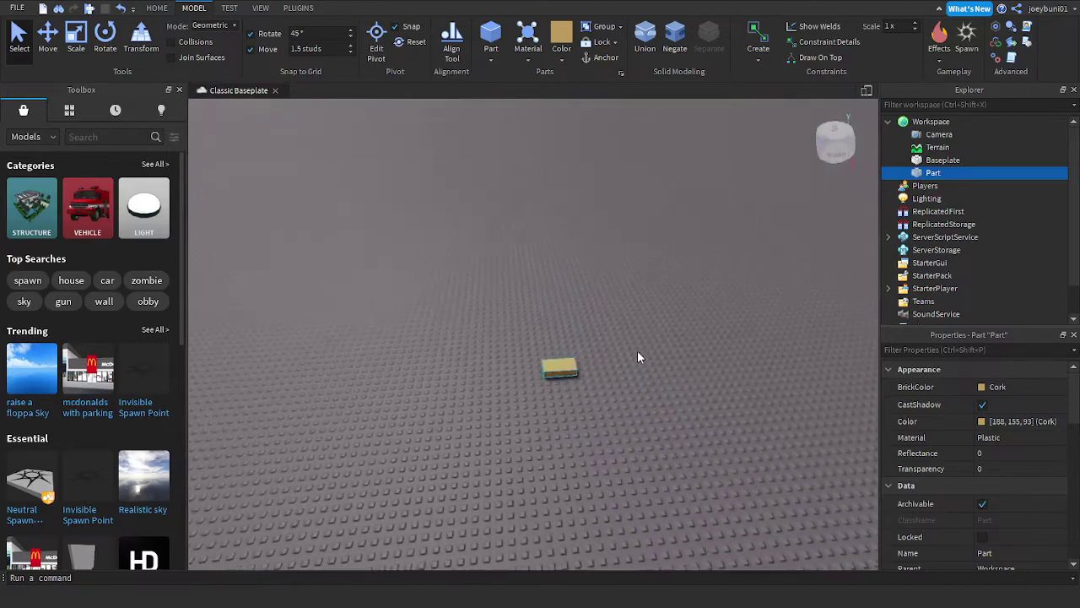
Step: Move the cork part to a different spot on the baseplate
left_click_drag(574, 370, 443, 416)
key("w")
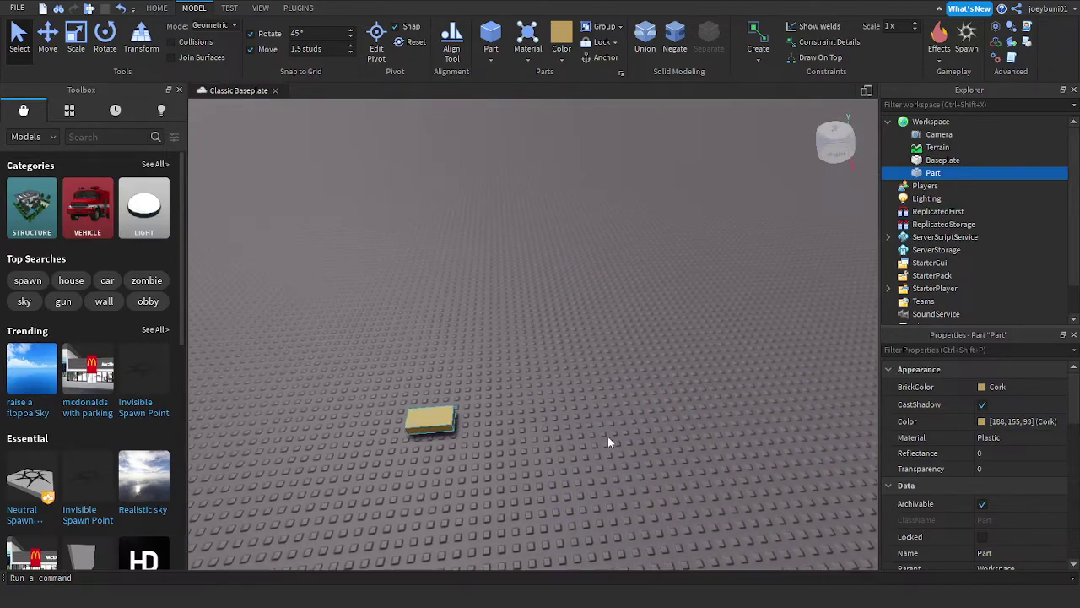
right_click_drag(608, 437, 633, 415)
key("w")
key("w")
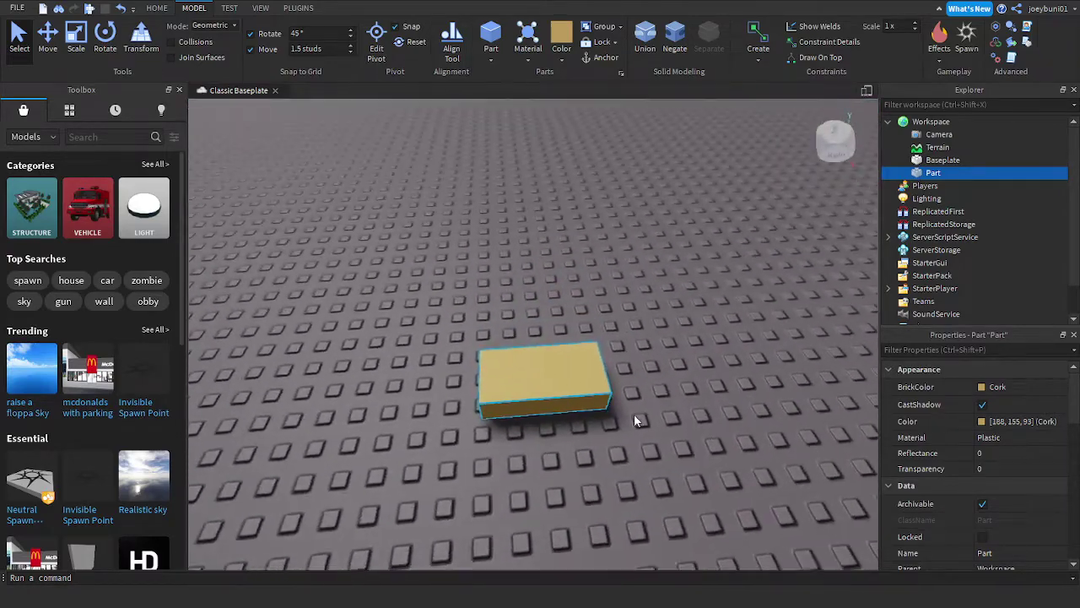
key("s")
key("a")
key("d")
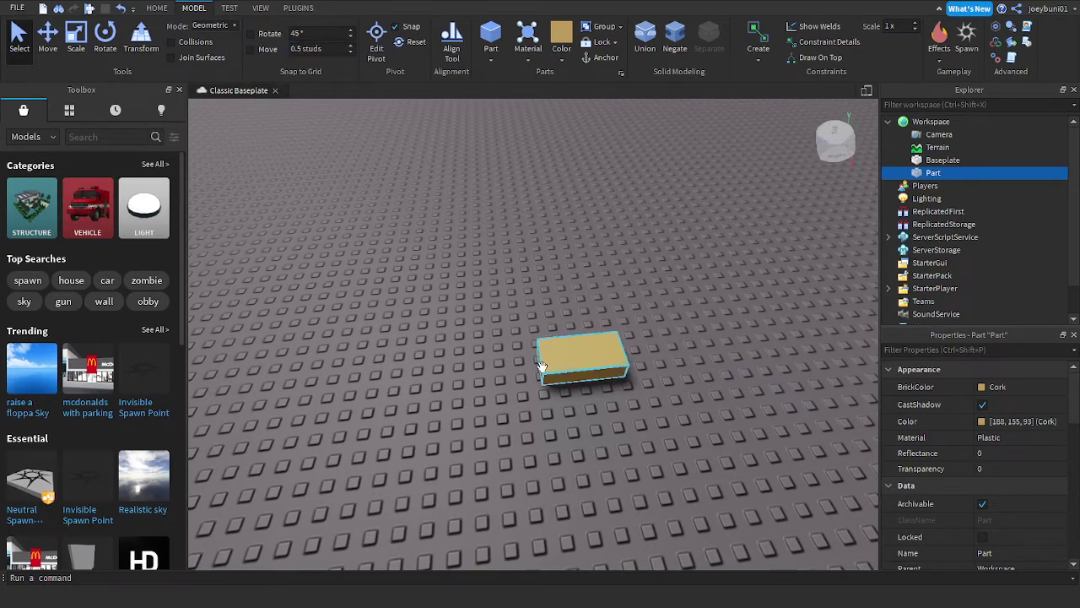
Step: Scale the cork part down in width to make it narrow
left_click(76, 52)
right_click_drag(600, 297, 599, 297)
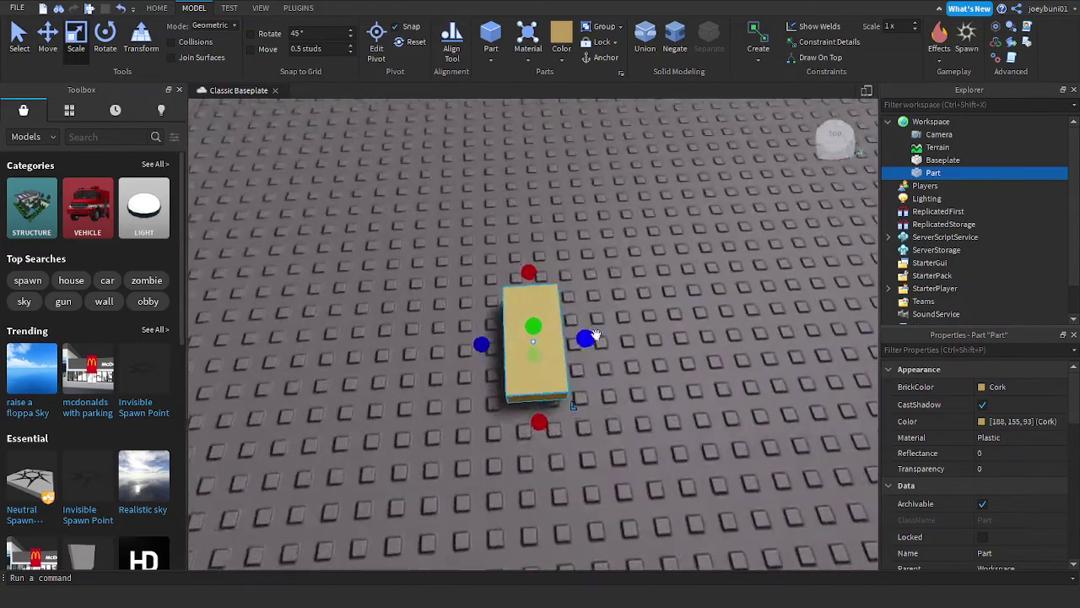
scroll(590, 341, "up", 1)
left_click_drag(589, 347, 548, 349)
right_click_drag(555, 353, 558, 354)
Step: Stretch the narrow part lengthwise into a long beam
left_click_drag(486, 333, 559, 289)
right_click_drag(560, 289, 560, 291)
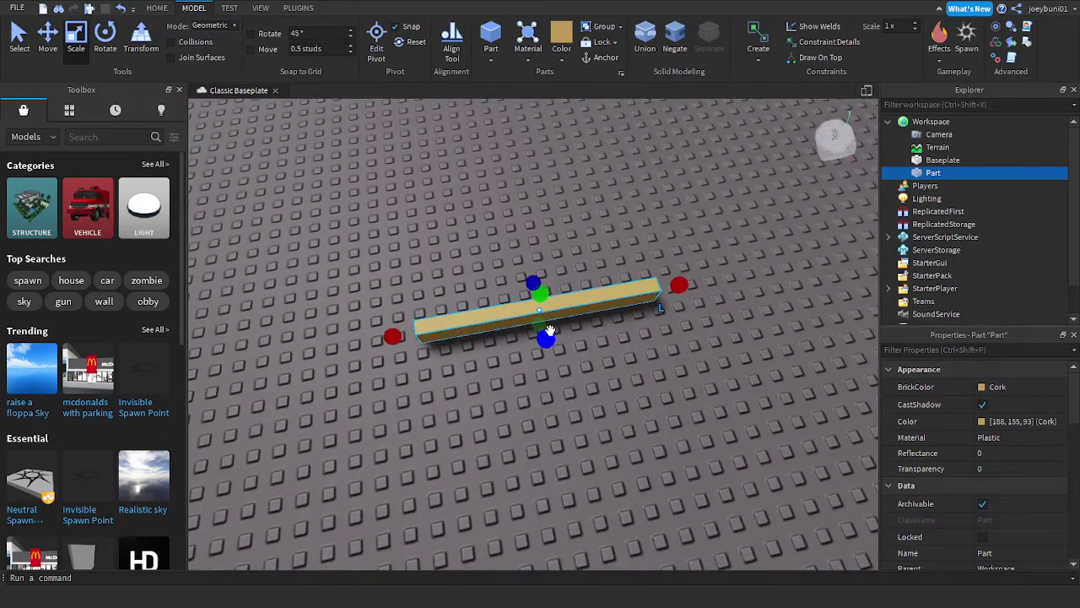
left_click(548, 342)
left_click_drag(392, 337, 338, 369)
key("a")
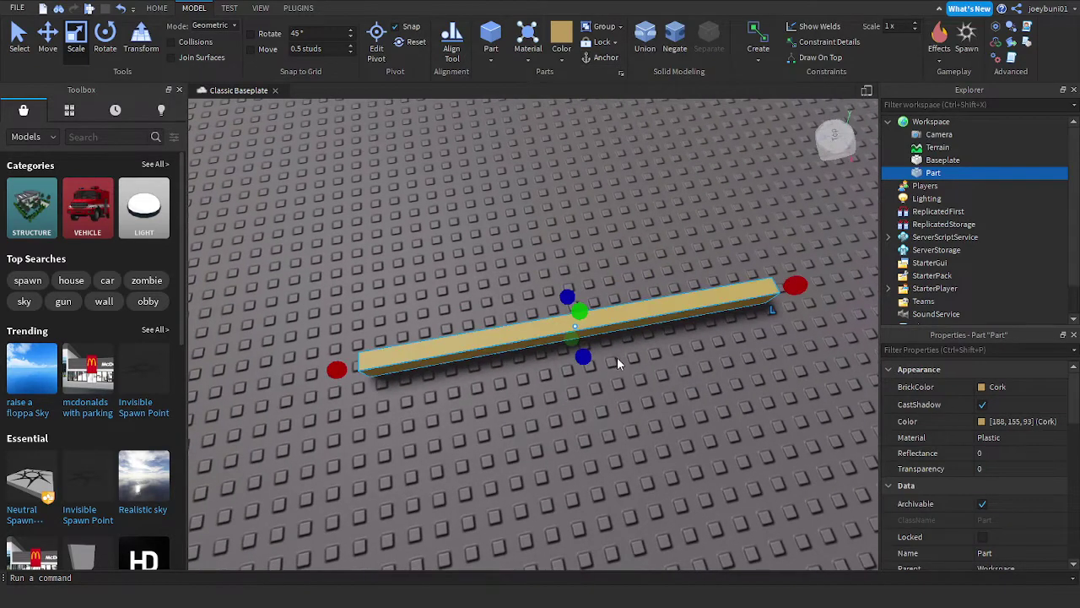
right_click_drag(616, 357, 618, 358)
left_click_drag(567, 345, 566, 349)
Step: Extend both ends of the beam to make it longer still
right_click_drag(636, 345, 643, 365)
key("s")
key("a")
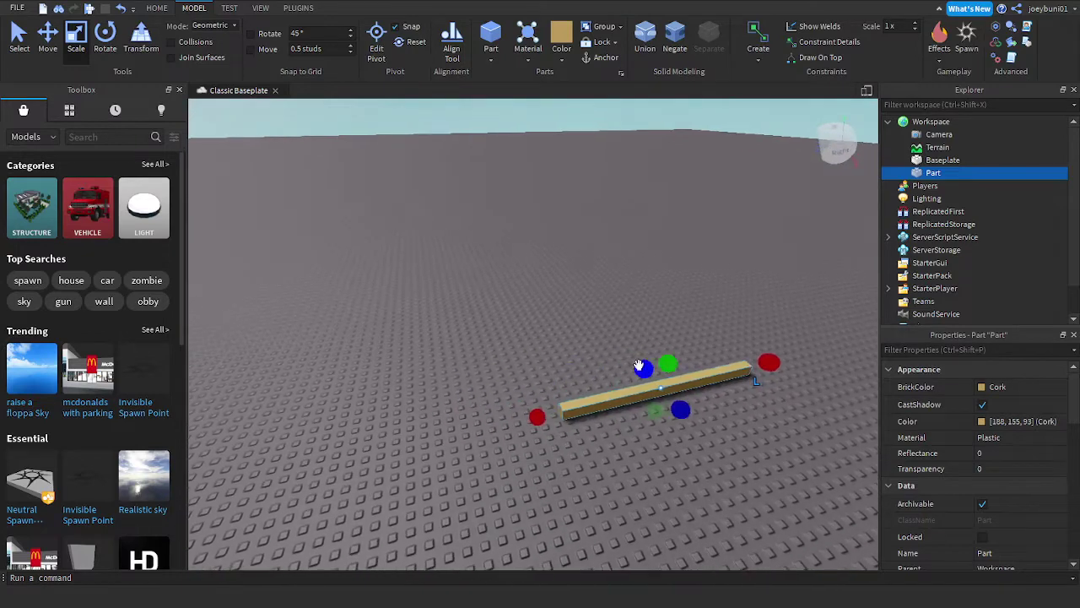
left_click_drag(529, 419, 427, 443)
right_click_drag(528, 440, 552, 434)
key("d")
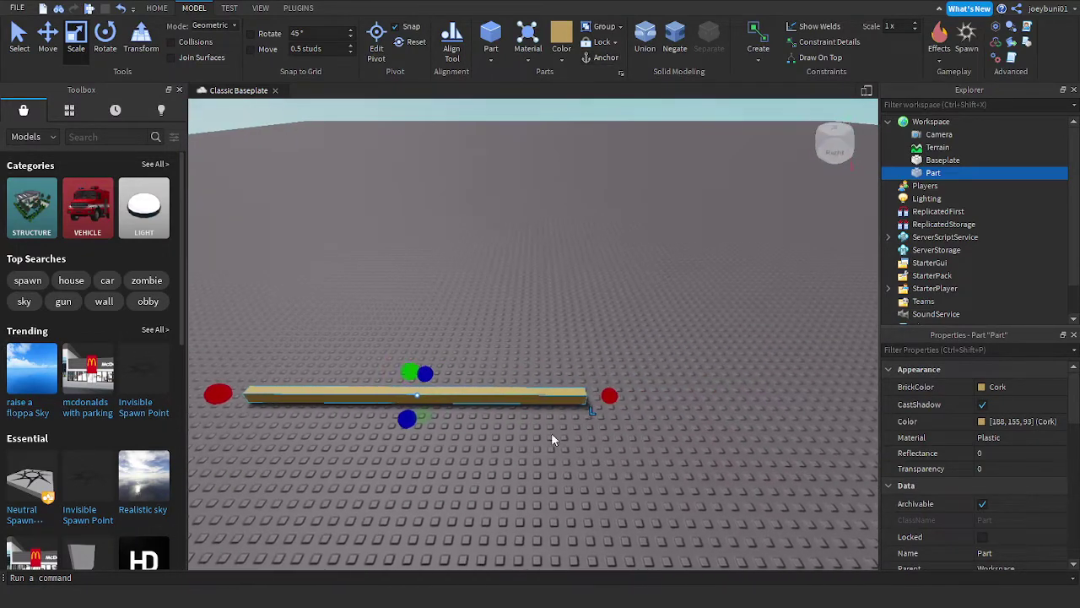
left_click_drag(600, 394, 664, 398, "ctrl")
key("s")
key("a")
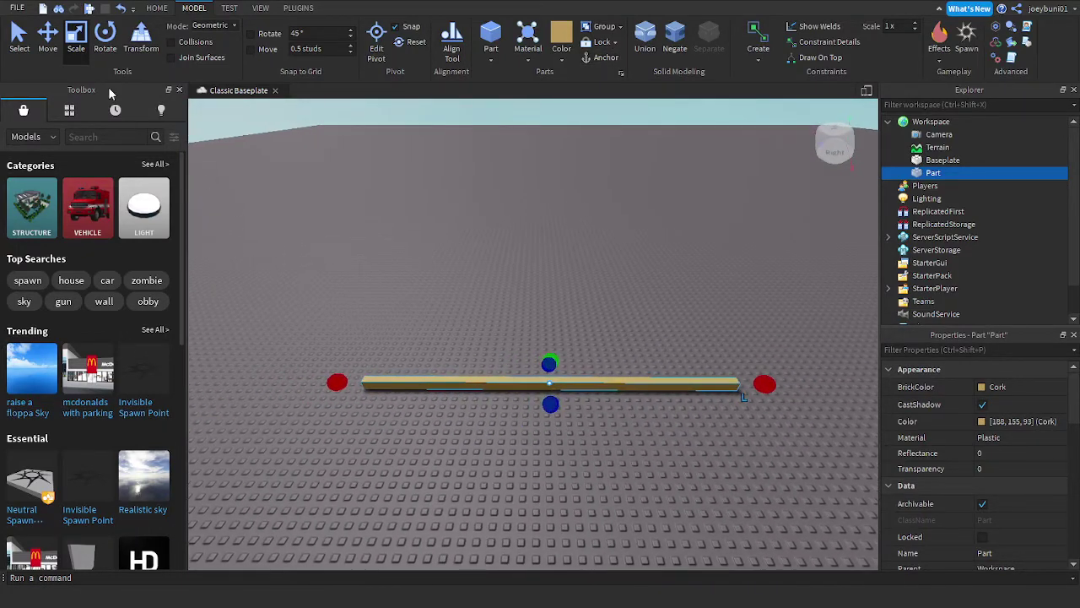
Step: Insert an R15 Block Rig with the Rig Builder plugin and stand the dummy on the baseplate beside the beam
left_click(297, 8)
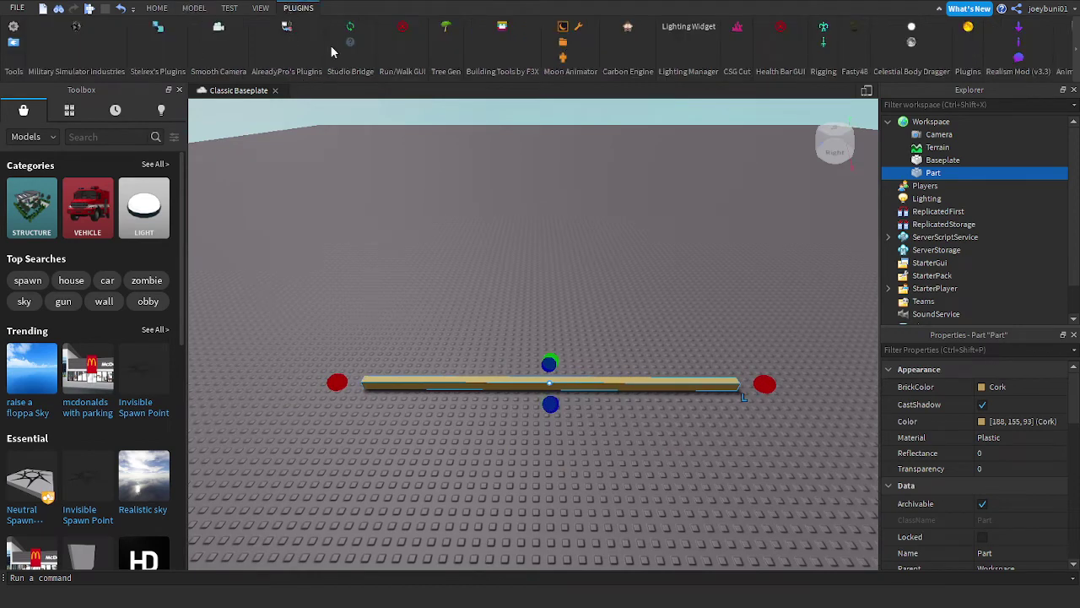
left_click(1073, 47)
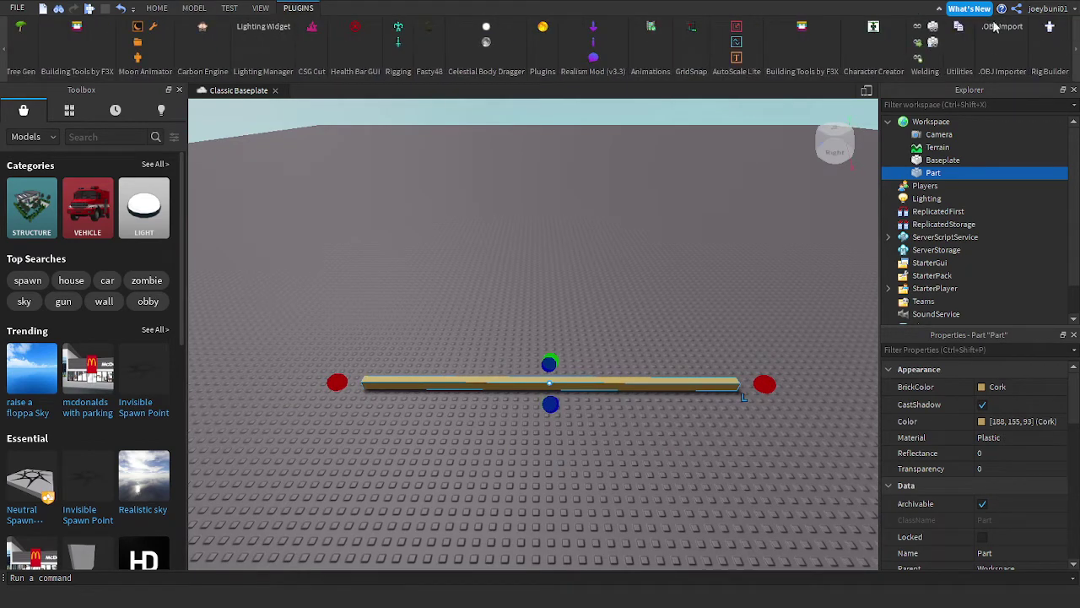
left_click(1050, 31)
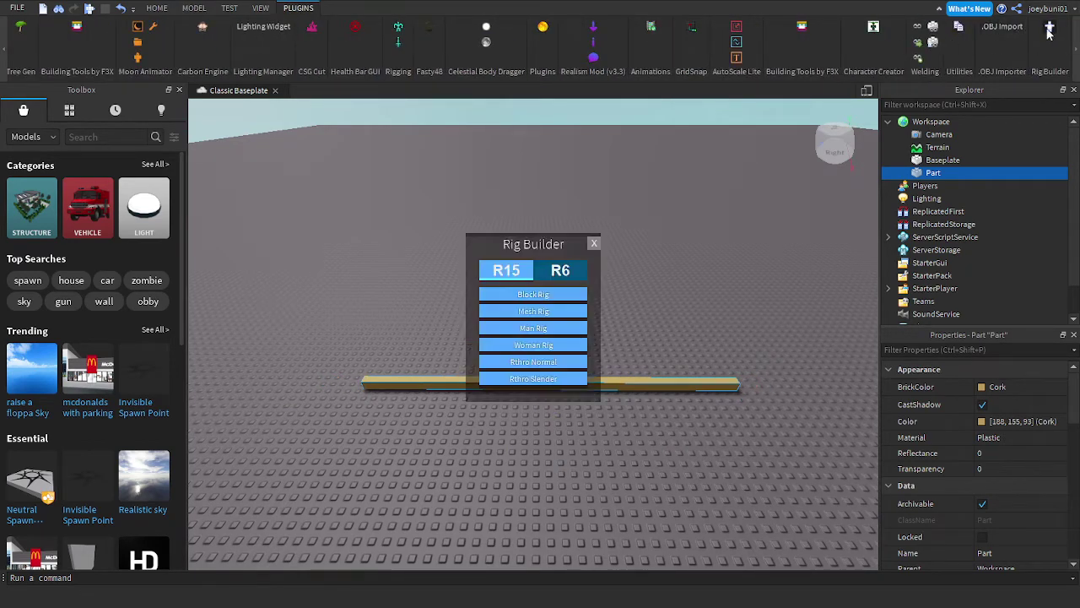
left_click(580, 294)
right_click_drag(574, 277, 605, 275)
key("f")
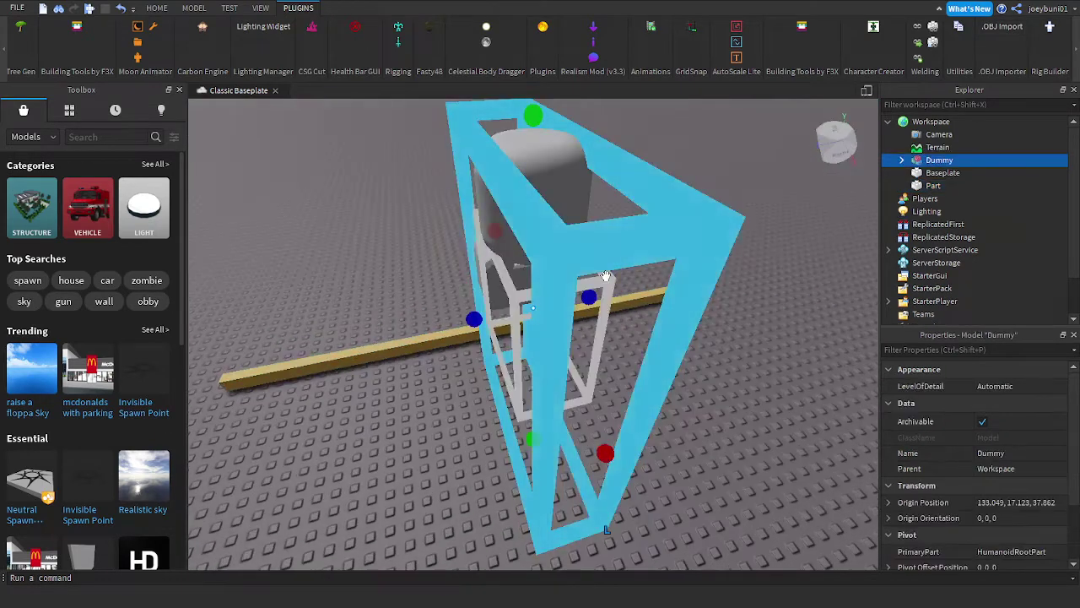
left_click_drag(563, 315, 436, 433)
key("w")
right_click_drag(548, 367, 562, 351)
Step: Shorten the beam and move the dummy aside toward the beam's end
left_click(673, 323)
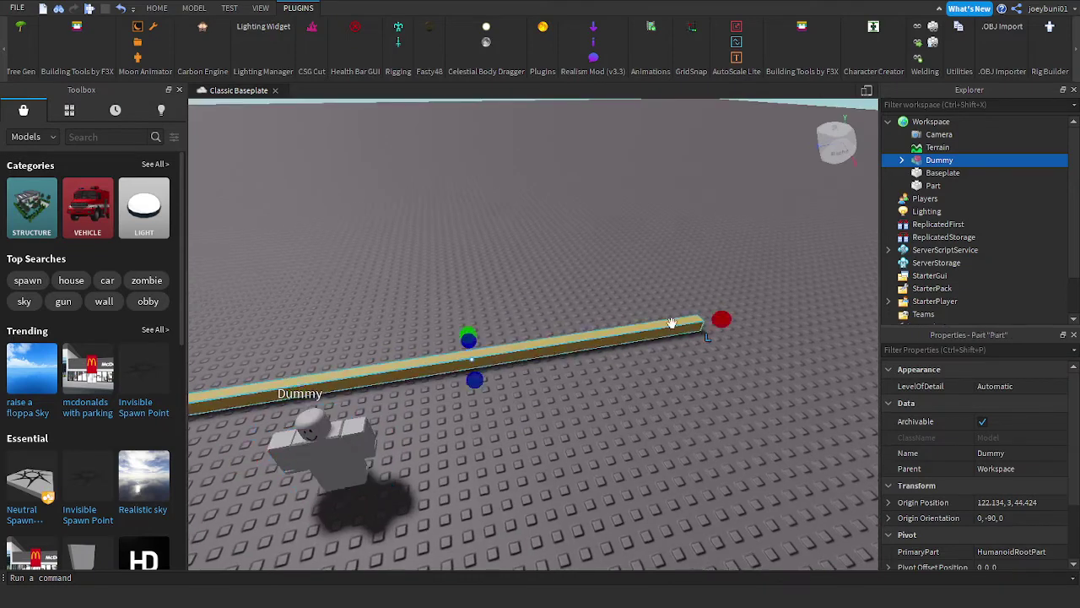
left_click_drag(719, 317, 597, 351)
key("a")
right_click_drag(597, 351, 477, 428)
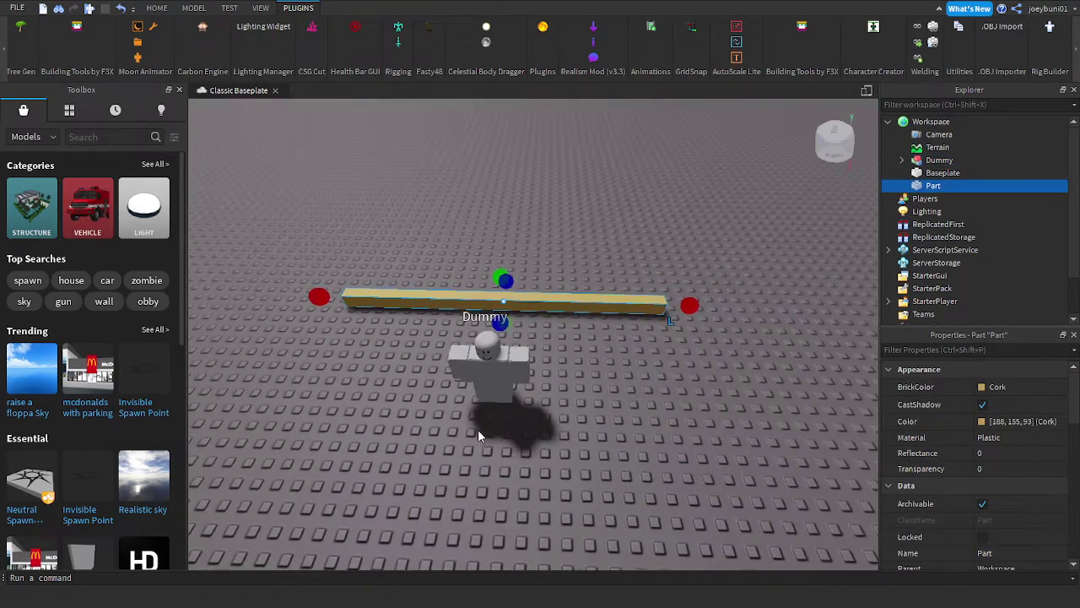
left_click_drag(482, 383, 298, 358)
Step: Lengthen the beam slightly on the side away from the dummy, and undo a trial widening
left_click(682, 304)
left_click_drag(768, 305, 794, 311)
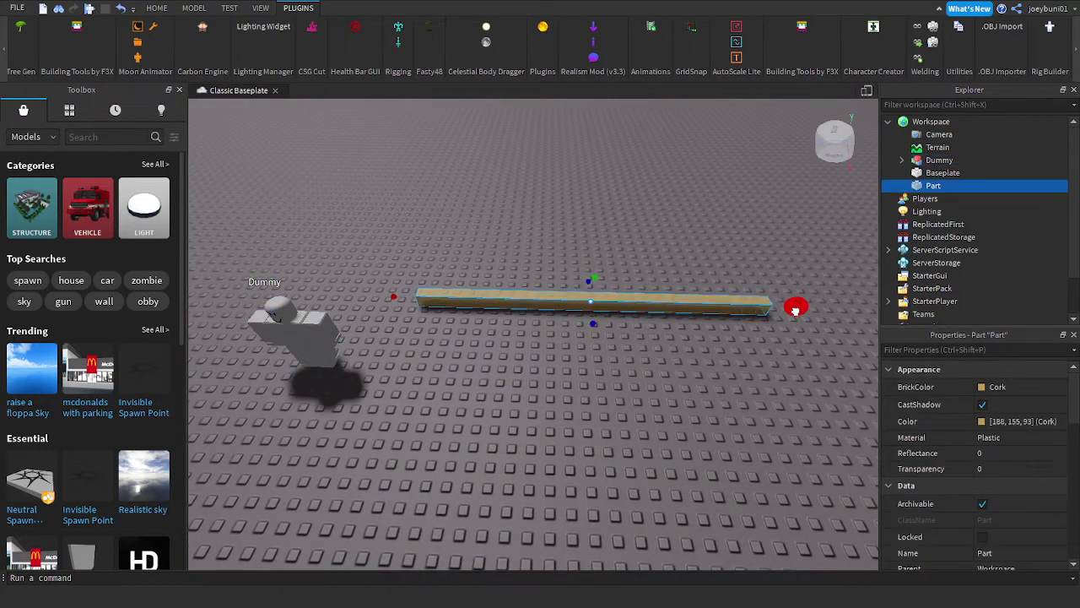
left_click_drag(590, 281, 594, 229)
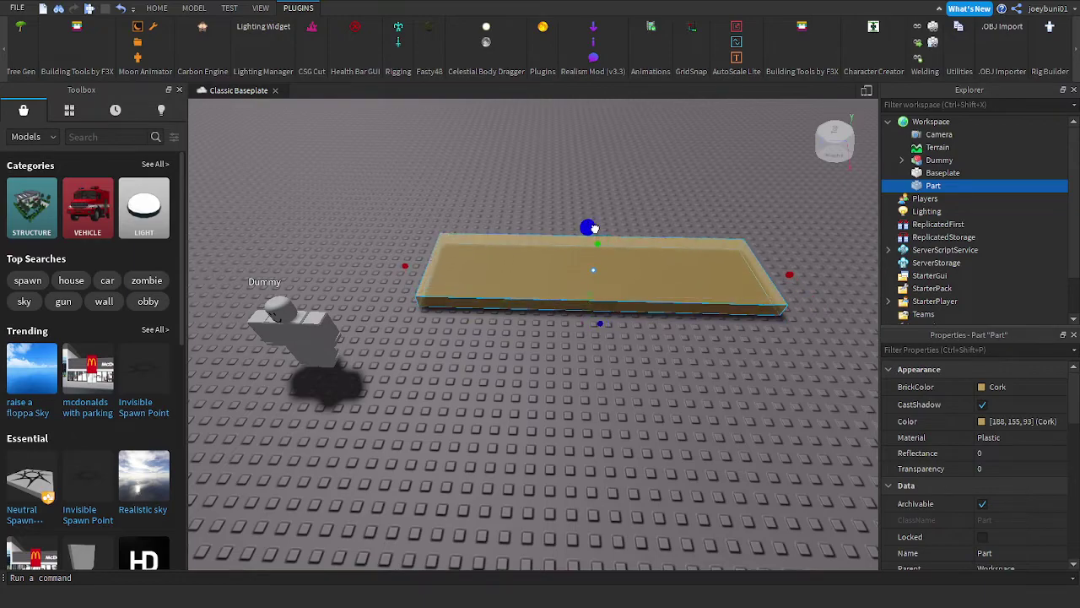
key("ctrl+z")
Step: Scale the beam upward into a wall taller than the dummy
right_click_drag(595, 229, 641, 255)
left_click_drag(663, 262, 661, 259)
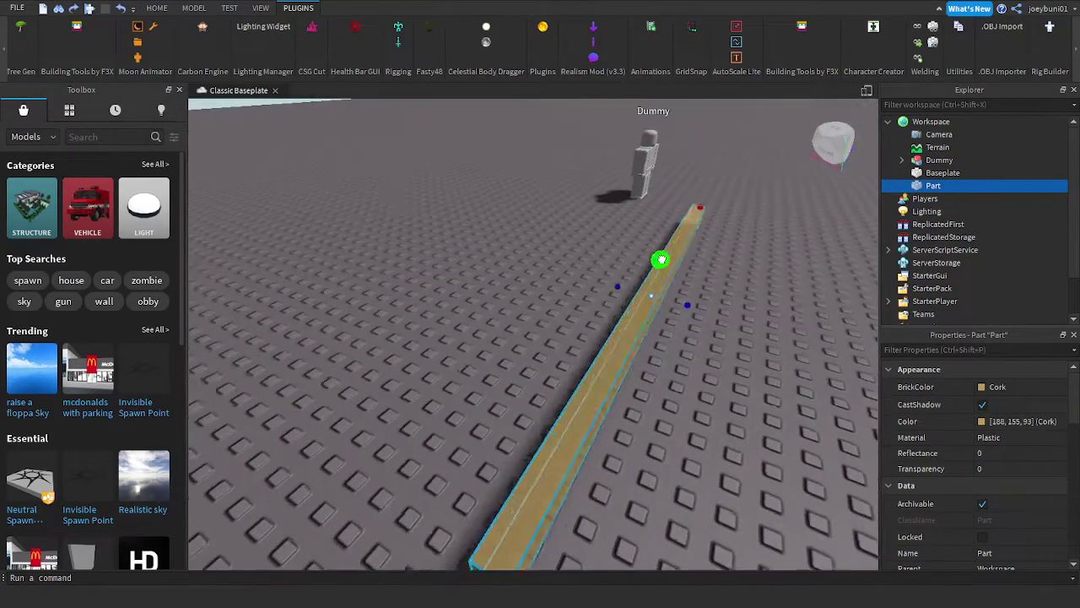
right_click_drag(661, 259, 658, 254)
mouse_move(661, 259)
left_mouse_down()
mouse_move(655, 231)
mouse_move(657, 240)
left_mouse_up()
mouse_move(657, 241)
right_mouse_down()
mouse_move(672, 247)
mouse_move(659, 244)
right_mouse_up()
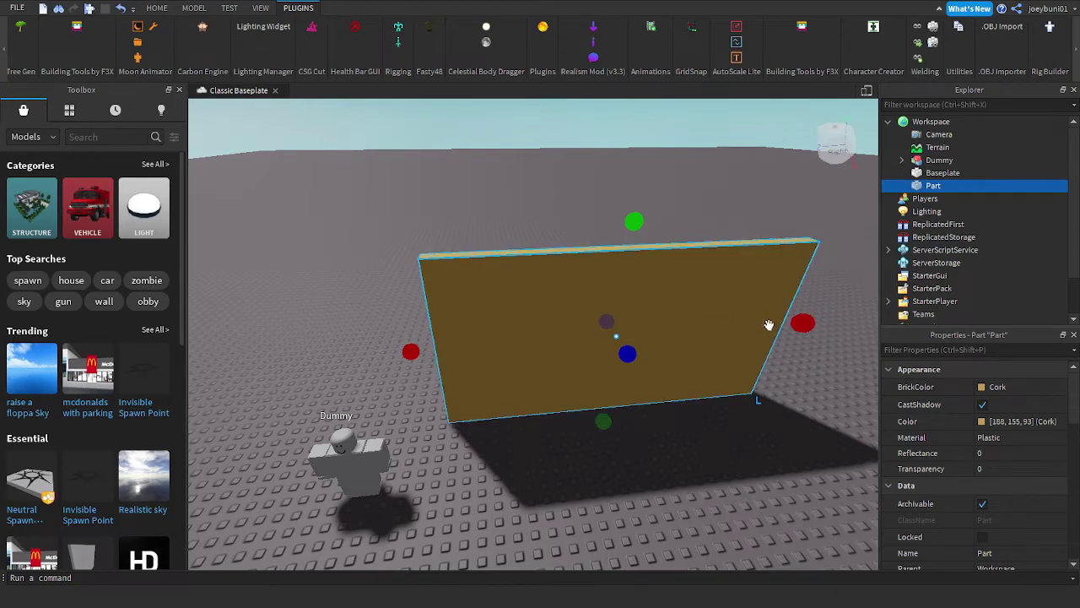
Step: Scale the wall down in length to form a tall, narrow panel
left_click_drag(799, 325, 779, 333)
right_click_drag(783, 333, 778, 333)
left_click_drag(779, 334, 784, 335)
right_click_drag(784, 335, 784, 335)
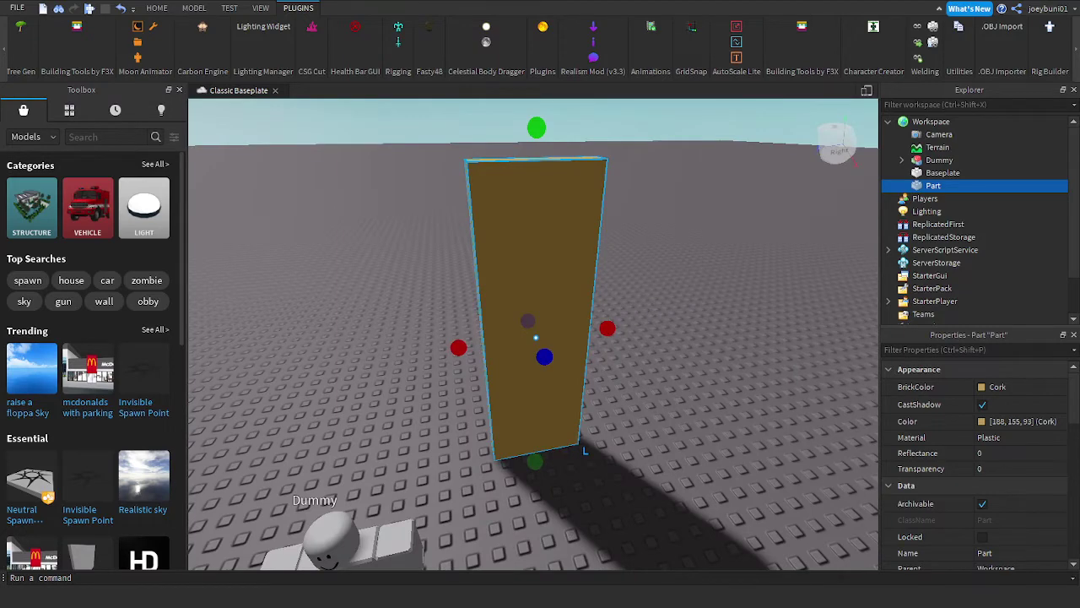
Step: Duplicate the tall panel and place the copy perpendicular to the original at its edge
key("ctrl+d")
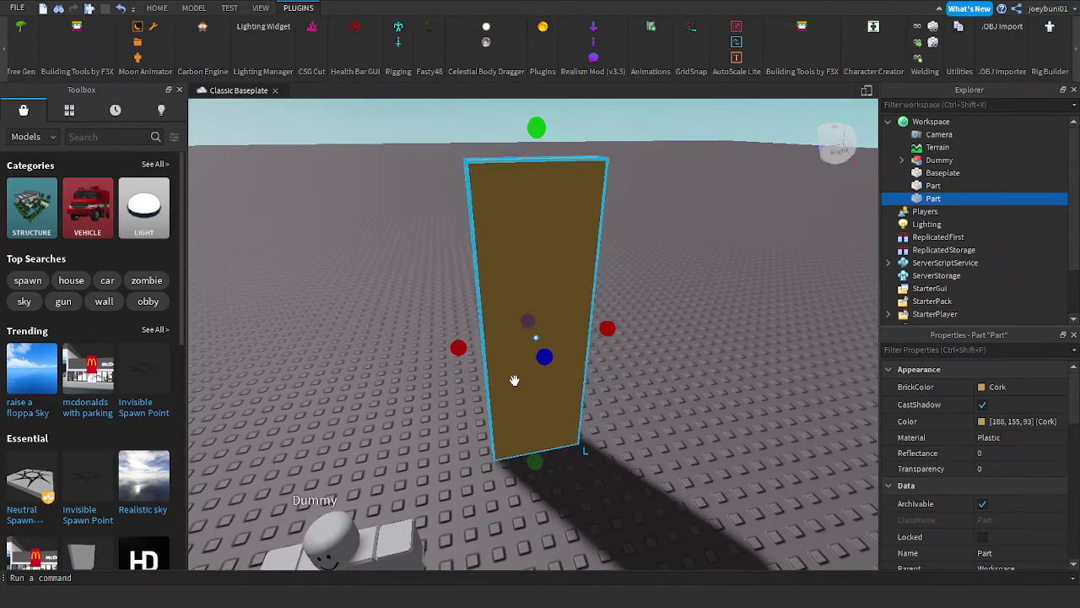
left_click_drag(513, 379, 569, 407)
right_click_drag(569, 407, 569, 407)
left_click_drag(568, 407, 551, 414)
right_click_drag(569, 408, 551, 414)
left_click_drag(551, 413, 633, 444)
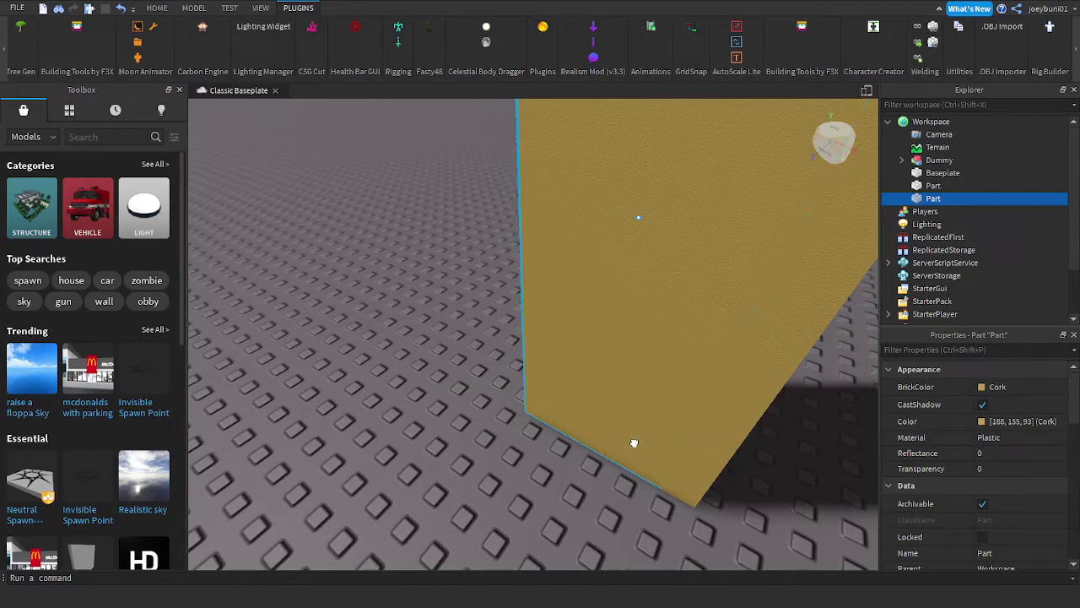
left_click_drag(632, 443, 632, 442)
right_click_drag(632, 442, 634, 443)
scroll(550, 404, "up", 2)
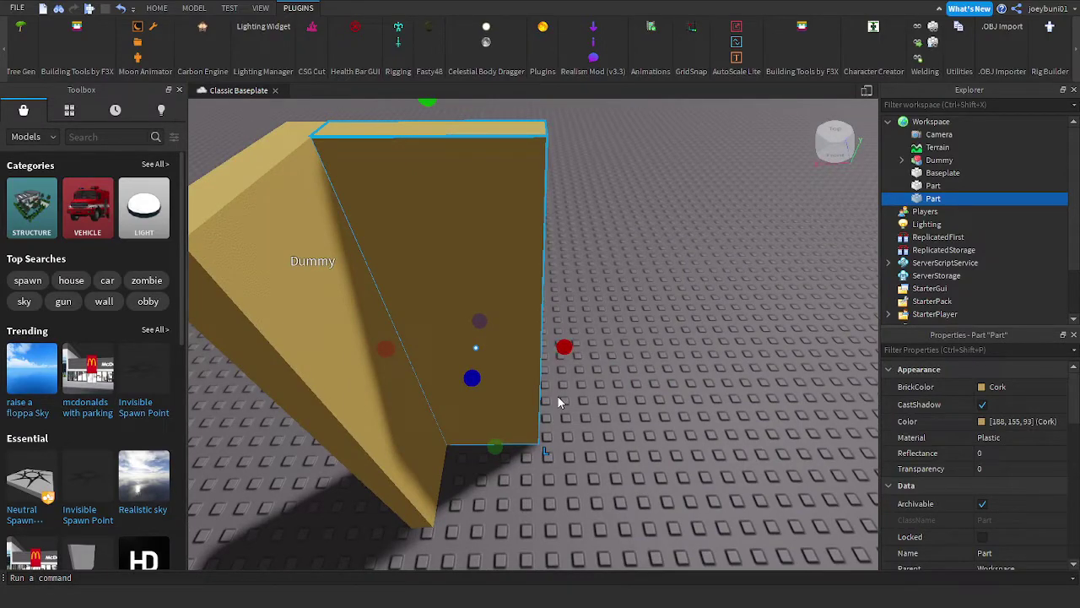
Step: Duplicate the second panel and place the third against the free edge to form a U shape
key("ctrl+d")
left_click_drag(509, 409, 537, 431)
scroll(577, 433, "down", 2)
right_click_drag(608, 425, 610, 424)
scroll(607, 424, "up", 3)
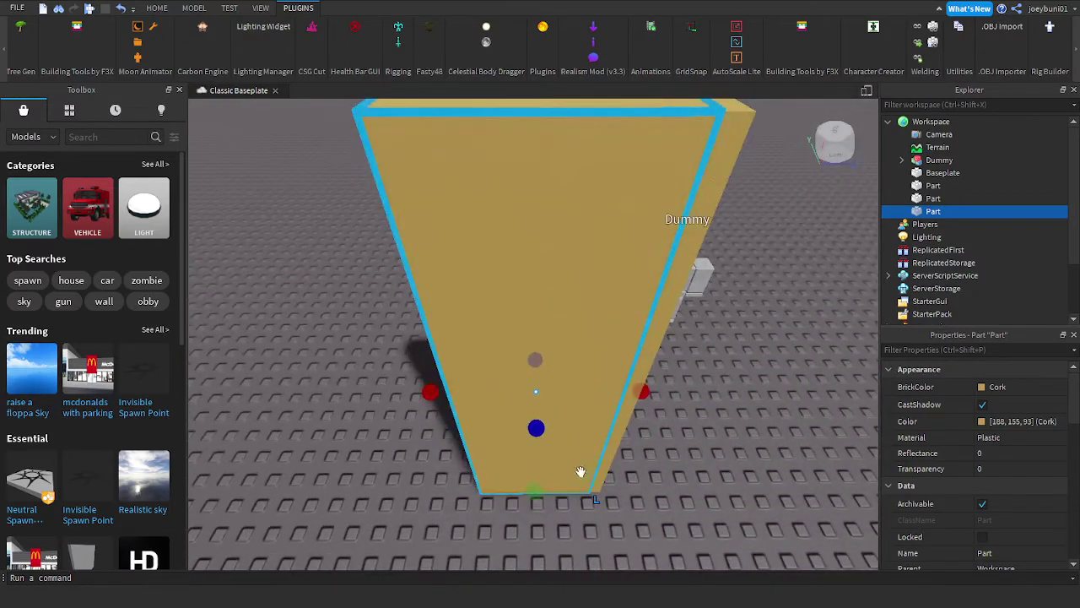
left_click_drag(579, 472, 562, 492)
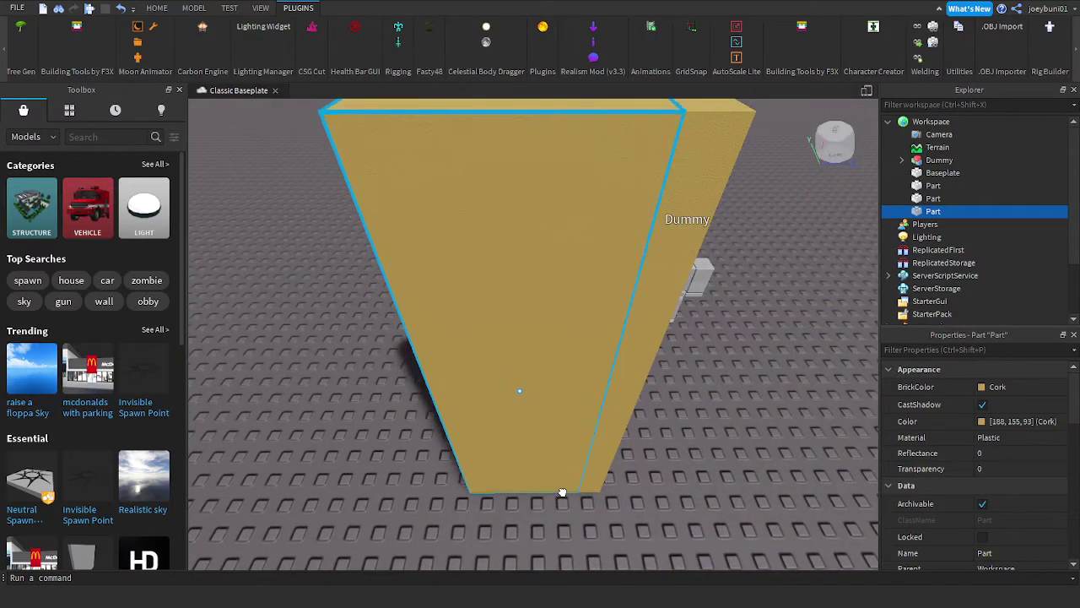
right_click_drag(563, 492, 564, 491)
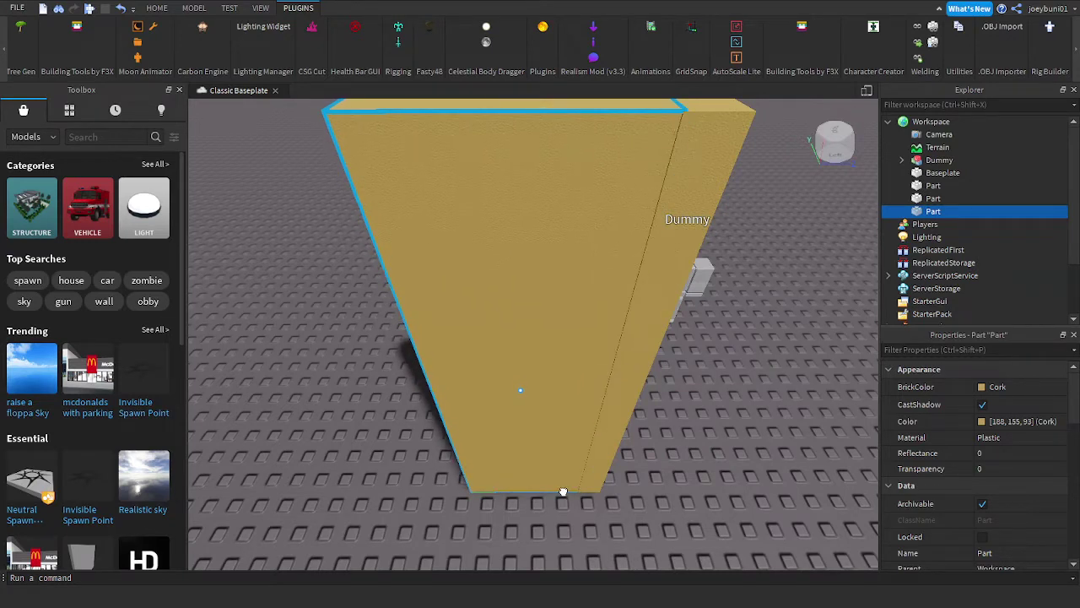
Step: Nudge the third panel with the Move tool so it lines up with the corner of the adjoining panel
key("ctrl+3")
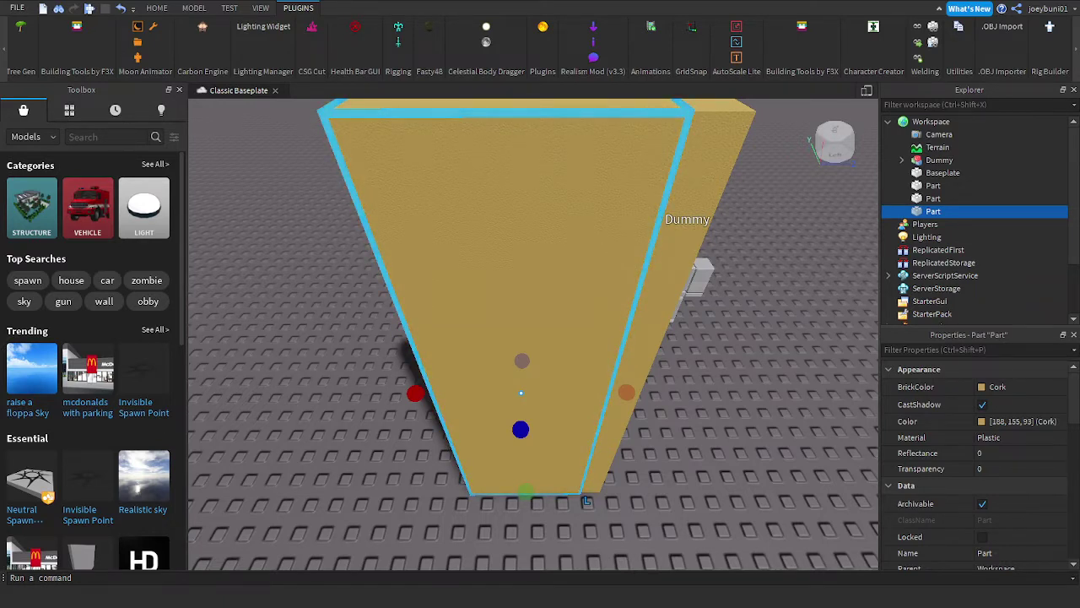
key("a")
mouse_move(612, 436)
right_mouse_down()
mouse_move(624, 424)
mouse_move(601, 420)
mouse_move(603, 428)
right_mouse_up()
key("s")
right_click_drag(542, 372, 541, 373)
key("a")
right_click_drag(562, 282, 559, 279)
key("w")
key("a")
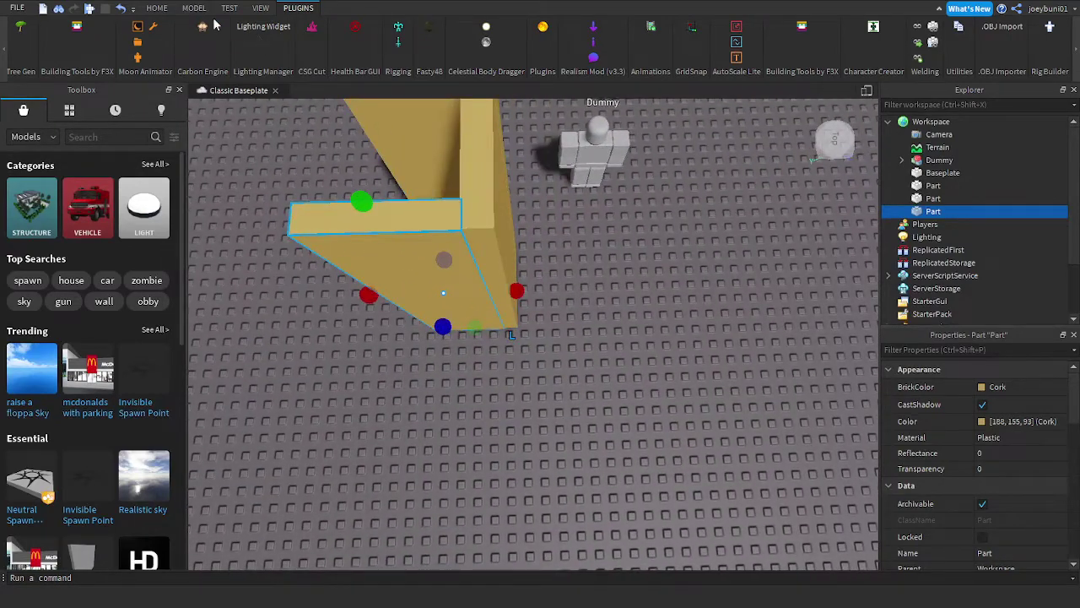
left_click(157, 8)
left_click(133, 40)
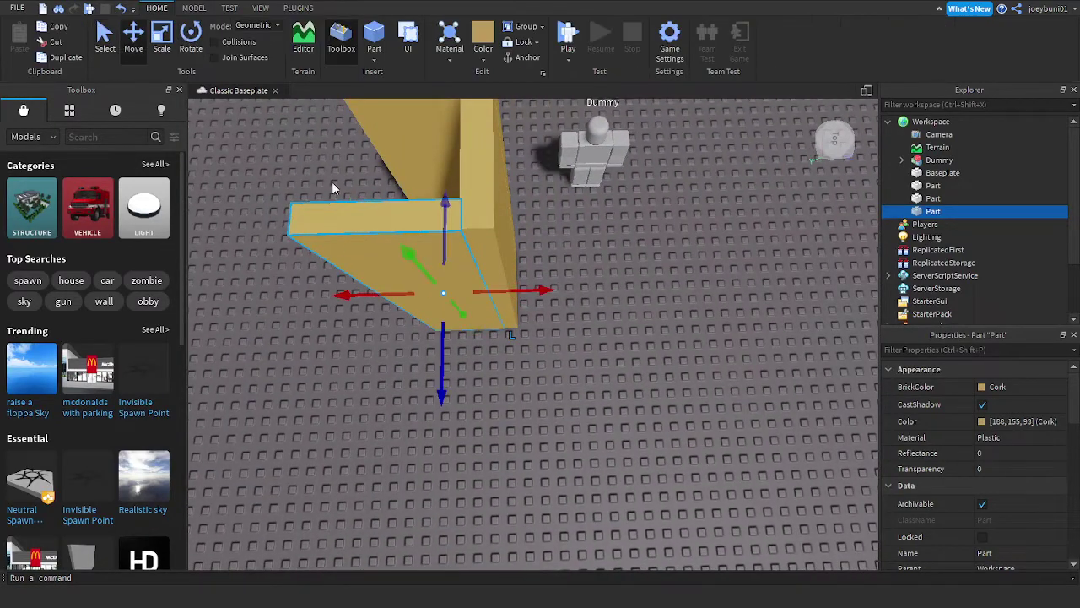
right_click_drag(427, 221, 426, 222)
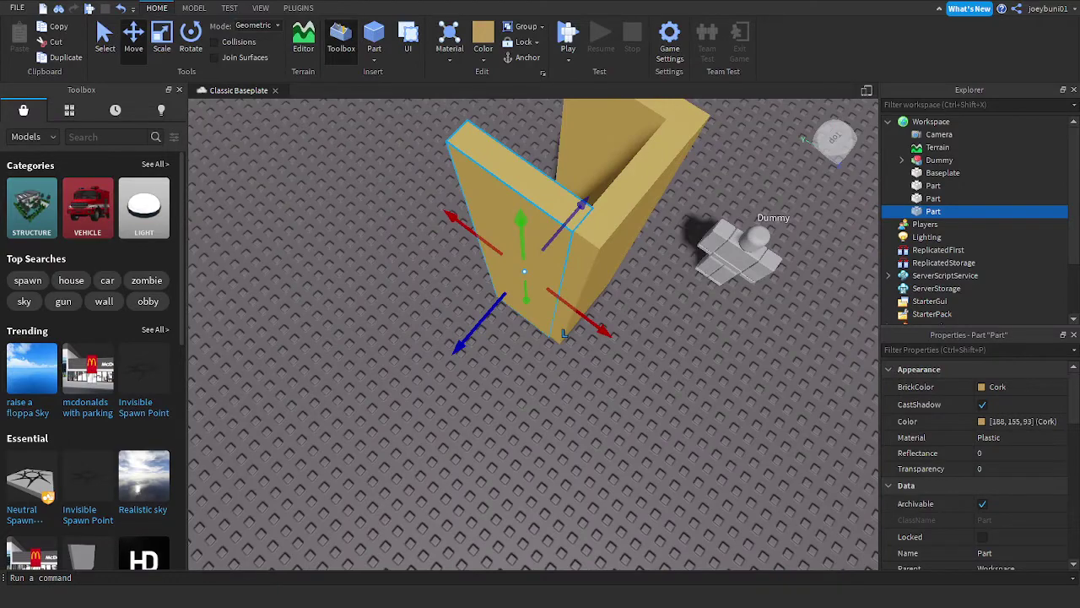
key("w")
right_click_drag(546, 455, 562, 436)
key("s")
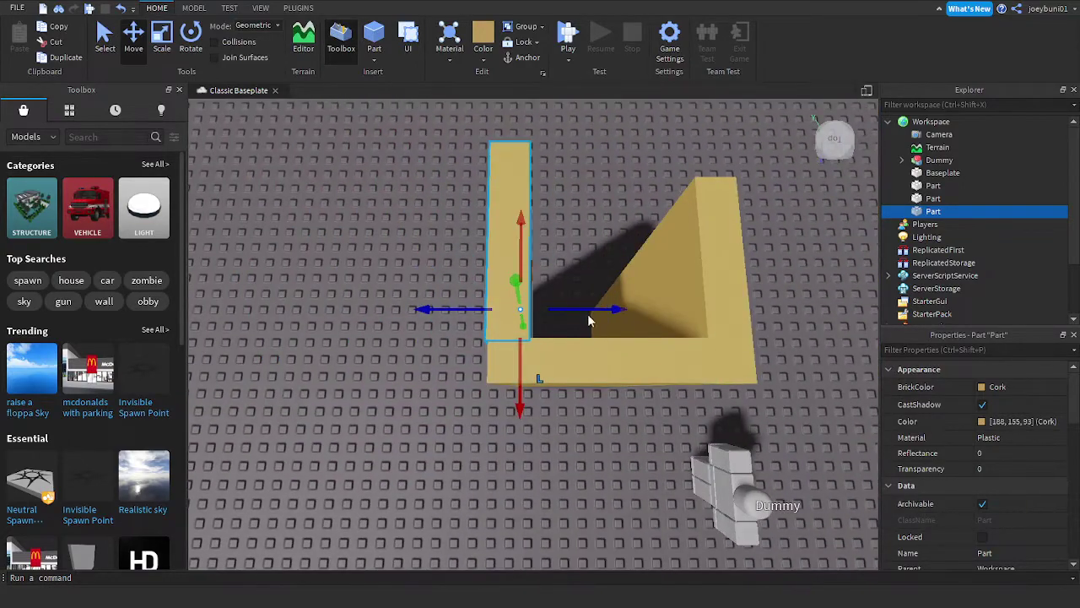
left_click_drag(587, 308, 589, 309)
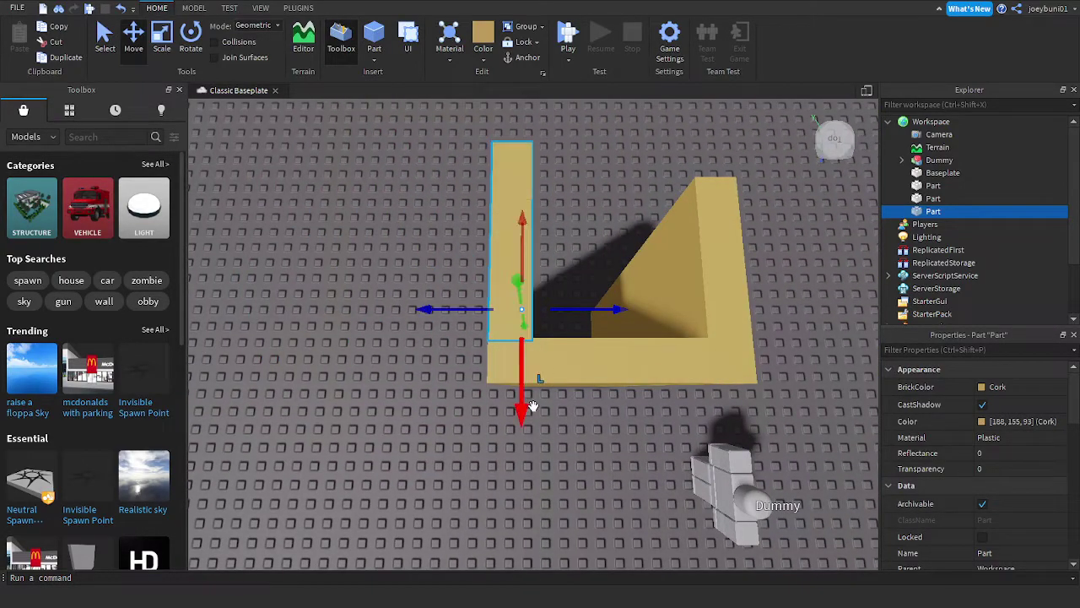
left_click_drag(523, 402, 524, 423)
right_click_drag(536, 412, 535, 413)
Step: Duplicate the third panel and bring the copy across the open side of the U-shaped walls
key("ctrl+d")
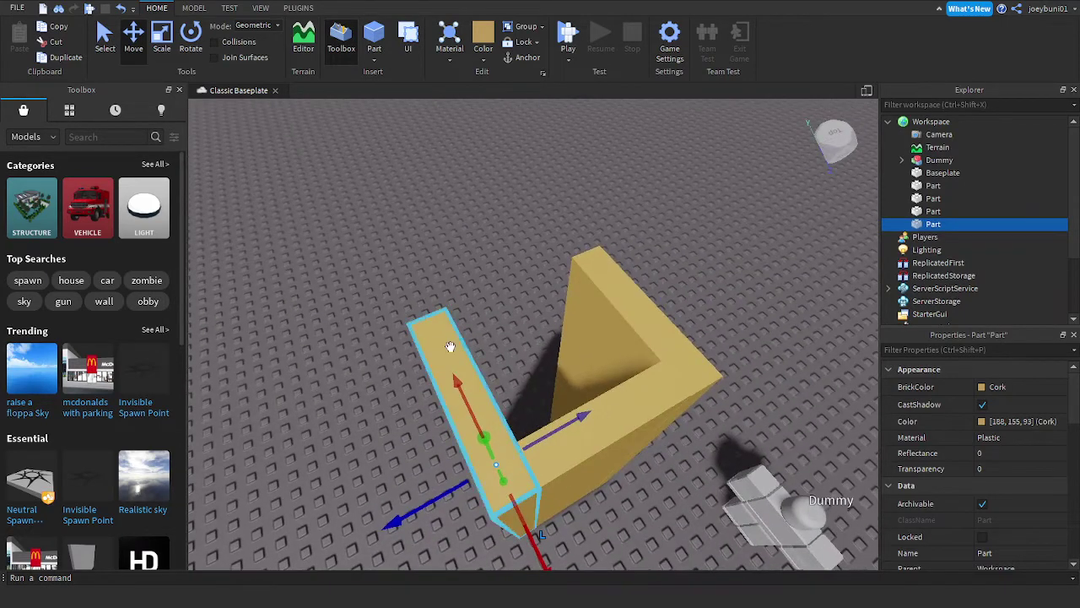
left_click_drag(433, 341, 497, 384)
right_click_drag(545, 394, 549, 395)
left_click_drag(580, 216, 646, 254)
scroll(601, 222, "down", 2)
right_click_drag(646, 254, 646, 257)
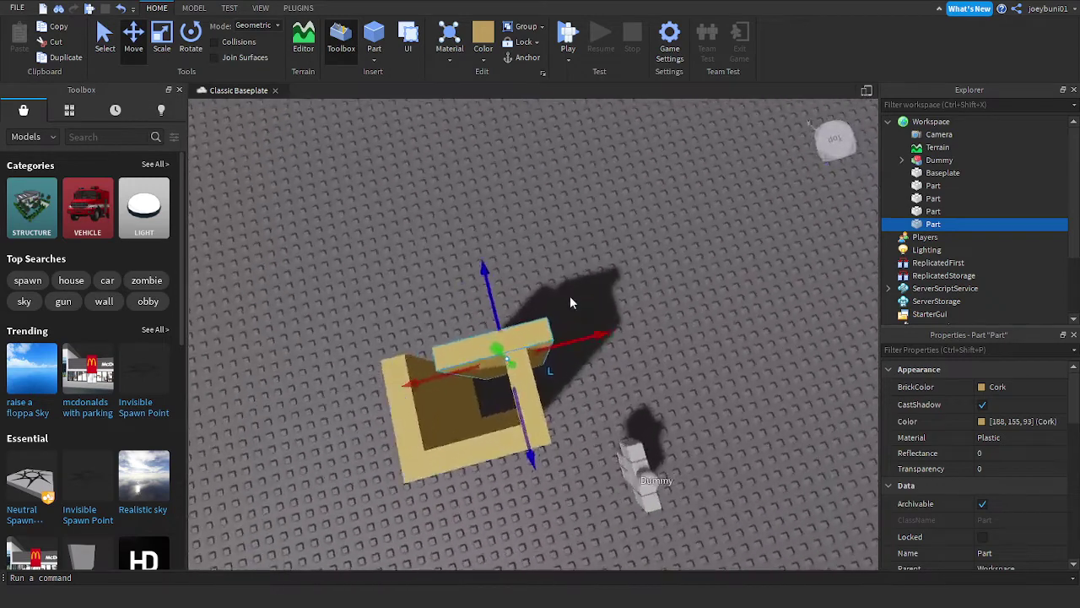
Step: Align the fourth panel flush with the other three to close the hollow box, and deselect it
right_click_drag(569, 300, 567, 302)
left_click_drag(508, 426, 507, 425)
key("a")
left_click_drag(441, 366, 513, 371)
left_click(694, 240)
right_click_drag(694, 242, 700, 286)
key("s")
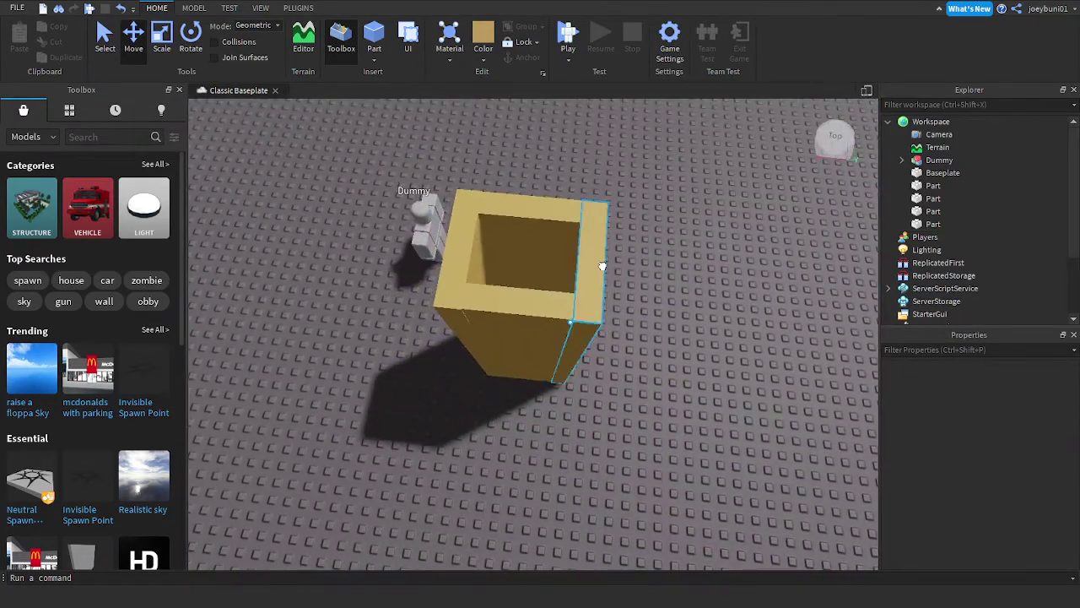
left_click(599, 267)
left_click_drag(521, 315, 509, 316)
left_click(526, 204)
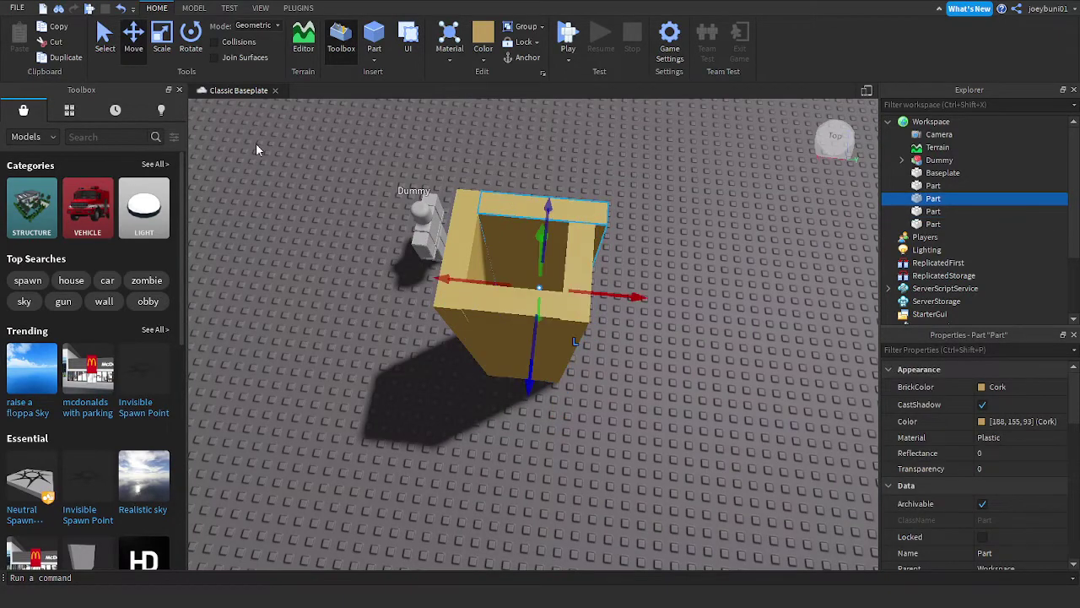
key("ctrl+z")
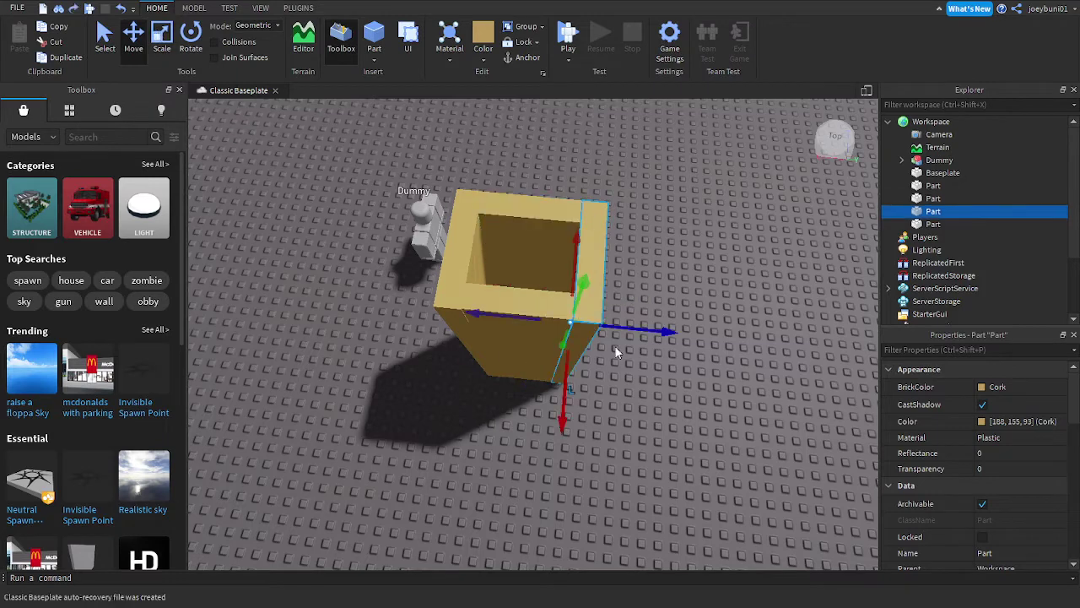
Step: Examine the corner joints of the four box panels from above and from the opposite side
left_click(675, 373)
right_click_drag(675, 374, 675, 376)
left_click(486, 413)
scroll(540, 386, "up", 3)
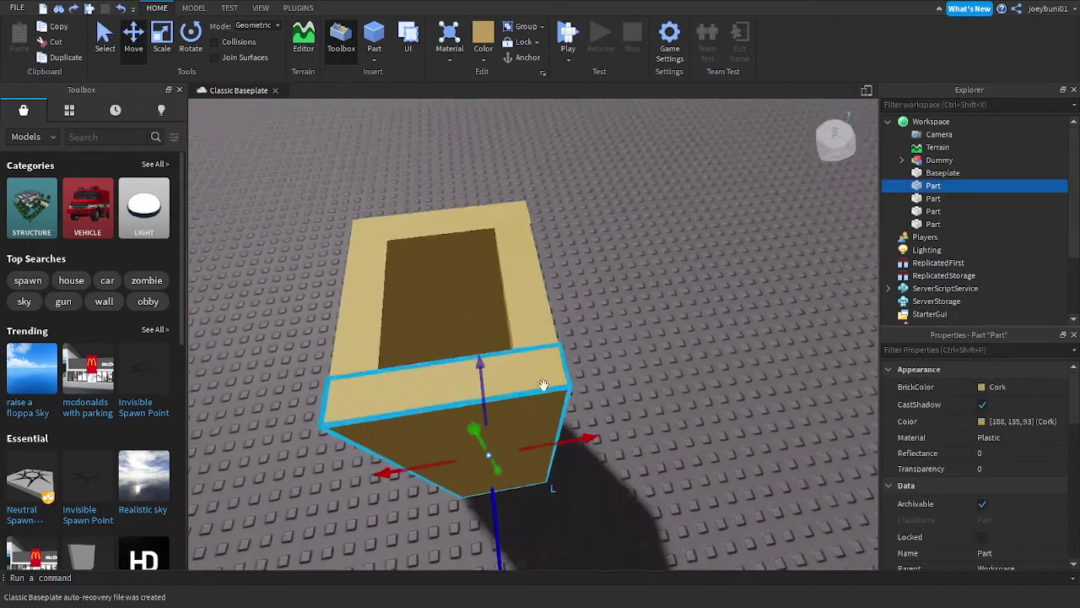
right_click_drag(543, 386, 540, 379)
left_click(536, 297)
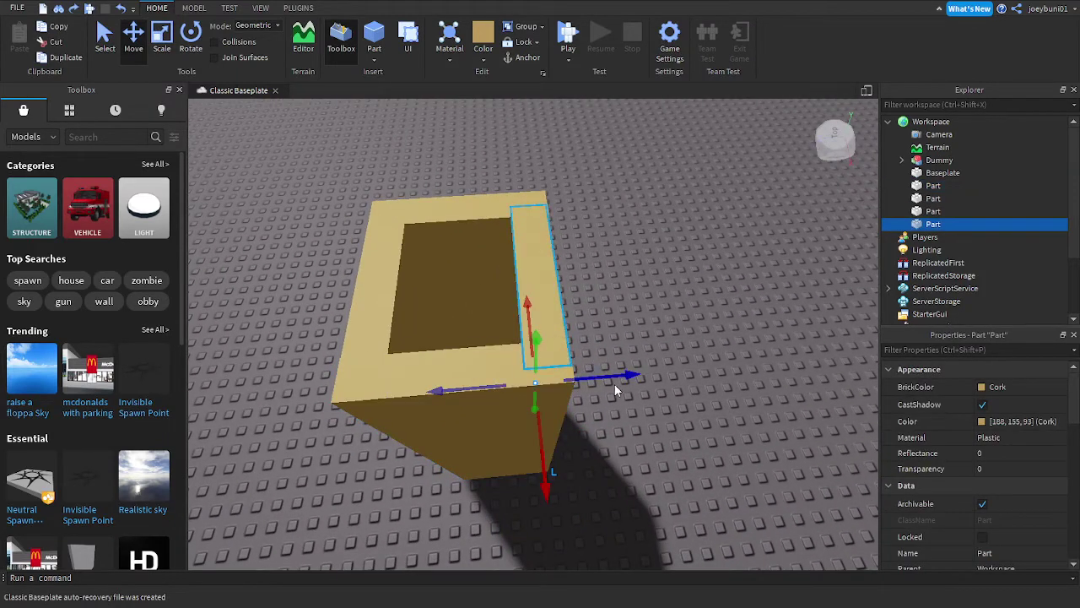
left_click_drag(608, 377, 608, 376)
left_click(669, 301)
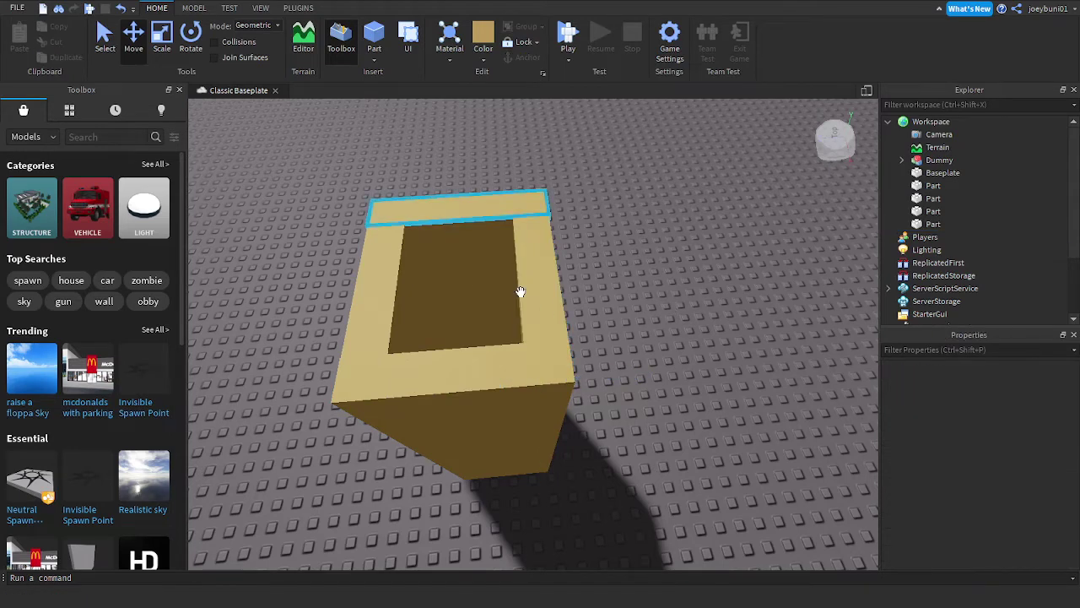
Step: Select all four box panels together and compare the box's size with the dummy and the baseplate
left_click(535, 280)
left_click(470, 209, "ctrl")
left_click(366, 341, "ctrl")
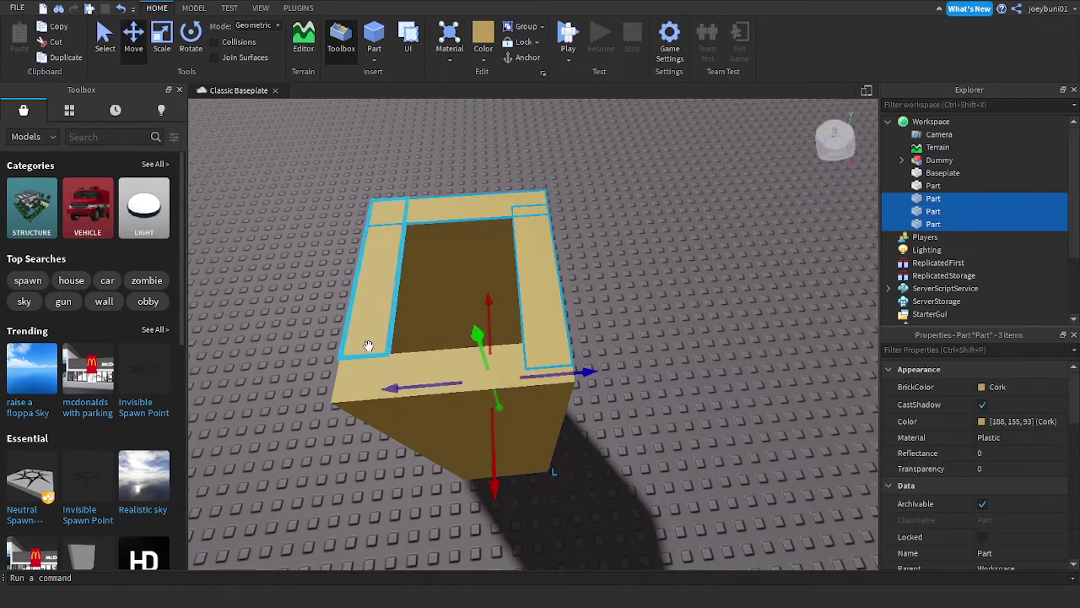
left_click(361, 395, "ctrl")
left_click(107, 34)
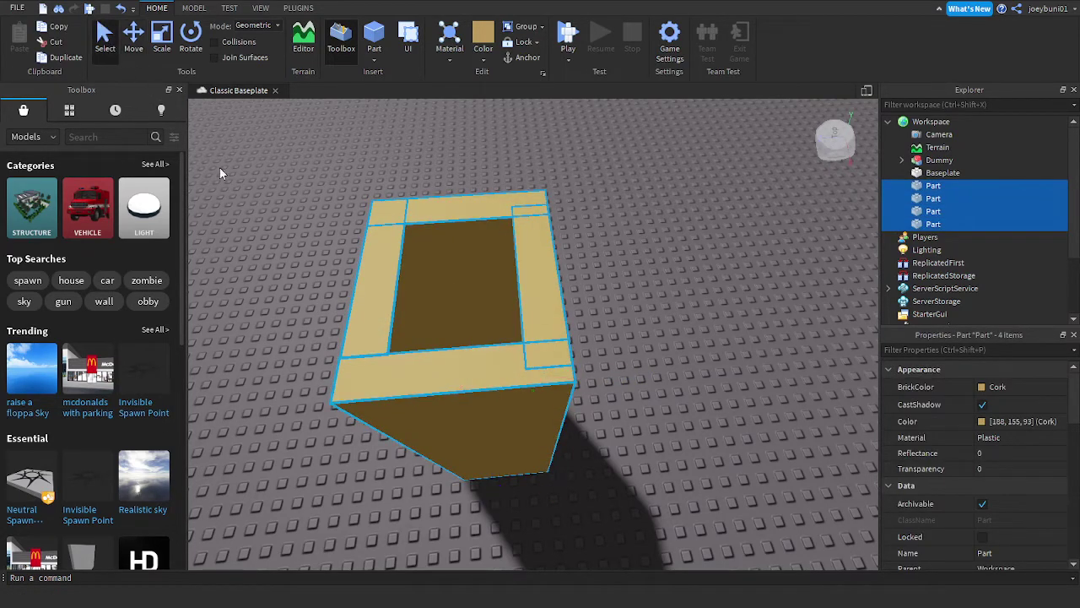
scroll(607, 440, "down", 10)
scroll(607, 435, "down", 4)
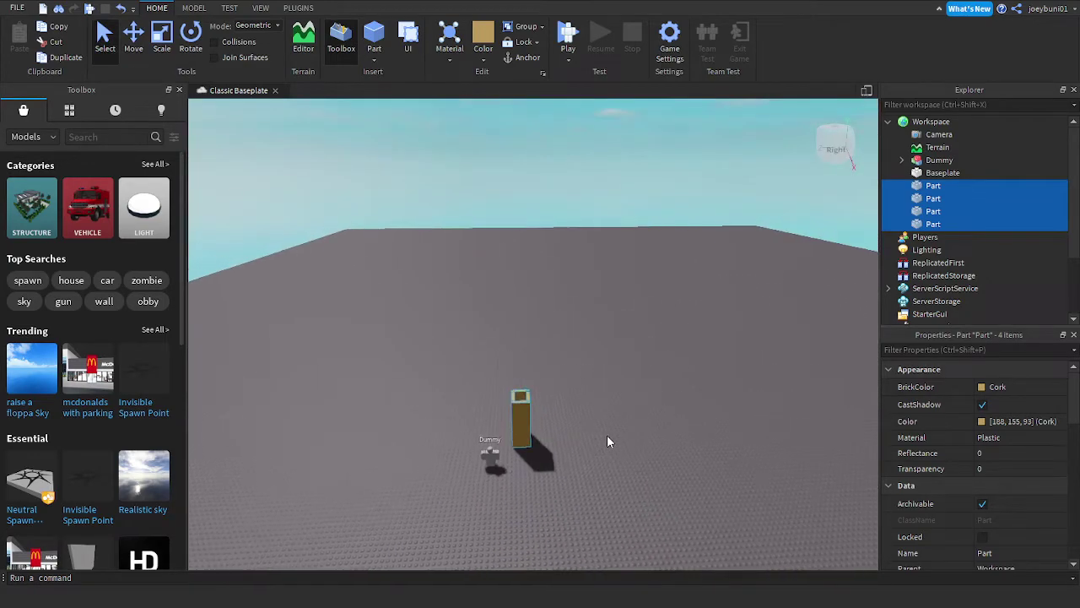
right_click_drag(607, 435, 607, 436)
scroll(607, 435, "up", 5)
scroll(606, 435, "up", 2)
left_click(607, 435)
scroll(606, 435, "down", 3)
left_click(479, 347)
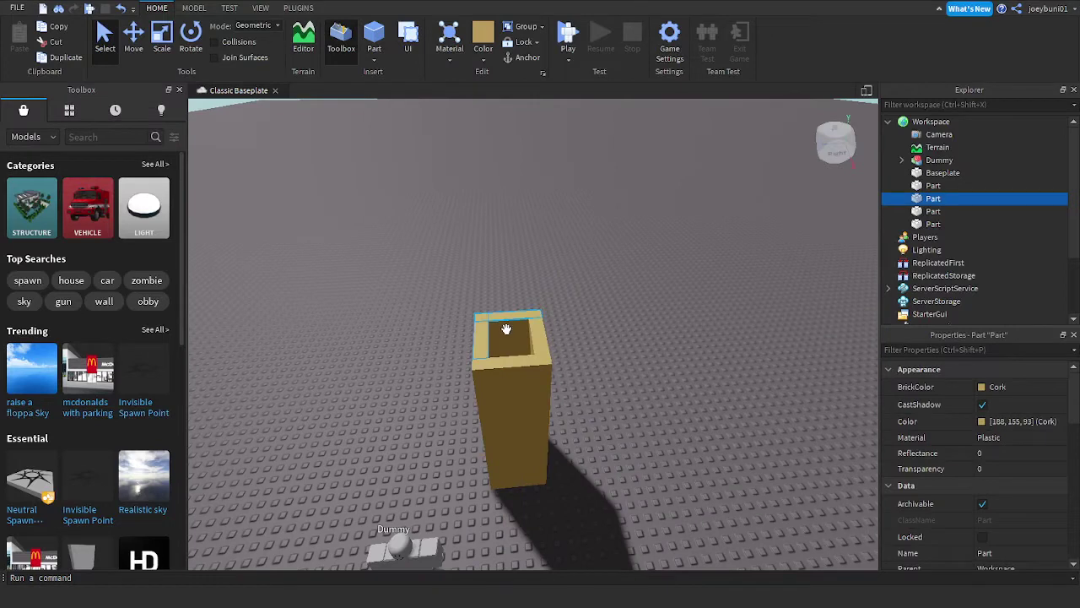
key("ctrl+d")
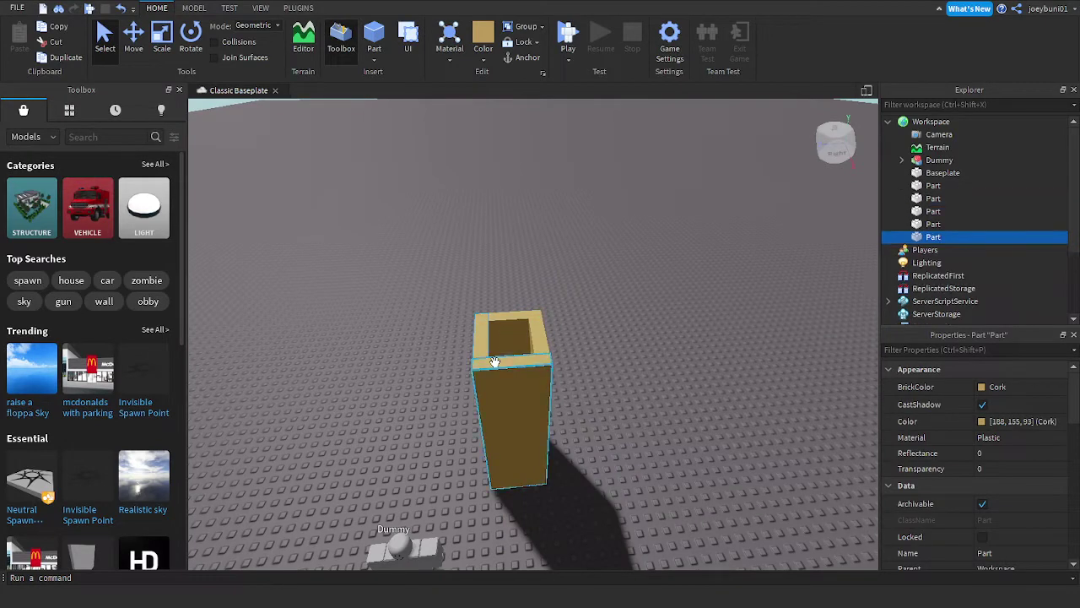
key("Delete")
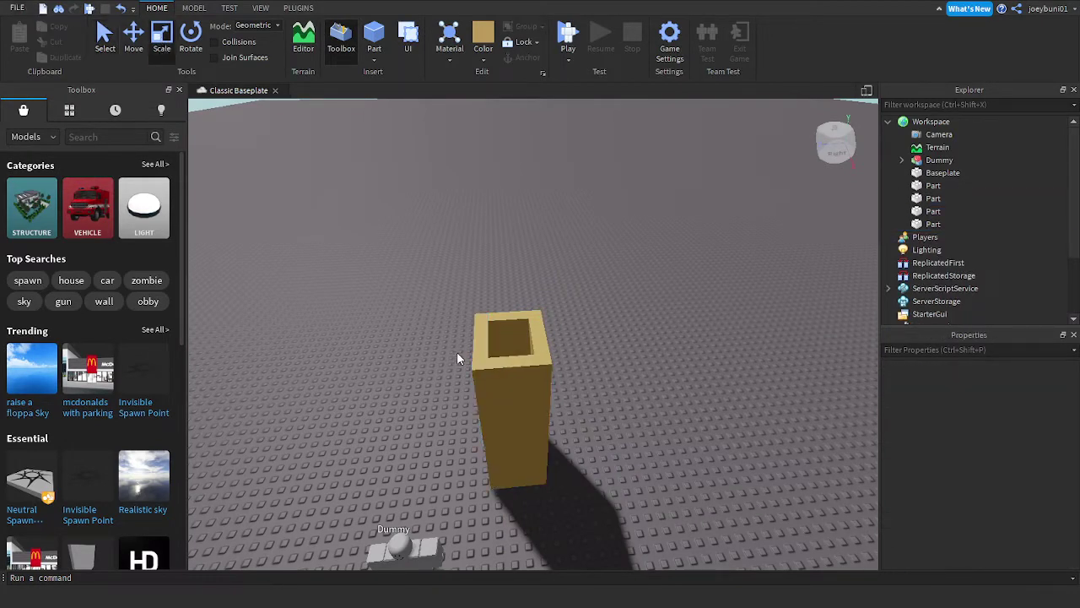
Step: Scale two adjoining walls of the box upward so they stand much taller than the other two
left_click(477, 319)
left_click_drag(471, 249, 468, 221)
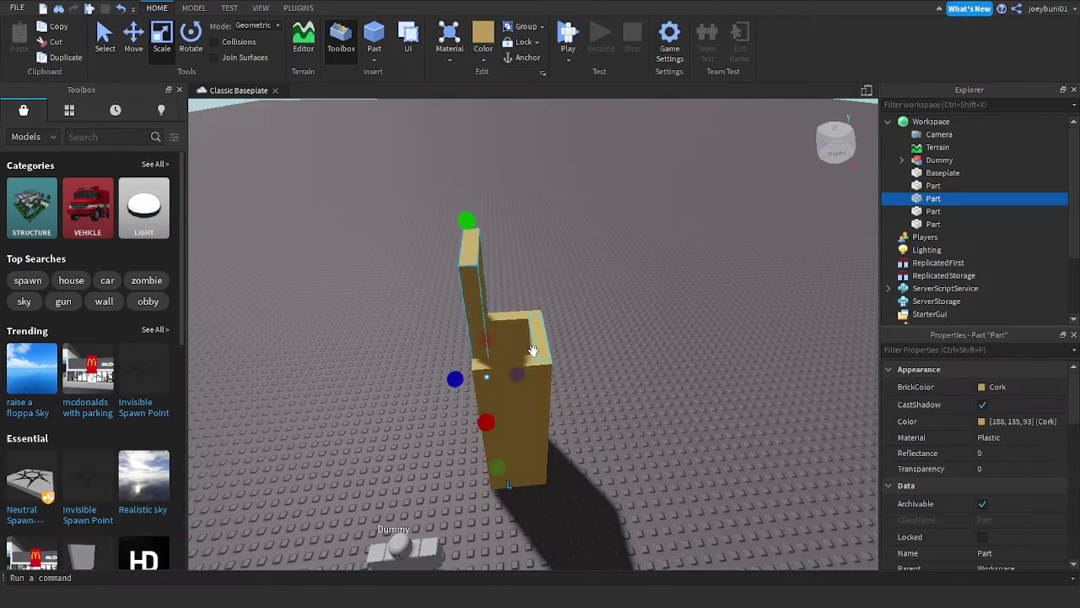
left_click(534, 430)
left_click_drag(513, 343, 502, 180)
right_click_drag(515, 203, 514, 205)
left_click(517, 342)
left_click_drag(516, 341, 511, 184)
Step: Scale the third wall upward until its top is level with the two raised walls
right_click_drag(531, 293, 488, 351)
left_click(602, 535)
key("d")
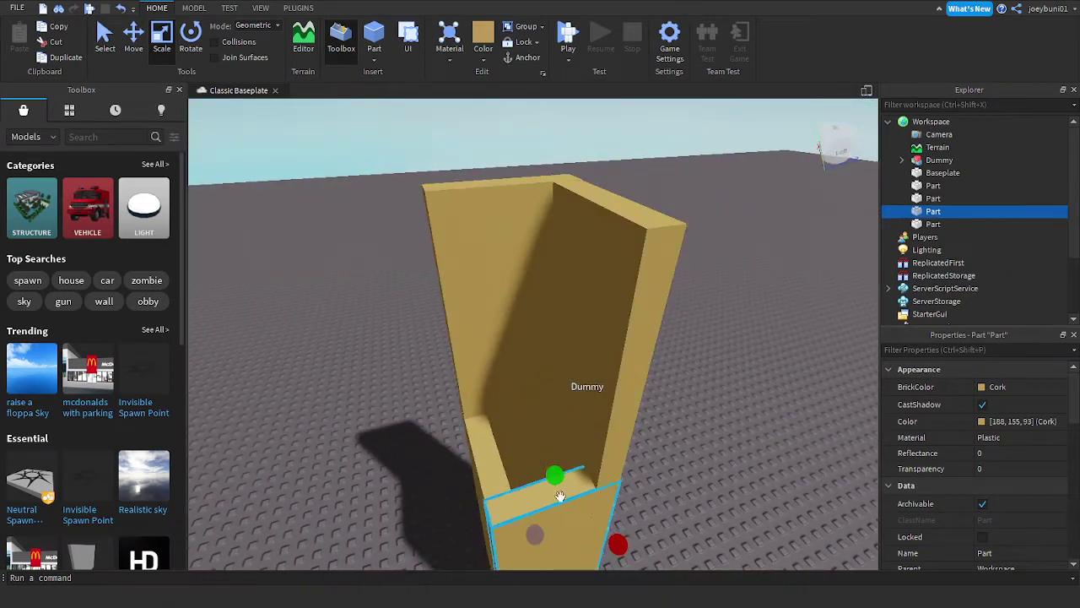
left_click_drag(554, 474, 587, 183)
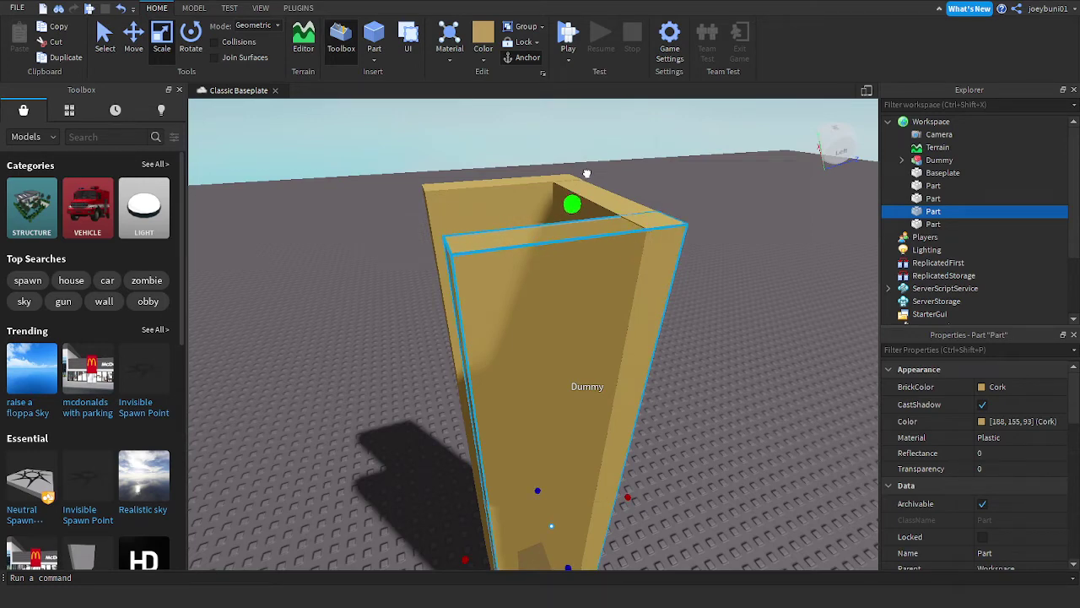
left_click_drag(587, 172, 588, 183)
right_click_drag(588, 183, 617, 277)
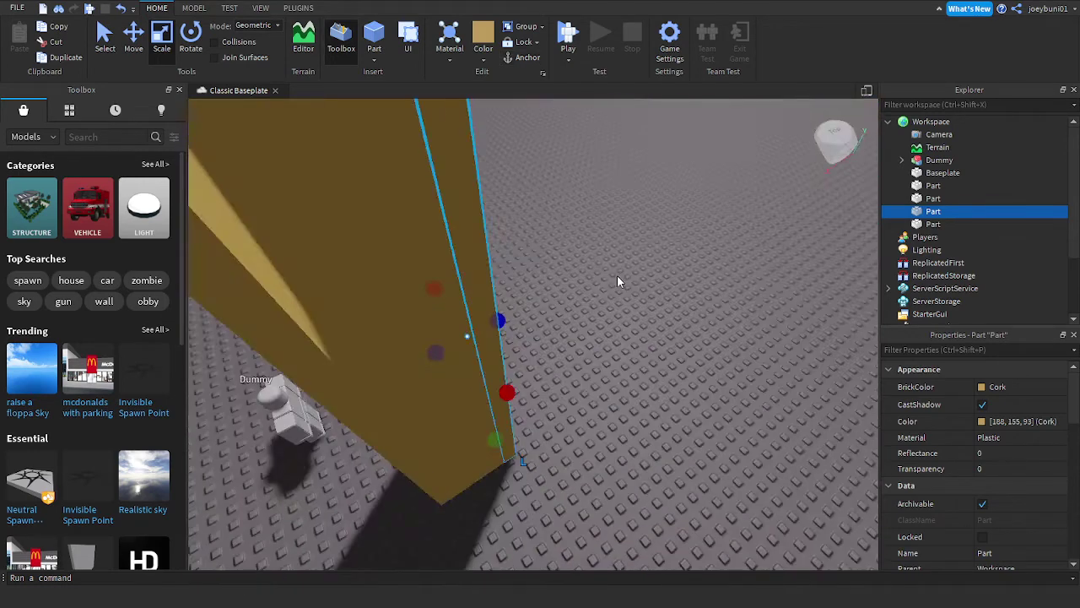
Step: Scale the last short wall upward until its top is level with the other three
scroll(482, 417, "down", 1)
left_click(473, 417)
scroll(473, 368, "down", 1)
right_click_drag(472, 368, 426, 283)
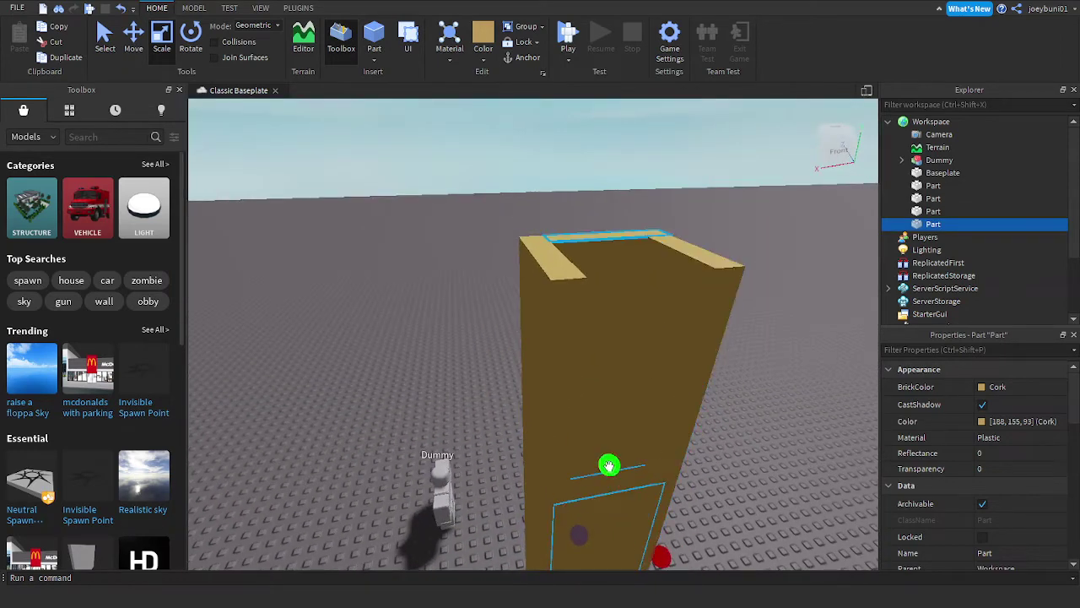
left_click_drag(609, 463, 648, 226)
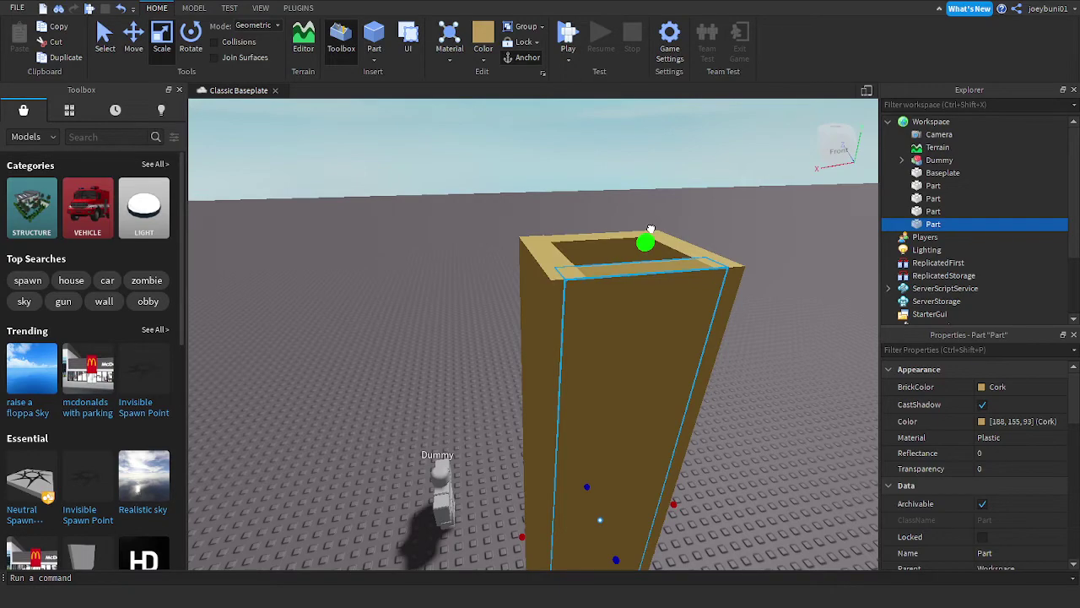
Step: Select all four raised walls of the tower together and activate the Move tool
right_click_drag(581, 344, 579, 342)
scroll(579, 343, "down", 2)
left_click(607, 399)
scroll(617, 461, "up", 1)
right_click_drag(617, 461, 617, 461)
scroll(618, 461, "down", 1)
scroll(618, 461, "up", 2)
left_click(562, 430)
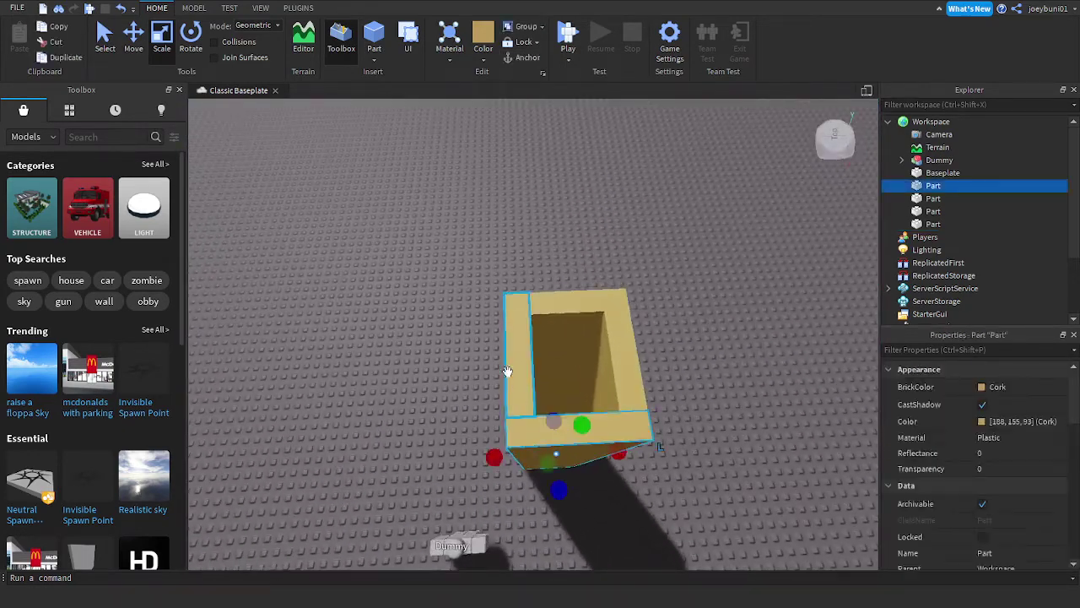
left_click(515, 374, "ctrl")
left_click(568, 300, "ctrl")
left_click(632, 355, "ctrl")
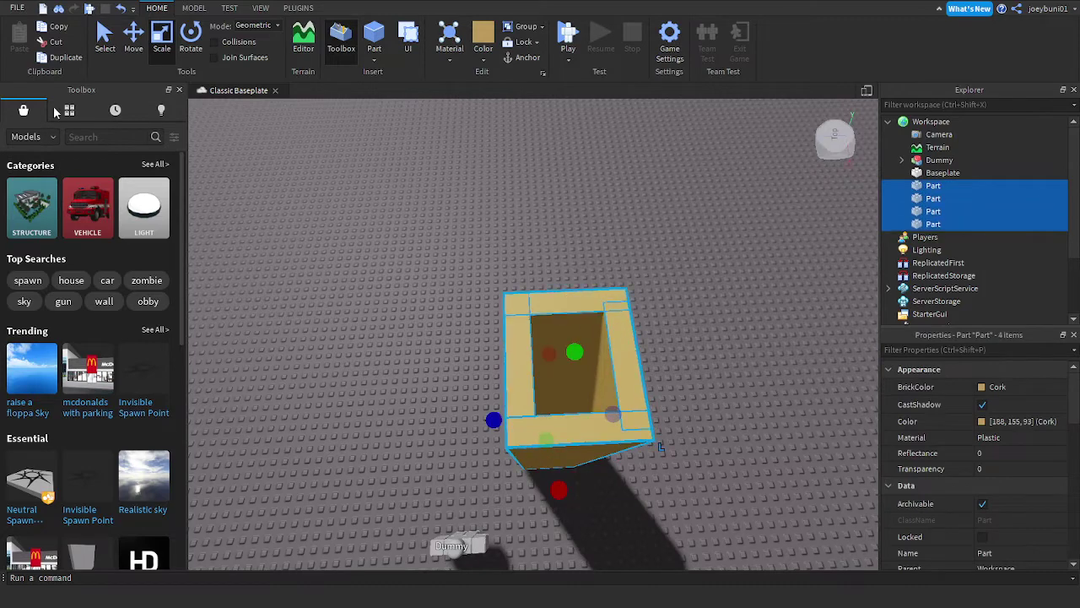
left_click(134, 38)
Step: Duplicate the tower's four walls, try moving the copy sideways, and undo that move
key("d")
key("w")
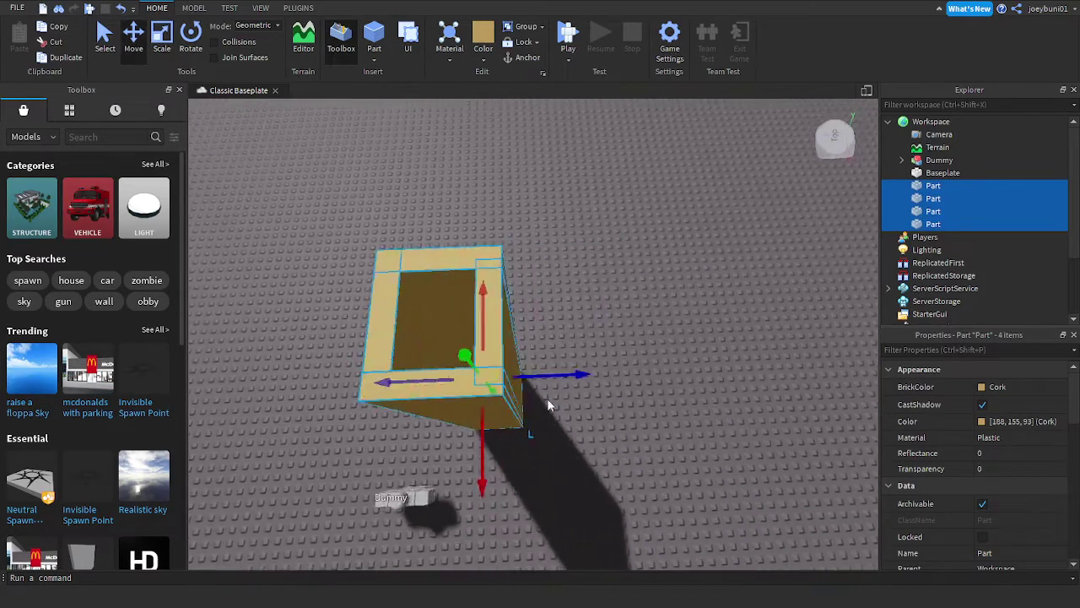
key("ctrl+d")
key("d")
left_click_drag(529, 375, 653, 376)
key("s")
scroll(653, 374, "down", 5)
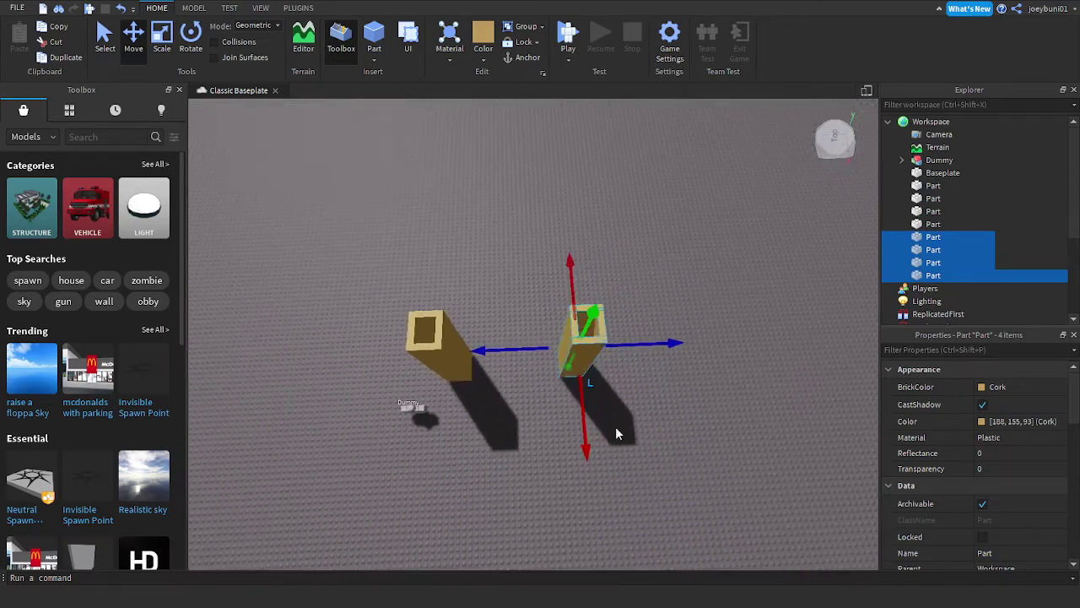
key("ctrl+z")
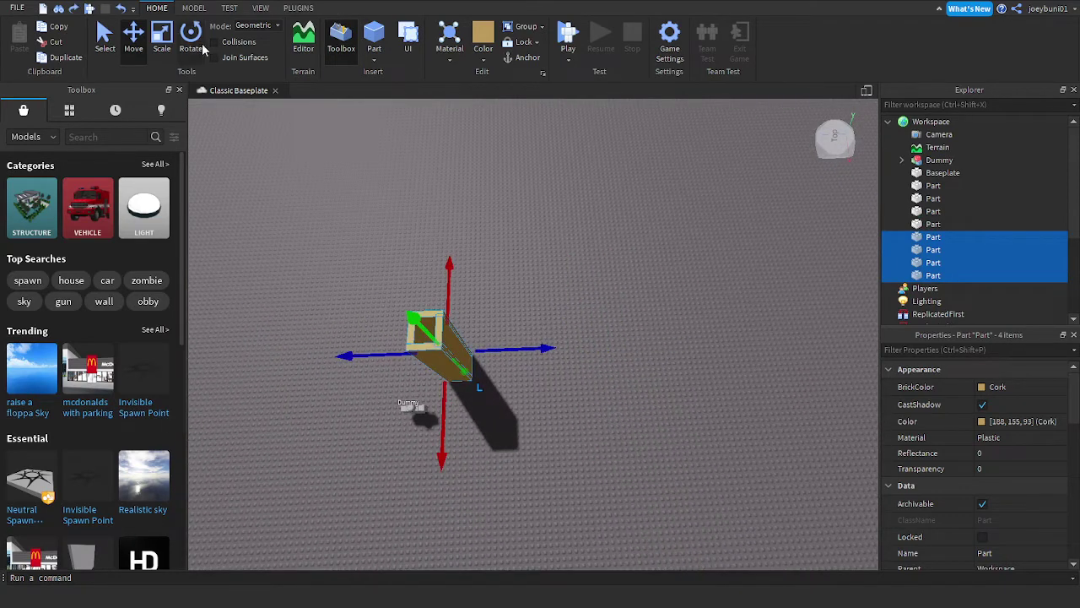
Step: Move the duplicated tower sideways along its blue axis, leaving a wide gap to the original tower
left_click(194, 9)
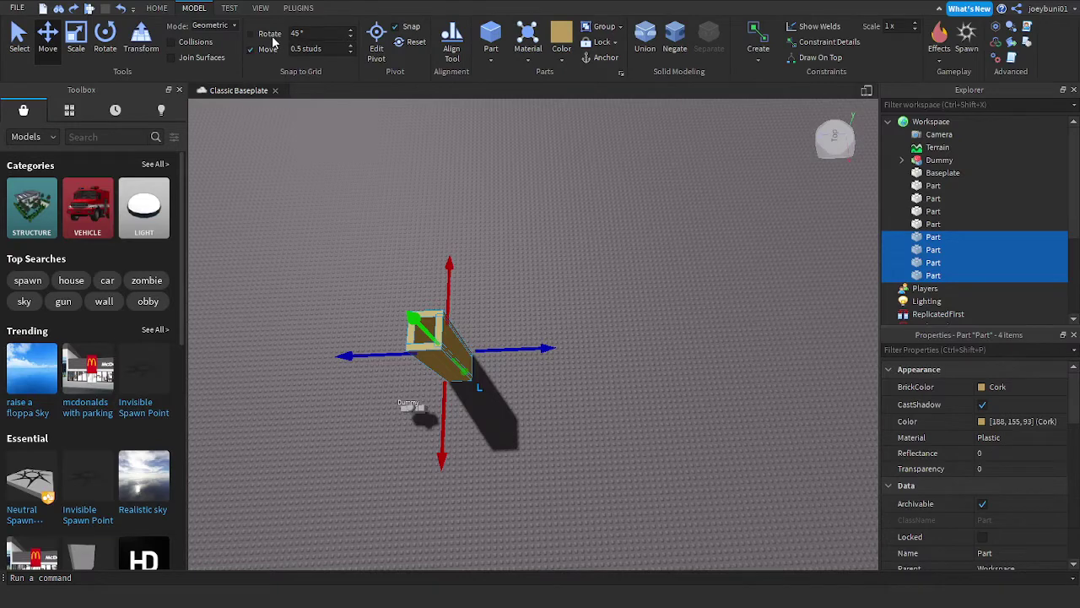
left_click_drag(498, 348, 609, 360)
key("d")
right_click_drag(608, 359, 602, 369)
Step: Move the dummy into the gap between the two towers
key("w")
key("a")
key("s")
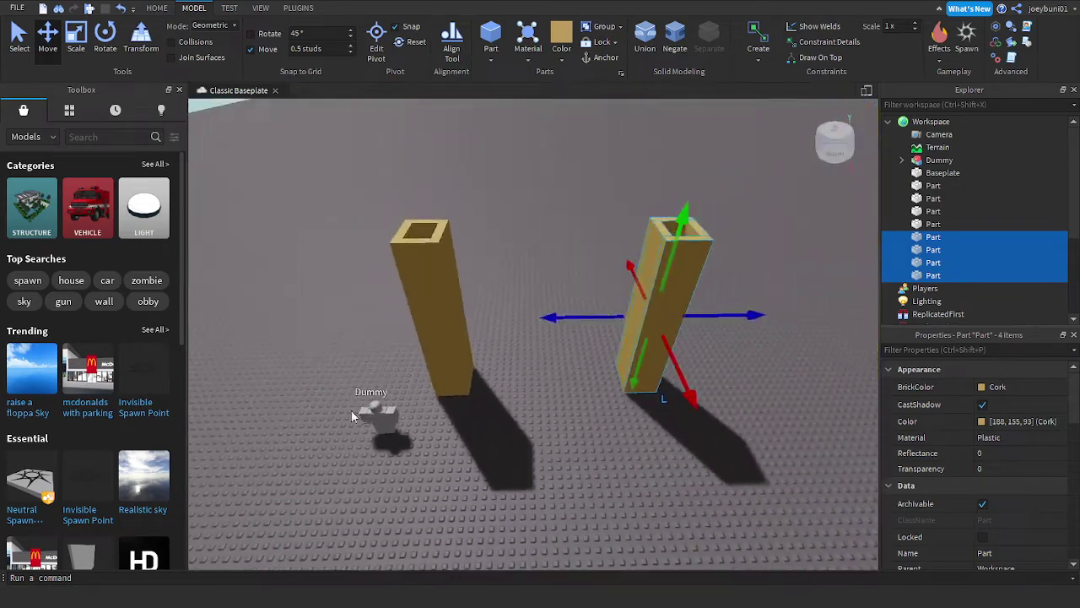
key("d")
left_click_drag(376, 414, 510, 401)
Step: Reselect the four walls of the second tower and nudge it slightly closer to the first tower
left_click(585, 314)
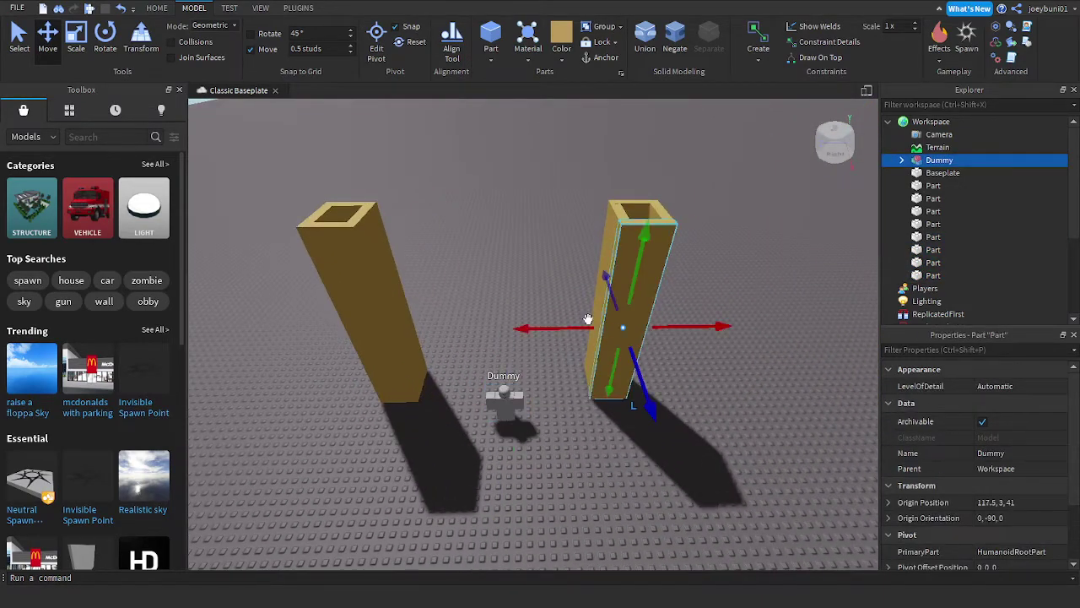
key("w")
right_click_drag(644, 318, 644, 320)
key("s")
left_click(619, 252, "ctrl")
left_click(692, 255, "ctrl")
left_click(692, 304, "ctrl")
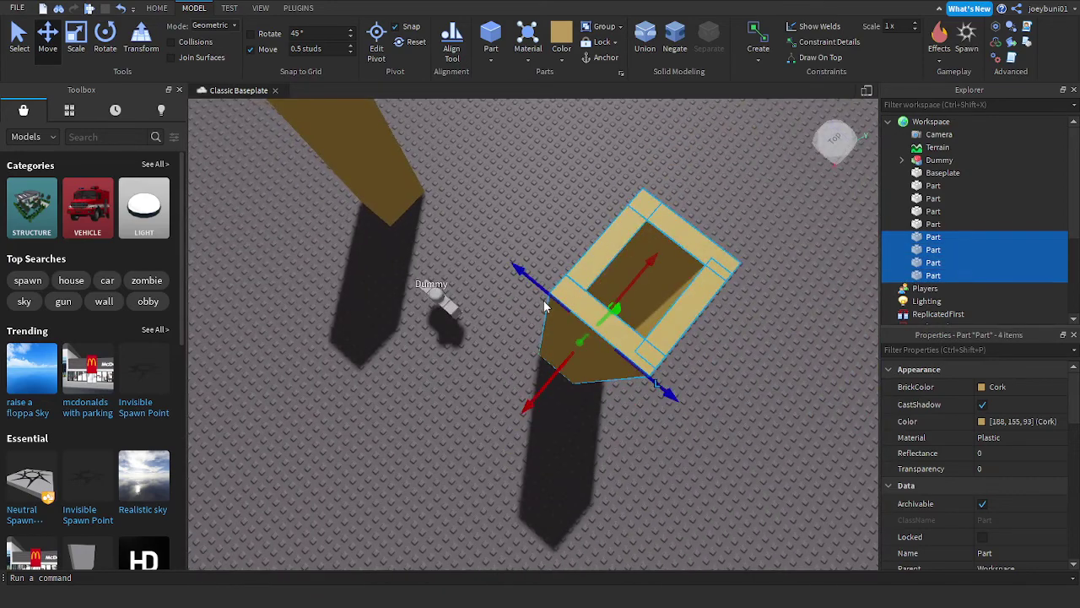
left_click_drag(547, 292, 536, 277)
Step: Duplicate the second tower and move the copy away along its red axis to form the third corner
key("a")
key("w")
mouse_move(481, 355)
right_mouse_down()
mouse_move(470, 363)
mouse_move(465, 352)
mouse_move(479, 357)
right_mouse_up()
key("w")
key("s")
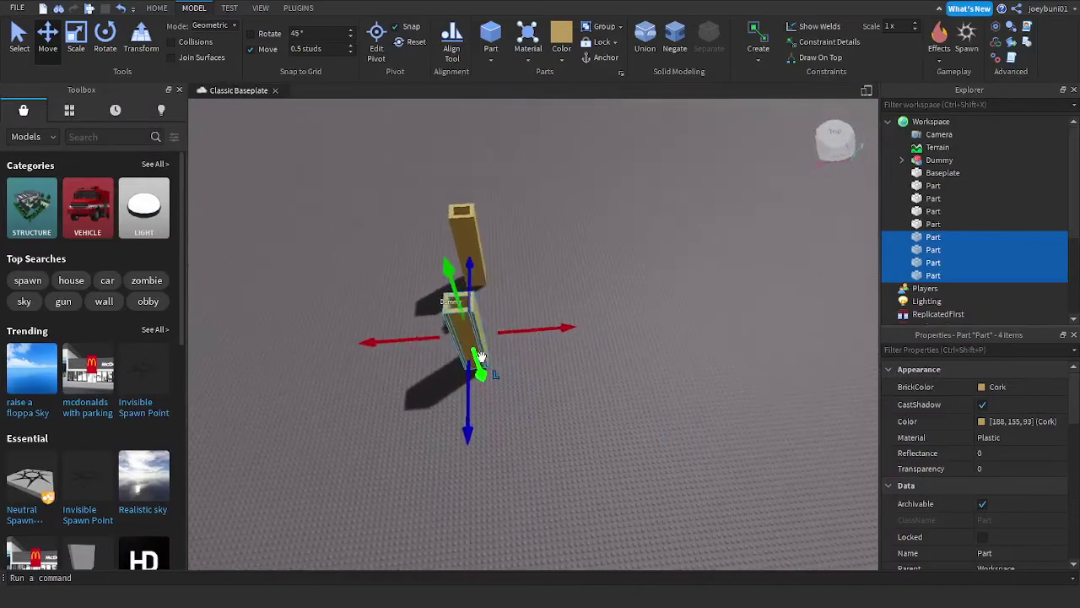
key("ctrl+d")
left_click_drag(528, 329, 677, 338)
key("w")
right_click_drag(678, 337, 675, 339)
key("d")
key("s")
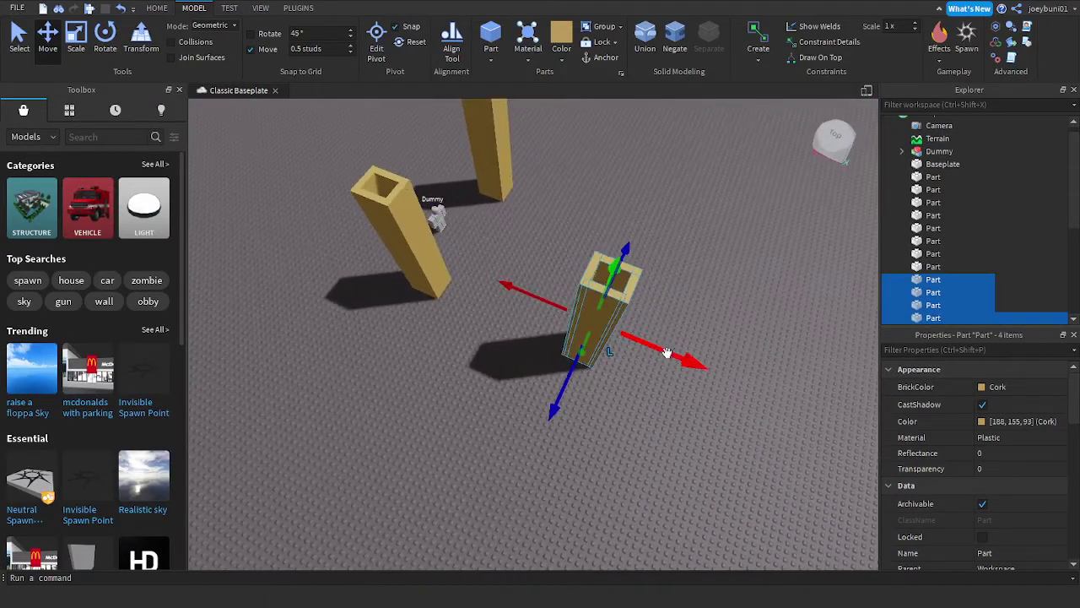
left_click_drag(668, 351, 667, 351)
Step: Duplicate the third tower and move the copy to the remaining corner opposite the first tower, forming a four-tower rectangle
right_click_drag(667, 350, 667, 354)
key("d")
key("ctrl+d")
mouse_move(582, 373)
left_mouse_down()
mouse_move(616, 373)
mouse_move(591, 368)
left_mouse_up()
key("d")
key("d")
right_click_drag(597, 324, 597, 324)
key("w")
key("d")
scroll(646, 341, "down", 2)
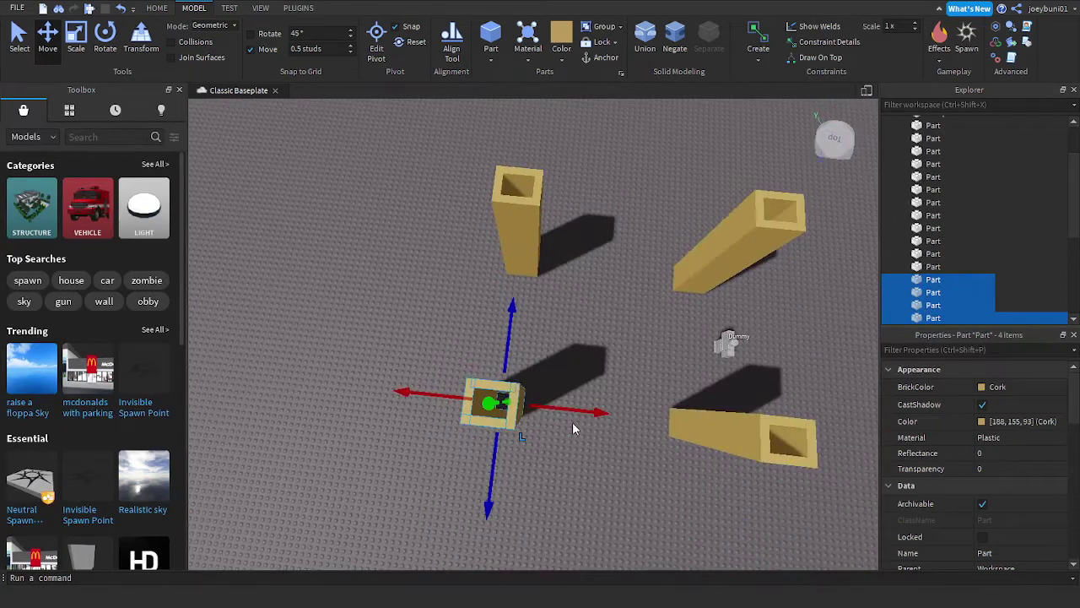
Step: Try sliding the fourth tower along its red axis toward the first tower to check alignment, and undo the move
left_click_drag(580, 413, 581, 412)
right_click_drag(581, 413, 582, 413)
key("d")
left_click_drag(581, 412, 581, 413)
right_click_drag(581, 413, 581, 413)
left_click_drag(582, 412, 623, 421)
key("ctrl+z")
key("a")
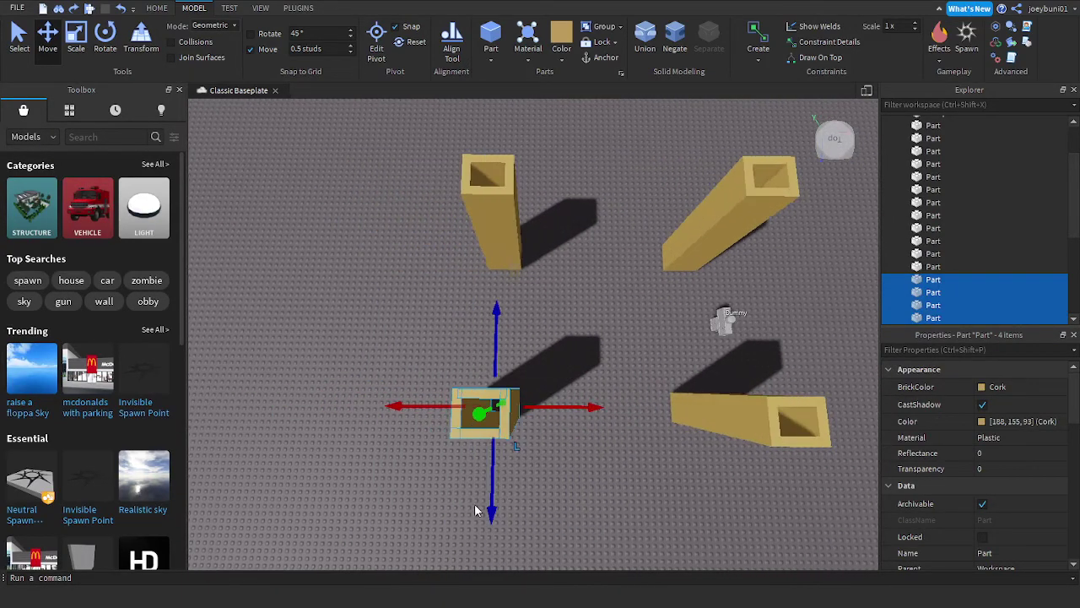
Step: Nudge the fourth tower slightly outward, away from the third tower, and deselect it
left_click_drag(489, 502, 490, 511)
left_click(624, 471)
left_click(623, 477)
Step: Reselect the fourth tower's four walls and nudge it slightly back toward the third tower to line up with the first
left_click(483, 415)
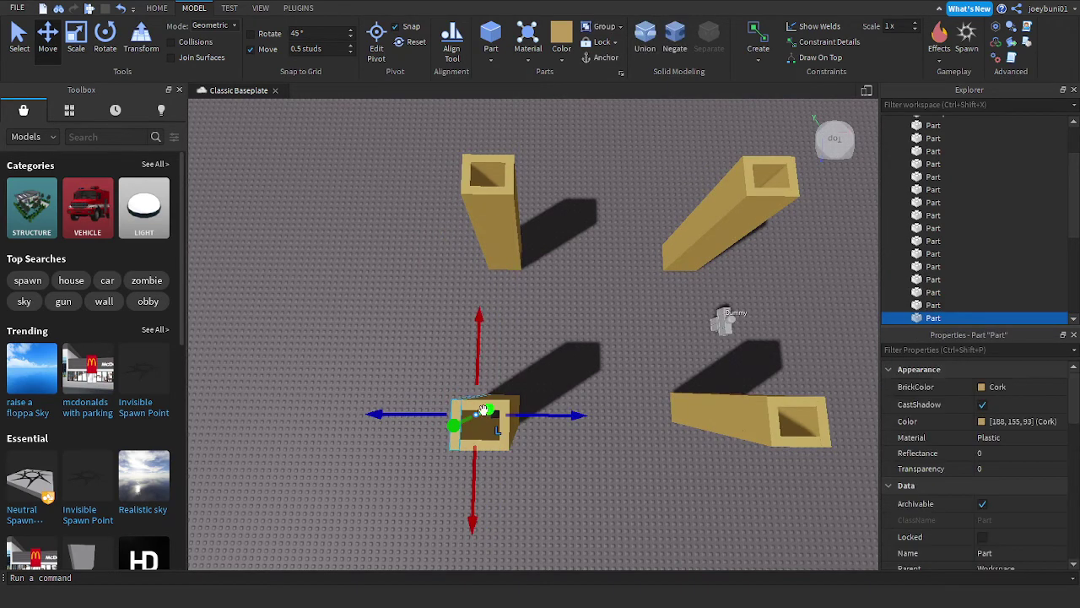
left_click(500, 405)
left_click(483, 405)
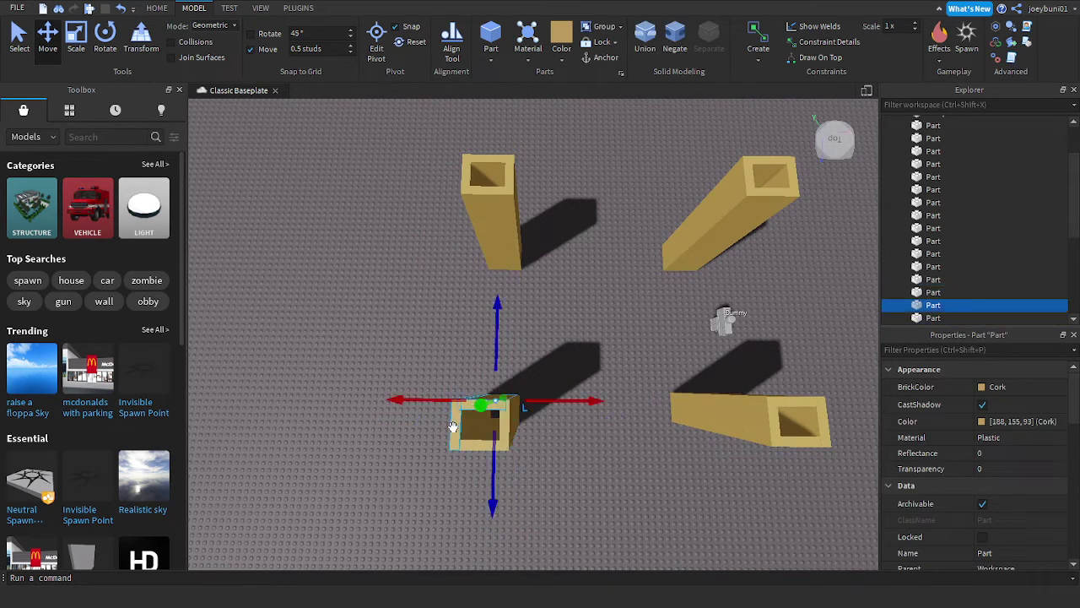
left_click(454, 428, "ctrl")
left_click(468, 448, "ctrl")
left_click(508, 433, "ctrl")
left_click_drag(541, 416, 593, 424)
key("d")
key("d")
key("ctrl+z")
key("a")
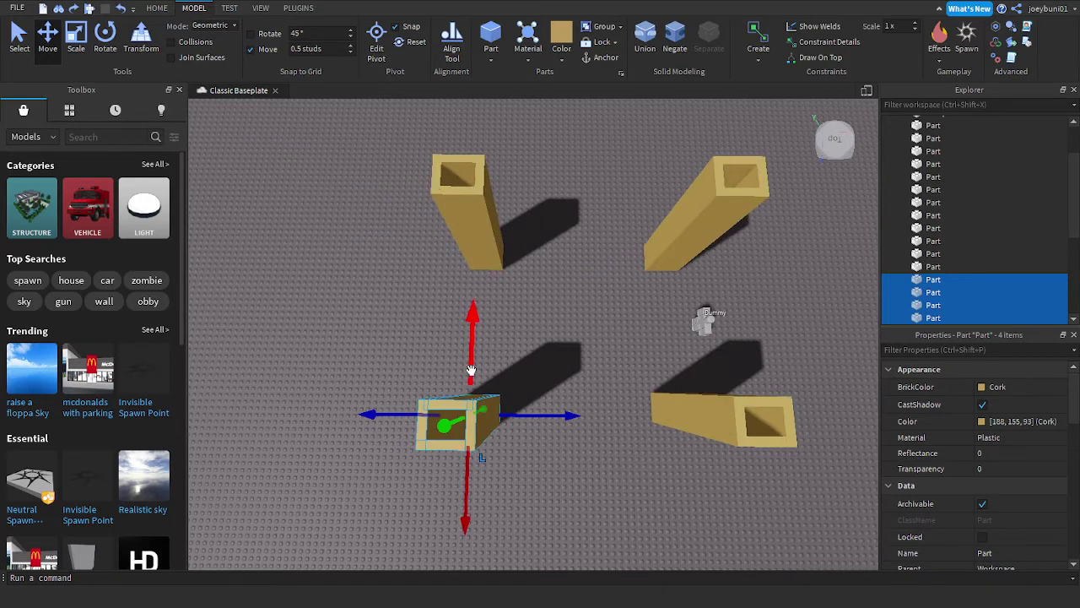
left_click_drag(471, 371, 471, 367)
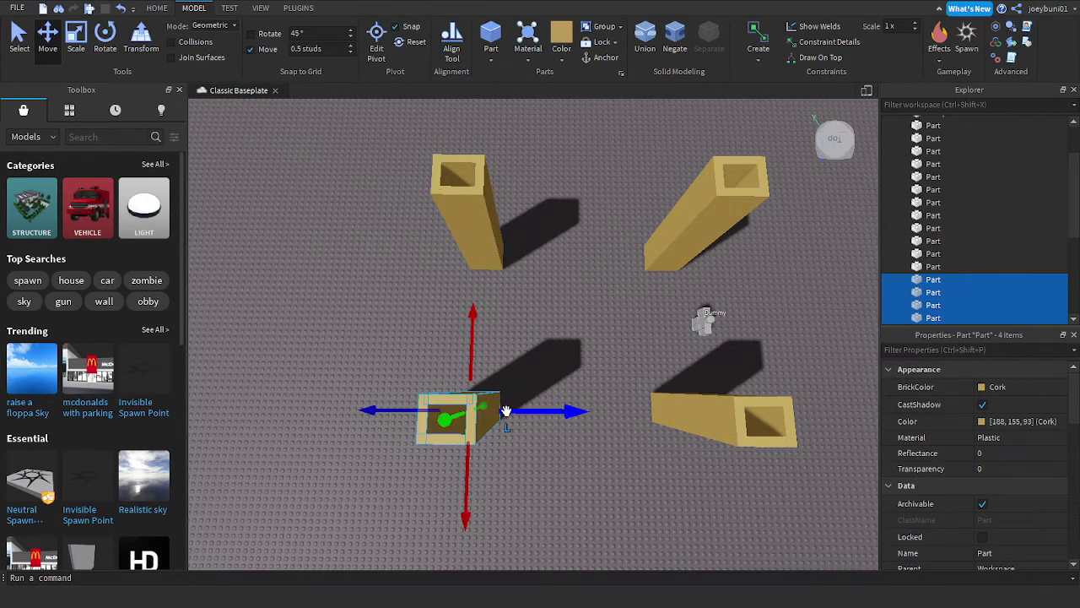
Step: Test the fourth tower's alignment by sliding it up to the first tower, undo the moves, and deselect it
left_click_drag(506, 410, 702, 420)
key("ctrl+z")
left_click_drag(565, 411, 764, 420)
key("ctrl+z")
left_click(627, 421)
right_click_drag(627, 420, 651, 434)
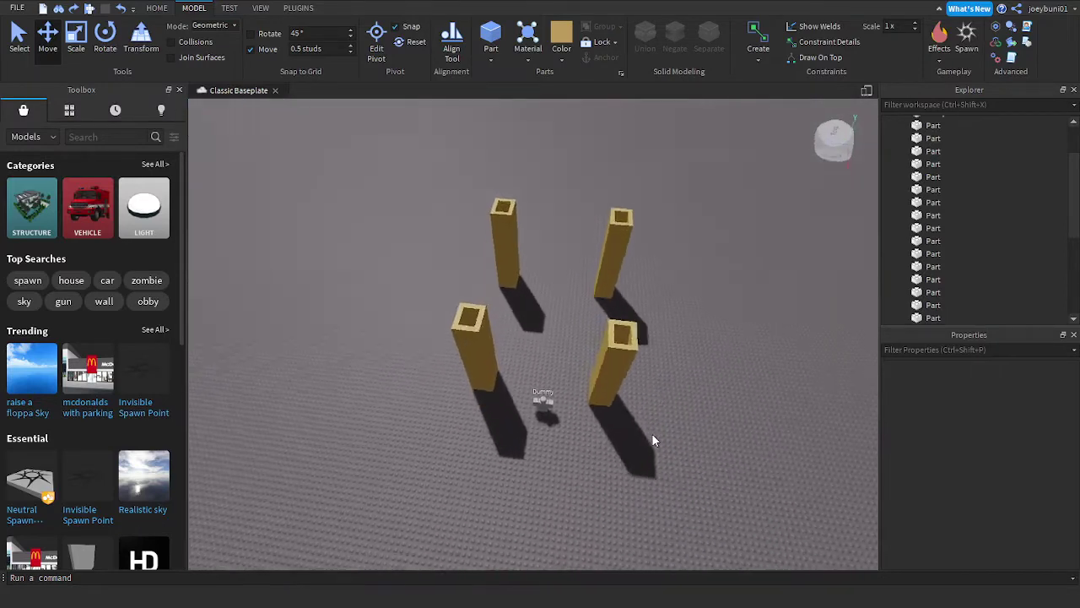
Step: Duplicate a wall of the left front tower and move the copy between the two front towers
scroll(653, 437, "up", 5)
left_click(396, 297)
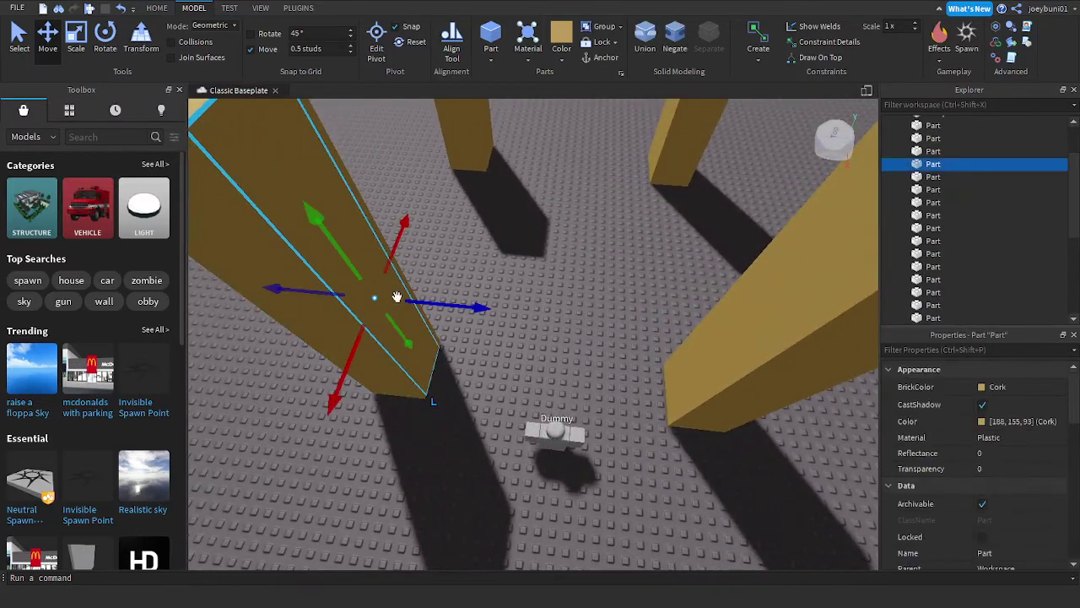
left_click_drag(400, 358, 529, 363)
Step: Try other BrickColors on the new wall panel, including Bright orange, Cashmere and Fawn brown
left_click(991, 391)
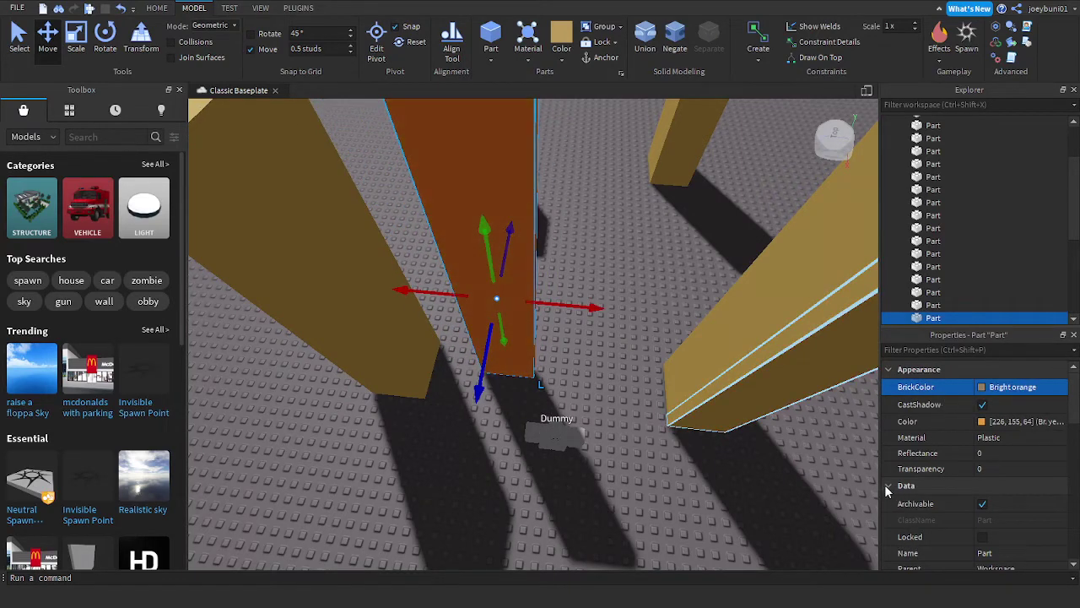
key("Down")
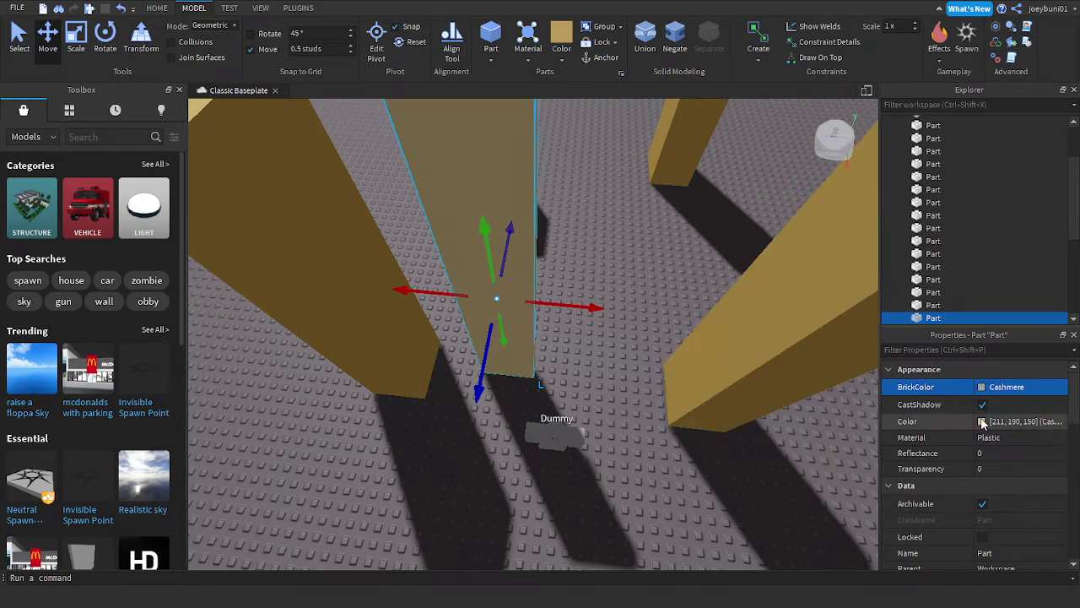
left_click(984, 389)
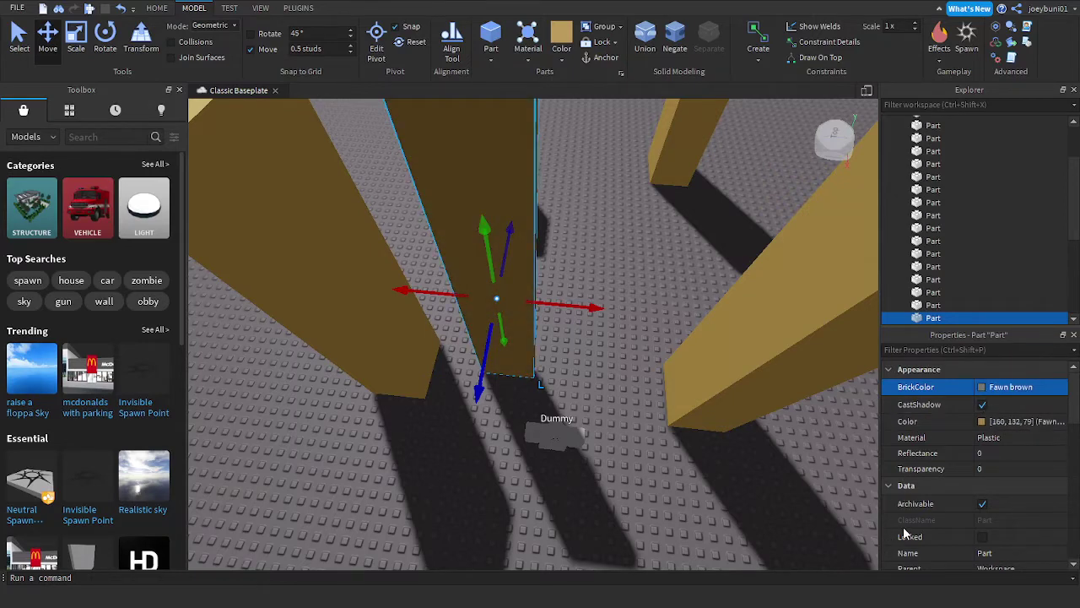
key("Down")
key("Down")
key("Down")
key("Down")
left_click(609, 401)
Step: Move the new panel against the left front tower and scale it inward to widen the front wall
key("a")
key("w")
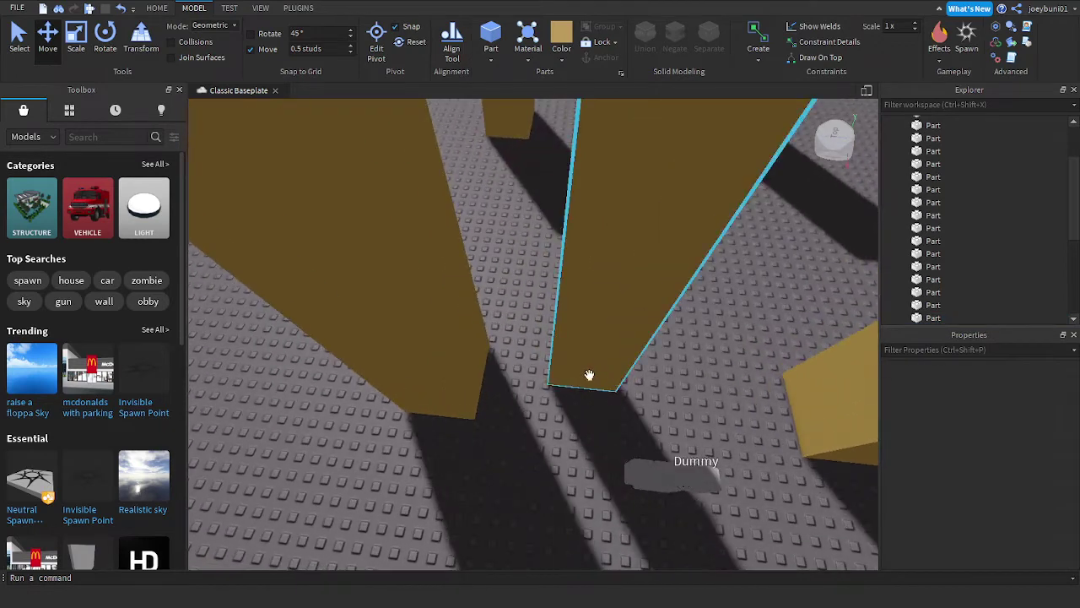
left_click_drag(584, 376, 503, 360)
right_click_drag(503, 360, 606, 366)
left_click(81, 42)
scroll(619, 376, "up", 2)
scroll(606, 368, "down", 2)
left_click_drag(484, 410, 593, 414)
key("d")
key("a")
left_click_drag(339, 410, 499, 432)
Step: Adjust the inner edge of the left front panel, leaving a narrow gap before the right front panel
key("d")
key("w")
right_click_drag(499, 431, 497, 438)
key("a")
key("s")
left_click(497, 438)
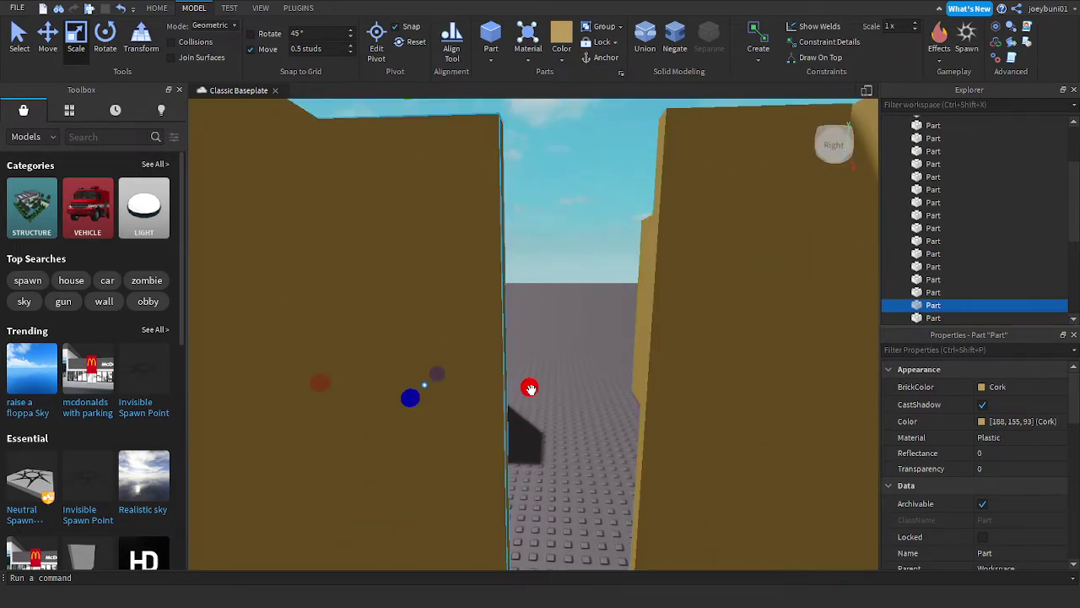
left_click_drag(530, 388, 537, 393)
key("s")
right_click_drag(593, 457, 593, 454)
key("w")
left_click(605, 441)
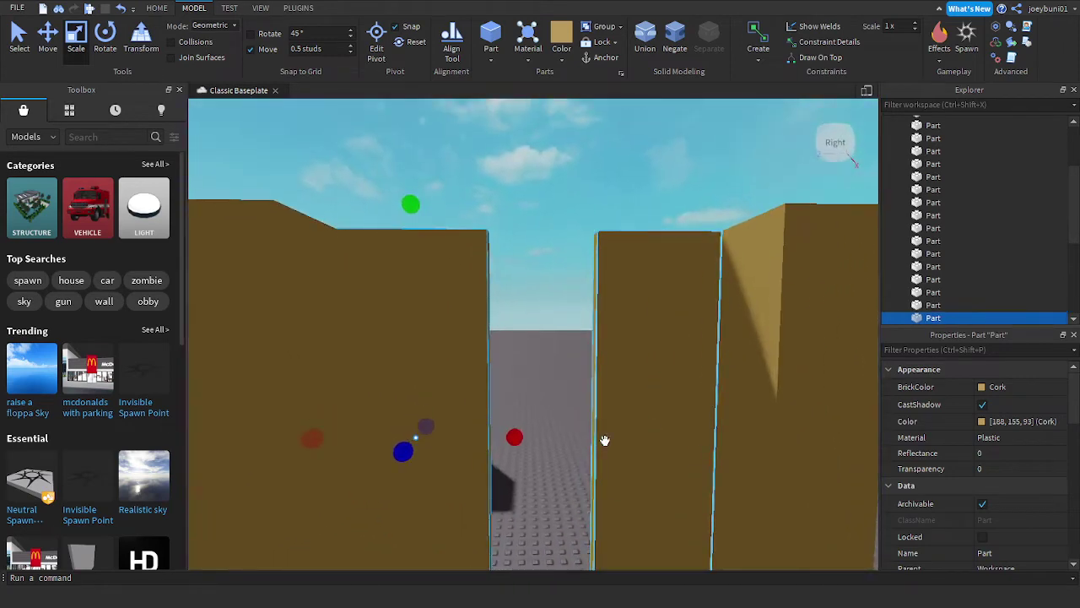
left_click(606, 451)
right_click_drag(629, 515, 641, 502)
key("s")
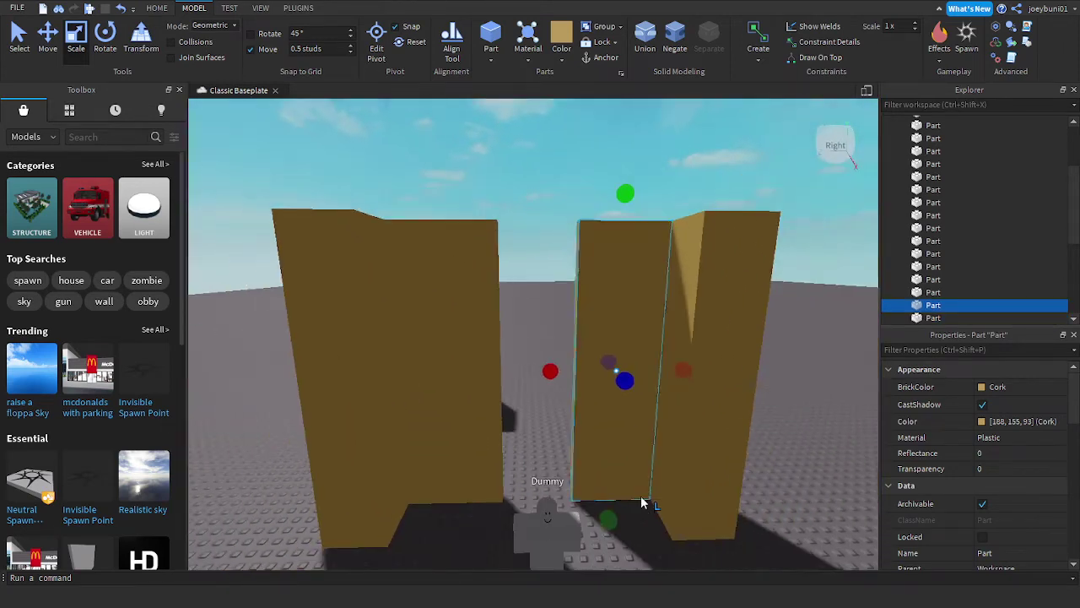
Step: Duplicate the left front panel, shorten the copy to its upper part, and span it across the gap as a header
left_click(482, 424)
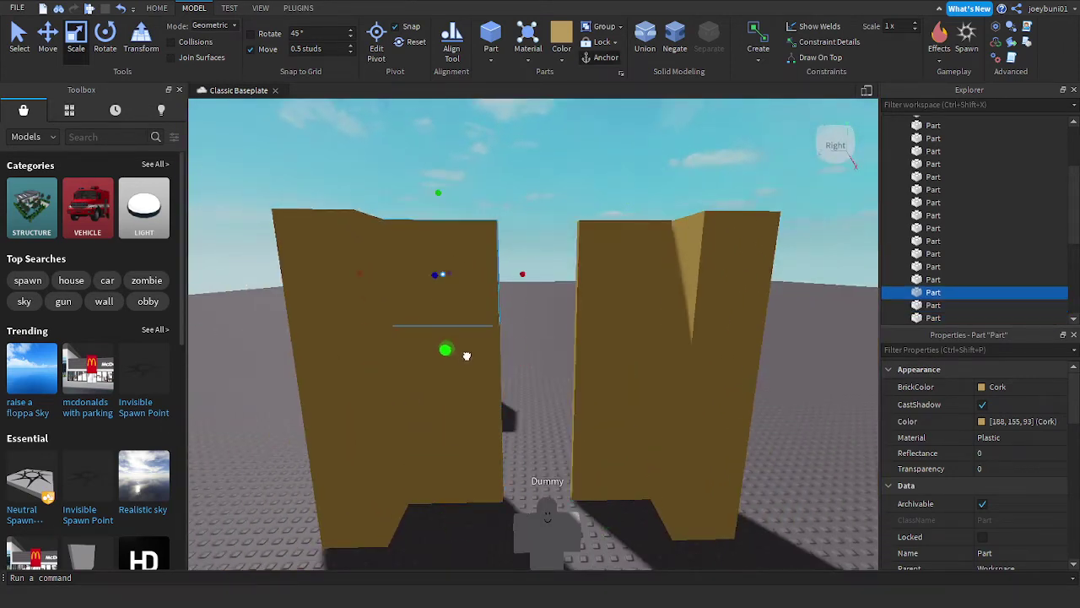
left_click_drag(522, 285, 647, 294)
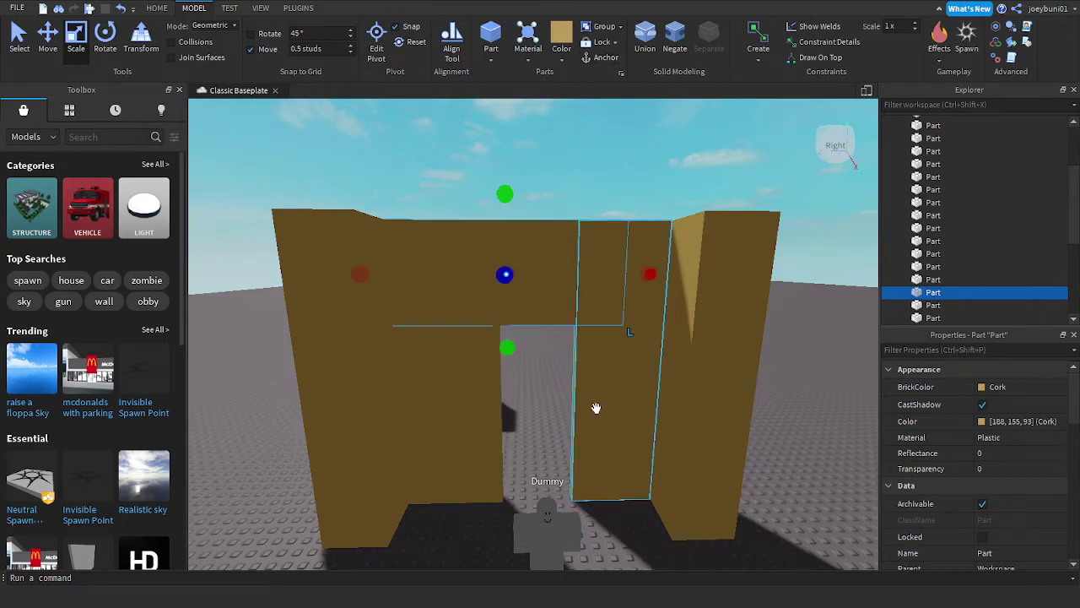
left_click_drag(362, 277, 456, 291)
left_click_drag(649, 279, 636, 275)
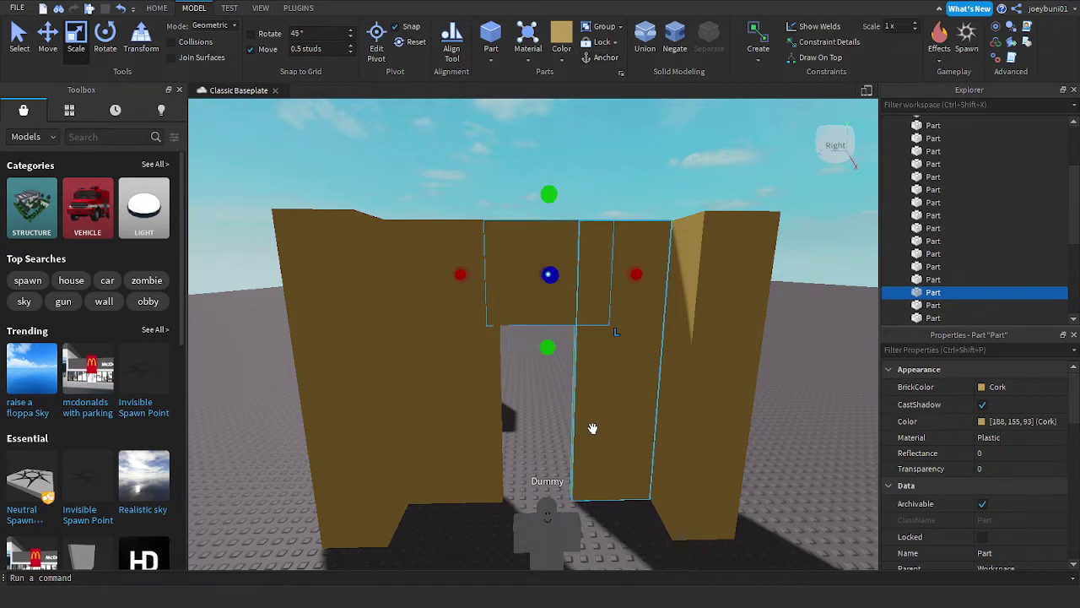
Step: Fine-tune the inner edges of the right and left front panels to narrow the opening between them
left_click(593, 430)
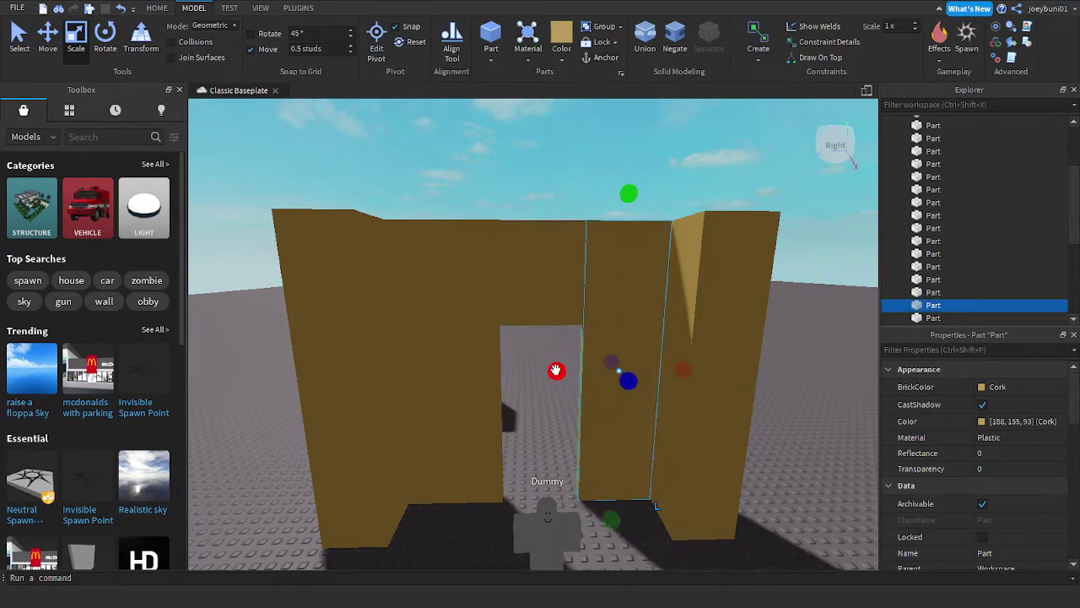
scroll(548, 371, "up", 2)
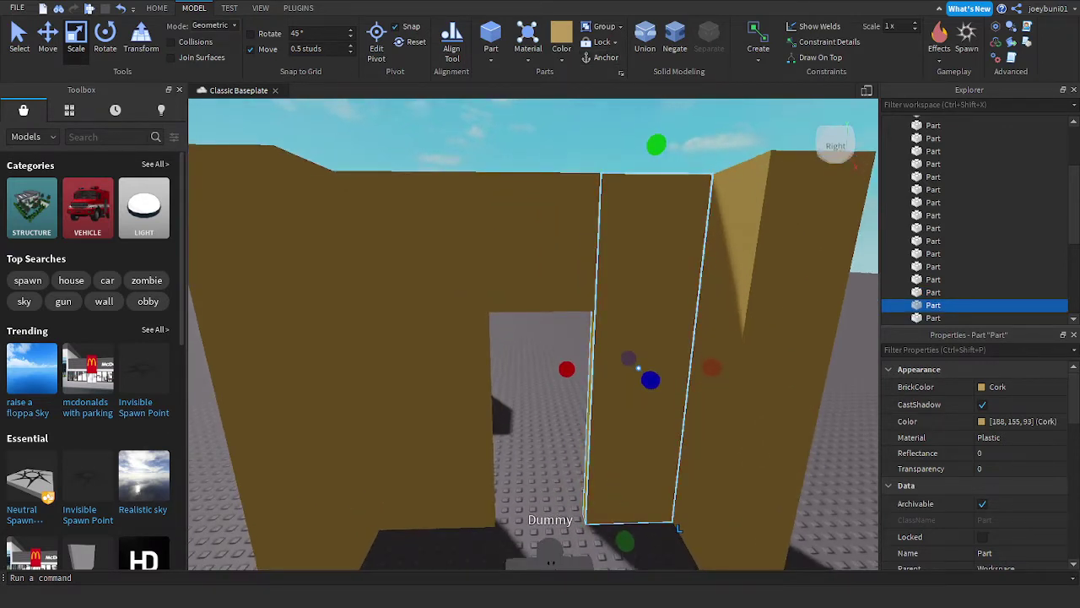
scroll(616, 338, "up", 2)
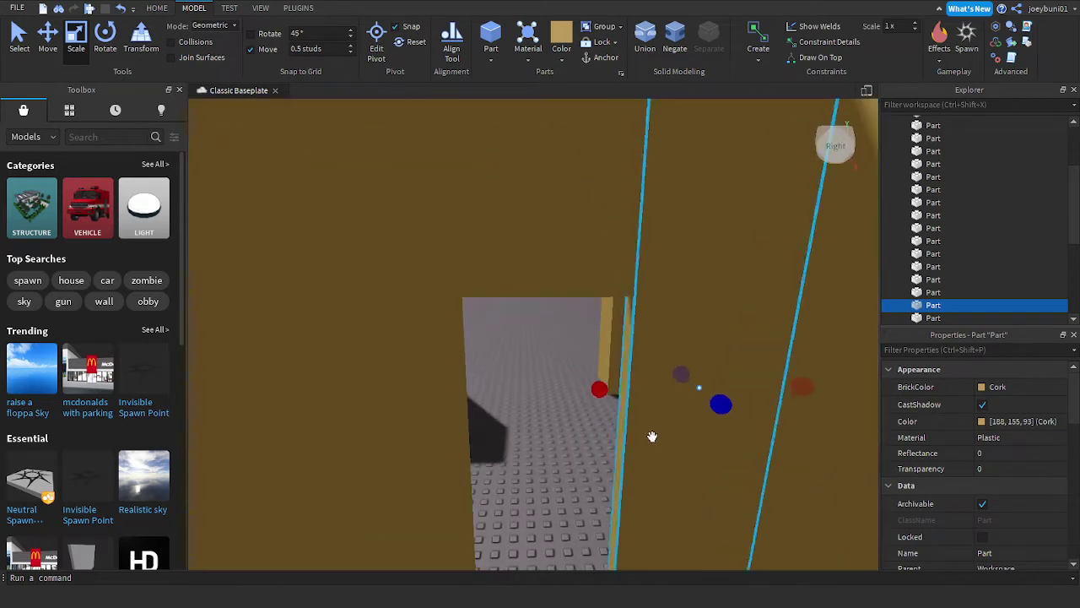
left_click_drag(599, 391, 586, 389)
left_click(436, 389)
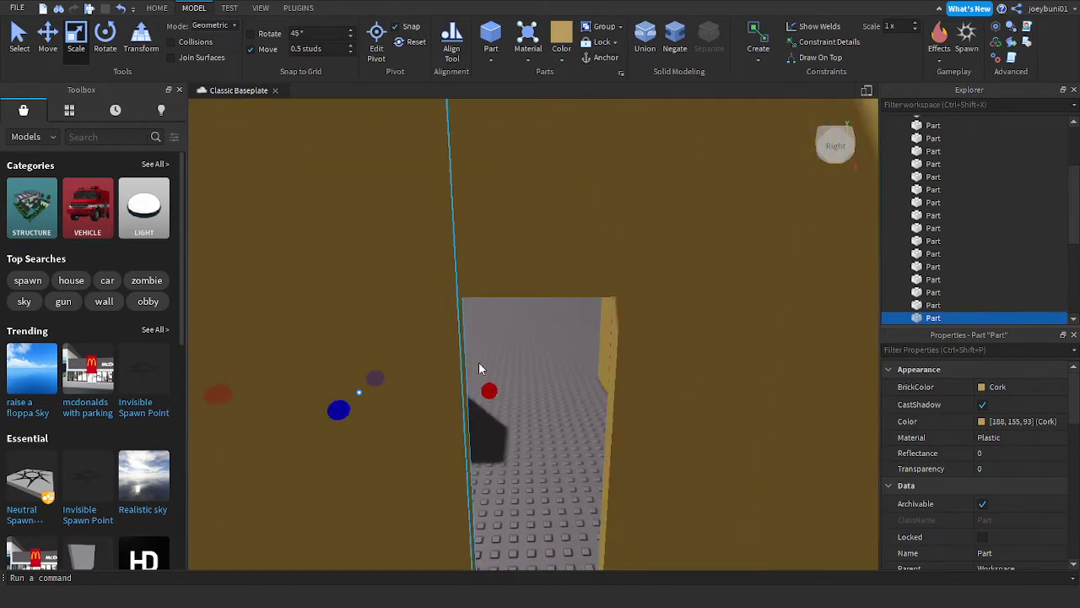
left_click_drag(489, 392, 501, 394)
Step: Extend the header's bottom edge slightly downward to shorten the opening
left_click(606, 250)
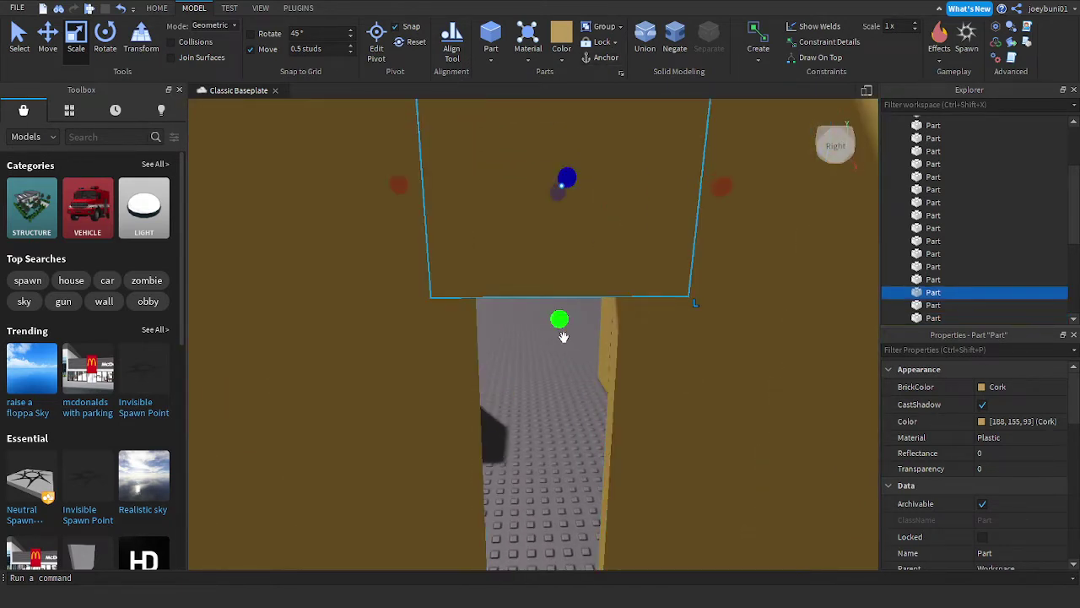
left_click_drag(560, 321, 558, 356)
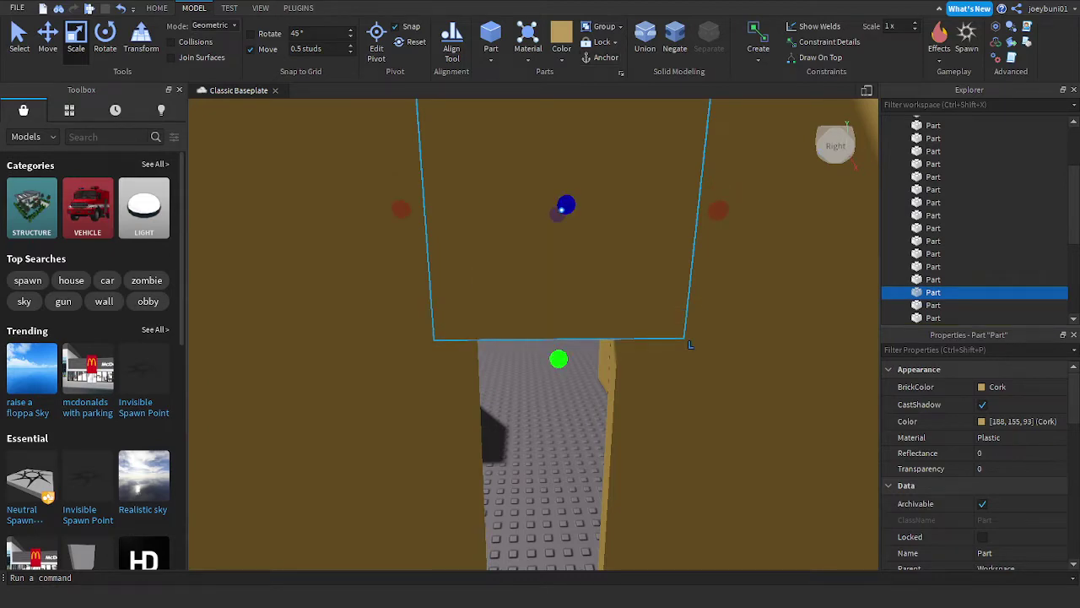
scroll(556, 356, "down", 4)
scroll(560, 361, "up", 1)
Step: Duplicate the right front panel and shorten the copy from above to a low block at the base
left_click(602, 398)
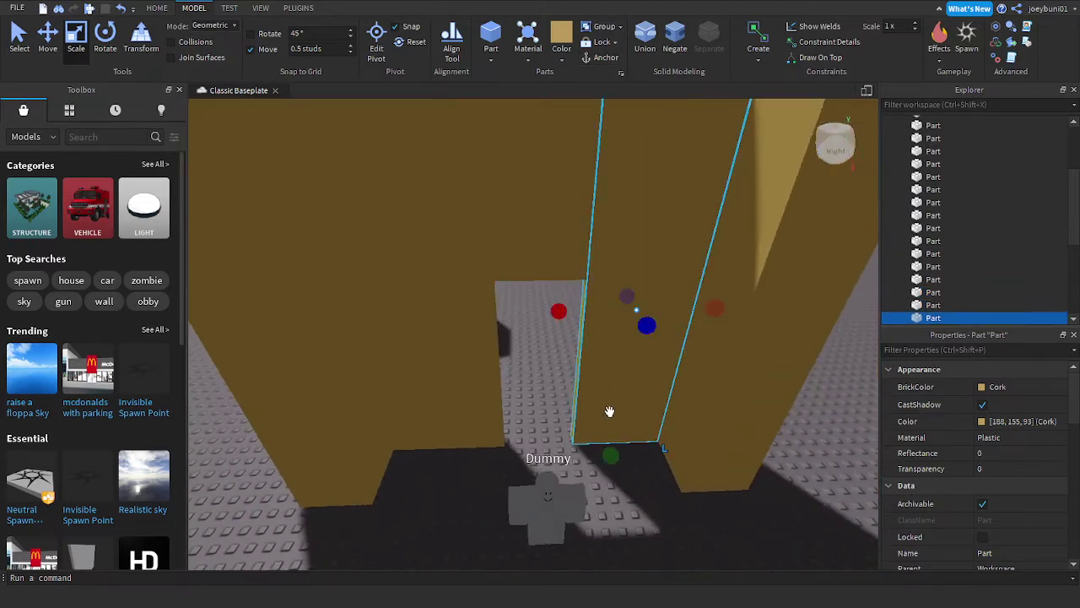
right_click_drag(662, 212, 664, 213)
left_click_drag(670, 177, 671, 191)
right_click_drag(671, 191, 673, 242)
left_click_drag(671, 191, 682, 346)
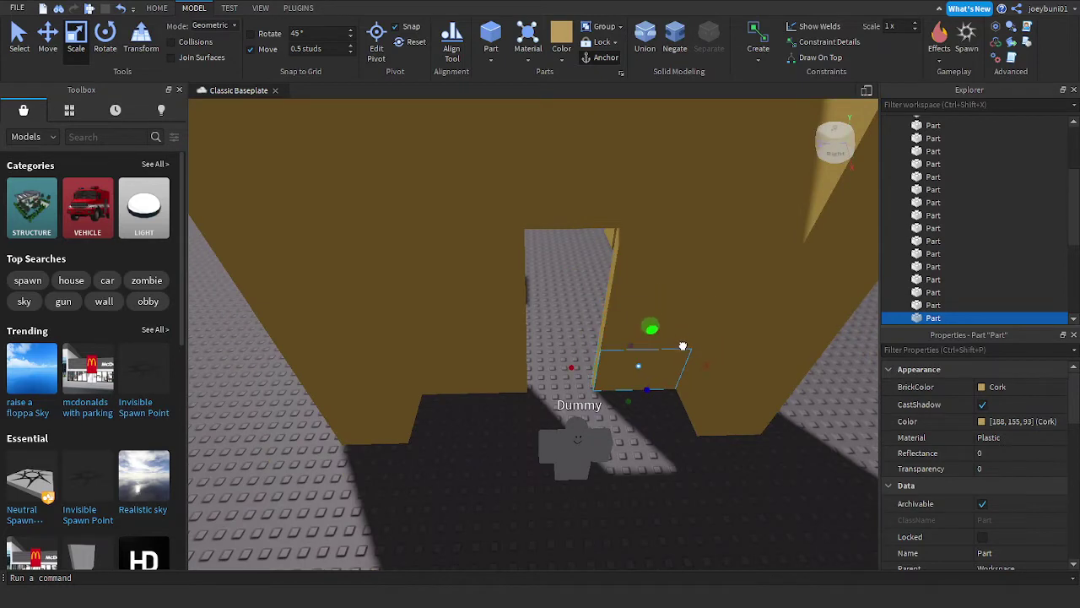
Step: Stretch the low block across the bottom of the opening and trim both ends to overlap the side panels slightly
left_click_drag(564, 370, 422, 369)
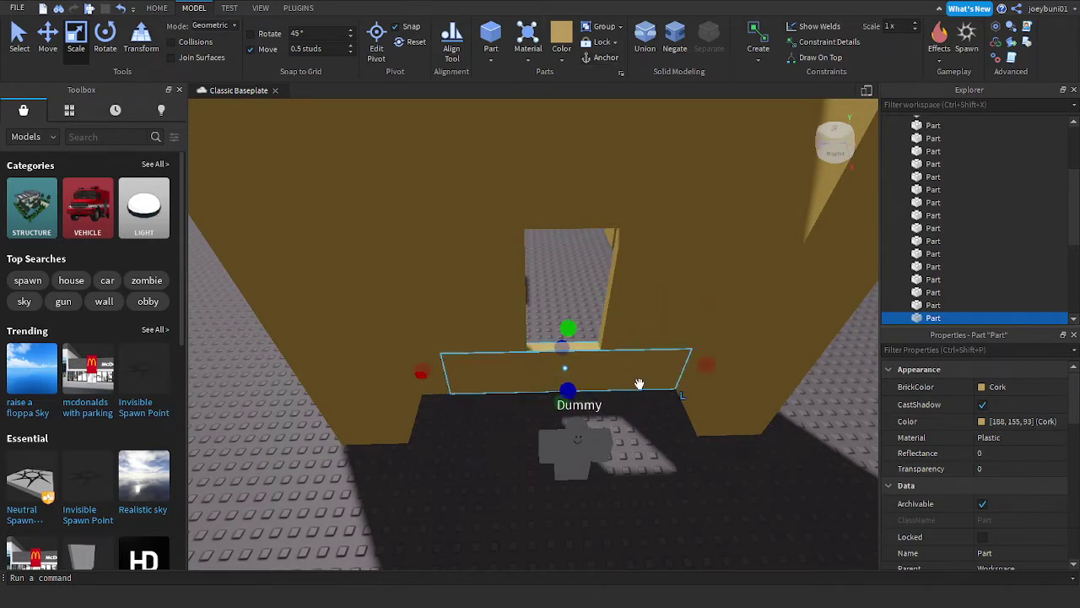
left_click_drag(633, 367, 637, 367)
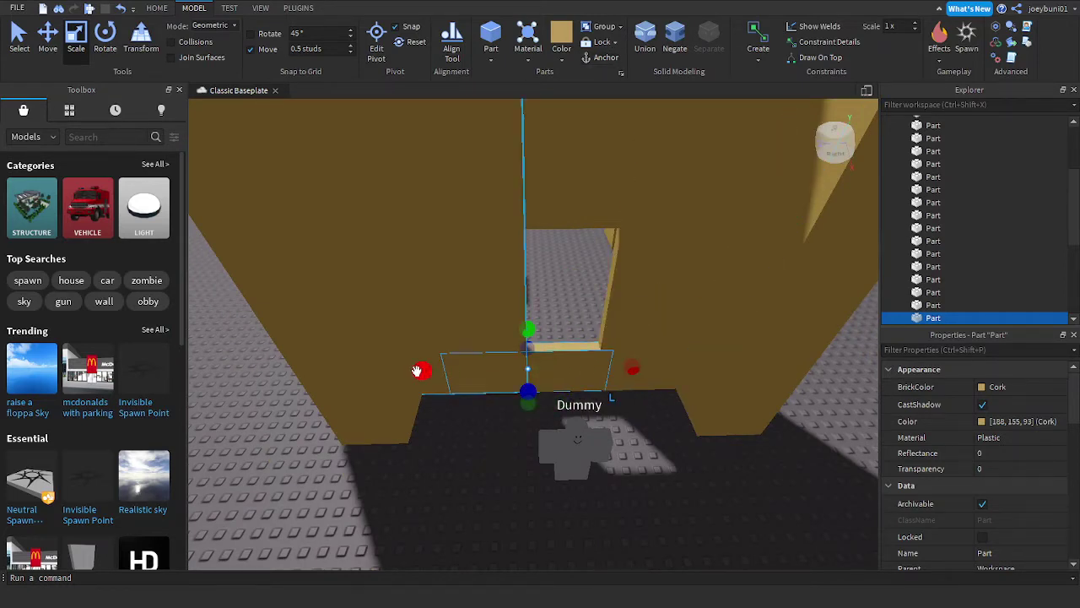
left_click_drag(417, 371, 471, 386)
Step: Raise the sill block's top slightly and lift the header's bottom edge to form a taller window opening
left_click_drag(559, 327, 562, 312)
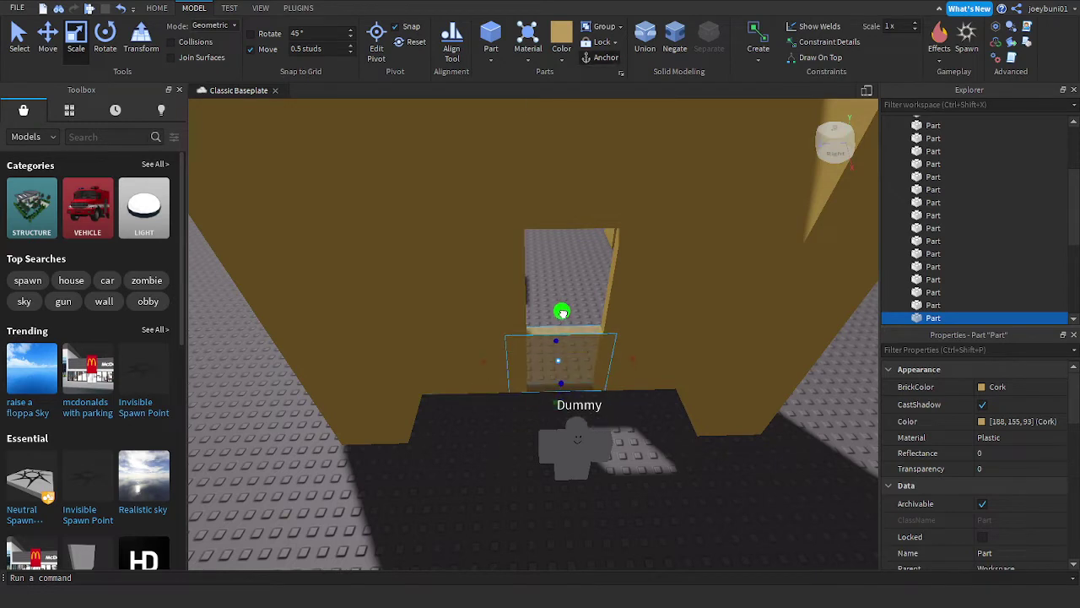
left_click(573, 209)
left_click_drag(581, 248, 587, 200)
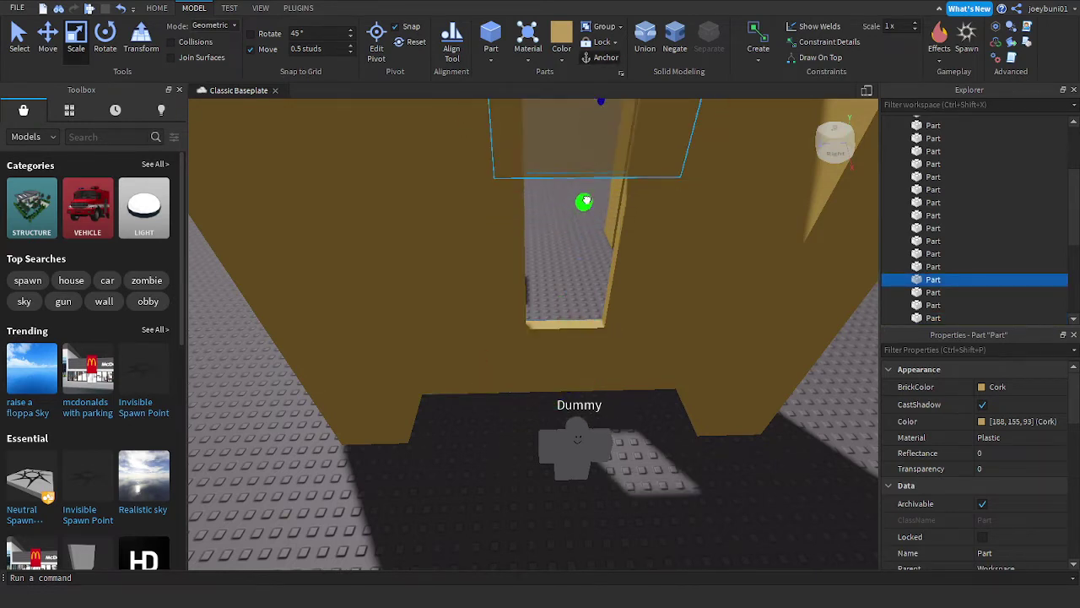
Step: Search the Toolbox models for "glass"
left_click(97, 141)
type("glass")
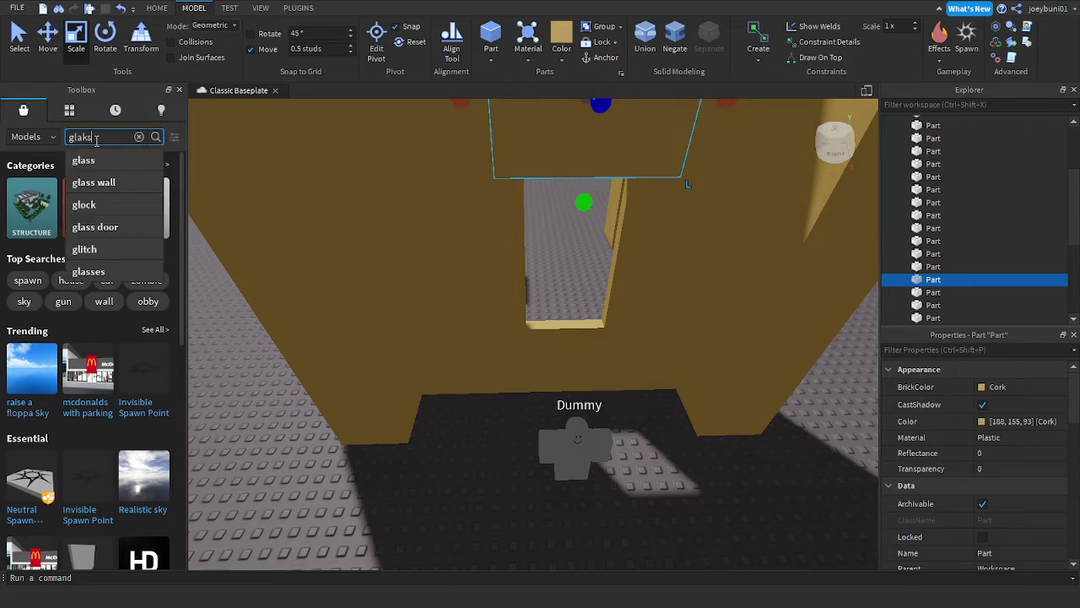
key("Return")
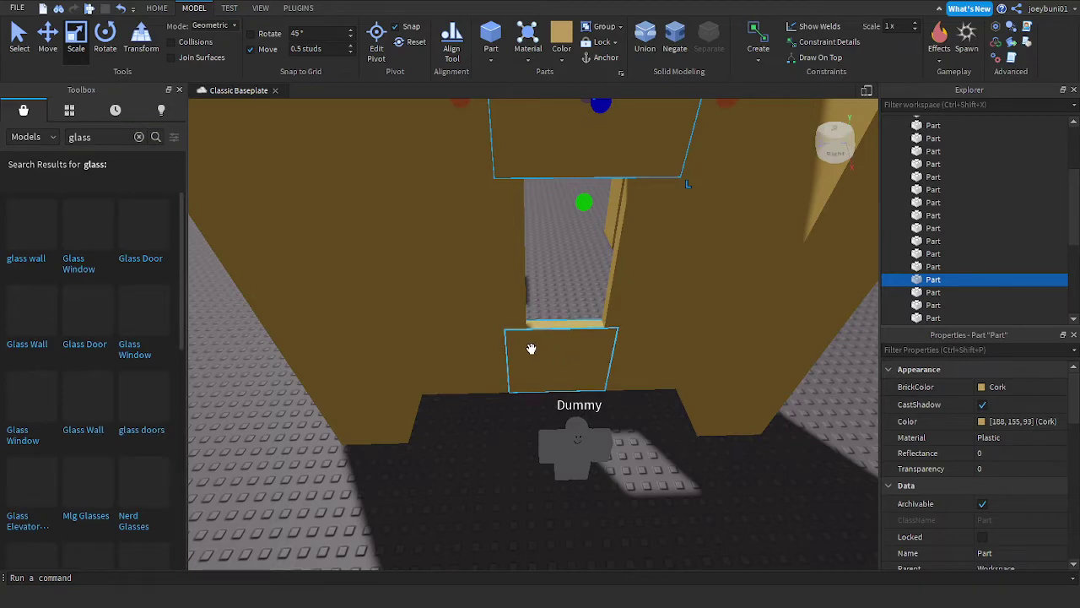
Step: Move the dummy sideways, clear of the front wall's window opening
right_click_drag(562, 348, 562, 347)
key("w")
scroll(562, 348, "down", 3)
scroll(562, 348, "up", 2)
scroll(562, 348, "down", 5)
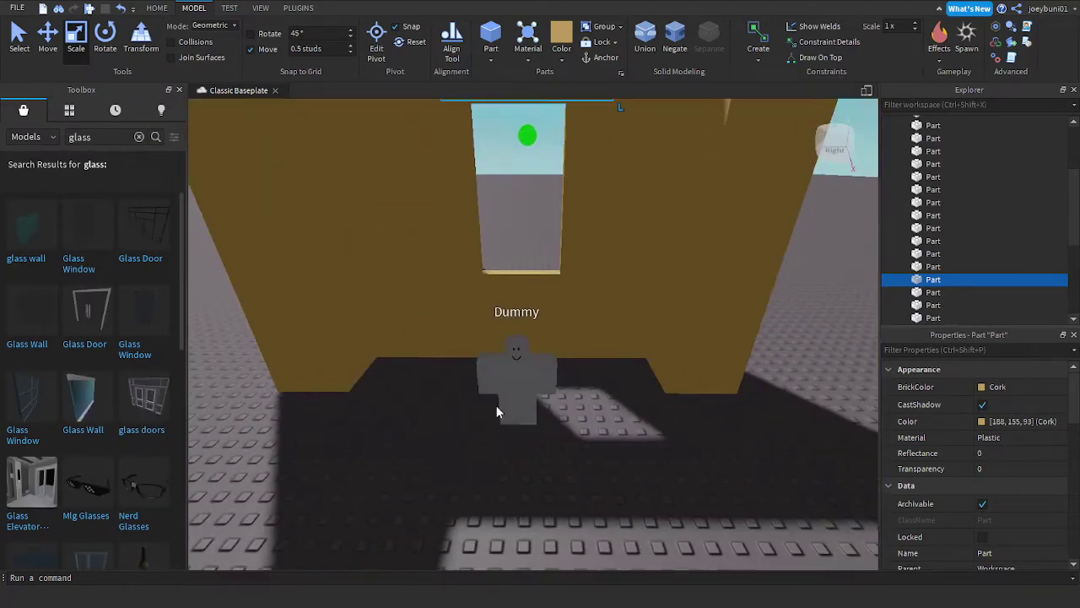
left_click_drag(503, 393, 525, 411)
right_click_drag(526, 411, 526, 411)
left_click_drag(526, 411, 794, 397)
right_click_drag(584, 429, 572, 422)
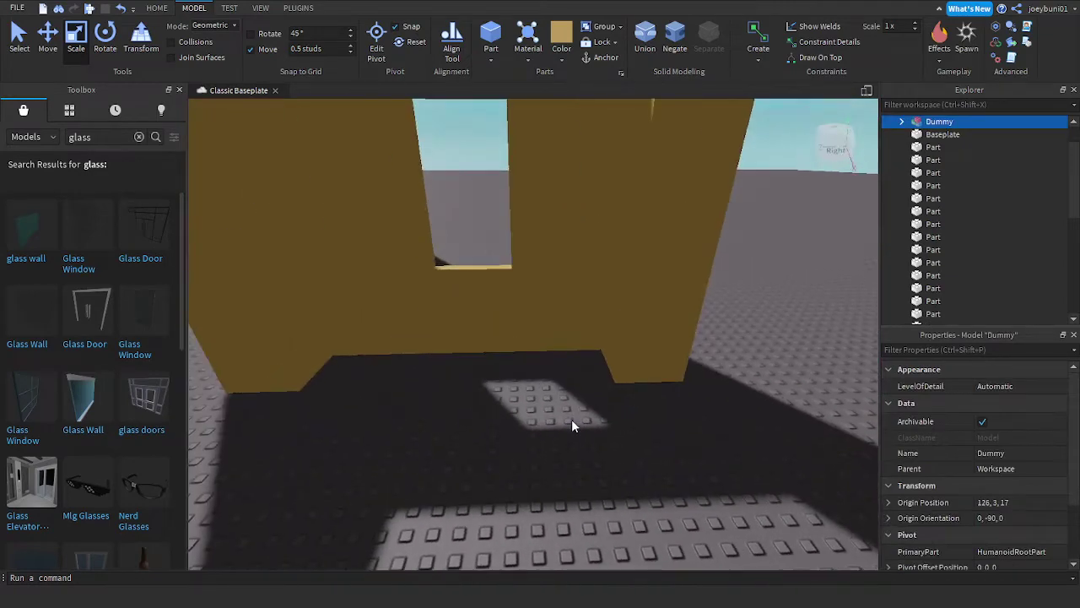
Step: Browse the glass search results and insert a six-pane glass window model
scroll(571, 422, "down", 2)
scroll(157, 278, "down", 5)
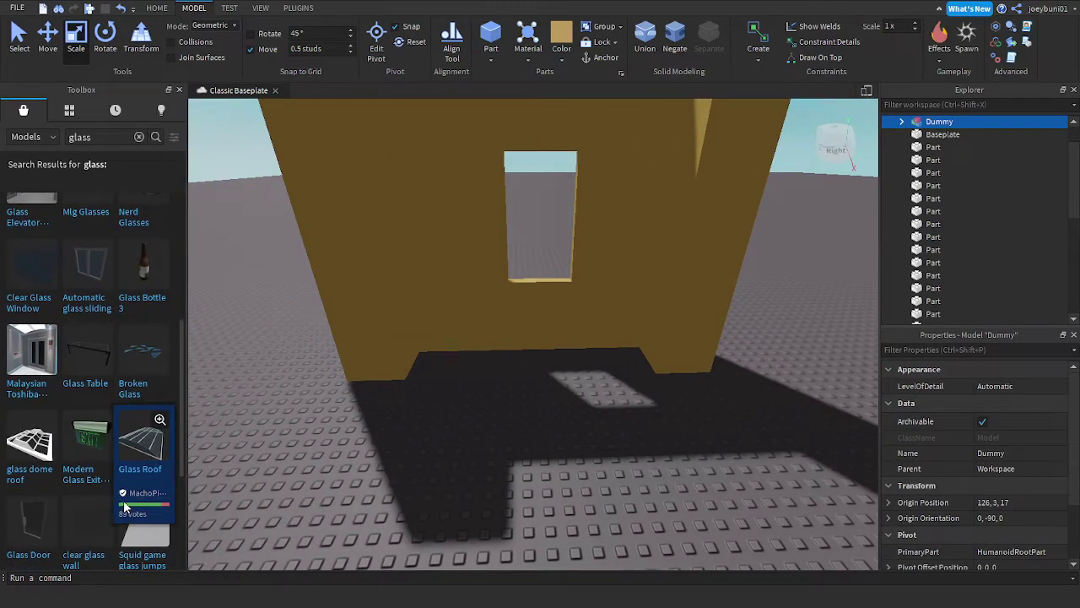
scroll(124, 506, "down", 4)
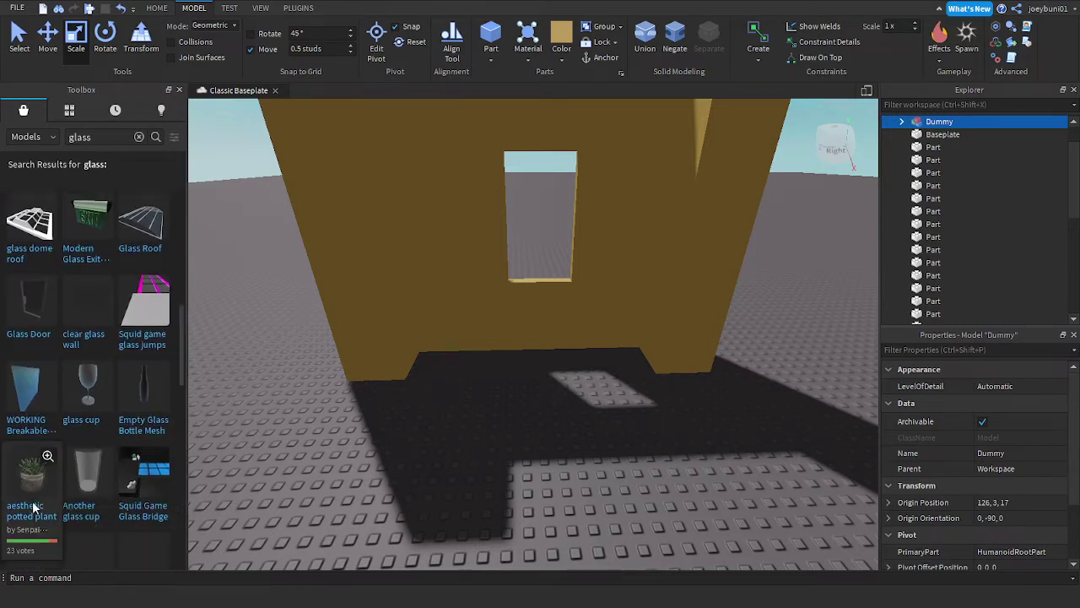
scroll(92, 488, "down", 4)
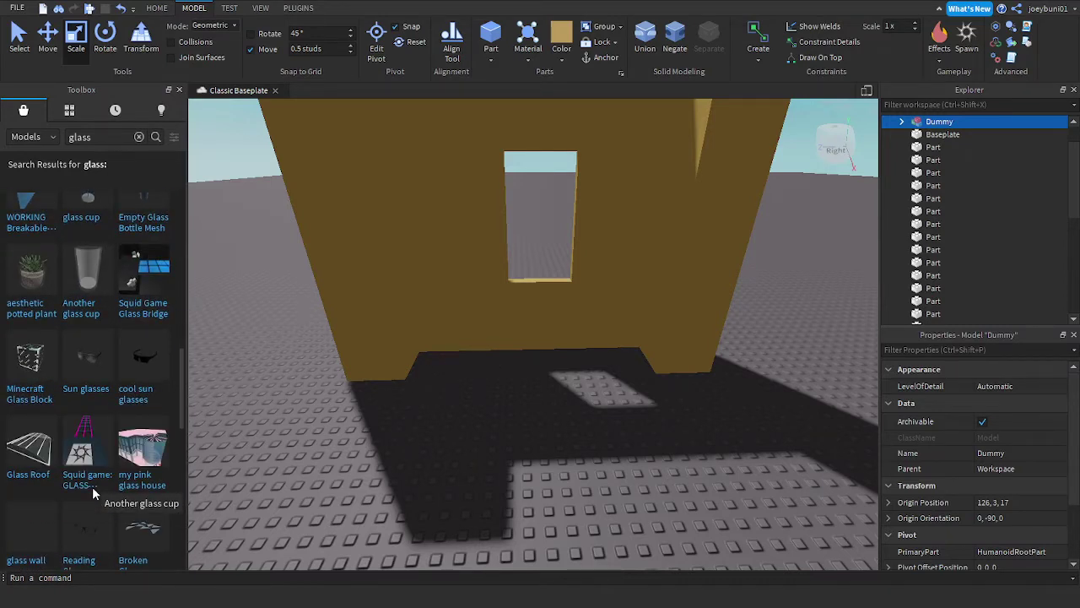
scroll(92, 486, "down", 3)
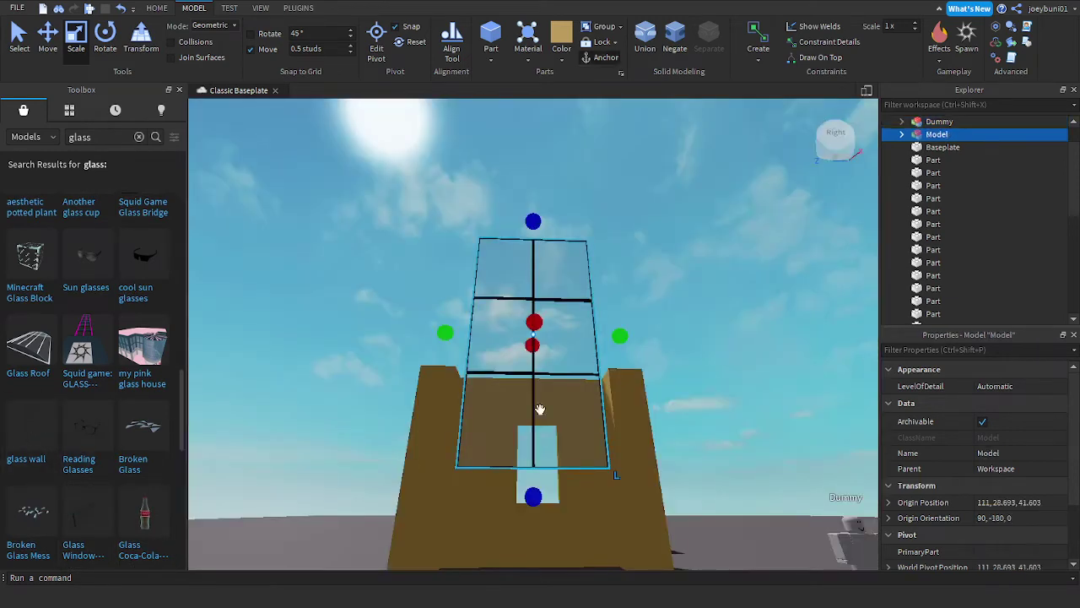
Step: Scale down the inserted glass window model to about the width of the window opening
right_click_drag(540, 410, 545, 402)
left_click_drag(621, 338, 510, 421)
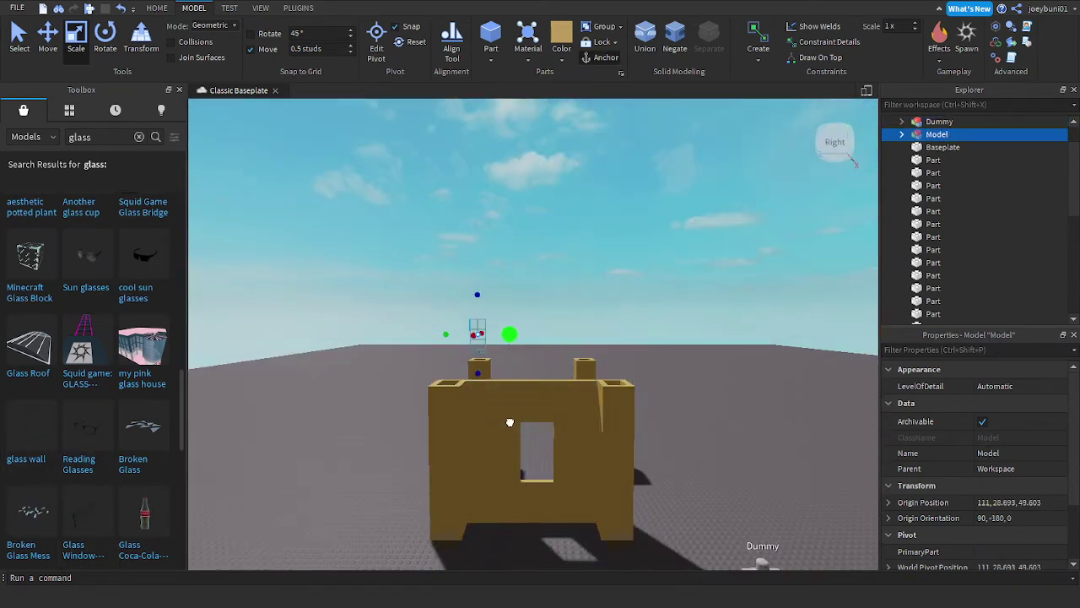
key("w")
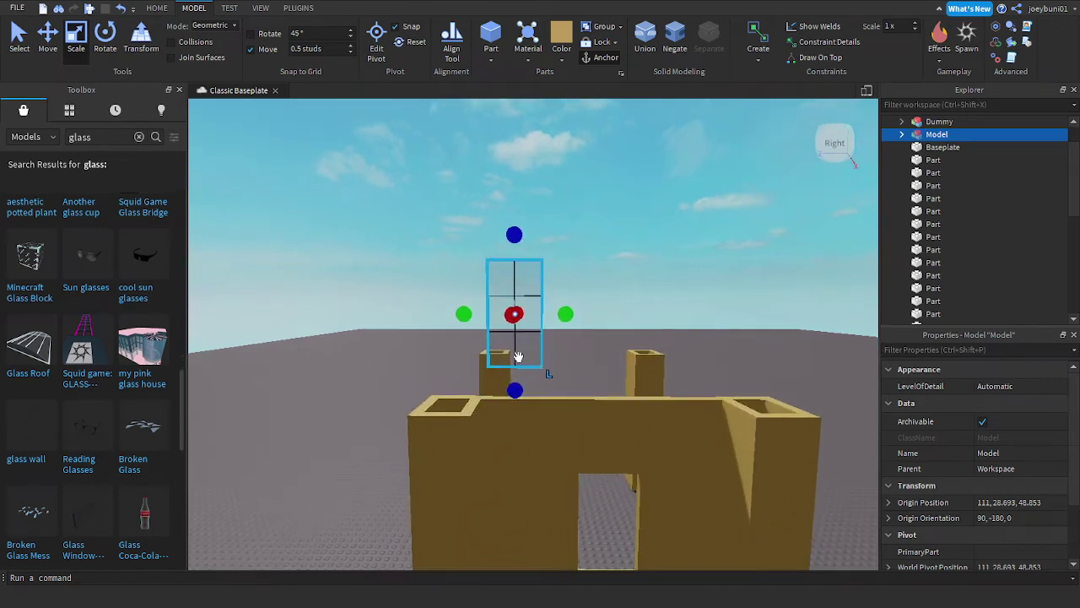
Step: Move the glass window model into the front wall's opening and stretch it upward and sideways to fill the opening
left_click_drag(515, 357, 507, 455)
key("w")
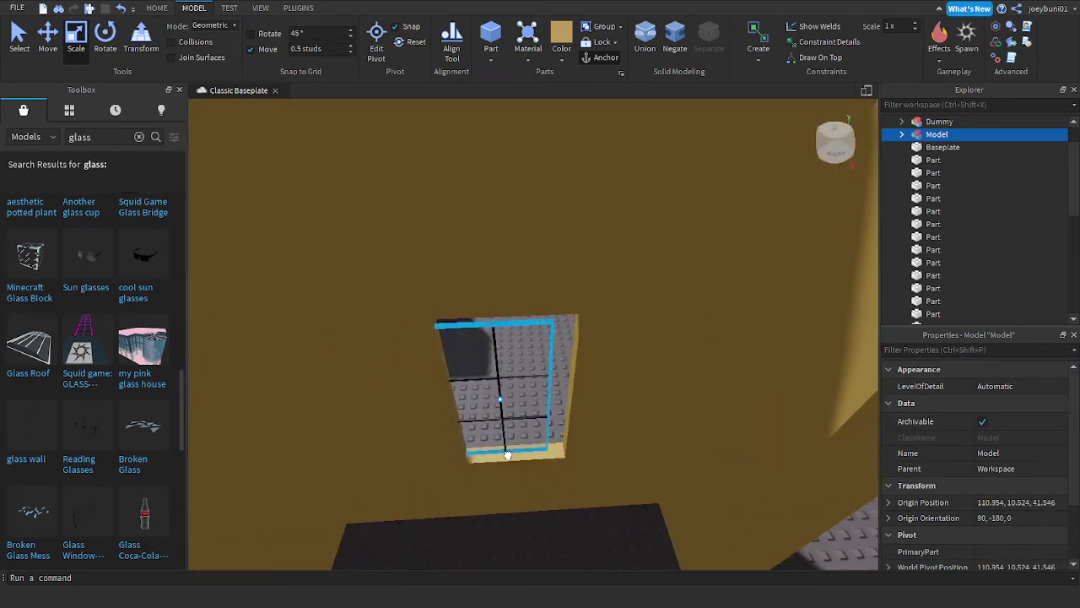
left_click_drag(497, 311, 498, 297)
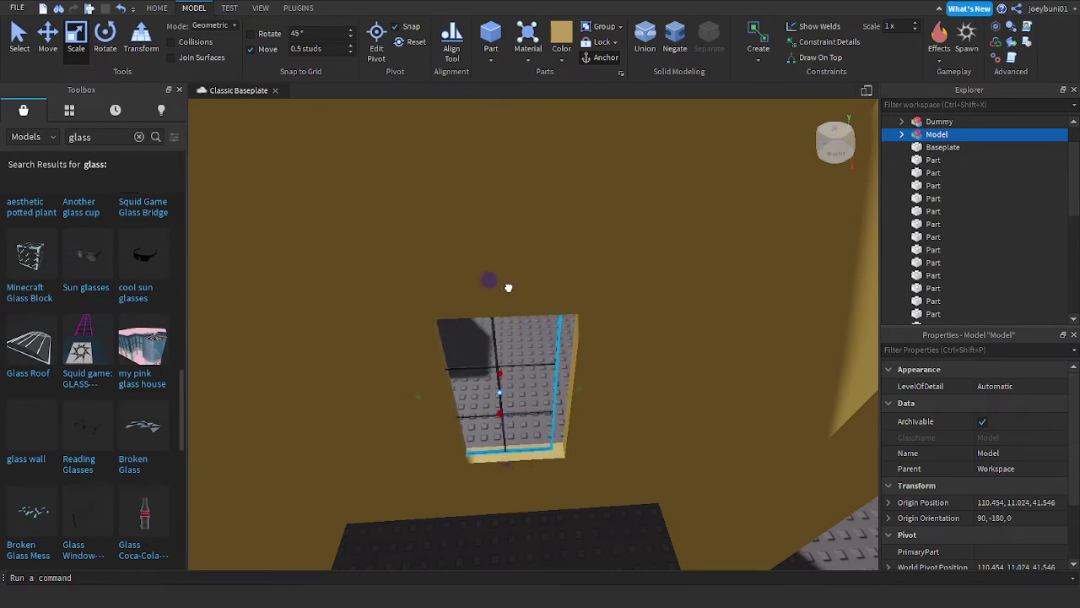
left_click_drag(580, 388, 596, 389)
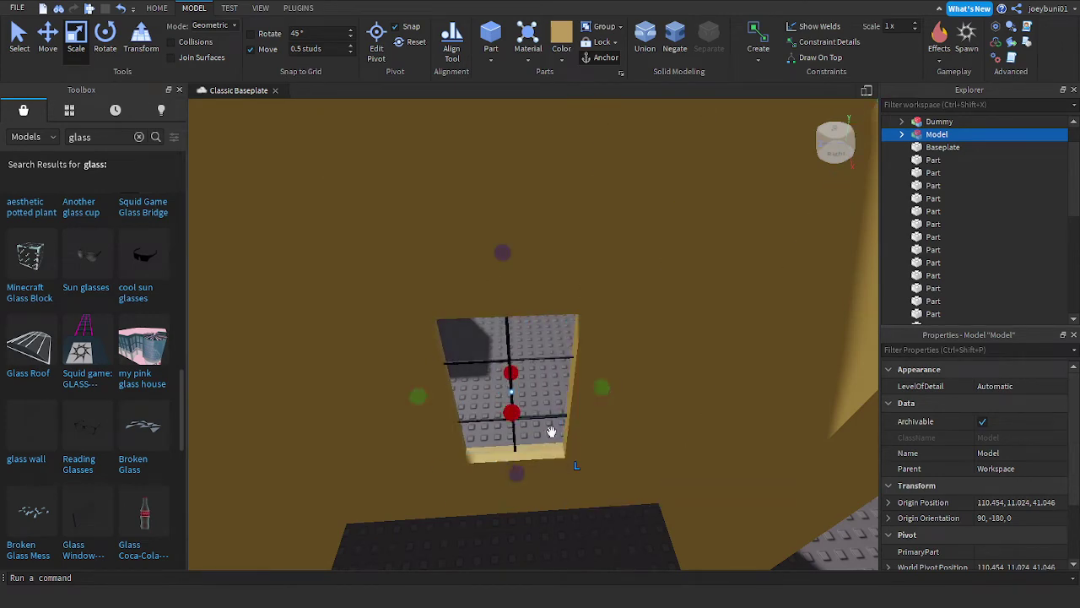
right_click_drag(534, 440, 533, 437)
scroll(533, 439, "up", 4)
scroll(534, 440, "down", 2)
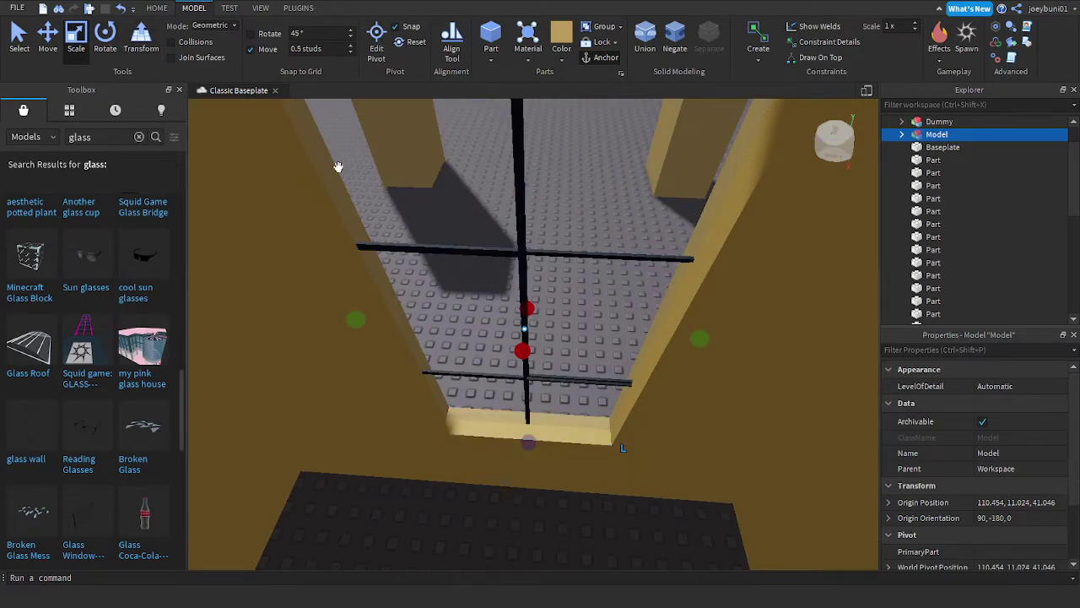
Step: Examine the fit of the glass window in the front wall's opening from close up and from several angles
right_click_drag(484, 263, 448, 252)
scroll(446, 255, "up", 4)
scroll(448, 252, "down", 4)
scroll(448, 251, "up", 4)
scroll(448, 251, "down", 4)
scroll(448, 252, "down", 4)
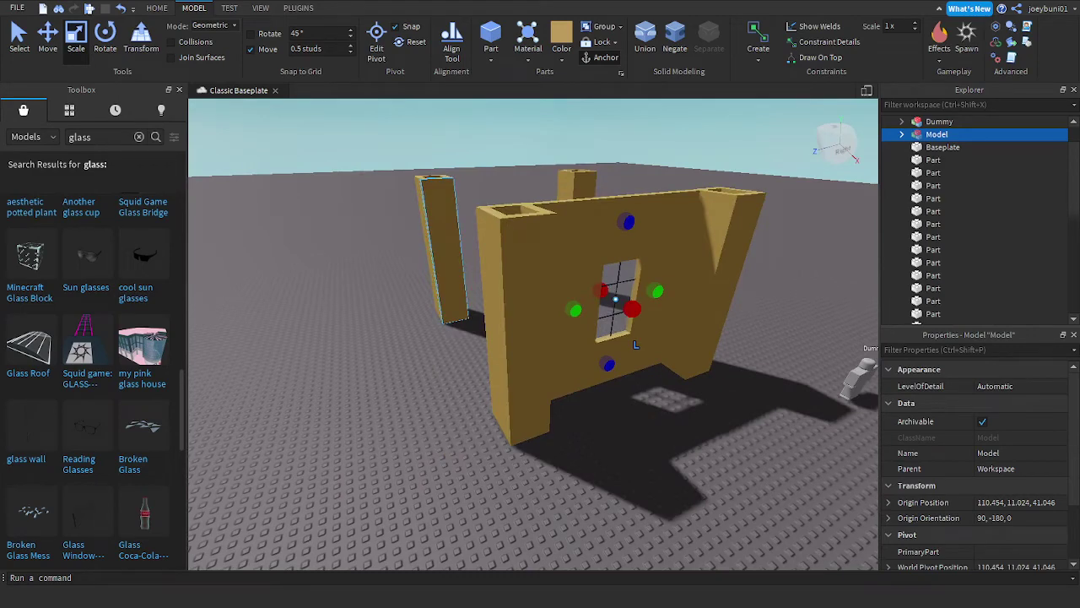
right_click_drag(463, 264, 463, 264)
scroll(554, 301, "up", 4)
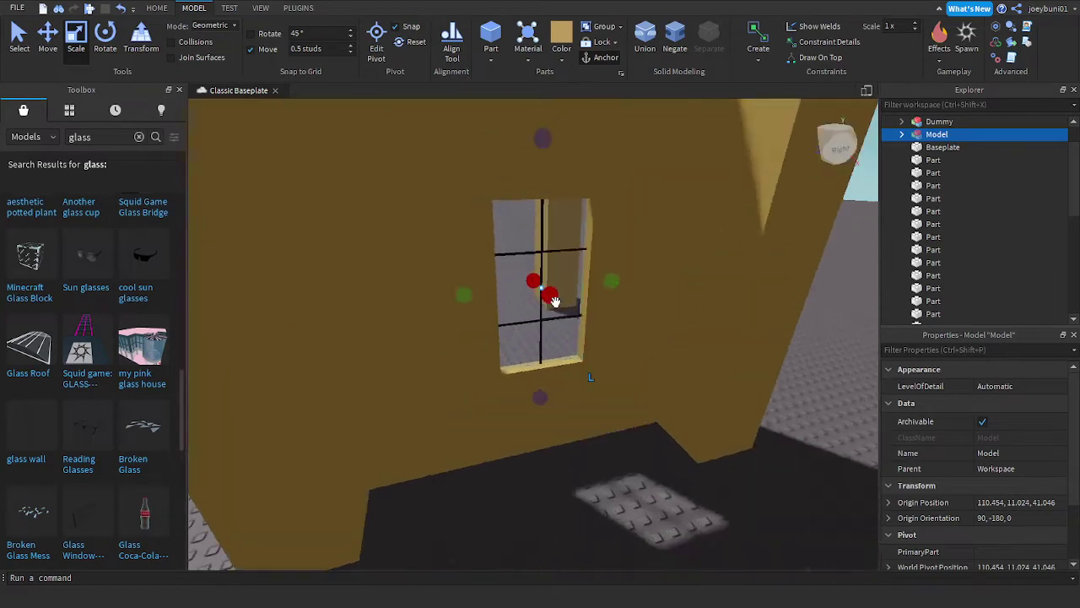
right_click_drag(555, 301, 557, 307)
scroll(557, 307, "down", 1)
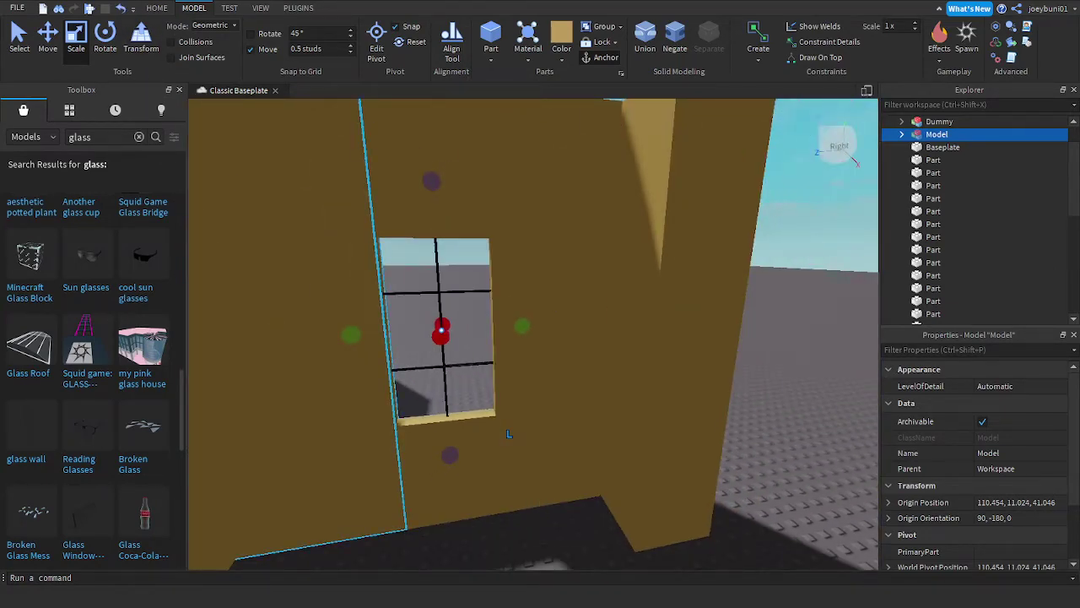
left_click(104, 34)
left_click(547, 333)
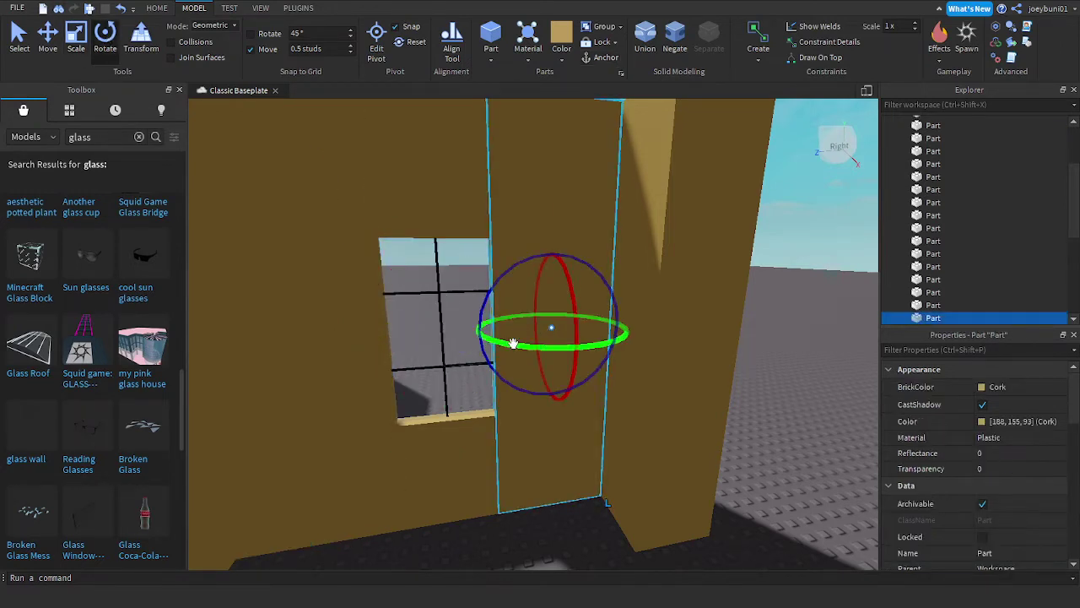
left_click_drag(513, 343, 612, 341)
right_click_drag(623, 364, 600, 363)
left_click(366, 359)
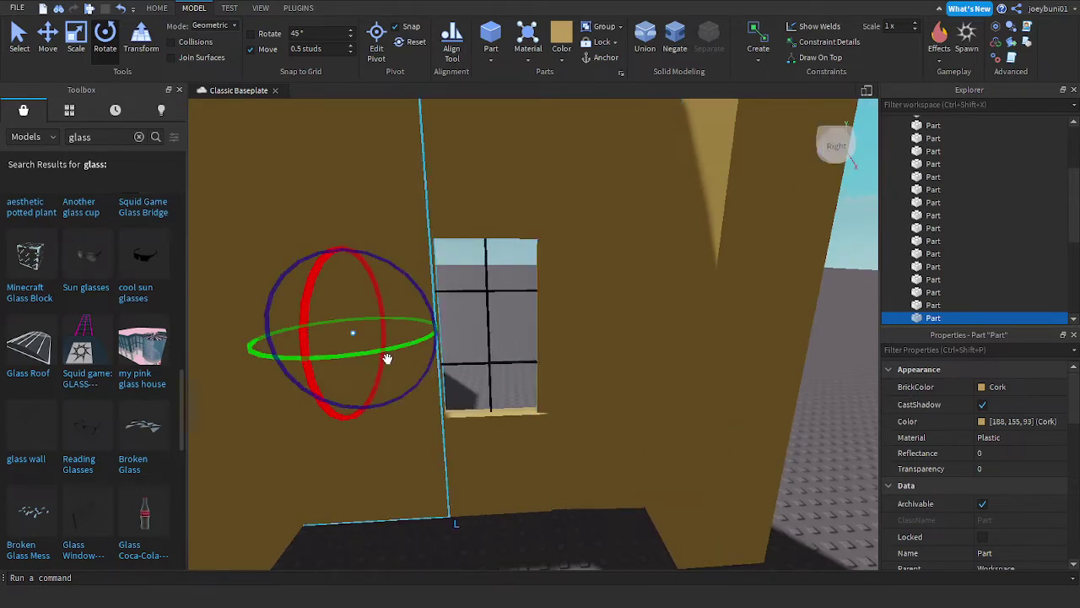
mouse_move(386, 358)
left_mouse_down()
mouse_move(379, 351)
mouse_move(390, 358)
left_mouse_up()
scroll(620, 396, "down", 8)
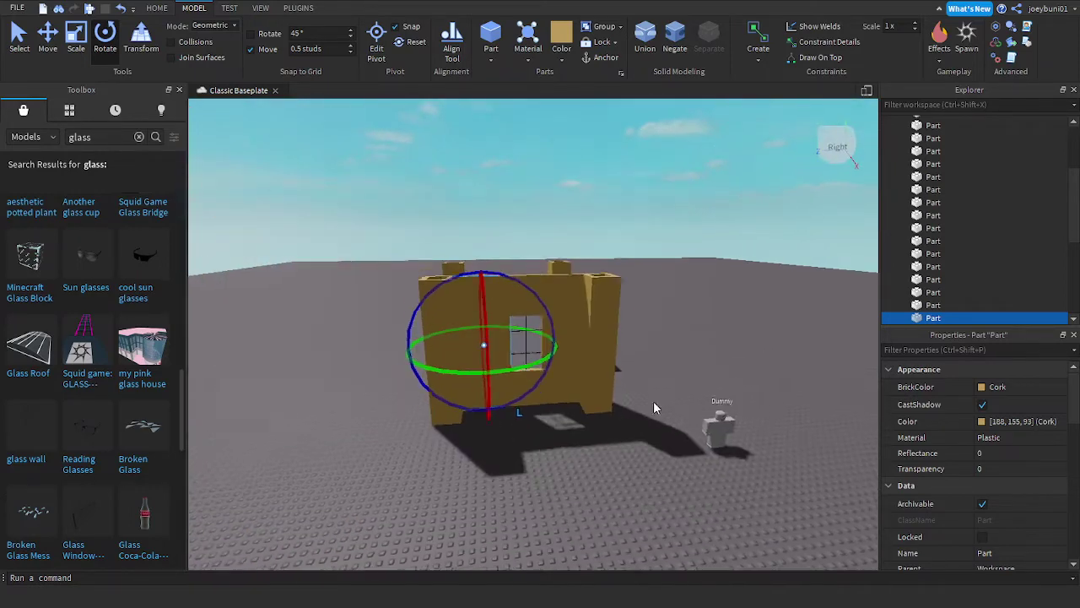
left_click(653, 404)
right_click_drag(686, 341, 676, 325)
scroll(683, 339, "up", 6)
key("ctrl+z")
left_click(682, 334)
scroll(680, 332, "down", 5)
left_click(676, 280)
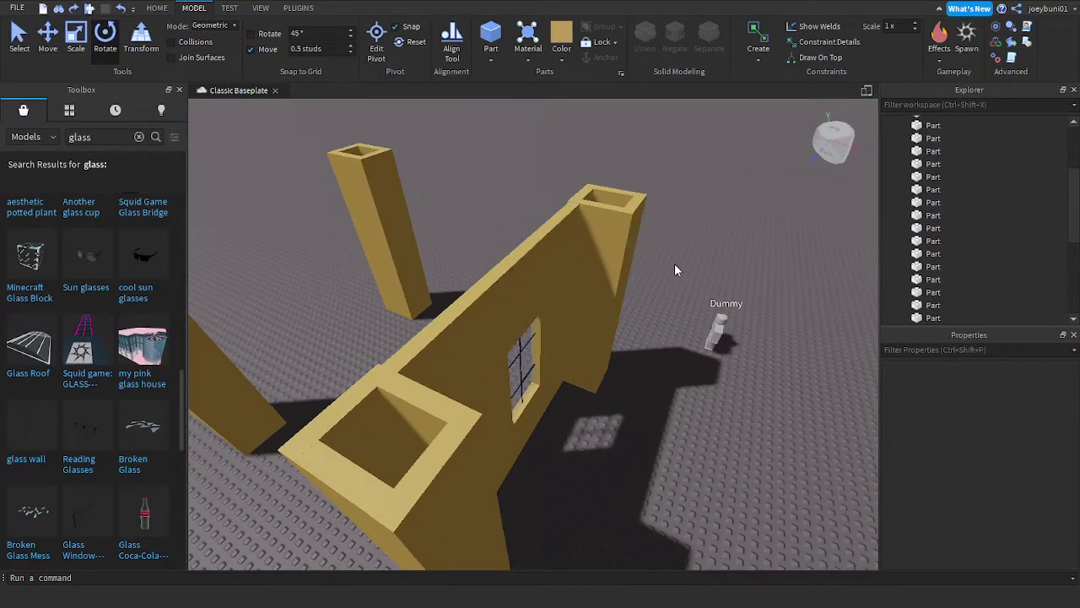
Step: Duplicate the solid front-wall panel beside the window and attach the copy to the tower behind, closing off the adjacent side
right_click_drag(673, 262, 670, 264)
key("d")
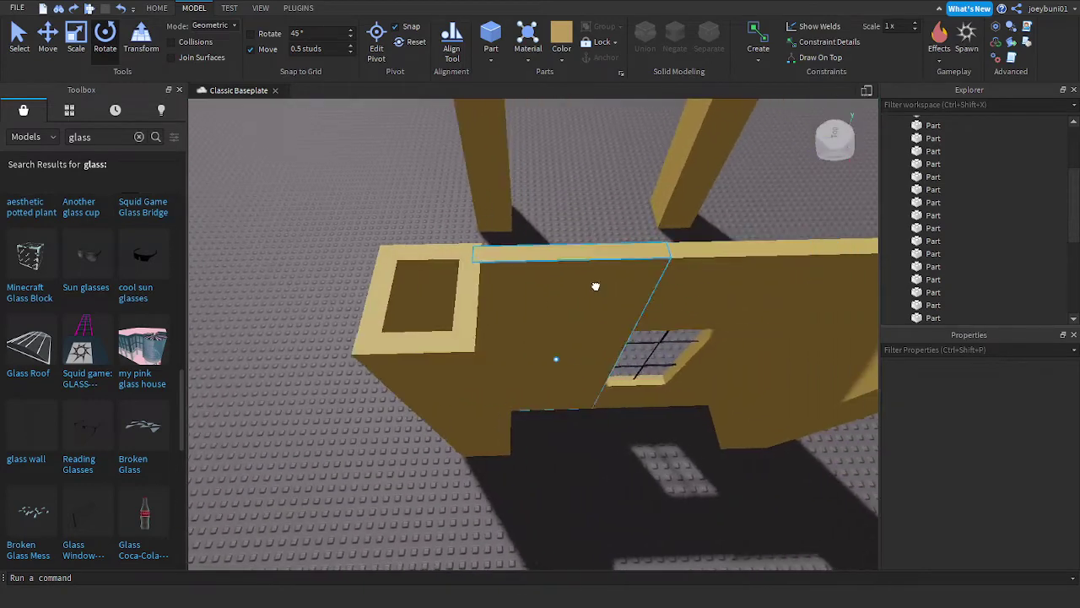
left_click(595, 286)
right_click_drag(607, 284, 610, 265)
key("s")
left_click_drag(610, 265, 504, 298)
key("d")
key("w")
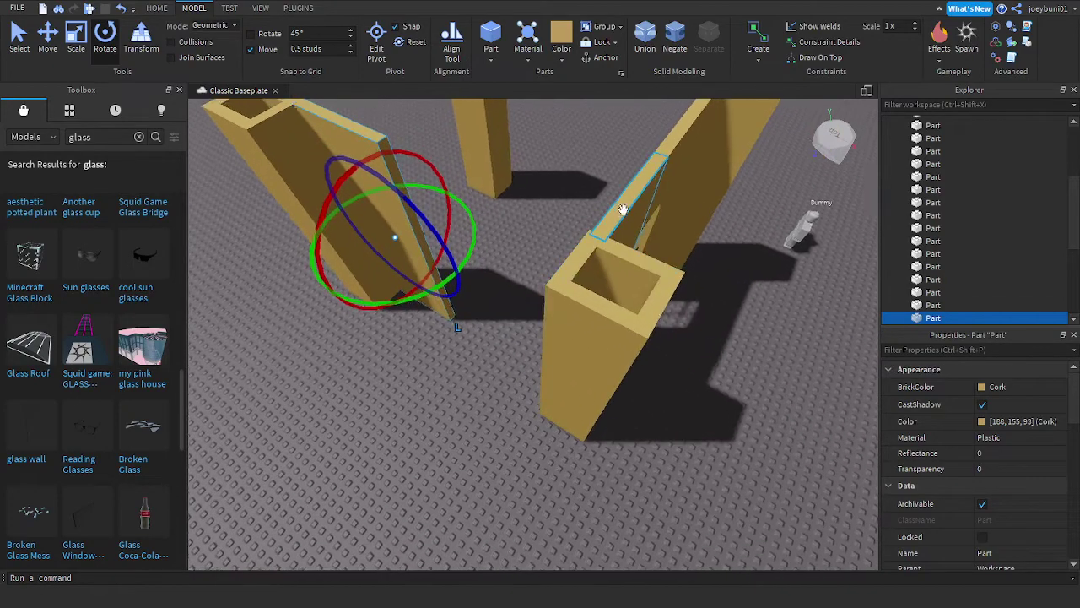
Step: Shift the copied wall panel slightly against the face of its tower
right_click_drag(623, 209, 607, 212)
key("w")
key("s")
key("d")
key("a")
key("w")
key("a")
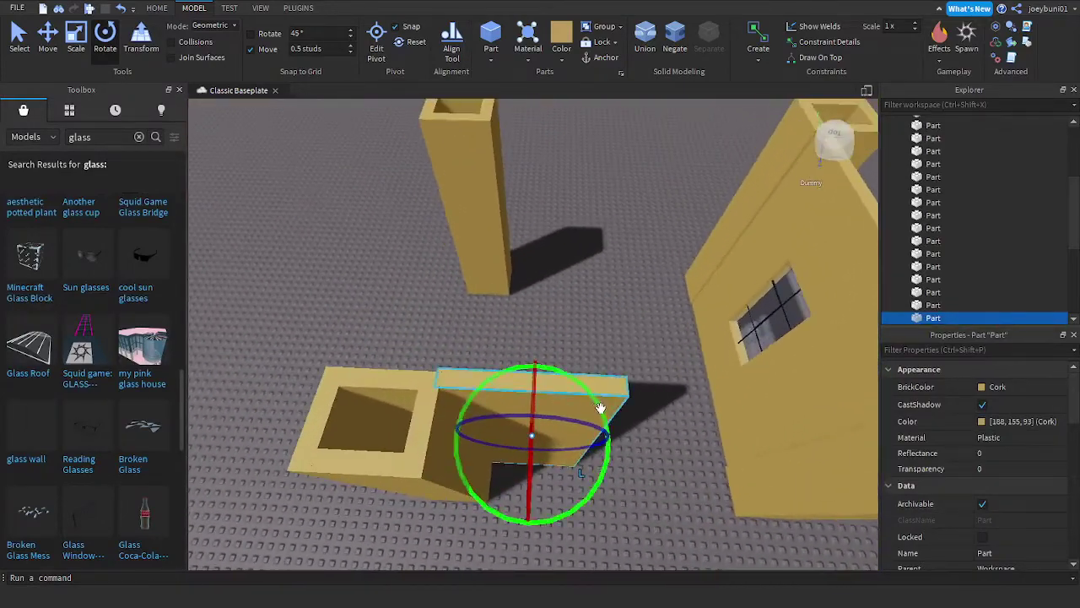
right_click_drag(599, 407, 605, 407)
key("d")
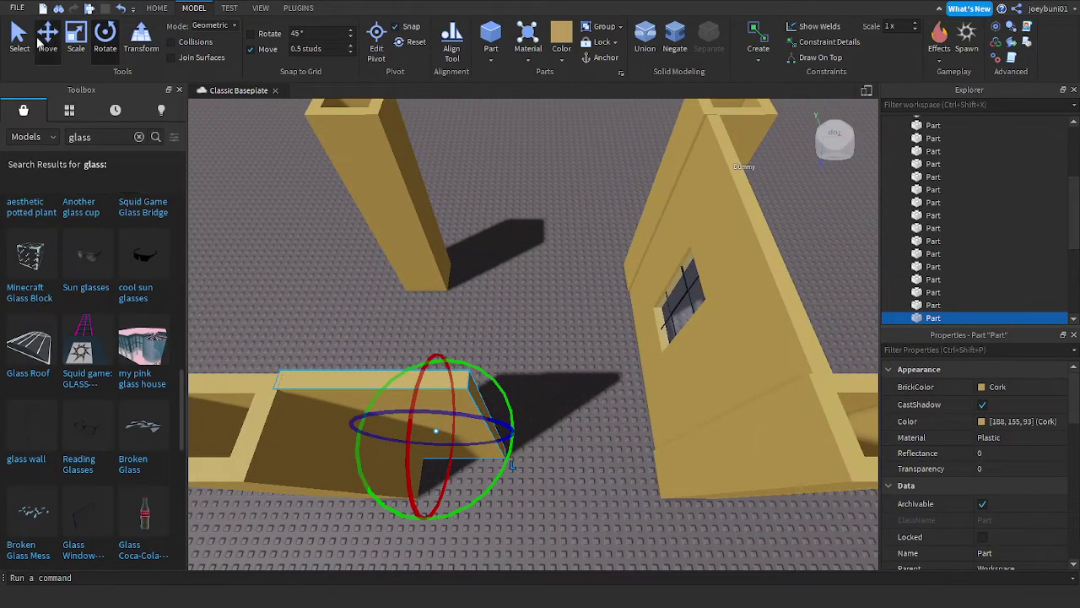
left_click(39, 43)
left_click(21, 43)
mouse_move(441, 457)
left_mouse_down()
mouse_move(422, 444)
mouse_move(464, 468)
mouse_move(440, 461)
left_mouse_up()
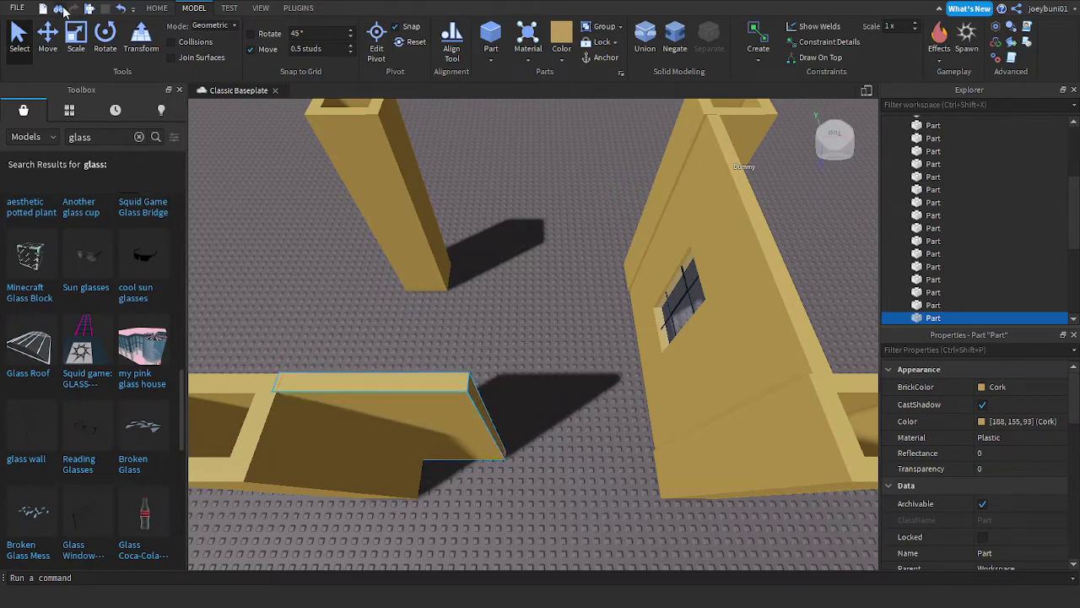
Step: Scale the copied wall panel lengthwise so it spans the gap to the opposite tower
left_click(86, 46)
right_click_drag(454, 294, 451, 294)
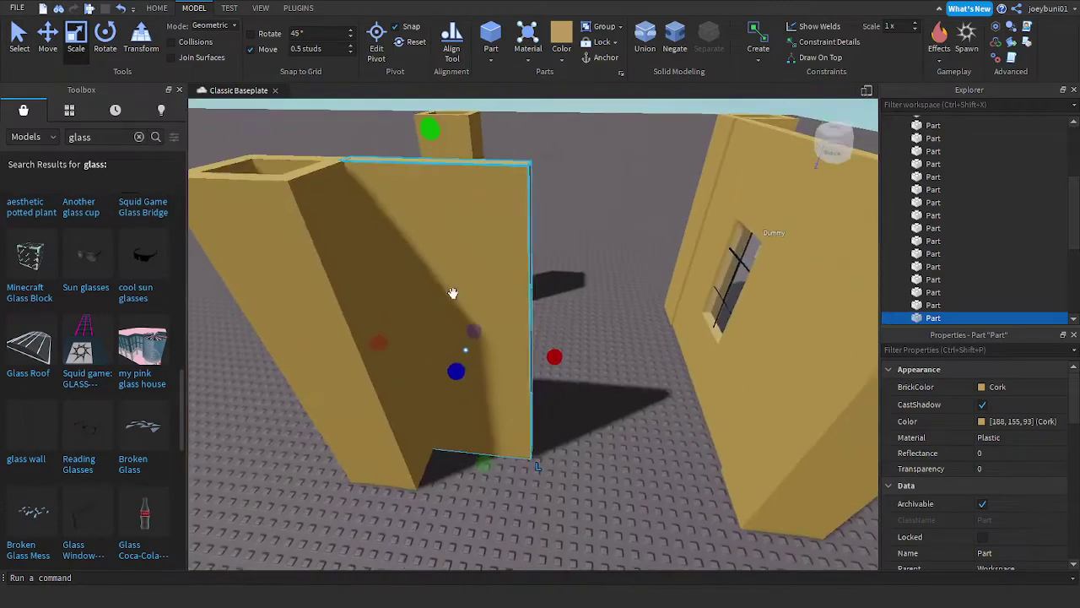
key("d")
left_click_drag(556, 357, 692, 396)
key("a")
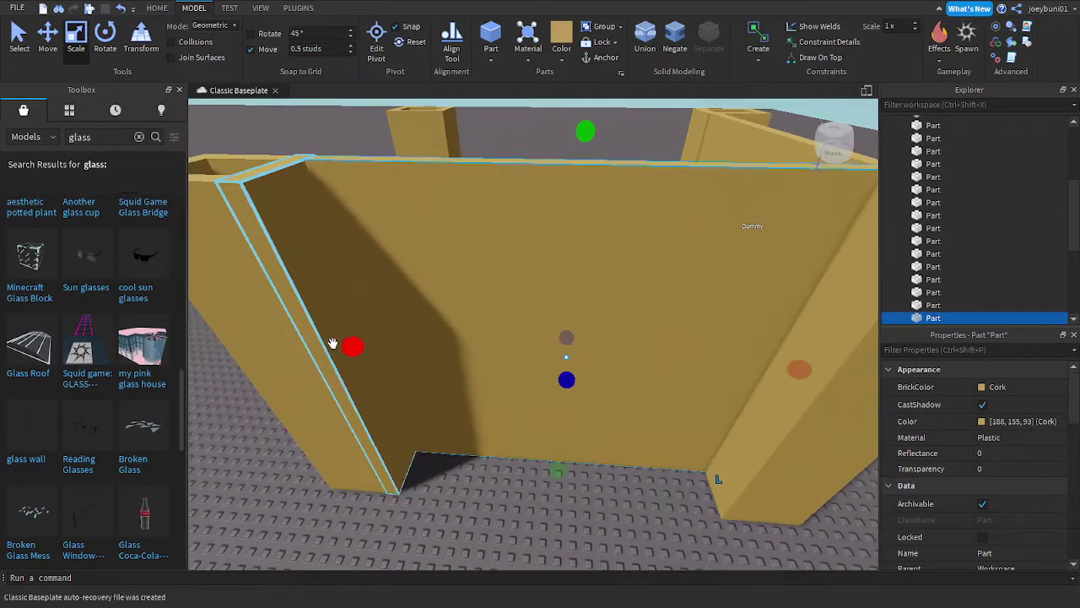
key("d")
Step: Resize the far section of the side wall so its free end meets the section attached to the other tower
left_click_drag(337, 345, 481, 363)
right_click_drag(481, 363, 480, 365)
key("w")
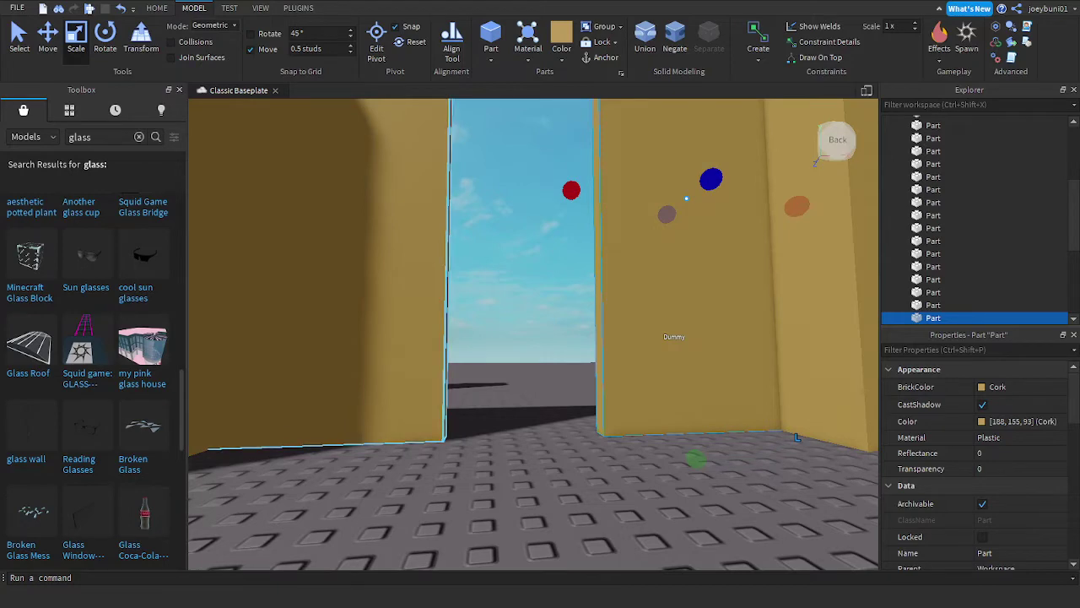
right_click_drag(442, 307, 442, 307)
key("s")
key("w")
key("s")
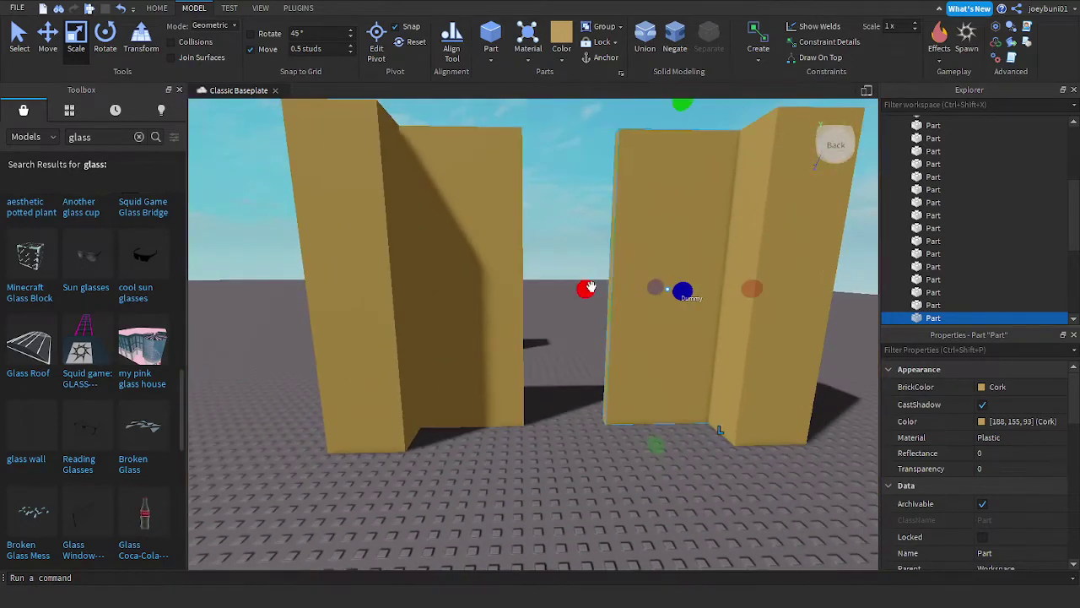
left_click_drag(591, 287, 529, 284)
Step: Place a copy of the side wall's far panel in front of the wall and narrow it to a slim pillar
left_click(466, 286)
left_click(604, 312)
right_click_drag(564, 349, 564, 351)
right_click_drag(573, 305, 573, 280)
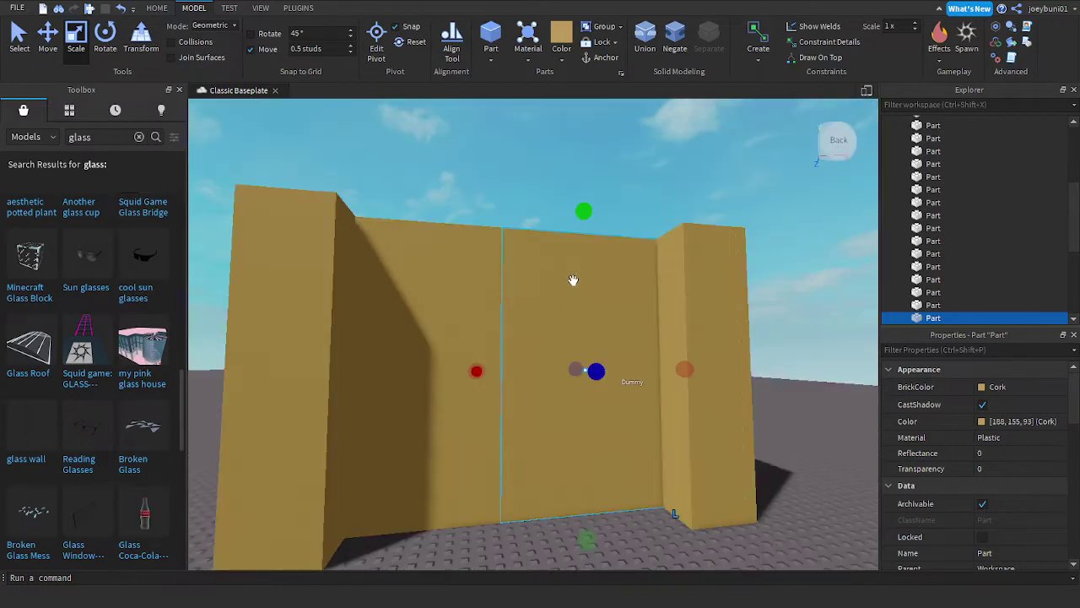
left_click_drag(572, 280, 561, 469)
scroll(570, 395, "down", 3)
left_click_drag(689, 315, 525, 326)
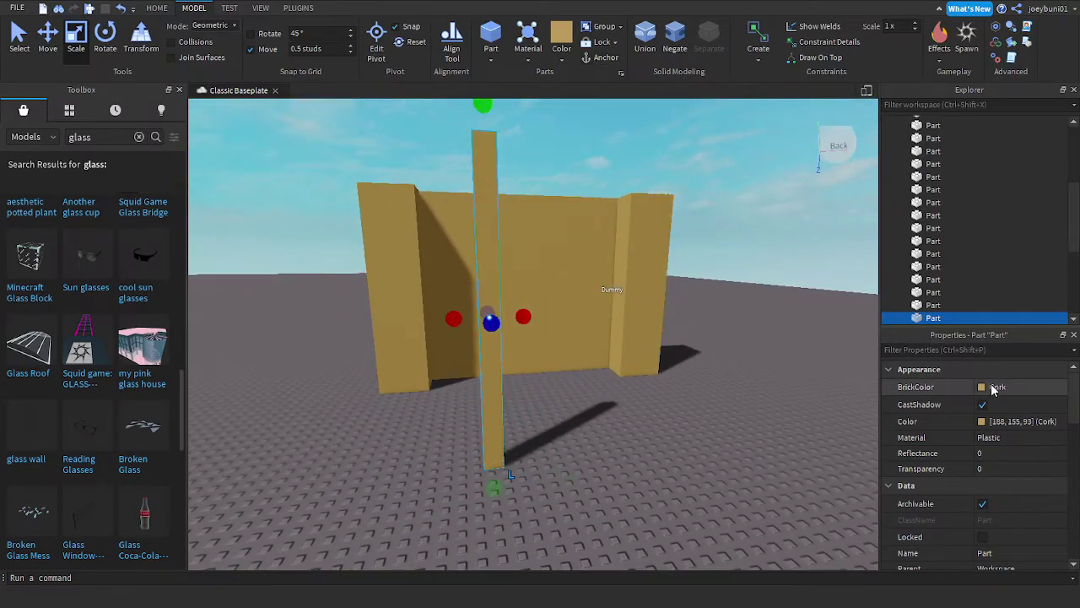
Step: Change the pillar's BrickColor to Cashmere and delete the surplus pillar part, leaving one pillar
left_click(992, 386)
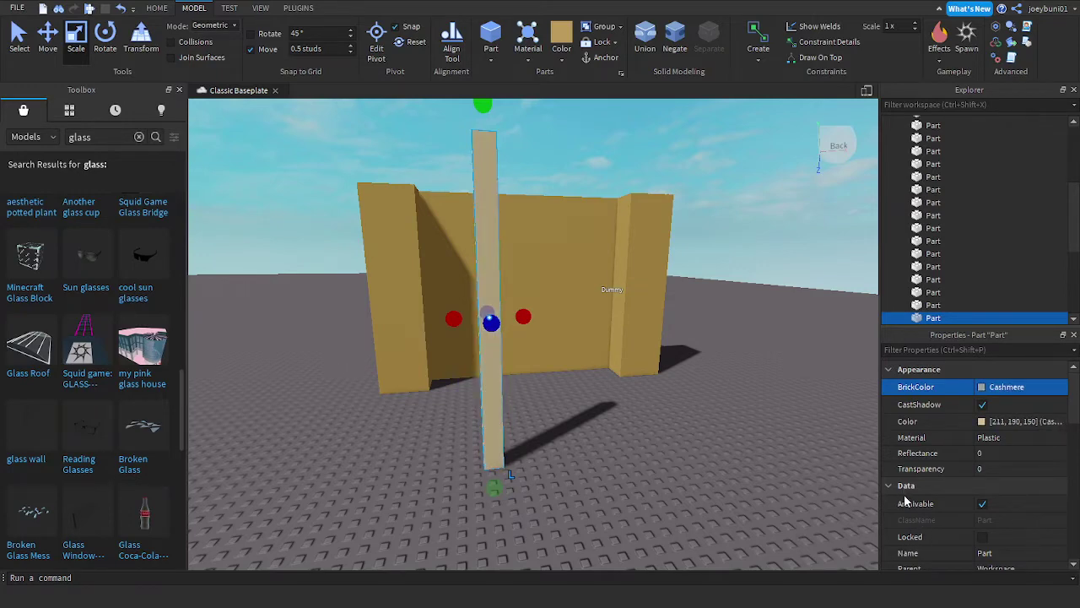
right_click_drag(662, 398, 650, 436)
key("w")
left_click_drag(613, 492, 594, 494)
right_click_drag(638, 420, 582, 287)
key("s")
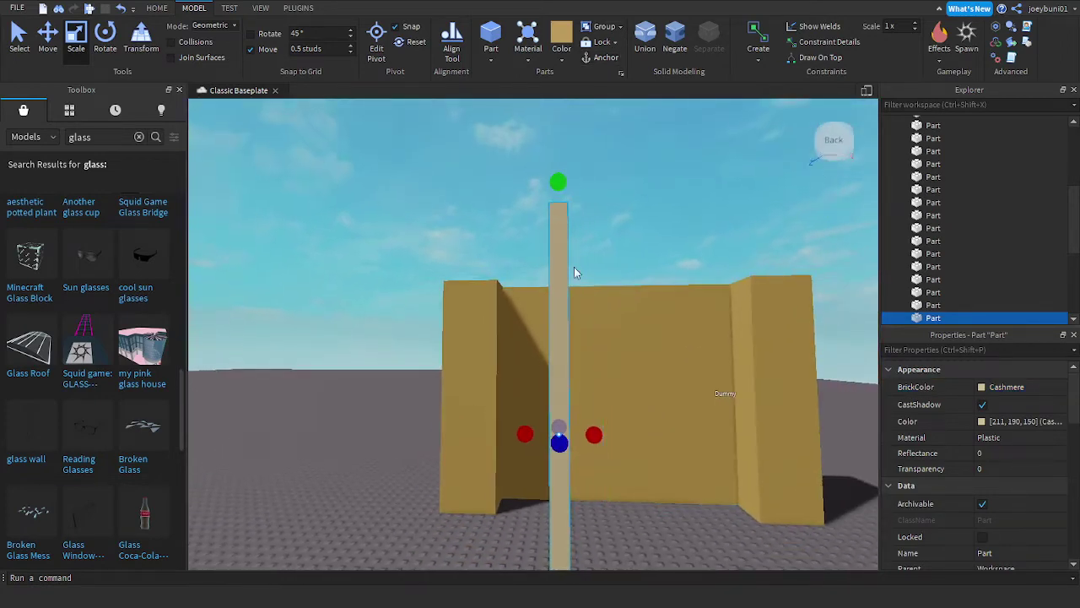
left_click_drag(561, 246, 561, 247)
right_click_drag(544, 472, 557, 448)
key("Delete")
left_click(537, 245)
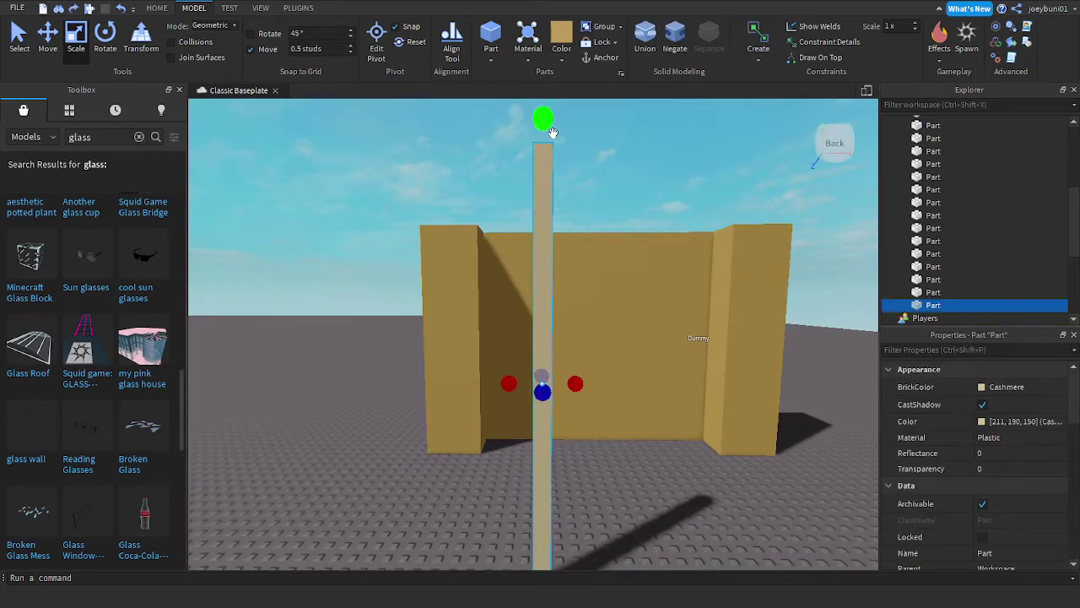
Step: Lower the top of the cashmere pillar to make it much shorter
left_click_drag(551, 131, 550, 369)
right_click_drag(549, 369, 549, 396)
key("w")
left_click_drag(545, 433, 521, 358)
key("w")
key("s")
key("d")
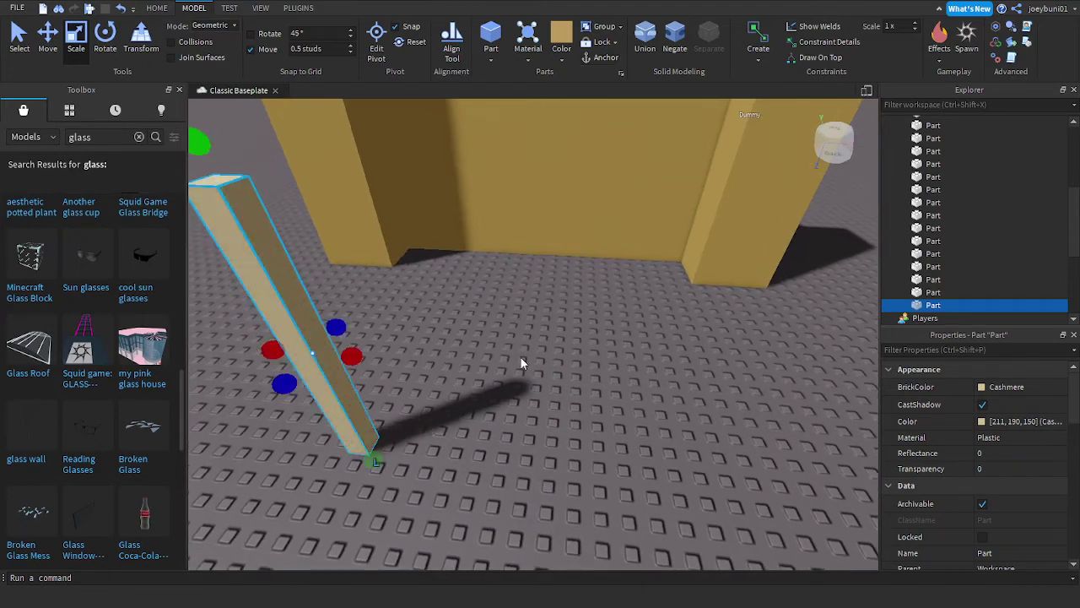
Step: Reposition the shortened cashmere pillar on the open ground beside the building
left_click_drag(371, 435, 363, 407)
key("s")
right_click_drag(364, 406, 707, 455)
left_click_drag(708, 402, 539, 397)
key("w")
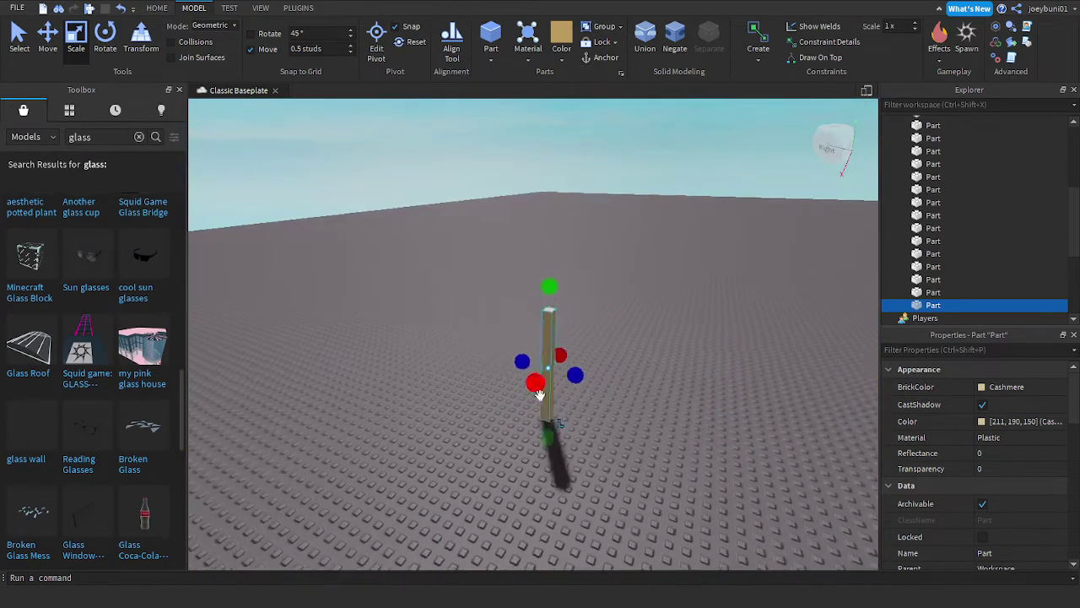
right_click_drag(540, 395, 629, 463)
left_click_drag(671, 523, 659, 522)
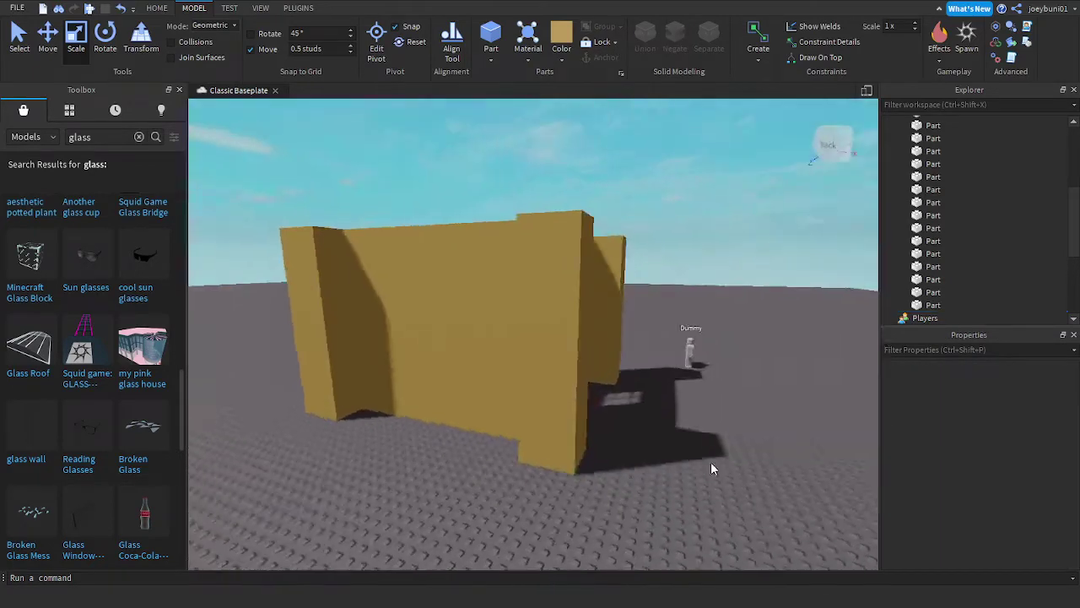
Step: Duplicate a cork wall panel and fit the copy as a full wall along the open side opposite the completed side wall
right_click_drag(710, 461, 684, 451)
key("s")
key("w")
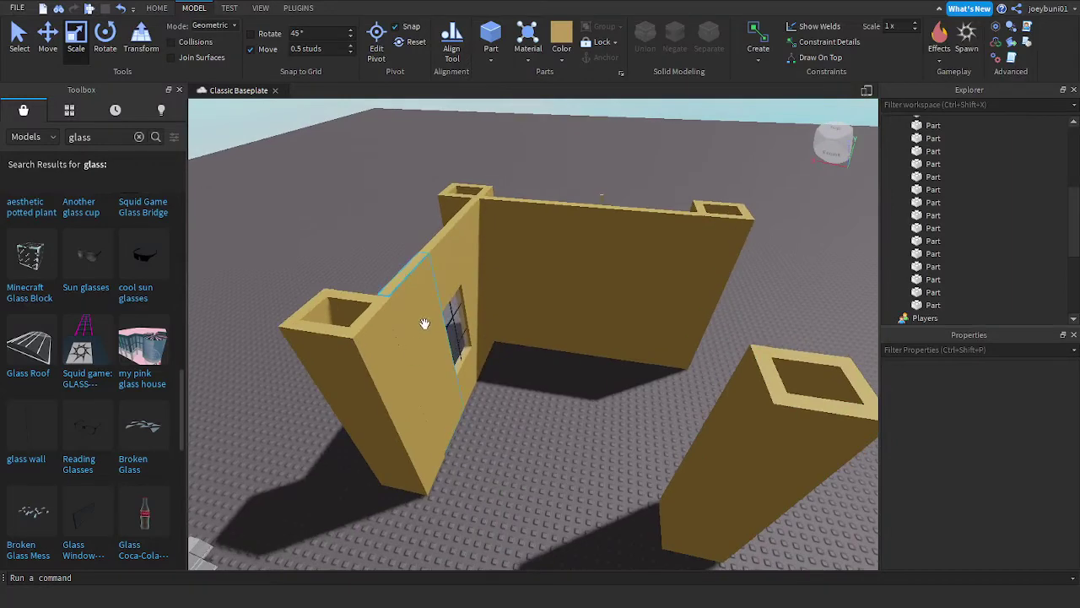
left_click(424, 318)
key("ctrl+d")
left_click_drag(426, 352, 475, 463)
left_click_drag(508, 419, 726, 489)
key("s")
key("d")
right_click_drag(708, 481, 697, 466)
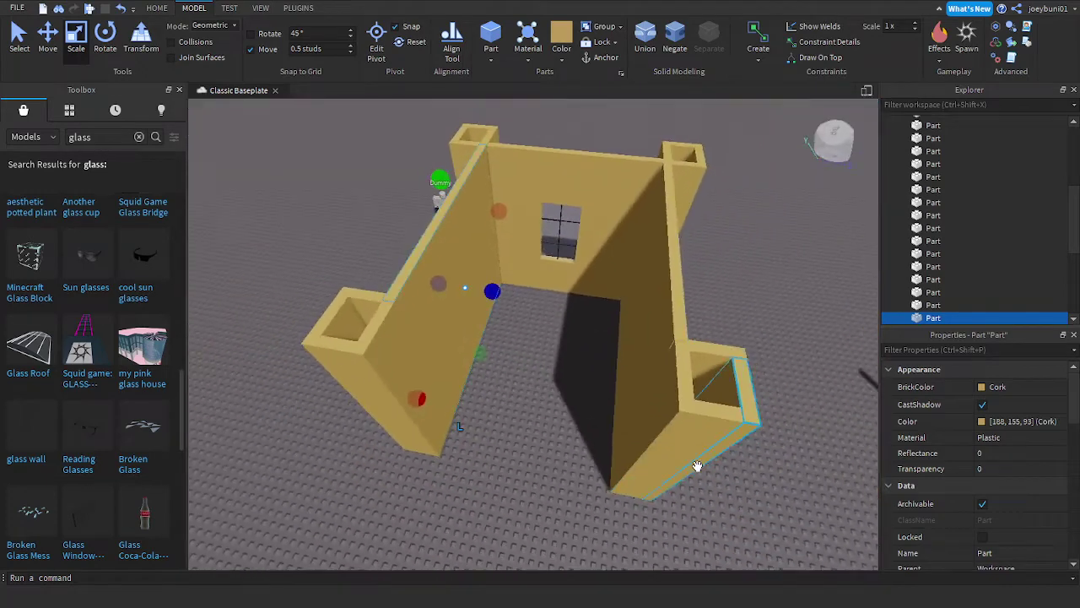
Step: Place a rotated copy of the side wall between the last two towers and trim its overlapping end
left_click_drag(438, 254, 561, 444)
key("ctrl+r")
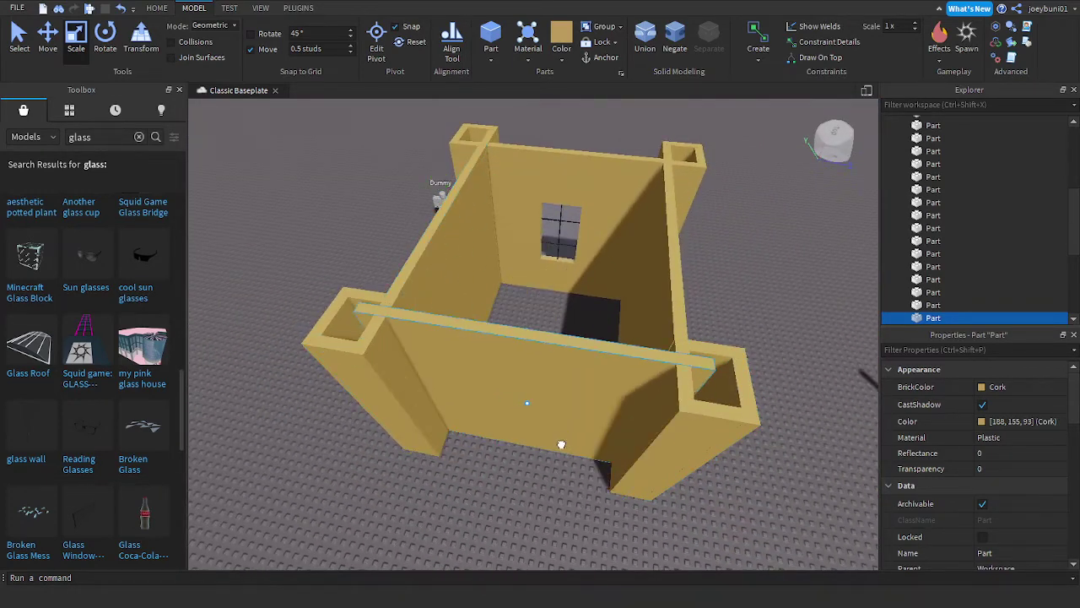
left_click_drag(680, 438, 630, 436)
key("w")
key("a")
left_click_drag(493, 418, 525, 462)
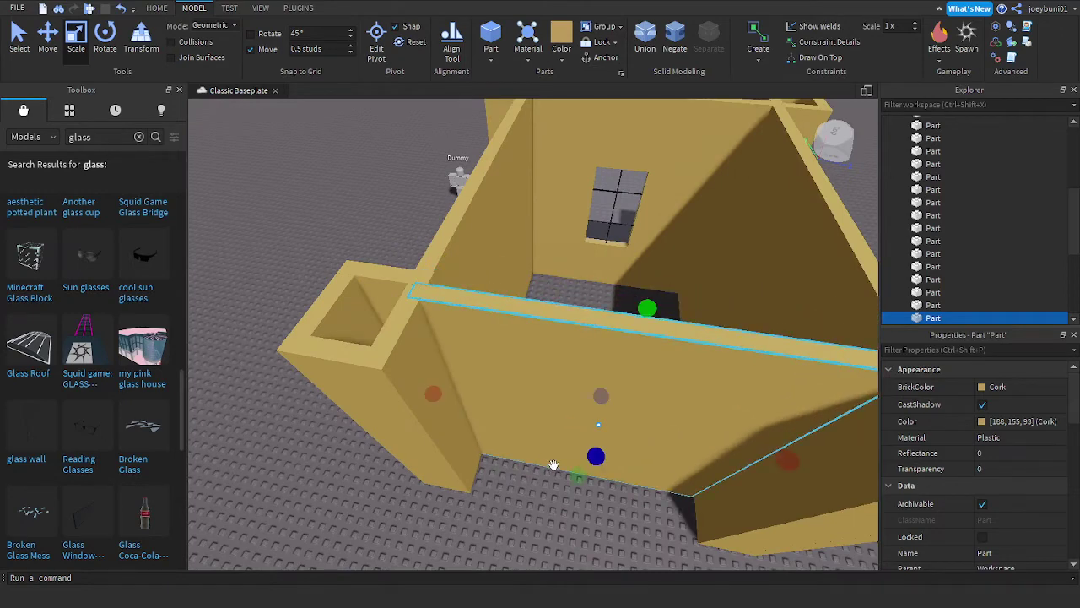
Step: Shorten the wall opposite the window from one end to leave a gap beside the tower
key("d")
left_click_drag(689, 456, 606, 444)
key("d")
right_click_drag(627, 457, 627, 456)
key("w")
key("a")
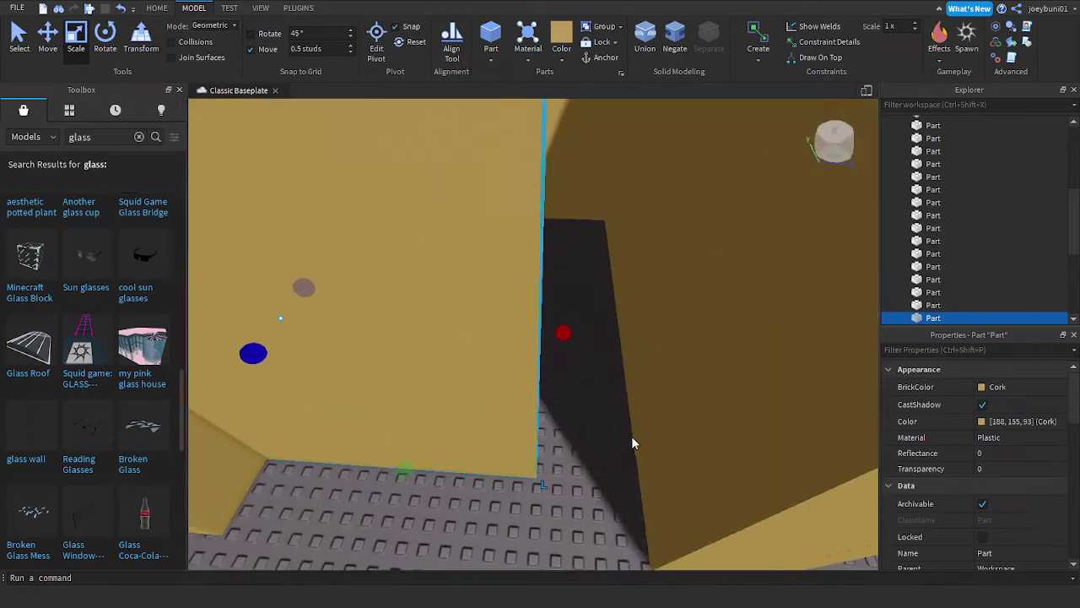
Step: Fit a narrow copy of the wall panel against the opposite tower, leaving a doorway gap, and select the wider panel
left_click_drag(564, 333, 768, 400)
key("a")
key("s")
left_click_drag(283, 313, 668, 409)
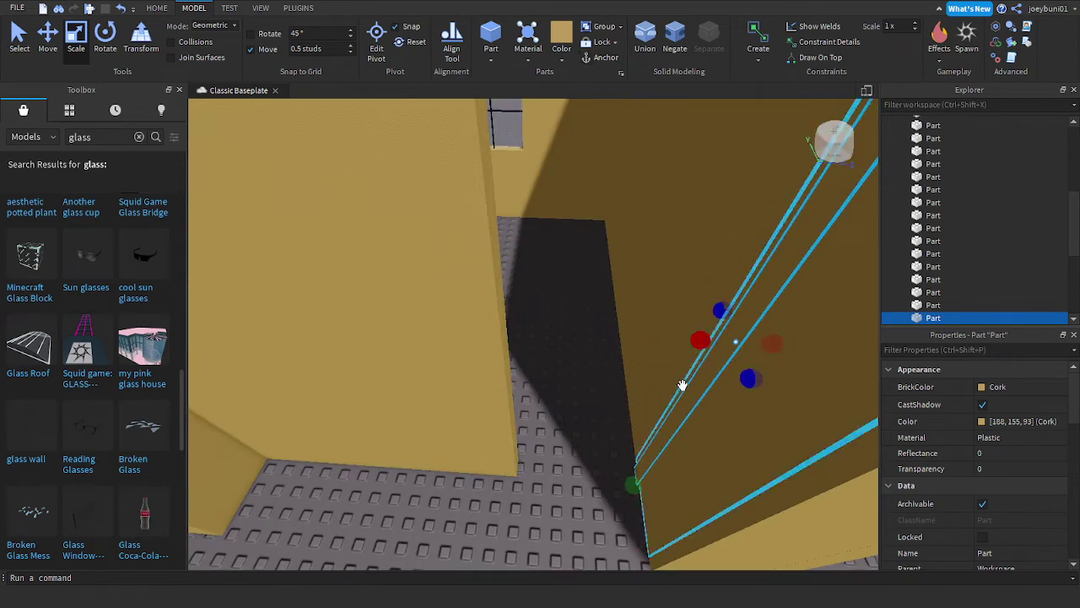
left_click_drag(702, 350, 684, 345)
key("s")
right_click_drag(627, 394, 629, 395)
left_click(678, 430)
key("d")
left_click(405, 364)
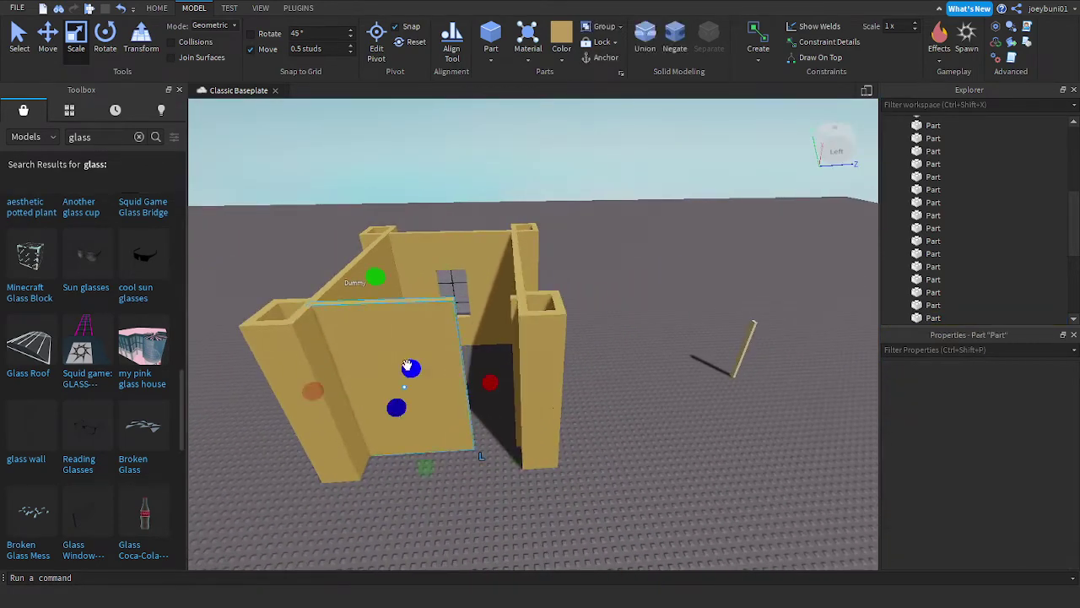
Step: Move the dummy into the doorway gap between the two cork panels to compare its size with the opening
key("w")
right_click_drag(405, 364, 419, 369)
key("s")
right_click_drag(540, 333, 542, 332)
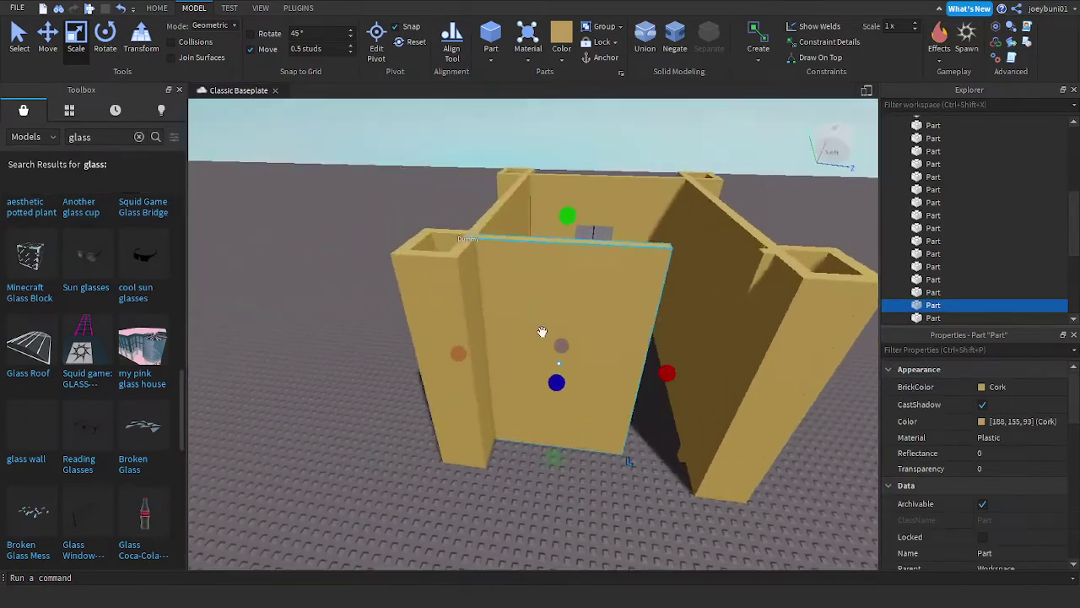
key("a")
key("w")
left_click_drag(505, 245, 545, 342)
key("s")
right_click_drag(536, 325, 545, 343)
left_click_drag(545, 343, 519, 314)
right_click_drag(545, 343, 519, 314)
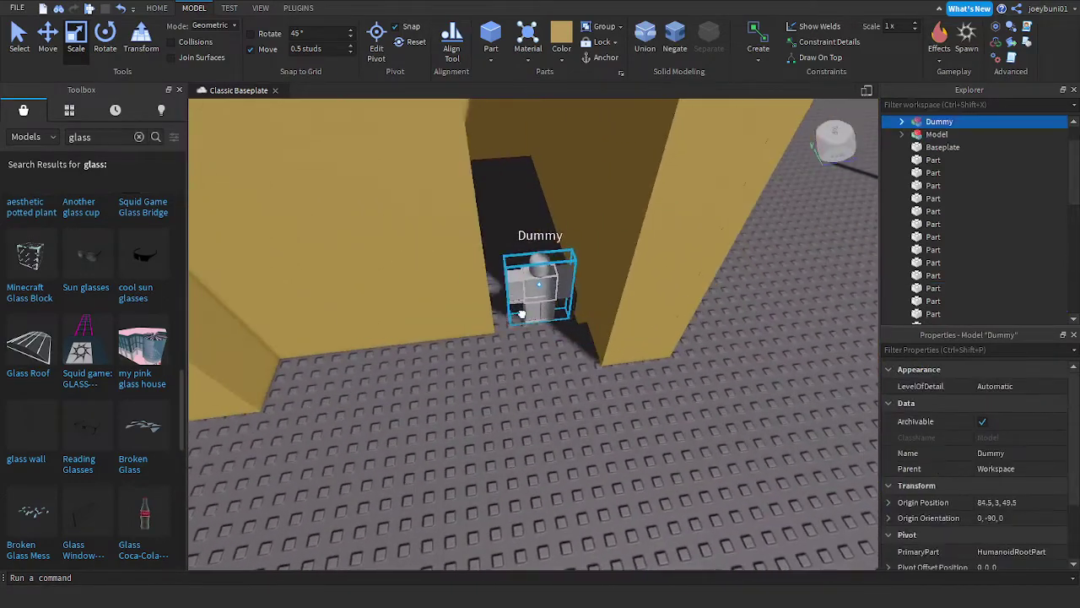
left_click_drag(518, 314, 507, 292)
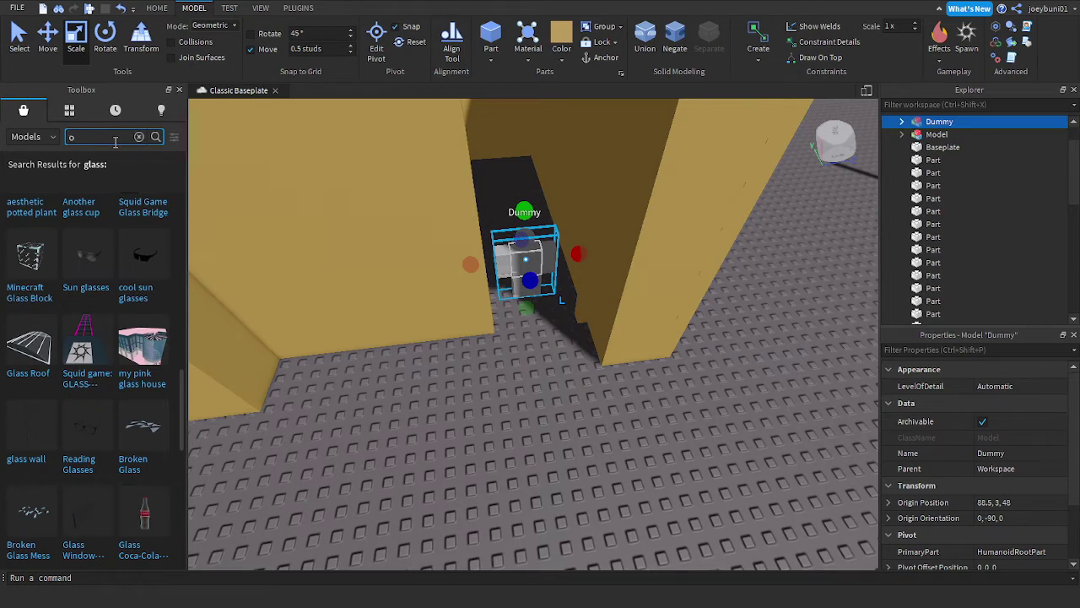
Step: Search the toolbox models for "door"
left_click(116, 142)
type("dorr")
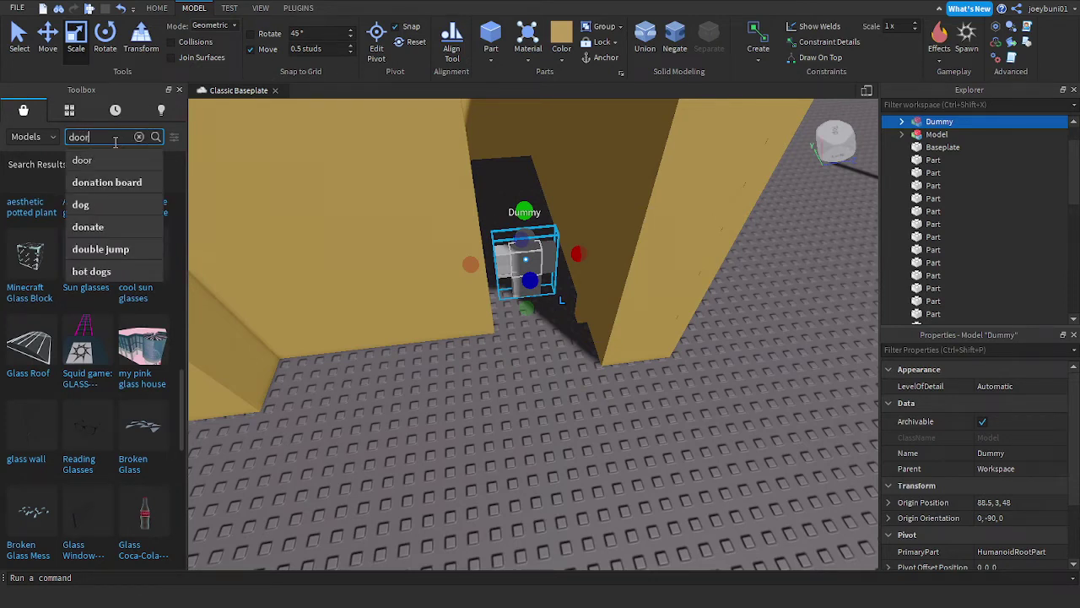
key("Return")
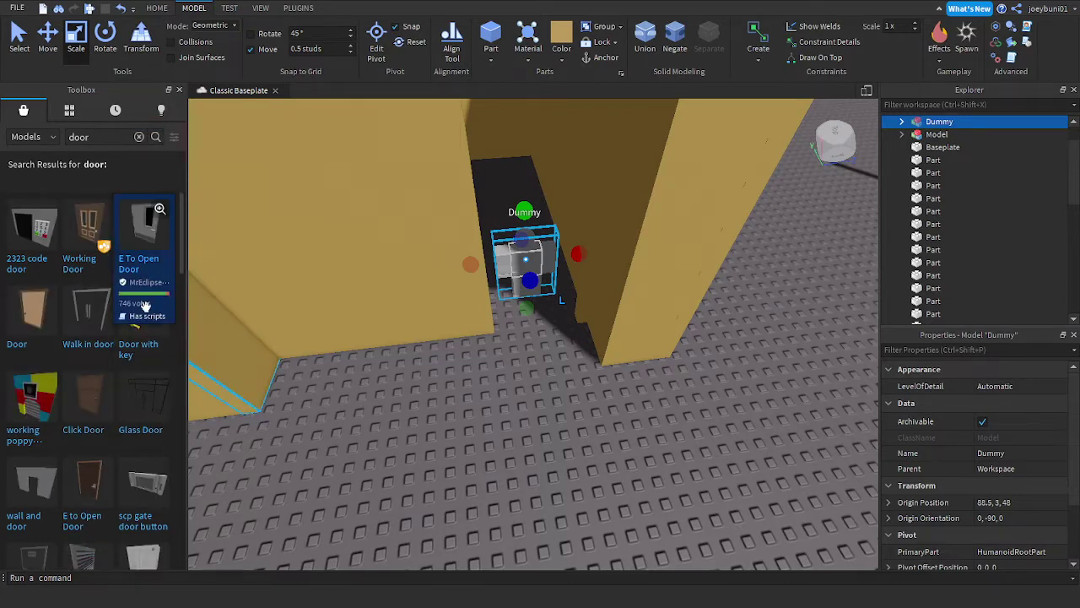
Step: Move the dummy out of the doorway to the open ground near the opposite tower and turn it 180°
left_click_drag(524, 259, 482, 326)
key("ctrl+r")
key("ctrl+r")
right_click_drag(615, 371, 614, 366)
scroll(615, 366, "up", 3)
scroll(614, 366, "down", 3)
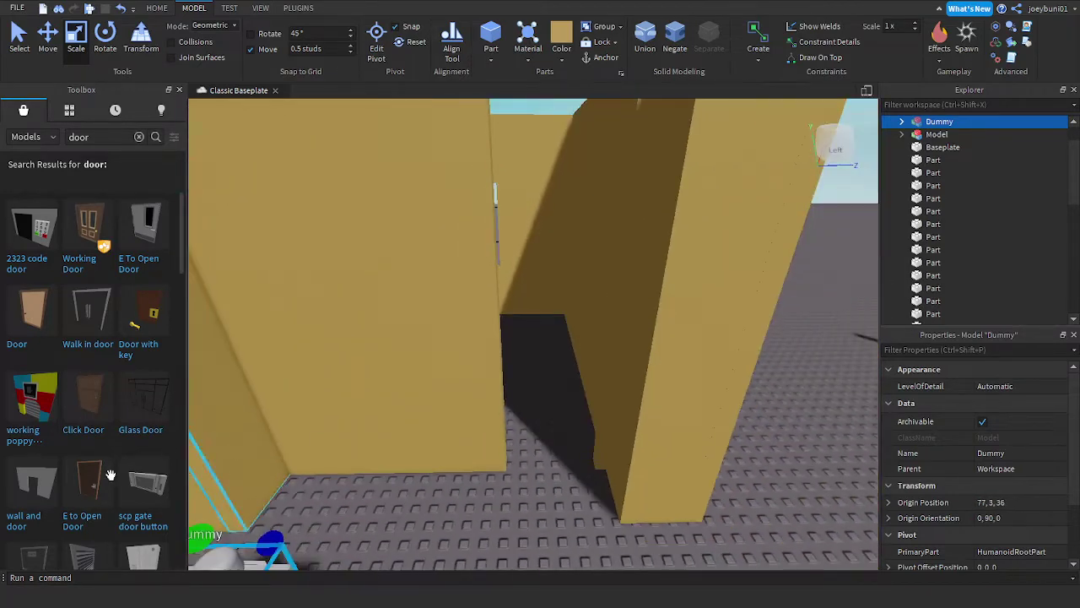
Step: Insert the Wooden Door model and stand it on the ground in the doorway gap, flush against the wider panel
scroll(127, 468, "down", 3)
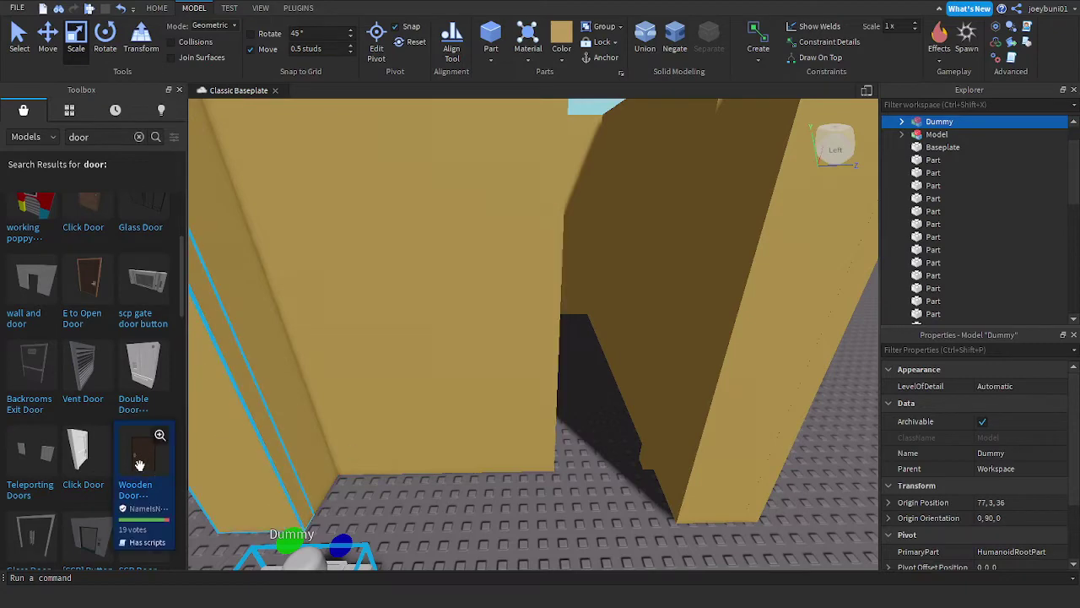
left_click_drag(139, 464, 588, 416)
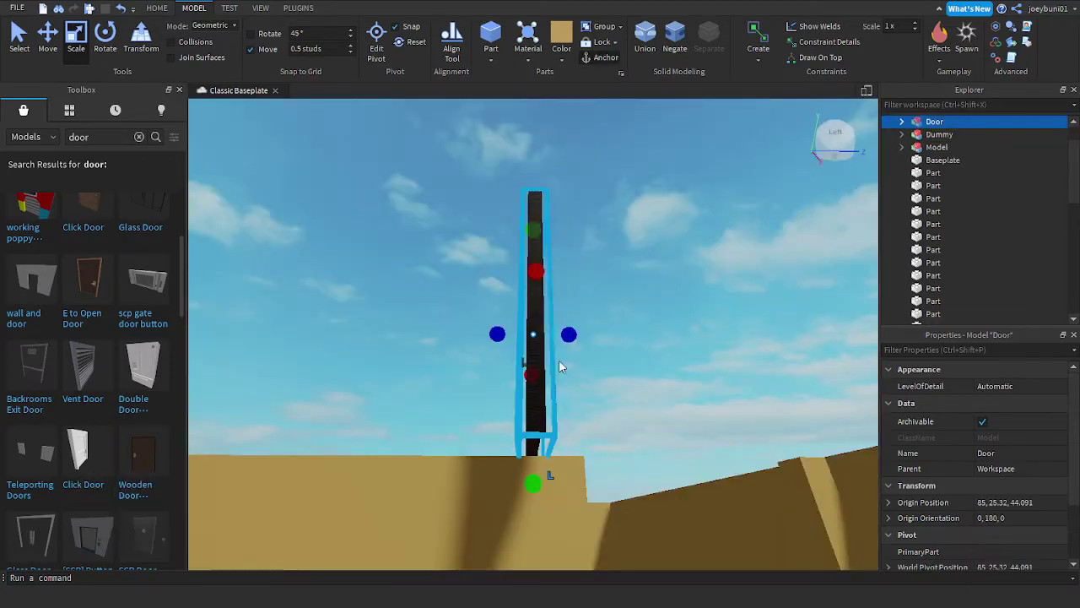
right_click_drag(560, 366, 551, 361)
left_click_drag(505, 379, 509, 406)
right_click_drag(511, 408, 508, 406)
left_click_drag(509, 407, 507, 405)
right_click_drag(508, 407, 507, 405)
mouse_move(506, 405)
left_mouse_down()
mouse_move(498, 399)
mouse_move(527, 392)
mouse_move(510, 403)
left_mouse_up()
right_click_drag(512, 404, 511, 402)
left_click_drag(511, 402, 509, 376)
right_click_drag(510, 402, 510, 400)
left_click_drag(509, 376, 452, 354)
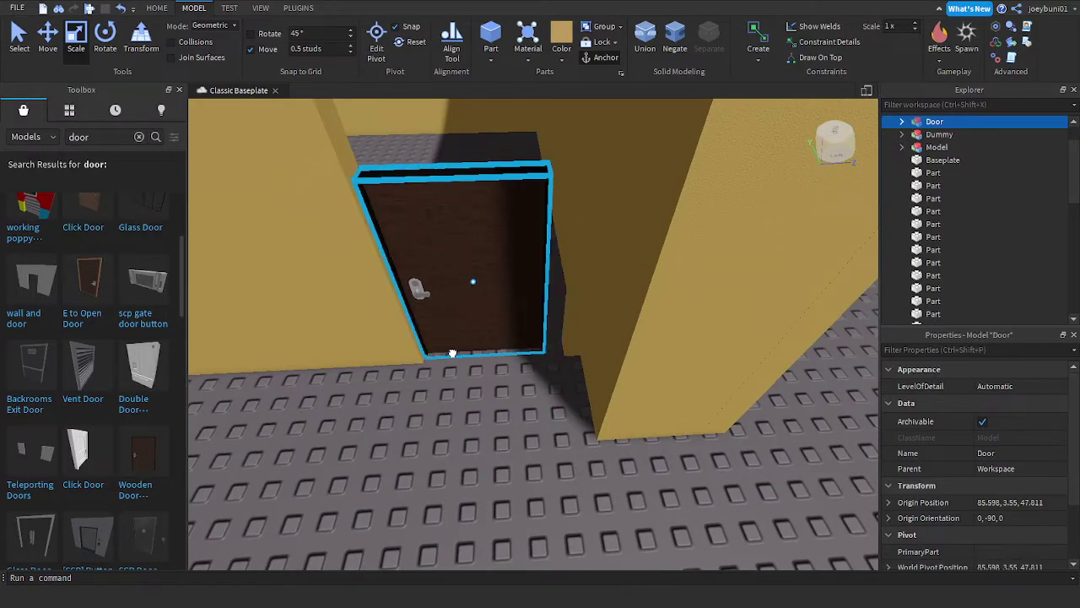
Step: Widen the narrow cork panel beside the door until it meets the door frame, with movement snapping off
mouse_move(525, 359)
right_mouse_down()
mouse_move(535, 347)
mouse_move(535, 359)
right_mouse_up()
key("w")
right_click_drag(618, 386, 632, 410)
key("s")
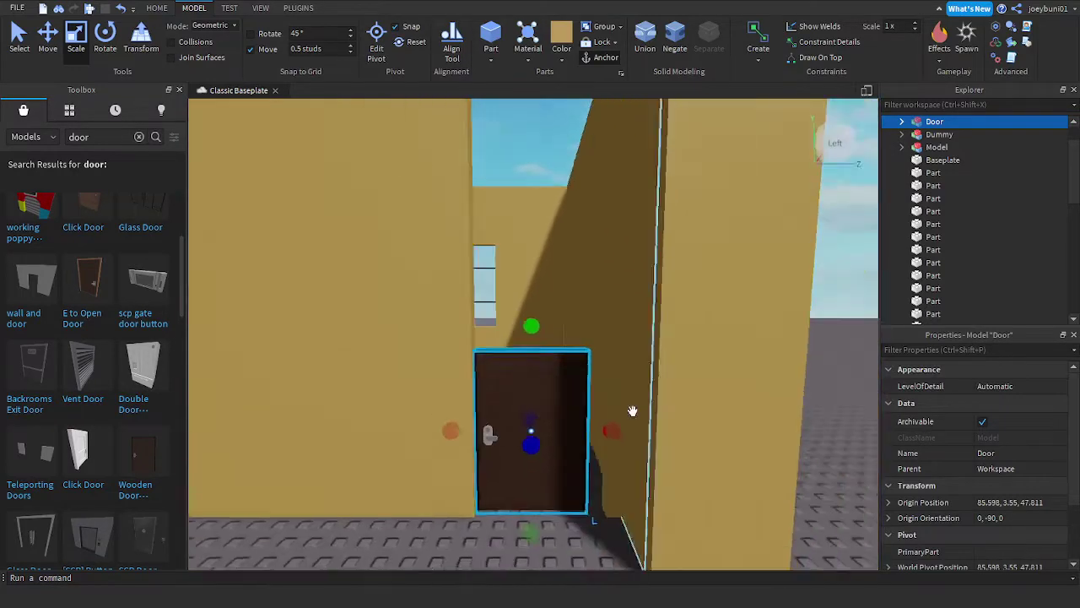
key("d")
left_click(576, 395)
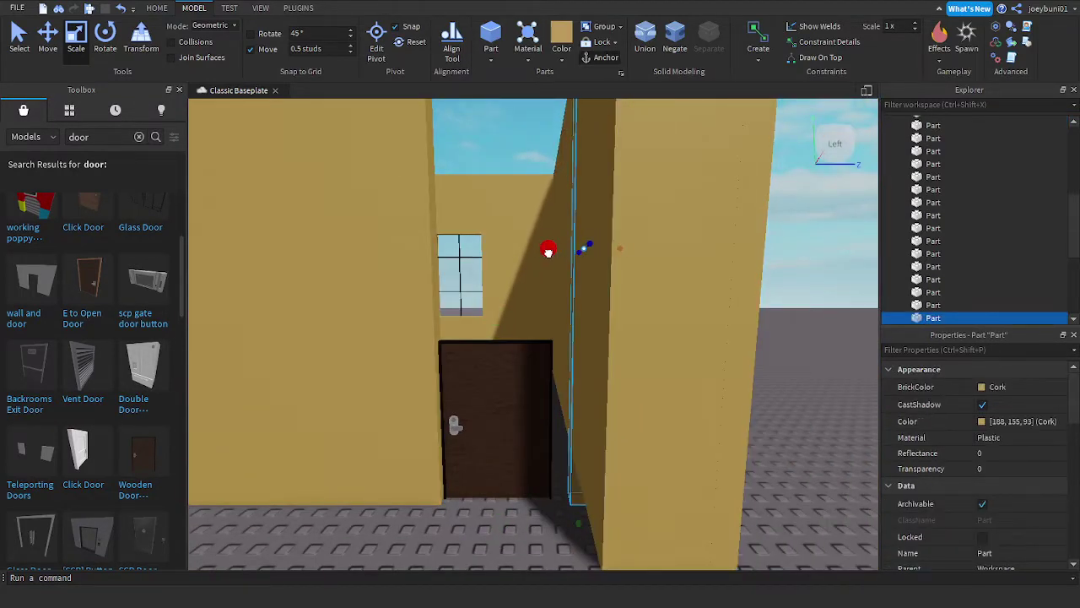
left_click_drag(547, 252, 524, 253)
key("a")
right_click_drag(587, 343, 586, 342)
key("w")
key("d")
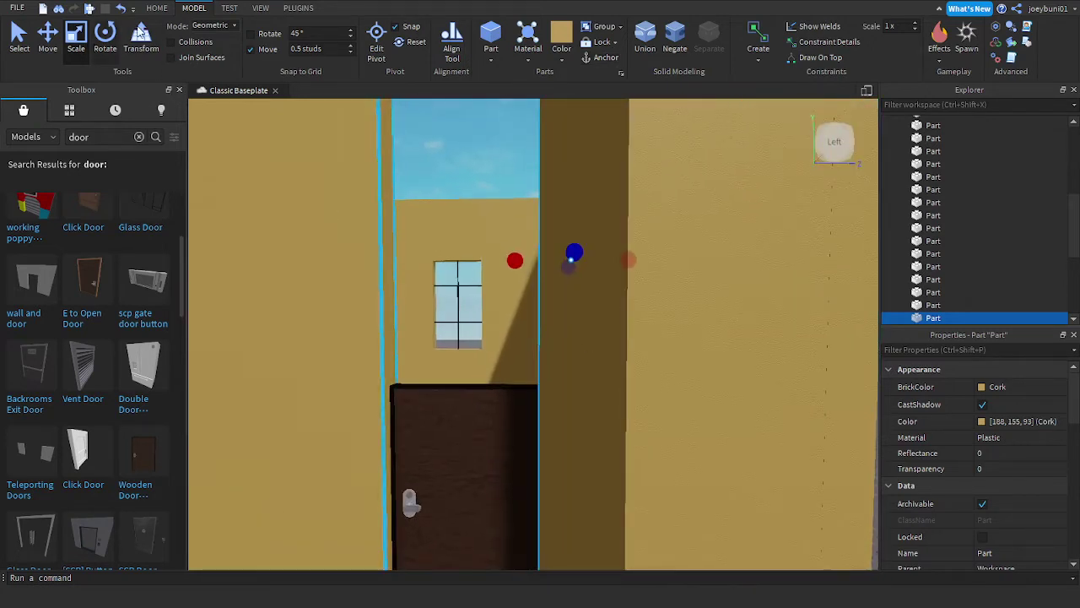
left_click(264, 50)
left_click_drag(518, 260, 523, 265)
key("a")
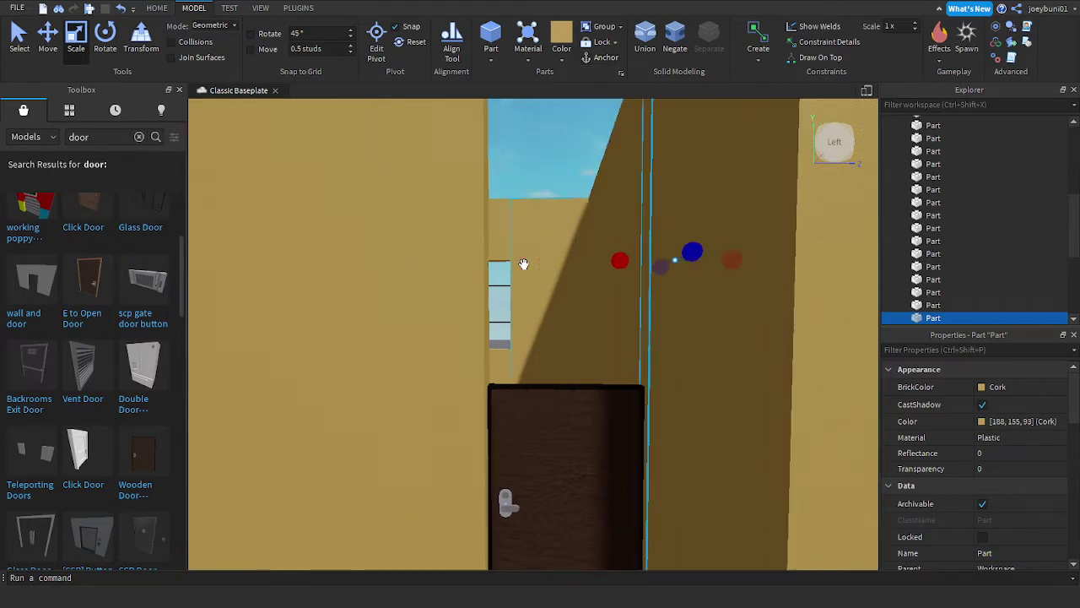
key("w")
right_click_drag(523, 265, 523, 264)
Step: Fit a copy of the narrow panel above the door, raising its lower edge to the frame and widening it across the gap
key("d")
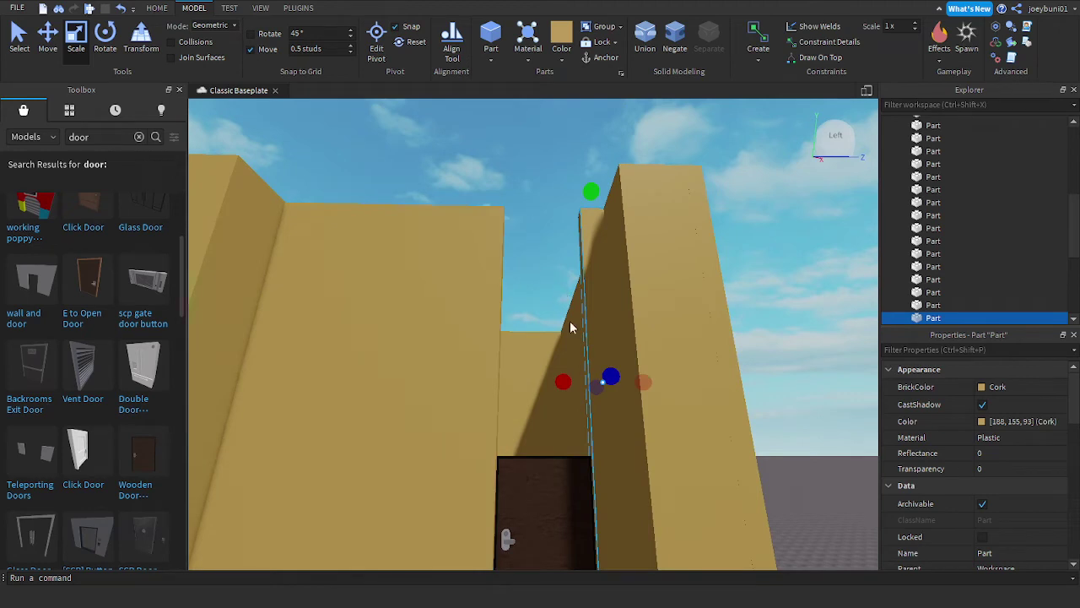
right_click_drag(571, 327, 570, 328)
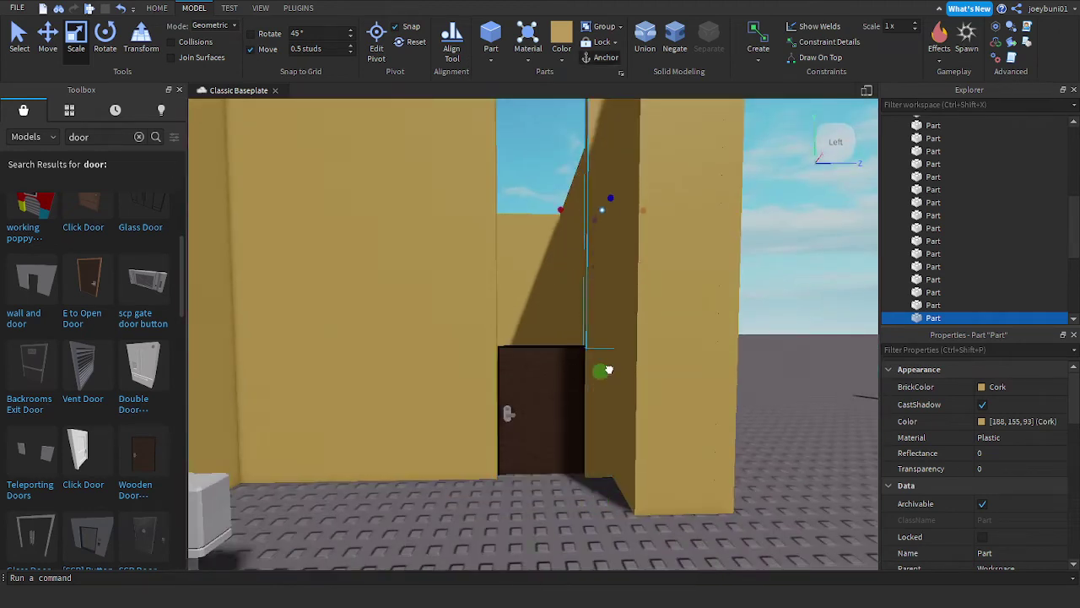
left_click_drag(608, 370, 608, 369)
right_click_drag(610, 348, 610, 347)
left_click_drag(558, 285, 469, 273)
scroll(617, 422, "up", 1)
right_click_drag(613, 410, 613, 410)
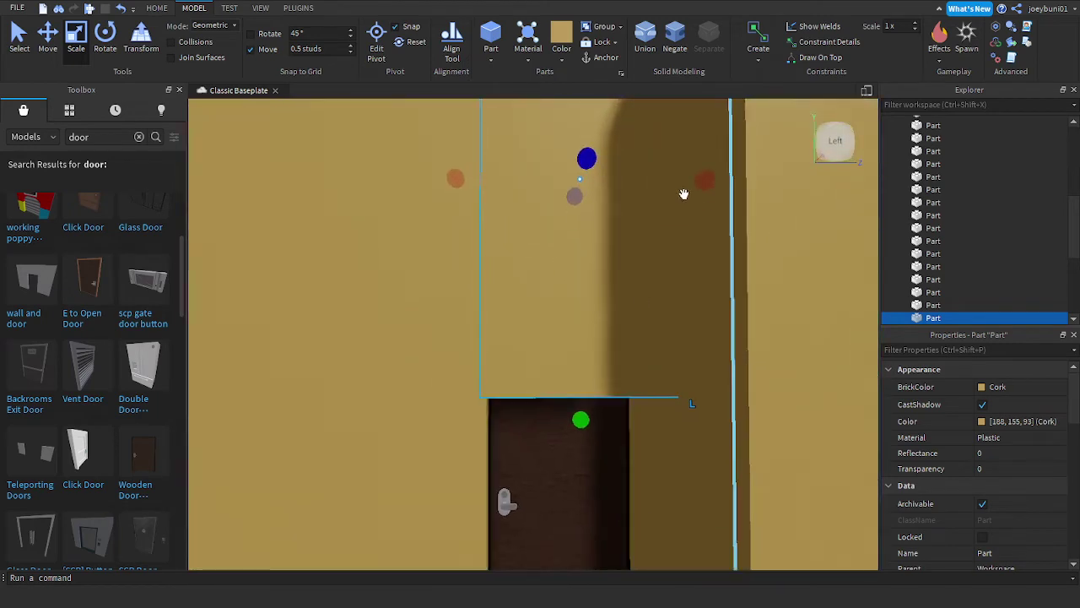
left_click_drag(714, 181, 678, 182)
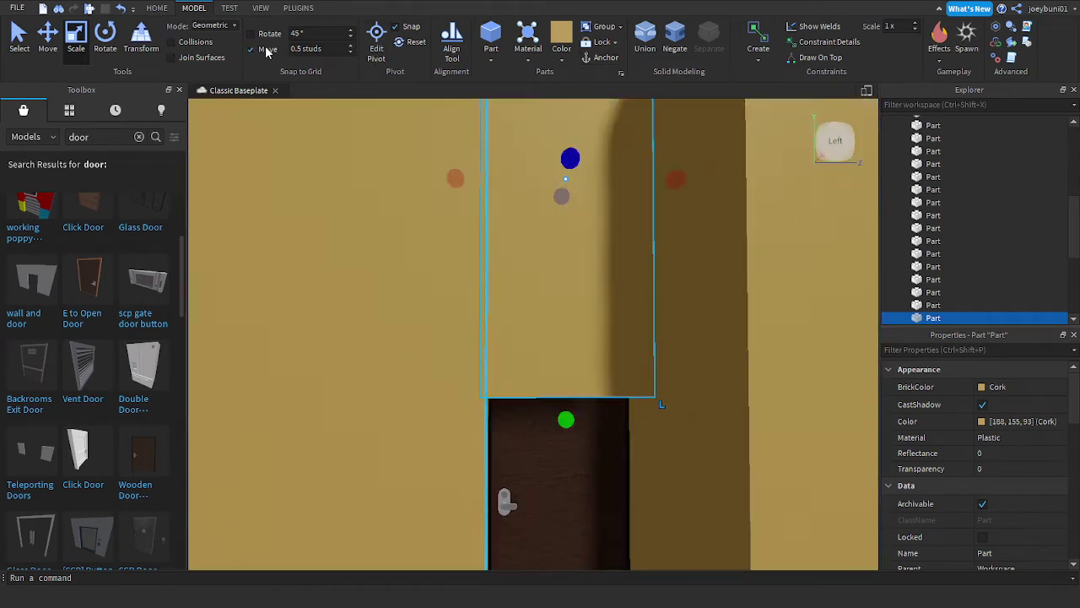
left_click_drag(566, 419, 566, 414)
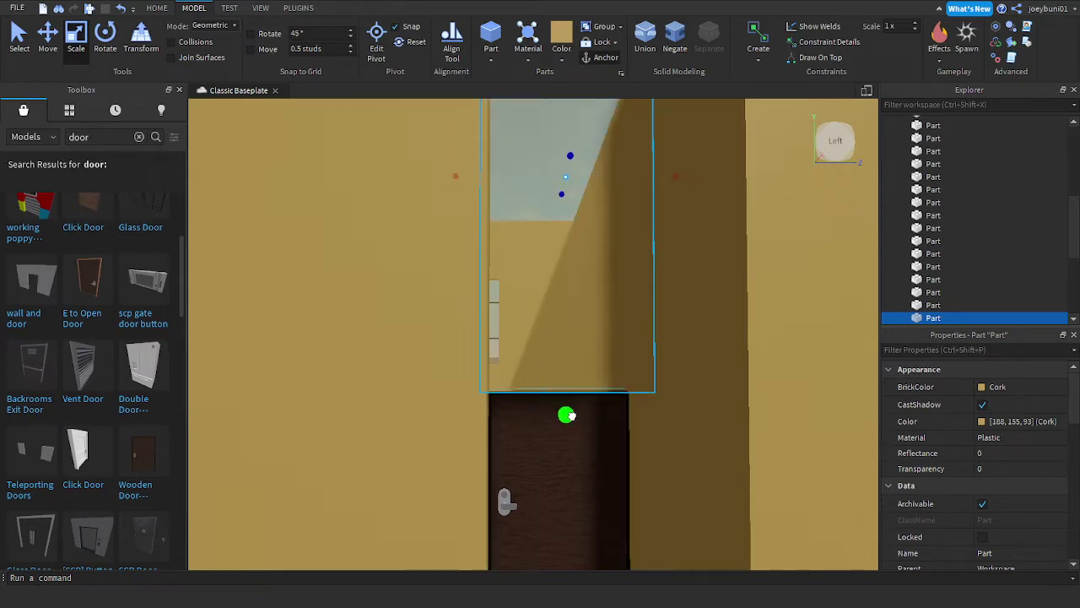
Step: Clear the selection and examine the door wall and the rest of the structure for remaining gaps
right_click_drag(571, 416, 593, 480)
scroll(589, 473, "up", 3)
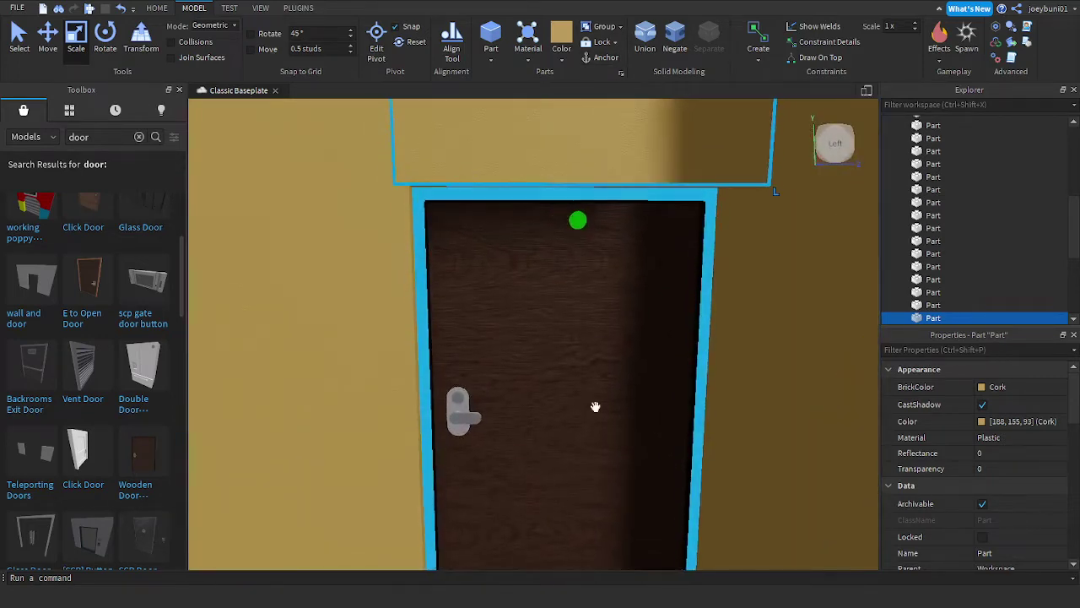
scroll(596, 407, "down", 4)
scroll(671, 286, "down", 5)
left_click(705, 306)
scroll(707, 305, "up", 4)
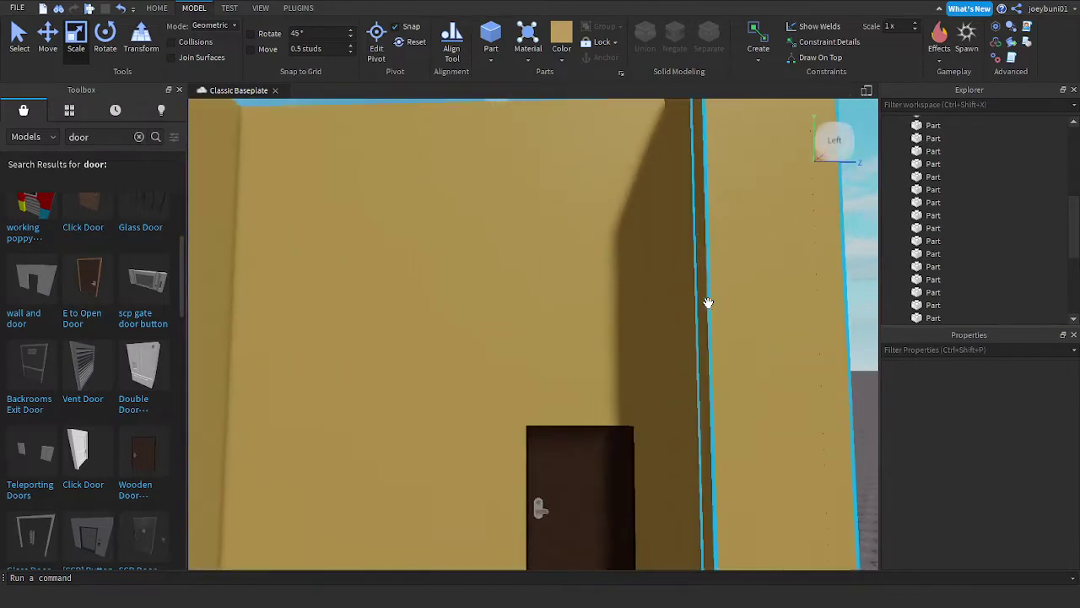
scroll(707, 303, "down", 3)
scroll(707, 302, "down", 1)
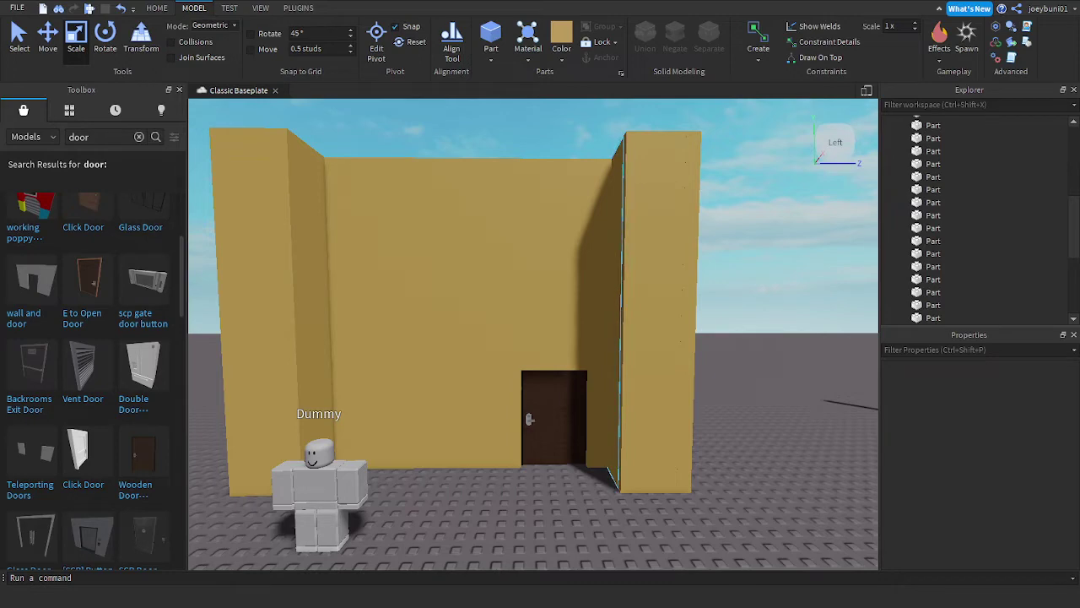
scroll(678, 434, "up", 3)
right_click_drag(677, 434, 680, 441)
scroll(677, 433, "down", 6)
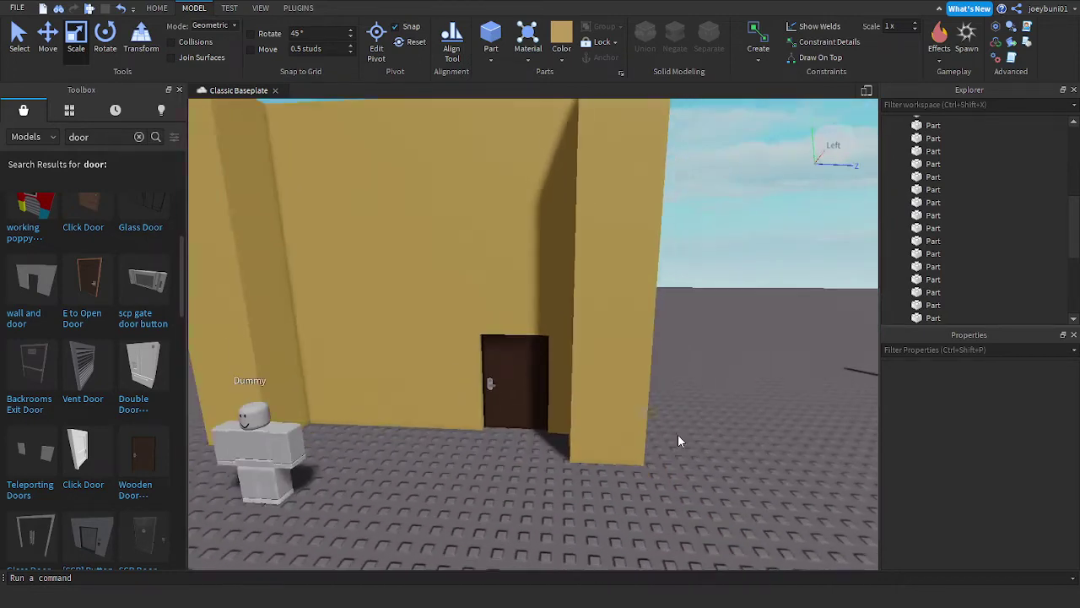
scroll(677, 434, "up", 5)
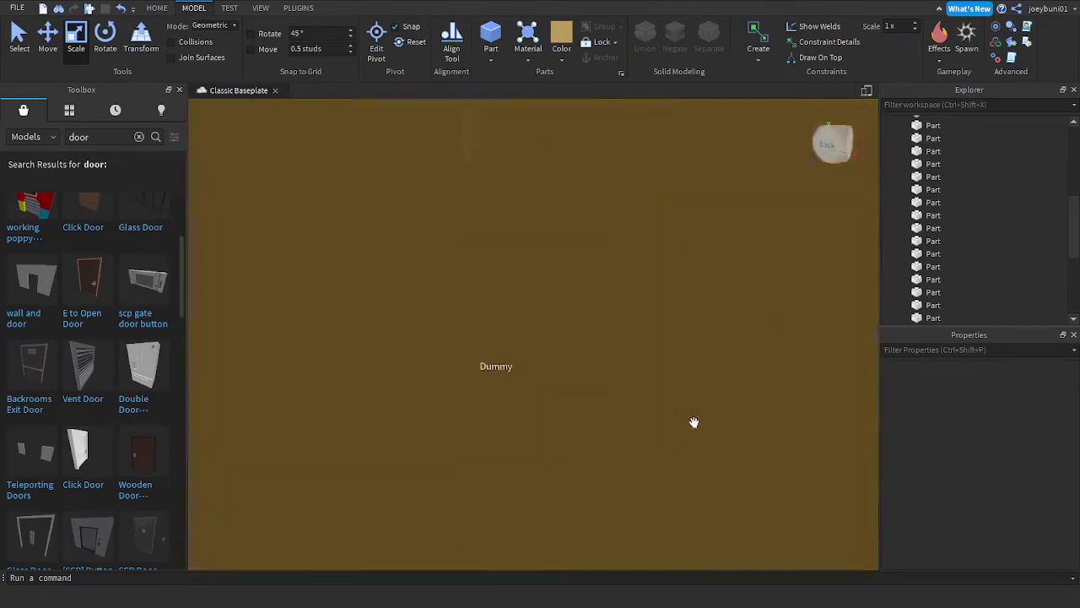
scroll(690, 427, "down", 6)
right_click_drag(689, 427, 684, 430)
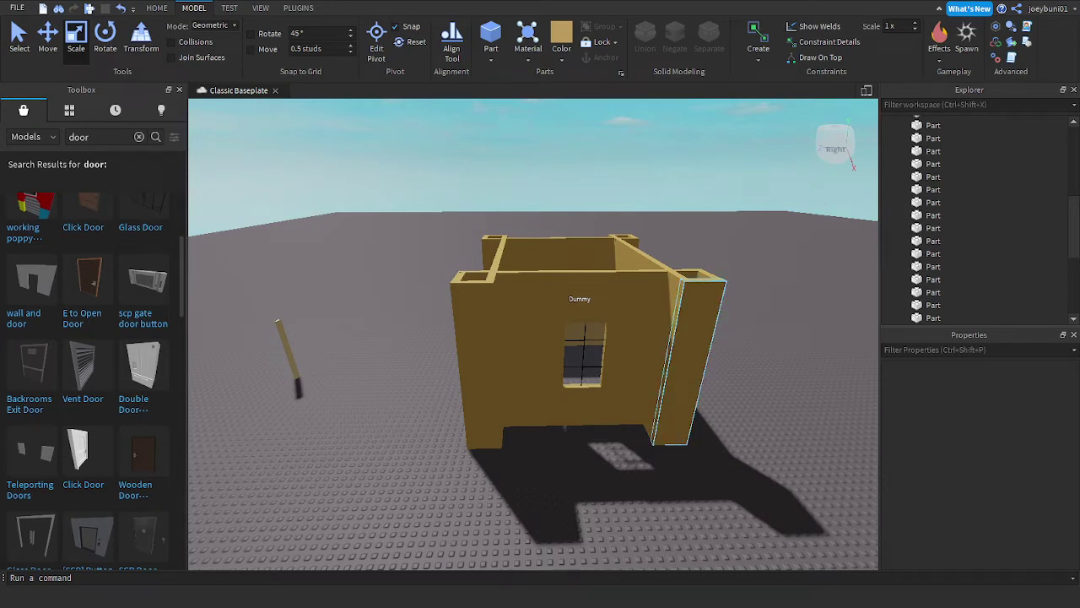
Step: Move the dummy from the door side to the ground outside the window wall and turn it 180°
key("w")
key("a")
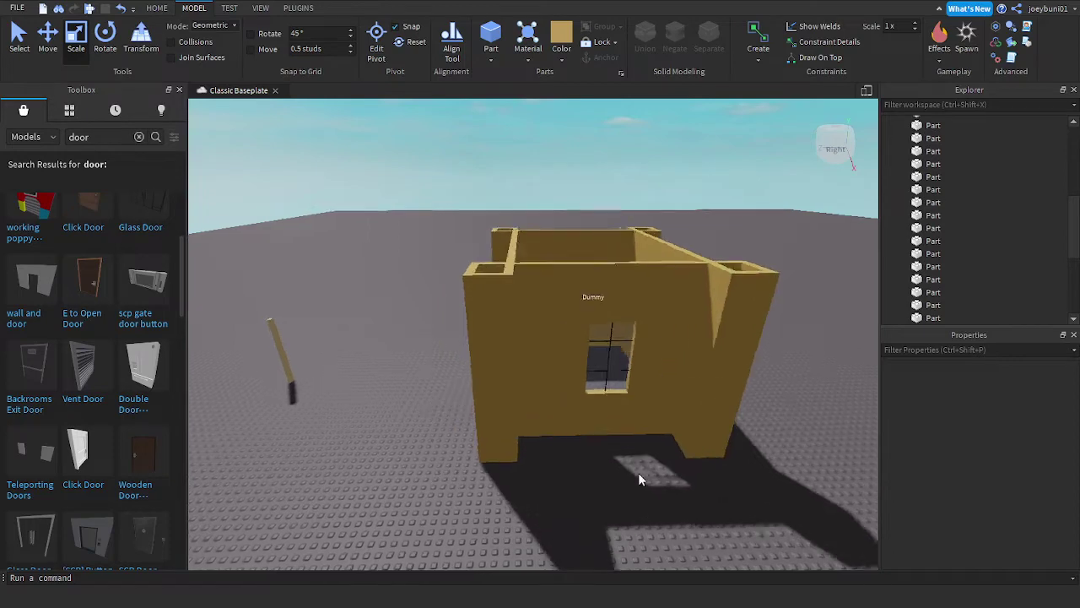
right_click_drag(641, 475, 643, 465)
key("a")
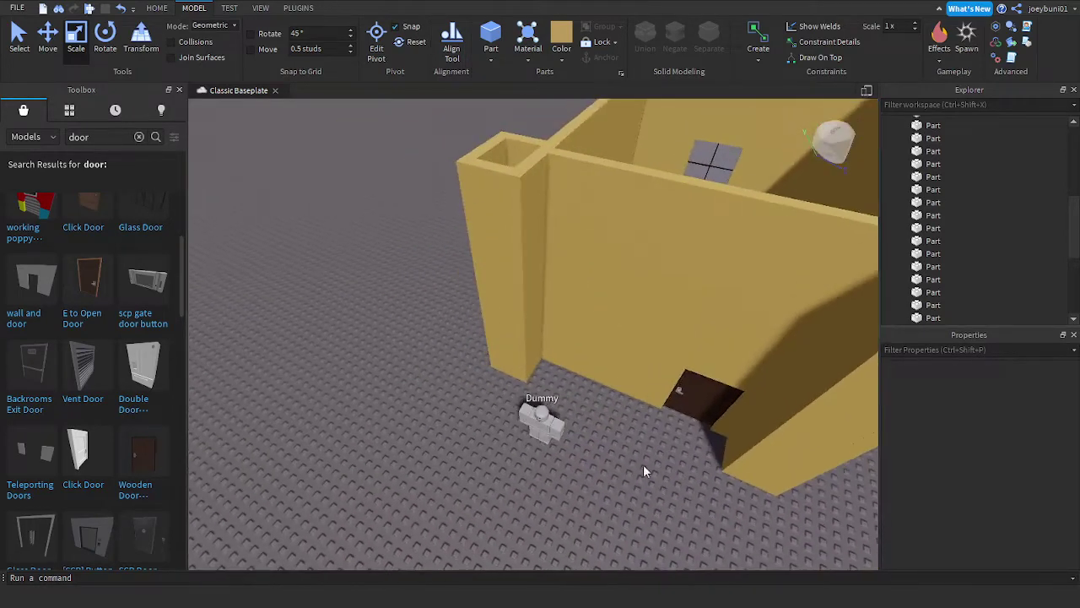
left_click(545, 419)
key("d")
right_click_drag(545, 419, 545, 420)
key("w")
key("s")
left_click_drag(545, 420, 410, 454)
key("r")
key("r")
key("a")
right_click_drag(508, 425, 516, 421)
key("w")
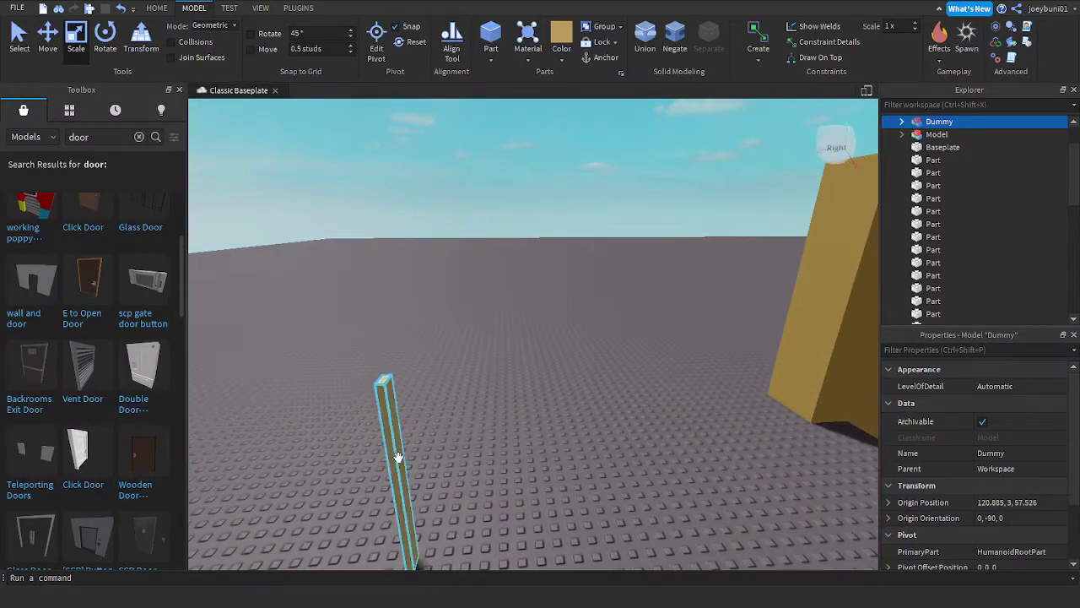
Step: Move the loose cashmere post closer to the tower beside the window wall
left_click_drag(398, 457, 559, 424)
right_click_drag(417, 463, 559, 425)
key("s")
left_click_drag(559, 425, 507, 480)
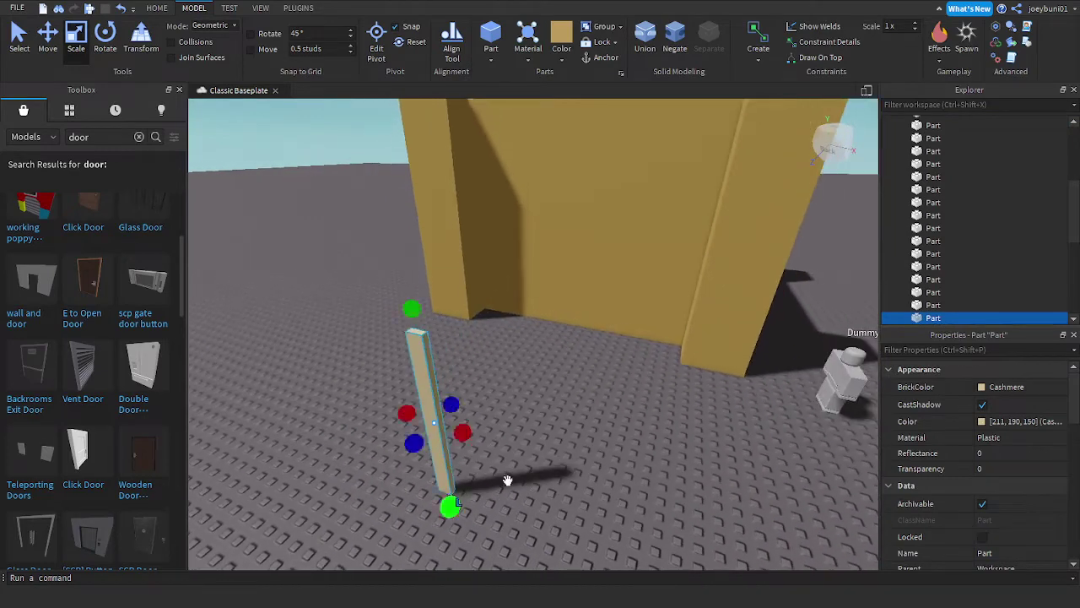
right_click_drag(598, 426, 598, 425)
key("s")
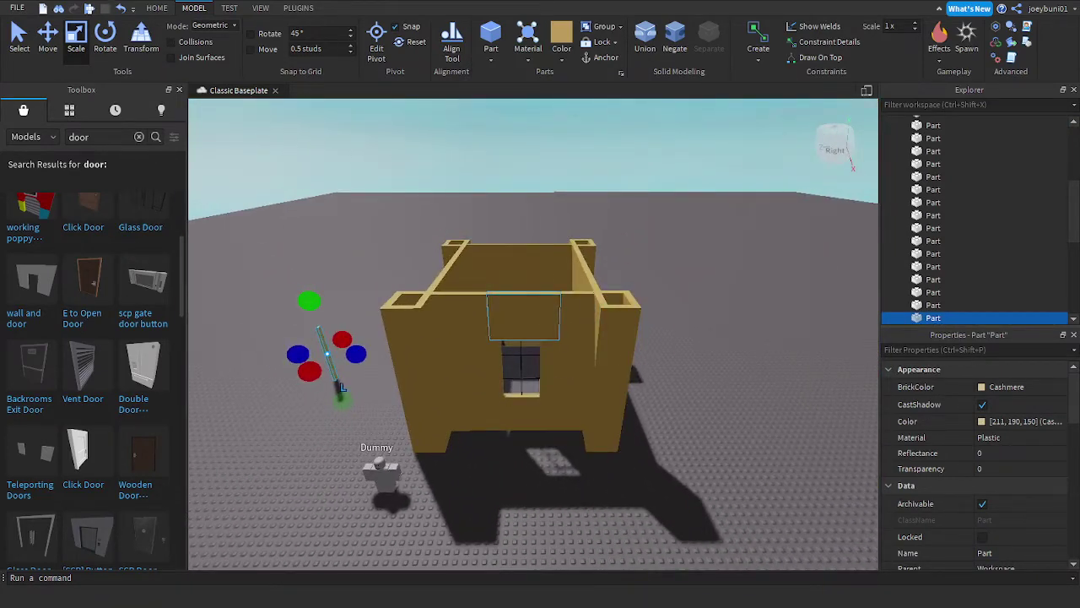
Step: Stretch the cork panel above the window upward well past the tower tops, with 0.5-stud movement snapping on
right_click_drag(748, 386, 748, 387)
key("w")
left_click(609, 261)
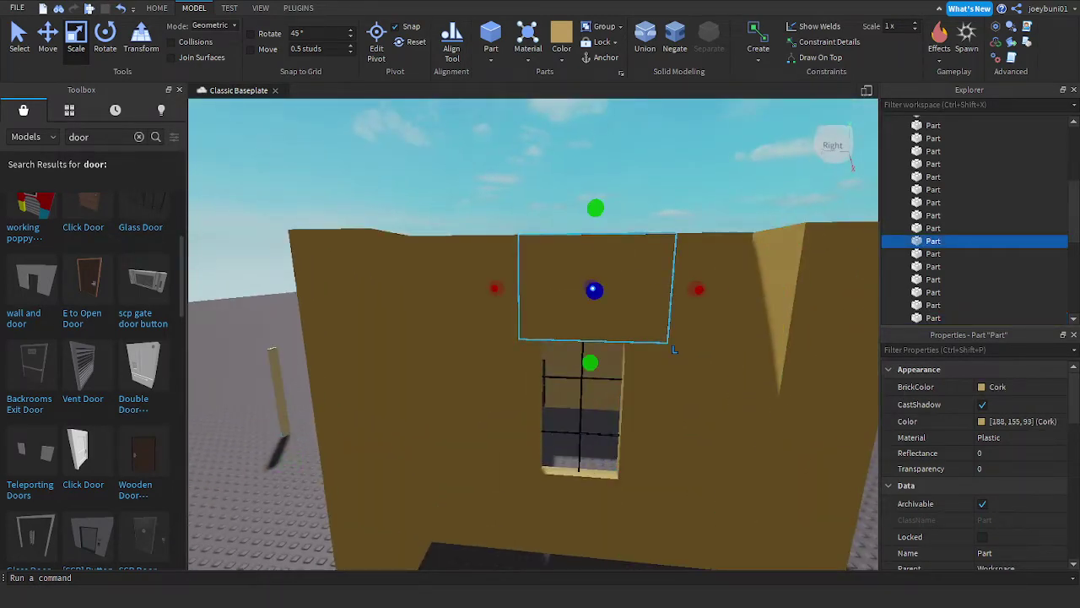
right_click_drag(639, 256, 639, 256)
key("w")
key("s")
key("w")
left_click_drag(585, 300, 592, 229)
key("ctrl+z")
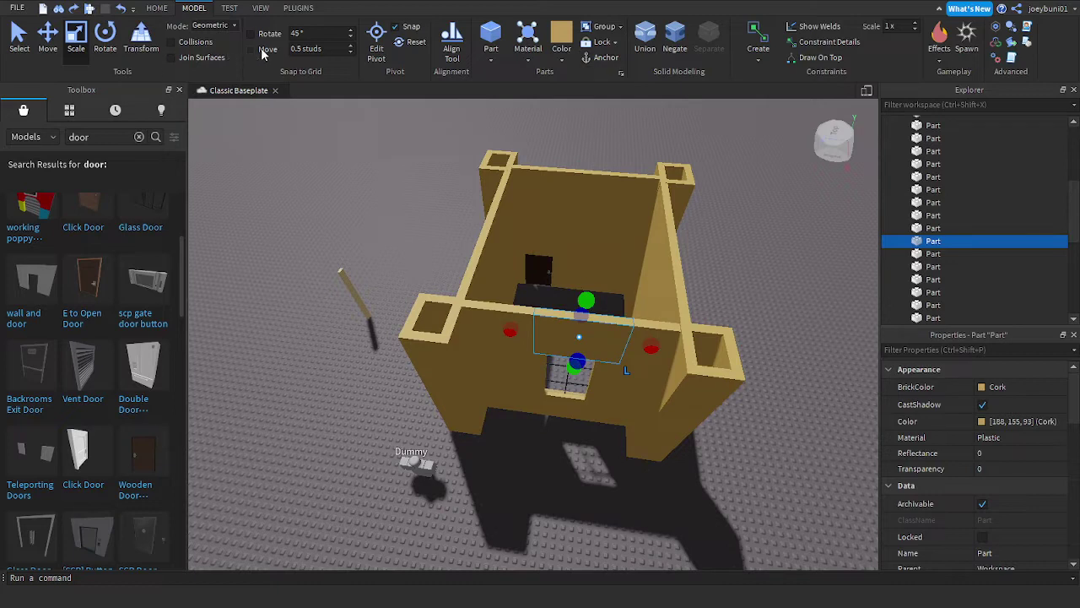
left_click_drag(585, 302, 604, 207)
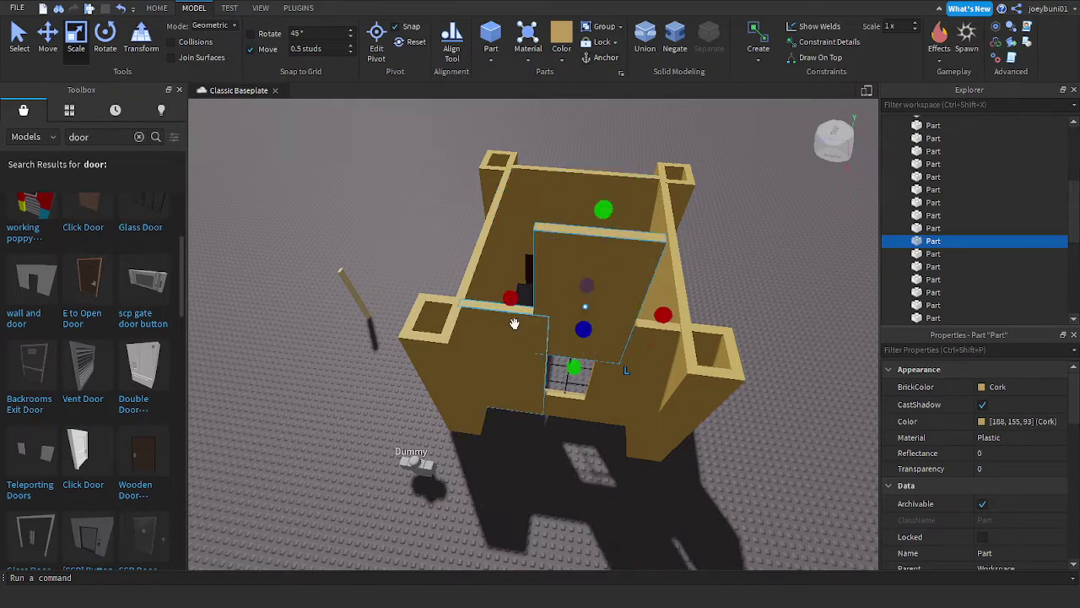
Step: Stretch the wall panels on both sides of the window up to the height of the raised panel above it
left_click(487, 321)
left_click_drag(504, 292, 495, 199)
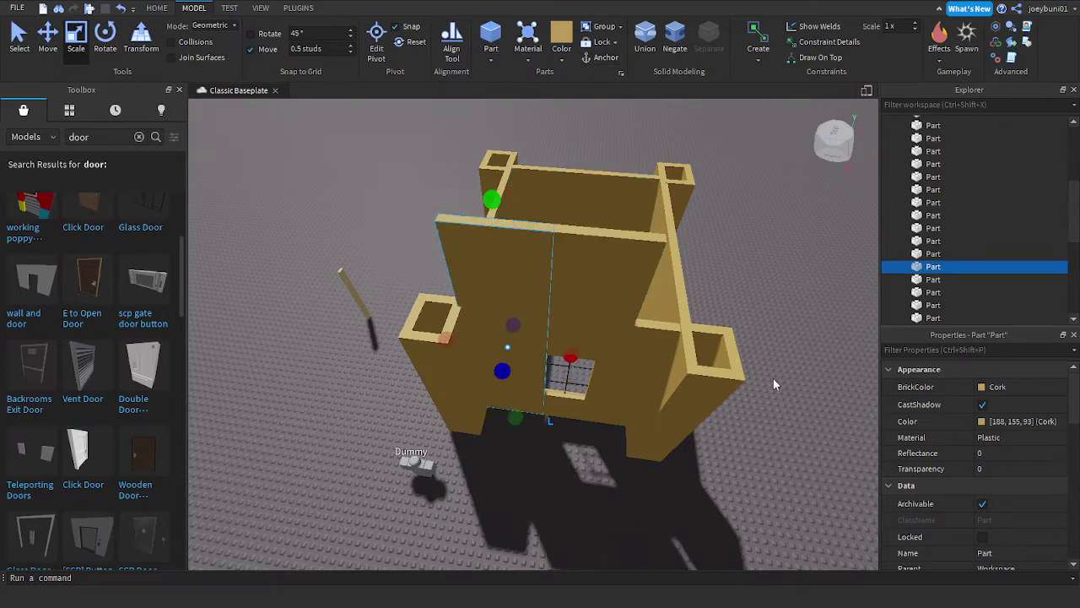
left_click(636, 362)
left_click_drag(650, 309, 655, 204)
Step: Stretch the slab of the corner tower adjoining the window wall up to the raised wall height
key("a")
right_click_drag(557, 285, 525, 330)
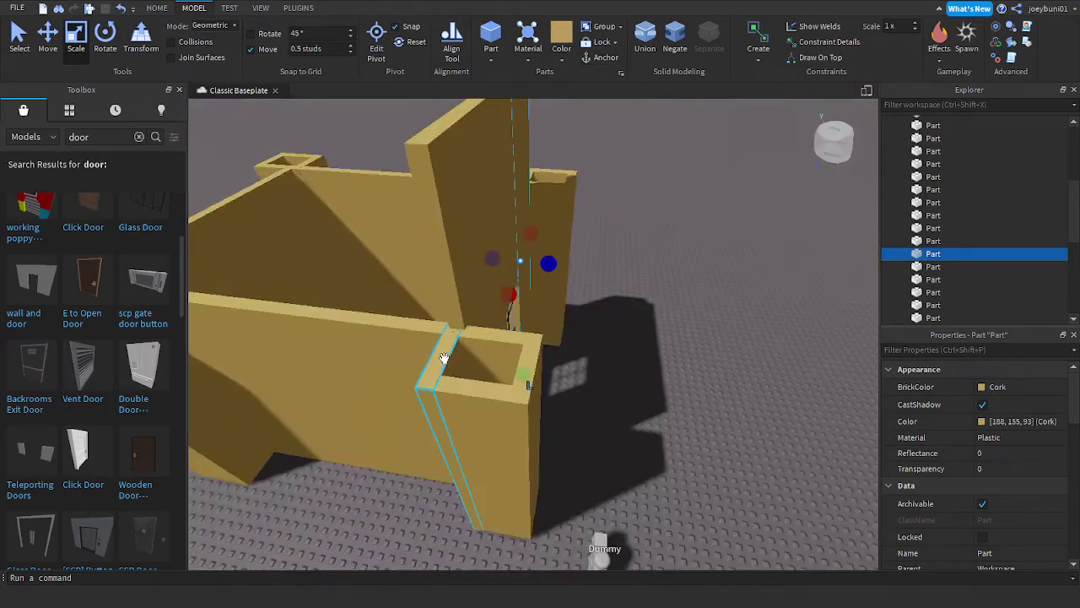
left_click(444, 358)
scroll(445, 356, "down", 2)
left_click_drag(456, 334, 442, 196)
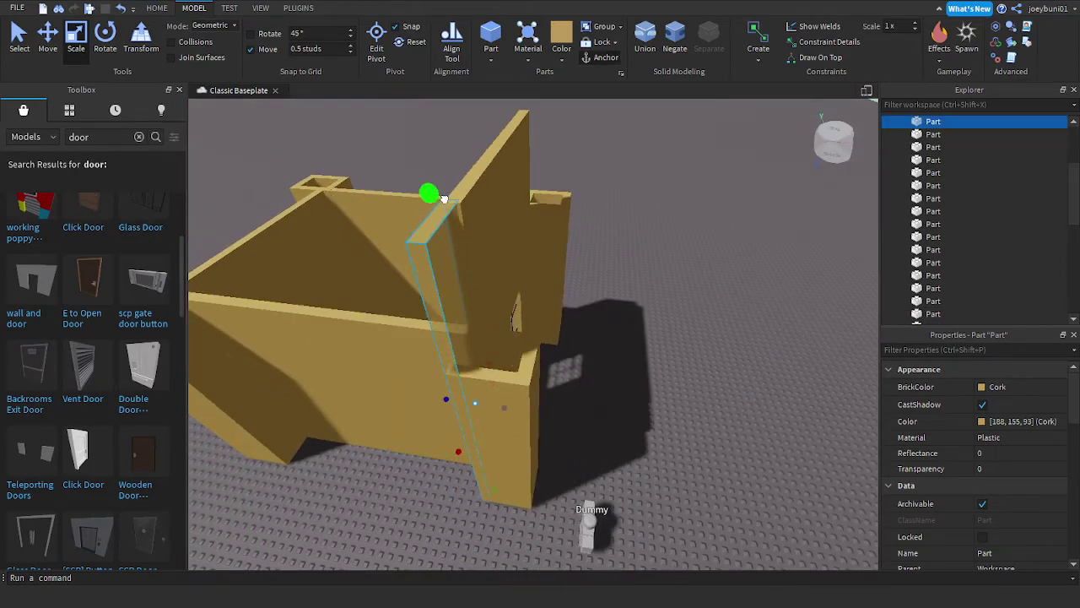
Step: Stretch the remaining three slabs of the corner tower adjoining the window wall up to the raised wall height
left_click(507, 348)
left_click_drag(502, 315, 487, 178)
left_click(536, 355)
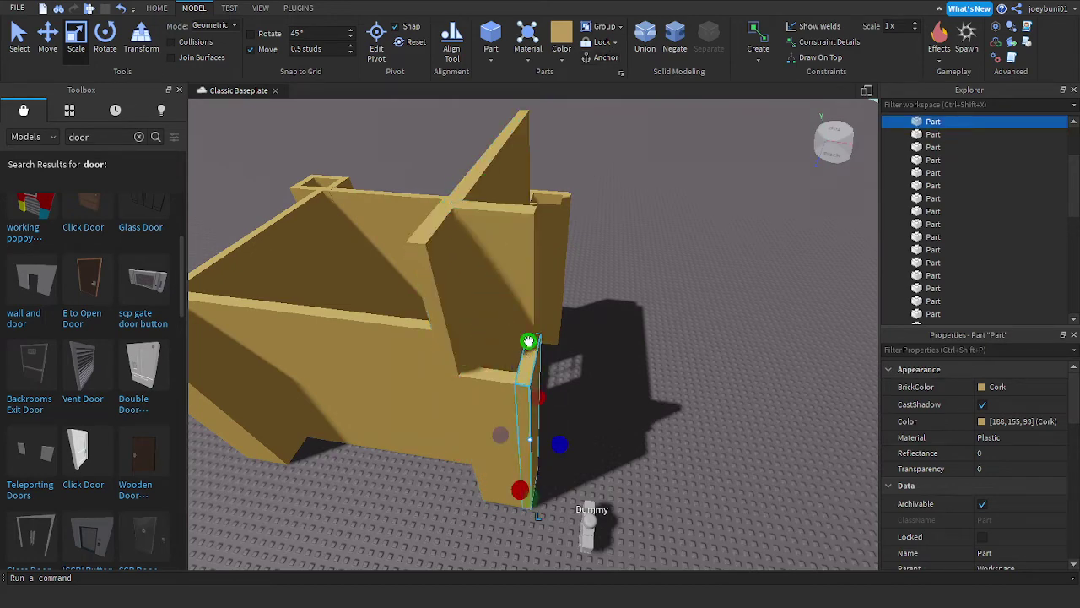
left_click_drag(528, 341, 516, 175)
key("a")
right_click_drag(537, 403, 537, 393)
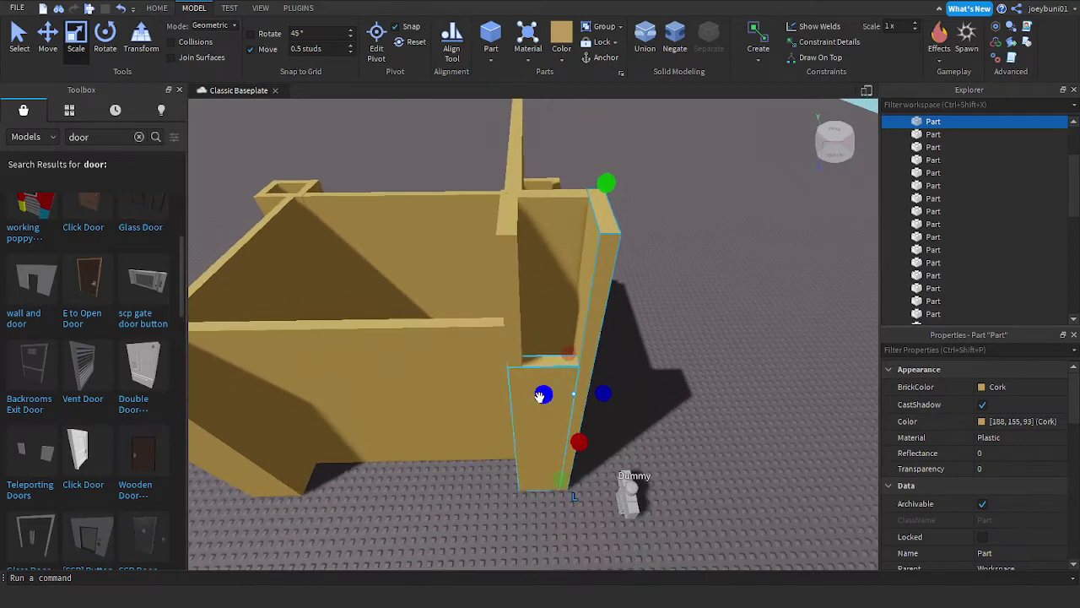
left_click(528, 427)
left_click_drag(543, 343, 532, 188)
Step: Stretch both panels of the wall adjoining that finished tower up to the raised height
key("a")
left_click(597, 306)
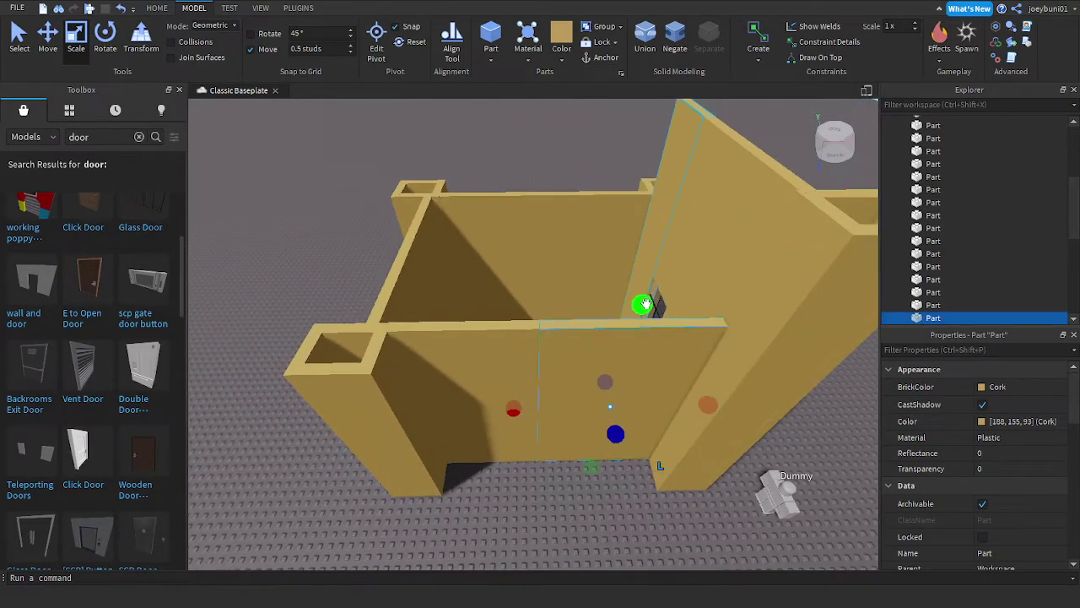
key("s")
left_click_drag(647, 304, 663, 189)
key("a")
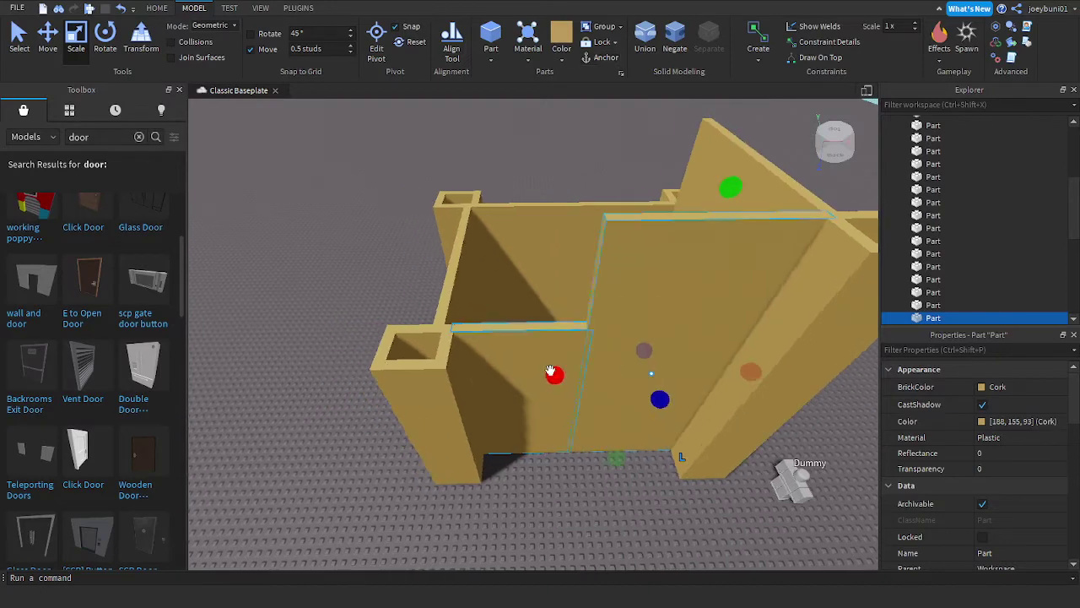
left_click(545, 376)
left_click_drag(523, 309, 537, 179)
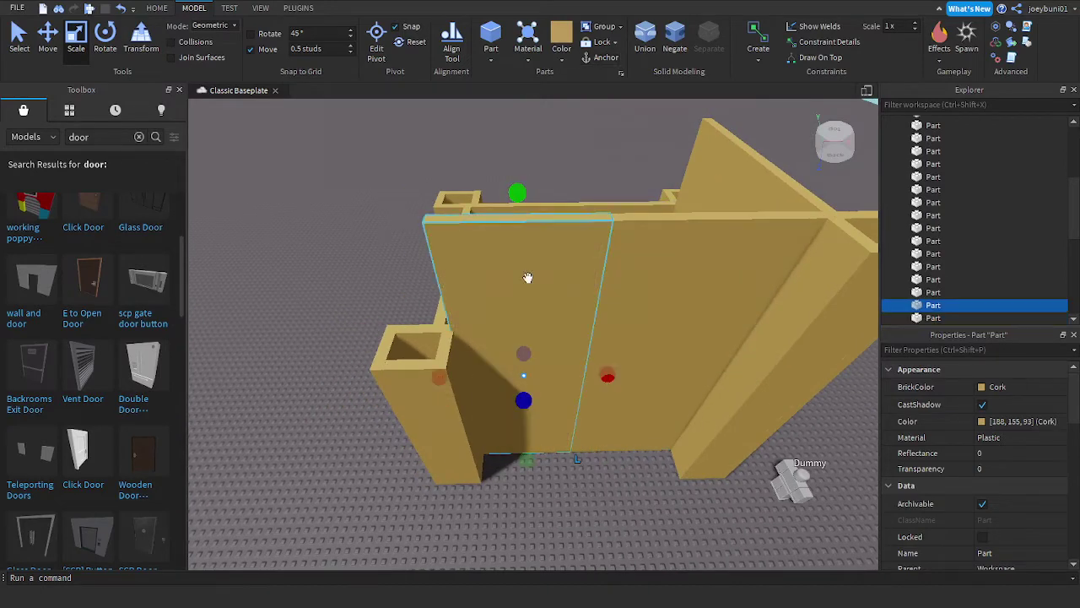
Step: Stretch the inner slab of the tower at the far end of that wall up to wall height and widen it slightly toward the wall
key("a")
right_click_drag(535, 315, 549, 321)
left_click(584, 395)
left_click_drag(583, 377, 595, 205)
key("d")
right_click_drag(618, 317, 620, 318)
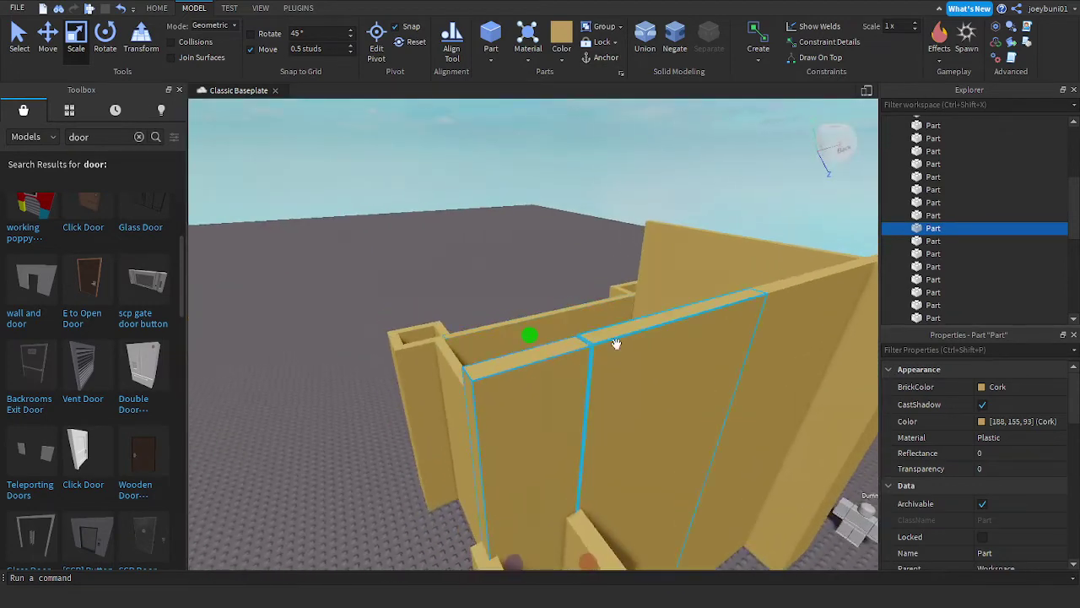
key("s")
mouse_move(530, 329)
left_mouse_down()
mouse_move(531, 319)
mouse_move(531, 330)
left_mouse_up()
key("d")
right_click_drag(606, 370, 607, 372)
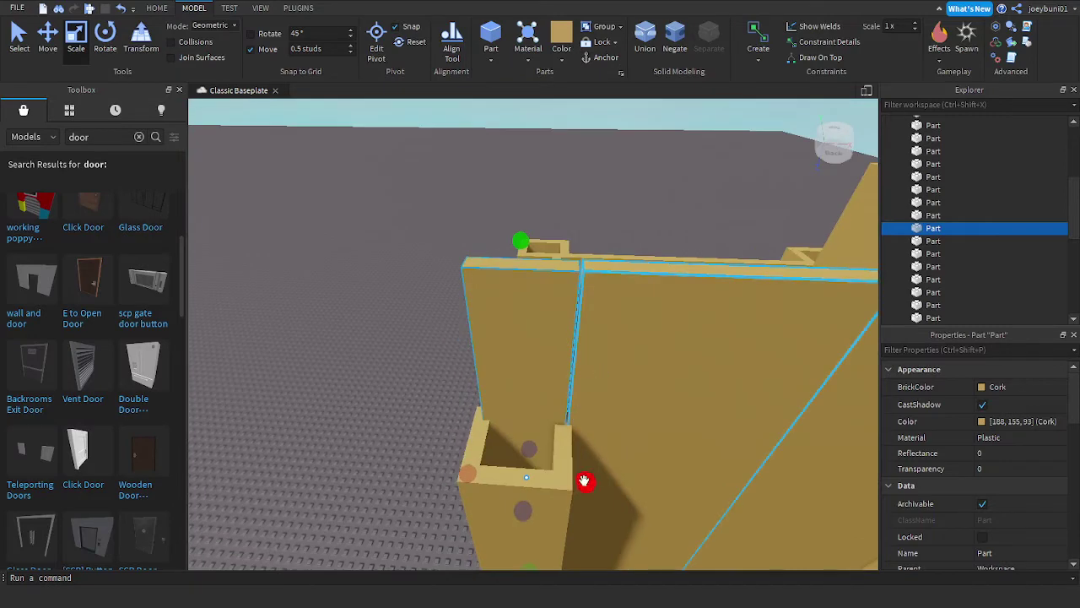
left_click_drag(585, 481, 601, 490)
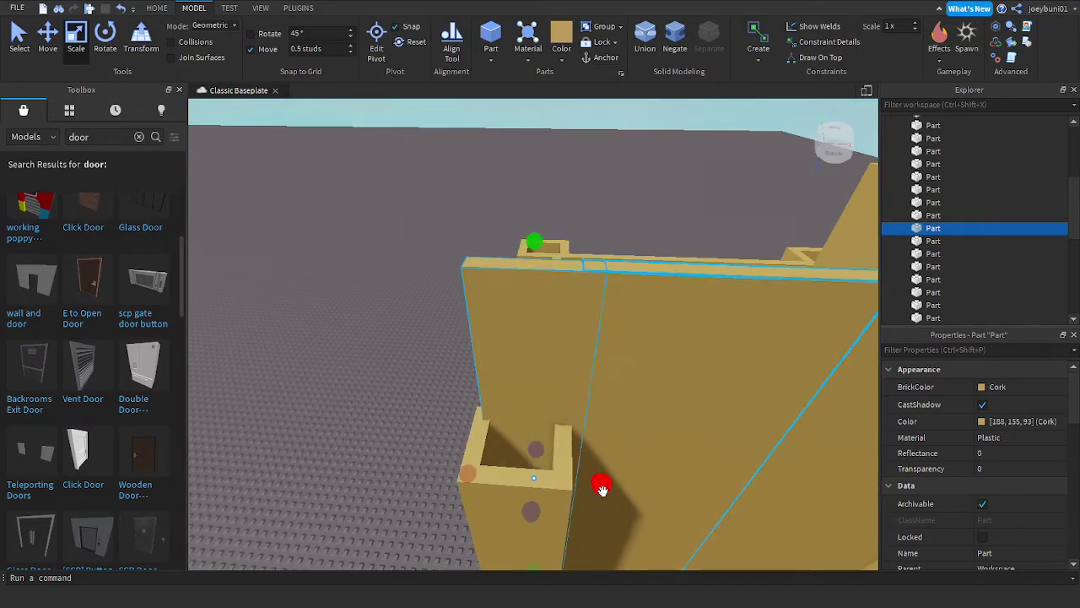
Step: Stretch the other three slabs of this second corner tower up to the raised height
left_click(498, 493)
left_click_drag(505, 458, 503, 287)
key("d")
right_click_drag(552, 386, 512, 437)
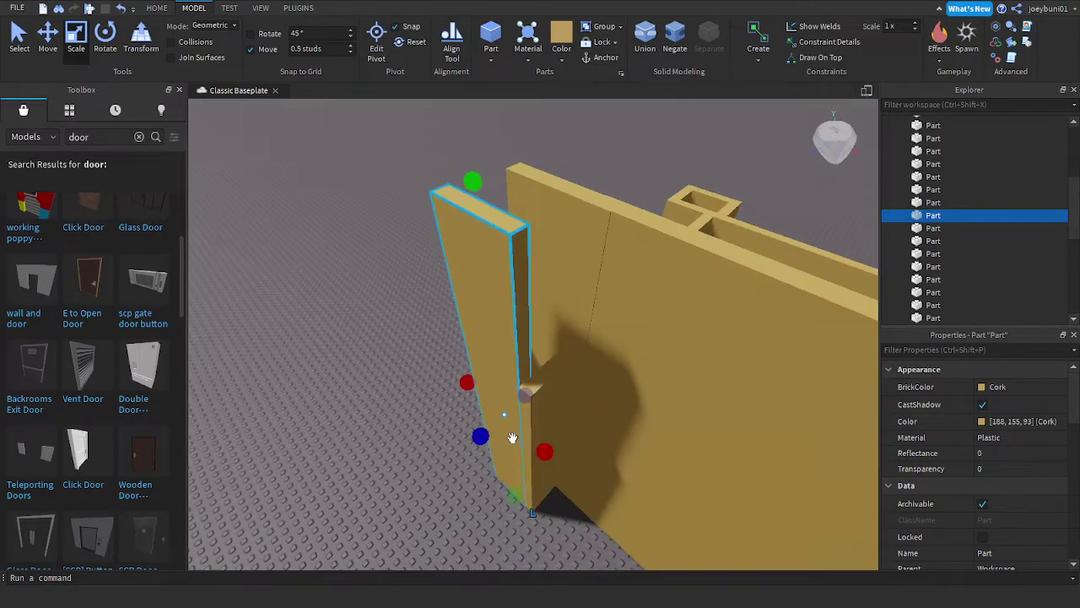
left_click(553, 395)
left_click_drag(549, 359, 564, 185)
key("a")
right_click_drag(575, 255, 579, 257)
key("a")
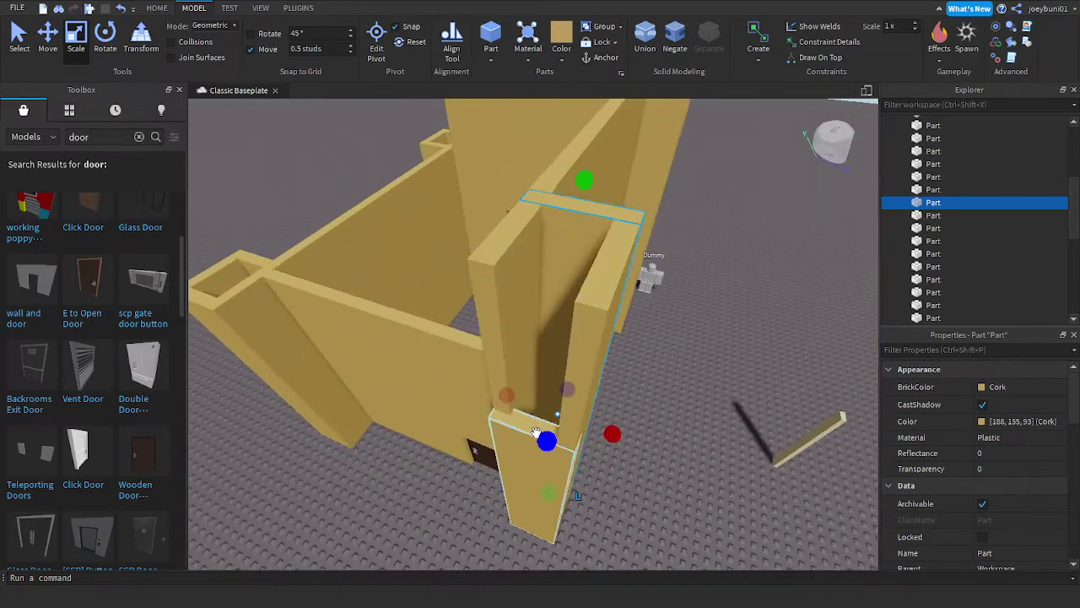
left_click(536, 435)
left_click_drag(534, 415, 538, 241)
key("a")
Step: Stretch the door wall's side panel and the panel above the door up to the raised wall height
right_click_drag(537, 241, 575, 365)
left_click(575, 365)
left_click_drag(533, 320, 532, 230)
key("s")
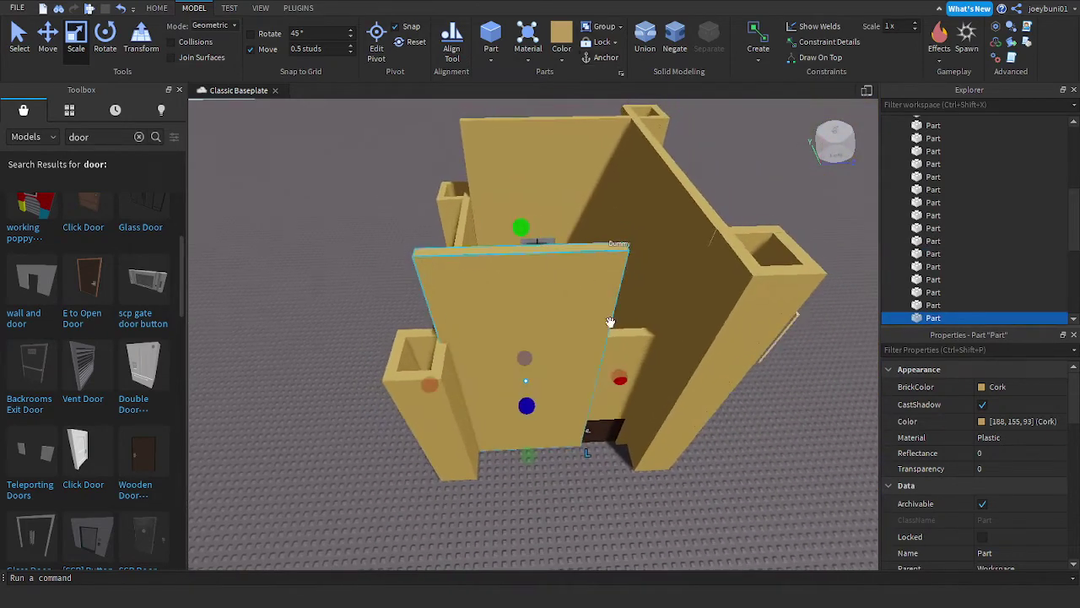
key("d")
left_click_drag(568, 299, 581, 191)
key("w")
right_click_drag(583, 212, 581, 312)
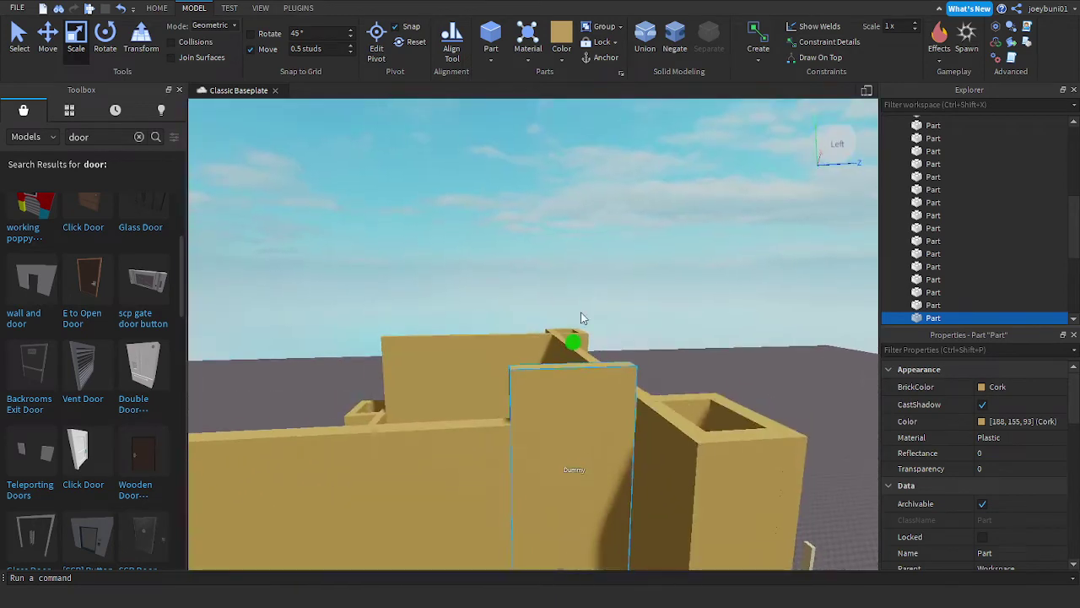
left_click_drag(587, 353, 530, 376)
left_click(451, 502)
key("a")
key("s")
right_click_drag(530, 377, 550, 427)
Step: Stretch all four slabs of the corner tower at the other end of the door wall up to the raised height
key("a")
left_click(552, 419)
left_click_drag(553, 415, 550, 235)
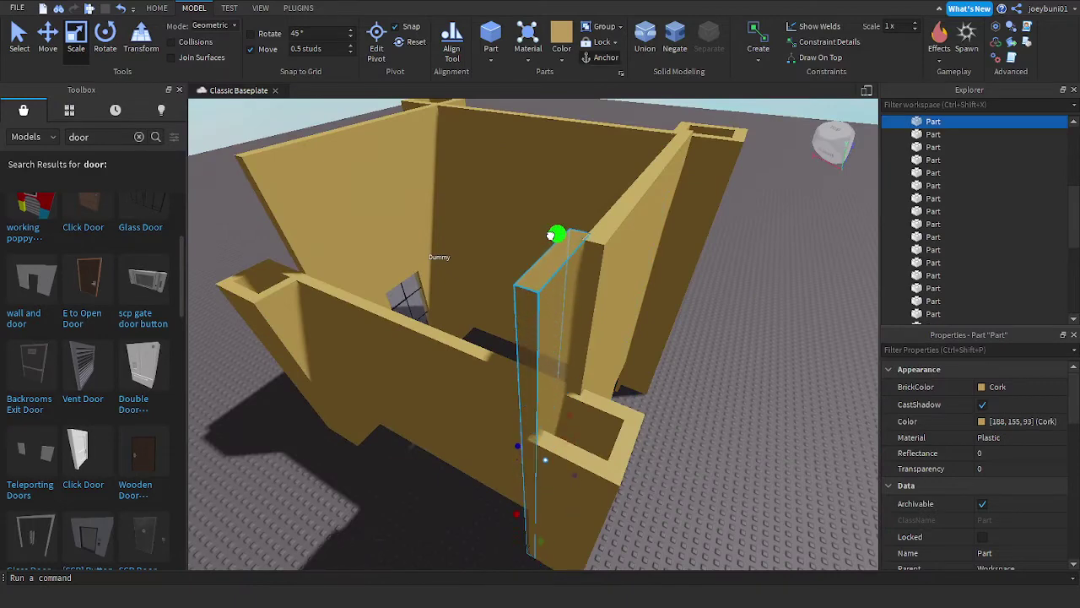
left_click(592, 419)
left_click_drag(604, 393, 617, 231)
right_click_drag(602, 287, 611, 297)
left_click(594, 376)
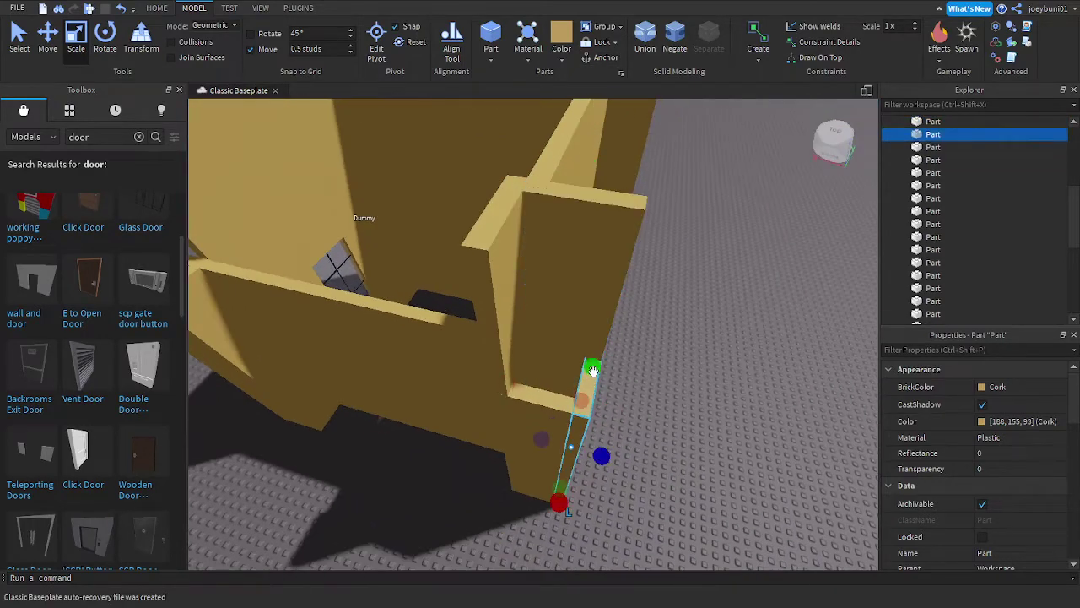
left_click_drag(594, 371, 626, 197)
right_click_drag(607, 338, 603, 356)
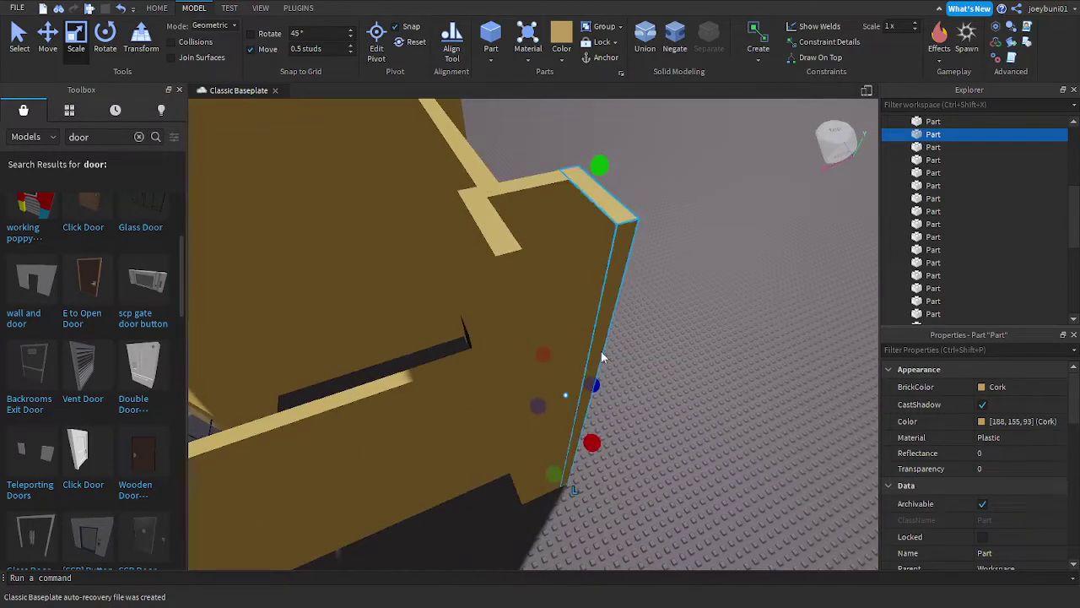
left_click(549, 439)
left_click_drag(552, 366, 564, 203)
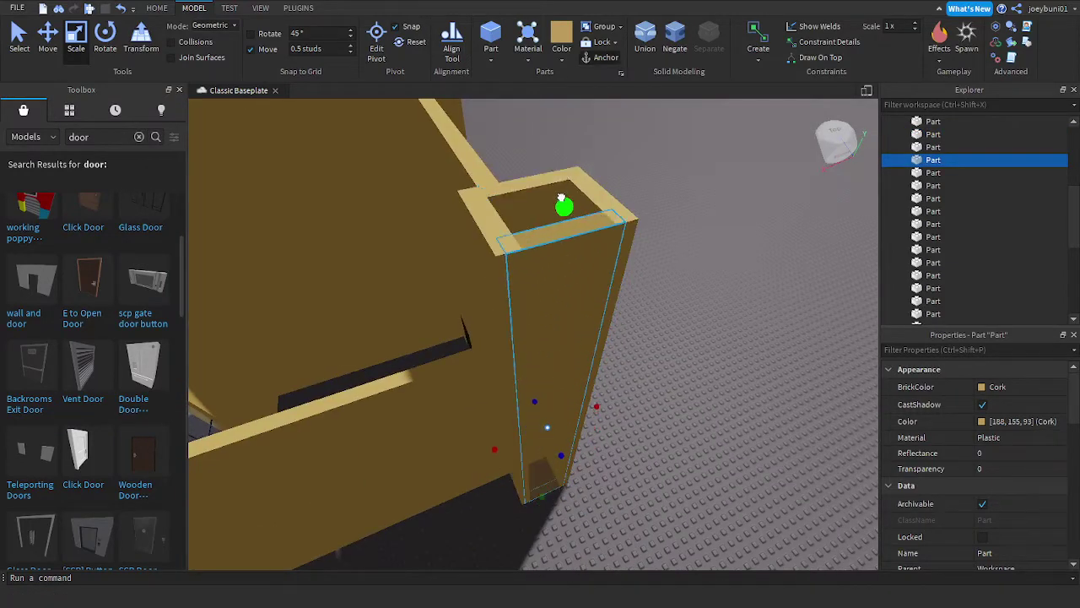
right_click_drag(563, 221, 563, 250)
Step: Stretch the long wall panel between the third tower and the last low tower up to the raised height
left_click(574, 393)
right_click_drag(574, 393, 574, 394)
left_click_drag(595, 379, 595, 379)
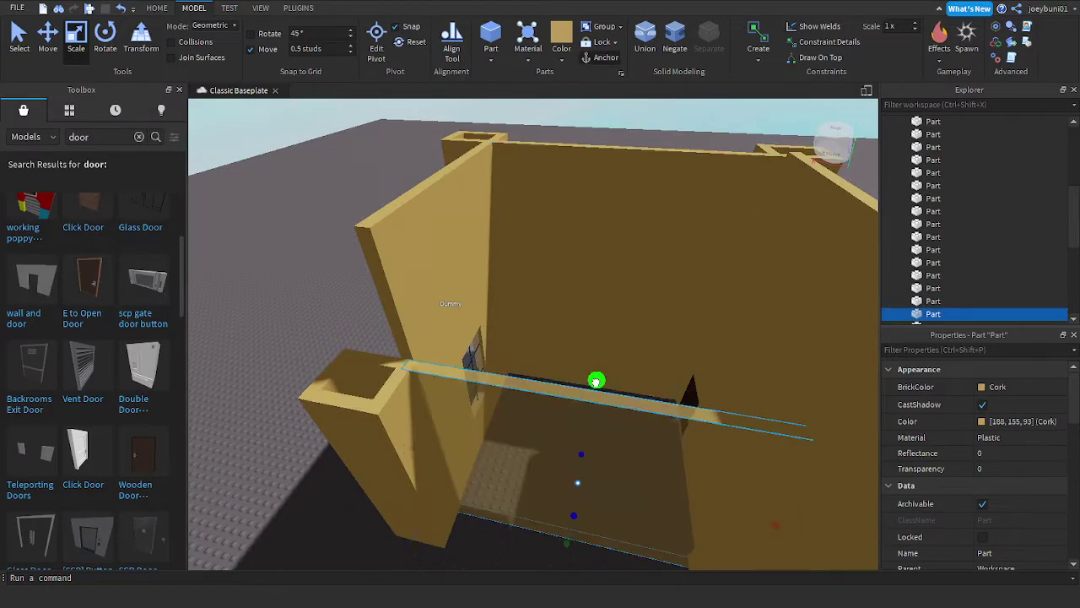
right_click_drag(596, 378, 596, 371)
left_click_drag(596, 379, 599, 319)
right_click_drag(599, 320, 614, 390)
Step: Stretch the first slab of the last low corner tower up toward the raised wall tops
left_click(614, 373)
left_click_drag(620, 353, 628, 280)
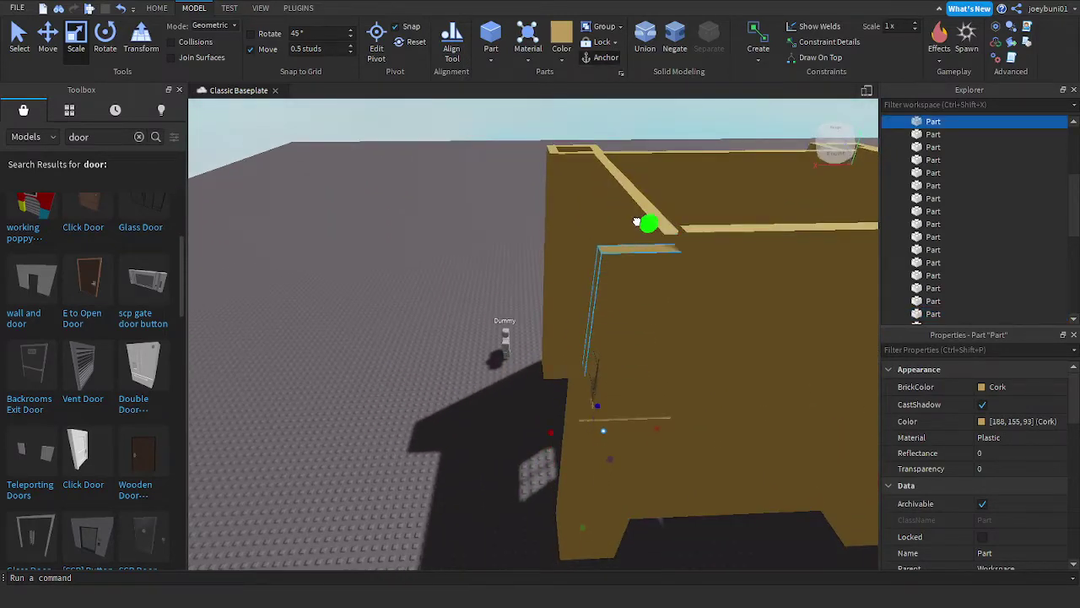
left_click_drag(636, 221, 638, 210)
right_click_drag(605, 261, 581, 362)
Step: Stretch the narrow wall panel beside the panel above the door up to the raised wall height
left_click(576, 478)
right_click_drag(577, 480, 579, 482)
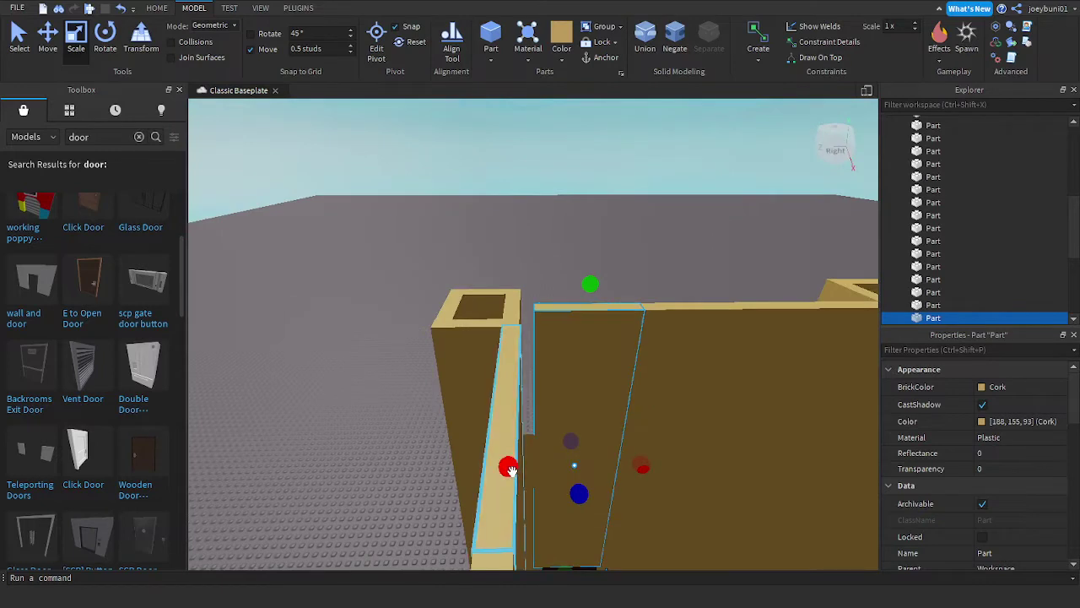
left_click(528, 453)
left_click_drag(533, 428, 540, 332)
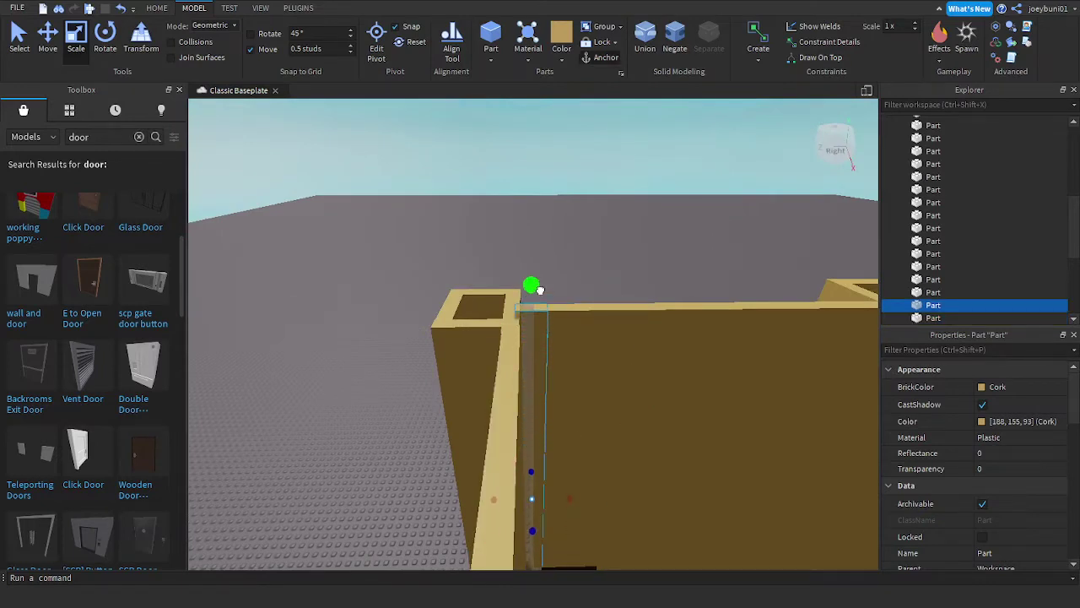
left_click_drag(540, 289, 629, 293)
Step: Lower the slightly protruding tops of the corner tower's slabs beside the door wall to sit level with the walls
left_click(574, 332)
key("d")
left_click(609, 333)
key("d")
right_click_drag(630, 293, 628, 299)
key("w")
left_click(616, 325)
left_click_drag(601, 271, 600, 287)
left_click(563, 268)
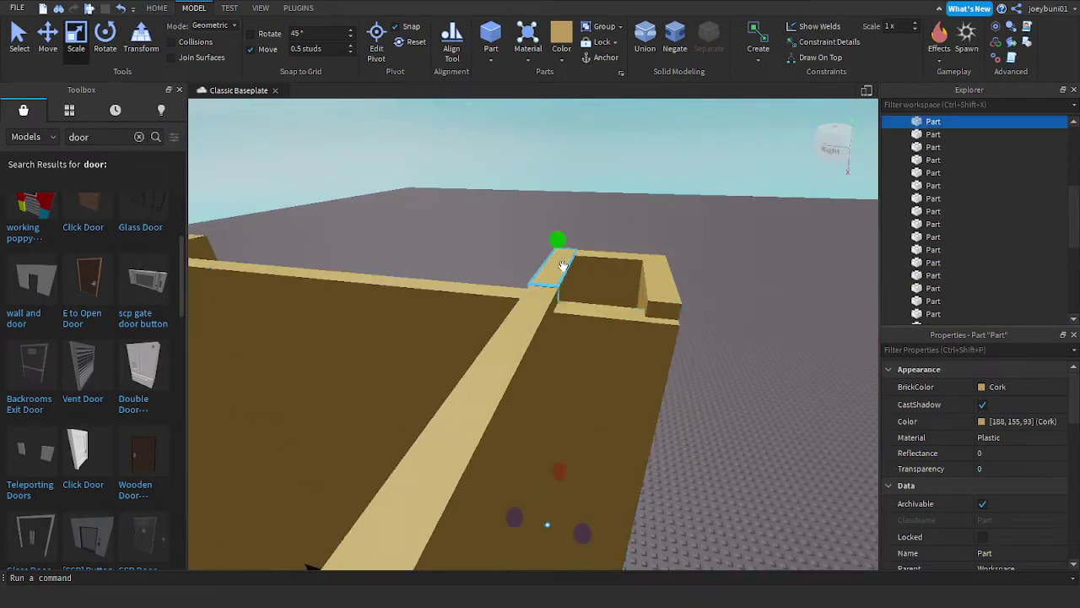
left_click_drag(555, 241, 557, 255)
left_click(587, 257)
left_click_drag(610, 232, 663, 270)
left_click(658, 282)
key("d")
right_click_drag(664, 270, 655, 279)
Step: Trim the top of the long wall panel leading to the last corner tower to match the neighbouring tops
left_click(504, 306)
key("a")
right_click_drag(503, 306, 507, 302)
left_click_drag(618, 265, 621, 277)
key("a")
right_click_drag(543, 268, 556, 363)
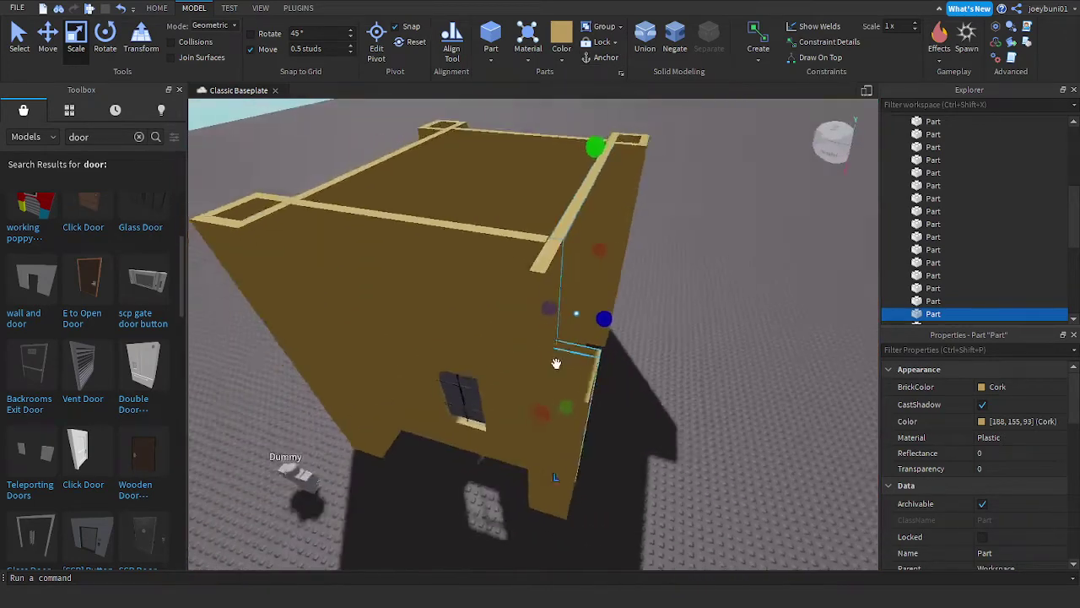
Step: Stretch the remaining three slabs of the last corner tower up to the raised wall height
key("w")
left_click(582, 370)
left_click_drag(582, 333, 603, 191)
key("d")
right_click_drag(599, 268, 560, 374)
left_click(566, 444)
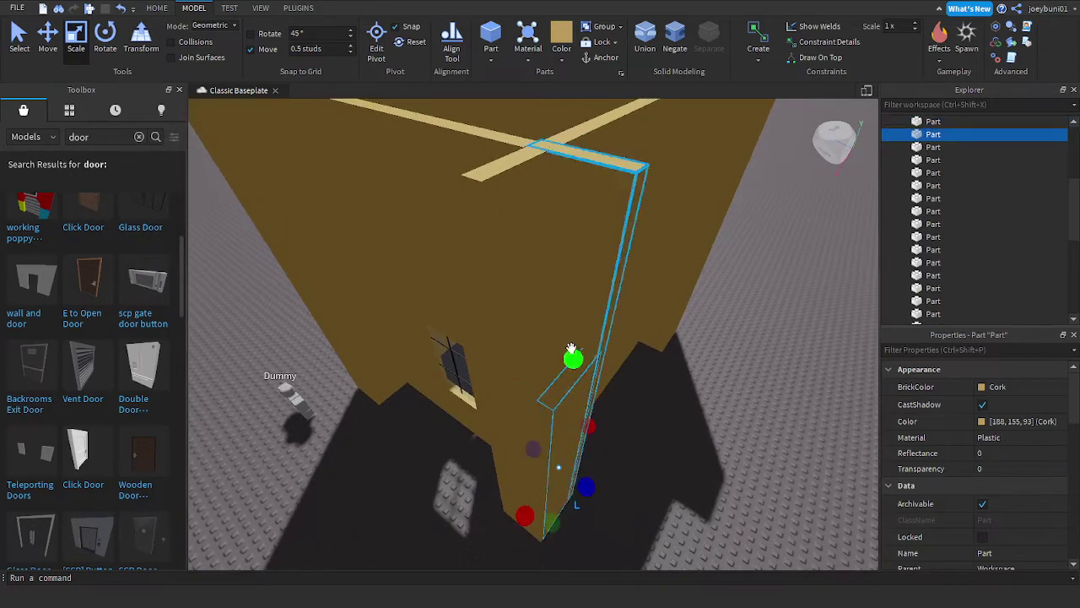
left_click_drag(571, 349, 572, 117)
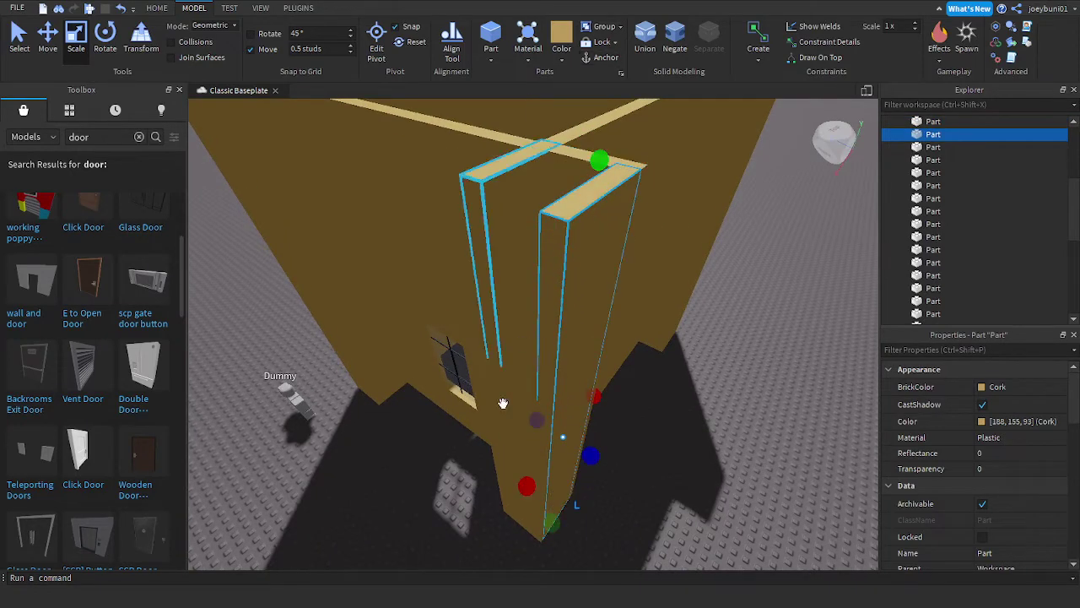
left_click(522, 445)
left_click_drag(512, 373, 515, 143)
Step: Clear the selection and examine the raised building from the window side for even wall and tower heights
right_click_drag(582, 341, 582, 344)
key("s")
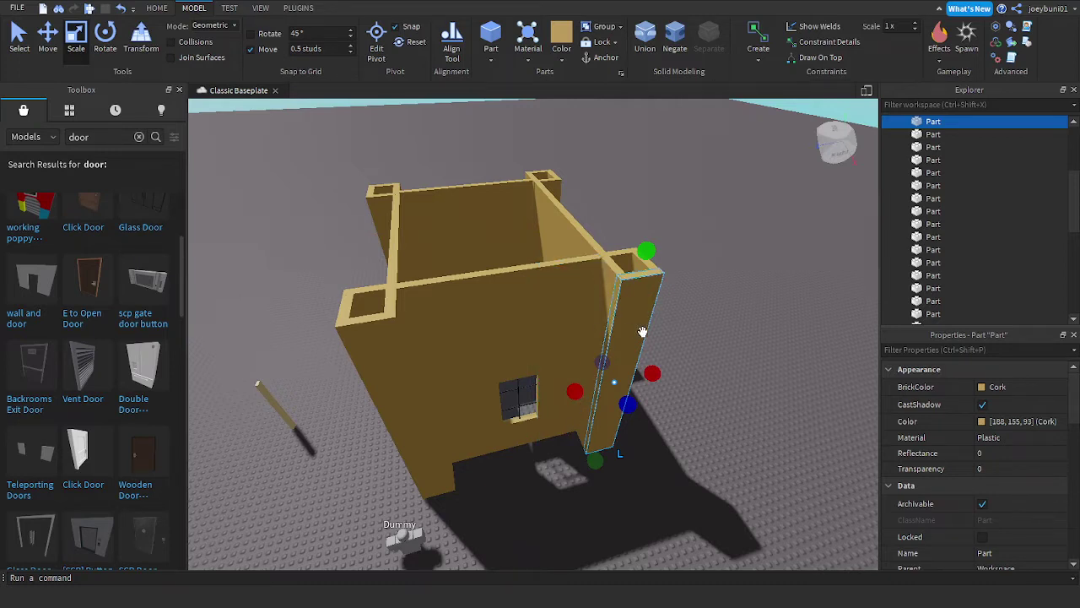
right_click_drag(642, 332, 652, 351)
key("s")
left_click(703, 423)
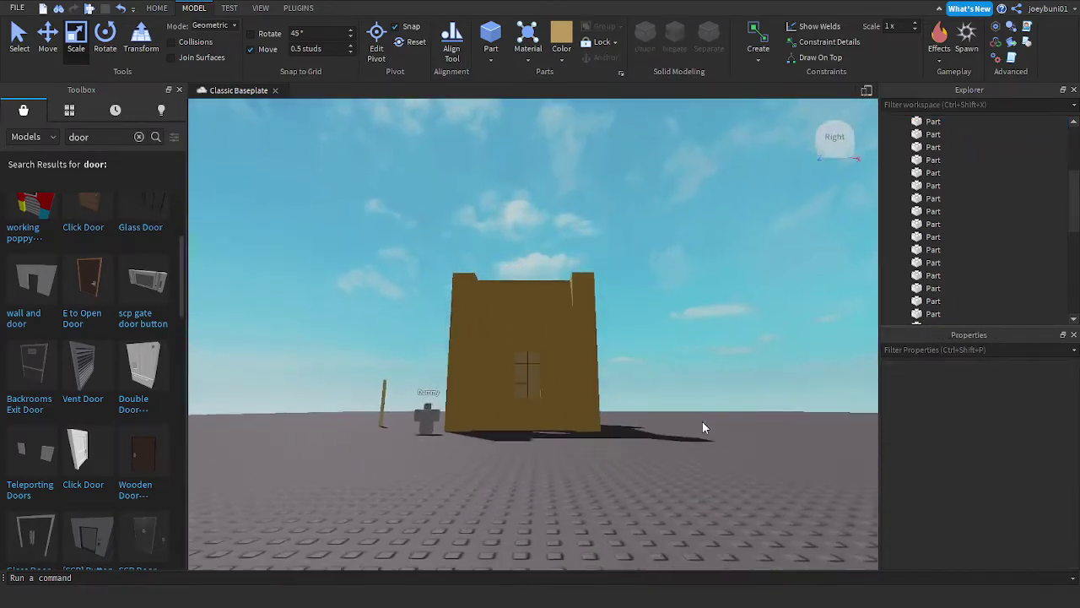
key("w")
right_click_drag(702, 421, 702, 421)
key("s")
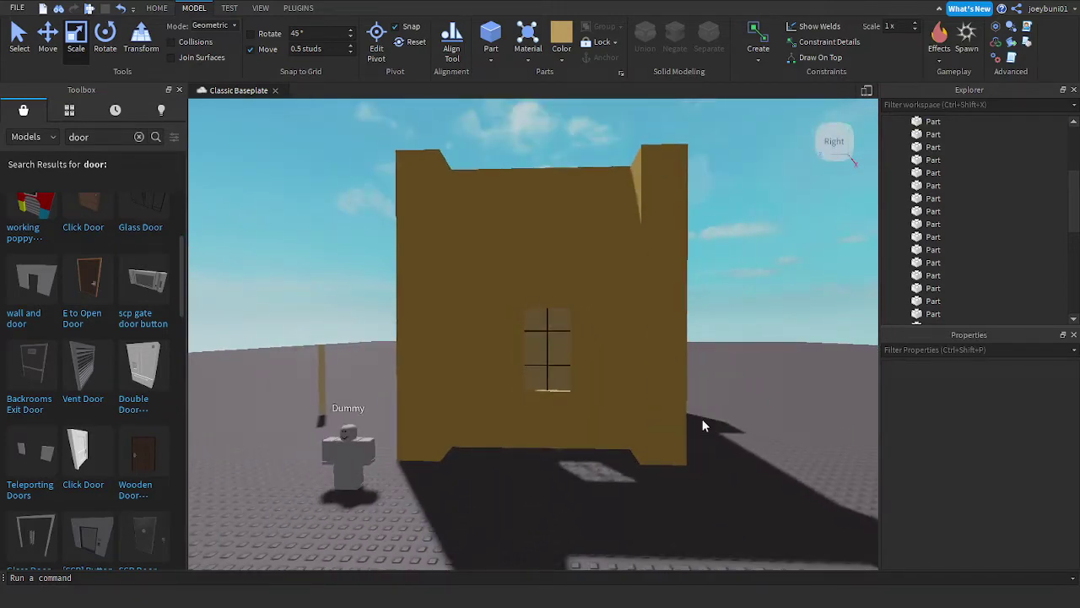
Step: Insert a cylinder part on the ground before the window wall, shorten its length and colour it Burlap
right_click_drag(666, 342, 666, 342)
key("w")
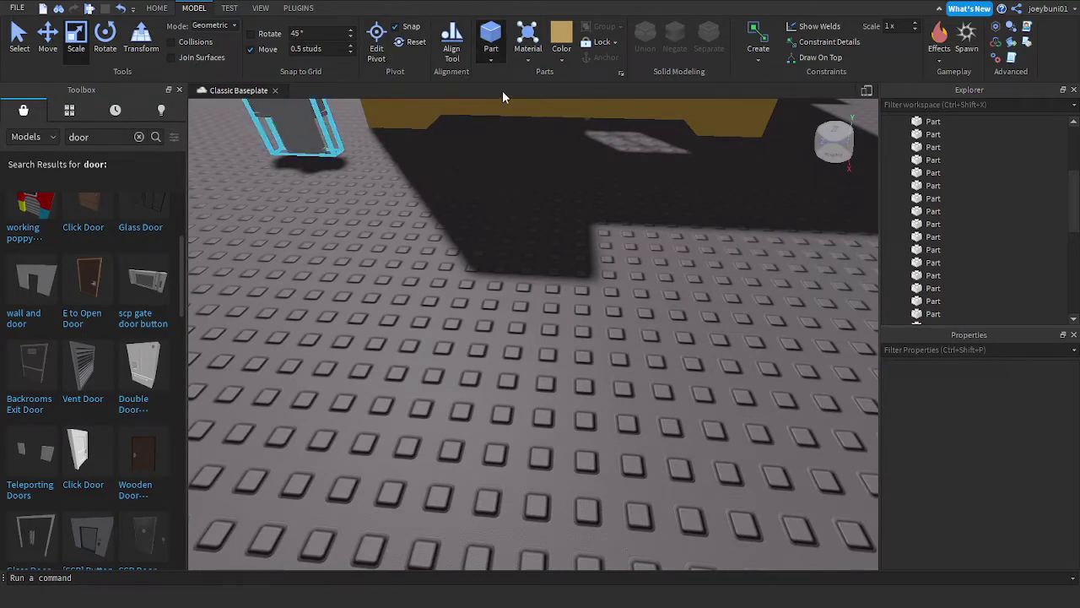
left_click(508, 126)
left_click_drag(550, 264, 540, 303)
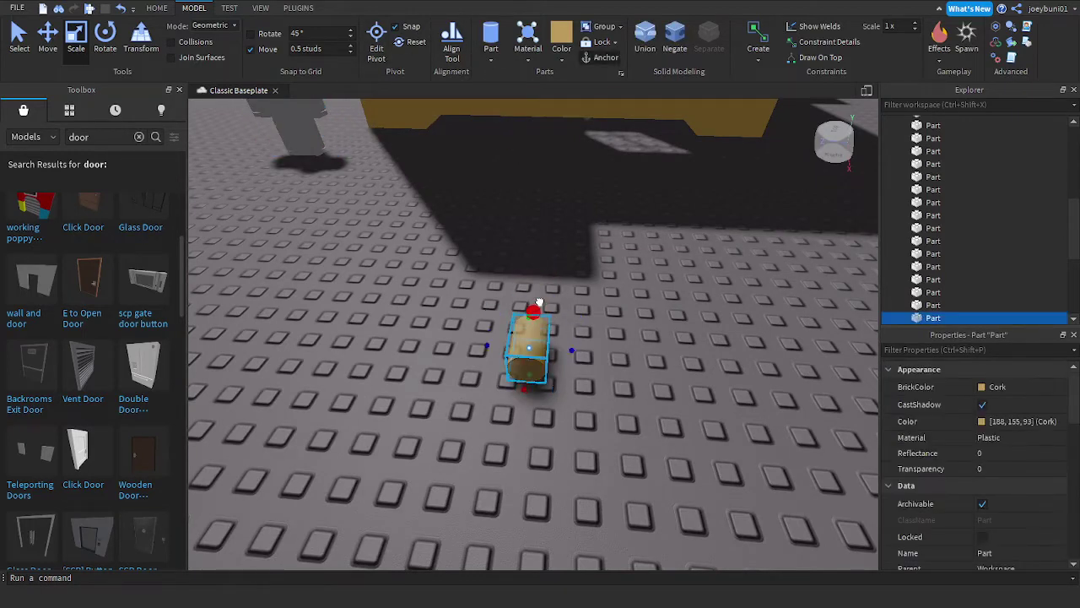
key("w")
right_click_drag(589, 341, 590, 341)
key("s")
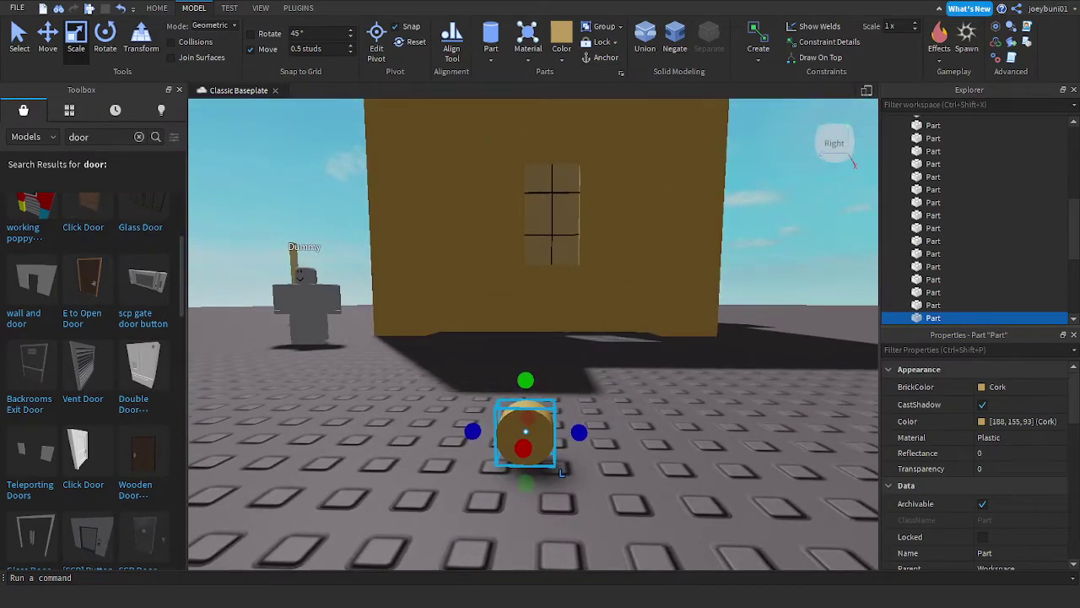
left_click(986, 387)
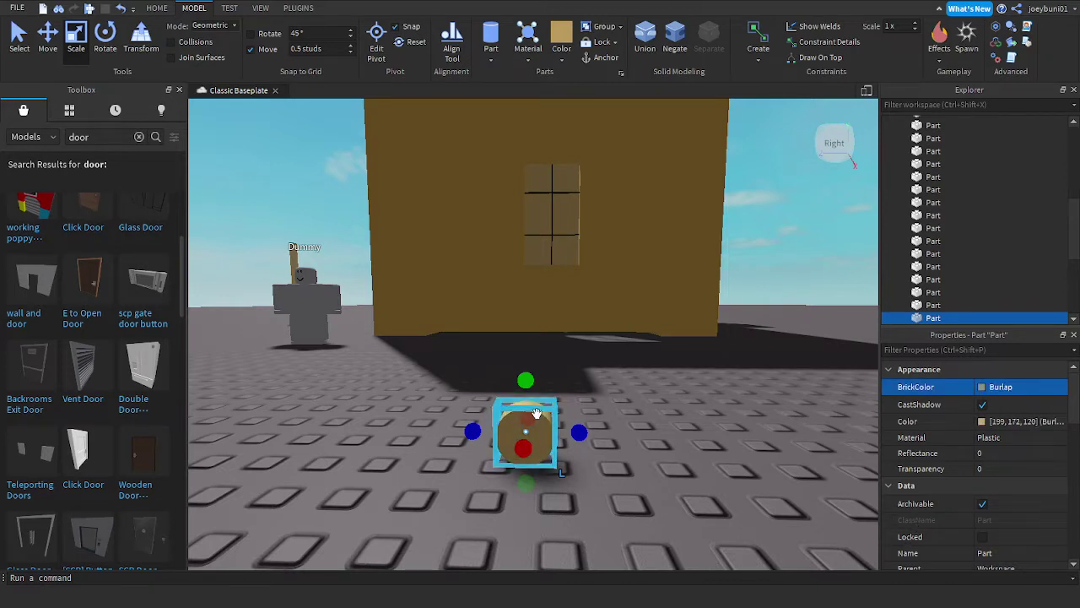
Step: Duplicate the Burlap cylinder repeatedly and line the copies up in an evenly spaced row of five before the window wall
key("ctrl+d")
left_click_drag(506, 437, 635, 467)
key("ctrl+d")
key("d")
key("a")
key("ctrl+d")
key("ctrl+d")
key("d")
key("ctrl+d")
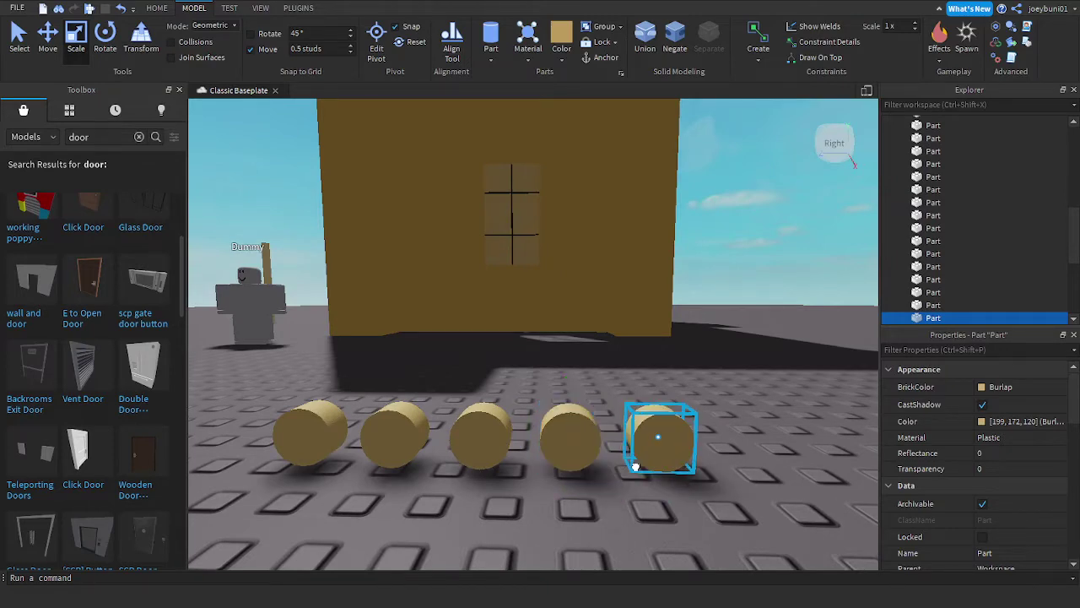
Step: Duplicate the cylinder at the row's end nearest the Dummy and place the copy beside it to extend the row
key("a")
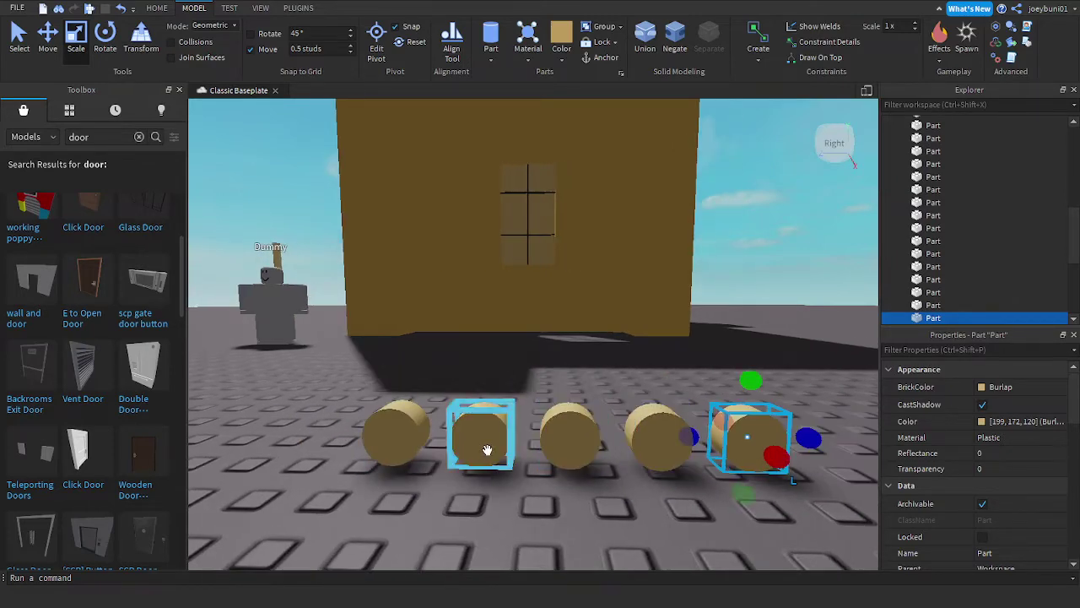
key("a")
left_click(544, 451)
key("ctrl+d")
left_click_drag(544, 451, 475, 455)
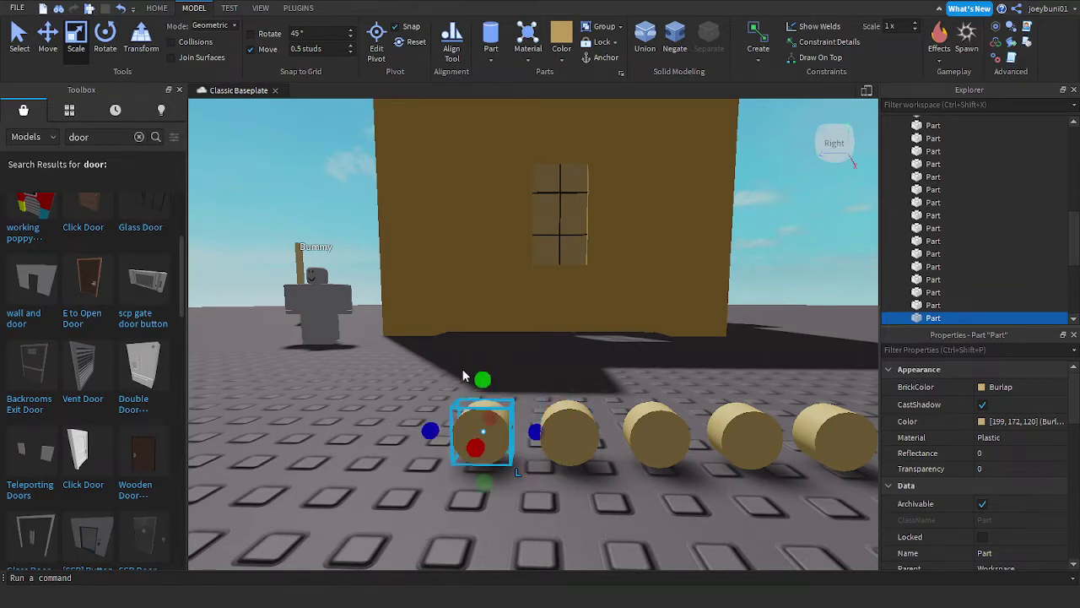
Step: Duplicate the end cylinder again and move the copy straight up above the row
left_click(55, 43)
key("ctrl+d")
left_click_drag(476, 364, 484, 258)
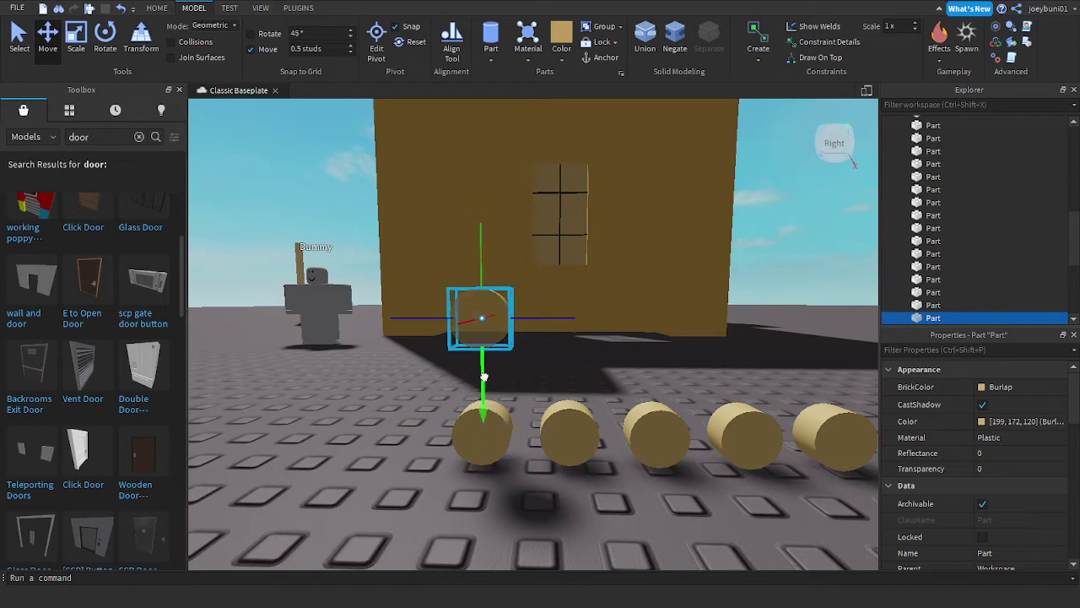
Step: Lower the raised end copy to start a second row, then duplicate the next three cylinders and raise the copies level with it
left_click_drag(482, 393, 483, 420)
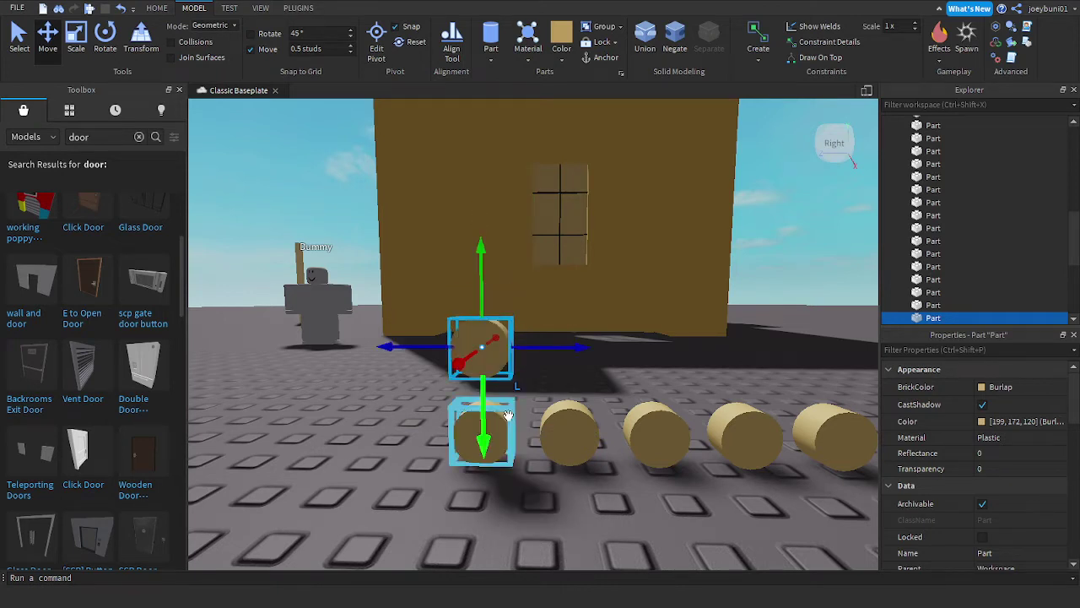
left_click(567, 432)
left_click_drag(568, 372, 569, 289)
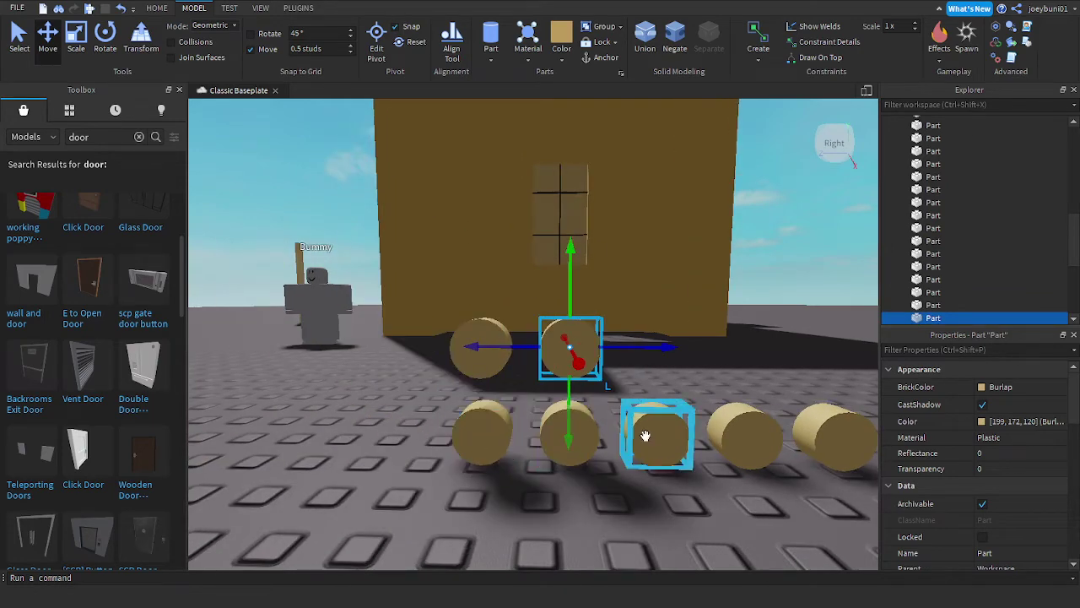
left_click(650, 439)
left_click_drag(657, 362, 657, 281)
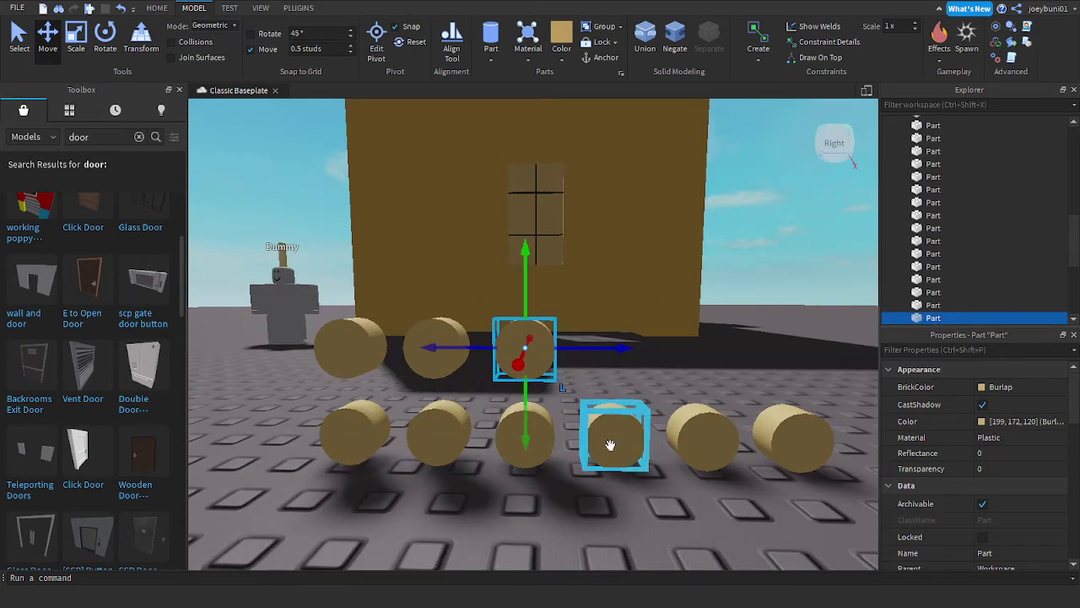
left_click(612, 440)
key("ctrl+d")
left_click_drag(616, 368, 615, 289)
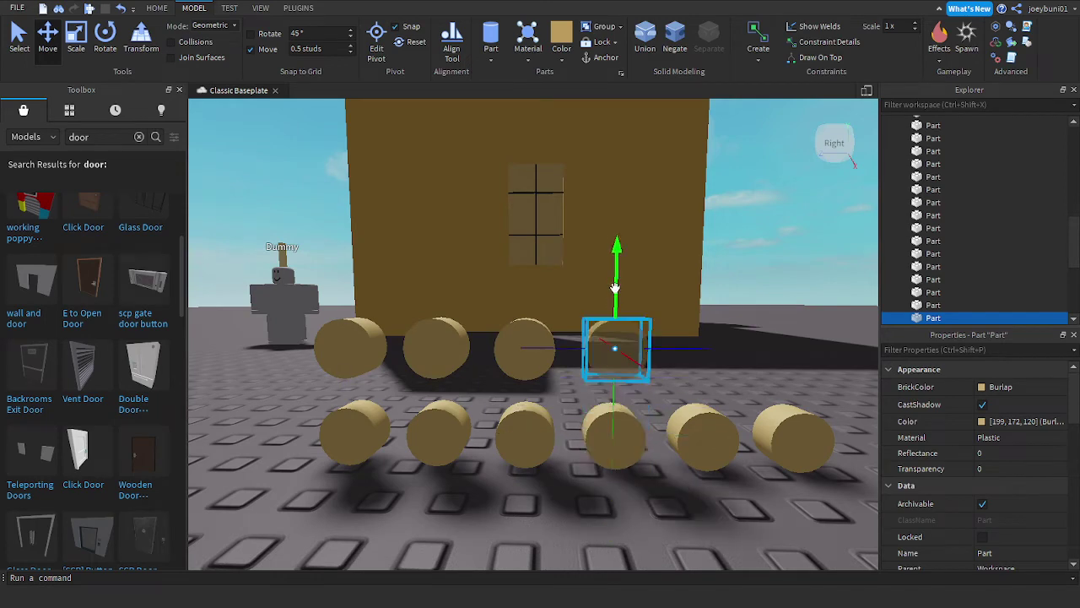
Step: Duplicate the last two bottom-row cylinders and move the copies straight up to complete a second row of six
key("Delete")
left_click(694, 432)
key("d")
key("a")
key("w")
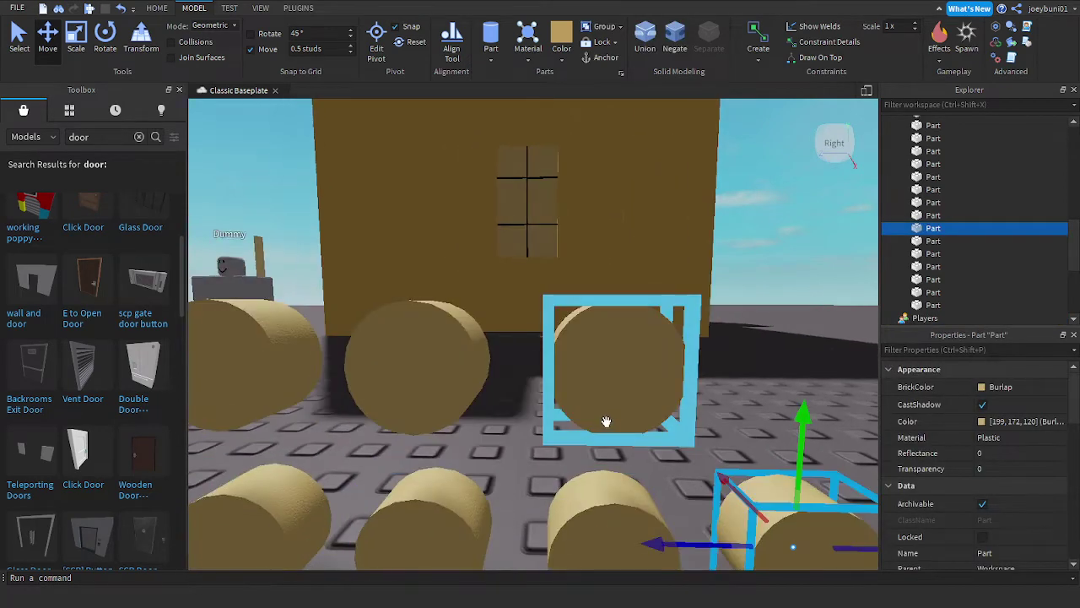
key("s")
key("d")
key("ctrl+d")
left_click_drag(530, 374, 528, 301)
left_click(590, 418)
key("ctrl+d")
left_click_drag(594, 364, 590, 288)
key("a")
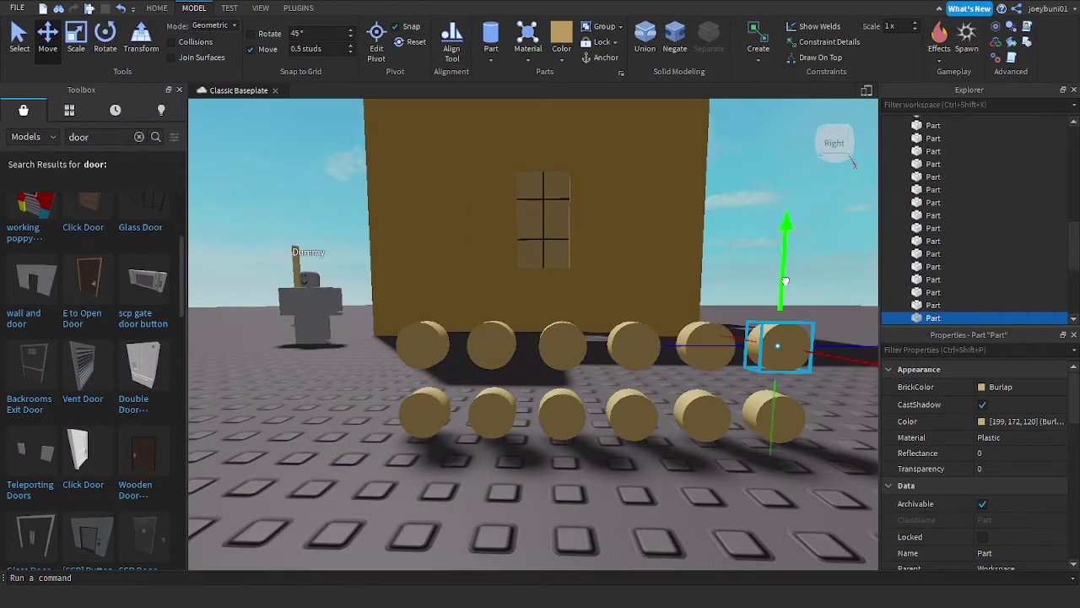
Step: Duplicate the four second-row cylinders farthest from the Dummy and raise the copies to start an evenly spaced third row
left_click_drag(785, 281, 782, 214)
left_click(708, 338)
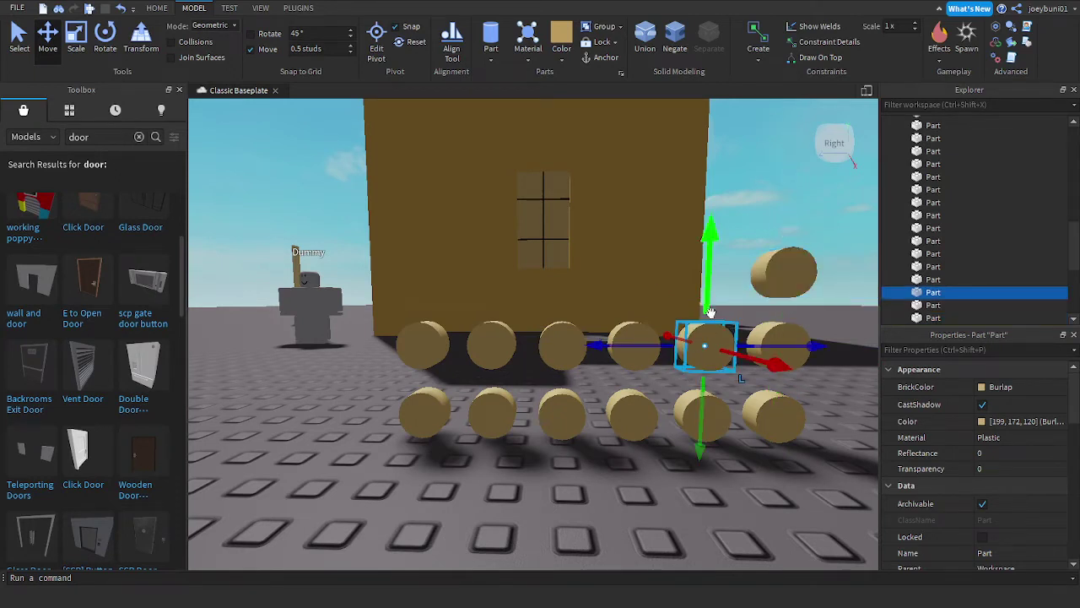
key("ctrl+d")
left_click_drag(709, 297, 709, 223)
left_click(638, 331)
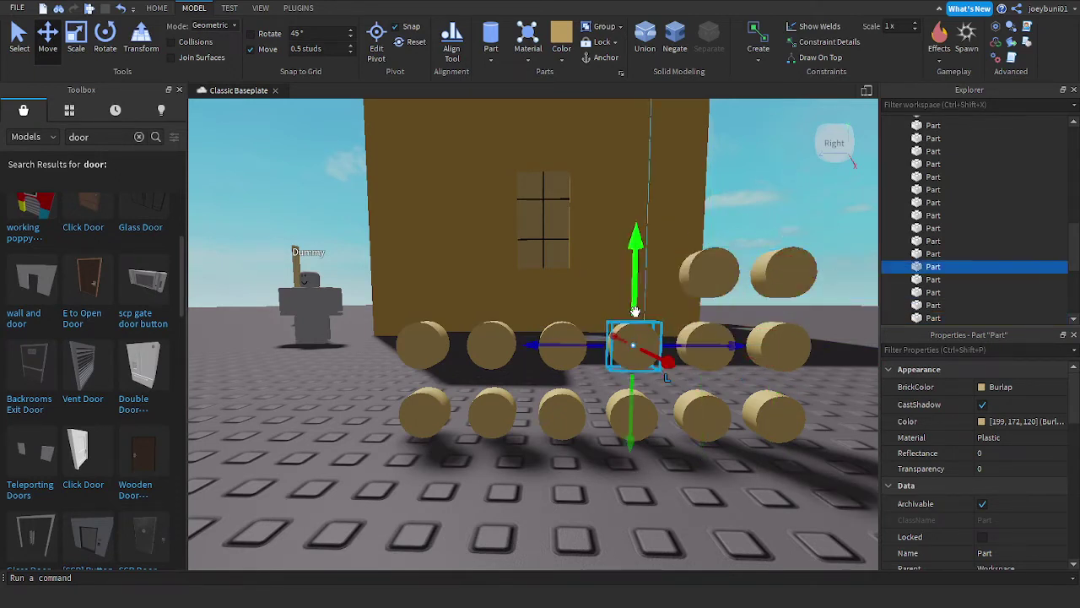
key("ctrl+d")
left_click_drag(634, 306, 632, 229)
left_click(564, 340)
key("ctrl+d")
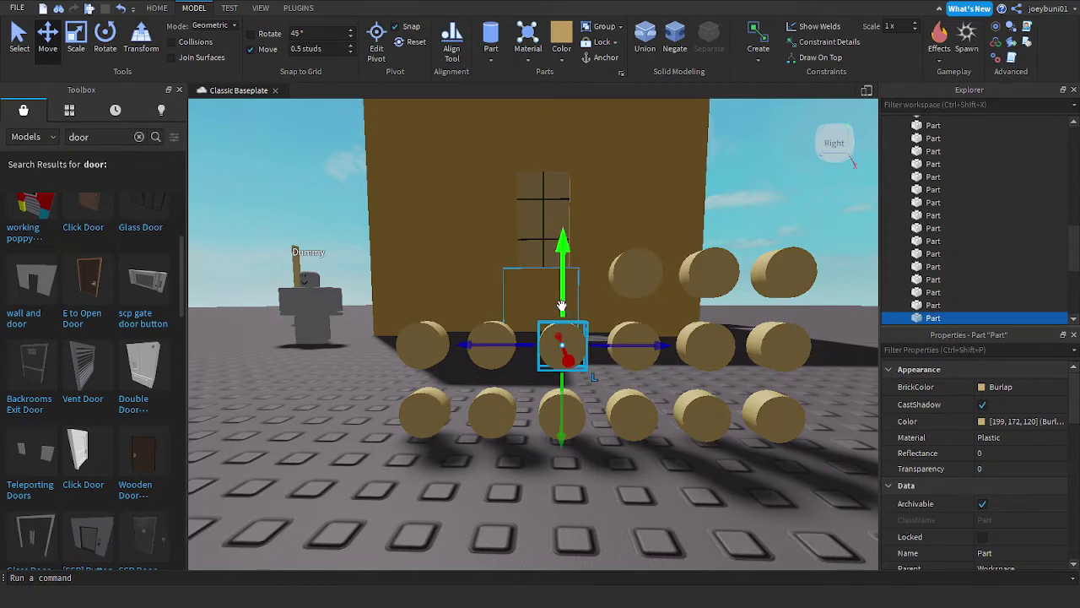
left_click_drag(561, 306, 562, 234)
Step: Duplicate the two second-row cylinders nearest the Dummy to finish the third row, and place the end column's fourth-row copy above
key("a")
key("a")
key("d")
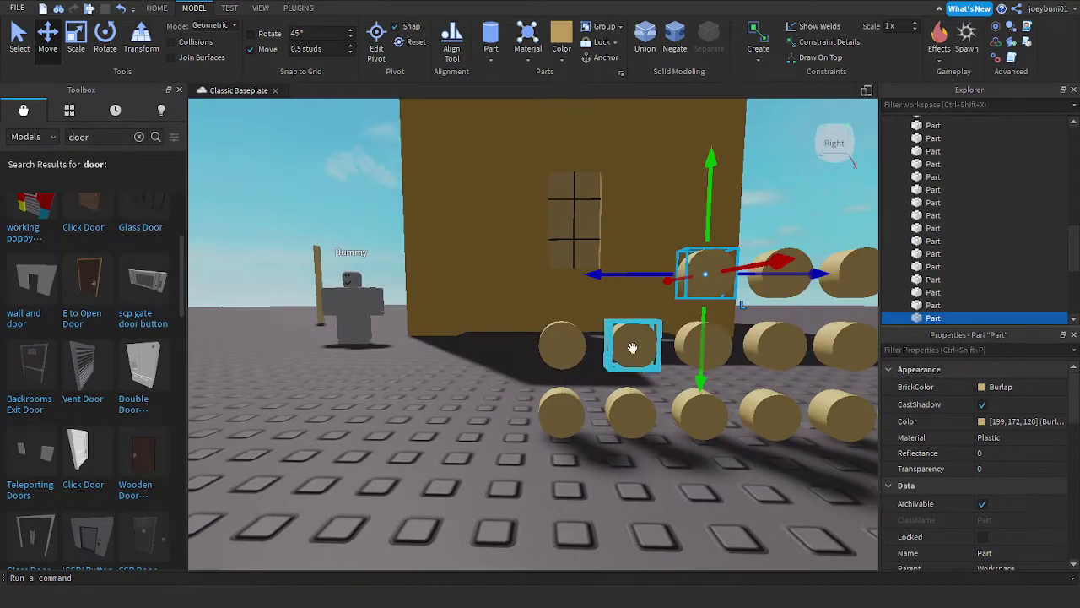
left_click(633, 347)
key("ctrl+d")
left_click_drag(633, 302, 631, 226)
left_click(565, 332)
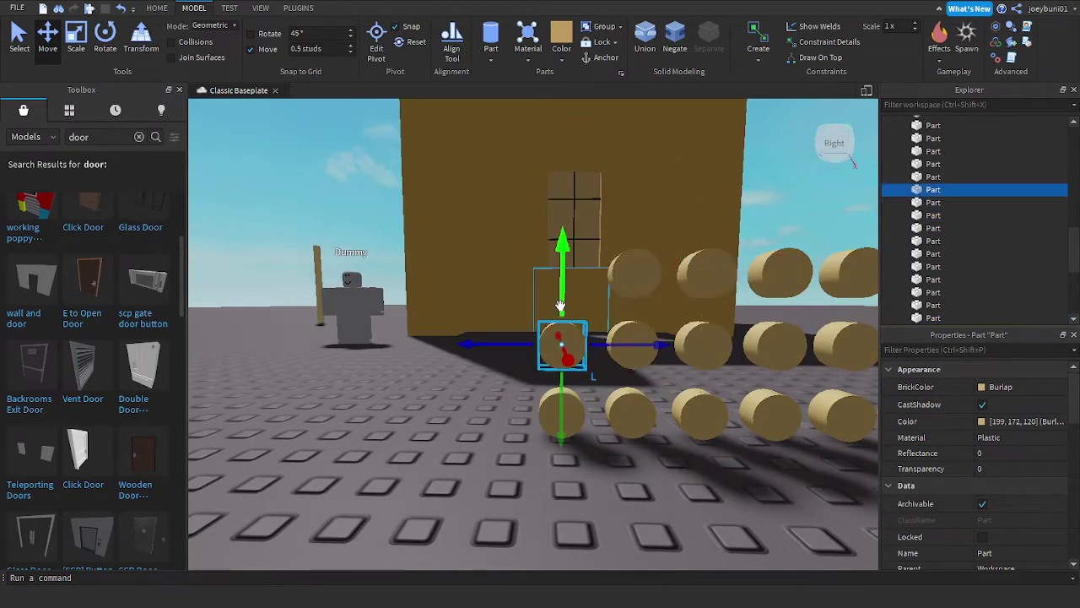
key("ctrl+d")
left_click_drag(560, 303, 566, 146)
key("ctrl+d")
Step: Duplicate the remaining five third-row cylinders and raise the copies to complete a fourth row of six
left_click(635, 260)
key("ctrl+d")
left_click_drag(632, 231, 627, 164)
key("d")
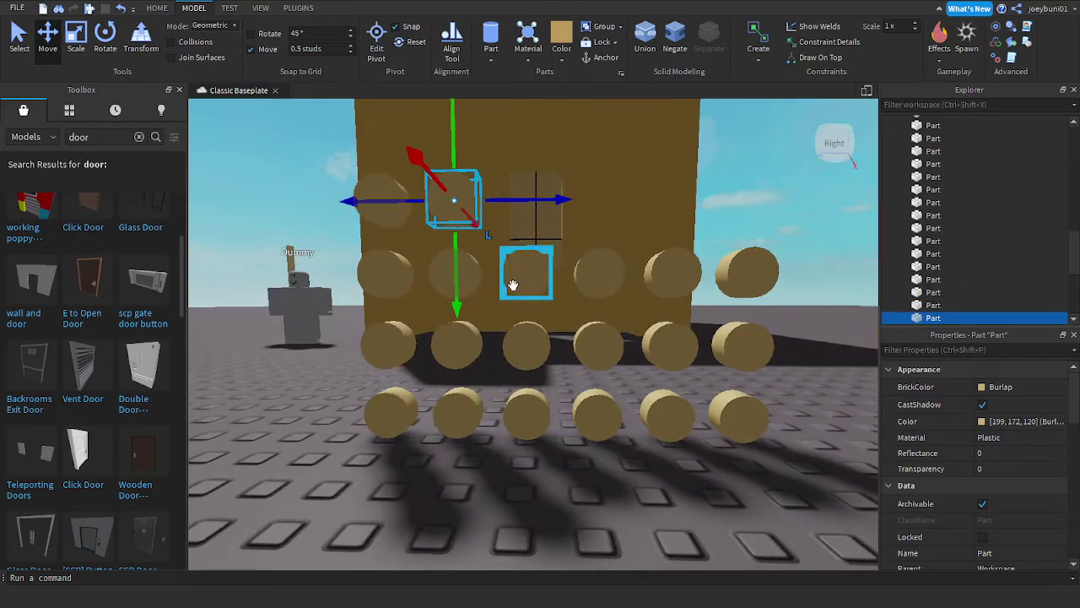
left_click(513, 284)
left_click_drag(526, 217, 527, 157)
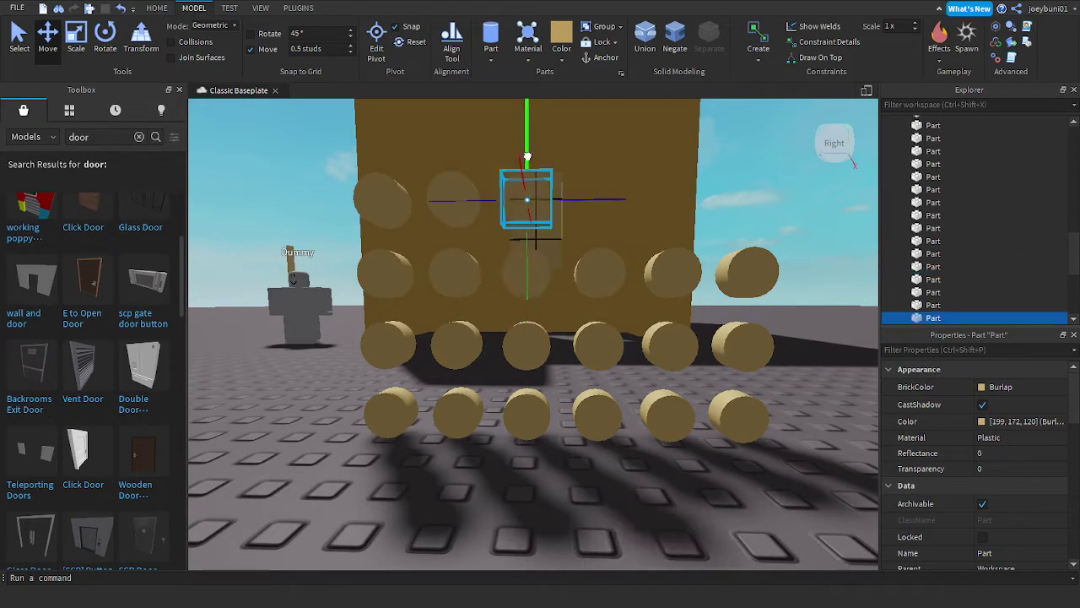
left_click(594, 268)
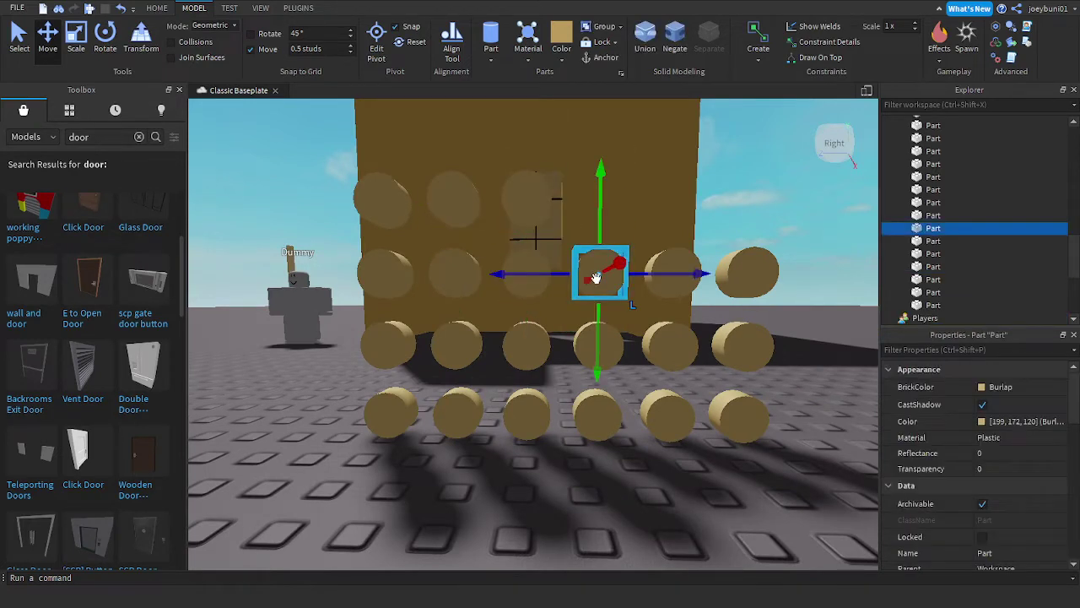
left_click_drag(616, 274, 664, 155)
left_click(671, 271)
key("d")
left_click(497, 280)
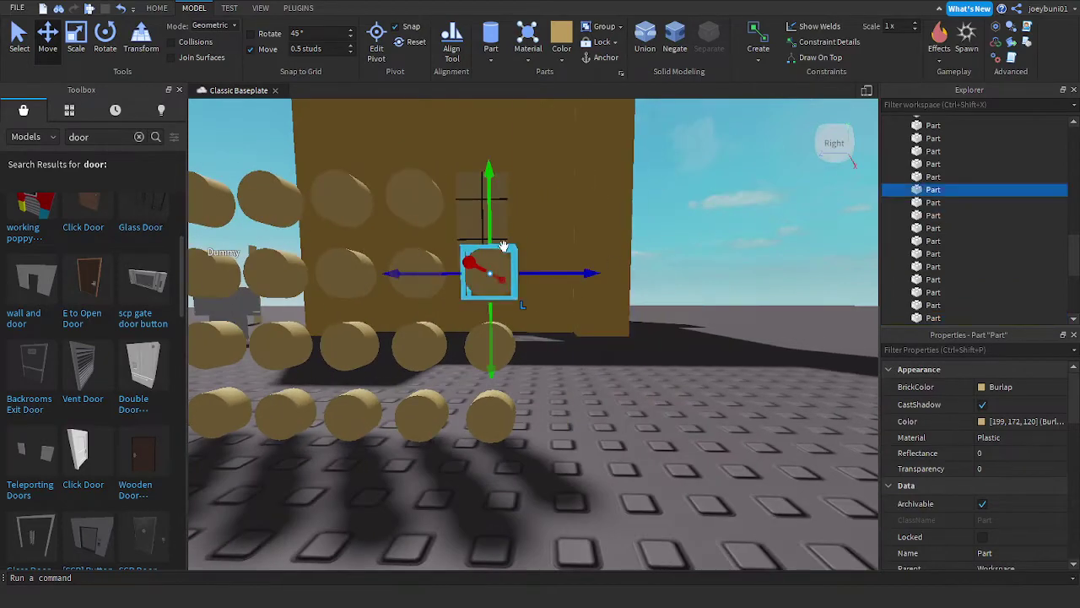
left_click_drag(494, 231, 492, 156)
Step: Select the whole cylinder grid and rotate it a quarter turn so it stands four wide and six high before the window wall
key("a")
right_click_drag(535, 265, 535, 270)
key("s")
key("s")
key("w")
key("s")
scroll(535, 270, "down", 2)
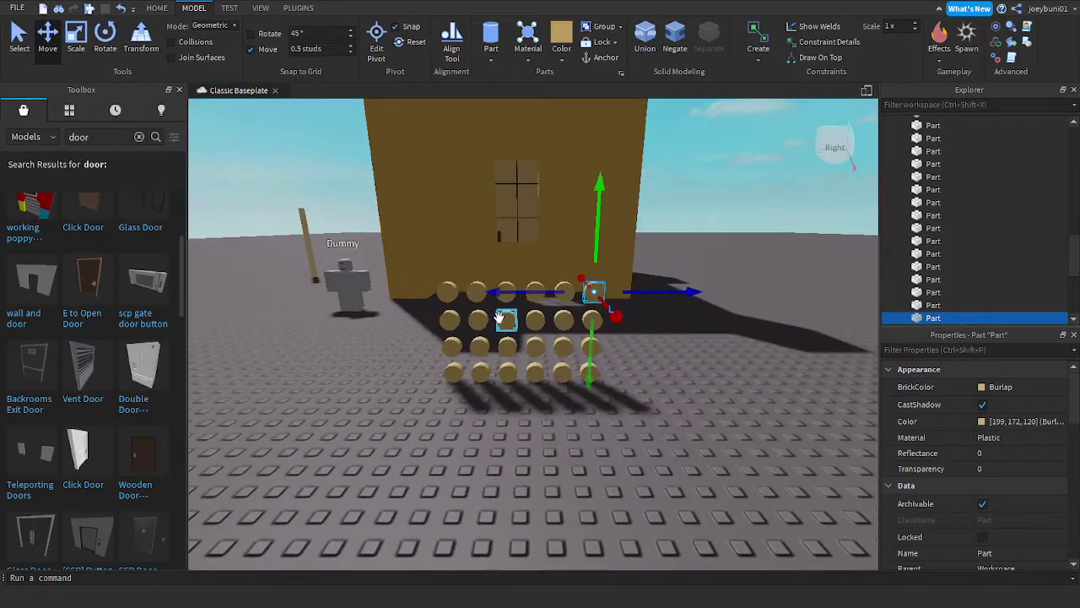
right_click_drag(629, 373, 626, 371)
key("s")
left_click(626, 371)
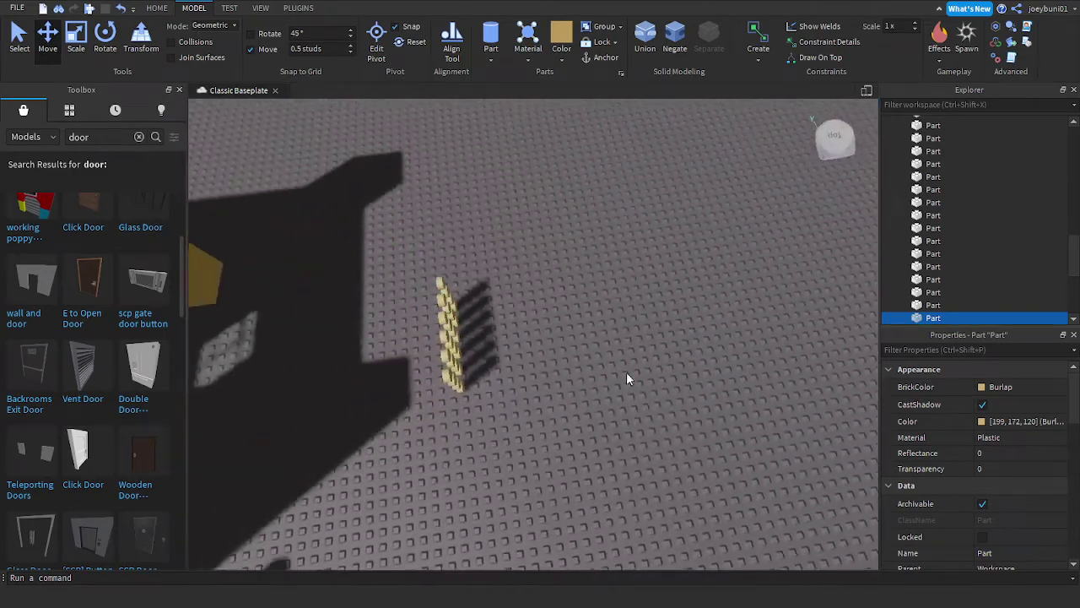
left_click_drag(428, 236, 550, 432)
key("d")
mouse_move(541, 395)
right_mouse_down()
mouse_move(530, 395)
mouse_move(550, 408)
mouse_move(535, 388)
right_mouse_up()
left_click_drag(502, 319, 435, 371)
key("r")
key("t")
key("r")
key("r")
key("r")
key("q")
right_click_drag(662, 466, 662, 550)
key("e")
scroll(662, 466, "up", 3)
scroll(662, 466, "down", 1)
left_click(662, 465)
Step: Duplicate the four top cylinders of the upright grid and raise the copies to form a seventh row
scroll(535, 330, "up", 1)
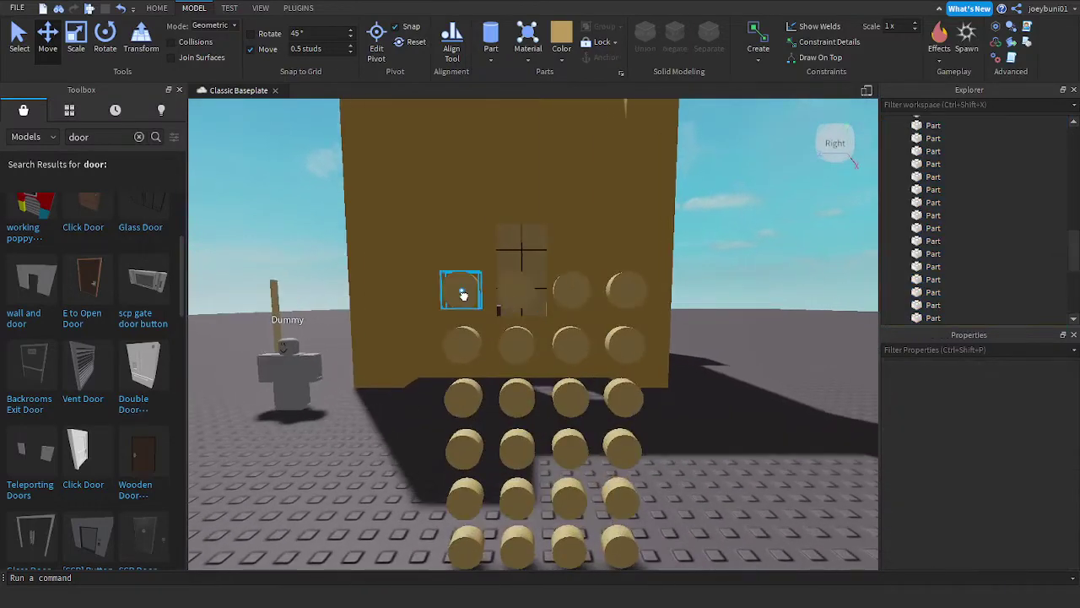
left_click(463, 292)
left_click_drag(458, 240, 458, 187)
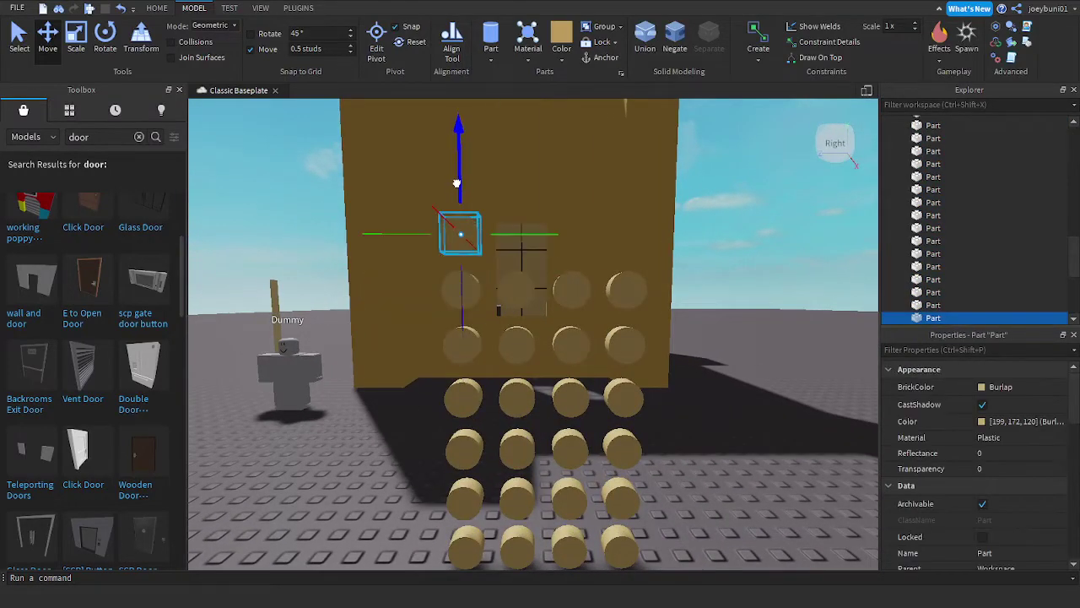
left_click(515, 290)
left_click_drag(511, 246, 515, 183)
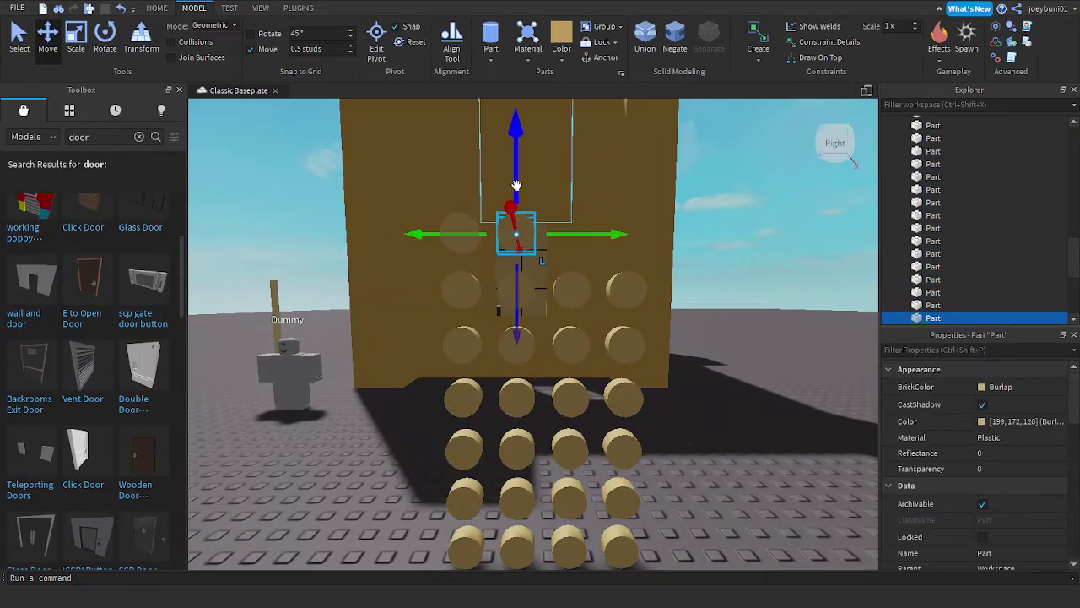
left_click(574, 288)
key("ctrl+d")
left_click_drag(573, 226, 574, 171)
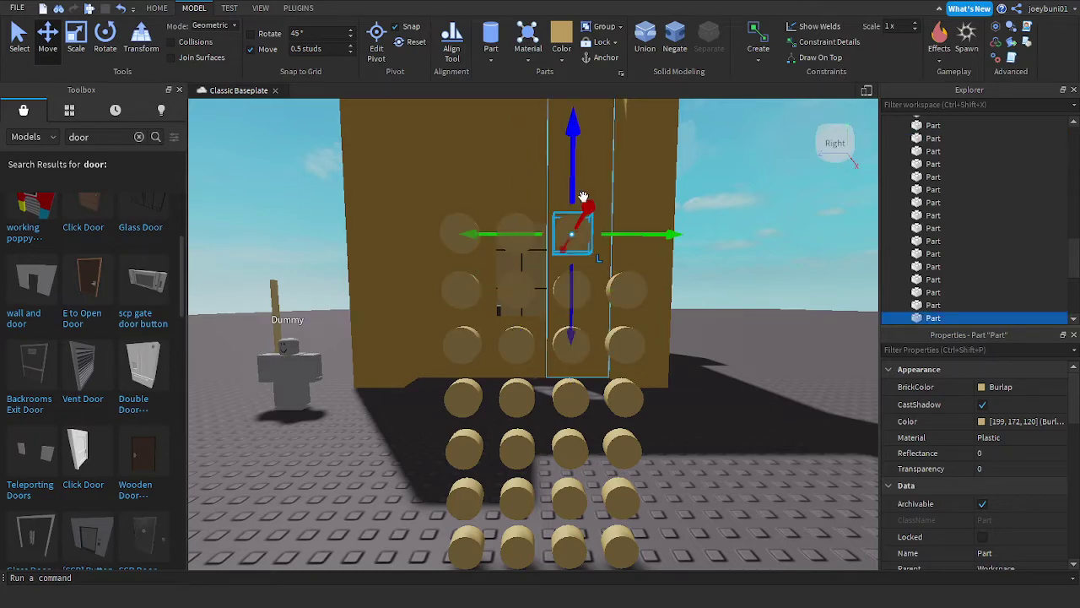
left_click(619, 290)
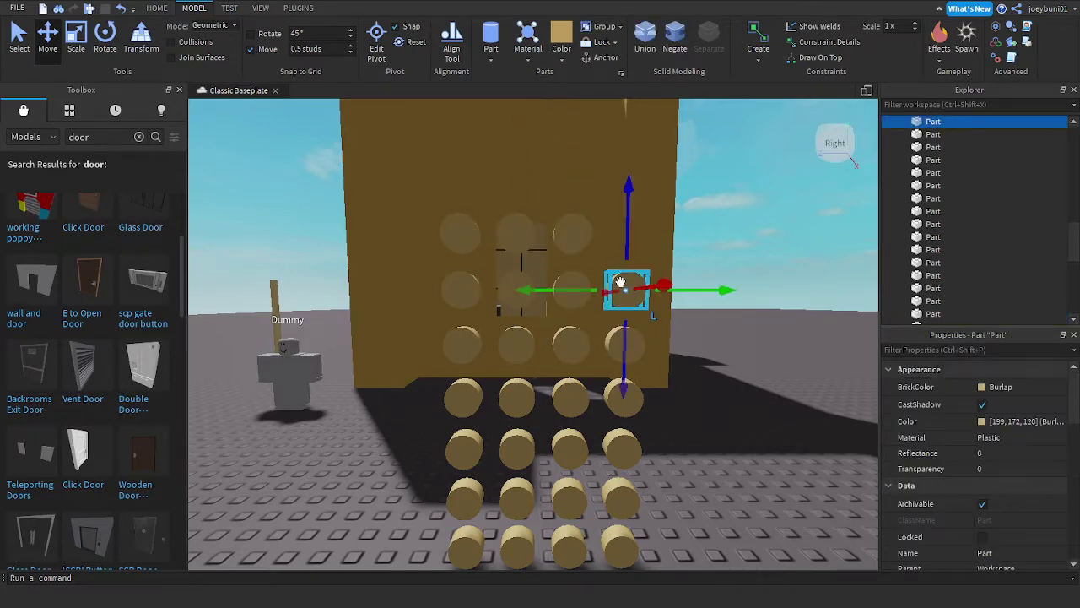
left_click_drag(624, 236, 624, 183)
Step: Select all 28 cylinders and move the grid onto the cork wall directly above the window
scroll(606, 317, "down", 3)
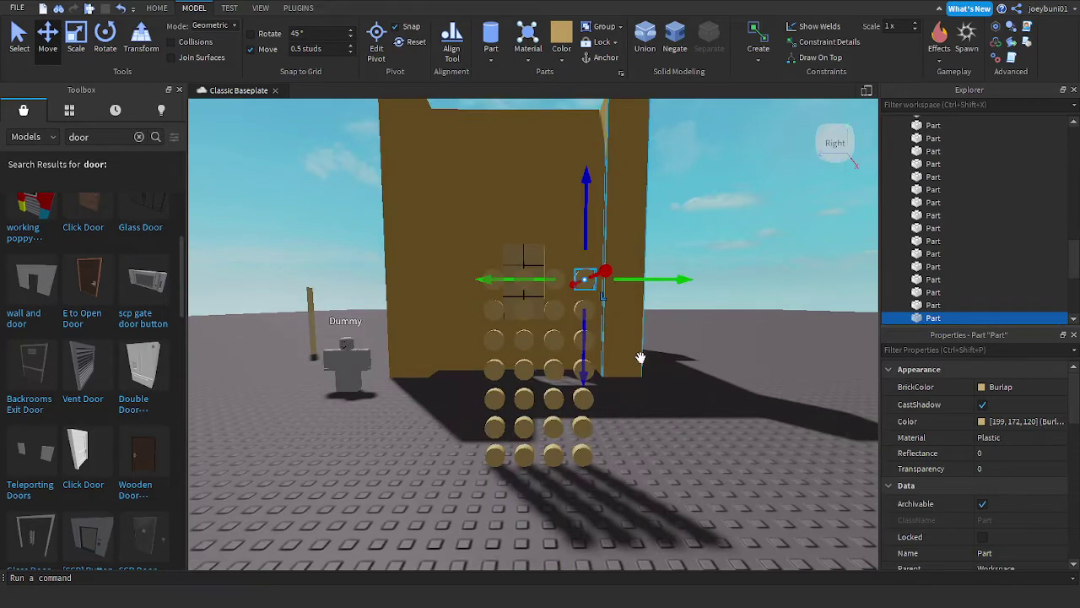
left_click(697, 431)
right_click_drag(697, 430, 697, 430)
scroll(696, 430, "down", 2)
left_click_drag(446, 202, 623, 397)
right_click_drag(623, 396, 554, 476)
left_click_drag(531, 487, 520, 448)
right_click_drag(521, 448, 521, 448)
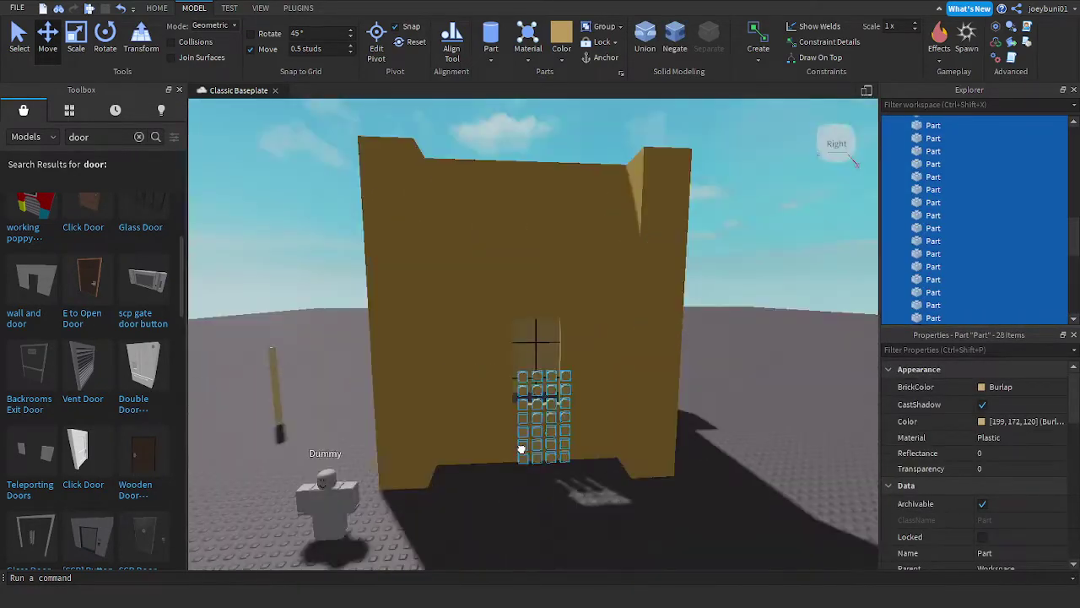
left_click_drag(520, 448, 520, 448)
right_click_drag(521, 448, 521, 448)
scroll(516, 450, "up", 3)
mouse_move(521, 448)
left_mouse_down()
mouse_move(514, 466)
mouse_move(519, 434)
mouse_move(507, 434)
left_mouse_up()
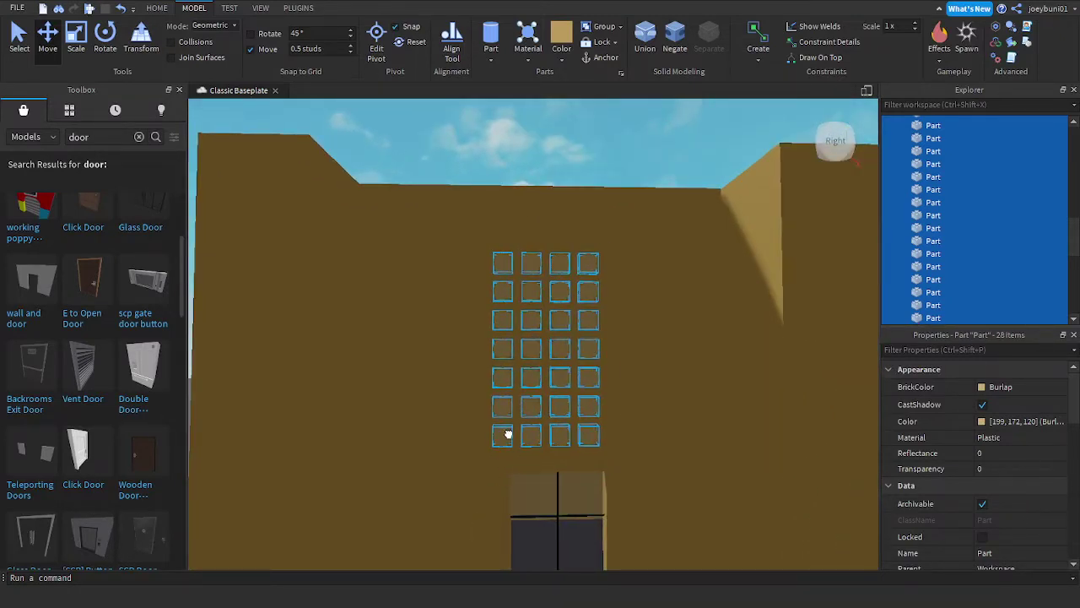
key("w")
key("d")
left_click(494, 231)
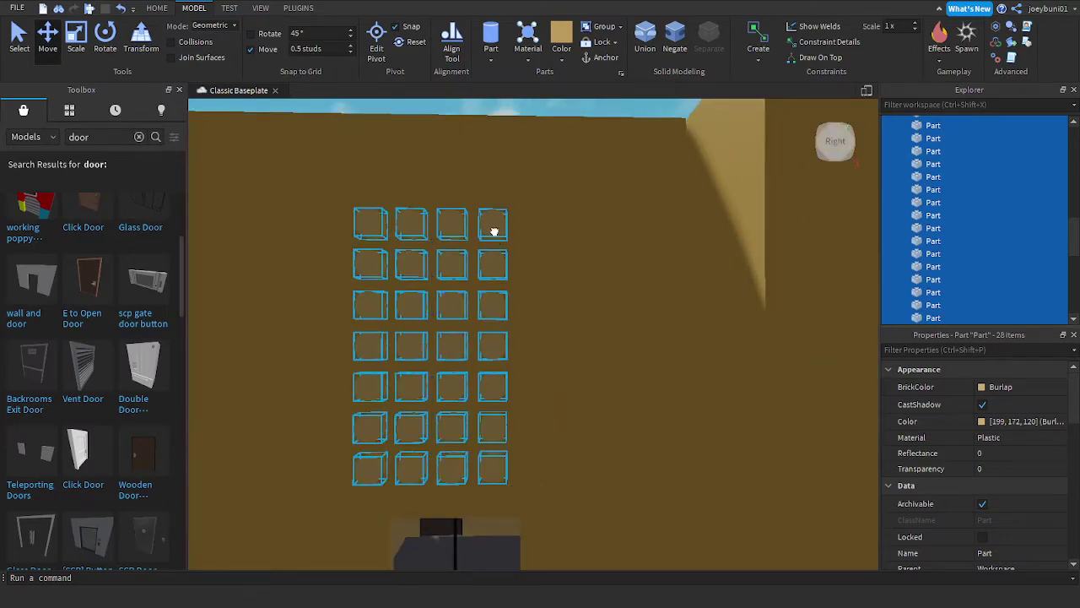
left_click(512, 283)
Step: Duplicate the upper four cylinders of the column farthest from the Dummy and shift the copies sideways to start a fifth column
mouse_move(515, 325)
right_mouse_down()
mouse_move(513, 285)
mouse_move(512, 316)
right_mouse_up()
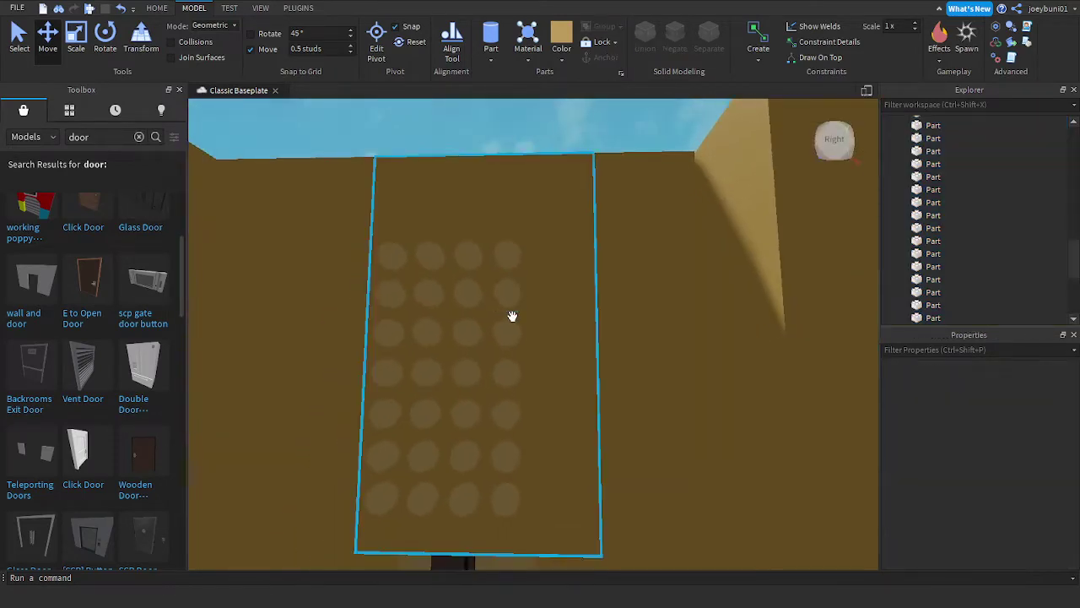
left_click(507, 255)
key("ctrl+d")
left_click_drag(562, 258, 604, 257)
left_click(509, 292)
key("ctrl+d")
left_click_drag(547, 291, 588, 292)
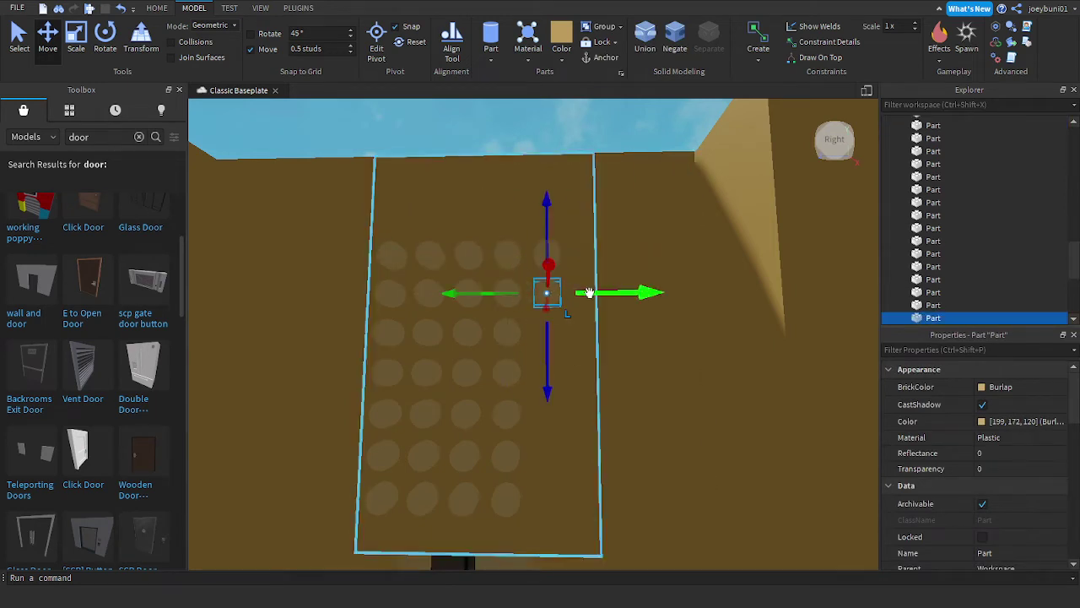
left_click(507, 333)
key("ctrl+d")
left_click_drag(545, 331, 584, 336)
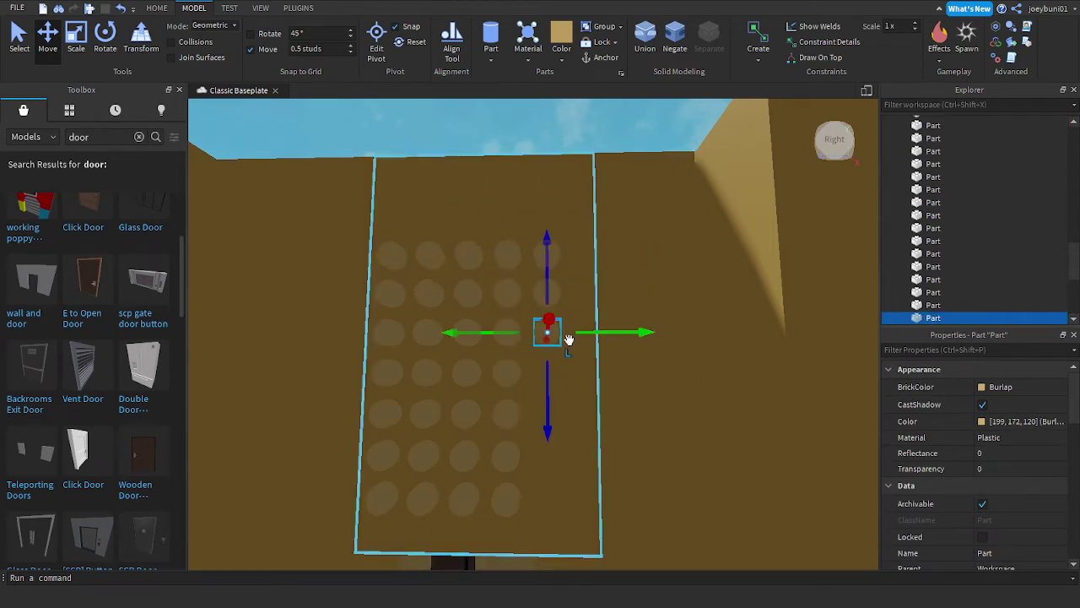
left_click(507, 373)
left_click_drag(557, 372, 583, 373)
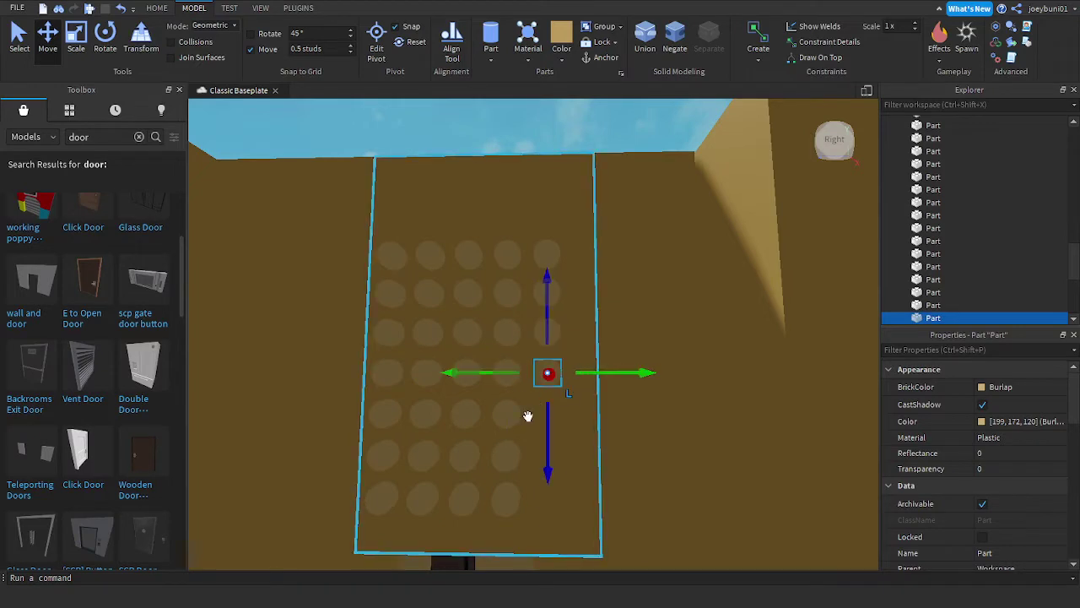
Step: Duplicate the lower three cylinders of the same column and shift the copies sideways to complete the fifth column
left_click(506, 416)
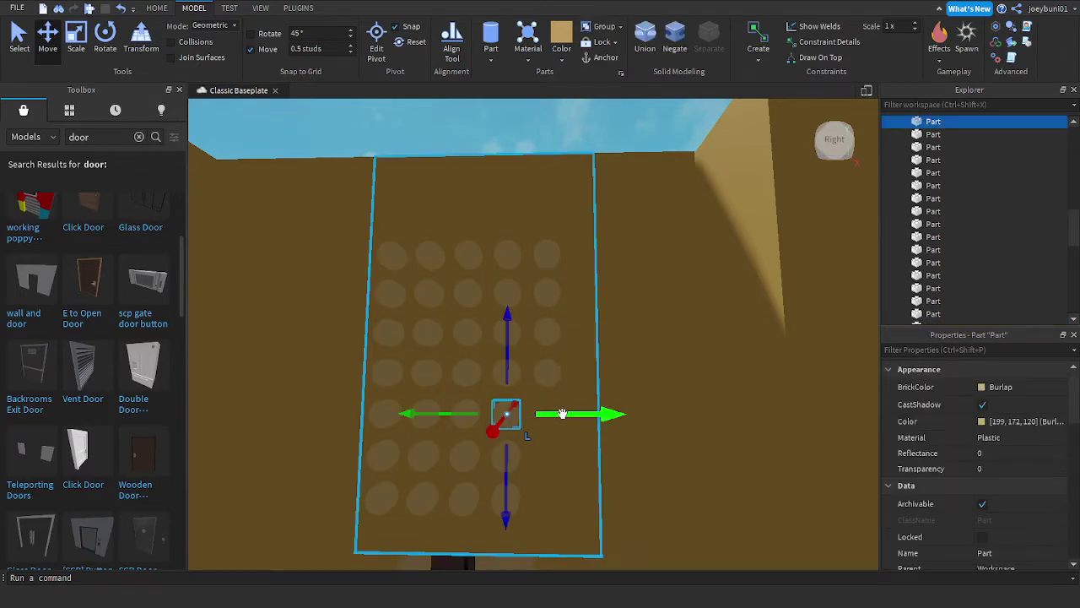
key("ctrl+d")
left_click_drag(562, 415, 602, 415)
left_click(512, 472)
left_click(515, 463)
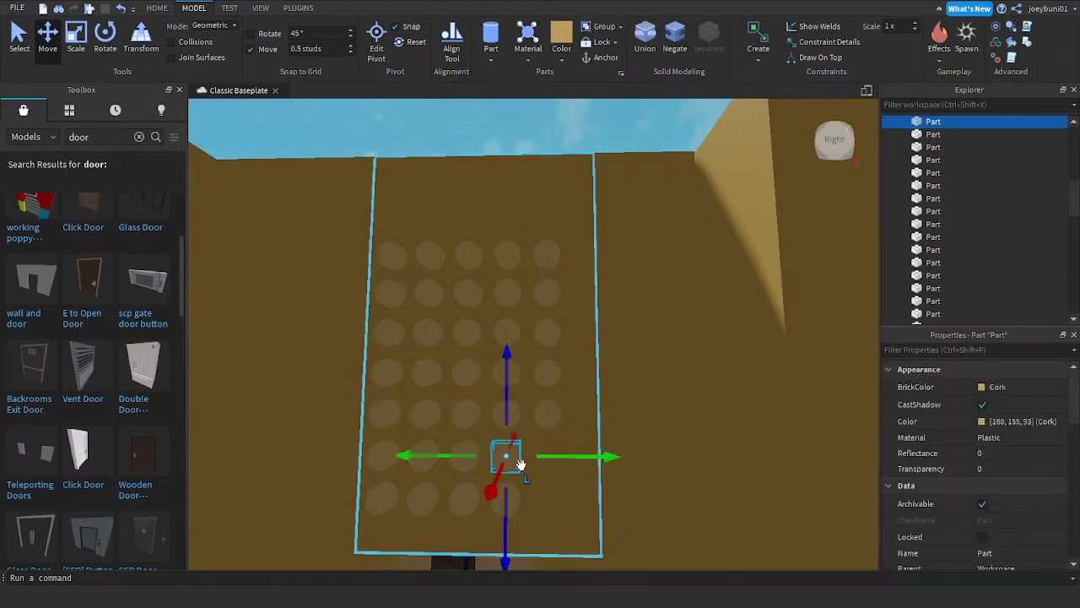
key("ctrl+d")
left_click_drag(543, 457, 589, 457)
left_click(503, 503)
key("ctrl+d")
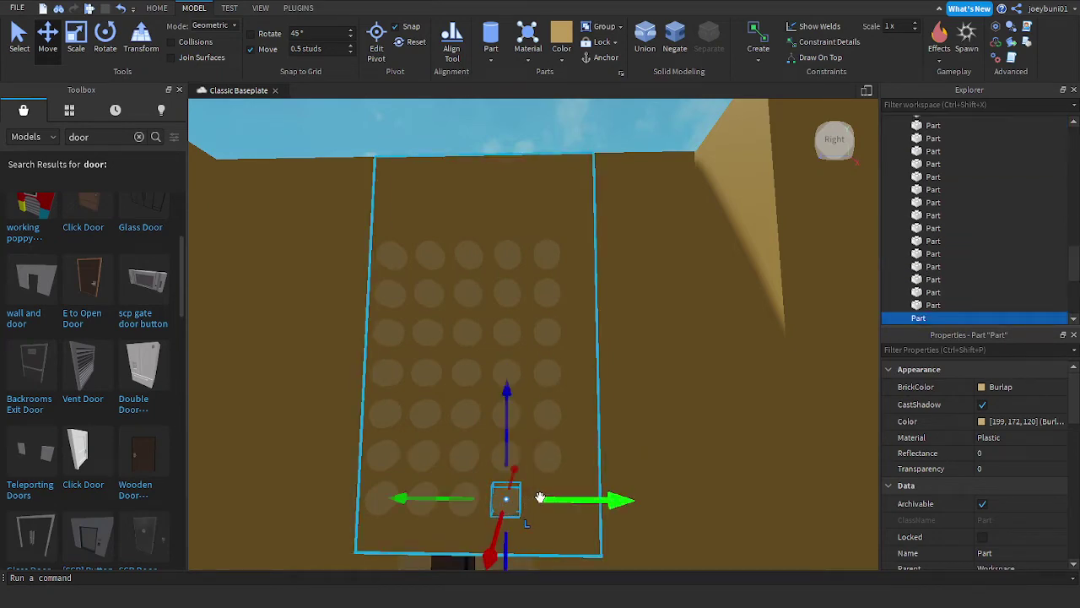
left_click_drag(540, 498, 583, 497)
scroll(573, 468, "down", 3)
scroll(573, 468, "down", 4)
left_click(739, 491)
right_click_drag(739, 491, 740, 491)
scroll(739, 491, "up", 4)
scroll(740, 496, "down", 6)
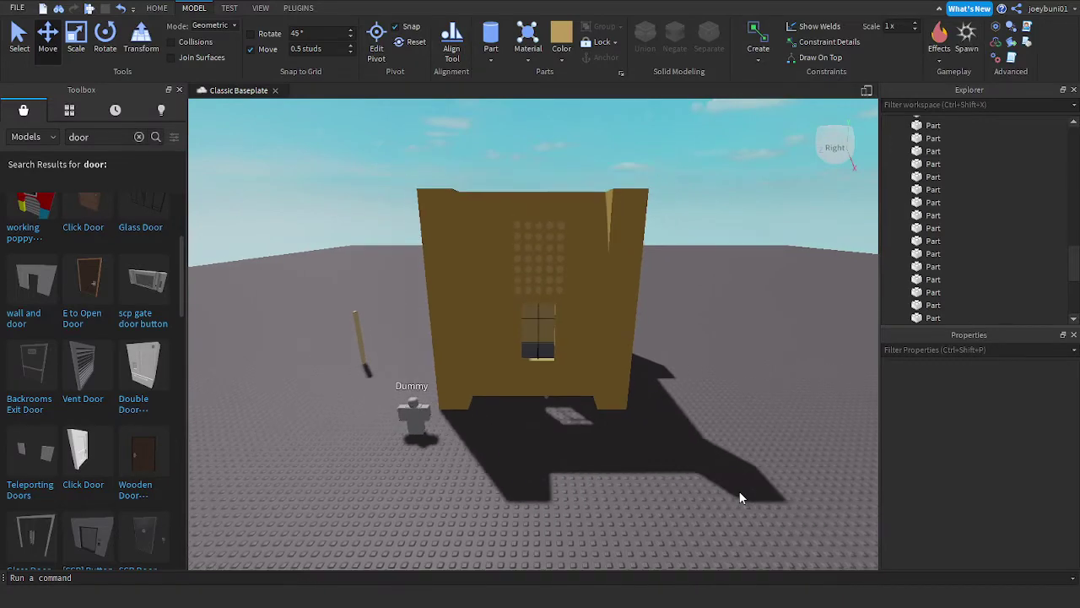
scroll(740, 498, "up", 7)
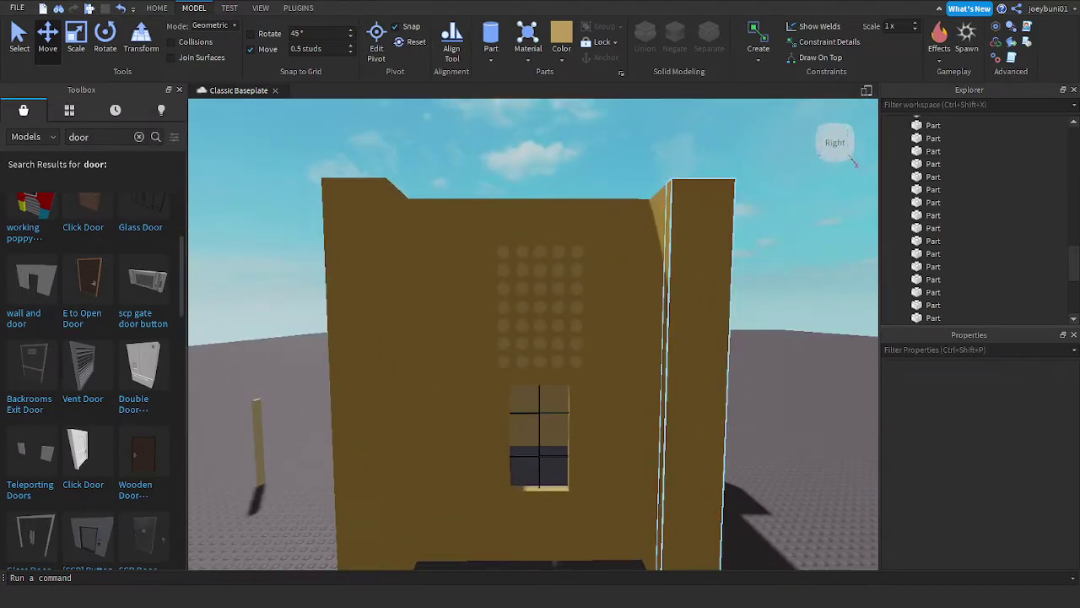
Step: Extend the two columns nearest the Dummy by duplicating their top cylinders upward into an eighth and a ninth row
scroll(649, 385, "up", 6)
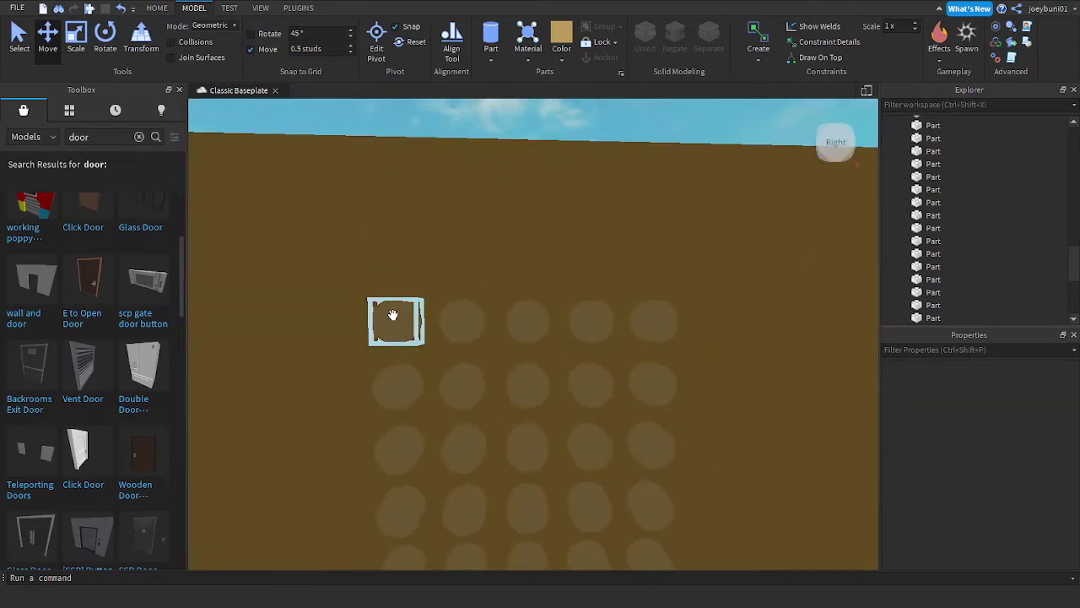
left_click(393, 315)
left_click_drag(405, 280, 399, 225)
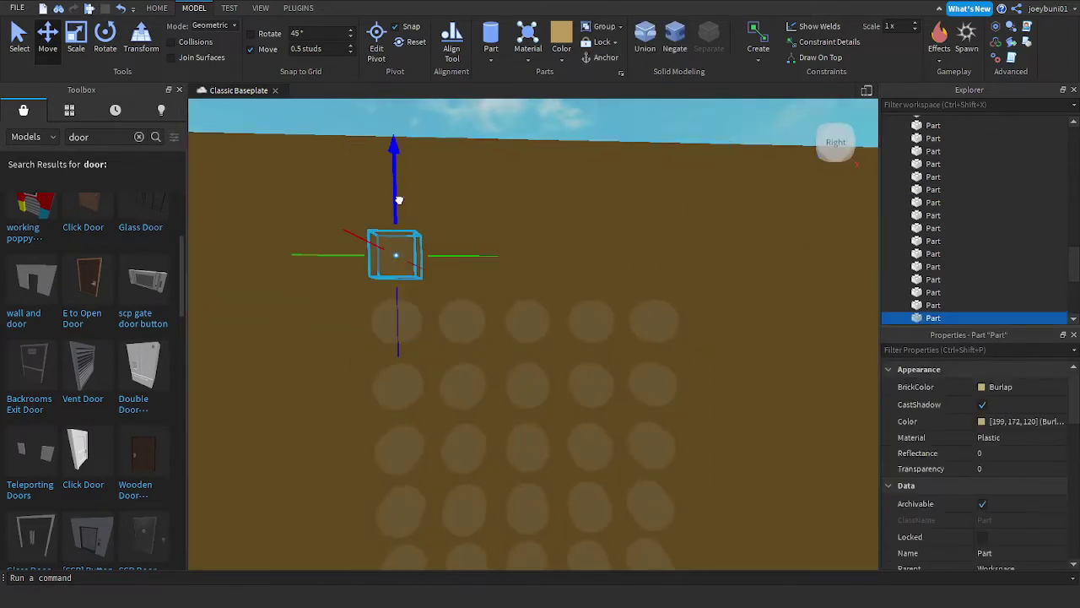
key("ctrl+d")
left_click_drag(391, 189, 393, 119)
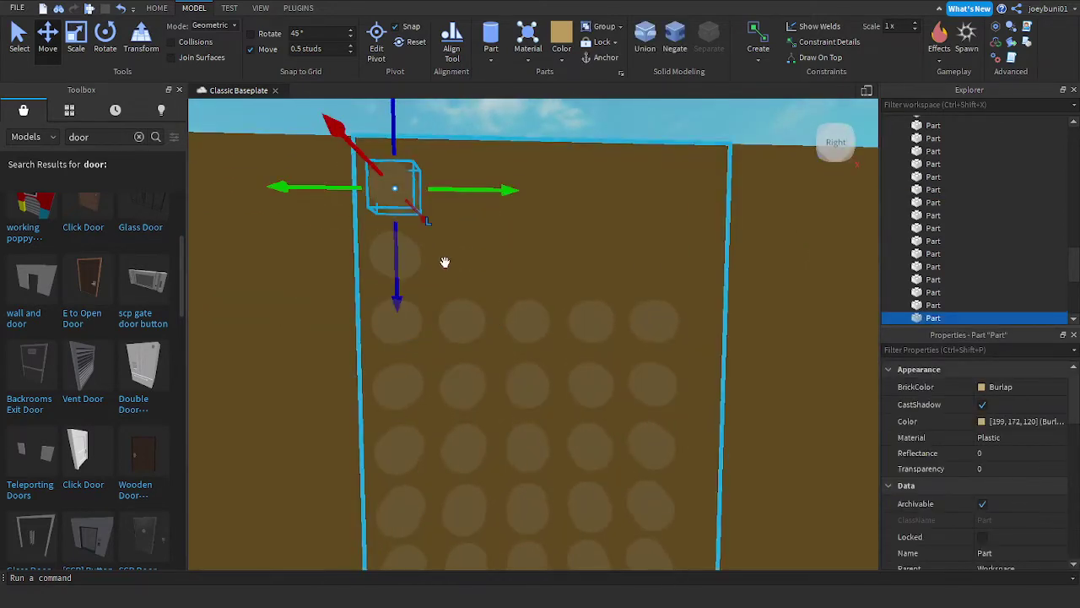
left_click(462, 321)
key("ctrl+d")
left_click_drag(463, 270, 458, 130)
Step: Duplicate the second column's upper two cylinders sideways across the remaining three columns to complete the eighth and ninth rows
key("ctrl+d")
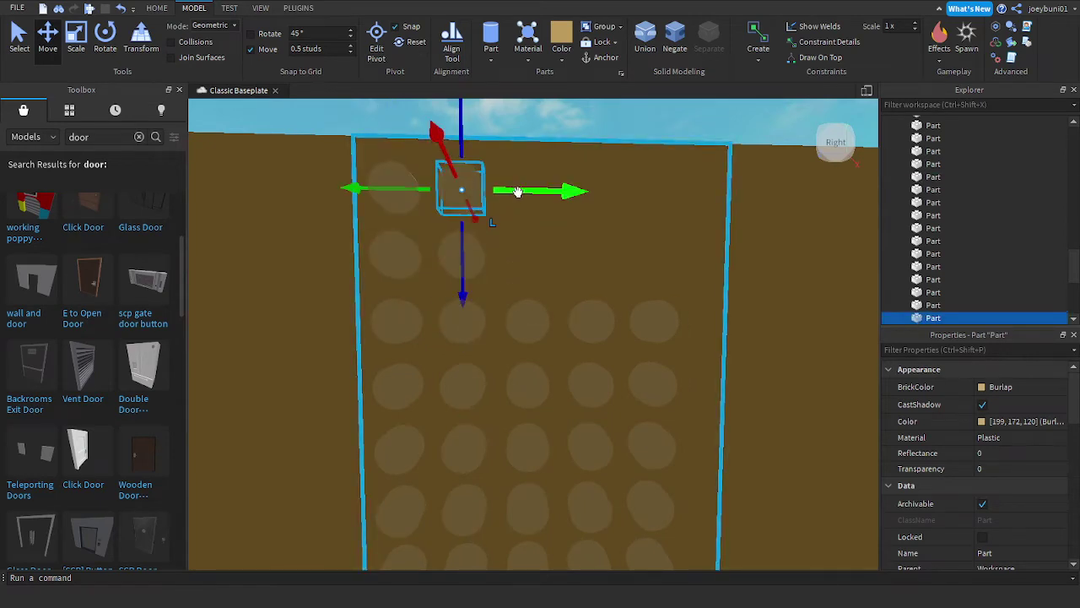
left_click_drag(518, 191, 657, 194)
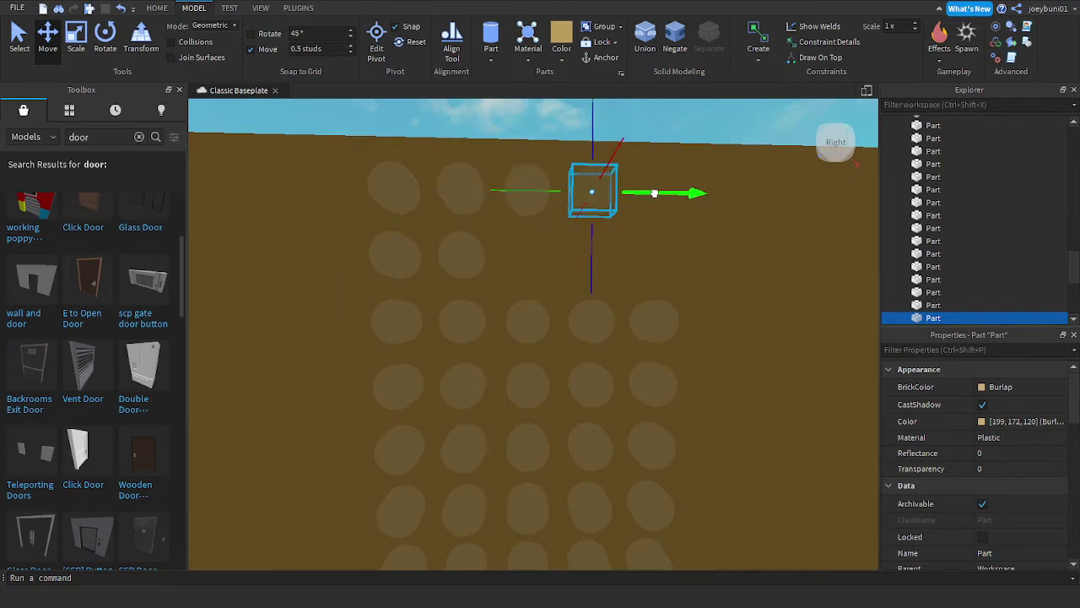
left_click(466, 255)
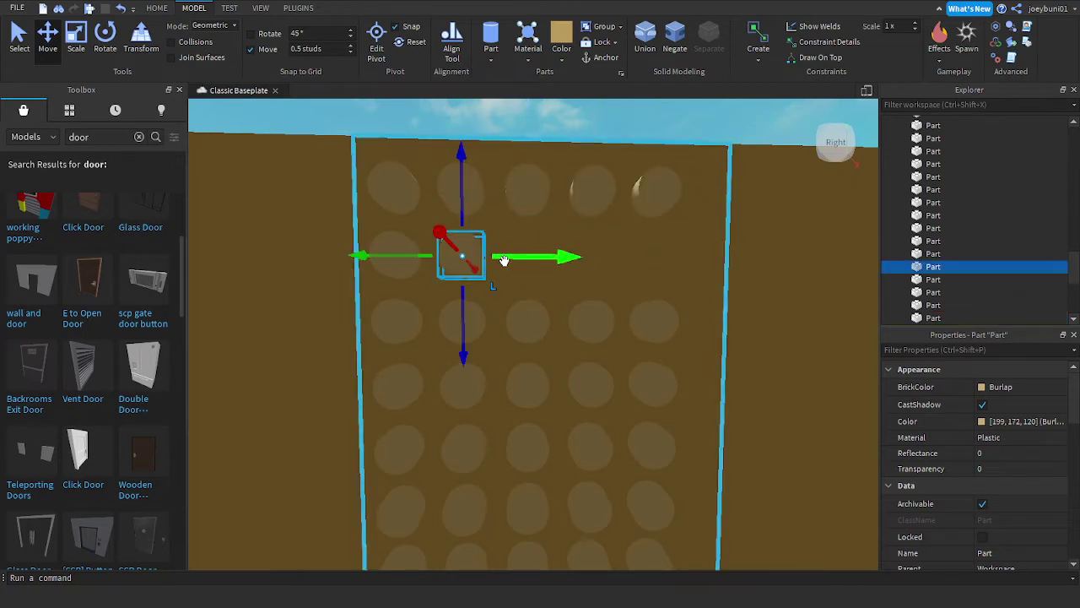
key("ctrl+d")
left_click_drag(507, 258, 669, 257)
key("ctrl+d")
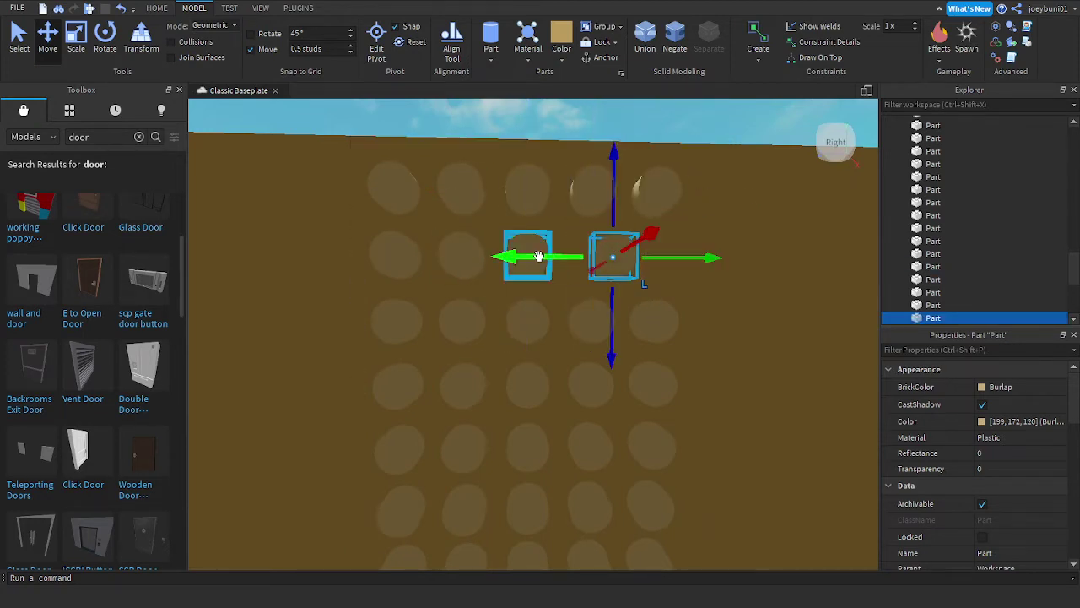
left_click_drag(538, 256, 519, 257)
key("ctrl+d")
left_click_drag(648, 259, 716, 258)
scroll(653, 329, "down", 8)
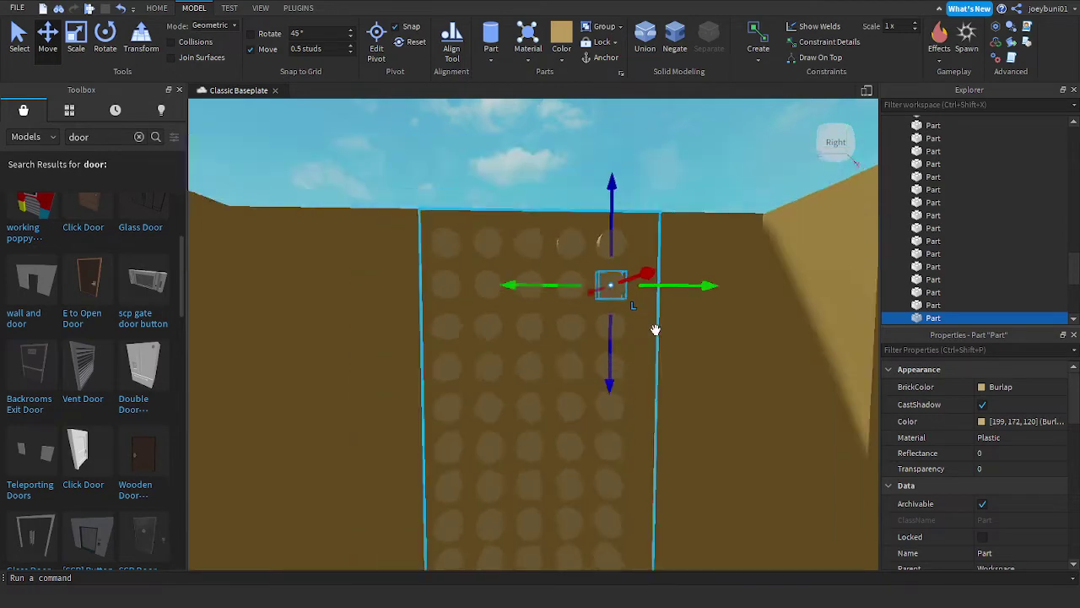
Step: Lock the cork panels of the window wall behind the cylinder grid with the Lock tool
left_click(762, 435)
right_click_drag(761, 429, 764, 405)
key("w")
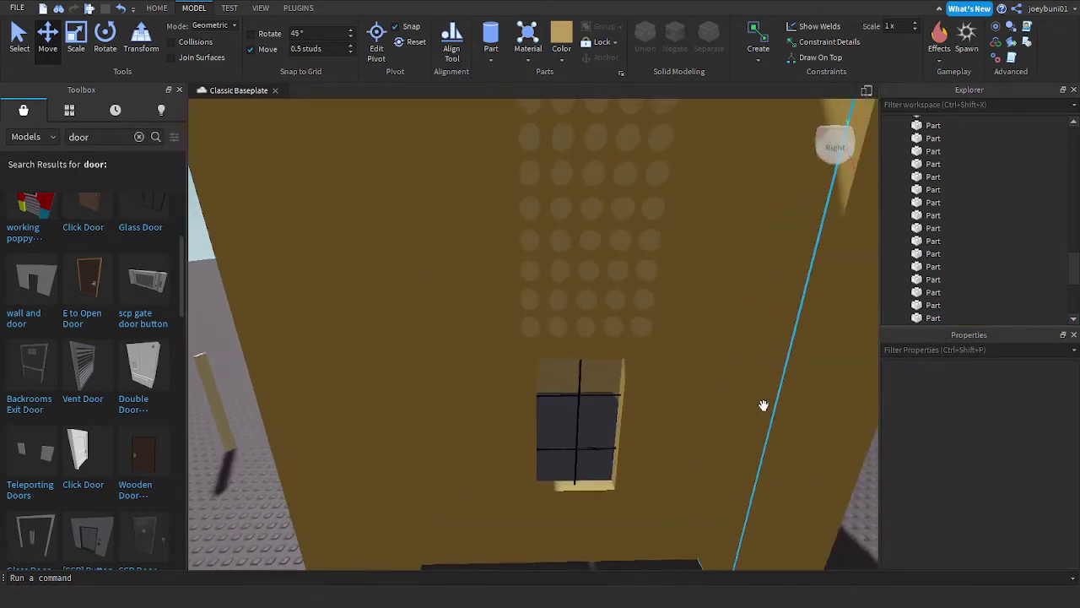
right_click_drag(610, 325, 517, 235)
key("s")
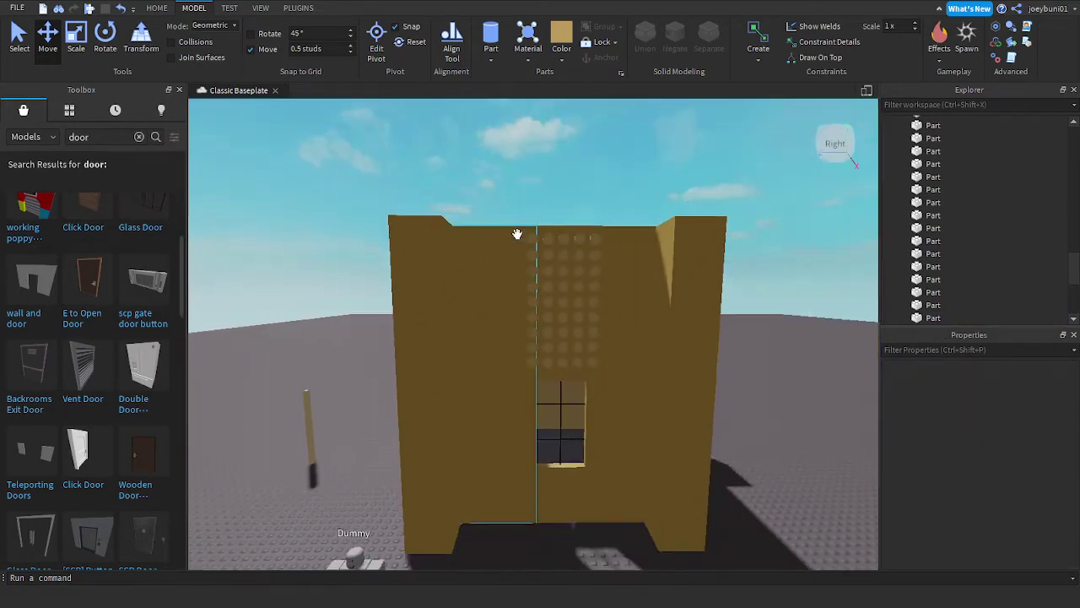
scroll(664, 378, "up", 3)
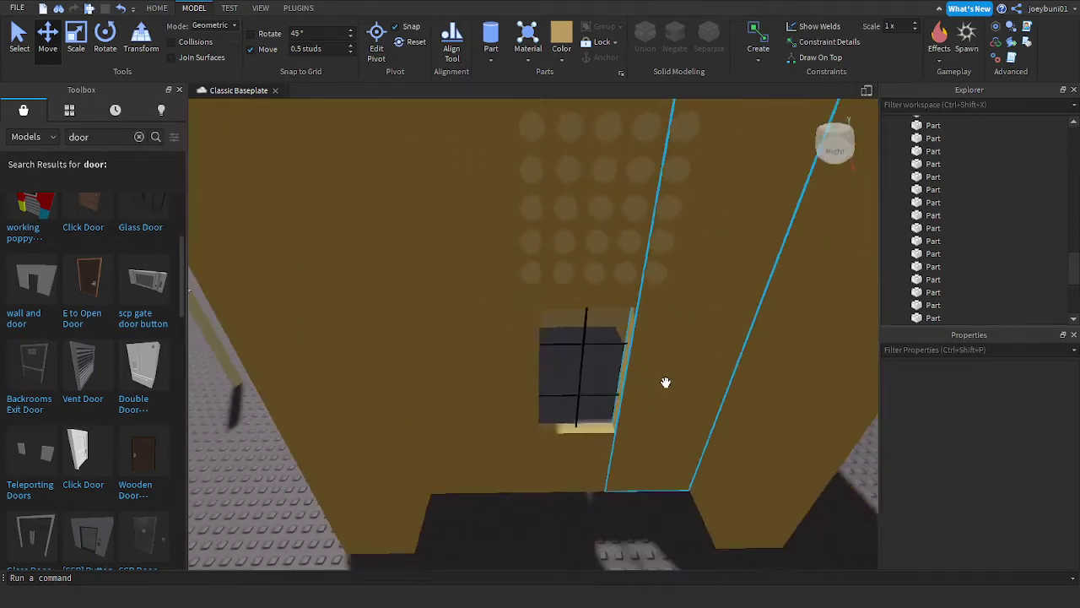
scroll(665, 379, "down", 6)
scroll(666, 382, "up", 3)
right_click_drag(659, 384, 602, 196)
scroll(652, 385, "down", 4)
scroll(645, 394, "up", 4)
scroll(601, 192, "down", 4)
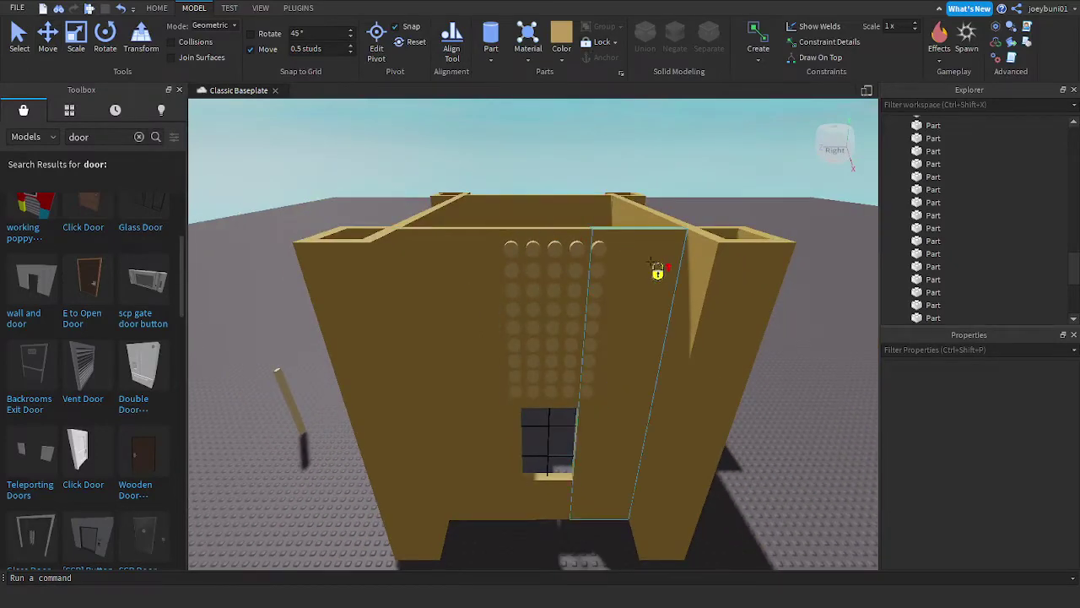
scroll(555, 461, "up", 3)
right_click_drag(554, 442, 559, 486)
scroll(559, 486, "up", 3)
scroll(555, 351, "down", 3)
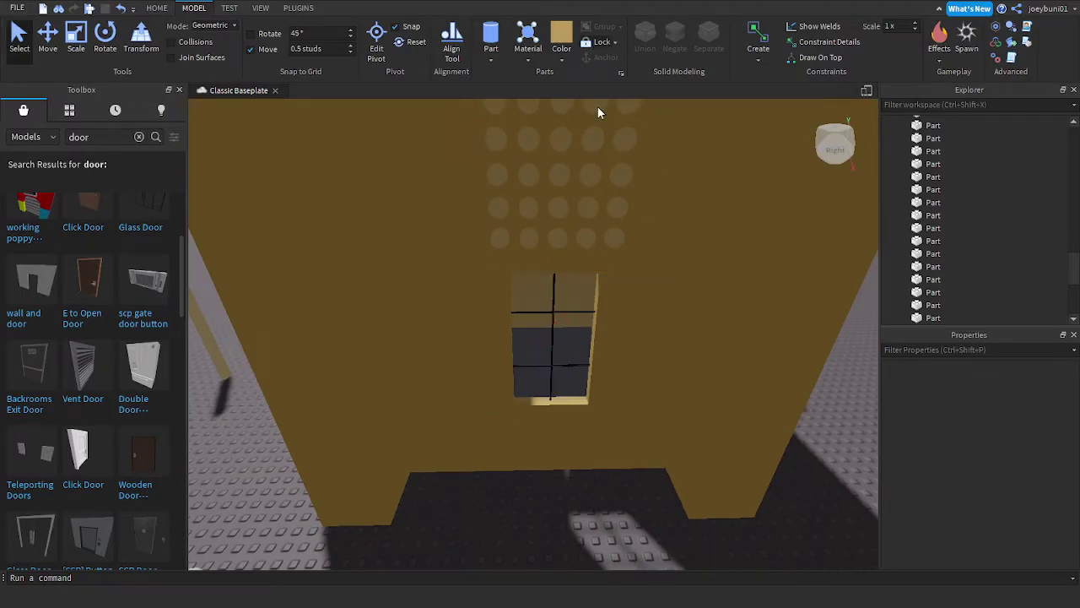
Step: Try to select and move the whole cylinder grid above the window
right_click_drag(848, 513, 815, 484)
scroll(558, 285, "down", 3)
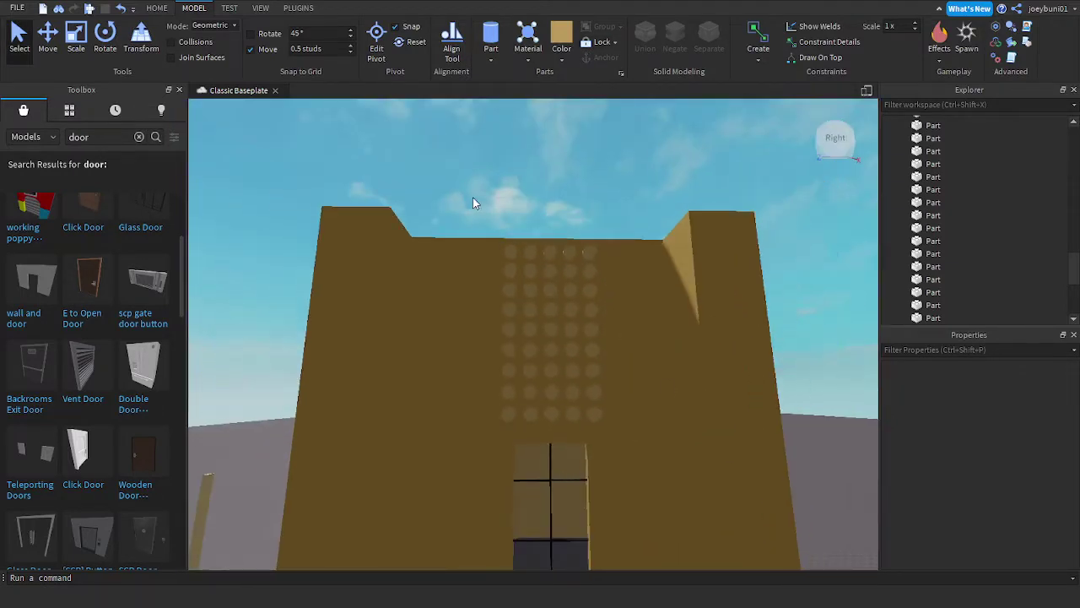
left_click_drag(615, 377, 617, 408)
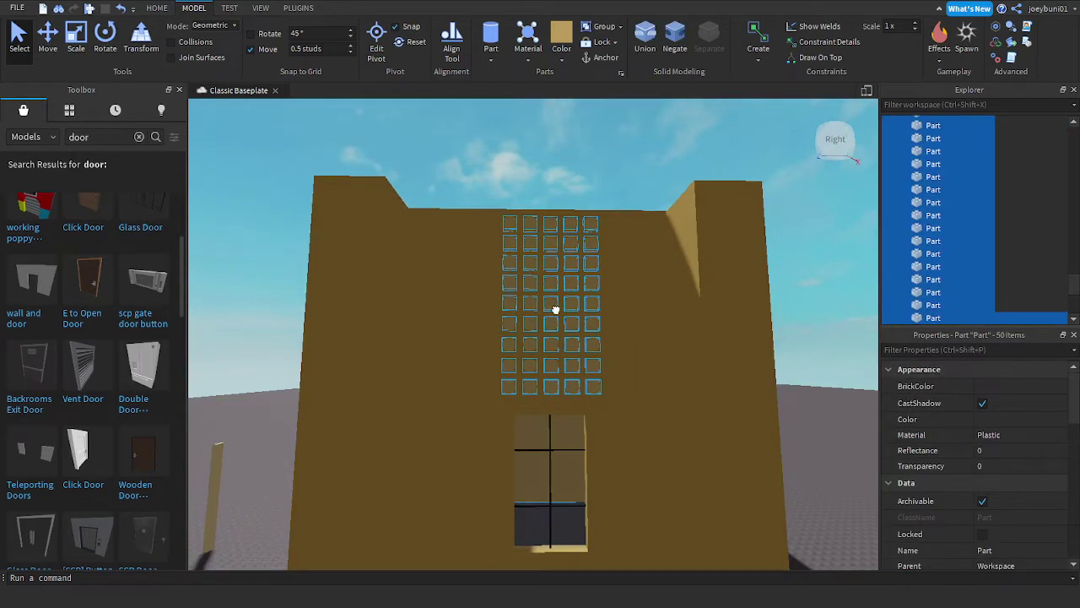
left_click_drag(555, 310, 566, 330)
right_click_drag(555, 310, 567, 329)
key("ctrl+z")
Step: Try to box-select the cylinder grid from above the structure
right_click_drag(664, 334, 663, 334)
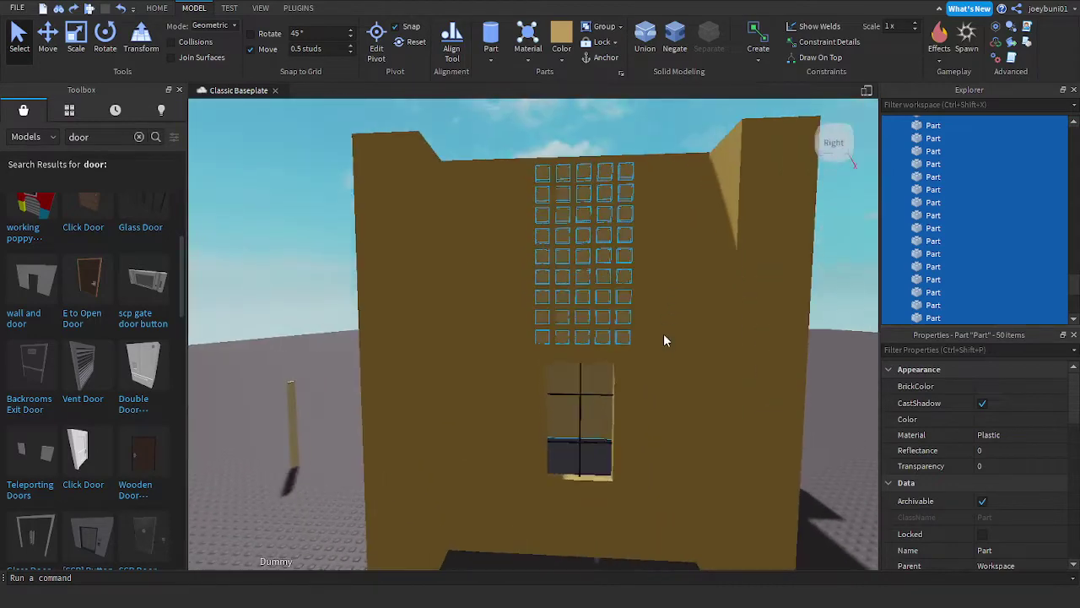
key("d")
left_click(779, 392)
key("w")
right_click_drag(779, 392, 774, 400)
key("w")
key("s")
key("s")
key("w")
key("s")
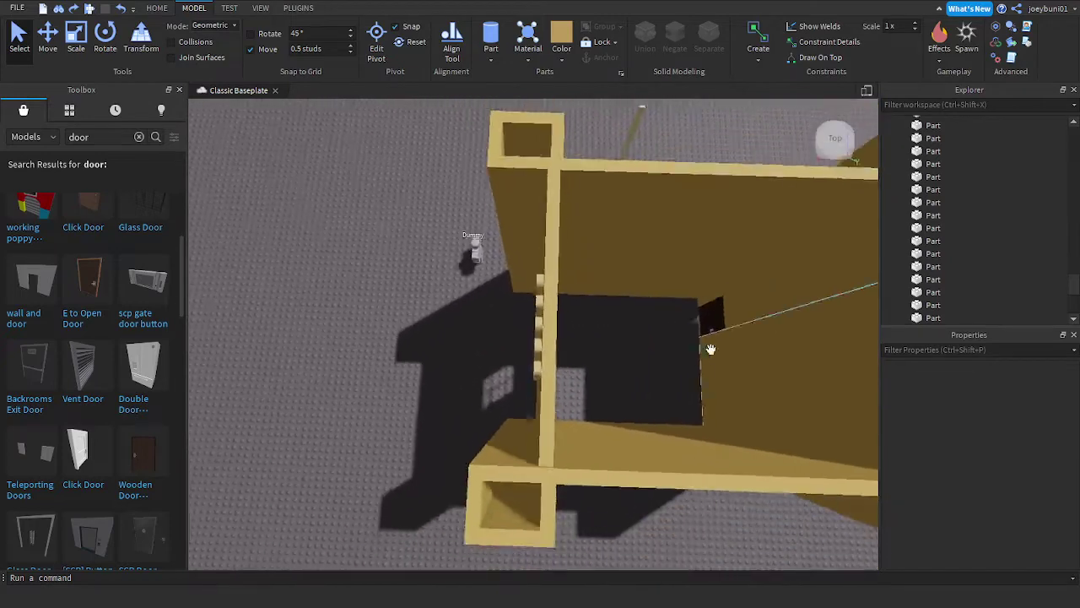
scroll(710, 349, "down", 1)
right_click_drag(594, 280, 592, 303)
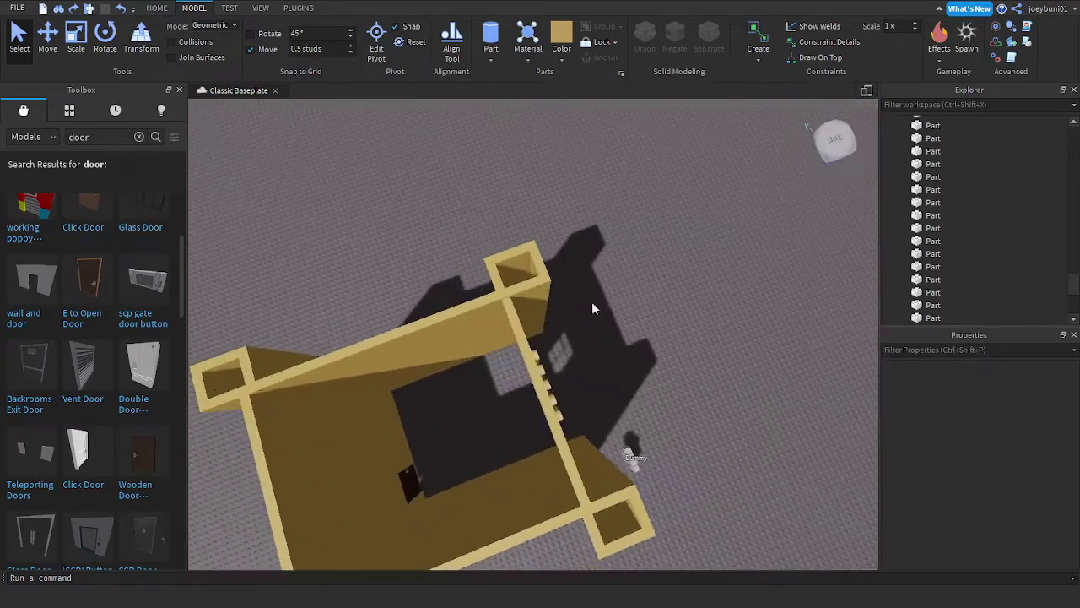
left_click_drag(504, 361, 582, 396)
left_click_drag(505, 350, 611, 440)
scroll(596, 421, "up", 2)
right_click_drag(595, 421, 601, 394)
left_click(604, 394)
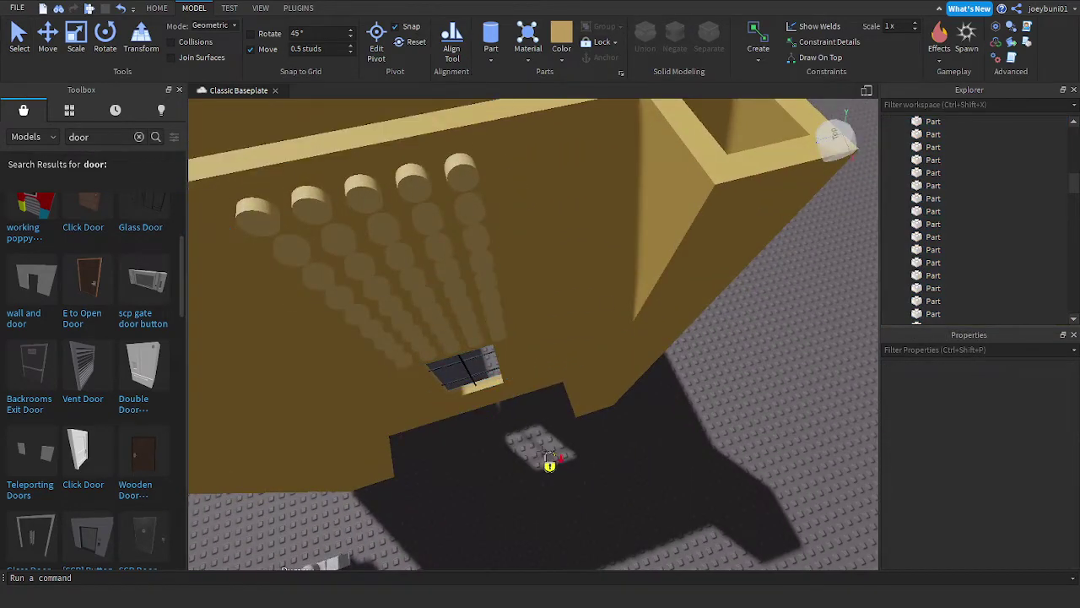
Step: Select the Baseplate from a view above the structure
scroll(551, 465, "down", 5)
right_click_drag(550, 462, 552, 465)
right_click_drag(636, 343, 636, 342)
scroll(636, 343, "up", 2)
scroll(636, 343, "down", 2)
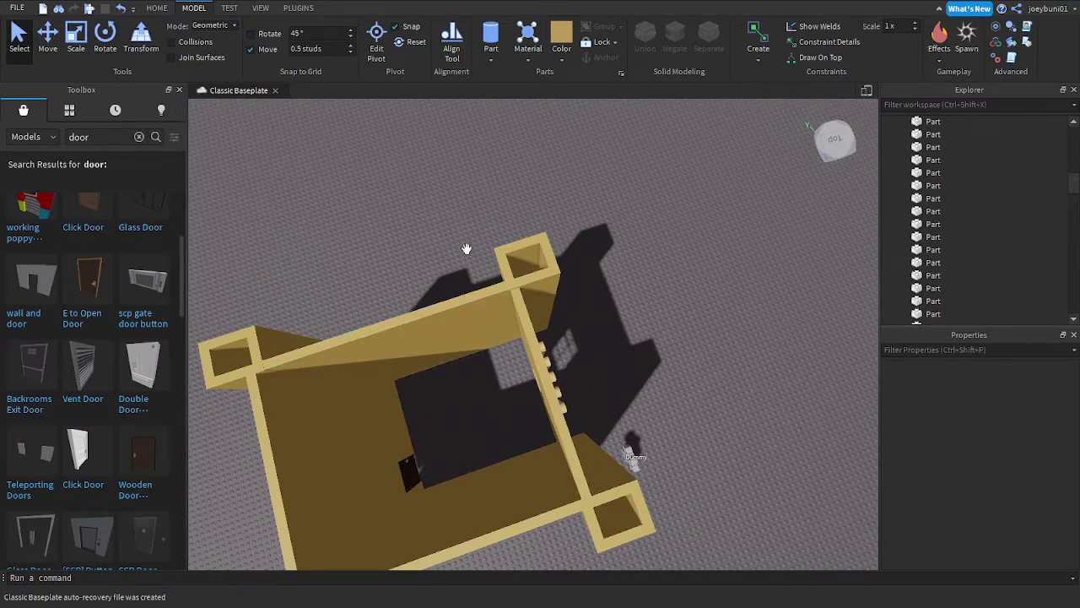
left_click(709, 220)
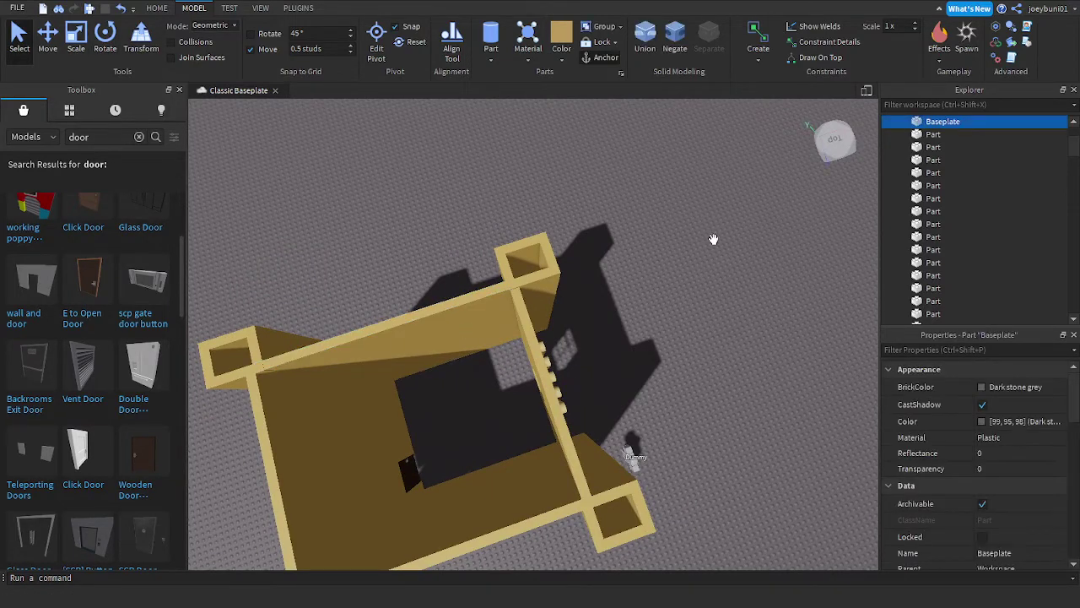
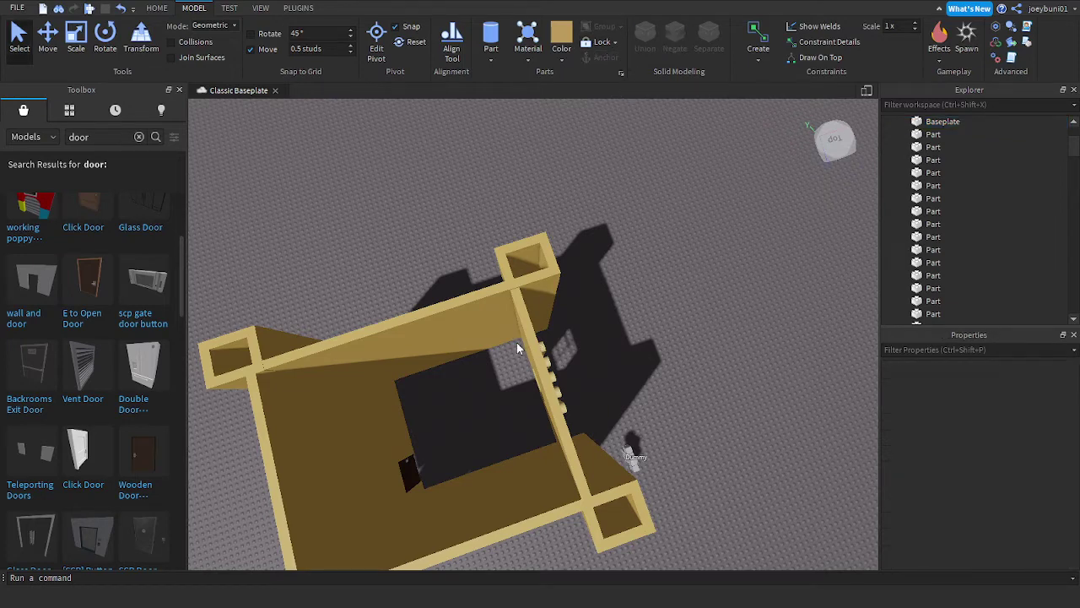
Step: Box-select the Burlap cylinder grid from above, duplicate it and move the copy onto the open baseplate far from the structure
left_click_drag(516, 342, 598, 416)
key("d")
right_click_drag(610, 410, 603, 404)
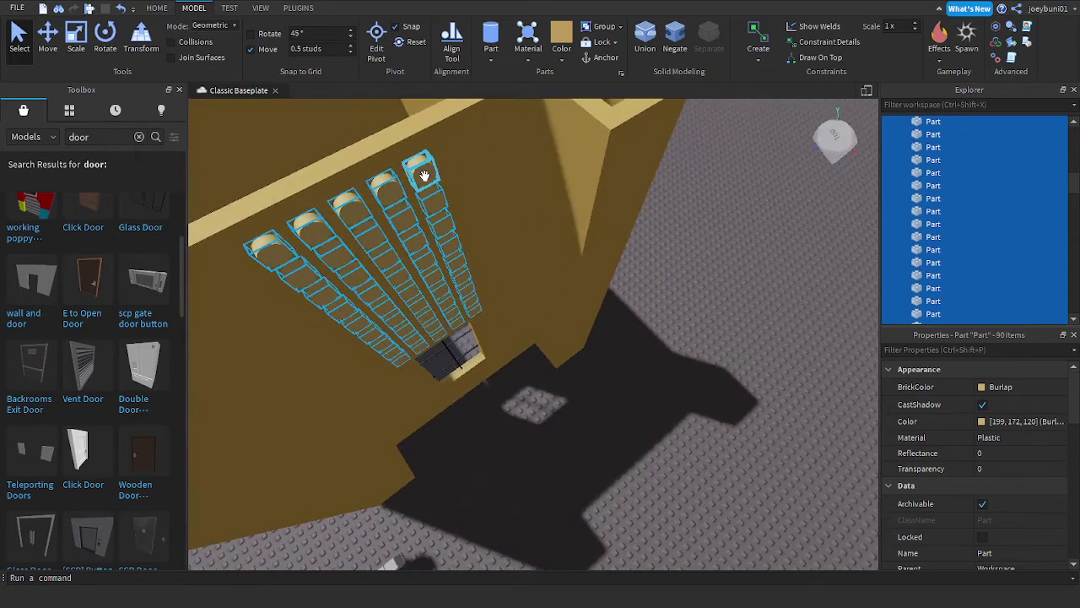
left_click_drag(423, 176, 509, 278)
right_click_drag(501, 282, 509, 277)
left_click_drag(508, 277, 506, 281)
right_click_drag(508, 278, 506, 282)
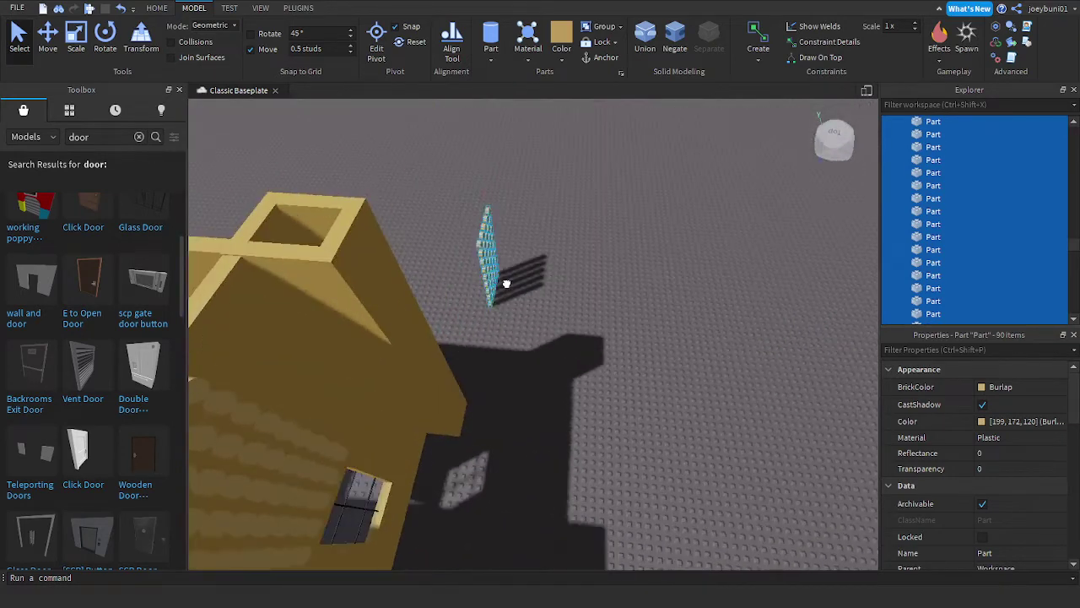
left_click_drag(506, 281, 504, 285)
right_click_drag(506, 282, 505, 285)
left_click_drag(505, 286, 610, 284)
right_click_drag(504, 285, 506, 280)
left_click_drag(610, 285, 711, 267)
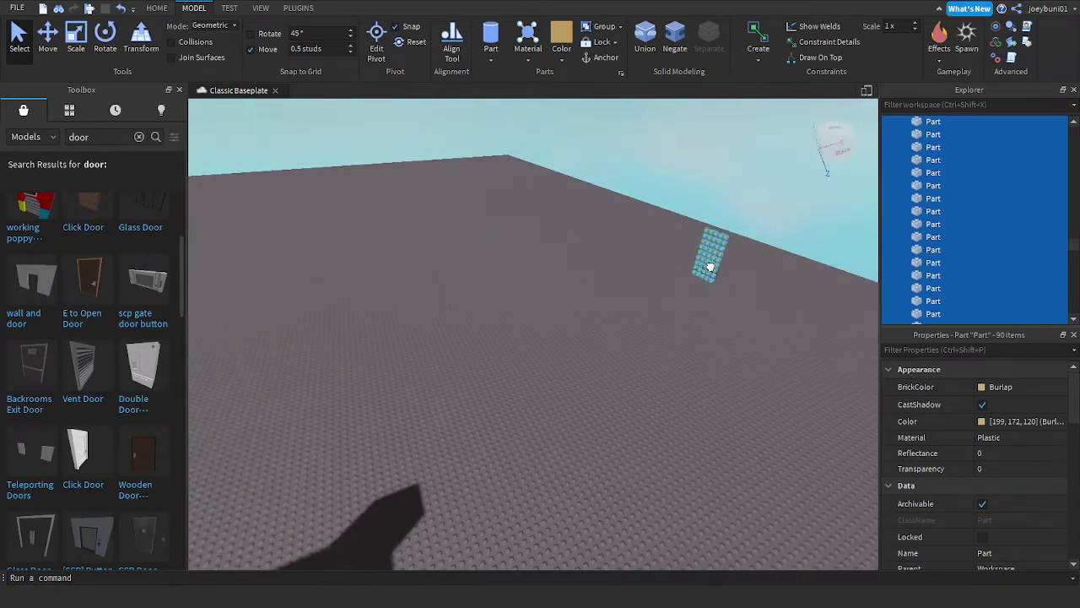
Step: Duplicate a cork panel of the corner tower near the Dummy and place the copy upright on the baseplate in front of the structure
left_click(625, 314)
key("s")
right_click_drag(625, 313, 644, 303)
key("a")
key("d")
key("w")
left_click(542, 295)
right_click_drag(465, 275, 472, 221)
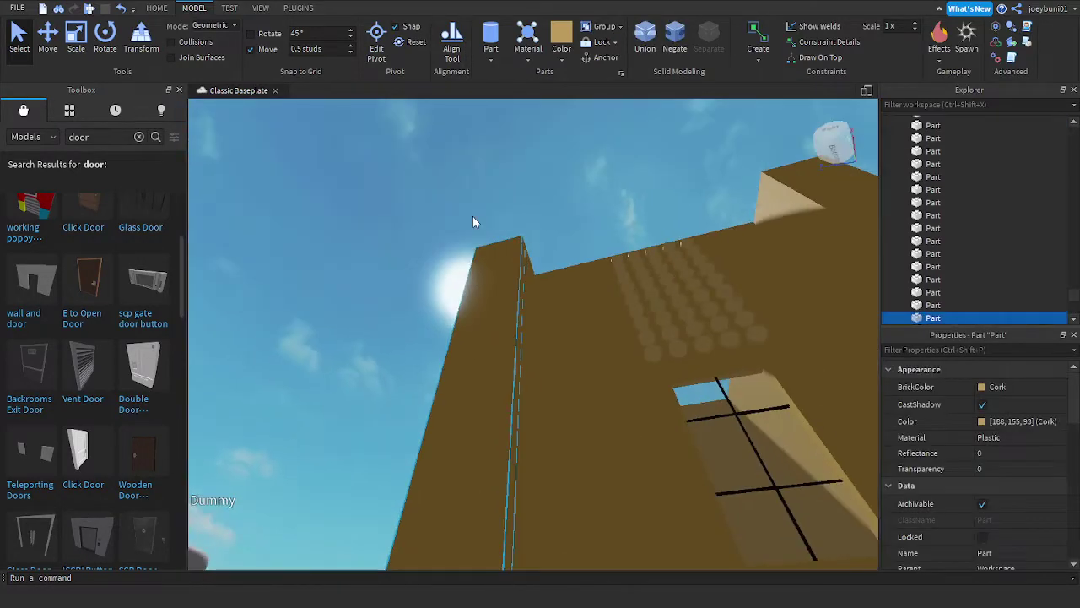
left_click_drag(487, 281, 503, 335)
right_click_drag(498, 285, 504, 335)
scroll(504, 335, "down", 3)
left_click_drag(504, 335, 599, 296)
right_click_drag(556, 426, 599, 296)
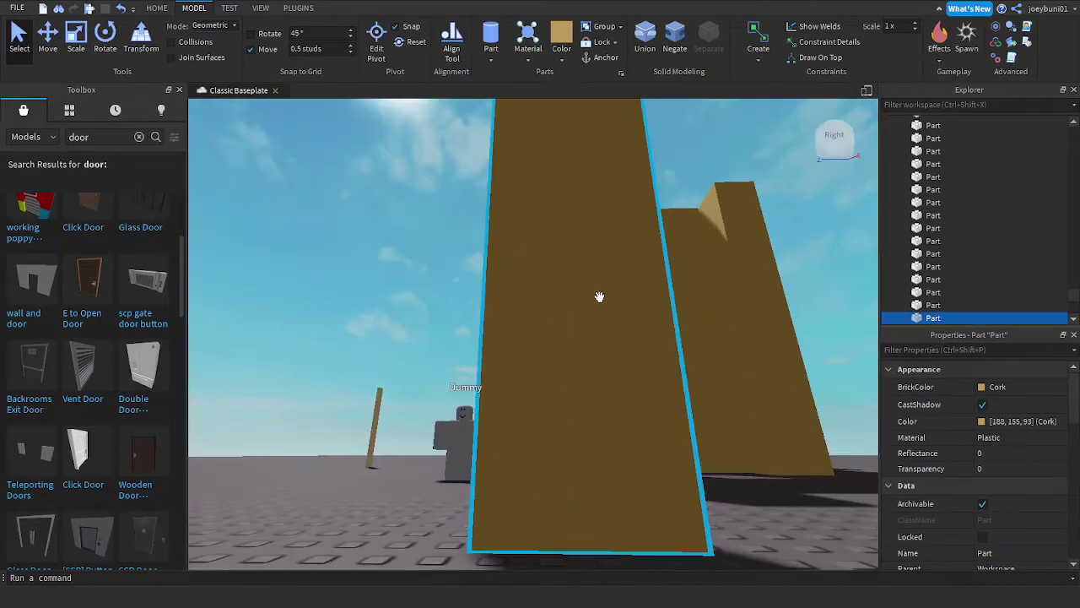
Step: Box-select the cork structure from an overhead view and clear the selection
right_click_drag(578, 208, 604, 194)
scroll(604, 192, "down", 8)
scroll(605, 194, "up", 8)
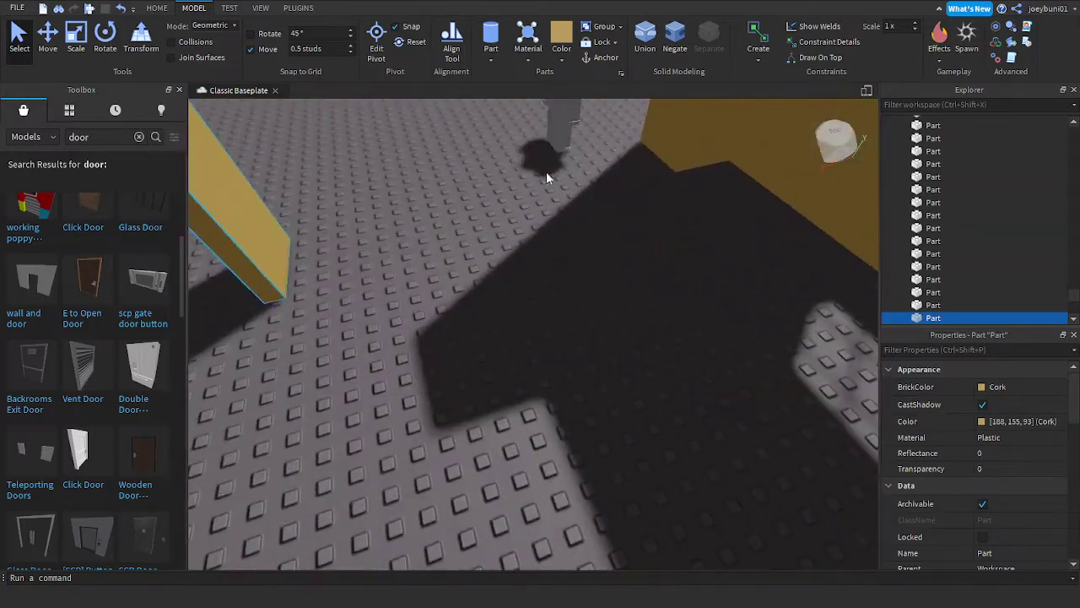
left_click_drag(557, 133, 463, 157)
right_click_drag(594, 207, 593, 209)
scroll(594, 210, "down", 10)
left_click_drag(437, 187, 592, 368)
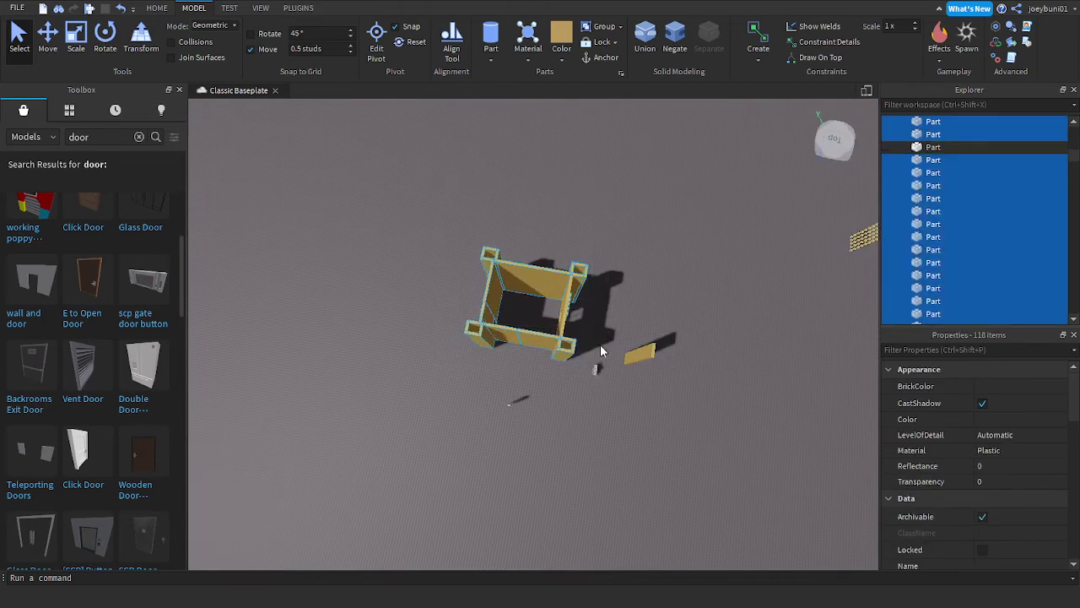
right_click_drag(728, 226, 727, 226)
scroll(728, 226, "up", 5)
left_click(728, 226)
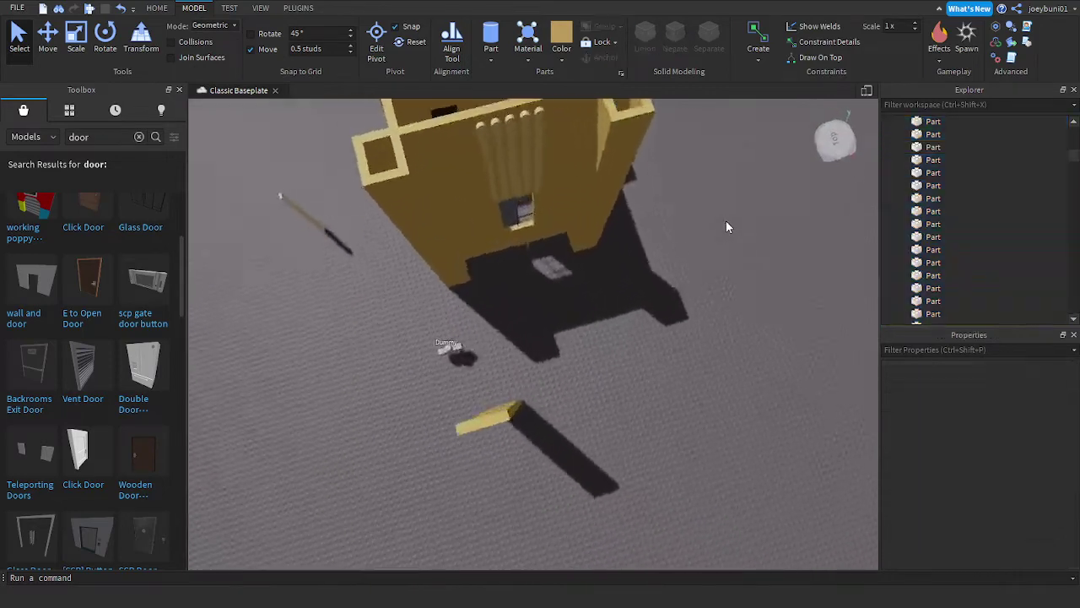
Step: Toggle the lock on the cork panels beside, above and below the window with the Lock tool
scroll(725, 220, "up", 5)
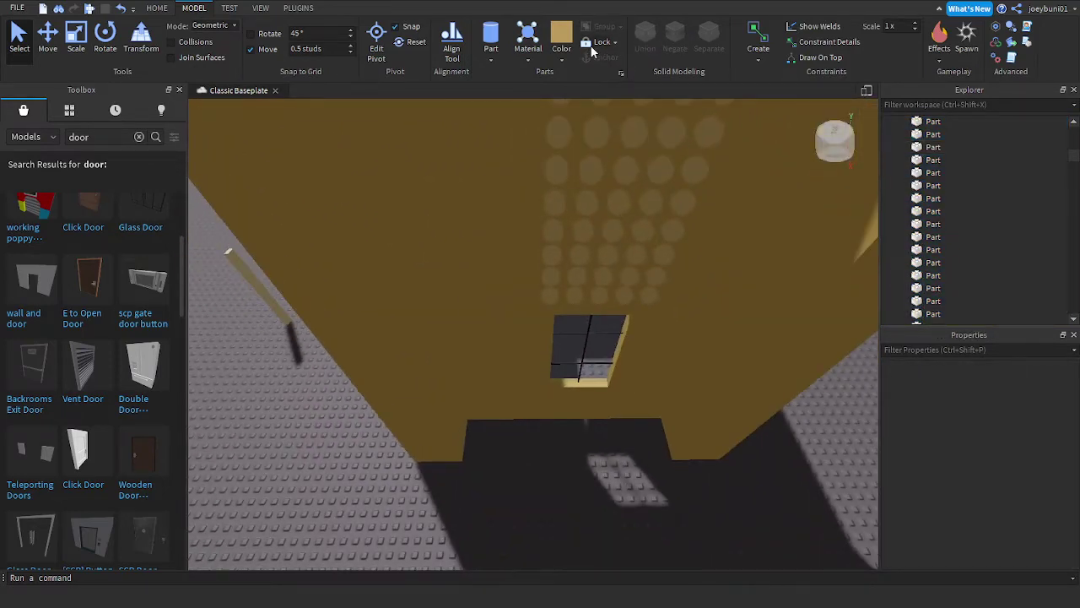
left_click(593, 46)
right_click_drag(637, 162, 637, 162)
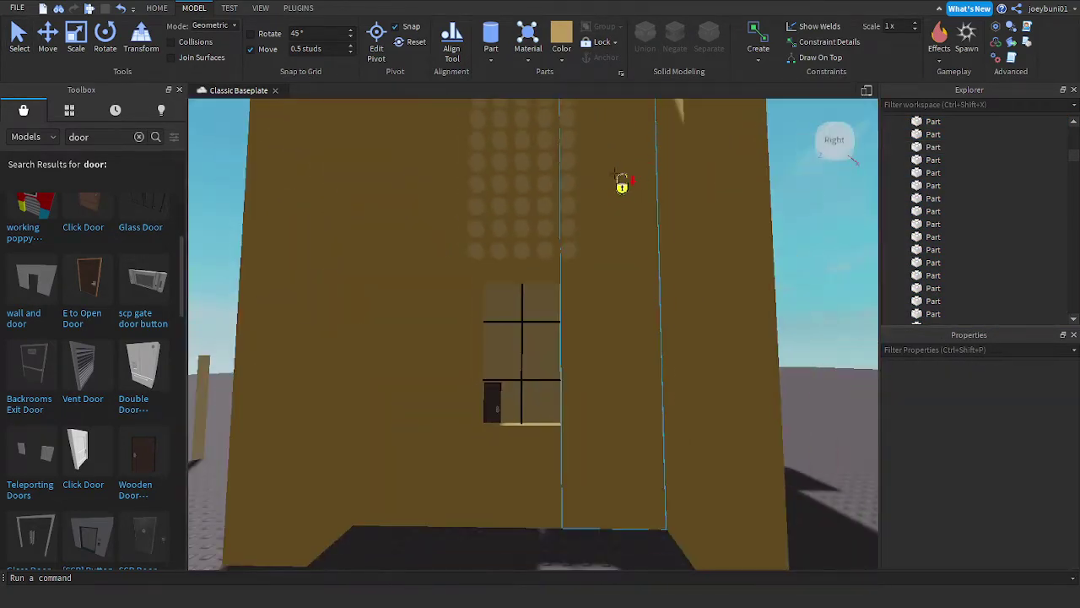
key("a")
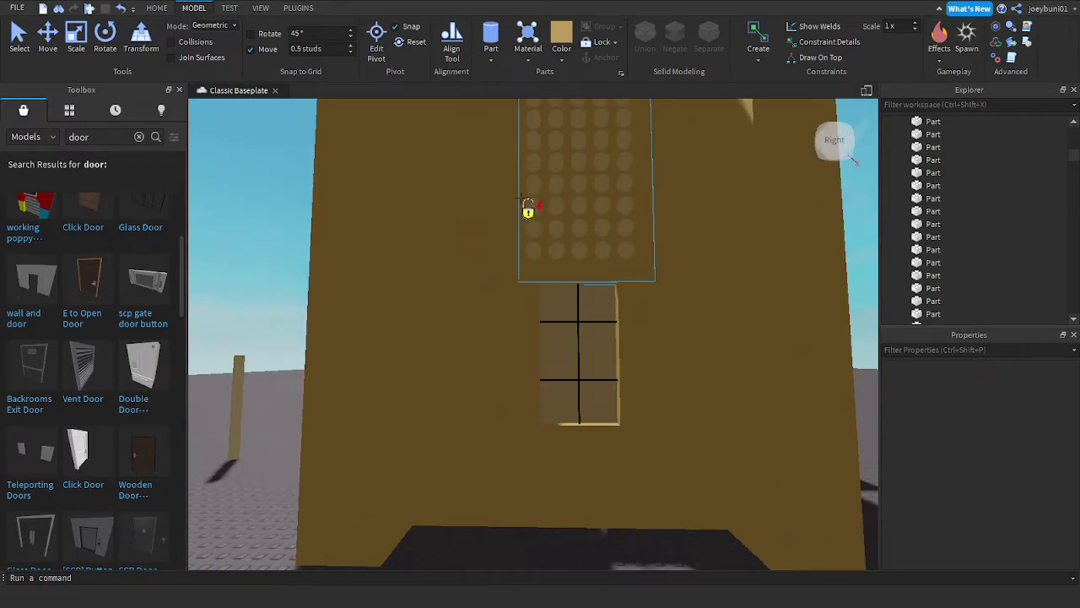
scroll(588, 374, "up", 4)
right_click_drag(588, 374, 589, 373)
key("s")
key("a")
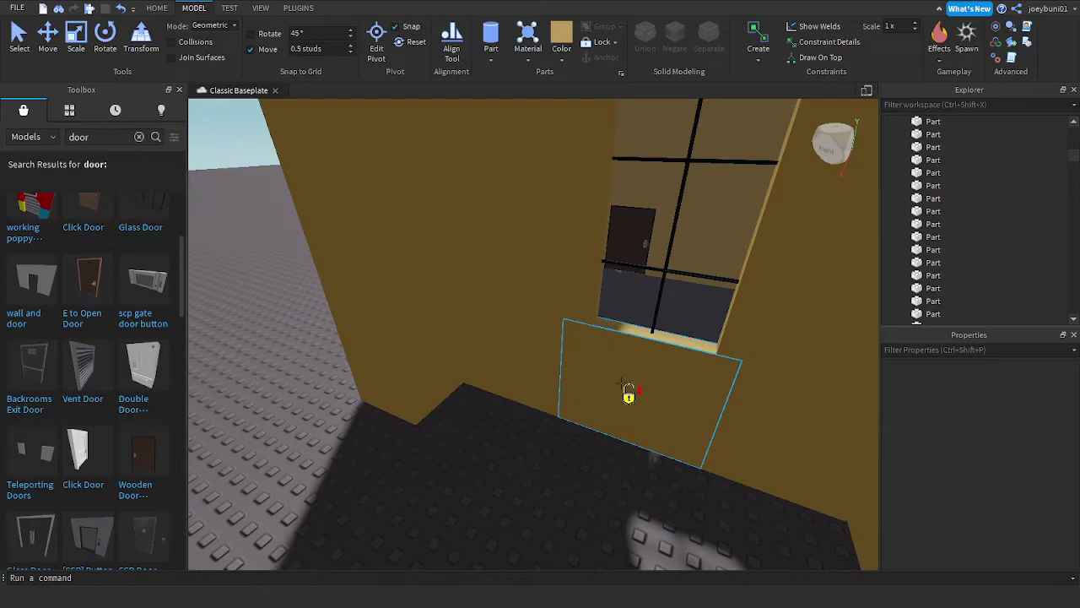
key("s")
right_click_drag(517, 361, 516, 358)
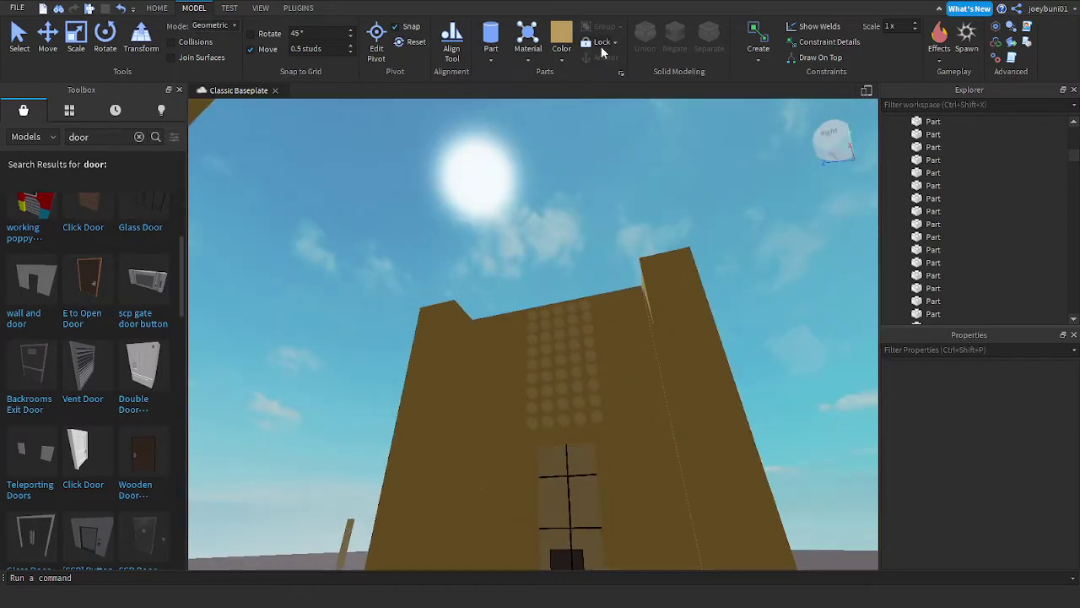
Step: Box-select the whole cork structure from overhead, anchor its parts and clear the selection
right_click_drag(629, 252, 580, 301)
scroll(629, 252, "down", 5)
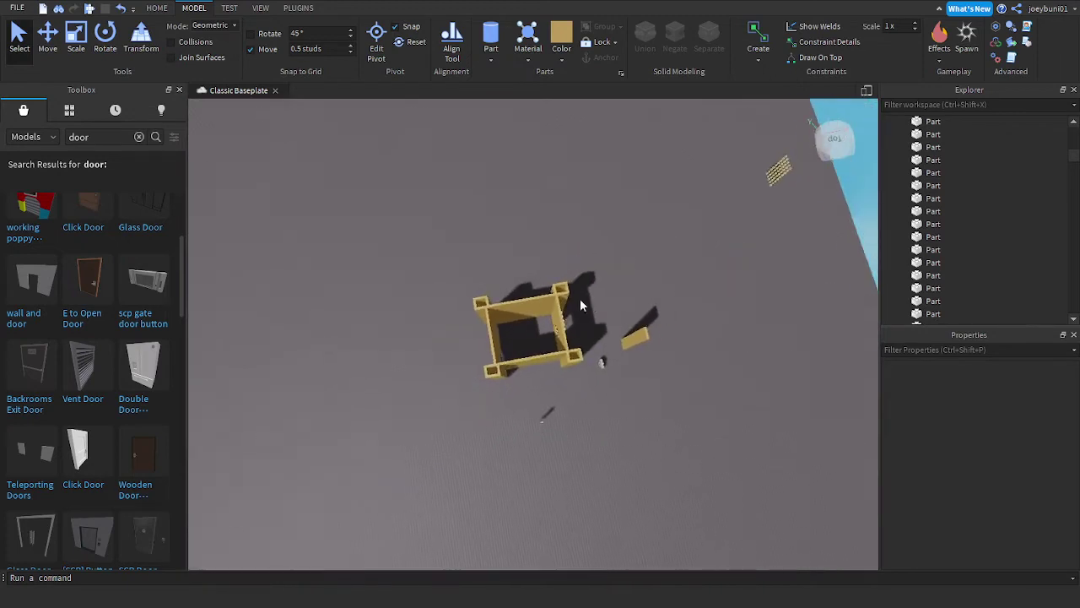
scroll(430, 267, "down", 1)
left_click_drag(574, 388, 578, 395)
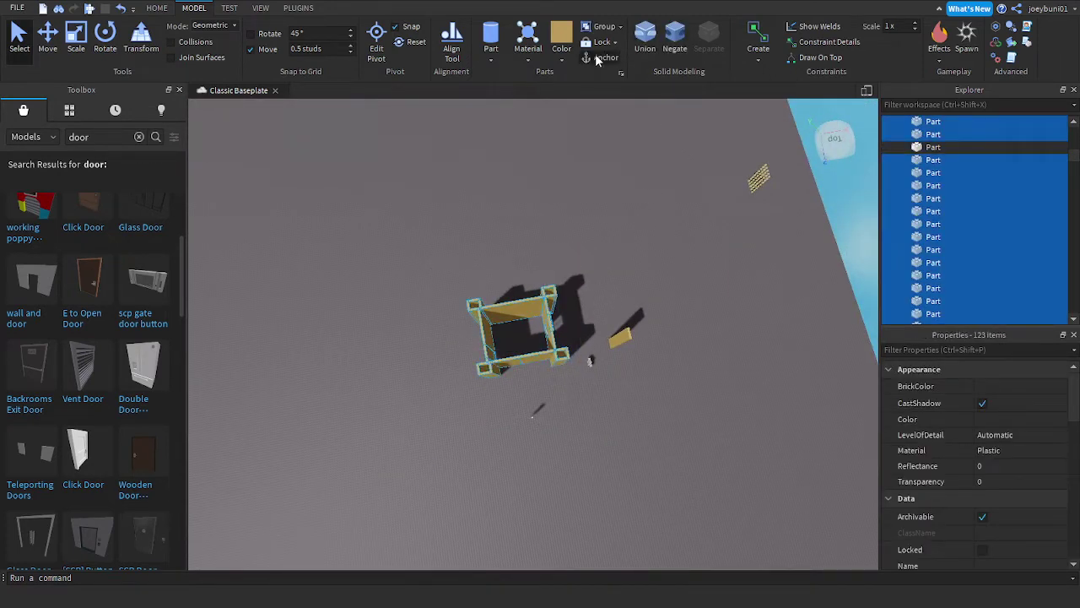
left_click(663, 247)
Step: Move the freestanding cork panel near the Dummy onto the open baseplate beside the structure
scroll(662, 250, "up", 5)
right_click_drag(662, 250, 661, 249)
key("a")
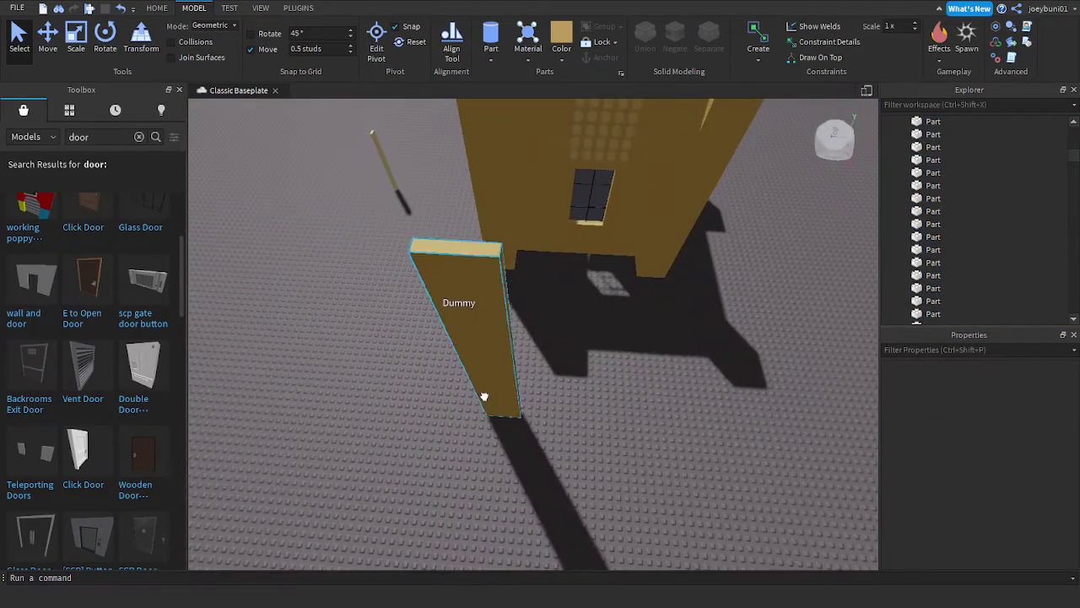
left_click_drag(484, 397, 527, 338)
right_click_drag(594, 343, 594, 343)
scroll(594, 342, "up", 3)
scroll(594, 343, "down", 3)
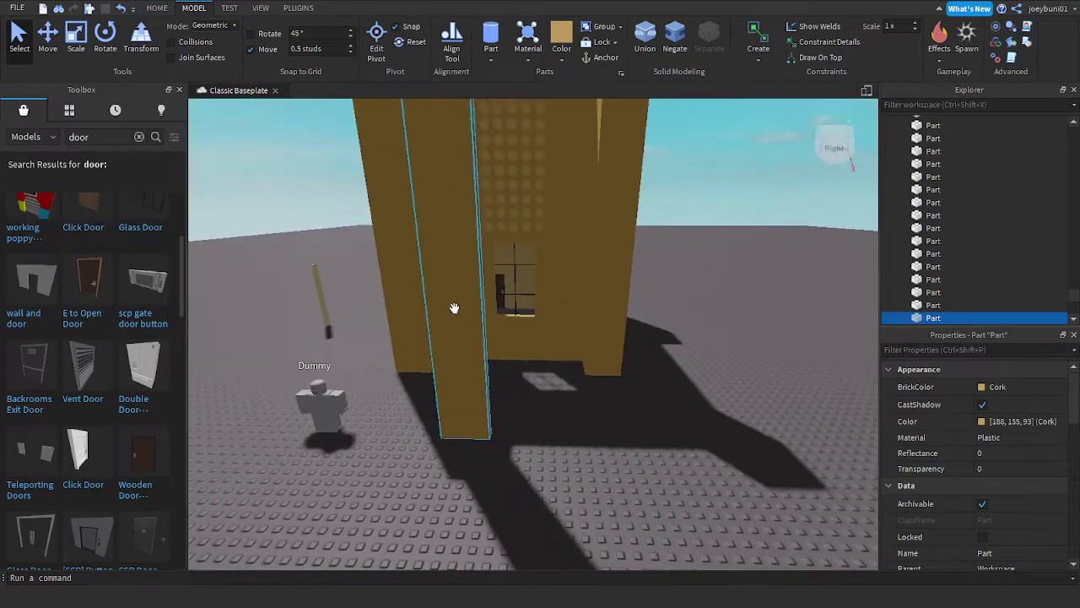
key("d")
left_click_drag(453, 337, 608, 418)
key("s")
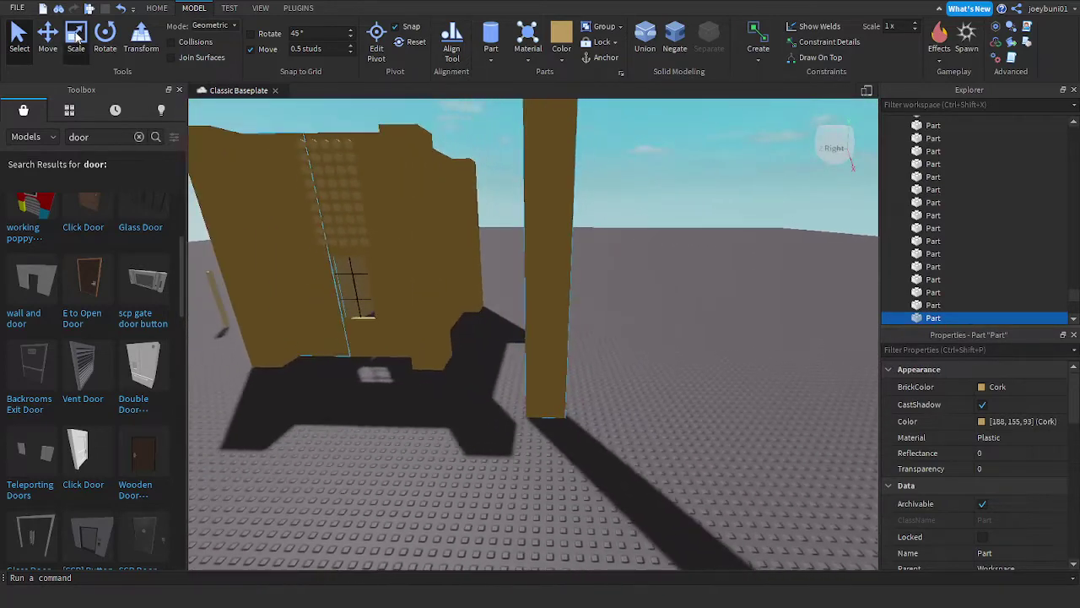
Step: Scale the freestanding cork panel into a broad wall and negate it
left_click(76, 40)
key("d")
left_click_drag(553, 285, 738, 297)
right_click_drag(661, 321, 661, 320)
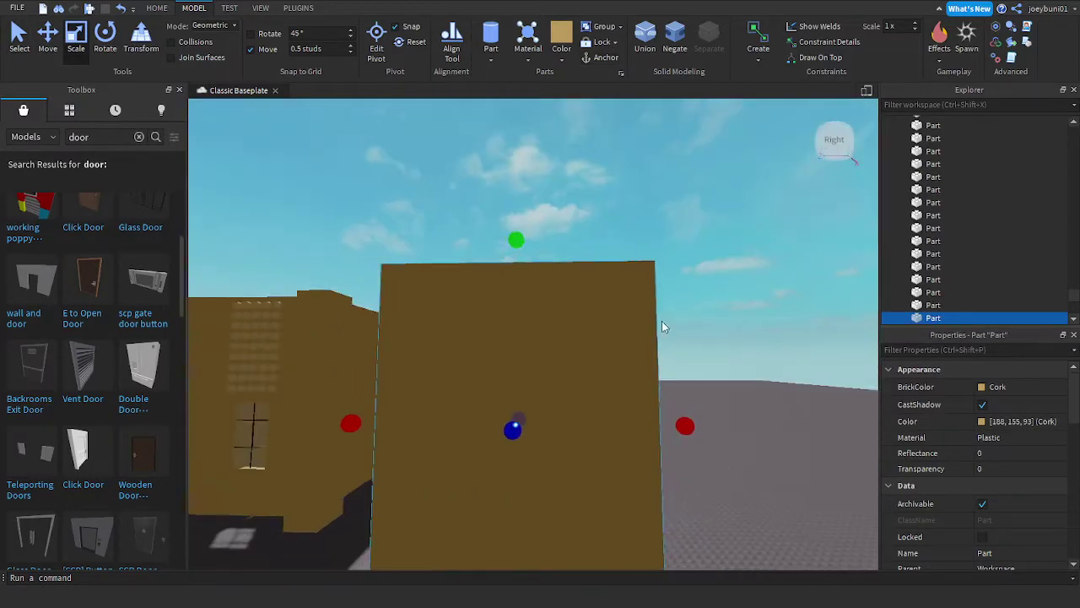
key("d")
right_click_drag(686, 231, 685, 231)
left_click(672, 35)
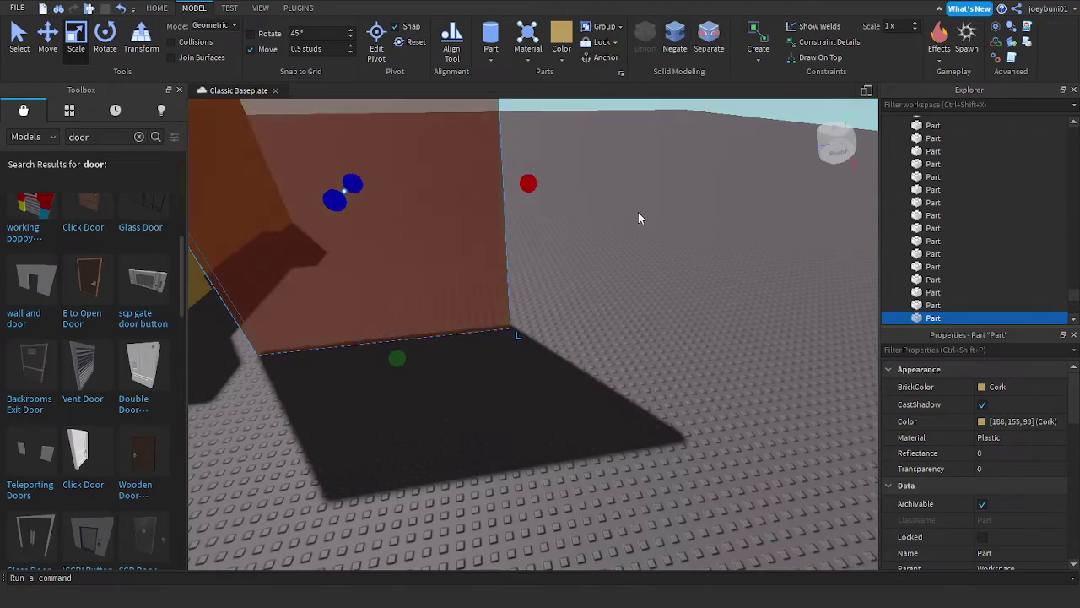
Step: Reduce the width and height of the negated wall and delete it
right_click_drag(635, 305, 631, 297)
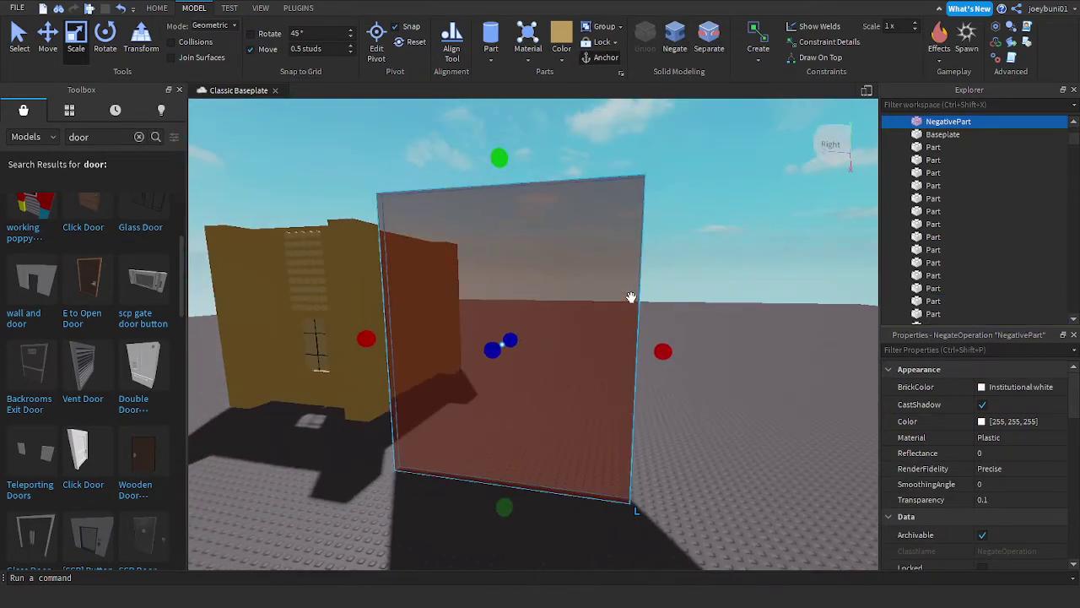
left_click_drag(669, 356, 621, 353)
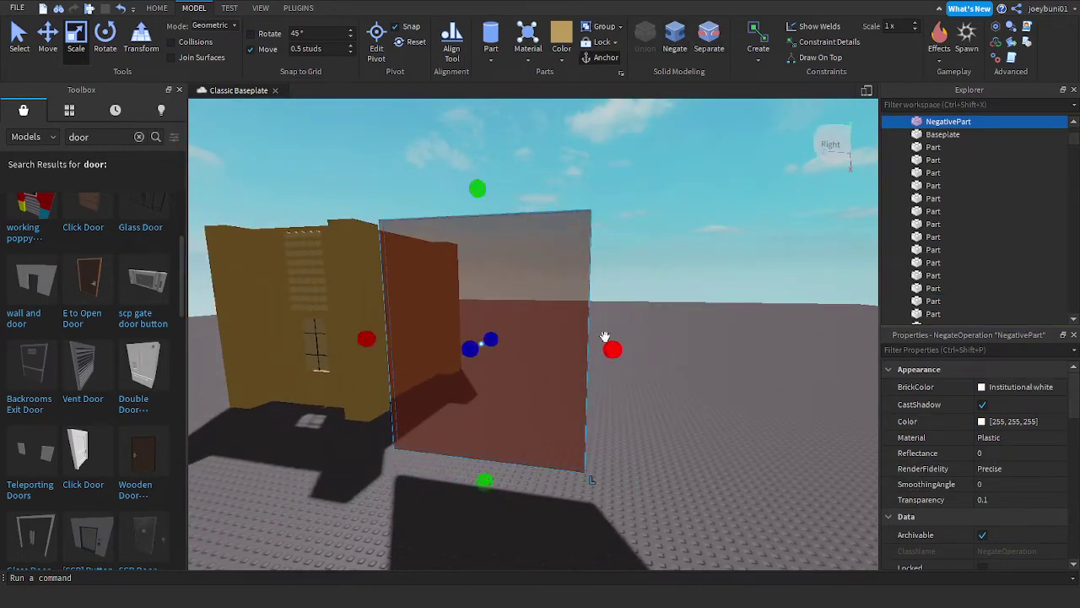
key("Delete")
right_click_drag(565, 276, 583, 280)
key("s")
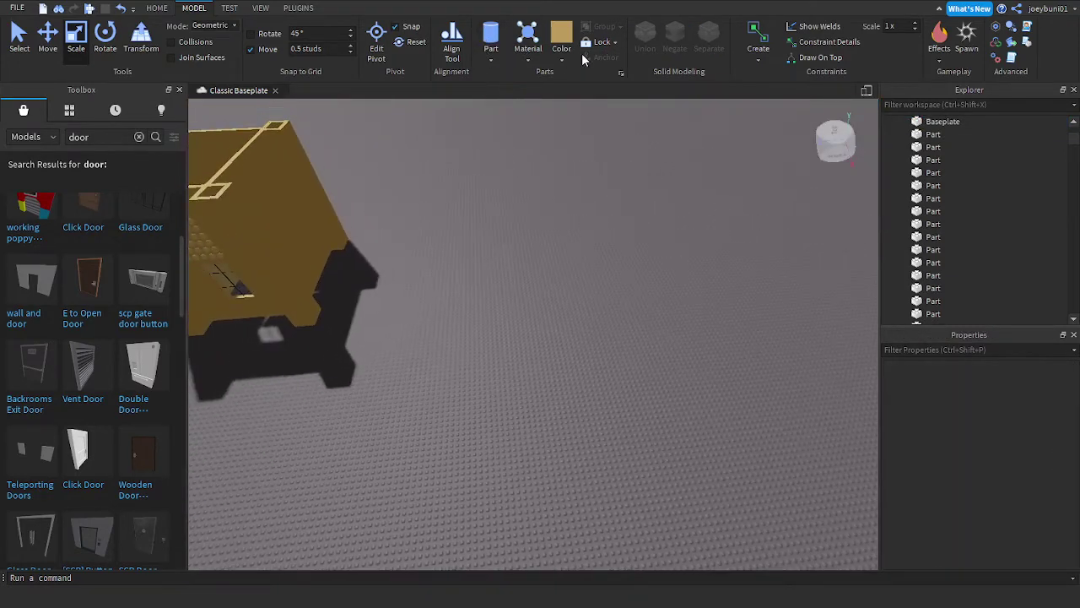
Step: Duplicate a cork corner tower panel, place the copy on the open baseplate and scale it into a broad wall
left_click(235, 255)
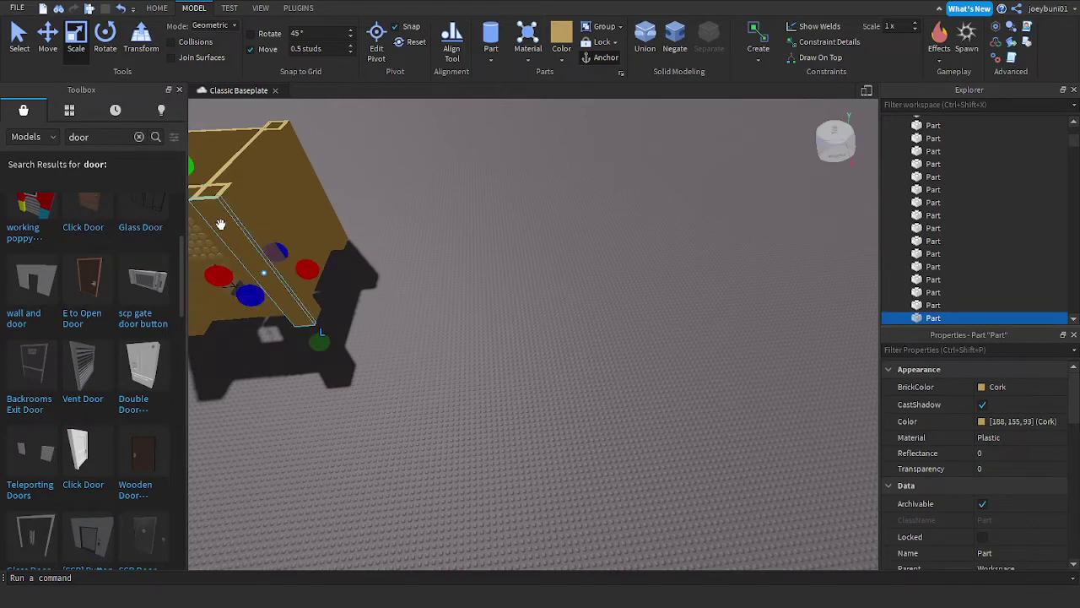
left_click_drag(266, 257, 547, 401)
key("d")
left_click_drag(586, 348, 770, 324)
left_click_drag(649, 245, 653, 197)
key("d")
right_click_drag(609, 205, 627, 245)
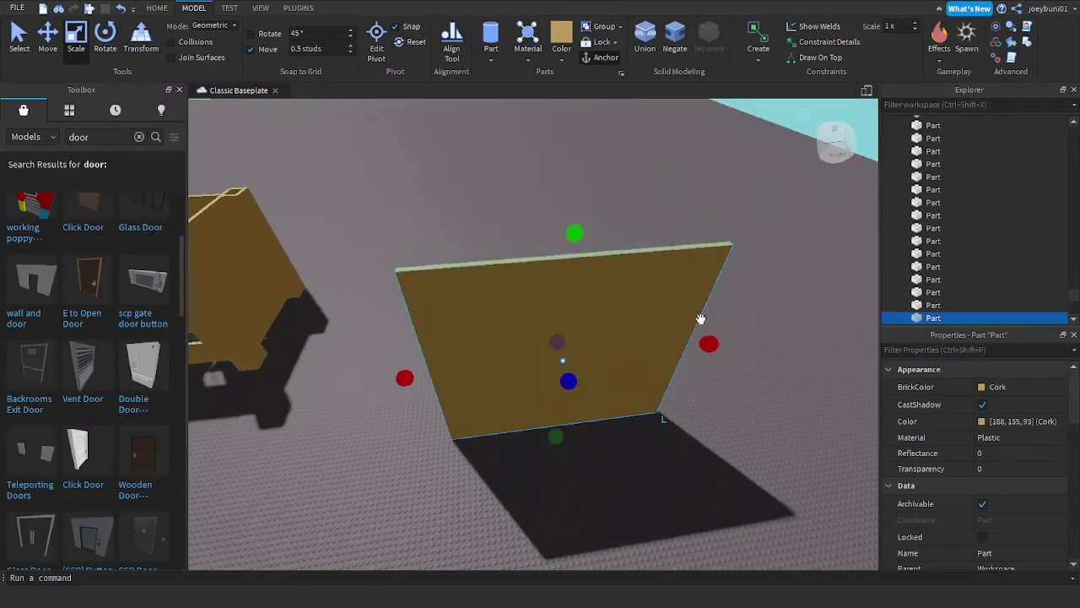
left_click_drag(708, 343, 740, 347)
Step: Duplicate the broad cork wall and place the copy parallel in front of it
key("ctrl+d")
left_click_drag(625, 295, 692, 351)
right_click_drag(688, 347, 692, 351)
left_click_drag(692, 351, 670, 360)
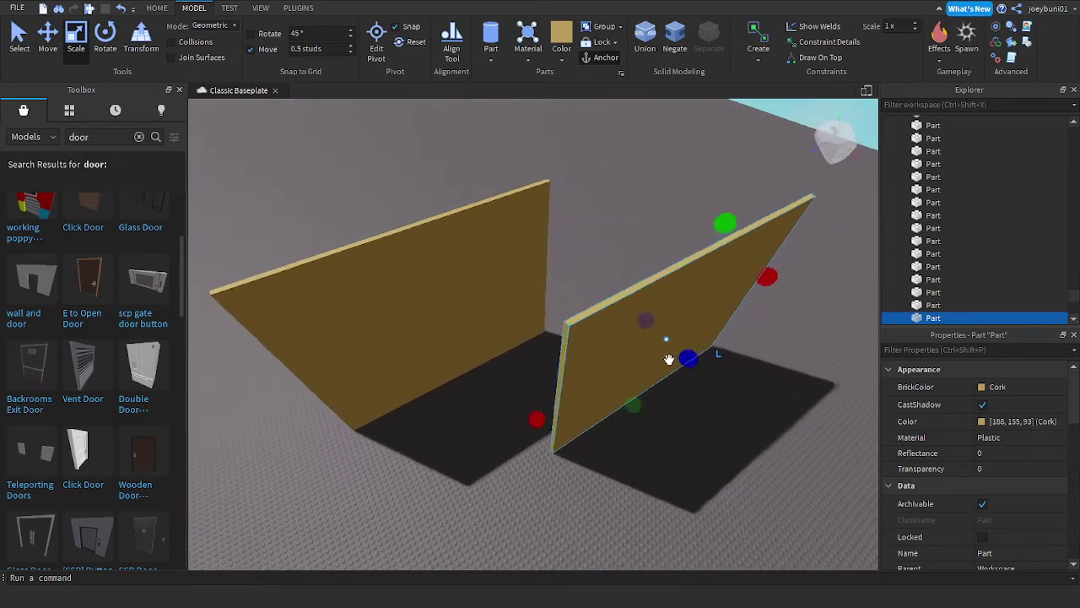
right_click_drag(670, 359, 665, 344)
Step: Scale the wall copy down to a door-sized panel and set it into the broad wall
left_click_drag(655, 311, 481, 407)
left_click_drag(427, 338, 446, 412)
right_click_drag(445, 411, 444, 412)
left_click_drag(446, 412, 444, 411)
right_click_drag(444, 412, 443, 411)
left_click_drag(444, 412, 457, 400)
key("d")
right_click_drag(498, 405, 496, 404)
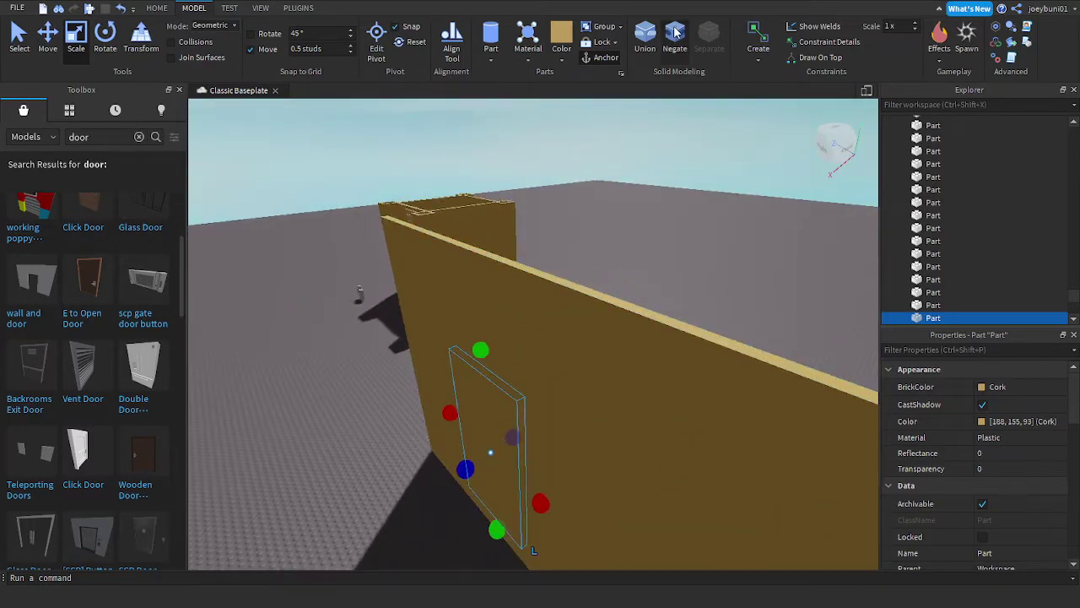
Step: Negate the door-sized panel and adjust it at the foot of the broad wall
left_click(675, 32)
right_click_drag(584, 320, 576, 327)
mouse_move(577, 328)
left_mouse_down()
mouse_move(603, 318)
mouse_move(567, 318)
mouse_move(583, 318)
left_mouse_up()
right_click_drag(583, 318, 593, 233)
left_click_drag(555, 225, 555, 437)
right_click_drag(579, 410, 588, 376)
left_click_drag(617, 240, 634, 229)
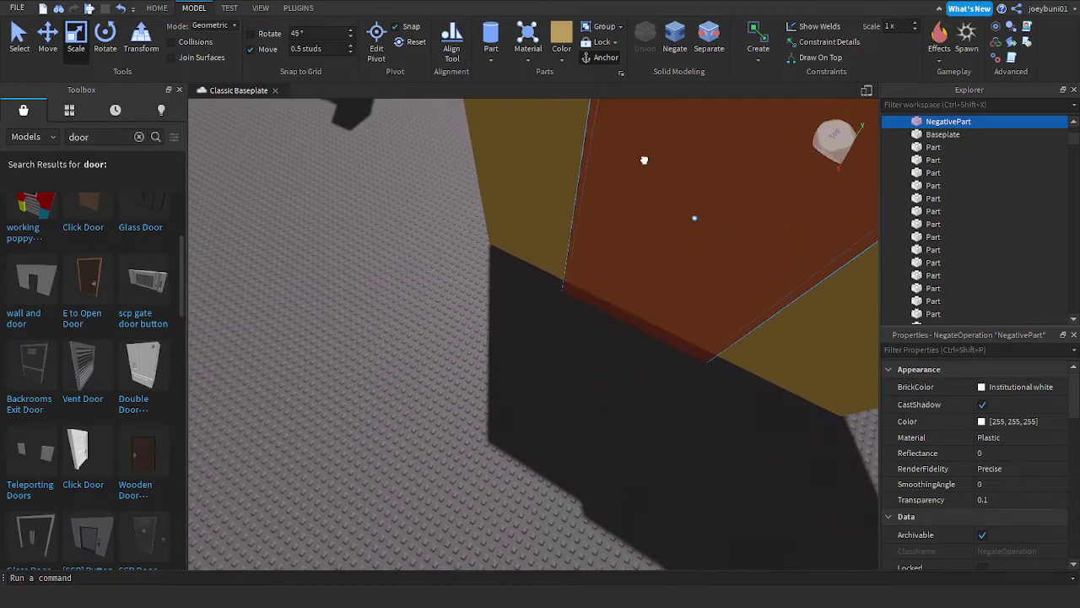
Step: Pull the negative block out in front of the broad wall and reduce its width and height
key("s")
left_click_drag(643, 159, 497, 330)
right_click_drag(497, 330, 497, 330)
scroll(497, 330, "down", 3)
left_click_drag(494, 265, 503, 450)
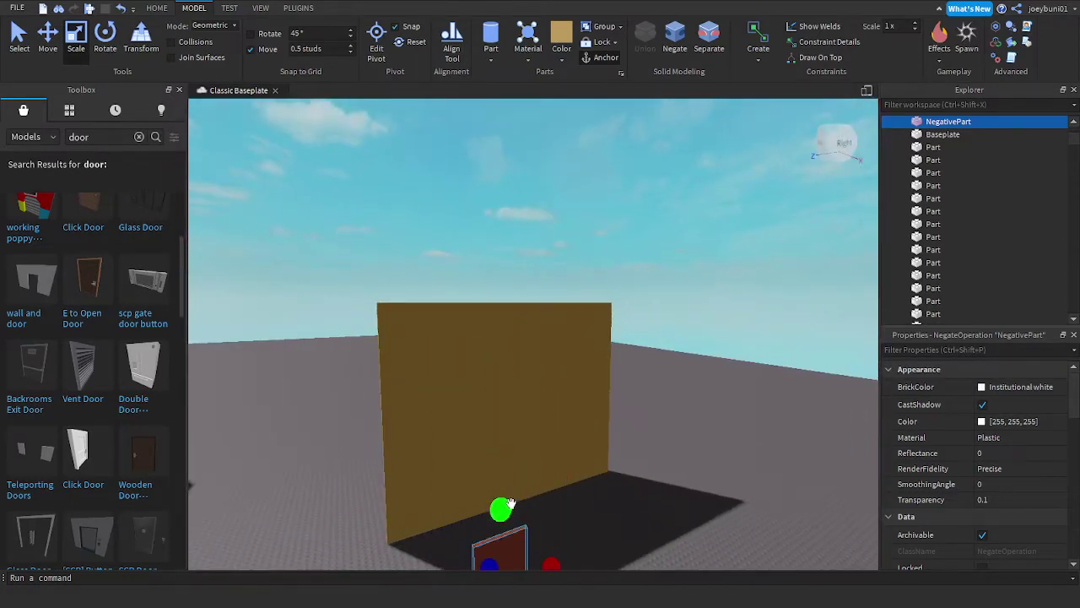
right_click_drag(511, 510, 511, 510)
key("w")
left_click_drag(539, 354, 577, 360, "shift")
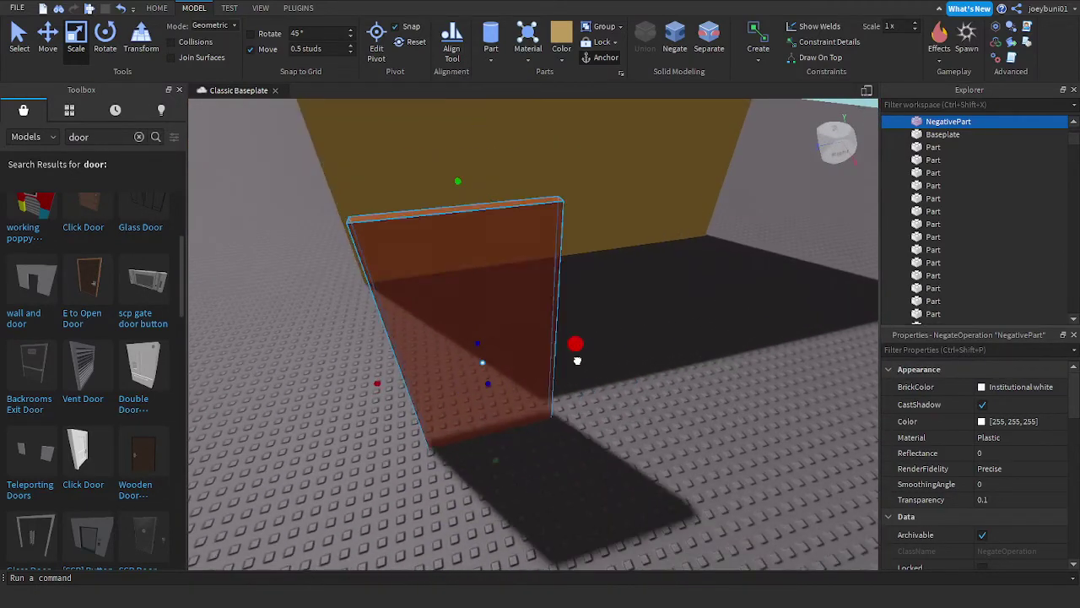
left_click_drag(457, 182, 462, 294, "shift")
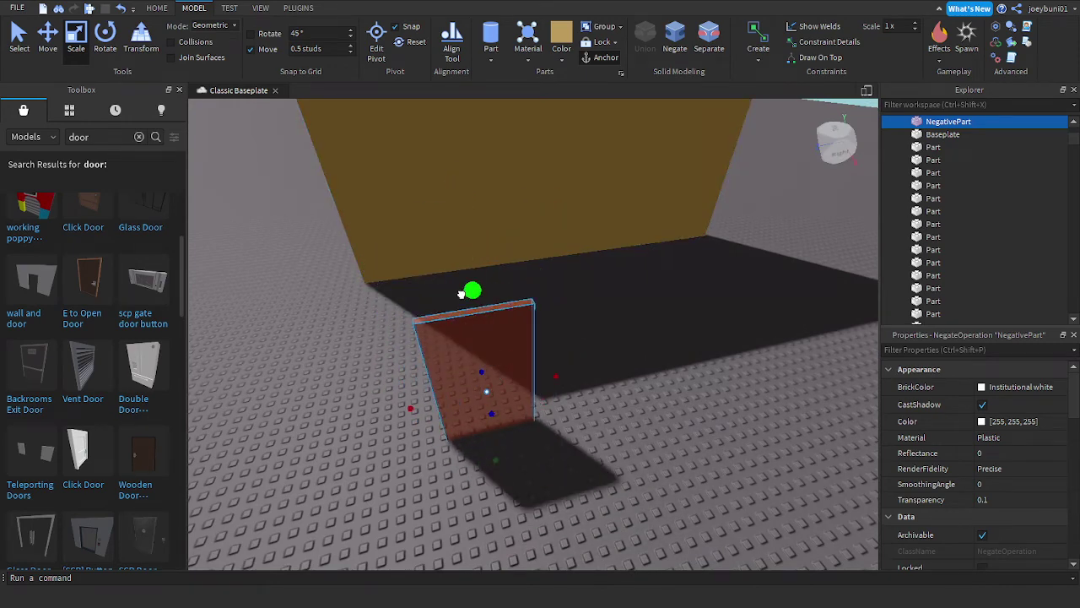
Step: Place the reduced negative block against the broad wall and delete it
right_click_drag(585, 312, 586, 312)
key("a")
key("s")
left_click_drag(418, 464, 317, 280)
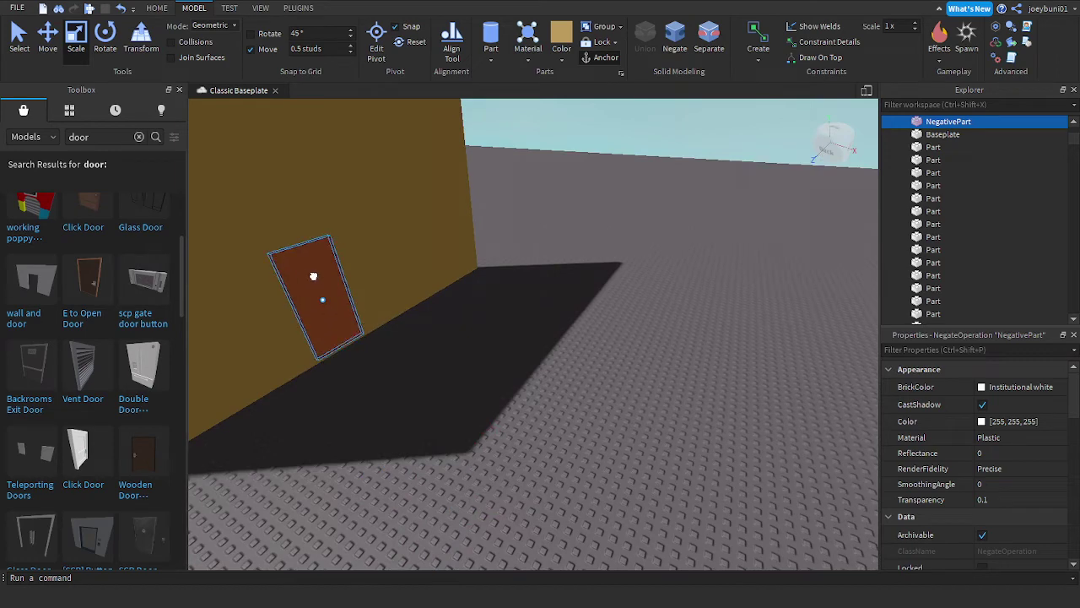
key("Delete")
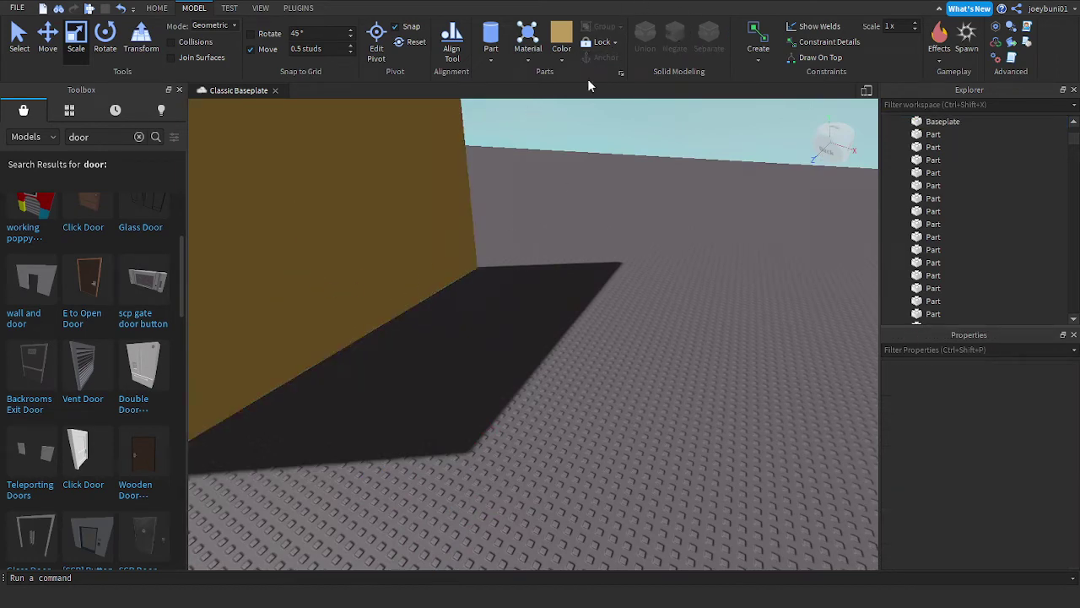
Step: Duplicate the broad wall again and scale the copy in front of it into a narrower, lower panel
left_click_drag(304, 264, 498, 388)
right_click_drag(498, 388, 487, 342)
scroll(642, 423, "down", 3)
left_click_drag(630, 396, 499, 437)
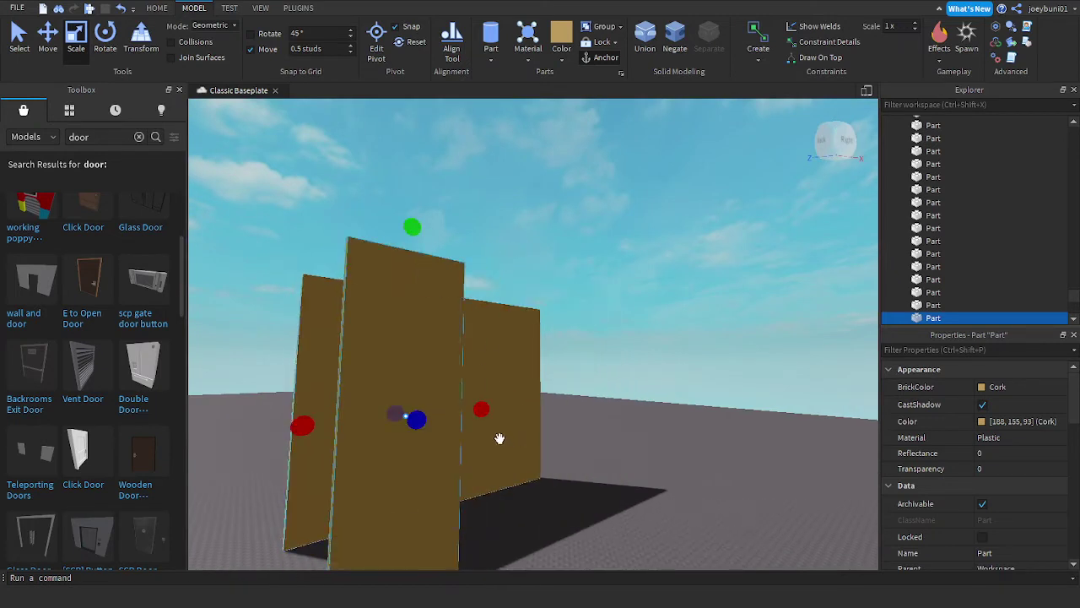
left_click_drag(311, 425, 373, 433)
left_click_drag(438, 236, 451, 365)
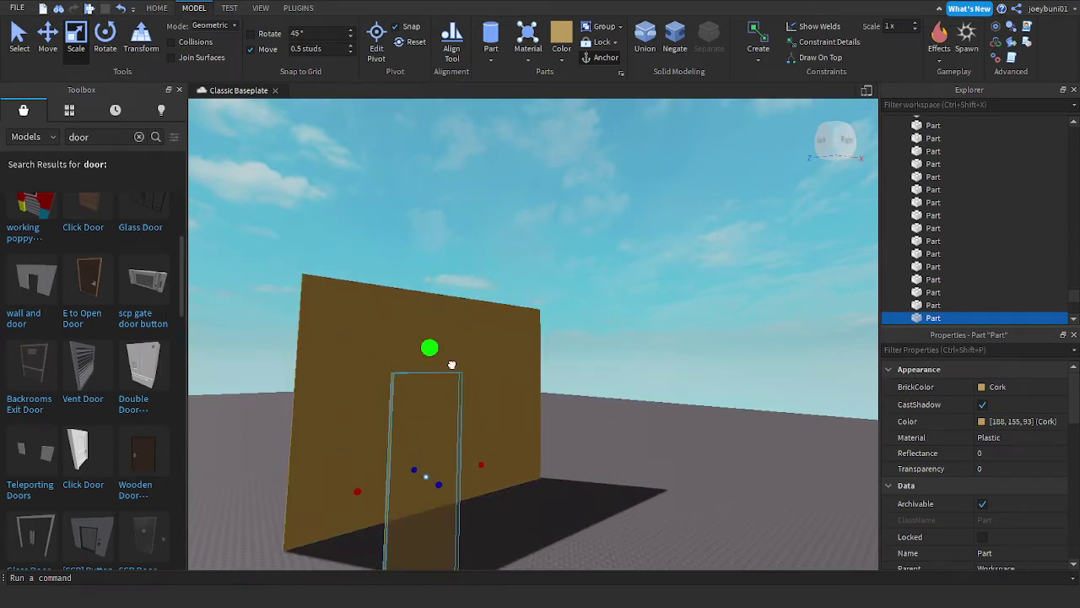
Step: Set the narrow panel into the middle of the broad wall and adjust its thickness so it protrudes from the face
key("w")
left_click_drag(434, 494, 414, 418)
right_click_drag(413, 418, 598, 420)
left_click_drag(657, 397, 612, 399)
right_click_drag(613, 399, 569, 395)
left_click_drag(586, 393, 621, 400)
key("s")
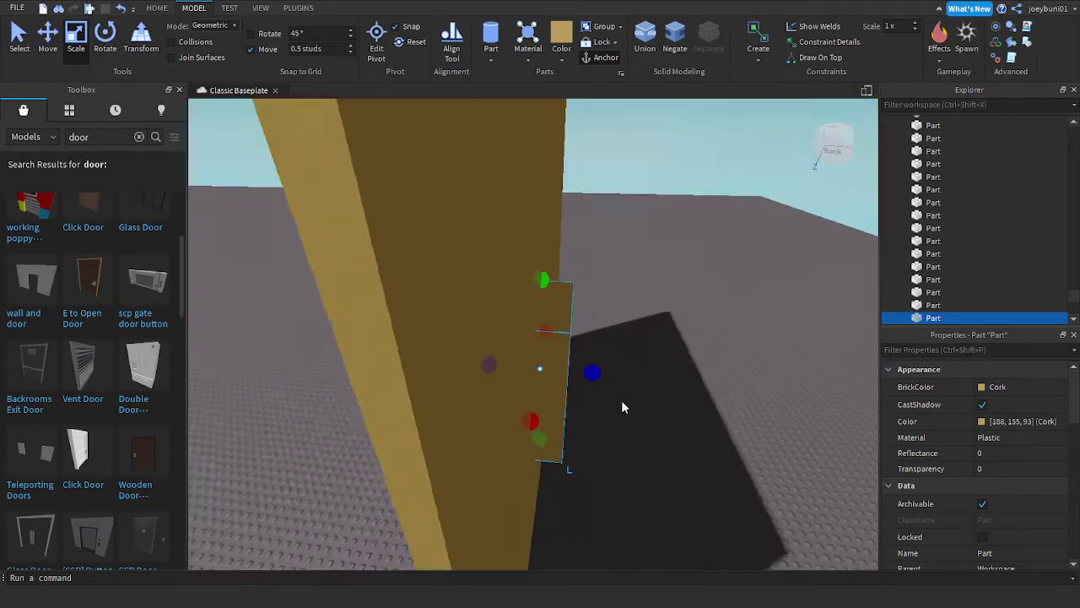
Step: Negate the narrow panel embedded in the broad wall
key("d")
right_click_drag(621, 400, 619, 399)
key("w")
key("s")
left_click(674, 38)
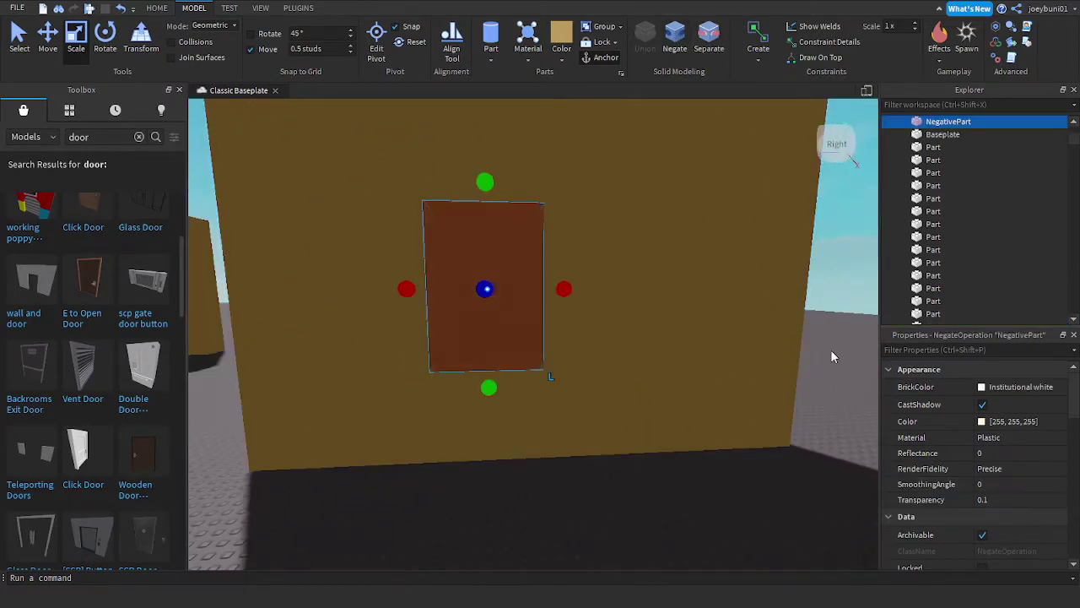
right_click_drag(678, 333, 680, 333)
key("d")
key("a")
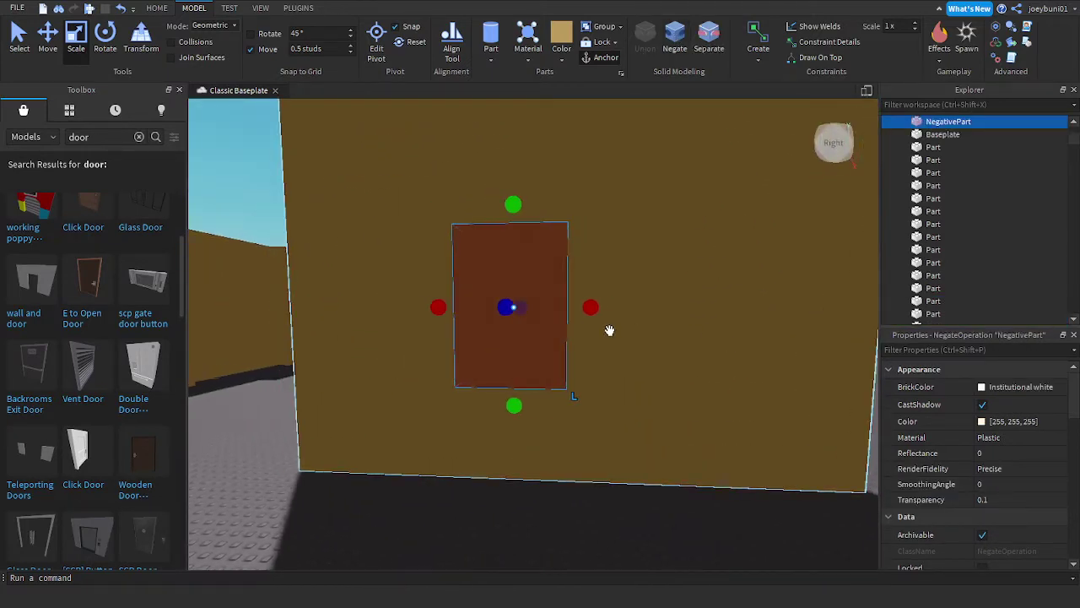
Step: Undo the deletion of the negative block and separate it back into a cork part
key("Delete")
key("ctrl+z")
right_click_drag(755, 225, 754, 220)
key("d")
key("s")
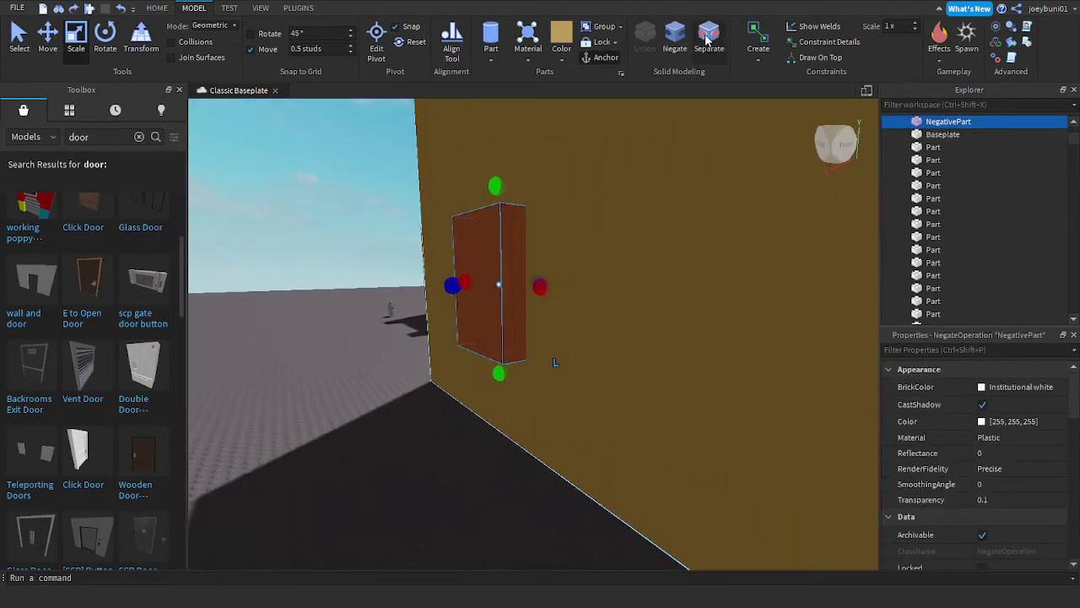
left_click(707, 40)
key("a")
right_click_drag(595, 200, 551, 253)
key("w")
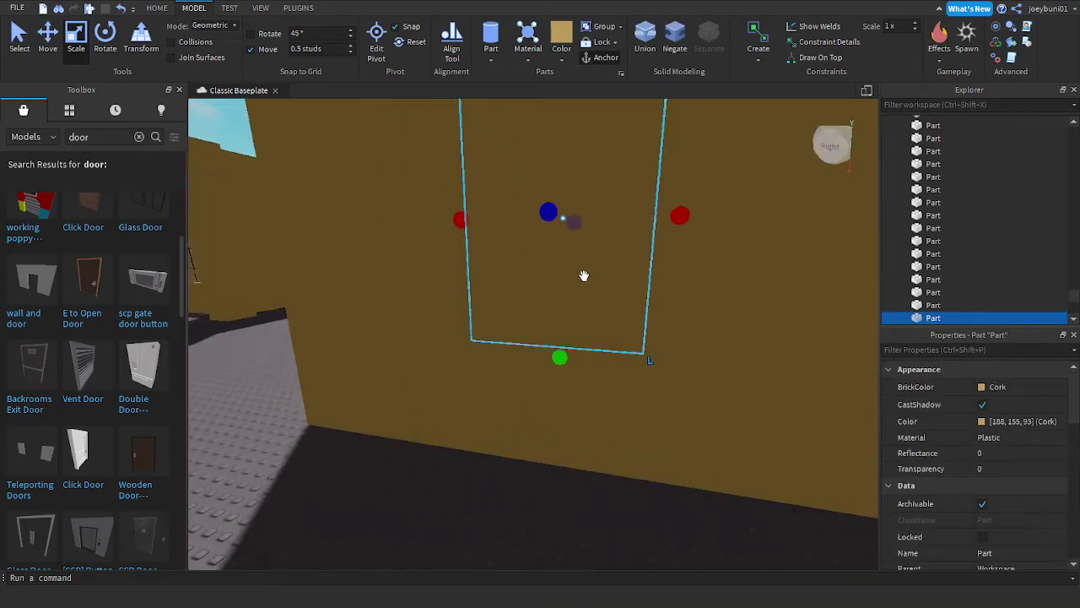
Step: Delete the cork panel embedded in the broad wall and undo the deletion
key("d")
right_click_drag(692, 276, 692, 276)
key("w")
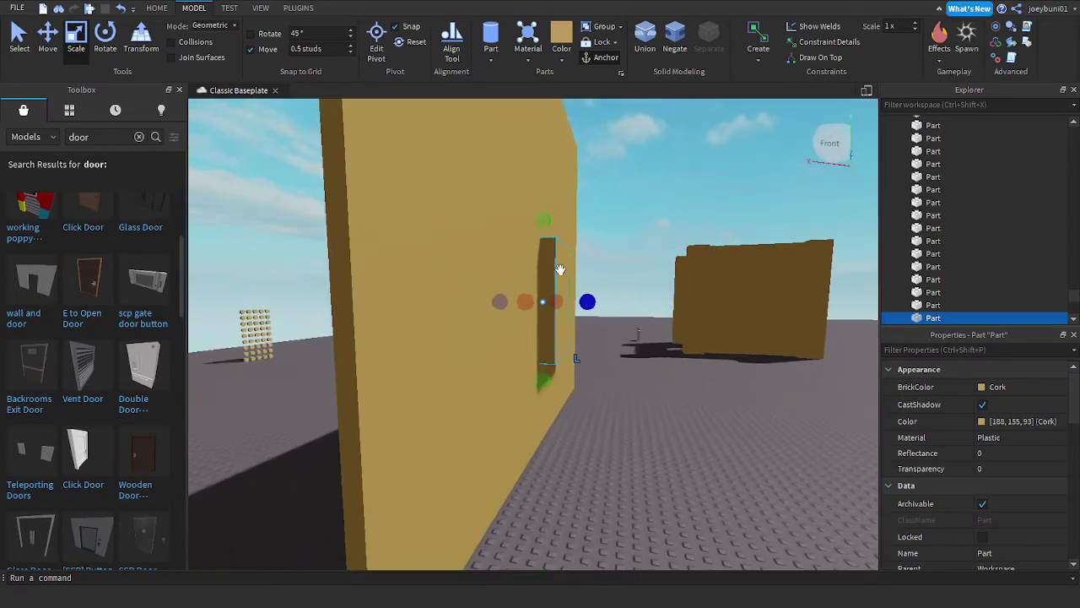
key("Delete")
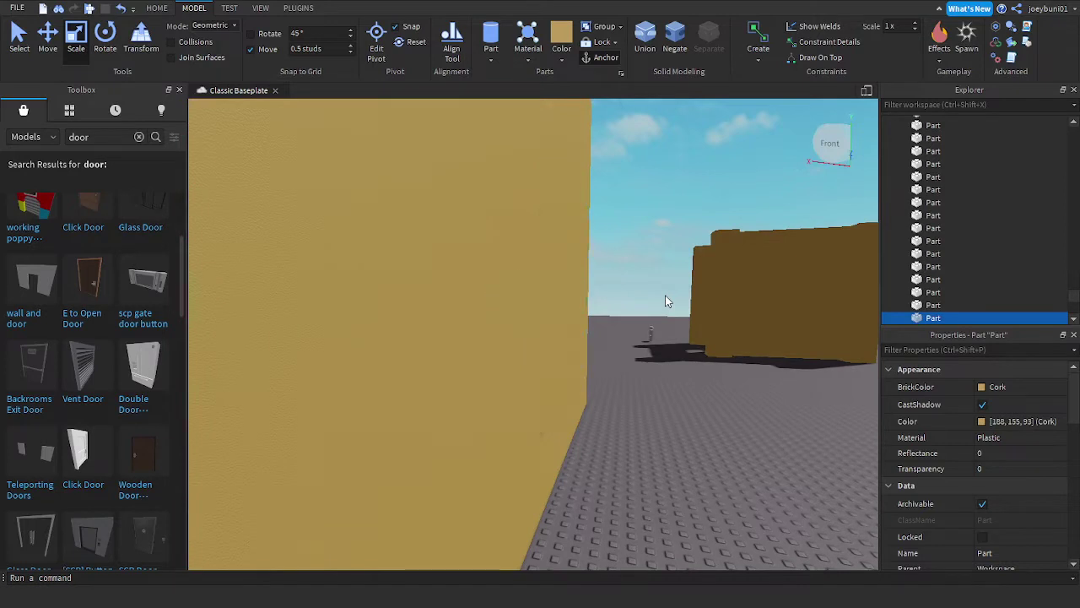
key("a")
right_click_drag(665, 294, 654, 297)
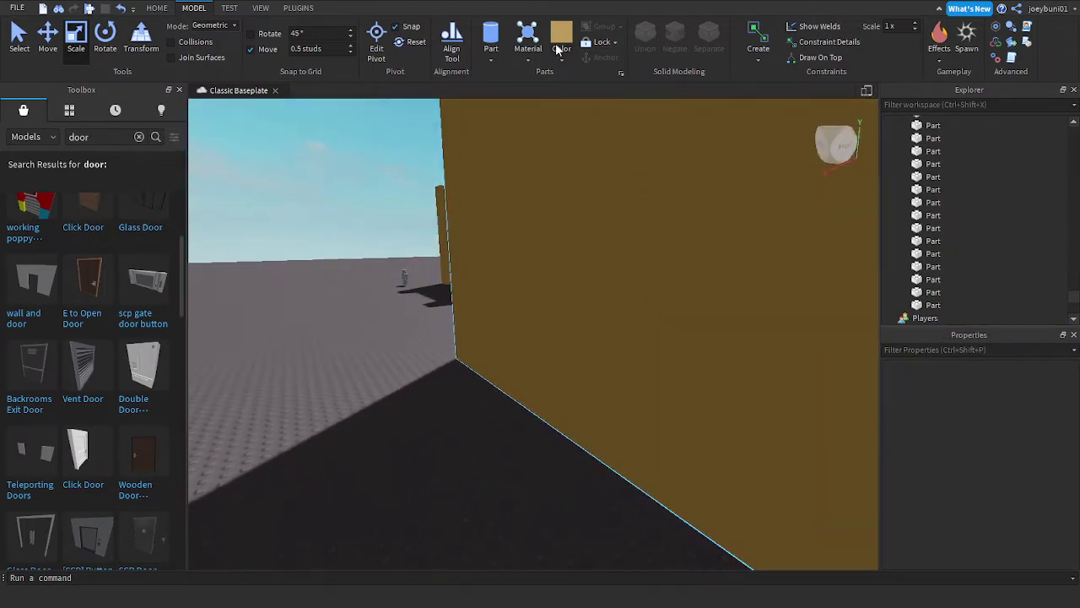
key("ctrl+z")
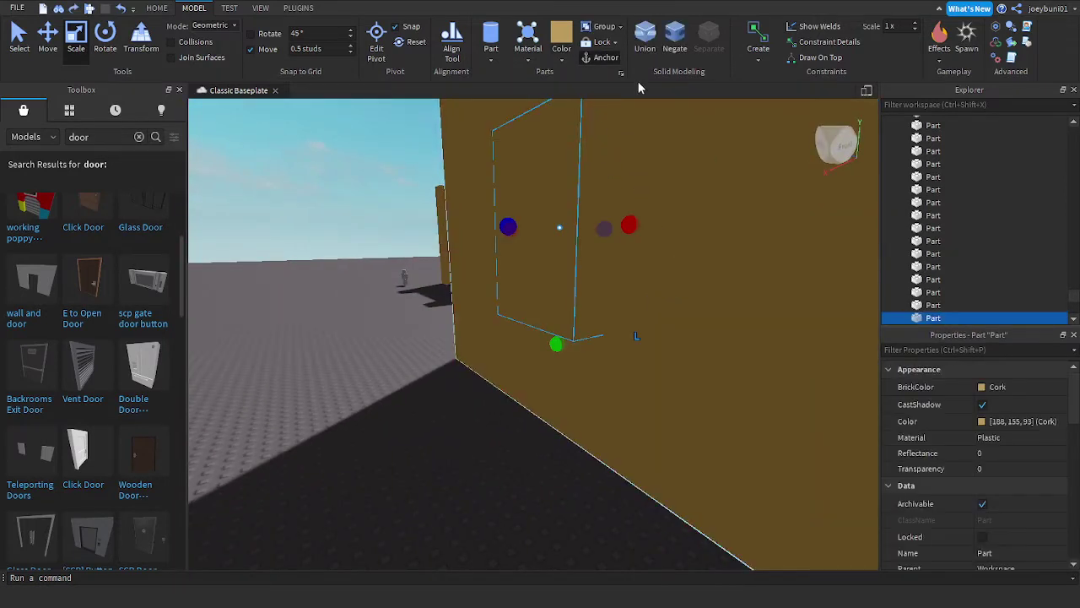
Step: Try Union and Separate on the panel embedded in the broad wall, and delete the panel
left_click(644, 38)
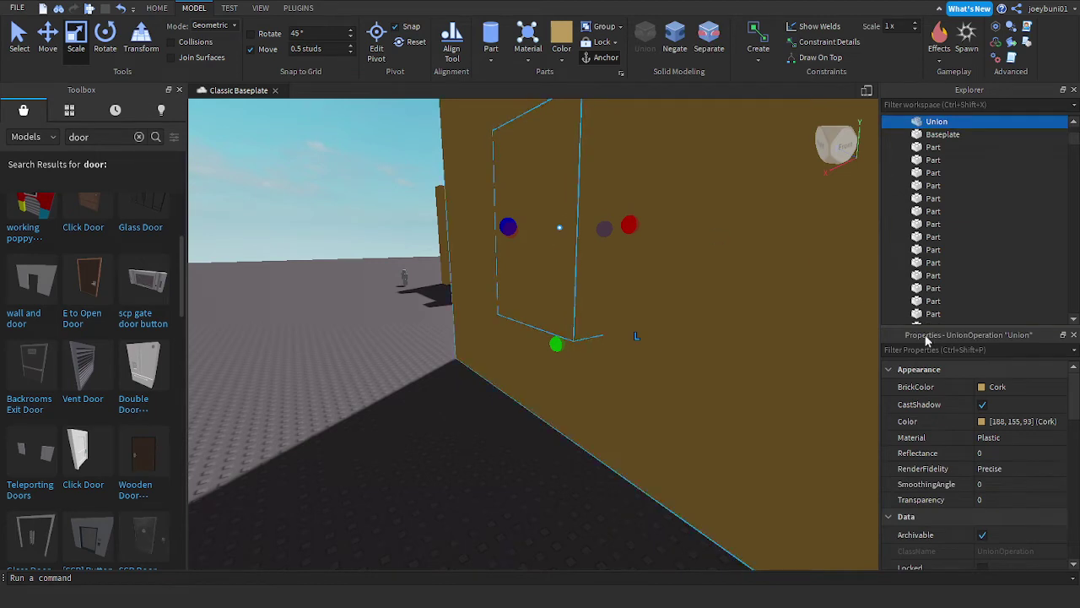
right_click_drag(737, 249, 736, 249)
key("d")
key("a")
key("s")
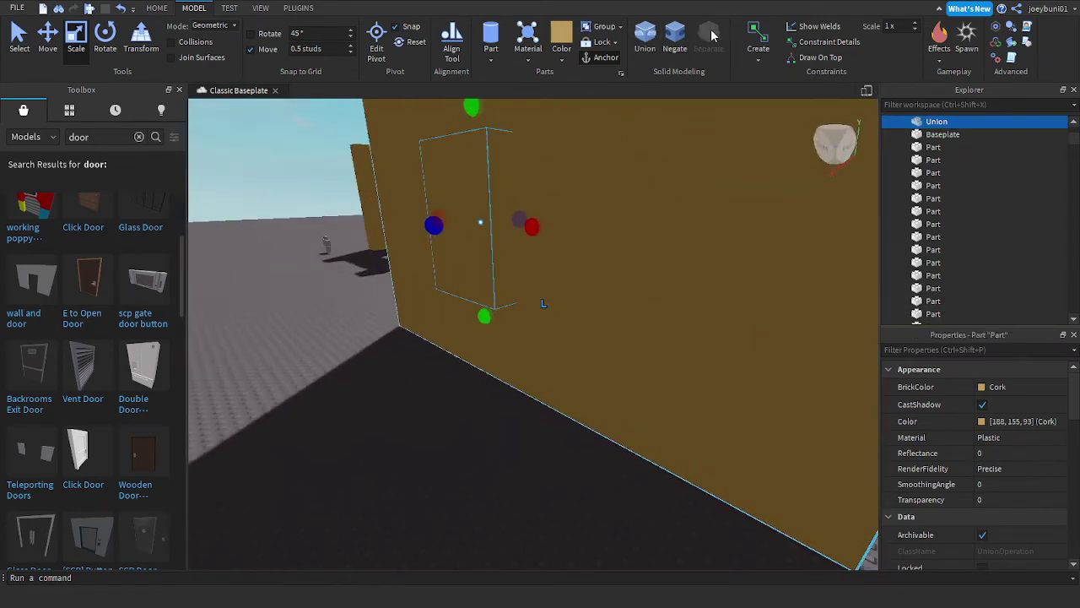
key("Delete")
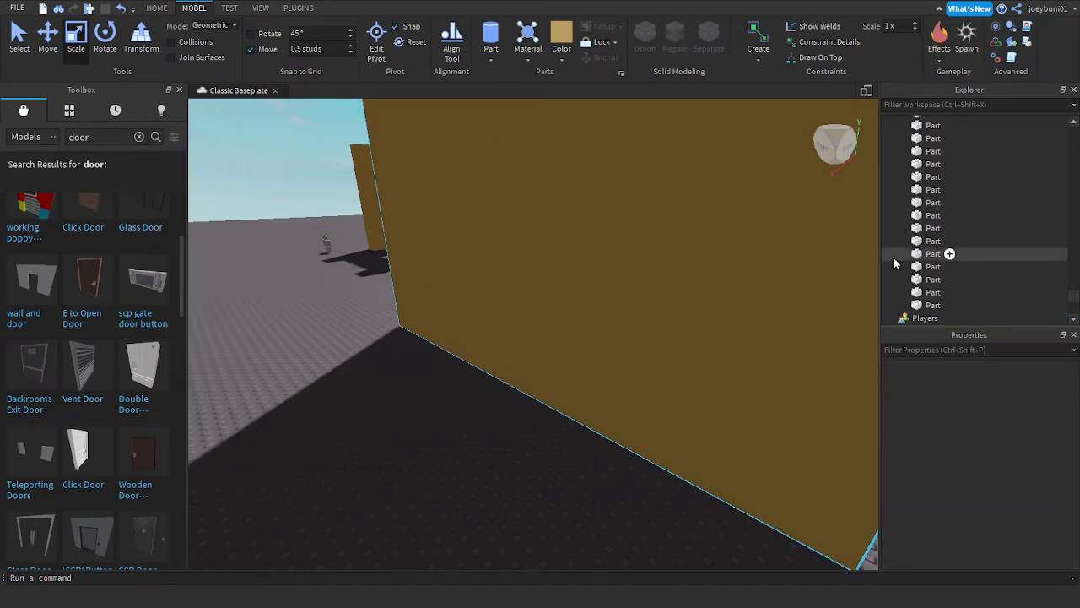
Step: Duplicate the broad cork wall and scale the copy down into a door-sized panel within the wall's face
left_click(460, 254)
right_click_drag(506, 289, 507, 289)
key("s")
key("ctrl+d")
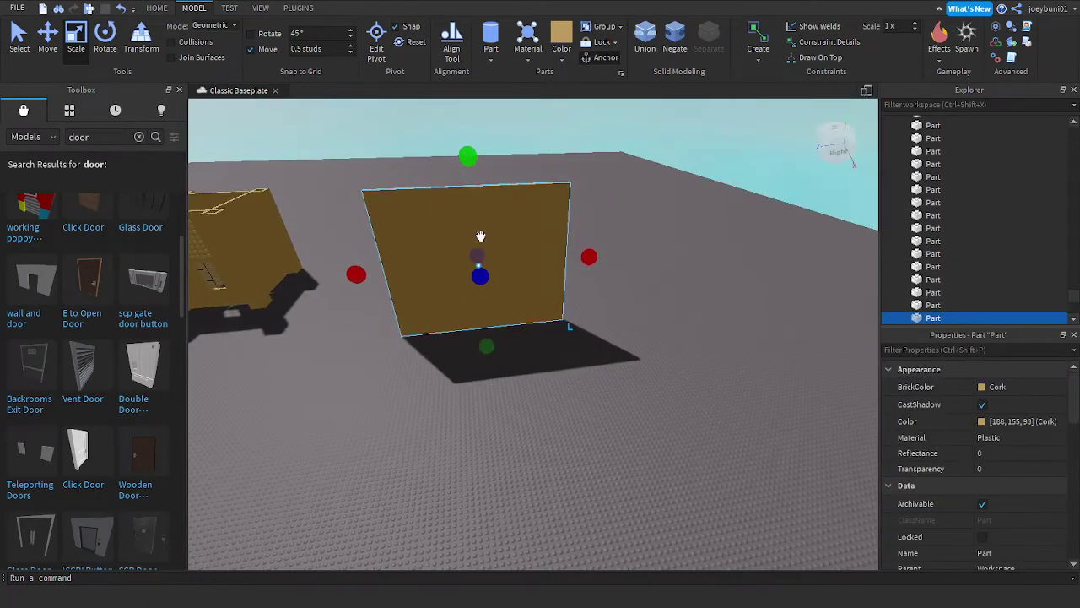
left_click_drag(479, 236, 514, 364)
left_click_drag(630, 283, 498, 294)
left_click_drag(413, 179, 431, 274)
left_click_drag(455, 339, 490, 319)
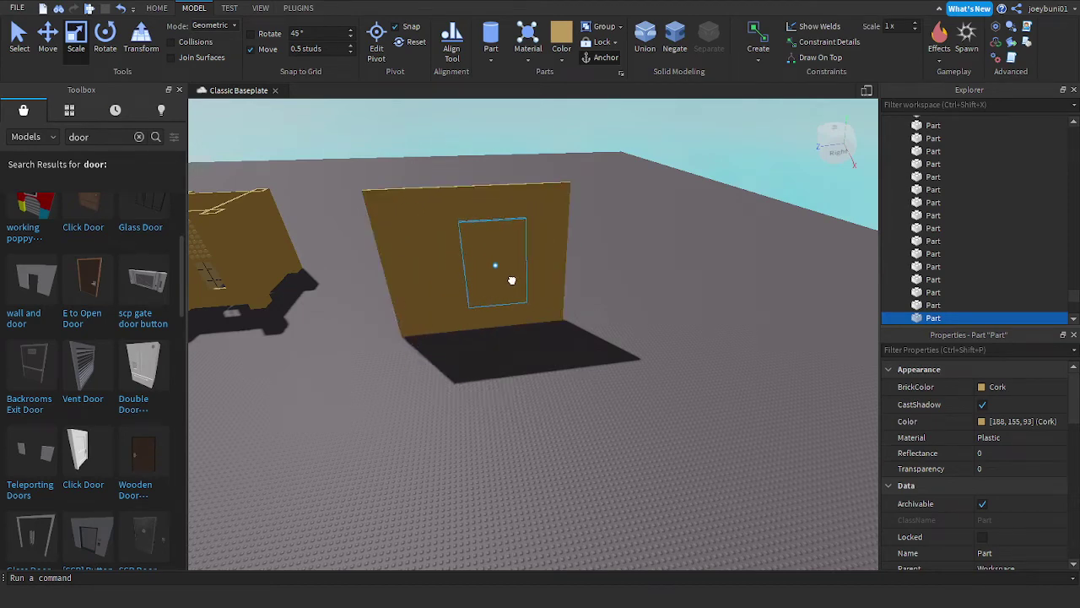
Step: Narrow the panel and extend its depth so it sticks out of the broad wall
left_click_drag(511, 280, 513, 282)
key("w")
right_click_drag(545, 272, 549, 297)
left_click_drag(597, 297, 552, 307)
right_click_drag(552, 306, 552, 307)
key("d")
left_click_drag(409, 293, 477, 308)
key("s")
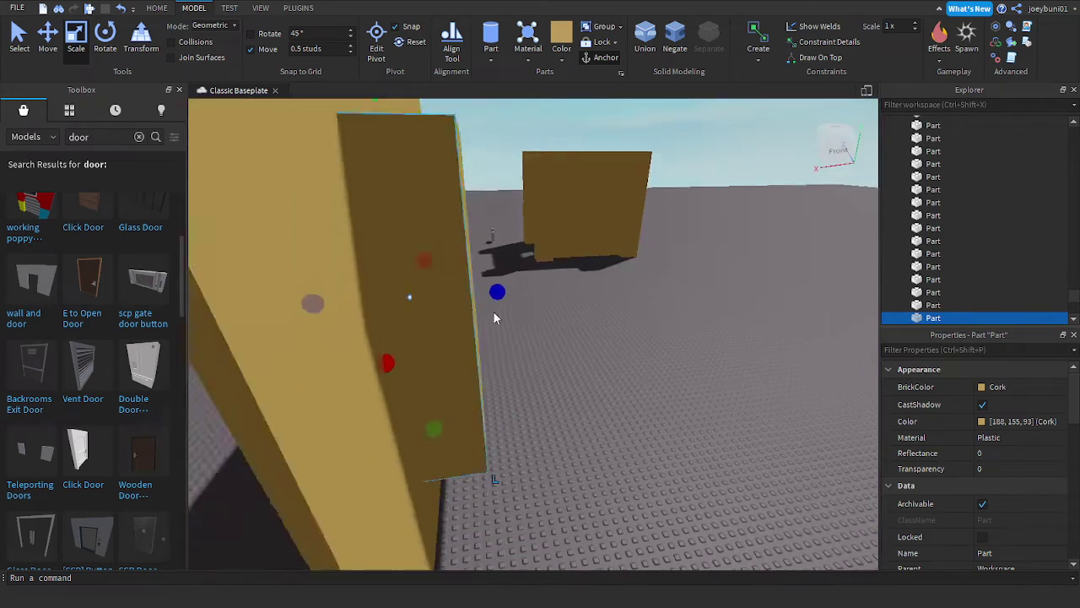
Step: Try Union and Separate on the block in the wall, and try resizing its depth before undoing the resize
right_click_drag(495, 313, 535, 315)
key("s")
key("d")
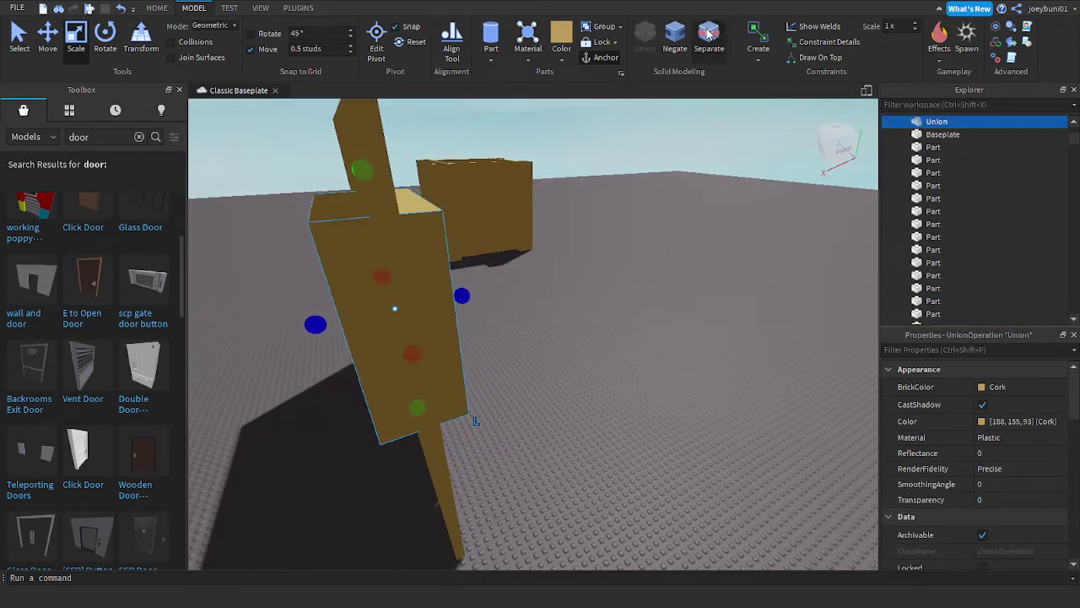
left_click(709, 34)
right_click_drag(651, 305, 632, 307)
key("d")
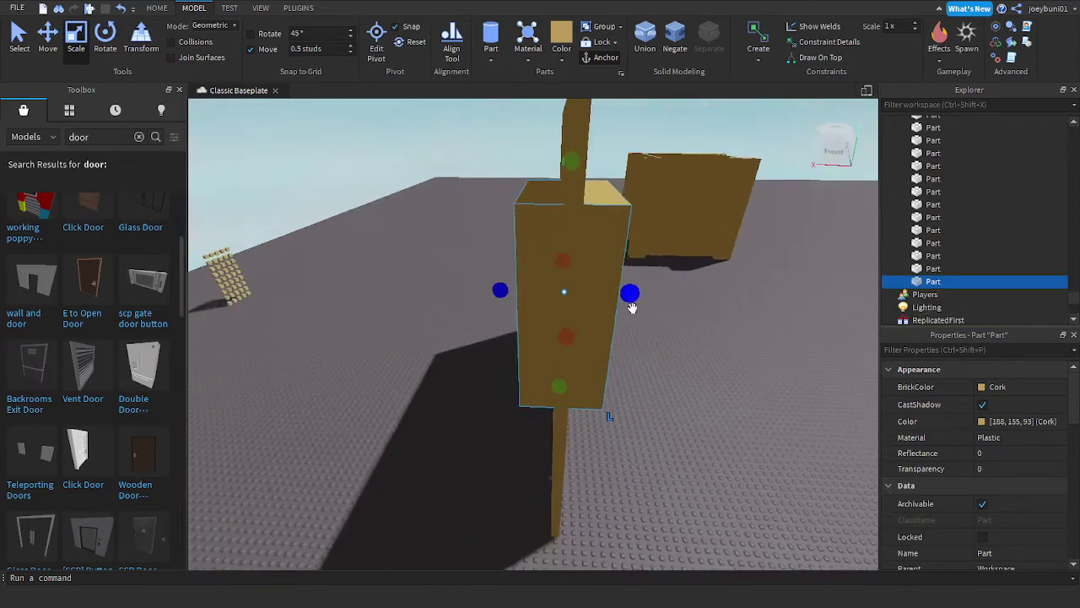
left_click_drag(516, 296, 637, 338)
key("ctrl+z")
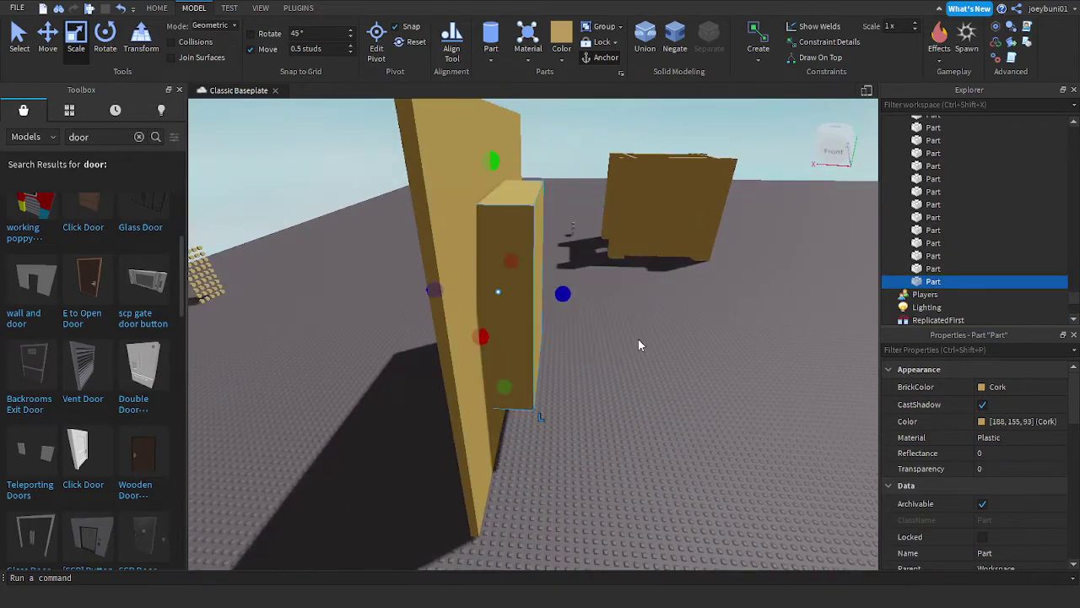
Step: Negate the cork block that passes through the broad wall
key("a")
right_click_drag(650, 340, 680, 273)
key("a")
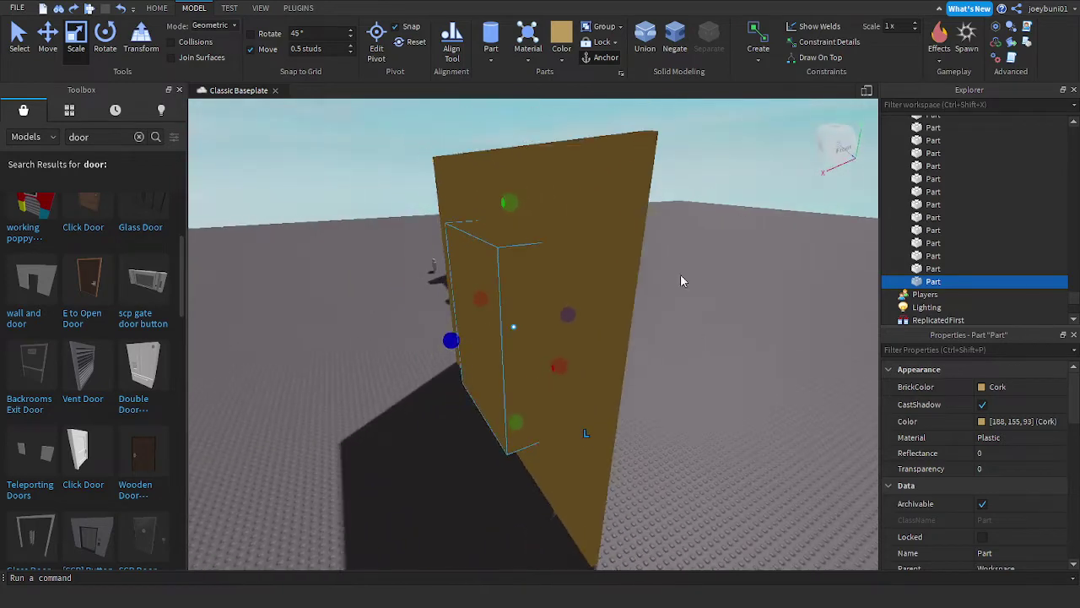
left_click(674, 39)
right_click_drag(643, 206, 643, 206)
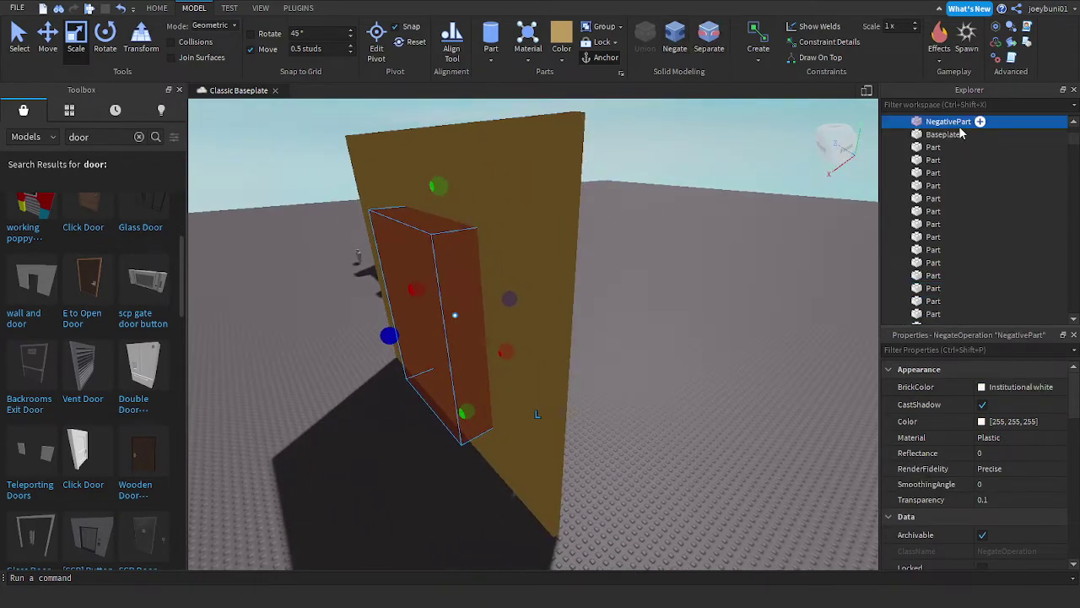
Step: Turn the negative block's Massless property on and back off
scroll(974, 448, "down", 10)
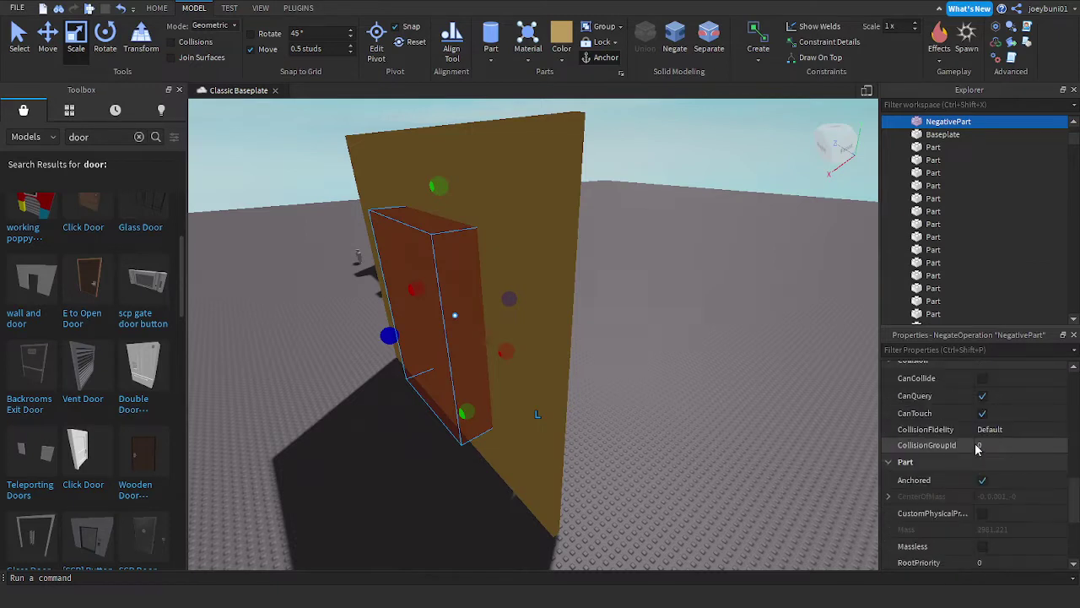
scroll(970, 460, "down", 4)
scroll(970, 465, "up", 2)
left_click(981, 482)
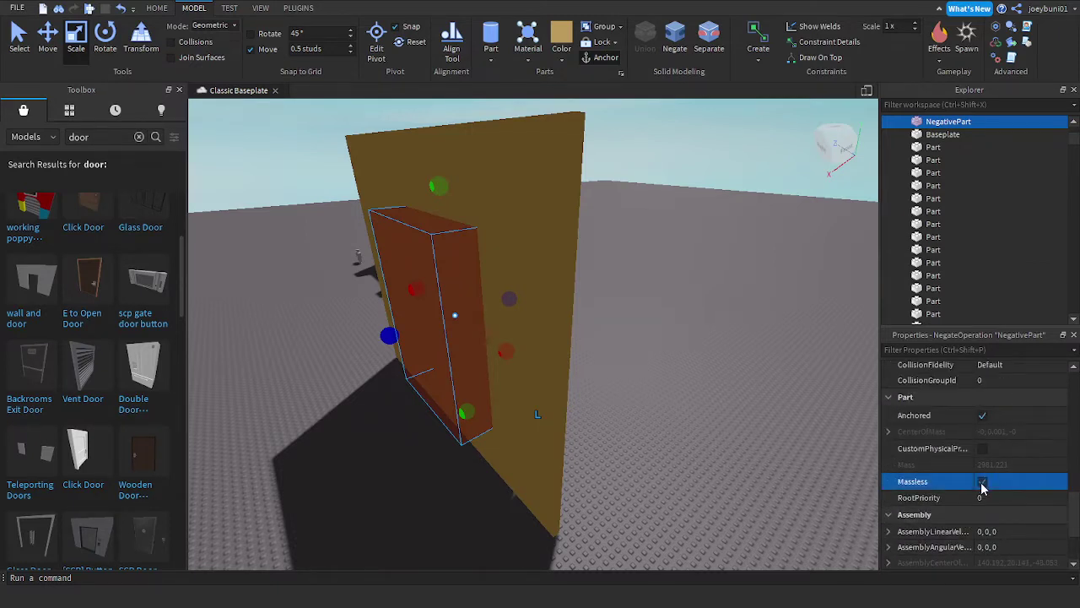
scroll(981, 460, "down", 1)
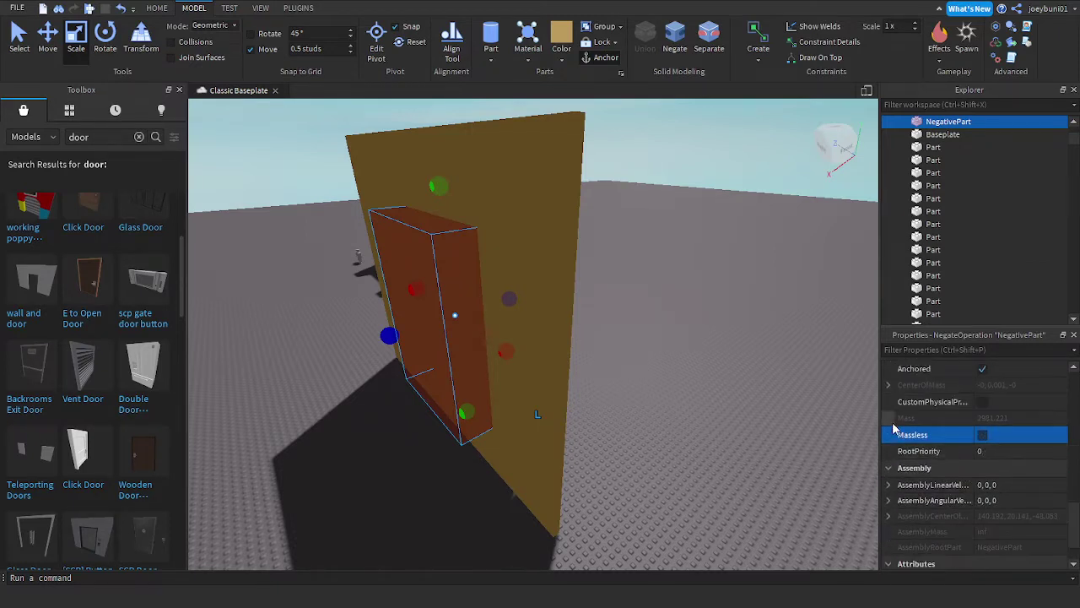
Step: Try resizing the negative block, undo the resize, and negate it again to restore the cork part
right_click_drag(490, 374, 490, 373)
key("a")
left_click_drag(426, 376, 482, 334)
key("ctrl+z")
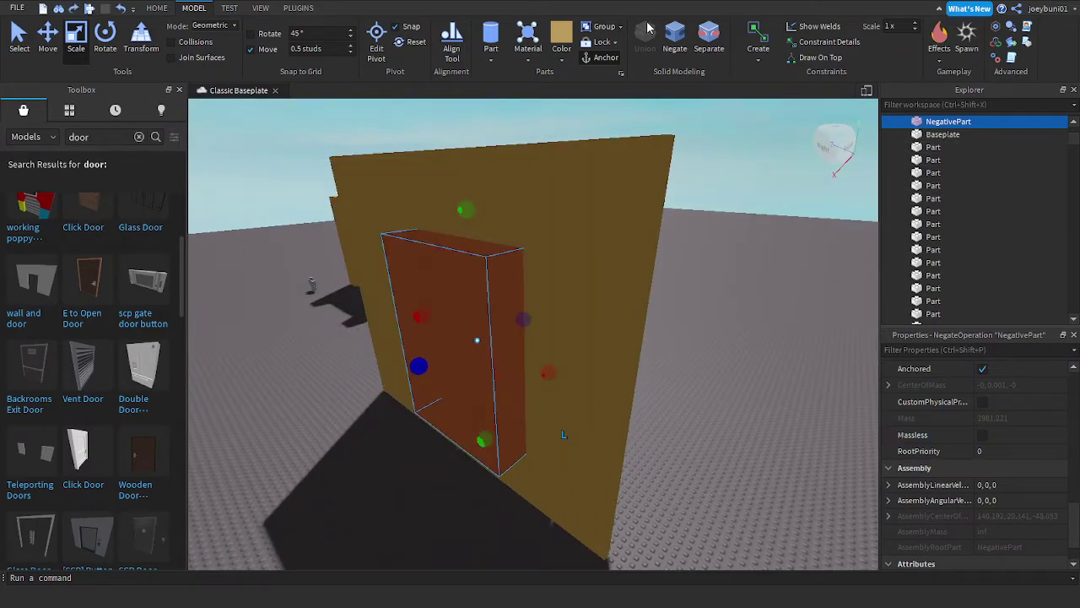
left_click(684, 42)
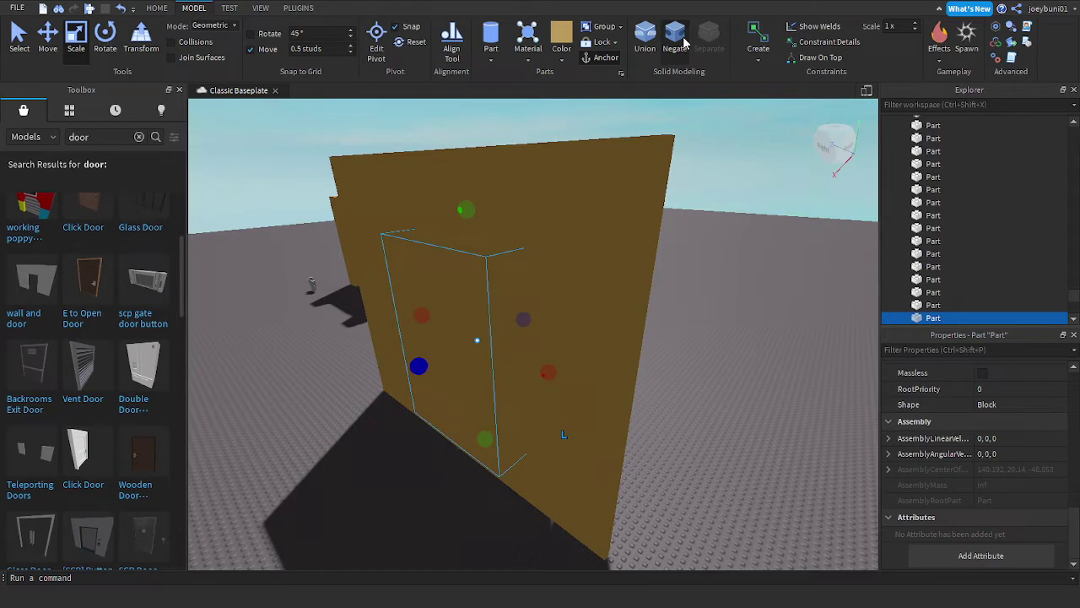
Step: Try negating the door-sized block embedded in the large detached wall
left_click(685, 43)
left_click(707, 40)
left_click(674, 40)
left_click(709, 42)
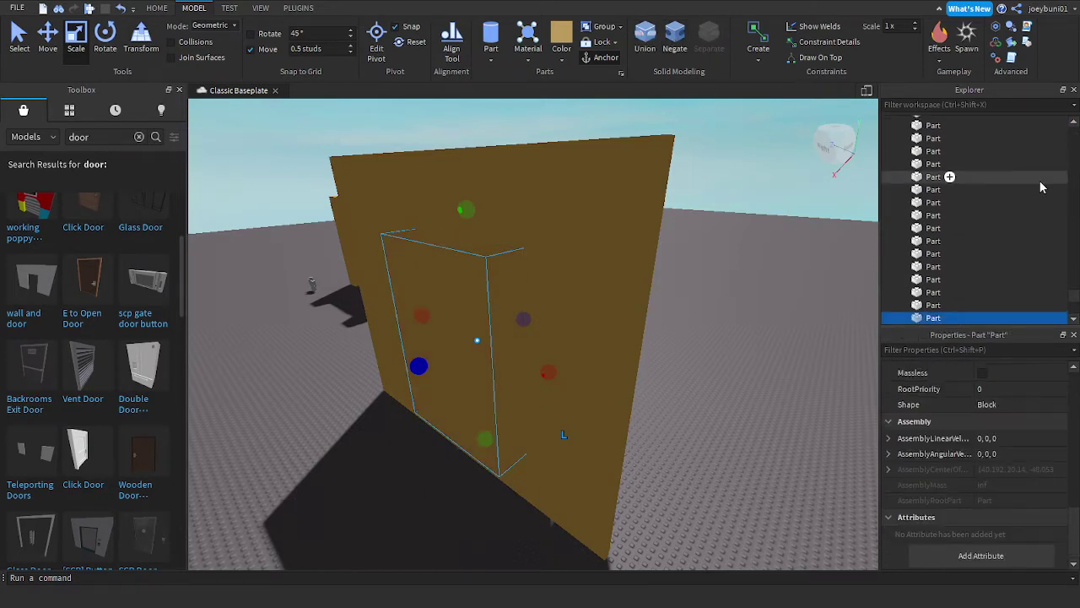
Step: Delete the door-sized block and the large detached wall it was embedded in
scroll(1040, 189, "down", 2)
key("Delete")
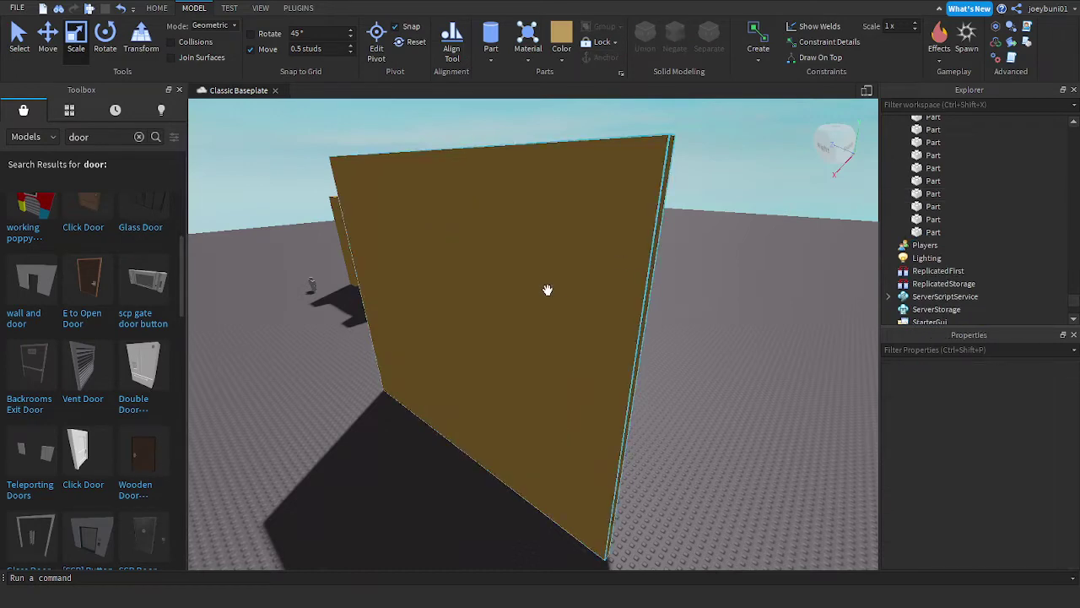
left_click(547, 290)
key("a")
right_click_drag(546, 290, 545, 289)
key("Delete")
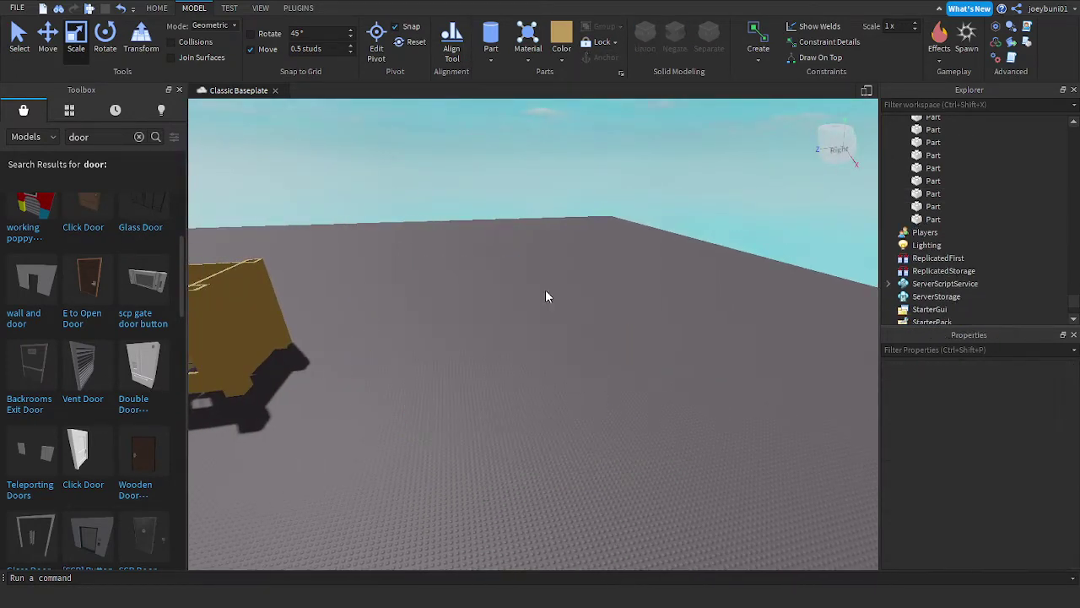
Step: Duplicate the narrow wall segment at the building's corner near the dummy
key("a")
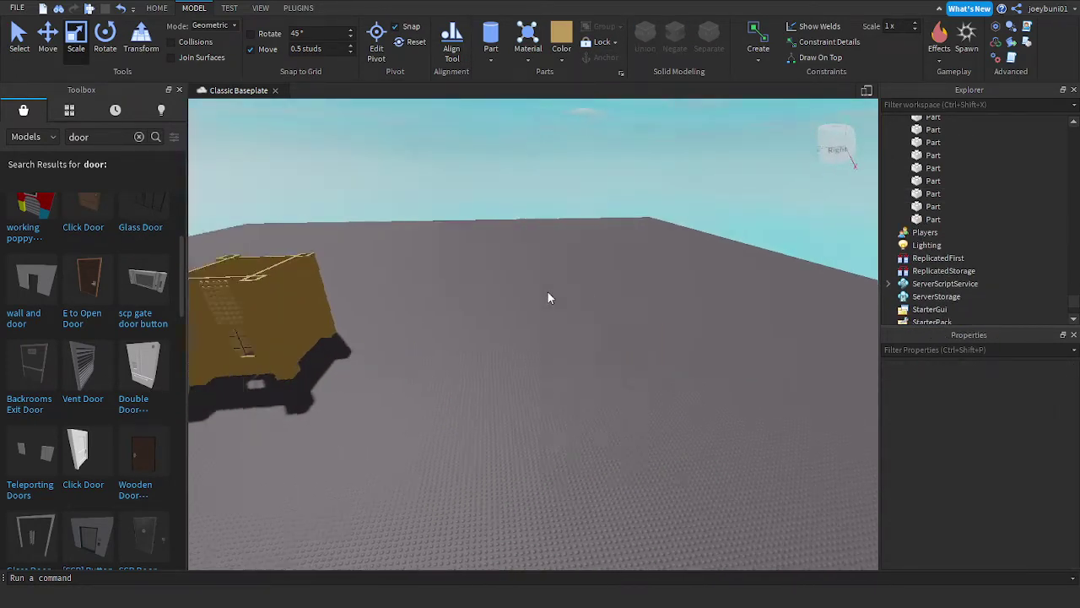
right_click_drag(548, 292, 546, 294)
key("w")
key("w")
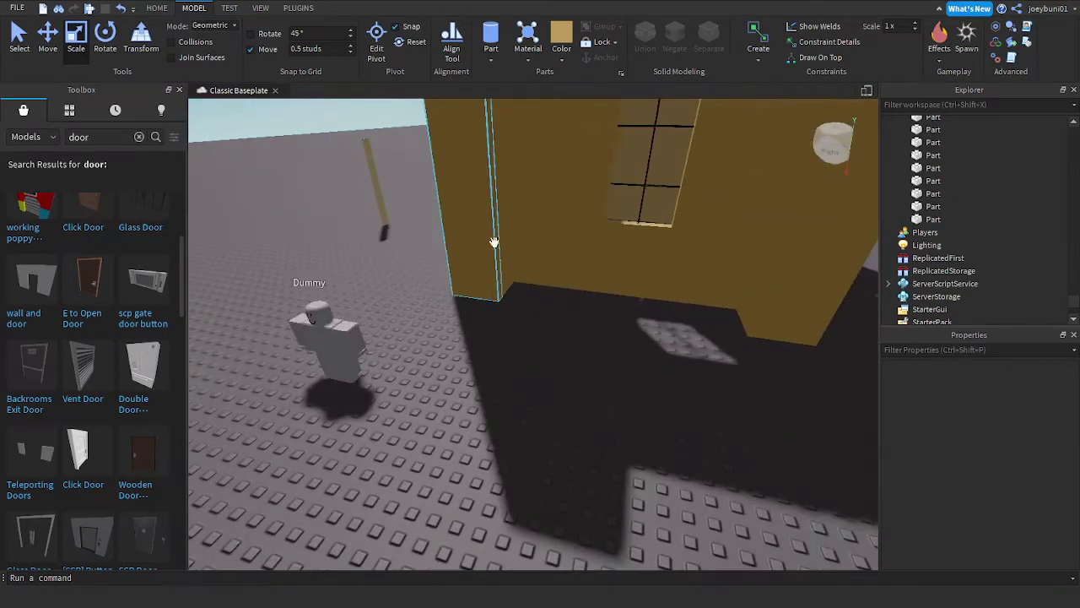
left_click(495, 241)
right_click_drag(495, 242, 479, 221)
left_click(447, 211)
key("s")
right_click_drag(568, 354, 568, 353)
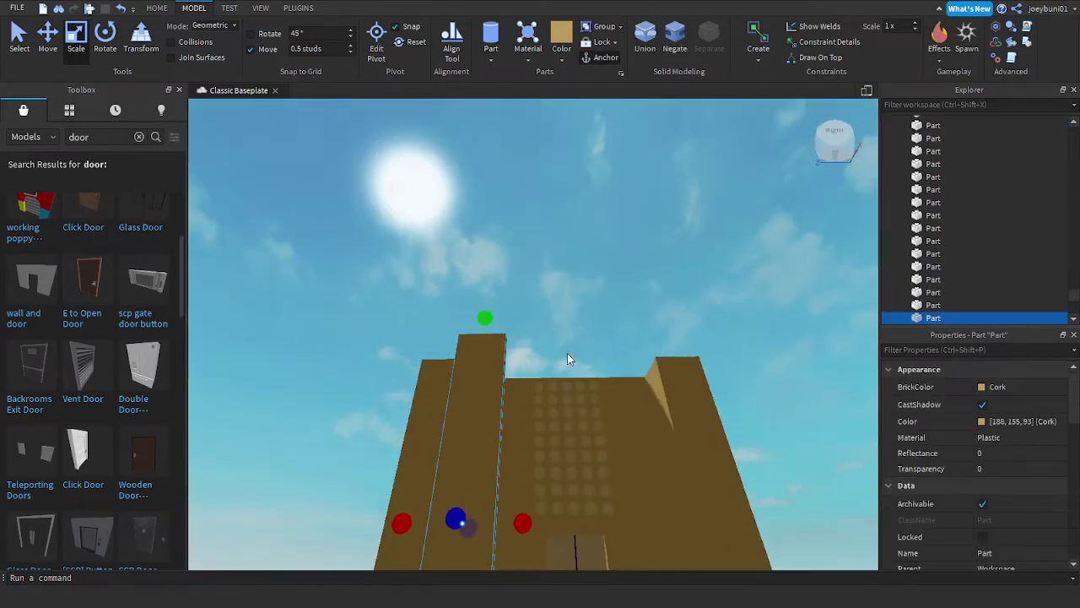
Step: Shorten the copied wall segment to a low block and change its colour to Cashmere
left_click_drag(482, 323, 485, 381)
right_click_drag(484, 380, 485, 380)
left_click_drag(485, 380, 511, 376)
key("w")
right_click_drag(514, 337, 509, 309)
key("s")
key("w")
key("s")
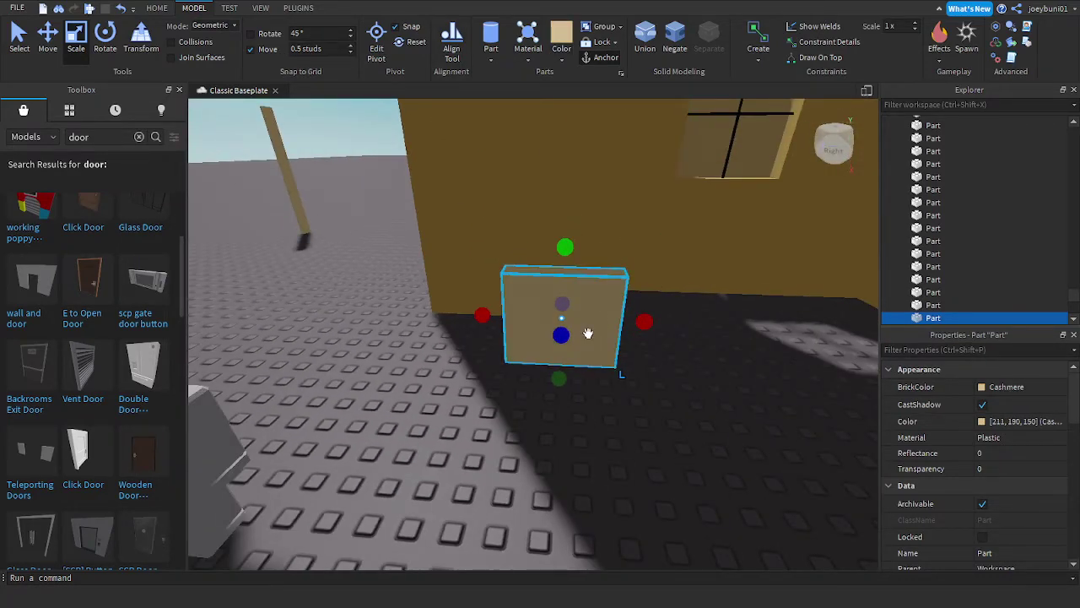
Step: Place the Cashmere block at the foot of the corner wall segment and reduce its height
left_click_drag(585, 330, 498, 329)
left_click_drag(462, 222, 453, 242)
key("a")
key("d")
left_click_drag(462, 452, 489, 414)
scroll(563, 343, "up", 2)
left_click(563, 342)
left_click_drag(552, 258, 546, 285)
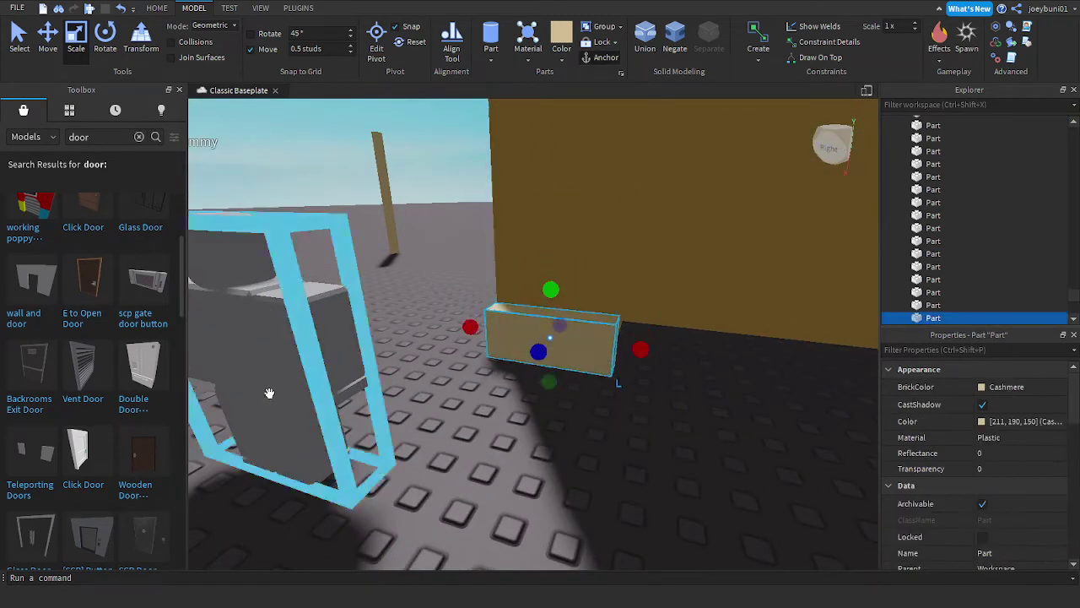
Step: Move the dummy beside the Cashmere block for scale and lower the block's top a little further
left_click_drag(268, 390, 403, 454)
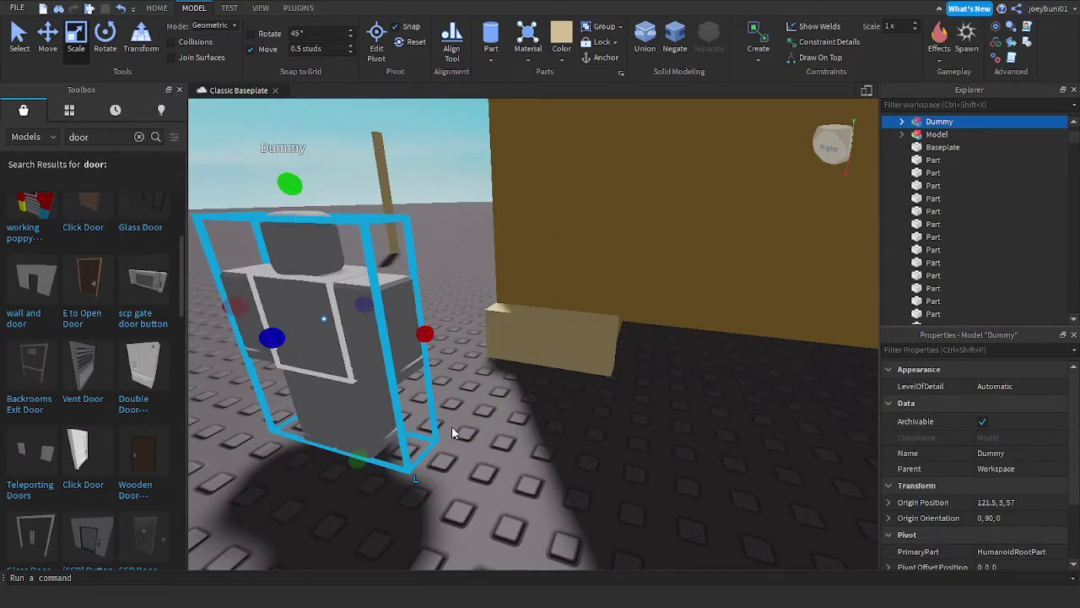
left_click(556, 329)
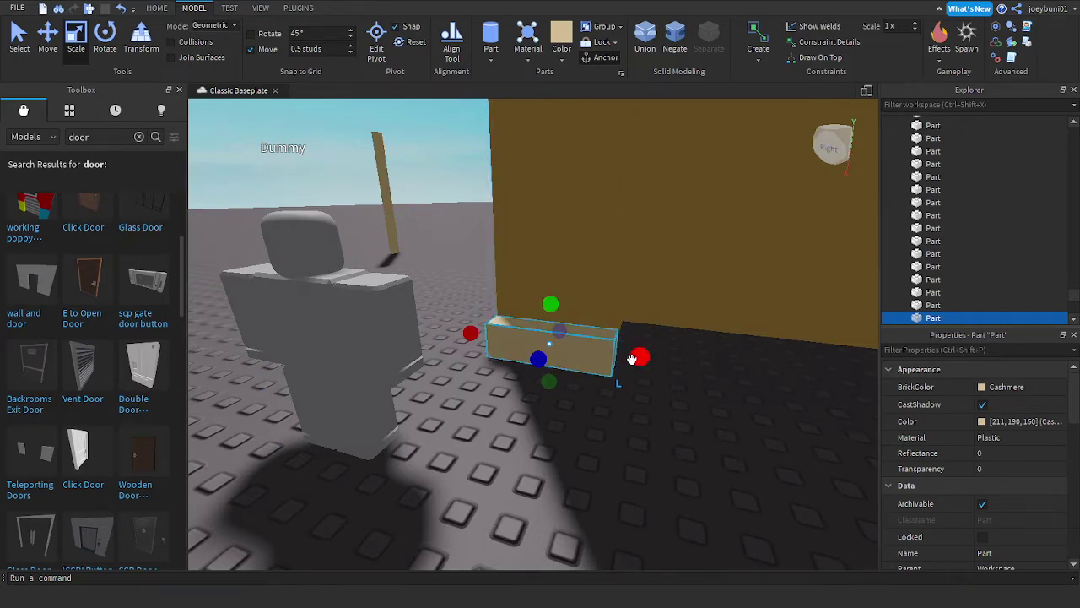
scroll(631, 359, "up", 2)
right_click_drag(638, 360, 638, 361)
key("w")
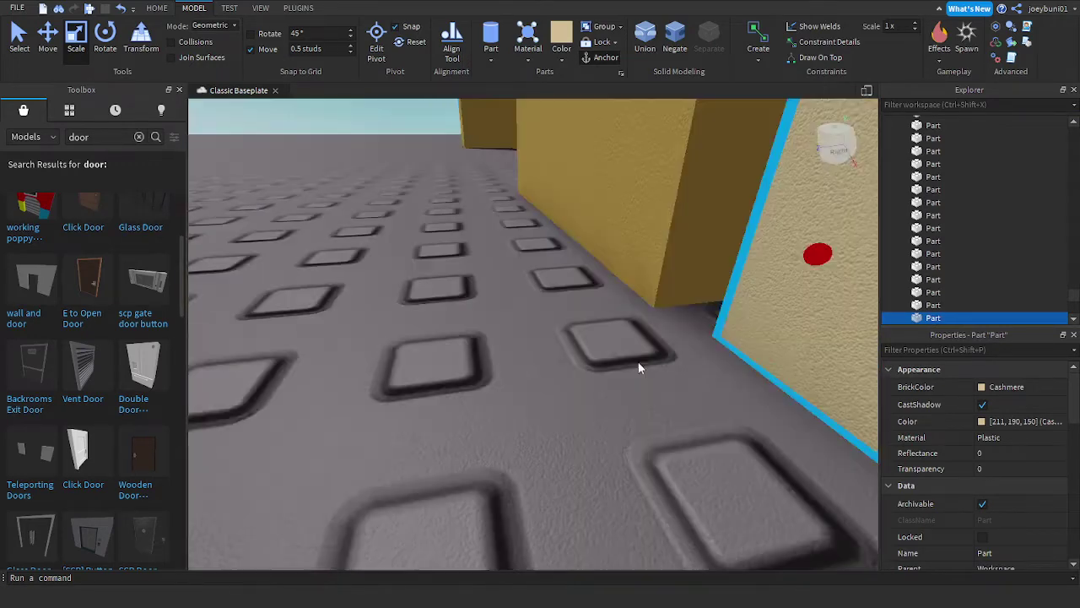
scroll(638, 361, "down", 8)
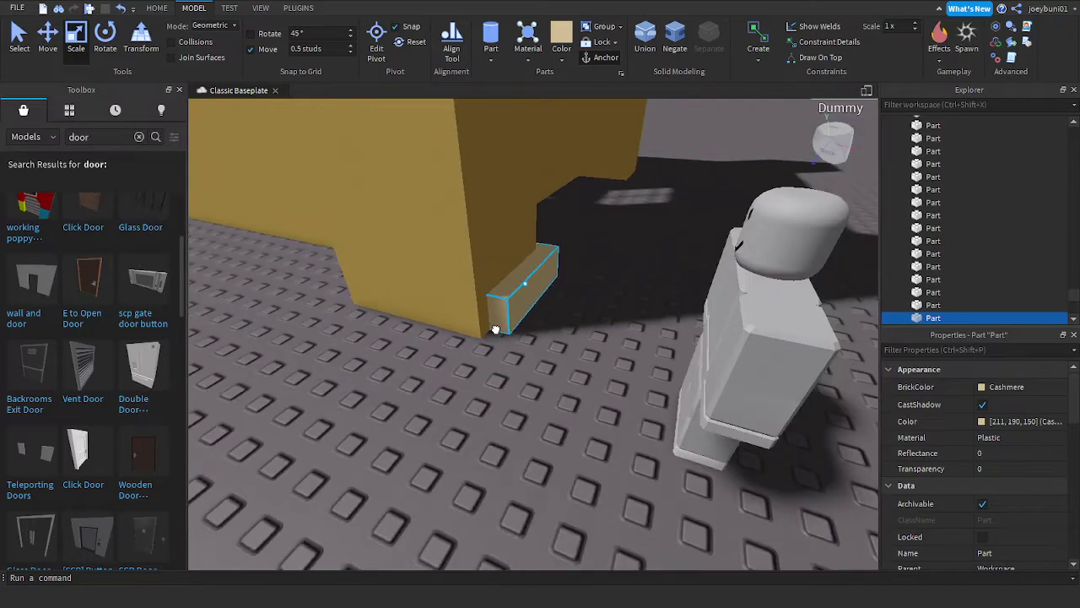
Step: Position the block in front of the corner and, with move snapping off, extend its back face into the wall
left_click_drag(493, 344, 496, 340)
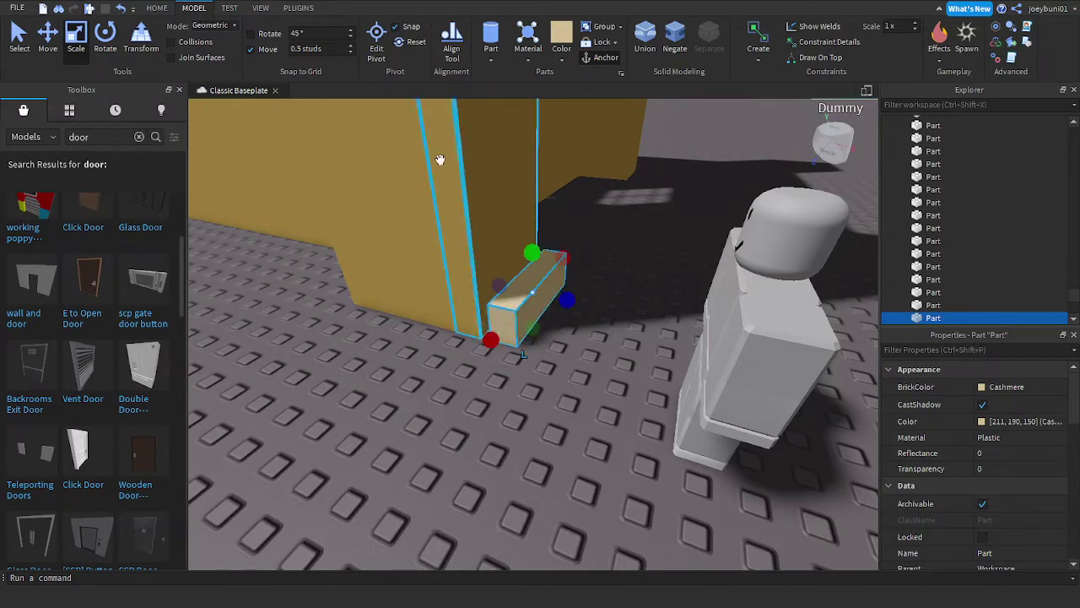
left_click(257, 53)
right_click_drag(473, 187, 480, 188)
right_click_drag(484, 273, 472, 279)
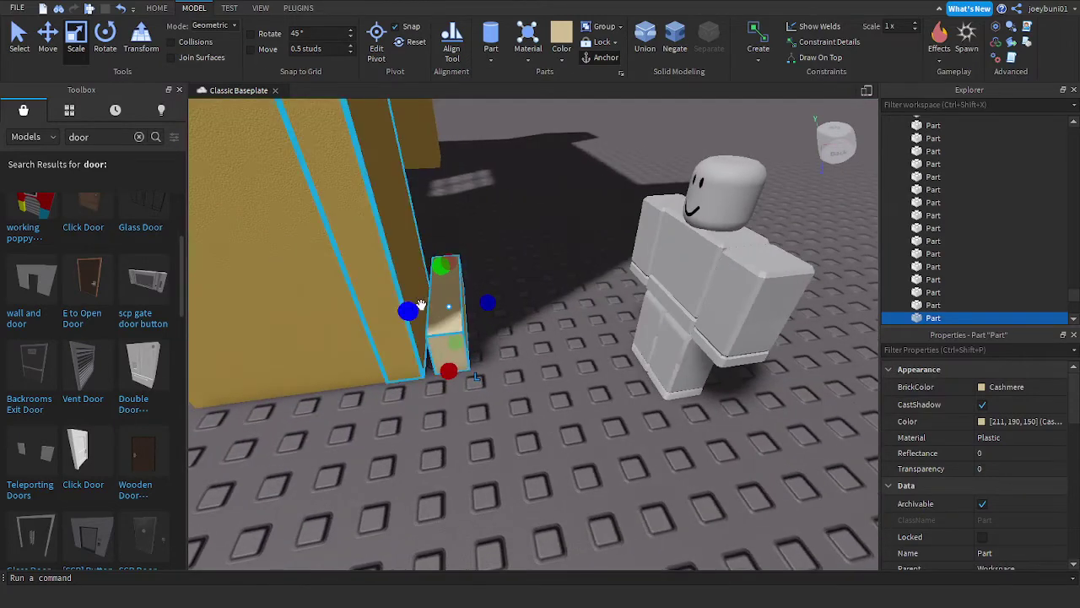
left_click_drag(420, 304, 404, 313)
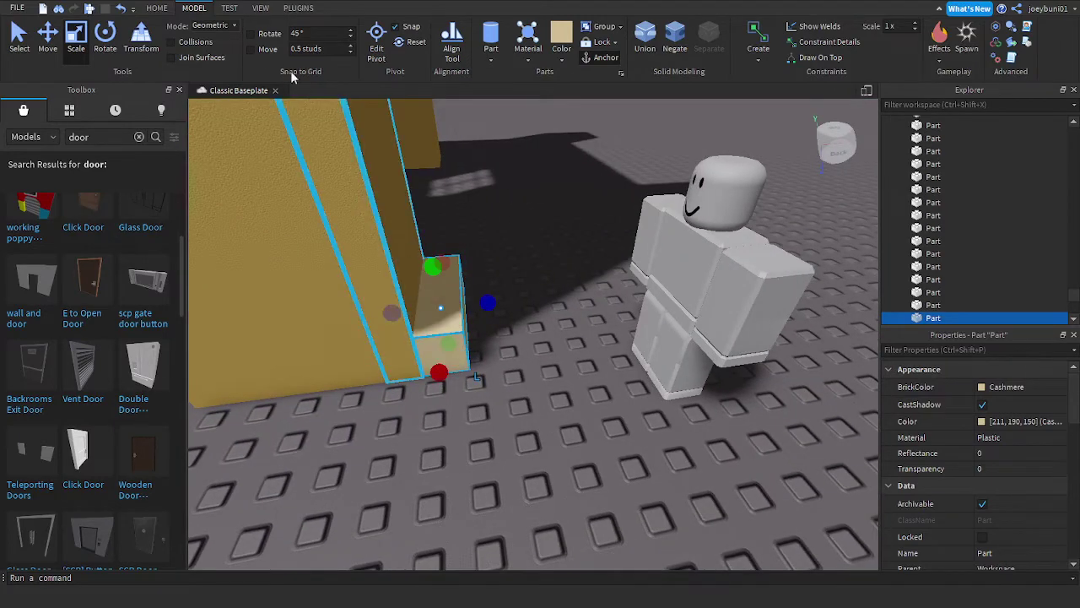
Step: Turn 0.5-stud move snapping back on, deepen the block outward and lengthen it past the corner segment's inner edge
left_click(250, 49)
left_click_drag(488, 302, 510, 308)
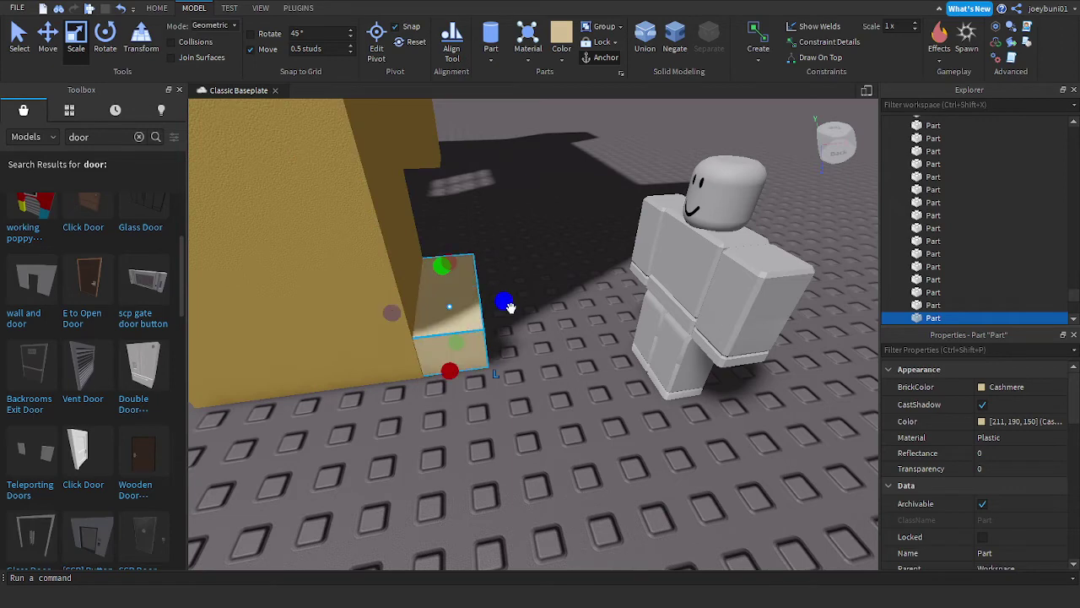
right_click_drag(548, 279, 566, 268)
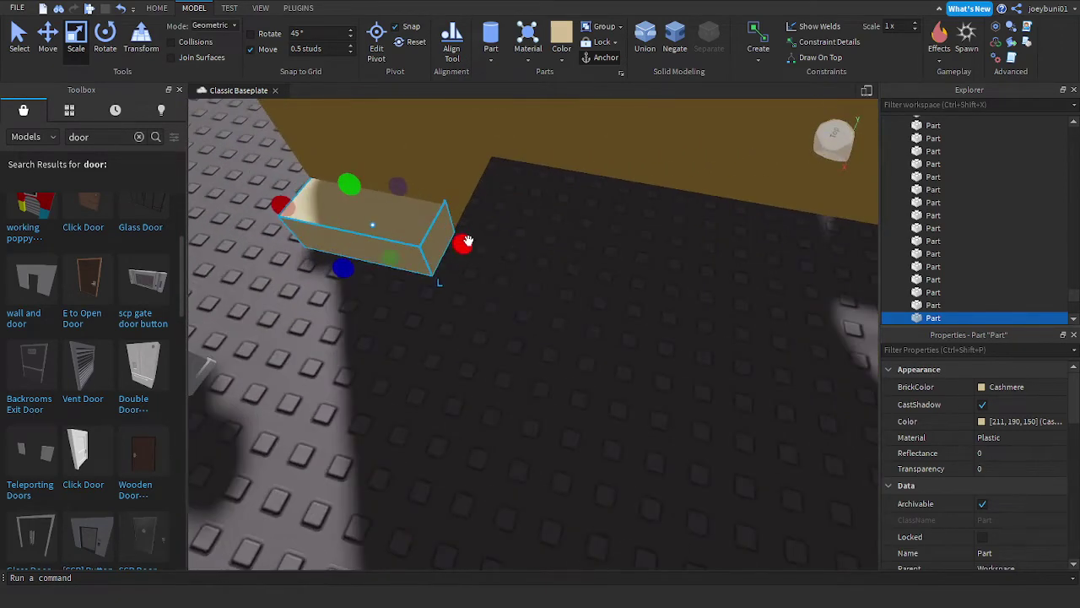
left_click_drag(468, 241, 513, 255)
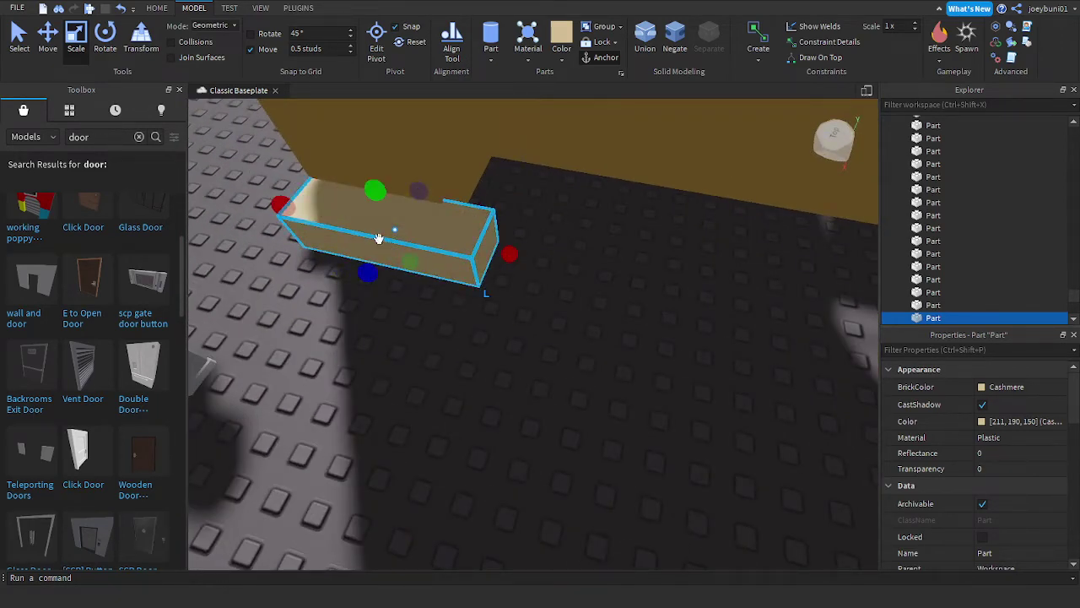
Step: Duplicate the block, turn it perpendicular and fit it along the corner segment's inner side, flush with the front piece
key("ctrl+d")
key("ctrl+r")
left_click_drag(379, 239, 514, 207)
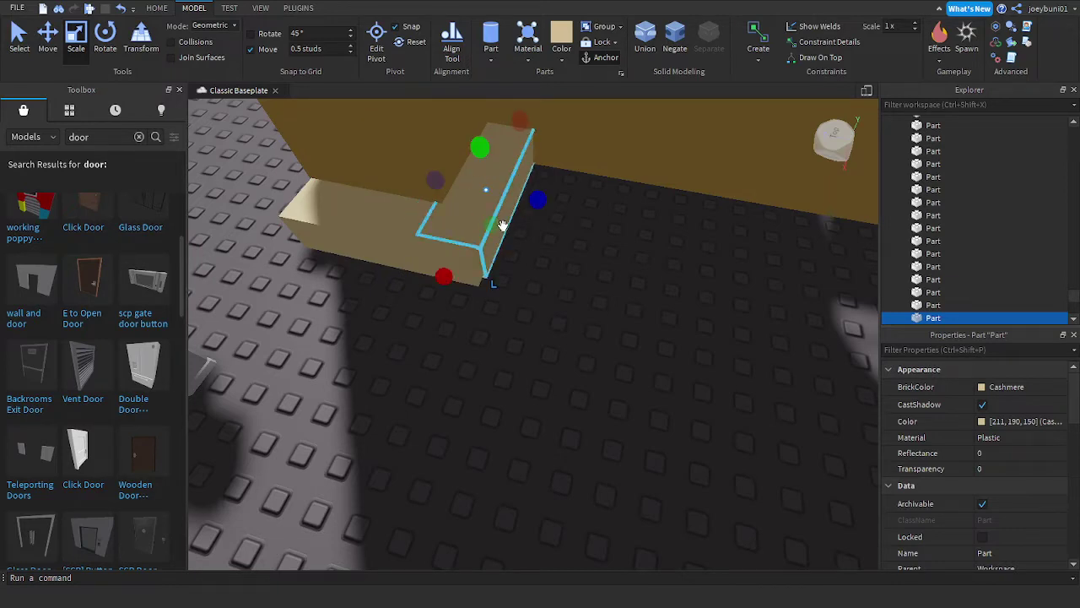
mouse_move(502, 227)
left_mouse_down()
mouse_move(468, 233)
mouse_move(480, 250)
mouse_move(505, 221)
left_mouse_up()
left_click_drag(510, 146, 486, 207)
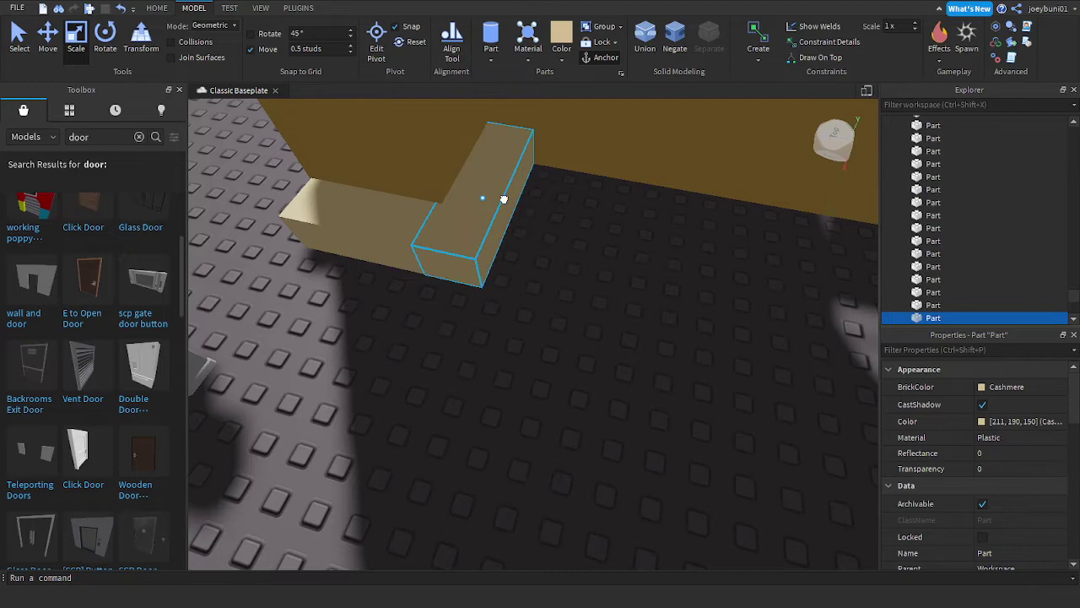
right_click_drag(531, 211, 538, 220)
key("s")
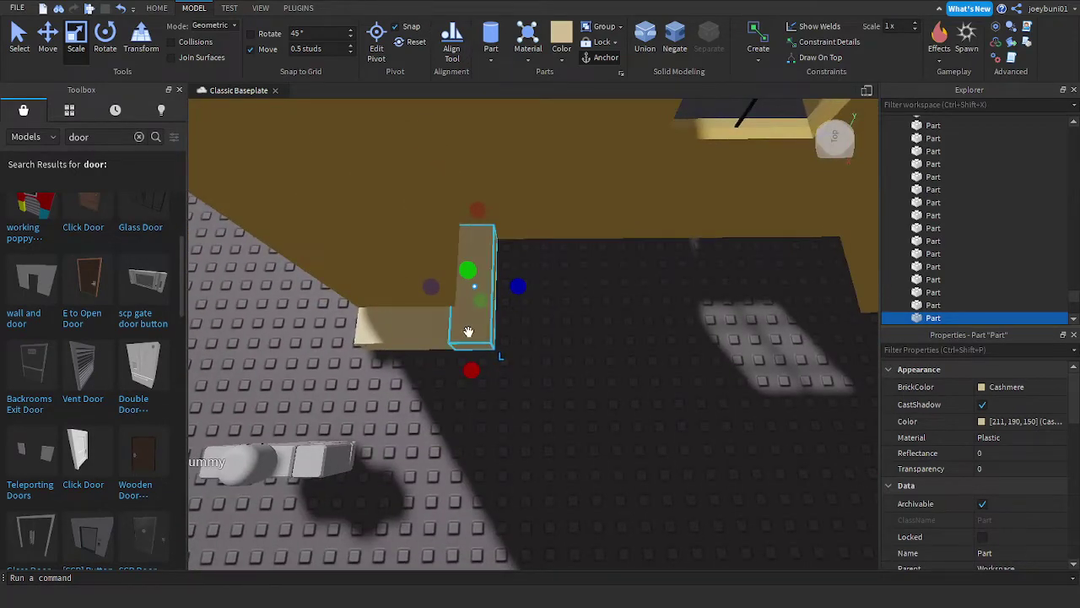
Step: Duplicate the side block, rotate it and stretch it along the base of the recessed wall below the window
key("ctrl+d")
key("r")
left_click_drag(468, 332, 661, 250)
key("d")
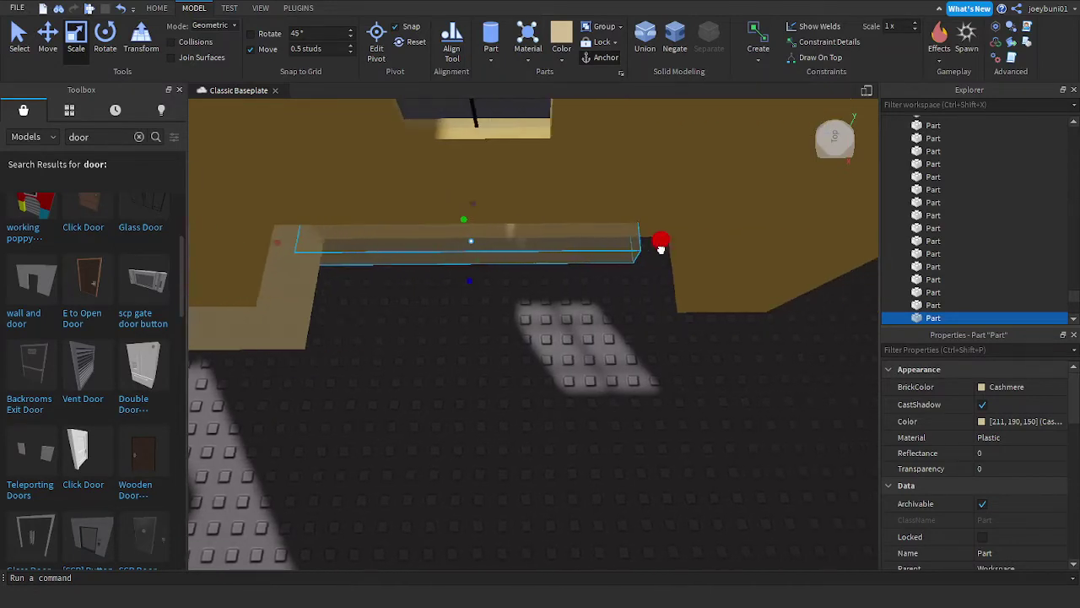
Step: Duplicate the long base block, rotate it and shorten it to fit the opposite side of the wall recess
key("ctrl+d")
left_click_drag(419, 246, 682, 432)
key("r")
mouse_move(641, 233)
left_mouse_down()
mouse_move(676, 485)
mouse_move(667, 321)
mouse_move(644, 237)
left_mouse_up()
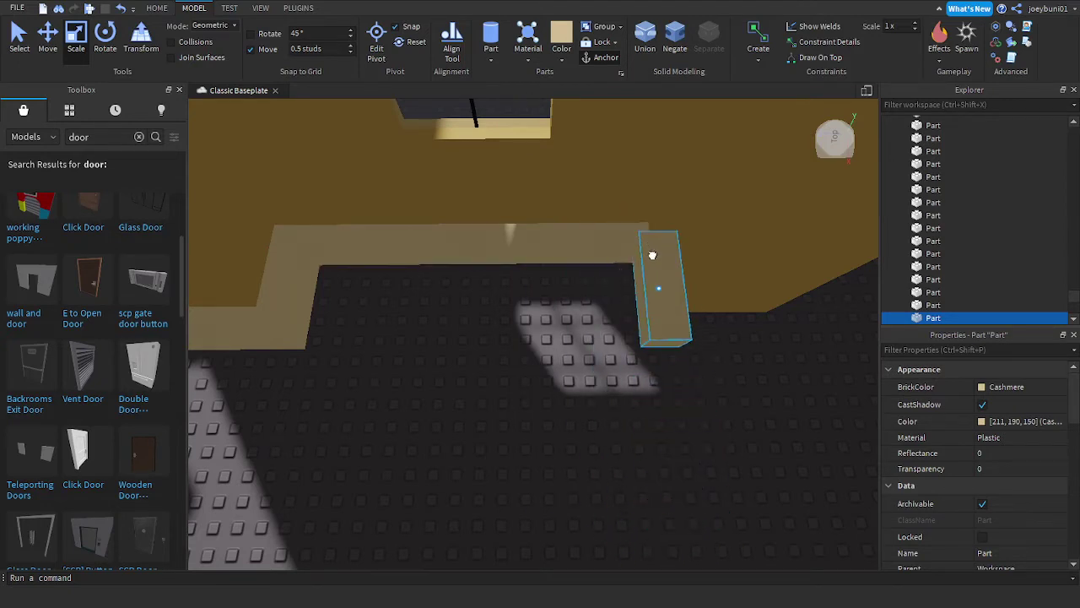
left_click_drag(673, 332, 661, 318)
key("d")
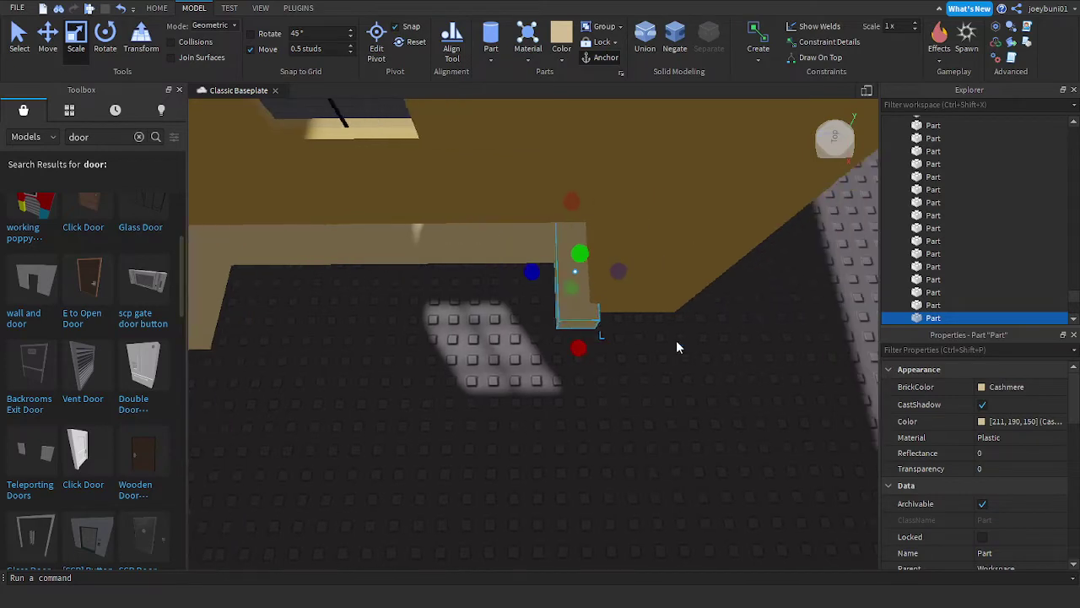
Step: Duplicate and rotate the side block onto the opposite projecting segment's front face, adjusting both pieces to meet at the corner and wall end
left_click_drag(545, 349, 676, 326)
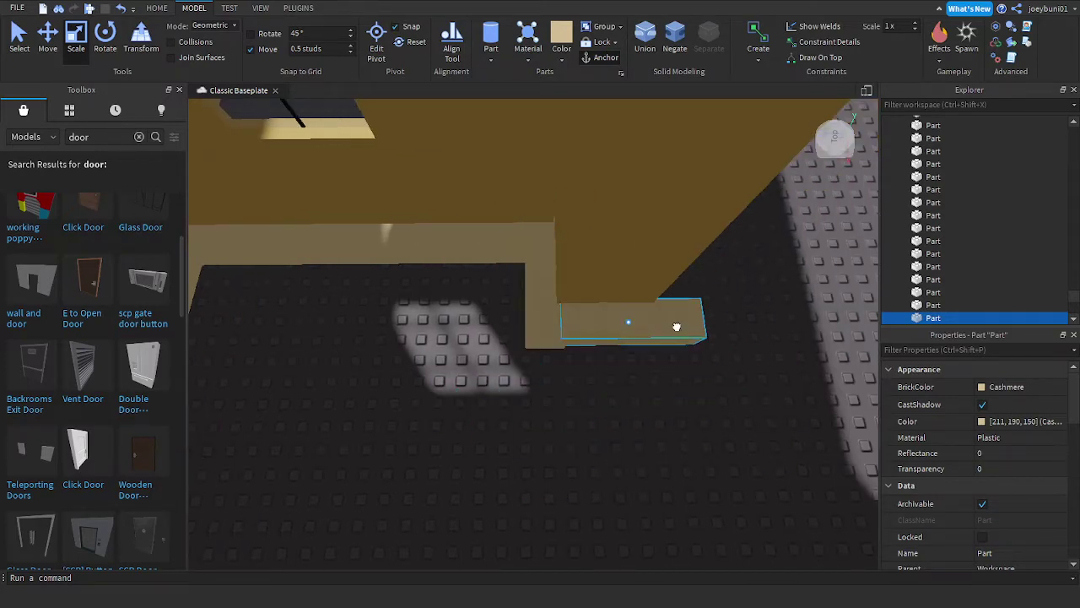
left_click_drag(542, 313, 548, 364)
left_click(535, 290)
right_click_drag(553, 364, 569, 367)
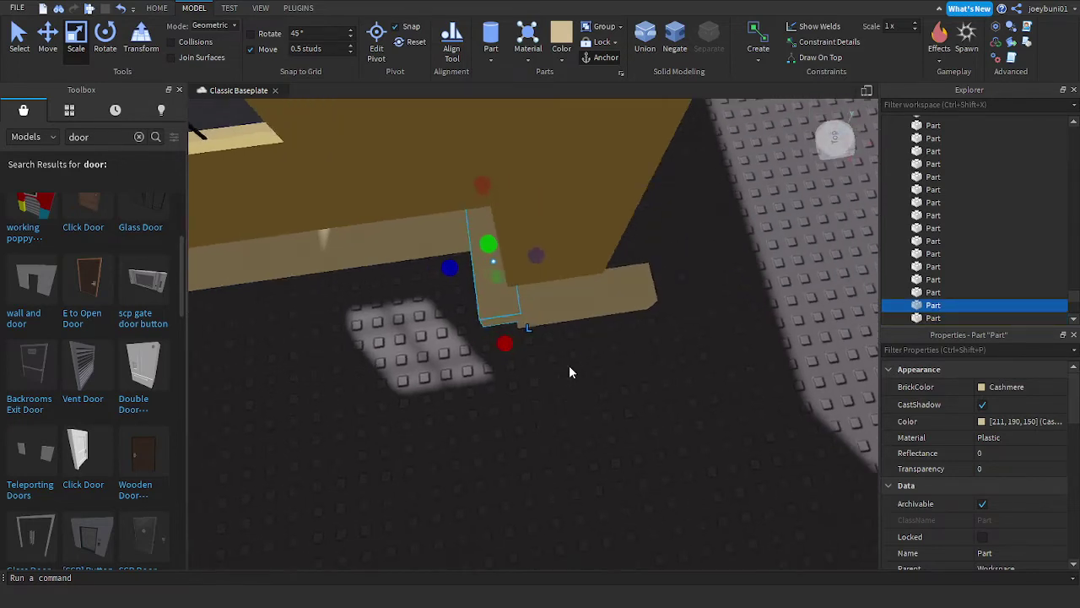
key("w")
key("a")
left_click_drag(489, 271, 498, 272)
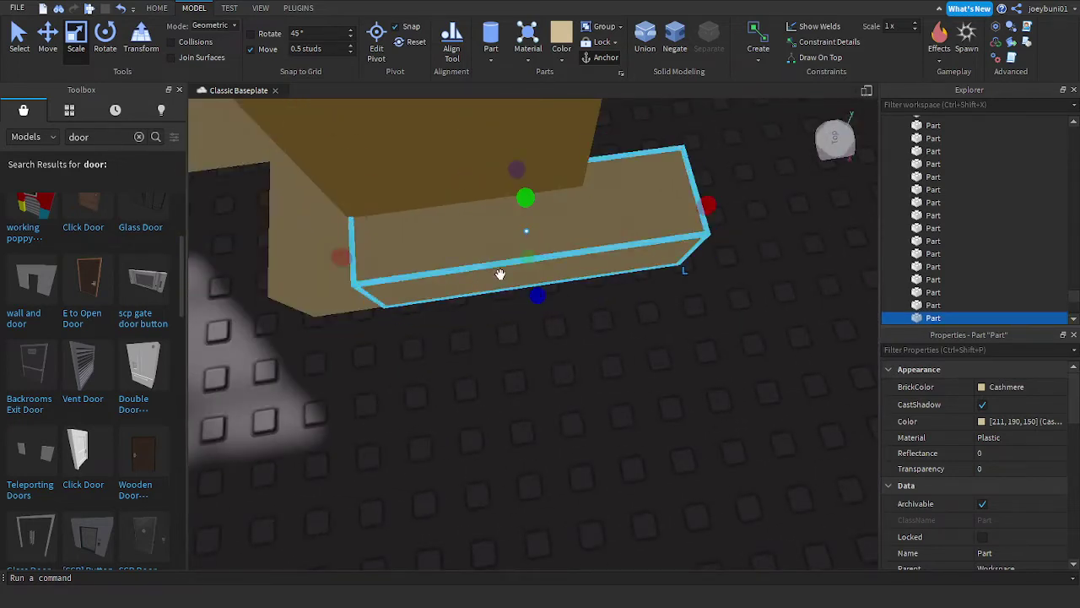
left_click_drag(716, 208, 624, 223)
Step: Duplicate a base block at the corner near the dummy, rotate it and place it along the corner segment's outer side
right_click_drag(624, 223, 620, 226)
key("d")
key("a")
key("s")
right_click_drag(559, 253, 567, 304)
key("d")
key("w")
key("w")
key("a")
key("w")
key("s")
key("w")
key("a")
left_click(566, 304)
key("ctrl+d")
key("ctrl+r")
left_click_drag(552, 282, 512, 368)
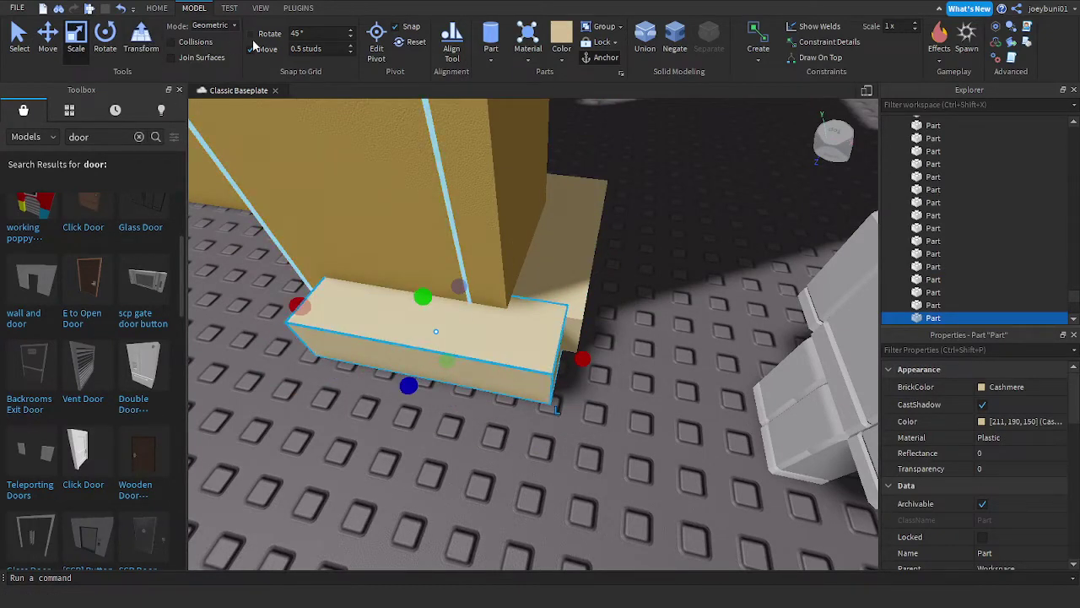
Step: With move snapping off, stretch the outer side block to meet the front trim and extend its other end past the segment's back edge
mouse_move(580, 369)
left_mouse_down()
mouse_move(600, 365)
mouse_move(536, 377)
mouse_move(543, 390)
mouse_move(534, 388)
mouse_move(594, 374)
left_mouse_up()
mouse_move(545, 373)
left_mouse_down()
mouse_move(532, 370)
mouse_move(546, 388)
left_mouse_up()
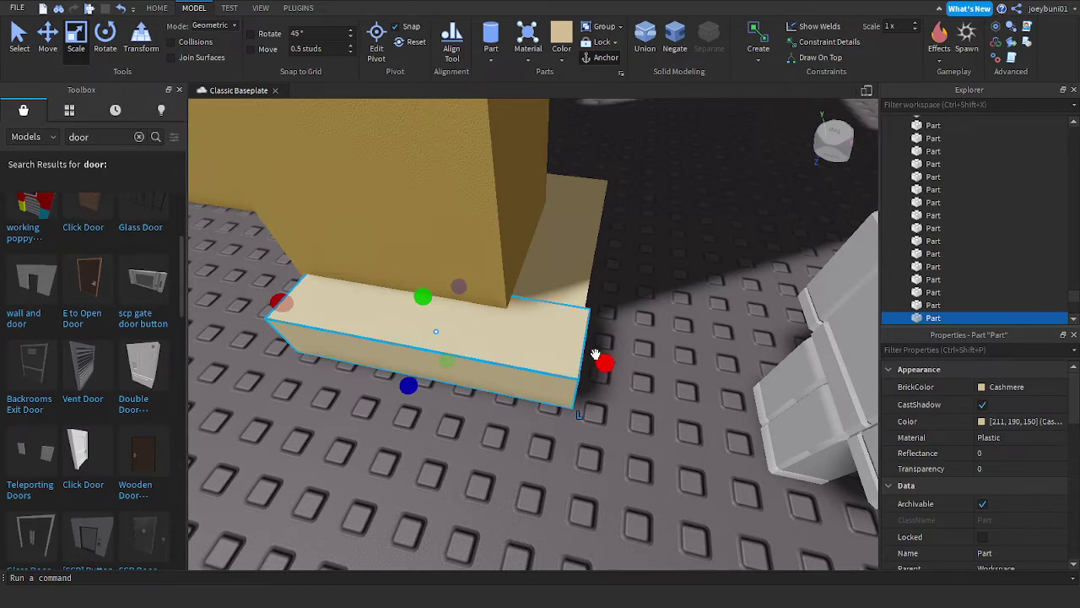
left_click_drag(596, 354, 597, 361)
right_click_drag(597, 361, 596, 361)
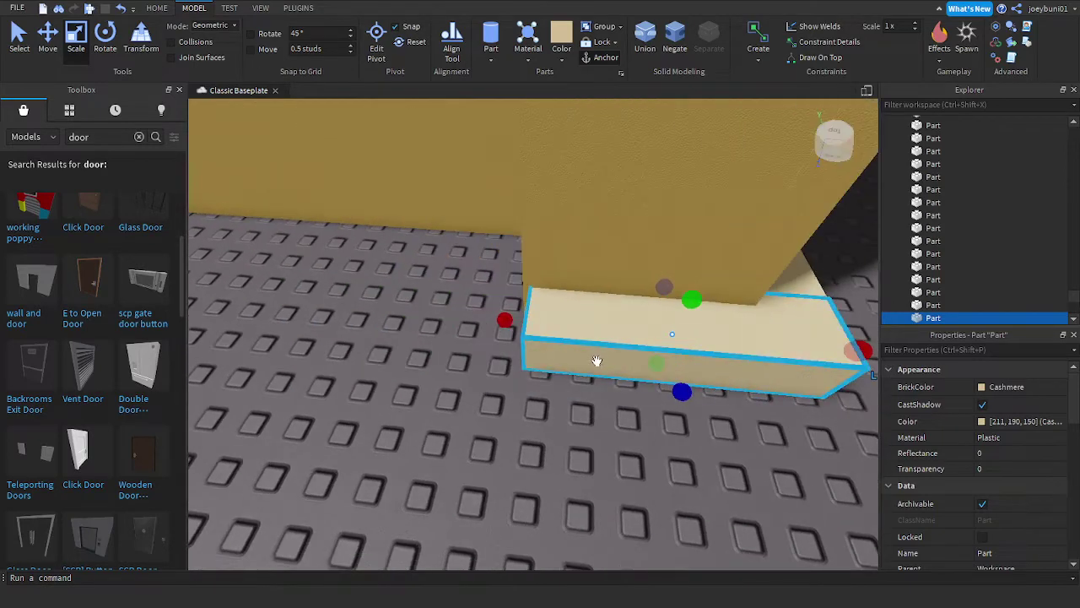
left_click_drag(494, 321, 456, 316)
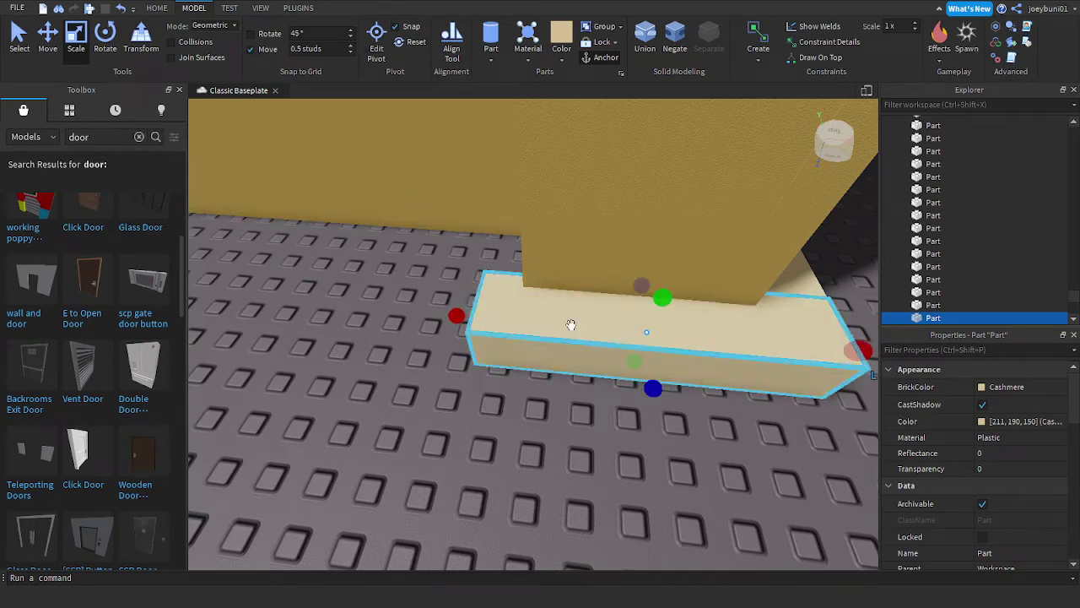
Step: Duplicate the outer side block, turn it perpendicular and place it against the back face of the corner segment
key("ctrl+d")
key("a")
left_click_drag(571, 325, 473, 397)
left_click_drag(762, 396, 559, 407)
key("d")
left_click_drag(448, 366, 603, 281)
key("ctrl+r")
key("a")
left_click_drag(592, 361, 605, 337)
Step: Stretch the return block behind the corner segment toward the long side wall and undo the last size adjustment
key("d")
right_click_drag(605, 336, 586, 301)
key("e")
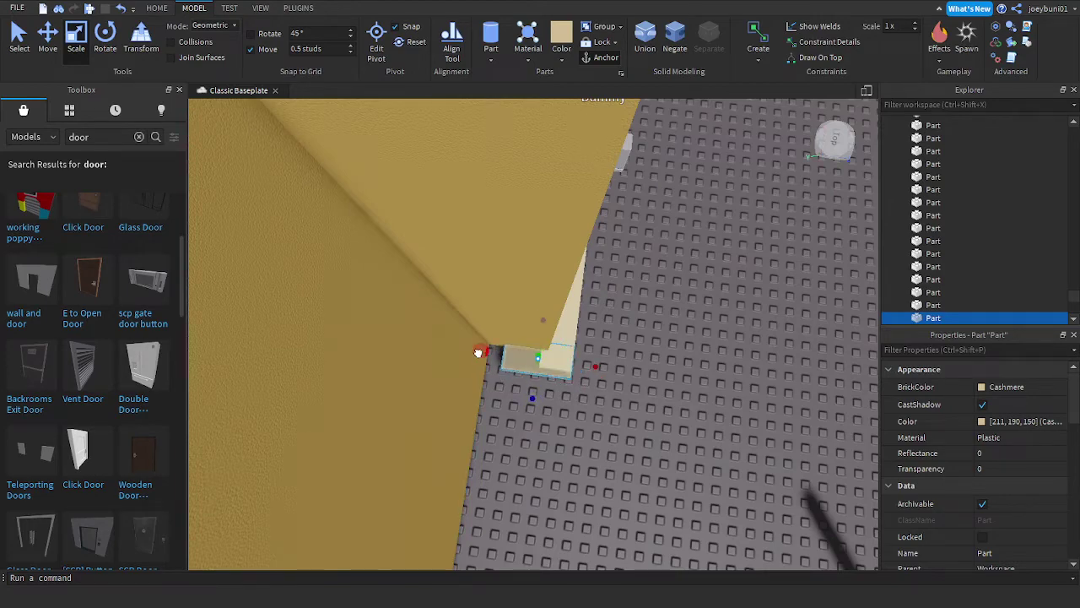
left_click_drag(468, 348, 467, 349)
right_click_drag(623, 385, 622, 386)
key("w")
left_click_drag(600, 324, 599, 316)
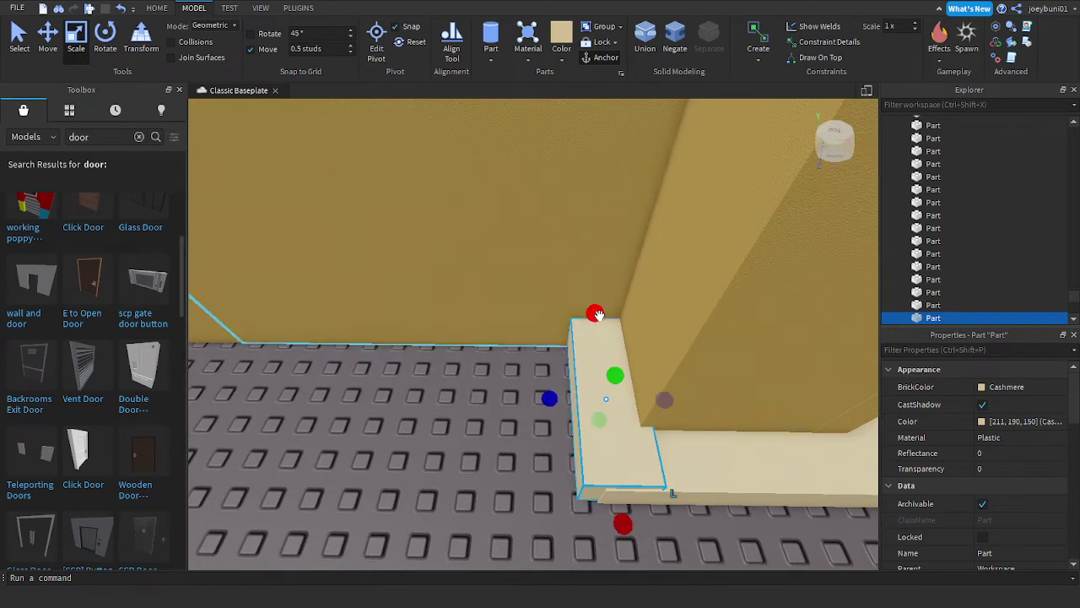
key("ctrl+z")
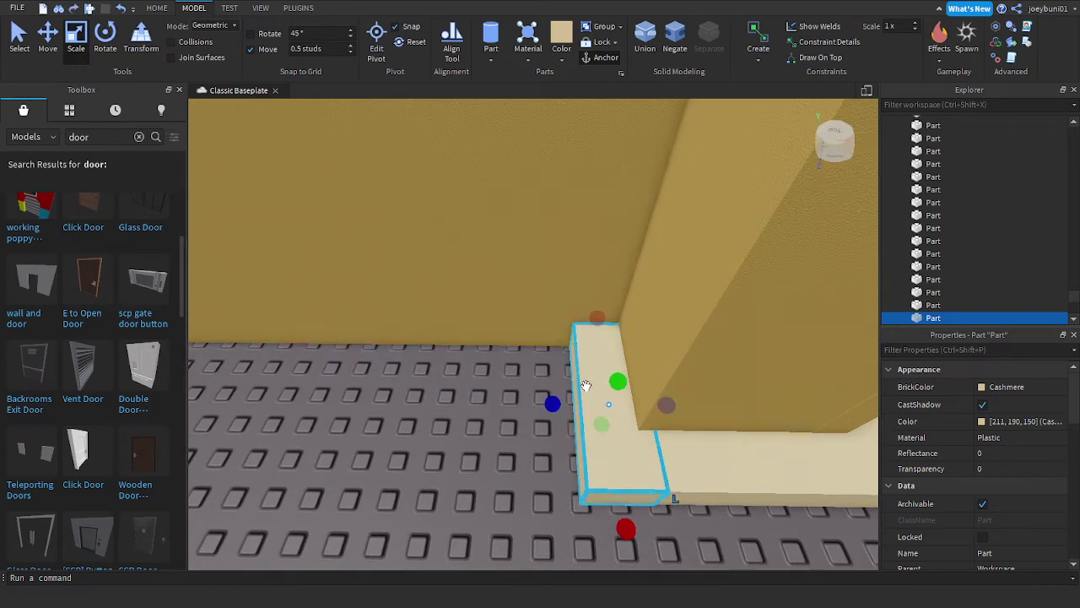
Step: Duplicate the return block along the long side wall and stretch the copy to the far corner segment
left_click_drag(581, 381, 467, 392)
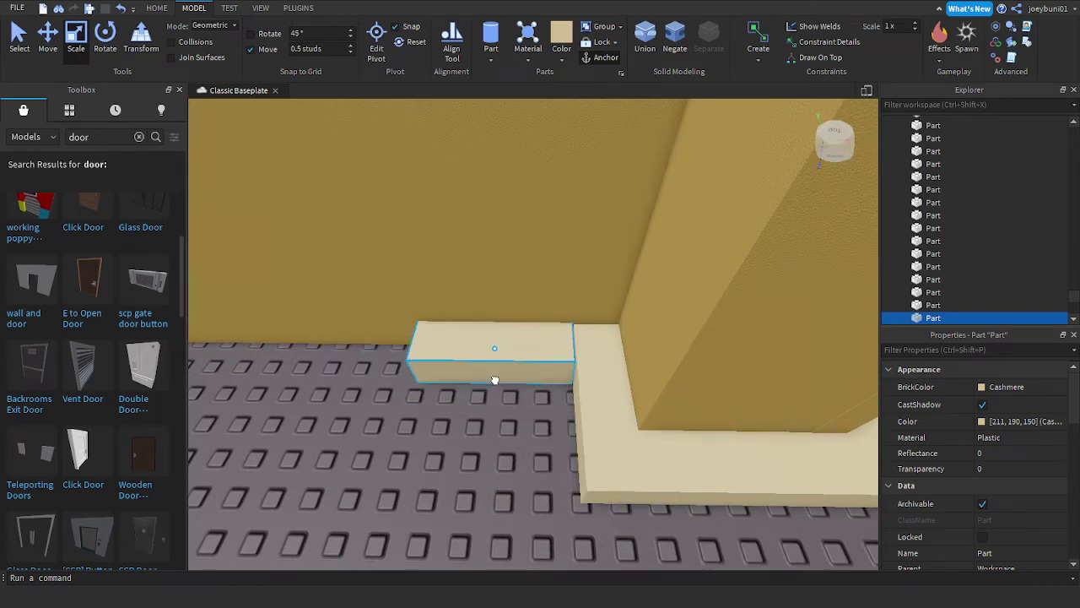
key("a")
left_click_drag(408, 343, 422, 352)
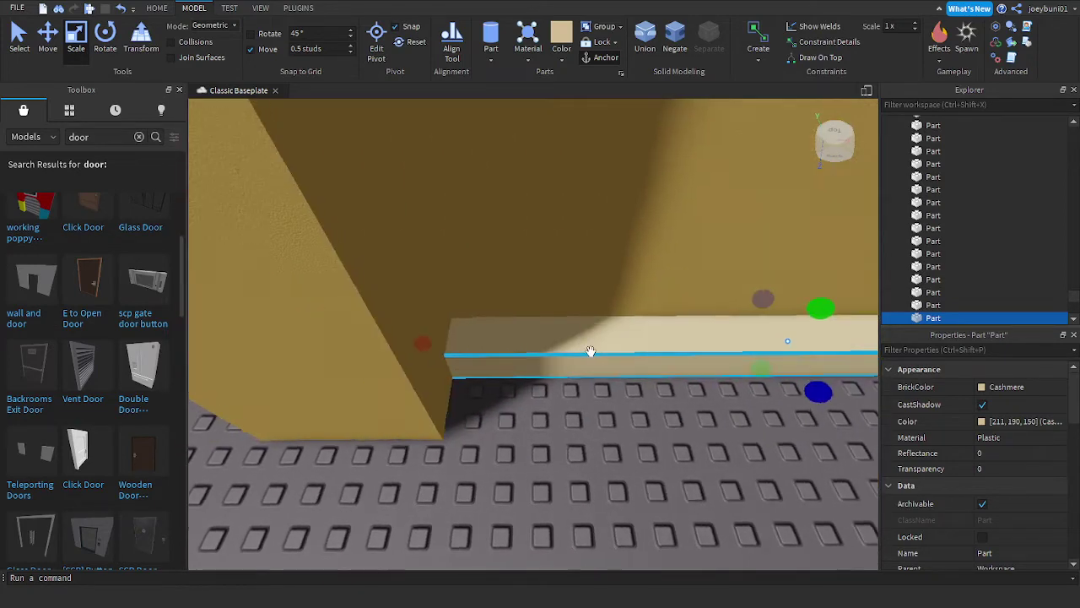
Step: Duplicate the long wall block, turn it perpendicular and shorten it against the inner side of the far corner segment
right_click_drag(590, 352, 662, 344)
key("d")
left_click_drag(714, 239, 511, 378)
key("a")
left_click_drag(481, 420, 471, 465)
right_click_drag(506, 448, 471, 466)
key("r")
left_click_drag(470, 465, 397, 437)
left_click_drag(390, 530, 383, 451)
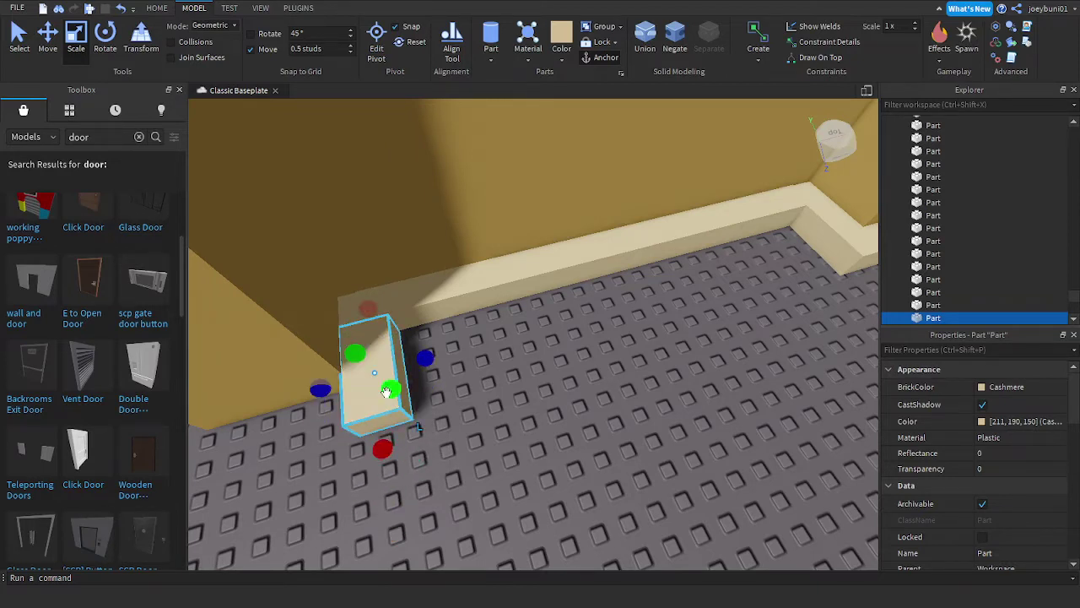
Step: Duplicate the far return block, turn it and place it along the outer face of the far corner segment
key("ctrl+d")
key("a")
left_click_drag(375, 401, 535, 413)
key("r")
left_click(579, 345)
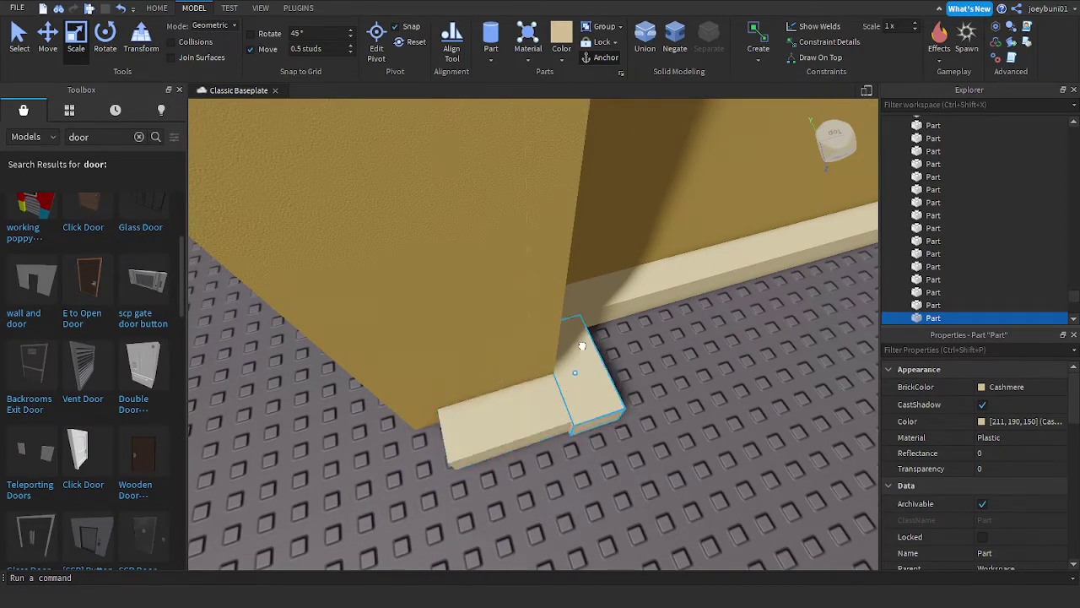
Step: Stretch the far return block outward and, with move snapping off, make its end flush with the outer face block
key("d")
right_click_drag(579, 345, 577, 347)
right_click_drag(491, 253, 495, 266)
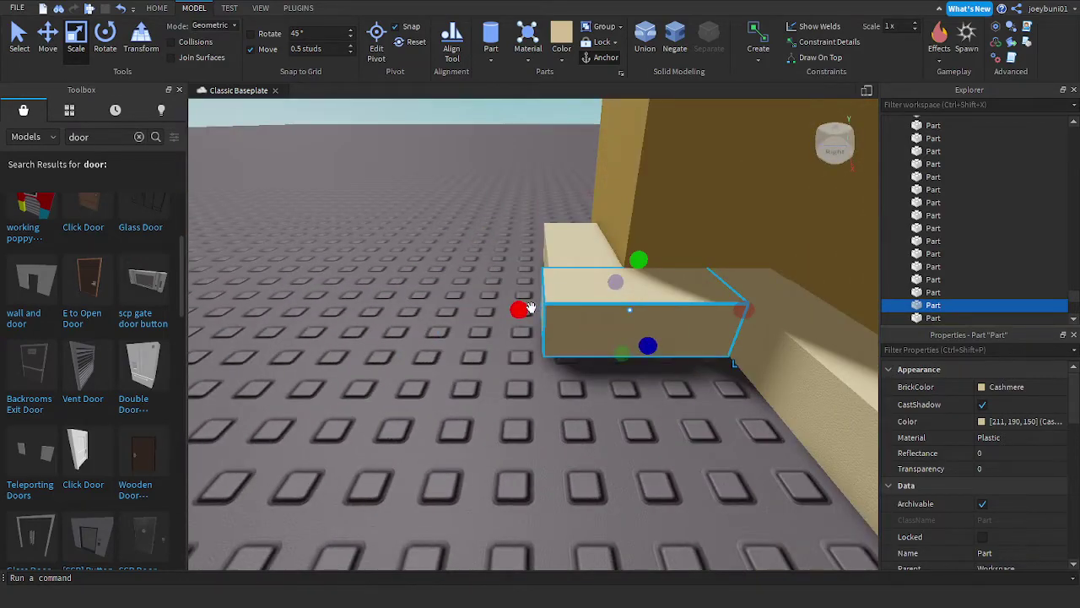
mouse_move(528, 308)
left_mouse_down()
mouse_move(547, 312)
mouse_move(534, 313)
left_mouse_up()
right_click_drag(523, 253, 523, 253)
key("e")
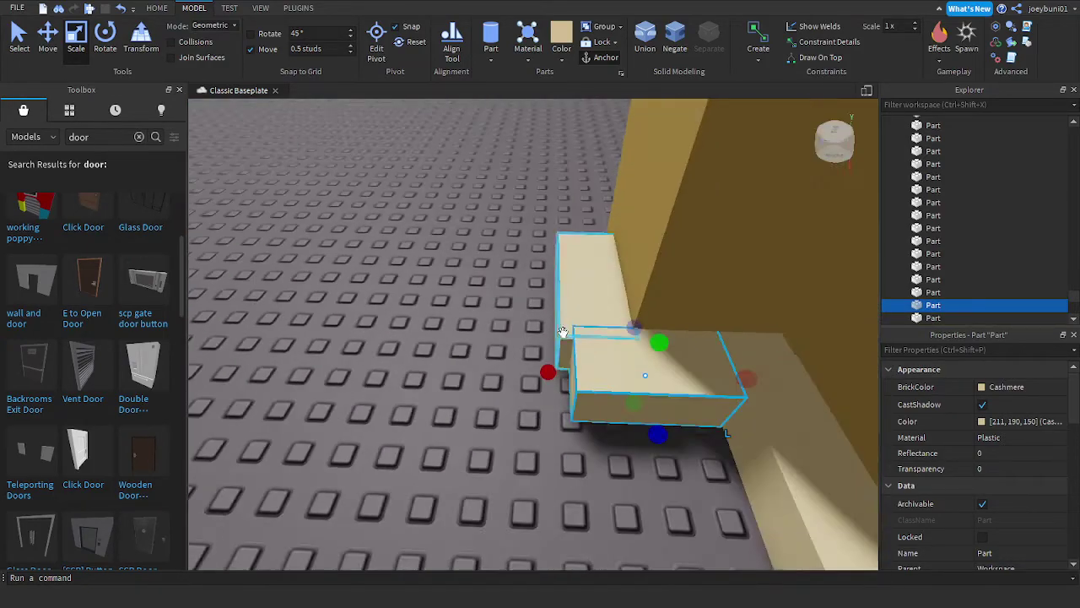
key("d")
key("a")
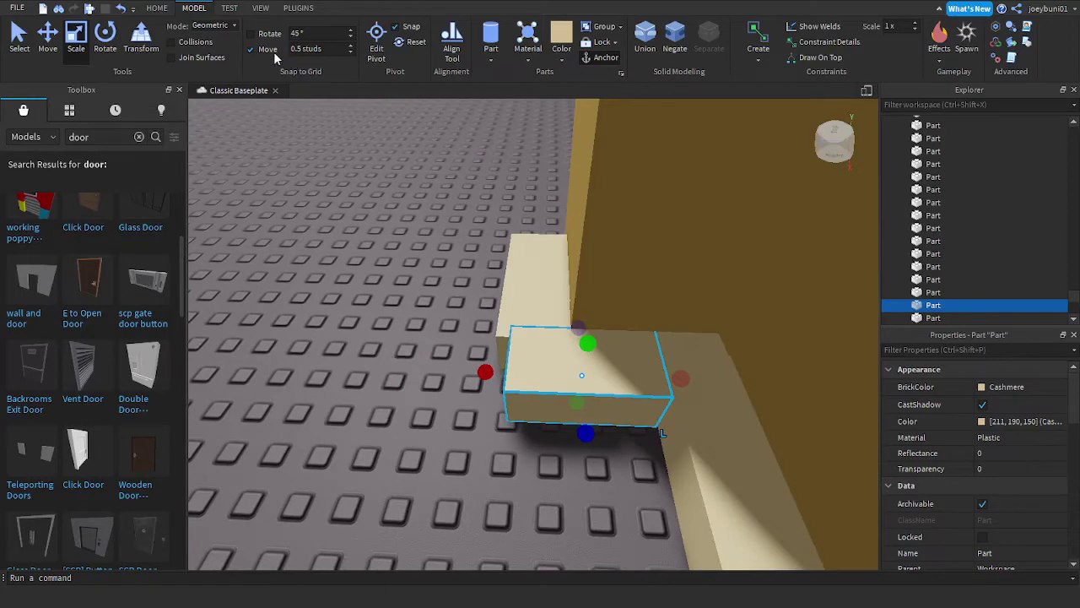
left_click_drag(475, 380, 470, 373)
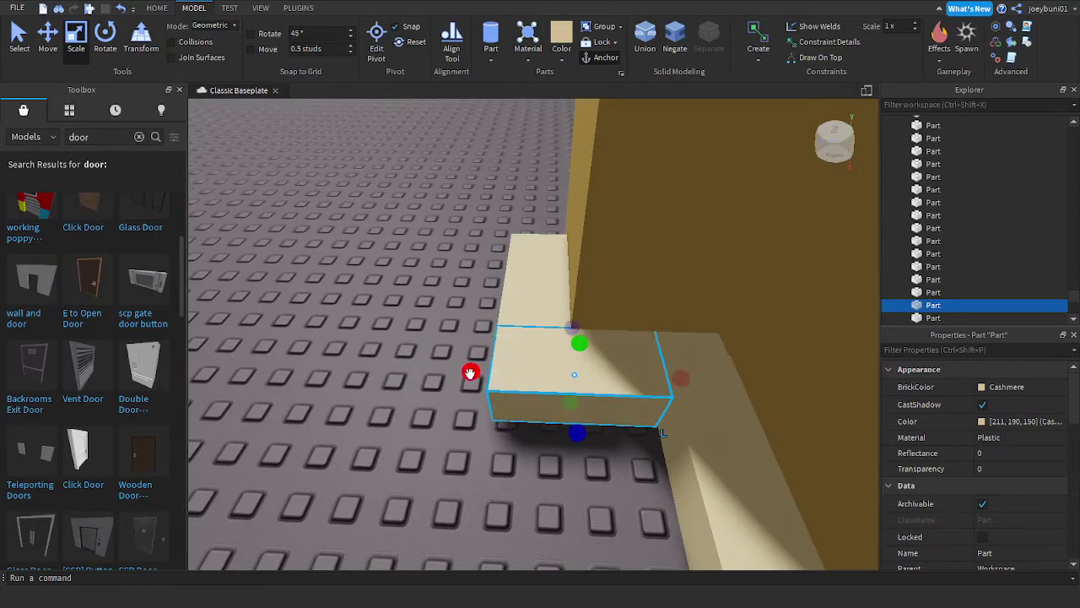
Step: Turn move snapping back on and stretch the outer face block past the far edge of the corner segment
key("a")
right_click_drag(457, 234, 457, 234)
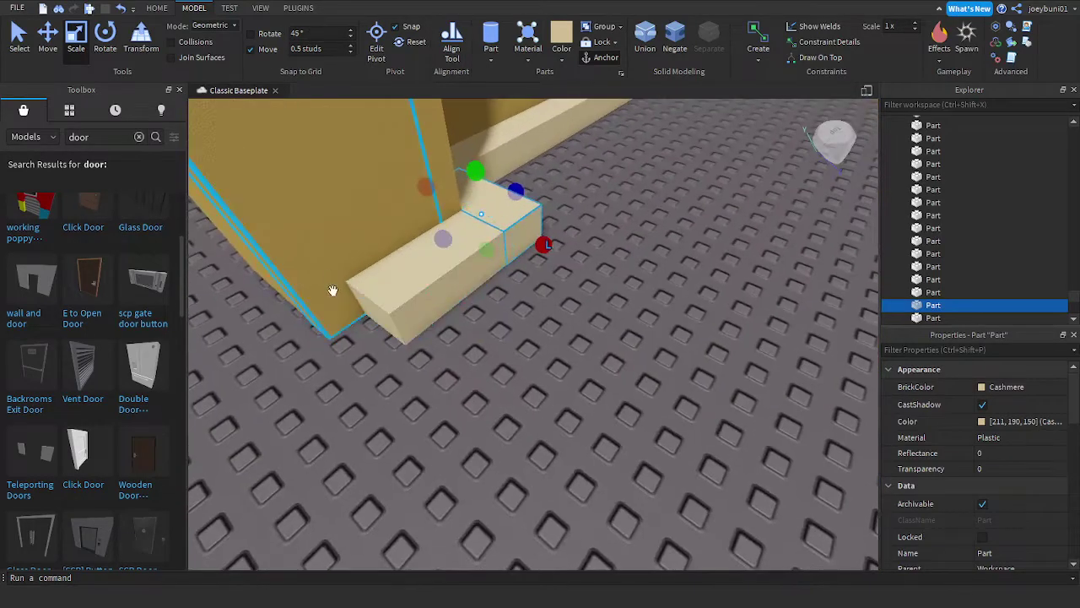
left_click(380, 297)
left_click_drag(355, 328, 318, 360)
right_click_drag(429, 323, 429, 323)
key("w")
key("s")
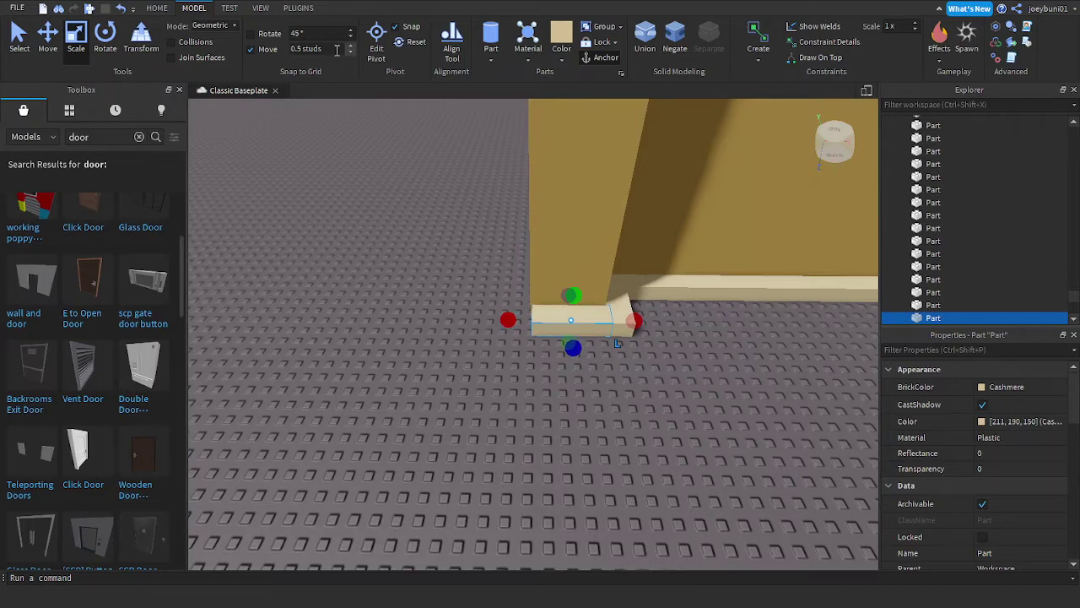
scroll(514, 319, "up", 3)
left_click_drag(507, 302, 459, 302)
Step: Duplicate the outer face block, turn it perpendicular and place it along the end face of the far corner segment
key("ctrl+d")
key("a")
left_click_drag(535, 312, 646, 240)
key("ctrl+r")
right_click_drag(646, 241, 646, 242)
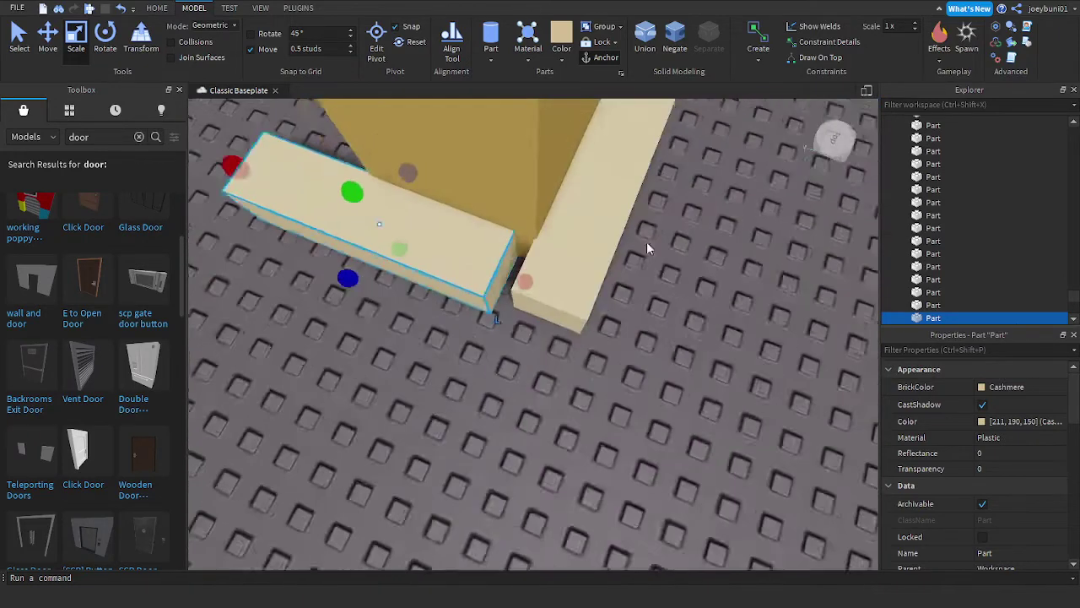
scroll(646, 247, "down", 2)
Step: Stretch the end face block to the outer corner, shorten its other end, and trim it flush with move snapping off
left_click_drag(532, 298, 594, 329)
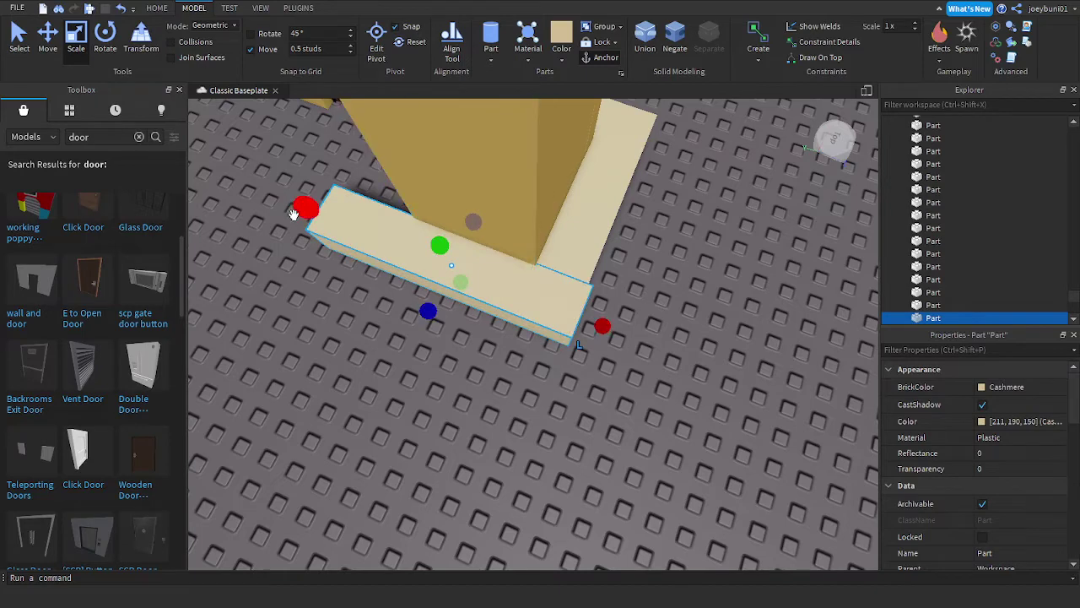
left_click_drag(295, 213, 390, 251)
scroll(498, 243, "up", 2)
mouse_move(498, 243)
right_mouse_down()
mouse_move(512, 236)
mouse_move(499, 230)
right_mouse_up()
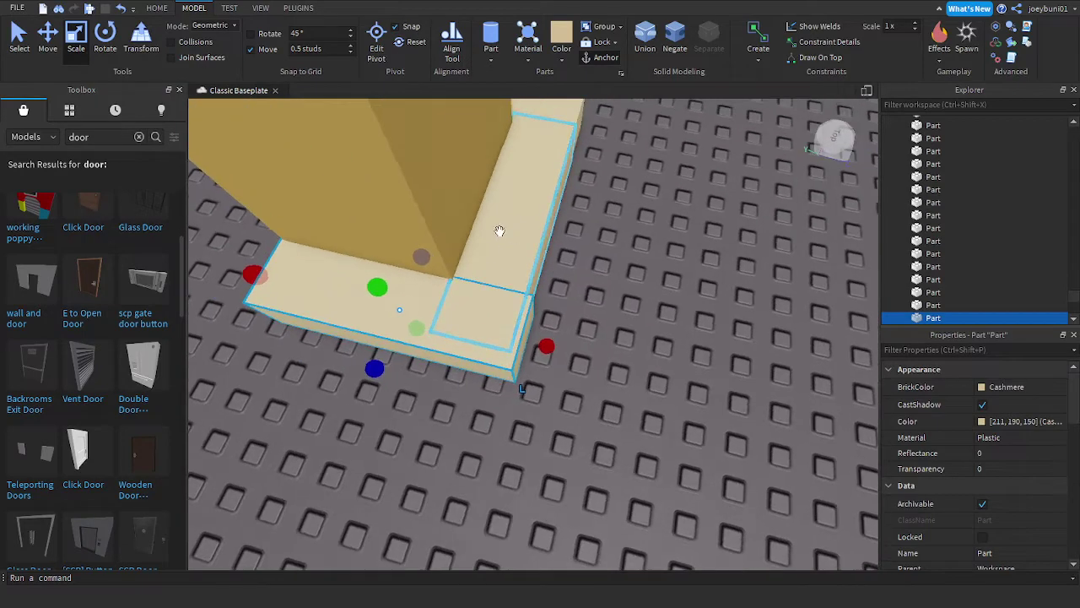
scroll(499, 230, "up", 1)
left_click(260, 49)
left_click_drag(543, 347, 535, 345)
left_click(619, 334)
scroll(608, 326, "down", 4)
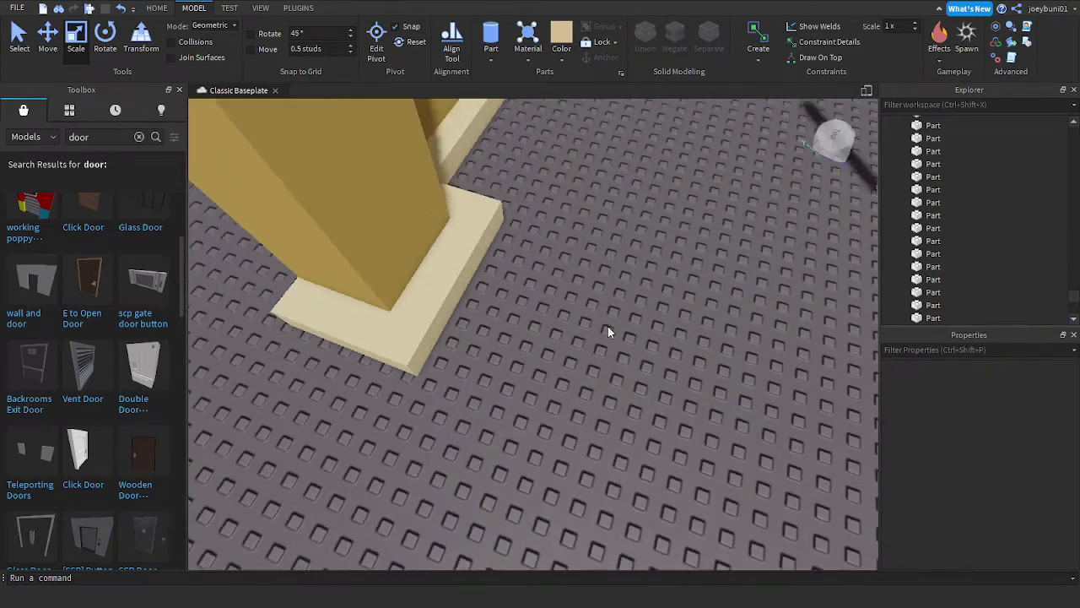
Step: Look around the building's foot to review the base trim on all sides
right_click_drag(607, 325, 595, 309)
scroll(607, 326, "down", 5)
scroll(608, 326, "down", 4)
scroll(608, 325, "up", 5)
scroll(607, 327, "up", 3)
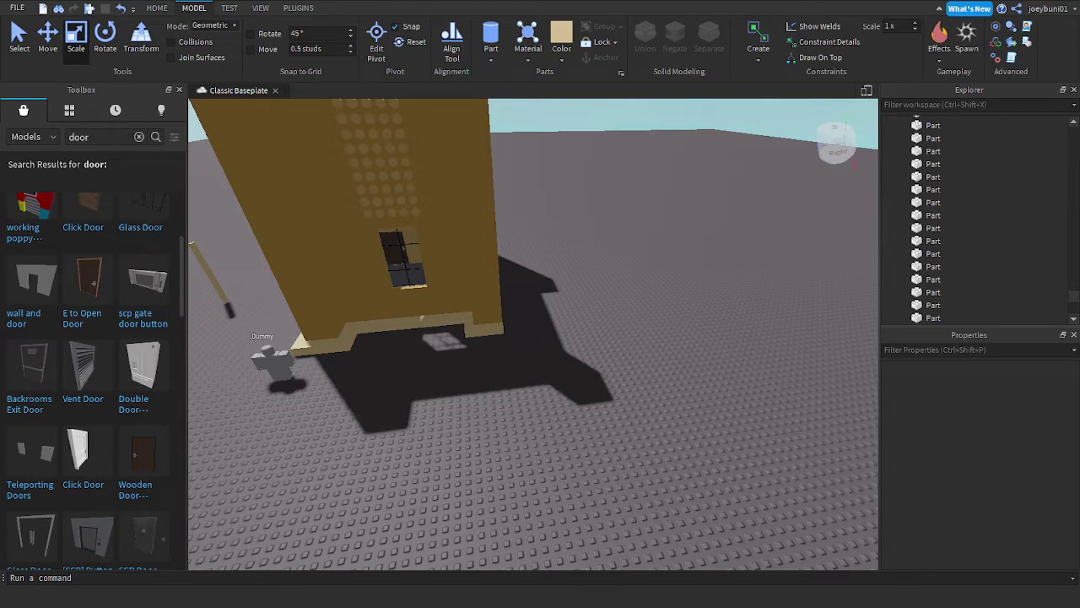
right_click_drag(598, 270, 600, 270)
key("w")
key("s")
Step: Try widening the long side wall trim and the adjoining far return block away from the walls
left_click(548, 284)
scroll(545, 286, "up", 2)
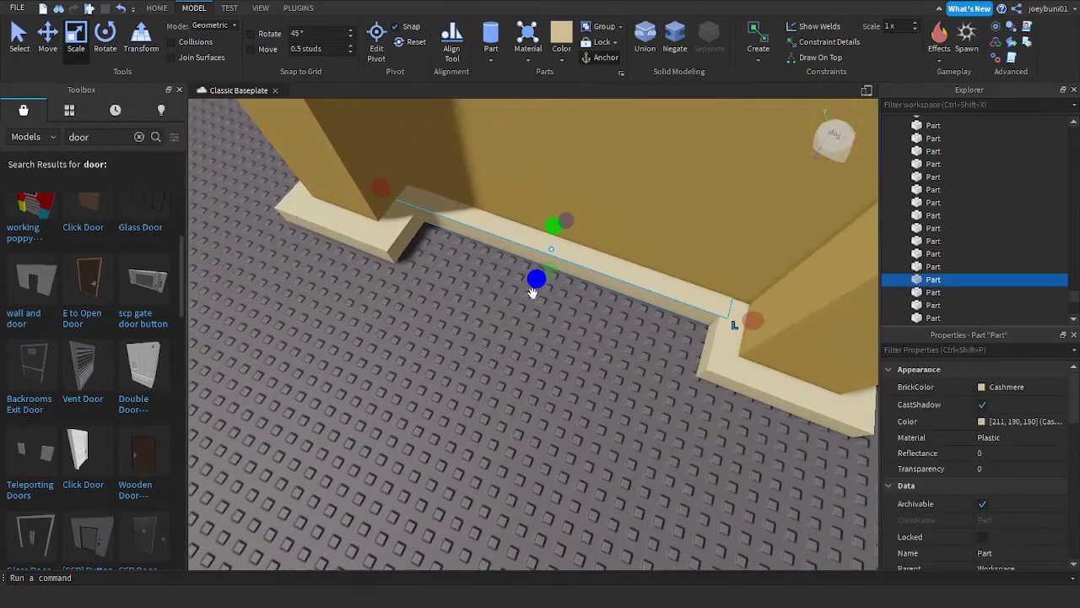
left_click_drag(535, 282, 530, 298)
left_click(398, 230)
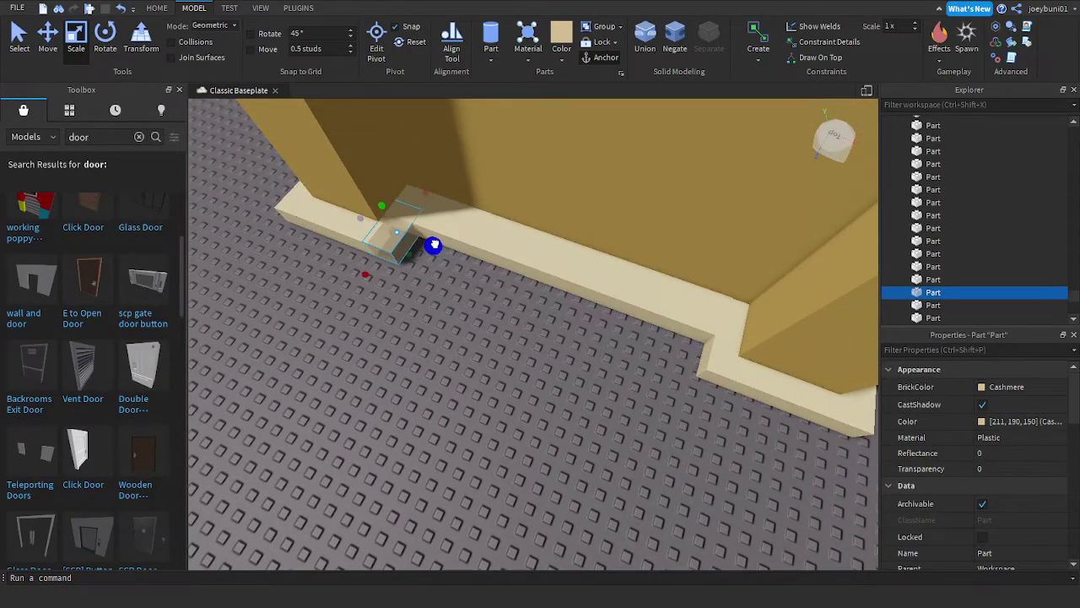
left_click_drag(434, 244, 445, 250)
right_click_drag(474, 255, 472, 254)
left_click(436, 275)
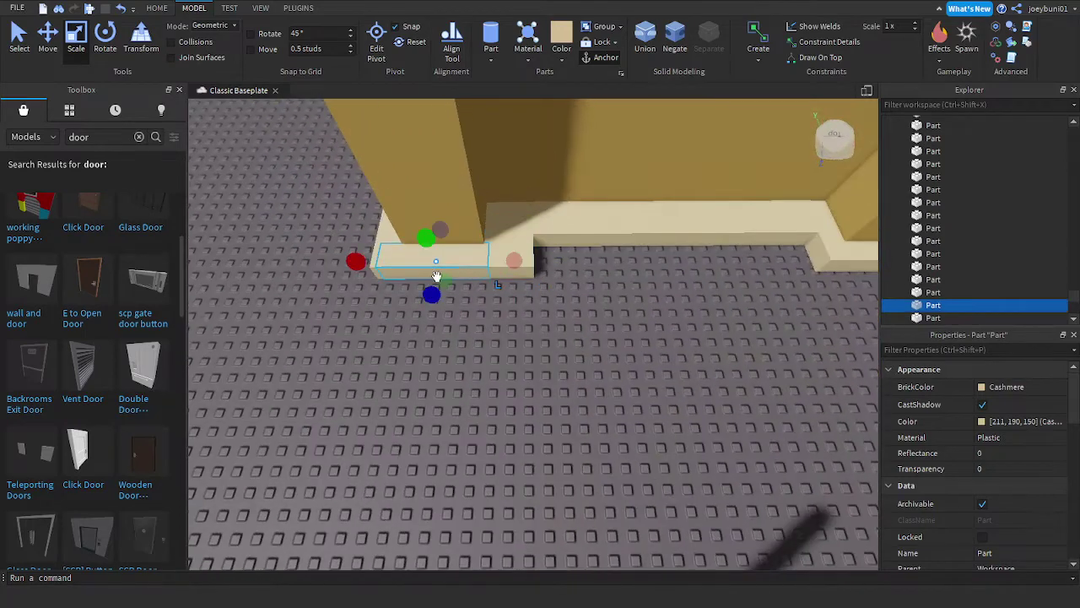
Step: Widen the long side wall trim outward and thicken the far return block toward the middle of the wall
left_click(495, 202)
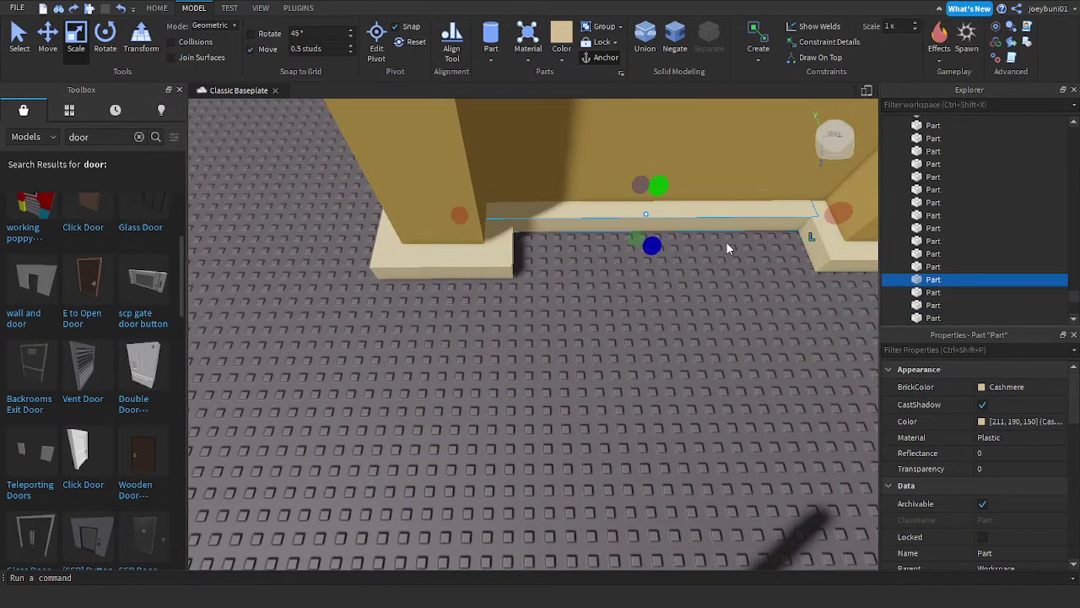
left_click_drag(653, 246, 653, 264)
left_click(505, 249)
left_click_drag(537, 249, 552, 250)
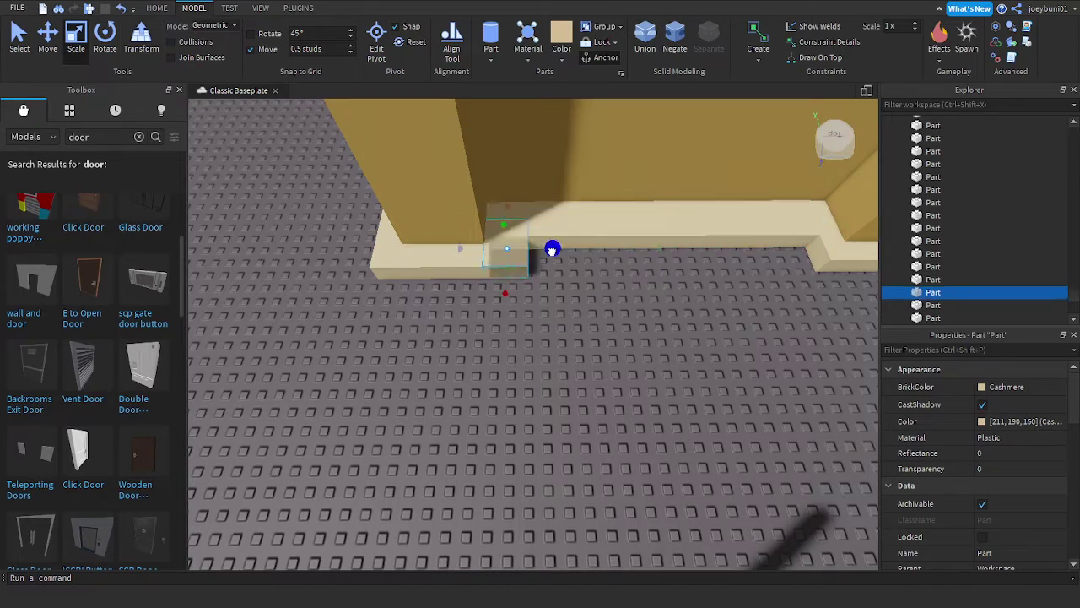
Step: Widen the far corner's outer face block outward and lengthen the return block to match its front edge
left_click(444, 270)
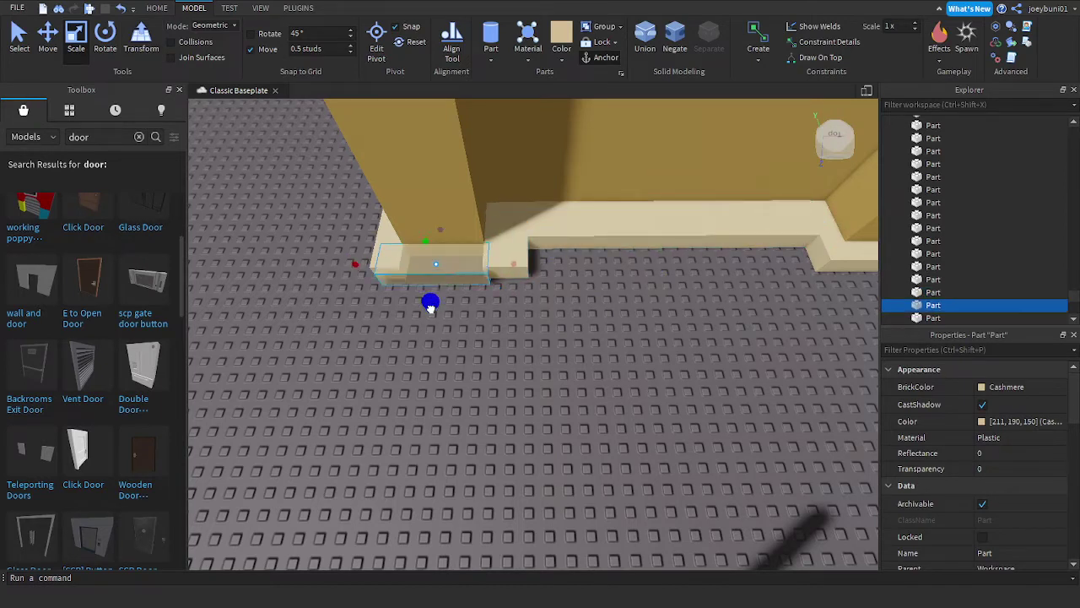
left_click_drag(431, 309, 429, 317)
left_click(510, 247)
left_click_drag(500, 299, 502, 320)
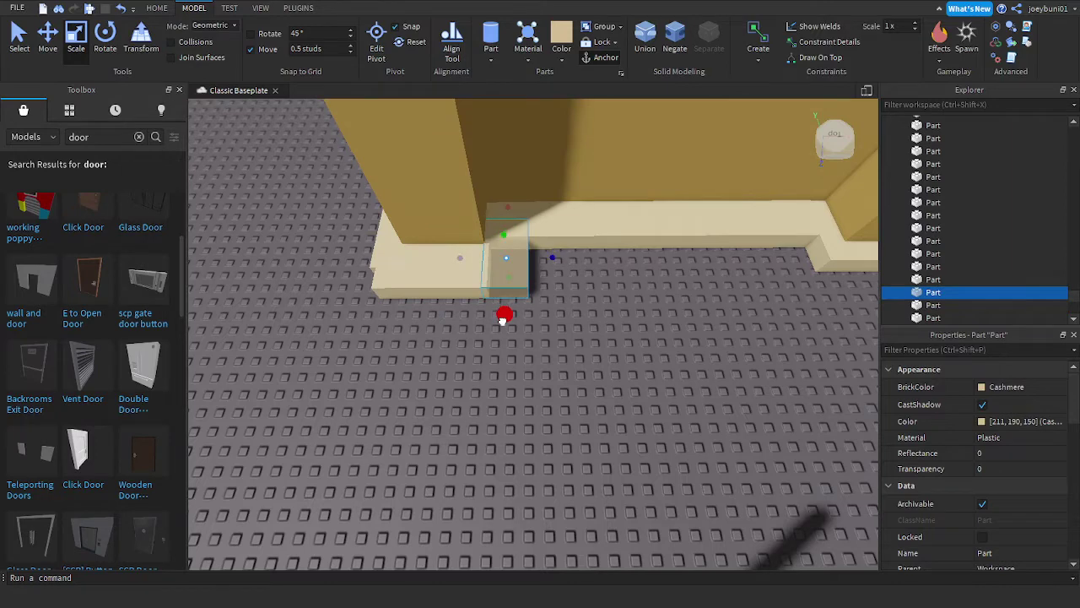
Step: Lengthen the far corner's end face block to the widened front edge and widen it outward from the wall
right_click_drag(530, 294, 540, 294)
key("a")
left_click(517, 291)
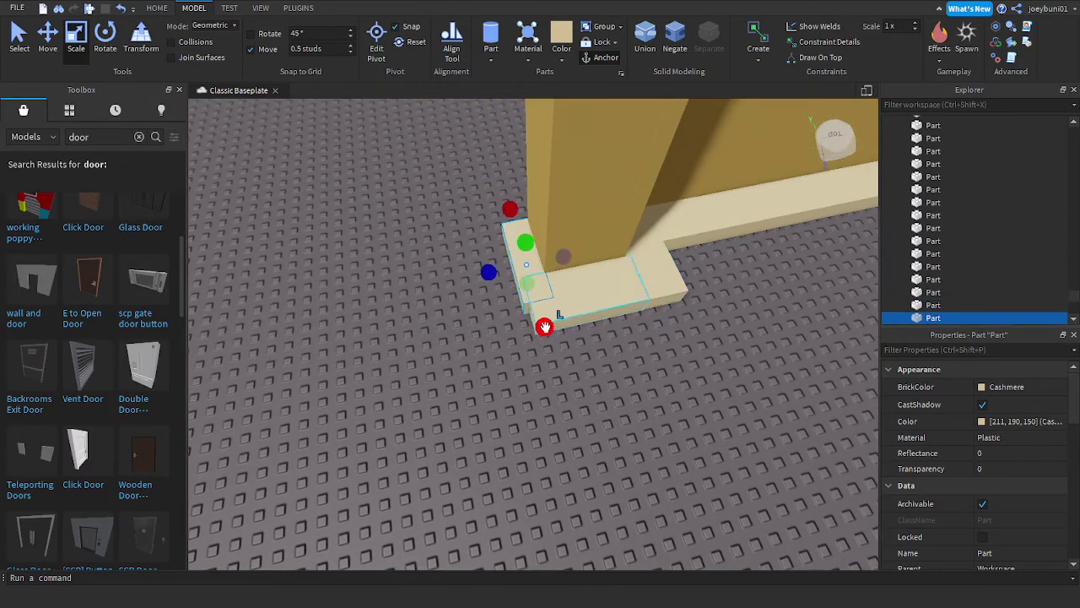
left_click_drag(545, 326, 552, 349)
left_click_drag(497, 283, 437, 305)
Step: Widen the long side wall trim between the two corner segments slightly further outward
key("d")
key("s")
key("a")
key("d")
right_click_drag(571, 314, 582, 275)
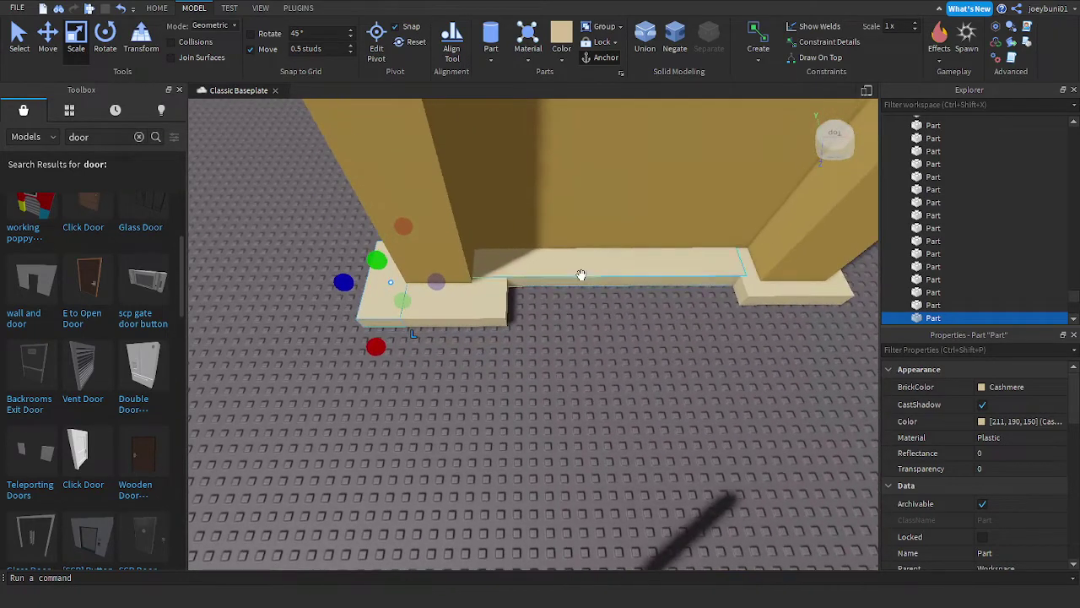
left_click(581, 275)
left_click_drag(609, 301, 611, 309)
Step: Thicken the return block at the corner near the dummy and lengthen it outward past the side trim
key("d")
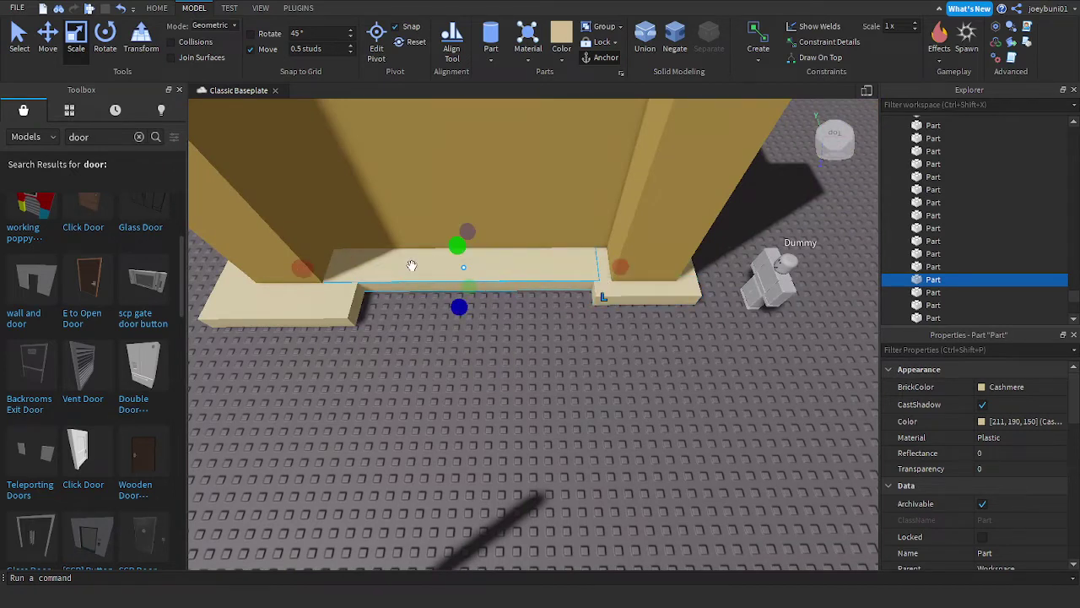
left_click(595, 297)
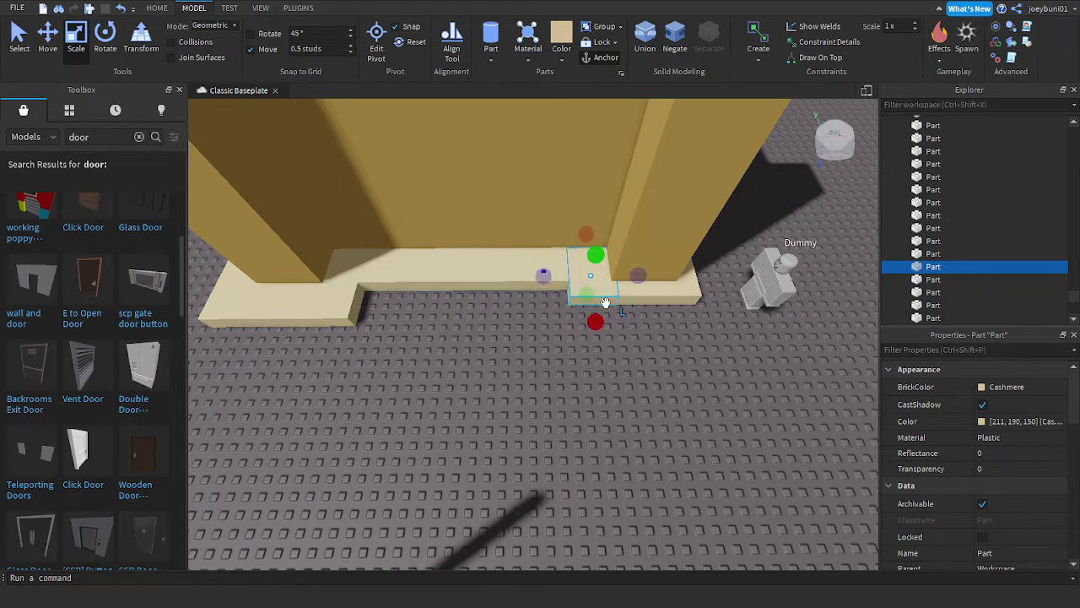
left_click_drag(593, 324, 596, 344)
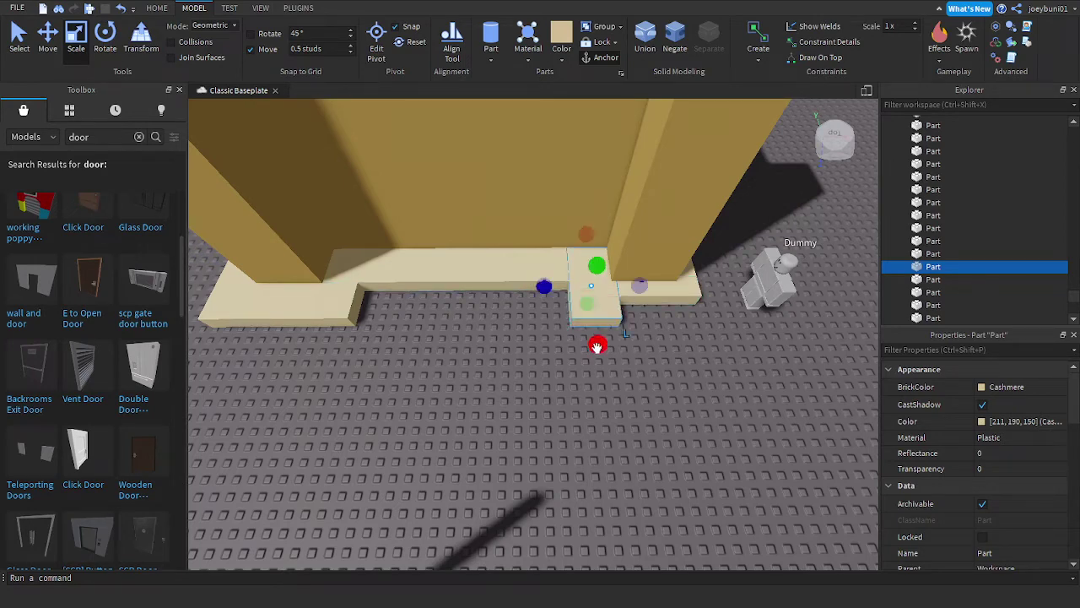
key("d")
right_click_drag(531, 338, 530, 338)
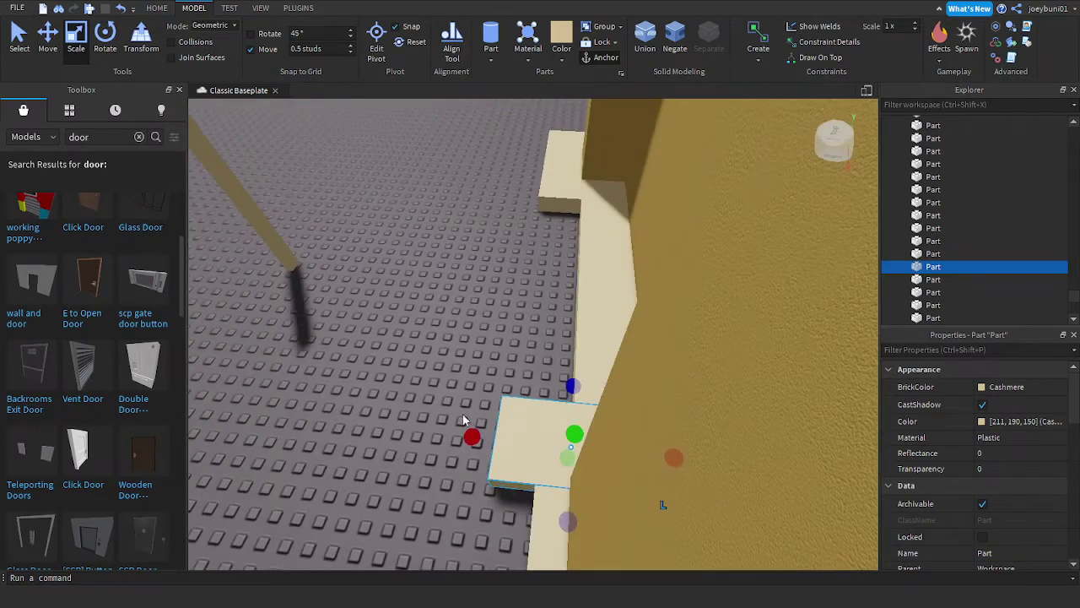
Step: Widen the outer side block at the corner near the dummy until it meets the lengthened return block
key("a")
right_click_drag(510, 424, 510, 424)
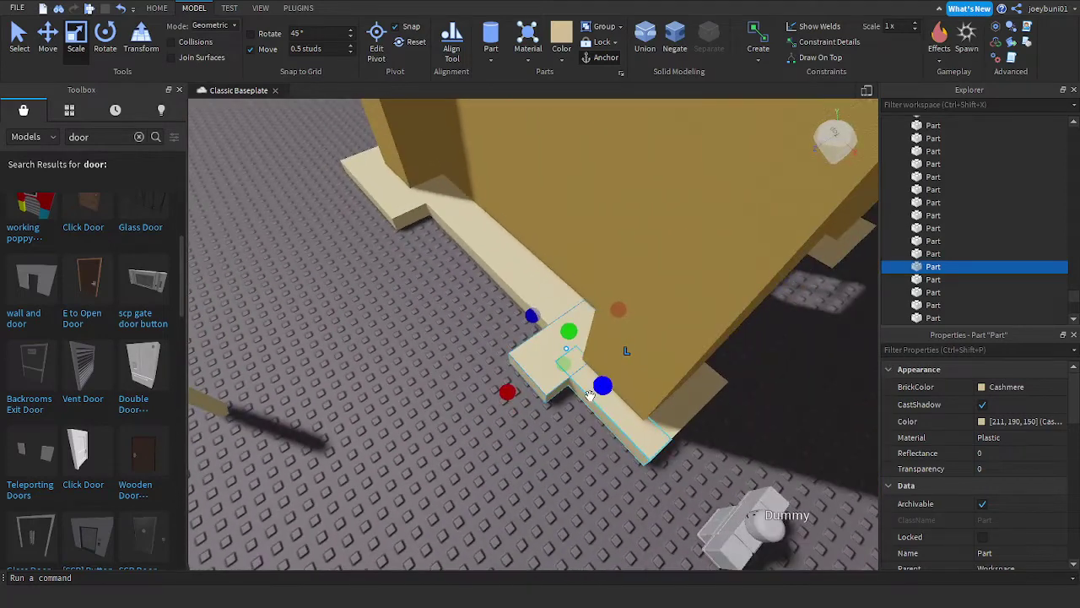
left_click(575, 420)
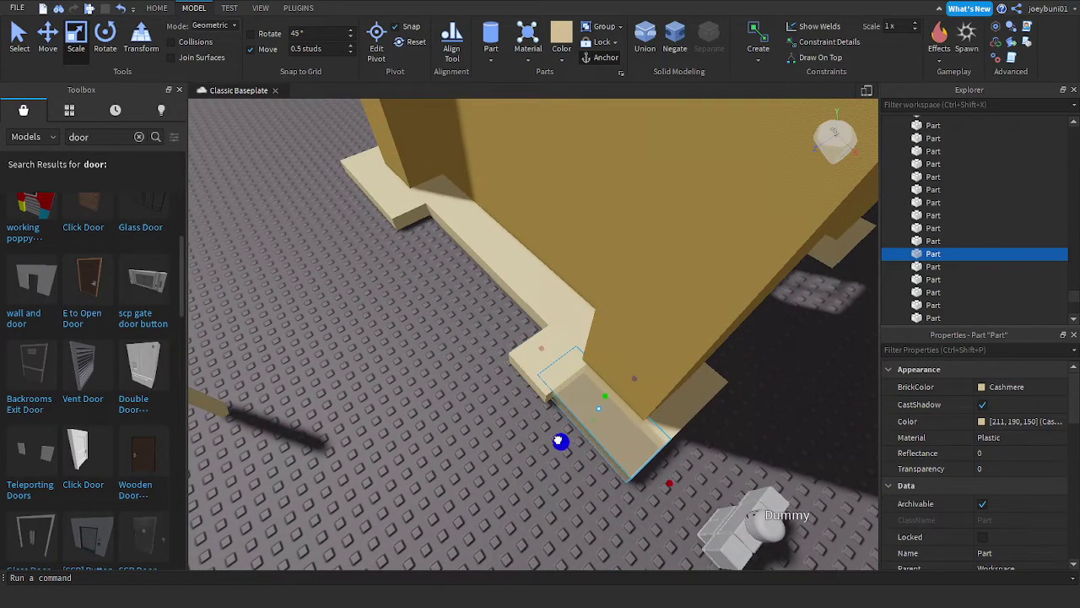
key("d")
right_click_drag(550, 442, 550, 442)
Step: Widen the window-side block at the dummy's corner outward and lengthen the outer side block to match its edge
left_click(543, 386)
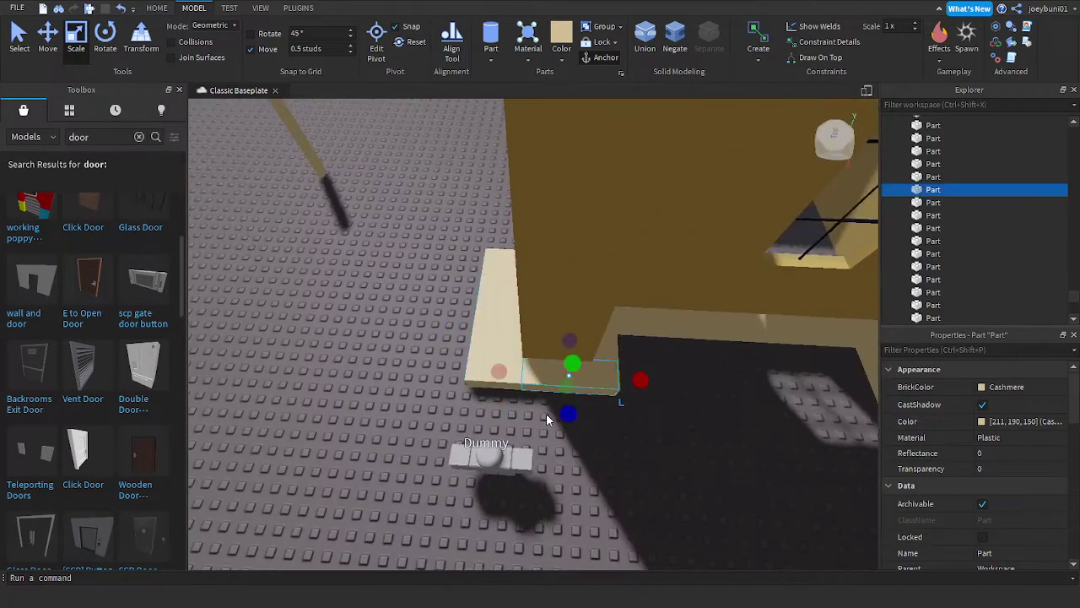
left_click_drag(568, 415, 566, 445)
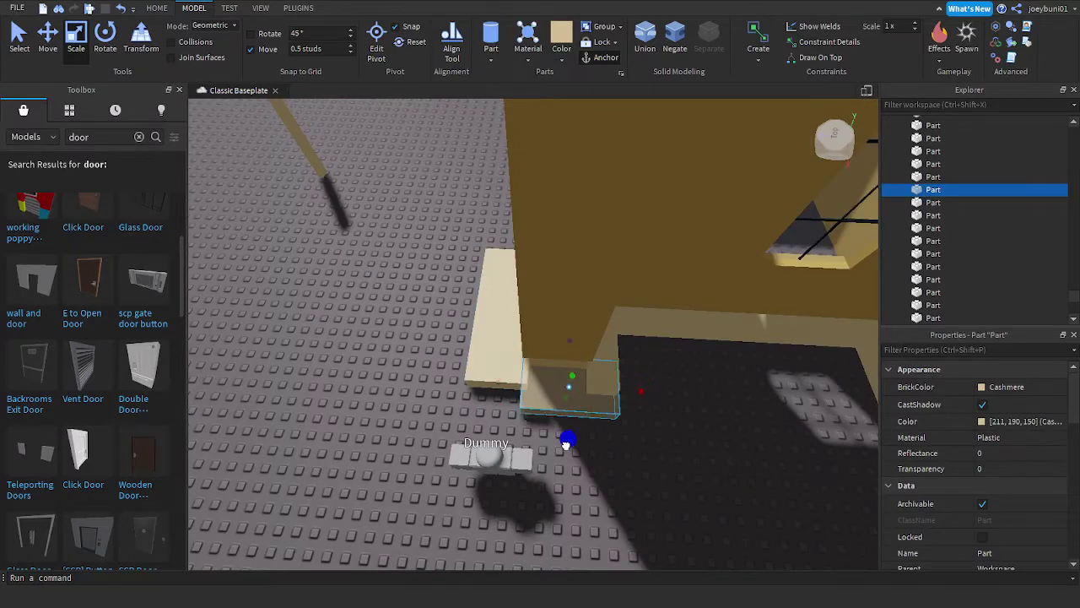
left_click(484, 373)
left_click_drag(495, 413, 492, 435)
key("d")
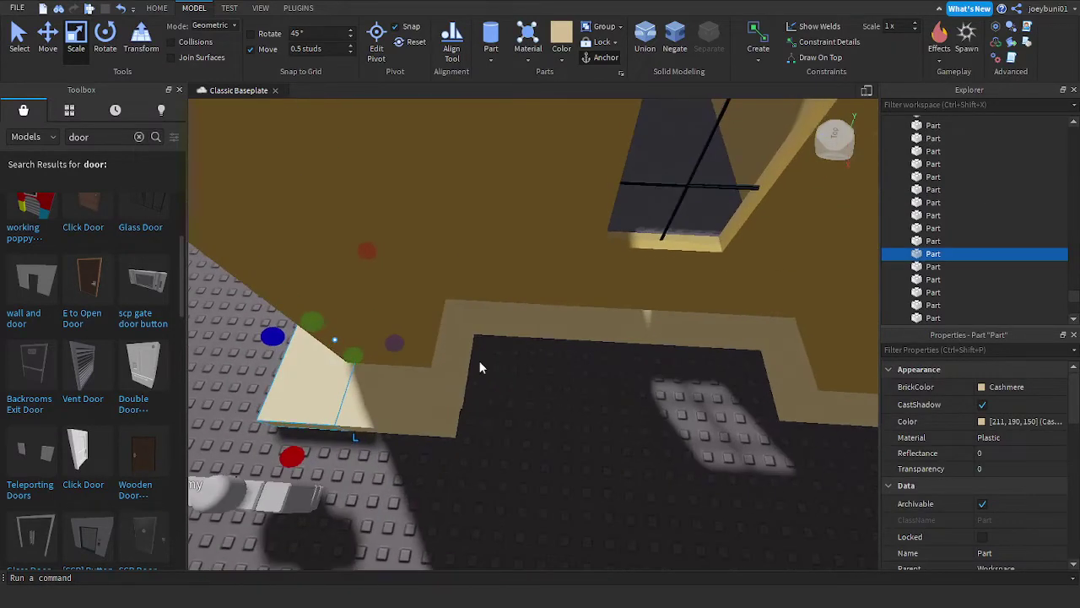
Step: Thicken the return block beside the window wall and lengthen the adjoining corner block to its new edge
left_click(452, 356)
left_click_drag(497, 356, 535, 366)
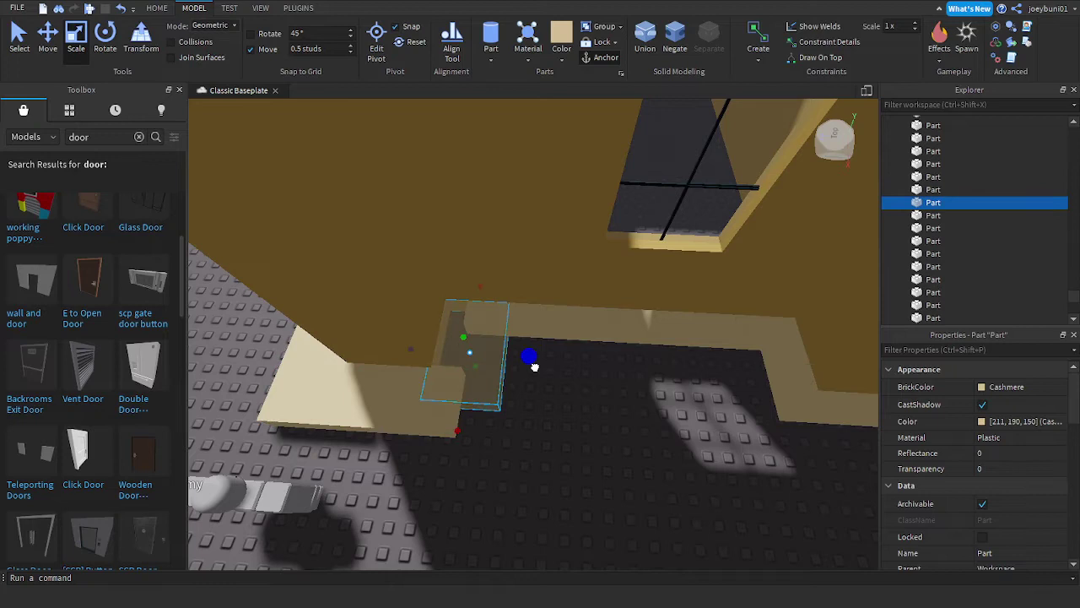
left_click(429, 430)
left_click_drag(482, 405, 513, 408)
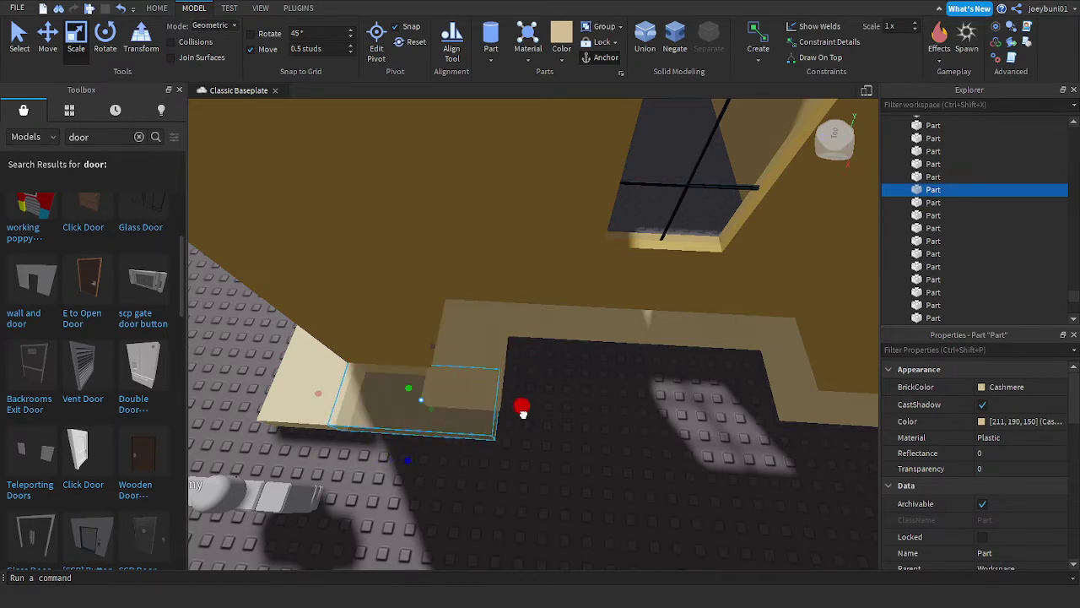
Step: Widen the base trim block under the window outward from the wall
left_click(537, 331)
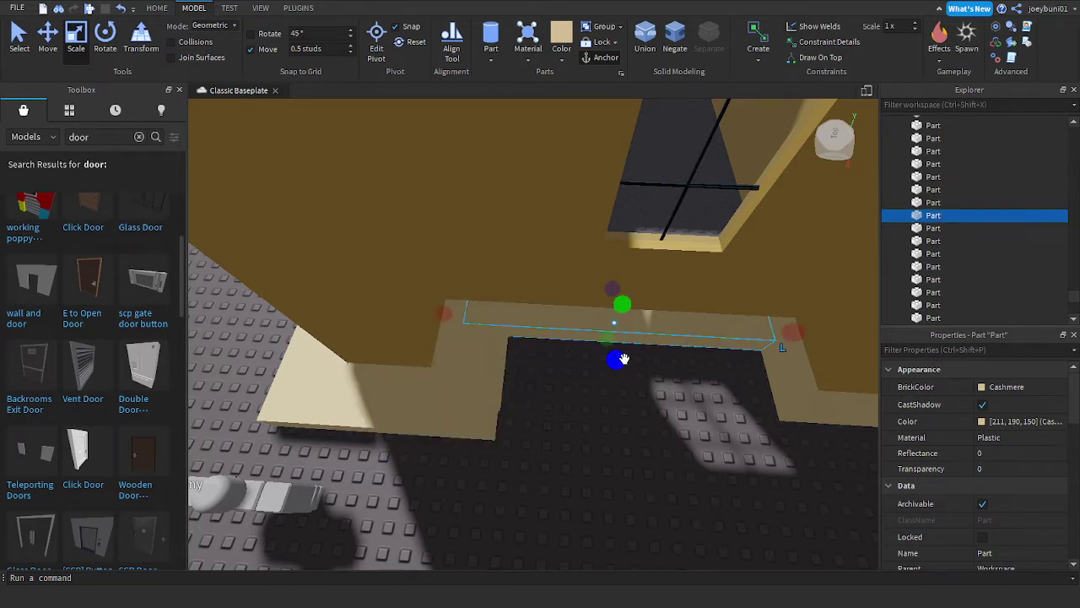
left_click_drag(621, 359, 615, 388)
key("d")
right_click_drag(620, 392, 622, 390)
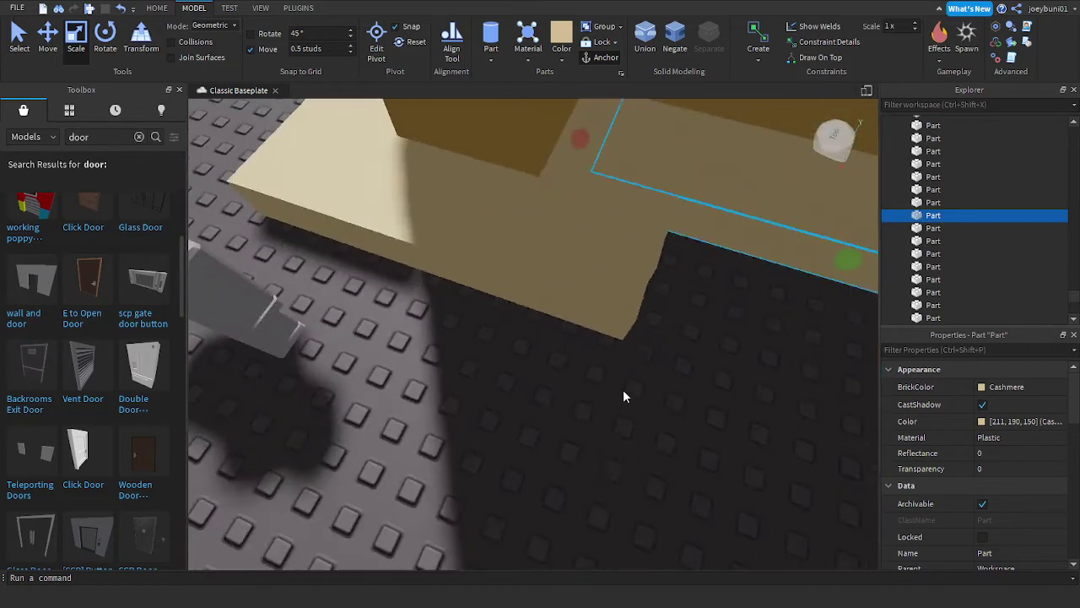
Step: With movement snapping temporarily off, fine-adjust the window-side edge of the trim block at the dummy's corner to clean up the overlap
left_click(580, 263)
key("d")
left_click(268, 50)
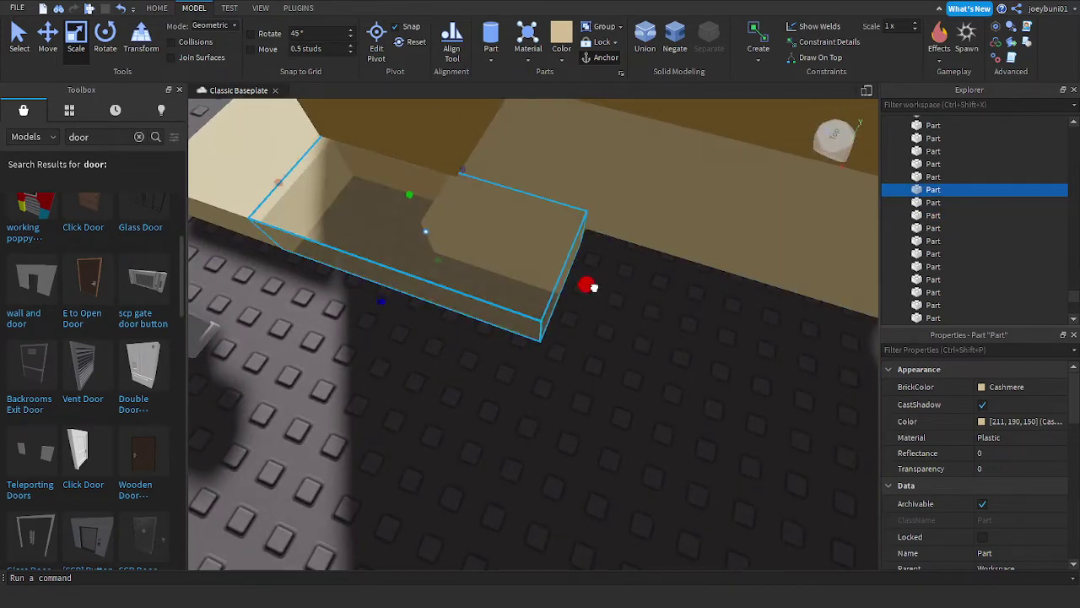
left_click_drag(593, 287, 592, 287)
scroll(545, 254, "down", 3)
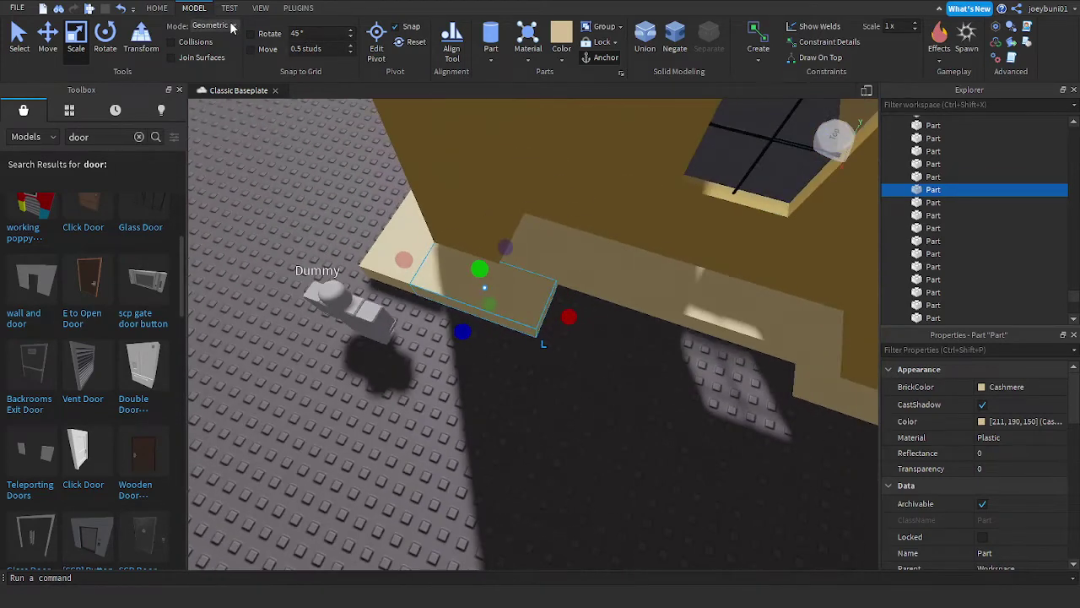
Step: Thicken the return block at the far end of the window wall toward the window and lengthen it outward
right_click_drag(540, 335, 535, 339)
scroll(537, 336, "up", 3)
key("d")
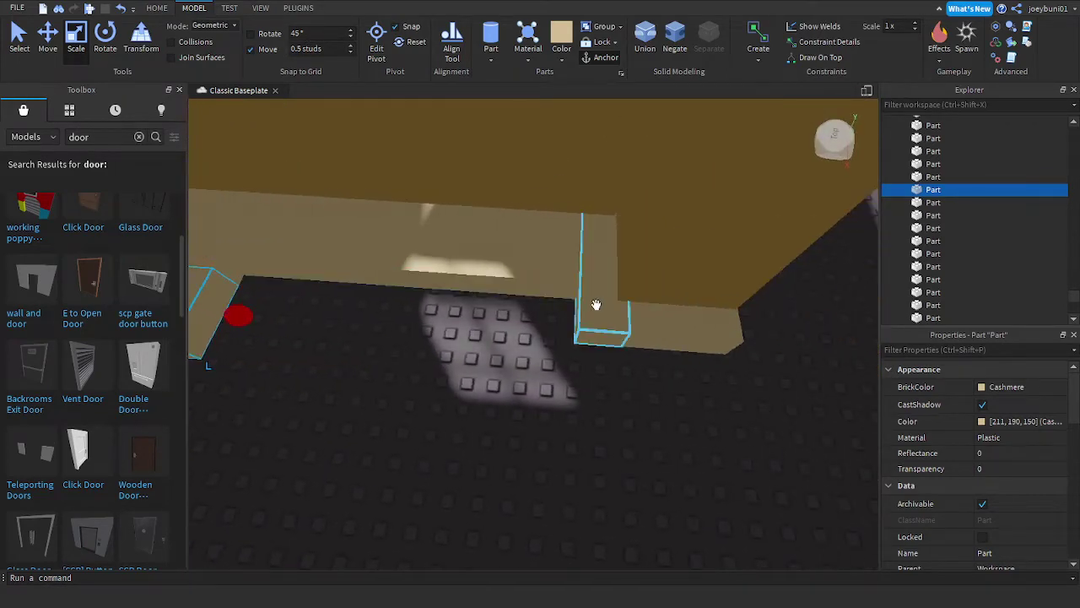
left_click(596, 306)
left_click_drag(554, 270, 517, 276)
left_click_drag(581, 360, 577, 399)
Step: Widen the far corner's front trim block outward to the edge of the lengthened return block
key("d")
left_click(561, 339)
left_click_drag(554, 363, 559, 410)
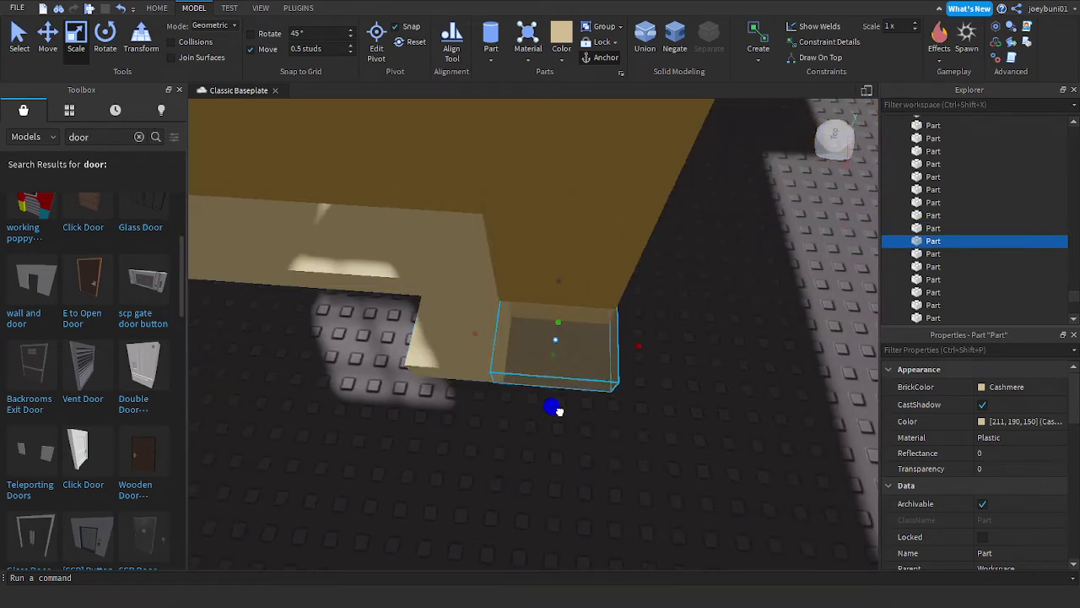
left_click(691, 432)
scroll(690, 432, "down", 10)
key("d")
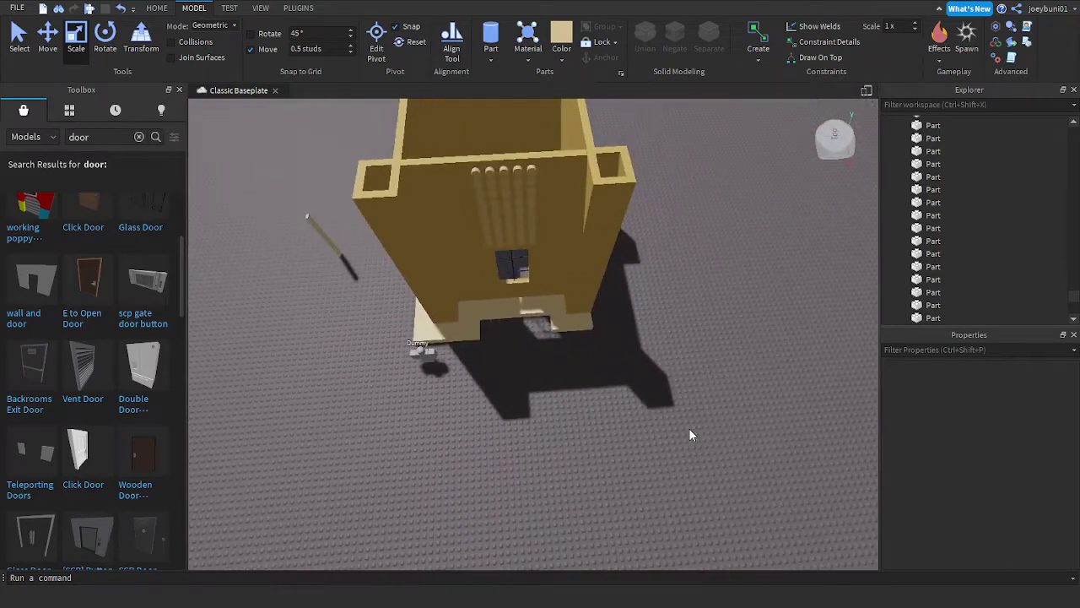
Step: Thicken the far corner's return block slightly further toward the window
key("w")
key("d")
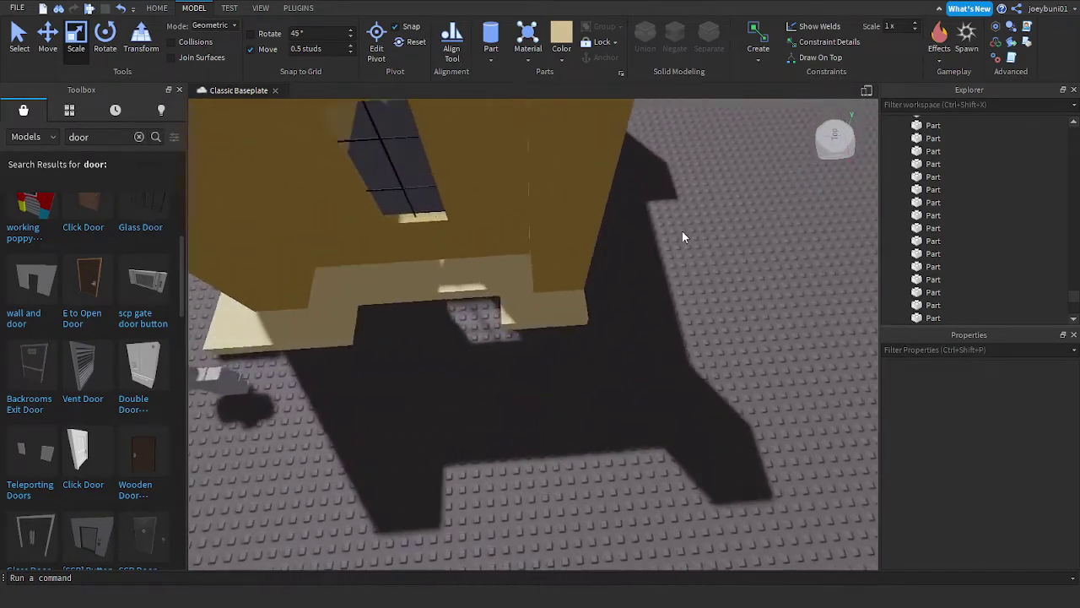
left_click(572, 278)
left_click_drag(498, 254, 489, 254)
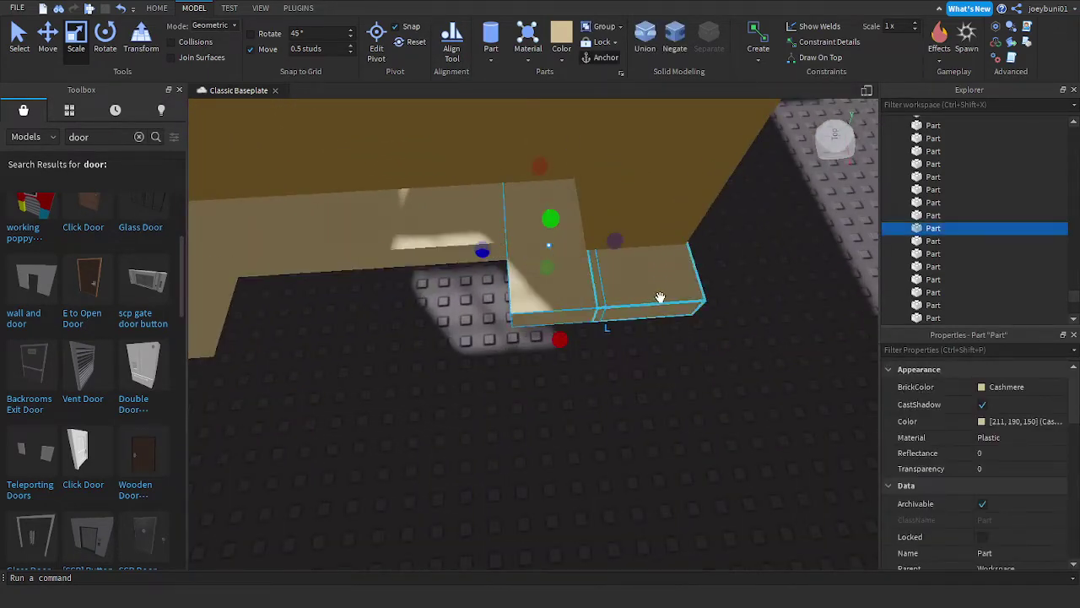
Step: Extend the far corner's front trim block and its adjoining return block further outward to a matching edge
left_click(659, 299)
left_click_drag(647, 330, 654, 349)
left_click(579, 315)
left_click_drag(561, 340, 562, 355)
left_click(563, 396)
key("s")
key("a")
key("s")
key("a")
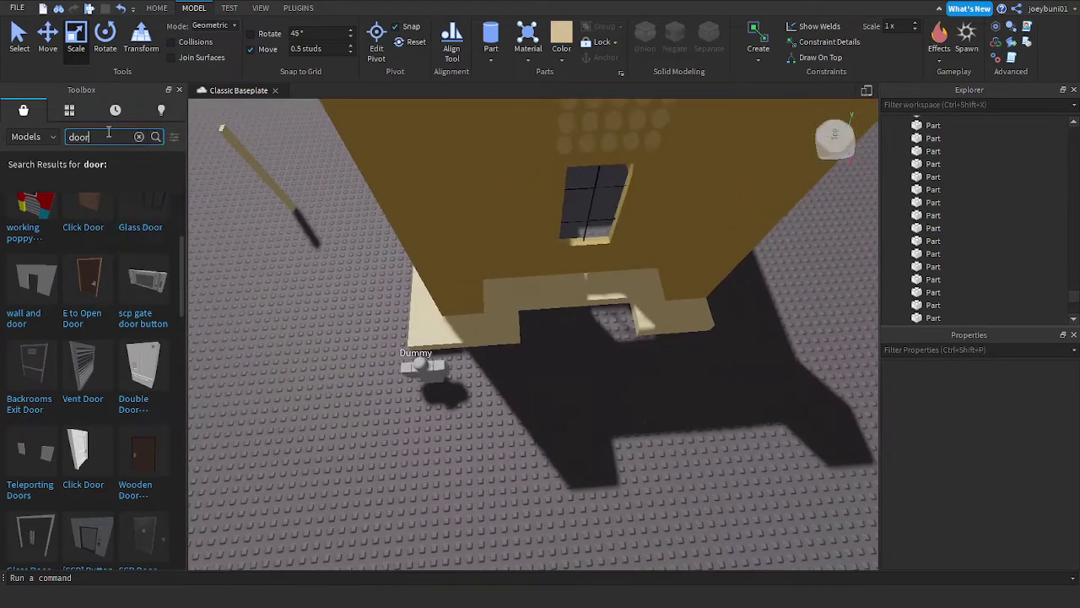
Step: Search the model library for "tree"
left_click(109, 132)
type("tree")
key("Return")
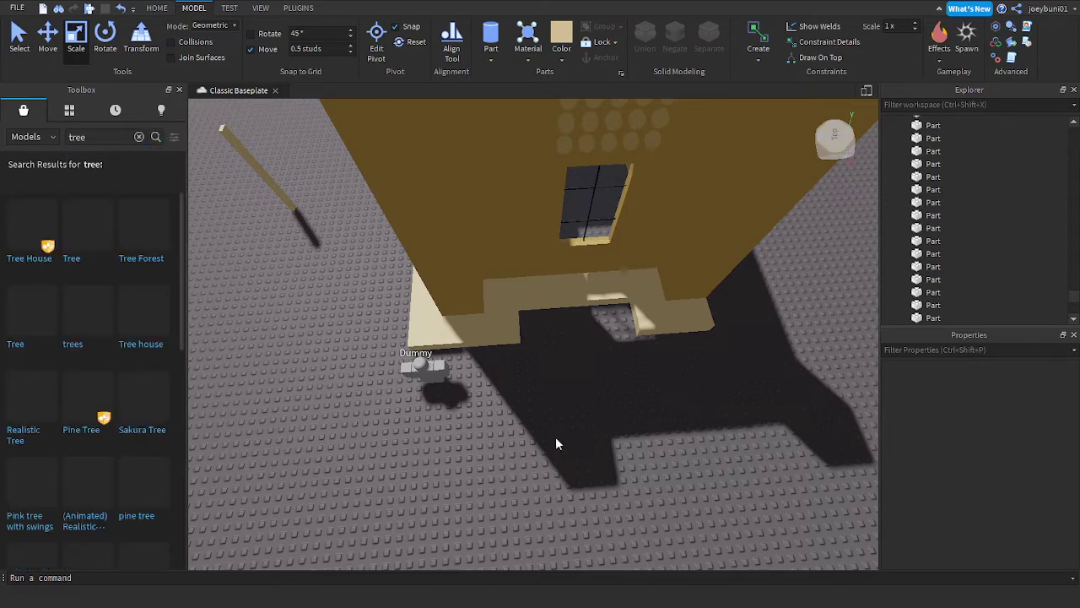
Step: Move the dummy away from the corner of the base trim, out onto the open baseplate
right_click_drag(556, 438, 564, 448)
scroll(564, 447, "up", 3)
left_click_drag(400, 284, 243, 258)
key("r")
Step: Look through the tree models in the search results for one that suits the building
scroll(129, 429, "down", 6)
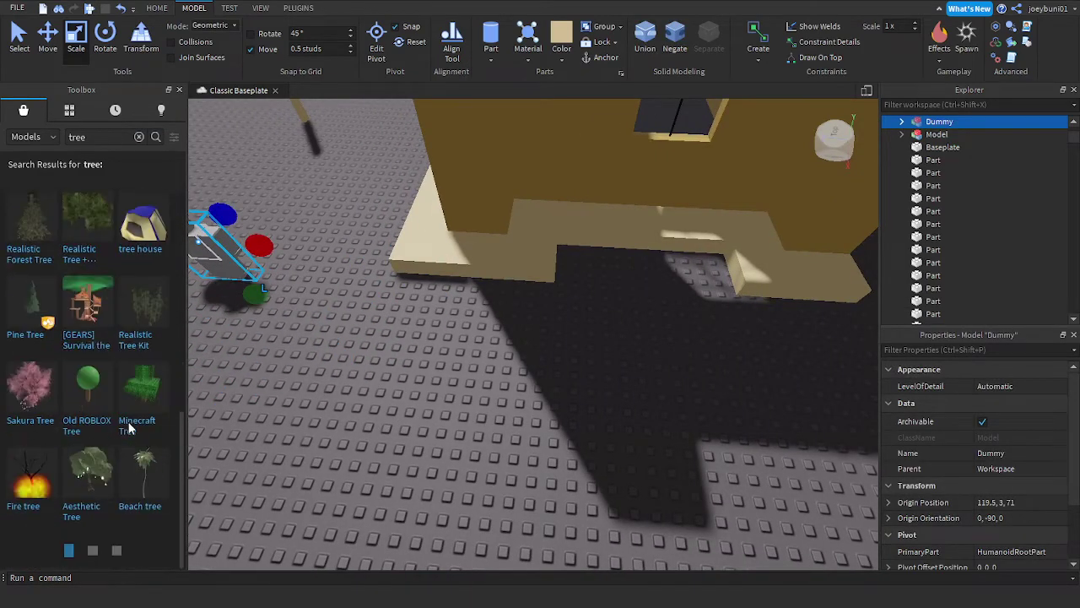
scroll(128, 461, "down", 5)
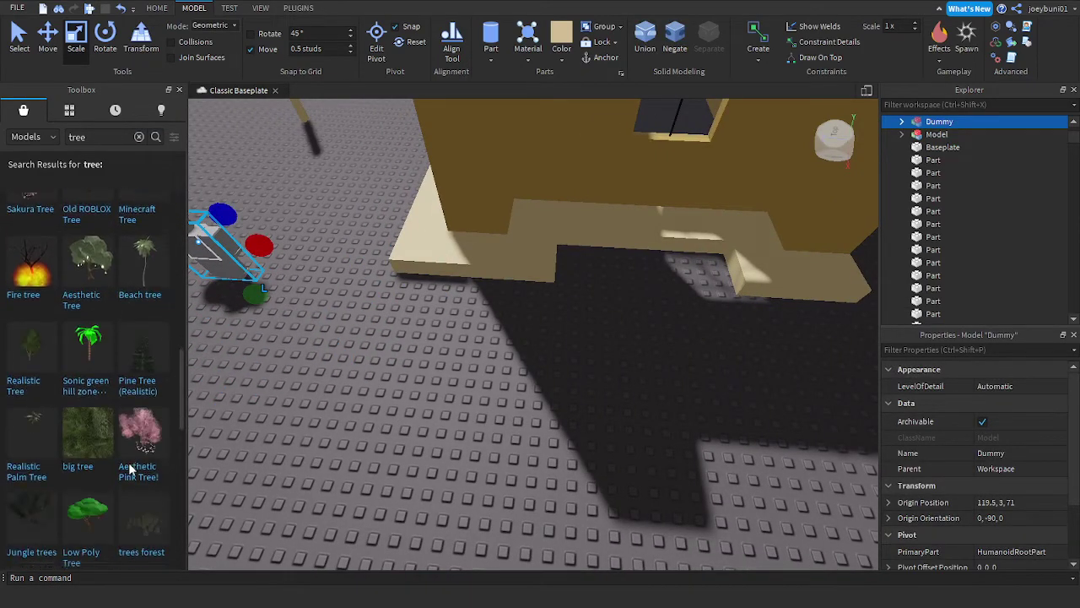
scroll(129, 467, "down", 10)
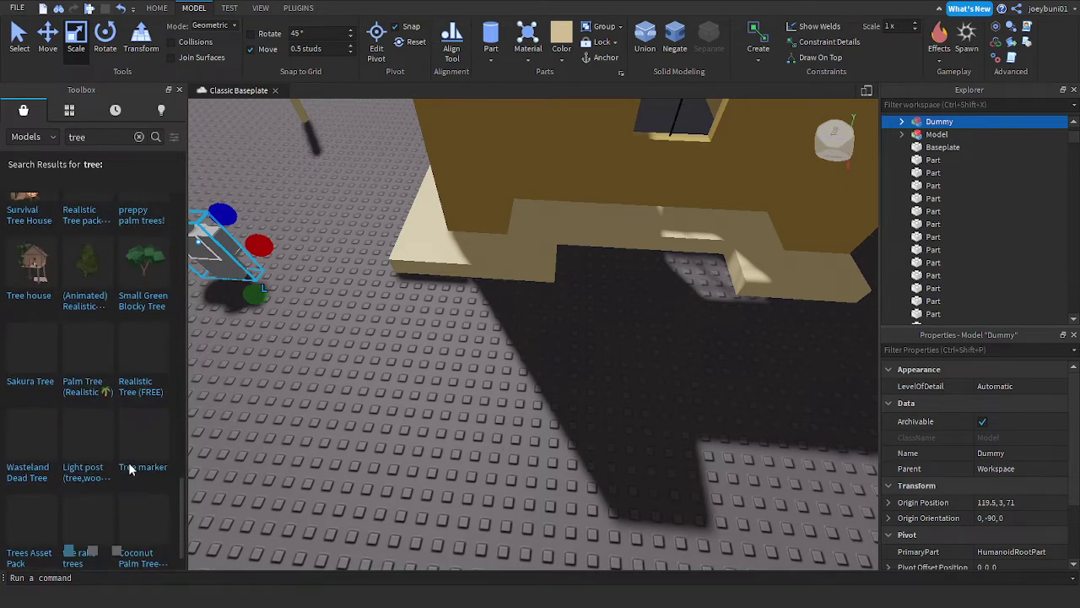
scroll(129, 470, "down", 6)
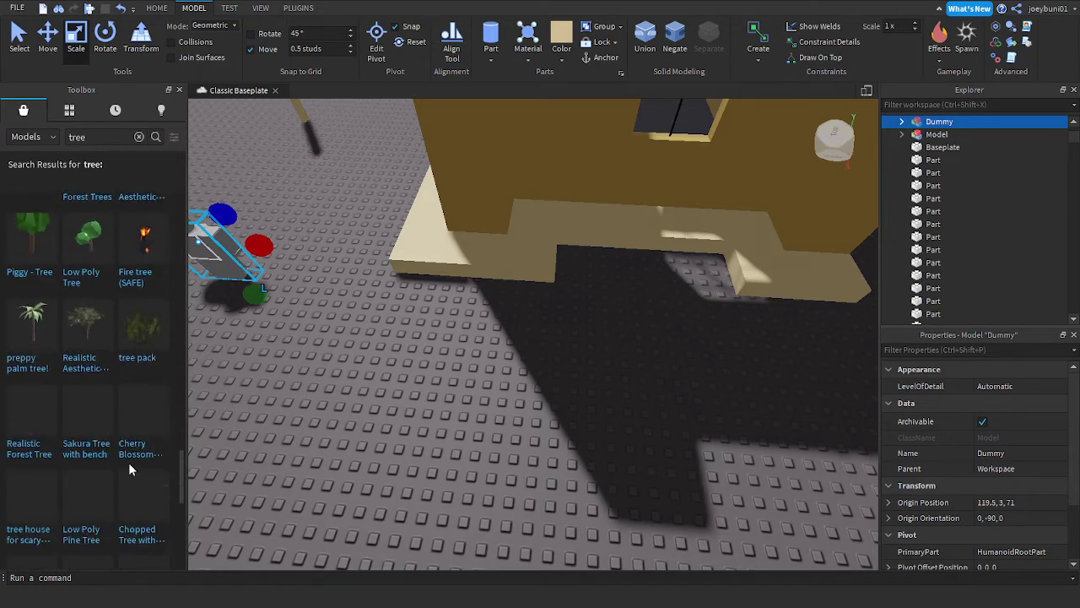
scroll(128, 462, "down", 4)
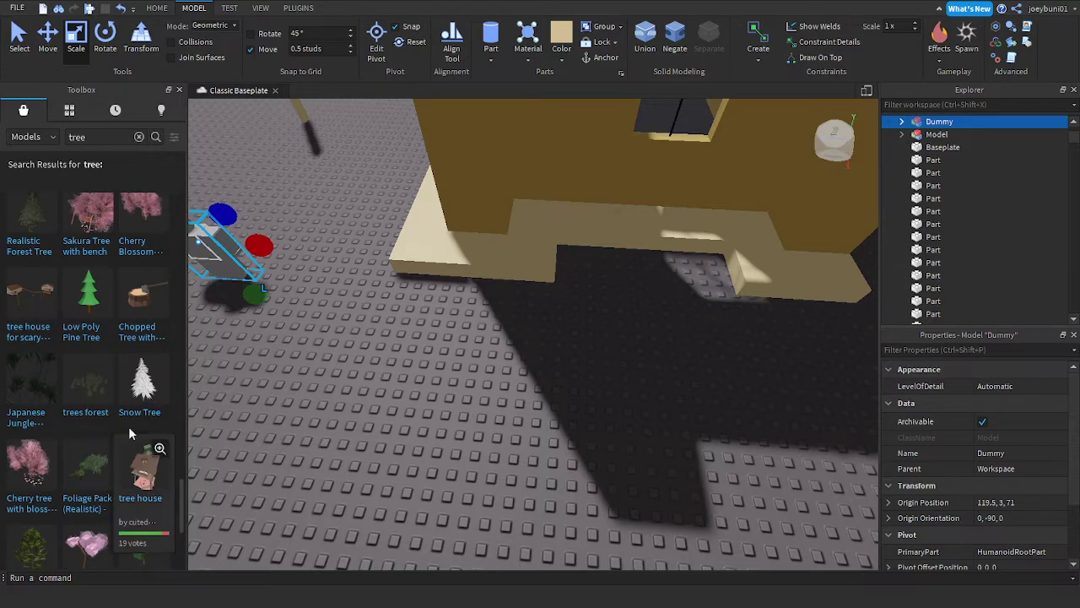
scroll(42, 400, "down", 9)
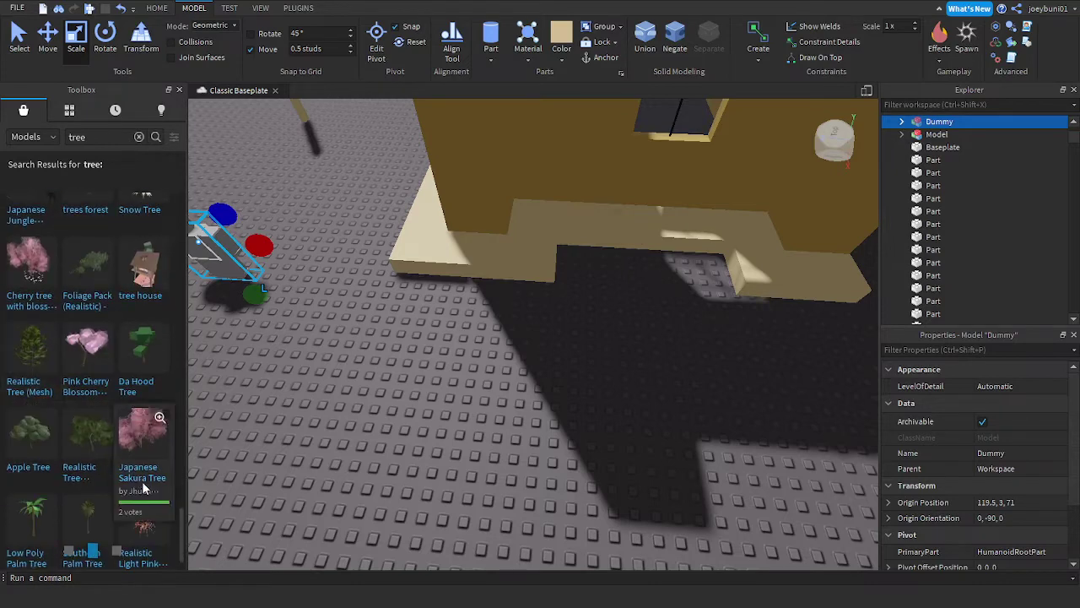
scroll(139, 481, "down", 8)
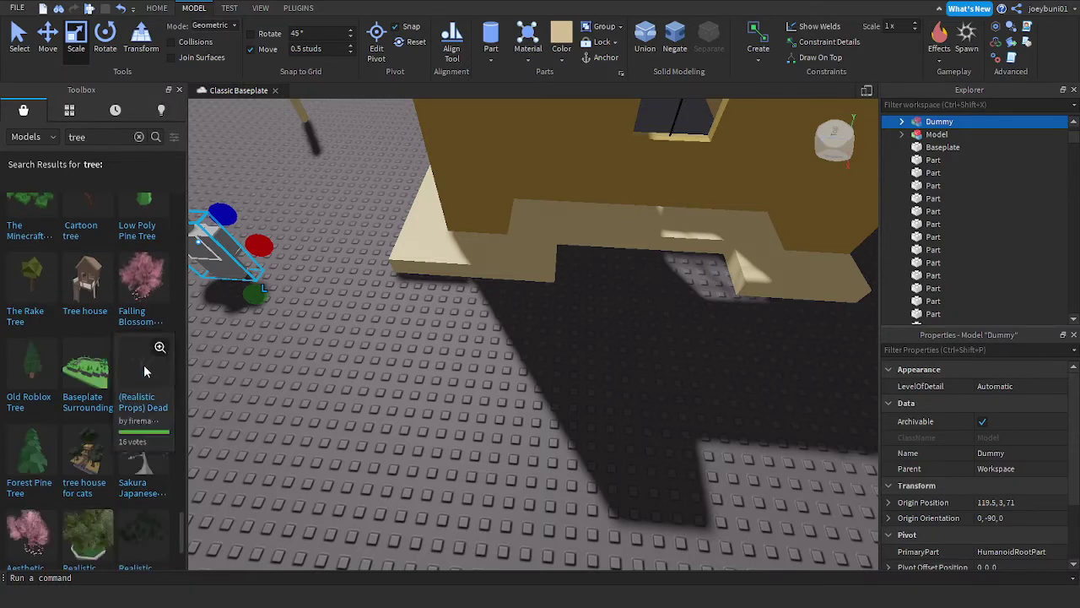
scroll(141, 371, "down", 4)
Step: Try out the PBR_Moving_Tree model beside the building and delete it
left_click(37, 466)
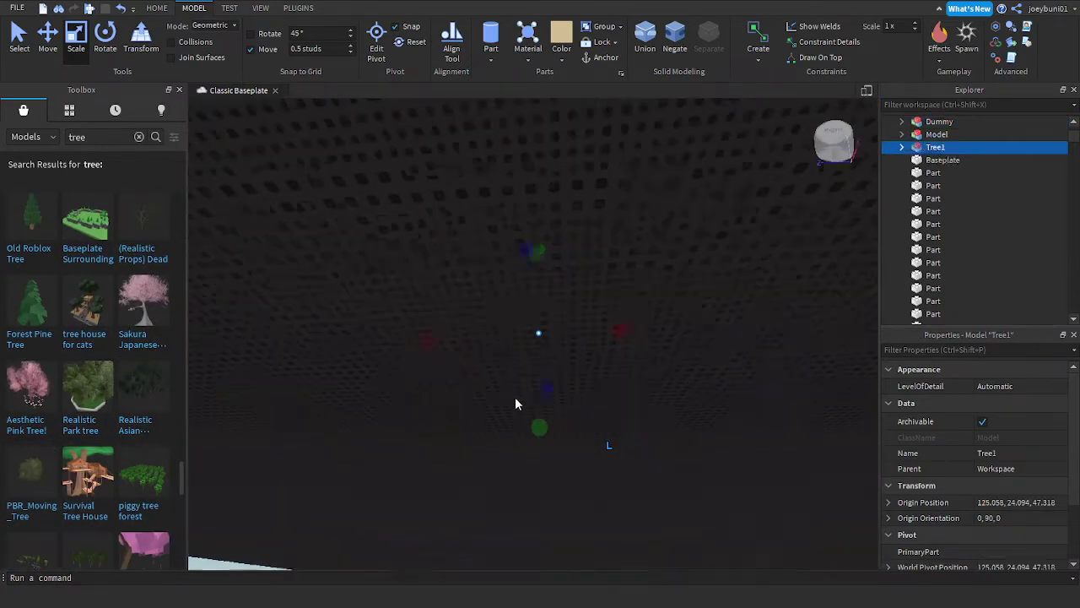
right_click_drag(515, 397, 514, 391)
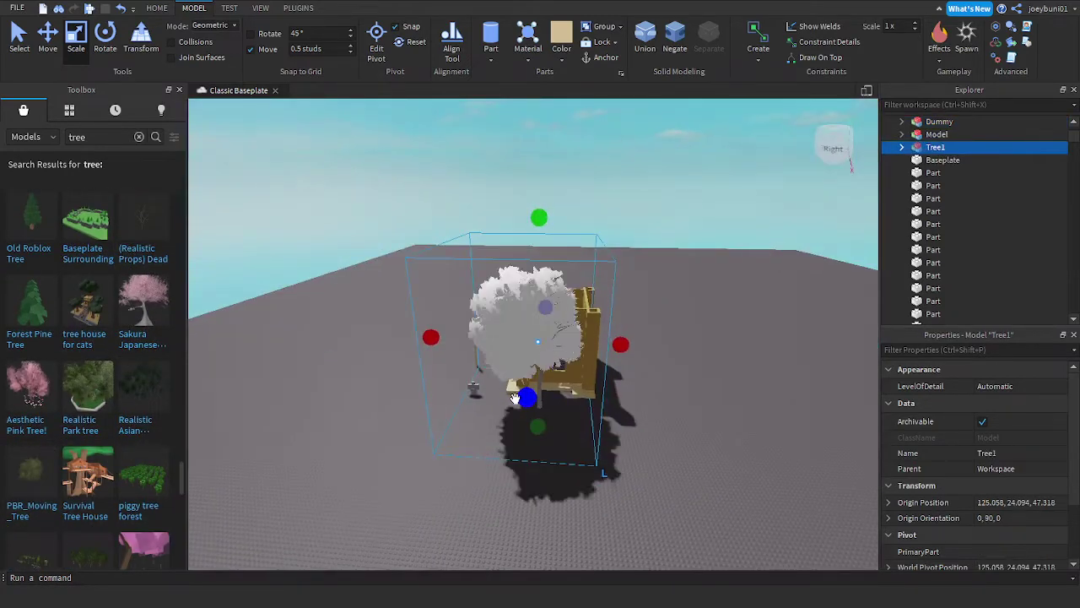
key("Delete")
Step: Browse further down the "tree" search results for a model that suits the building
scroll(135, 403, "down", 10)
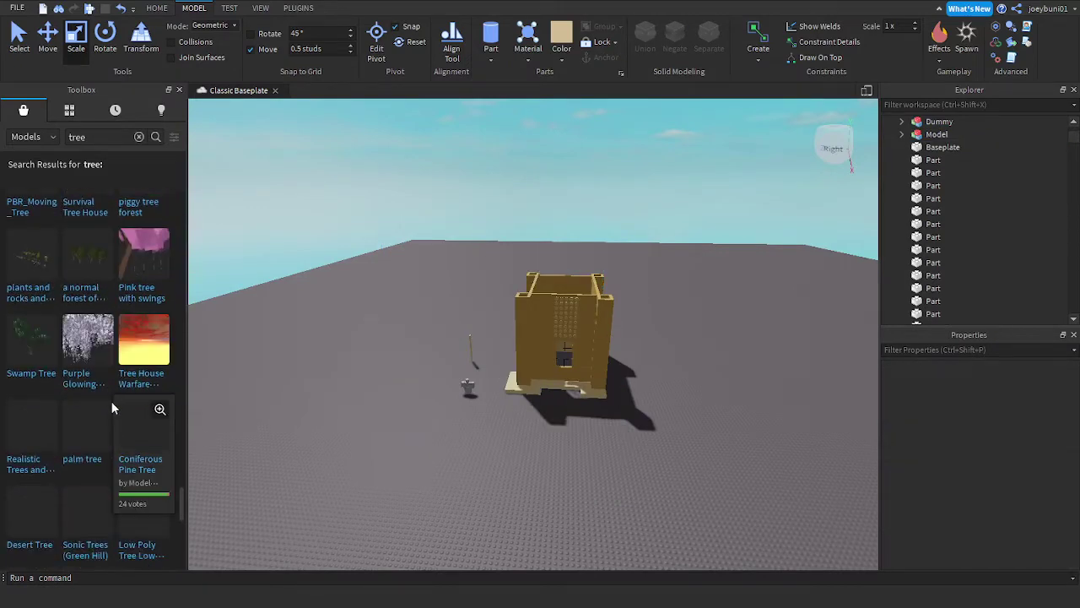
scroll(111, 402, "down", 2)
mouse_move(397, 407)
right_mouse_down()
mouse_move(409, 407)
mouse_move(392, 398)
right_mouse_up()
right_click_drag(504, 388, 505, 388)
scroll(115, 402, "down", 2)
scroll(114, 400, "down", 2)
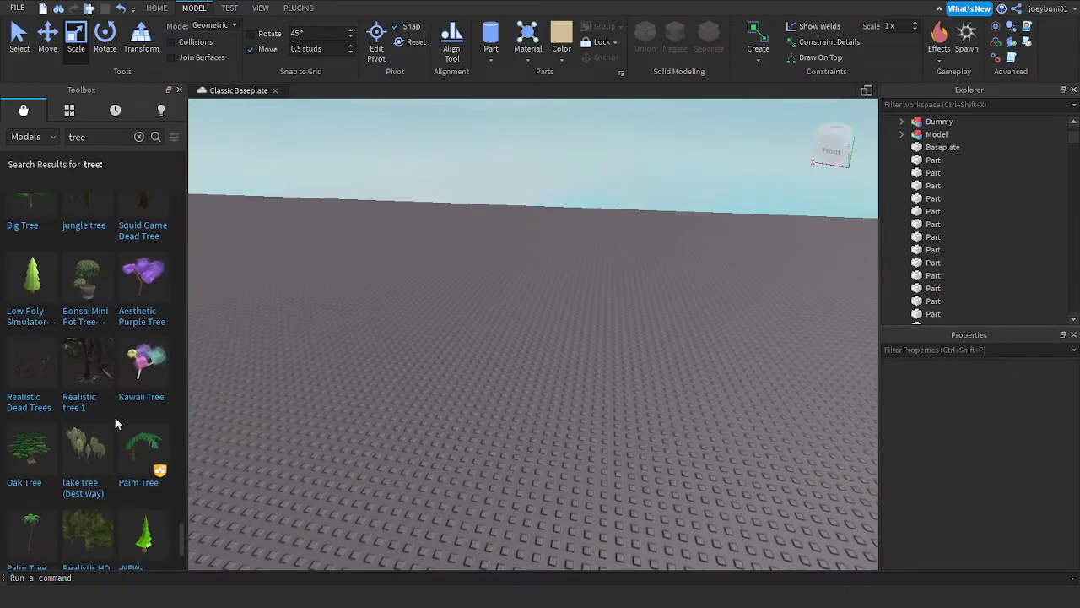
scroll(114, 417, "down", 2)
scroll(114, 421, "down", 2)
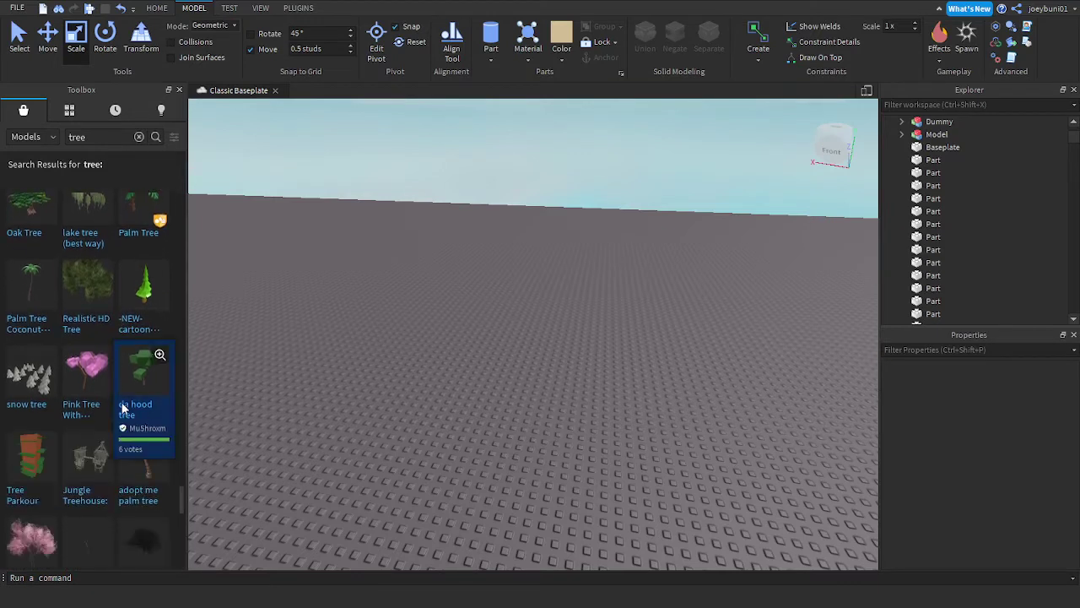
scroll(126, 462, "down", 3)
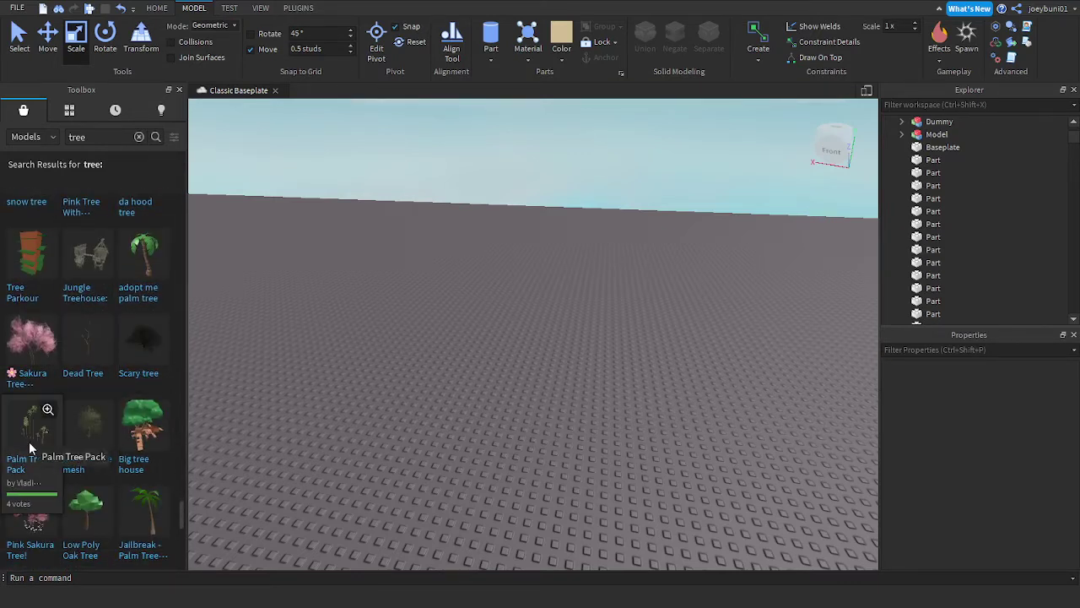
scroll(126, 500, "down", 3)
scroll(130, 487, "down", 3)
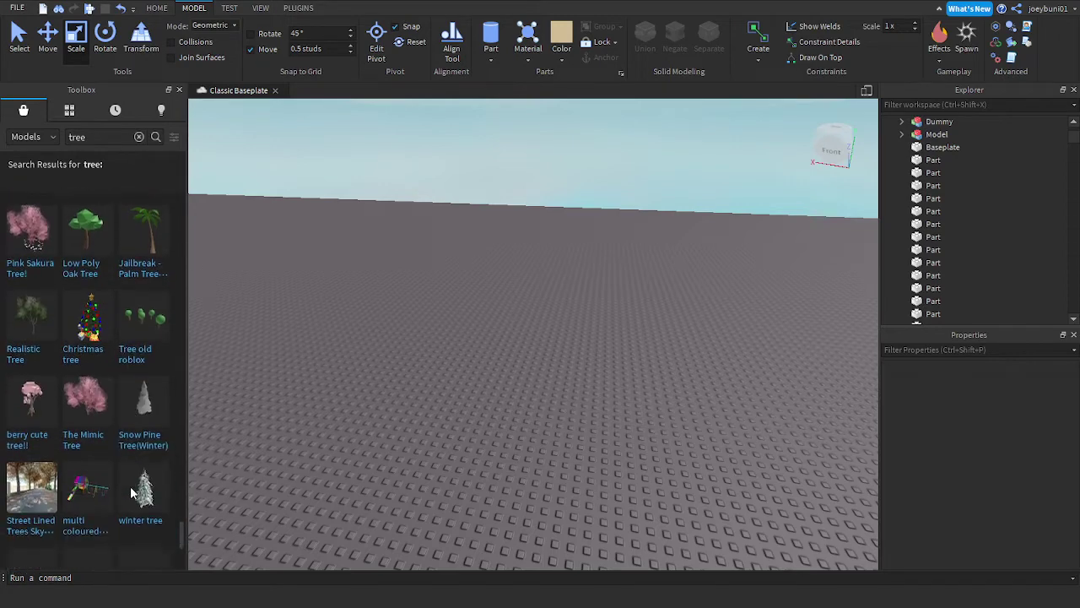
scroll(98, 511, "down", 3)
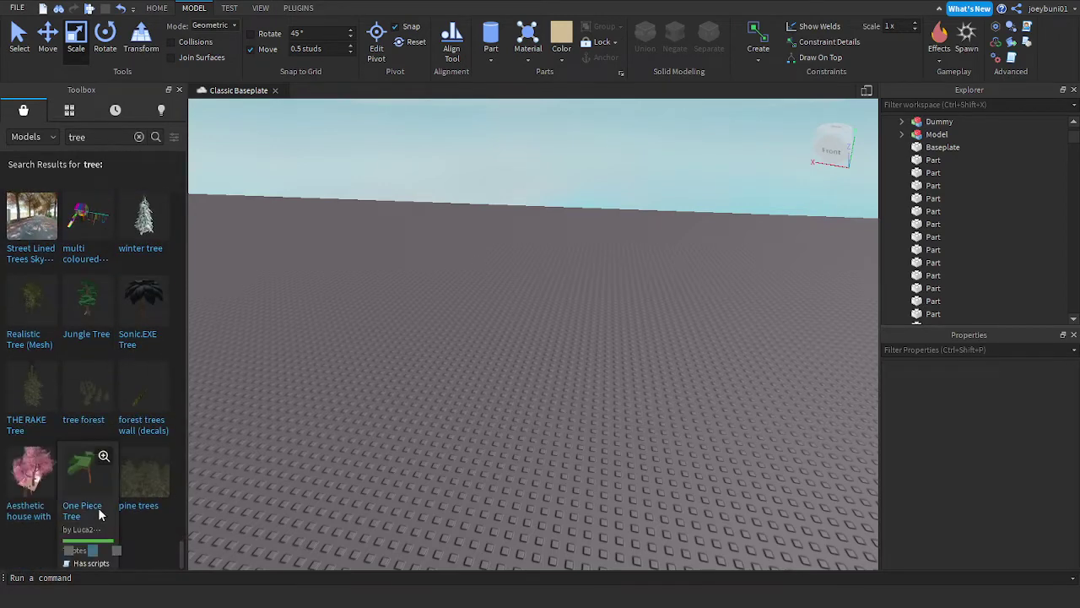
scroll(98, 507, "down", 3)
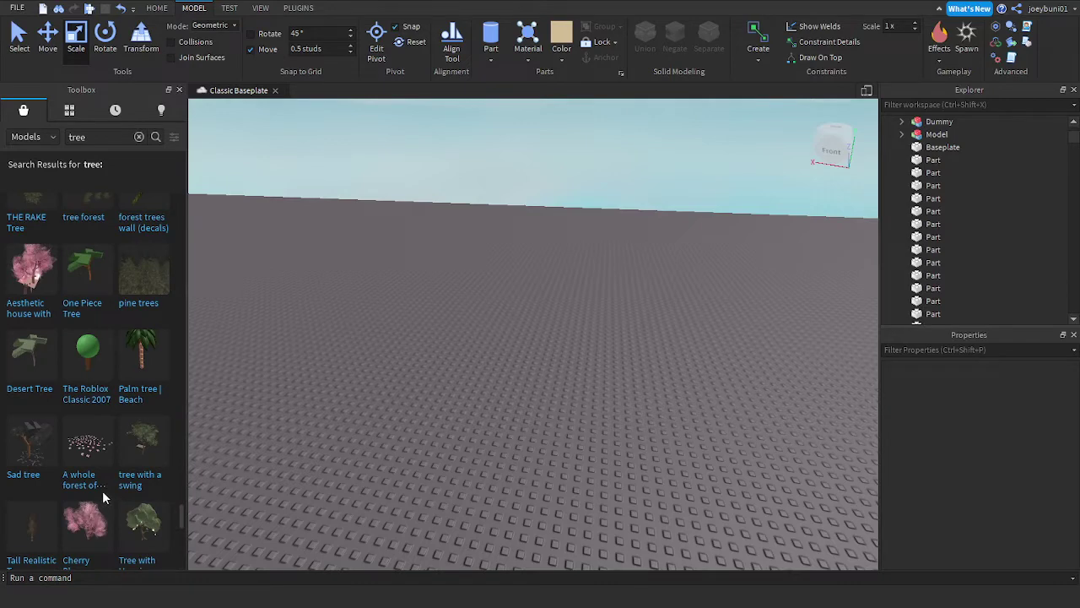
scroll(102, 469, "down", 4)
scroll(101, 477, "down", 5)
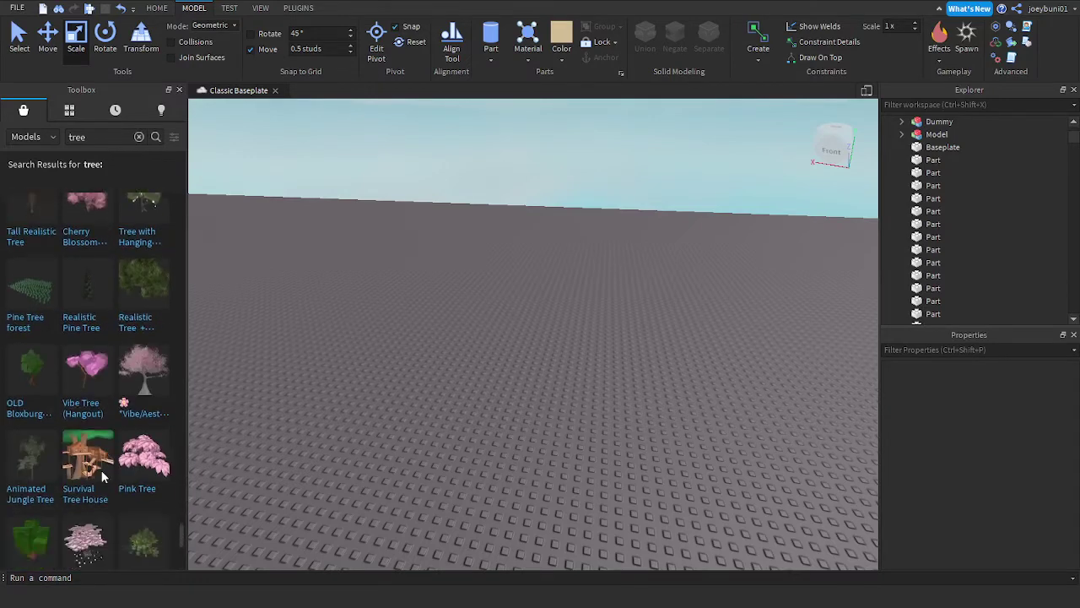
scroll(102, 470, "down", 4)
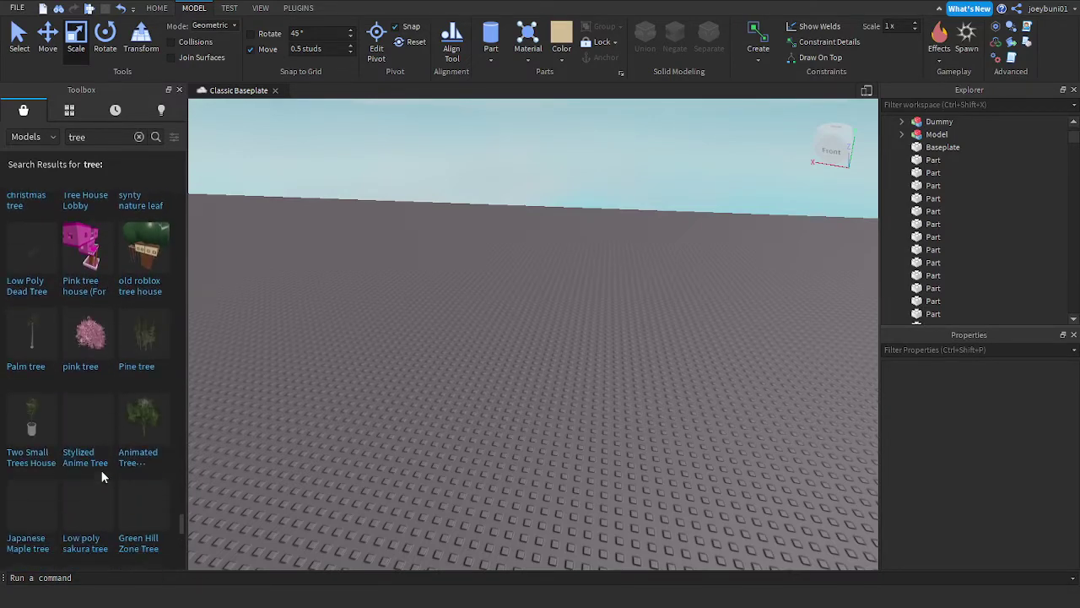
scroll(102, 477, "down", 7)
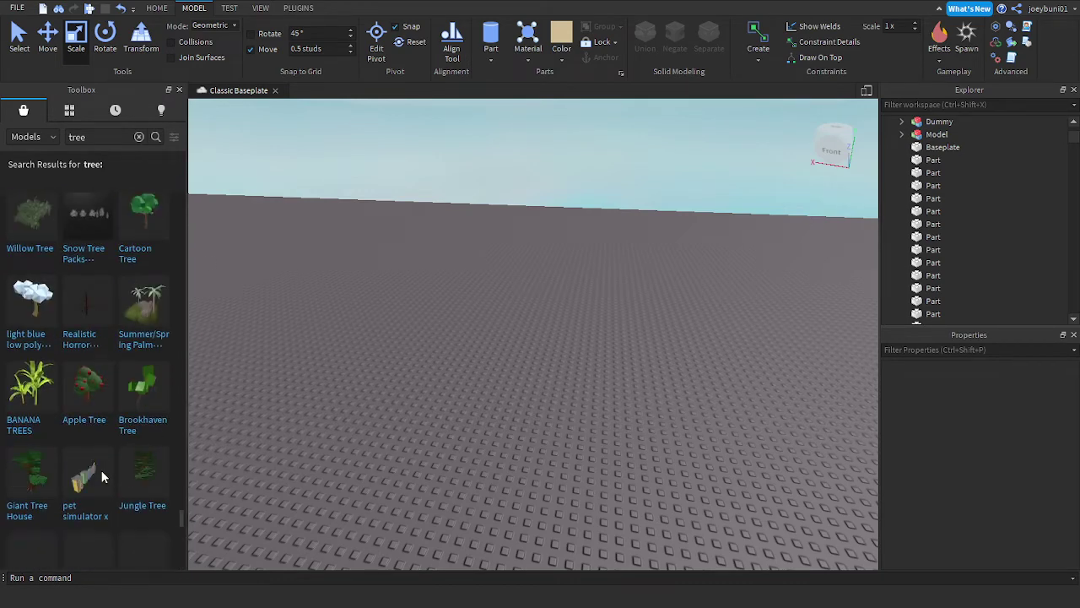
scroll(84, 481, "down", 3)
scroll(84, 447, "down", 5)
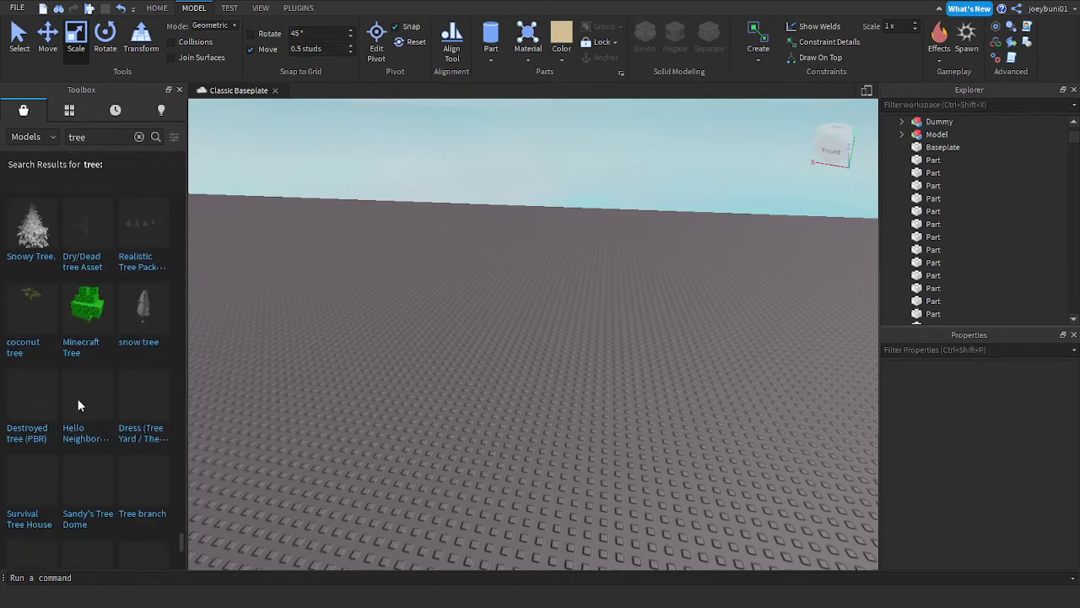
scroll(129, 392, "down", 3)
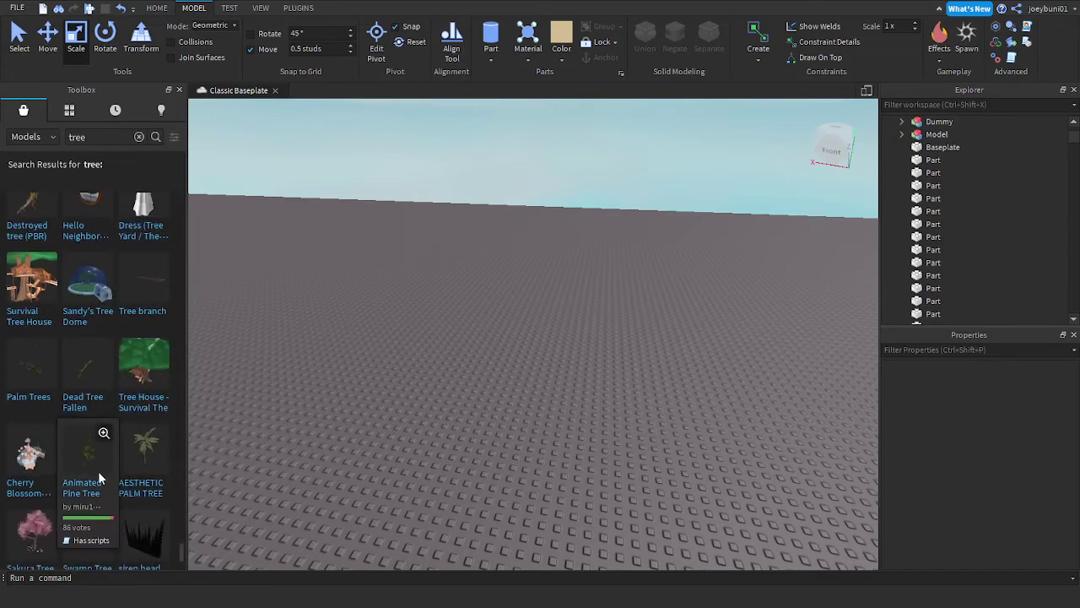
scroll(93, 371, "down", 2)
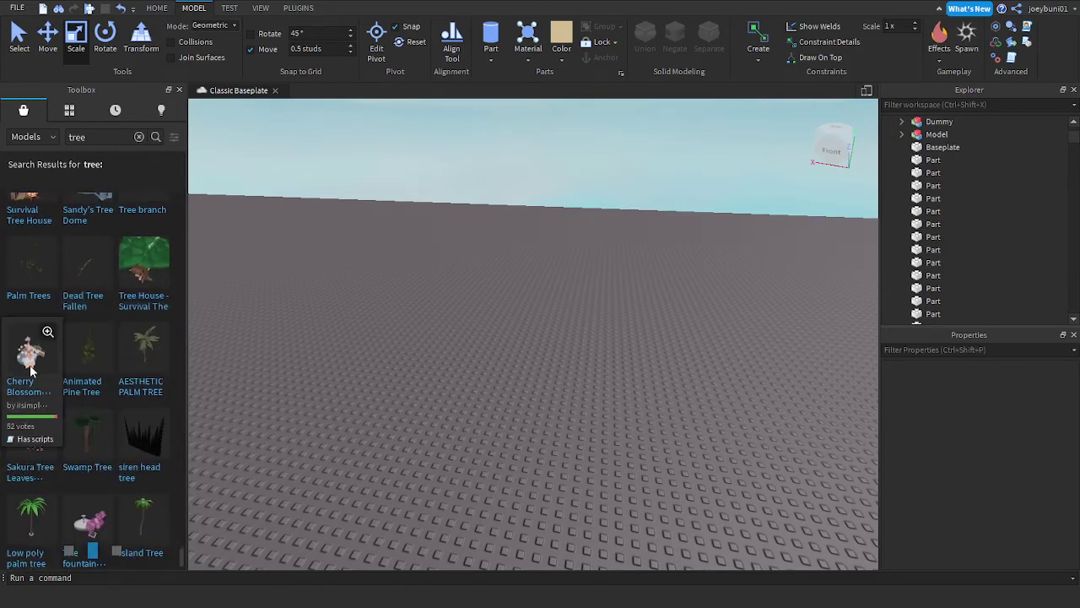
scroll(52, 387, "down", 7)
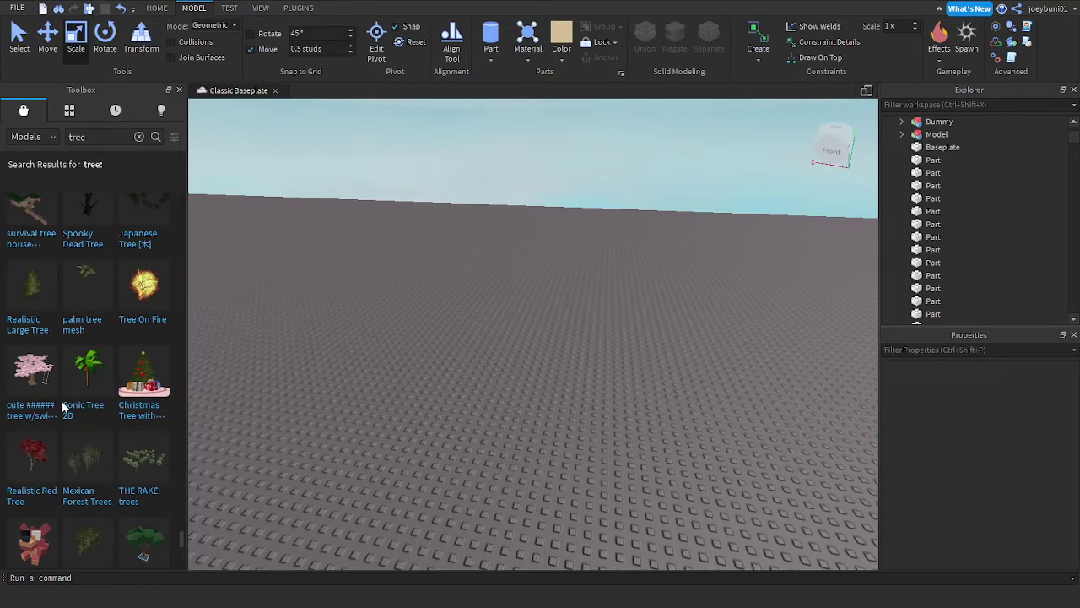
scroll(135, 447, "down", 5)
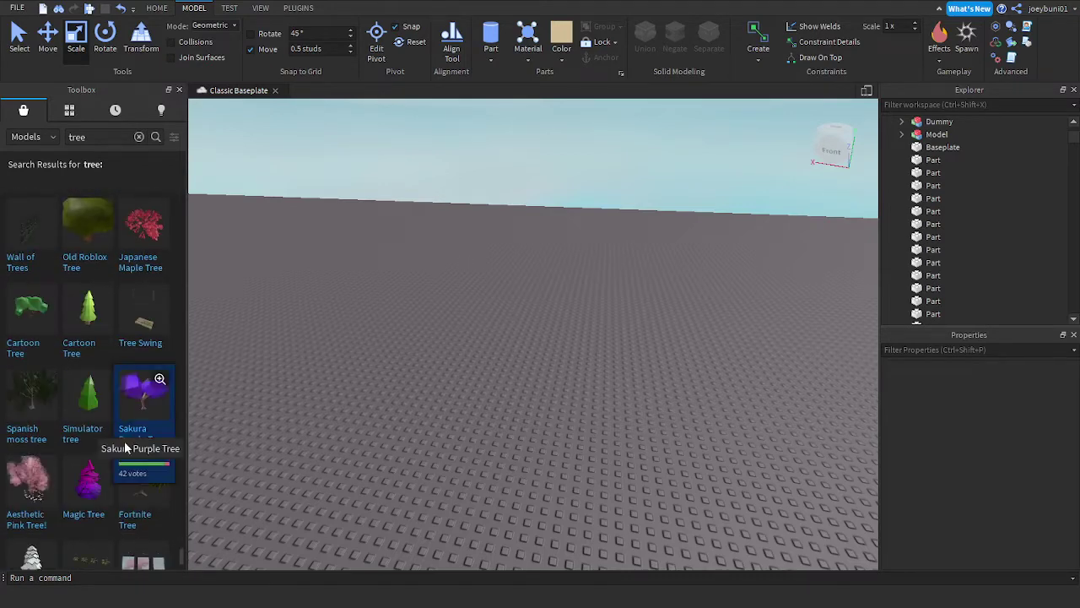
scroll(51, 487, "down", 2)
scroll(54, 480, "down", 2)
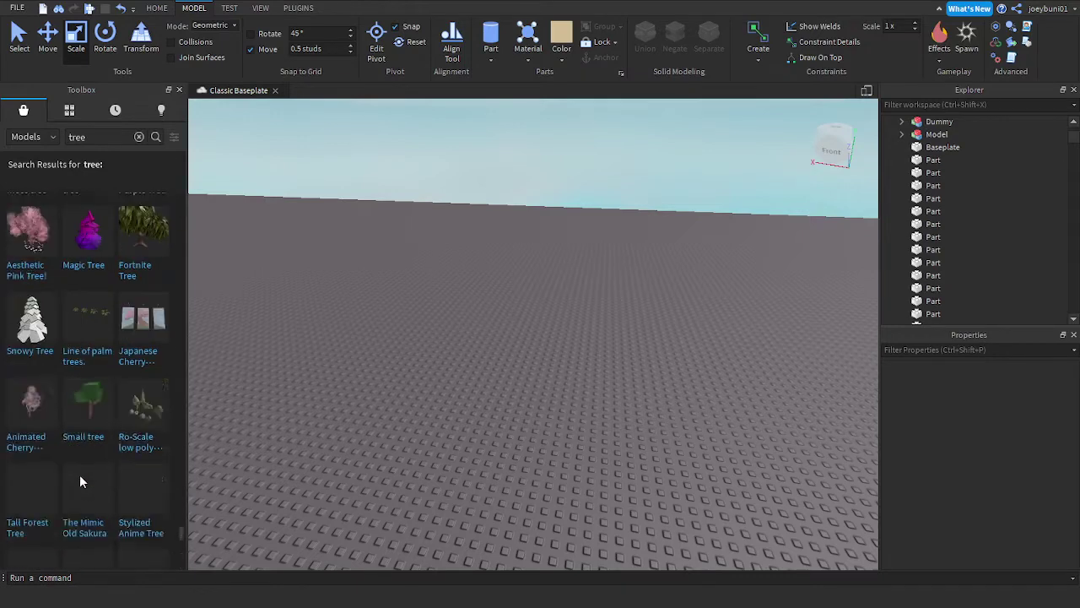
scroll(80, 481, "down", 3)
scroll(80, 477, "down", 2)
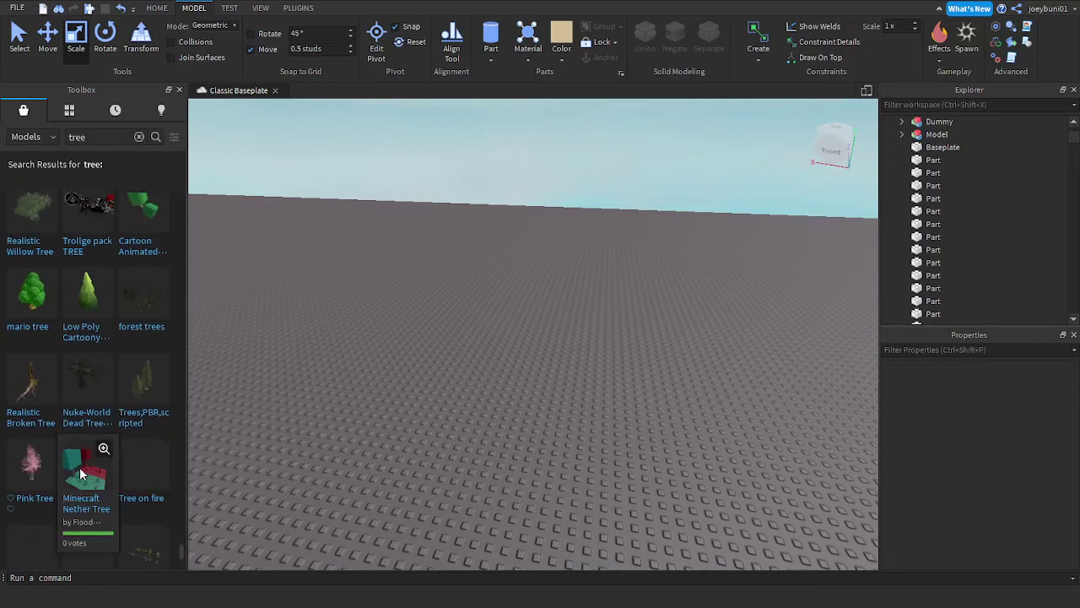
scroll(80, 403, "down", 3)
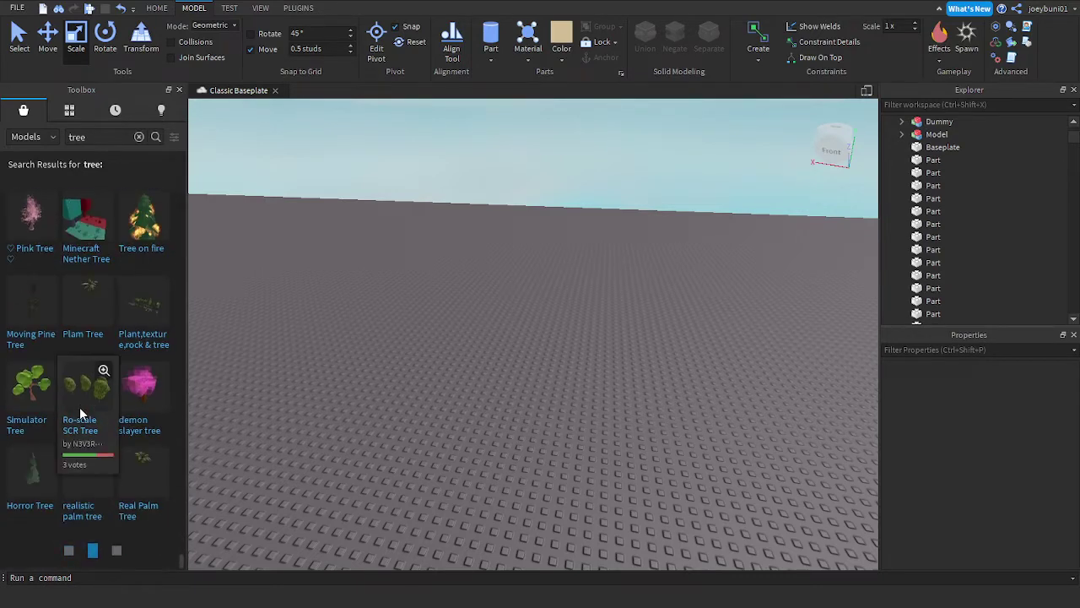
scroll(126, 359, "down", 2)
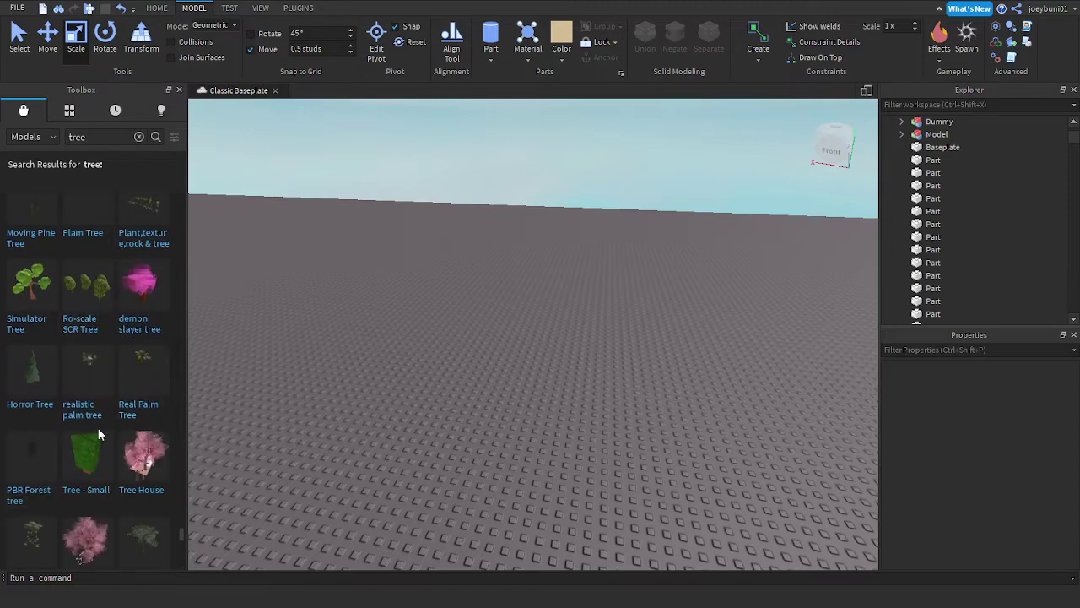
scroll(25, 444, "down", 7)
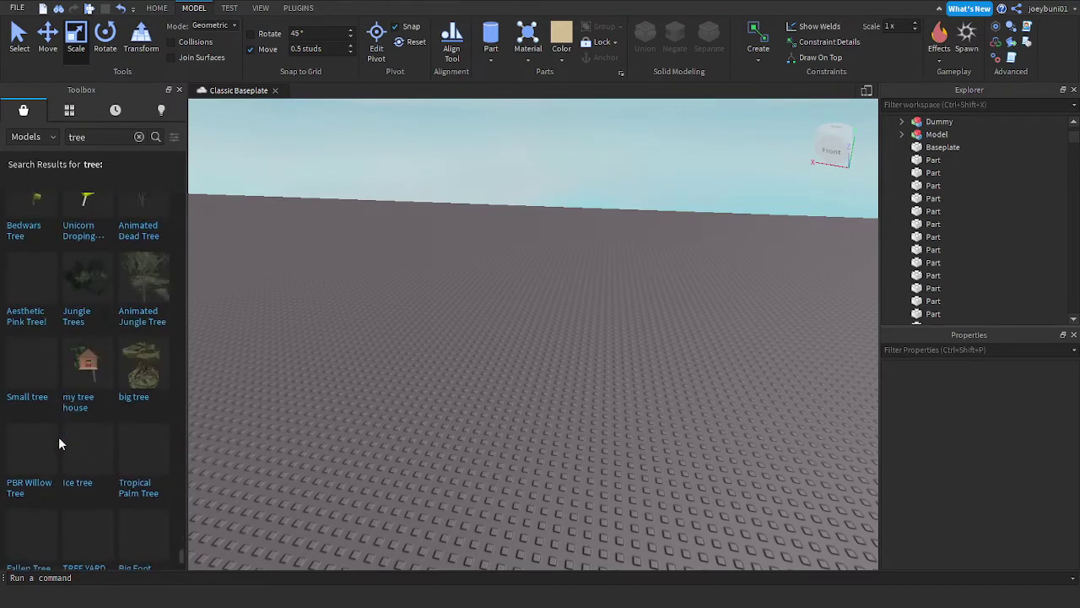
Step: Search the model library for "trees" and look through the resulting models
left_click(112, 135)
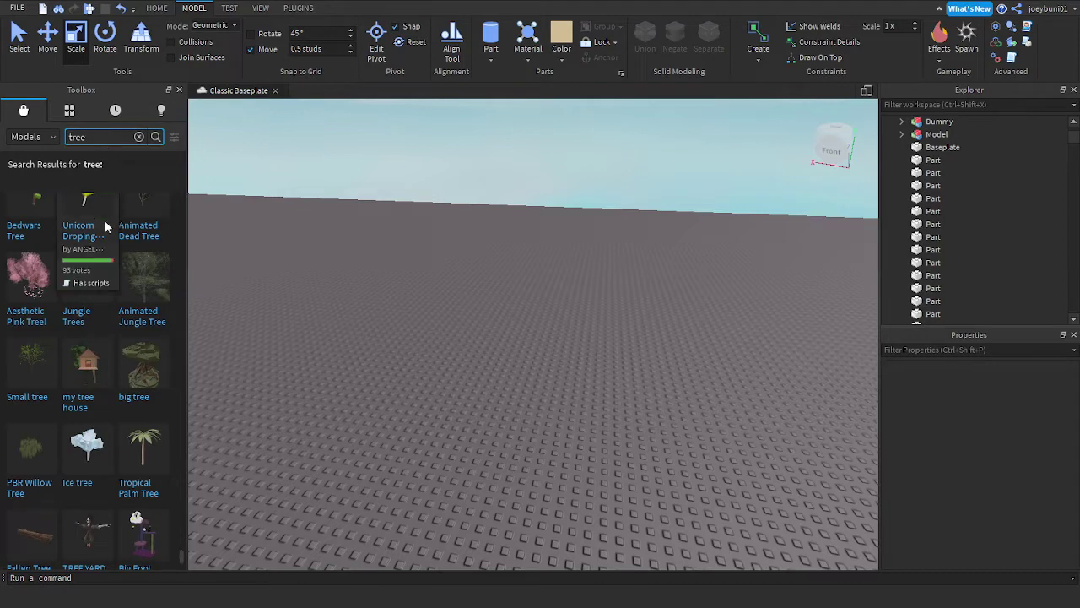
key("BackSpace")
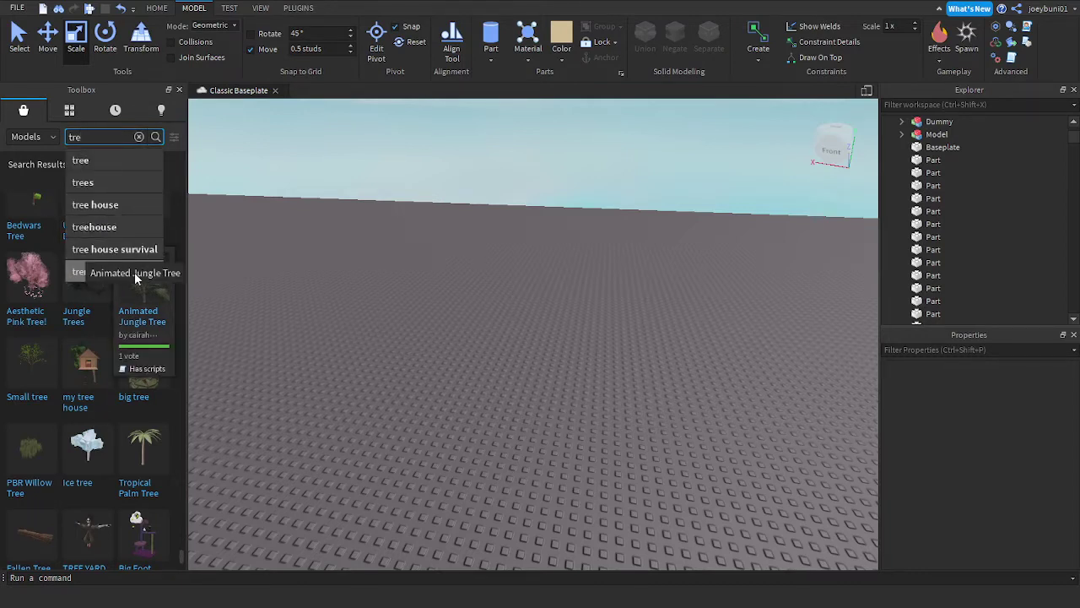
left_click(101, 175)
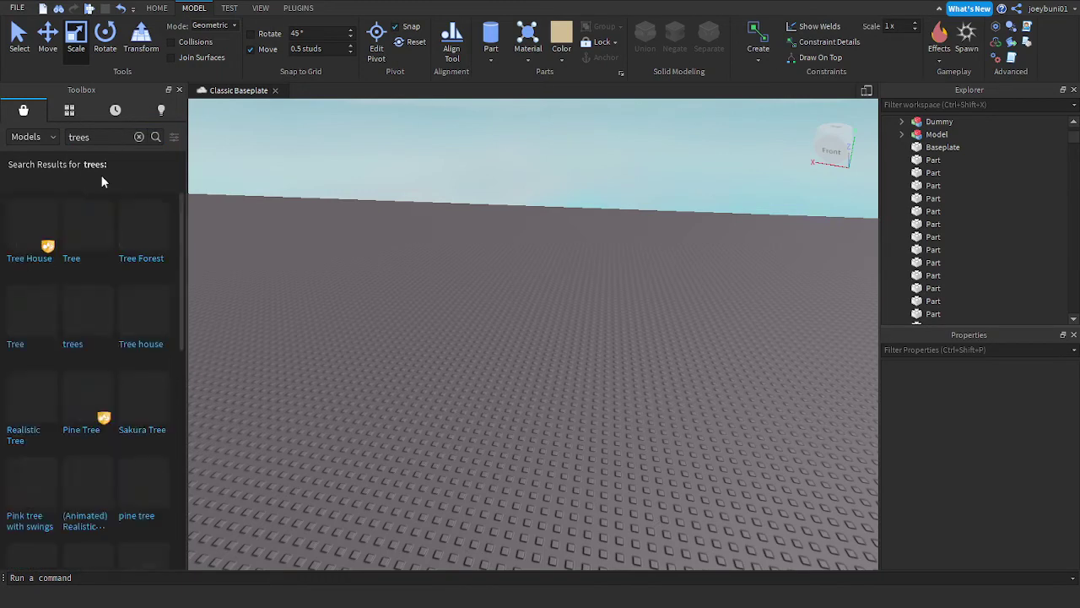
scroll(74, 342, "down", 5)
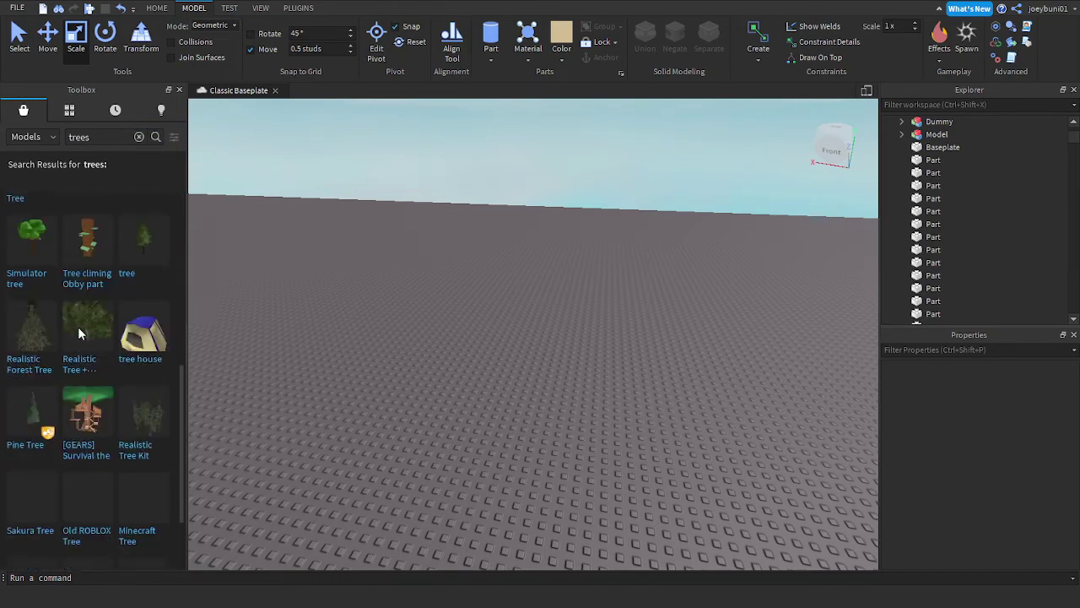
scroll(78, 326, "down", 5)
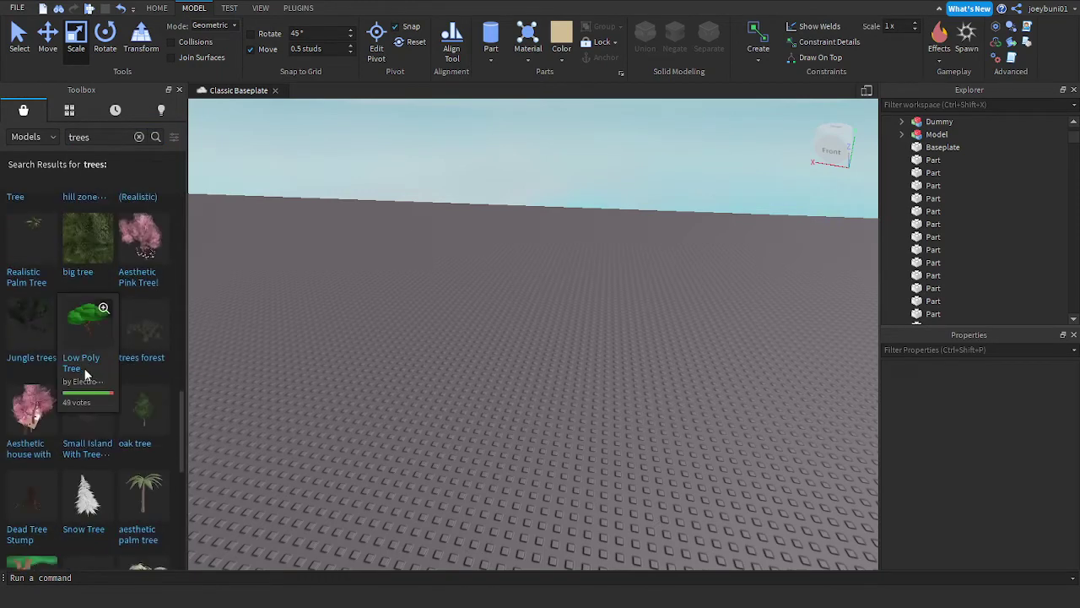
scroll(85, 371, "down", 5)
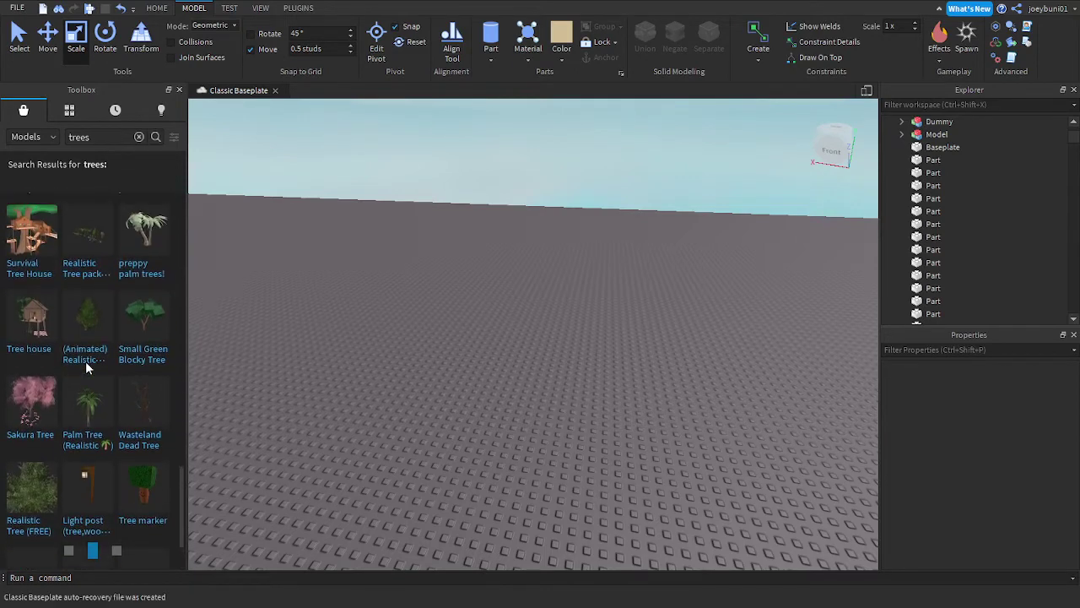
scroll(88, 262, "down", 5)
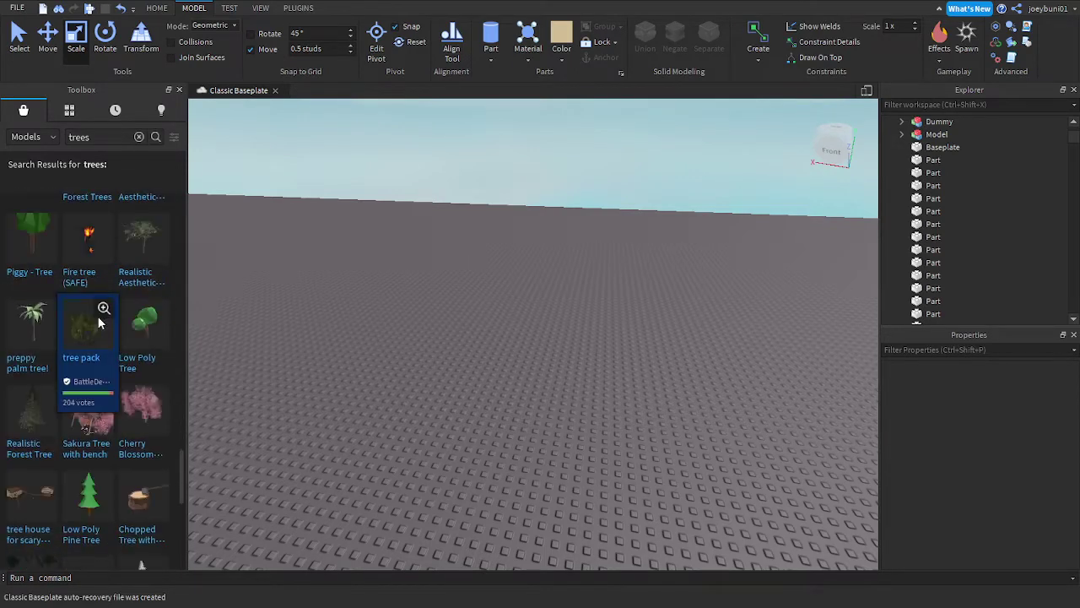
scroll(99, 321, "up", 8)
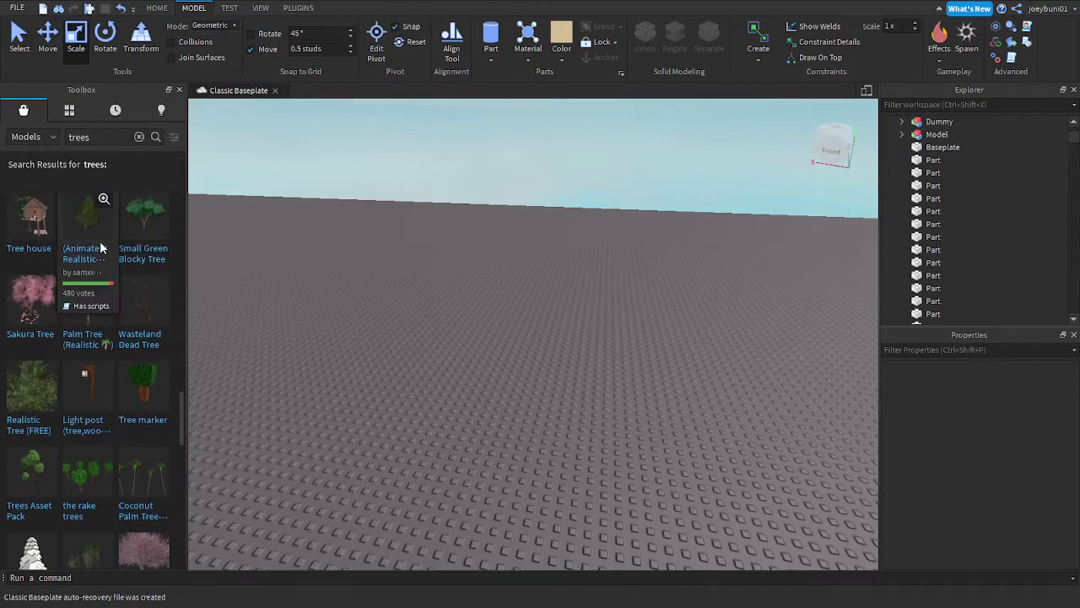
scroll(97, 245, "up", 2)
Step: Paste the collection of trees, bushes and ground plants onto the open baseplate
right_click_drag(445, 308, 450, 314)
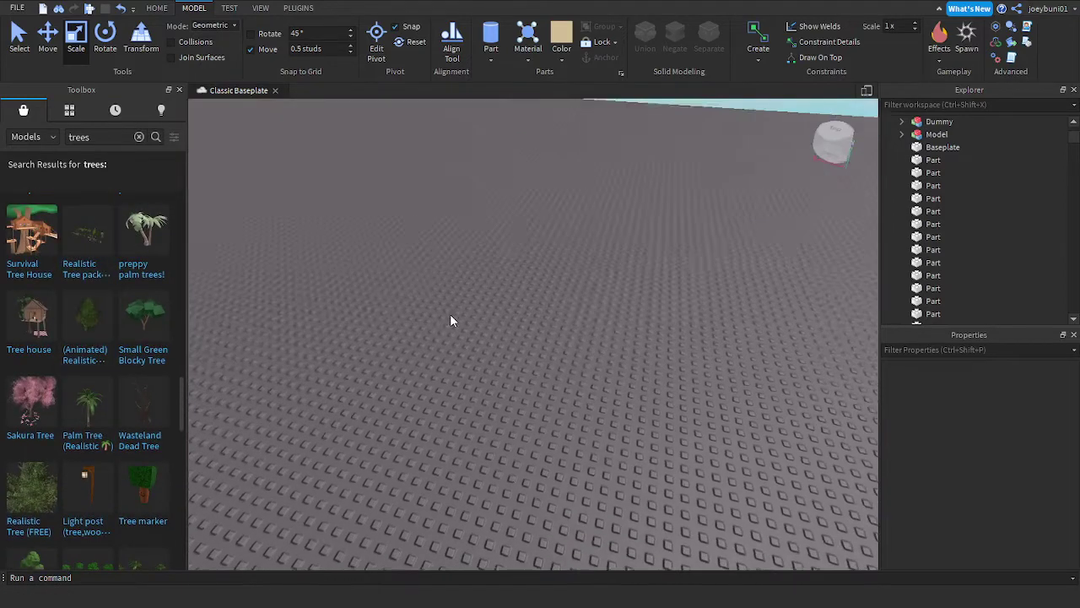
key("ctrl+v")
right_click_drag(509, 337, 555, 360)
scroll(501, 378, "up", 5)
left_click(516, 381)
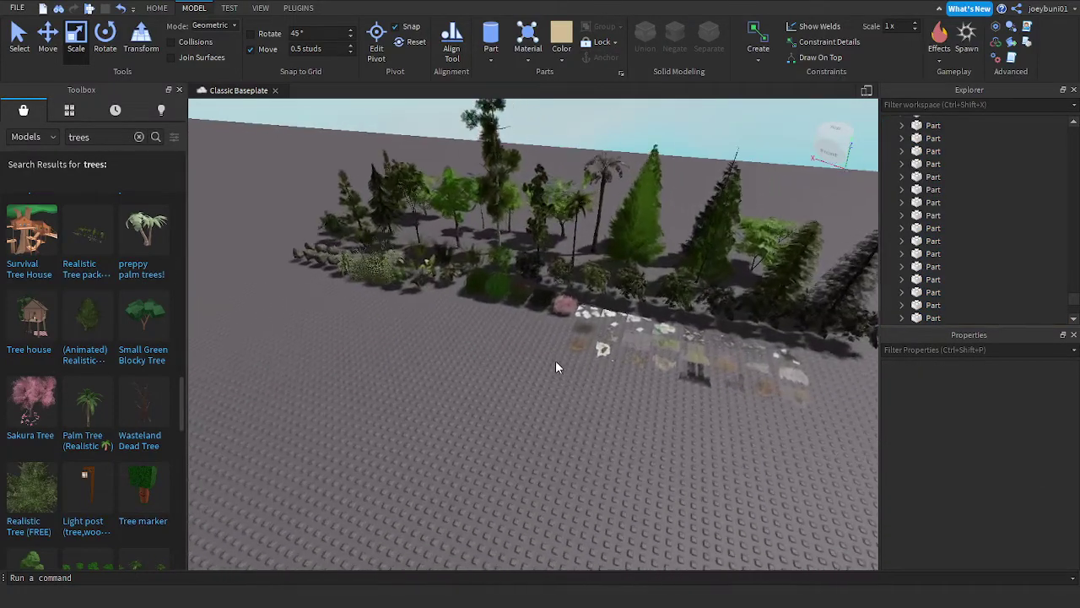
scroll(555, 361, "up", 5)
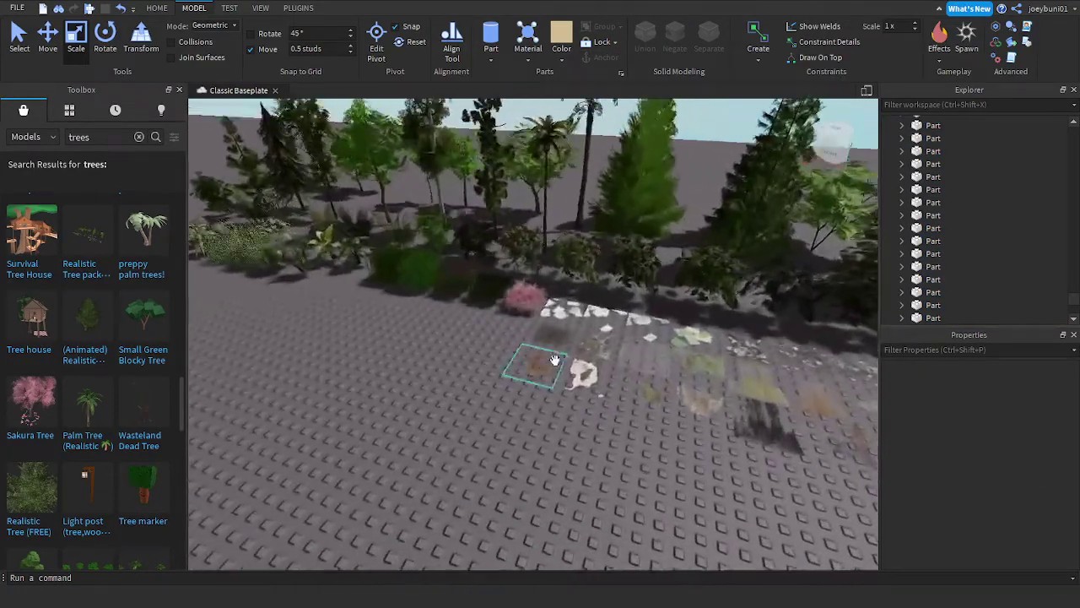
Step: Move a red-flowered bush from the plant collection across the baseplate to just outside the building's base trim
left_click(567, 268)
scroll(518, 270, "down", 5)
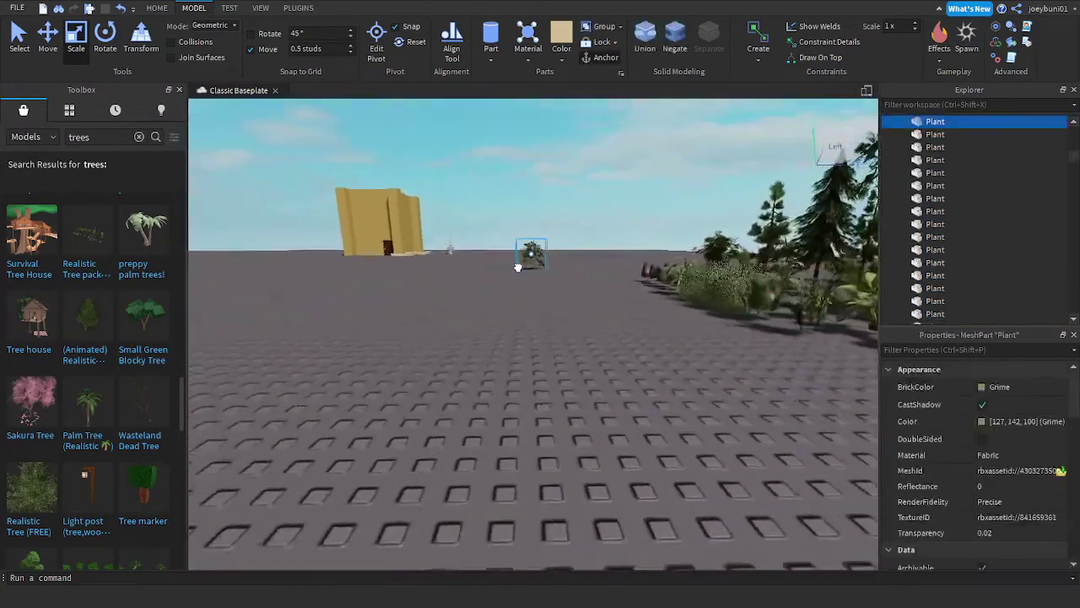
scroll(516, 268, "up", 6)
scroll(516, 263, "down", 5)
scroll(602, 263, "up", 6)
right_click_drag(600, 285, 633, 281)
scroll(603, 264, "down", 3)
scroll(603, 264, "down", 2)
scroll(611, 280, "down", 3)
left_click_drag(682, 344, 651, 335)
right_click_drag(661, 340, 650, 335)
left_click_drag(651, 334, 577, 327)
scroll(584, 327, "up", 8)
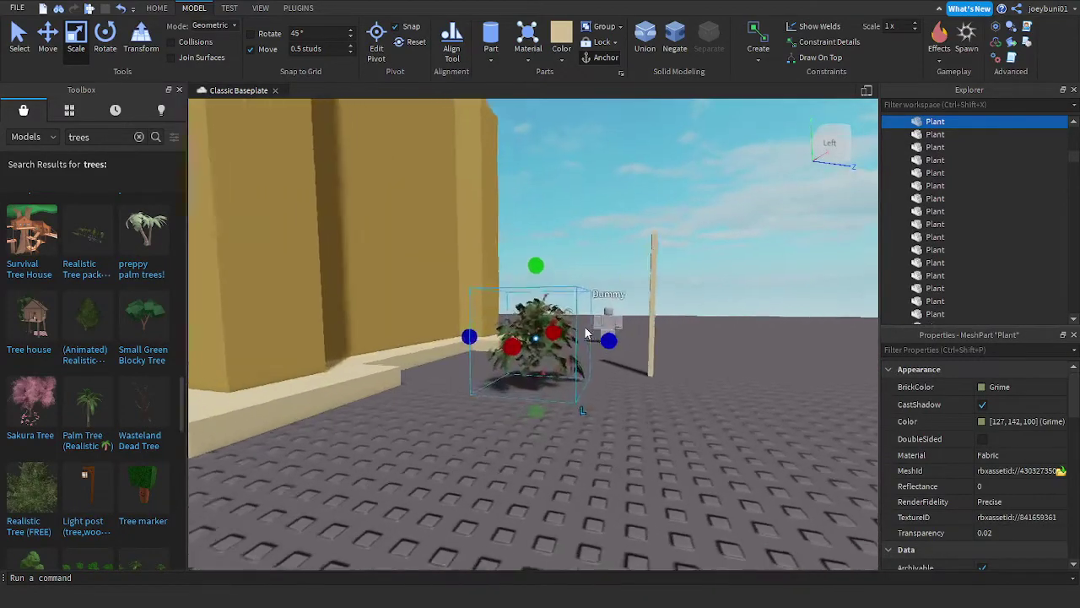
right_click_drag(585, 331, 583, 328)
scroll(584, 326, "down", 4)
scroll(585, 327, "up", 3)
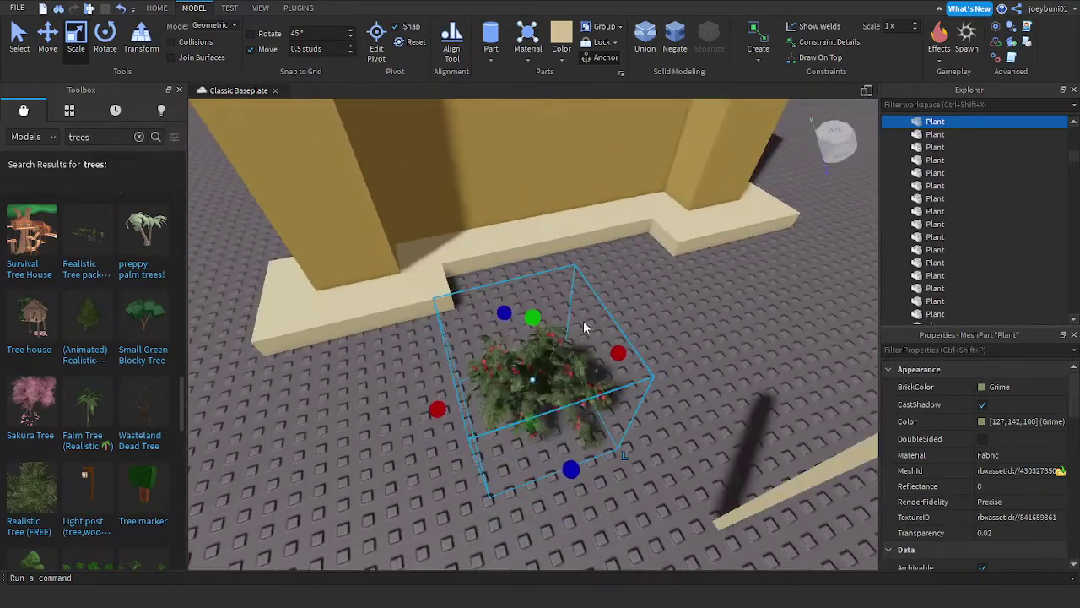
scroll(145, 501, "down", 2)
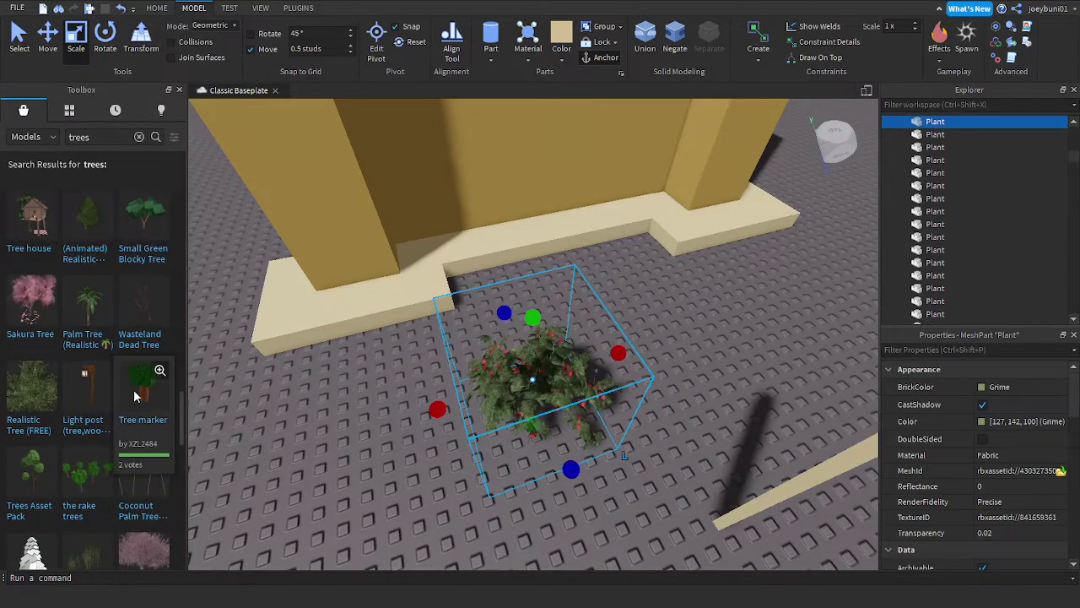
Step: Move the red-flowered bush away from the building's base trim to open ground beside the Dummy
left_click_drag(145, 388, 422, 257)
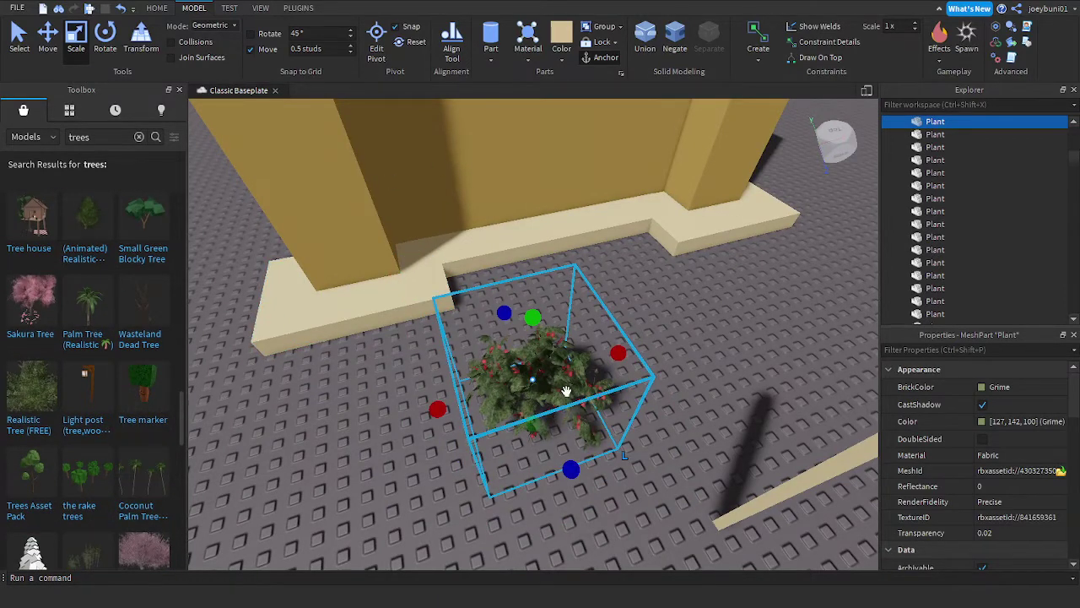
key("d")
left_click_drag(564, 390, 791, 299)
Step: Duplicate the Cashmere trim block at the corner nearest the Dummy, set the copy on the open baseplate and shorten it to a small block
left_click(410, 228)
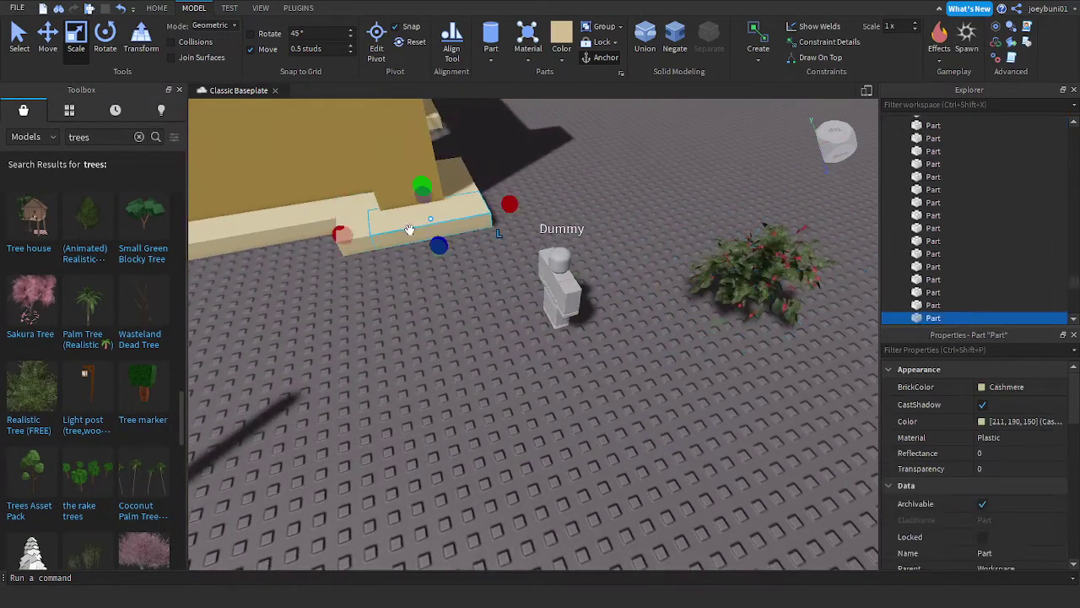
key("ctrl+d")
left_click_drag(410, 230, 438, 418)
key("a")
key("w")
right_click_drag(602, 362, 601, 362)
left_click_drag(639, 400, 479, 417)
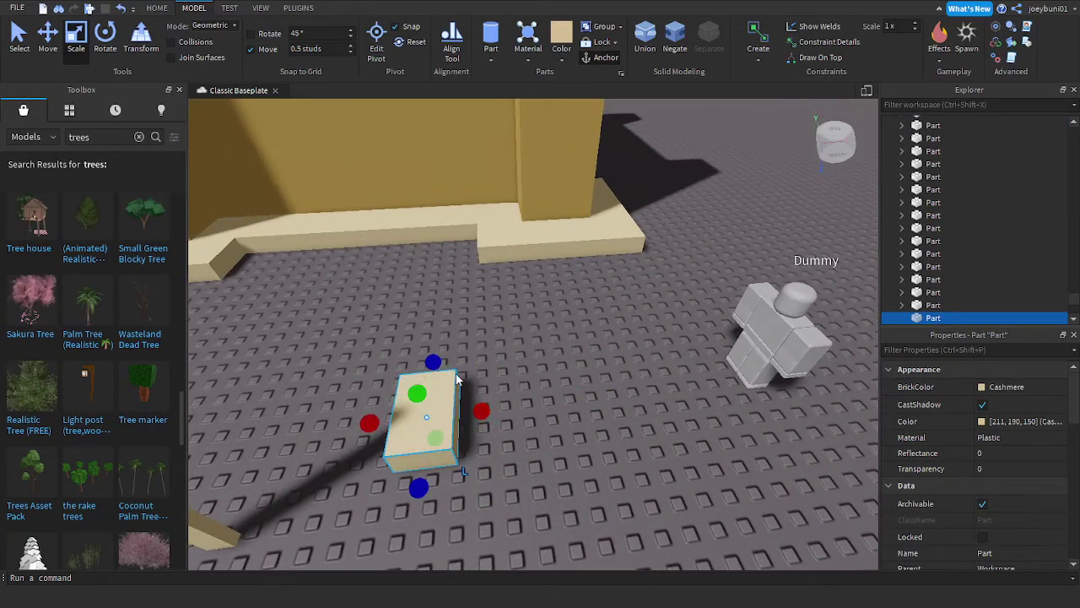
left_click_drag(443, 363, 440, 394)
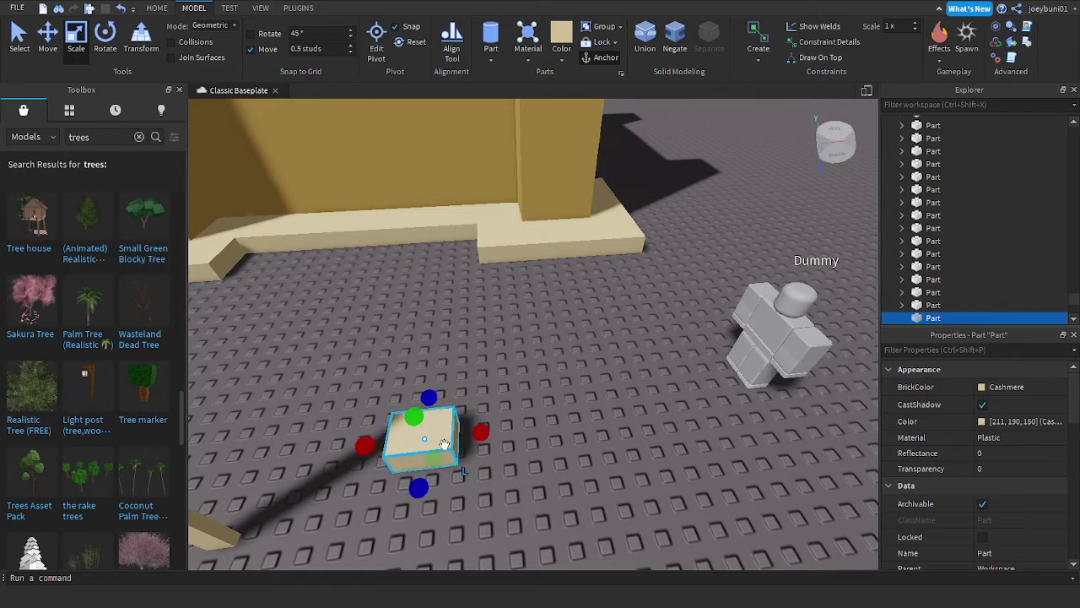
Step: Place the small block on top of the corner base nearest the Dummy and flatten it to a thin slab
key("w")
left_click_drag(445, 443, 557, 147)
right_click_drag(557, 147, 557, 146)
key("w")
left_click_drag(557, 147, 546, 319)
key("s")
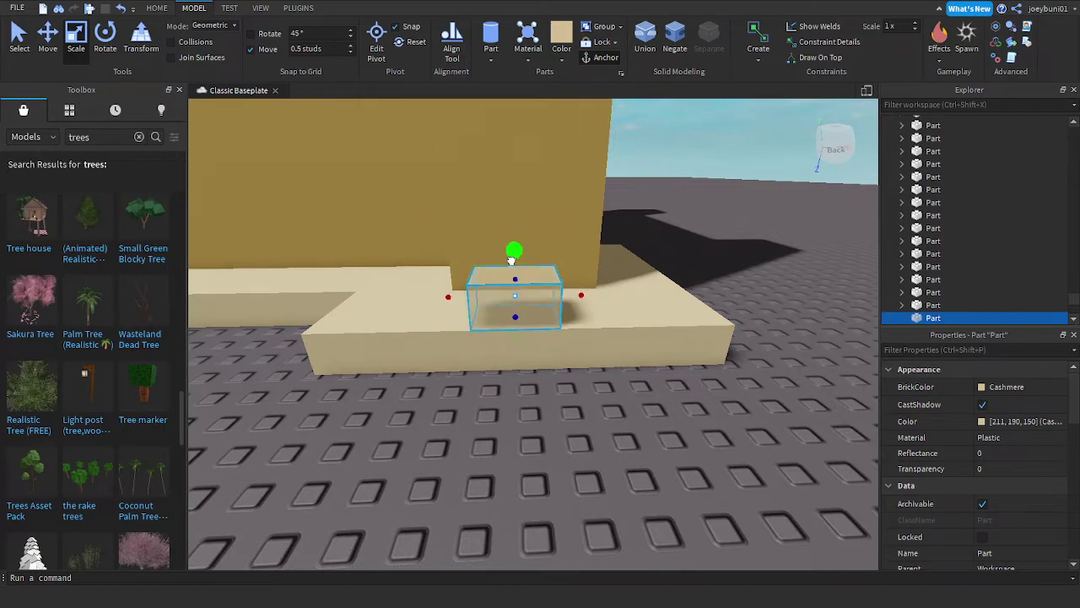
left_click_drag(513, 254, 516, 346)
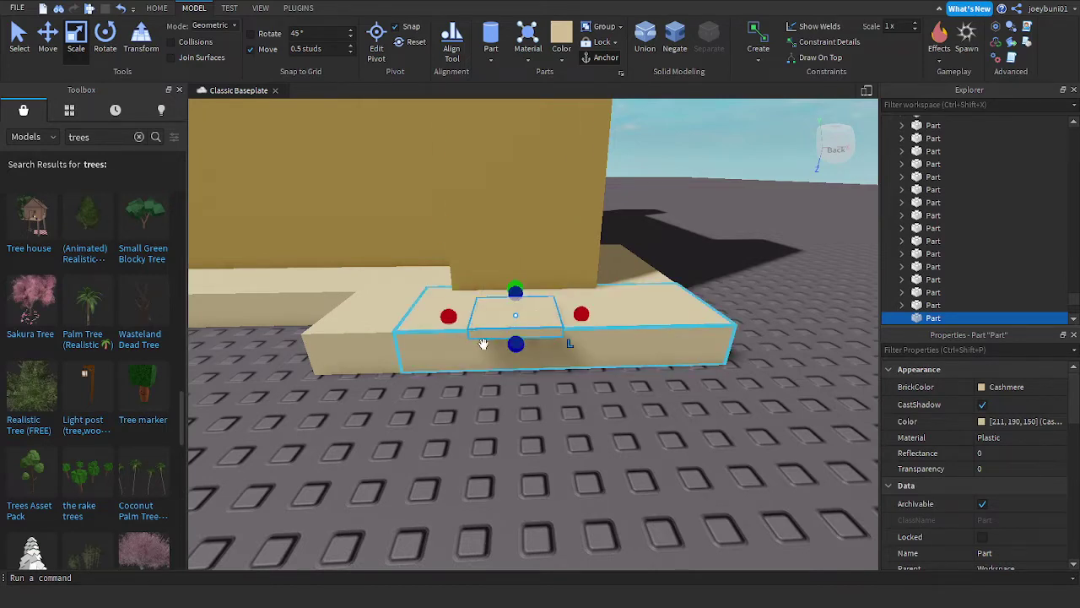
Step: Stretch the thin slab into an edging strip along the corner base's outer edge, running slightly past its end
key("a")
left_click_drag(456, 319, 470, 324)
key("d")
right_click_drag(523, 314, 546, 314)
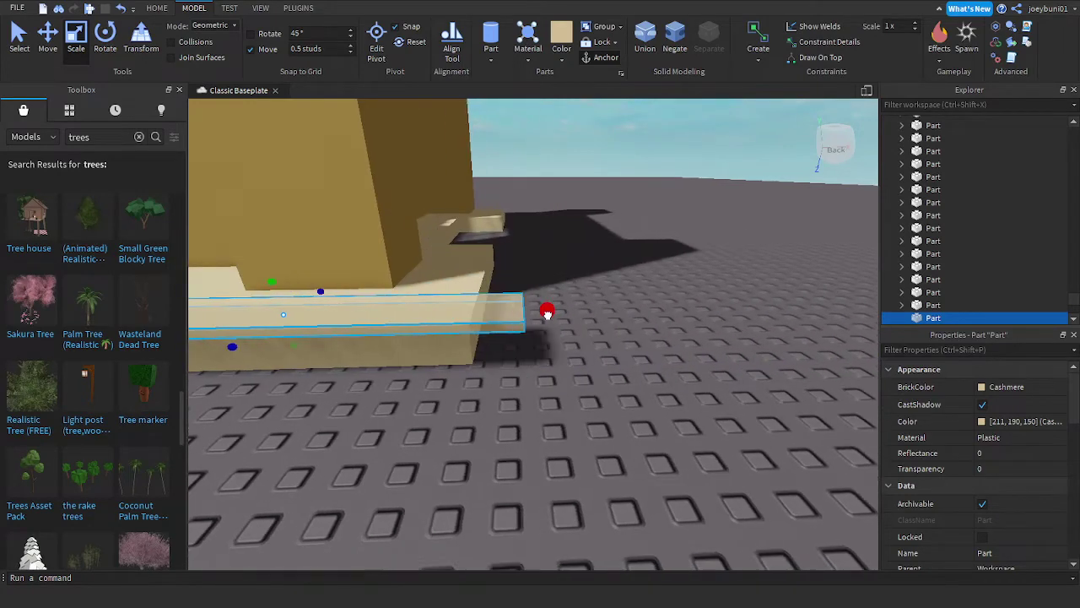
Step: Duplicate the edging strip and reshape the copy to cover the corner base's inner side edge, up to the recessed trim
key("ctrl+d")
left_click_drag(497, 315, 507, 315)
key("a")
key("a")
right_click_drag(557, 333, 558, 334)
left_click_drag(488, 224, 421, 223)
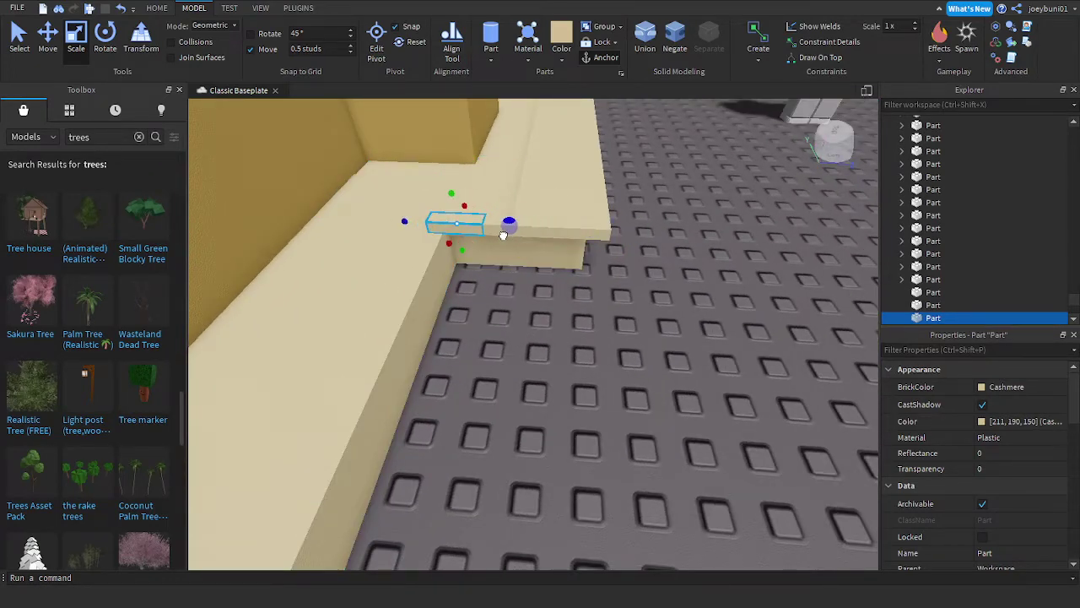
Step: Stretch a copied edging strip along the recessed trim edge between the two corner bases on this side
key("s")
left_click_drag(441, 249, 410, 275)
right_click_drag(410, 275, 410, 275)
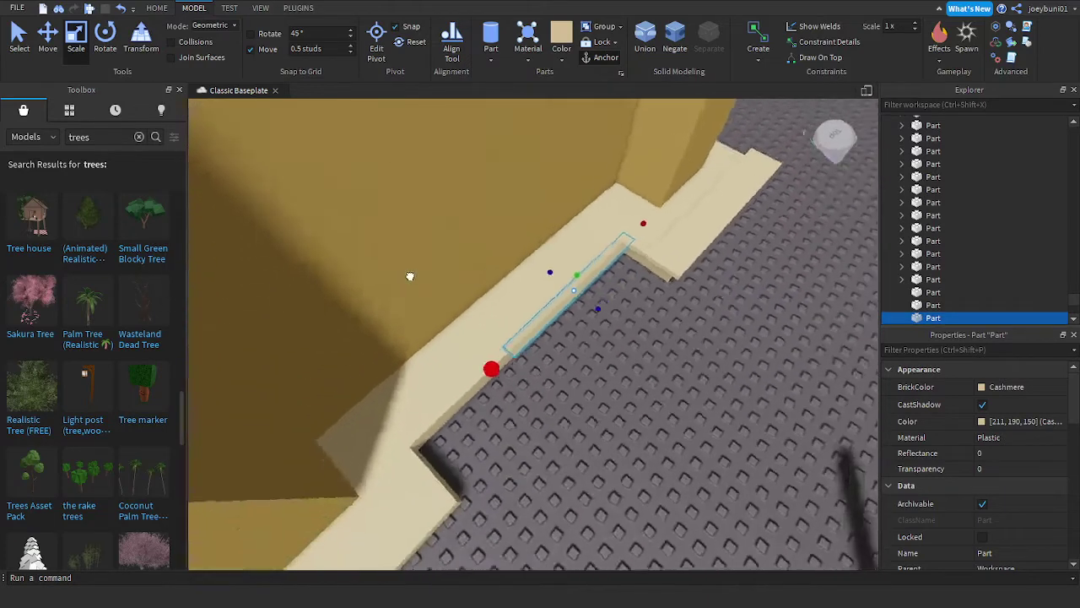
left_click_drag(410, 275, 410, 275)
right_click_drag(410, 275, 411, 275)
left_click_drag(385, 279, 378, 279)
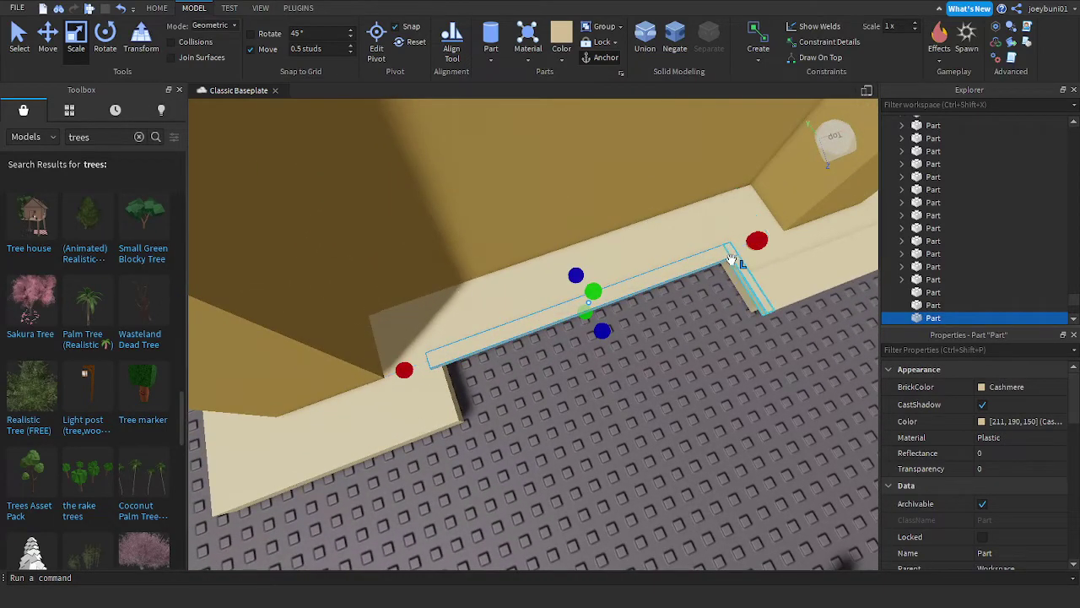
Step: Duplicate the recessed strip, shorten the copy and stretch it along the inner side edge of the second corner base
left_click_drag(586, 318, 581, 321)
key("w")
right_click_drag(586, 318, 581, 321)
left_click_drag(581, 321, 575, 327)
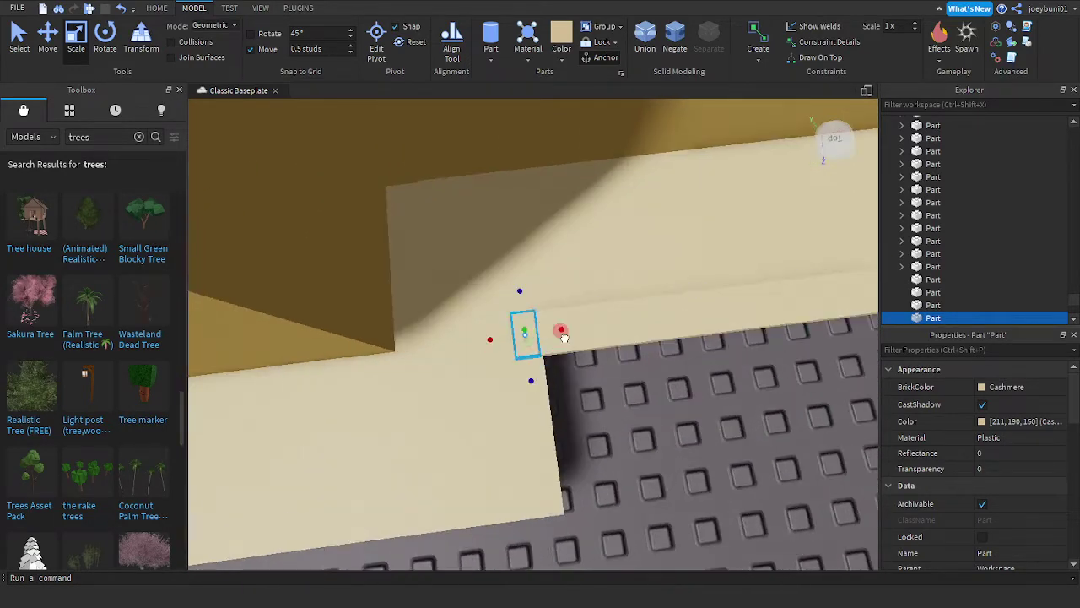
left_click_drag(541, 377, 569, 551)
right_click_drag(660, 437, 662, 442)
key("s")
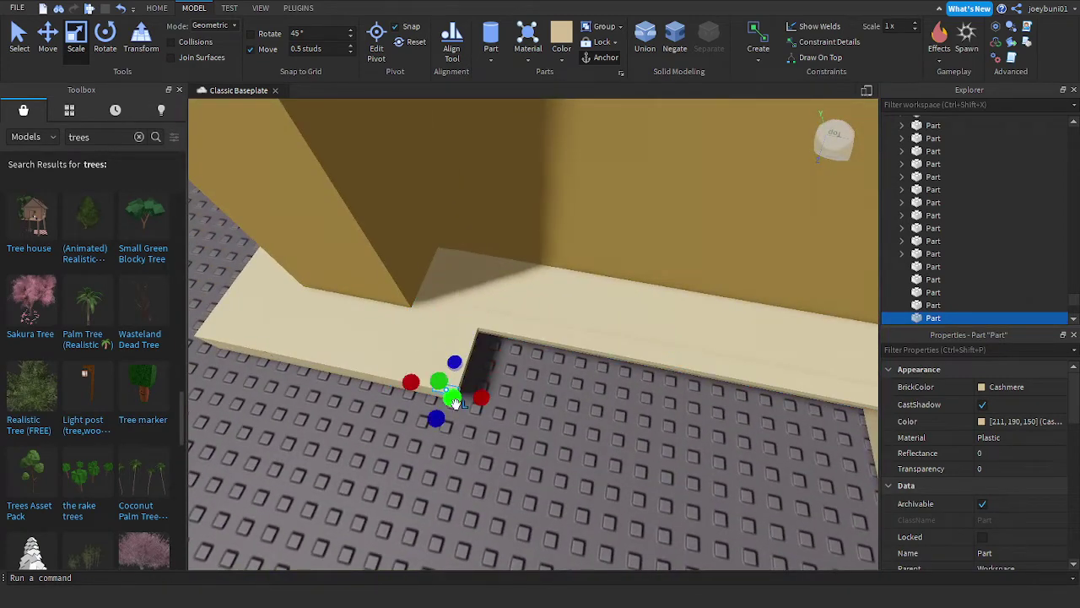
Step: Extend a copied edging strip along the outer edge of the second corner base to its far corner
left_click_drag(412, 384, 454, 377)
right_click_drag(412, 384, 454, 376)
key("a")
left_click_drag(454, 377, 416, 400)
key("a")
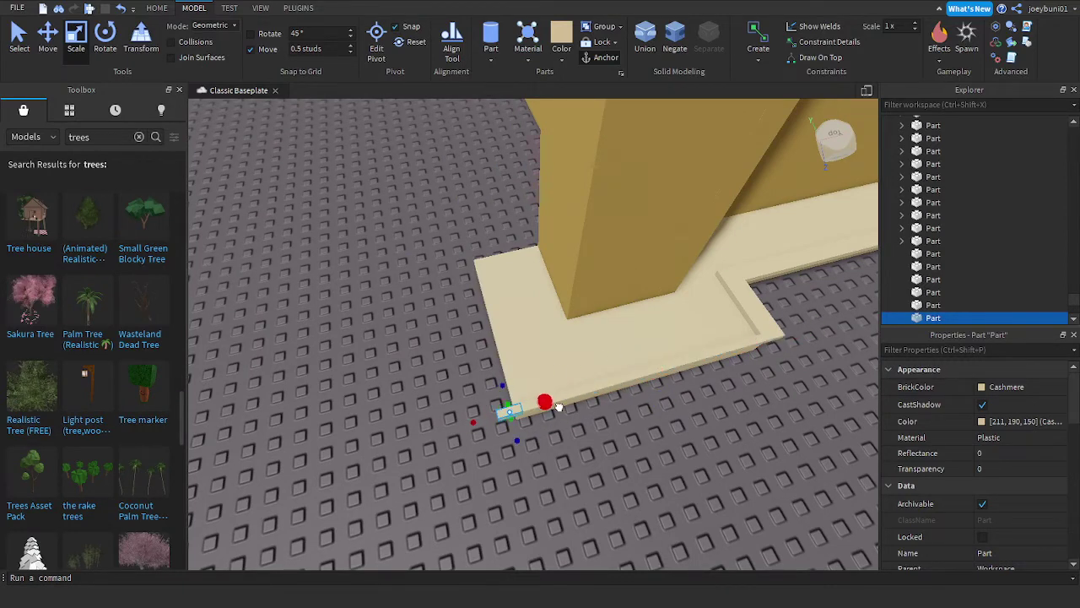
Step: Stretch a copied strip along the end edge of the second corner base, on the side facing the door
right_click_drag(558, 407, 439, 385)
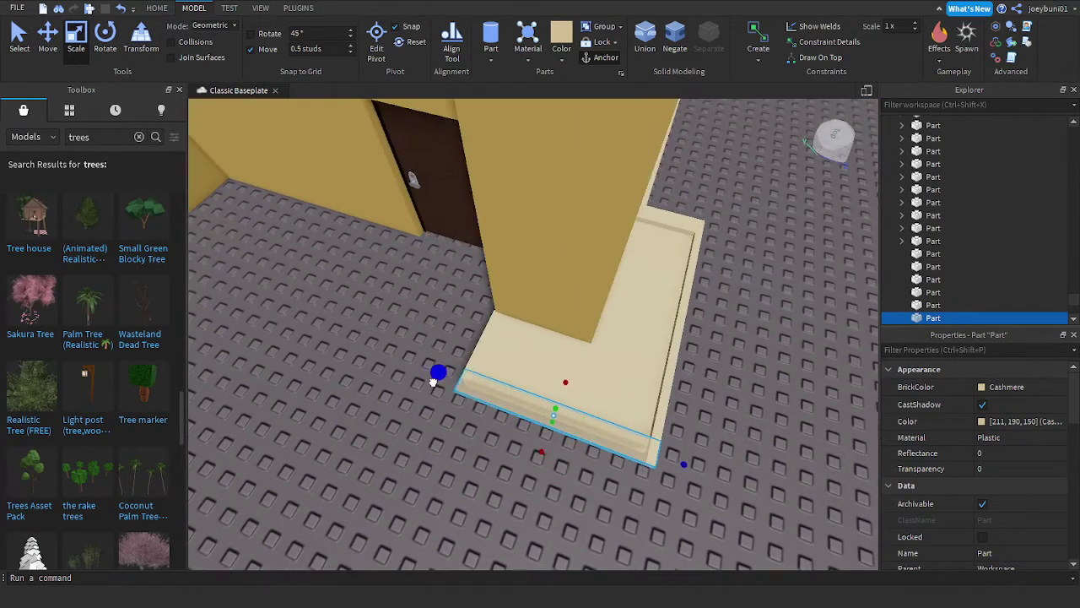
left_click_drag(432, 383, 434, 383)
key("d")
right_click_drag(646, 422, 702, 441)
key("a")
left_click(702, 440)
Step: Return to the corner base nearest the Dummy and adjust the widths of its outer and inner edging strips
left_click_drag(629, 449, 621, 440)
right_click_drag(801, 444, 801, 444)
key("s")
key("d")
key("w")
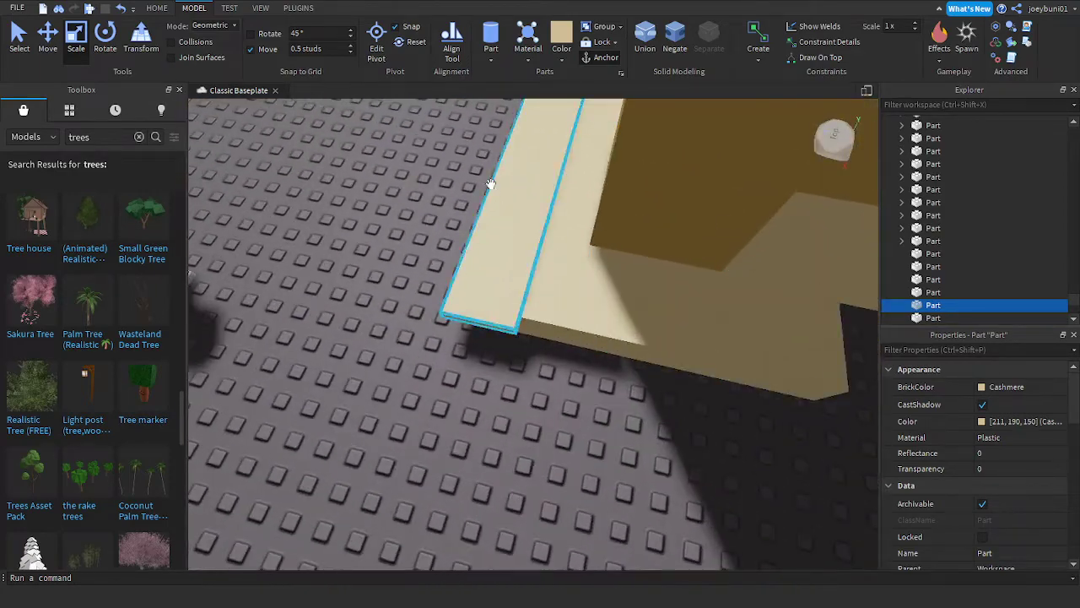
left_click(523, 198)
left_click(523, 198)
scroll(540, 211, "down", 3)
left_click_drag(550, 308, 511, 307)
left_click(538, 235)
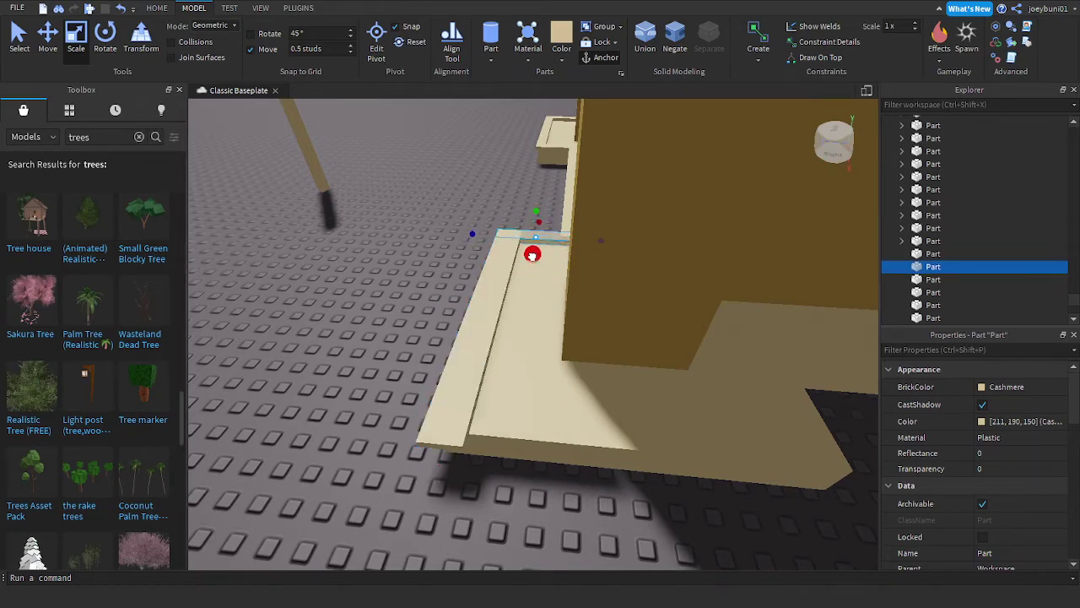
left_click_drag(533, 254, 532, 244)
right_click_drag(533, 243, 533, 244)
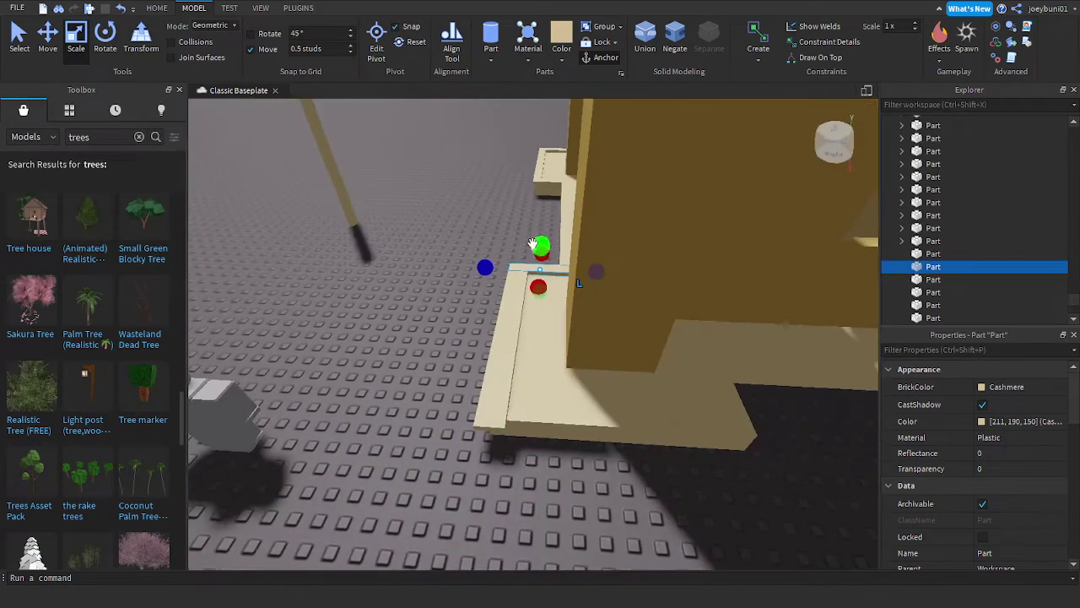
Step: Duplicate the outer edging strip and stretch the copy along the adjoining shaded side of the same corner base
left_click(501, 368)
key("w")
right_click_drag(543, 420, 549, 422)
key("d")
left_click_drag(518, 420, 498, 440)
key("a")
left_click_drag(390, 404, 401, 386)
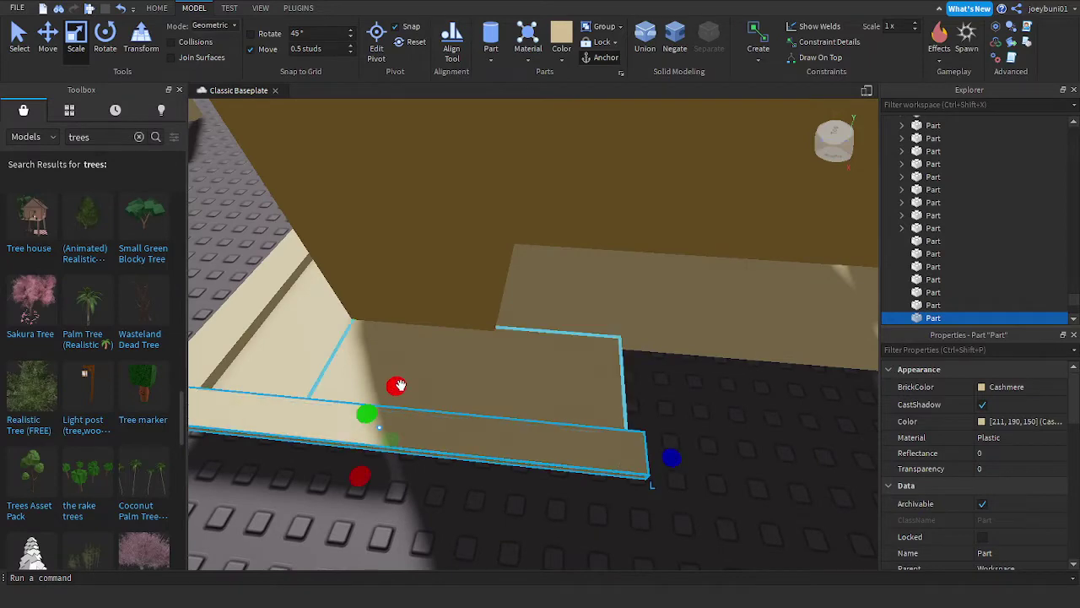
key("d")
right_click_drag(549, 405, 563, 395)
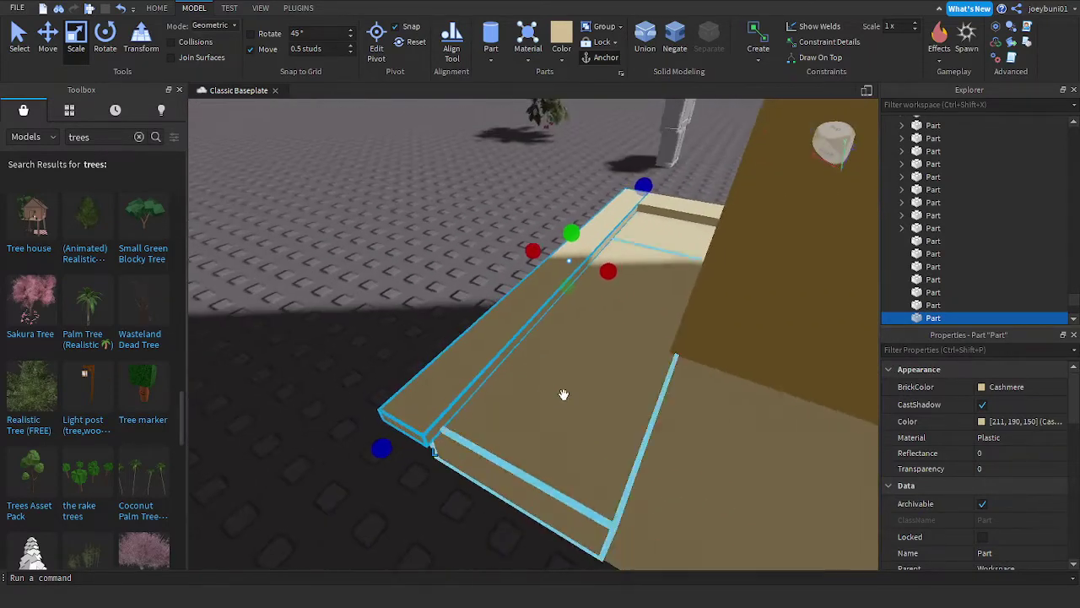
Step: Add a copied strip along the return edge of the shaded corner base, reaching the recessed trim, and widen it
left_click_drag(643, 186, 574, 327)
left_click_drag(485, 450, 487, 466)
right_click_drag(481, 460, 486, 465)
left_click_drag(670, 516, 670, 515)
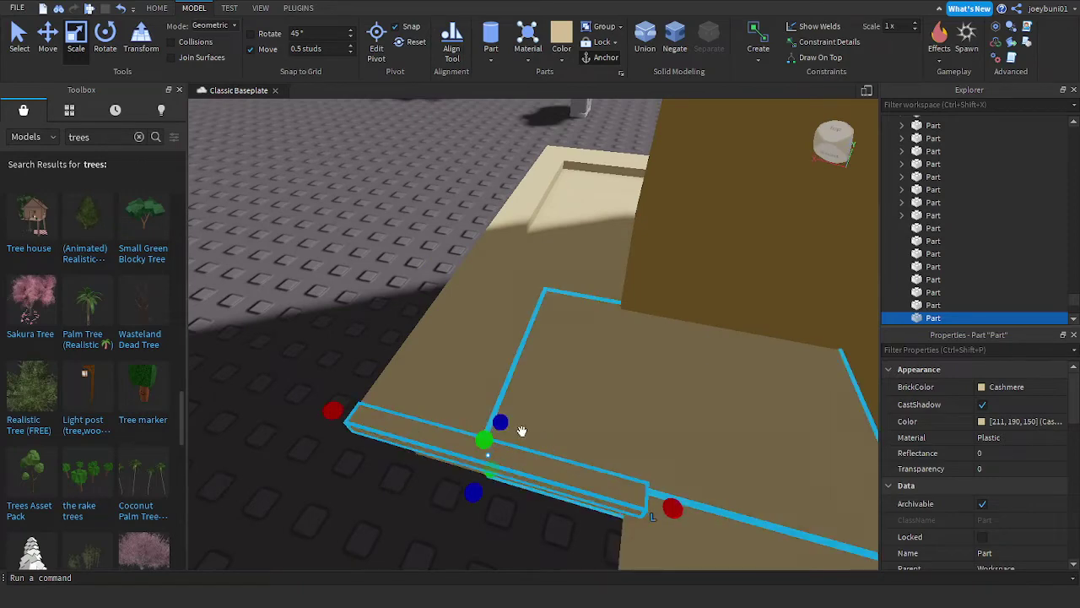
left_click_drag(502, 423, 513, 389)
key("s")
right_click_drag(522, 398, 532, 400)
key("w")
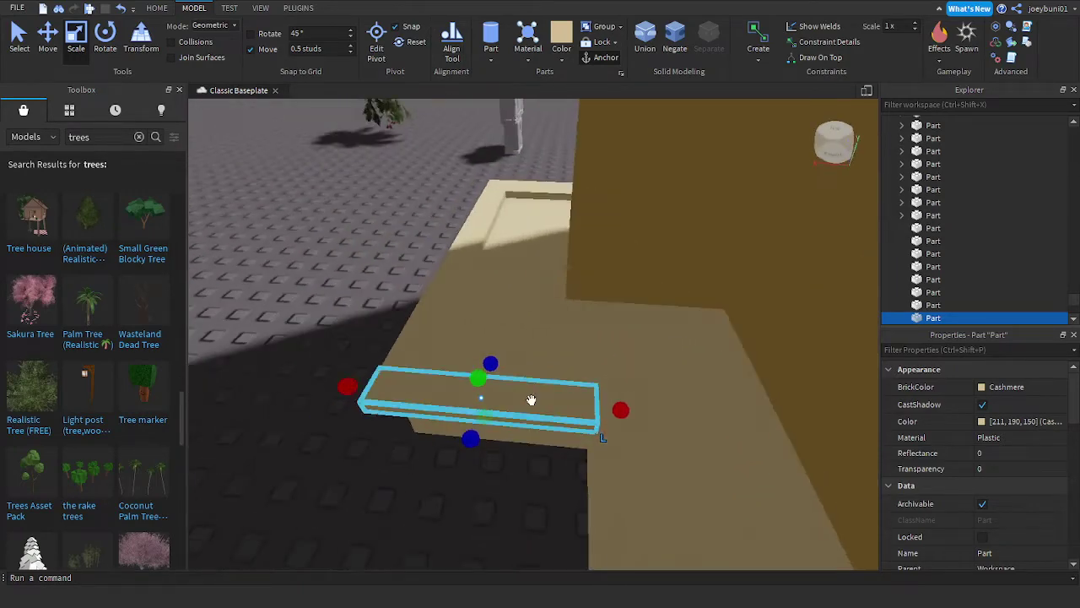
Step: Duplicate the return strip, shorten the copy and stretch it along the recessed trim edge on the window side
left_click_drag(623, 414, 646, 421)
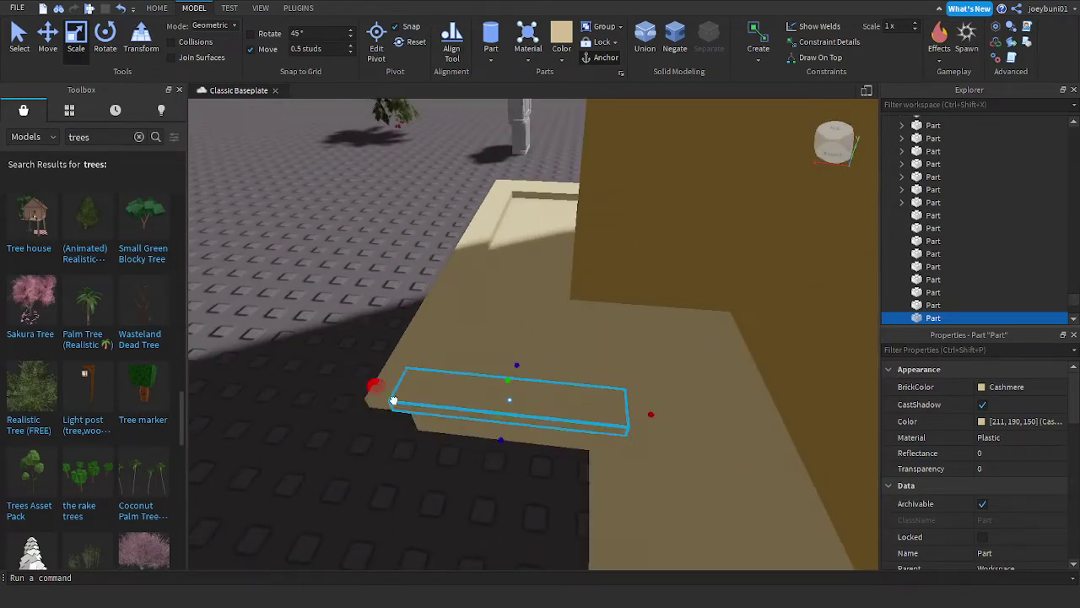
left_click_drag(576, 408, 552, 404)
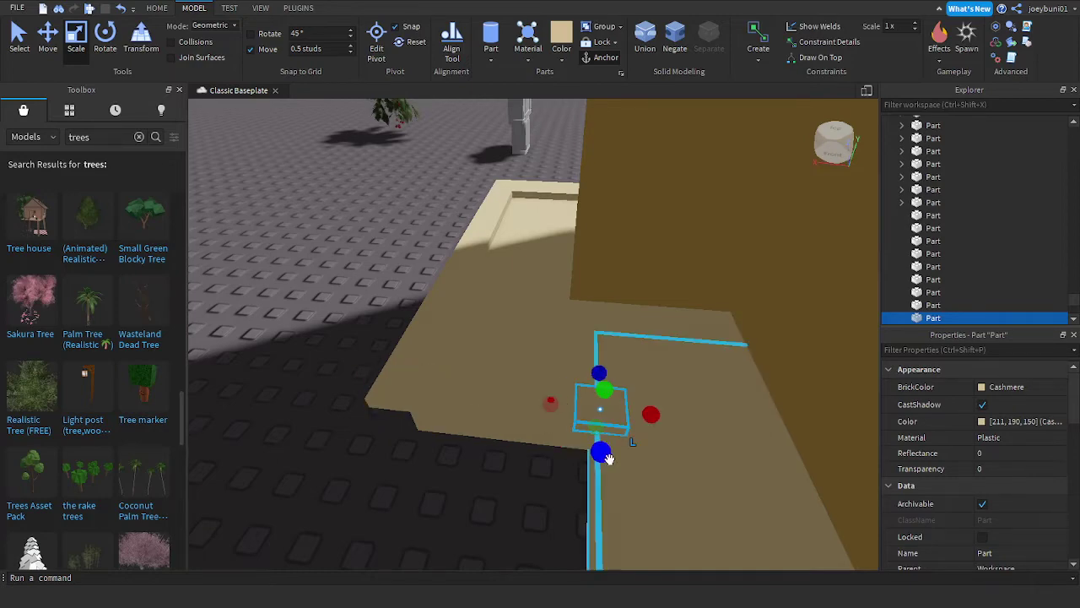
left_click_drag(601, 453, 625, 497)
right_click_drag(625, 497, 614, 492)
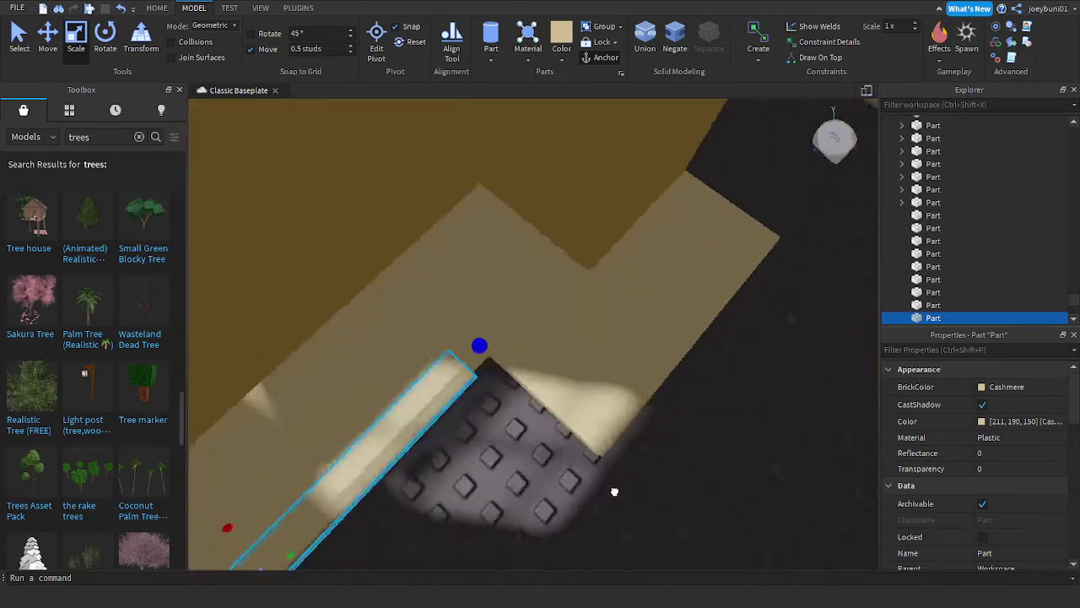
left_click_drag(614, 492, 597, 463)
right_click_drag(610, 446, 609, 445)
left_click_drag(344, 155, 565, 537)
Step: Shape a copied strip to cover the inner side edge of the next corner base on the window side
left_click_drag(575, 423, 566, 414)
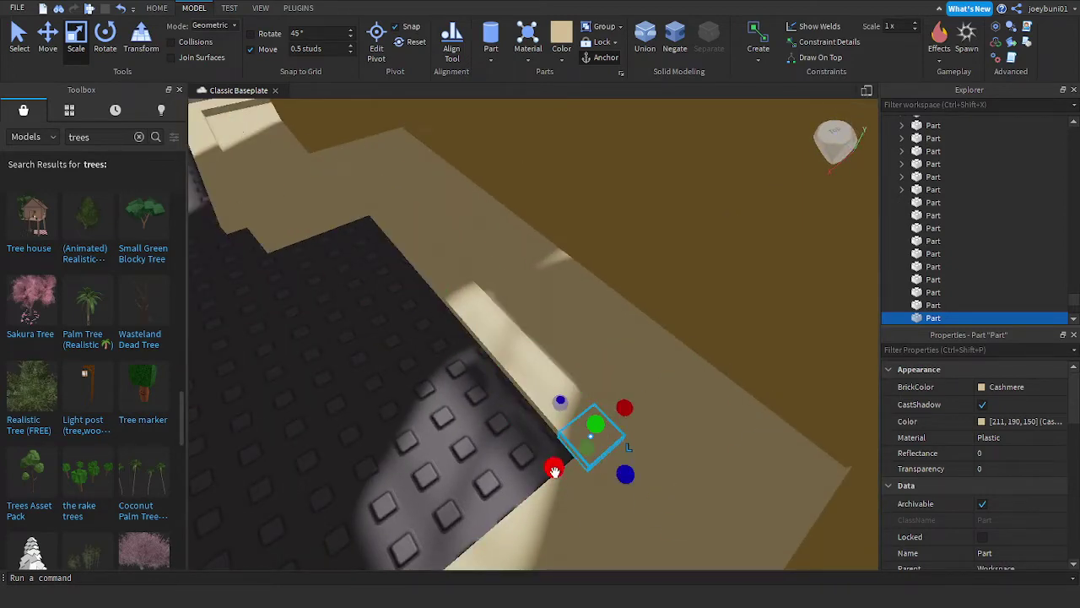
left_click_drag(553, 470, 526, 497)
right_click_drag(526, 497, 526, 497)
left_click_drag(527, 497, 565, 512)
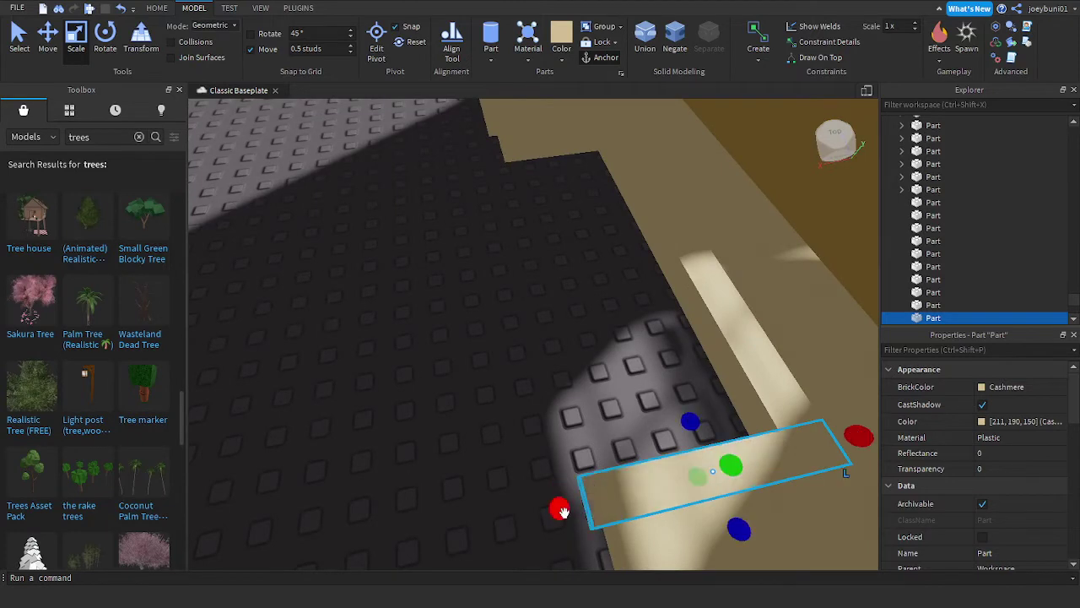
right_click_drag(599, 516, 599, 515)
Step: Shorten the next strip copy and stretch it along the outer edge of that corner base
left_click_drag(593, 254, 589, 384)
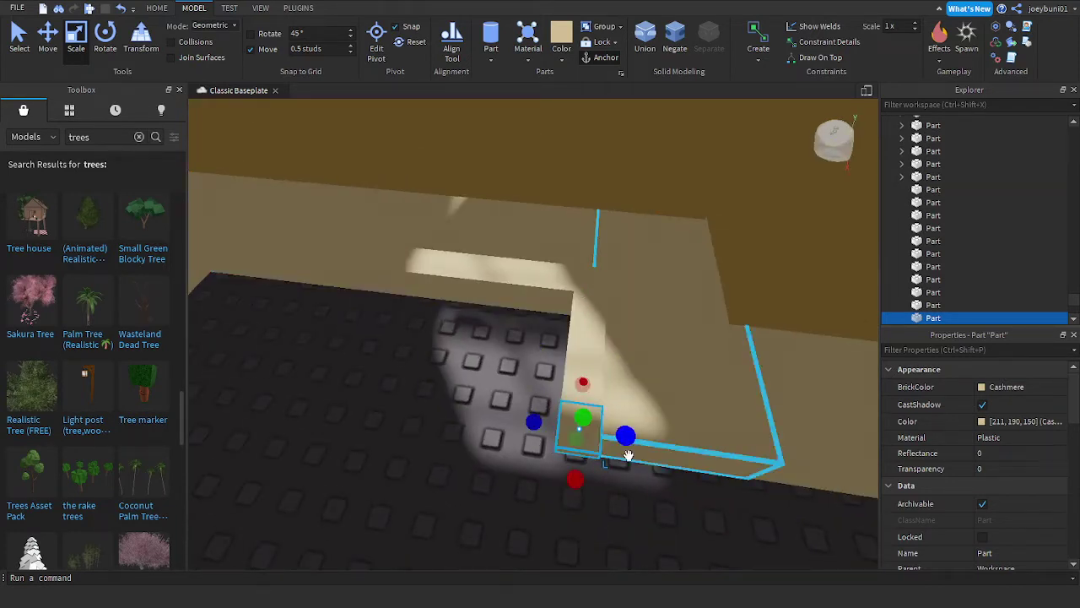
left_click_drag(625, 437, 531, 469)
key("d")
right_click_drag(631, 467, 631, 467)
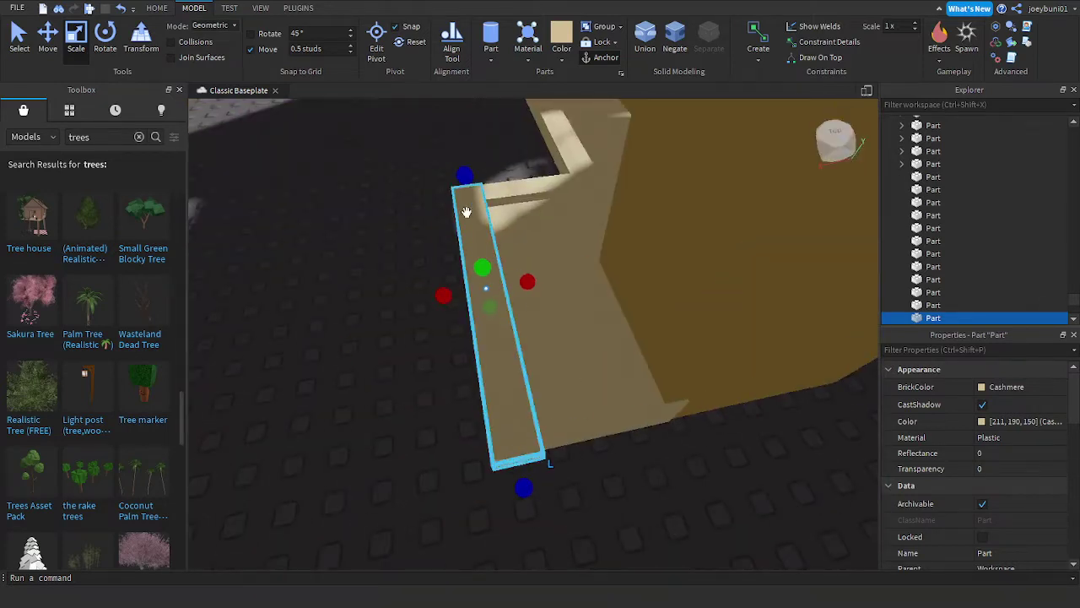
Step: Shrink another strip copy at the outer corner and extend it along the corner base's end edge to the wall
left_click_drag(465, 178, 497, 333)
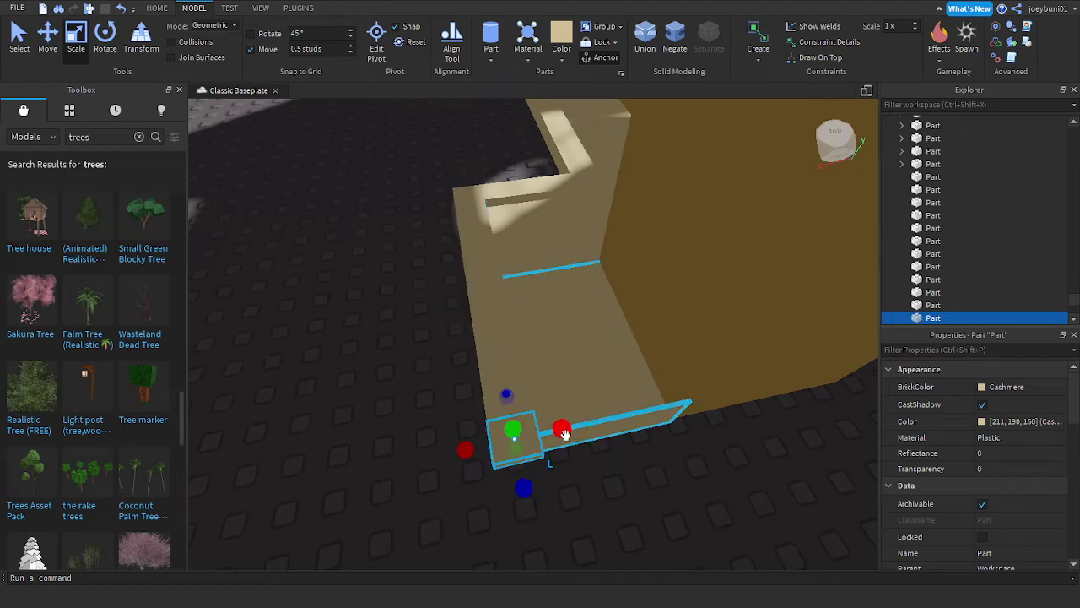
left_click_drag(564, 433, 688, 415)
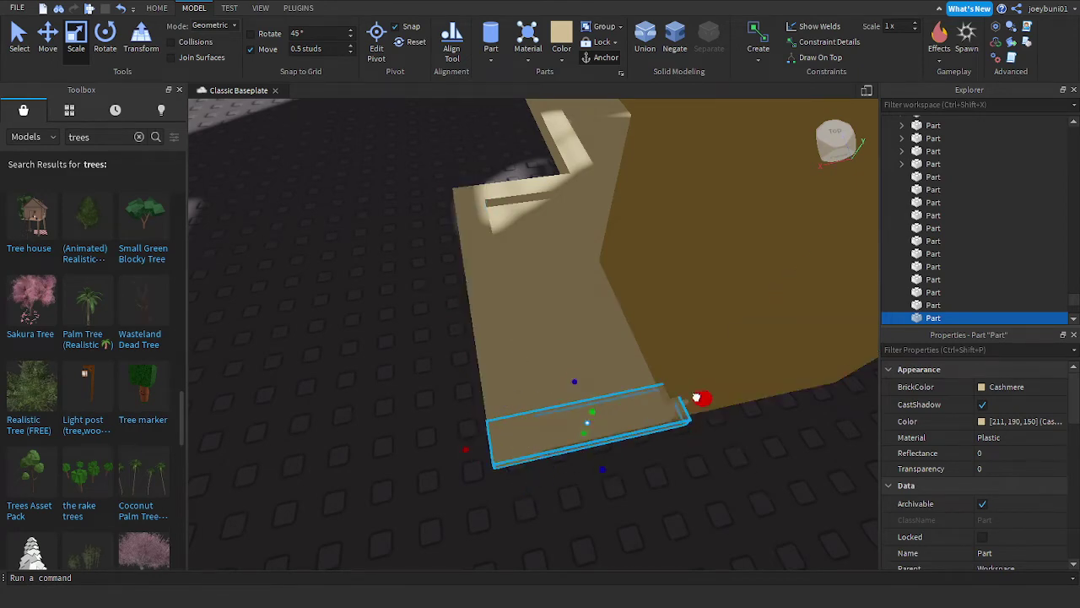
left_click(744, 485)
Step: Place a copy of the shaded side's edging strip on the open baseplate in front of the building's window side
scroll(747, 479, "down", 10)
right_click_drag(744, 485, 744, 484)
scroll(744, 483, "up", 3)
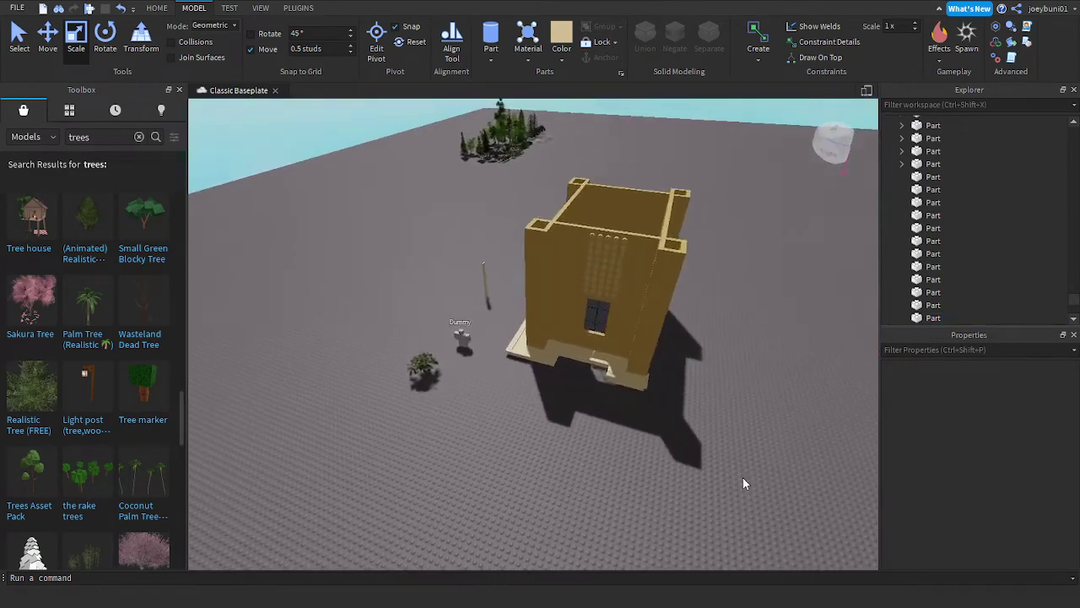
key("w")
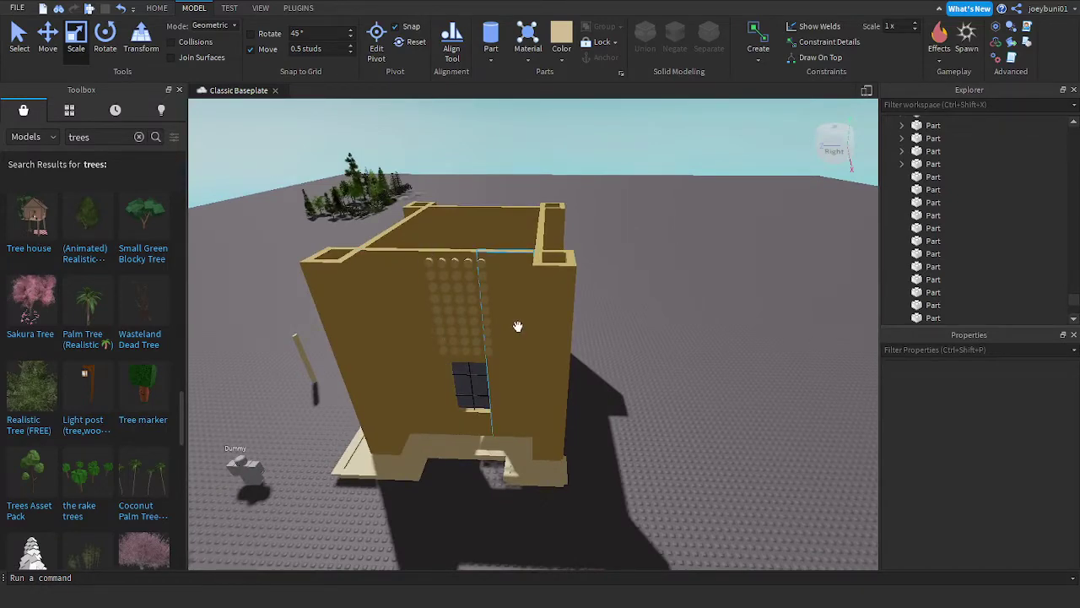
right_click_drag(691, 384, 701, 369)
key("w")
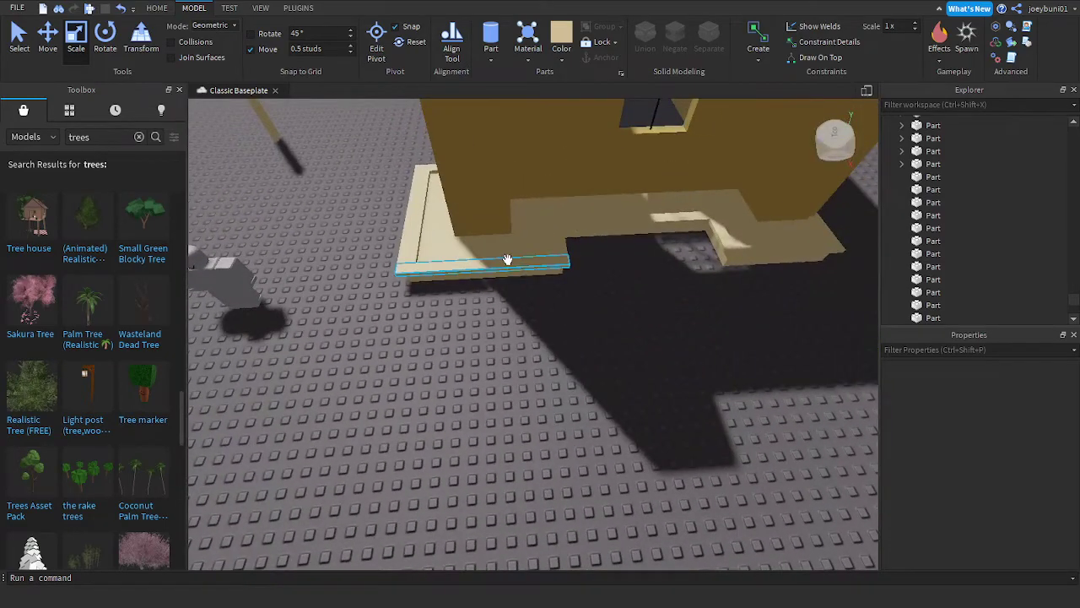
left_click_drag(508, 259, 674, 496)
right_click_drag(672, 473, 672, 475)
key("w")
key("s")
left_click_drag(747, 355, 585, 371)
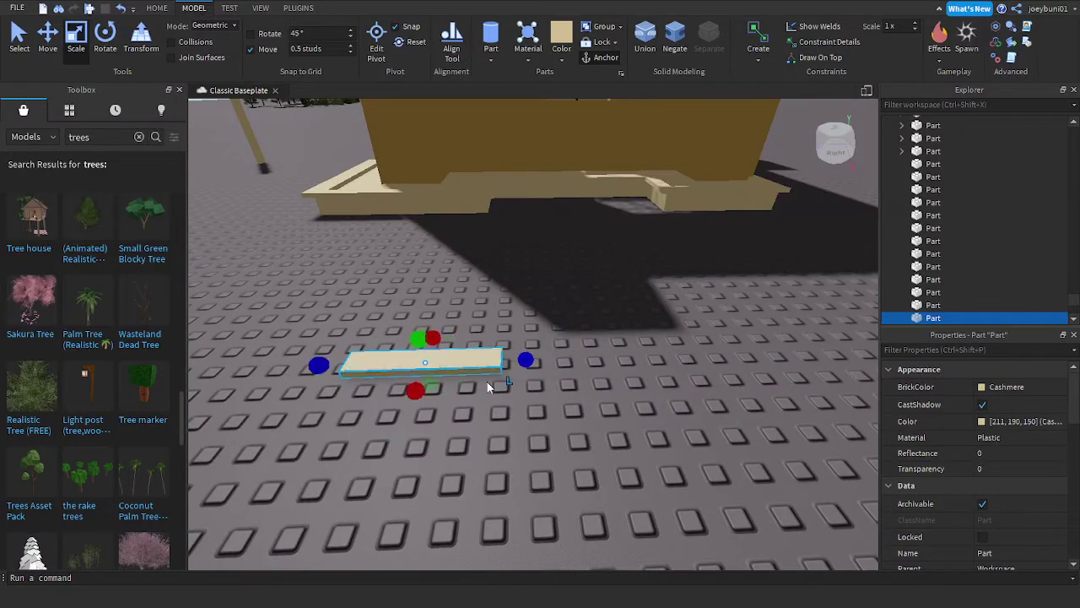
Step: Enlarge the copied strip in width and height into a thick rectangular block
left_click_drag(426, 388, 408, 423)
left_click_drag(413, 352, 403, 307)
key("a")
key("a")
left_click_drag(576, 313, 576, 294)
key("d")
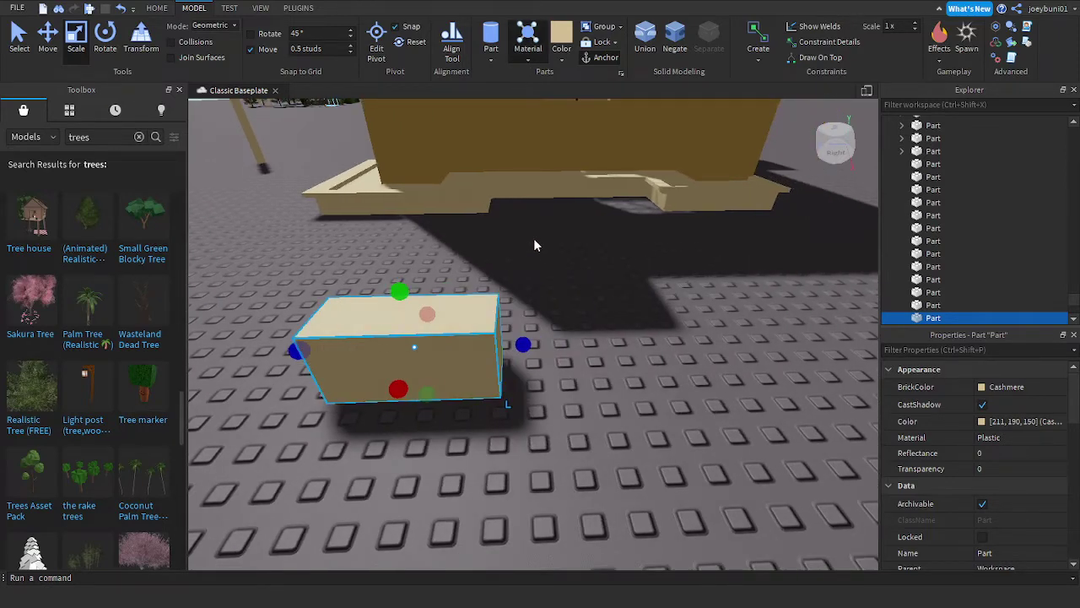
Step: Set the rectangular block's material to Grass and its color to Forest green
left_click(533, 239)
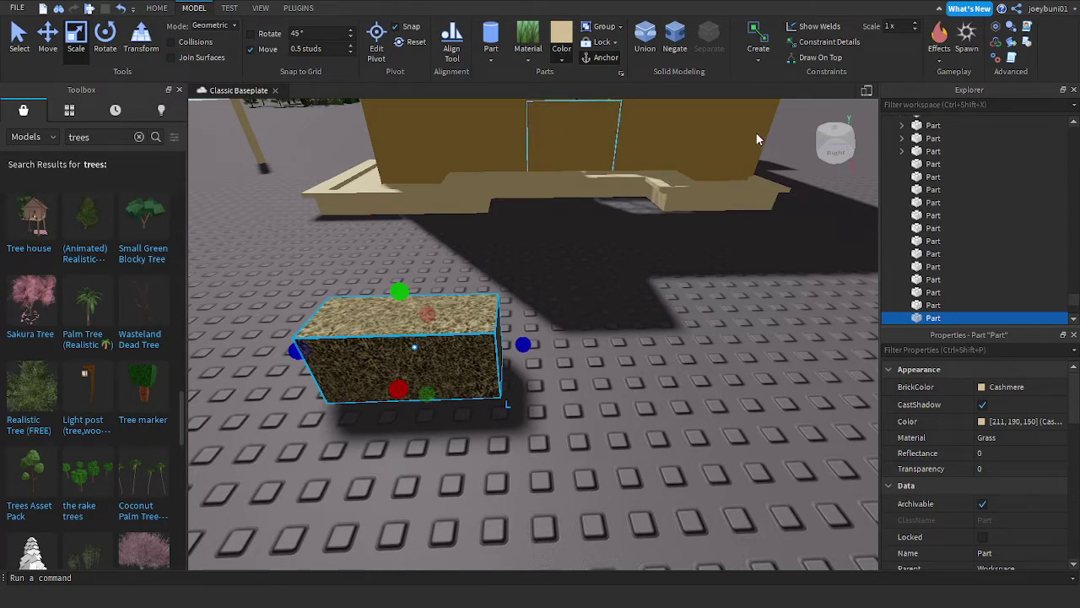
left_click(594, 121)
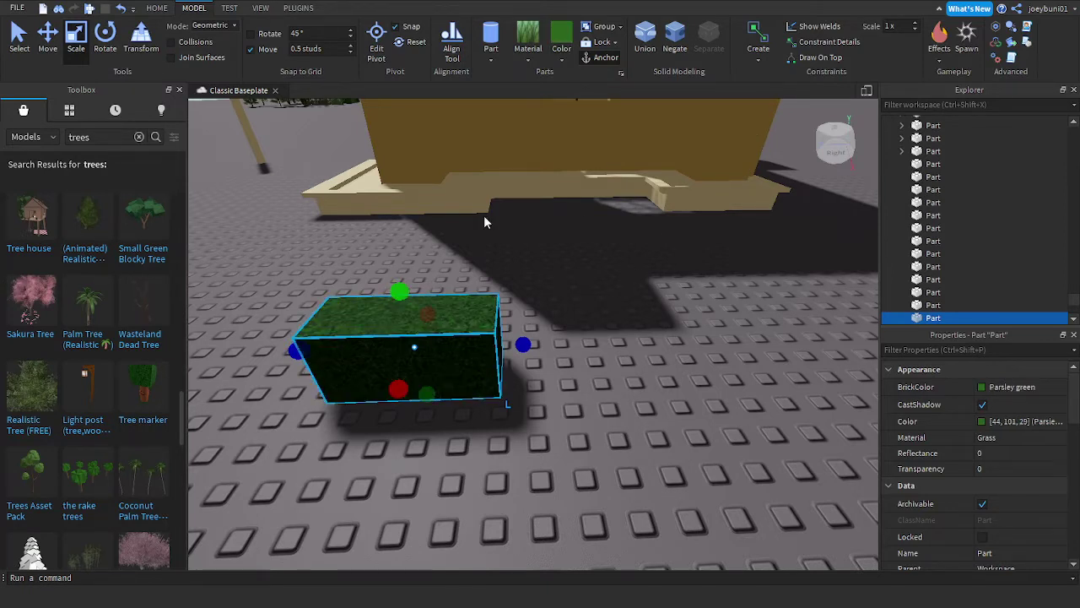
left_click(594, 128)
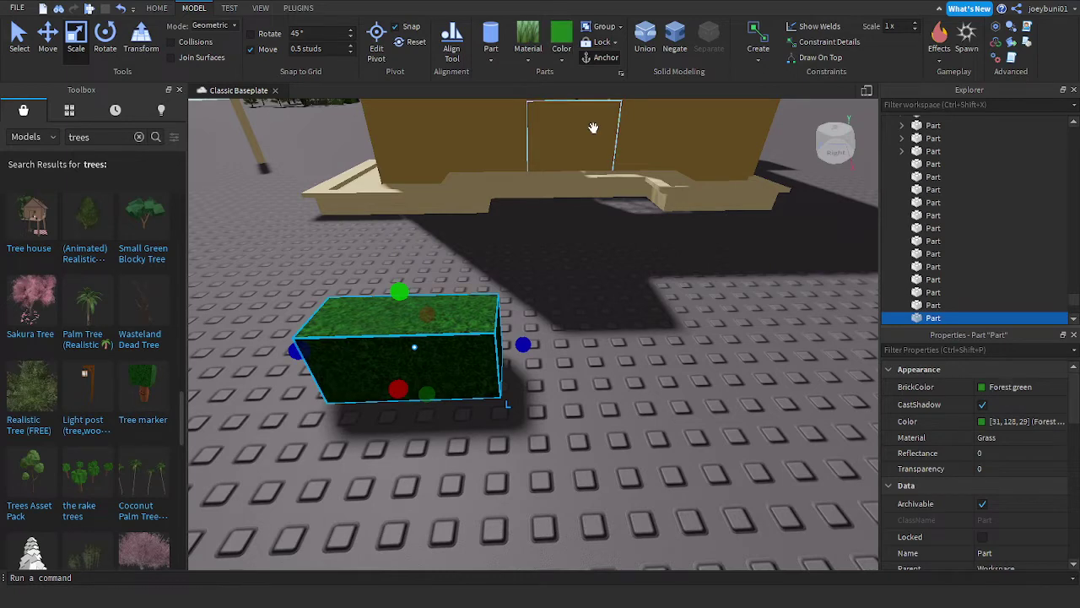
Step: Lower the grass block's height and fit it onto the window side's corner base, stretching it to the base's inner edge
left_click_drag(426, 363, 403, 323)
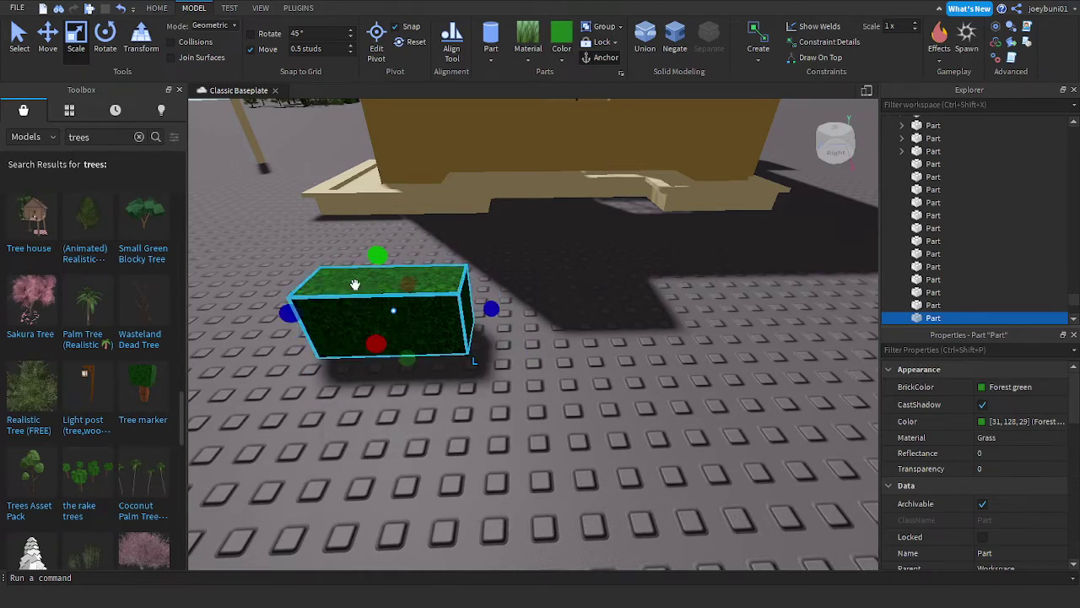
left_click_drag(380, 259, 379, 281)
left_click_drag(343, 311, 483, 438)
left_click_drag(378, 386, 370, 389)
key("d")
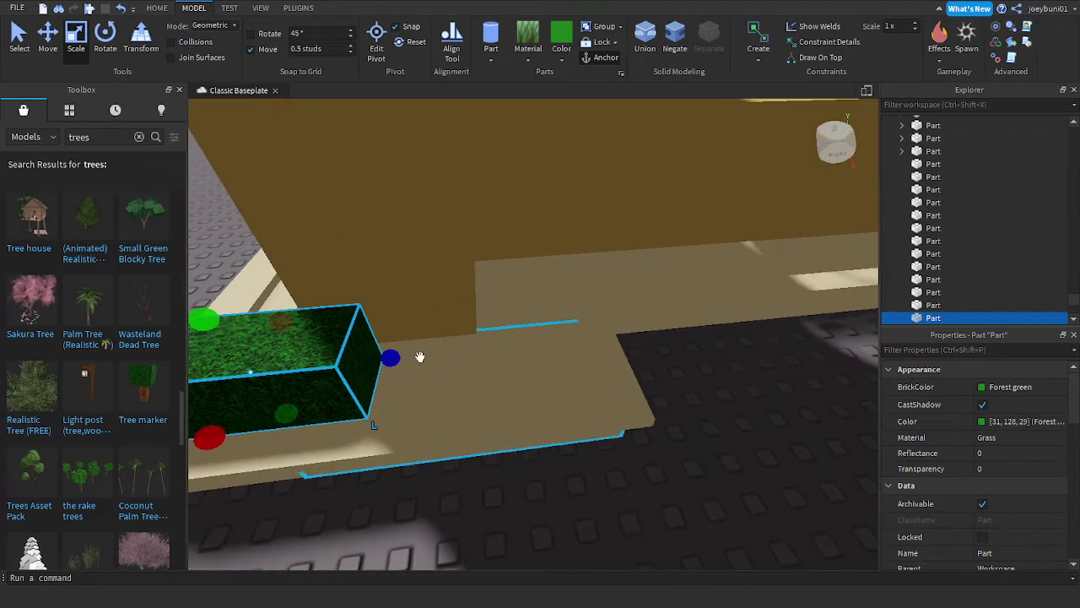
left_click_drag(420, 356, 641, 350)
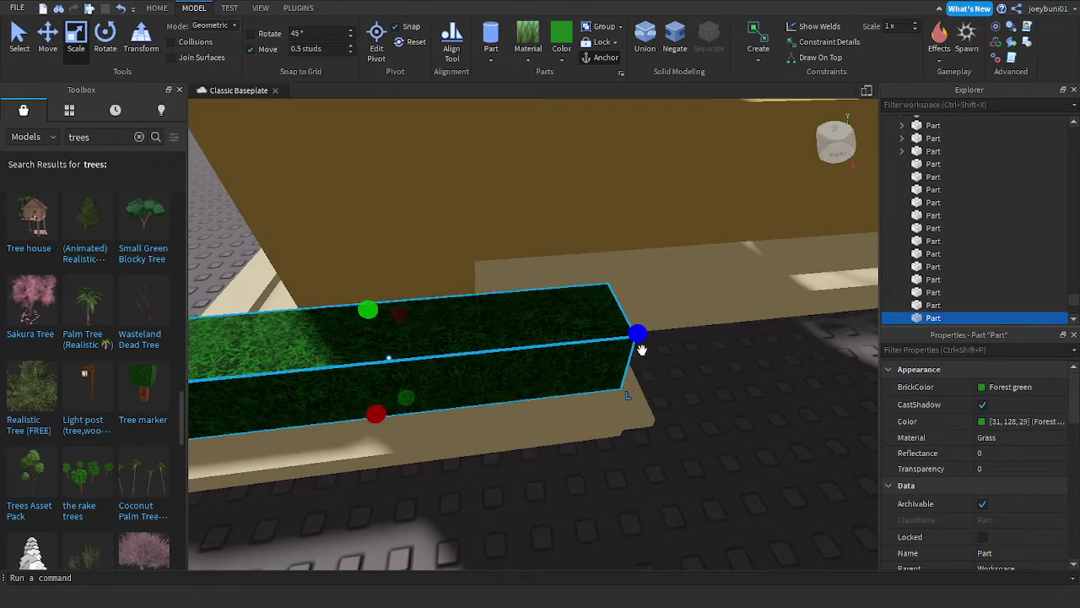
Step: Shorten a copy of the grass block at the outer corner and extend it along the corner base's end side
key("a")
left_click_drag(638, 415, 643, 431)
right_click_drag(643, 432, 640, 408)
left_click_drag(610, 205, 609, 324)
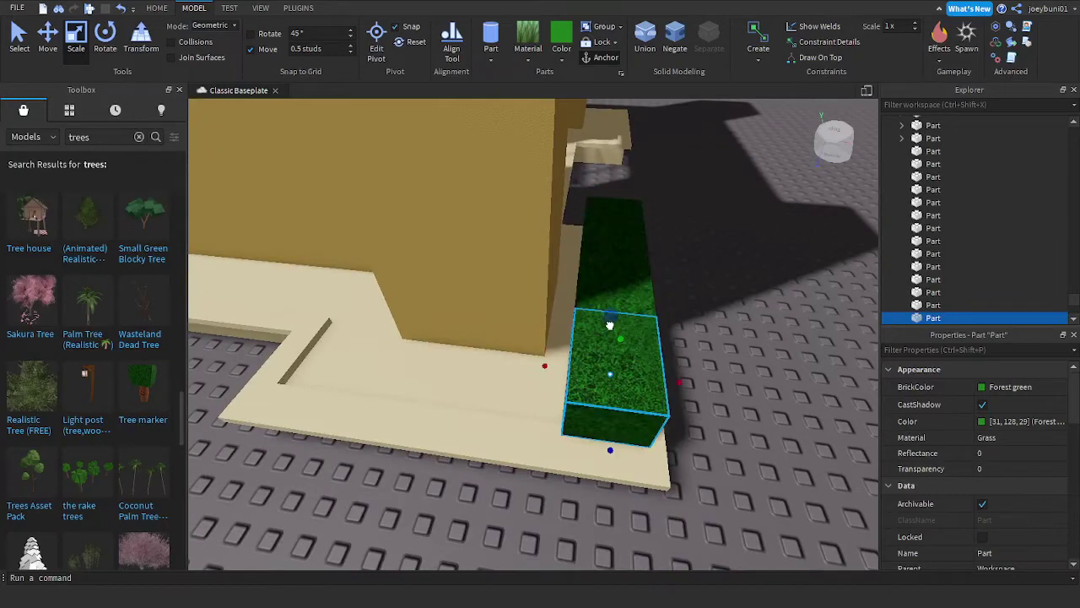
key("a")
left_click_drag(541, 411, 406, 394)
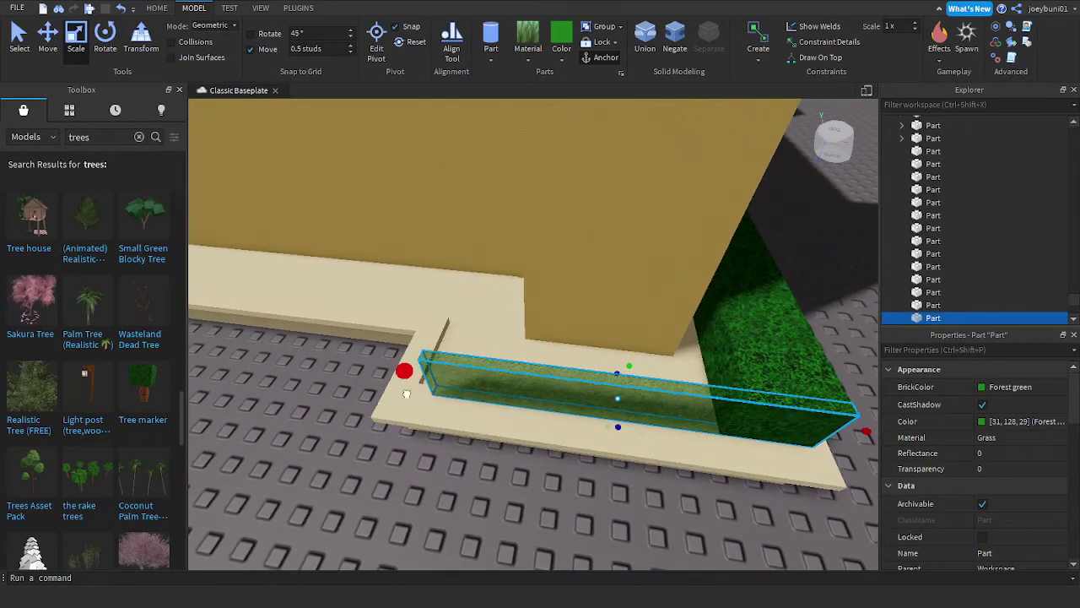
Step: Widen the end-side grass strip to the wall and lower its height, undoing unwanted adjustments
right_click_drag(373, 380, 527, 346)
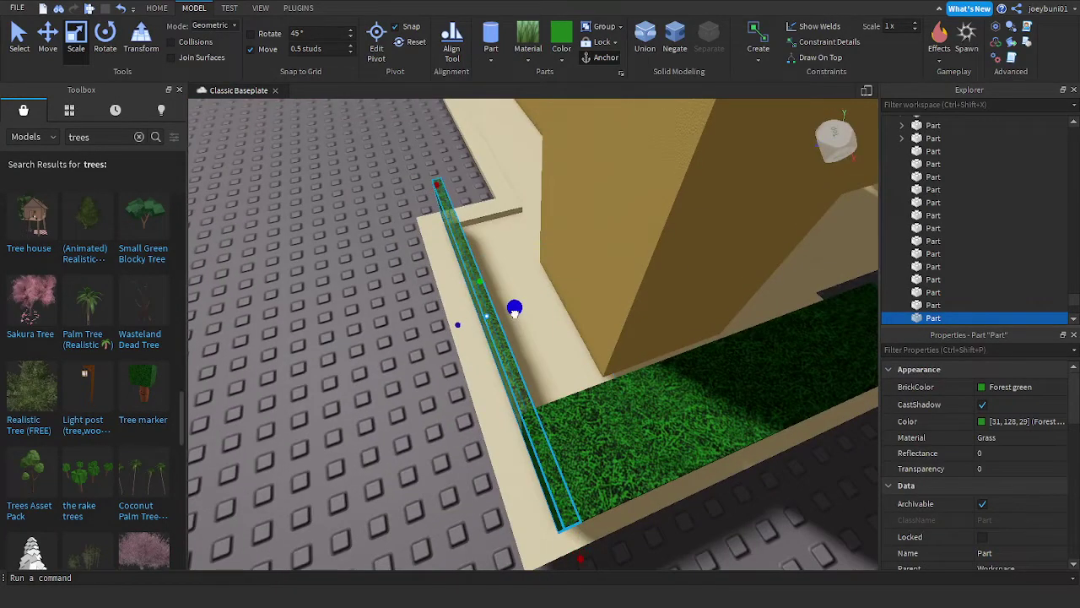
left_click_drag(515, 312, 587, 301)
mouse_move(595, 304)
right_mouse_down()
mouse_move(606, 307)
mouse_move(594, 308)
right_mouse_up()
left_click_drag(549, 351, 551, 366)
key("ctrl+z")
key("ctrl+z")
Step: Move the Dummy onto the baseplate beside the grass-covered corner of the building
right_click_drag(683, 370, 551, 391)
scroll(590, 236, "up", 3)
left_click_drag(567, 381, 584, 211)
right_click_drag(606, 187, 586, 225)
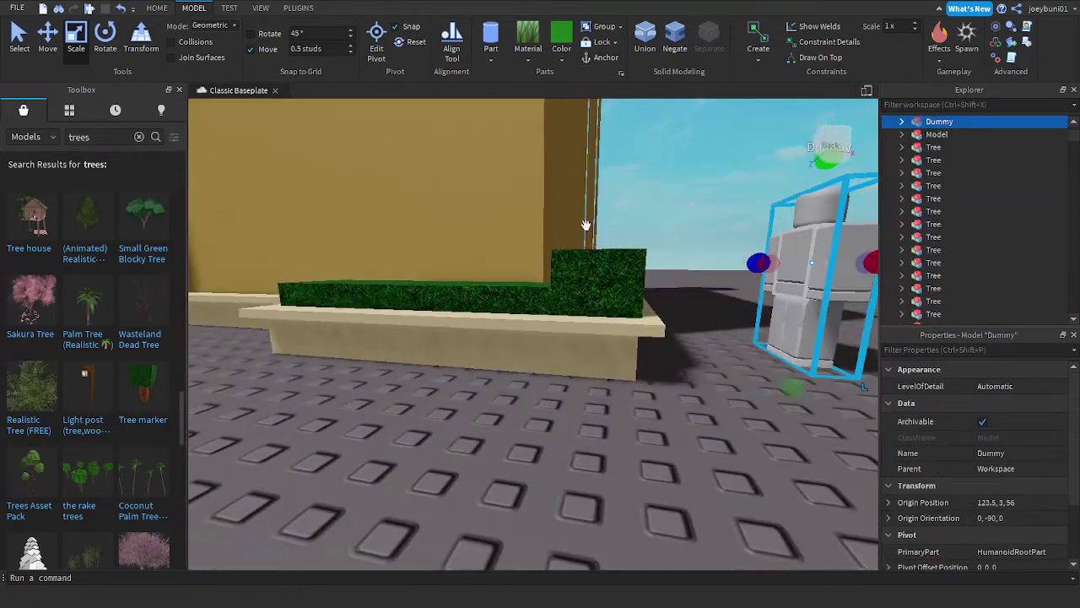
Step: Lower the taller corner grass block to the end strip's height and widen it to the wall
left_click(603, 299)
left_click(598, 269)
left_click_drag(606, 229, 610, 254)
right_click_drag(615, 269, 616, 270)
scroll(615, 270, "down", 3)
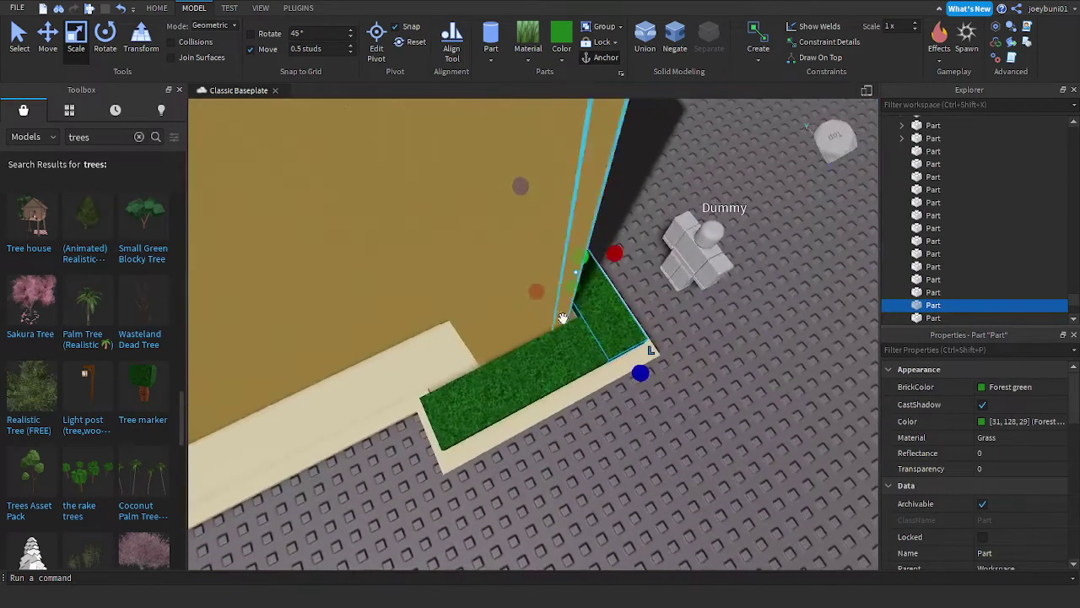
right_click_drag(564, 317, 506, 289)
left_click_drag(411, 297, 394, 297)
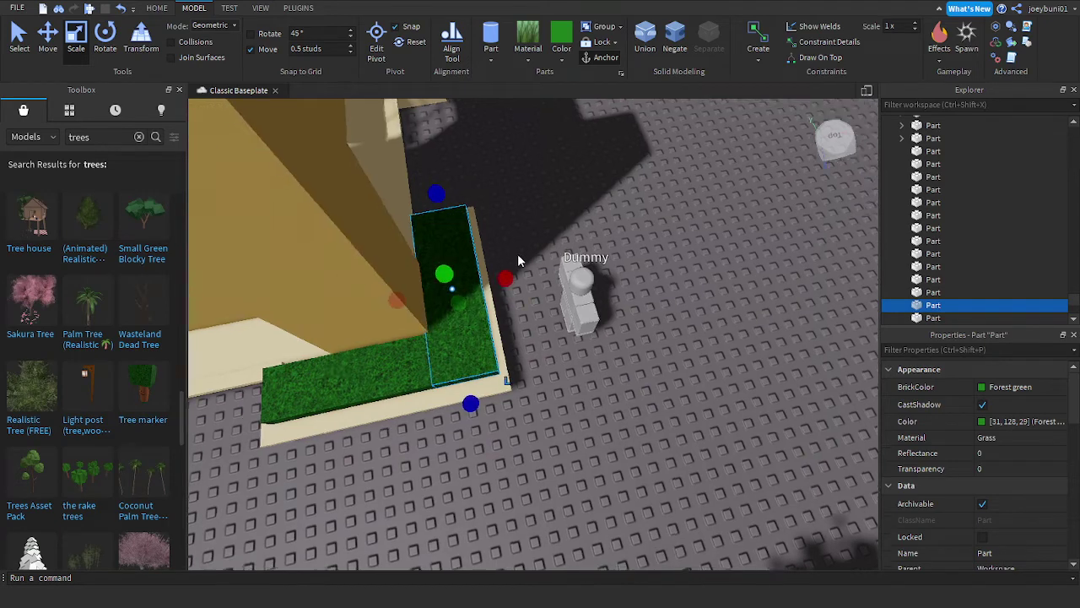
Step: Fit a shortened copy of the end-side grass strip into the base's inner corner, extending it back to the recessed wall
key("a")
right_click_drag(517, 253, 458, 282)
key("w")
left_click(552, 332)
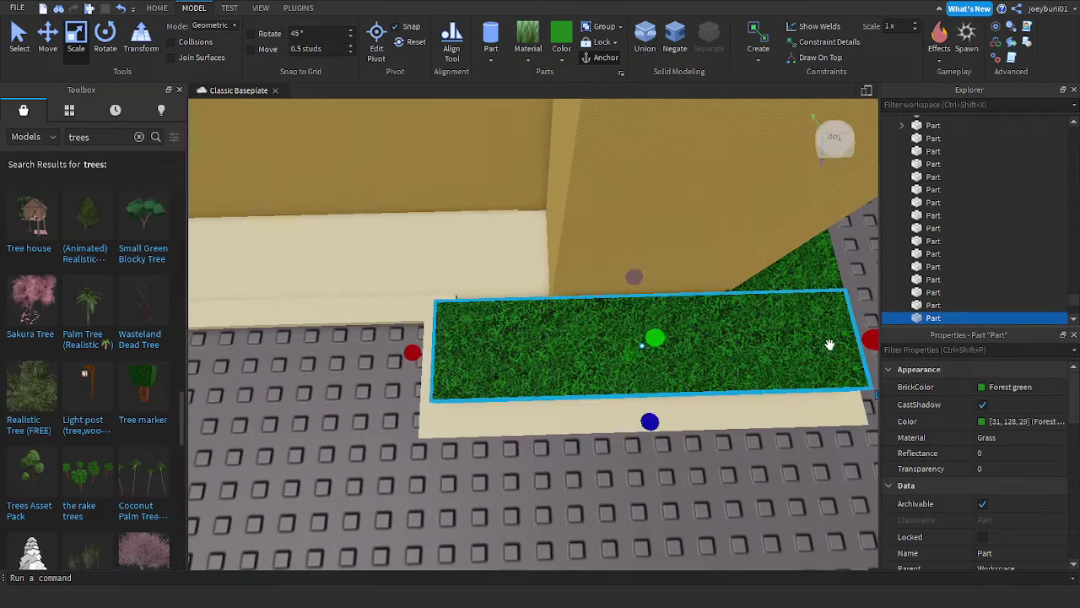
key("d")
left_click_drag(733, 349, 691, 349)
key("a")
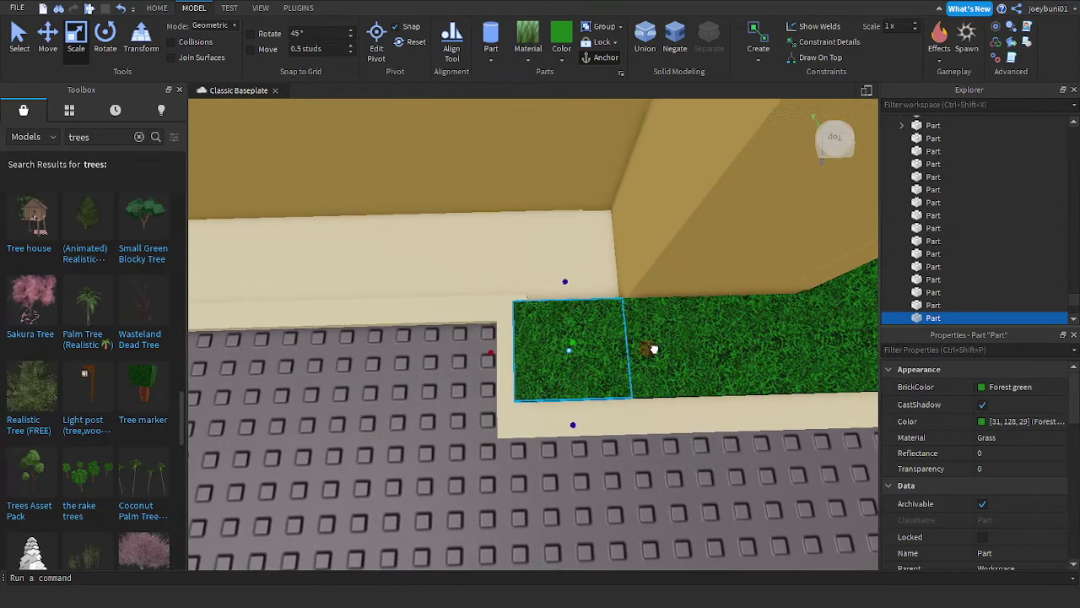
left_click_drag(576, 312, 567, 172)
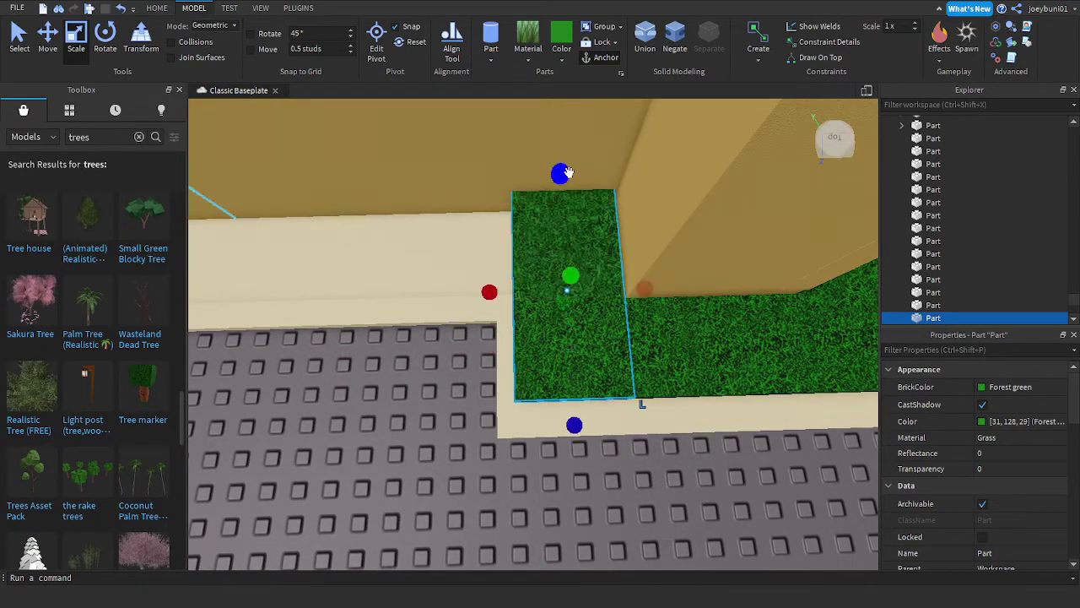
left_click_drag(642, 285, 652, 287)
Step: Narrow a copy of the inner corner grass to the recessed base and stretch it along that wall to the far corner
key("d")
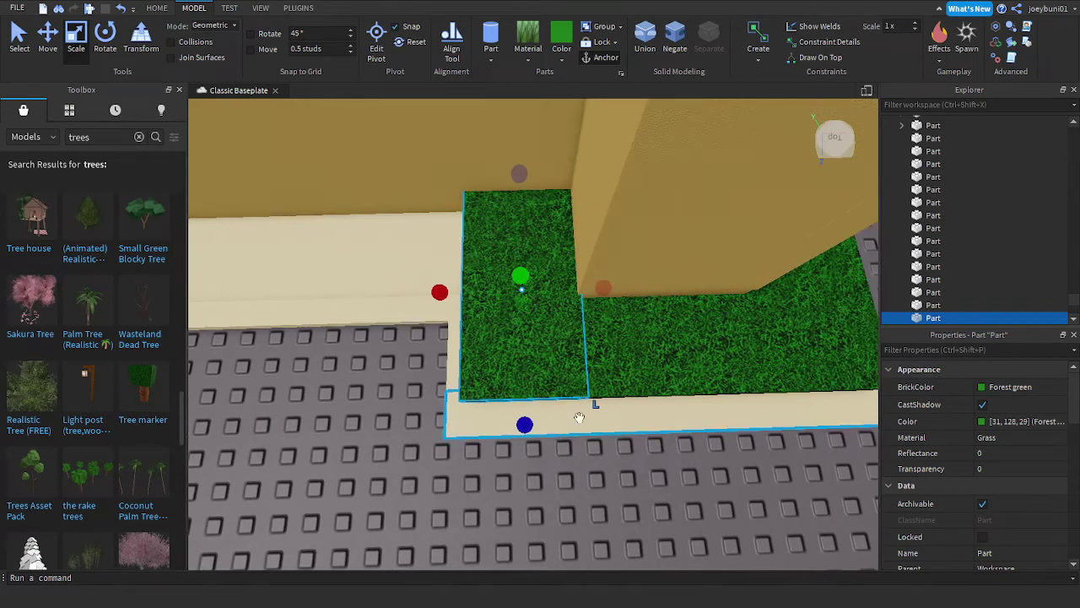
left_click_drag(538, 427, 524, 329)
key("a")
left_click_drag(440, 250, 400, 232)
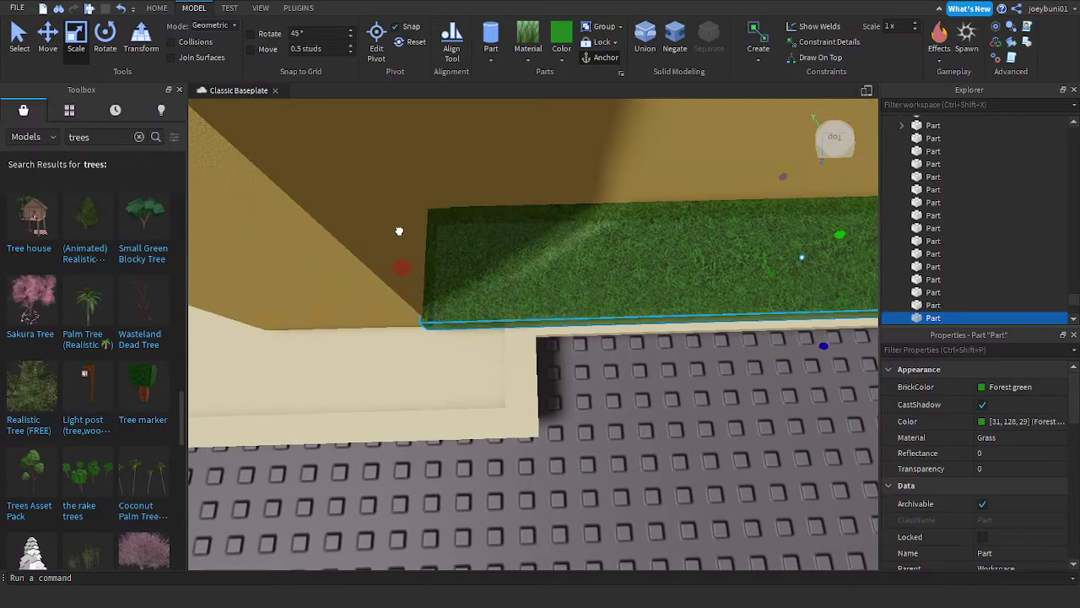
Step: Shorten a copy of the recessed wall's grass at its far end and extend it outward over the next protruding base
key("d")
right_click_drag(564, 292, 567, 283)
right_click_drag(790, 313, 810, 233)
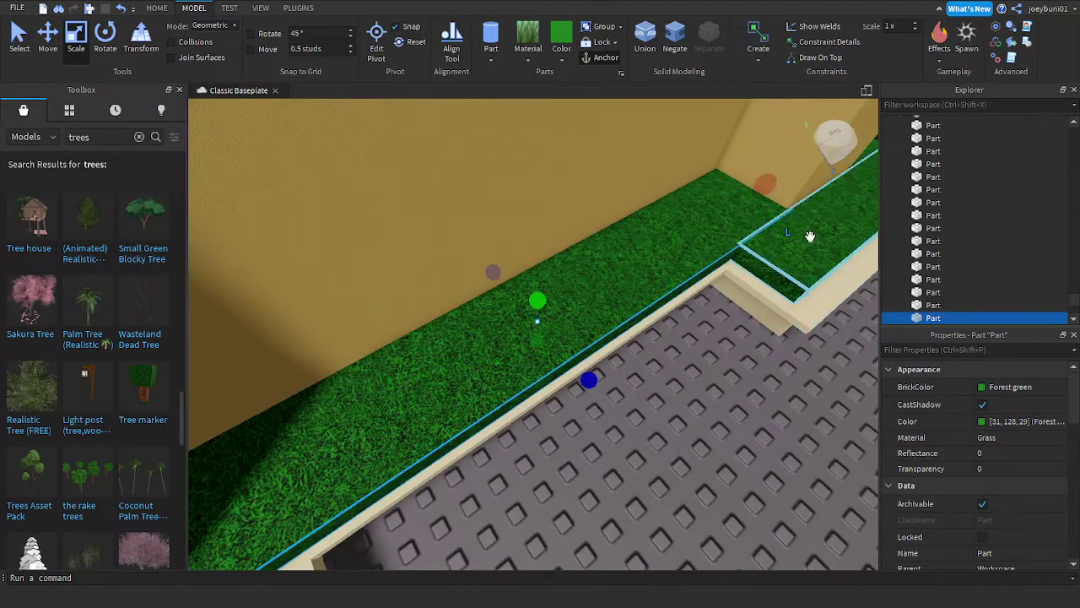
left_click_drag(765, 189, 587, 363)
key("a")
key("d")
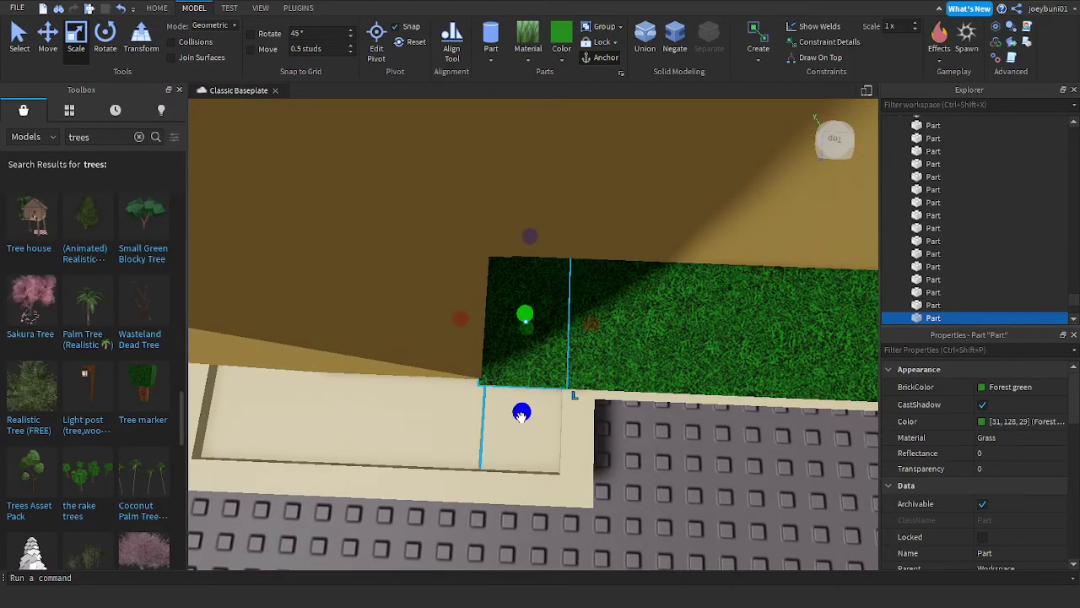
left_click_drag(517, 506, 517, 505)
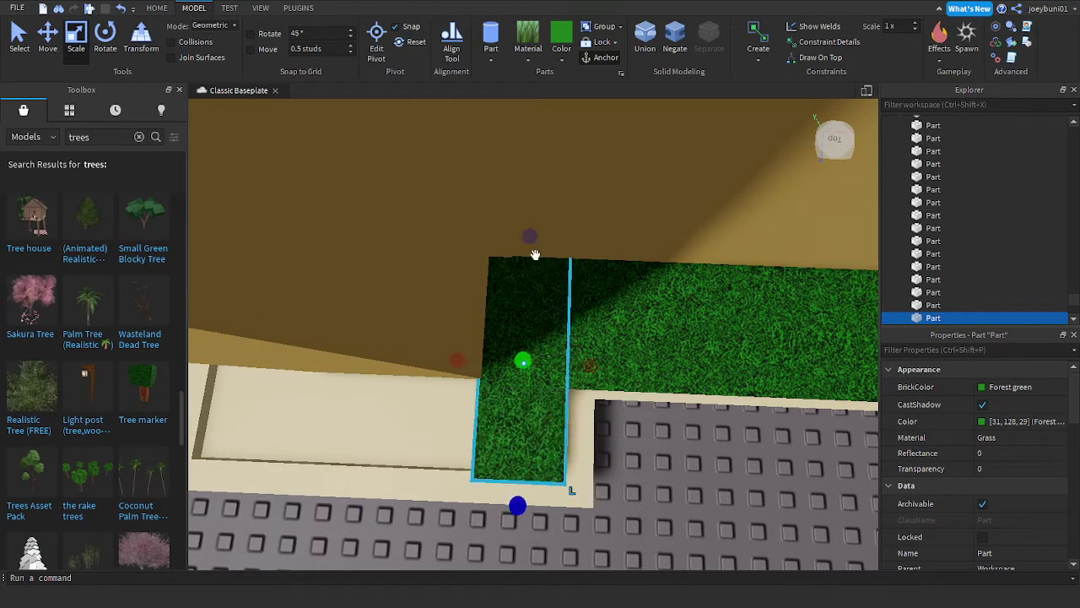
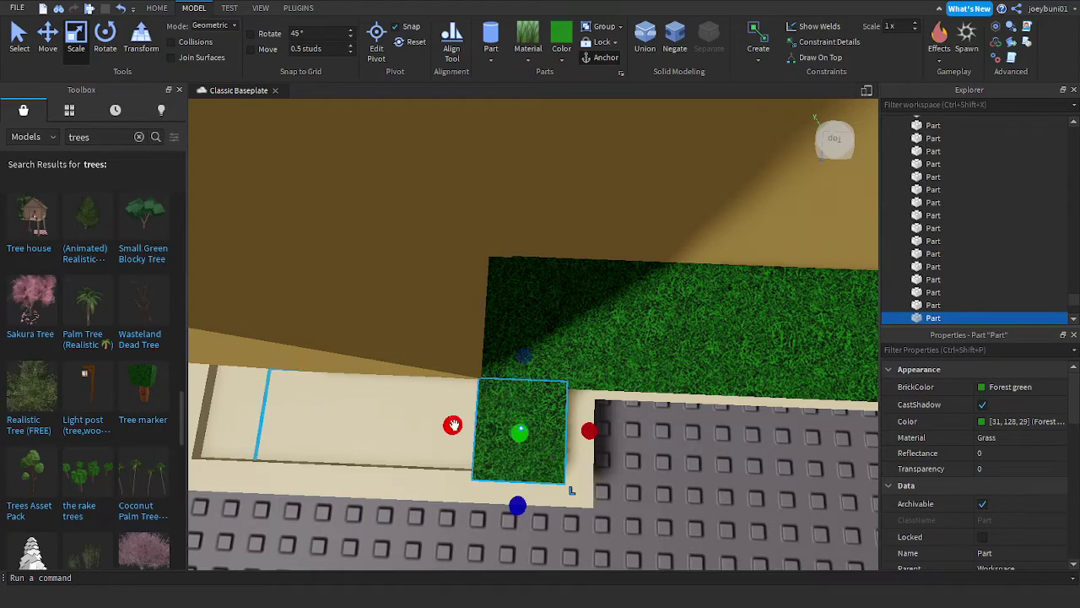
Step: Reduce a grass copy to the protruding base's inner end and stretch it along the front to the outer corner
key("a")
left_click_drag(453, 424, 447, 422)
key("d")
Step: Shorten another grass copy at that outer corner and stretch it around the side to the end of the base
right_click_drag(525, 419, 557, 418)
left_click_drag(720, 389, 645, 401)
key("a")
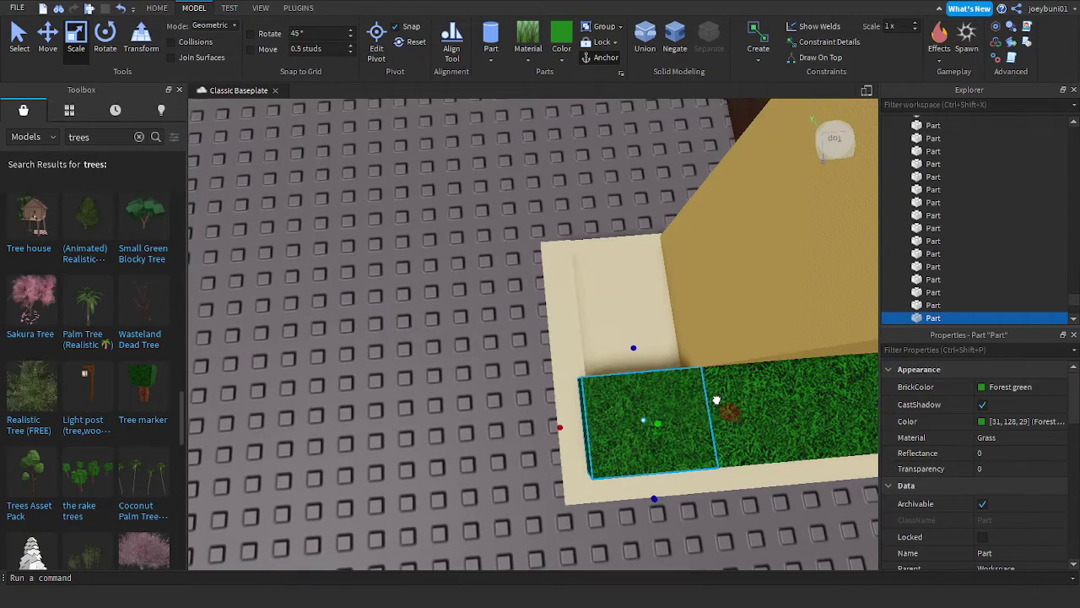
left_click_drag(634, 347, 614, 211)
left_click(533, 330)
Step: Move the red-flowered bush across the baseplate to the shaded window side of the building
key("s")
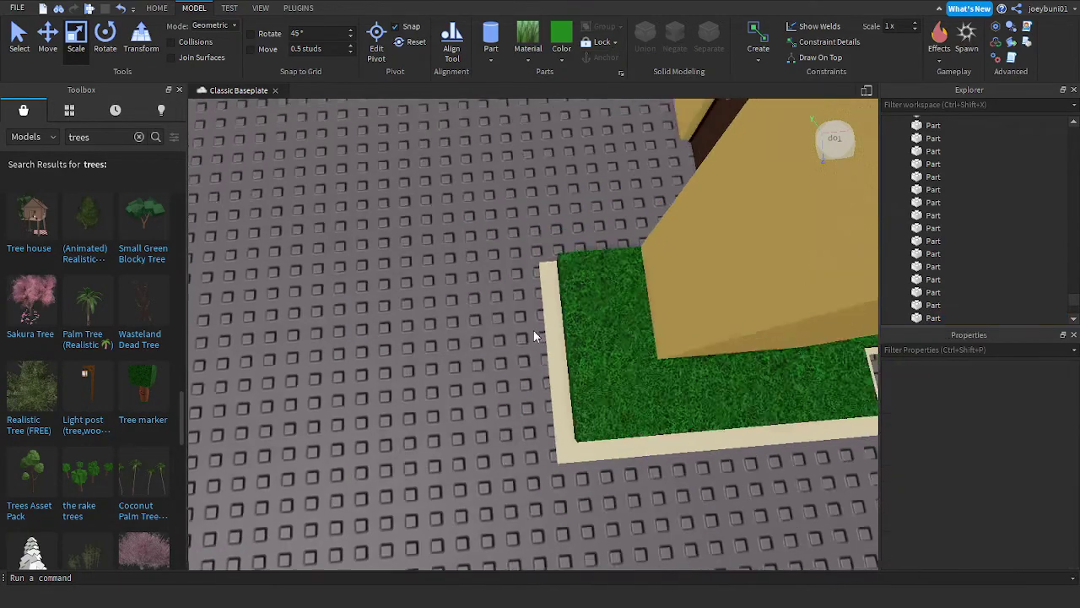
right_click_drag(533, 330, 625, 316)
key("w")
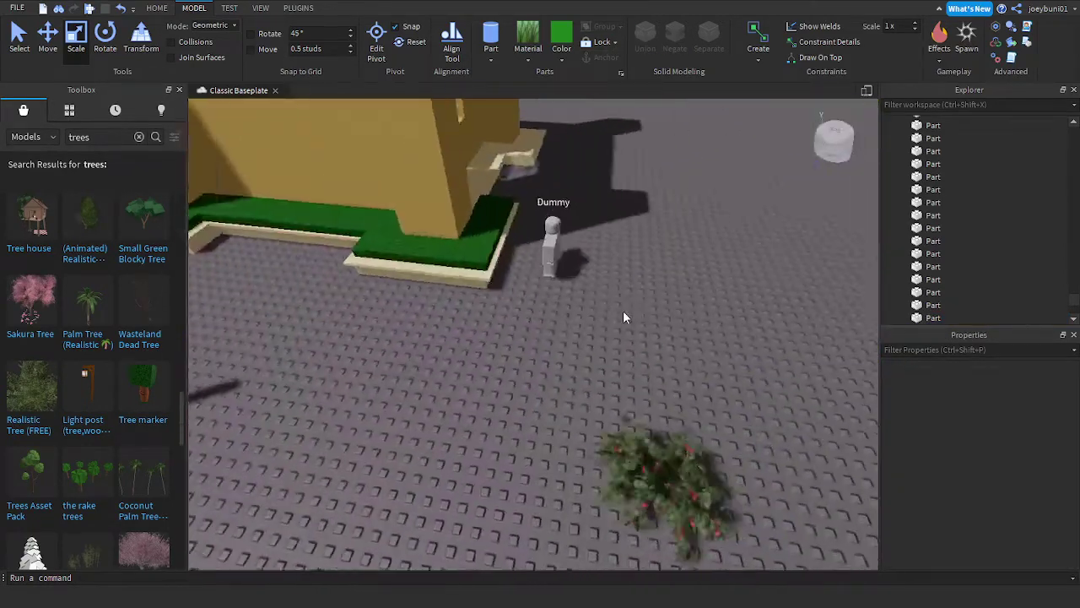
left_click_drag(673, 491, 668, 436)
right_click_drag(667, 437, 667, 436)
key("w")
left_click_drag(667, 436, 670, 439)
right_click_drag(668, 436, 670, 439)
left_click_drag(670, 439, 727, 445)
right_click_drag(720, 444, 728, 445)
Step: Shorten a copy of the window side's corner grass at its inner end and stretch it back to the recessed wall
key("s")
left_click(600, 386)
key("w")
left_click_drag(416, 330, 452, 369)
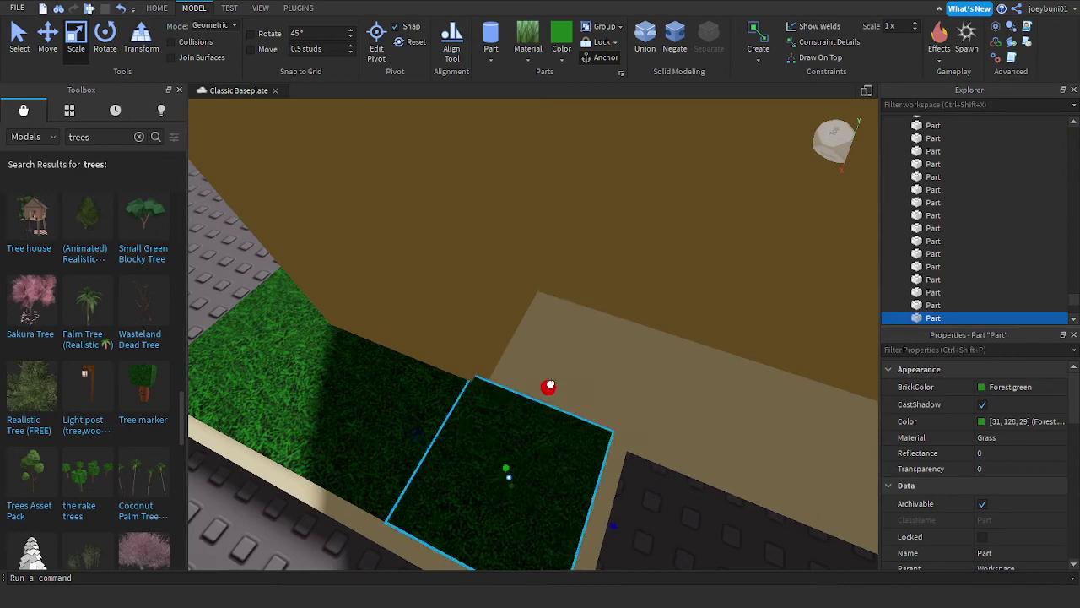
left_click_drag(550, 388, 598, 279)
Step: Reduce a copy of that grass to the recessed base and stretch it below the window to the far corner
right_click_drag(525, 520, 526, 519)
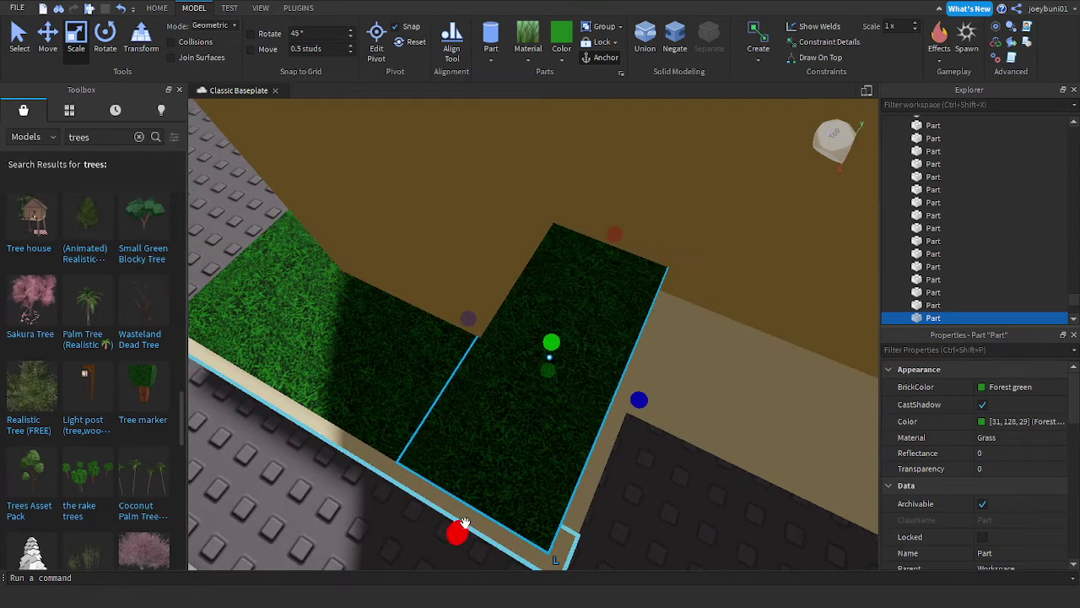
left_click_drag(456, 530, 574, 410)
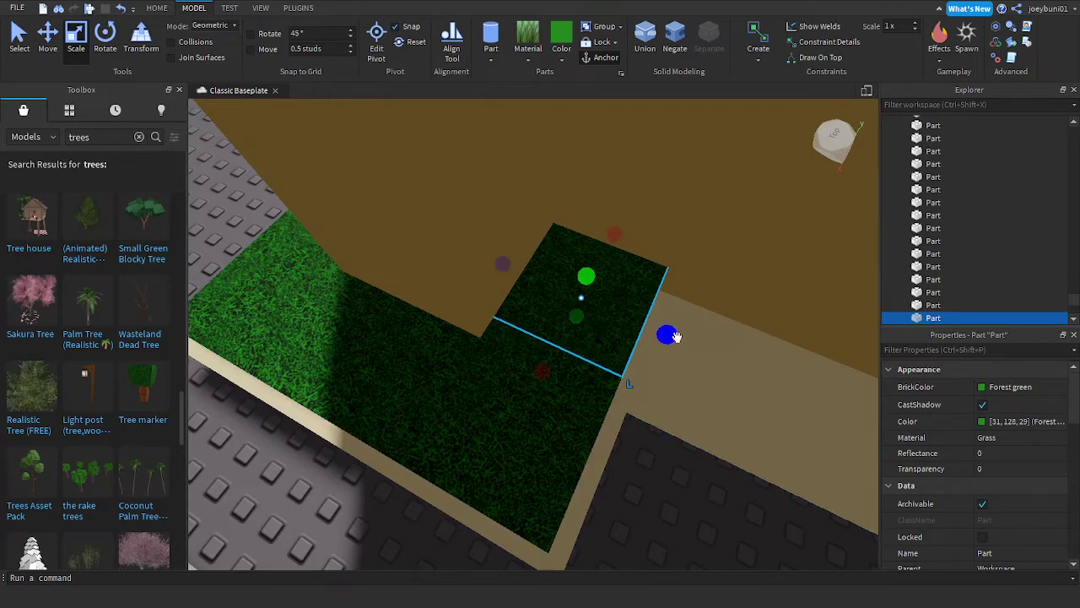
key("d")
left_click_drag(671, 336, 712, 357)
right_click_drag(711, 357, 712, 357)
left_click_drag(711, 357, 711, 357)
right_click_drag(712, 357, 711, 357)
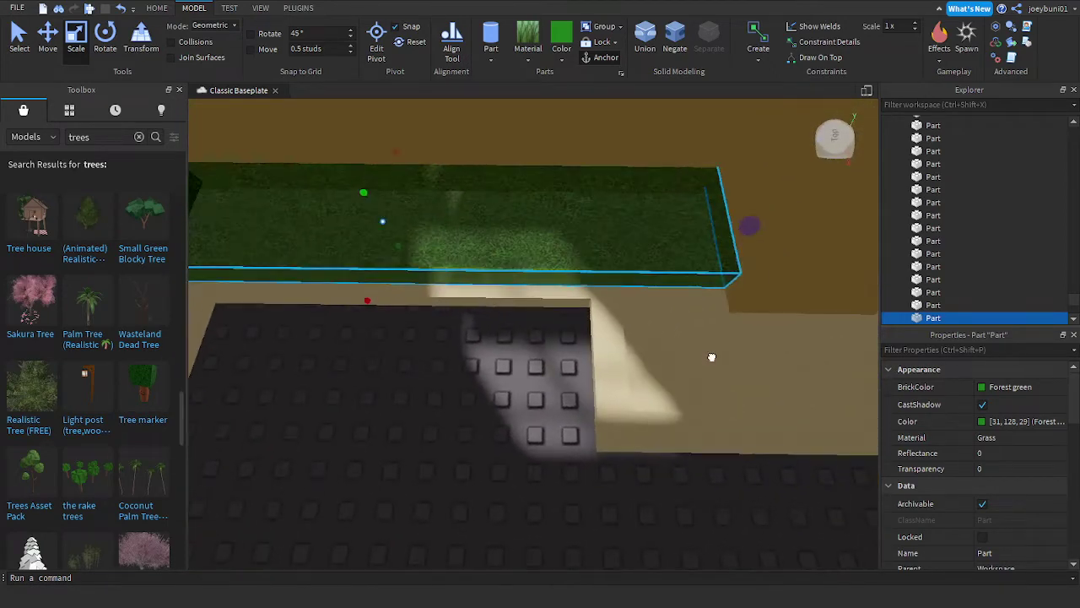
left_click_drag(720, 354, 718, 351)
right_click_drag(718, 351, 716, 350)
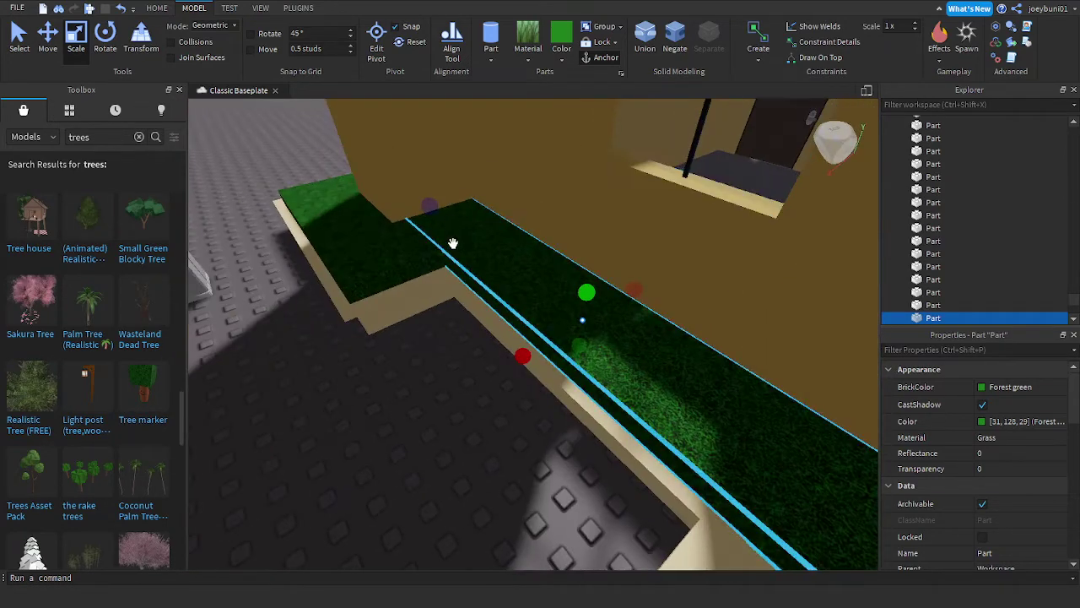
Step: Shorten a copy of the window wall's grass at its far end and extend it outward over the far corner base
left_click_drag(451, 232, 441, 220)
right_click_drag(451, 224, 441, 220)
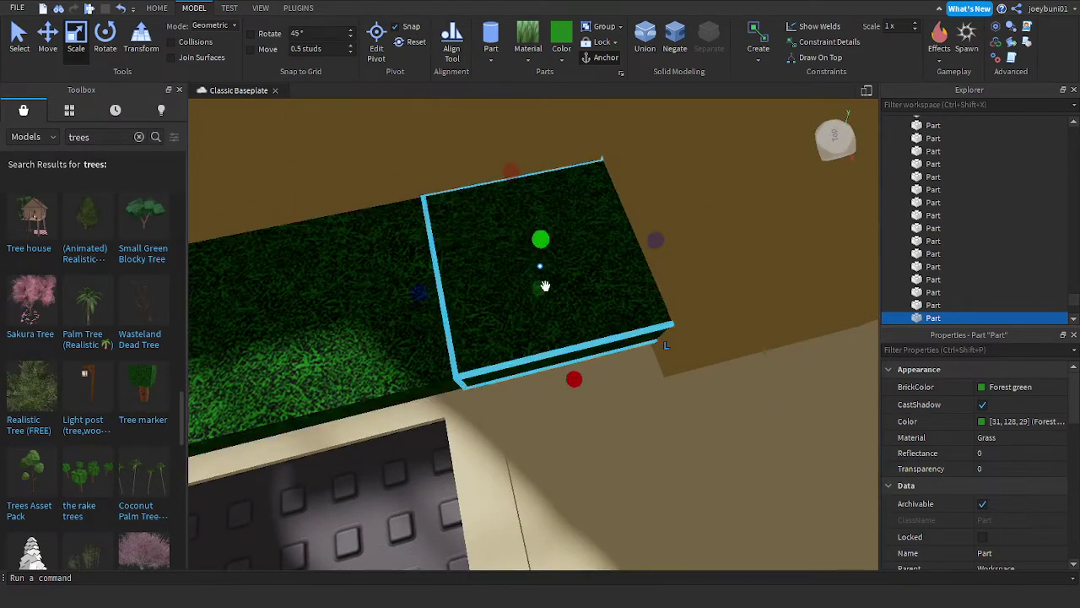
right_click_drag(573, 382, 574, 383)
scroll(574, 382, "down", 3)
left_click_drag(573, 382, 580, 396)
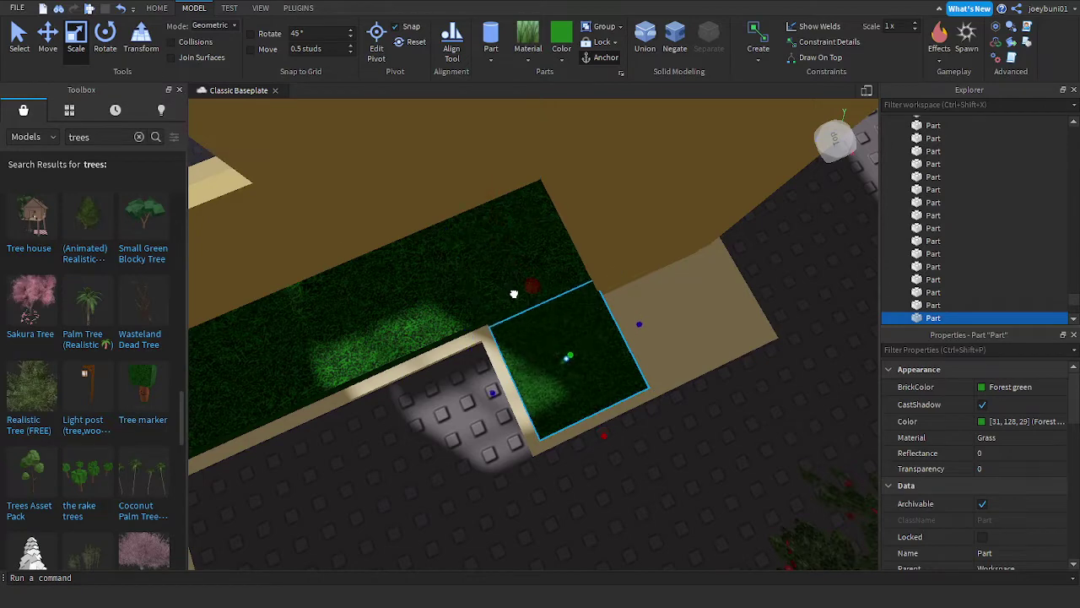
Step: Trim the grass copy to the far corner base's outer part and stretch it along to the end edging
left_click_drag(515, 306, 515, 307)
right_click_drag(574, 319, 572, 317)
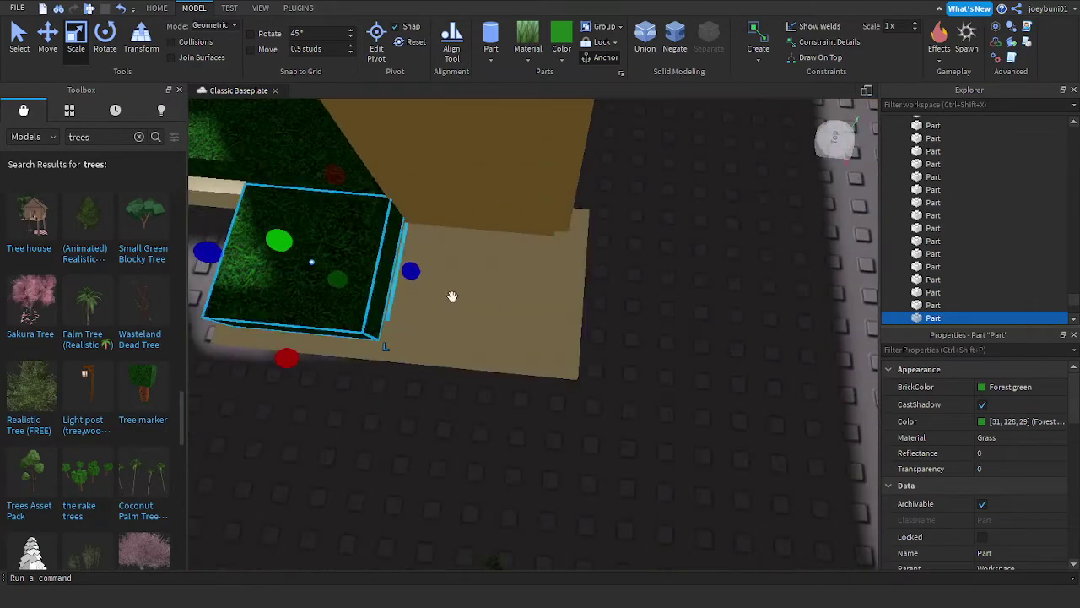
left_click_drag(413, 270, 589, 295)
left_click(699, 326)
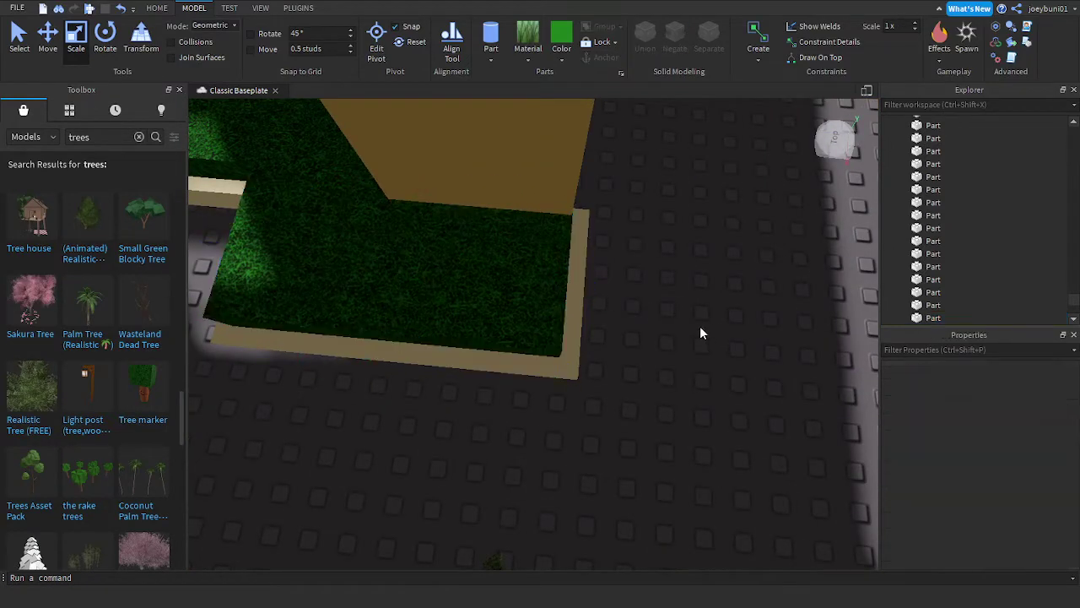
Step: Try the Grime-coloured flowering bush in the window side's grass bed and return it to the plant collection
scroll(699, 326, "down", 4)
key("a")
left_click_drag(760, 504, 669, 418)
right_click_drag(669, 418, 669, 418)
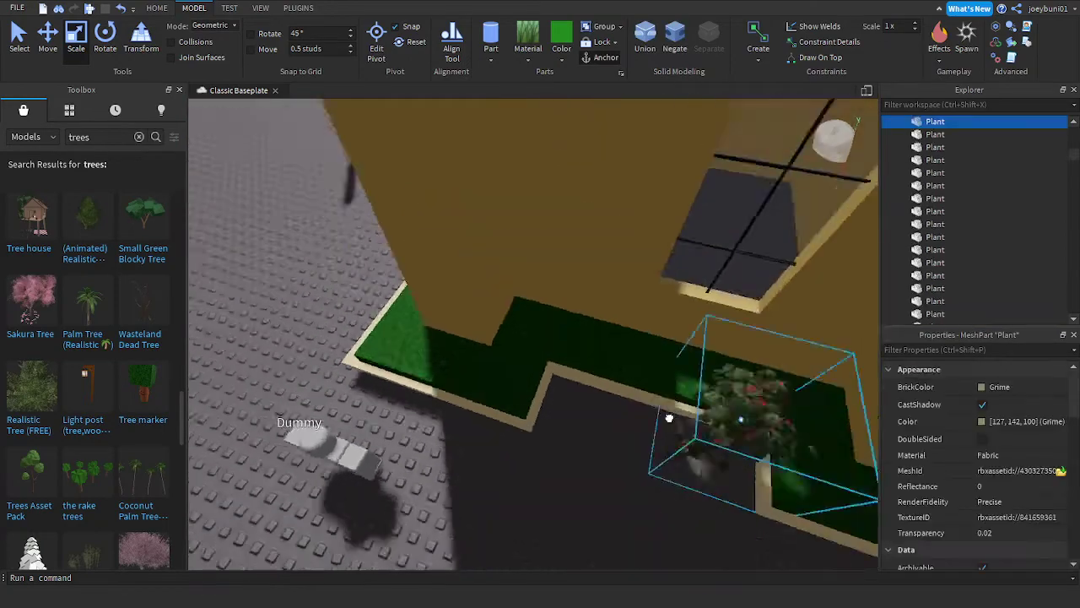
left_click_drag(669, 418, 629, 427)
right_click_drag(669, 417, 669, 417)
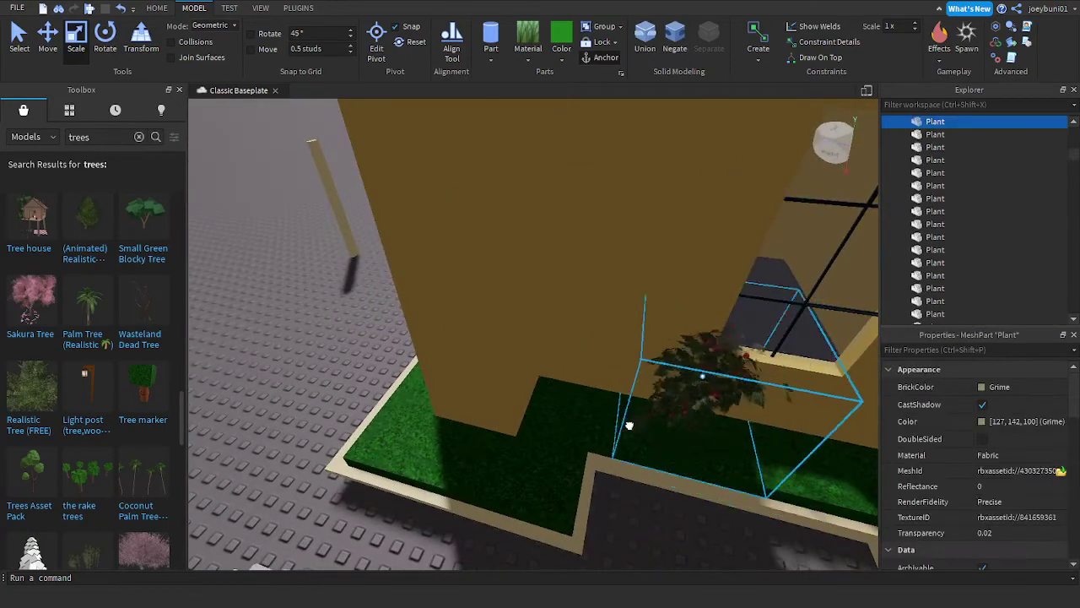
left_click_drag(629, 427, 543, 419)
right_click_drag(543, 418, 542, 419)
left_click_drag(543, 419, 570, 424)
right_click_drag(542, 418, 543, 418)
key("w")
left_click_drag(570, 425, 721, 388)
right_click_drag(714, 386, 721, 388)
left_click_drag(720, 389, 694, 454)
right_click_drag(675, 485, 695, 453)
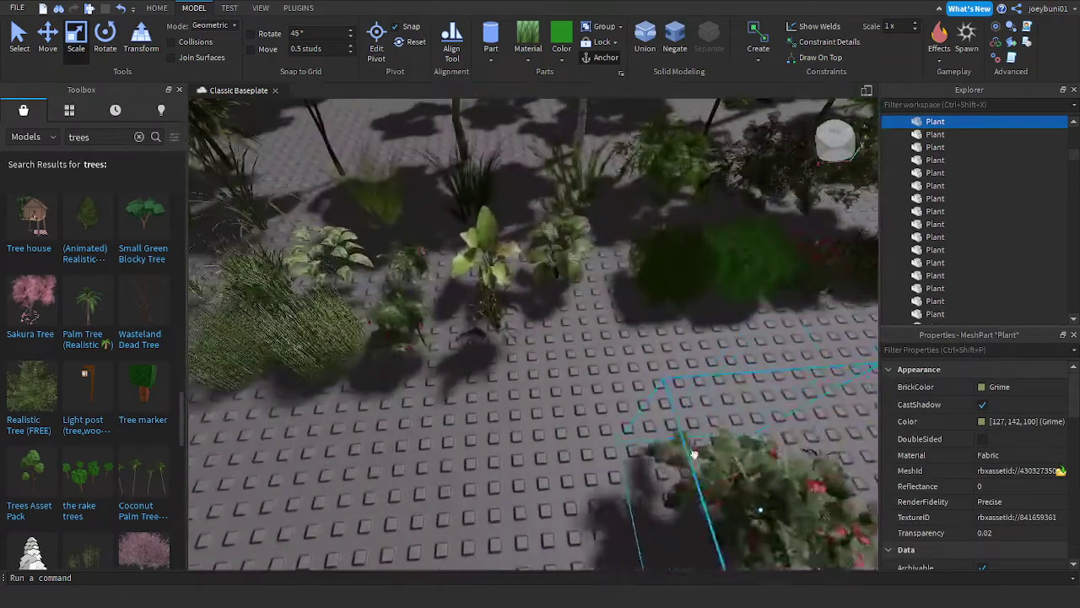
left_click_drag(694, 453, 750, 413)
Step: Bring the tall Sea green plant with red flowers from the plant collection into the window side's corner grass bed
left_click_drag(342, 326, 381, 330)
right_click_drag(397, 330, 381, 330)
left_click_drag(381, 330, 379, 328)
right_click_drag(381, 330, 378, 328)
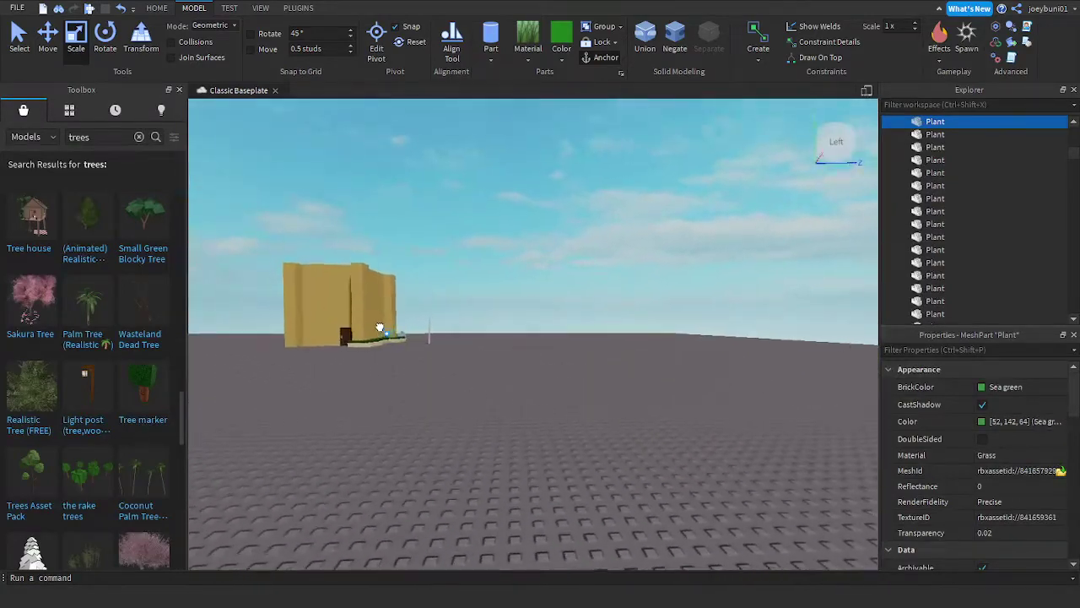
key("w")
left_click_drag(379, 328, 404, 323)
right_click_drag(403, 331, 403, 323)
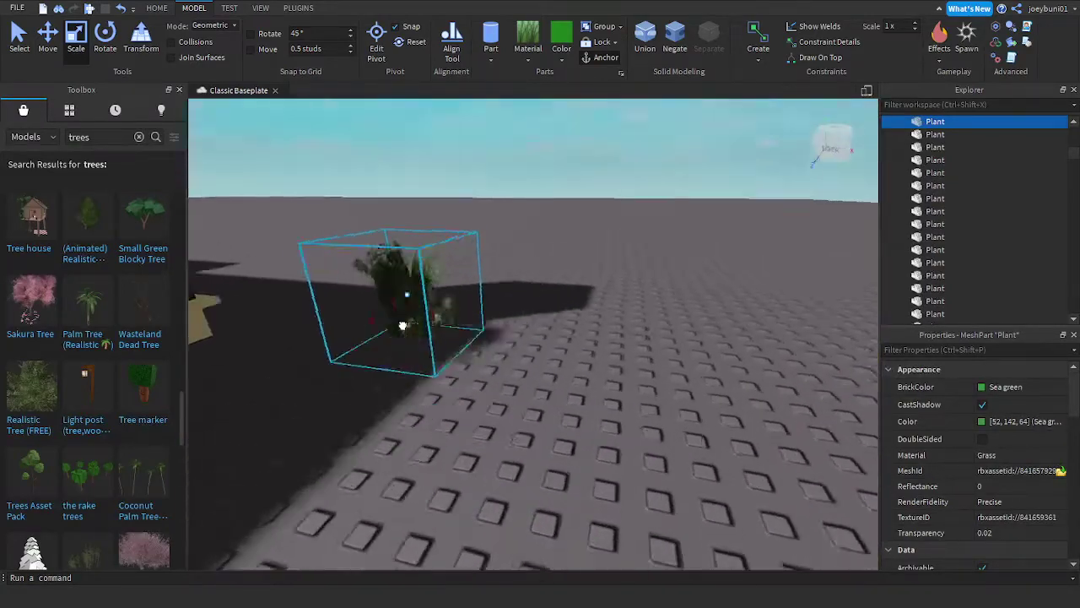
left_click_drag(404, 324, 406, 328)
right_click_drag(404, 323, 405, 328)
left_click_drag(406, 328, 410, 325)
right_click_drag(406, 328, 410, 326)
left_click_drag(411, 325, 593, 348)
Step: Duplicate the red-flowered plant within the corner bed and set another copy at the start of the recessed bed
key("ctrl+d")
key("a")
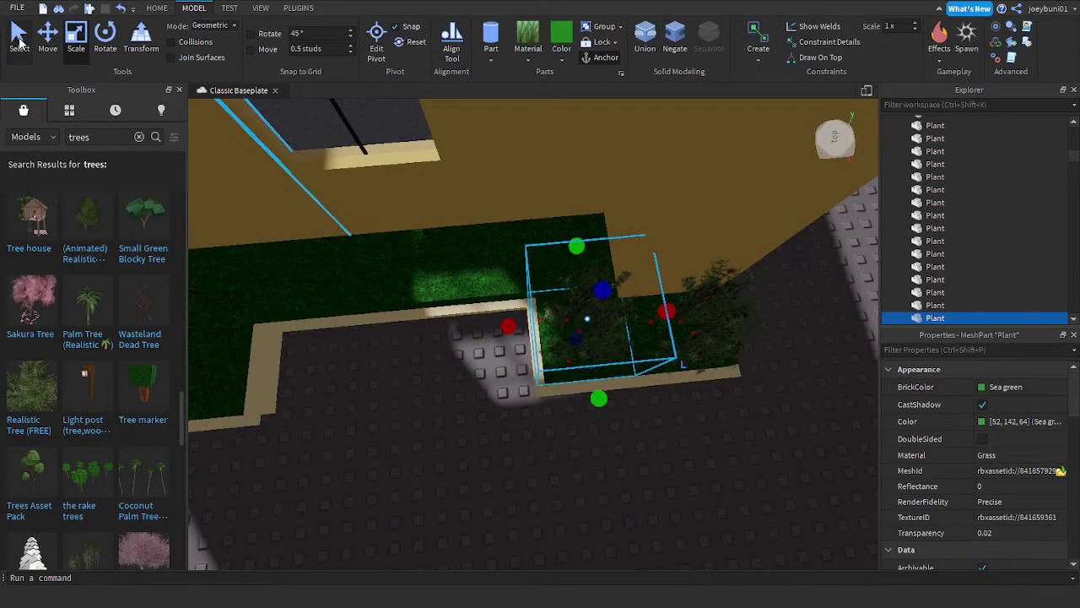
left_click(19, 42)
scroll(537, 323, "up", 3)
right_click_drag(533, 324, 588, 320)
left_click_drag(701, 256, 494, 275)
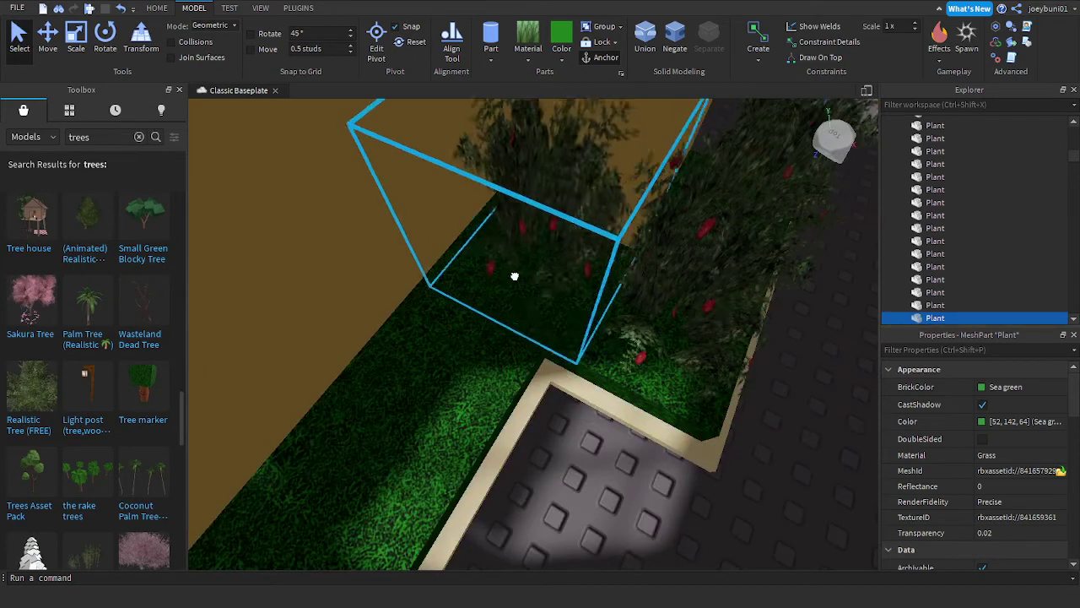
Step: Continue the row of plant copies along the recessed bed below the window to the opposite column
scroll(518, 175, "down", 3)
right_click_drag(518, 174, 519, 181)
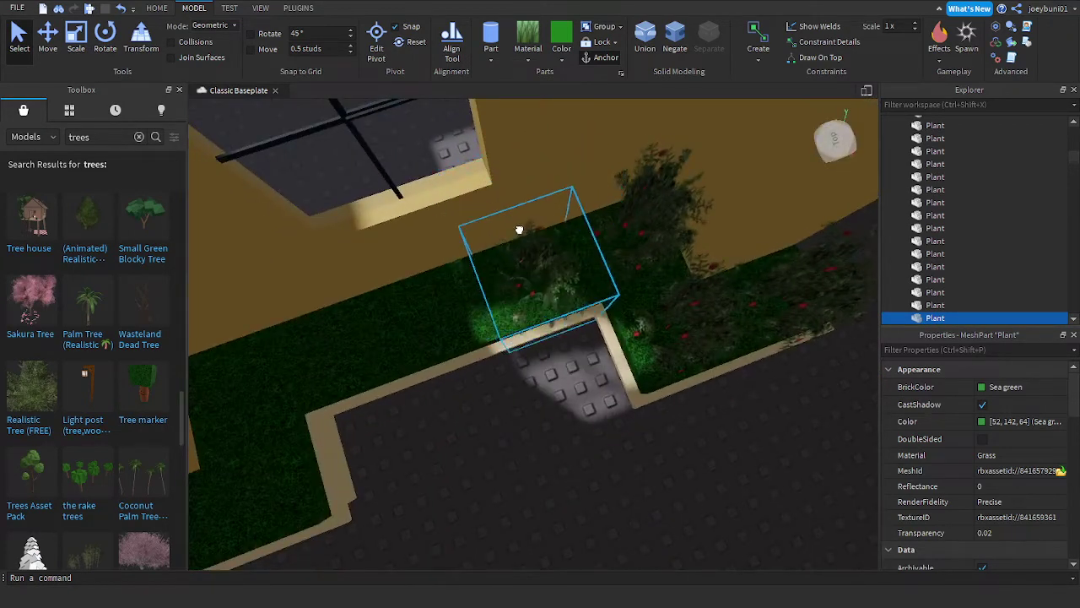
left_click_drag(529, 277, 521, 252)
right_click_drag(520, 251, 520, 253)
left_click_drag(520, 251, 570, 301)
key("ctrl+d")
key("a")
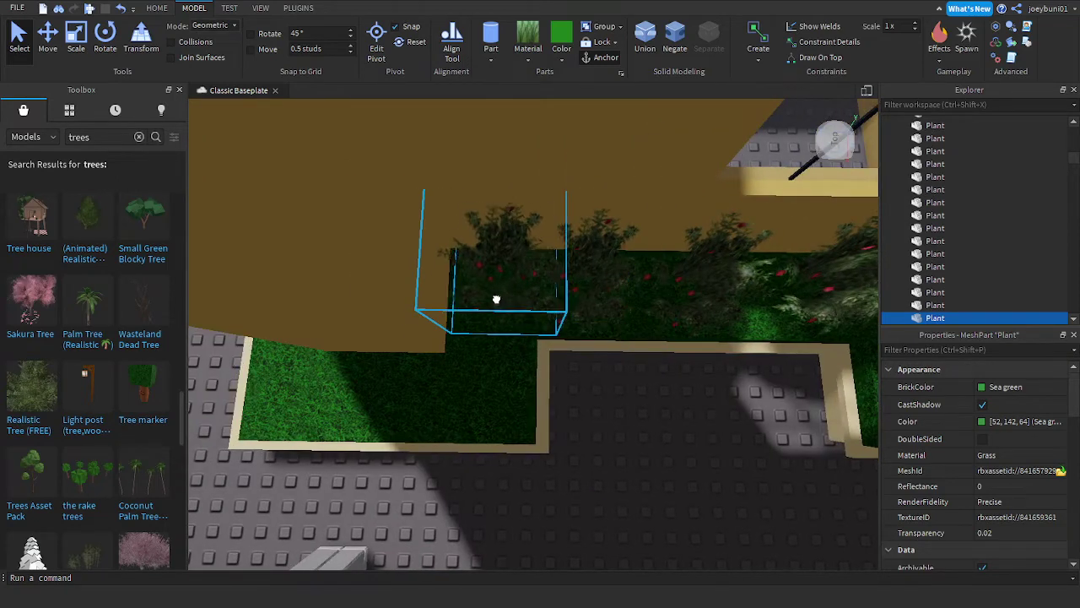
Step: Fill the next column's front grass bed with a row of plant copies out to the outer corner
left_click_drag(492, 291, 498, 391)
key("ctrl+d")
key("a")
key("ctrl+d")
key("a")
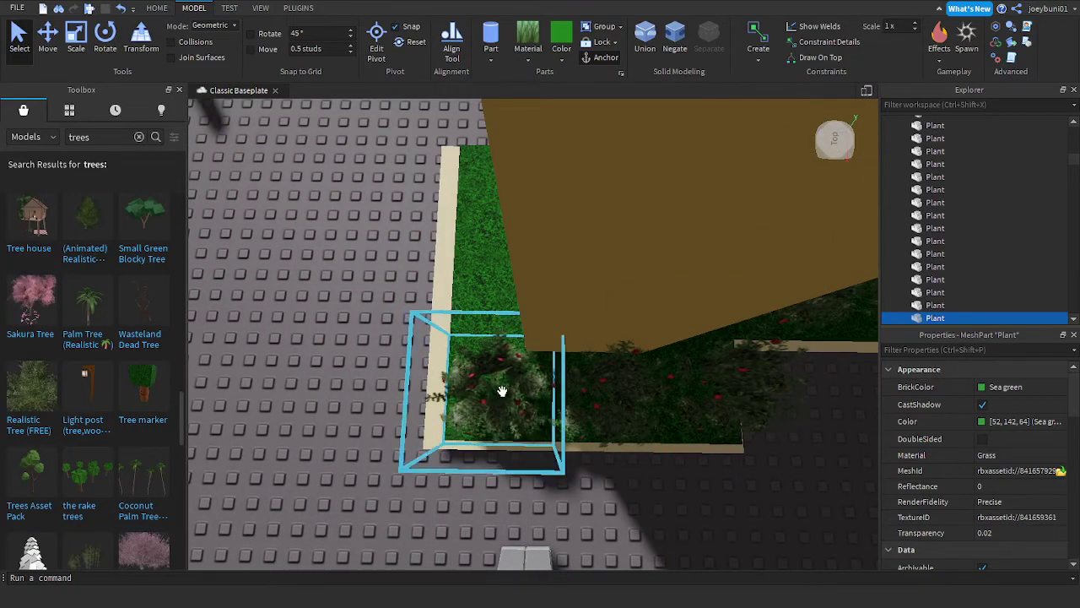
Step: Carry the plant copies around the outer corner along the column's side bed
key("ctrl+d")
right_click_drag(503, 390, 527, 381)
left_click_drag(527, 381, 521, 309)
key("ctrl+d")
left_click_drag(521, 309, 500, 335)
key("a")
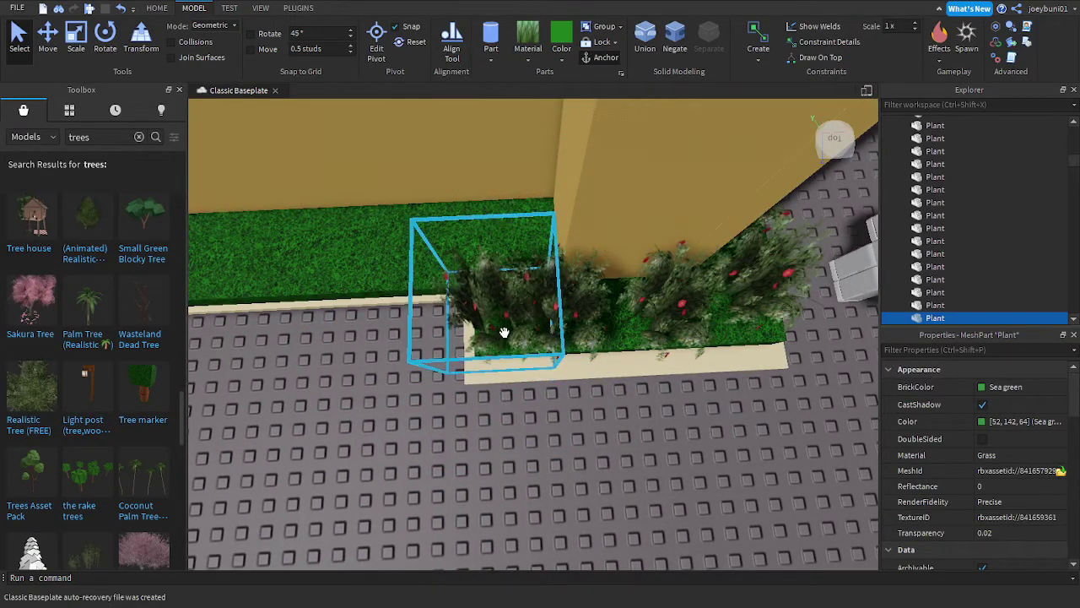
Step: Place two plant copies at the start of the back wall's recessed grass bed
right_click_drag(504, 333, 523, 332)
key("ctrl+d")
left_click_drag(542, 369, 460, 329)
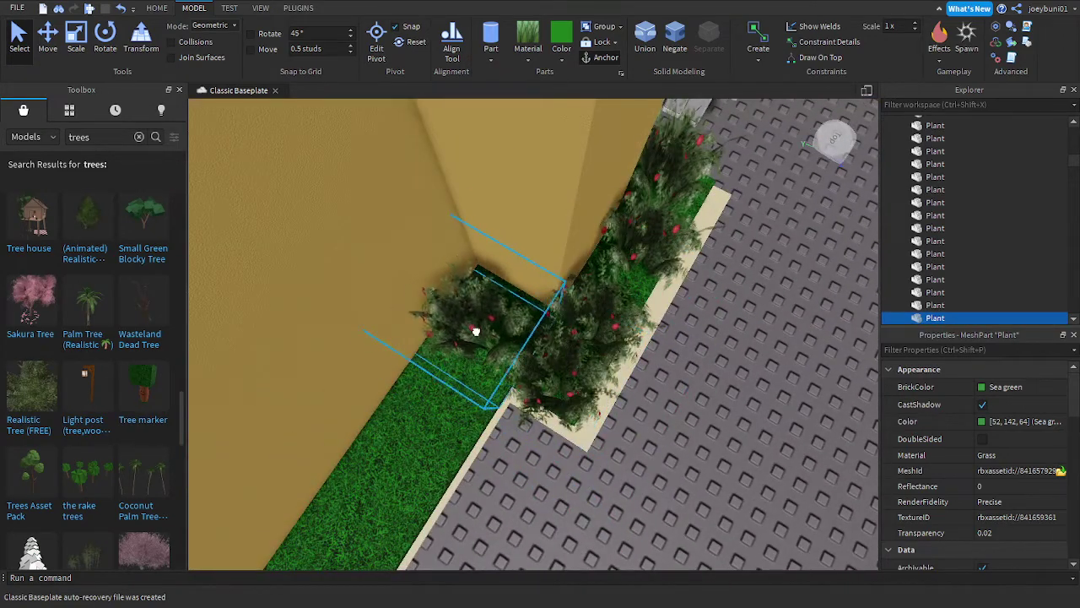
right_click_drag(477, 325, 455, 341)
key("ctrl+d")
left_click_drag(448, 349, 422, 404)
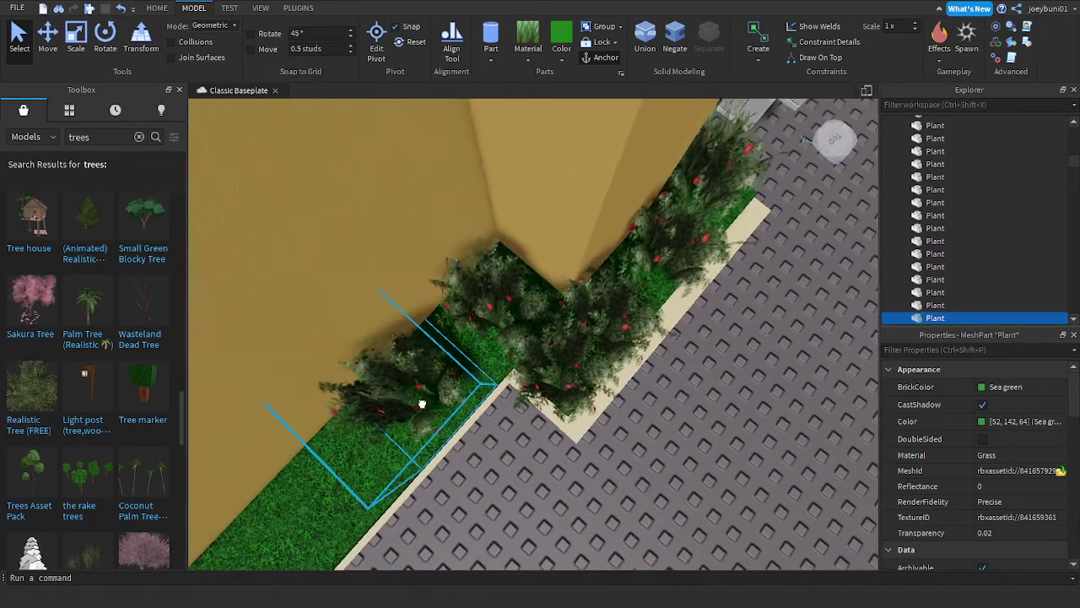
Step: Line the rest of the back wall's recessed bed with evenly spaced plant copies
scroll(589, 334, "down", 8)
right_click_drag(589, 334, 540, 324)
scroll(589, 334, "up", 5)
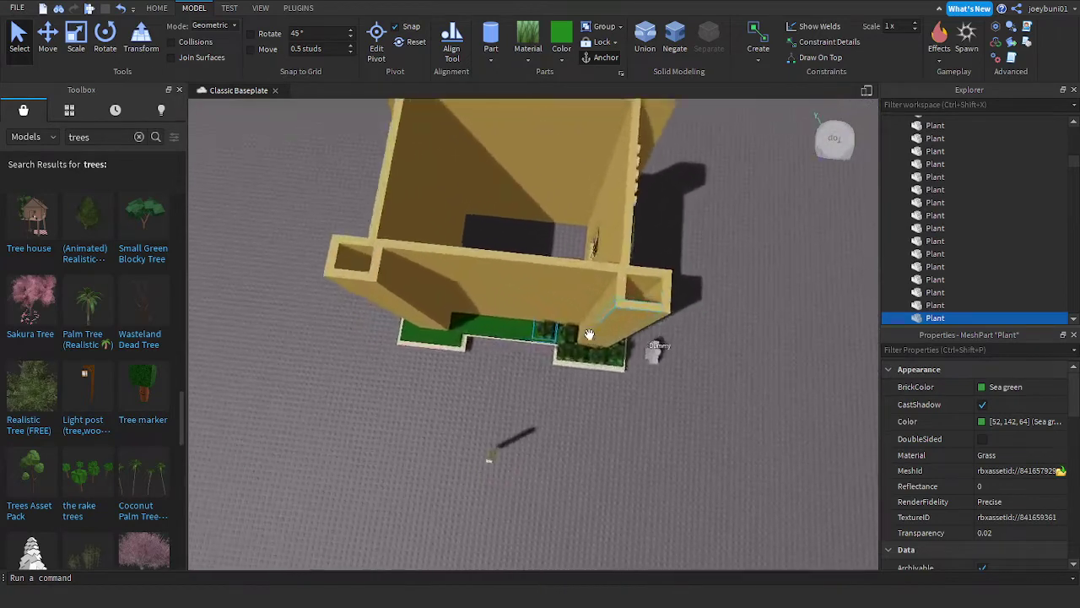
scroll(589, 335, "up", 6)
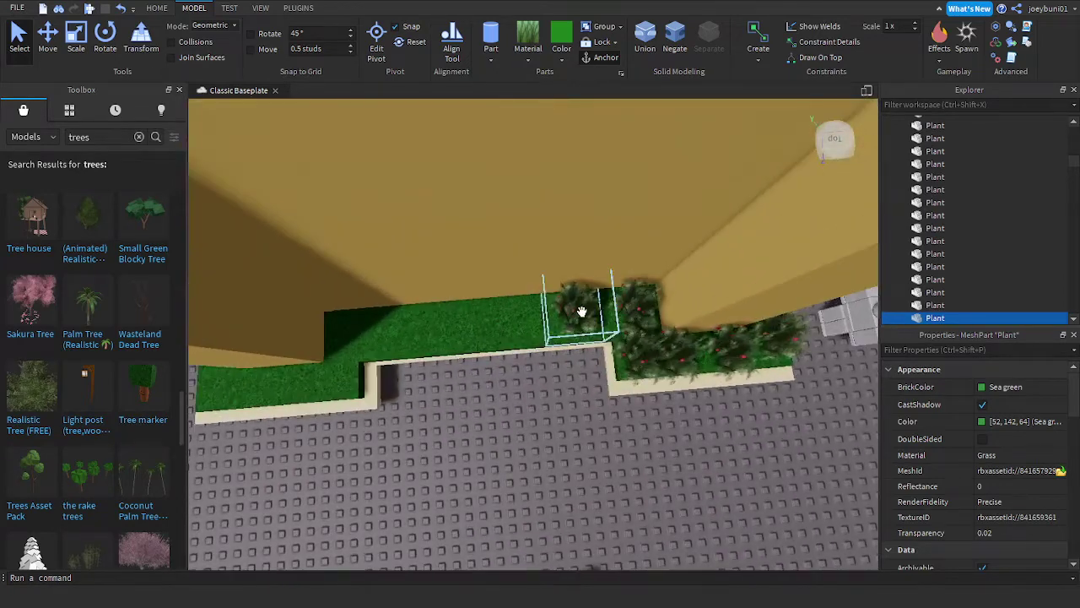
key("ctrl+d")
mouse_move(582, 312)
left_mouse_down()
mouse_move(552, 335)
mouse_move(578, 327)
left_mouse_up()
scroll(557, 334, "up", 1)
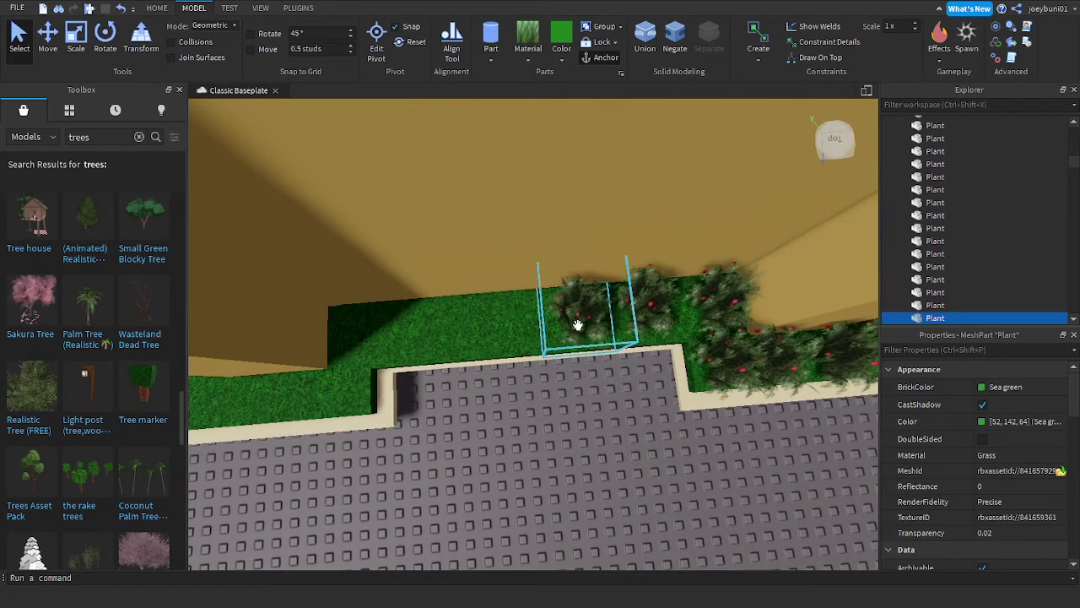
key("ctrl+d")
key("a")
left_click_drag(502, 339, 526, 340)
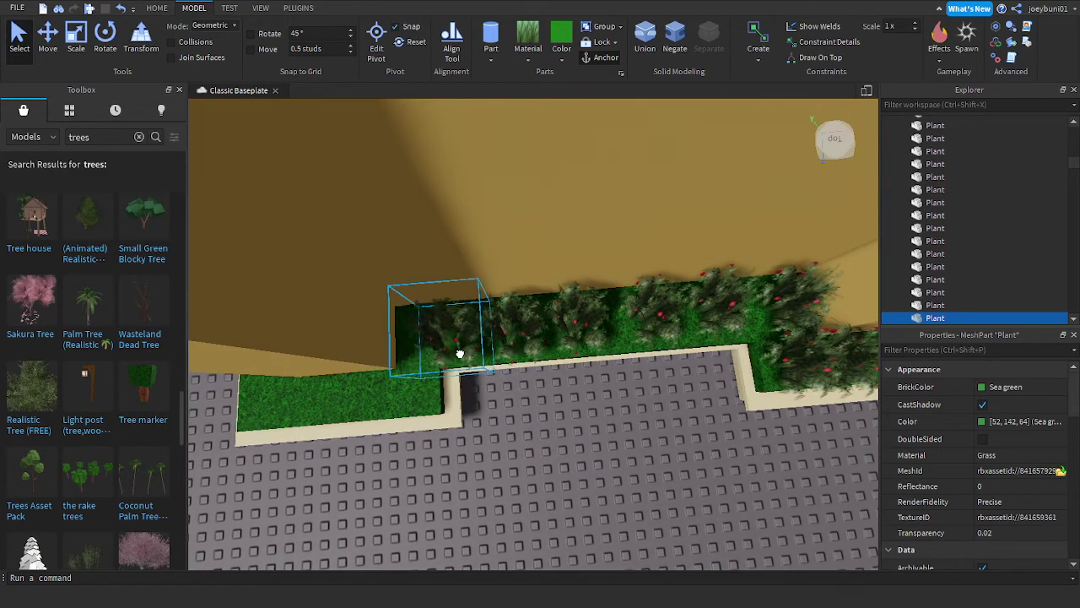
Step: Set a plant copy in the recess's far inner corner and fill the far column's front and side beds with copies
middle_click_drag(459, 340, 487, 352)
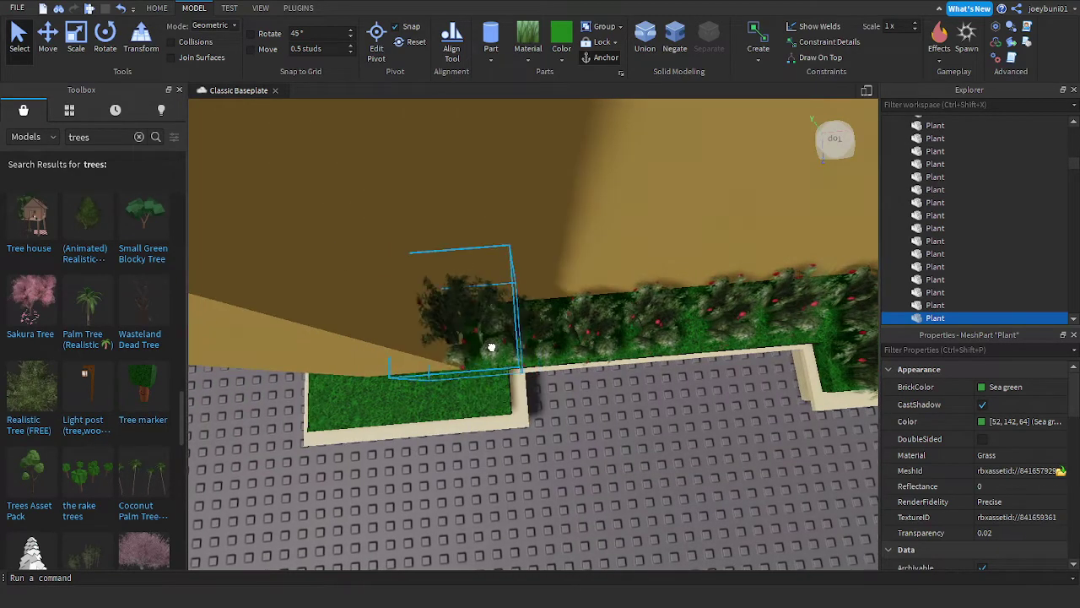
scroll(497, 357, "up", 2)
mouse_move(498, 347)
left_mouse_down()
mouse_move(496, 357)
mouse_move(484, 345)
mouse_move(487, 358)
left_mouse_up()
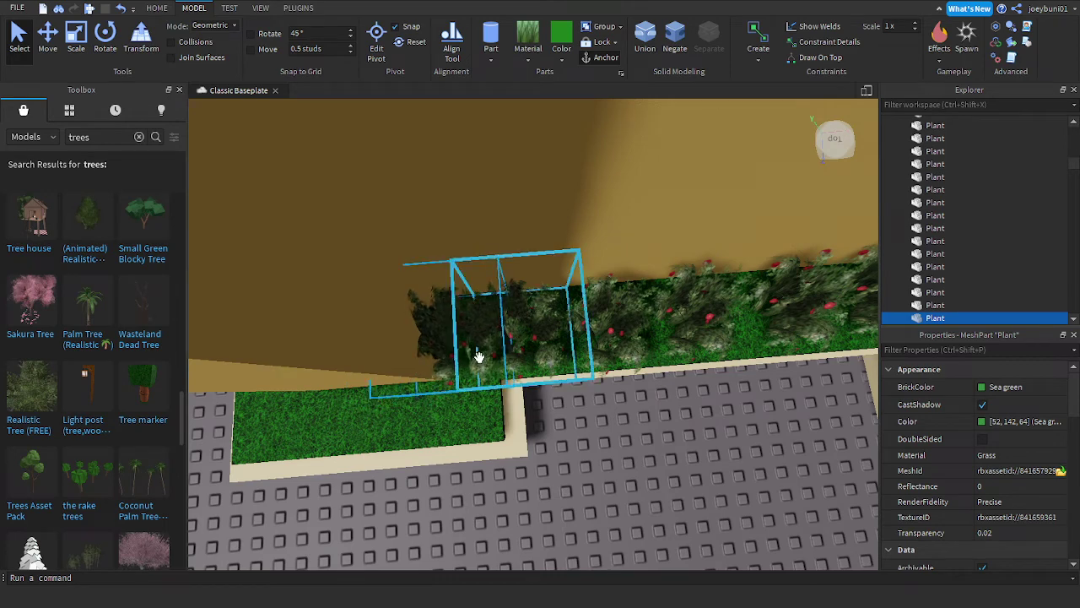
left_click_drag(479, 357, 477, 427)
key("ctrl+z")
left_click_drag(453, 335, 525, 344)
key("ctrl+d")
key("a")
key("a")
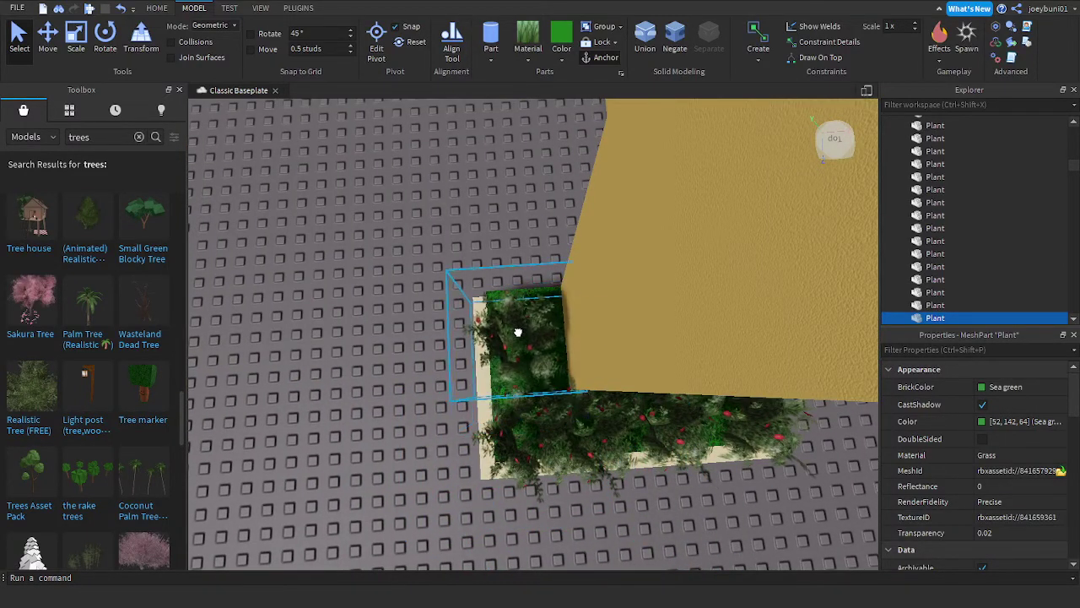
Step: Examine the planted beds along the back of the building
key("s")
key("d")
left_click(627, 352)
key("w")
right_click_drag(627, 351, 627, 352)
key("s")
key("w")
key("s")
key("w")
key("w")
key("s")
Step: Try rotating each of the two back wall panels about the vertical axis and undo both rotations
left_click(624, 350)
key("s")
left_click(104, 30)
key("w")
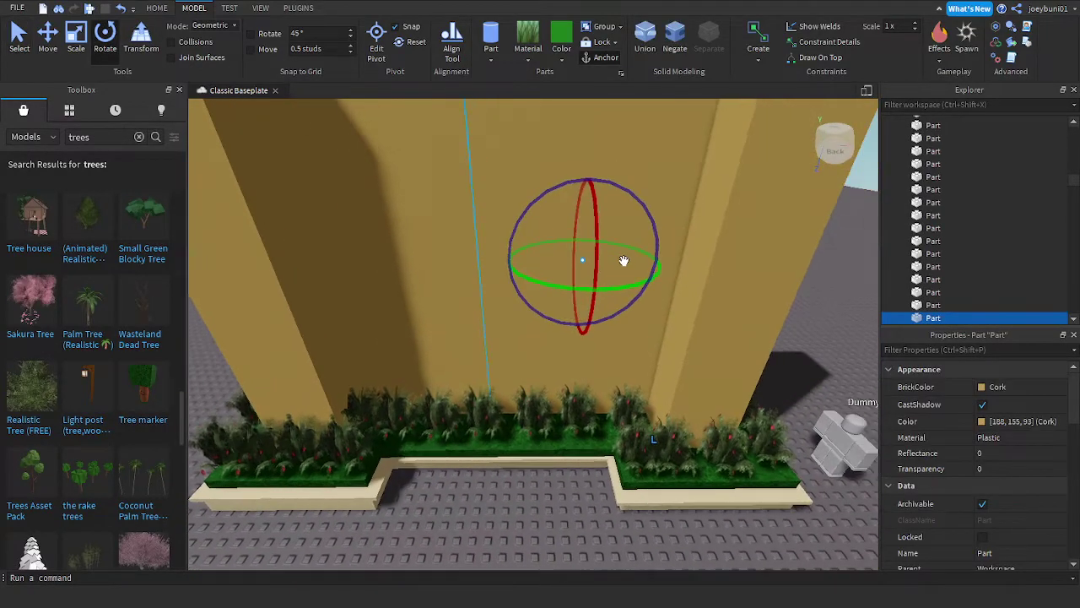
left_click_drag(614, 279, 596, 274)
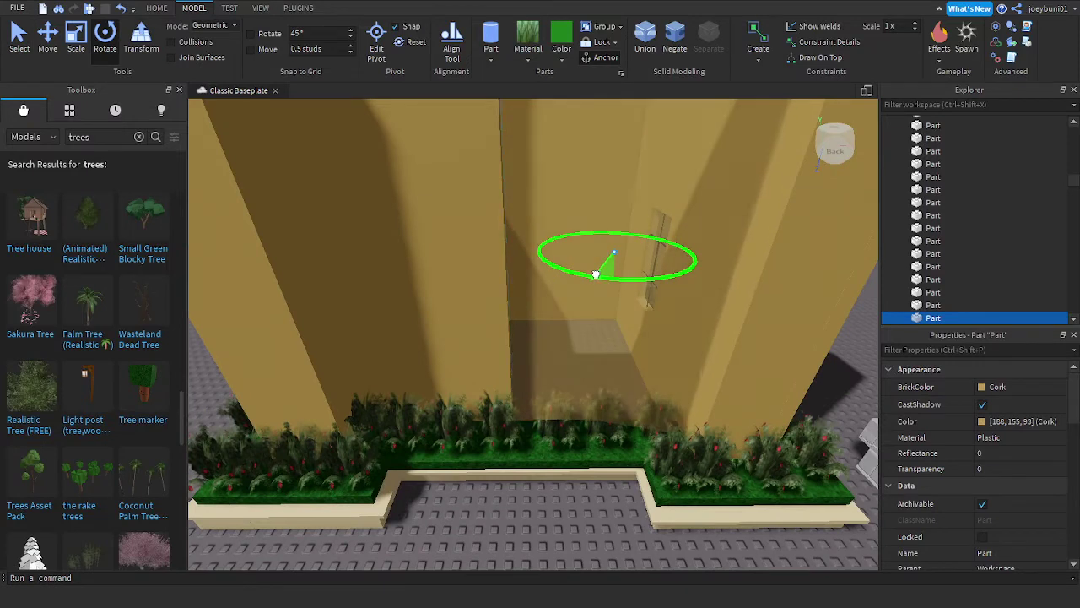
key("ctrl+z")
left_click(401, 285)
left_click_drag(414, 282, 439, 282)
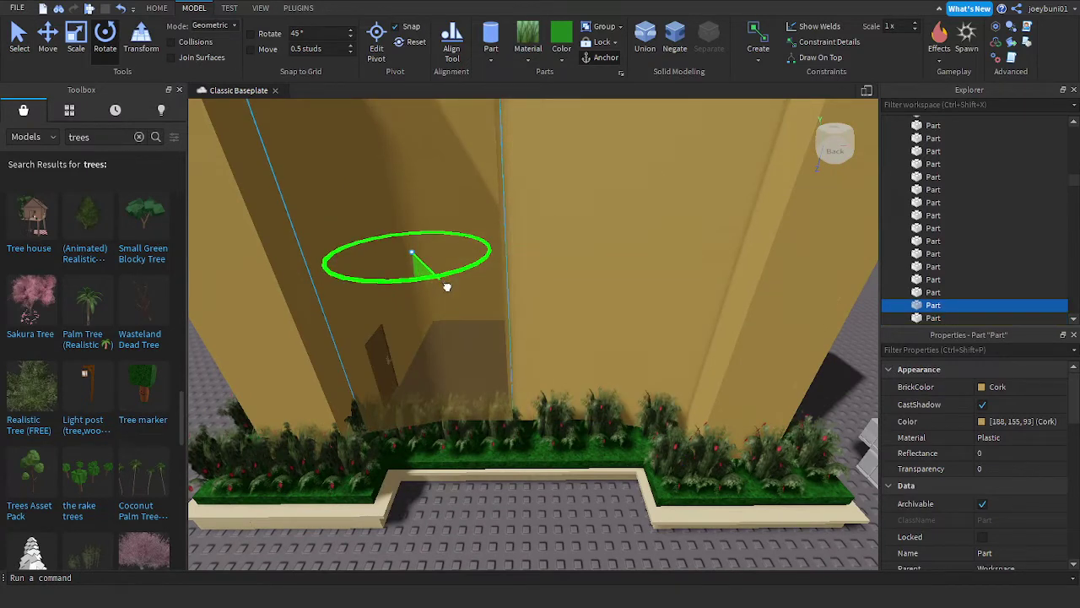
left_click_drag(453, 289, 456, 290)
key("ctrl+z")
Step: Scale the shaded back wall panel slightly at its outer end and deselect it
key("s")
right_click_drag(508, 309, 508, 309)
left_click(67, 46)
key("a")
key("w")
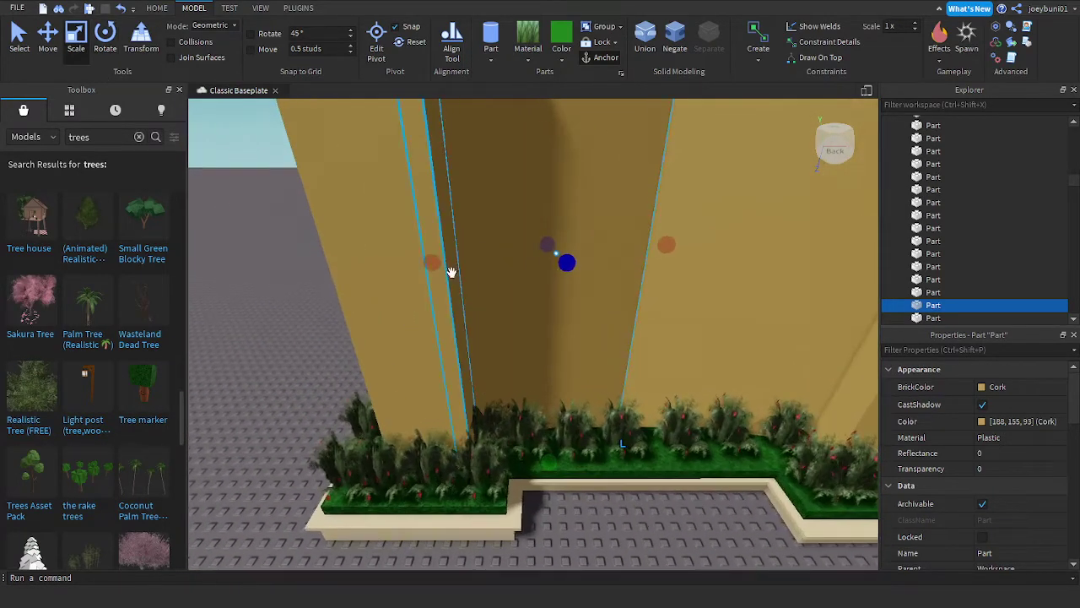
left_click_drag(444, 267, 442, 266)
right_click_drag(465, 298, 680, 342)
key("s")
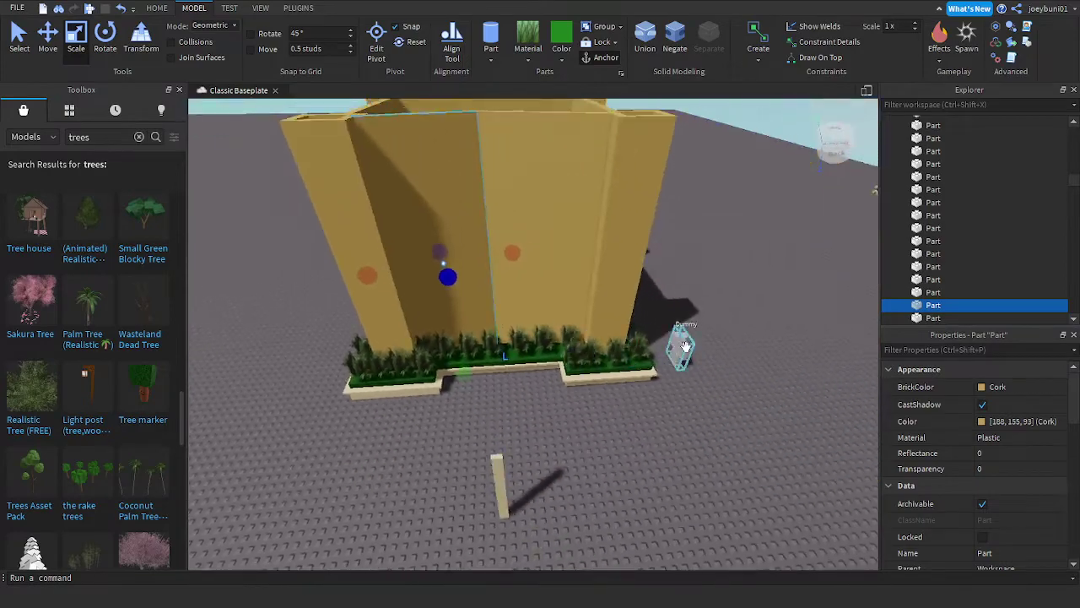
left_click(750, 358)
Step: Move the freestanding Cashmere post against the back wall at the seam between the two panels
key("w")
key("w")
left_click_drag(487, 537, 503, 454)
right_click_drag(502, 455, 523, 385)
left_click_drag(522, 385, 521, 383)
right_click_drag(521, 384, 517, 383)
scroll(450, 365, "up", 2)
left_click(107, 38)
right_click_drag(213, 179, 210, 181)
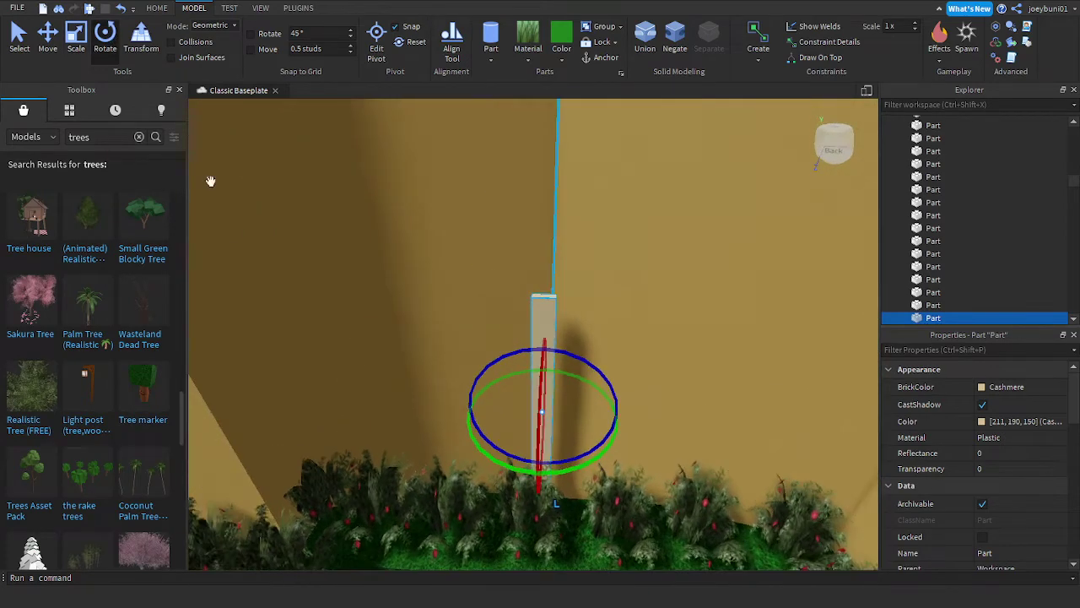
Step: Centre the Cashmere post on the wall seam and stretch it upward
left_click(55, 40)
scroll(540, 372, "down", 2)
left_click_drag(578, 399, 582, 398)
scroll(586, 409, "up", 3)
right_click_drag(587, 409, 578, 385)
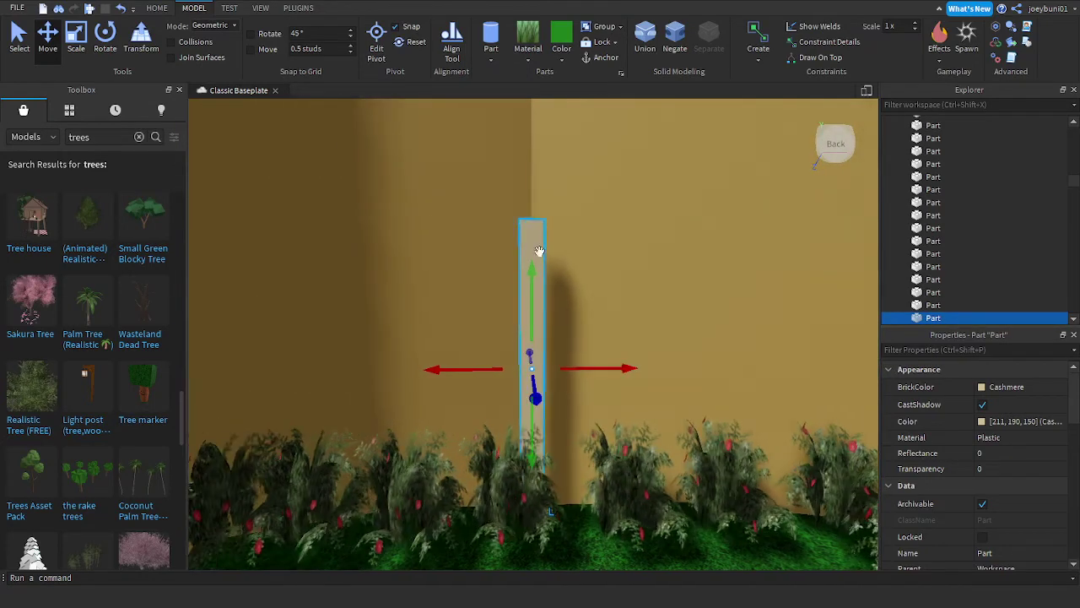
left_click(77, 36)
left_click_drag(530, 189, 529, 154)
right_click_drag(570, 344, 571, 346)
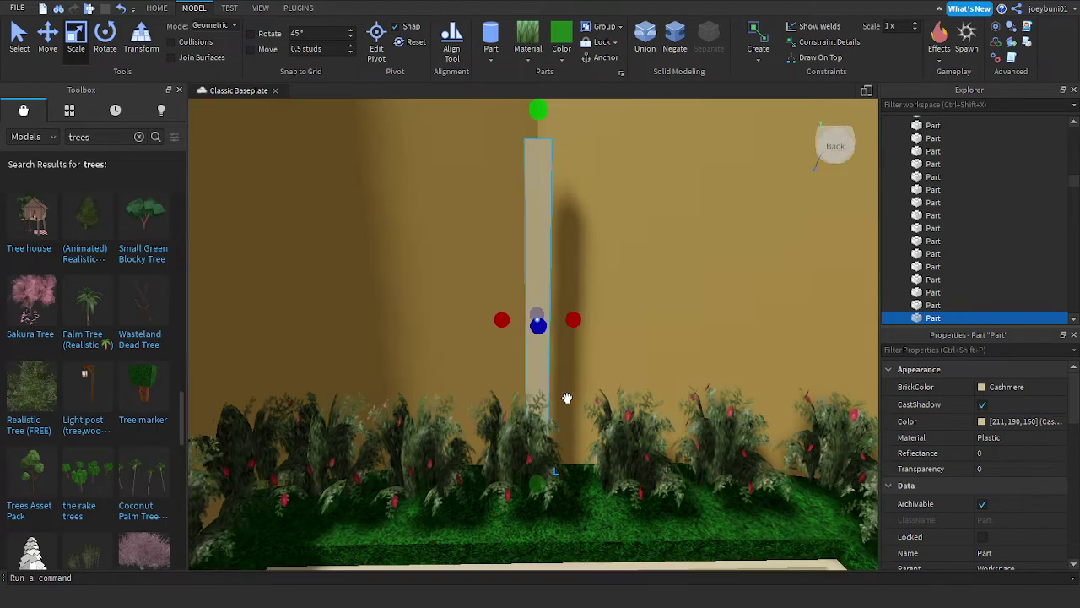
left_click_drag(540, 486, 540, 476)
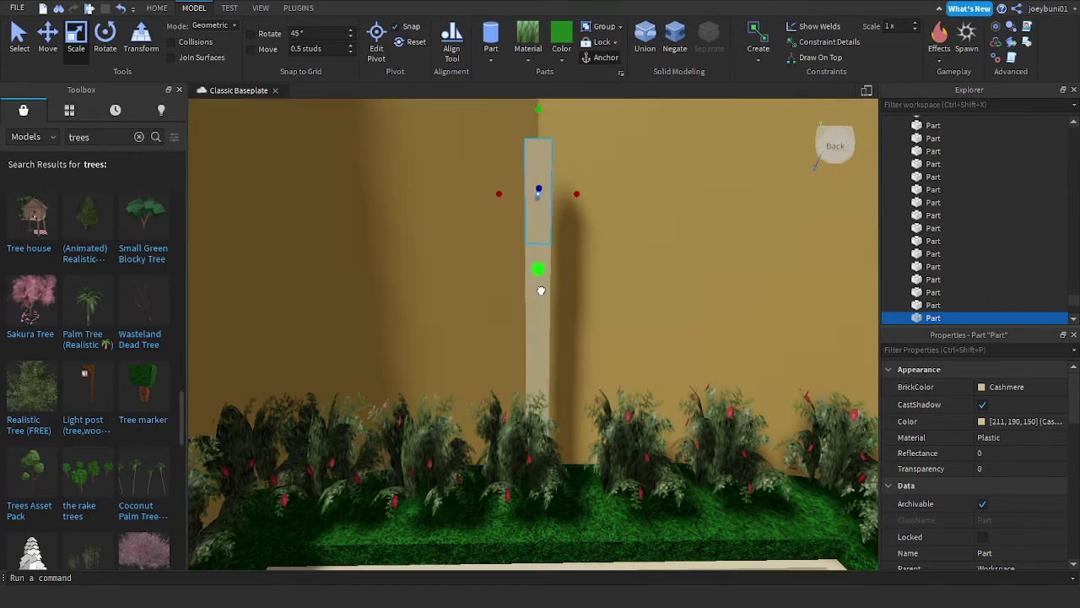
key("ctrl+z")
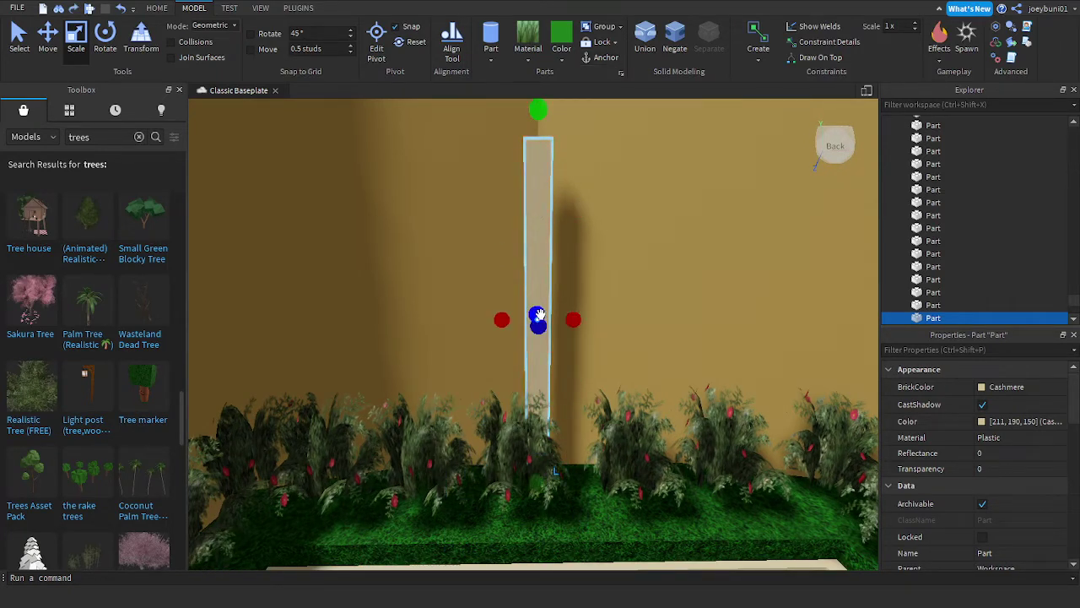
key("ctrl+z")
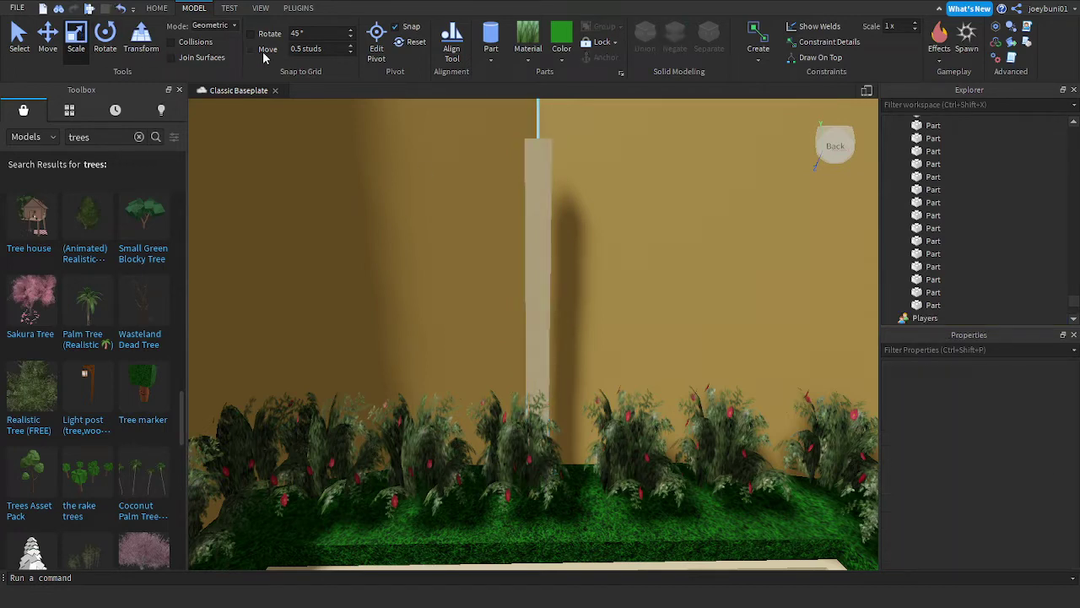
Step: Turn on 0.5-stud move snapping and shorten a copy of the post at both ends to a small block near its upper part
left_click(531, 338)
key("ctrl+d")
left_click_drag(538, 483, 542, 302)
left_click_drag(539, 109, 536, 153)
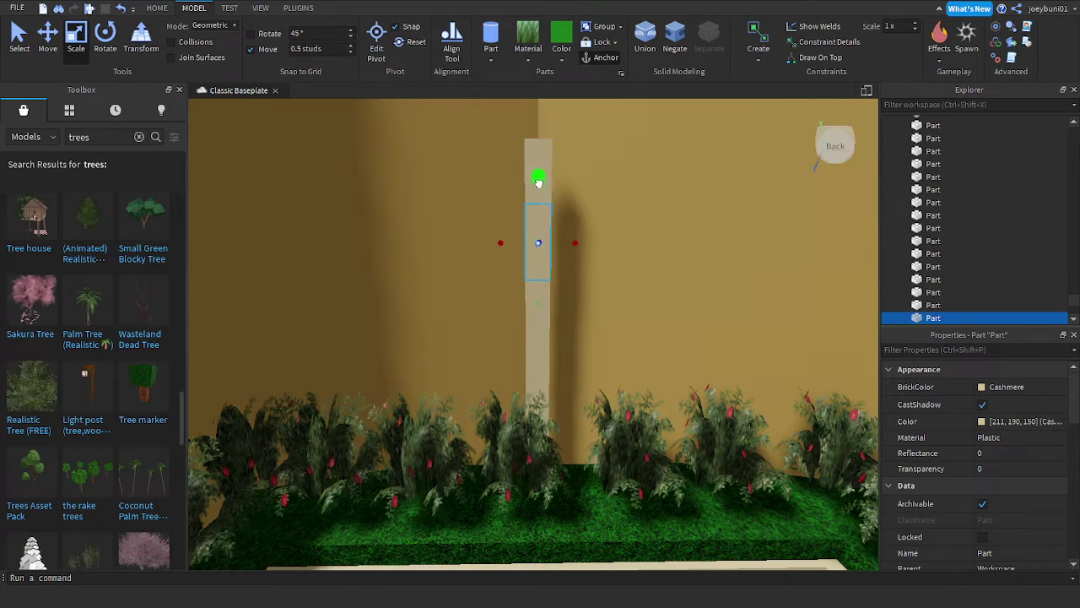
left_click_drag(539, 305, 535, 277)
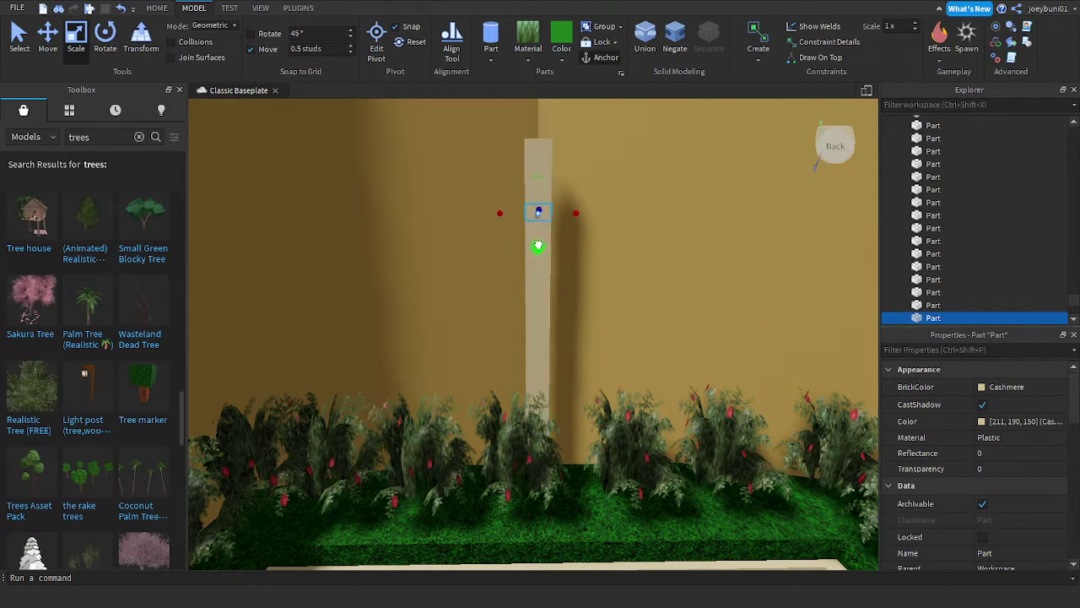
Step: Stretch the small block outward on both sides to form a crossbar on the post
left_click_drag(577, 220, 706, 239)
left_click_drag(499, 223, 383, 213)
key("d")
key("a")
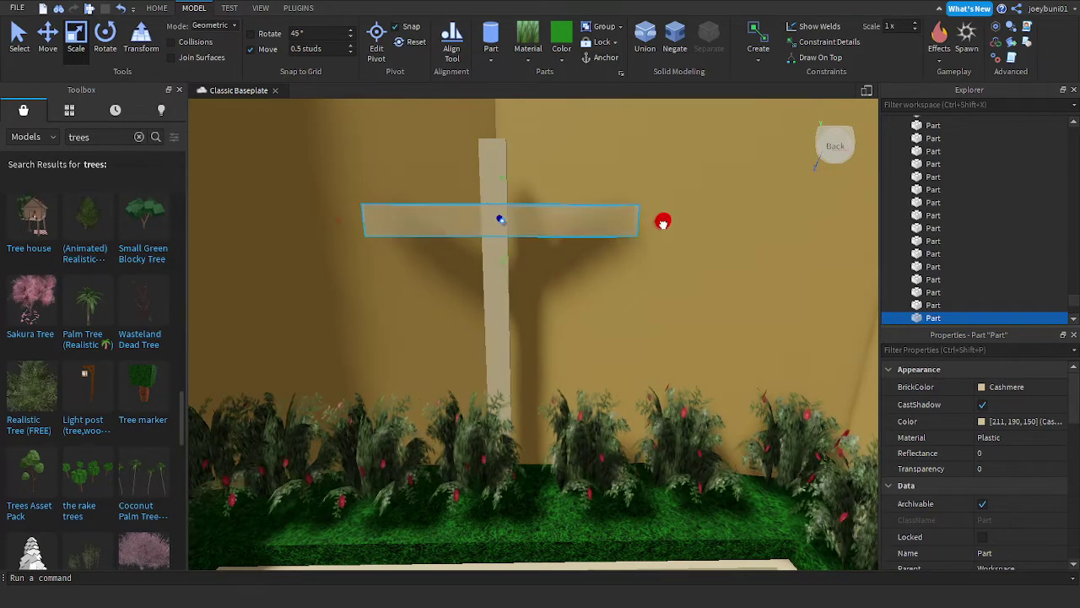
key("a")
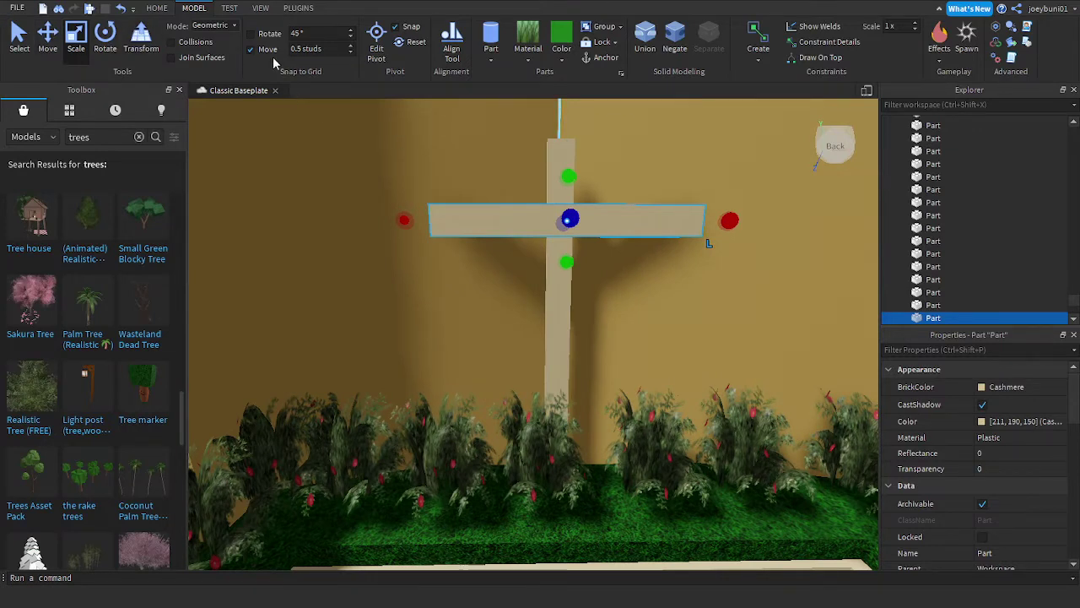
Step: Turn off move snapping and thin the crossbar, adjusting its bottom and top edges so it sits slightly lower on the post
left_click_drag(566, 262, 567, 253)
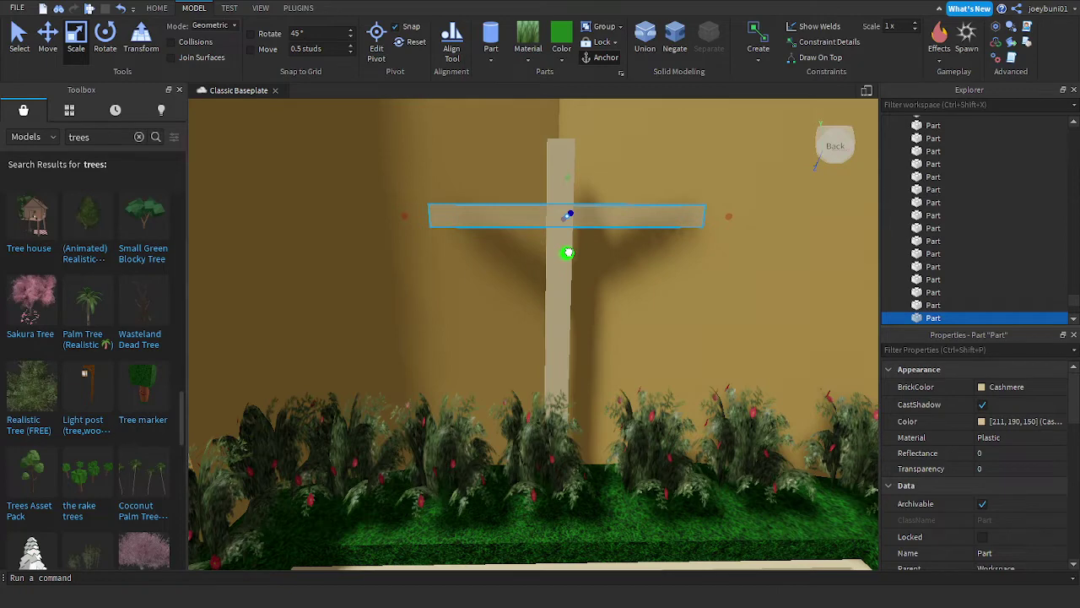
right_click_drag(574, 254, 591, 259)
left_click_drag(384, 245, 380, 241)
scroll(549, 306, "down", 6)
scroll(620, 376, "up", 6)
right_click_drag(620, 377, 598, 408)
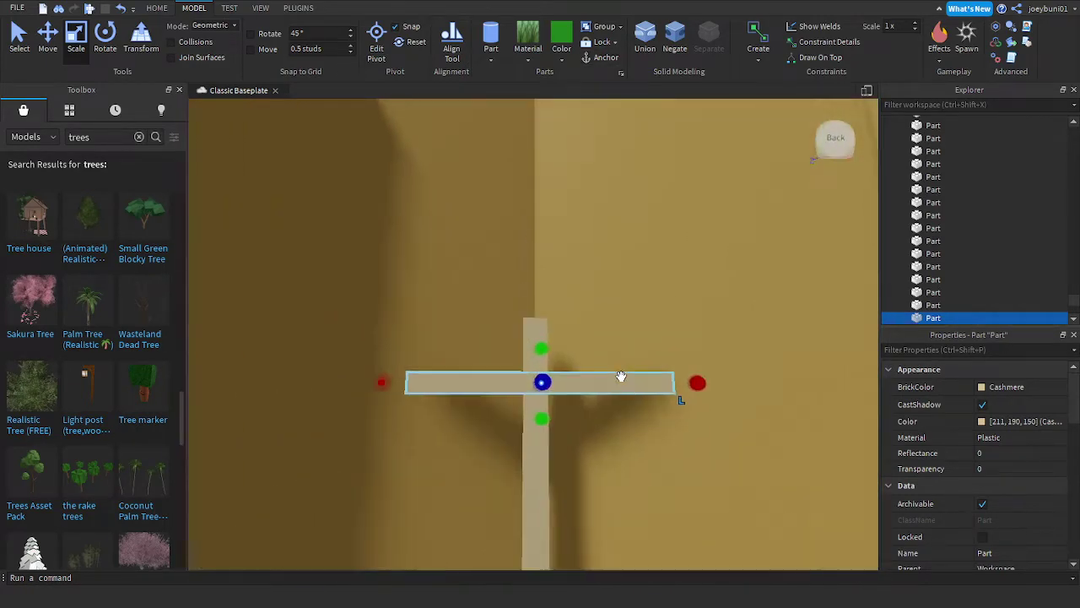
scroll(621, 376, "up", 3)
left_click_drag(557, 407, 556, 429)
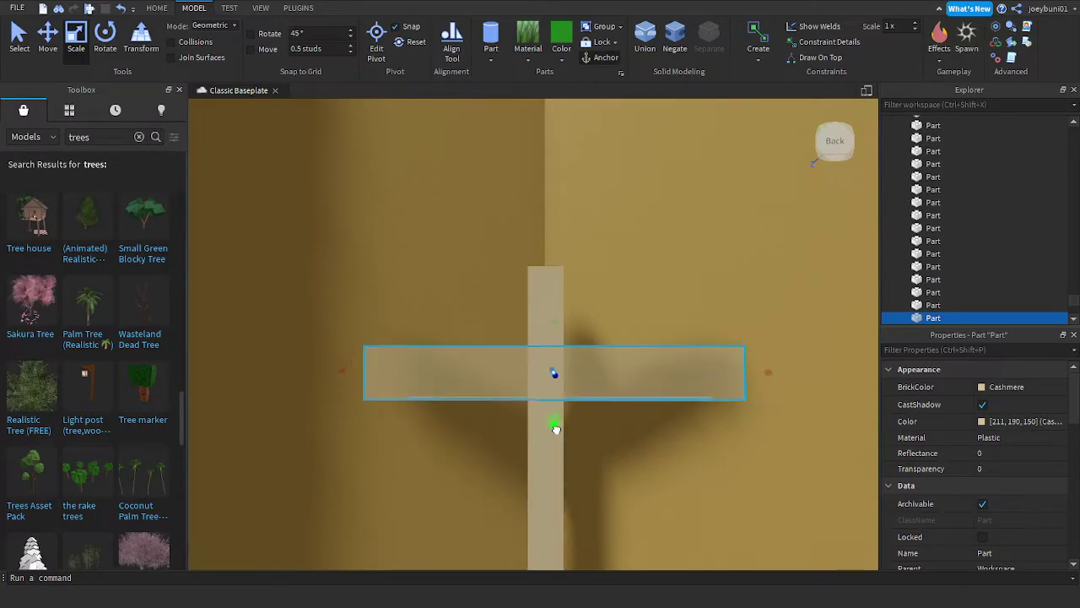
left_click_drag(554, 321, 554, 347)
scroll(645, 388, "down", 6)
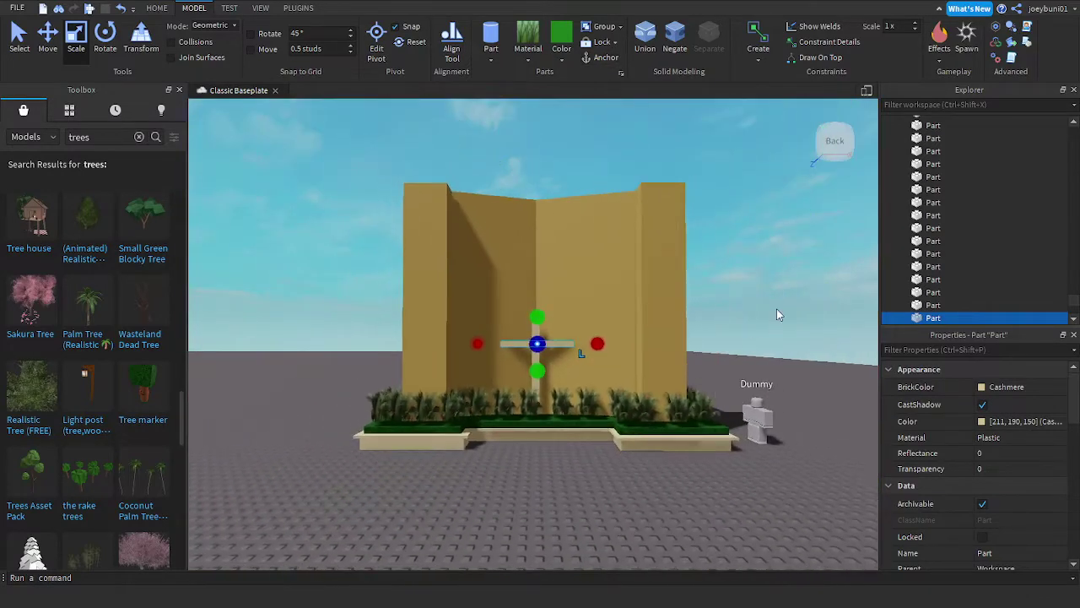
Step: Adjust both ends of the crossbar so its two arms extend evenly from the post
left_click(777, 313)
scroll(762, 341, "up", 2)
scroll(760, 341, "up", 5)
left_click(627, 240)
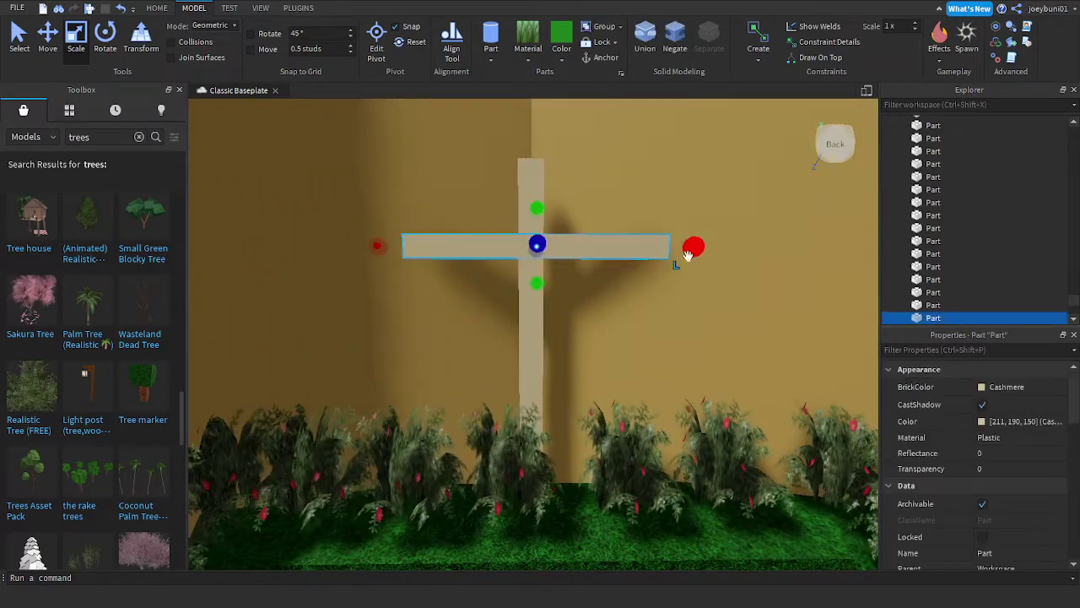
left_click_drag(377, 248, 392, 254)
scroll(394, 262, "down", 6)
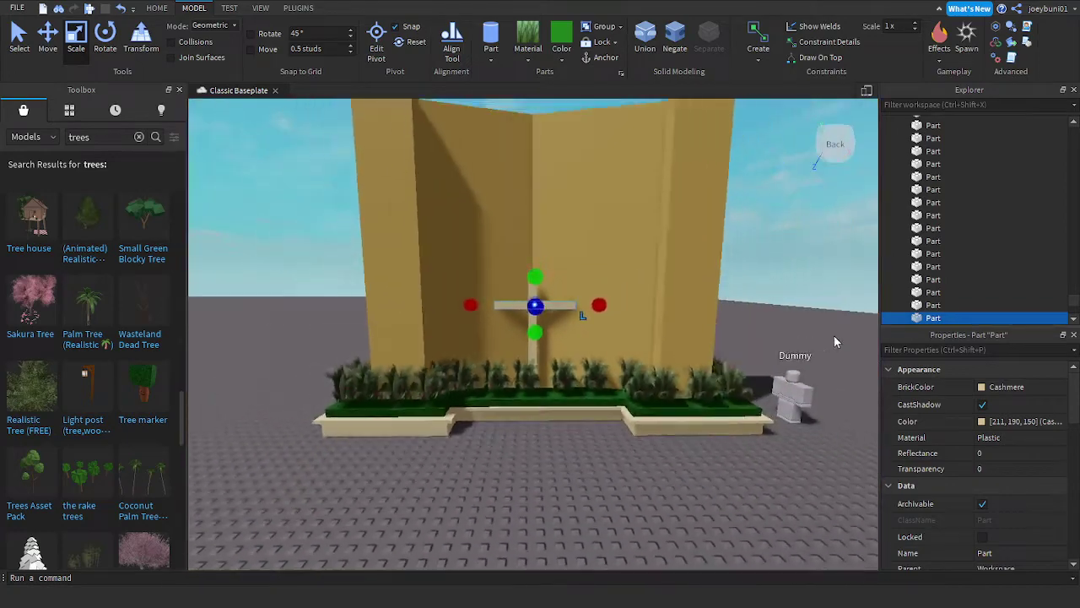
left_click(835, 335)
scroll(765, 373, "up", 3)
scroll(607, 301, "up", 5)
left_click(629, 272)
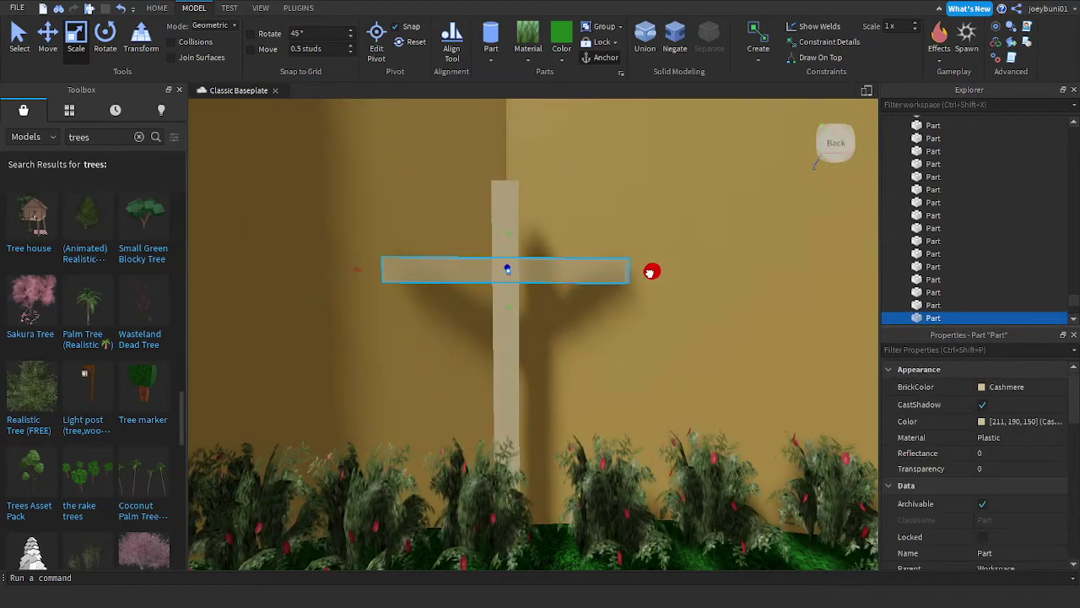
left_click_drag(650, 273, 653, 274)
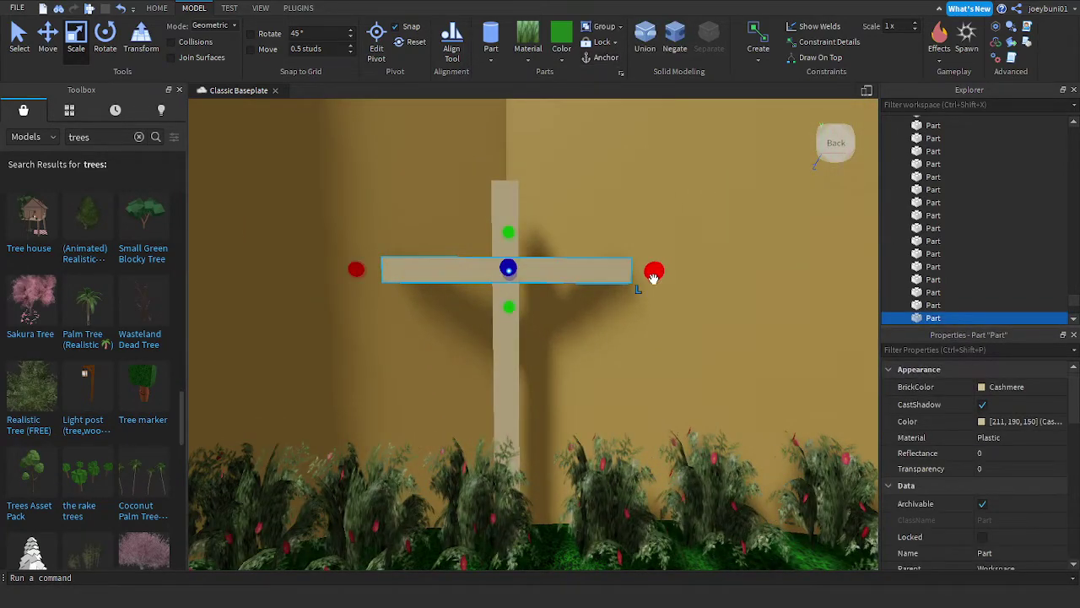
Step: Move the crossbar very slightly sideways to centre it on the post
scroll(653, 276, "down", 6)
left_click(868, 322)
scroll(746, 376, "up", 2)
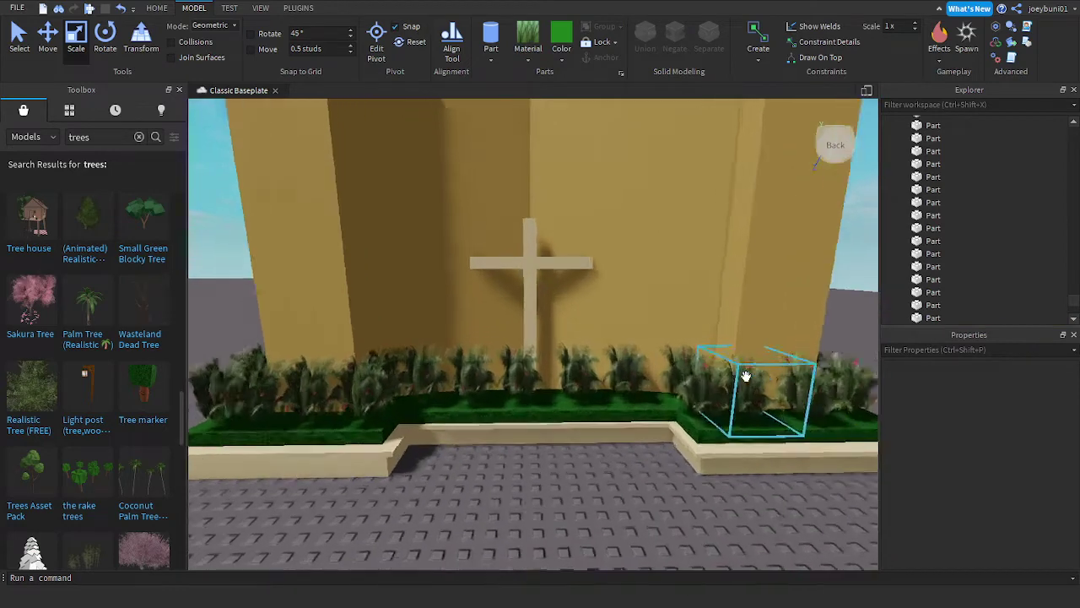
scroll(746, 376, "up", 3)
scroll(746, 377, "down", 2)
right_click_drag(745, 376, 745, 363)
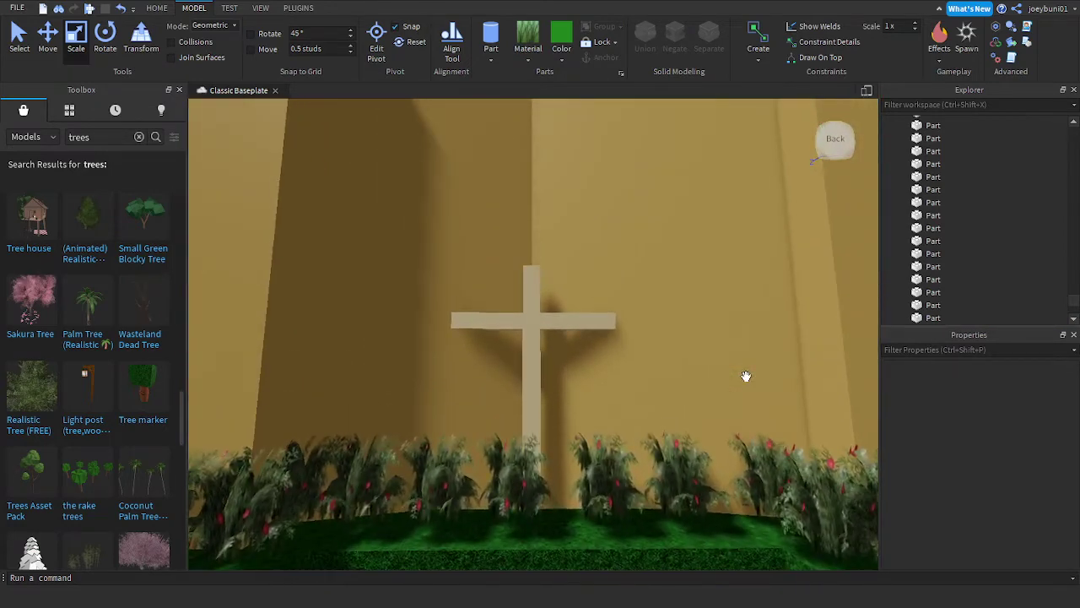
left_click(510, 320)
left_click(106, 40)
left_click(50, 42)
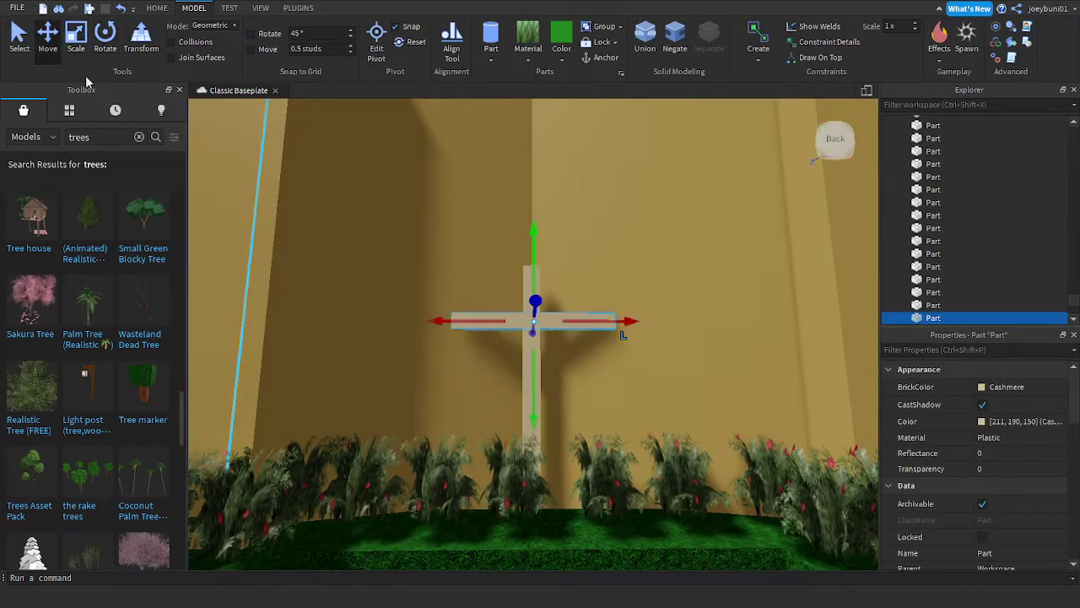
left_click_drag(446, 325, 447, 325)
Step: Lower the crossbar slightly along the post and deselect it
scroll(482, 346, "down", 4)
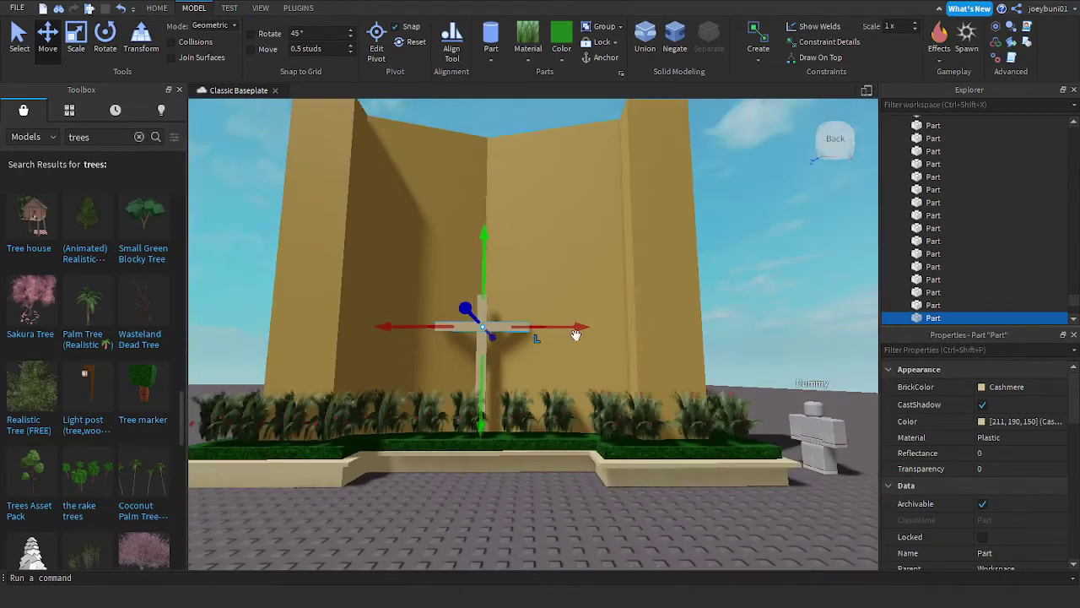
left_click(758, 317)
scroll(600, 332, "up", 5)
left_click(547, 308)
left_click_drag(518, 345, 519, 356)
scroll(563, 366, "down", 5)
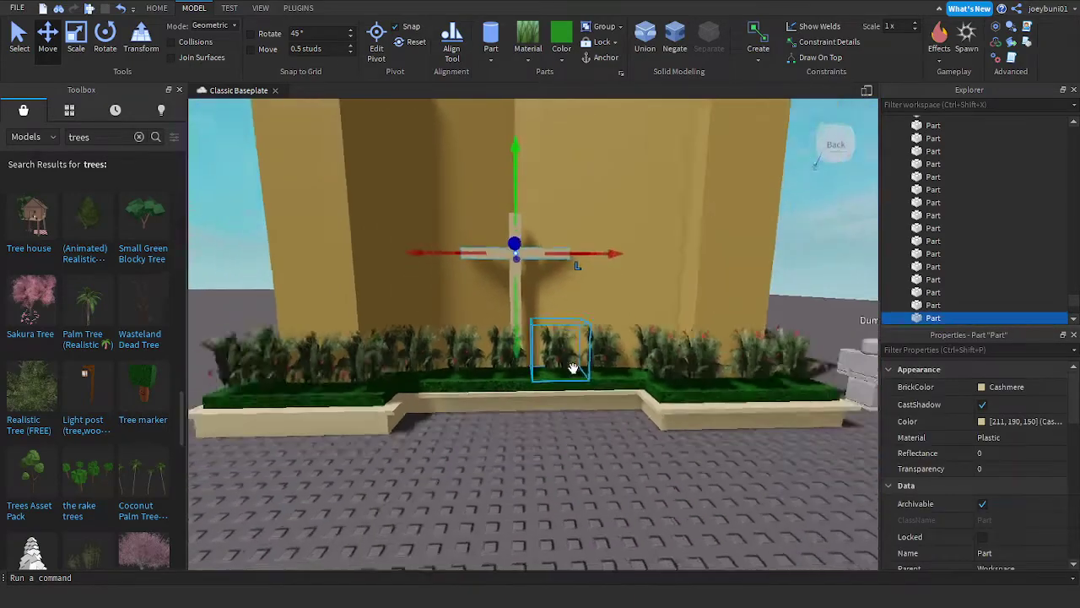
scroll(575, 370, "down", 4)
left_click(582, 378)
scroll(588, 348, "down", 4)
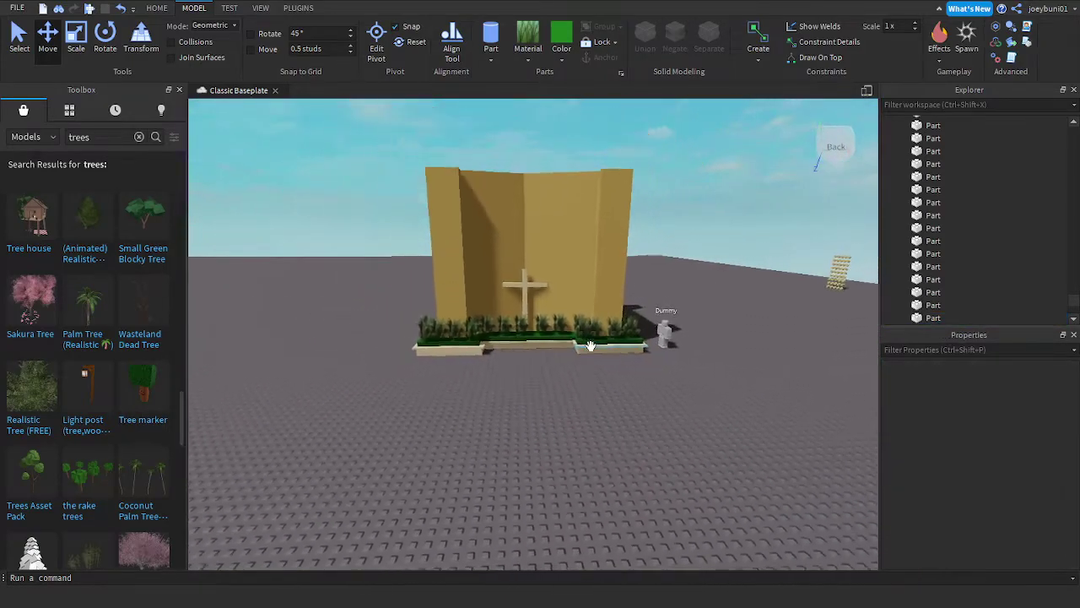
Step: Select all the parts of a freestanding Burlap disc grid standing on the baseplate away from the building
scroll(589, 346, "up", 5)
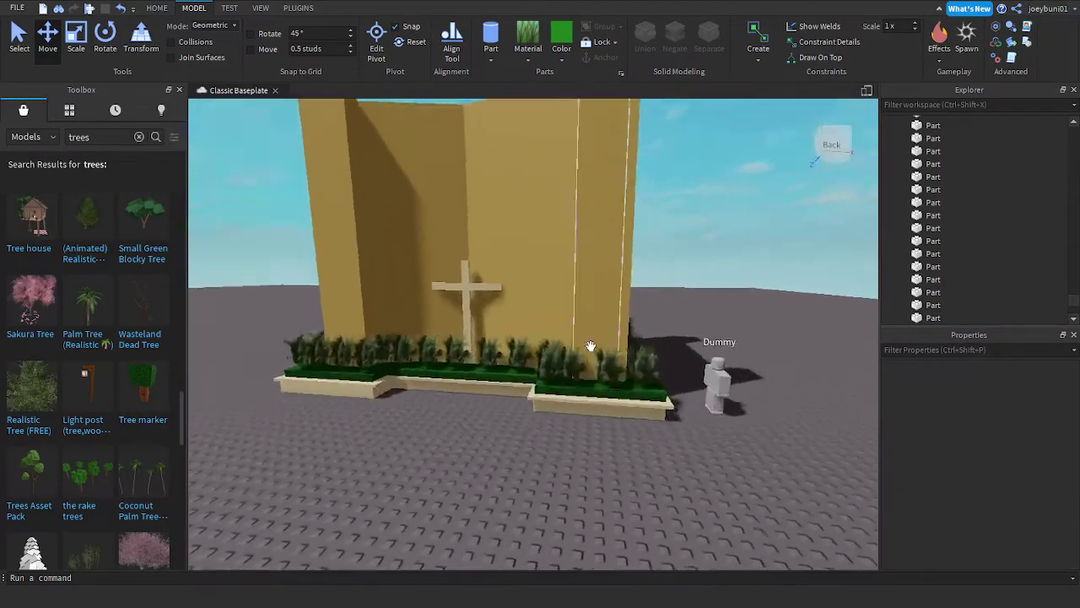
key("w")
key("d")
mouse_move(591, 346)
right_mouse_down()
mouse_move(613, 364)
mouse_move(587, 326)
right_mouse_up()
key("a")
key("s")
scroll(591, 344, "up", 2)
right_click_drag(551, 227, 550, 227)
key("w")
left_click_drag(466, 181, 563, 366)
Step: Carry the selected disc grid across the baseplate toward the building side with the cross
left_click_drag(523, 269, 475, 265)
right_click_drag(522, 269, 475, 265)
left_click_drag(475, 265, 494, 265)
right_click_drag(475, 264, 495, 265)
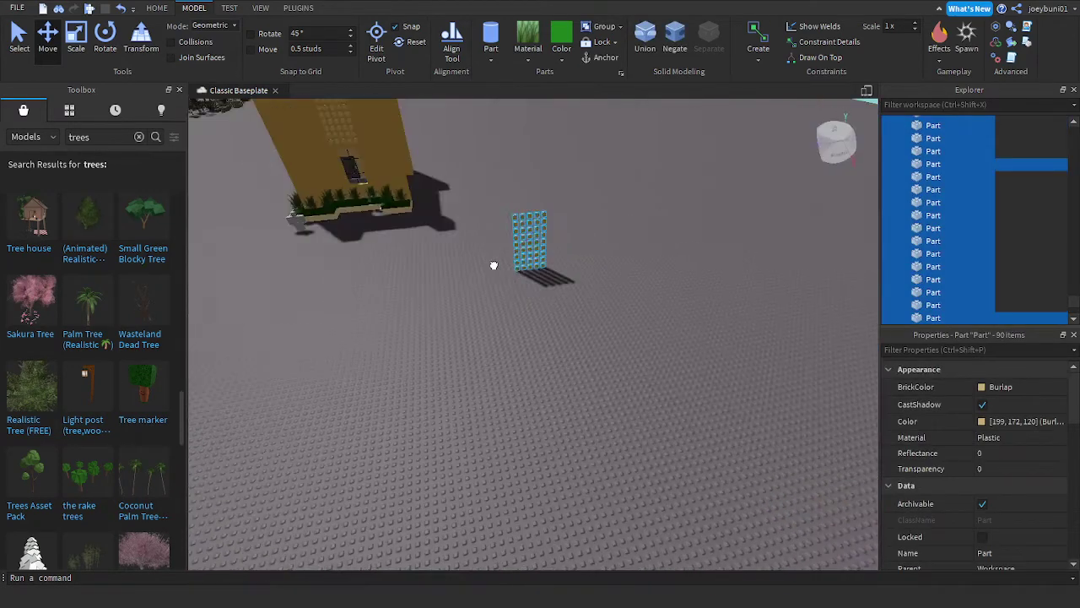
left_click_drag(494, 265, 499, 268)
right_click_drag(495, 265, 500, 268)
left_click_drag(499, 268, 470, 333)
key("w")
key("a")
right_click_drag(468, 332, 471, 333)
left_click_drag(471, 333, 465, 328)
right_click_drag(471, 332, 465, 328)
key("a")
left_click_drag(465, 328, 433, 435)
Step: Rotate the disc grid and place it flat on the wall panel to the right of the seam, above the cross
key("r")
right_click_drag(411, 439, 433, 435)
left_click_drag(432, 434, 430, 437)
right_click_drag(433, 435, 430, 437)
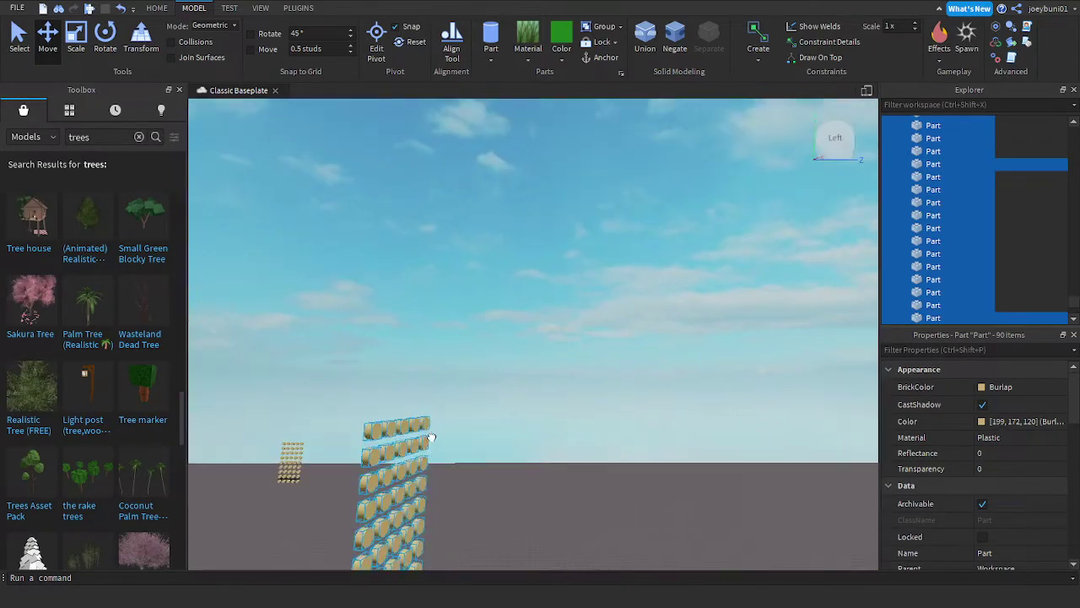
left_click_drag(430, 437, 429, 435)
right_click_drag(430, 437, 429, 435)
left_click_drag(430, 436, 437, 431)
right_click_drag(429, 435, 419, 372)
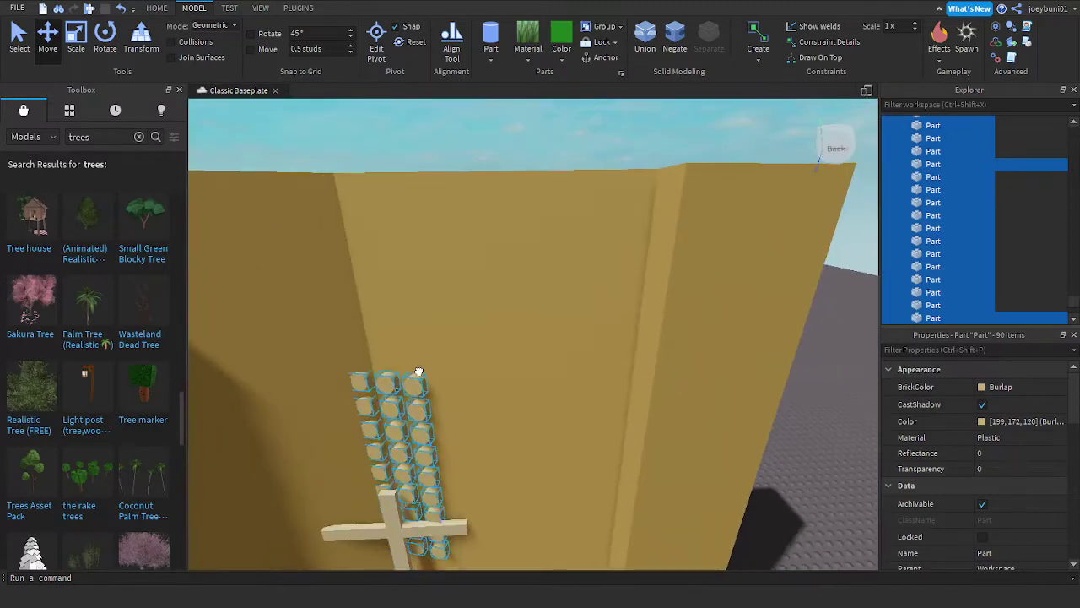
Step: Duplicate the disc grid and place the copy on the adjoining wall panel across the seam
left_click_drag(473, 275, 324, 245)
key("ctrl+d")
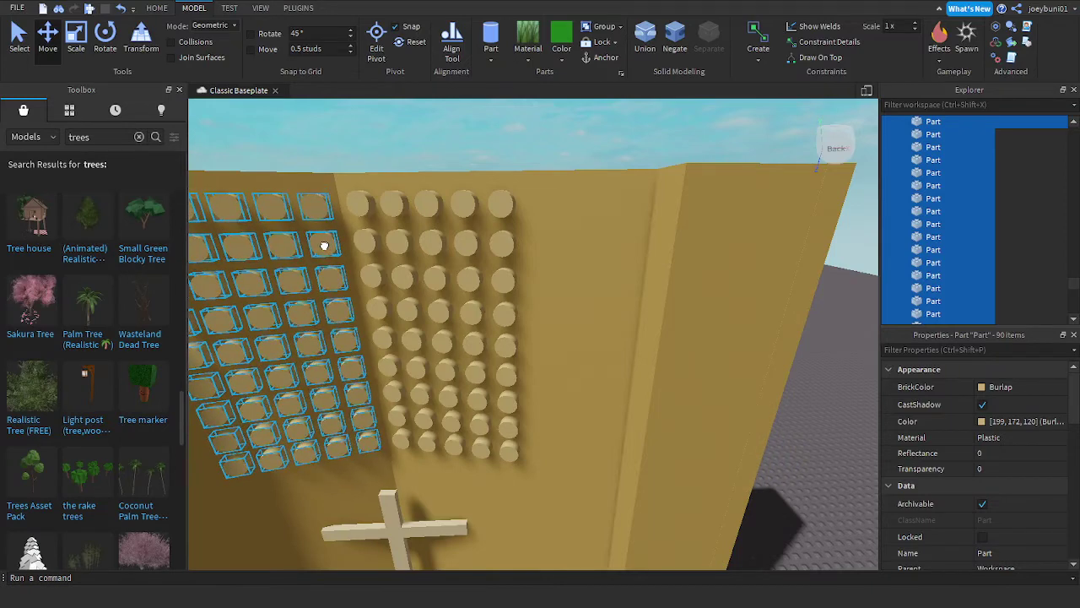
scroll(324, 245, "down", 7)
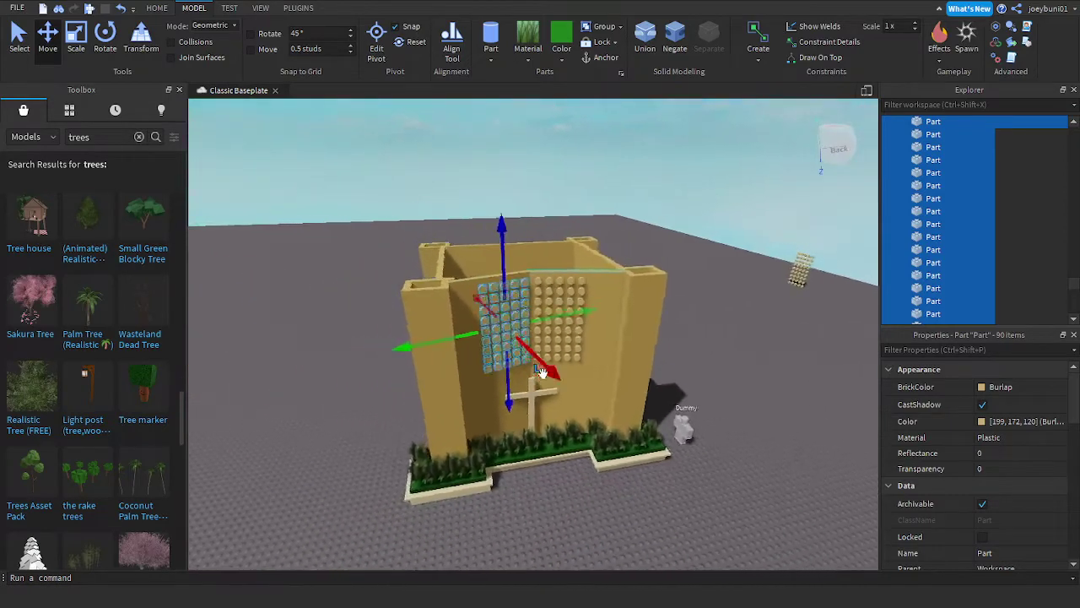
Step: Pull another copy of the disc grid out in front of the building and delete it
scroll(544, 374, "up", 3)
right_click_drag(545, 374, 550, 326)
key("ctrl+d")
left_click_drag(527, 300, 698, 435)
key("a")
key("d")
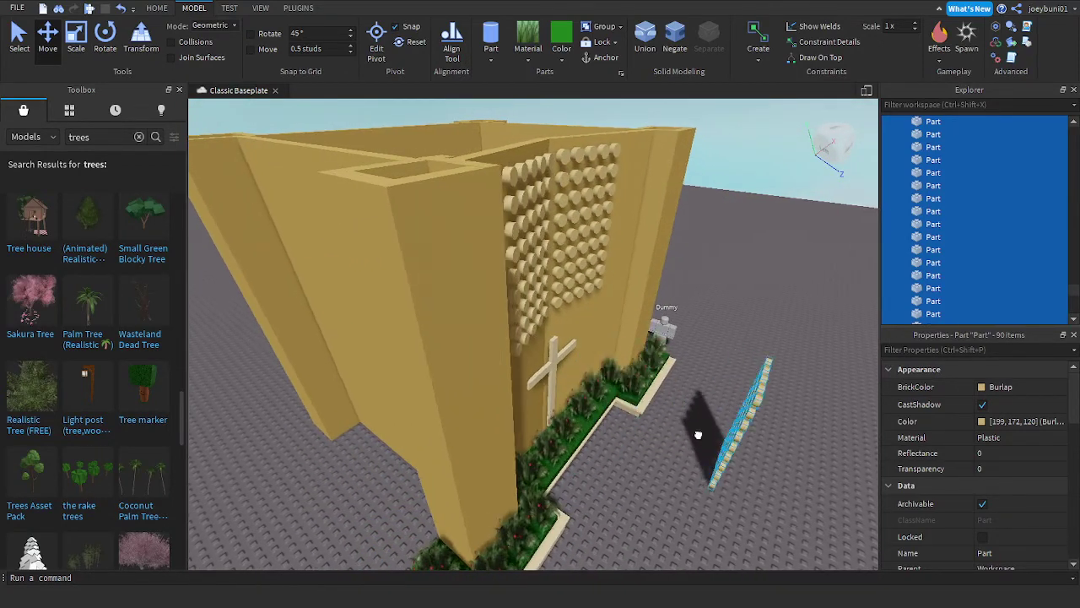
key("Delete")
Step: Set the material of the tall Cork wall panel beside the window to Metal
key("d")
right_click_drag(756, 321, 758, 320)
scroll(757, 323, "down", 5)
key("d")
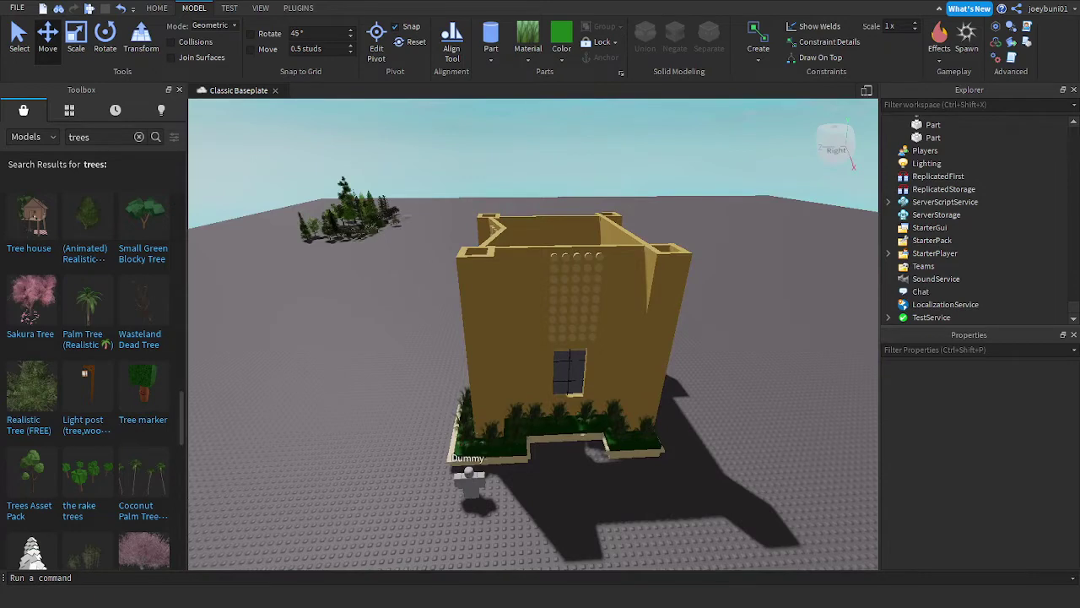
scroll(603, 256, "up", 3)
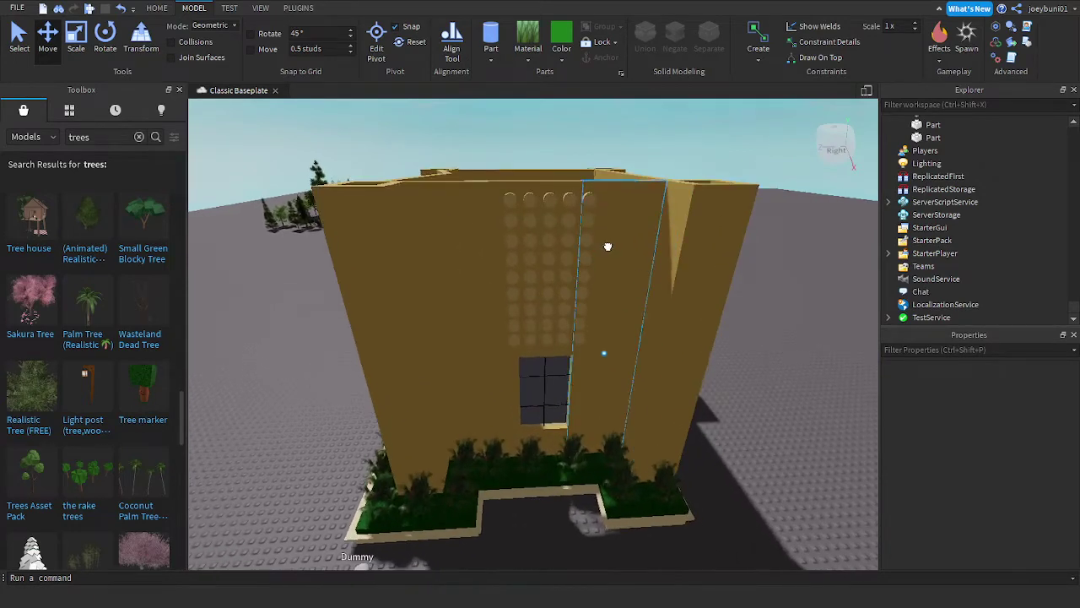
left_click(608, 247)
left_click(76, 33)
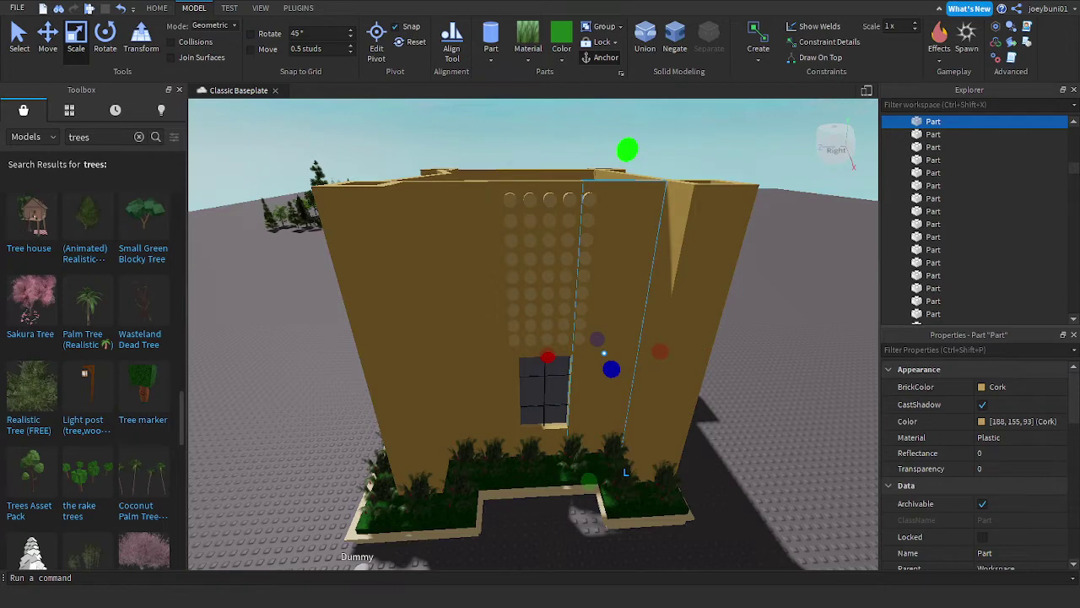
right_click_drag(631, 160, 634, 161)
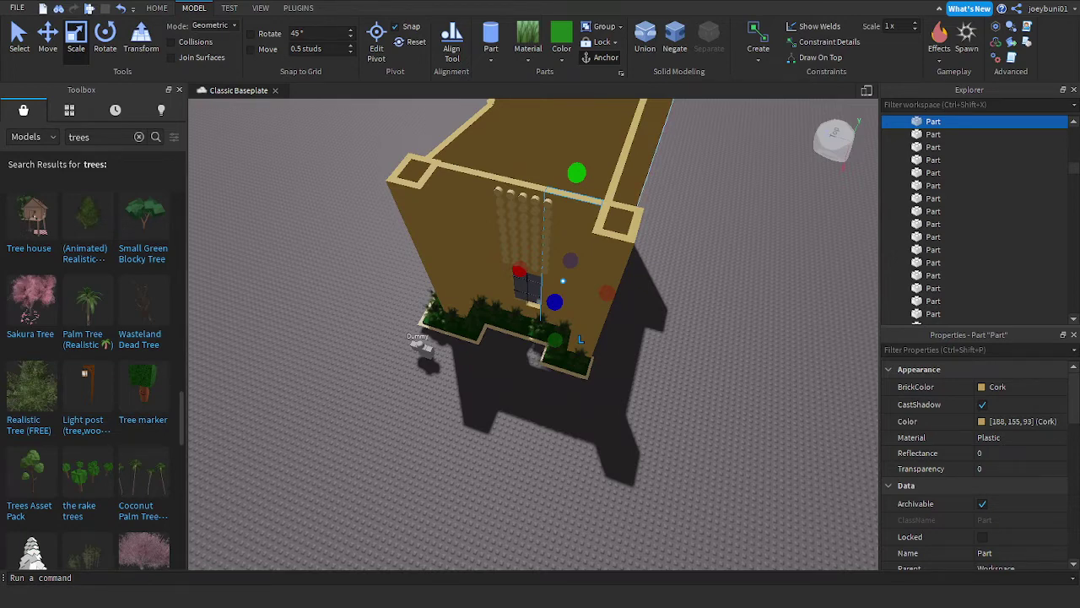
right_click_drag(612, 199, 611, 198)
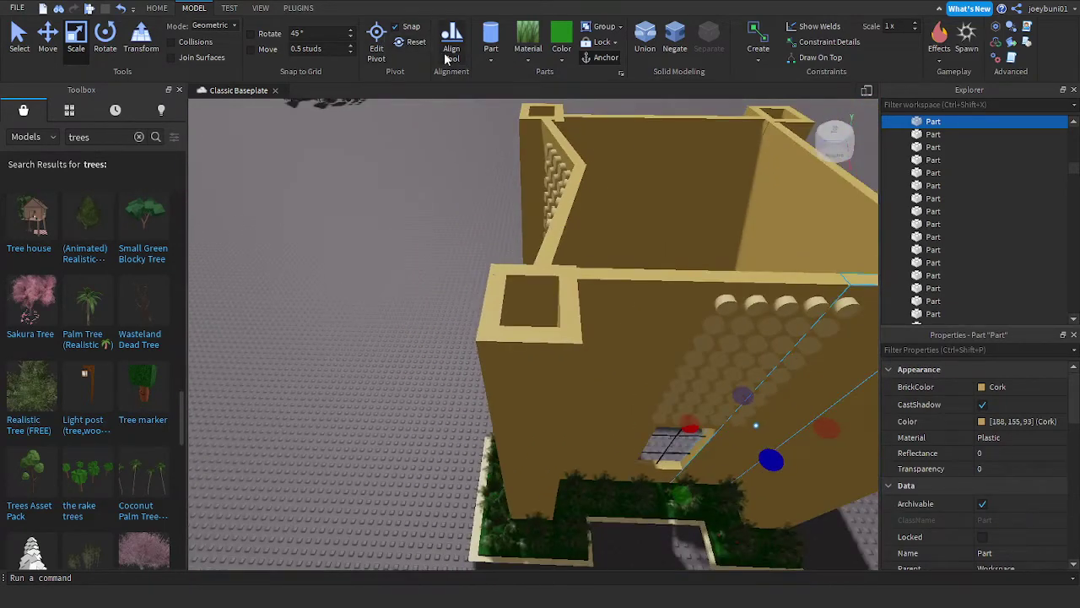
key("s")
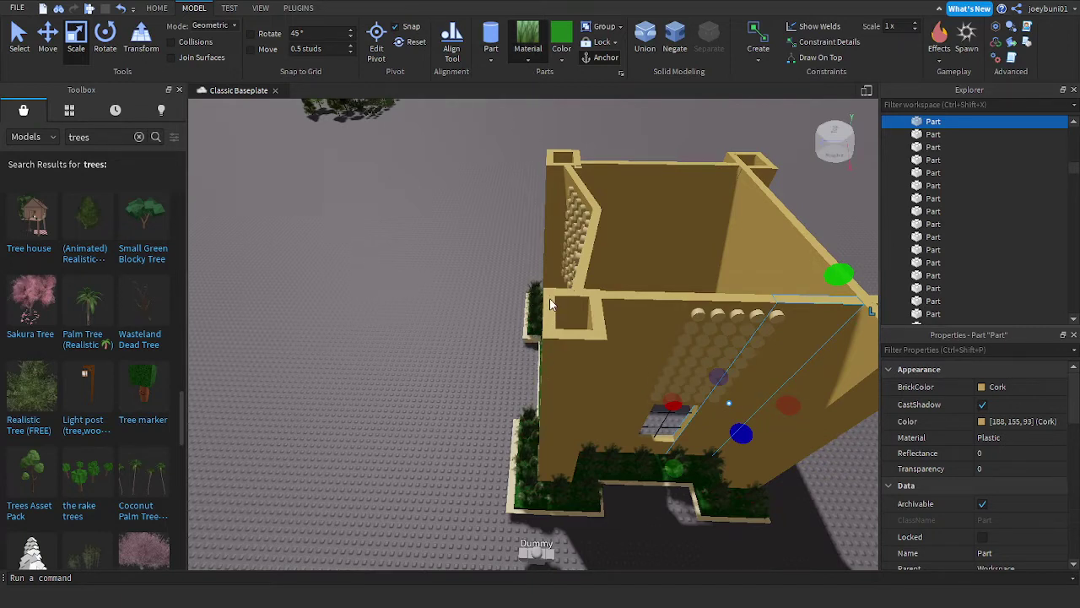
left_click(531, 149)
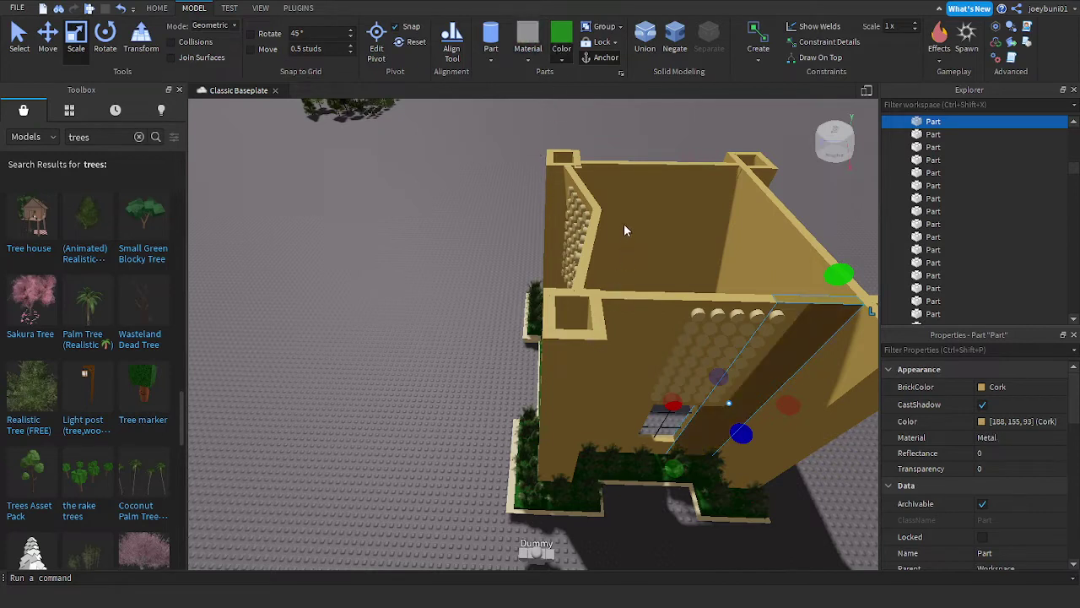
Step: Insert a wedge part beside the planter on the cross side of the building
left_click(583, 344)
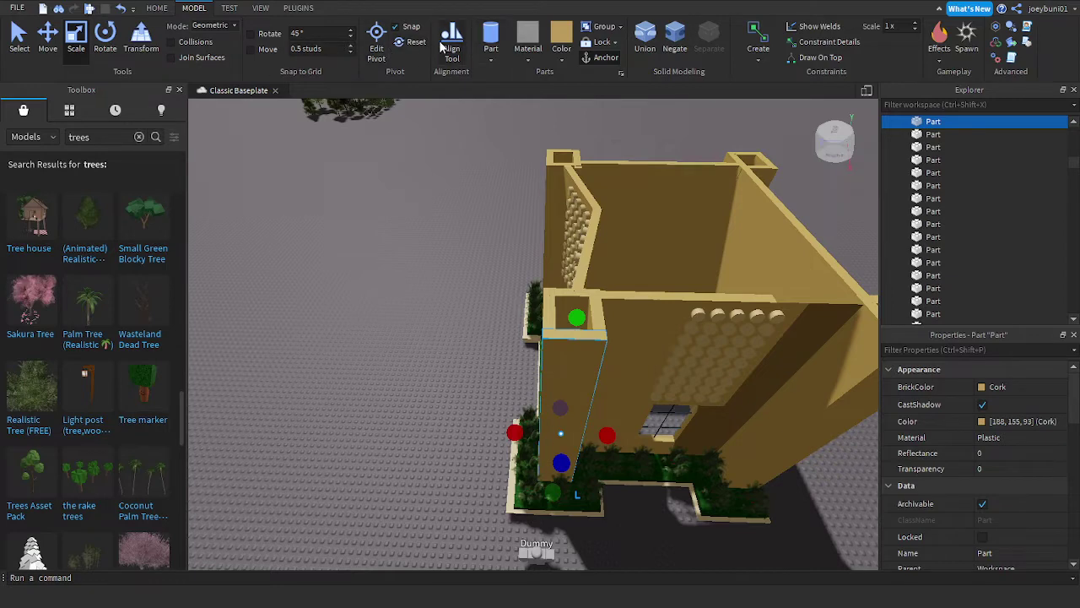
left_click(515, 109)
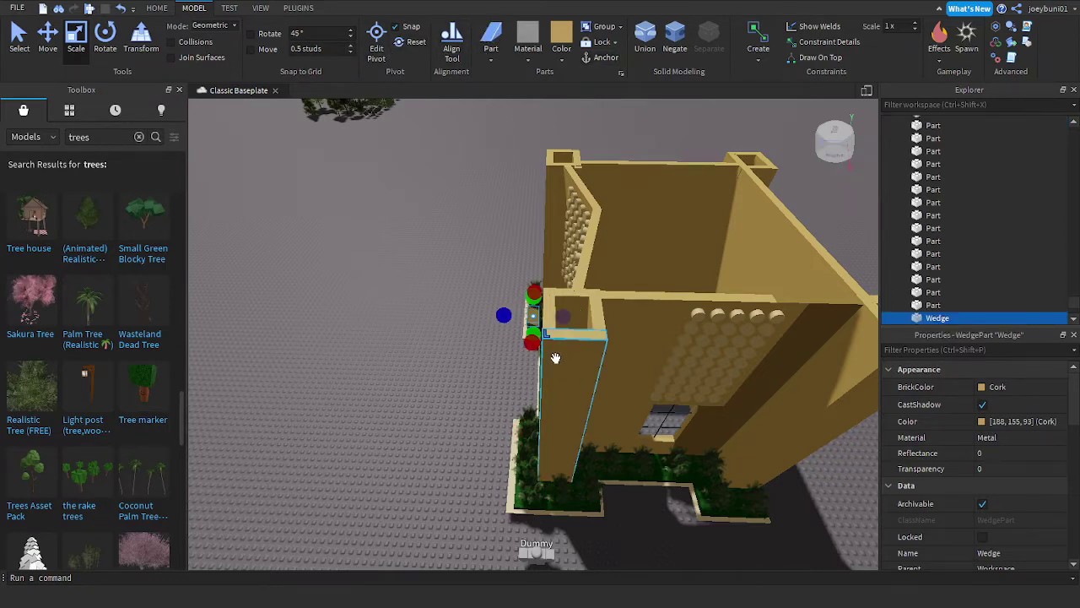
scroll(554, 358, "up", 6)
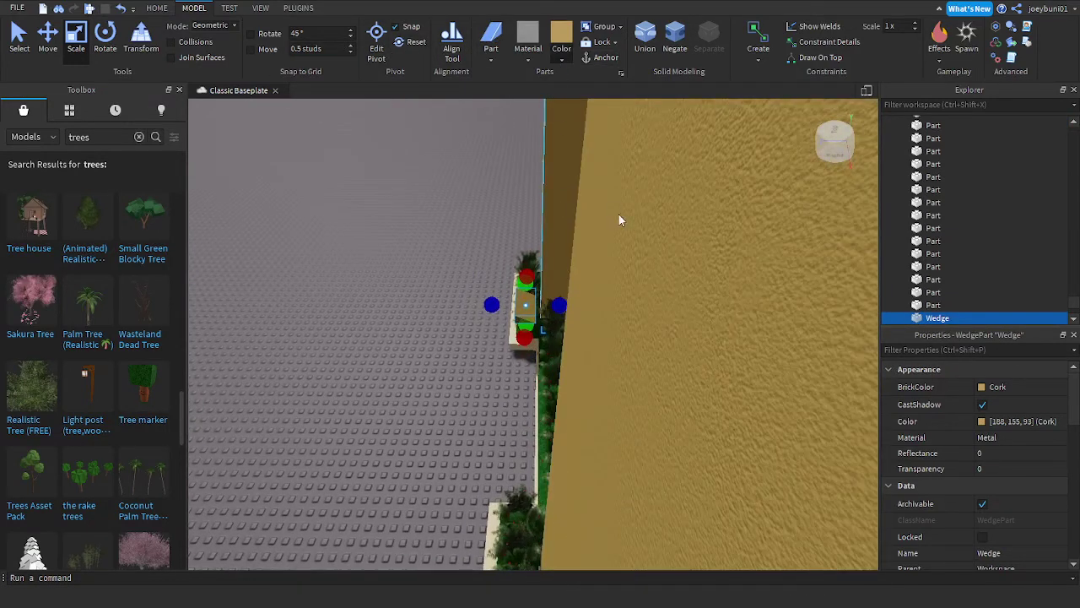
Step: Try Br. yellowish orange, Burlap and Fawn brown on the wedge, then return its colour to Cork
left_click(612, 223)
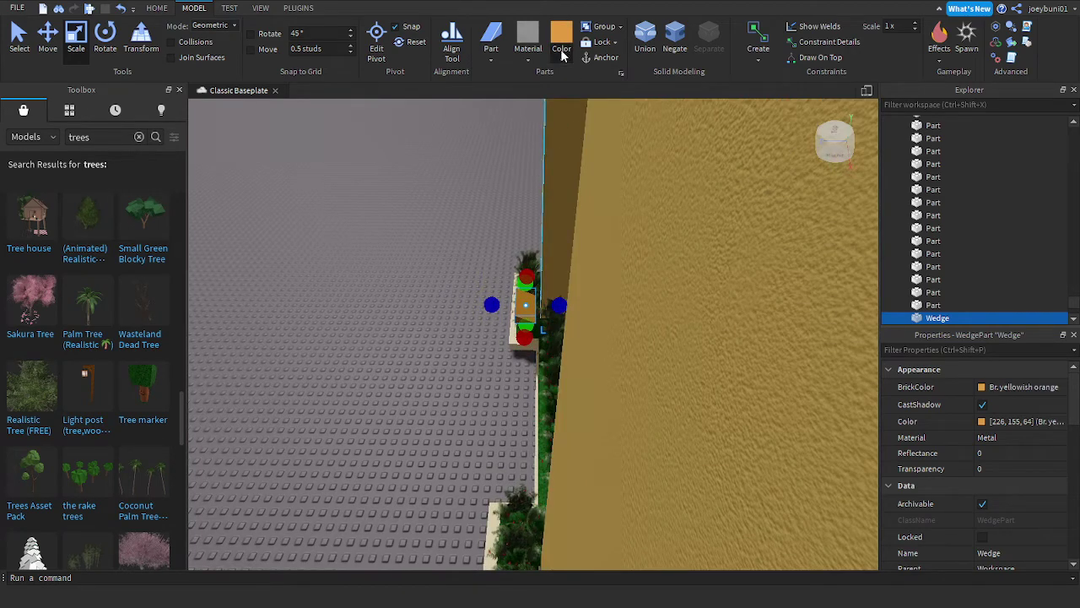
left_click(628, 243)
key("w")
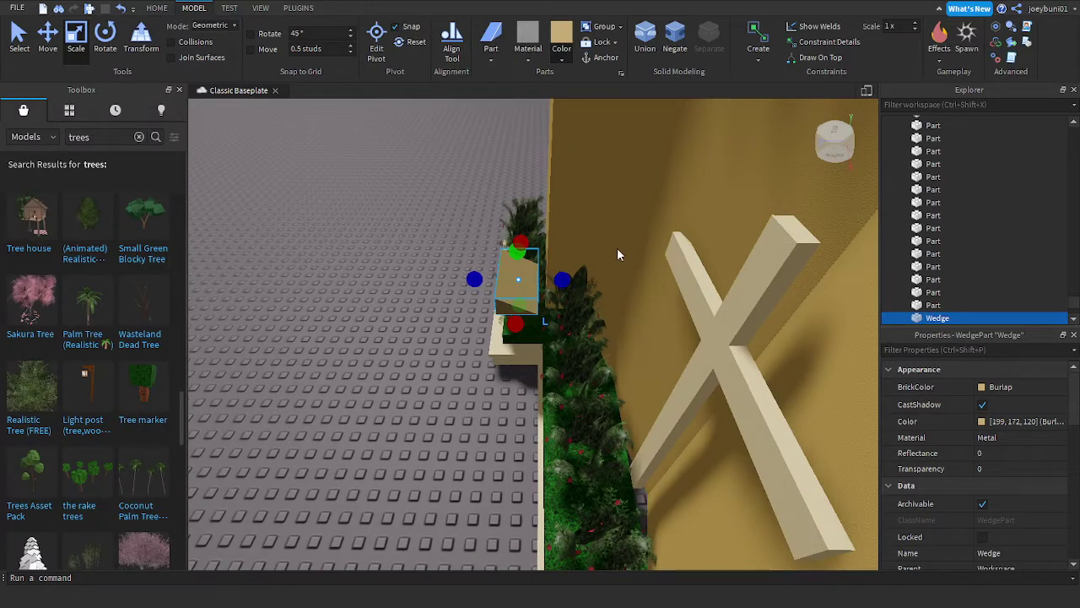
key("ctrl+z")
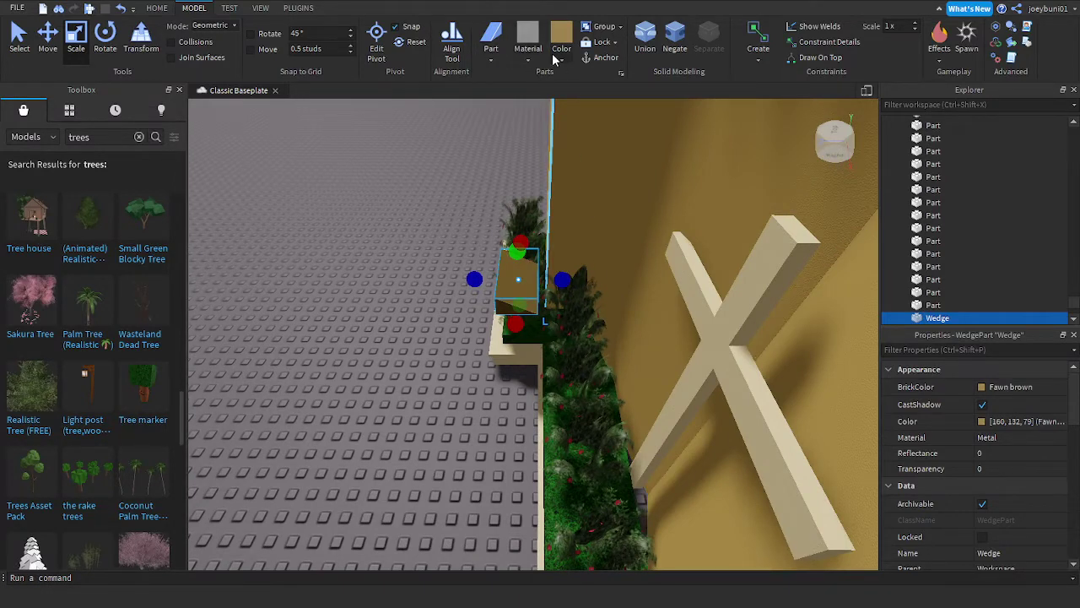
left_click(618, 240)
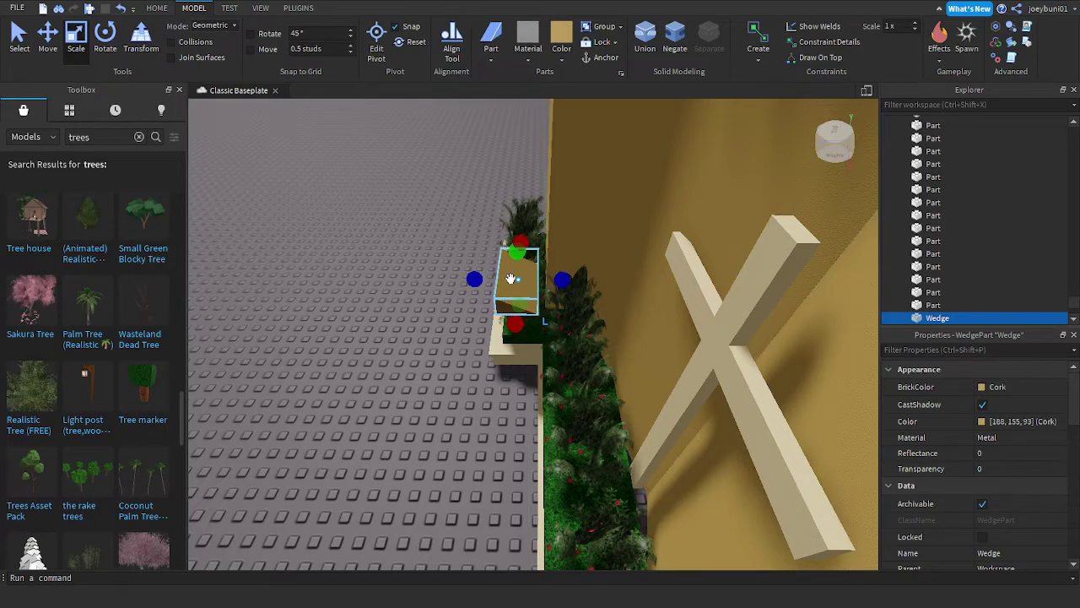
Step: Move the Cork wedge up onto the top of the hollow corner pillar between the window and disc-grid walls
left_click_drag(511, 279, 503, 351)
right_click_drag(504, 349, 502, 351)
key("s")
left_click_drag(503, 351, 477, 423)
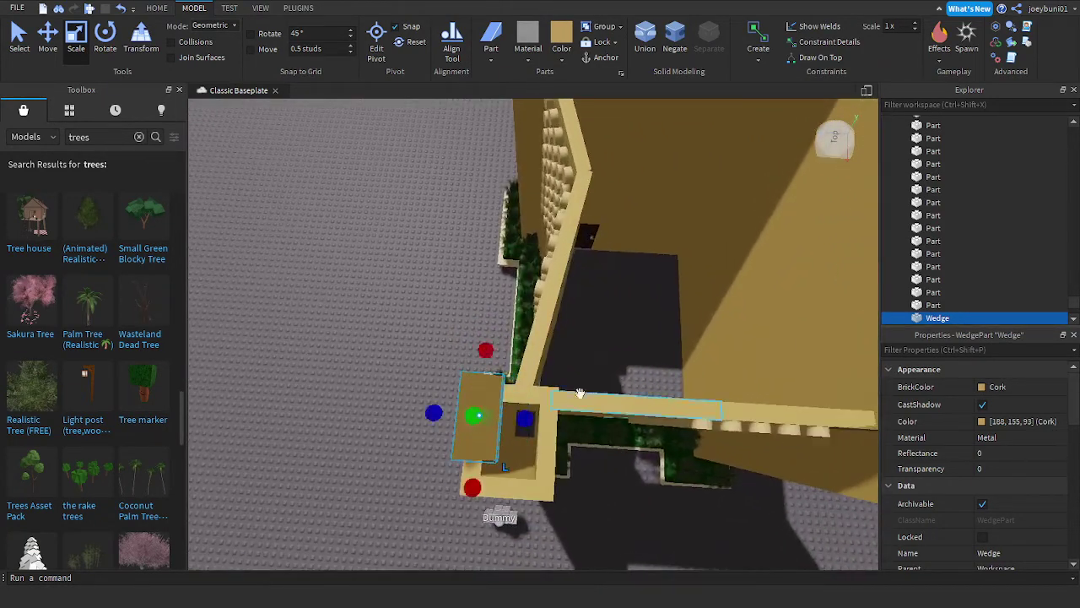
key("w")
right_click_drag(580, 392, 581, 392)
mouse_move(600, 184)
right_mouse_down()
mouse_move(605, 159)
mouse_move(614, 175)
right_mouse_up()
key("w")
key("s")
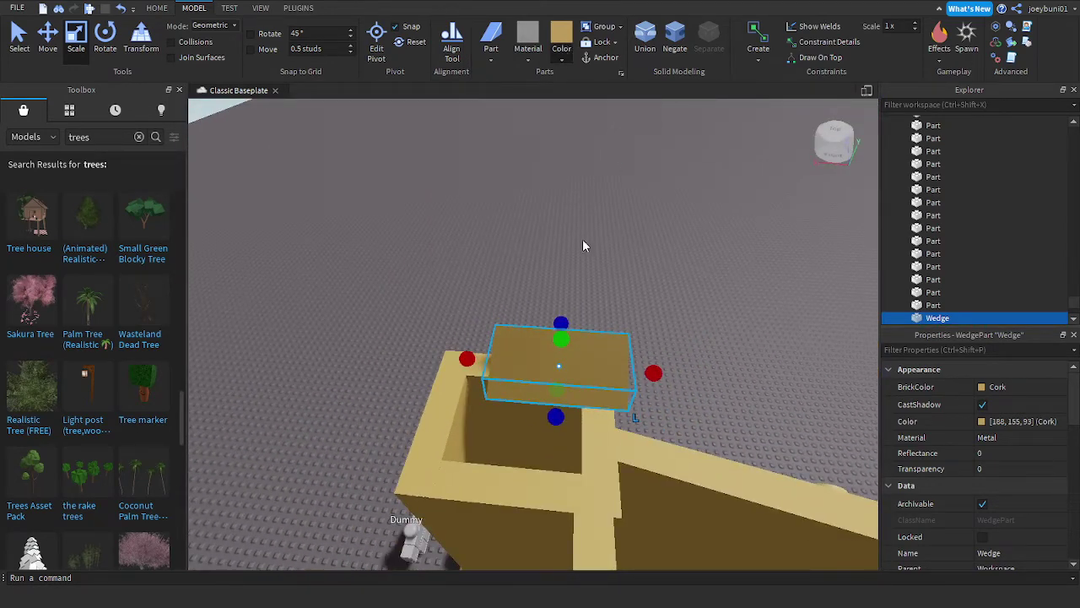
Step: Shorten the wedge and shift it over the pillar's rim, trying Cashmere, Bronze and Burlap before returning its colour to Cork
left_click(625, 232)
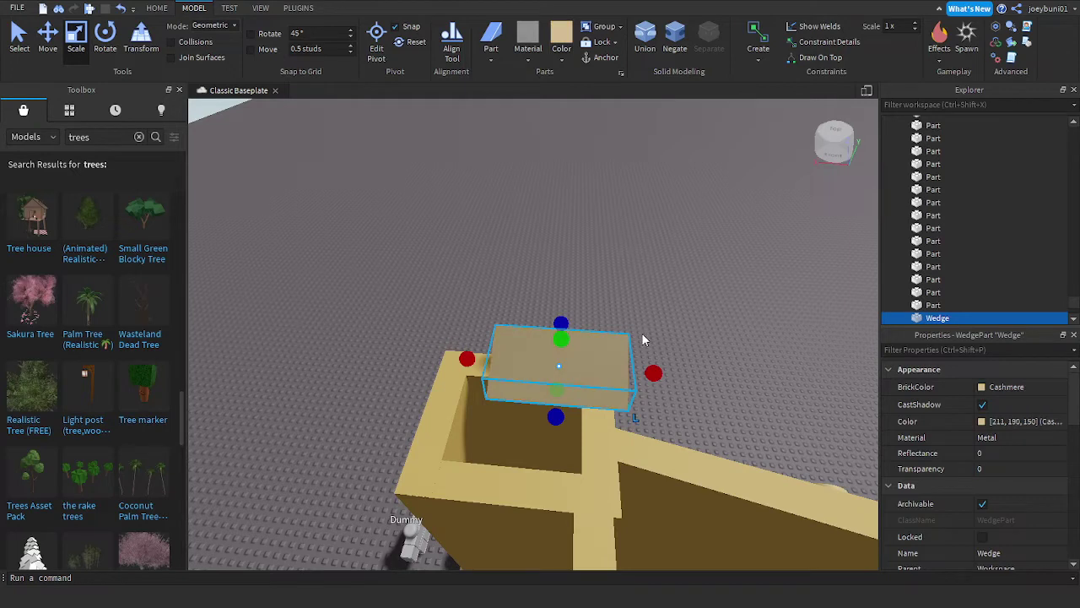
left_click_drag(637, 369, 616, 366)
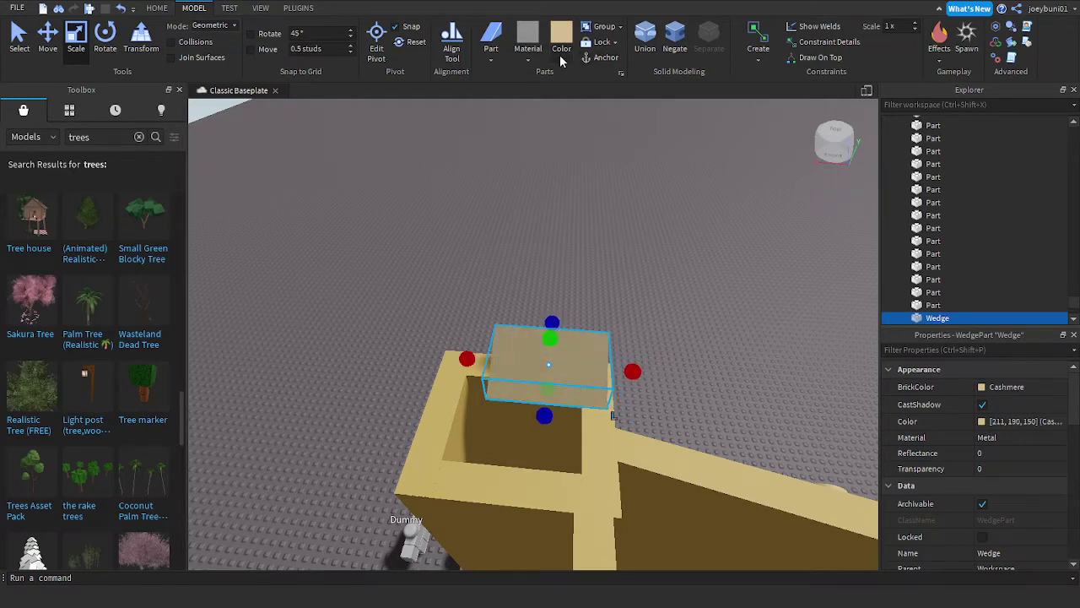
left_click(637, 276)
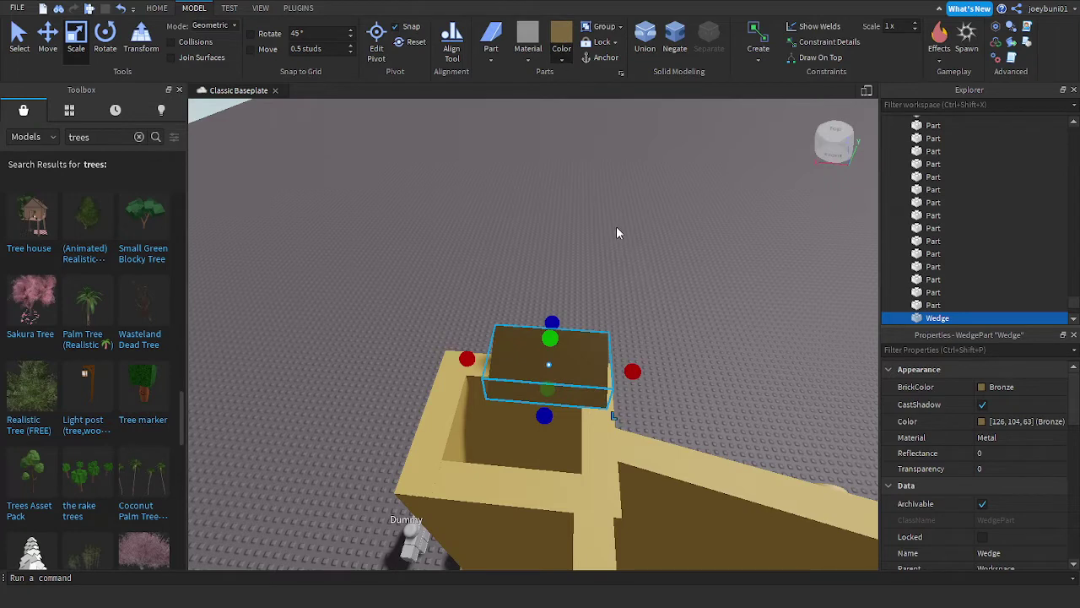
left_click(642, 242)
left_click_drag(522, 341, 459, 381)
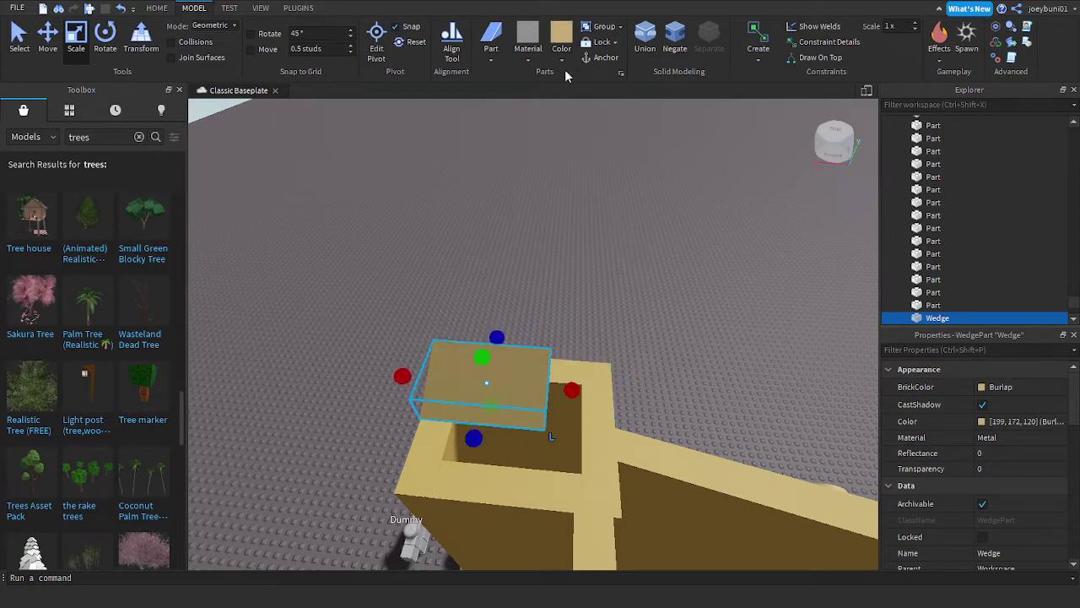
left_click(618, 237)
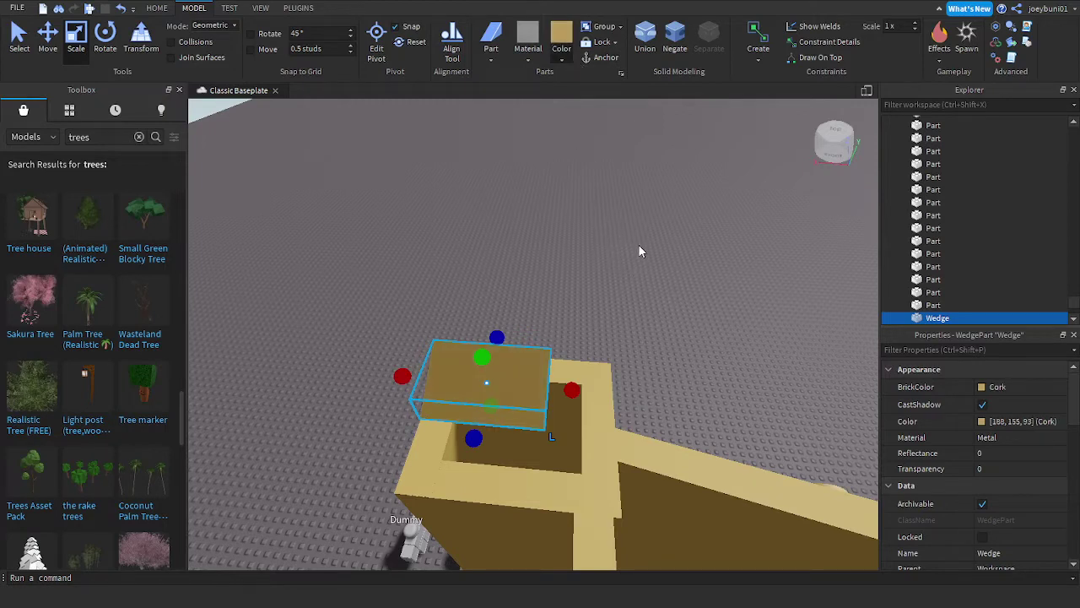
Step: Check the adjoining wall's BrickColor, then try Br. yellowish orange on the wedge and return it to Cork
left_click(628, 447)
left_click(1000, 389)
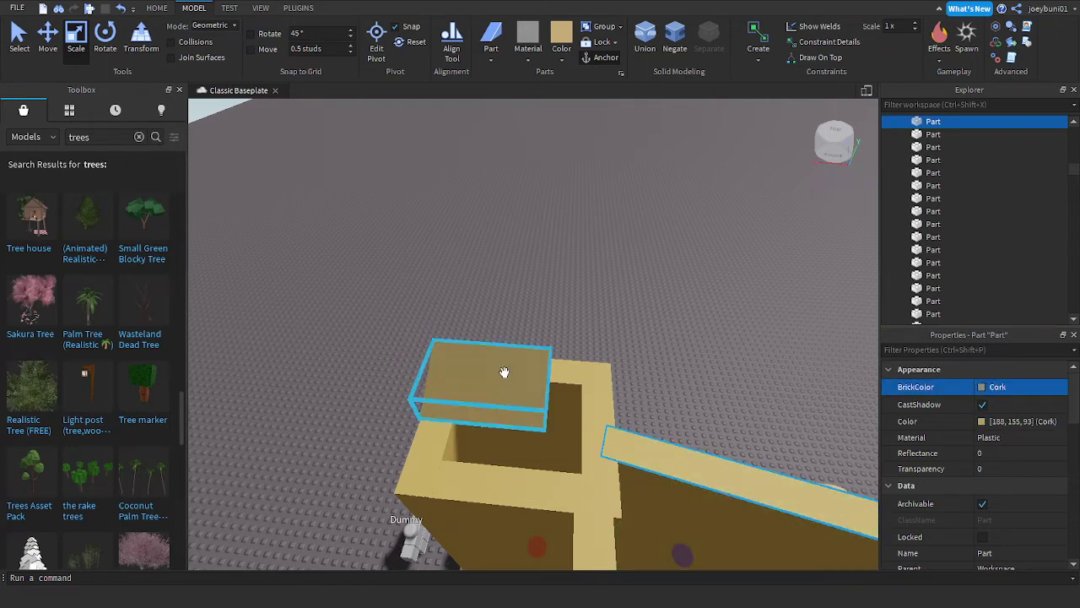
left_click(504, 372)
left_click(992, 391)
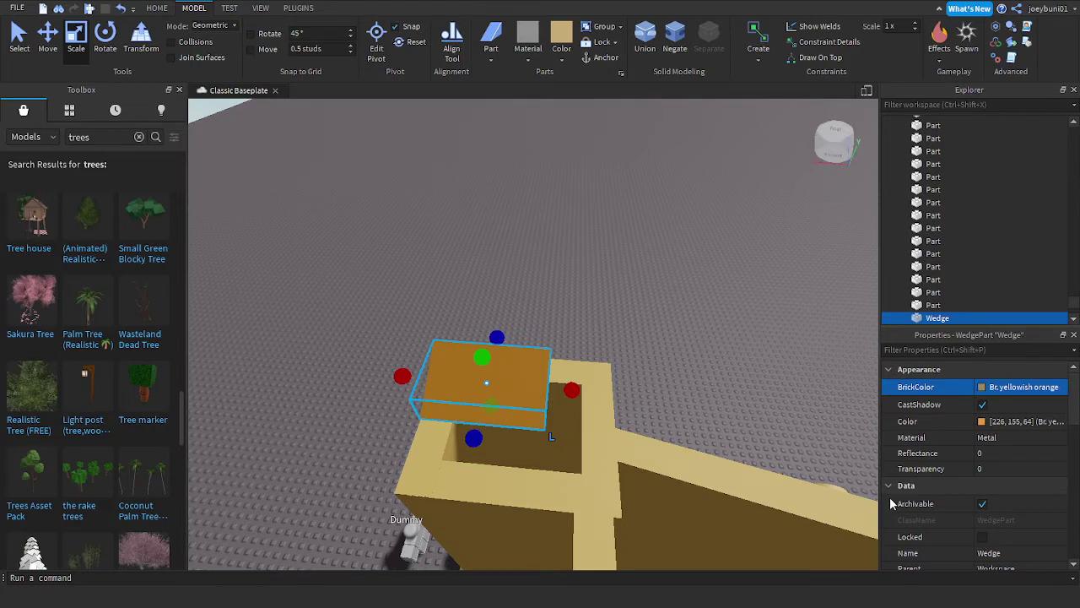
left_click(993, 390)
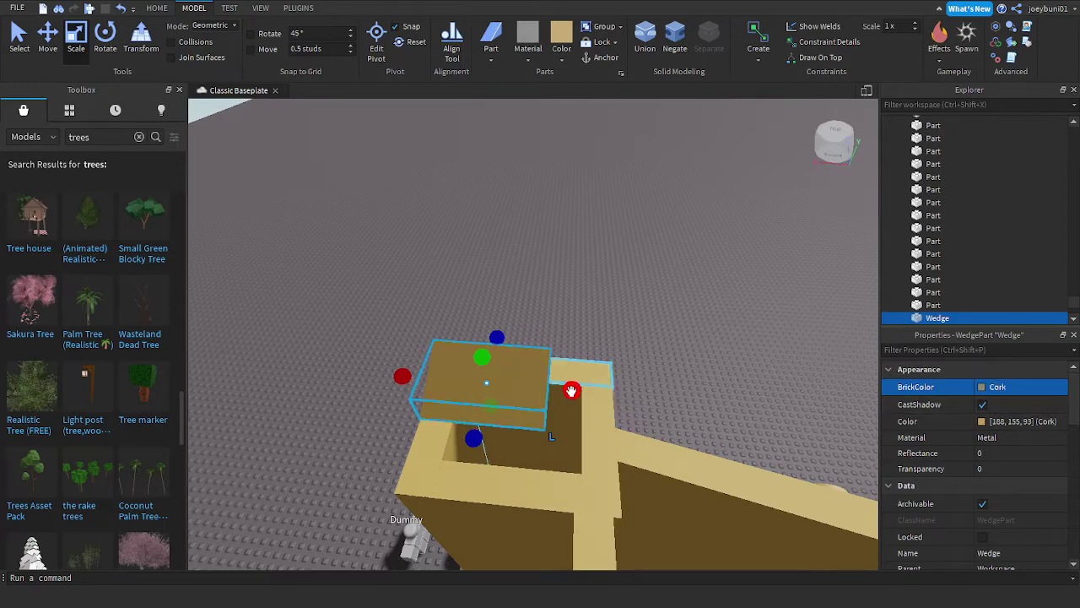
Step: Narrow the wedge on the pillar, try Fawn brown and Burlap, and set its colour to Cashmere
left_click_drag(571, 390, 498, 379)
right_click_drag(600, 388, 600, 389)
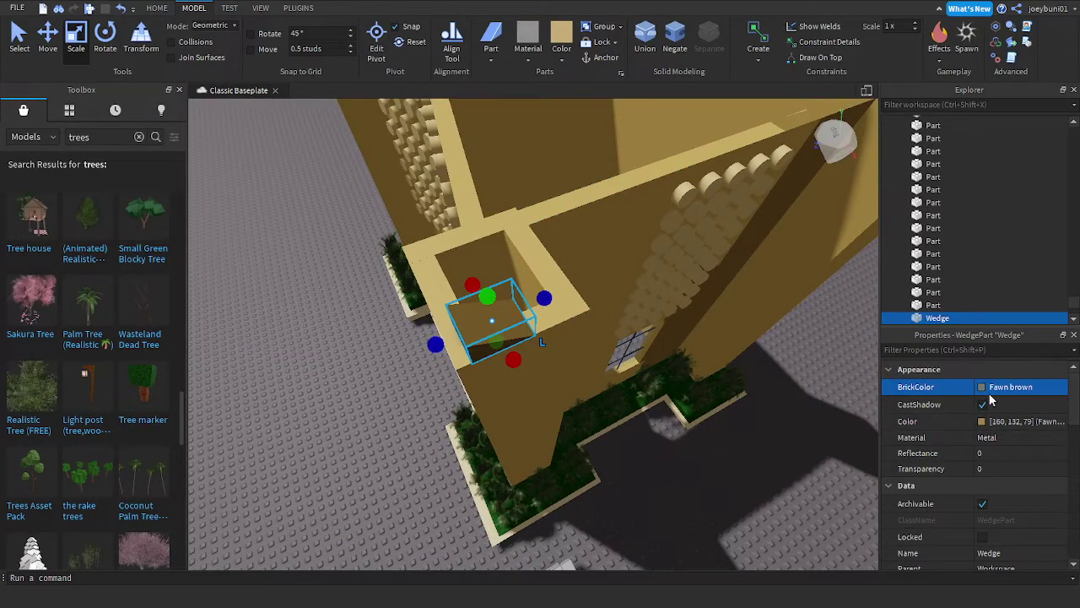
scroll(650, 376, "up", 4)
right_click_drag(650, 376, 651, 377)
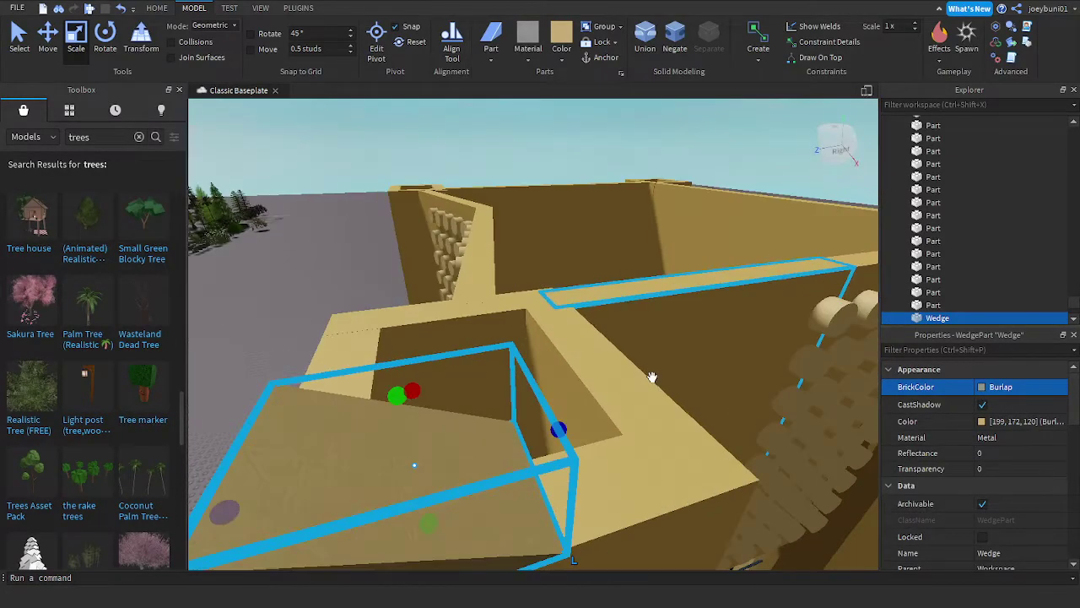
left_click(1005, 390)
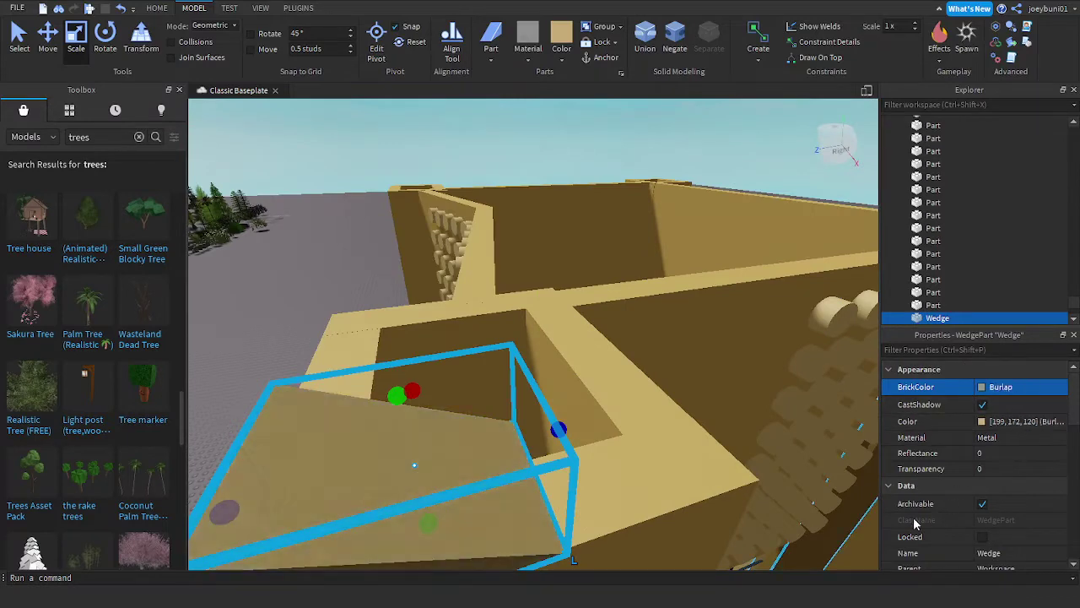
left_click(979, 499)
Step: Align the Cashmere wedge with the pillar's outer edge and stretch it to span the pillar's full side
right_click_drag(664, 427, 687, 417)
scroll(686, 417, "down", 4)
scroll(690, 386, "up", 3)
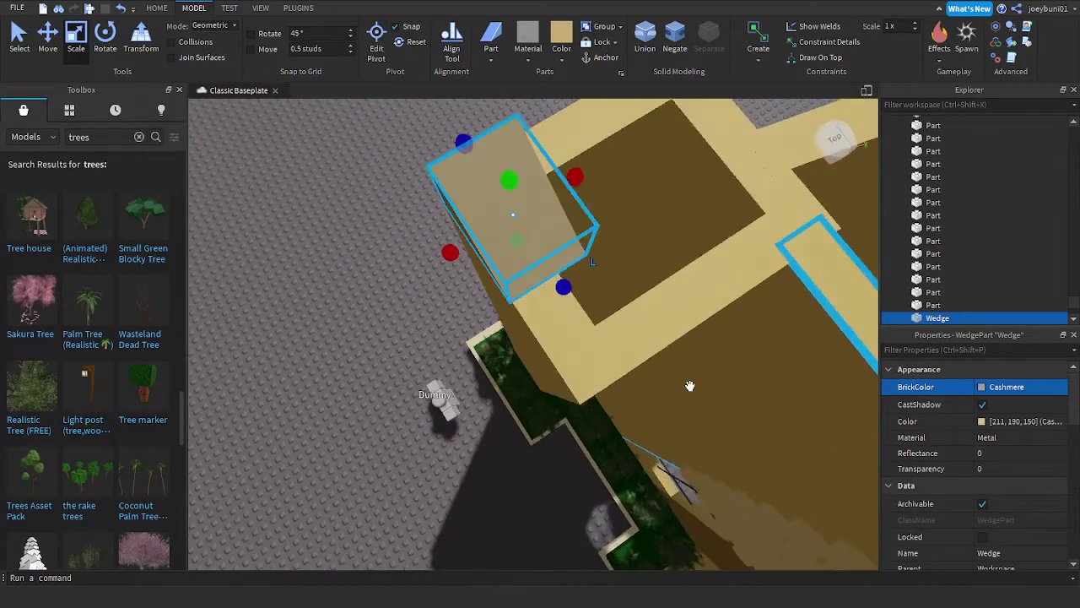
scroll(595, 277, "down", 4)
key("w")
key("d")
left_click_drag(575, 261, 582, 182)
scroll(580, 182, "down", 2)
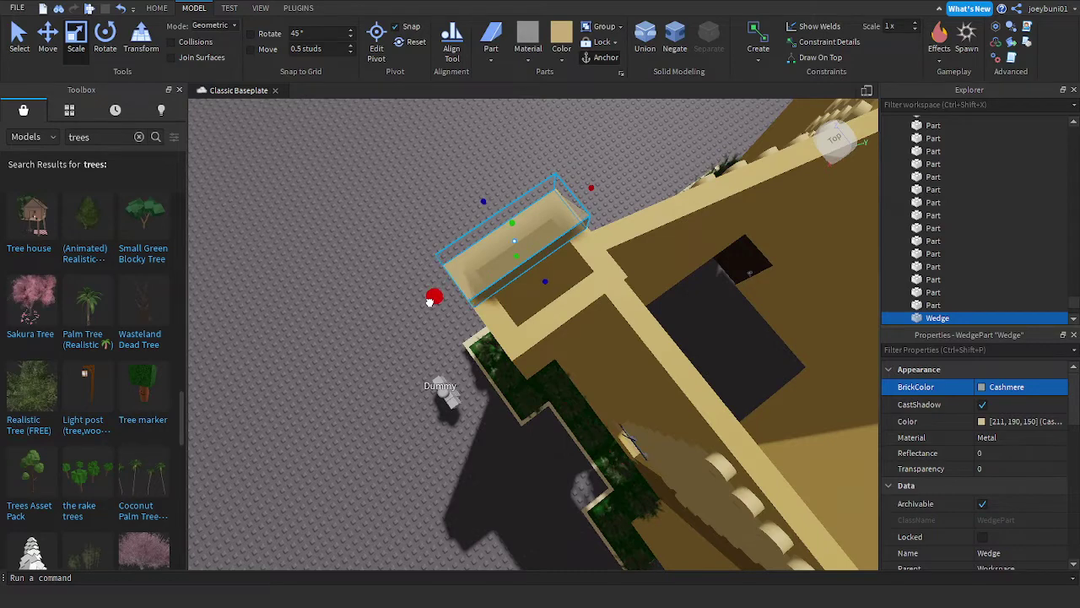
left_click_drag(429, 301, 431, 301)
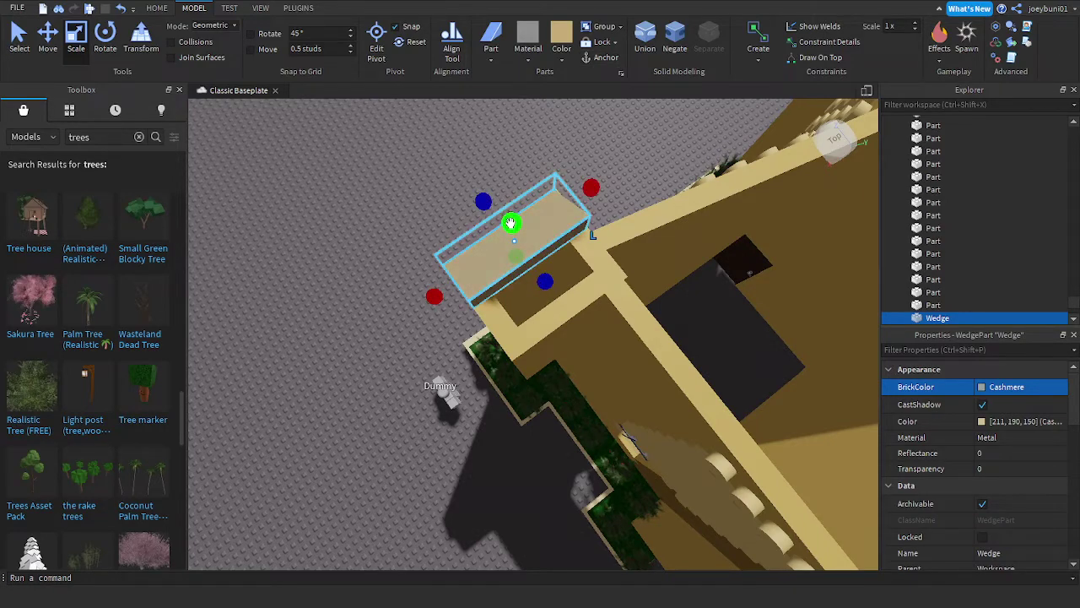
Step: Stretch the Cashmere wedge upward into a tall spire on the corner pillar
left_click_drag(511, 223, 513, 205)
right_click_drag(511, 222, 513, 205)
left_click_drag(513, 205, 513, 186)
right_click_drag(513, 205, 513, 186)
scroll(523, 104, "down", 3)
left_click_drag(513, 185, 523, 103)
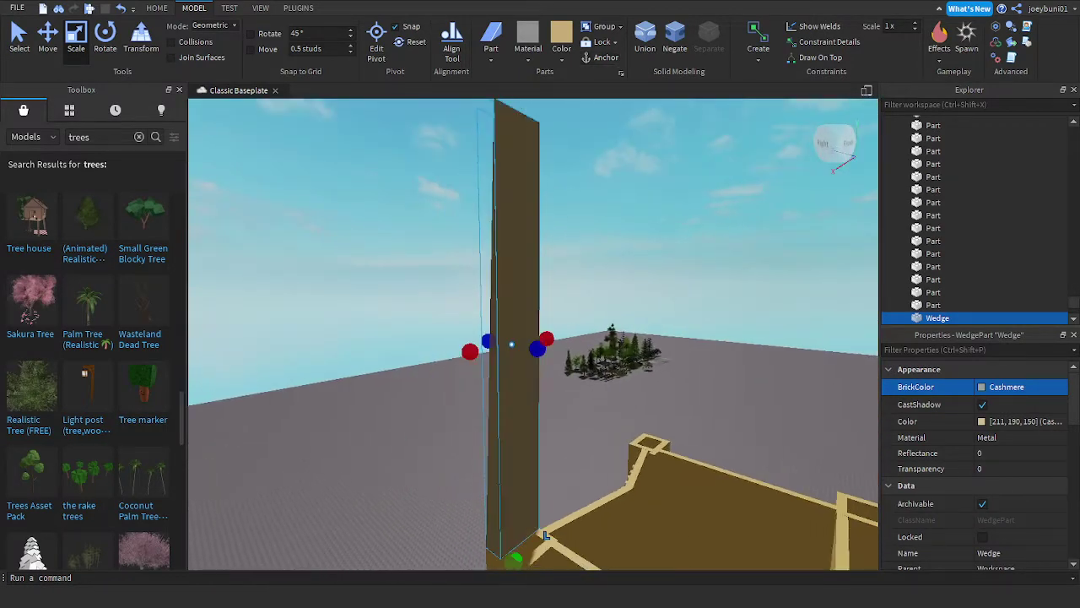
Step: Adjust the spire's thickness so that its base covers the top of the hollow corner pillar
right_click_drag(626, 443, 625, 438)
scroll(624, 438, "down", 5)
left_click_drag(553, 297, 568, 297)
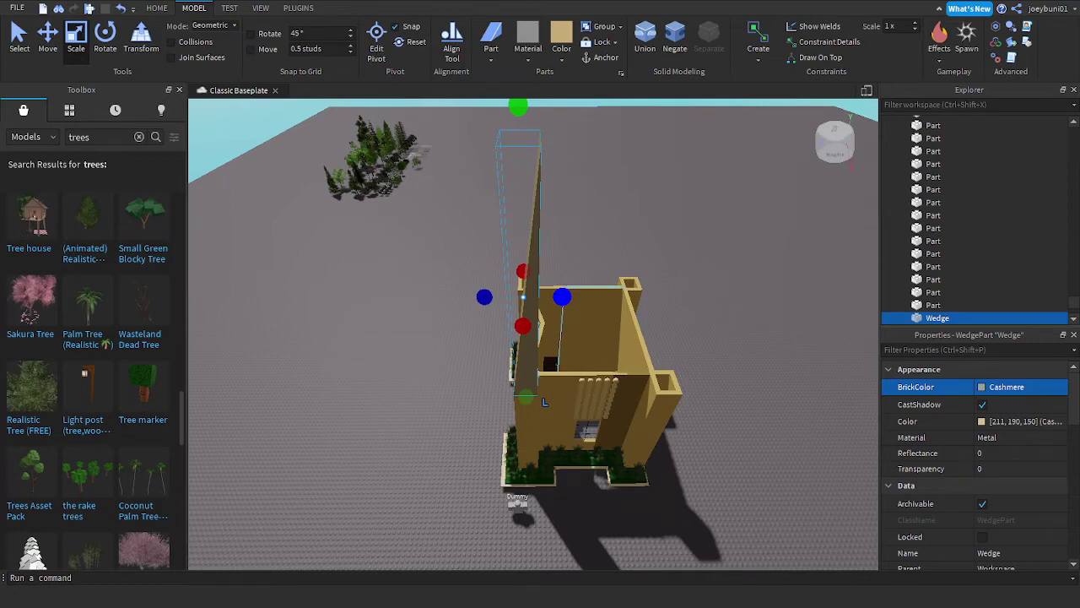
right_click_drag(688, 360, 681, 343)
left_click_drag(545, 247, 609, 245)
scroll(644, 315, "up", 2)
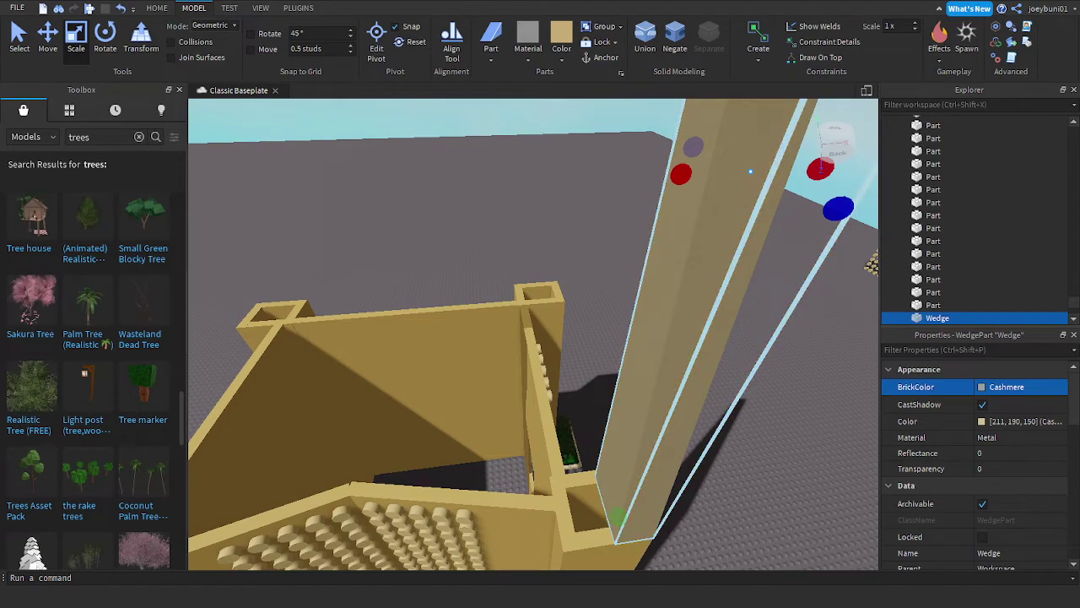
right_click_drag(626, 293, 627, 309)
scroll(626, 308, "down", 5)
scroll(626, 308, "up", 5)
scroll(626, 308, "down", 4)
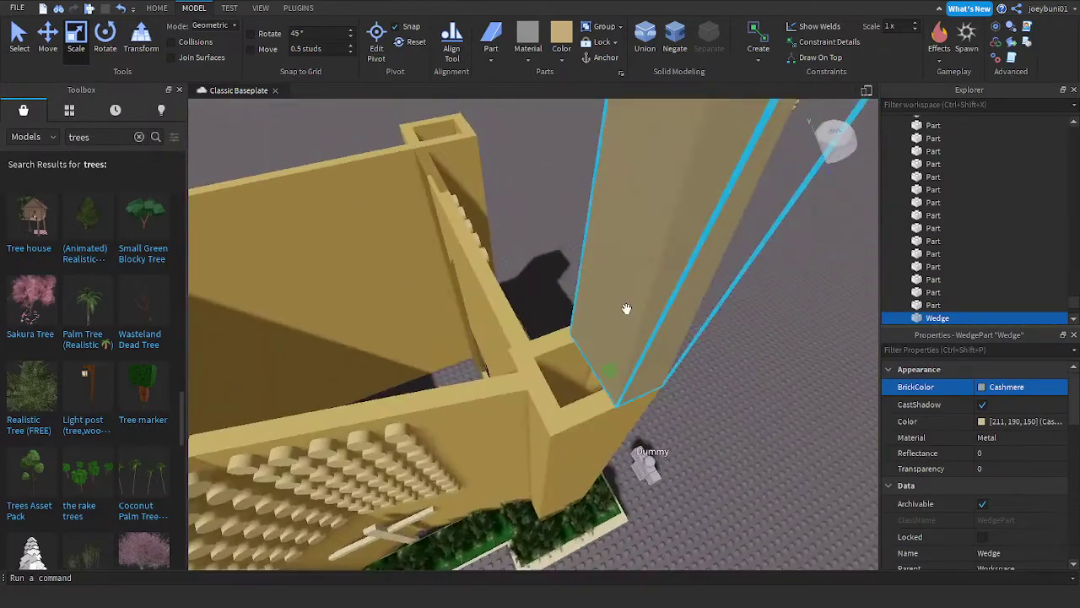
right_click_drag(594, 344, 594, 343)
left_click_drag(571, 253, 537, 264)
Step: Duplicate the wedge spire and bring the copy across towards the other pillar on the window side
key("ctrl+d")
left_click_drag(578, 353, 607, 349)
right_click_drag(607, 349, 608, 348)
left_click_drag(607, 349, 606, 348)
right_click_drag(608, 348, 606, 348)
left_click_drag(606, 348, 608, 347)
right_click_drag(606, 348, 608, 347)
left_click_drag(608, 347, 609, 347)
right_click_drag(607, 347, 609, 347)
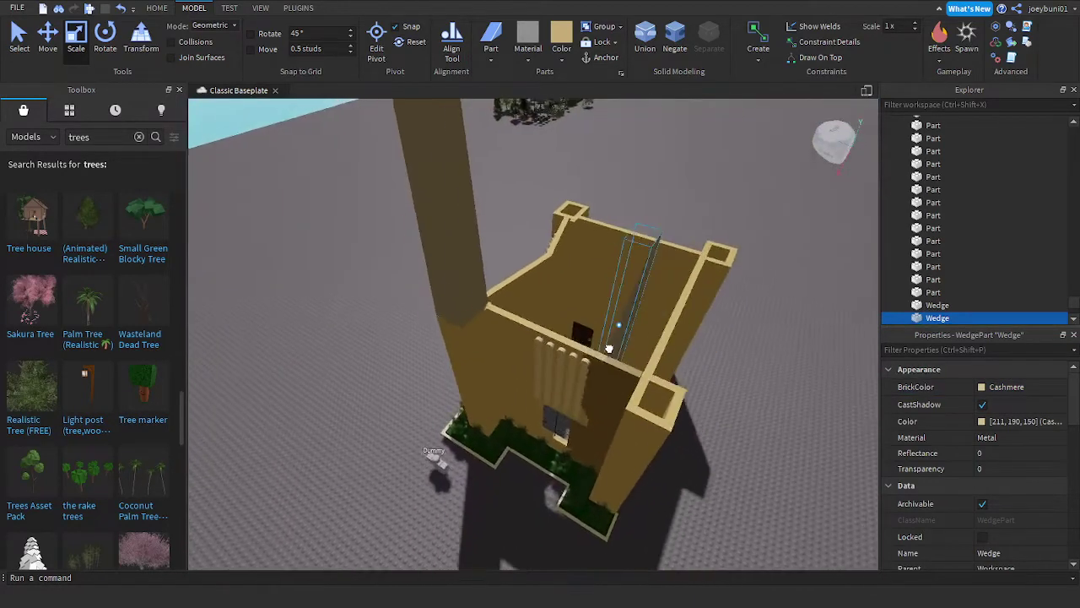
Step: Seat the copied spire flush on top of the second pillar on the window side
left_click_drag(609, 347, 503, 410)
scroll(503, 410, "up", 4)
right_click_drag(503, 410, 505, 411)
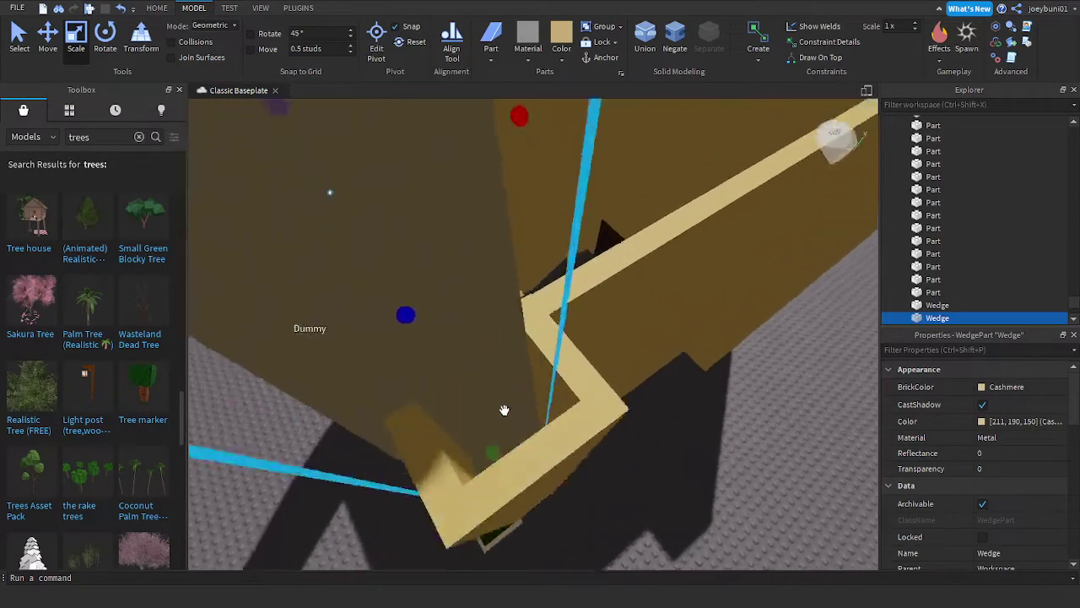
left_click_drag(504, 411, 608, 430)
scroll(608, 430, "down", 1)
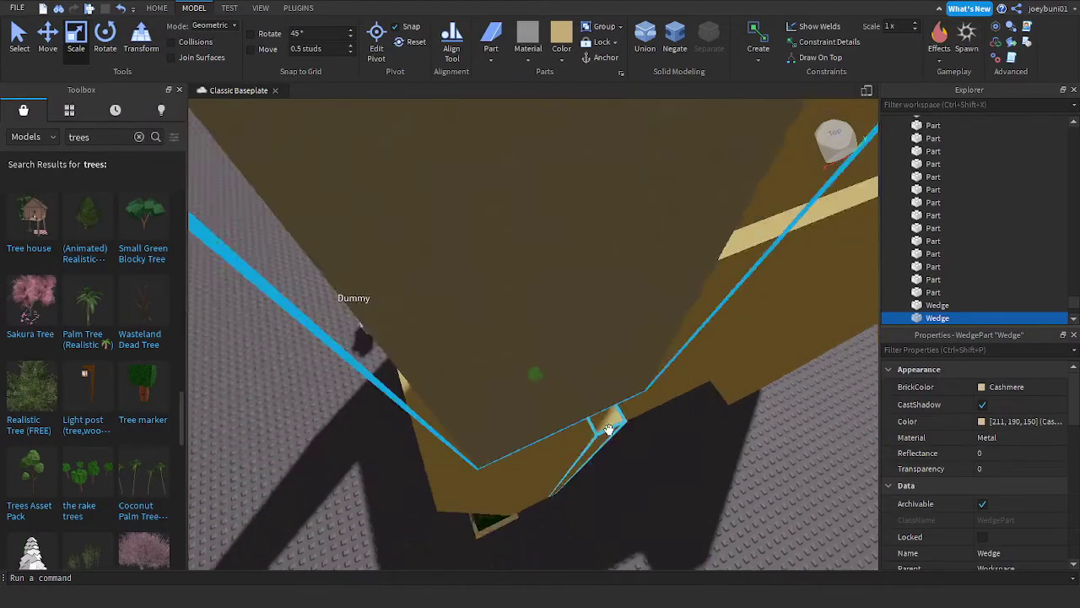
right_click_drag(608, 430, 607, 431)
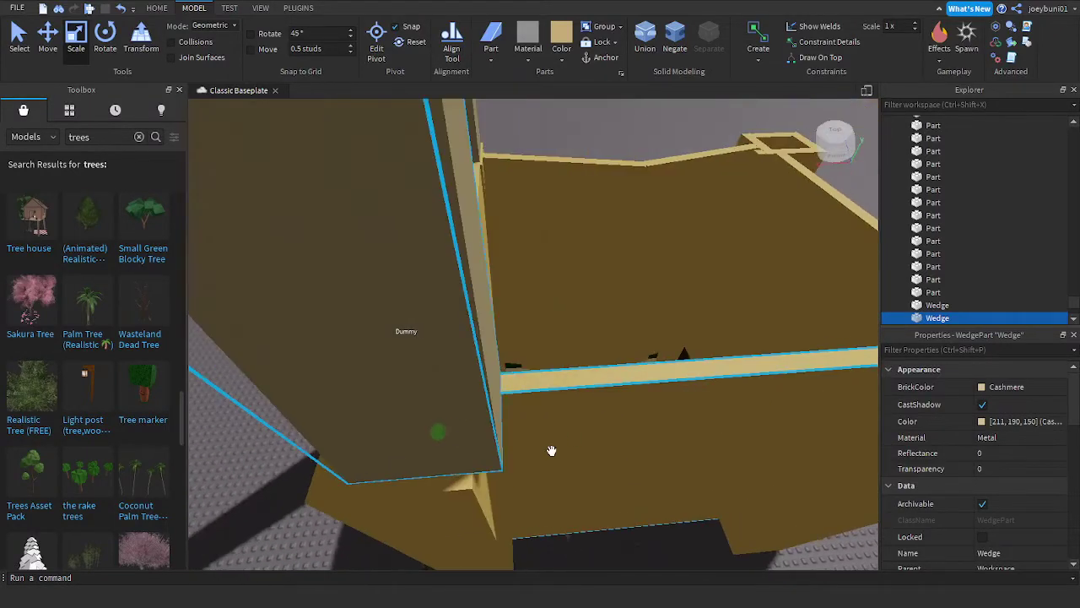
left_click_drag(490, 466, 457, 482)
scroll(526, 449, "down", 4)
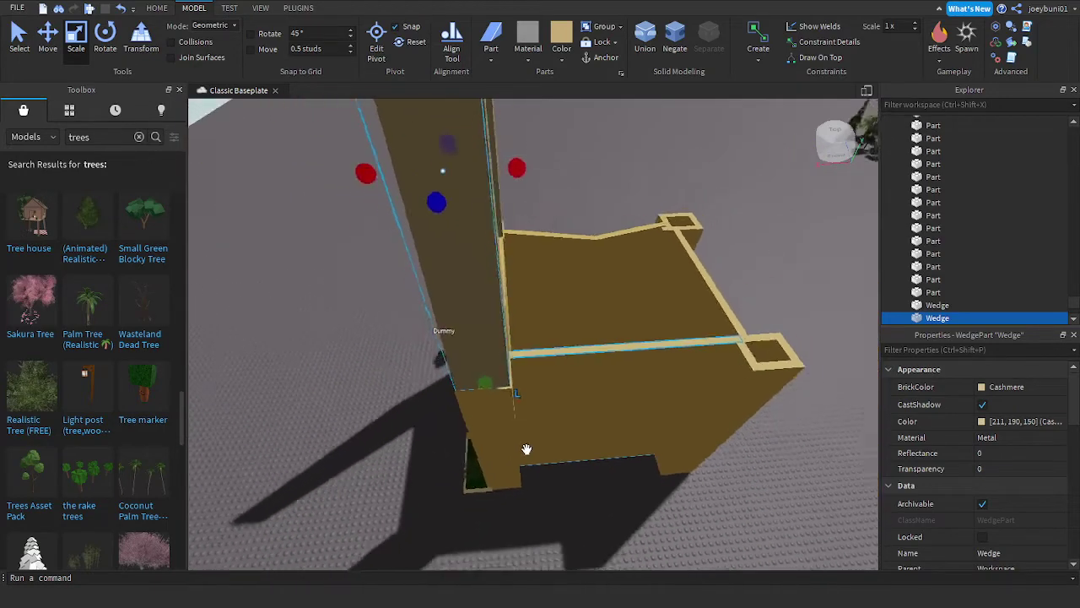
Step: Stretch the copied spire and the original spire upward to a similar, much greater height
right_click_drag(526, 448, 527, 449)
scroll(526, 449, "down", 5)
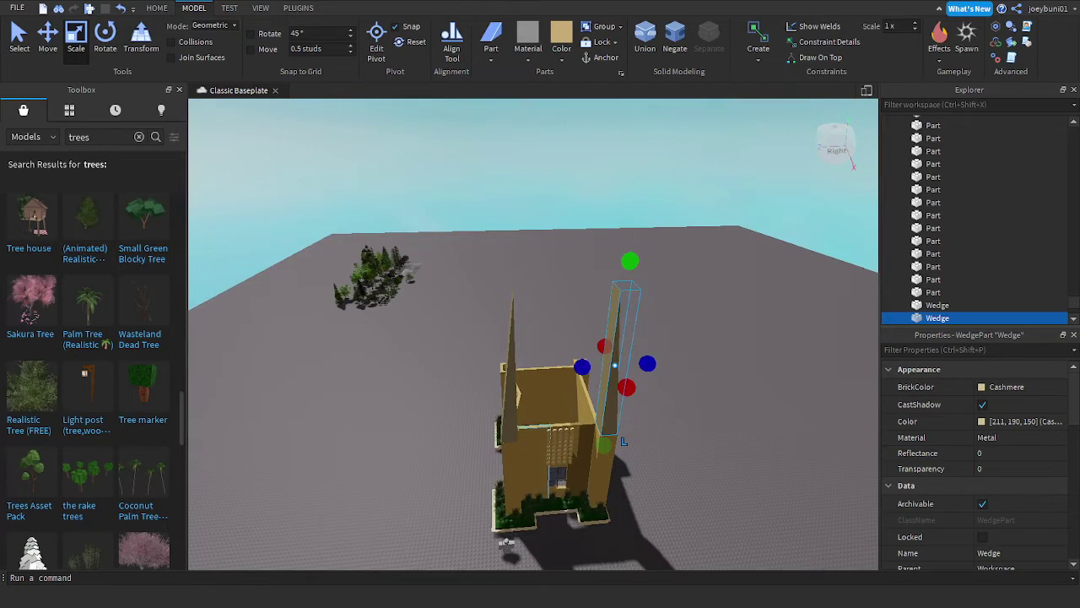
left_click_drag(633, 255, 632, 212)
right_click_drag(632, 211, 632, 211)
left_click_drag(632, 211, 633, 208)
right_click_drag(599, 357, 594, 355)
left_click(552, 374)
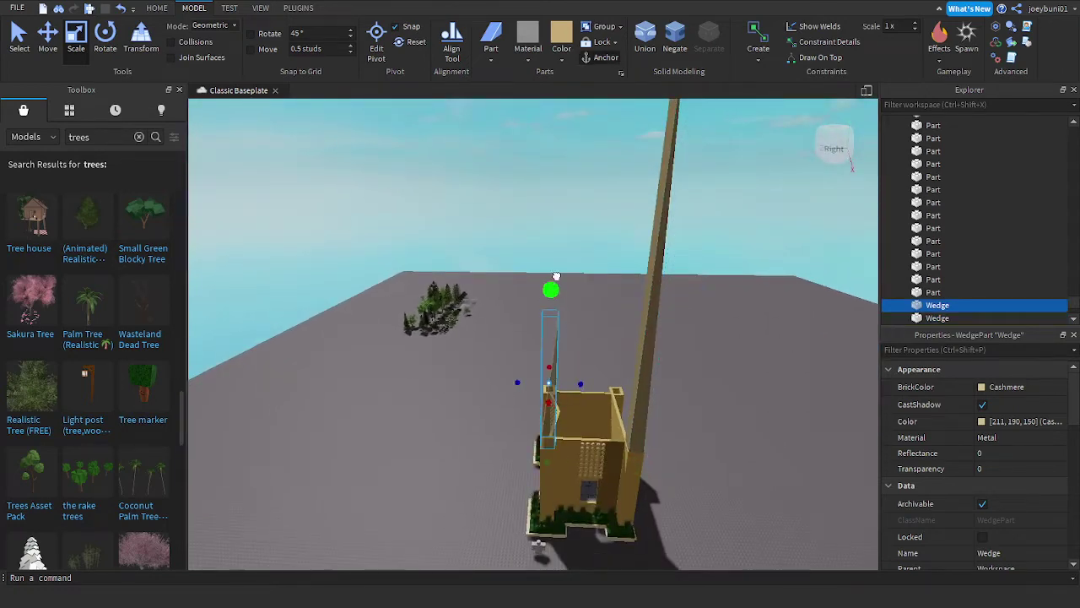
left_click_drag(556, 276, 554, 260)
right_click_drag(556, 276, 555, 259)
left_click_drag(554, 259, 564, 198)
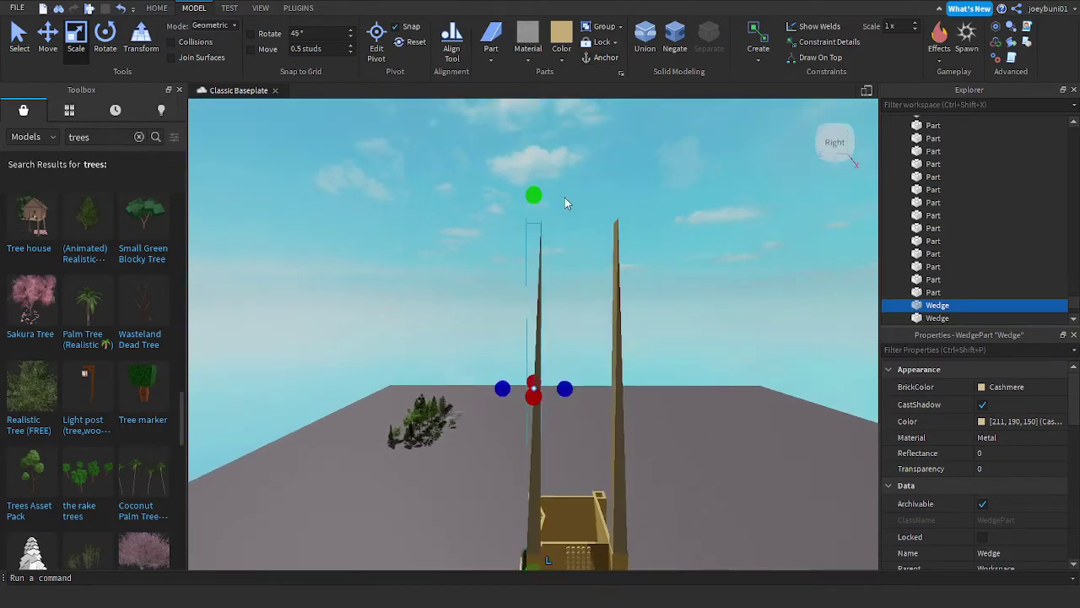
right_click_drag(565, 198, 563, 200)
Step: Duplicate the tall spire again and move the copy along the cross wall onto the pillar at its other end
right_click_drag(518, 246, 519, 247)
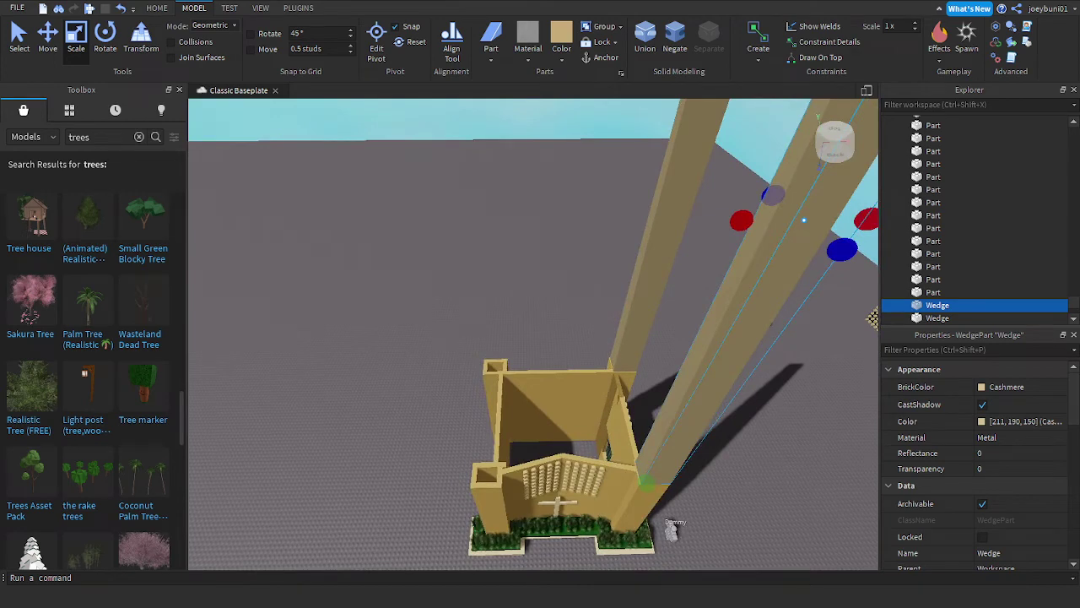
key("ctrl+d")
key("a")
left_click_drag(665, 456, 586, 517)
key("ctrl+z")
key("s")
left_click(49, 48)
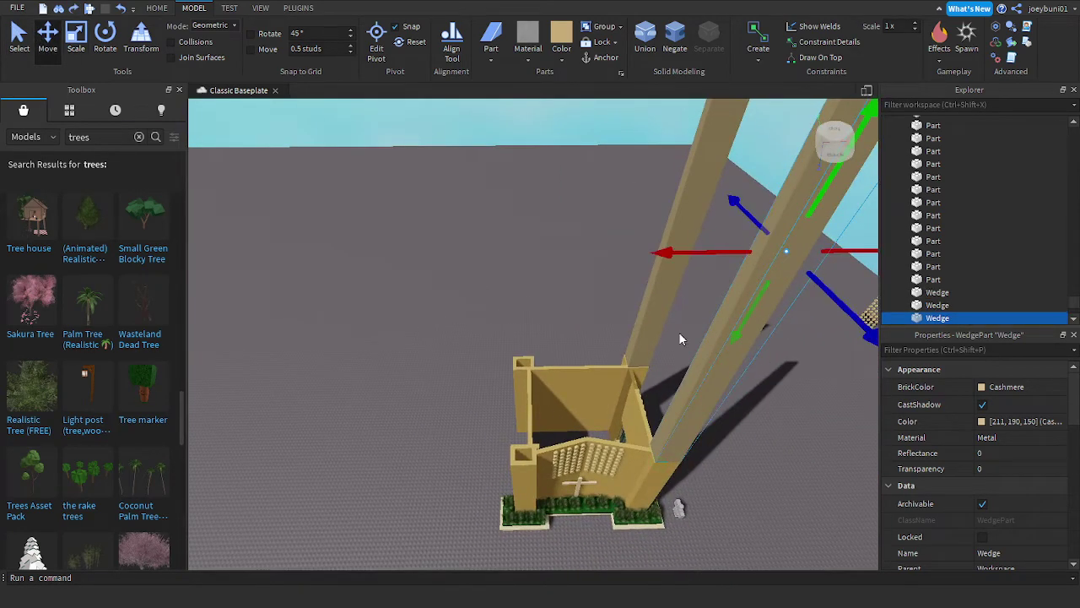
left_click_drag(677, 253, 425, 288)
left_click(364, 323)
Step: Scale the Cork Plastic wall panel between the first spire and the window upward, well above the other walls
right_click_drag(711, 406, 711, 401)
key("s")
key("d")
key("w")
key("s")
left_click(590, 466)
key("d")
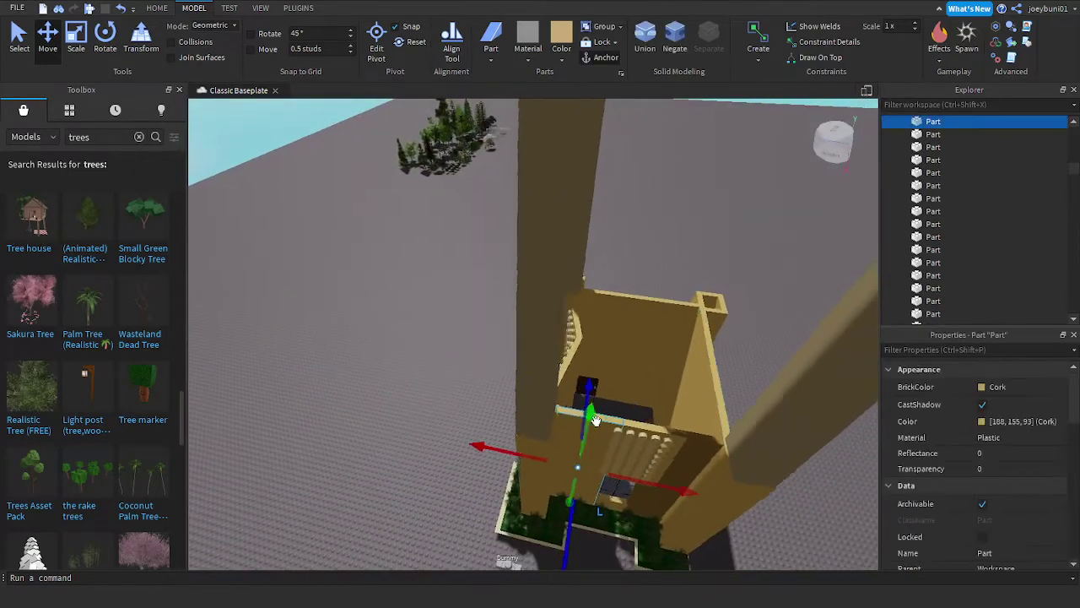
left_click(74, 33)
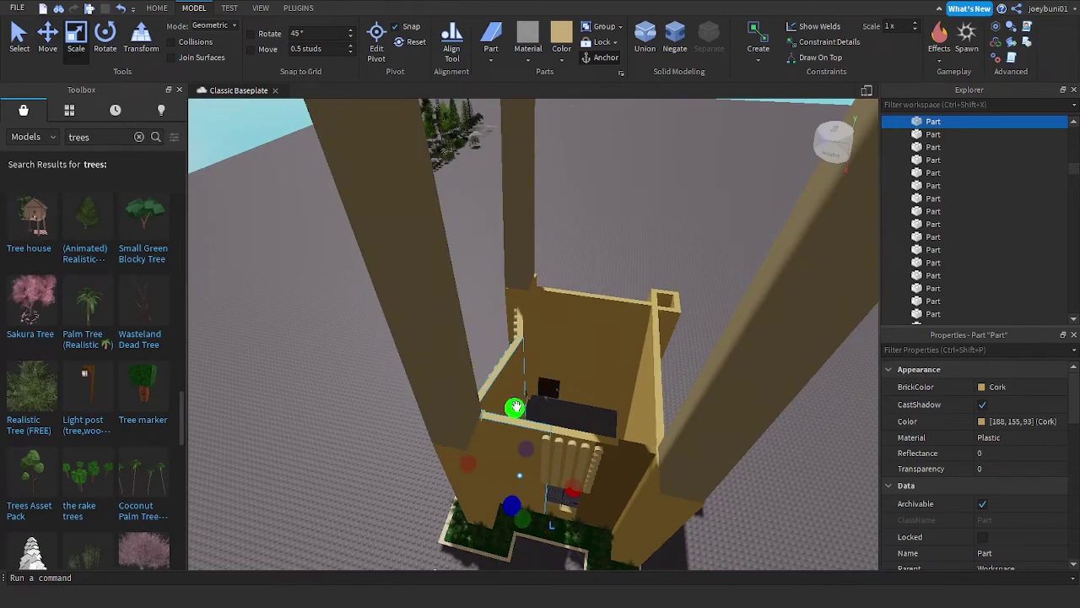
left_click_drag(514, 405, 516, 338)
right_click_drag(516, 337, 516, 338)
left_click_drag(516, 337, 515, 338)
right_click_drag(516, 338, 515, 337)
key("s")
Step: Stretch the Cork Metal panel on the other side of the window upward above the wall top
right_click_drag(551, 410, 551, 410)
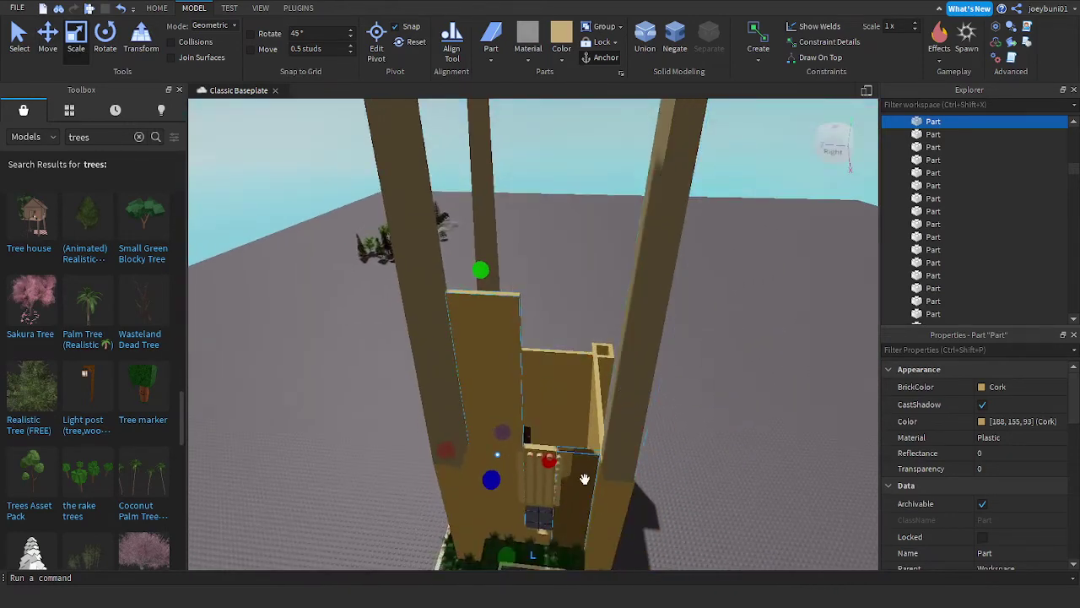
left_click_drag(580, 428, 583, 408)
left_click_drag(587, 354, 588, 353)
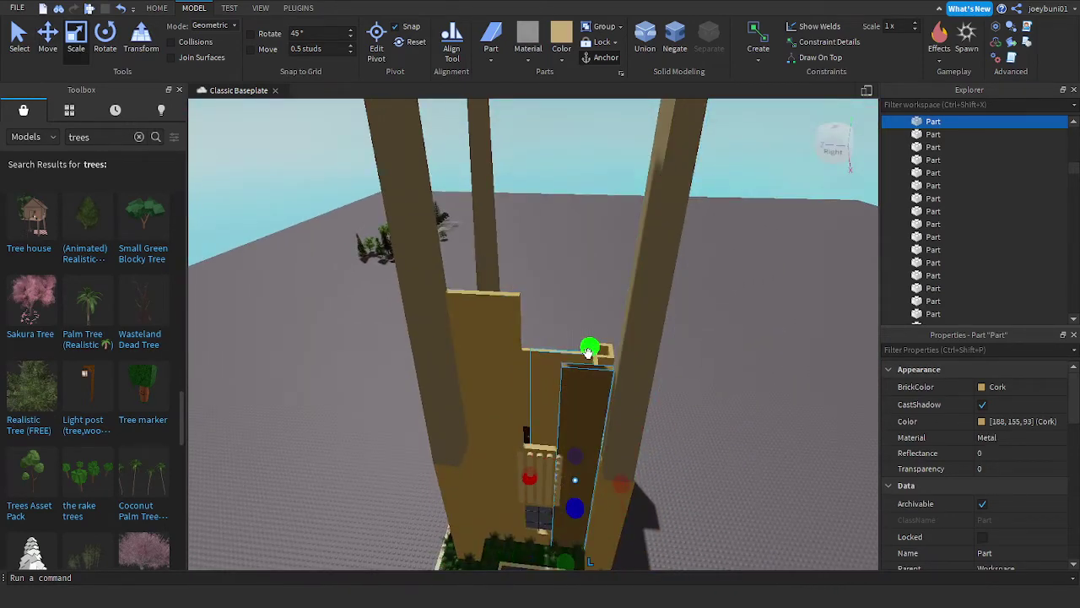
Step: Delete the raised Metal panel beside the window and undo the deletion
key("Delete")
key("ctrl+z")
right_click_drag(574, 487, 575, 487)
key("w")
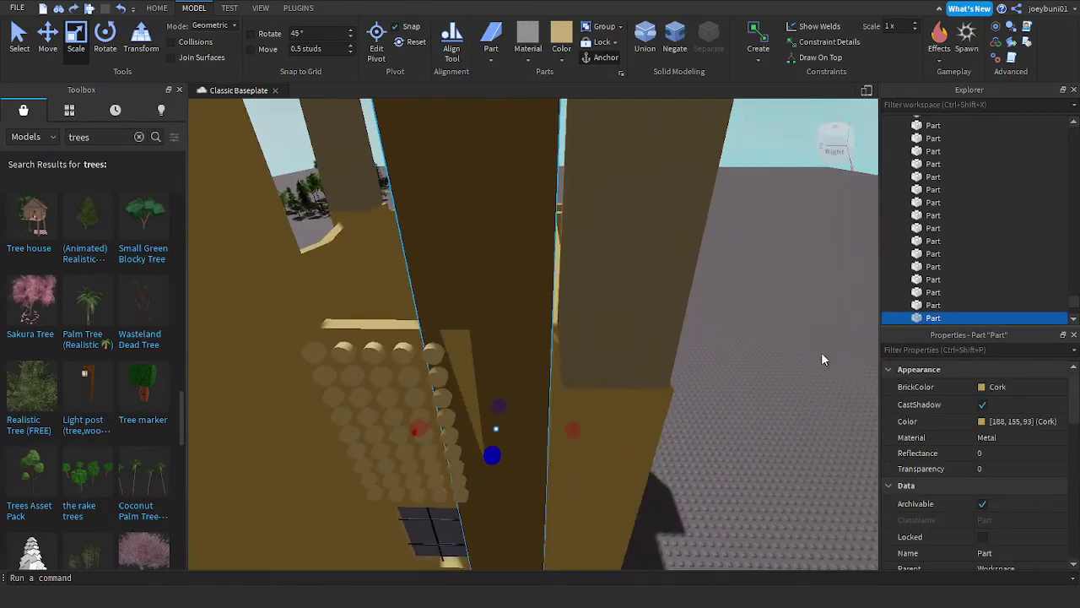
key("s")
left_click(996, 388)
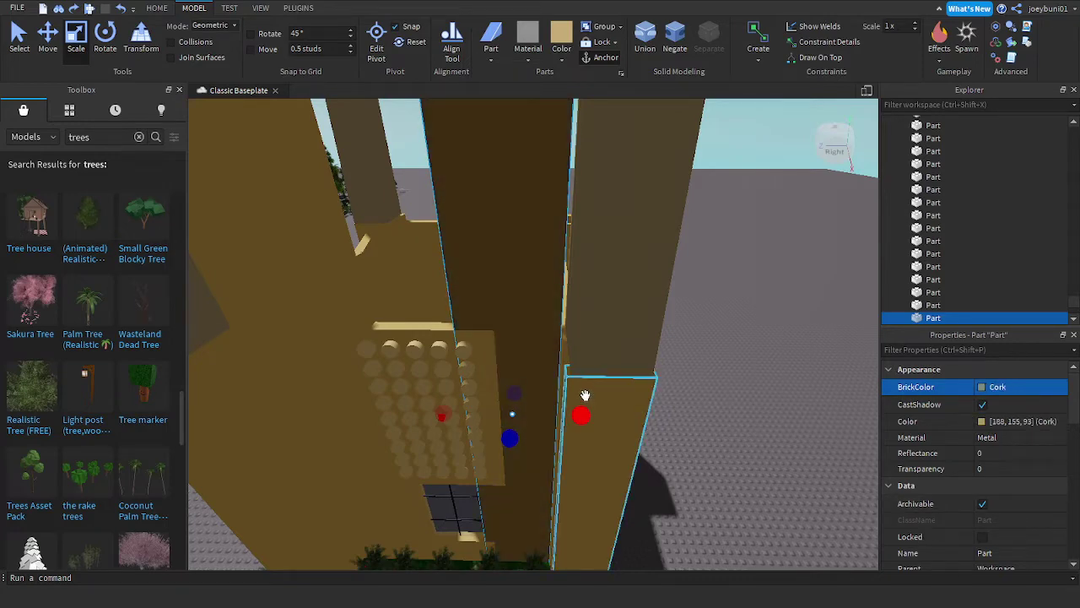
left_click(613, 436)
key("s")
right_click_drag(687, 328, 687, 328)
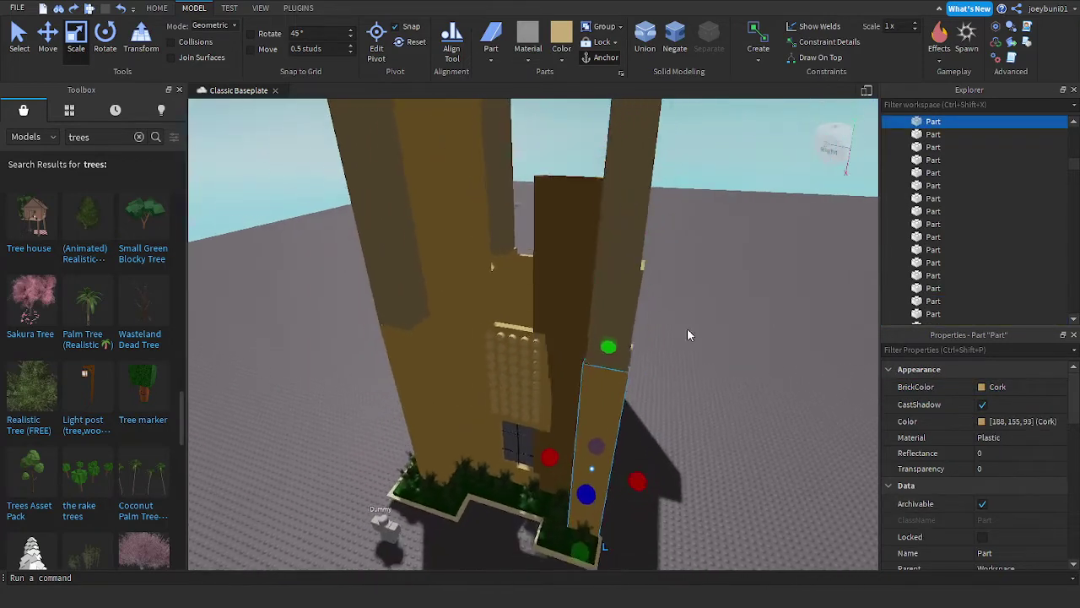
Step: Try to shrink the Cashmere wedge spire beside the raised Metal panel down to its pillar top, and undo the change
left_click(620, 196)
right_click_drag(619, 196, 619, 195)
key("s")
right_click_drag(550, 148, 549, 149)
left_click_drag(545, 157, 554, 301)
right_click_drag(553, 301, 553, 301)
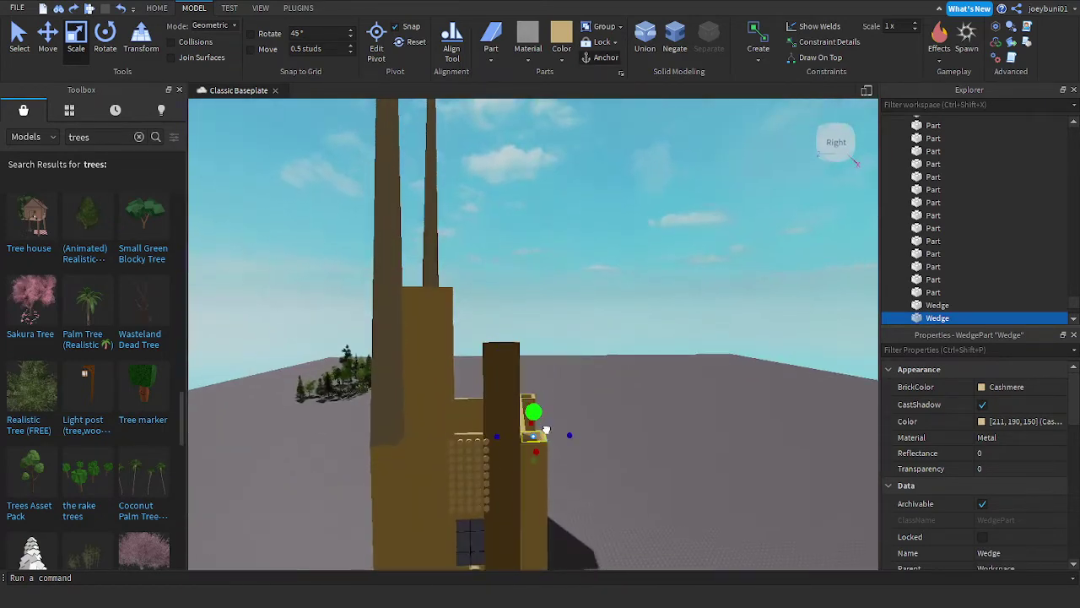
left_click_drag(546, 430, 546, 431)
right_click_drag(546, 431, 548, 439)
key("w")
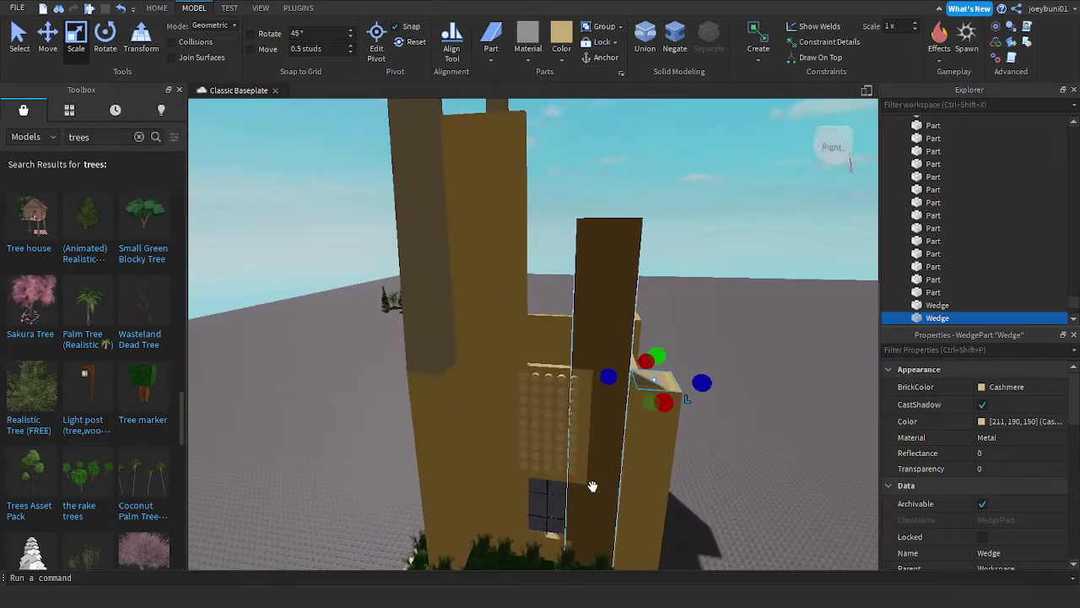
left_click(592, 487)
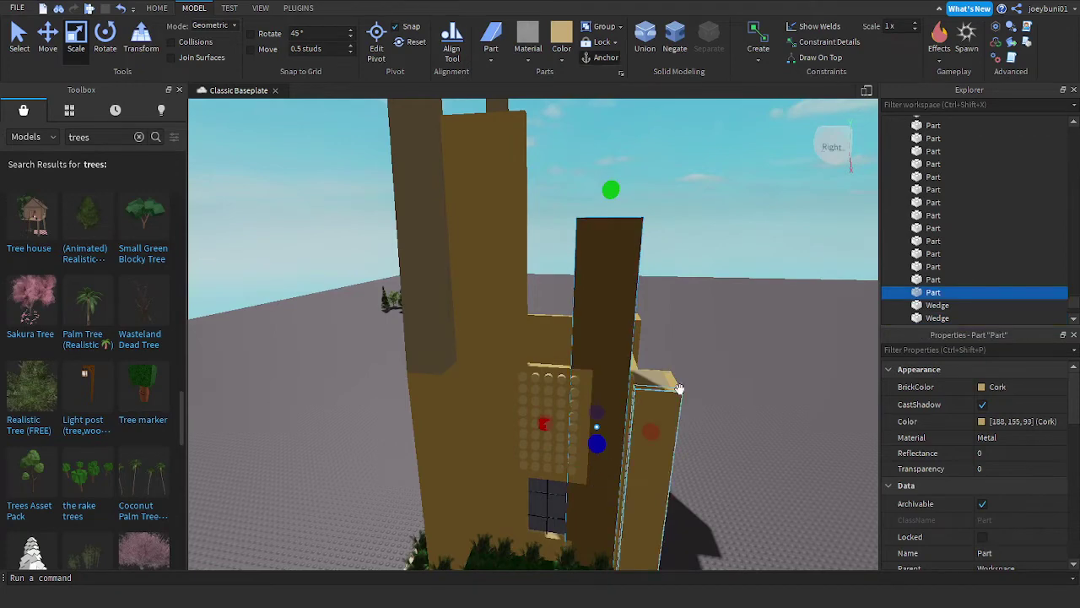
key("ctrl+z")
Step: Delete the raised Cork Metal panel between the window and the neighbouring spire pillar
right_click_drag(662, 376, 603, 340)
left_click(635, 413)
key("Delete")
right_click_drag(670, 349, 670, 351)
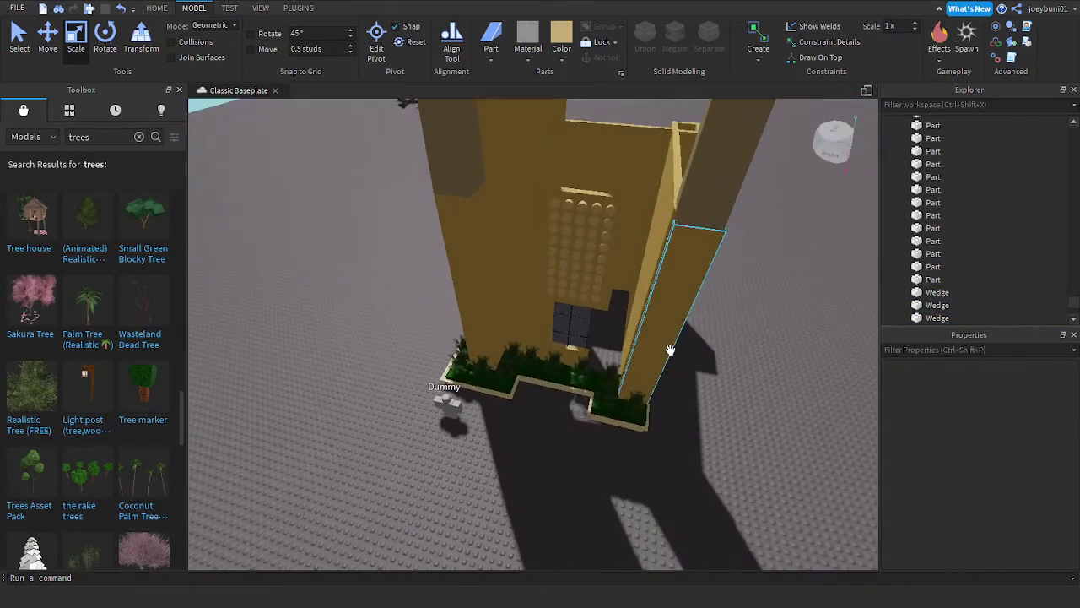
Step: Duplicate the low Cork Plastic piece under the window and resize the copy sideways to fit the gap beside the window
scroll(583, 378, "up", 5)
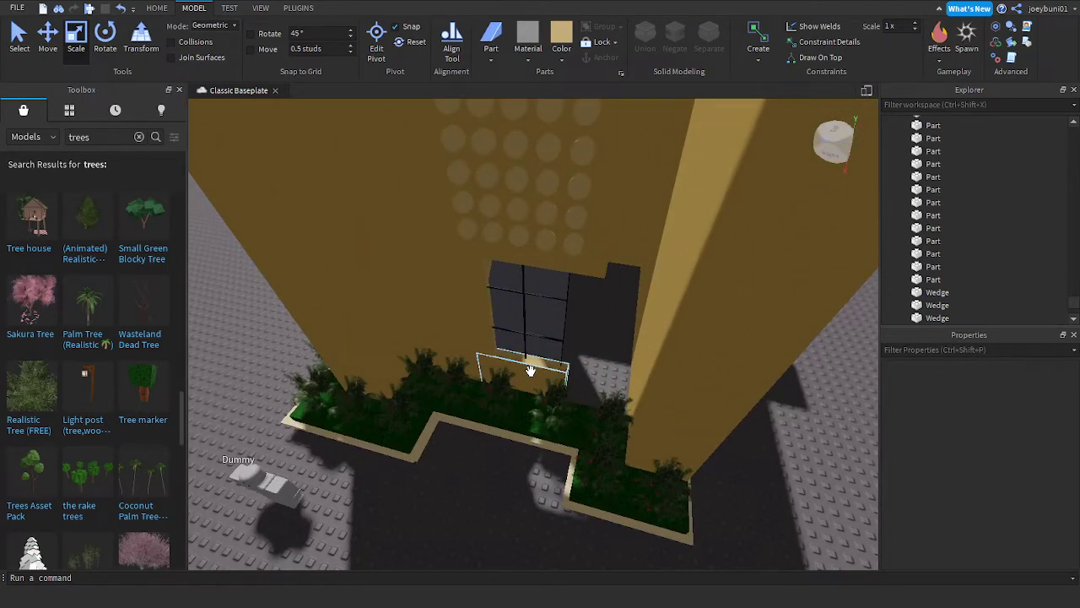
left_click(530, 369)
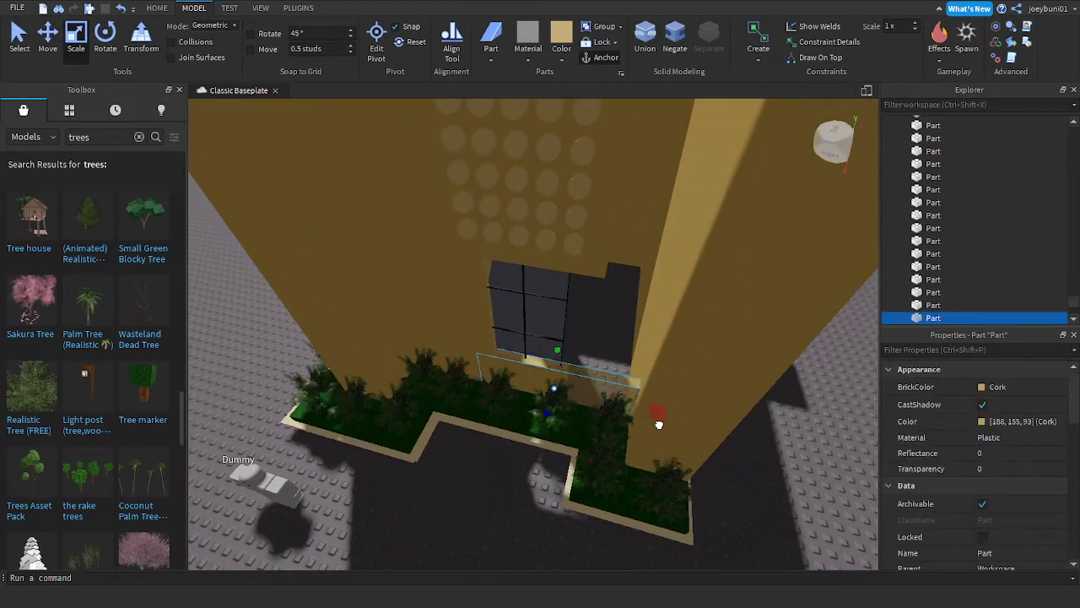
left_click_drag(464, 374, 501, 391)
Step: Stretch the new Cork Plastic piece upward into a tall wall panel rising above the wall top beside the spire
scroll(607, 350, "down", 5)
left_click_drag(606, 353, 622, 214)
right_click_drag(622, 214, 622, 213)
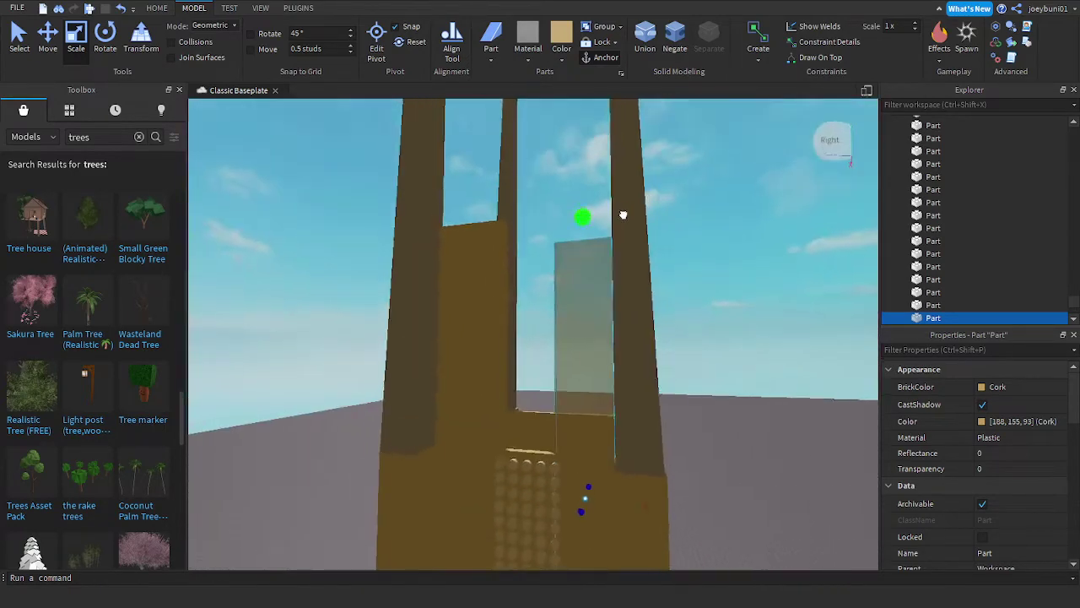
left_click_drag(622, 213, 622, 211)
right_click_drag(621, 194, 617, 242)
Step: Turn on 0.5-stud move snapping and adjust the new panel's top to about the height of the raised panel opposite
scroll(617, 241, "up", 5)
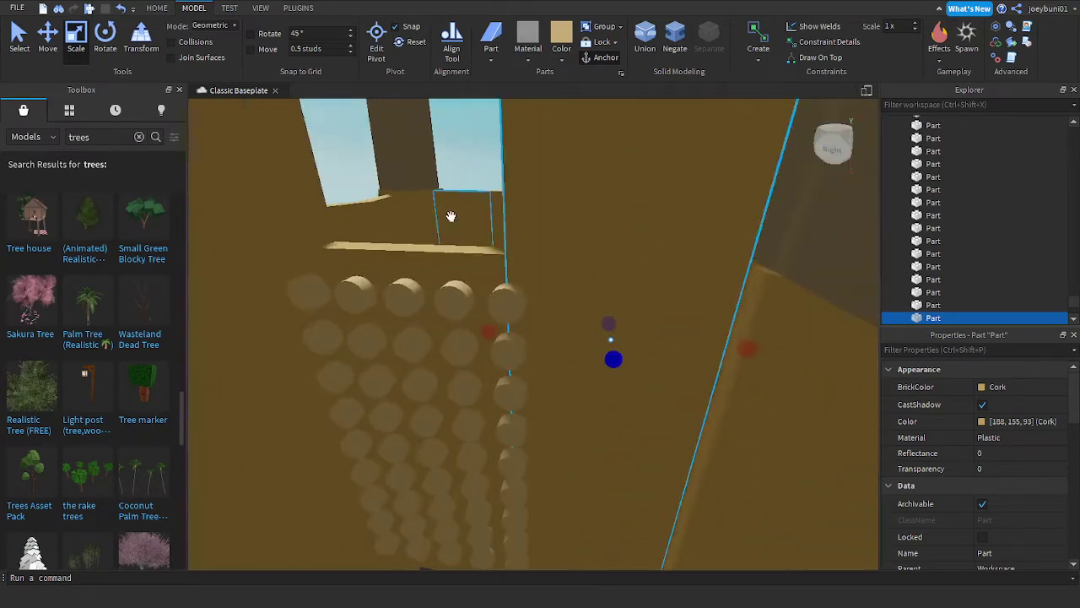
left_click(452, 219)
right_click_drag(554, 258, 554, 302)
scroll(544, 241, "down", 8)
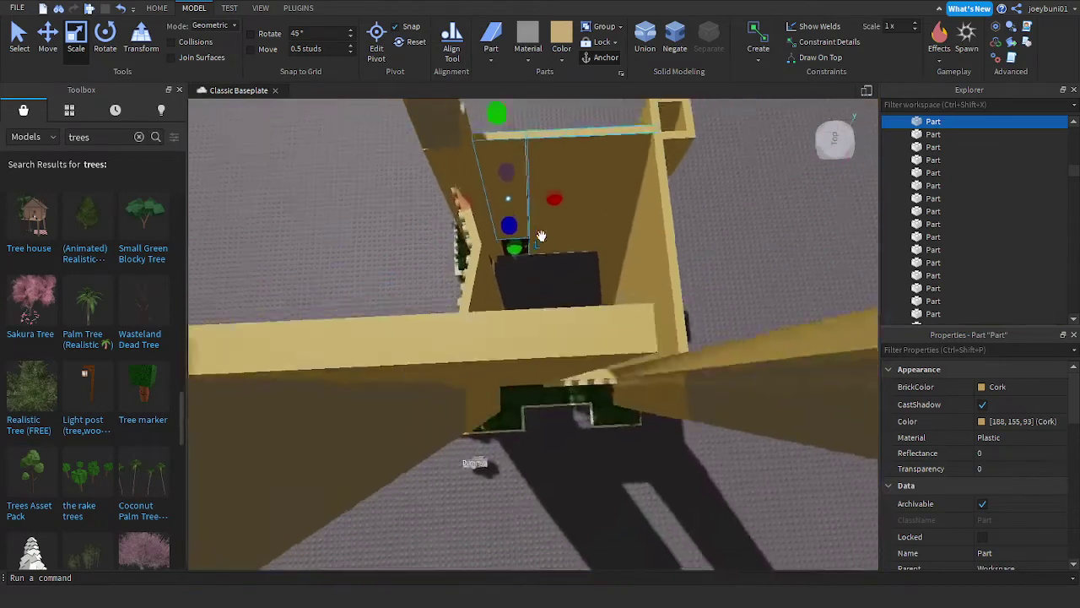
left_click(250, 50)
right_click_drag(595, 371, 616, 376)
scroll(610, 378, "down", 3)
left_click(642, 366)
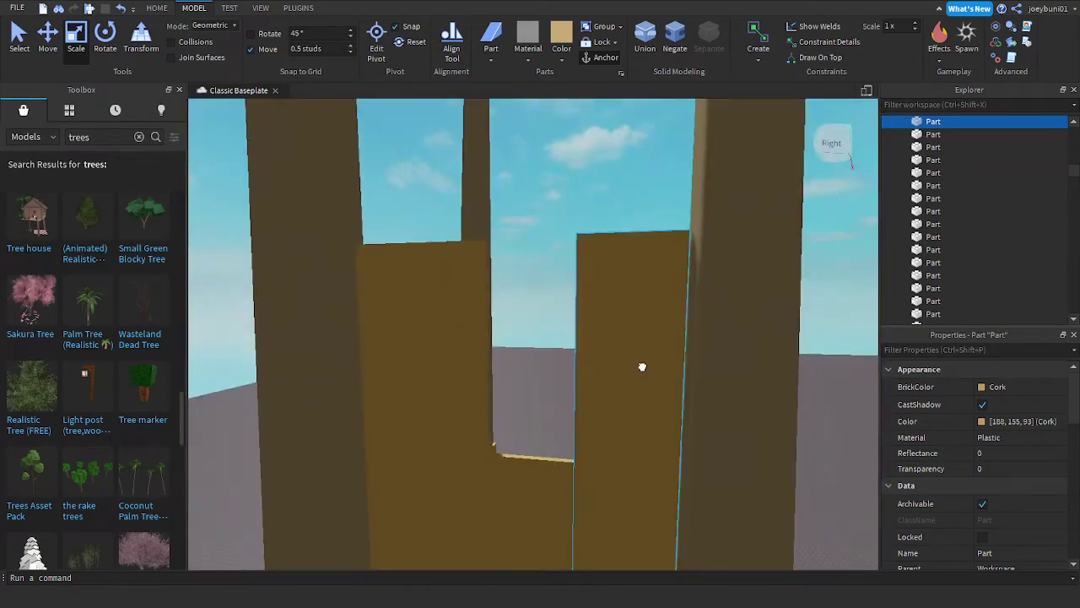
left_click_drag(637, 212, 639, 222)
Step: Examine the facade from near and far to compare the two raised panels and the spires
scroll(648, 315, "down", 7)
mouse_move(649, 319)
right_mouse_down()
mouse_move(649, 336)
mouse_move(649, 306)
mouse_move(649, 337)
mouse_move(648, 306)
right_mouse_up()
scroll(649, 319, "up", 6)
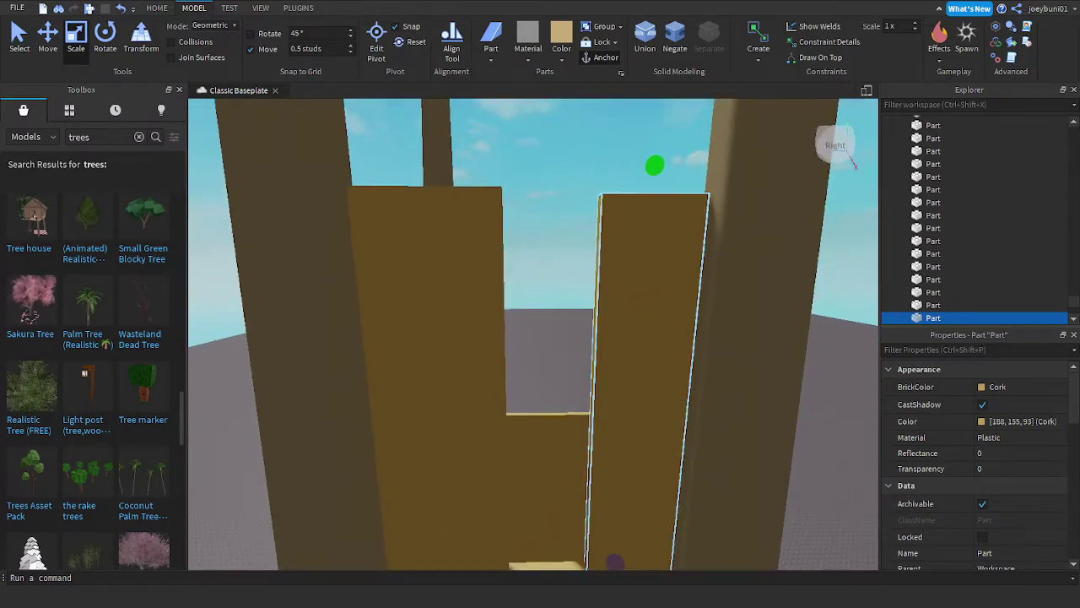
scroll(648, 319, "down", 4)
scroll(649, 320, "up", 3)
scroll(649, 320, "down", 4)
scroll(648, 320, "down", 4)
scroll(649, 320, "up", 2)
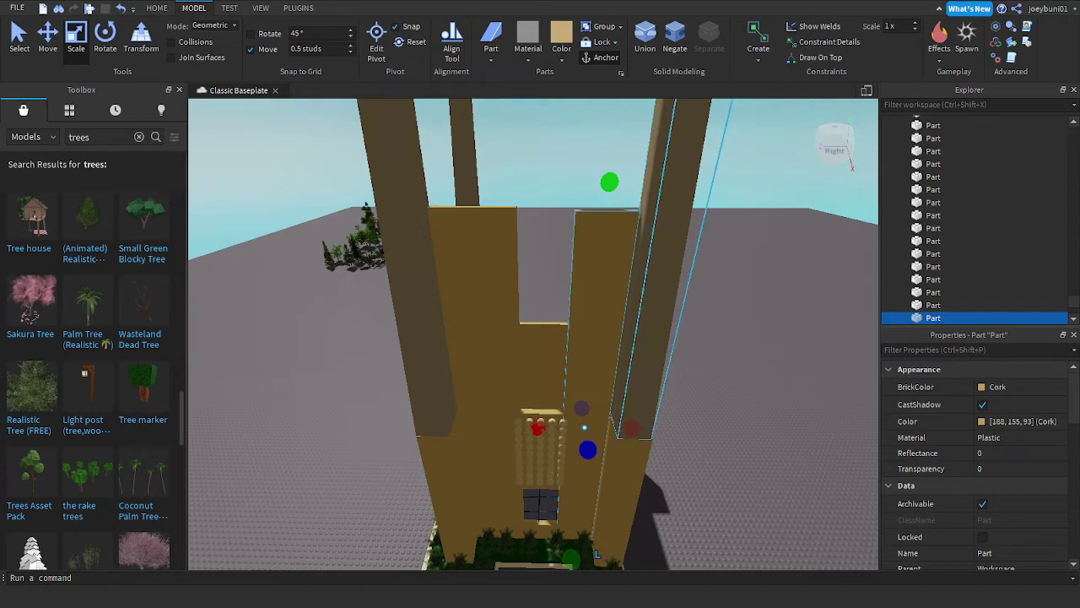
scroll(689, 348, "up", 1)
scroll(690, 349, "down", 3)
mouse_move(689, 348)
right_mouse_down()
mouse_move(689, 324)
mouse_move(690, 336)
right_mouse_up()
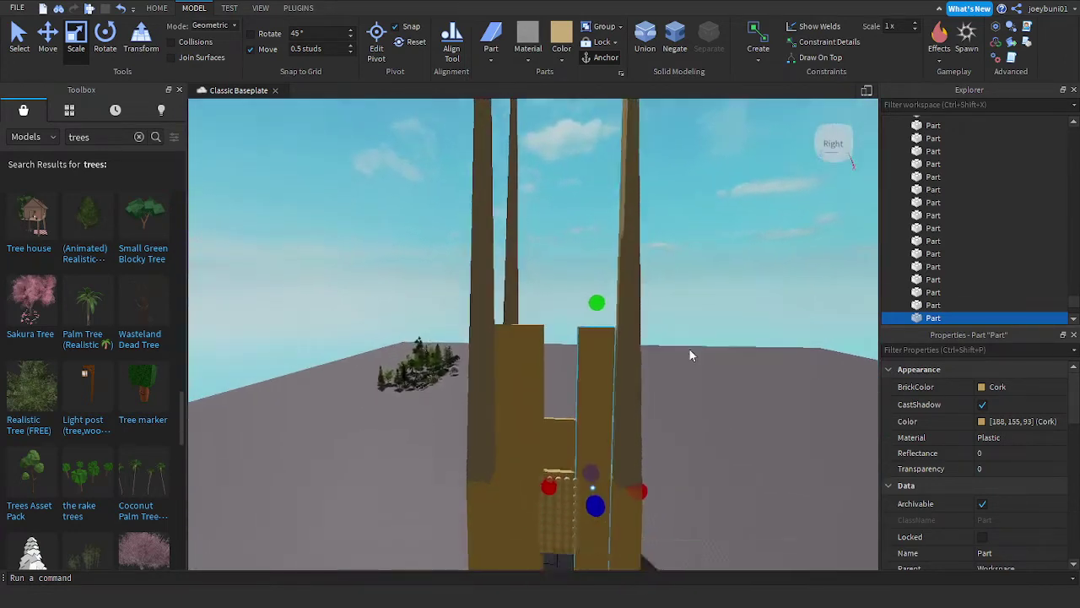
Step: Stretch both Cork wall panels on either side of the central opening further upward between the spires
scroll(689, 348, "up", 3)
left_click_drag(635, 300, 639, 201)
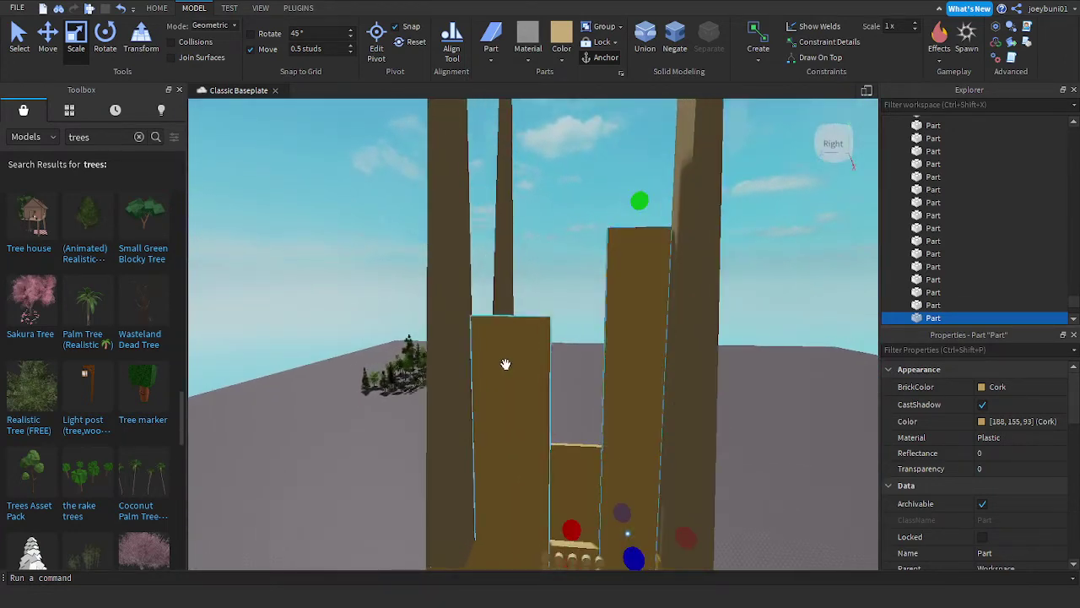
left_click(507, 362)
left_click_drag(513, 282, 519, 172)
left_click(674, 291)
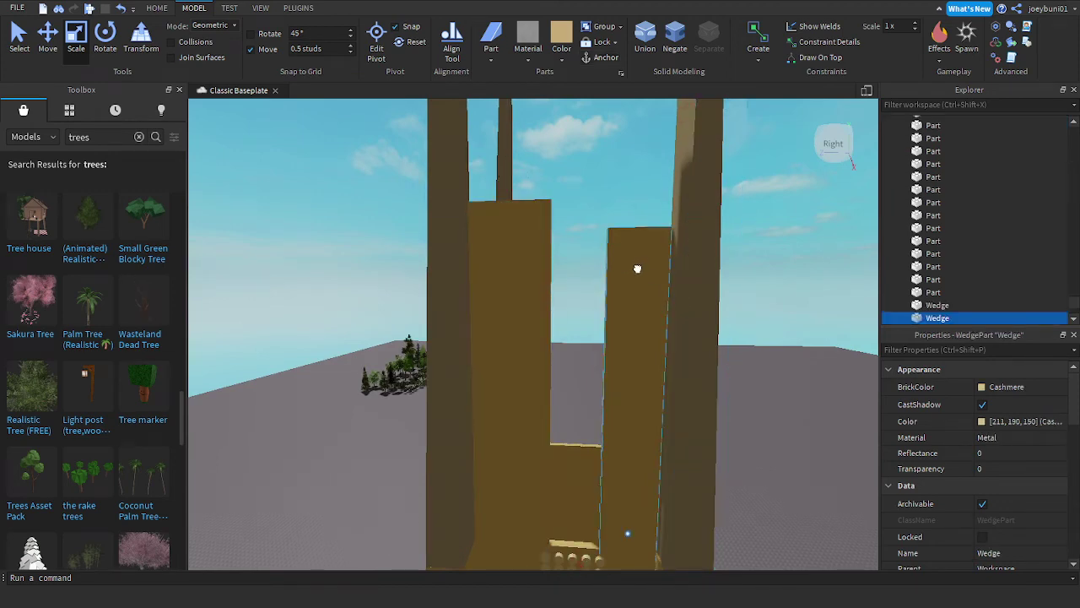
left_click(637, 267)
left_click_drag(637, 194, 638, 160)
mouse_move(662, 251)
right_mouse_down()
mouse_move(663, 261)
mouse_move(656, 250)
right_mouse_up()
Step: Select the window model below the disc grid and search the model library for glass
scroll(661, 253, "up", 3)
scroll(538, 379, "up", 3)
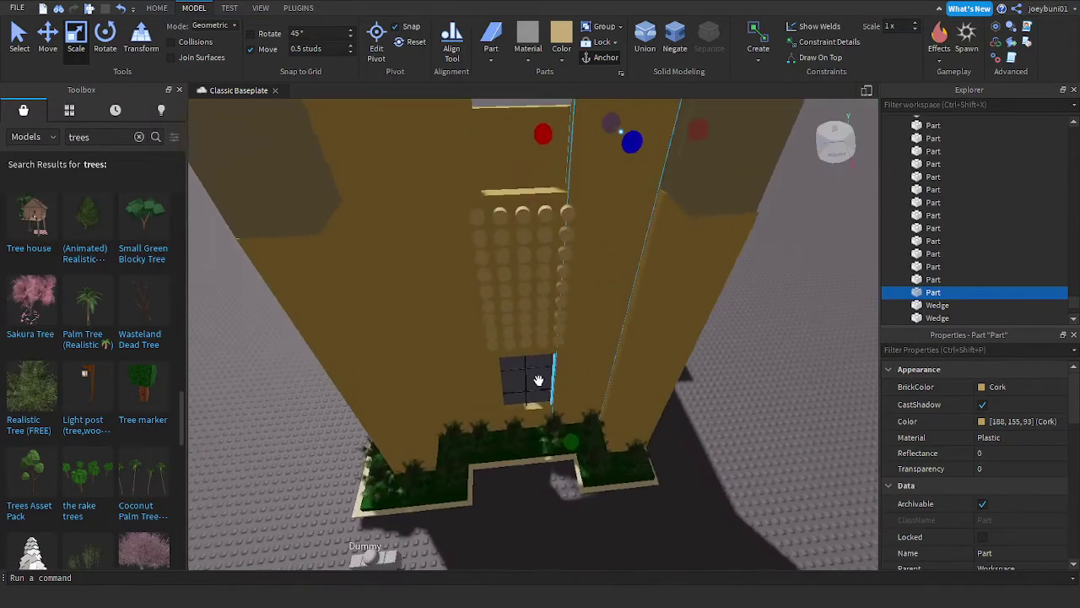
left_click(535, 379)
key("s")
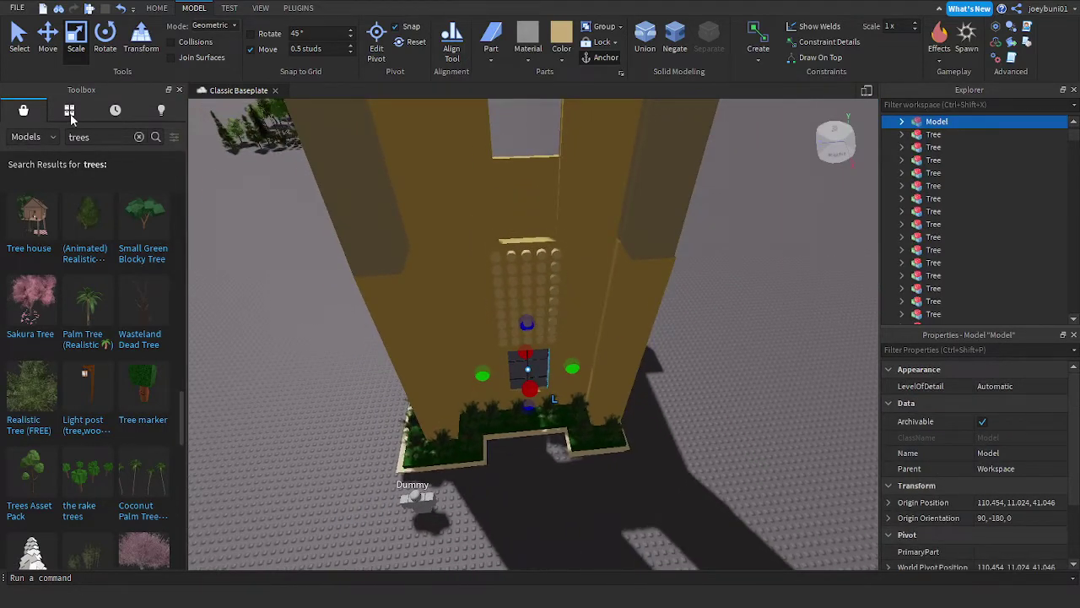
left_click(70, 113)
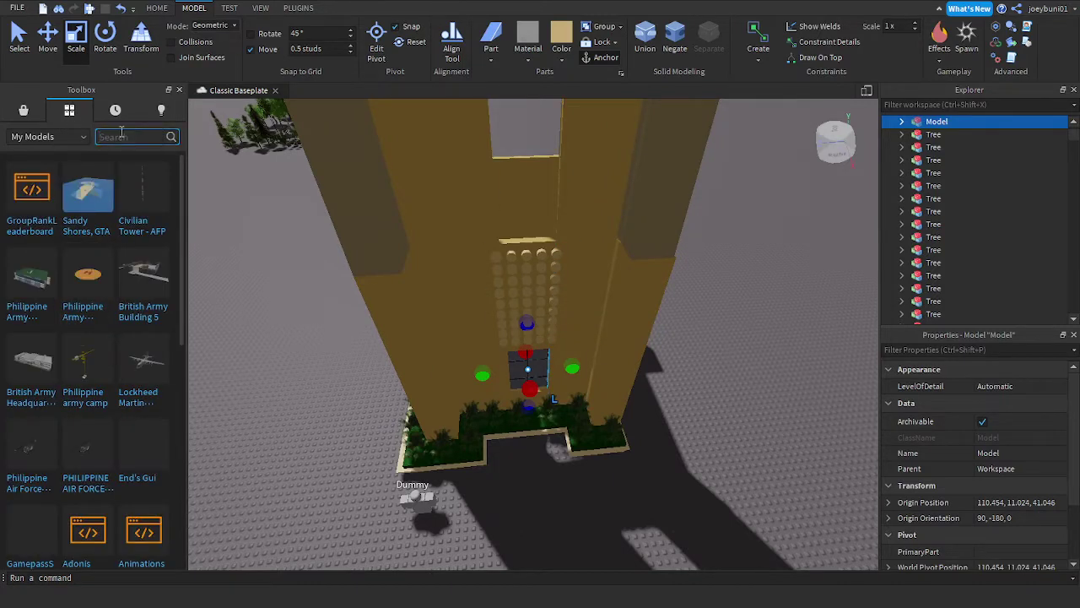
left_click(23, 110)
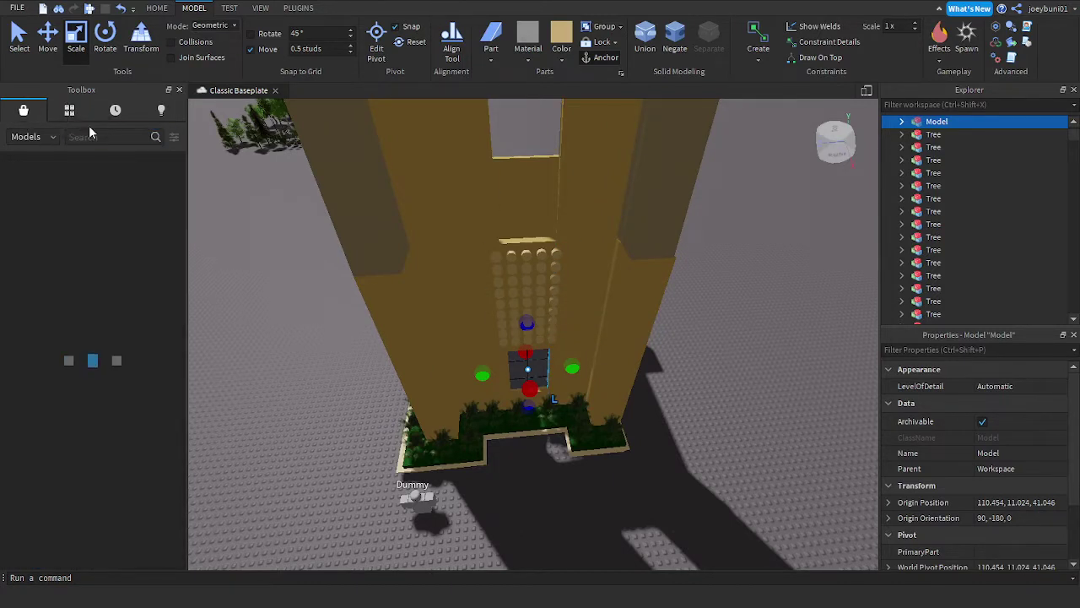
left_click(102, 138)
type("glass")
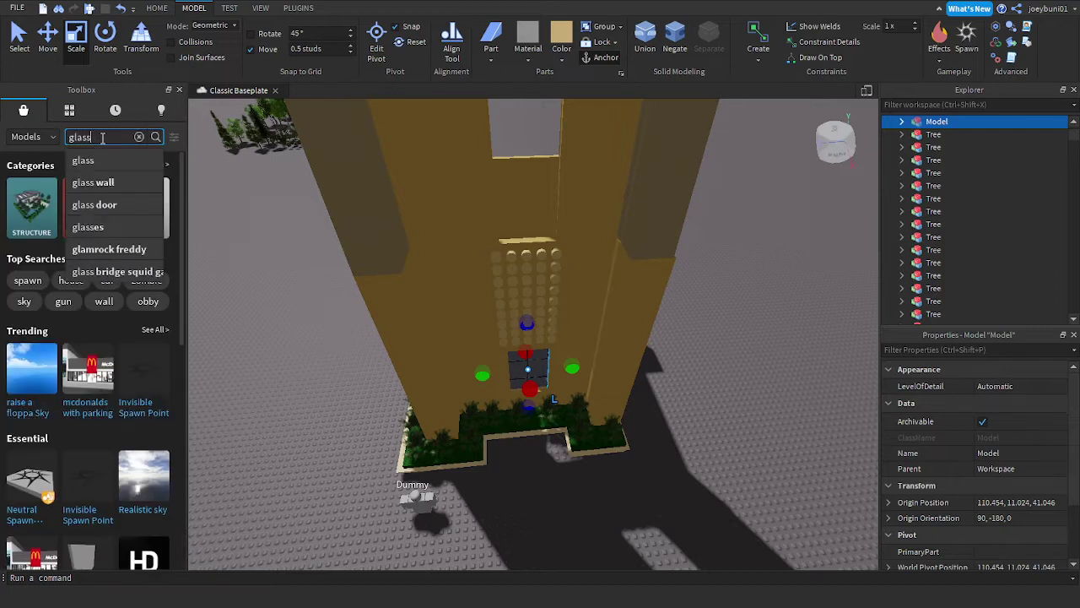
key("Return")
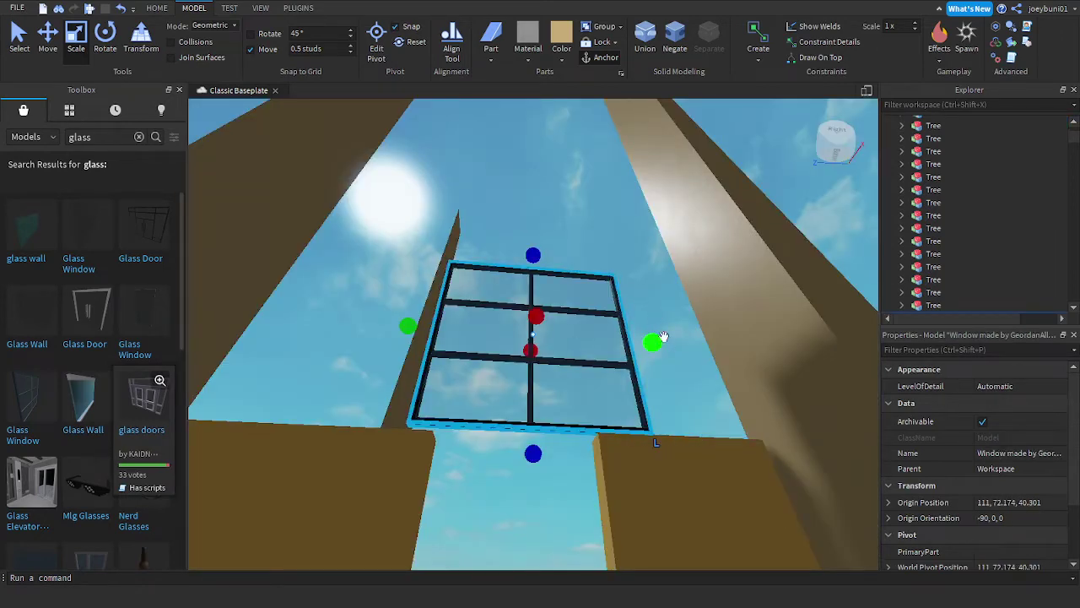
Step: Try scaling the extra six-pane window model in the opening between the raised panels, and delete it
left_click_drag(657, 341, 569, 346)
key("Delete")
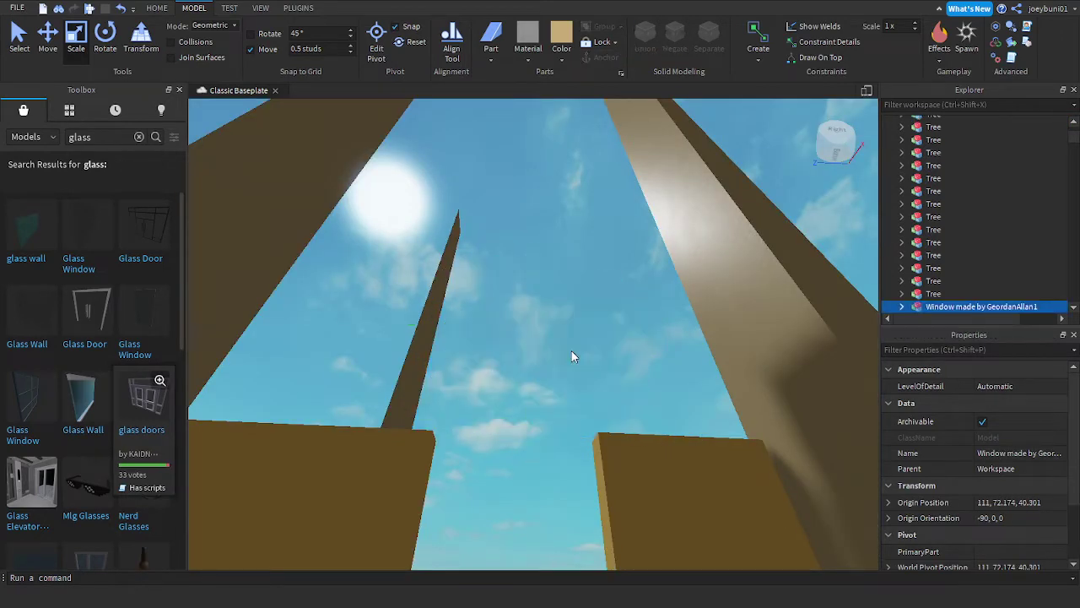
Step: Browse the glass search results for a model suited to the opening between the raised panels
scroll(140, 401, "down", 3)
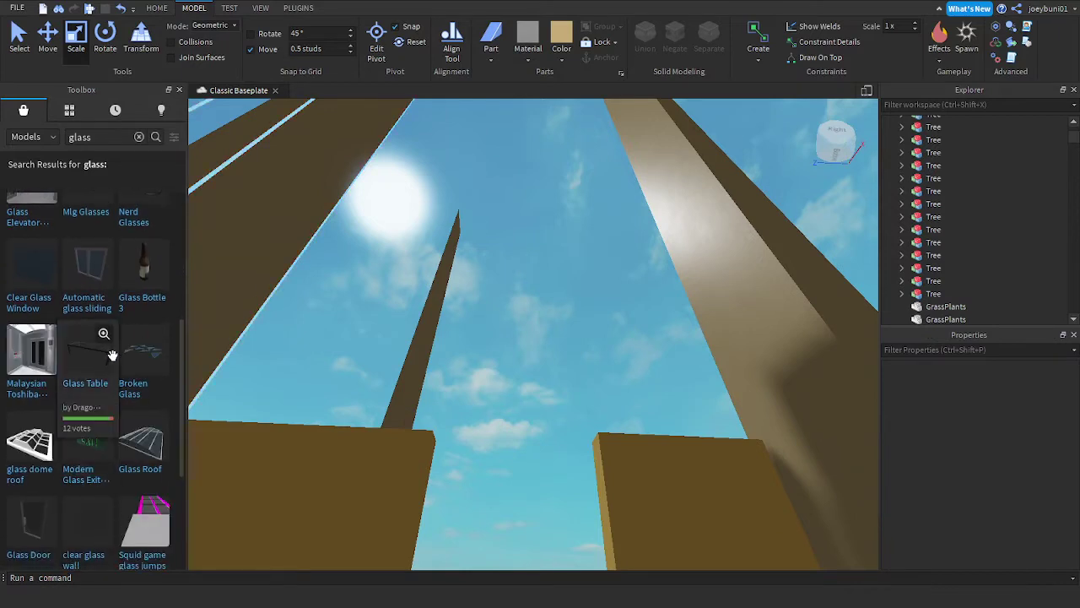
scroll(60, 456, "down", 1)
scroll(60, 457, "down", 1)
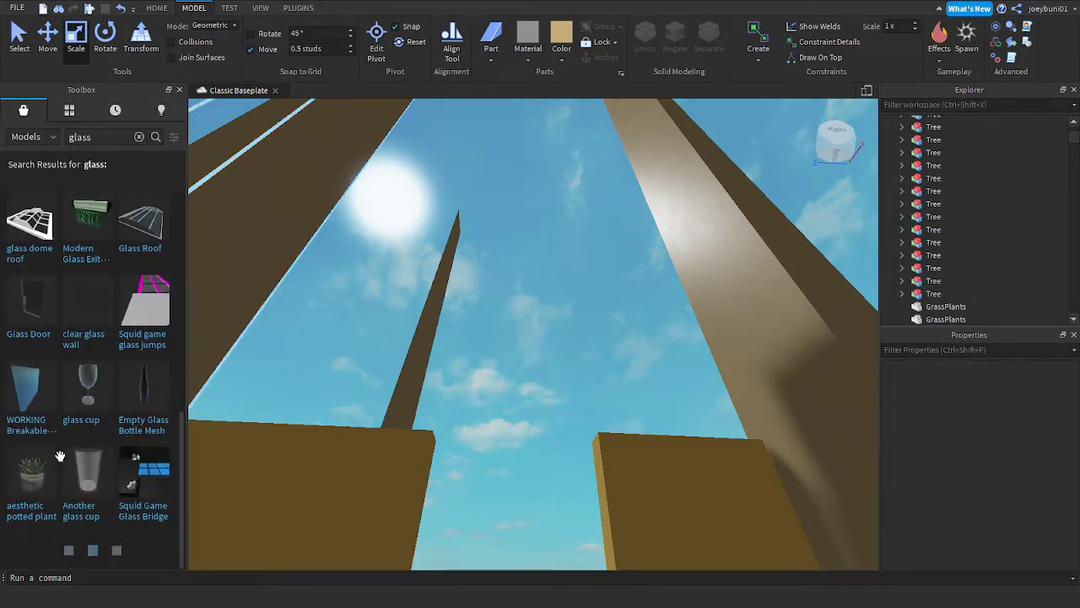
scroll(76, 481, "down", 2)
scroll(96, 515, "down", 3)
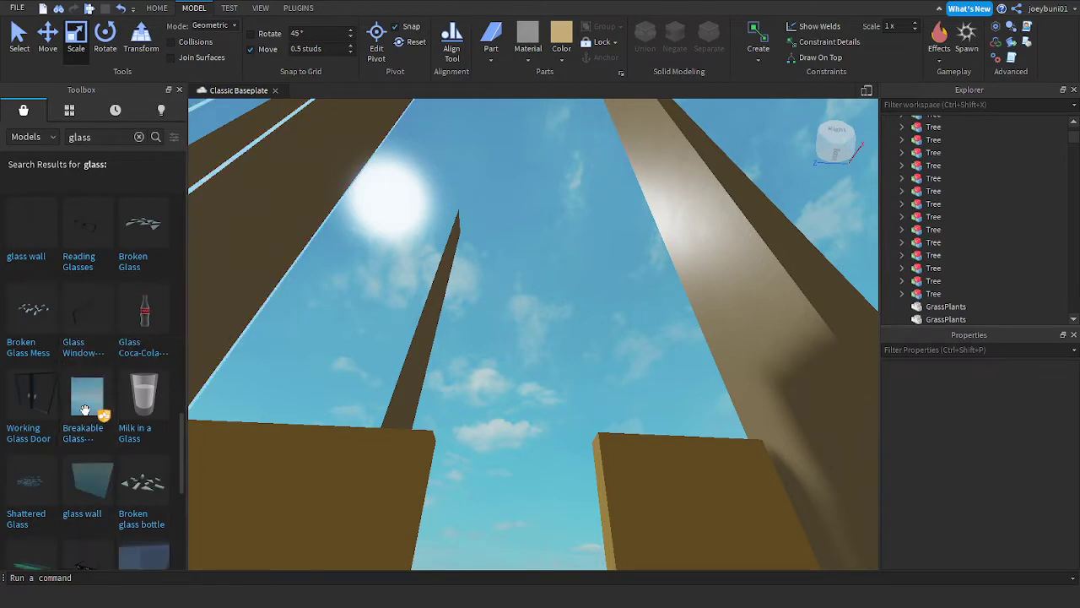
Step: Browse the glass search results in the Toolbox for a suitable window model
scroll(75, 505, "down", 4)
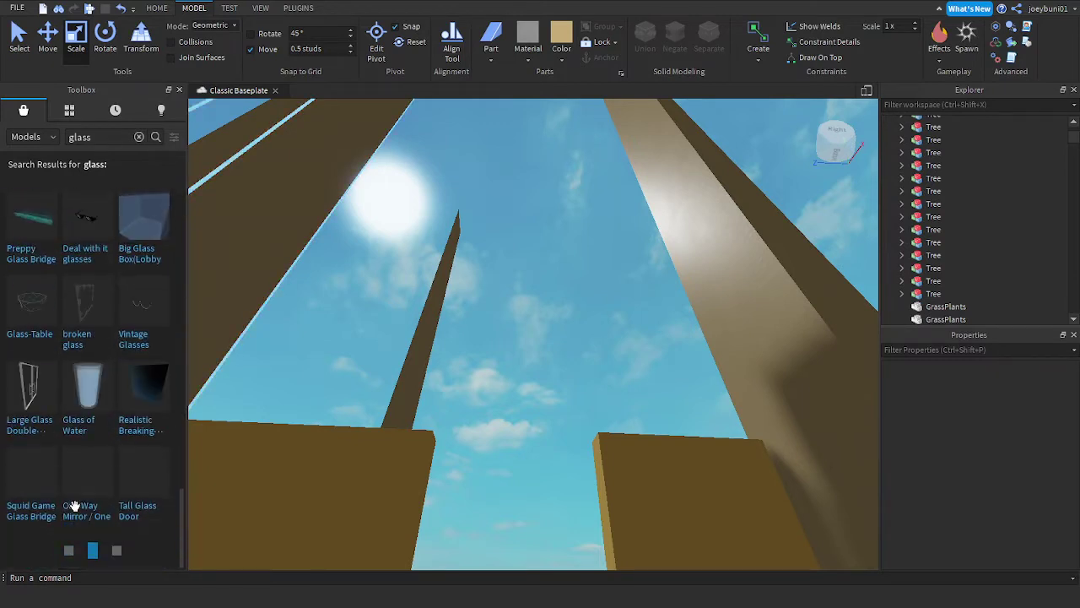
scroll(74, 504, "down", 3)
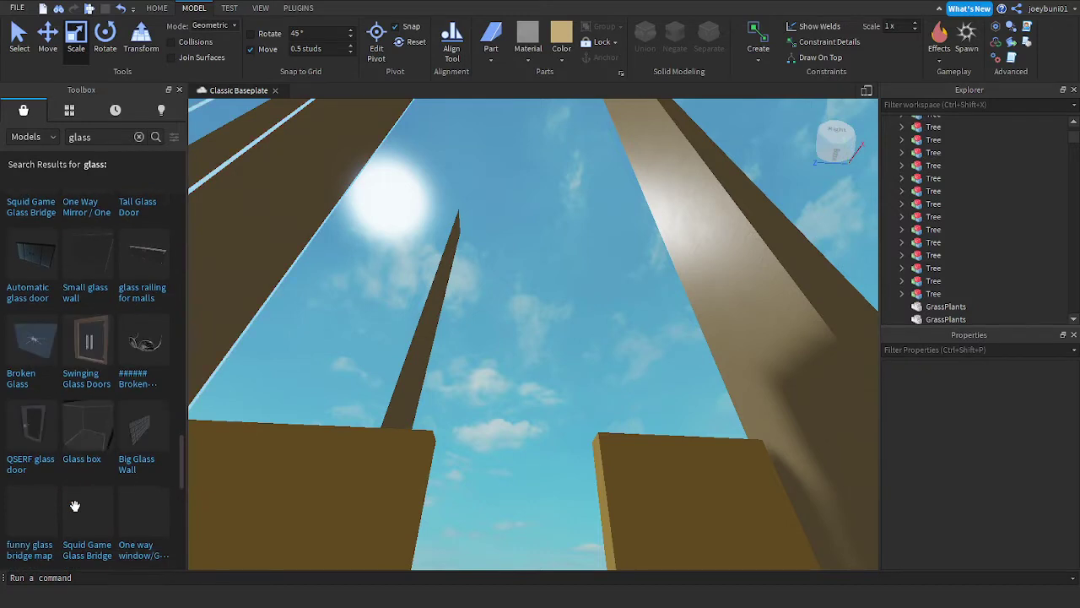
scroll(74, 504, "down", 3)
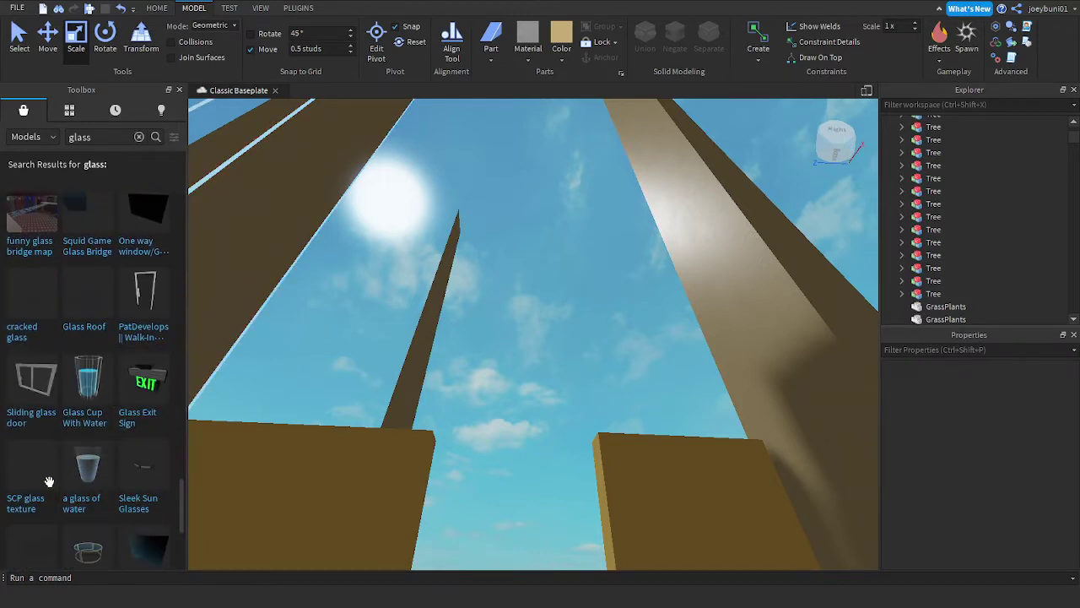
scroll(49, 481, "down", 10)
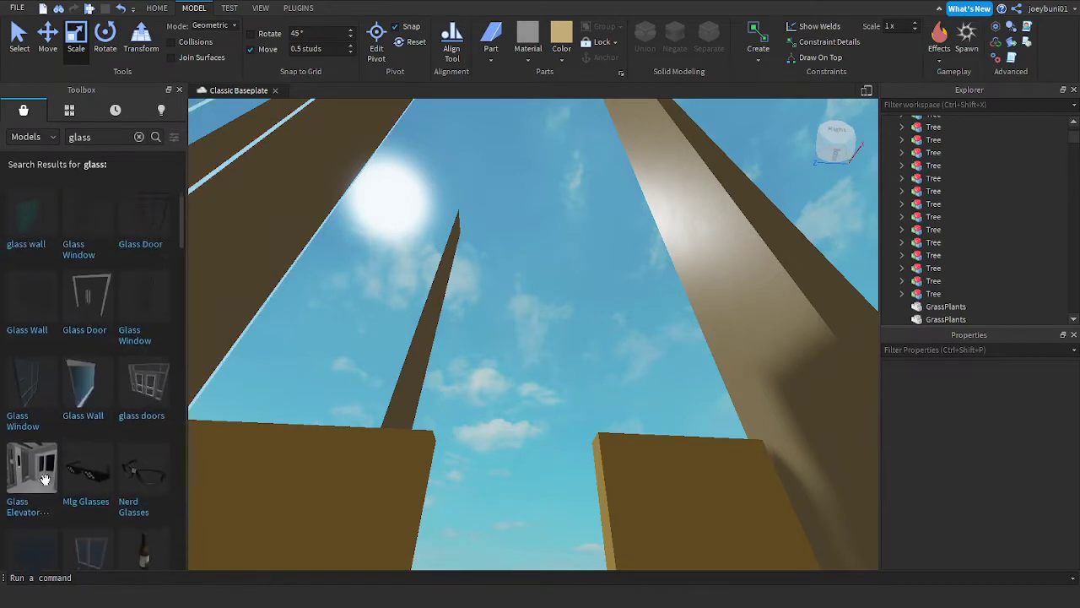
scroll(44, 480, "up", 1)
scroll(113, 415, "down", 3)
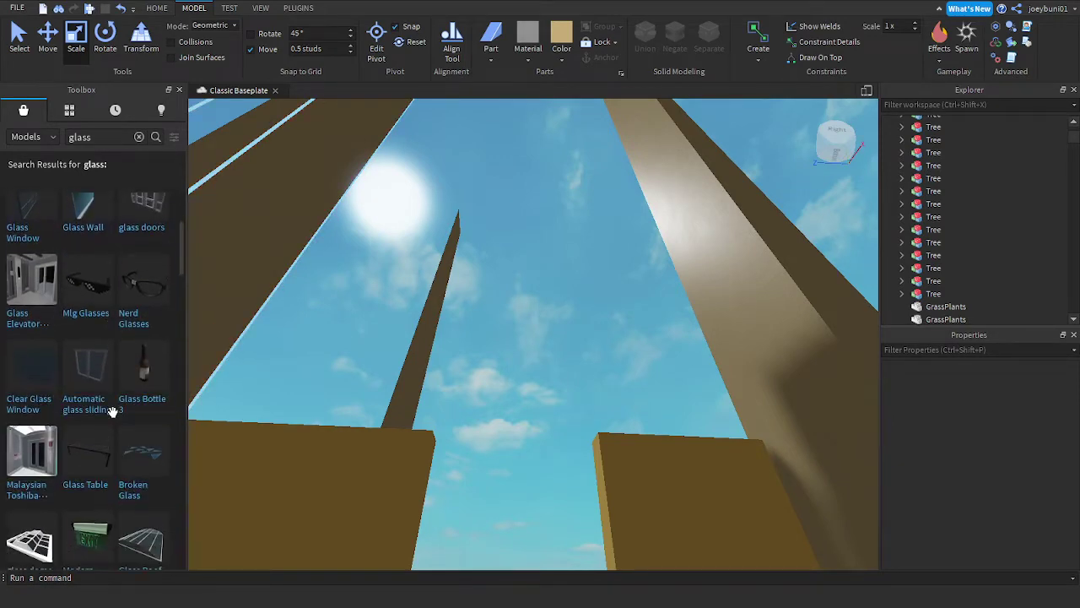
scroll(109, 430, "down", 5)
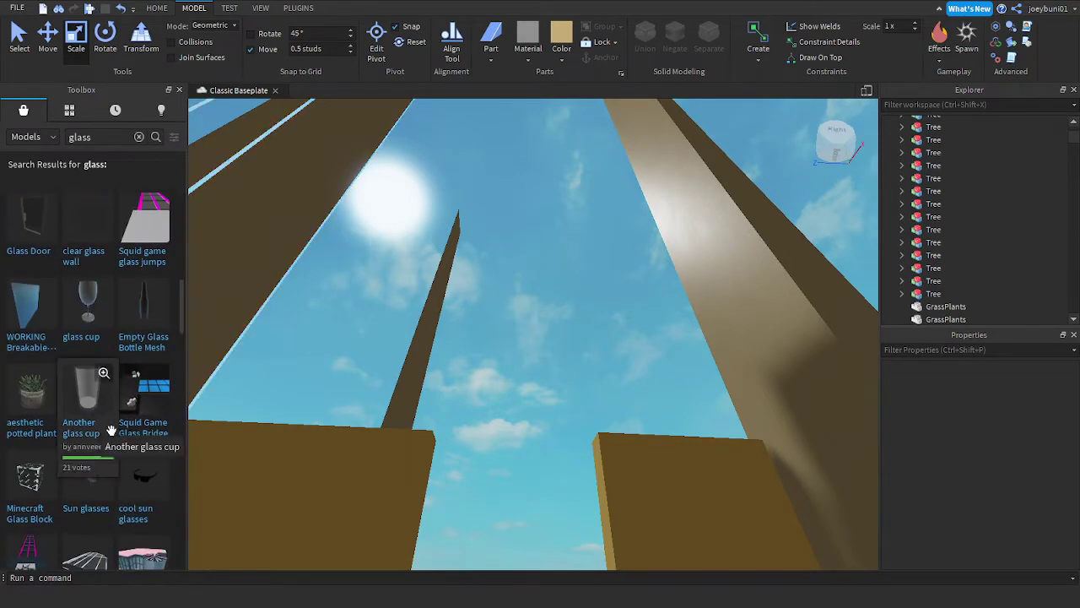
scroll(119, 416, "up", 5)
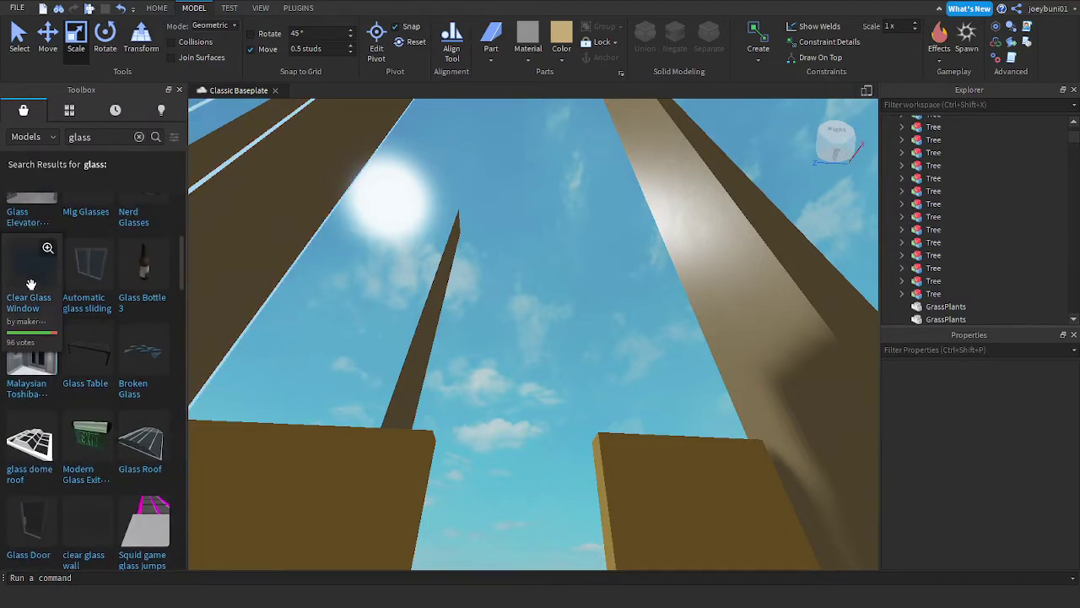
scroll(51, 287, "up", 5)
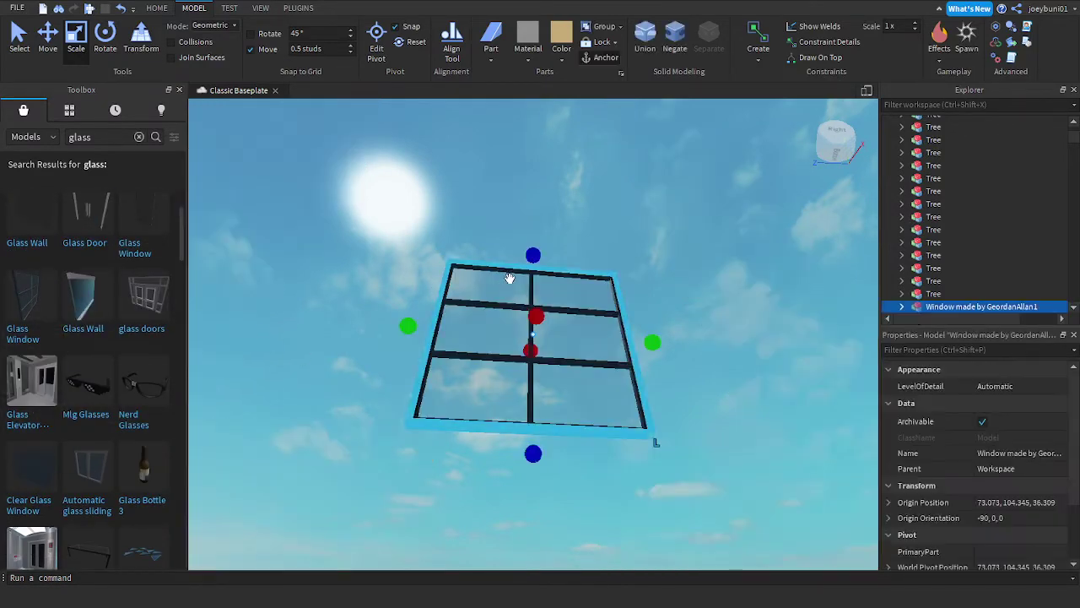
Step: Reposition the inserted six-pane window model beside the tower and delete it
right_click_drag(509, 279, 530, 383)
scroll(530, 383, "down", 3)
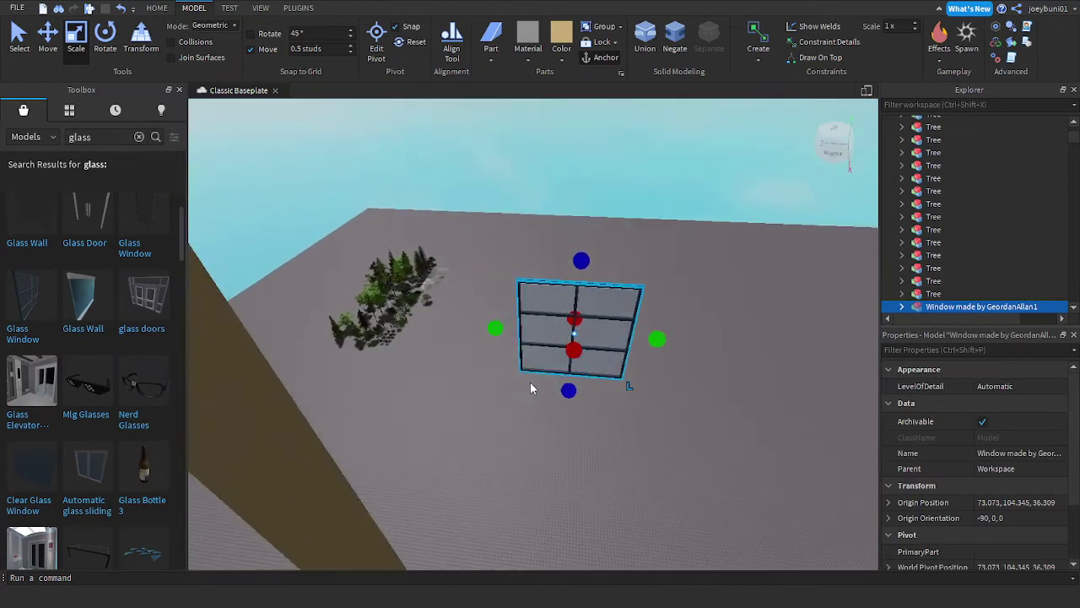
left_click_drag(599, 358, 585, 211)
key("Delete")
Step: Insert a framed glass window model in front of the tower's tall opening and inspect how it fits
right_click_drag(586, 211, 584, 207)
key("s")
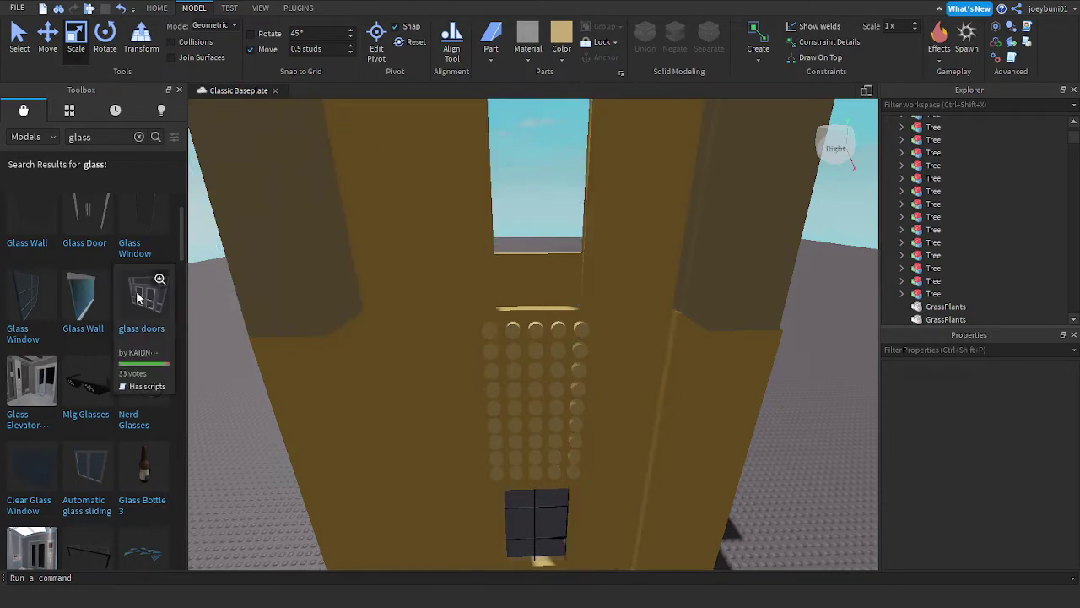
right_click_drag(776, 400, 776, 400)
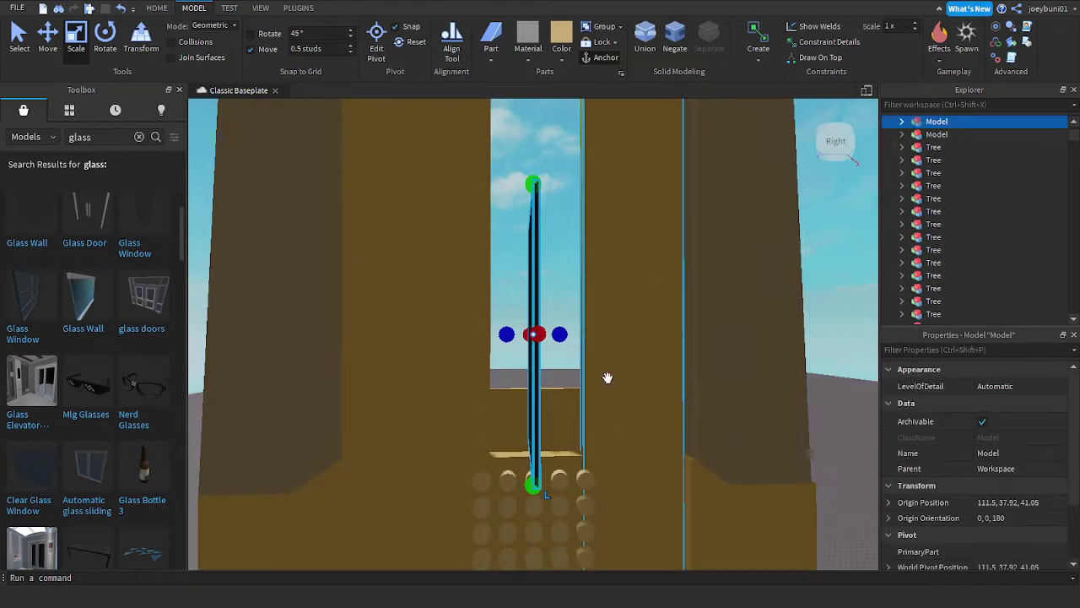
scroll(548, 436, "up", 5)
right_click_drag(547, 437, 533, 443)
scroll(528, 442, "down", 2)
scroll(533, 443, "down", 2)
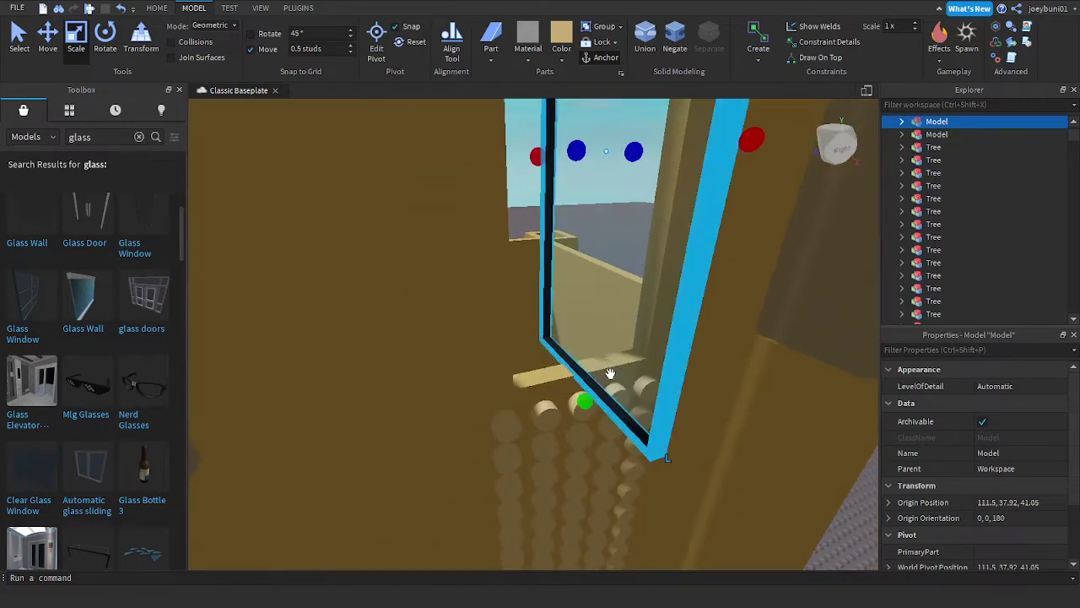
Step: Move the framed glass window model away from the tower onto the baseplate and delete it
left_click_drag(610, 374, 692, 390)
scroll(616, 331, "up", 3)
scroll(616, 331, "down", 5)
right_click_drag(616, 331, 692, 391)
left_click_drag(692, 391, 692, 391)
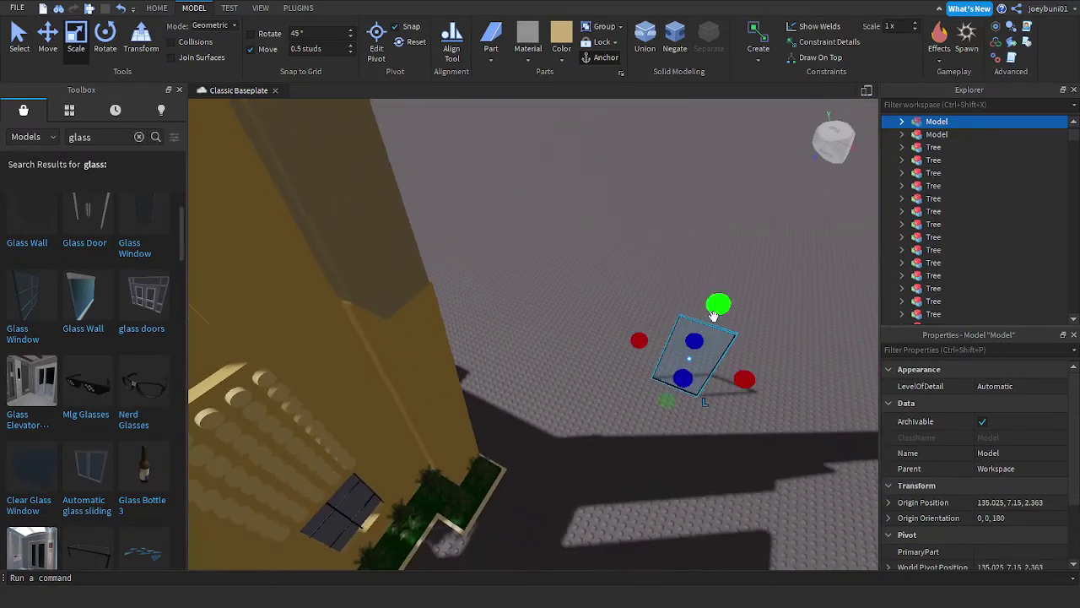
left_click_drag(714, 314, 720, 256)
key("Delete")
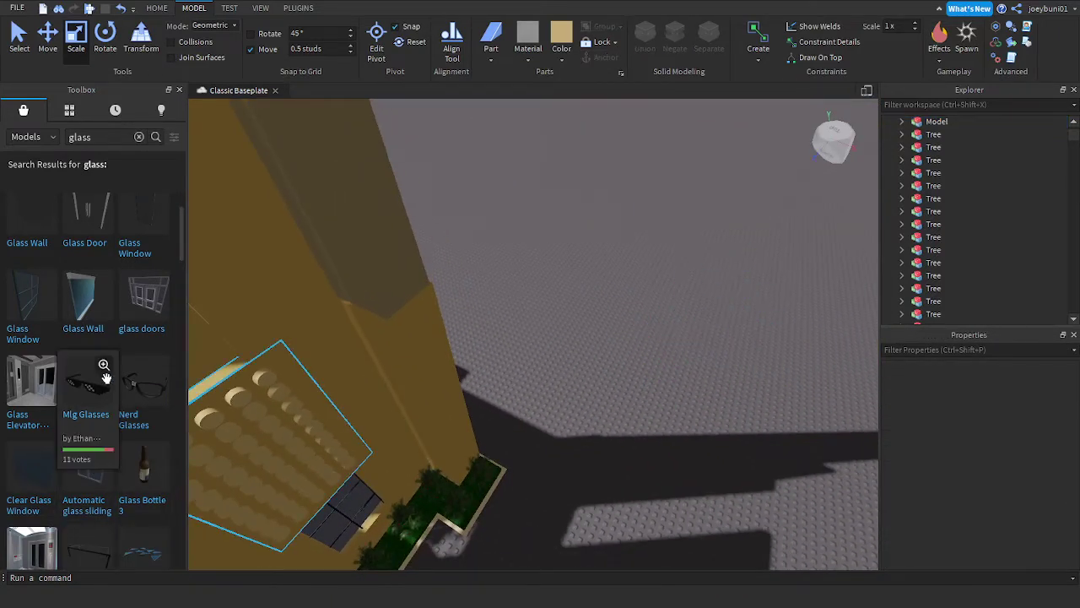
Step: Try out the Glass Wall model from the glass search results
scroll(105, 377, "up", 1)
left_click(28, 321)
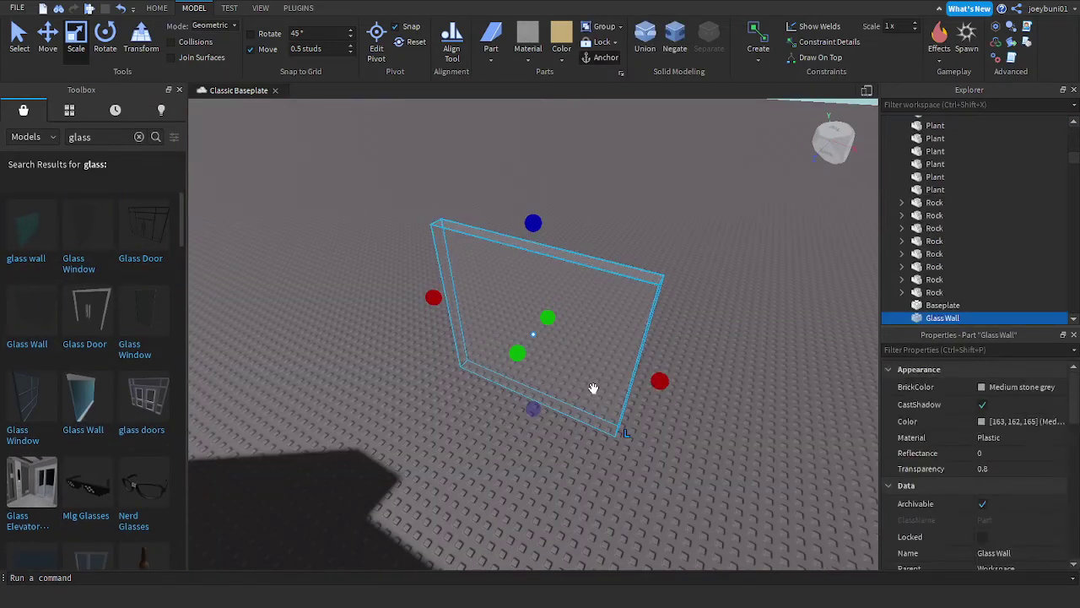
key("ctrl+z")
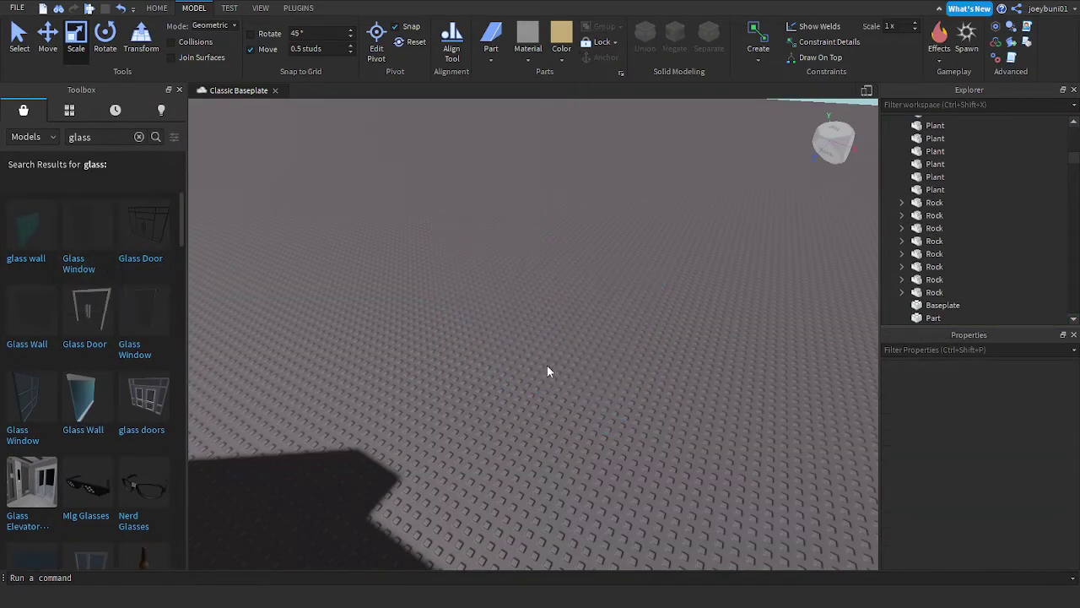
Step: Place a transparent glass pane on the baseplate beside the tower and set its BrickColor to Black
right_click_drag(547, 364, 610, 366)
left_click_drag(610, 366, 576, 398)
left_click(1005, 388)
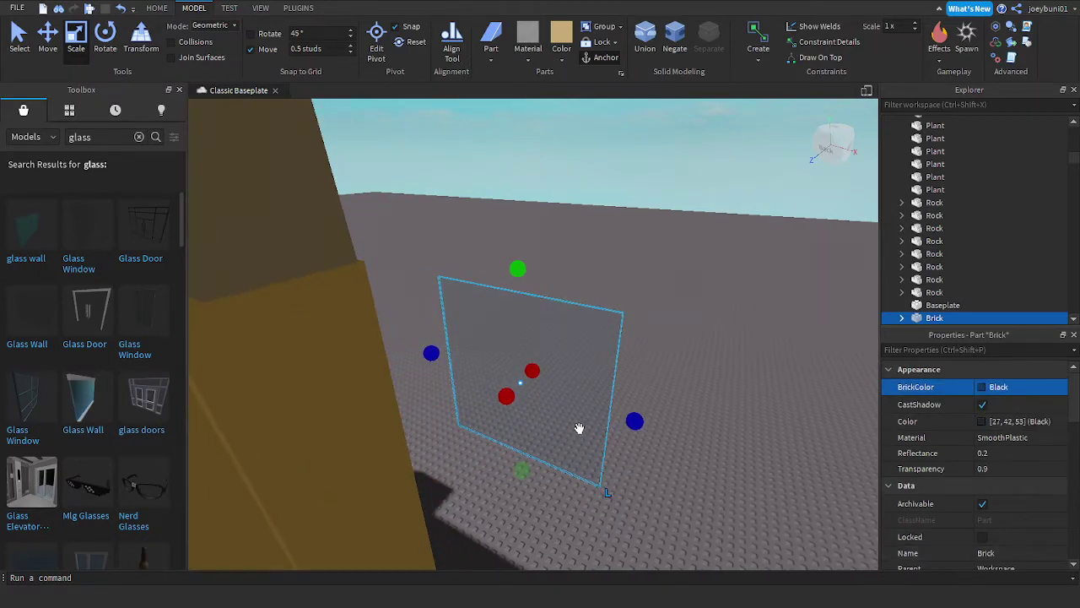
Step: Move the black glass pane into the tower's tall front opening and fit it to the opening's width
left_click_drag(608, 414, 787, 433)
key("d")
left_click_drag(706, 452, 625, 308)
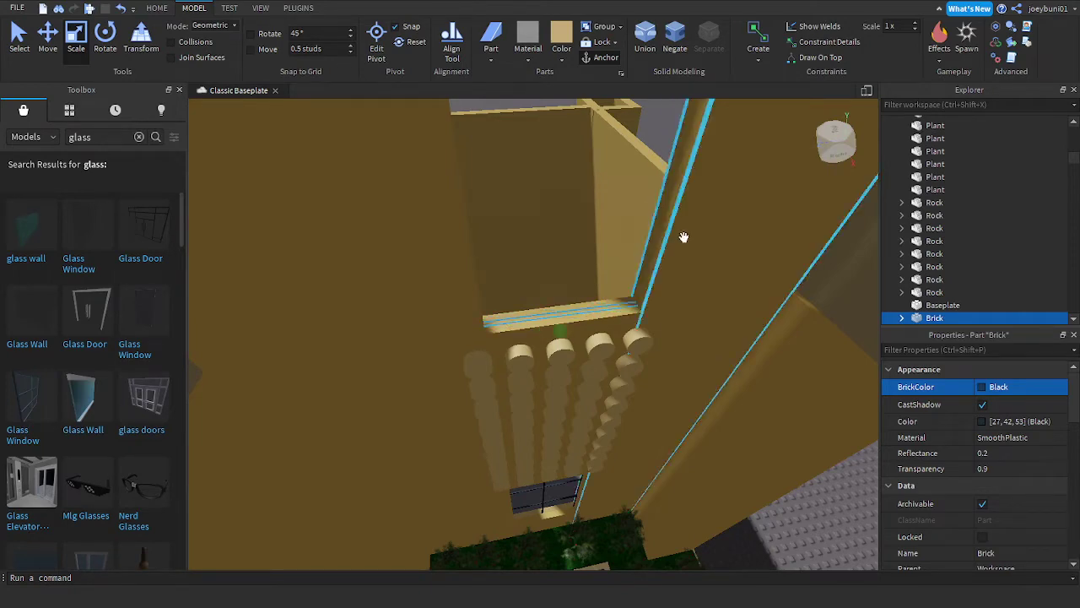
scroll(684, 232, "down", 3)
right_click_drag(685, 236, 608, 261)
scroll(608, 261, "down", 4)
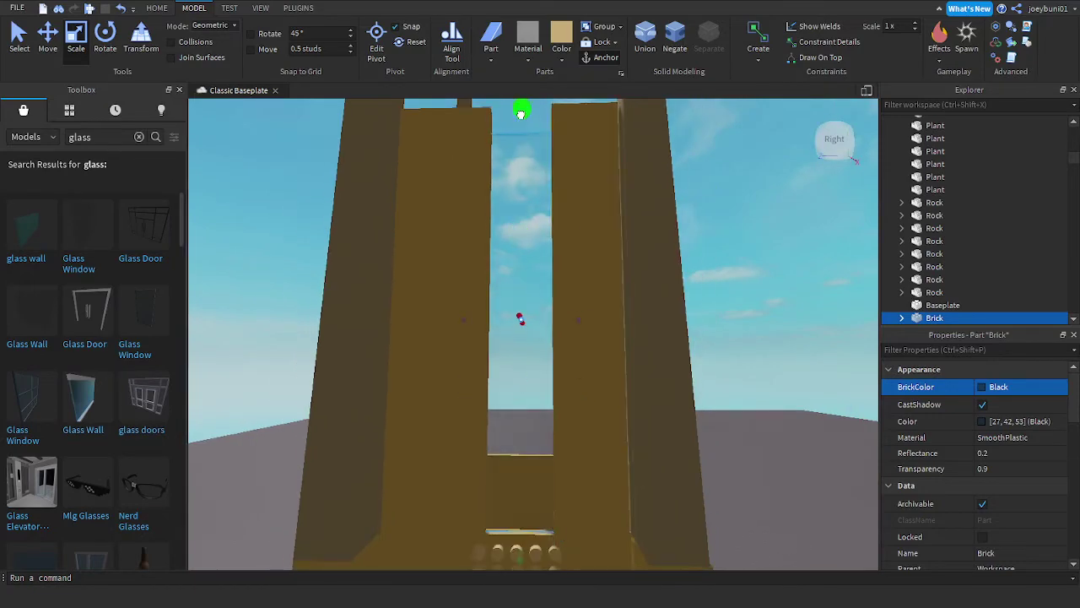
Step: Stretch the glass pane's height up to the top edge of the tower opening
right_click_drag(546, 203, 547, 200)
scroll(546, 200, "up", 4)
scroll(546, 200, "down", 4)
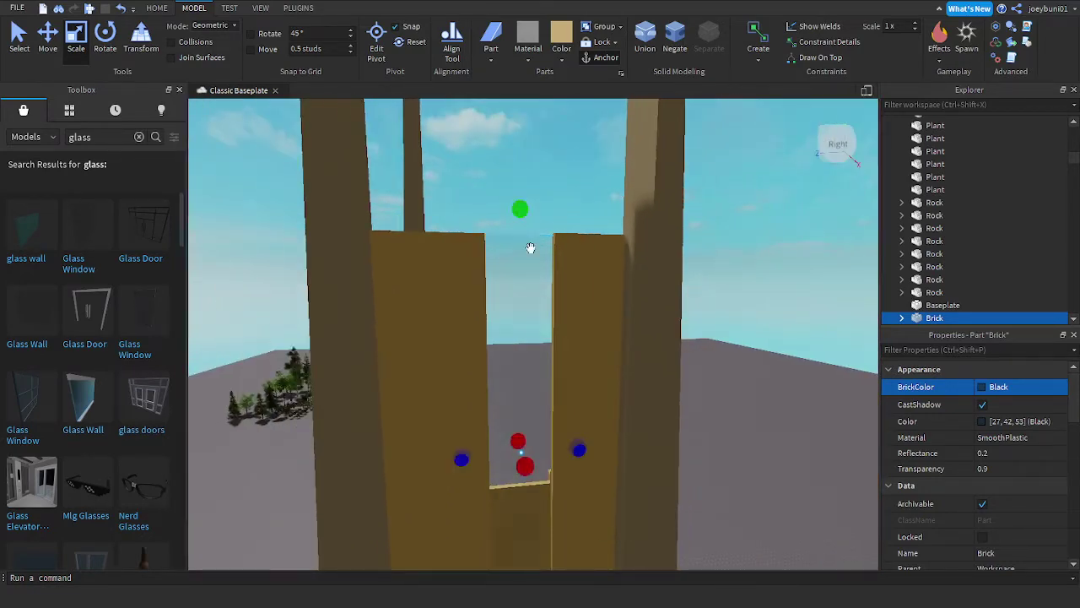
scroll(531, 253, "up", 4)
right_click_drag(531, 247, 542, 266)
scroll(532, 261, "down", 3)
key("d")
key("s")
key("w")
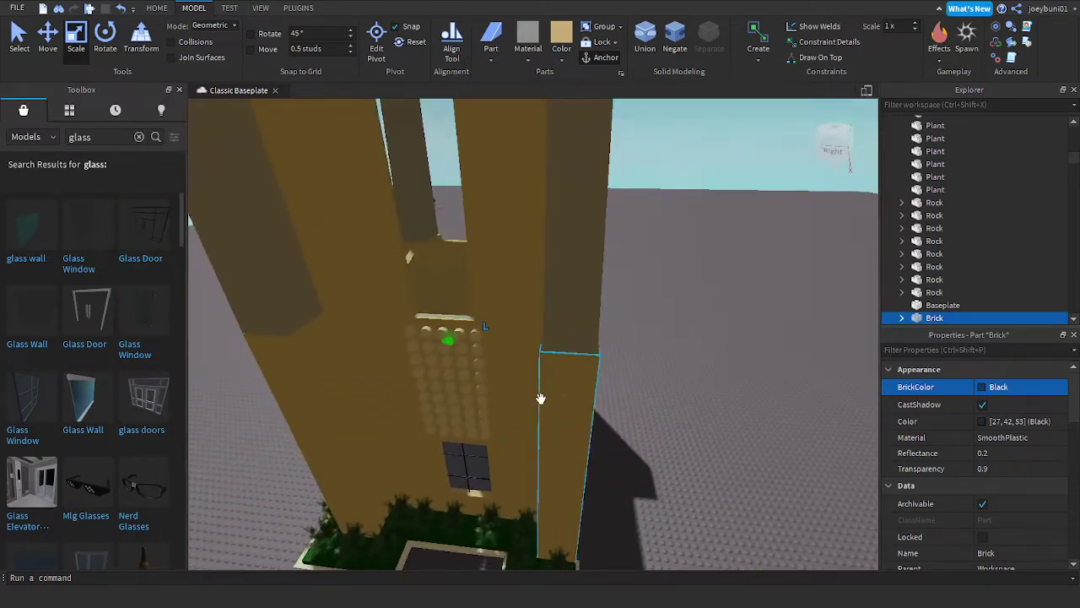
Step: Duplicate the narrow cork wall section at the tower's corner and place the copy on the open baseplate
left_click(542, 400)
key("ctrl+d")
left_click_drag(552, 411, 648, 496)
key("d")
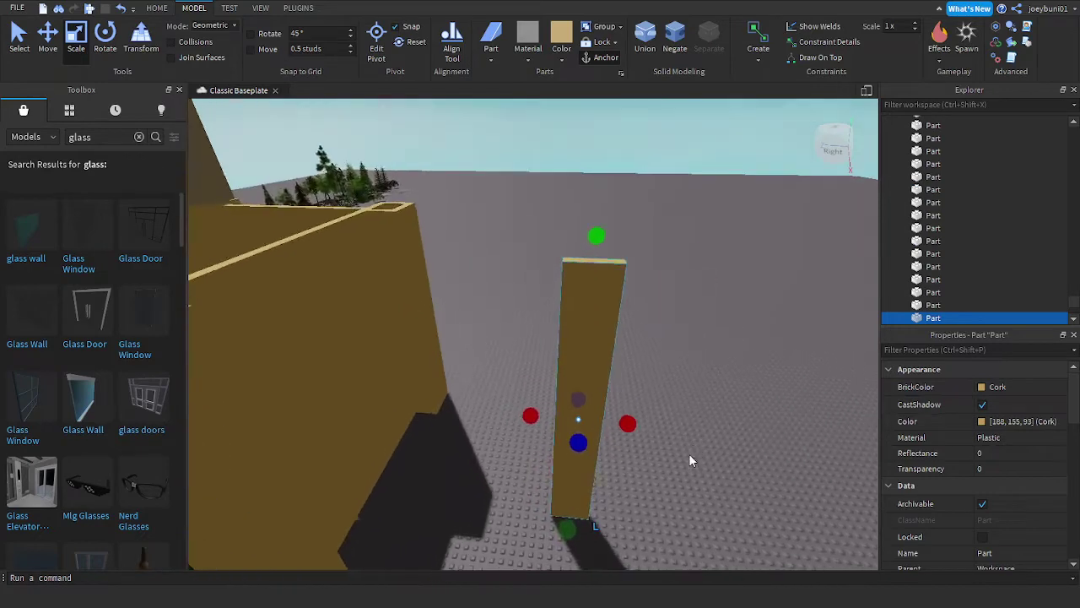
right_click_drag(689, 460, 688, 454)
key("w")
Step: Narrow the duplicated cork section into a thin vertical post
left_click_drag(606, 362, 511, 361)
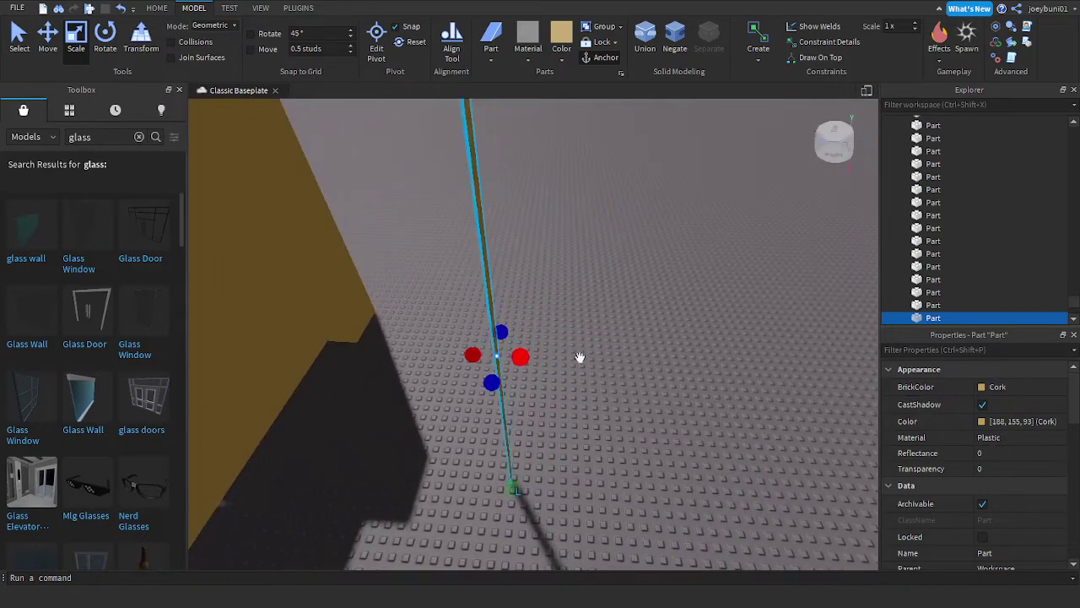
key("d")
right_click_drag(579, 358, 577, 361)
left_click_drag(479, 363, 376, 363)
right_click_drag(478, 381, 480, 385)
key("a")
left_click(695, 435)
key("a")
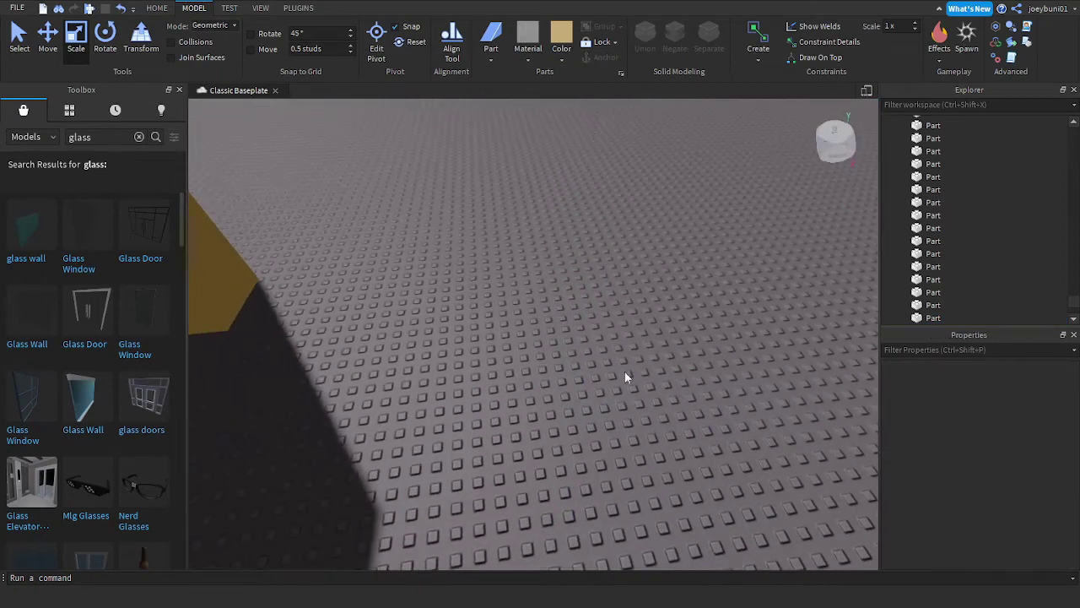
Step: Select the thin cork post and trim its width and depth further
left_click(569, 335)
right_click_drag(570, 332, 572, 332)
key("d")
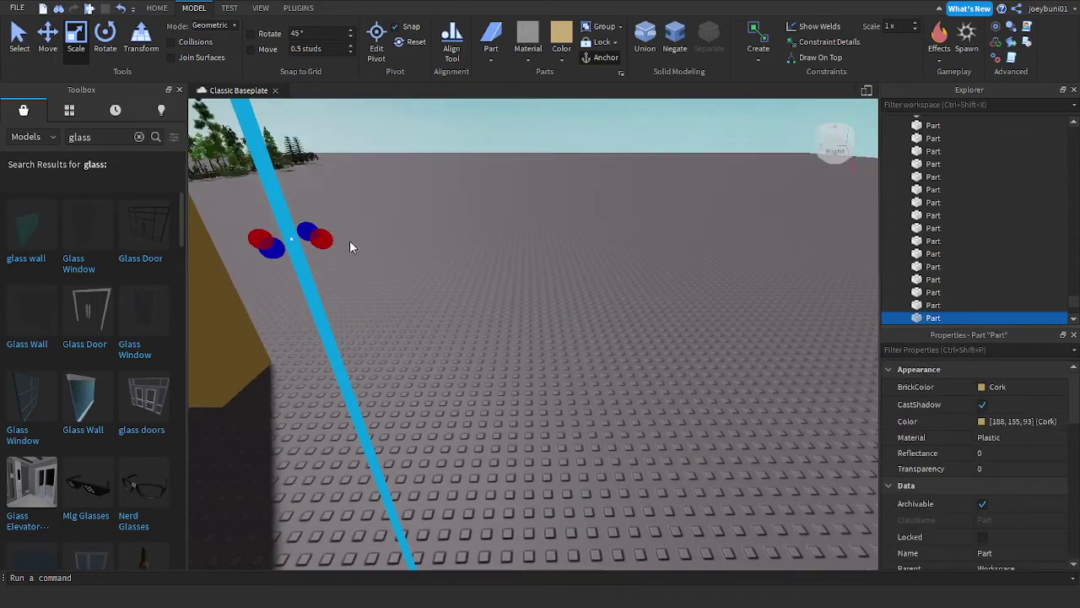
left_click_drag(328, 240, 322, 241)
key("a")
right_click_drag(592, 266, 594, 266)
key("a")
key("d")
left_click_drag(481, 241, 473, 240)
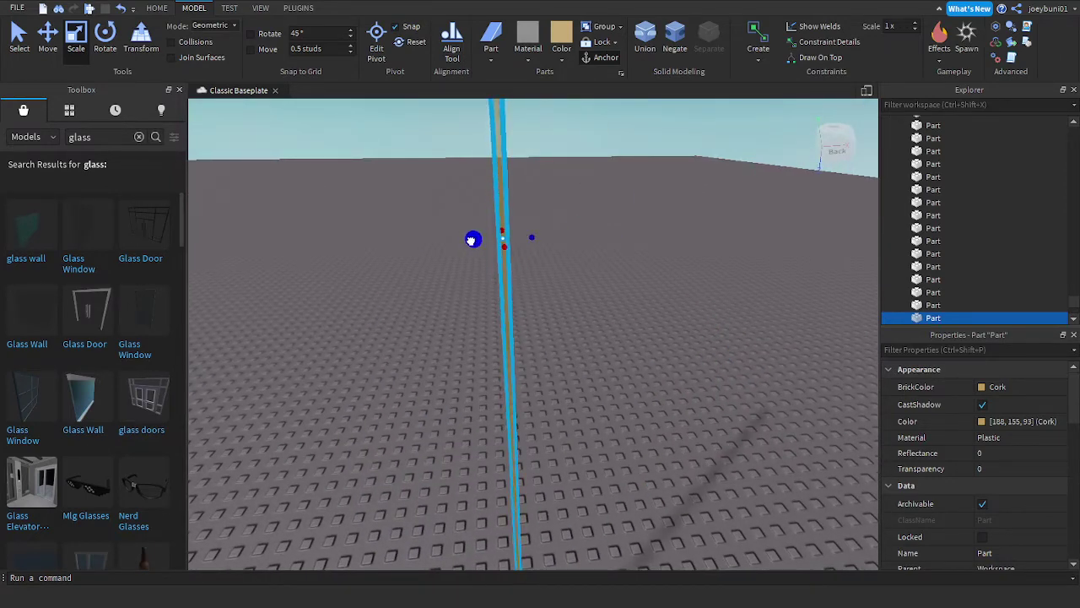
Step: Adjust the cork post's depth so it is slightly thicker
right_click_drag(738, 388, 737, 387)
key("d")
left_click_drag(654, 327, 662, 330)
key("d")
right_click_drag(662, 330, 662, 331)
key("d")
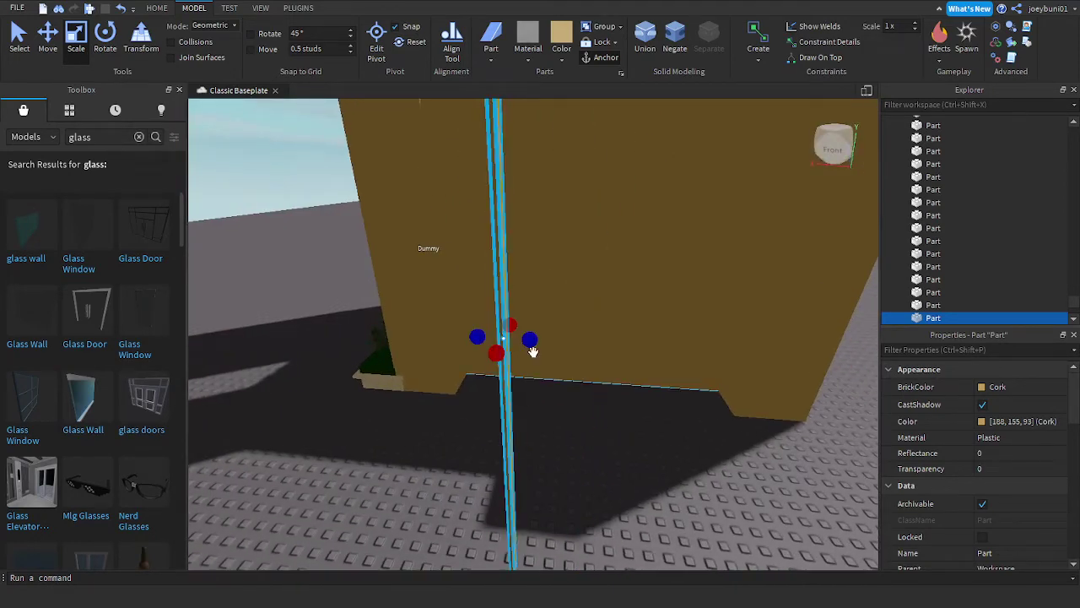
left_click_drag(530, 340, 541, 342)
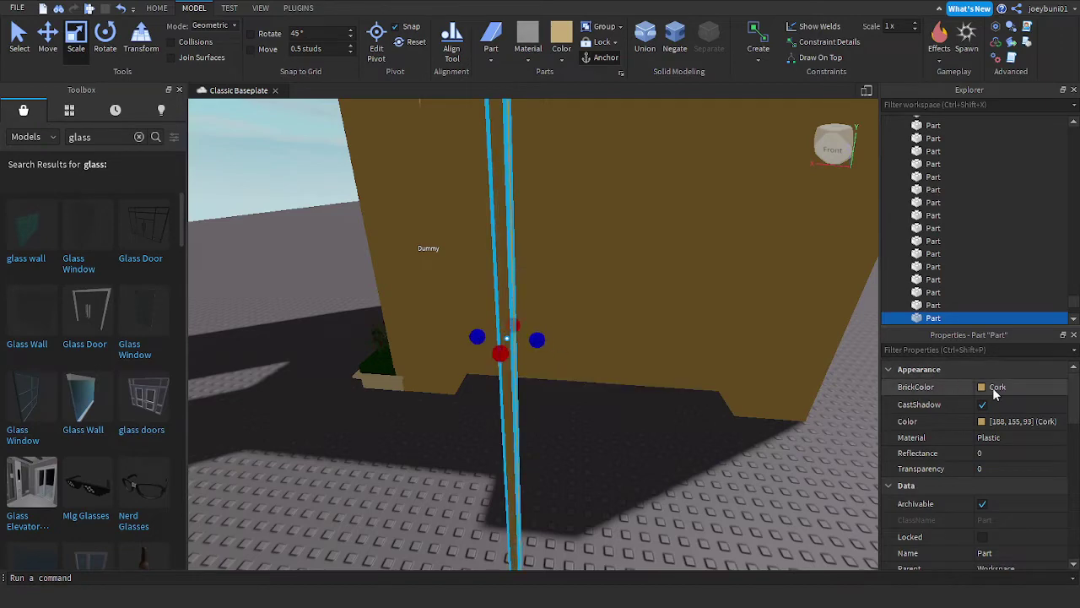
Step: Set the thin post's BrickColor to Black
left_click(994, 389)
right_click_drag(658, 459, 658, 459)
key("a")
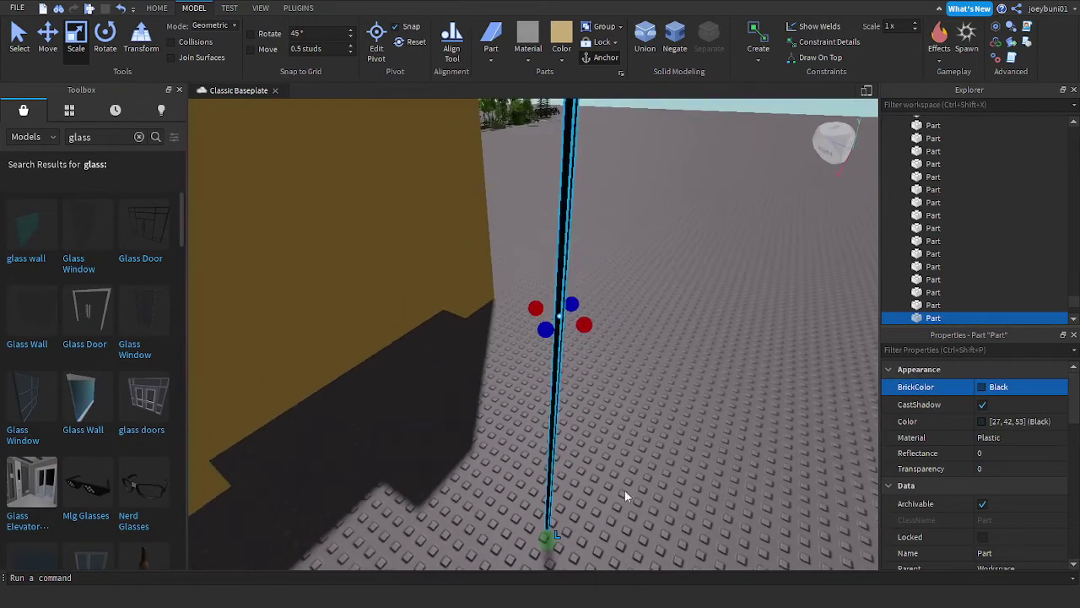
Step: Move the black post from the baseplate into the tower's window opening as a vertical divider
left_click_drag(551, 494, 552, 479)
right_click_drag(552, 478, 552, 479)
key("w")
left_click_drag(552, 478, 551, 478)
right_click_drag(552, 478, 551, 479)
left_click_drag(552, 478, 552, 478)
right_click_drag(552, 478, 552, 479)
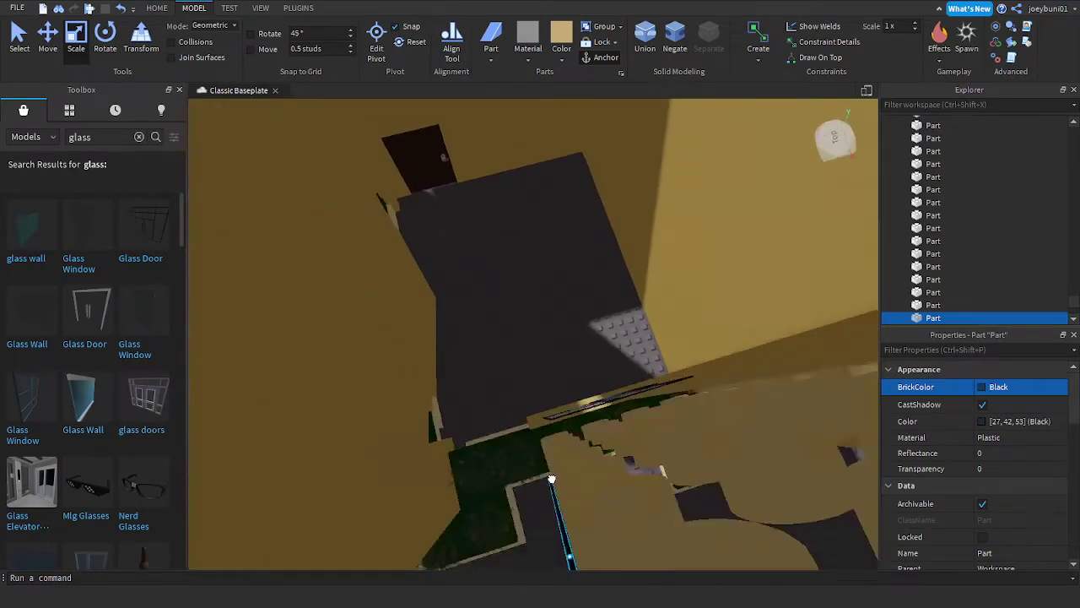
left_click_drag(552, 478, 552, 478)
right_click_drag(552, 478, 552, 479)
left_click_drag(552, 479, 520, 443)
right_click_drag(520, 442, 509, 381)
left_click_drag(510, 381, 512, 383)
Step: Center the black post in the window opening and extend it to the opening's top edge
key("s")
right_click_drag(571, 398, 537, 399)
scroll(538, 399, "down", 2)
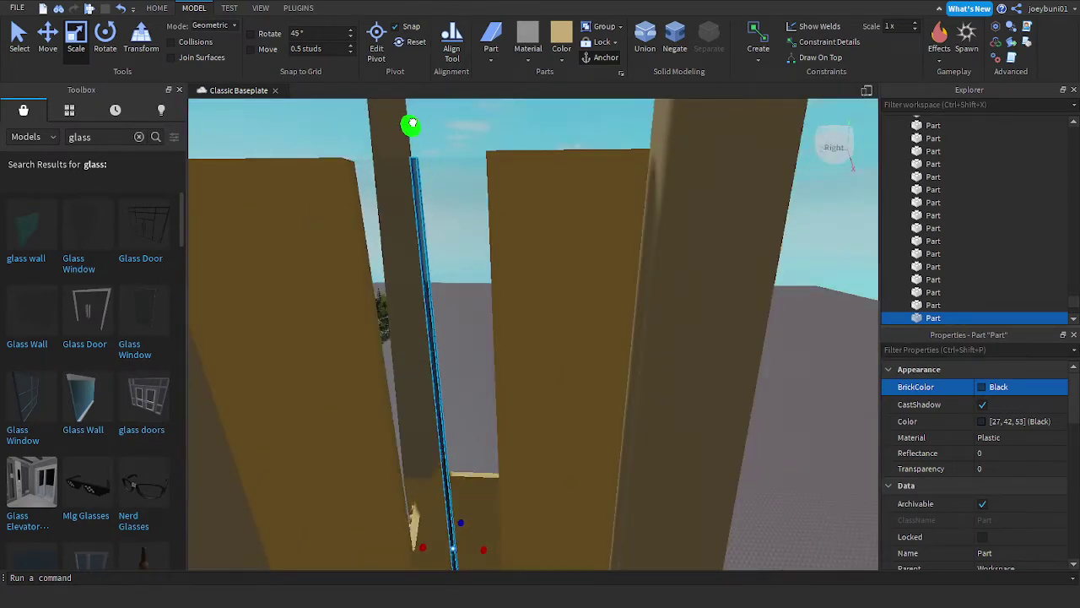
right_click_drag(413, 124, 444, 197)
right_click_drag(470, 369, 503, 316)
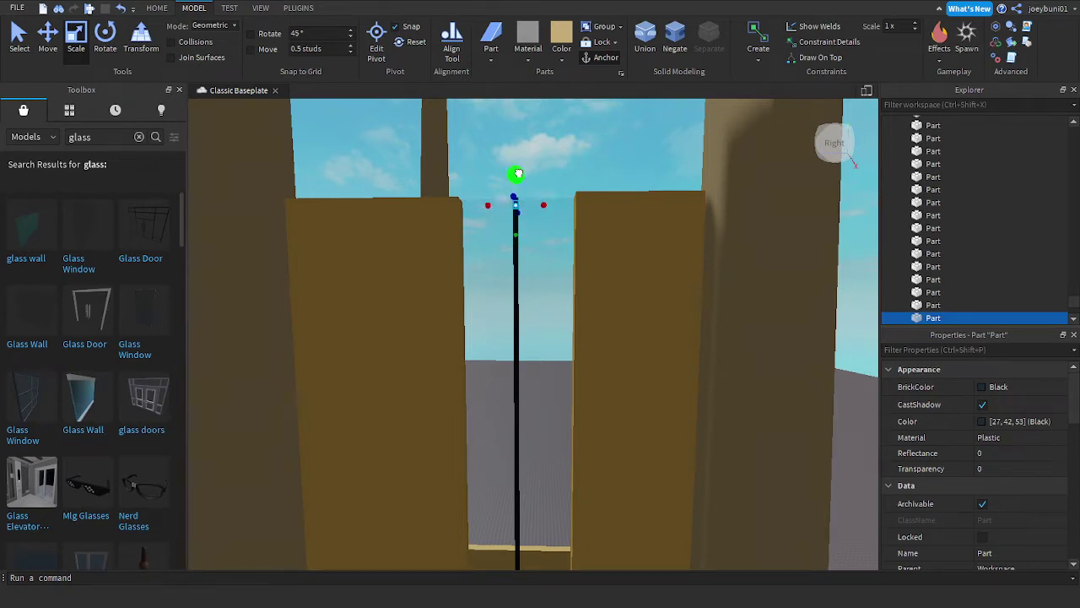
Step: Form a black horizontal crossbar spanning the top of the window opening and move a duplicate of it down the post
left_click_drag(517, 173, 517, 174)
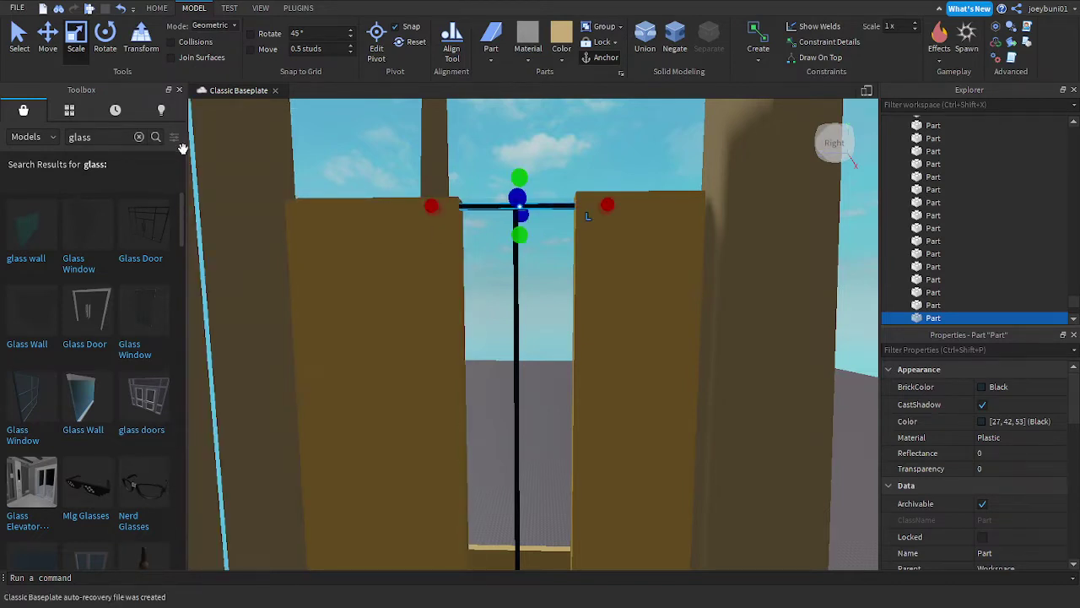
left_click(49, 42)
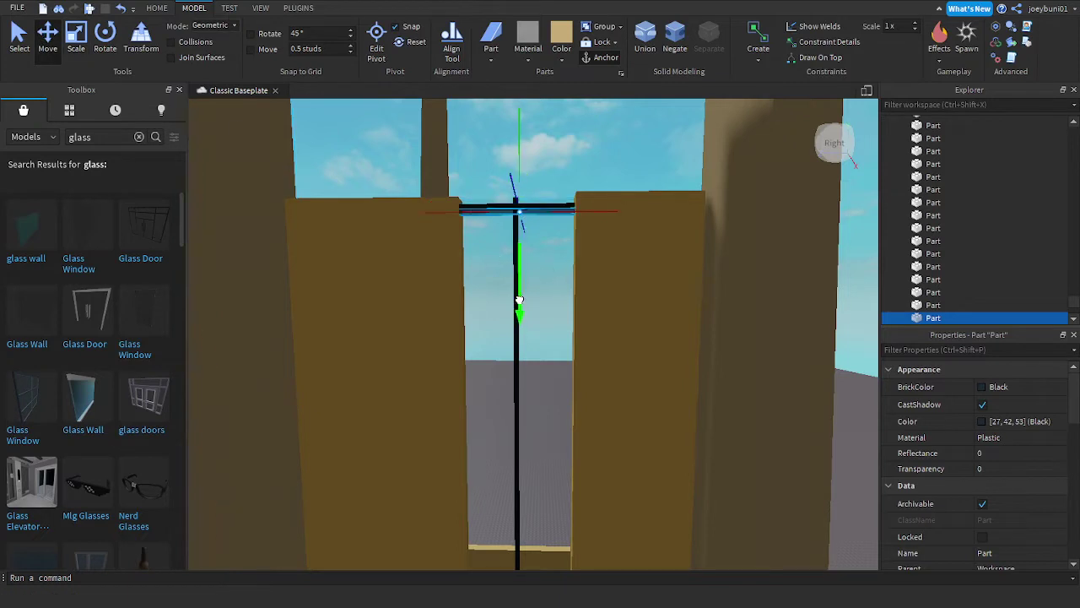
left_click_drag(523, 350, 522, 564)
Step: Duplicate the black crossbar repeatedly and space the copies down the upper part of the window's vertical divider
key("ctrl+d")
key("ctrl+d")
key("ctrl+d")
key("w")
right_click_drag(518, 580, 553, 486)
key("ctrl+d")
left_click_drag(543, 406, 547, 456)
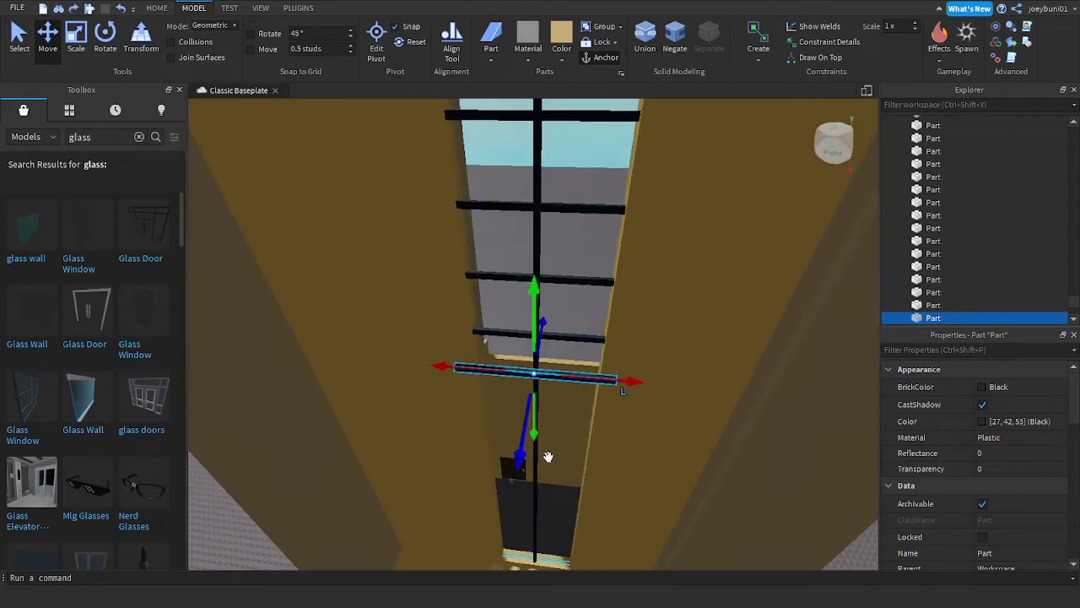
key("ctrl+z")
Step: Continue placing duplicated black crossbars at regular intervals down to the lower edge of the tall window
right_click_drag(548, 456, 573, 361)
key("w")
key("w")
key("s")
key("w")
key("s")
left_click_drag(538, 295, 539, 335)
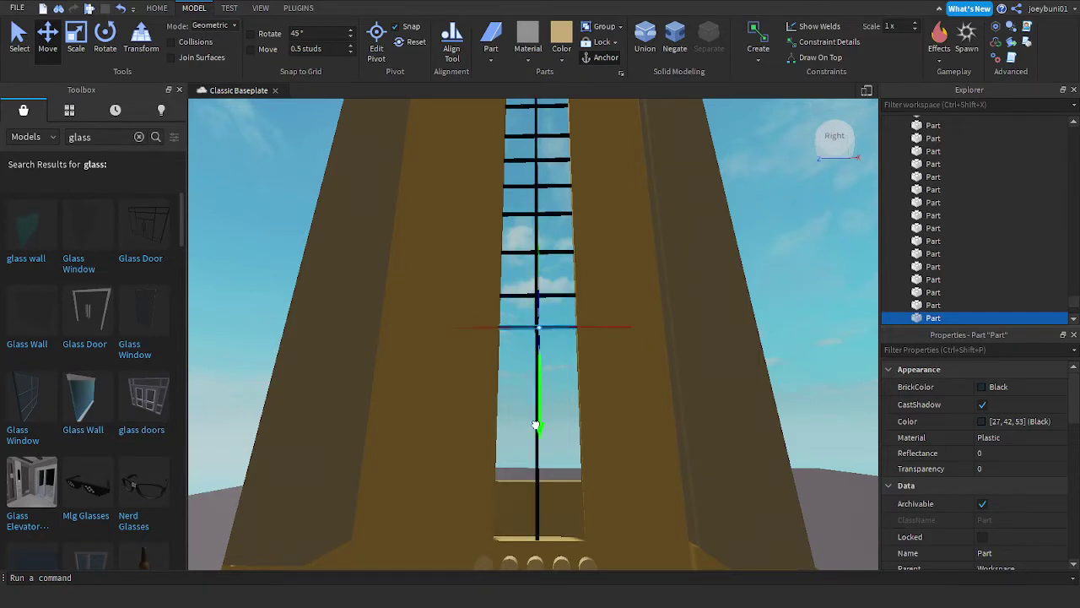
left_click_drag(536, 442, 538, 484)
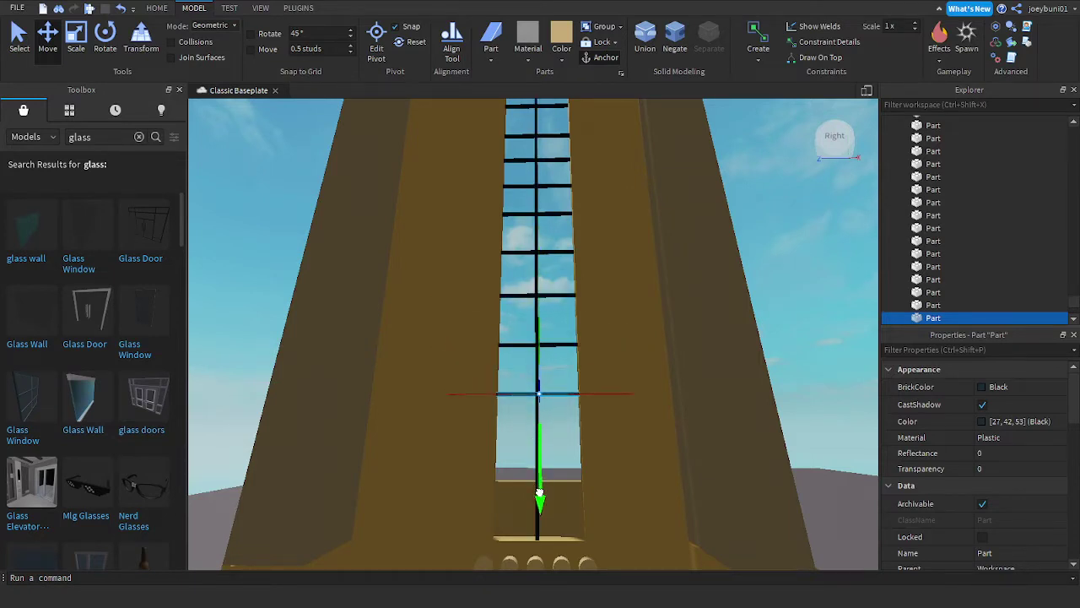
left_click_drag(541, 549, 540, 575)
scroll(605, 499, "down", 3)
scroll(605, 499, "down", 5)
left_click(705, 500)
right_click_drag(705, 499, 690, 439)
Step: Duplicate the glass brick behind the bars in place several times to darken the window
scroll(695, 455, "up", 3)
scroll(690, 440, "up", 4)
left_click(613, 361)
key("ctrl+d")
key("ctrl+d")
key("ctrl+d")
key("ctrl+d")
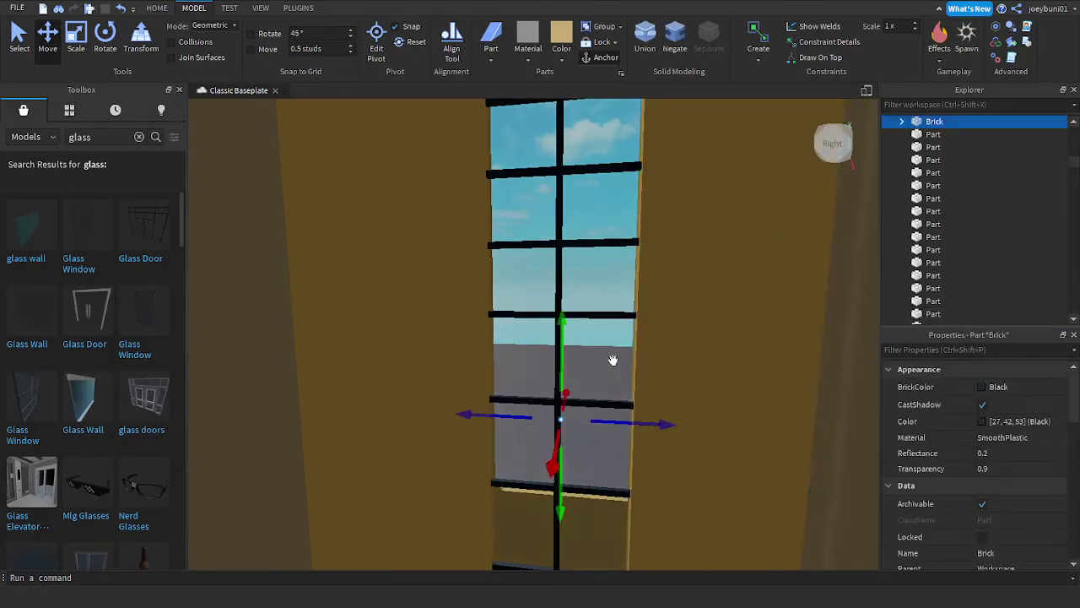
scroll(614, 362, "down", 1)
scroll(614, 362, "down", 6)
key("ctrl+d")
key("ctrl+d")
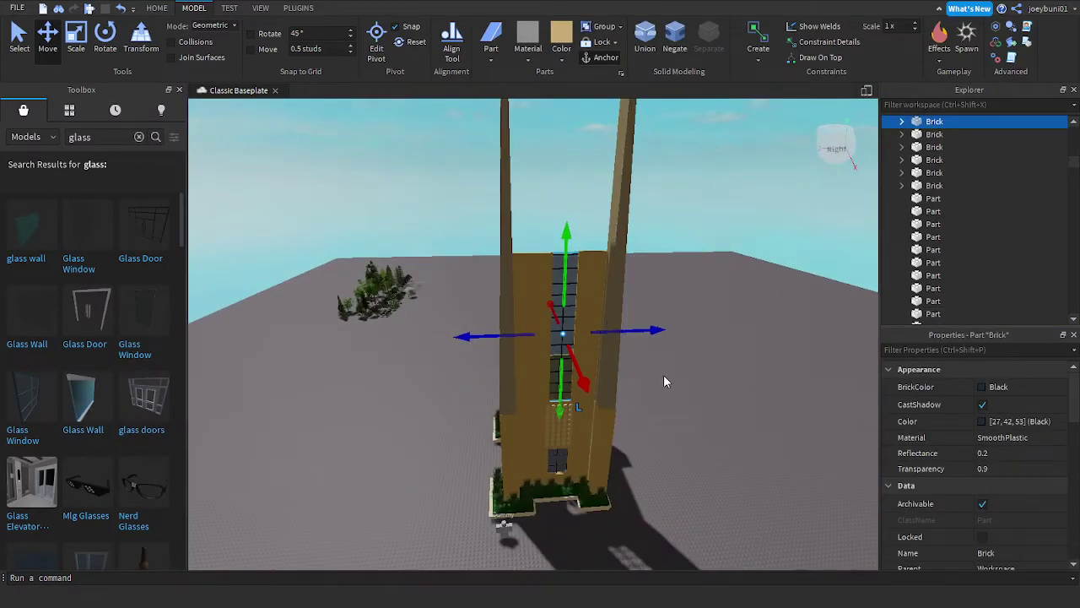
left_click(697, 399)
Step: Extend the cork wall panel on the left side of the barred window upward along the tower
right_click_drag(698, 399, 635, 373)
scroll(688, 389, "up", 3)
scroll(655, 355, "down", 3)
scroll(636, 371, "up", 4)
left_click(532, 393)
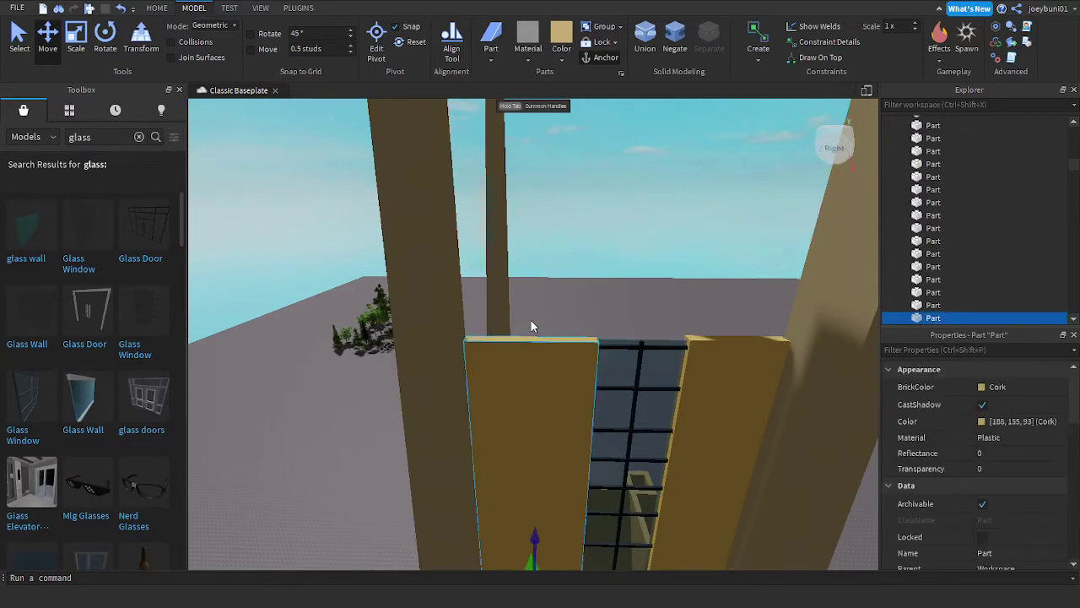
scroll(549, 369, "down", 4)
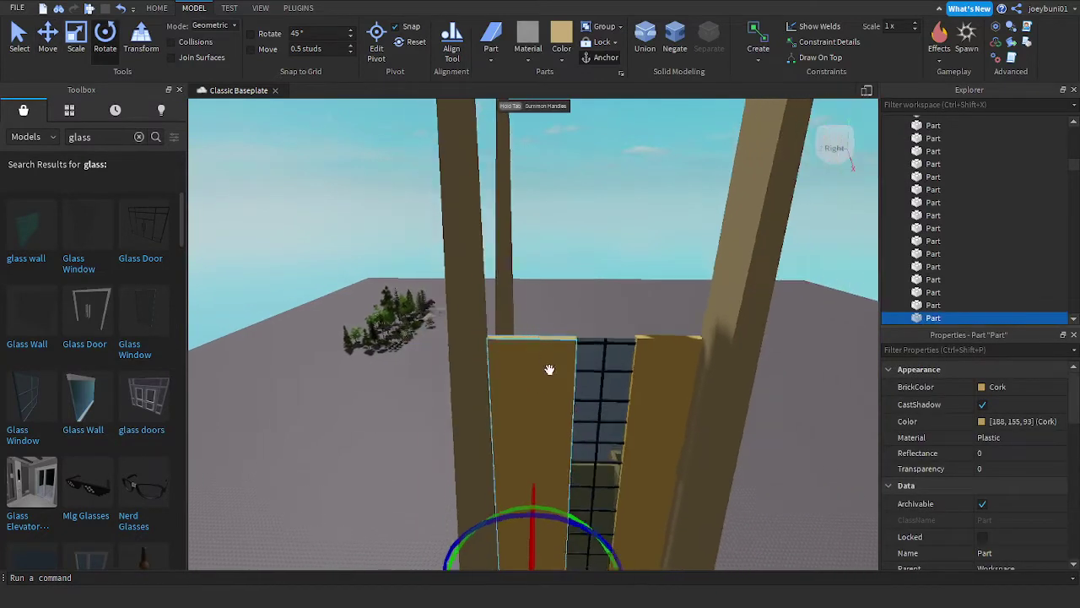
left_click(76, 42)
left_click_drag(533, 313, 535, 135)
Step: Extend the cork wall panel on the right side of the window upward to match the left panel
key("d")
left_click(590, 379)
left_click_drag(597, 317, 595, 97)
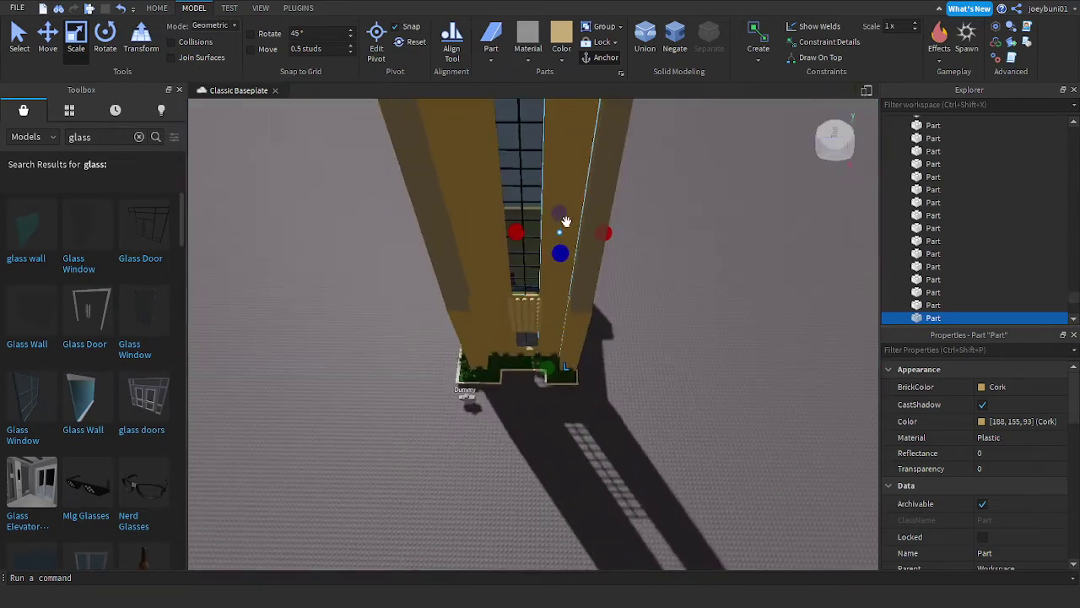
Step: Duplicate the right wall panel and raise the copy's lower edge to the top of the window
left_click_drag(545, 334, 542, 282)
right_click_drag(545, 312, 542, 282)
left_click_drag(543, 282, 543, 280)
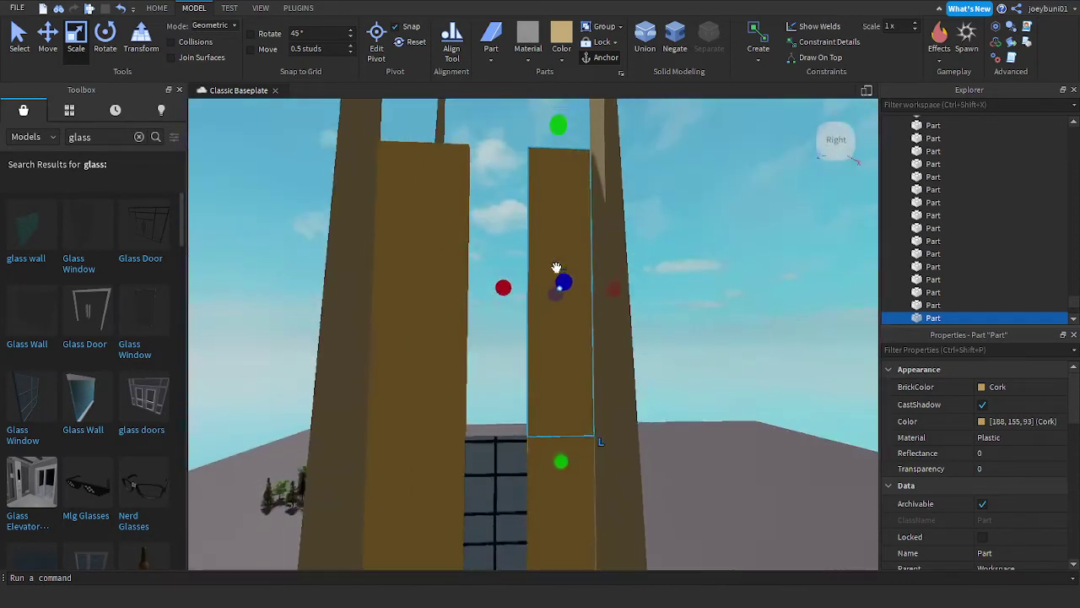
Step: Resize the duplicated panel sideways so it fills only the gap above the window between the two wall panels
left_click_drag(501, 292, 447, 293)
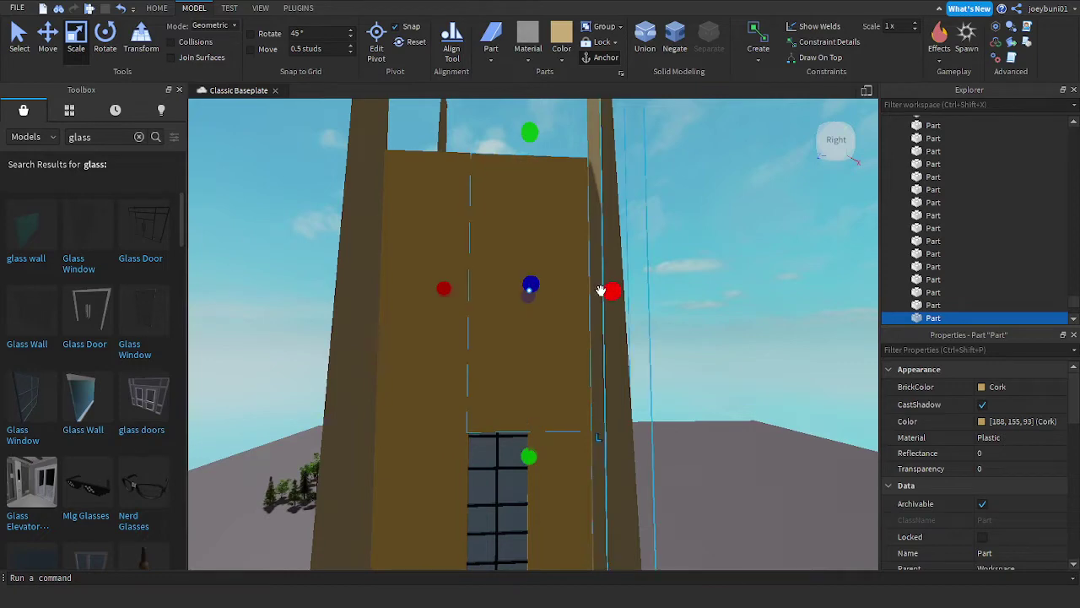
left_click_drag(608, 290, 561, 291)
right_click_drag(552, 368, 551, 368)
key("w")
mouse_move(543, 306)
left_mouse_down()
mouse_move(548, 290)
mouse_move(548, 310)
left_mouse_up()
key("s")
right_click_drag(573, 321, 577, 325)
key("w")
key("s")
key("d")
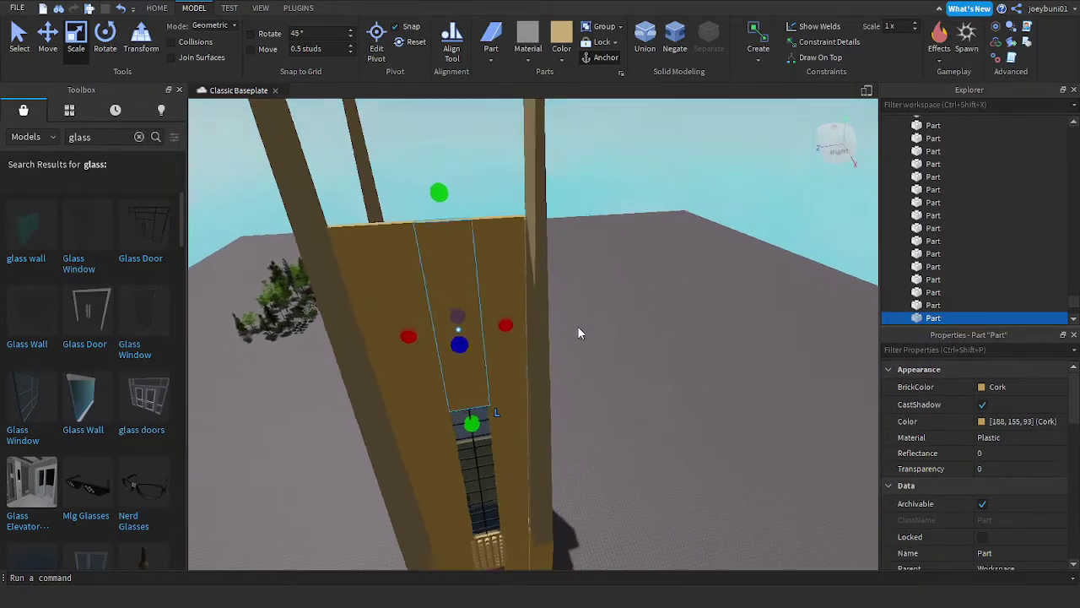
left_click(649, 382)
Step: Duplicate the burlap stud grid standing on the baseplate and place the copy on the panel above the window
right_click_drag(649, 382, 650, 382)
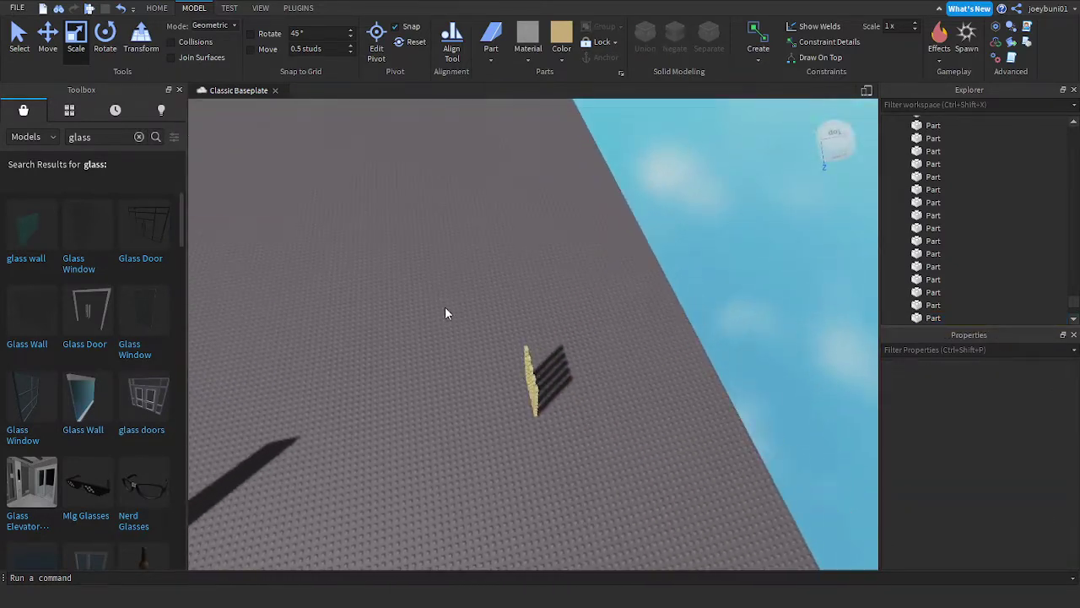
left_click_drag(441, 302, 570, 484)
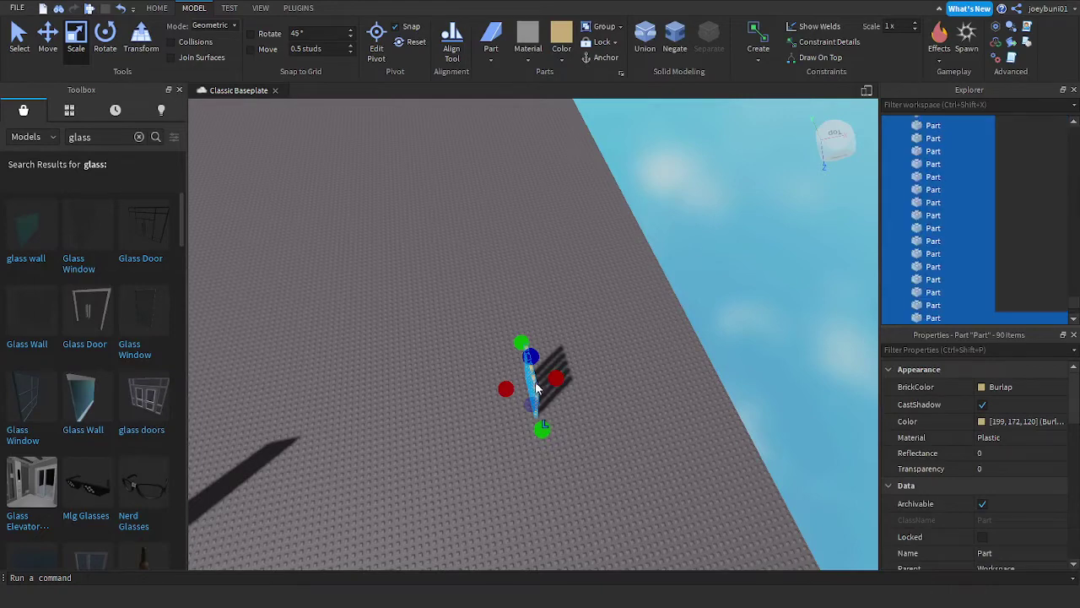
key("ctrl+d")
left_click_drag(532, 381, 482, 376)
right_click_drag(481, 376, 486, 379)
key("a")
left_click_drag(485, 378, 586, 329)
key("w")
key("f")
right_click_drag(586, 330, 600, 342)
scroll(600, 343, "down", 2)
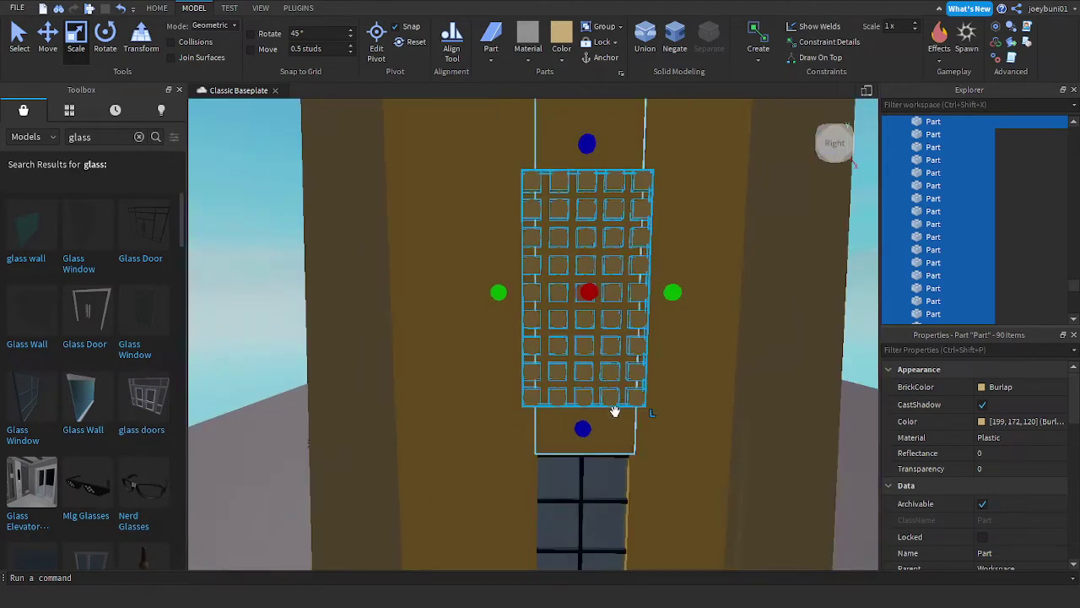
Step: Lower the stud grid so it sits centered just above the top of the window
scroll(615, 412, "up", 2)
left_click_drag(610, 434, 608, 482)
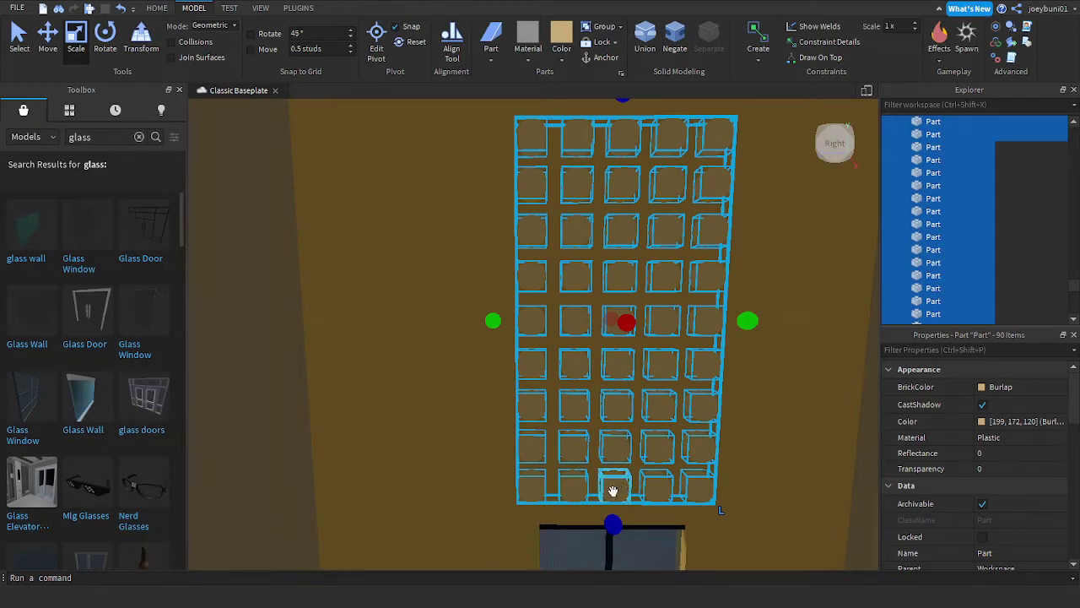
left_click(50, 39)
left_click_drag(620, 417, 620, 428)
left_click_drag(693, 333, 692, 332)
scroll(692, 332, "down", 4)
right_click_drag(692, 332, 689, 342)
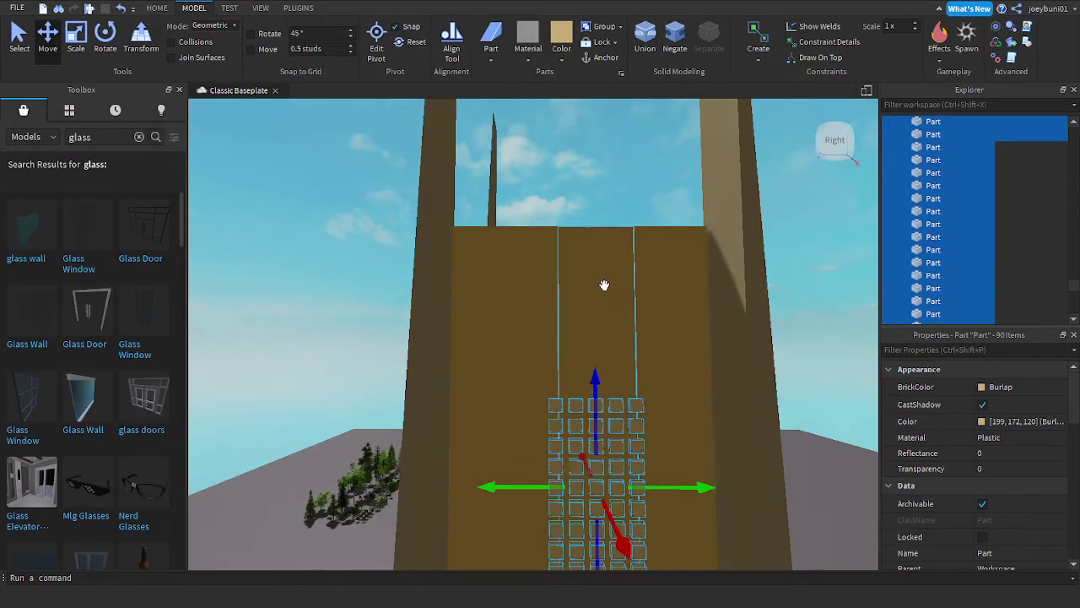
Step: Shorten the center panel from above so its top edge sits just over the stud grid
left_click(598, 232)
left_click(75, 34)
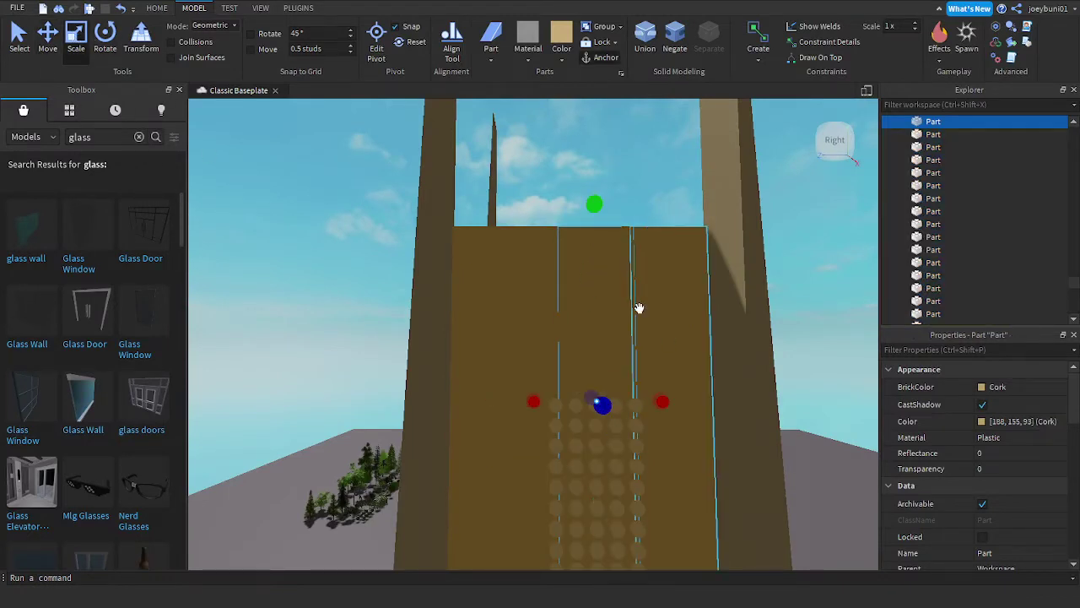
left_click_drag(594, 205, 607, 376)
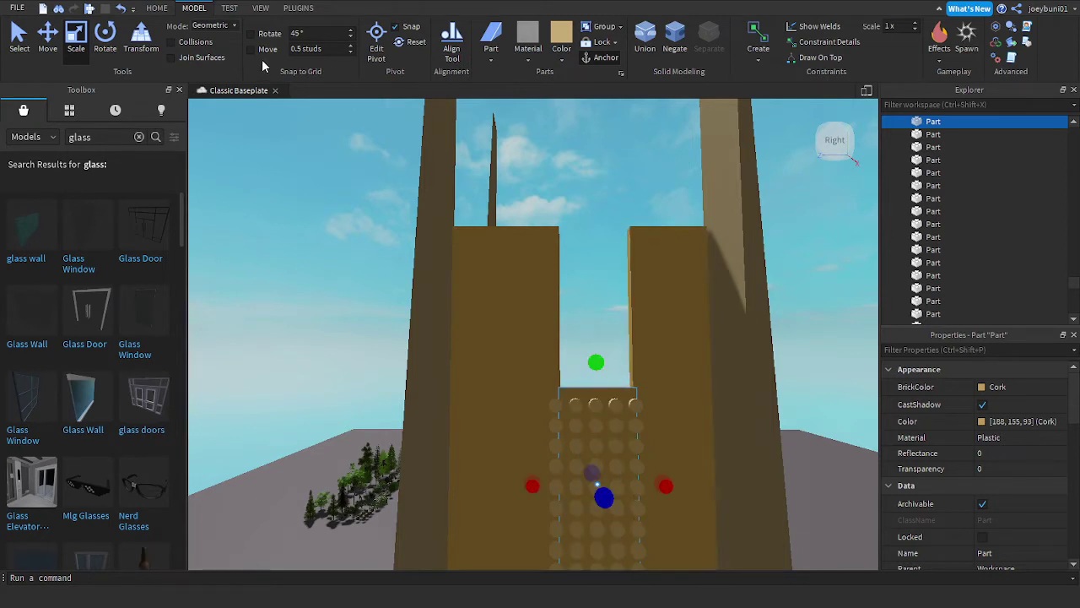
Step: Turn on move snapping and shorten both side wall panels down to the center panel's height
left_click(692, 291)
left_click_drag(666, 202, 683, 360)
left_click(498, 258)
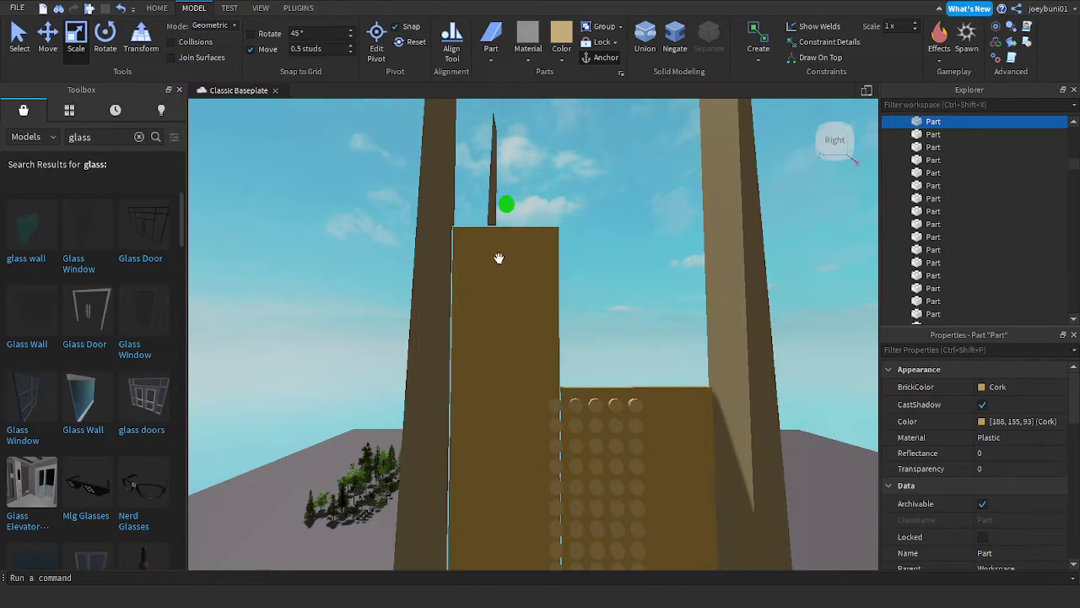
left_click_drag(508, 207, 518, 366)
Step: Adjust the center panel's top edge so it is level with the two side panels
left_click(580, 392)
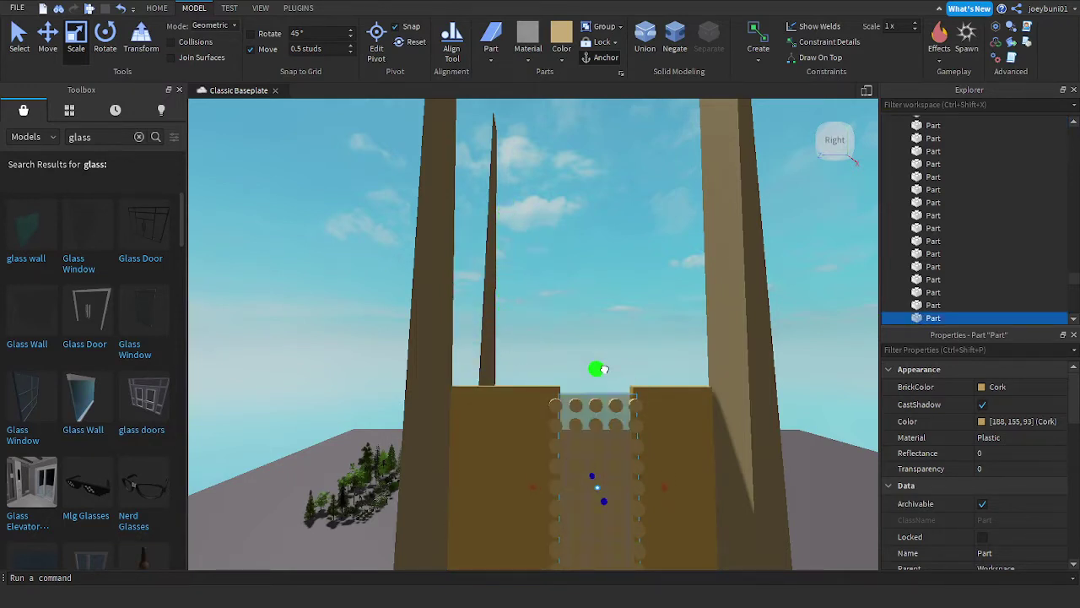
left_click_drag(601, 359, 601, 359)
key("d")
key("s")
left_click(766, 335)
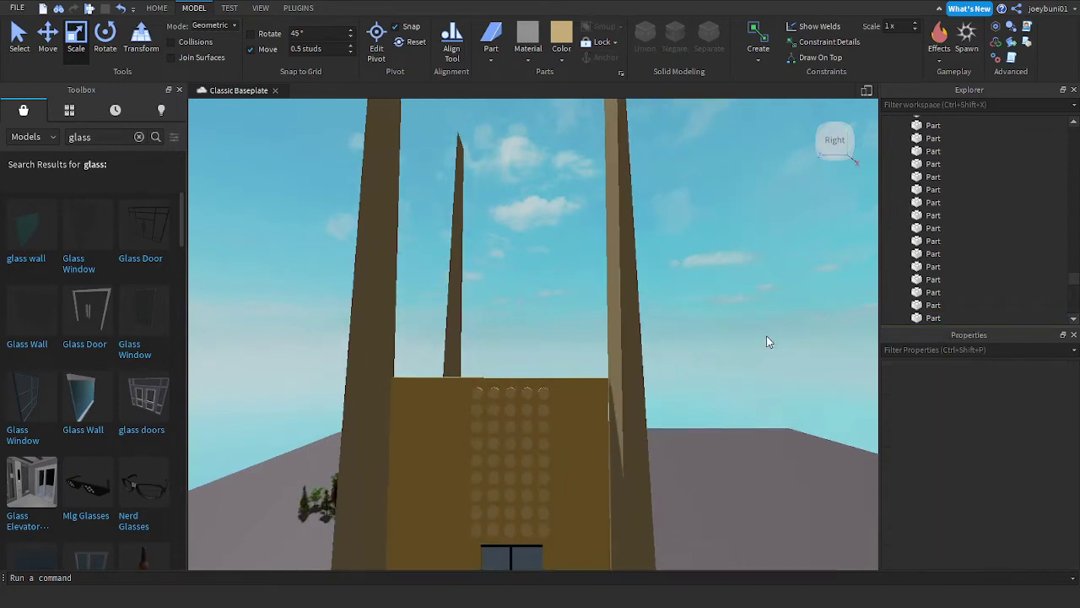
Step: Duplicate a cork part of the tower and stand the copy on the baseplate beside the building
key("w")
right_click_drag(767, 335, 716, 261)
key("s")
left_click(414, 234)
key("ctrl+d")
key("d")
left_click_drag(413, 233, 688, 398)
key("w")
right_click_drag(688, 398, 691, 402)
key("s")
key("d")
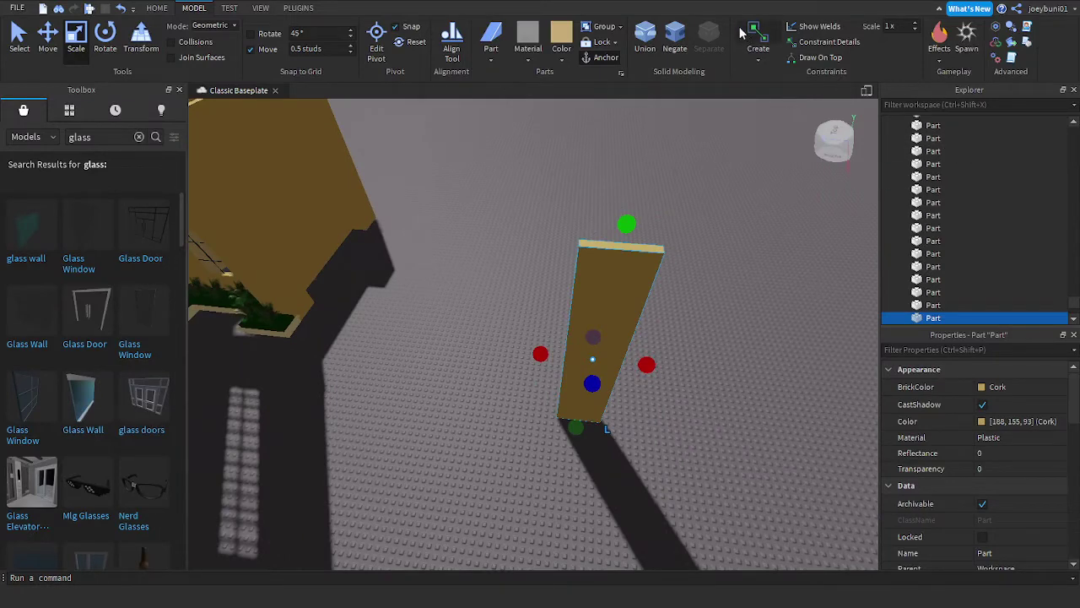
Step: Narrow the copied cork panel into a thin post and shrink a duplicate of it to a short block at its top
scroll(715, 306, "up", 3)
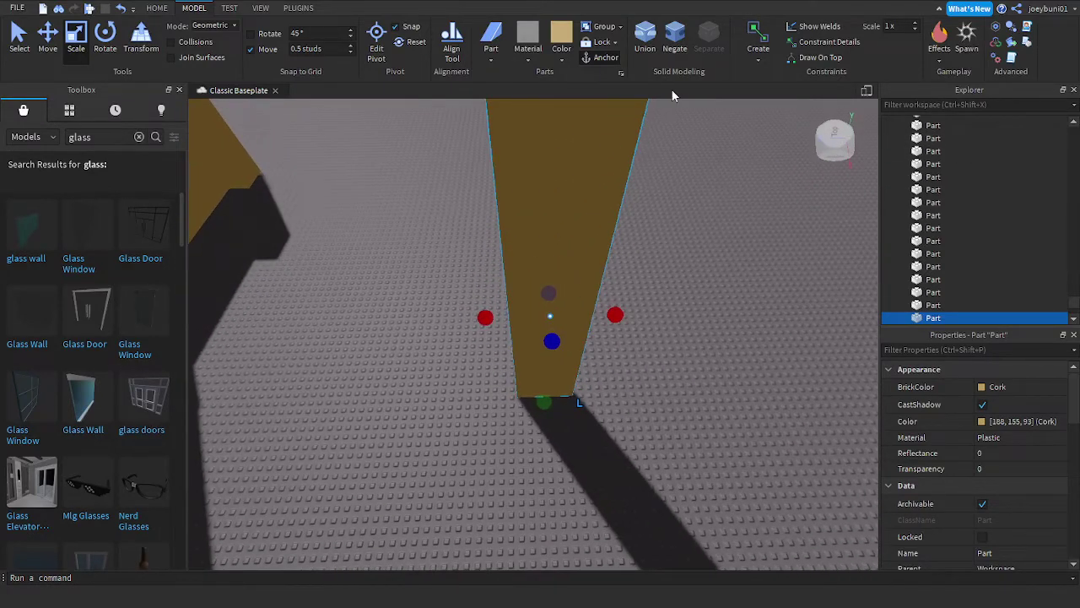
left_click_drag(618, 321, 548, 308)
left_click_drag(525, 401, 520, 317)
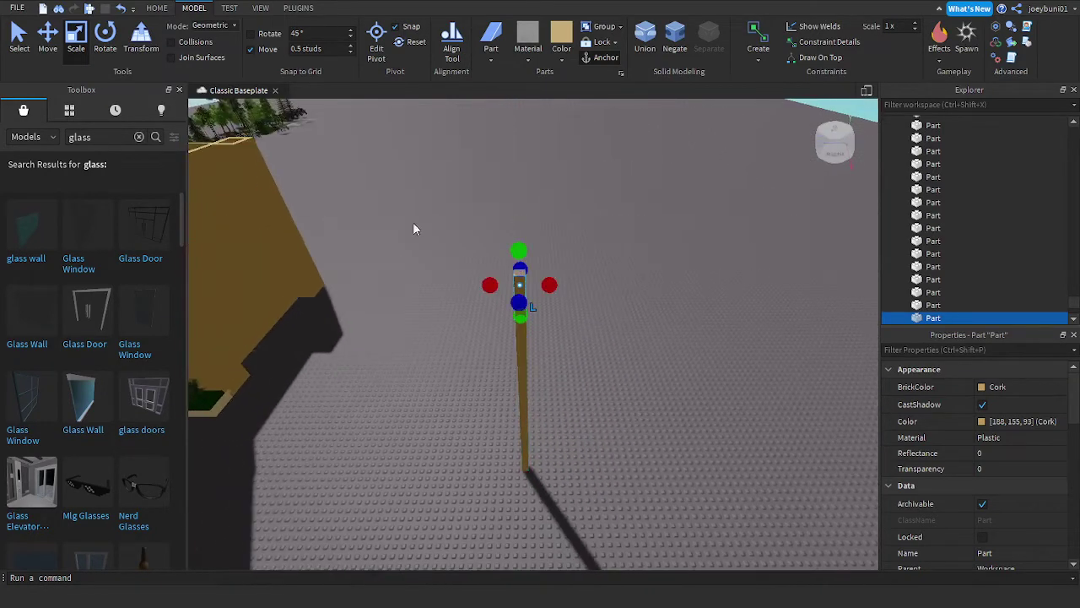
right_click_drag(553, 297, 562, 330)
key("w")
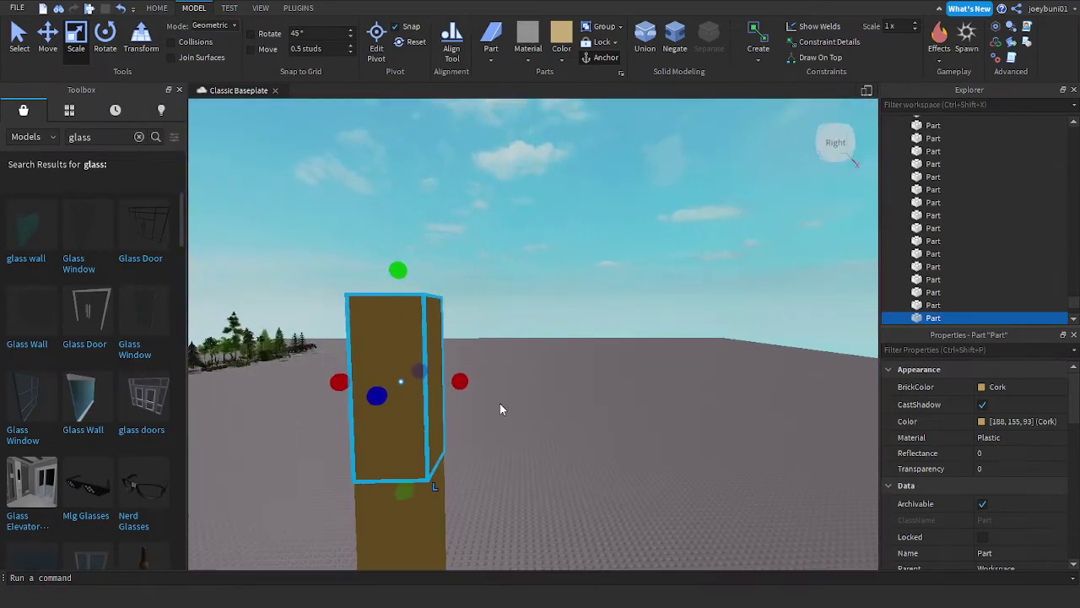
left_click_drag(405, 488, 403, 395)
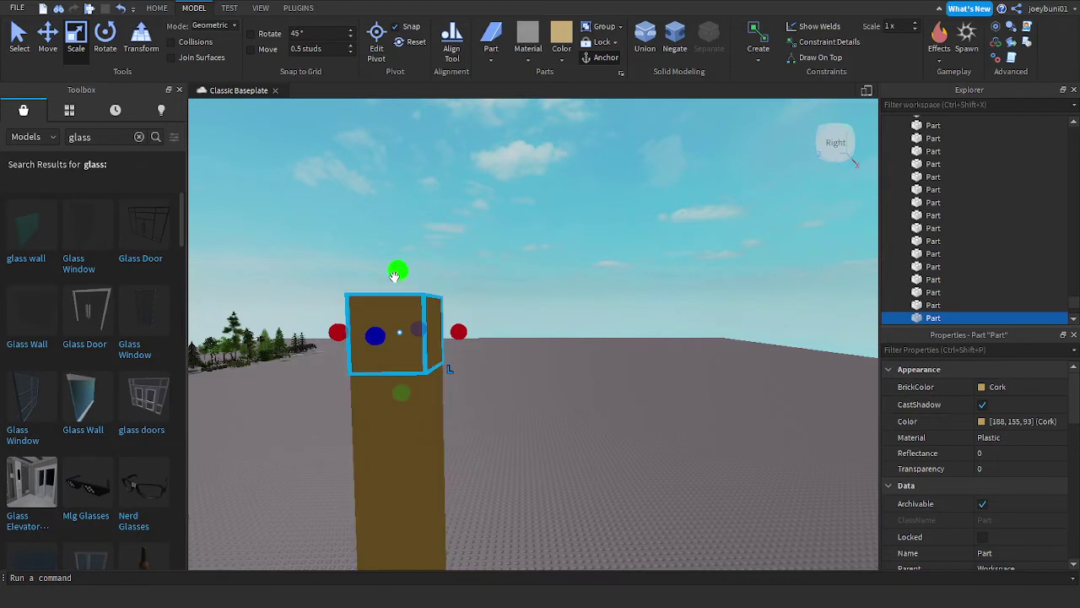
Step: Lengthen the short block at the post's top and tilt it to the right
left_click_drag(396, 270, 446, 252)
left_click(101, 30)
left_click(48, 34)
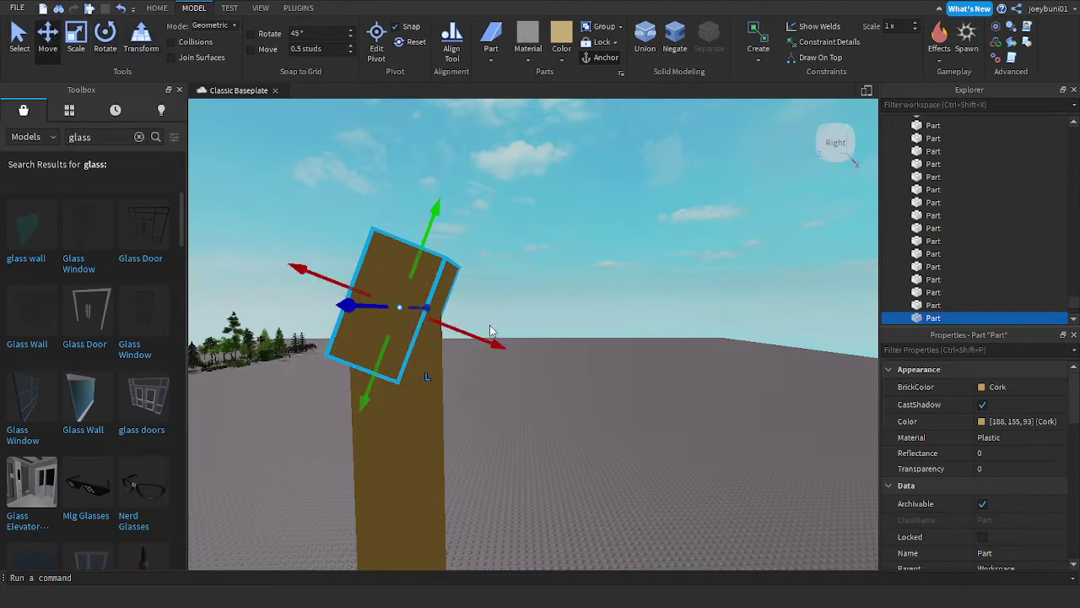
left_click(494, 339)
left_click(423, 302)
left_click(471, 339)
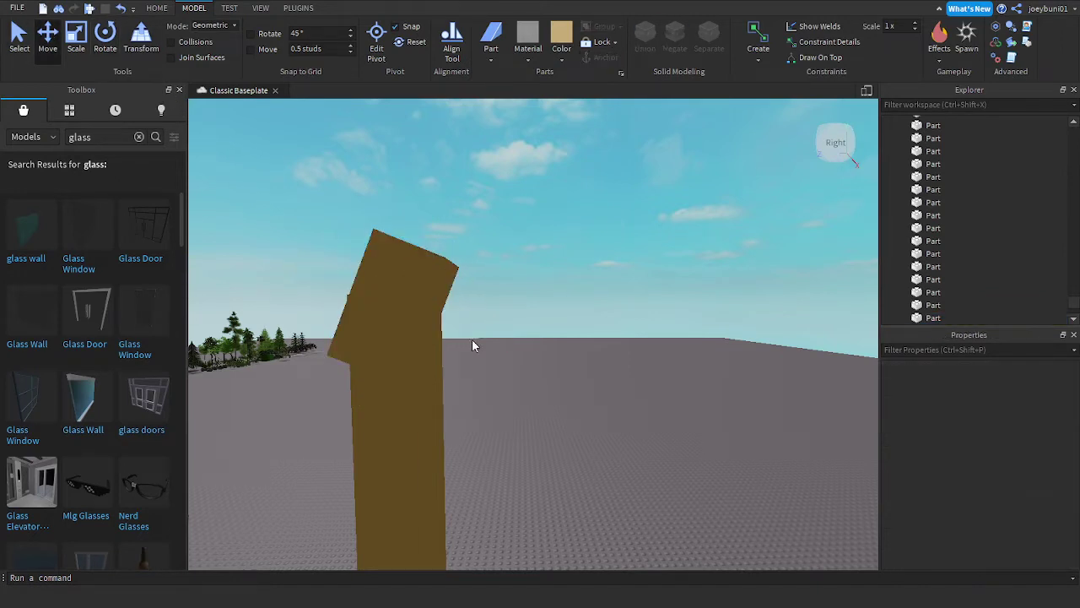
Step: Move the tilted block up onto the post's top so that it continues the post at an angle
left_click(414, 288)
left_click_drag(457, 325, 464, 329)
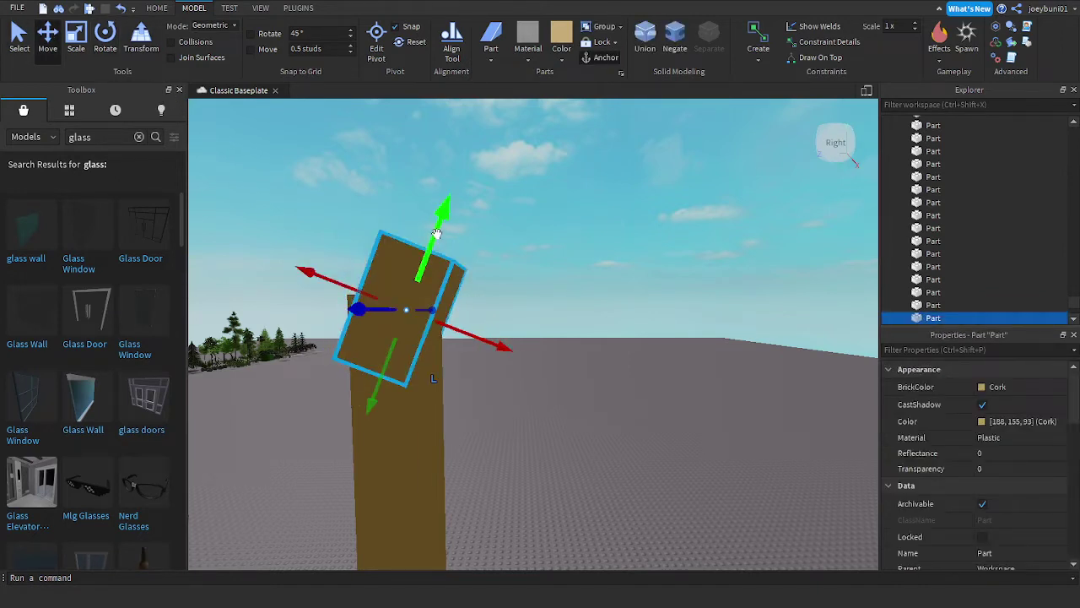
left_click_drag(436, 234, 429, 191)
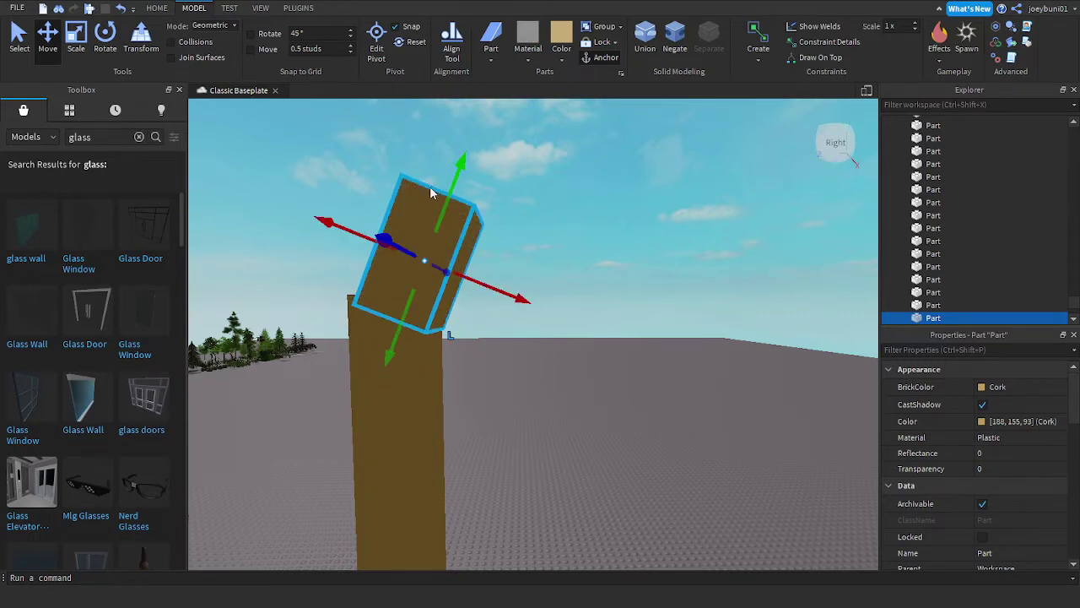
left_click(355, 228)
left_click(402, 244)
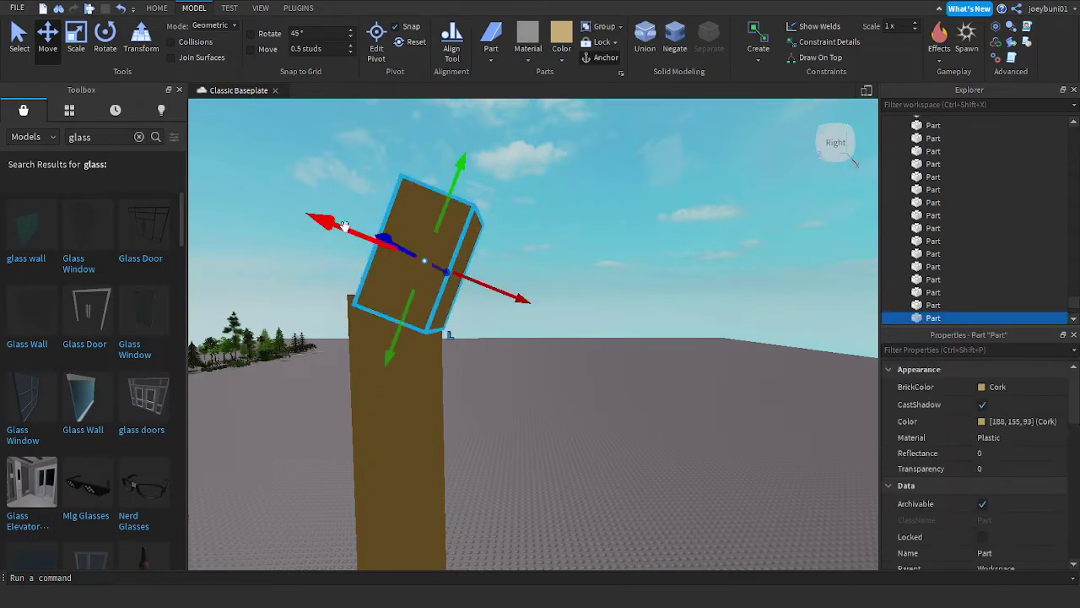
left_click_drag(345, 226, 341, 222)
Step: Duplicate the tilted block and move the copy up along its axis to extend the bent post
scroll(664, 300, "down", 3)
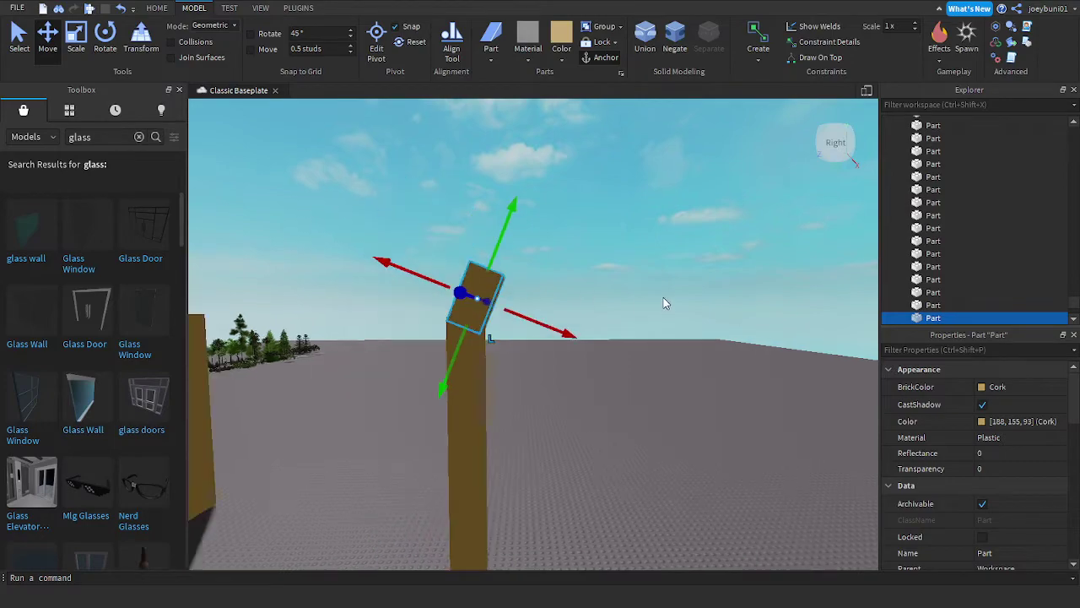
mouse_move(663, 300)
right_mouse_down()
mouse_move(663, 311)
mouse_move(663, 298)
right_mouse_up()
key("s")
key("d")
left_click_drag(493, 333, 501, 302)
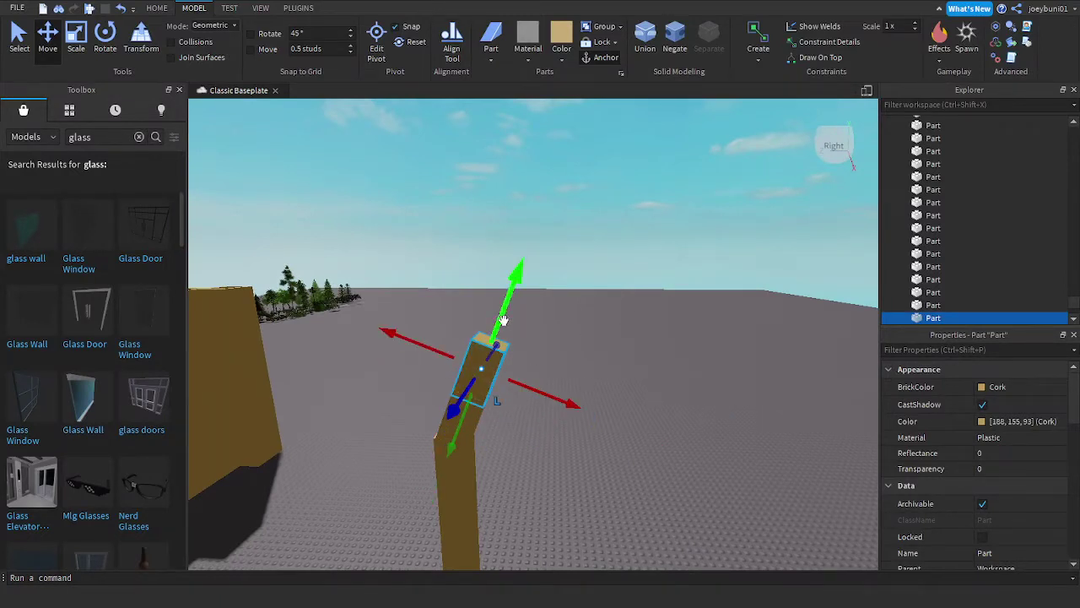
Step: Tilt the copied top block further clockwise and shift it along its axes to meet the end of the bent post
left_click_drag(503, 320, 558, 311)
left_click(105, 35)
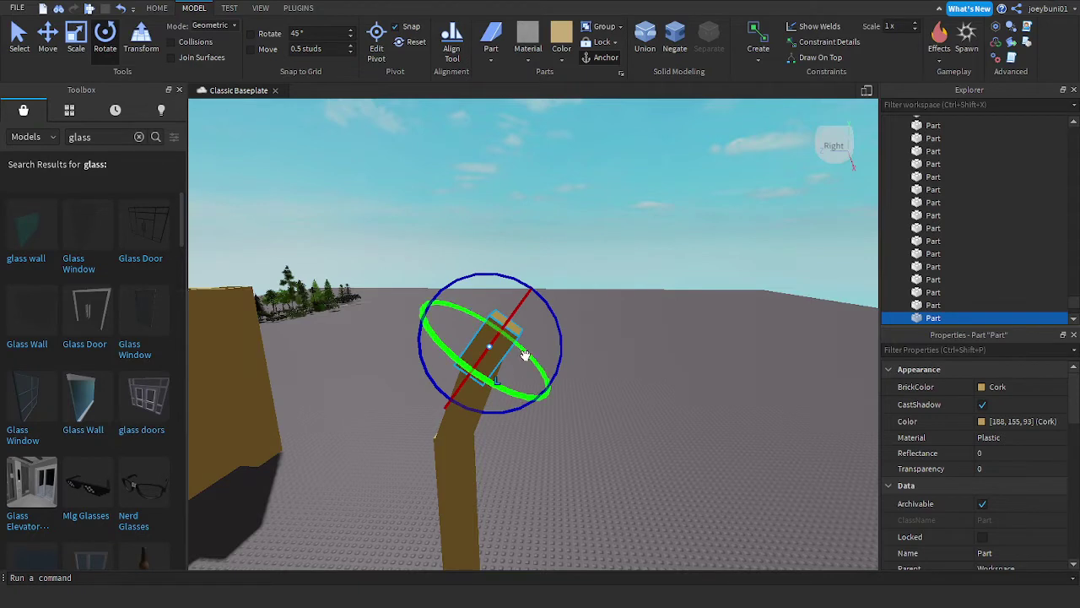
left_click(47, 36)
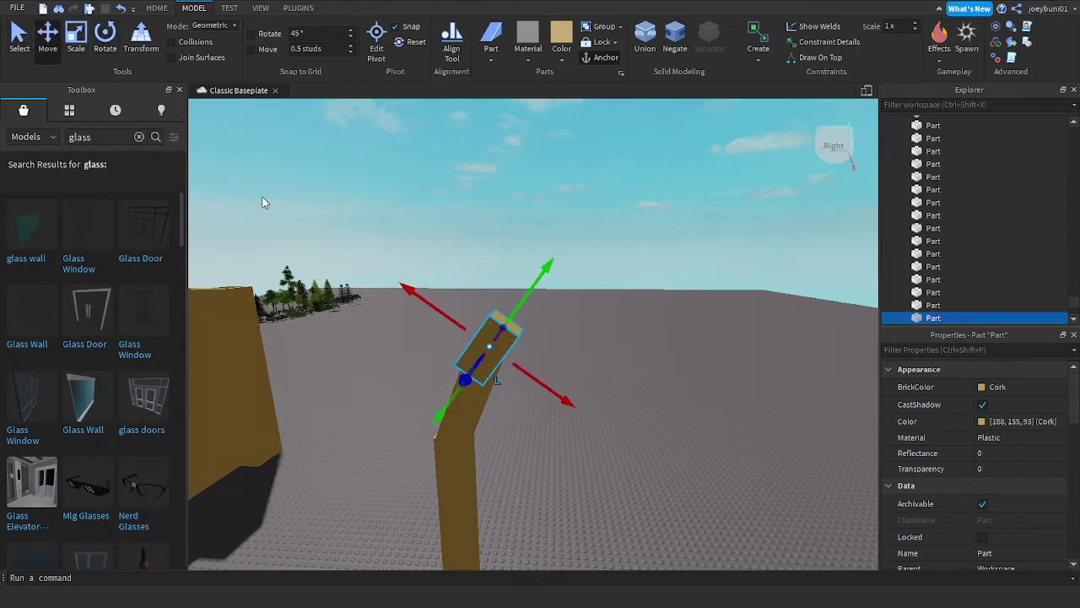
left_click_drag(570, 397, 562, 385)
left_click_drag(517, 304, 531, 281)
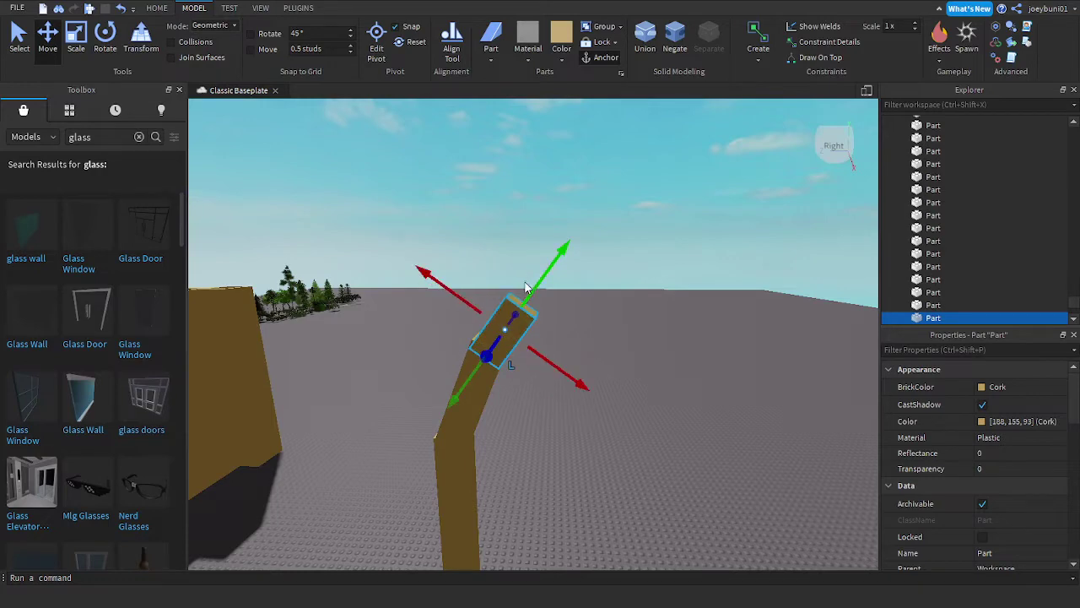
Step: Nudge the lower tilted segments of the bent post sideways so that their edges line up
left_click(457, 286)
left_click(499, 332)
left_click_drag(469, 302, 469, 300)
key("w")
right_click_drag(670, 374, 656, 342)
left_click(460, 257)
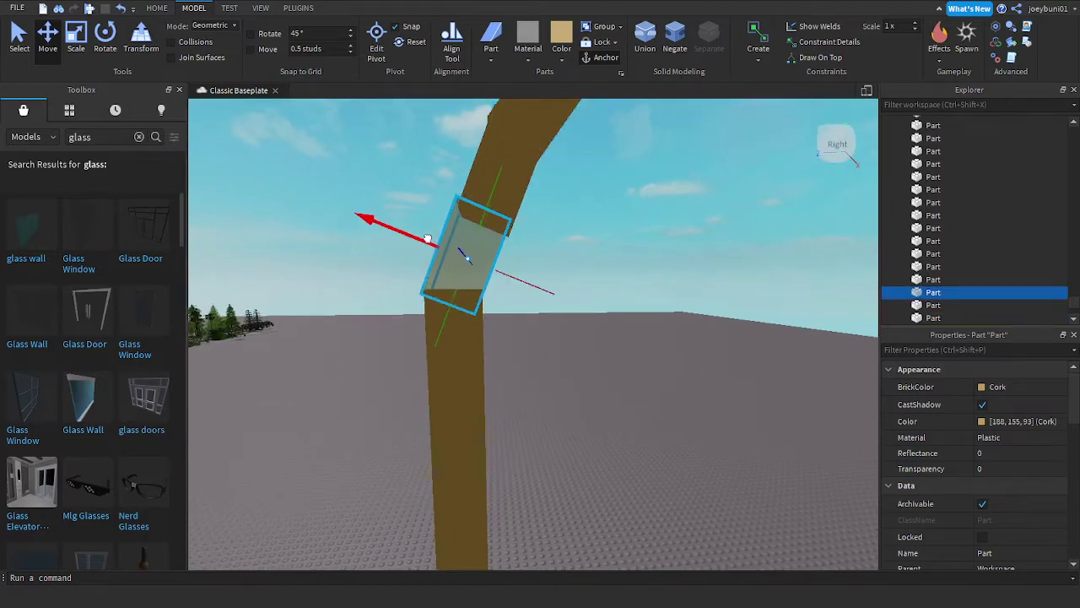
left_click(491, 165)
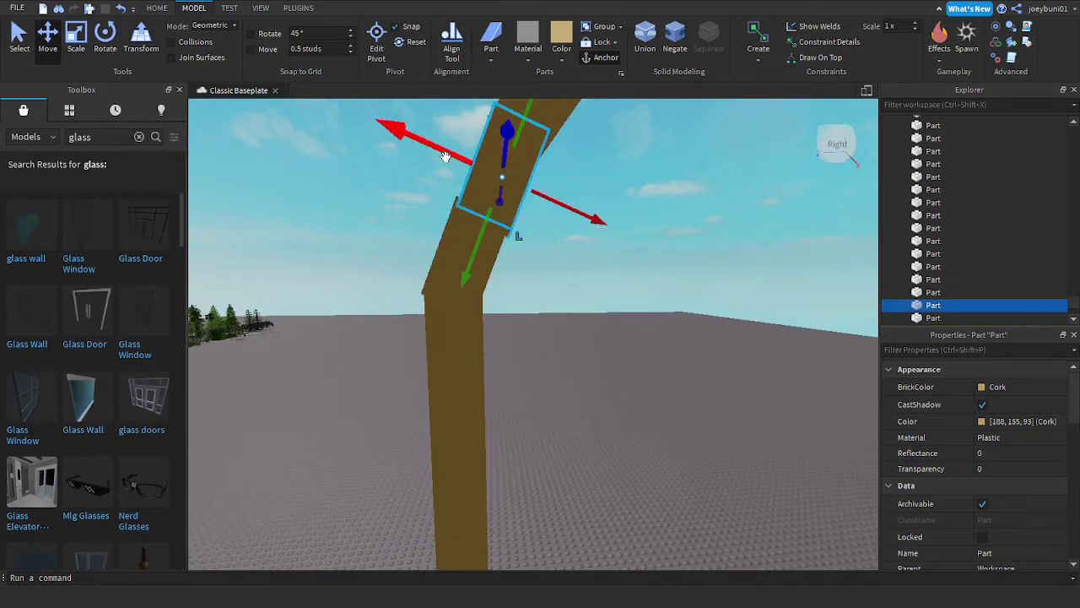
left_click_drag(444, 149, 442, 146)
Step: Shift the topmost tilted segment slightly sideways to align it with the segment below
right_click_drag(575, 240, 600, 239)
left_click(580, 261)
key("e")
right_click_drag(560, 391, 552, 395)
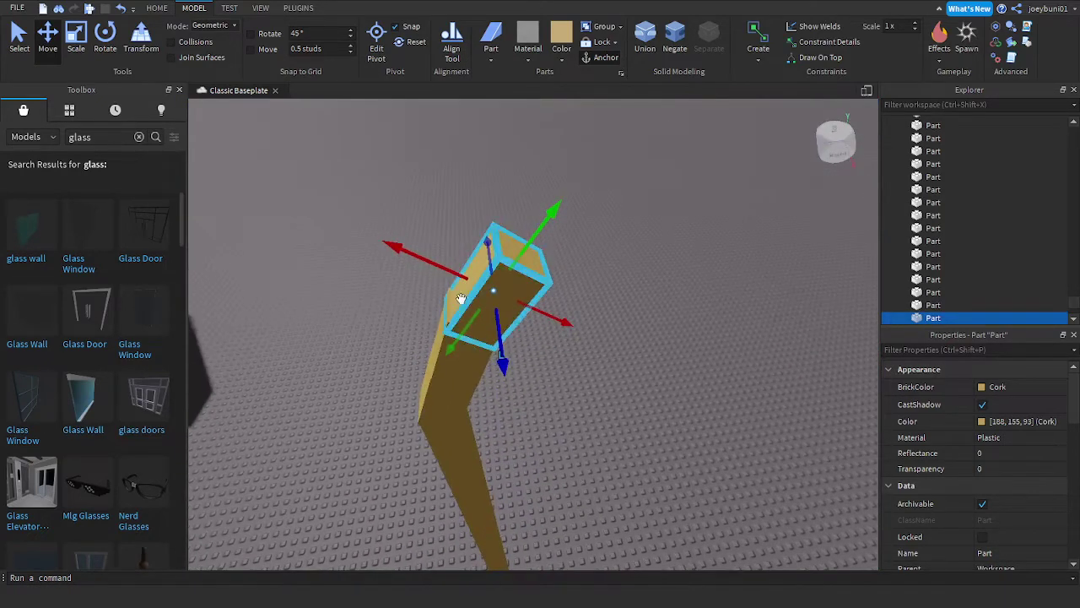
left_click_drag(457, 272, 451, 269)
right_click_drag(543, 345, 544, 346)
Step: Extend the bend with a copy of the topmost segment, tilted further clockwise and fitted to its end
scroll(545, 347, "down", 5)
left_click(601, 384)
key("e")
right_click_drag(600, 383, 591, 396)
scroll(592, 396, "down", 4)
left_click(445, 362)
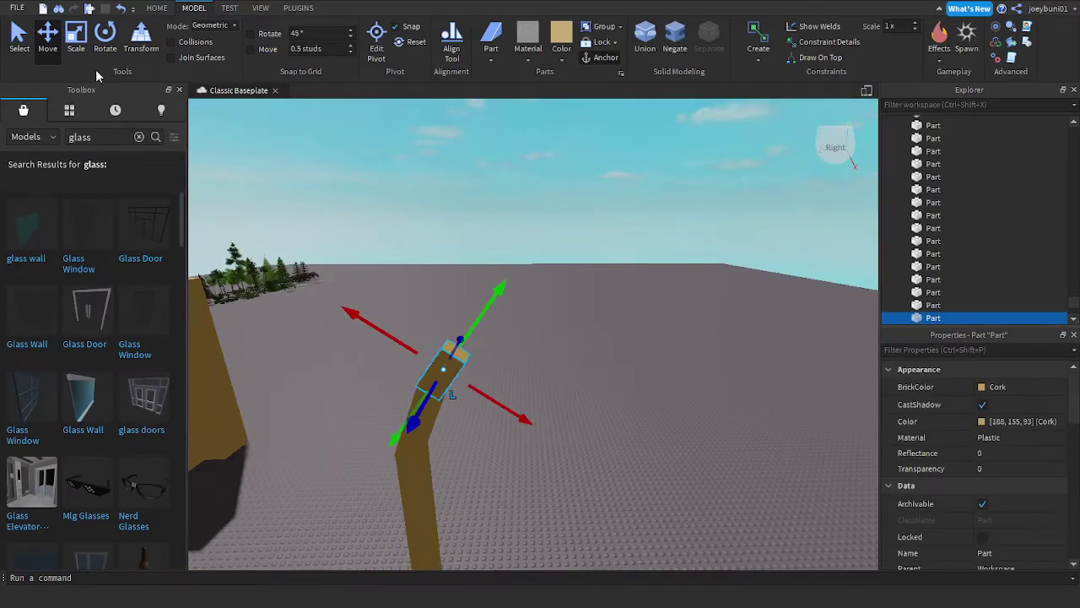
left_click_drag(489, 311, 500, 291)
left_click(106, 43)
left_click_drag(531, 353, 505, 386)
left_click(47, 38)
left_click_drag(492, 321, 504, 313)
left_click_drag(416, 285, 414, 283)
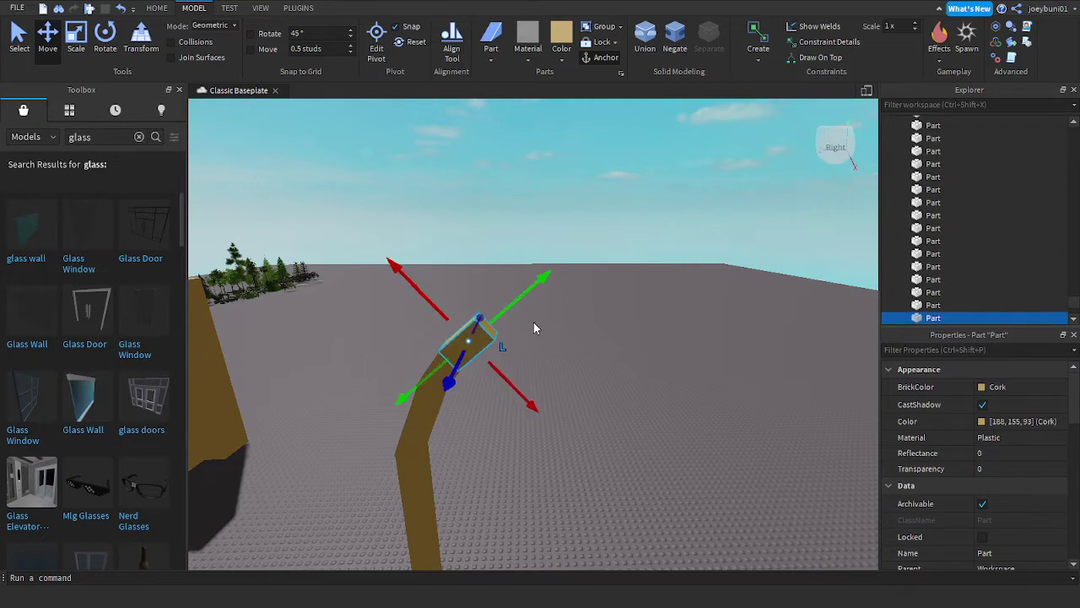
Step: Add another copy of the end segment, tilt it closer to horizontal and align it with the curve
right_click_drag(534, 321, 536, 321)
scroll(536, 321, "up", 3)
left_click_drag(414, 371, 543, 313)
left_click(103, 34)
left_click(49, 43)
left_click_drag(498, 412, 500, 417)
key("s")
key("w")
right_click_drag(576, 428, 576, 428)
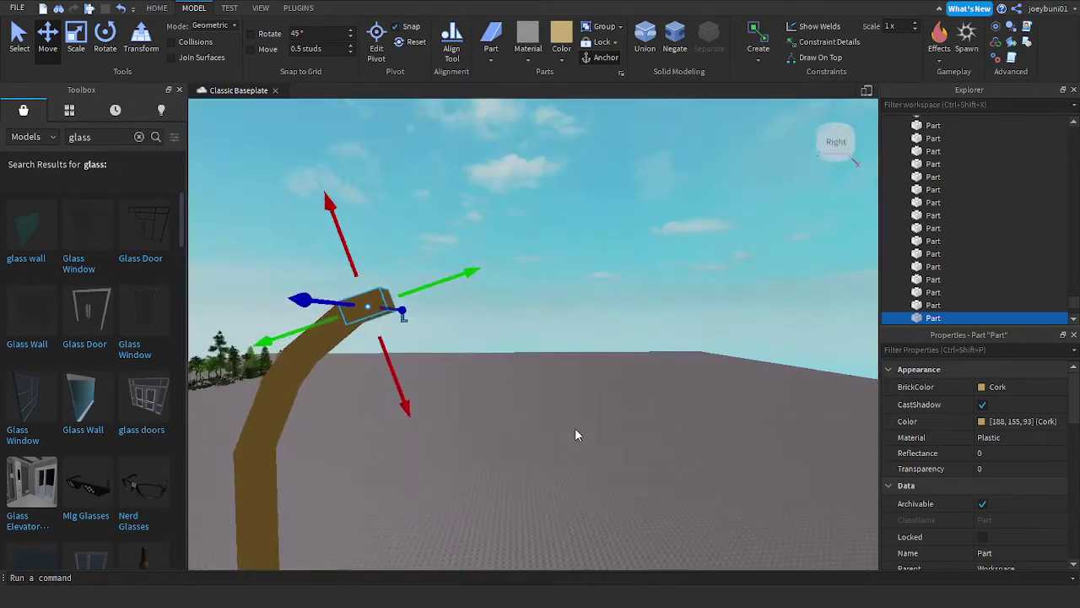
key("w")
Step: Duplicate the end segment and slide the copy outward along its length to continue the curve
left_click(486, 263)
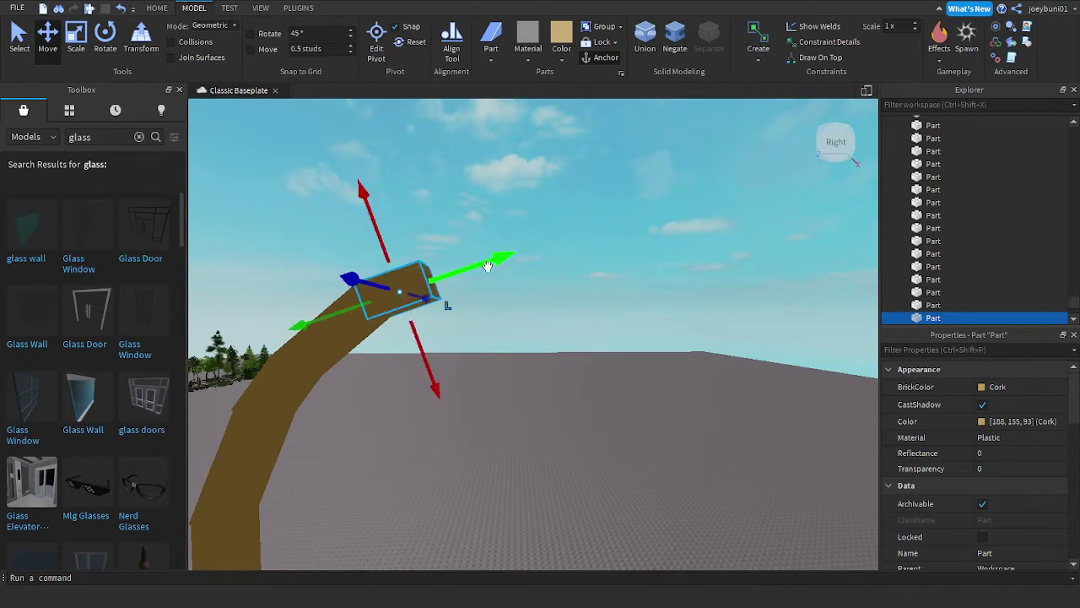
left_click(485, 261)
key("ctrl+d")
mouse_move(480, 267)
left_mouse_down()
mouse_move(521, 257)
mouse_move(490, 265)
left_mouse_up()
left_click(516, 248)
left_click(433, 270)
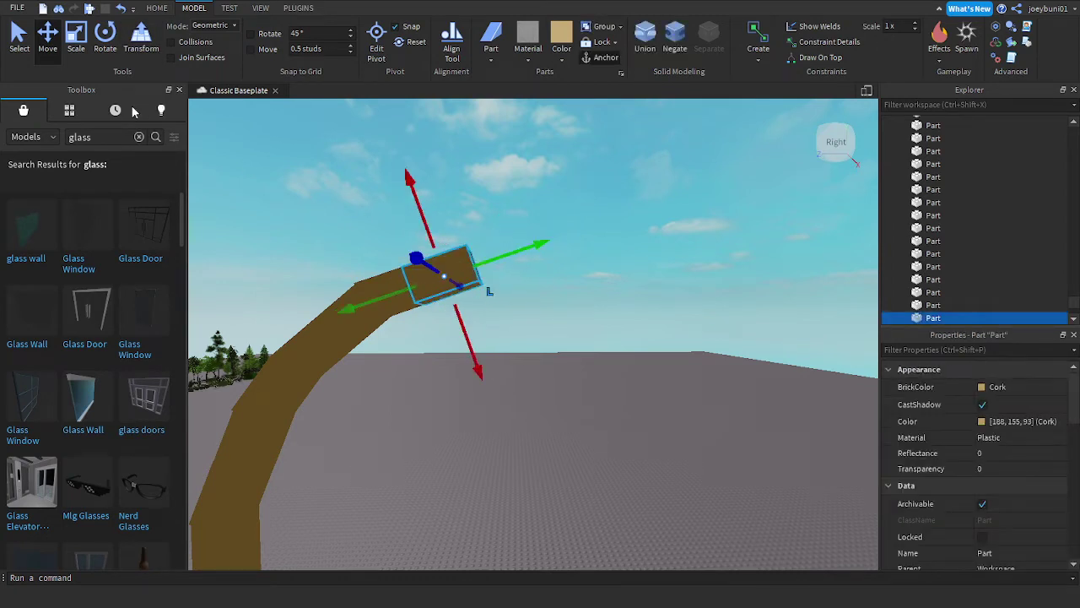
Step: Rotate the newest segment nearly level and align it with the previous segment at the arch's crown
left_click(112, 42)
left_click_drag(485, 213, 498, 226)
left_click(50, 35)
left_click_drag(449, 341, 455, 342)
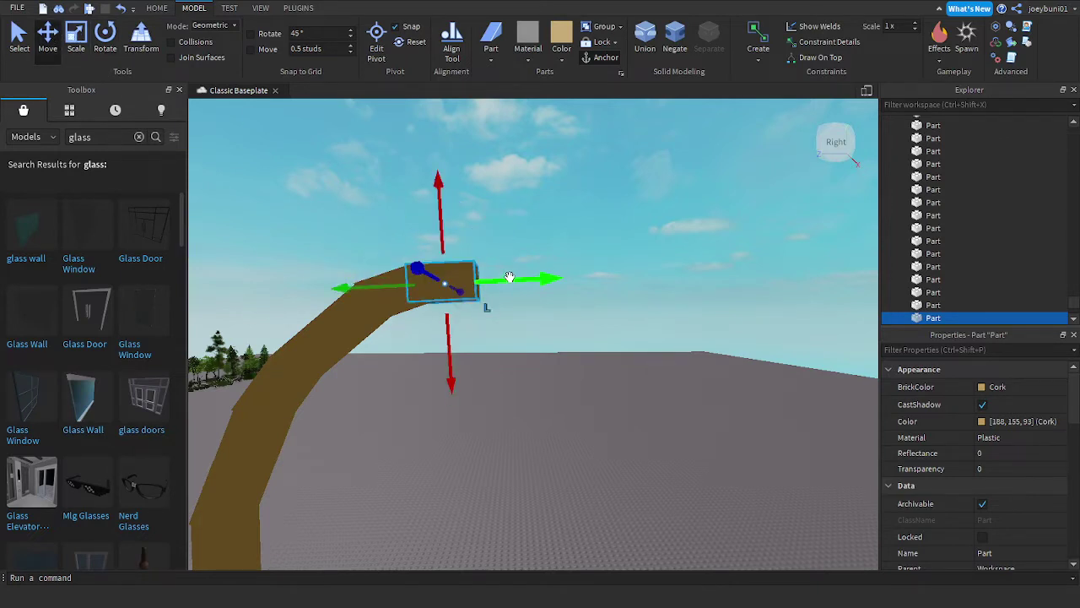
Step: Extend the crown with a copy of the level segment, tilted slightly downward and lowered to meet its neighbour
left_click_drag(509, 276, 558, 285)
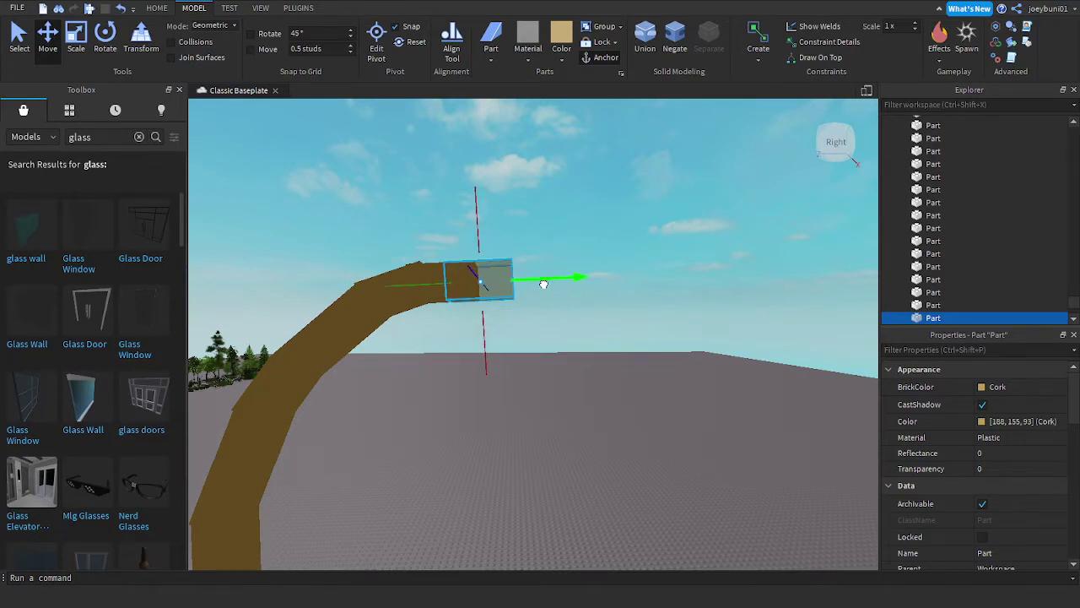
left_click_drag(543, 285, 553, 286)
left_click(87, 35)
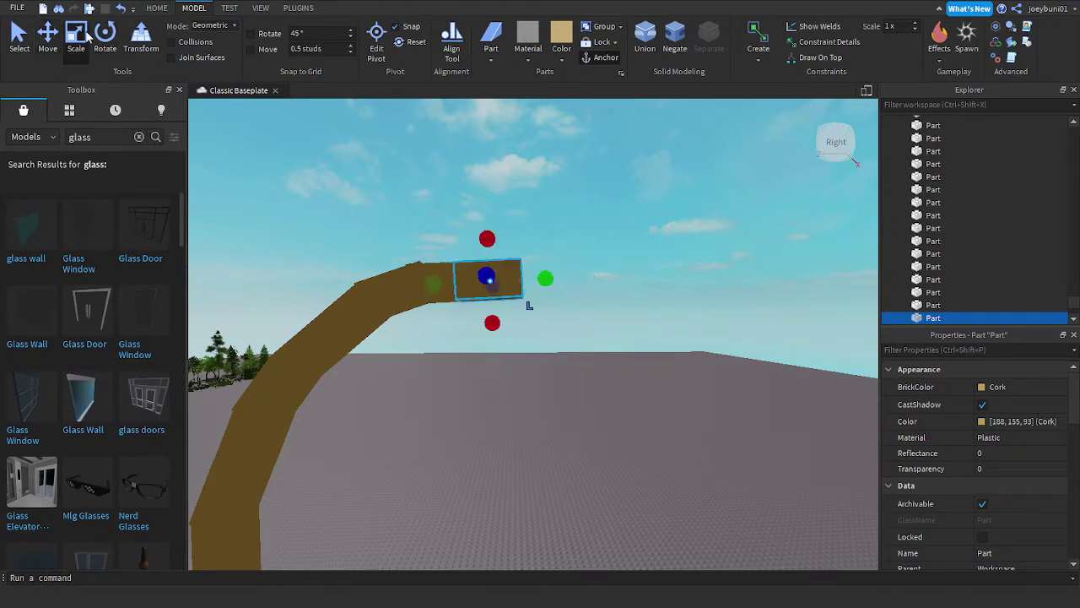
left_click(102, 38)
left_click_drag(553, 245, 564, 269)
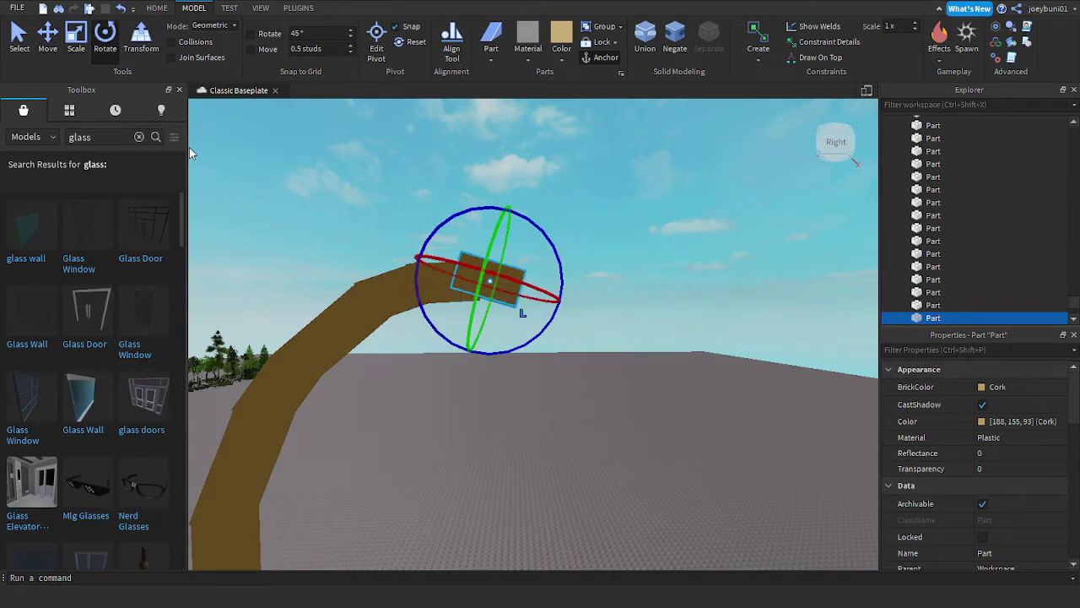
left_click(43, 34)
left_click_drag(471, 342, 475, 355)
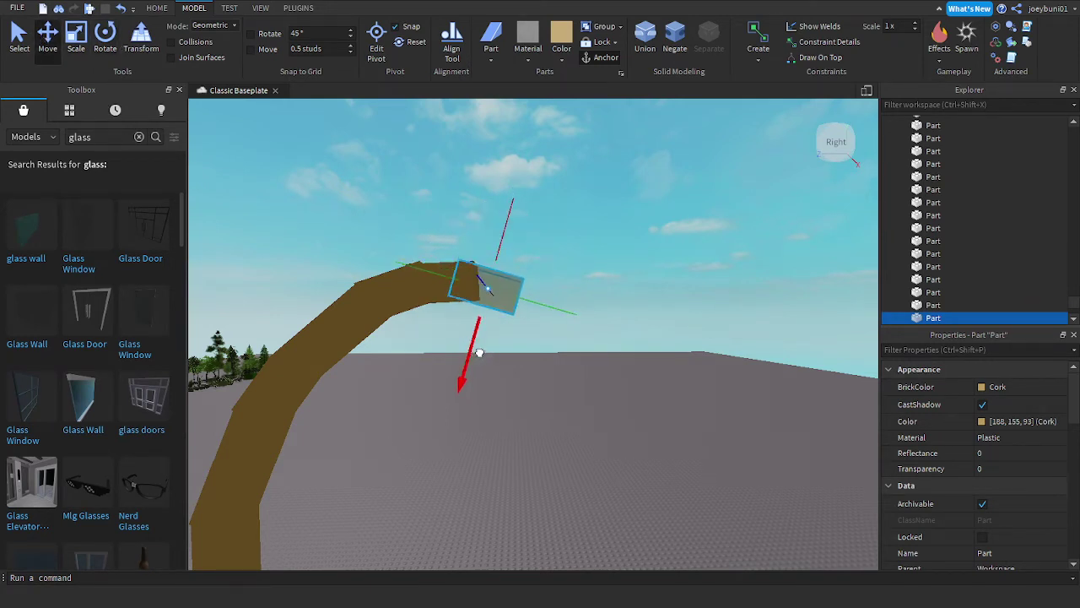
Step: Add a copy of the downward-tilted segment at the arch's end, tilting it more steeply and aligning its edges
left_click_drag(549, 305, 594, 320)
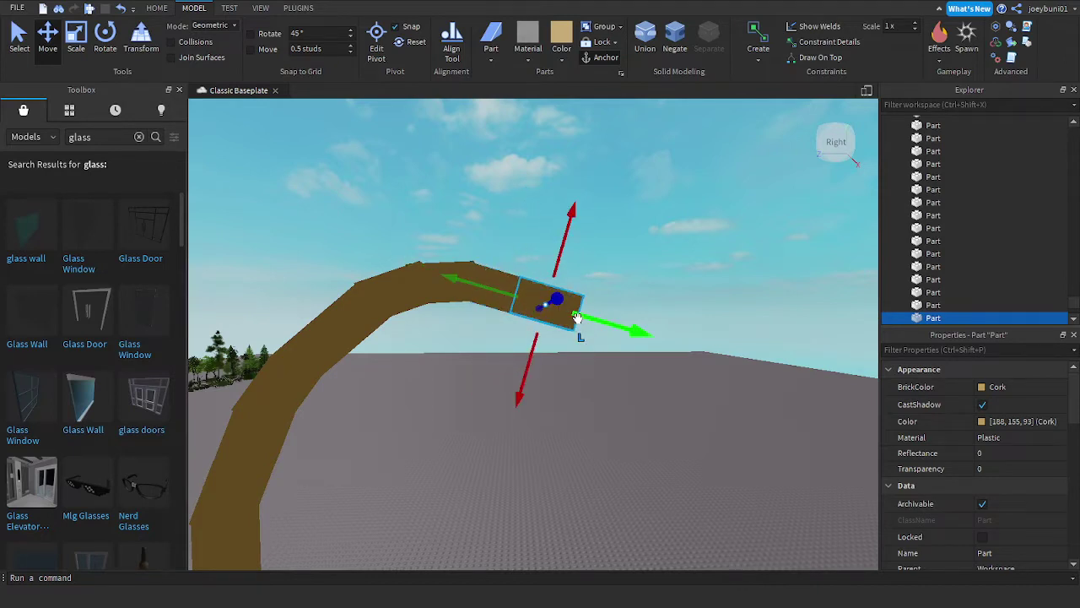
left_click(613, 317)
left_click(574, 310)
left_click_drag(597, 318, 579, 315)
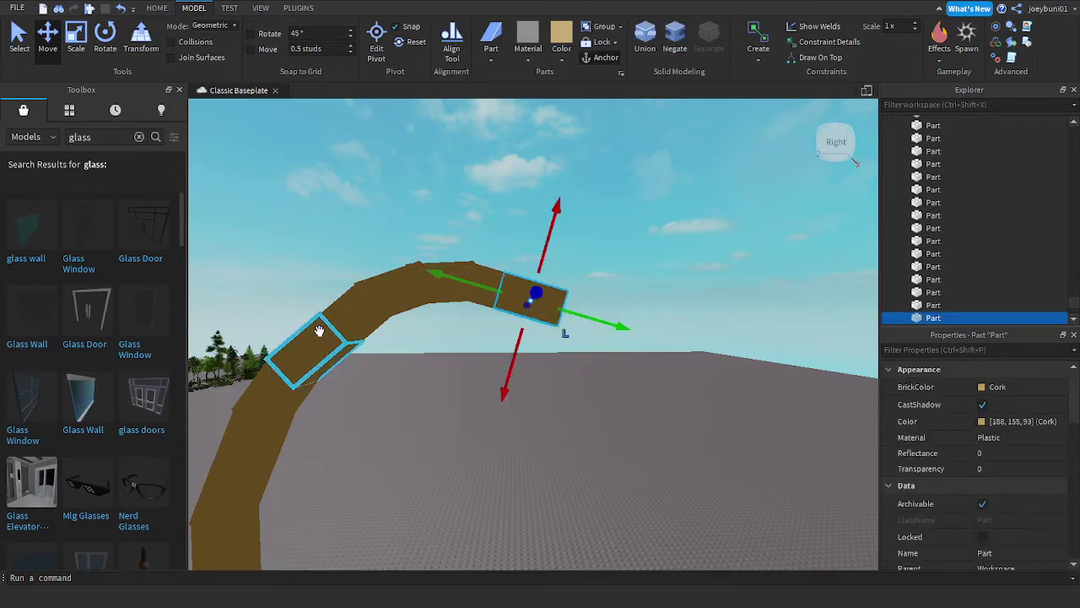
left_click(105, 35)
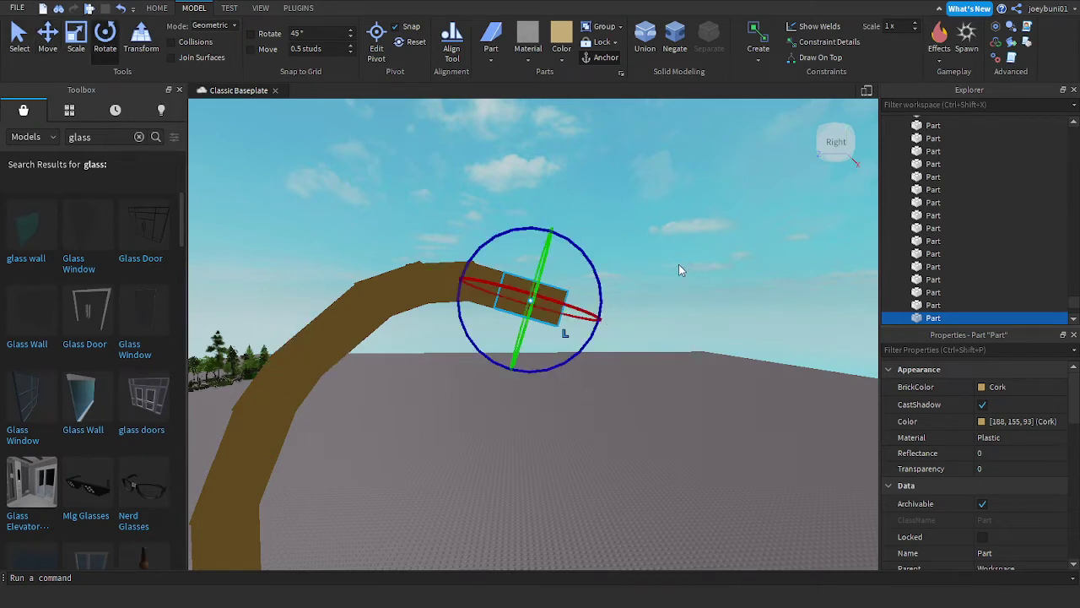
left_click_drag(580, 249, 590, 261)
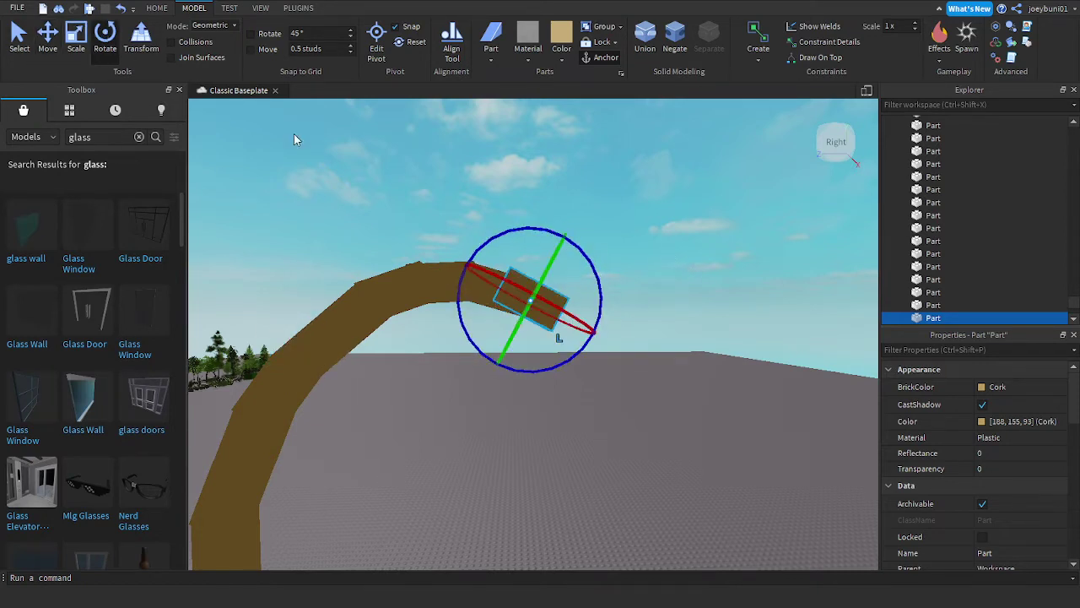
left_click(74, 34)
left_click(48, 34)
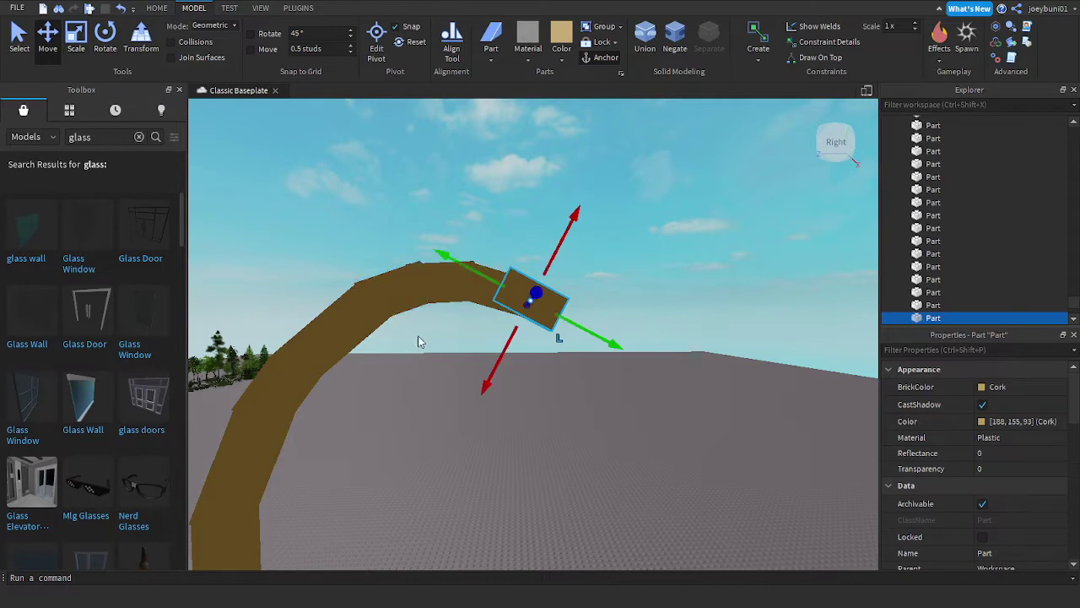
left_click_drag(500, 363, 502, 365)
Step: Continue the arch's descending side with a copy of the end segment, rotated to a diagonal slope and fitted to its neighbour
left_click_drag(582, 343, 602, 353)
left_click(117, 34)
left_click_drag(580, 246, 600, 262)
key("ctrl+z")
right_click_drag(600, 263, 639, 287)
scroll(638, 285, "up", 3)
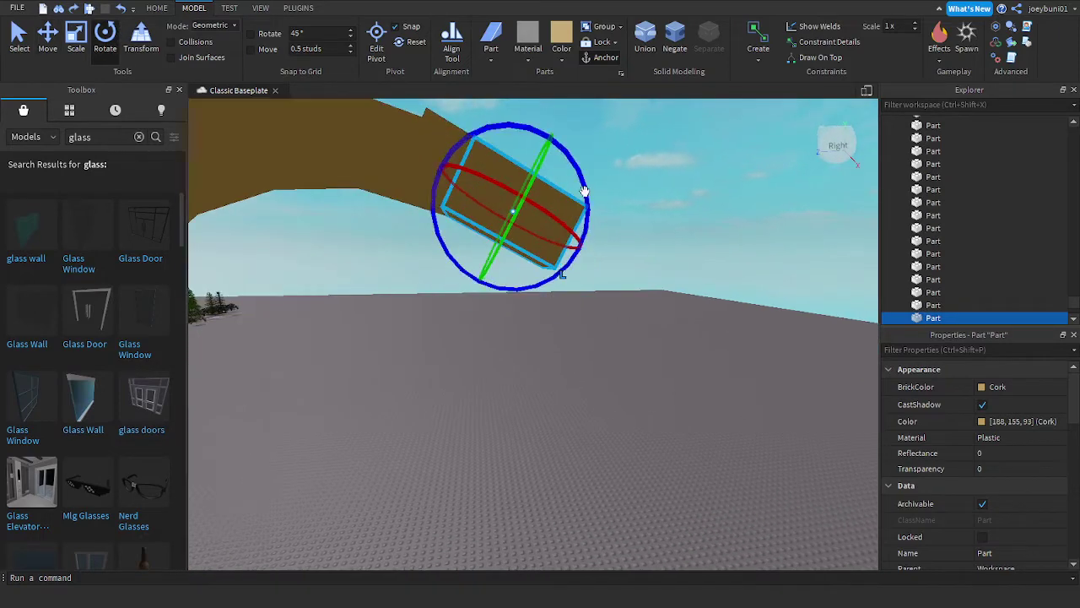
left_click_drag(584, 192, 592, 215)
left_click(57, 38)
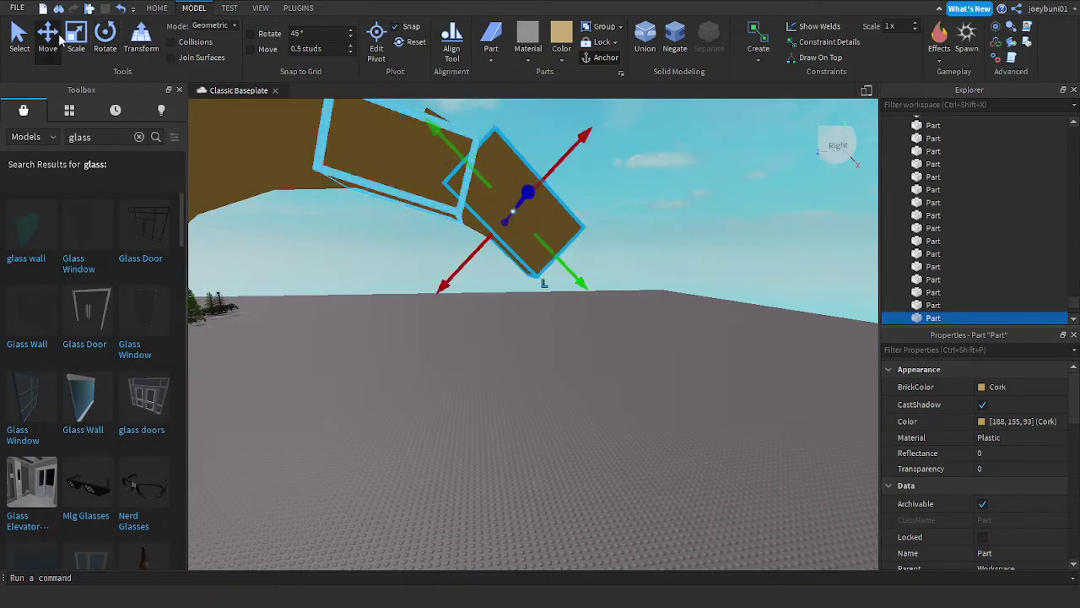
left_click_drag(563, 258, 585, 299)
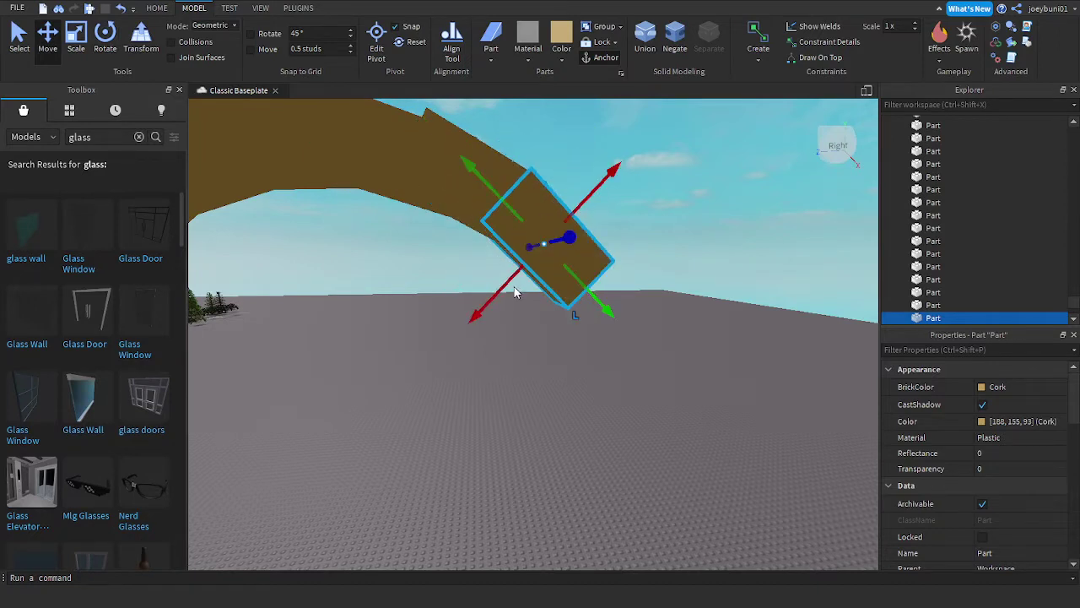
left_click_drag(497, 294, 498, 295)
scroll(598, 301, "down", 4)
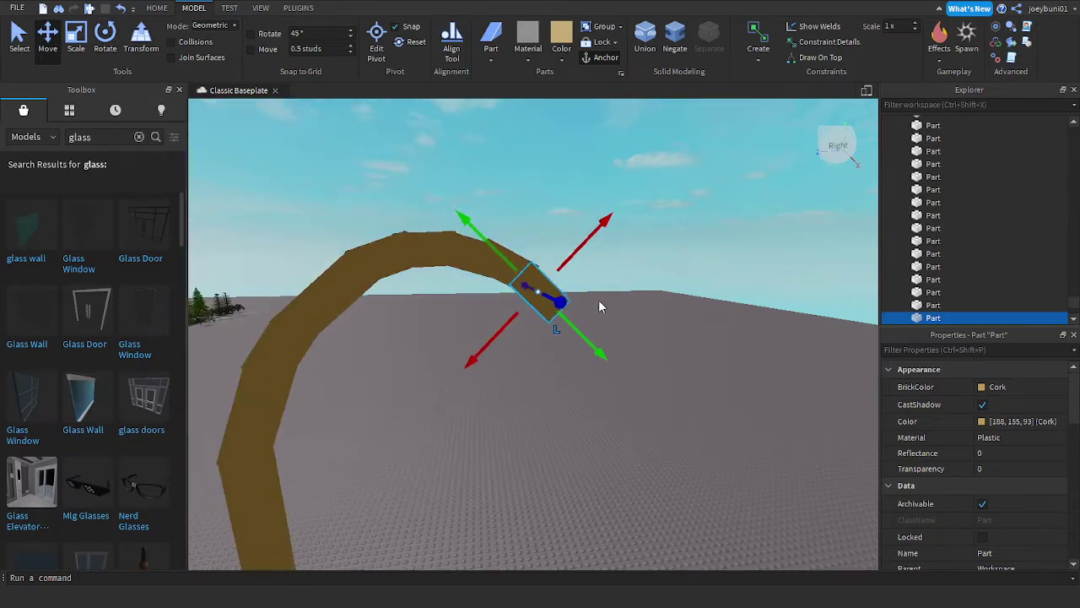
Step: Add a copy of the diagonal segment at the arch's end, rotate it steeply downward and align it with the curve
scroll(613, 305, "up", 1)
scroll(614, 304, "up", 2)
left_click_drag(595, 322, 628, 375)
left_click(106, 38)
key("d")
scroll(480, 306, "up", 2)
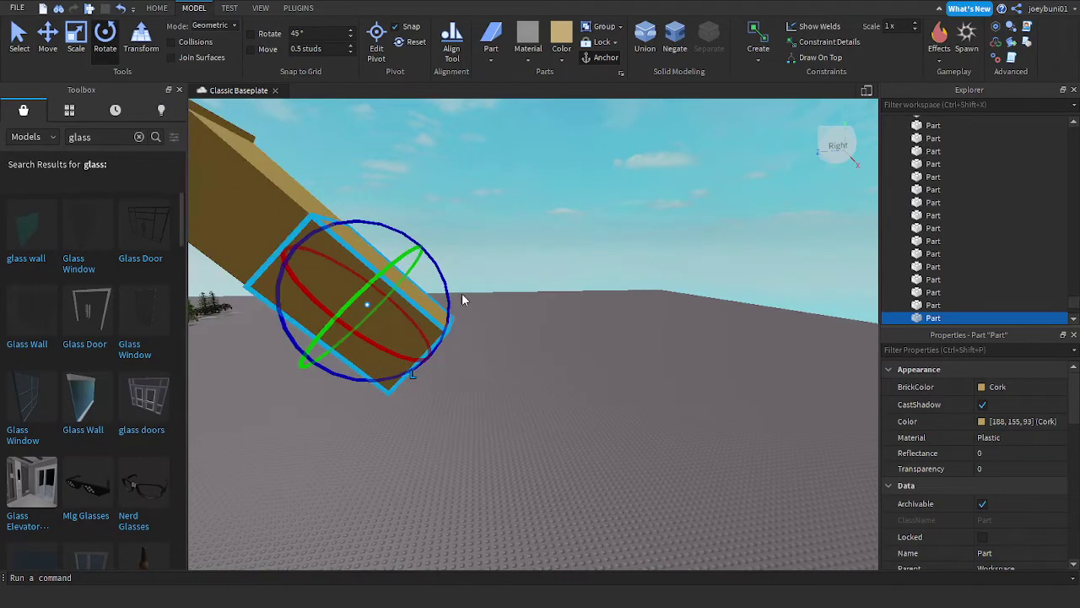
left_click_drag(447, 283, 455, 312)
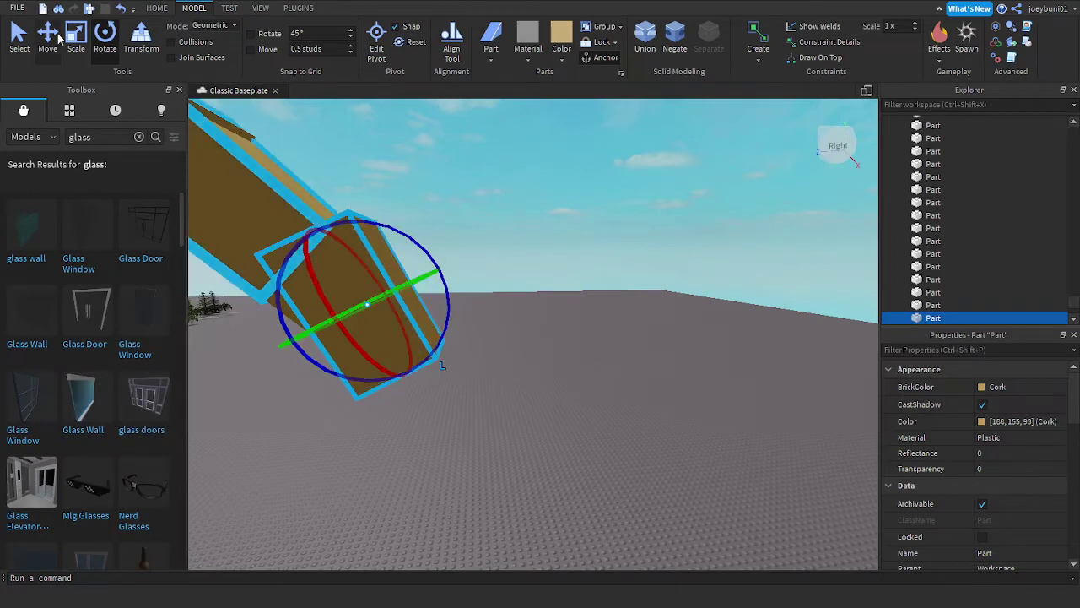
left_click(55, 38)
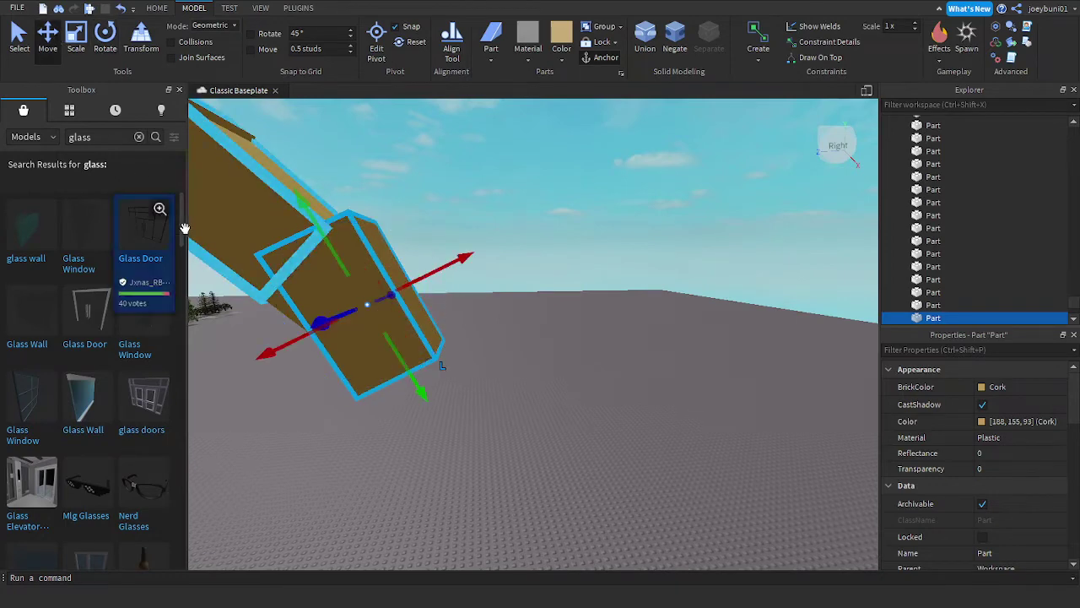
left_click_drag(275, 343, 276, 343)
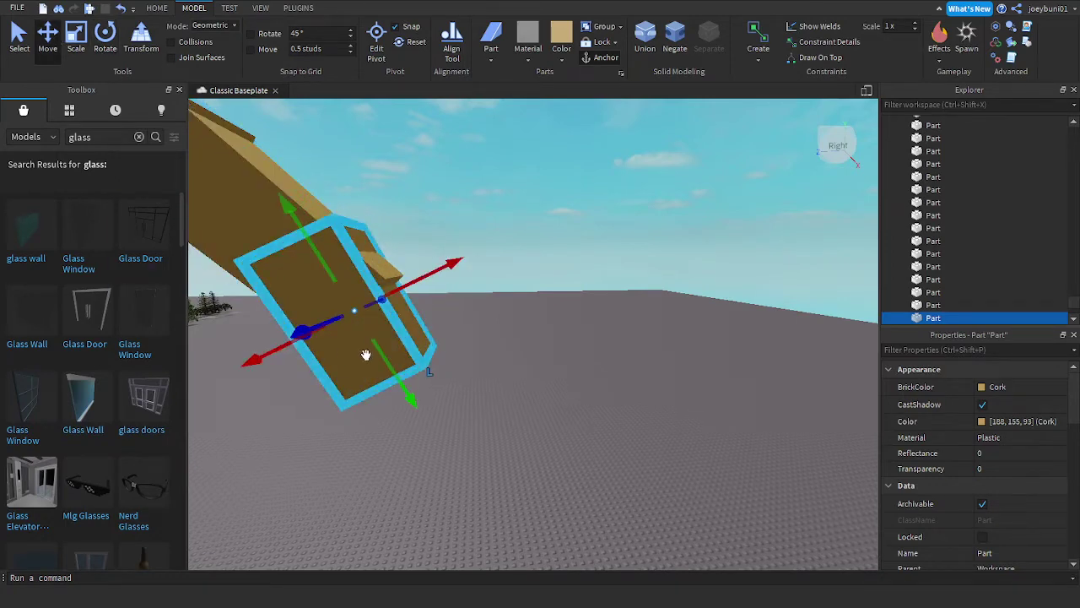
left_click_drag(396, 376, 420, 392)
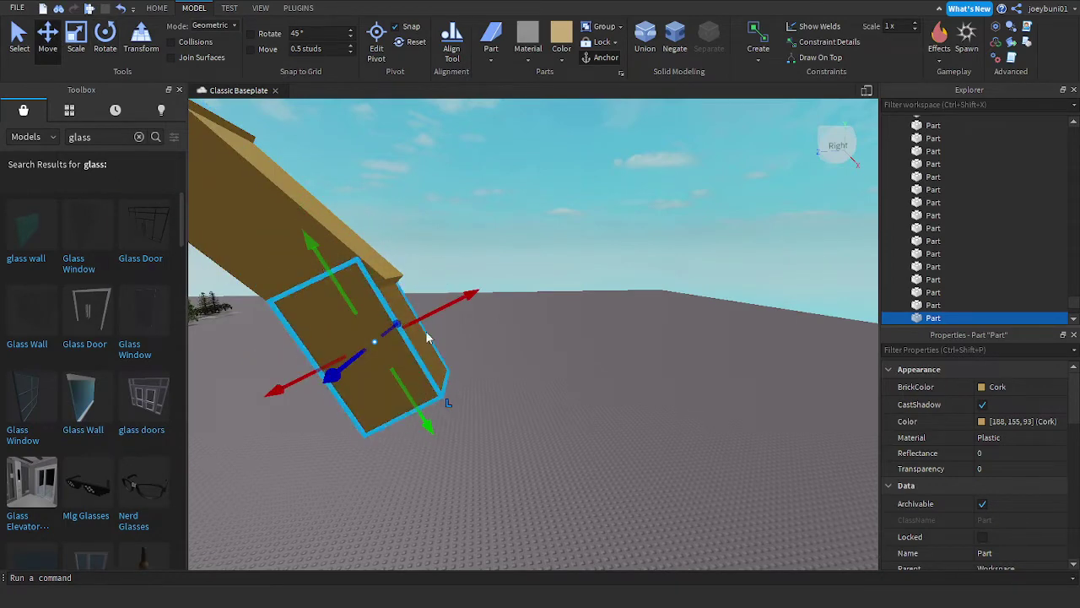
left_click_drag(427, 317, 431, 316)
Step: Slide a copy of the steep end segment down along its length and rotate it nearly vertical
scroll(432, 319, "down", 3)
right_click_drag(432, 319, 431, 327)
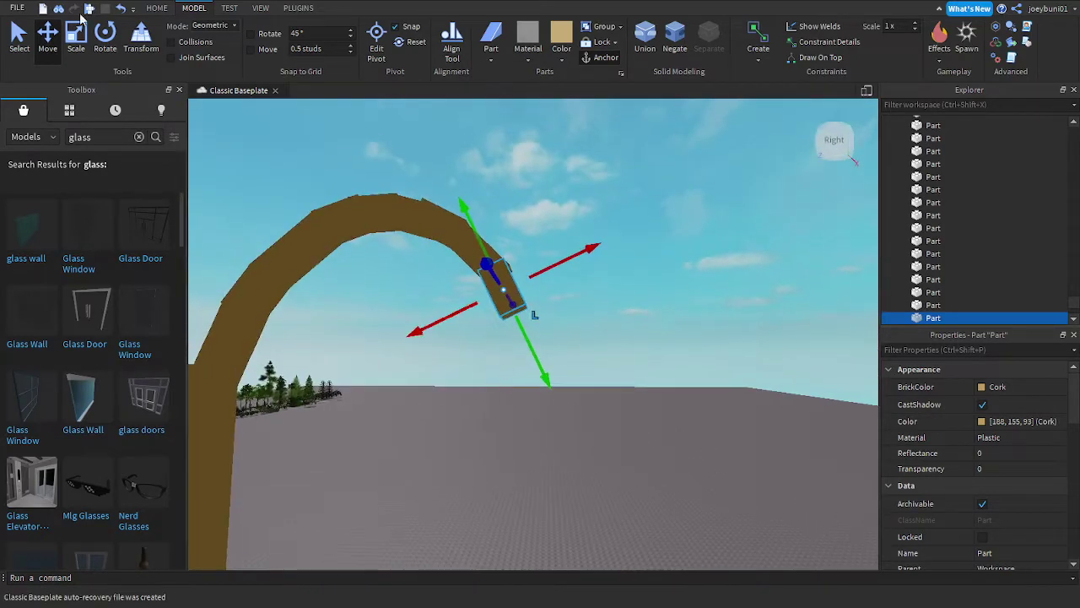
left_click_drag(531, 347, 540, 368)
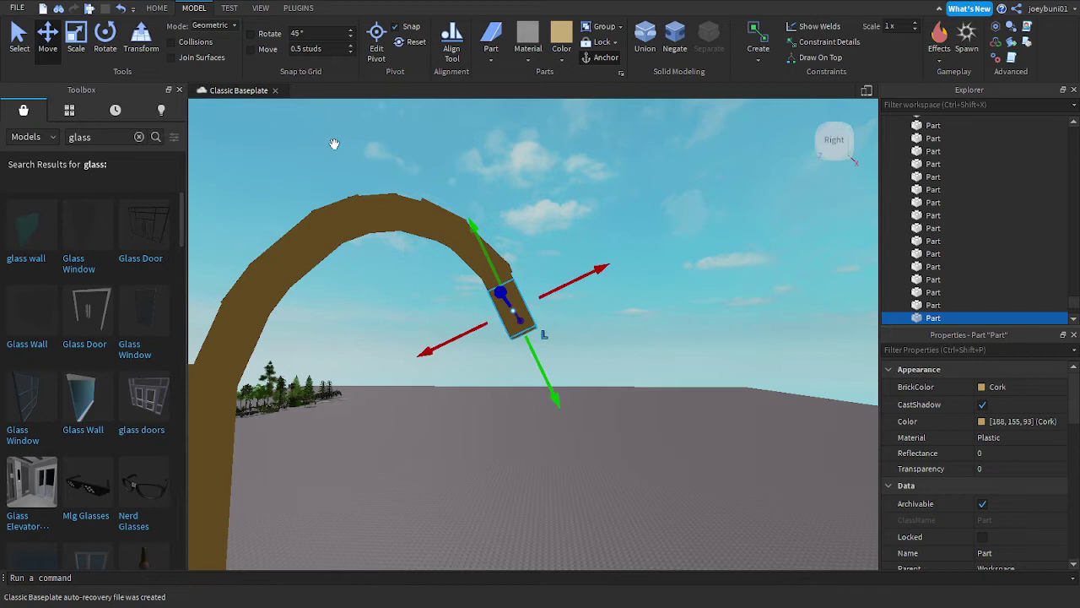
left_click(103, 38)
left_click(580, 319)
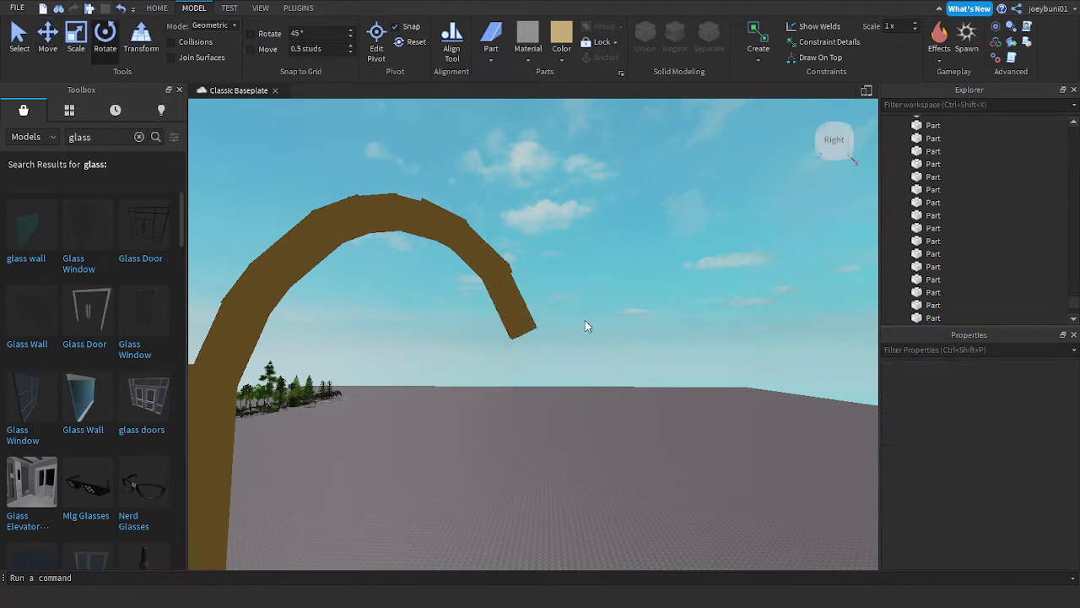
left_click(520, 316)
left_click_drag(575, 272, 588, 306)
key("ctrl+z")
Step: Shift the nearly vertical segment along its axes so that it meets the descending end of the arch
left_click(54, 36)
left_click_drag(457, 318, 451, 318)
left_click_drag(522, 380, 530, 392)
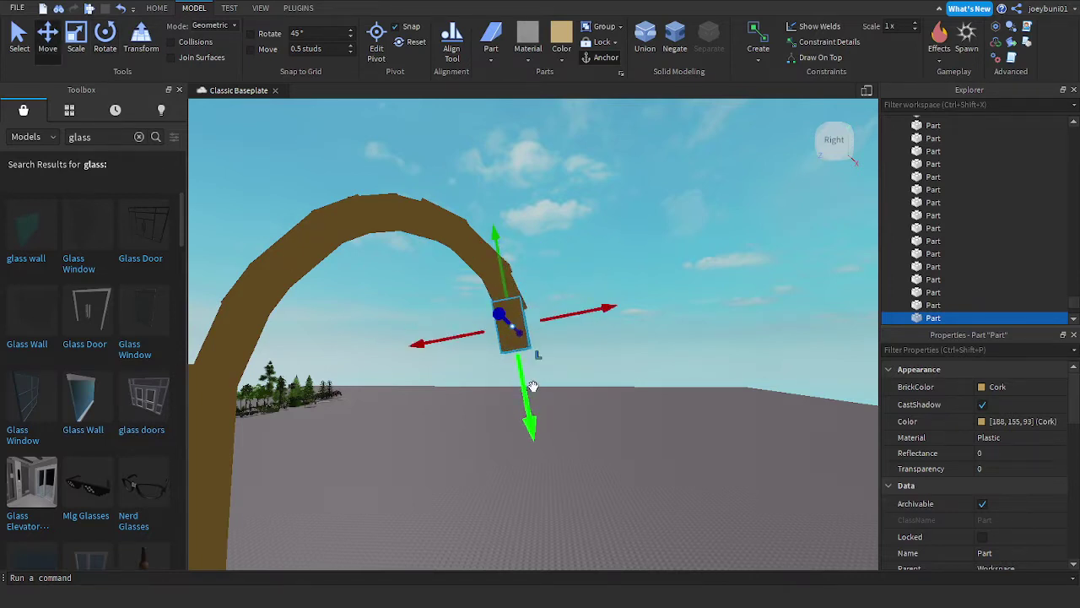
left_click_drag(556, 317, 561, 317)
key("s")
key("a")
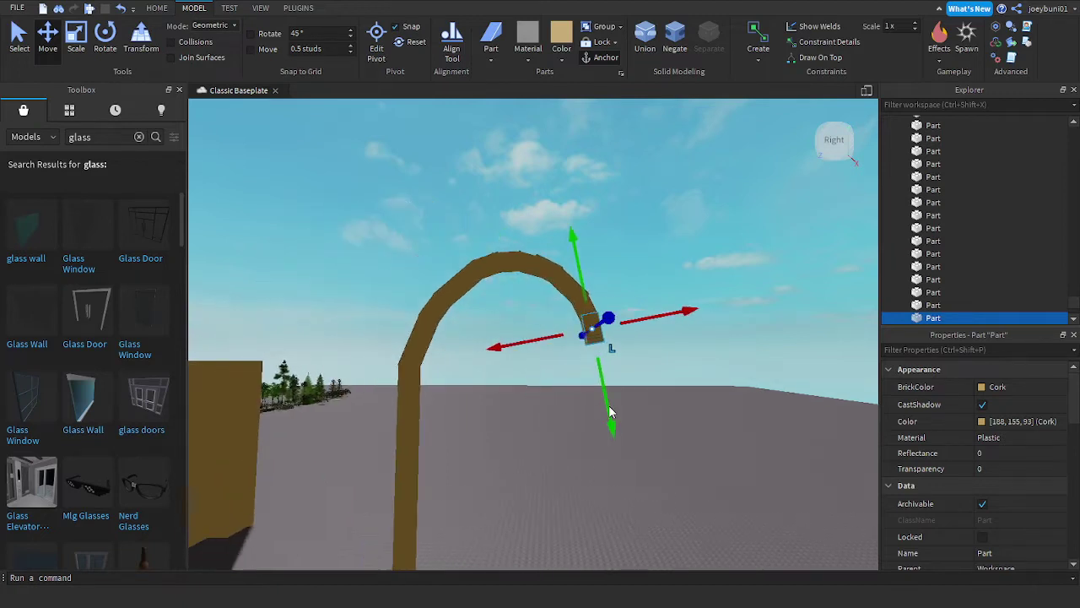
Step: Slide a copy of the arch's end segment downward, rotate it upright and align it with the segment above
key("d")
key("w")
key("d")
right_click_drag(664, 412, 664, 411)
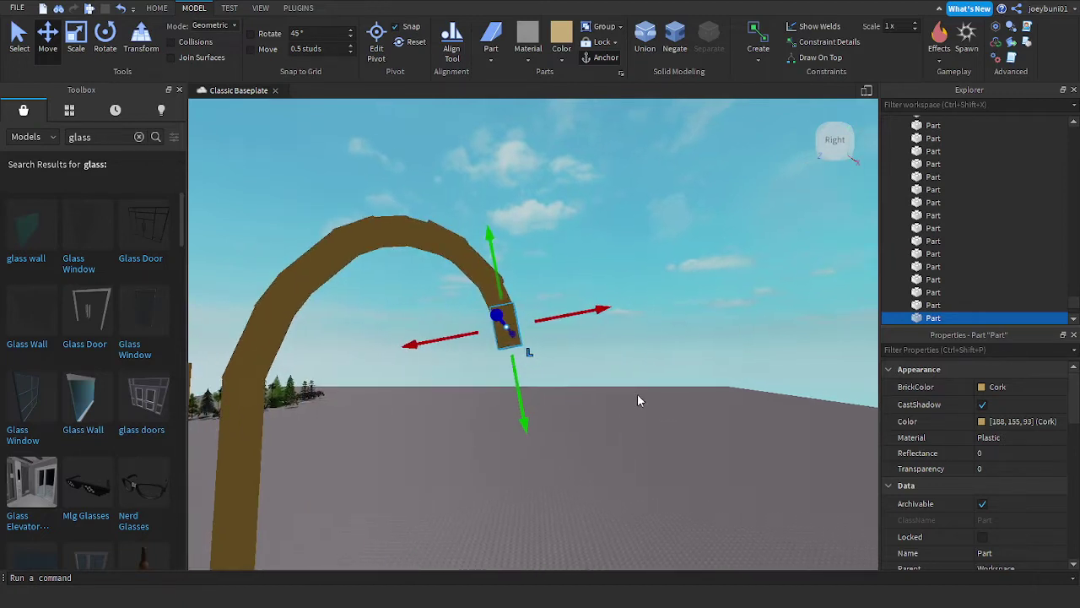
key("a")
key("w")
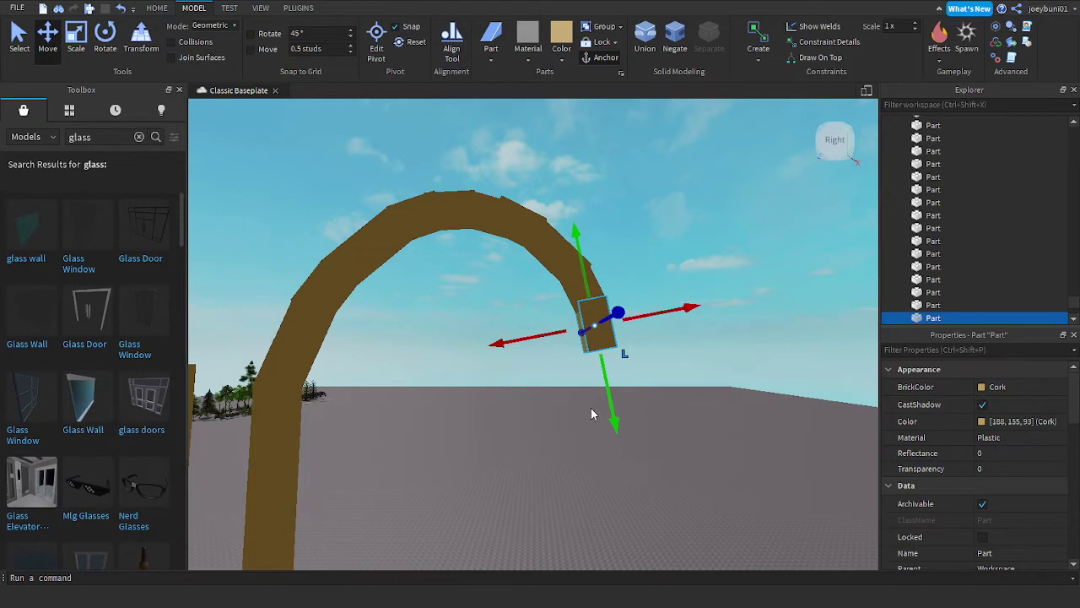
left_click_drag(605, 411, 628, 450)
left_click(601, 318)
left_click_drag(611, 378, 617, 431)
key("ctrl+d")
left_click(112, 46)
left_click_drag(662, 329, 666, 343)
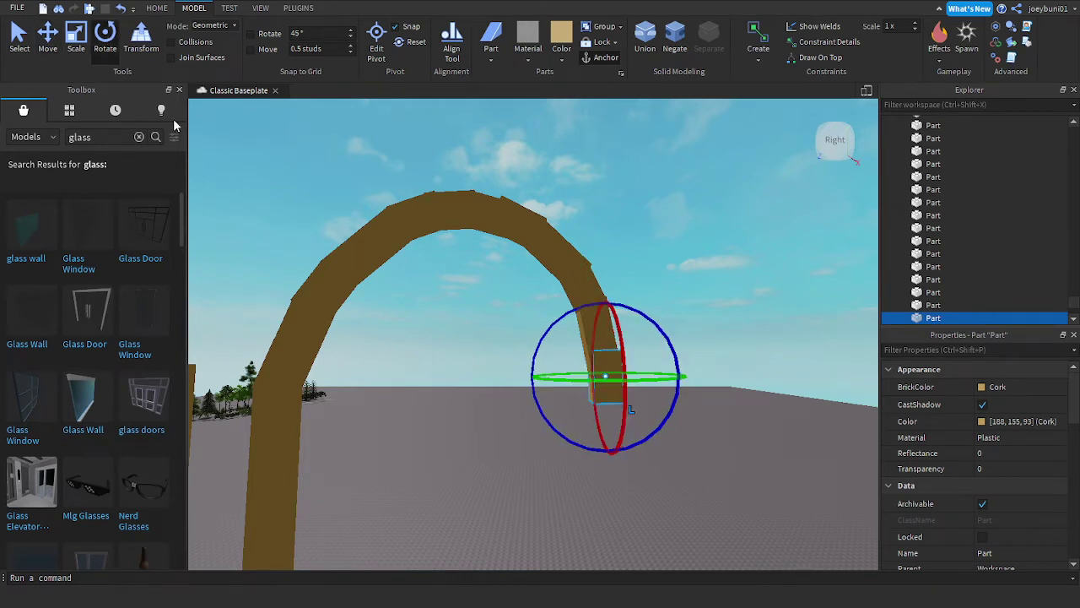
left_click(49, 36)
left_click_drag(570, 373, 566, 376)
Step: Stretch the upright end segment down to the baseplate to form the arch's second post
scroll(642, 374, "down", 3)
right_click_drag(720, 371, 667, 365)
scroll(720, 372, "up", 2)
left_click_drag(519, 299, 524, 317)
left_click(526, 317)
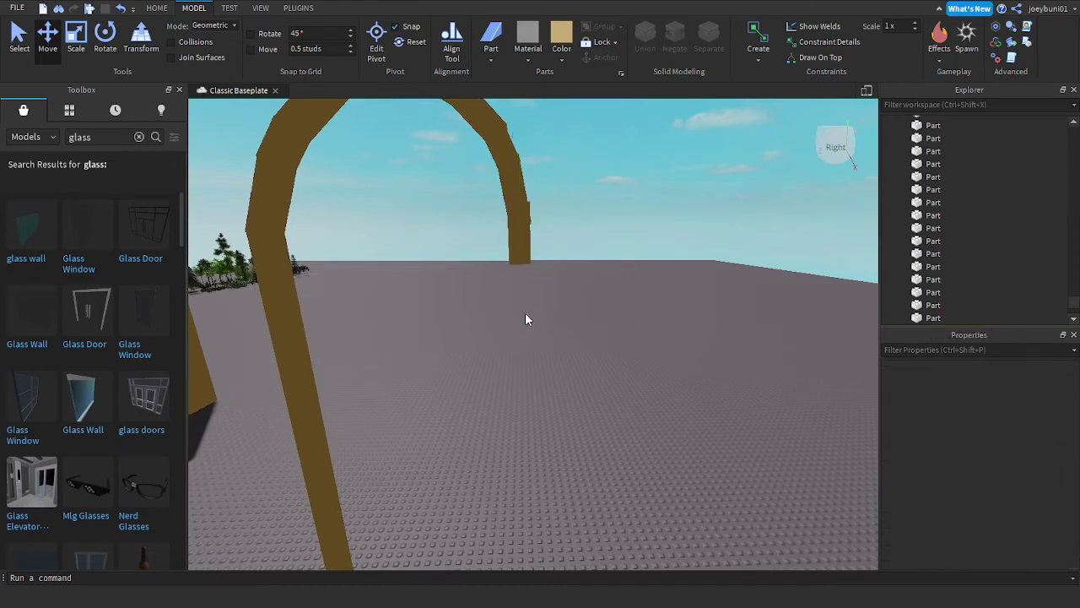
left_click(520, 246)
left_click(76, 41)
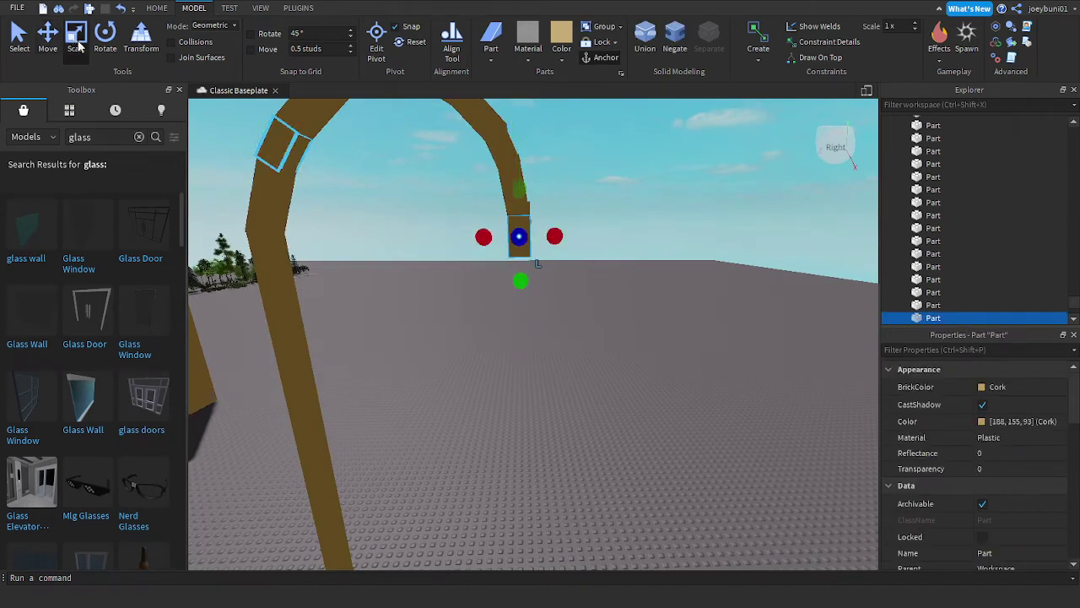
left_click_drag(520, 281, 533, 429)
scroll(528, 409, "down", 2)
right_click_drag(528, 413, 531, 460)
mouse_move(533, 429)
left_mouse_down()
mouse_move(531, 479)
mouse_move(531, 451)
left_mouse_up()
right_click_drag(578, 437, 597, 318)
left_click(598, 369)
scroll(597, 318, "up", 3)
scroll(594, 319, "down", 5)
scroll(597, 318, "up", 1)
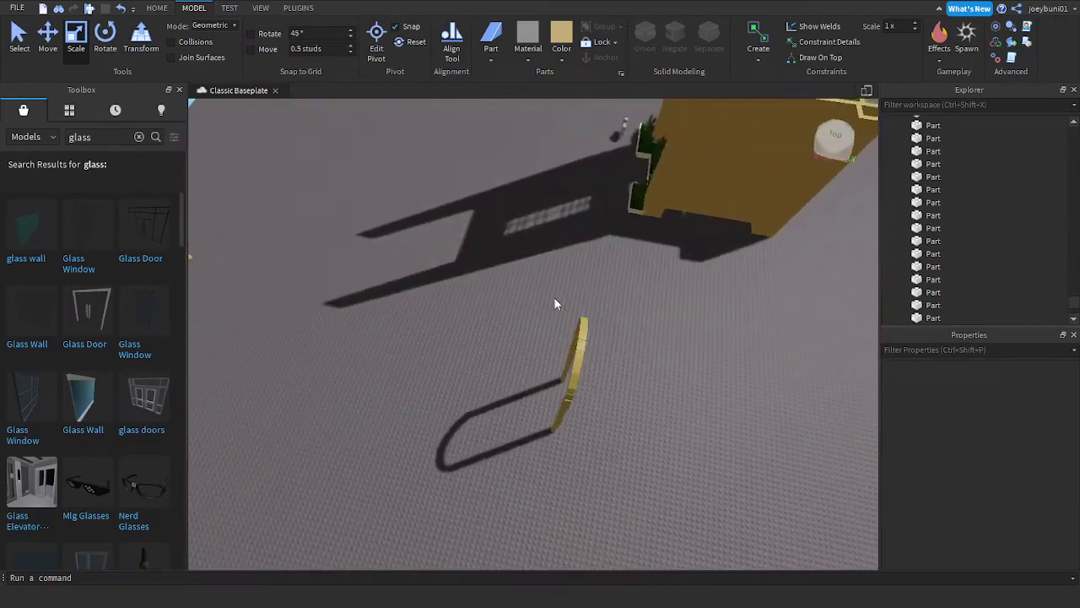
scroll(538, 288, "up", 2)
key("ctrl+v")
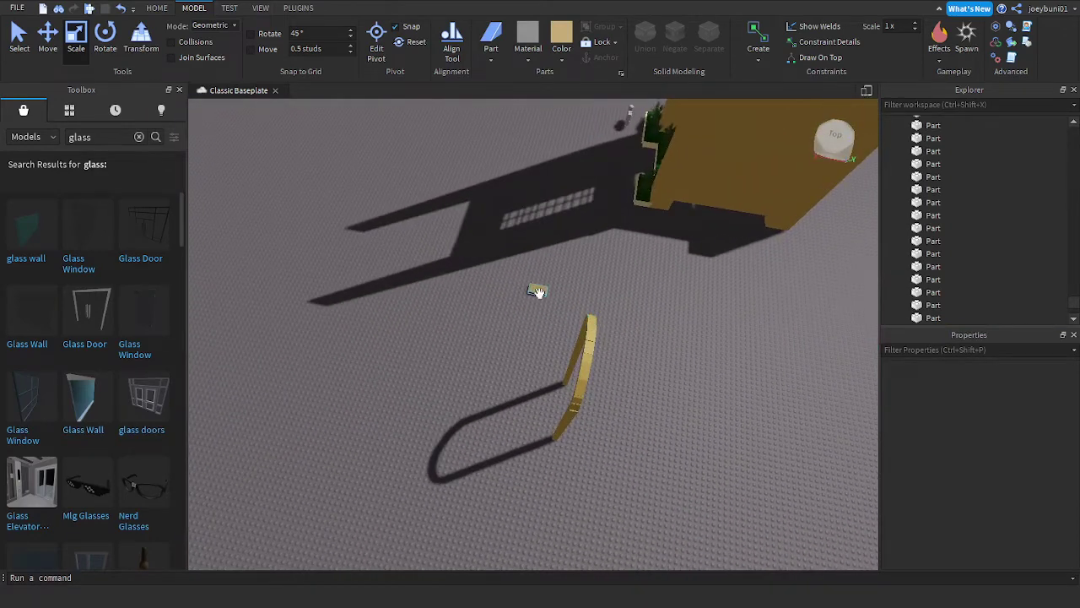
key("d")
left_click(519, 288)
right_click_drag(519, 288, 583, 316)
scroll(528, 313, "up", 5)
left_click_drag(581, 316, 534, 302)
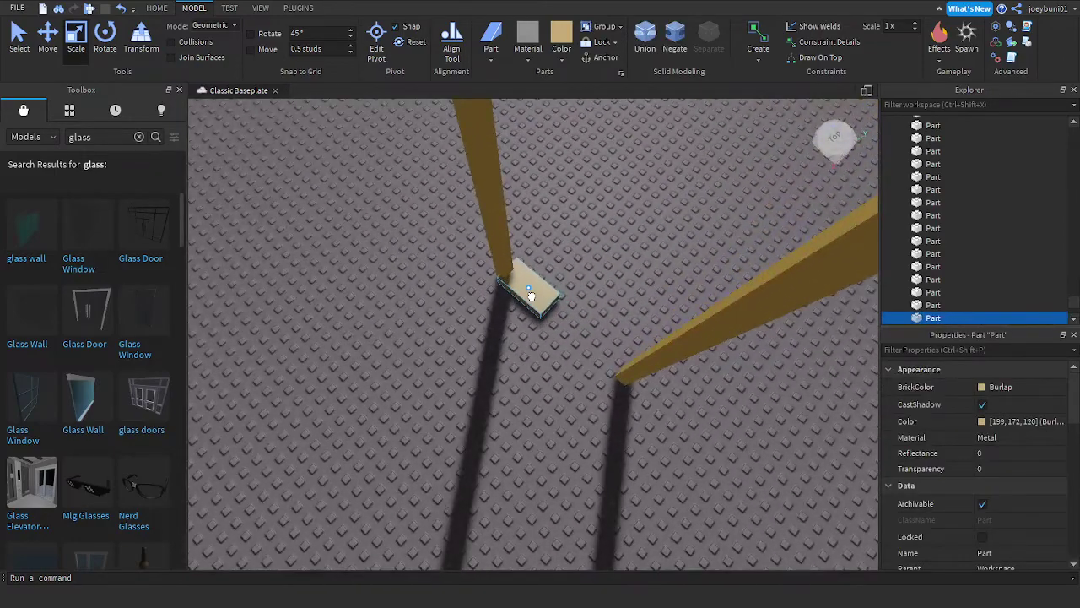
key("Delete")
Step: Duplicate one of the arch's posts and shorten the copy to a small block at the post's base
left_click(673, 344)
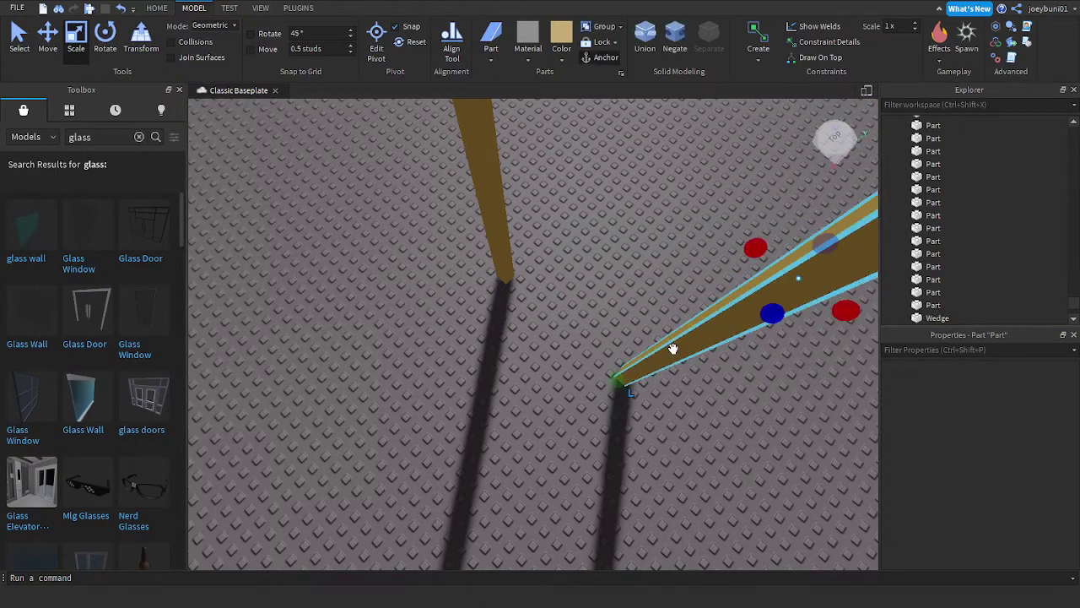
right_click_drag(672, 345, 666, 327)
key("ctrl+d")
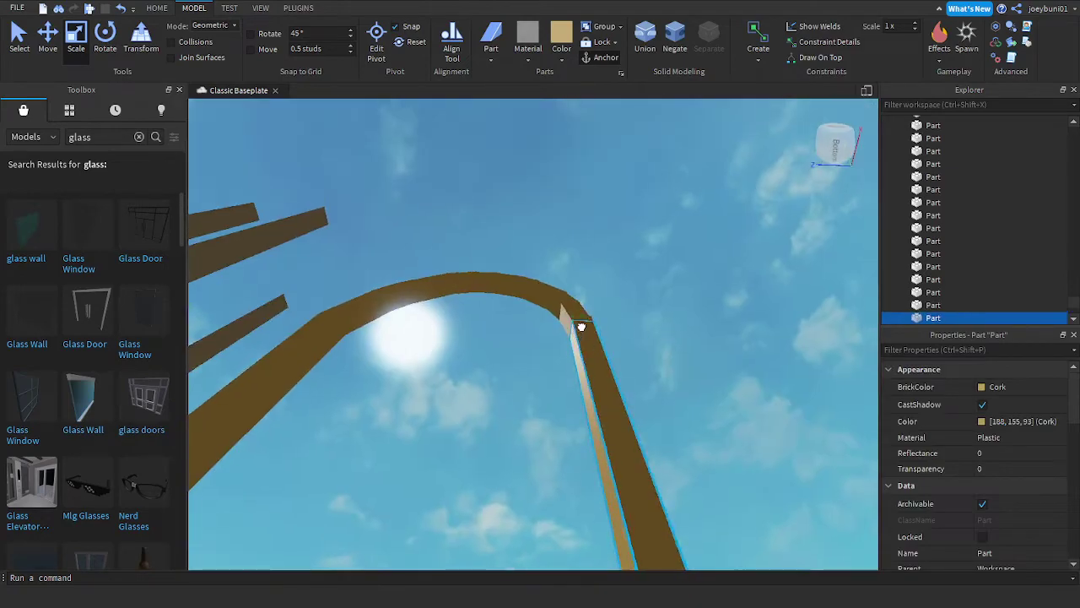
left_click_drag(580, 326, 588, 349)
right_click_drag(580, 326, 589, 236)
key("ctrl+z")
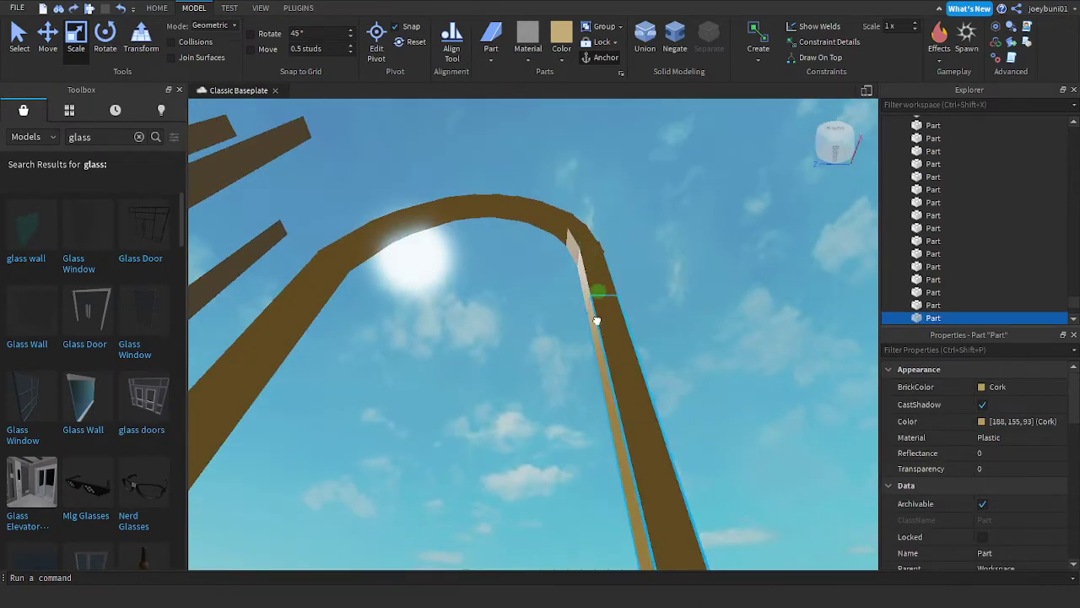
left_click_drag(596, 321, 597, 342)
right_click_drag(596, 342, 556, 249)
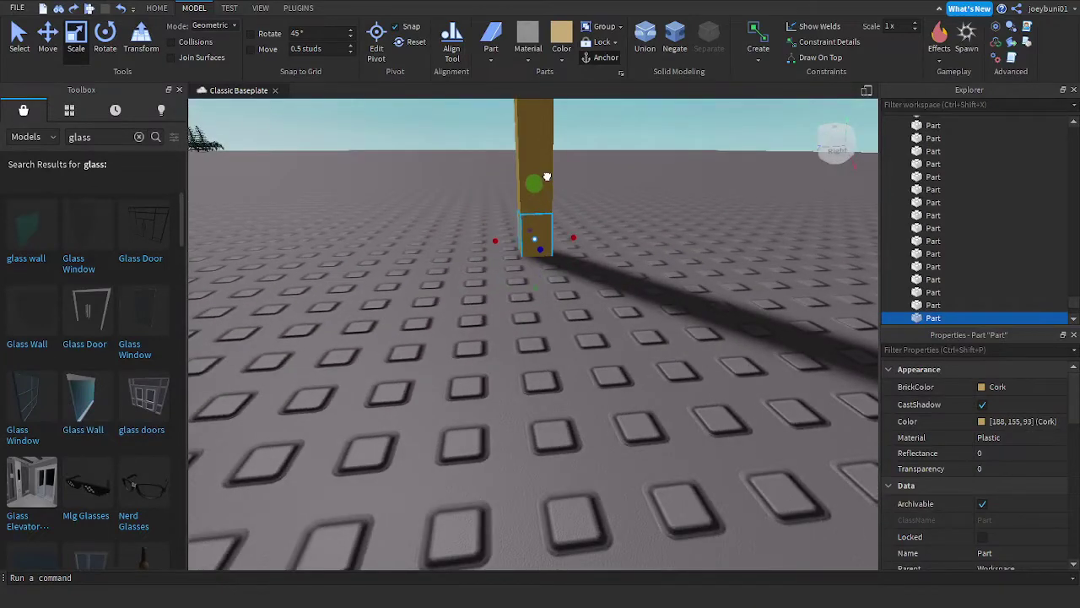
Step: Widen the small base block until it spans both posts as the arch's bottom bar
left_click_drag(546, 176, 548, 181)
key("a")
left_click_drag(507, 244, 432, 249)
left_click_drag(655, 194, 655, 193)
right_click_drag(656, 187, 657, 188)
key("s")
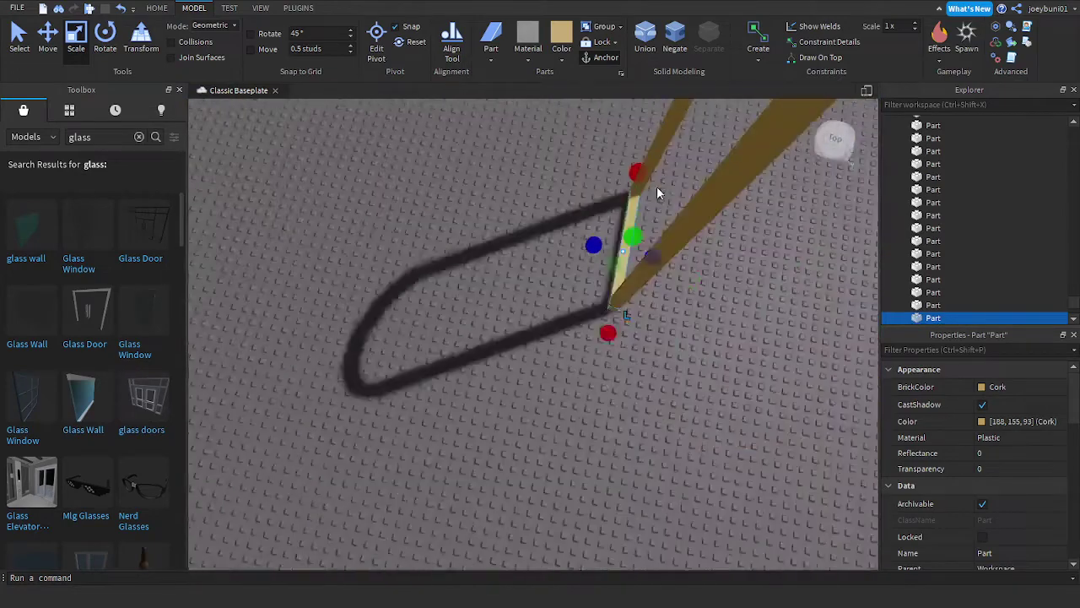
key("s")
Step: Select all parts of the arched frame and move them onto the top of the tower's front wall, between the tall pillars
left_click(683, 297)
right_click_drag(684, 294, 684, 294)
key("s")
left_click_drag(506, 281, 654, 385)
scroll(586, 351, "up", 5)
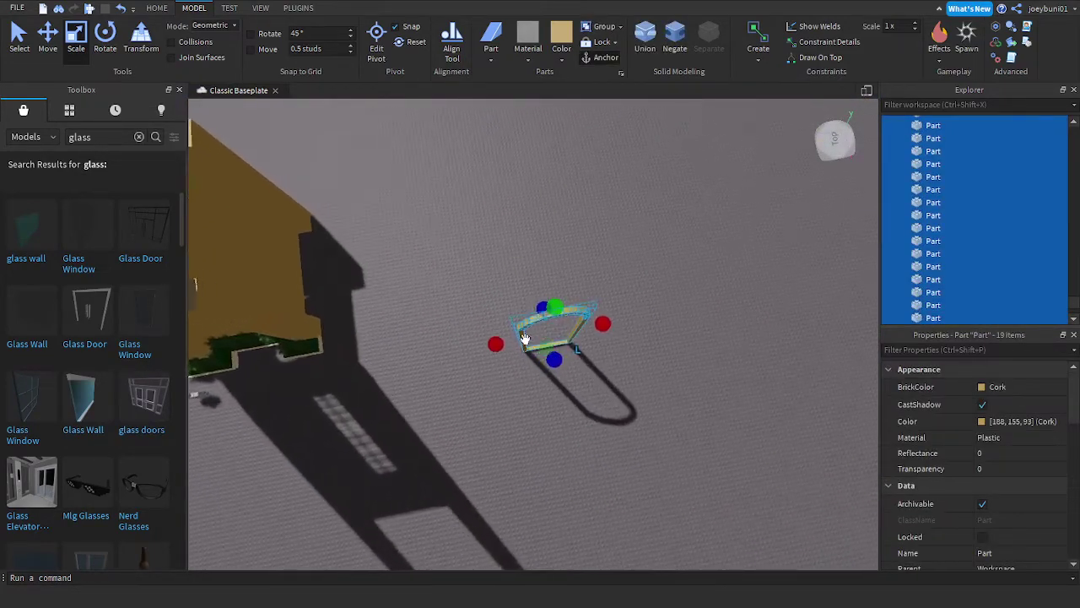
left_click_drag(522, 338, 506, 308)
right_click_drag(507, 310, 506, 308)
key("s")
left_click_drag(507, 308, 506, 305)
right_click_drag(506, 308, 506, 306)
left_click_drag(506, 305, 508, 310)
right_click_drag(506, 305, 508, 311)
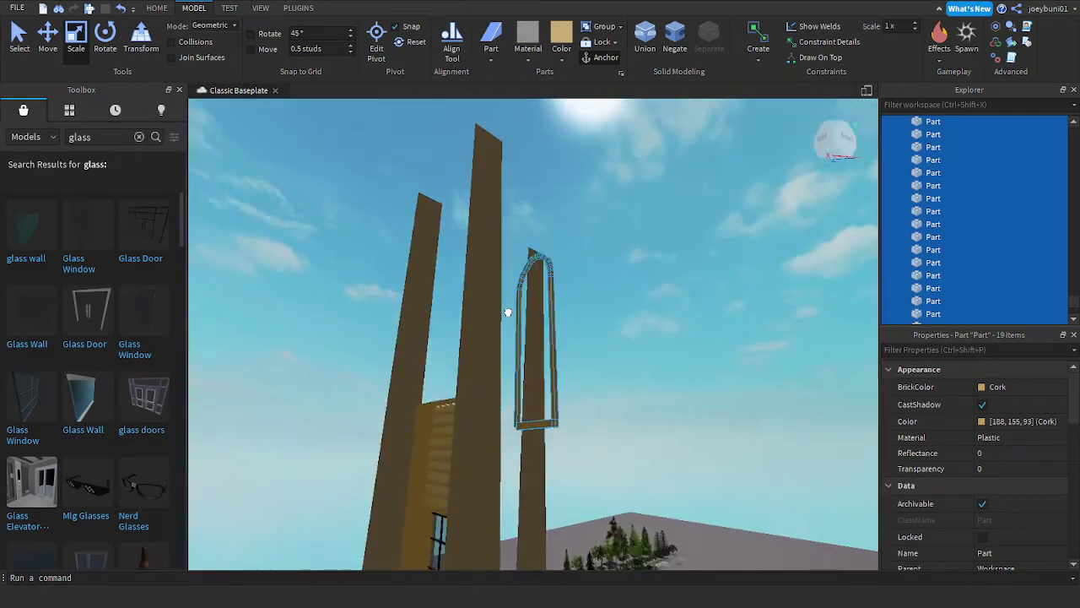
left_click_drag(508, 311, 512, 311)
right_click_drag(508, 313, 512, 311)
left_click_drag(511, 312, 538, 362)
right_click_drag(511, 311, 538, 362)
key("s")
left_click_drag(537, 361, 430, 241)
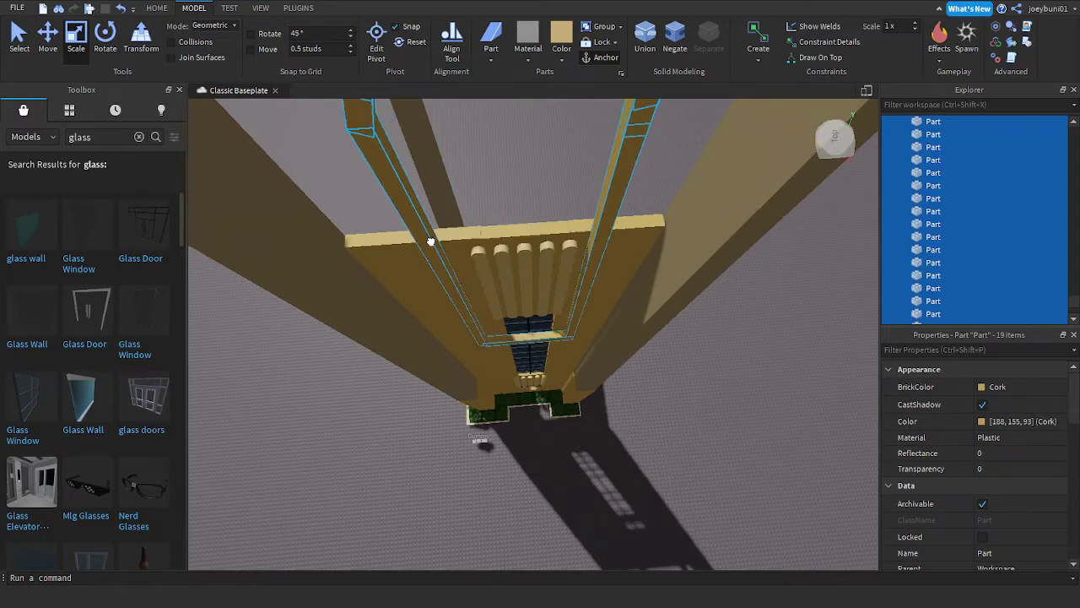
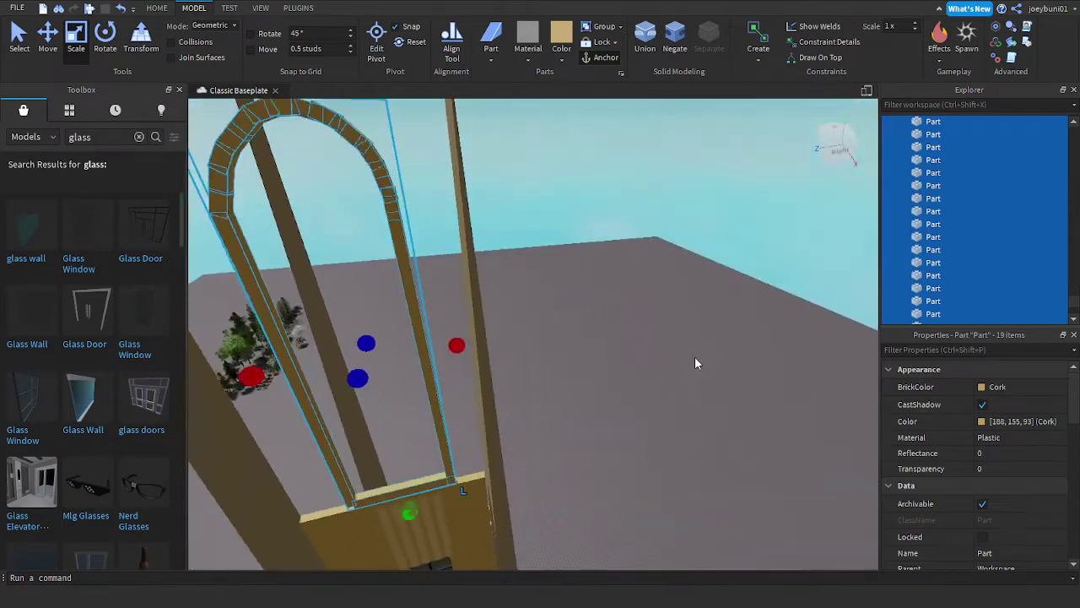
scroll(694, 357, "down", 3)
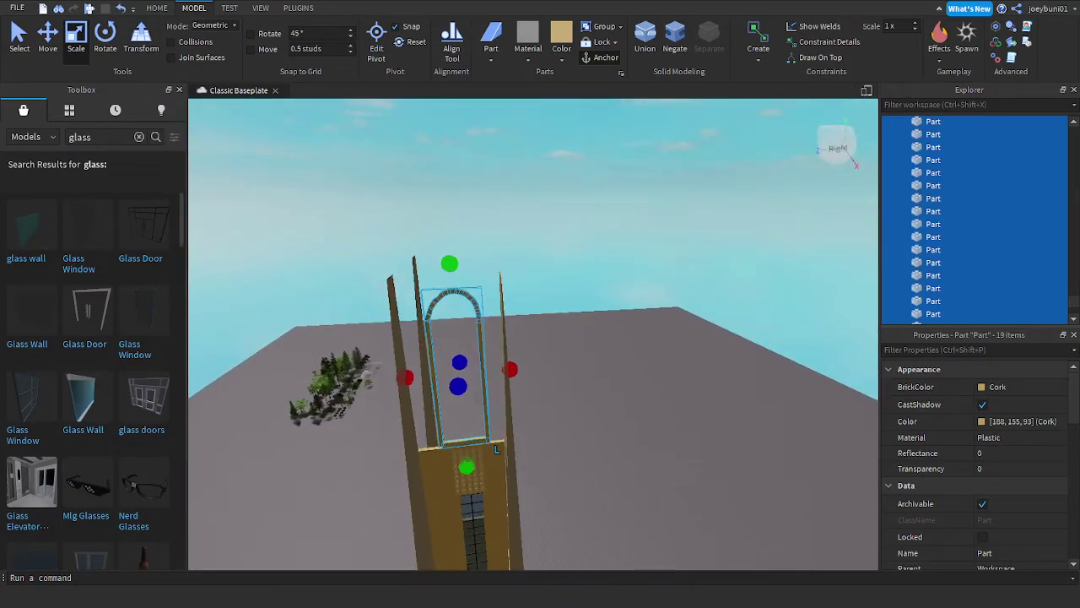
key("w")
right_click_drag(696, 357, 686, 369)
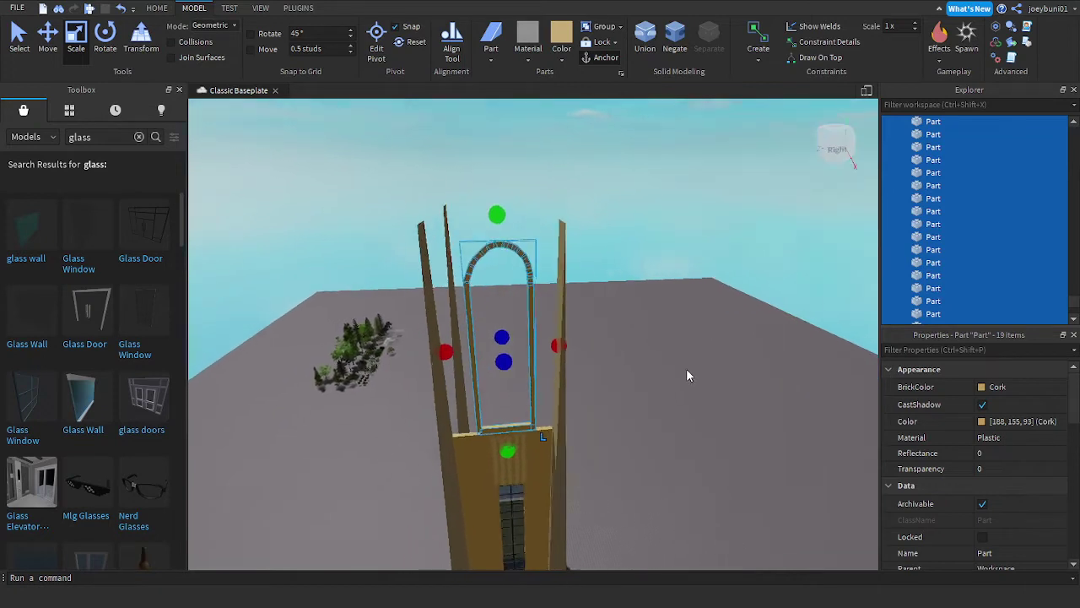
key("w")
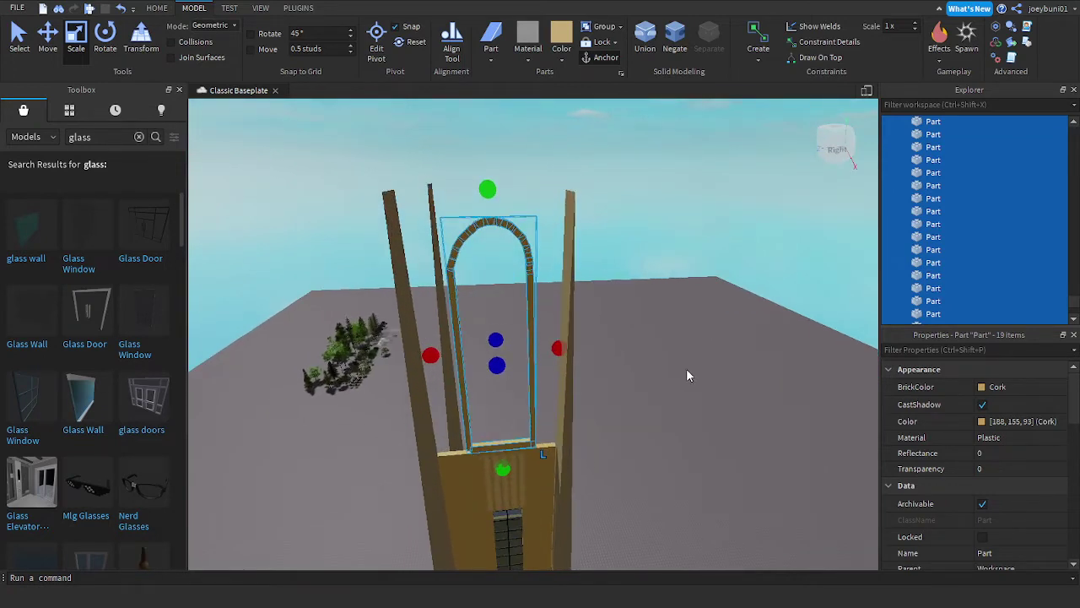
left_click(687, 369)
Step: Rotate the segment on the arch's upper left curve slightly to smooth its joint
key("w")
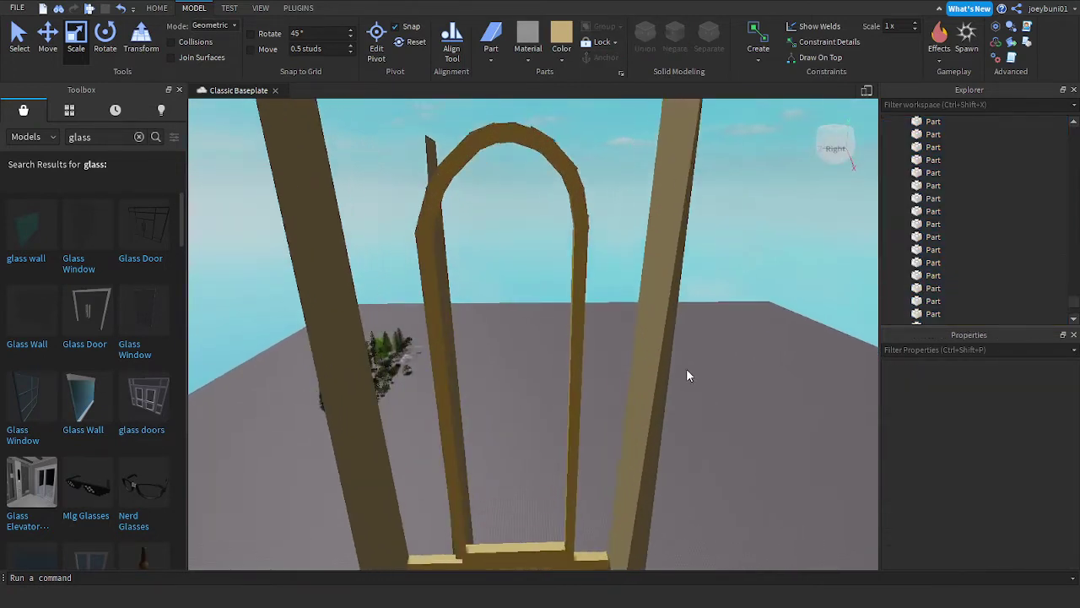
right_click_drag(687, 368, 687, 358)
key("a")
left_click(540, 176)
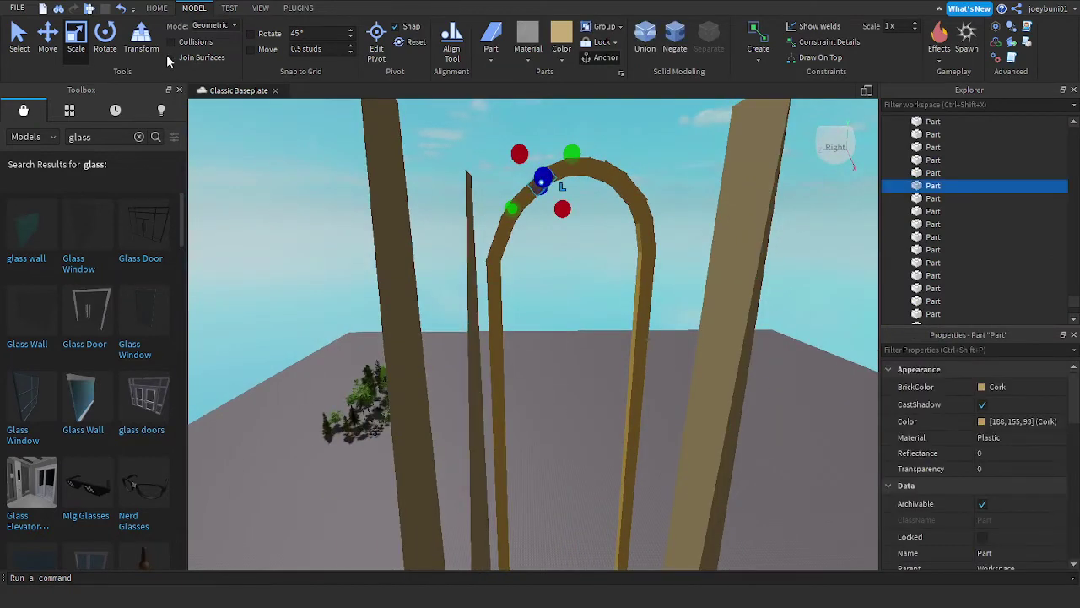
left_click(104, 37)
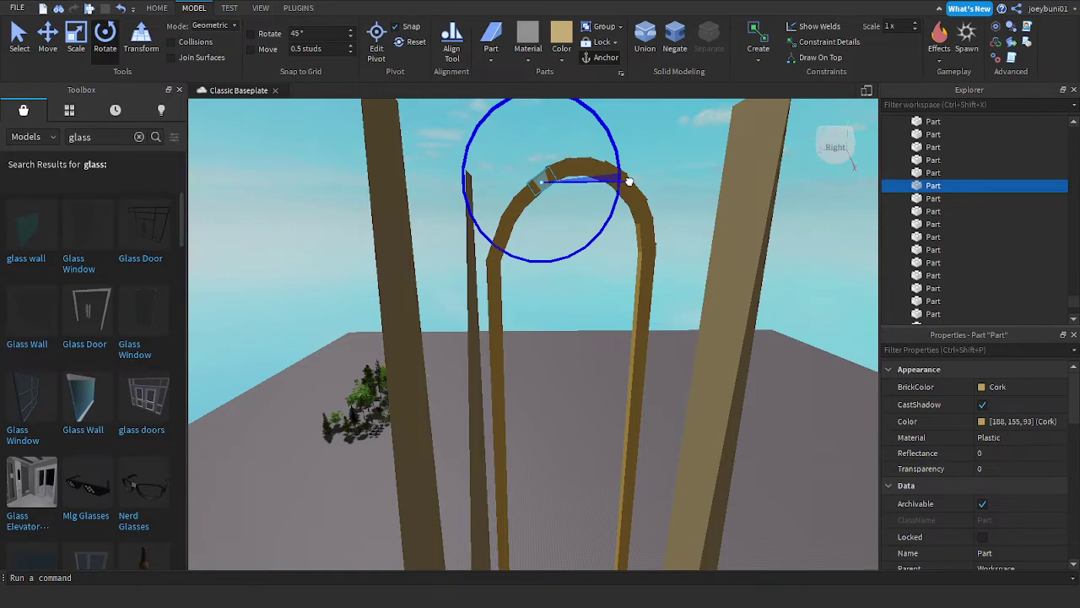
left_click_drag(628, 179, 630, 180)
key("s")
left_click(774, 333)
Step: Rotate the next segment down the arch's left curve slightly to follow the bend
key("d")
key("w")
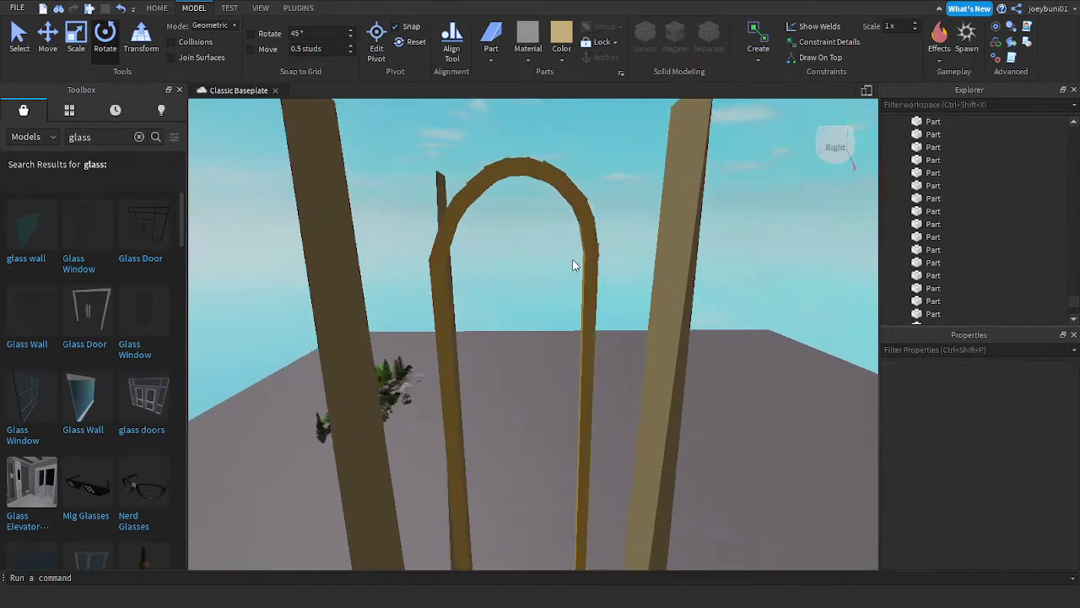
left_click(467, 203)
left_click_drag(544, 196, 547, 187)
left_click(717, 280)
Step: Duplicate the front wall section left of the glass window and shorten the copy to a block at the wall's top edge
key("s")
right_click_drag(631, 300, 621, 302)
key("w")
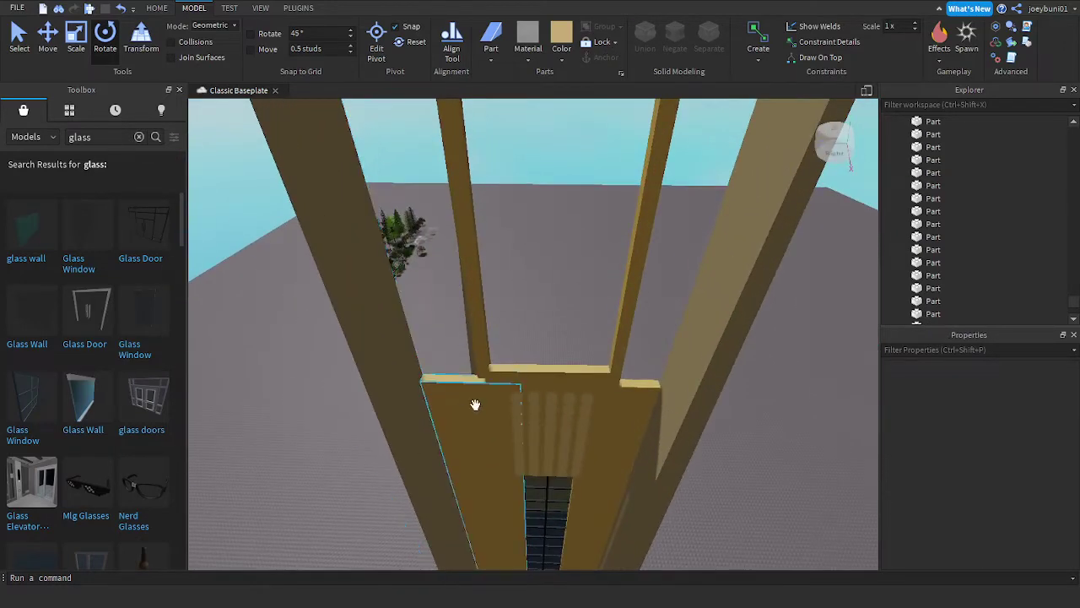
left_click(475, 405)
left_click(78, 38)
key("s")
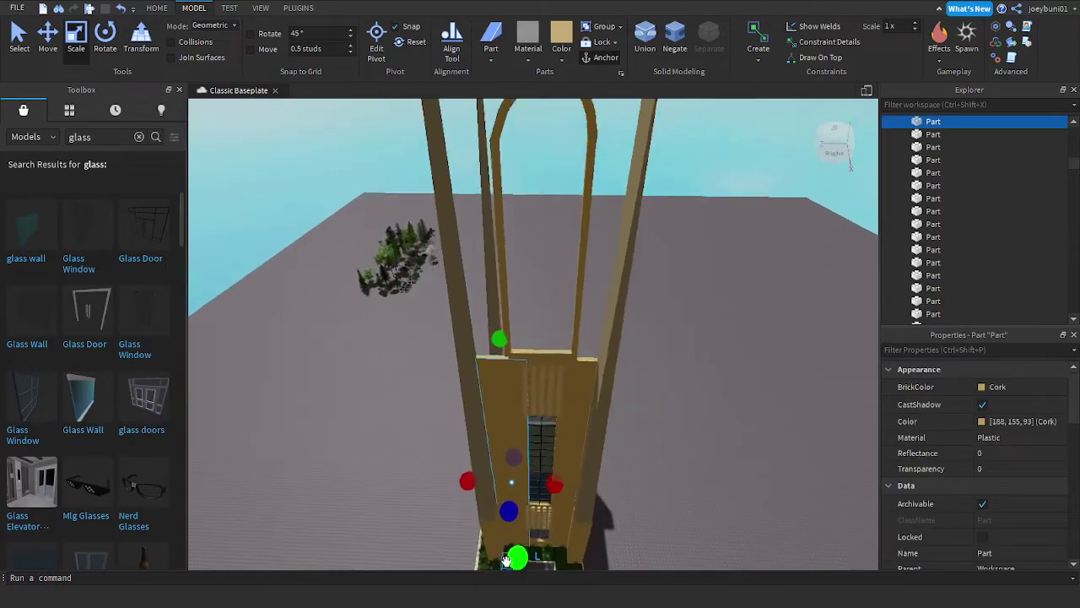
key("ctrl+d")
left_click_drag(516, 547, 534, 395)
key("w")
key("w")
key("a")
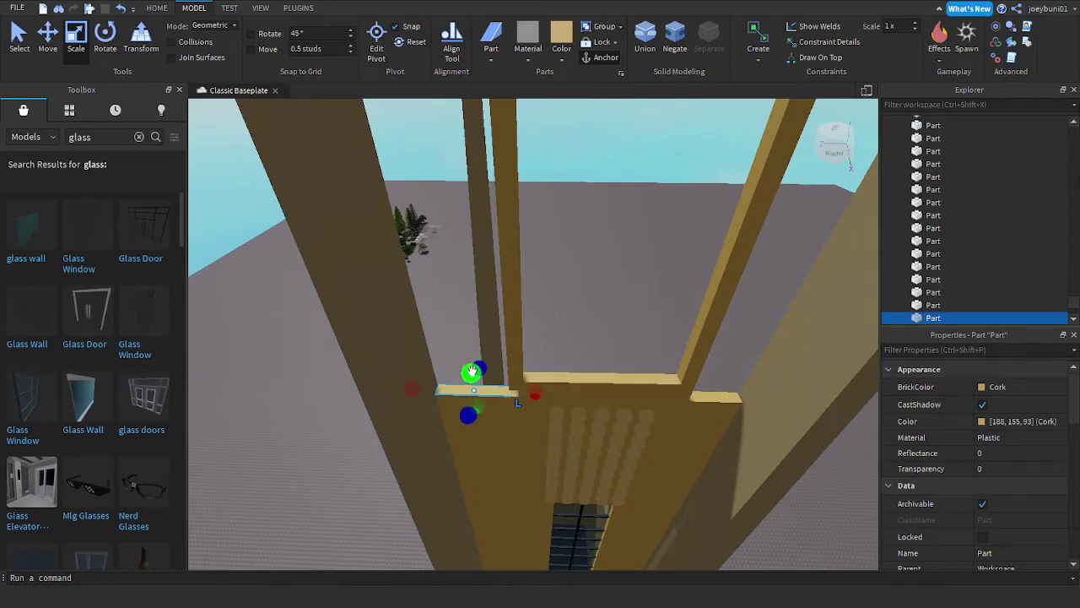
Step: Stretch the left block upward past the arch to fill the gap between the arched frame and the left pillar
key("s")
left_click_drag(470, 372, 463, 264)
right_click_drag(463, 264, 462, 243)
left_click_drag(463, 265, 462, 198)
key("w")
key("d")
right_click_drag(586, 318, 566, 313)
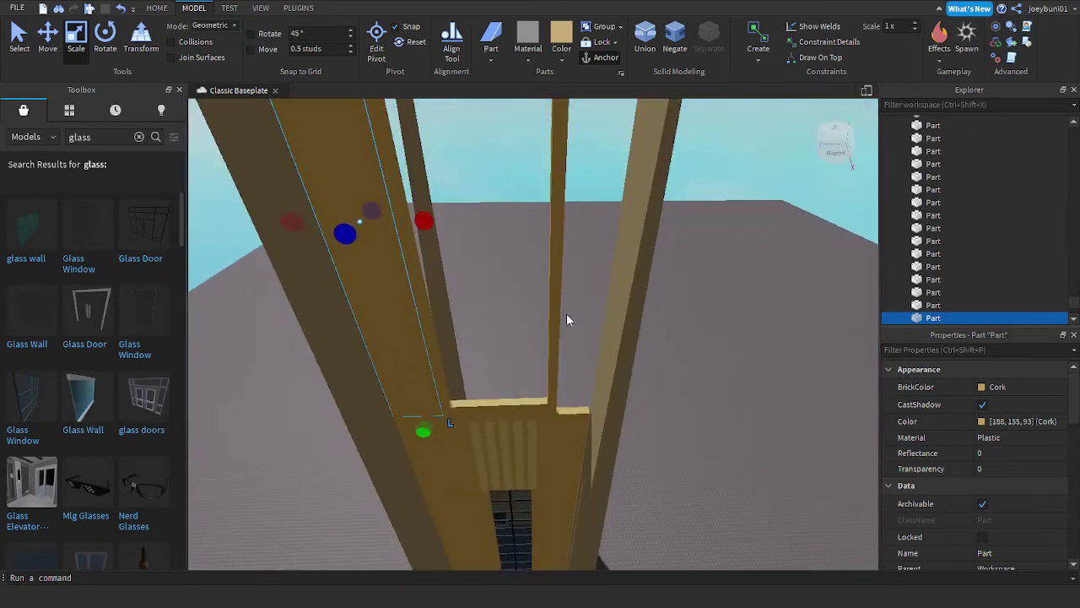
Step: Duplicate the front wall section right of the glass window and shorten the copy to a block above the wall's top edge
right_click_drag(554, 358, 559, 478)
left_click(579, 455)
key("ctrl+d")
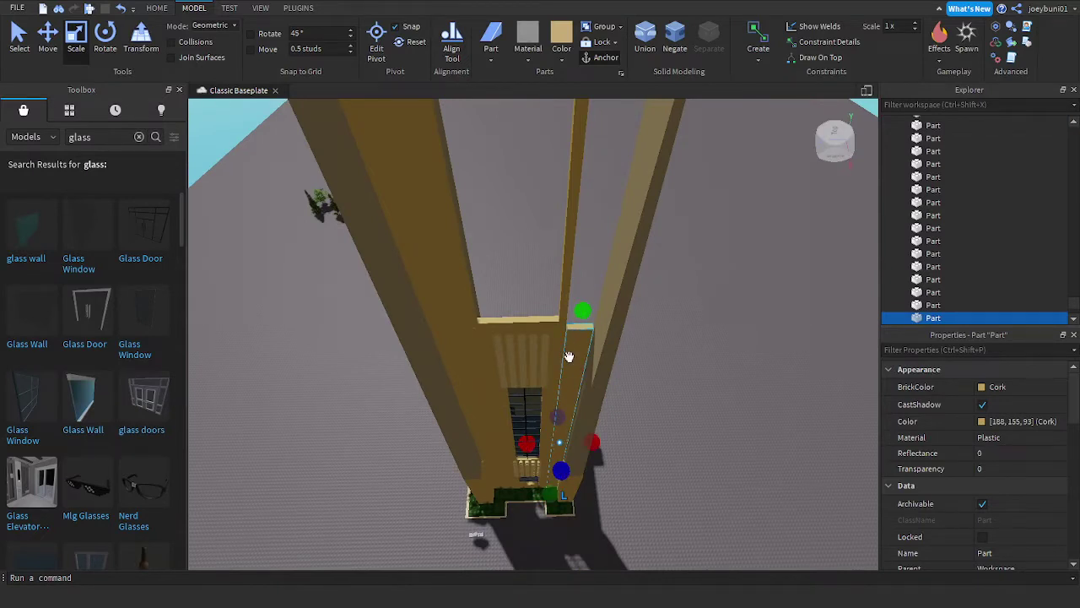
left_click_drag(584, 295, 588, 260)
left_click_drag(565, 505, 559, 437)
right_click_drag(560, 440, 560, 437)
key("w")
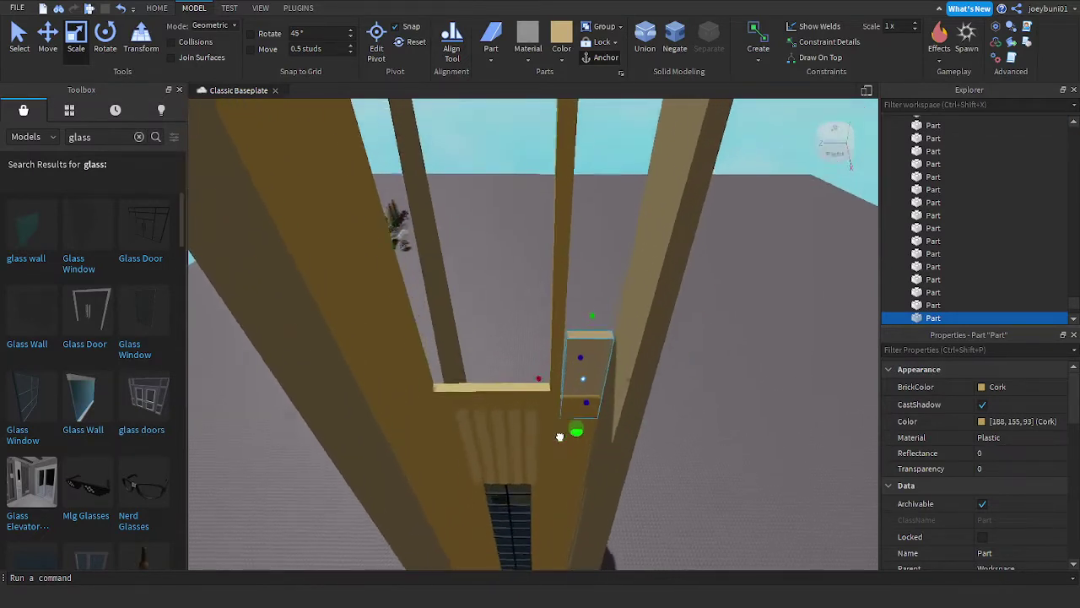
left_click_drag(559, 437, 563, 452)
key("s")
Step: Stretch the right block upward past the arch and widen it toward the arched frame
left_click_drag(603, 324, 605, 278)
right_click_drag(605, 280, 605, 279)
left_click_drag(604, 278, 578, 140)
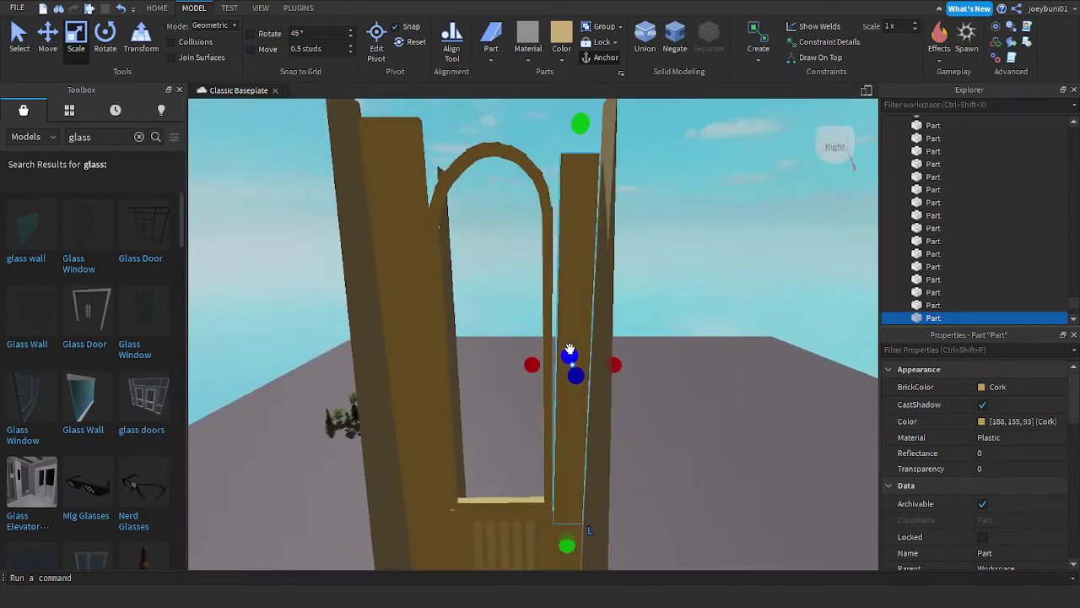
left_click_drag(527, 366, 518, 364)
right_click_drag(543, 349, 541, 347)
key("w")
key("s")
left_click_drag(576, 295, 583, 213)
Step: Widen the right wall panel outward to close the gap to the right pillar
key("d")
key("d")
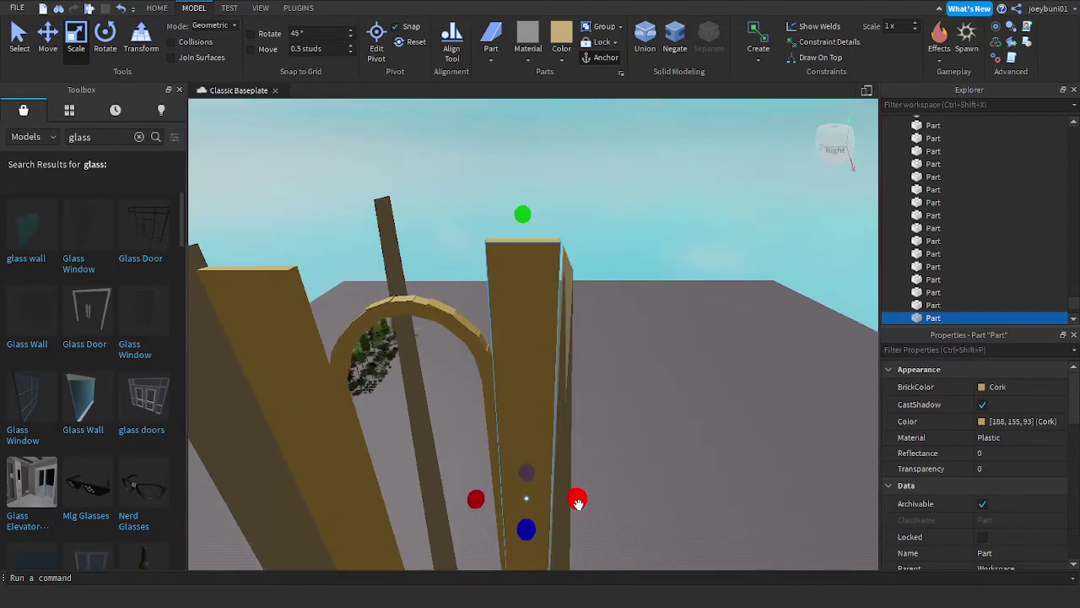
left_click_drag(578, 502, 582, 504)
right_click_drag(584, 527, 584, 527)
key("d")
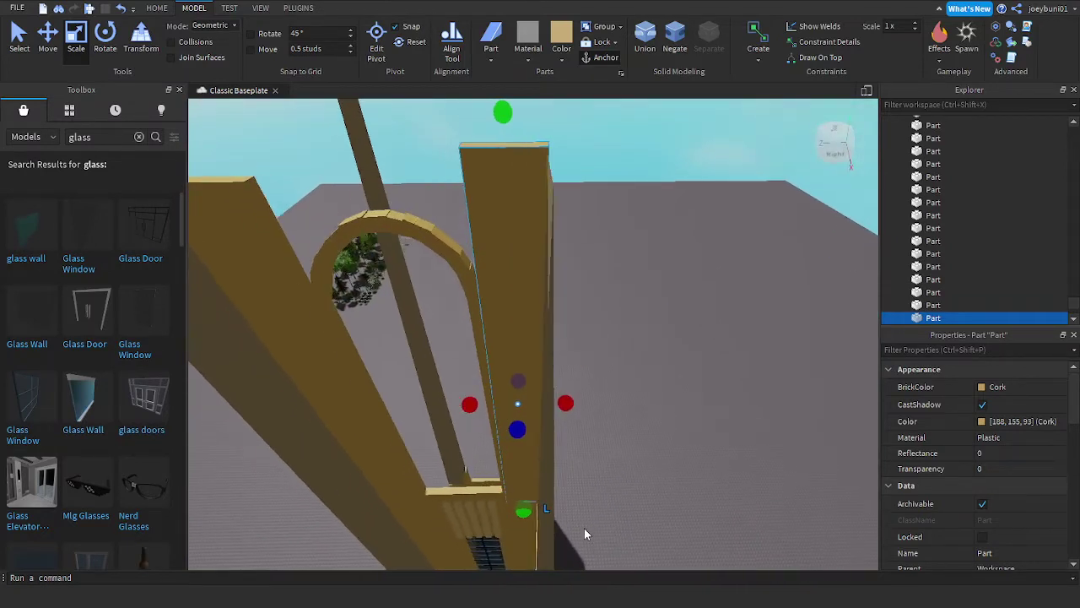
key("a")
key("a")
key("d")
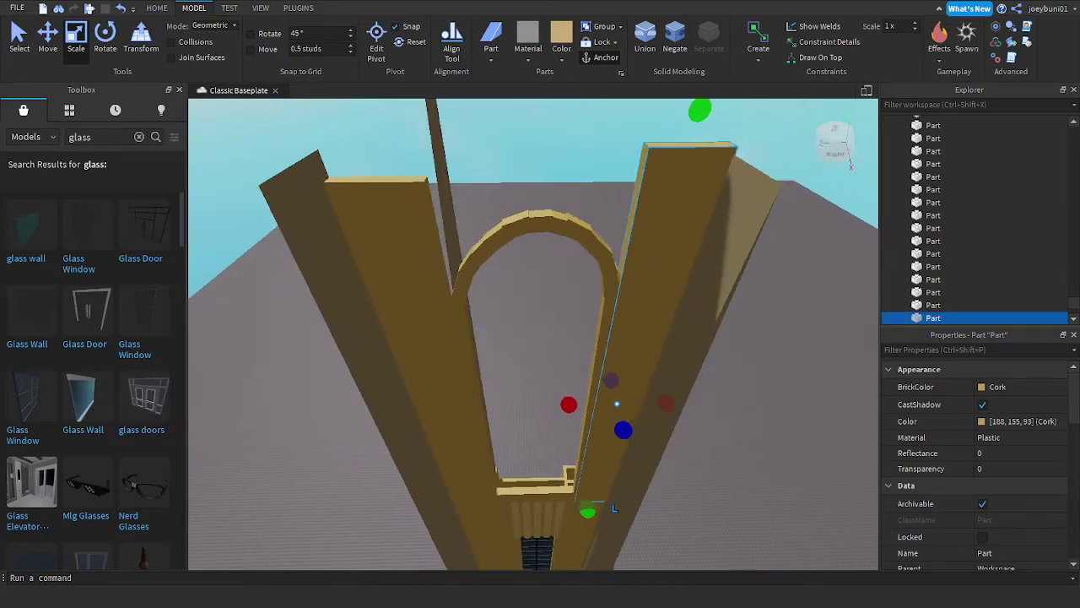
key("s")
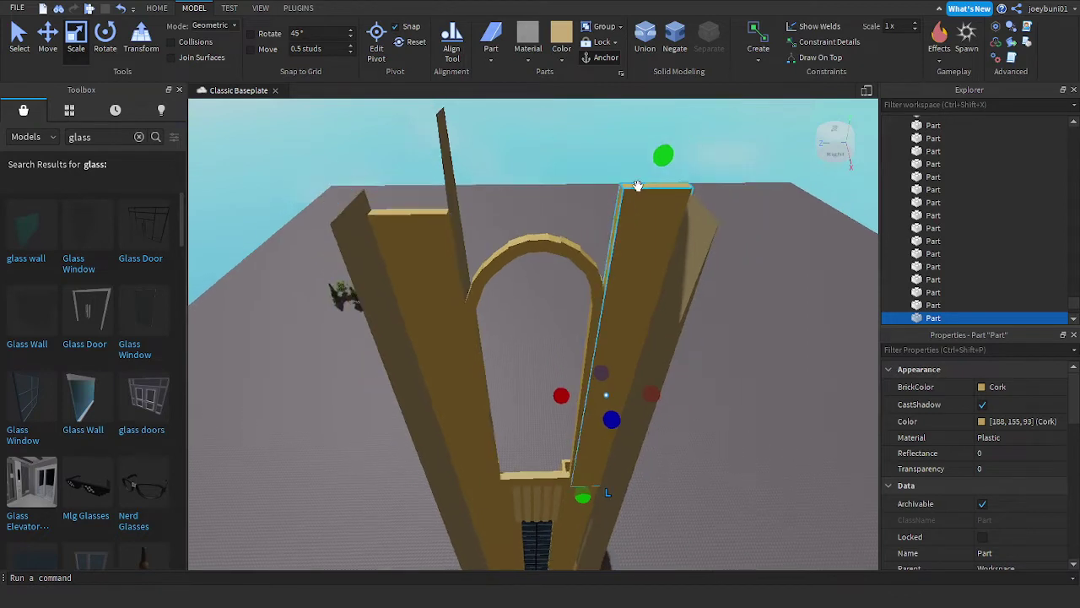
Step: Raise the right wall panel further above the arch and shorten a duplicate of it to a block at its top end
right_click_drag(637, 186, 637, 180)
left_click_drag(664, 184, 665, 126)
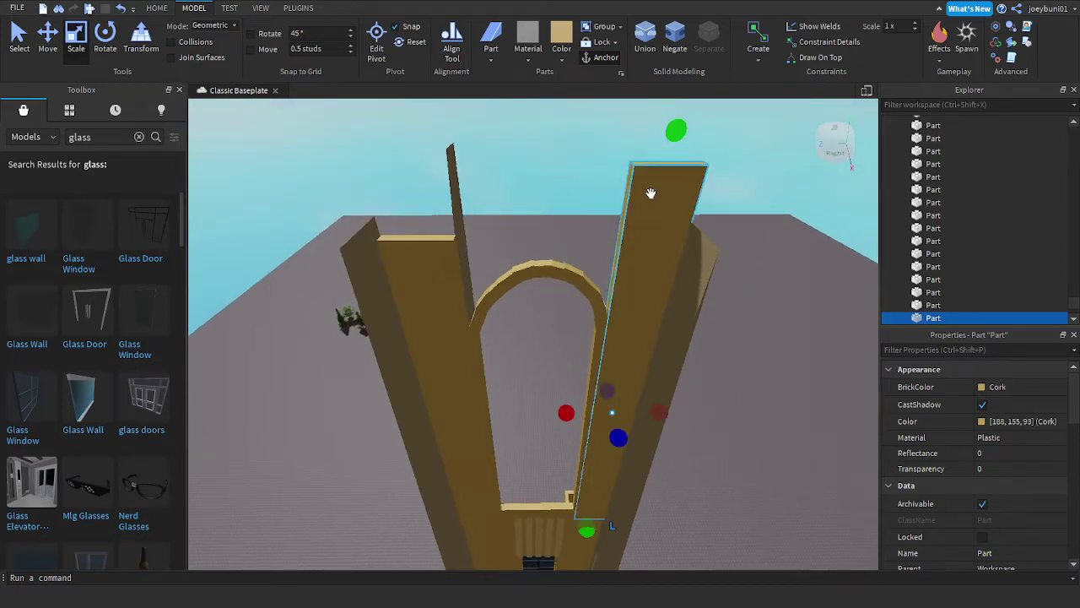
left_click_drag(586, 531, 634, 272)
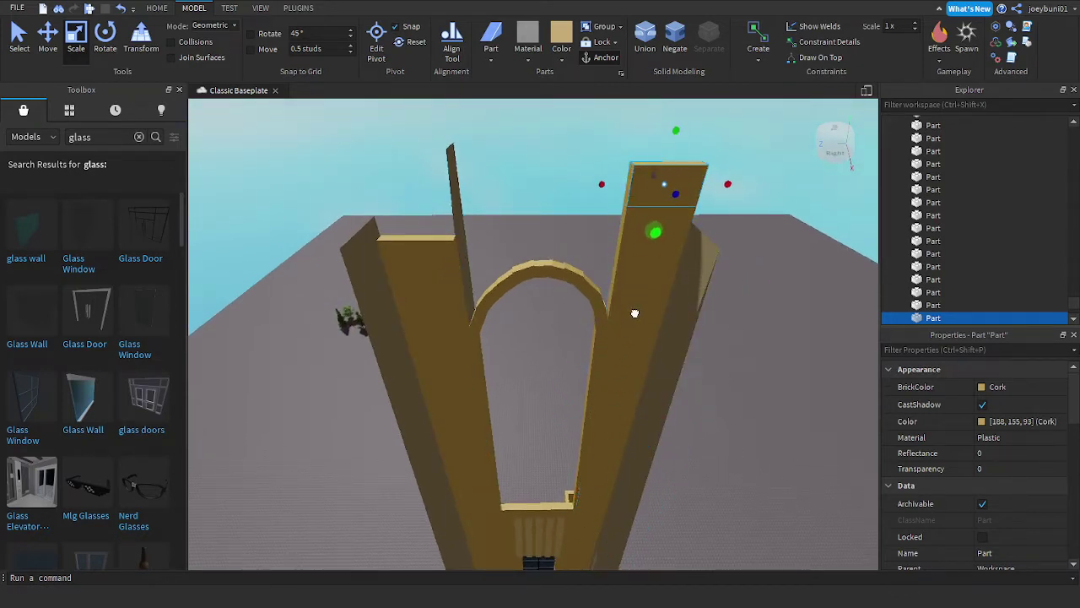
Step: Stretch the top block across above the arch to the left side and extend the left wall panel up to meet it
left_click_drag(606, 205, 339, 181)
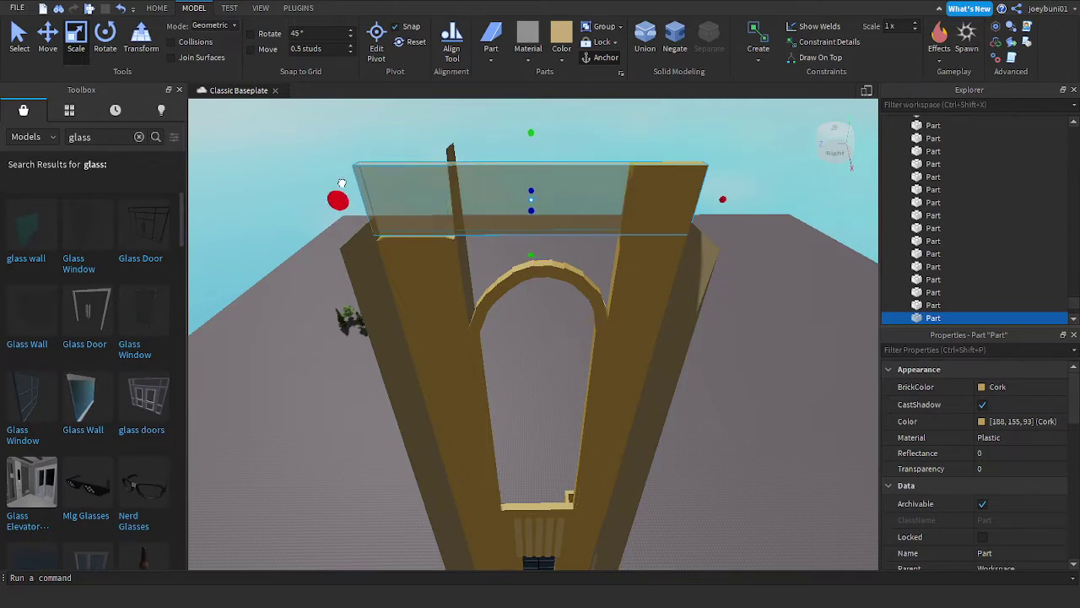
left_click(441, 301)
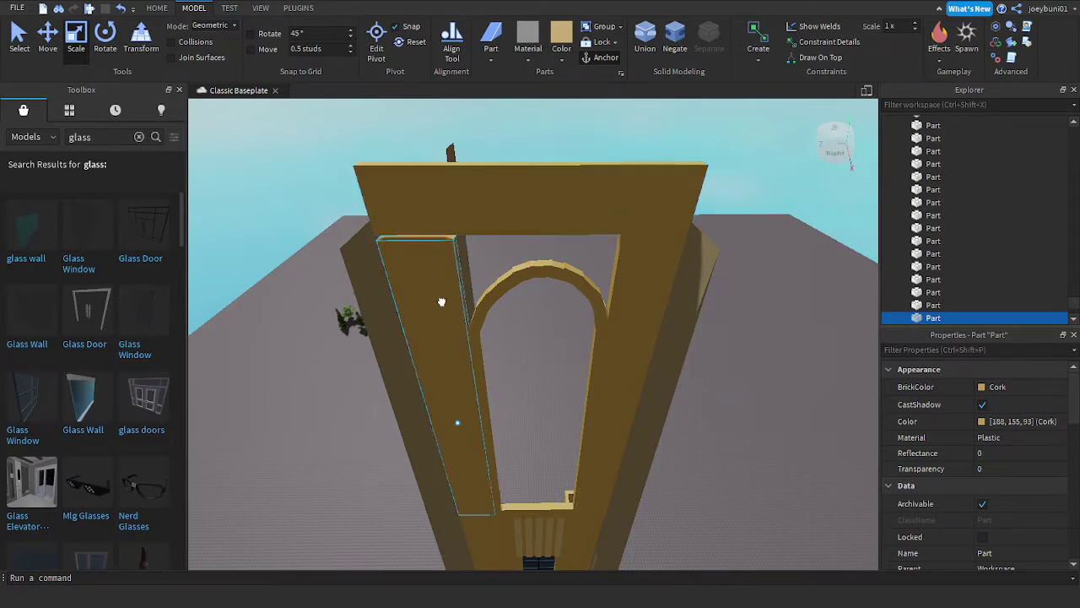
left_click_drag(409, 212, 406, 201)
Step: Stretch the two lowest curved segments on the arch's left side outward into the left wall panel
scroll(520, 289, "up", 3)
right_click_drag(521, 288, 562, 329)
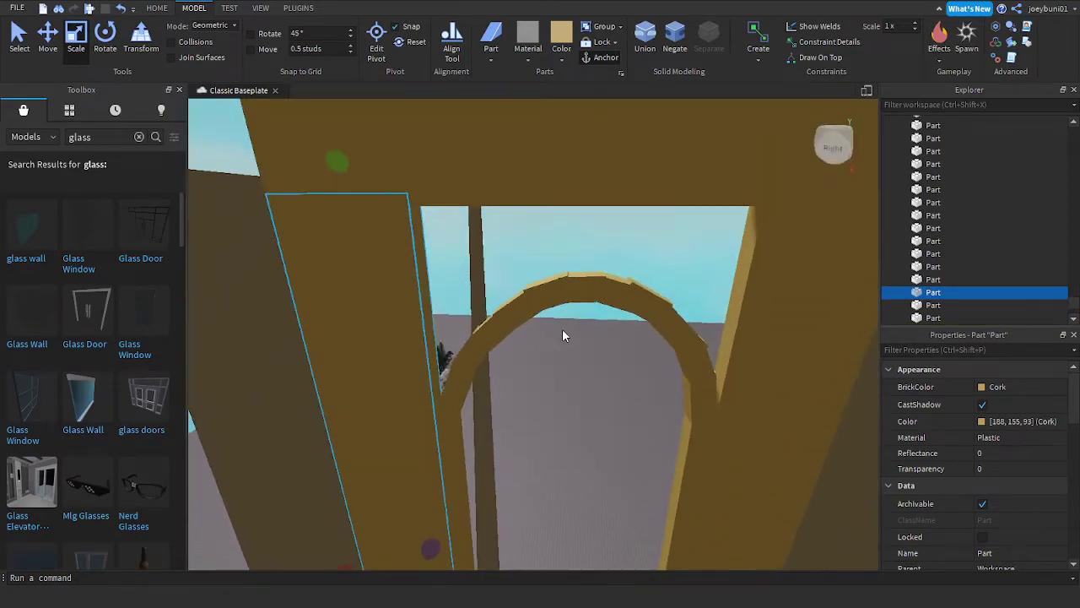
scroll(562, 324, "up", 2)
scroll(562, 324, "down", 2)
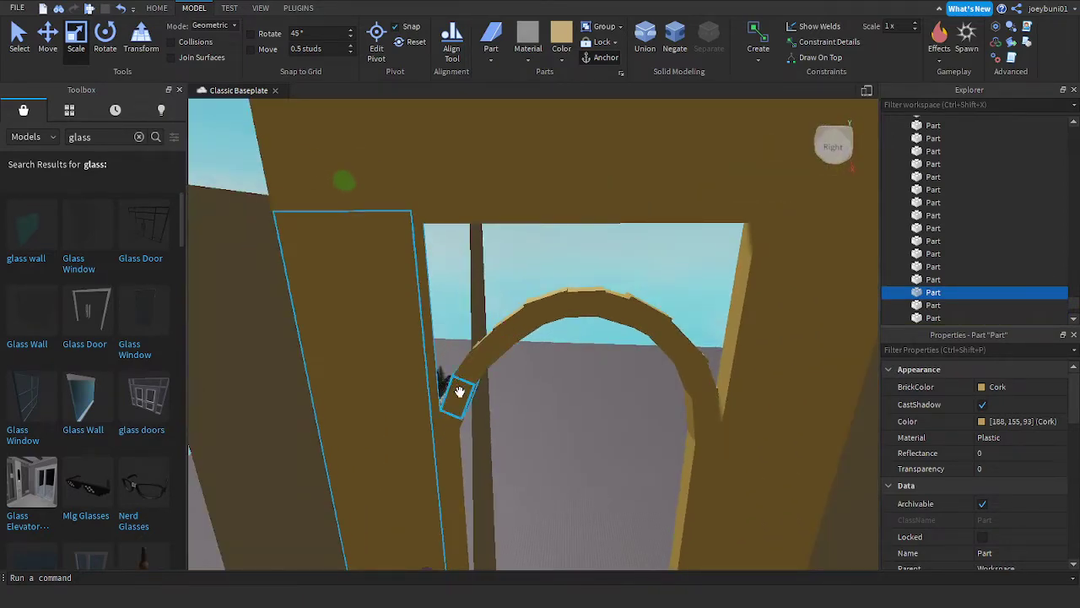
left_click(459, 392)
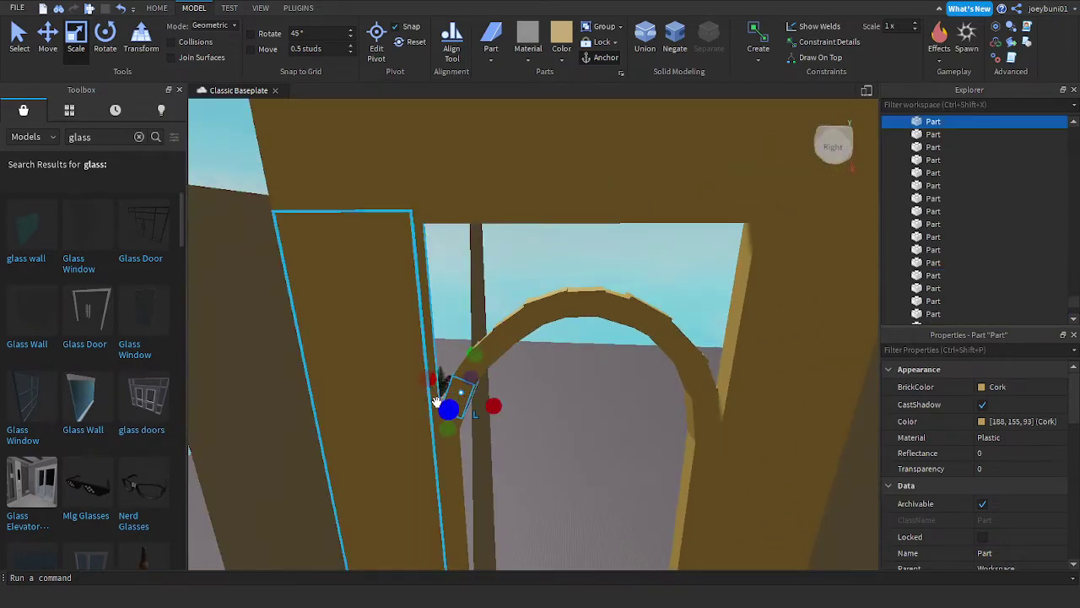
left_click_drag(430, 379, 406, 368)
left_click(457, 430)
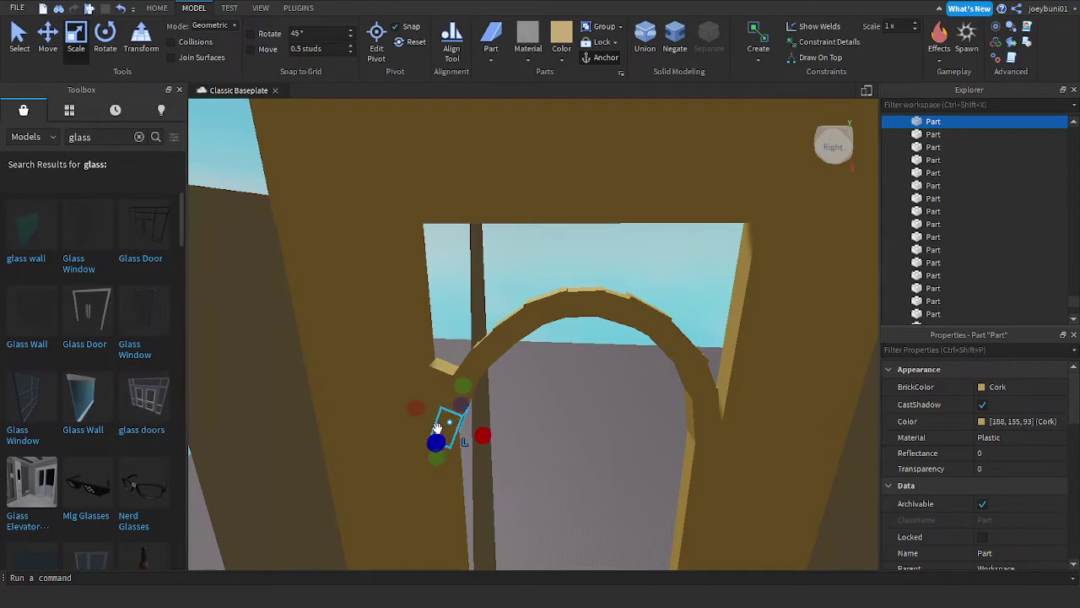
left_click_drag(413, 408, 450, 383)
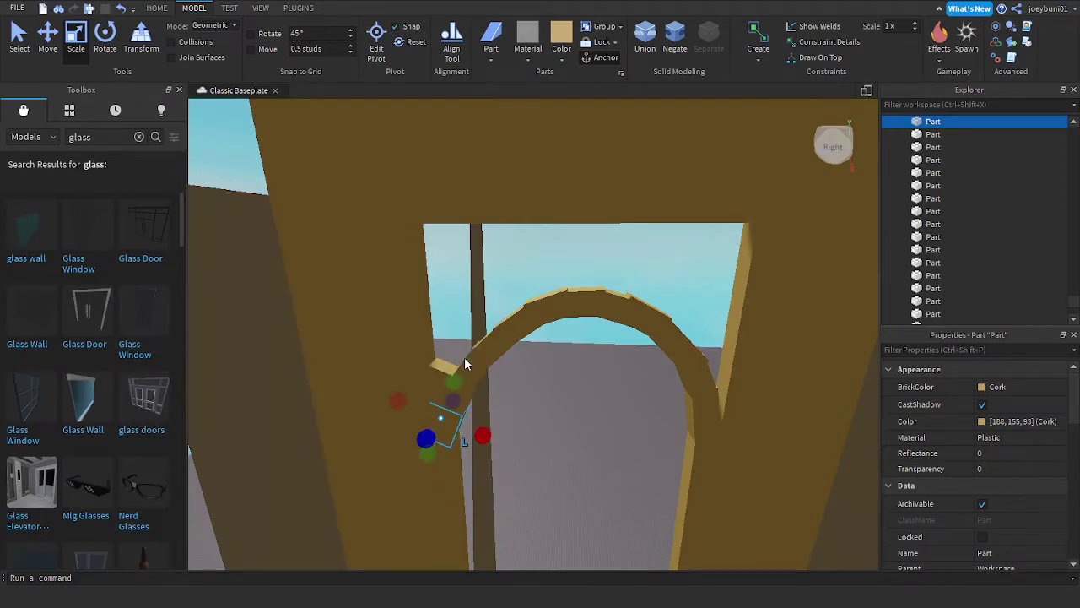
Step: Stretch the next three arch segments up the left side outward to fill the gap toward the left panel and top beam
left_click(474, 369)
left_click_drag(444, 344, 399, 299)
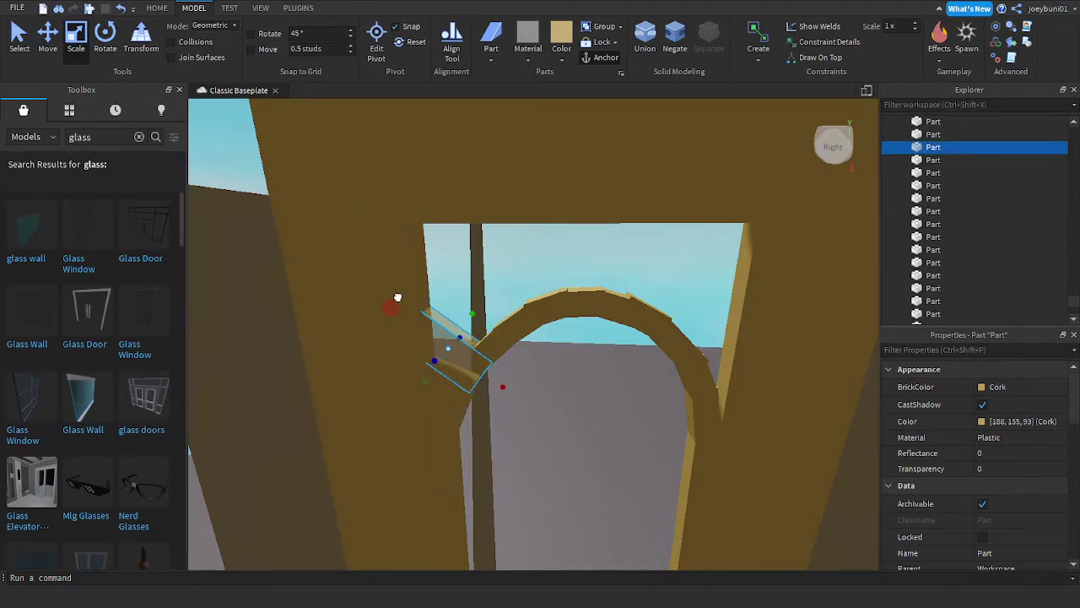
left_click(495, 348)
left_click_drag(474, 320, 407, 246)
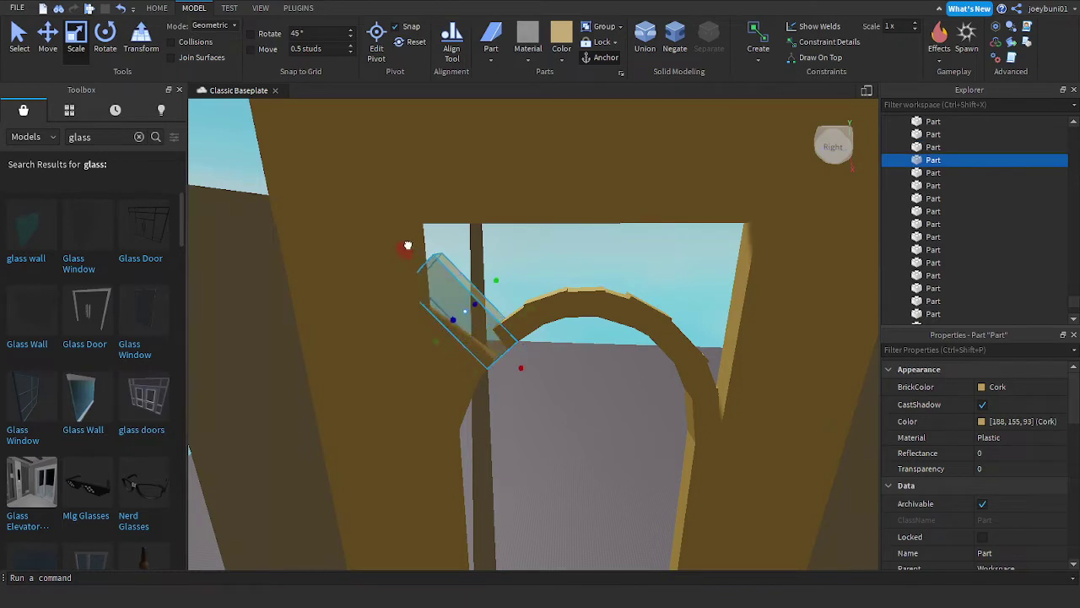
left_click(525, 315)
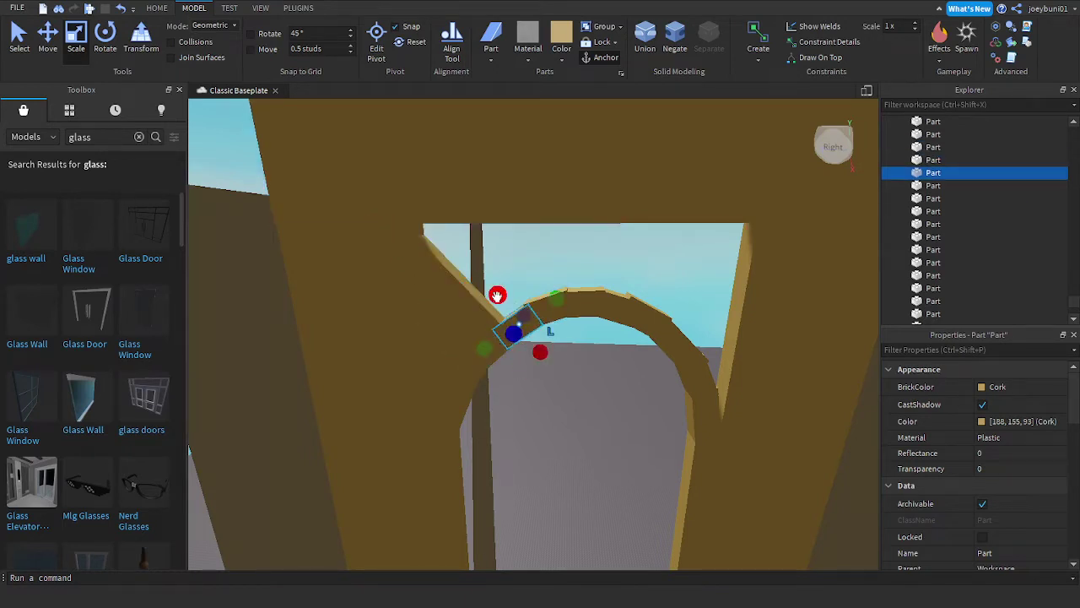
left_click_drag(497, 296, 437, 166)
Step: Extend the arch's crown segment and the one left of it up into the top beam, widening both leftward to close gaps
left_click(547, 305)
left_click_drag(539, 273, 510, 156)
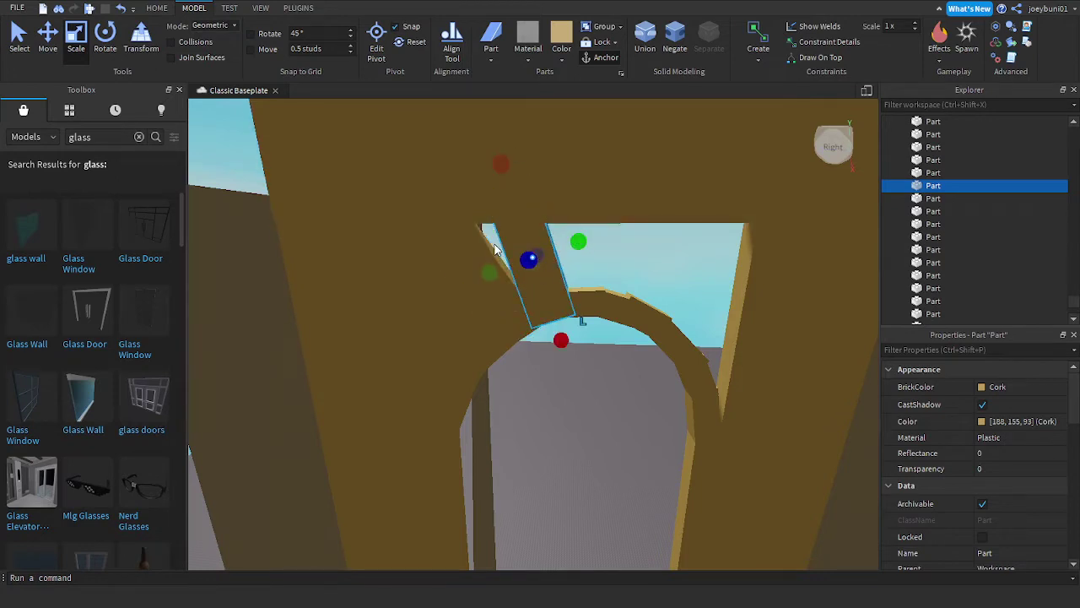
left_click_drag(495, 249, 500, 230)
left_click_drag(492, 267, 473, 270)
left_click(583, 304)
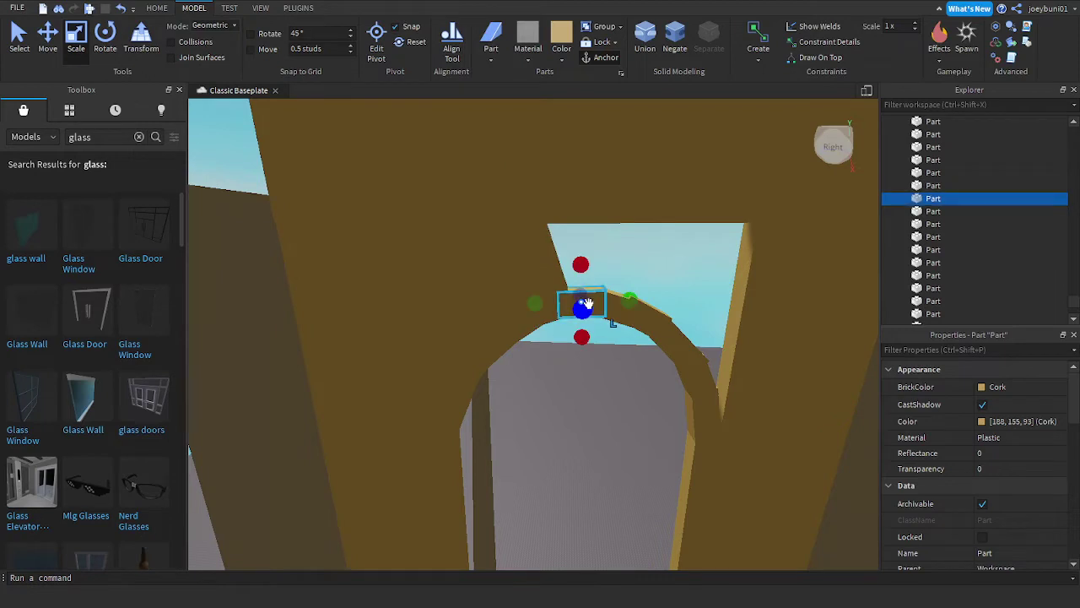
left_click_drag(581, 265, 581, 191)
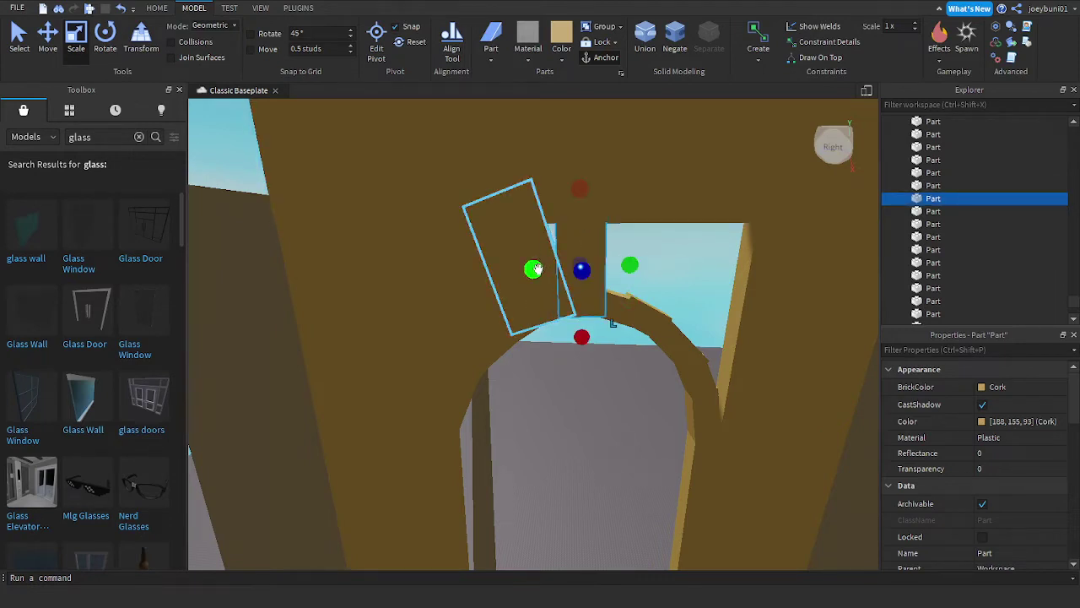
left_click_drag(537, 268, 520, 270)
Step: Extend the two arch segments right of the crown up into the top beam, widening the first toward the crown
left_click(623, 315)
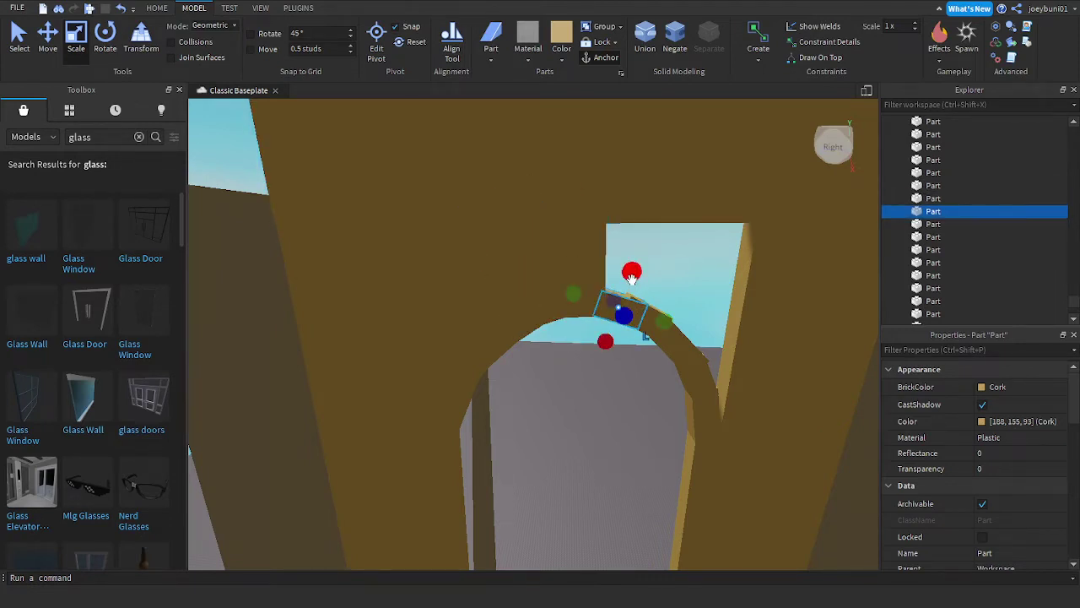
left_click_drag(631, 279, 651, 177)
left_click_drag(582, 250, 565, 243)
left_click(657, 317)
left_click_drag(665, 281, 723, 175)
Step: Stretch the next right-hand arch segment out to the right wall panel and widen its neighbour to close the gap below the top beam
left_click(675, 340)
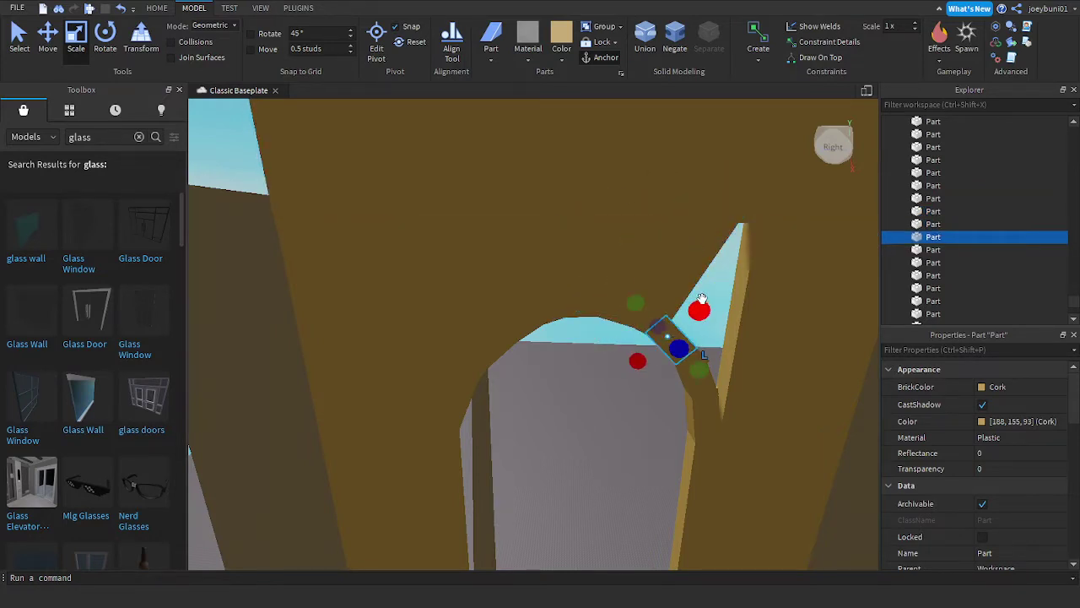
left_click_drag(702, 314, 763, 224)
left_click(766, 209)
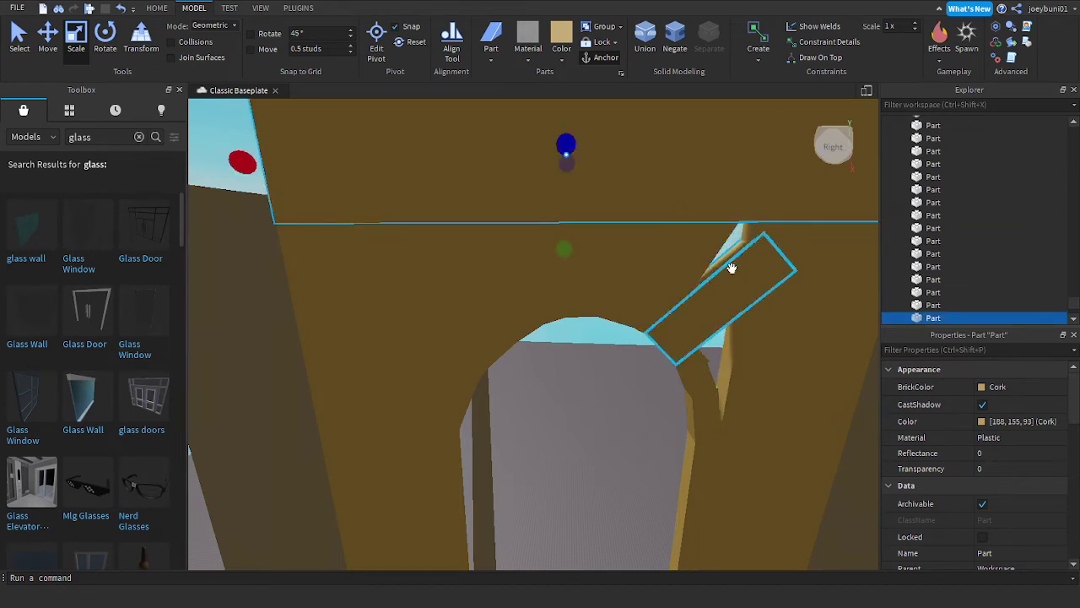
left_click(730, 269)
left_click(704, 237)
left_click_drag(717, 292, 739, 306)
Step: Stretch the segments lower on the arch's right side outward into the right wall panel
right_click_drag(736, 328, 740, 330)
left_click(564, 327)
left_click_drag(571, 297, 620, 243)
left_click(571, 360)
left_click_drag(605, 342, 663, 321)
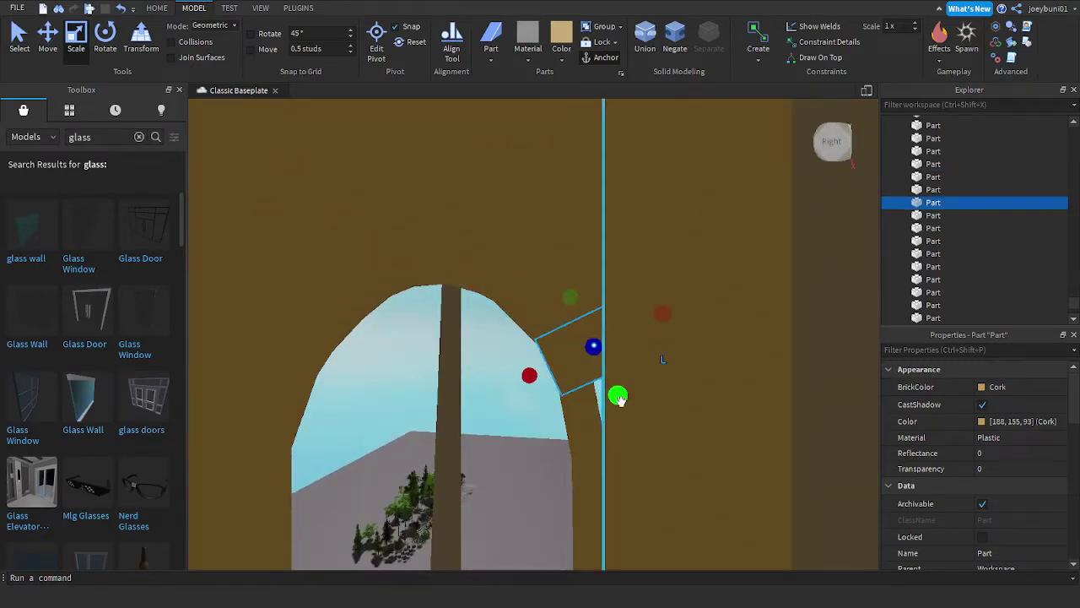
Step: Stretch the lowest curved segment on the arch's right side into the right wall panel to close the remaining gap
left_click(583, 416)
left_click(589, 394)
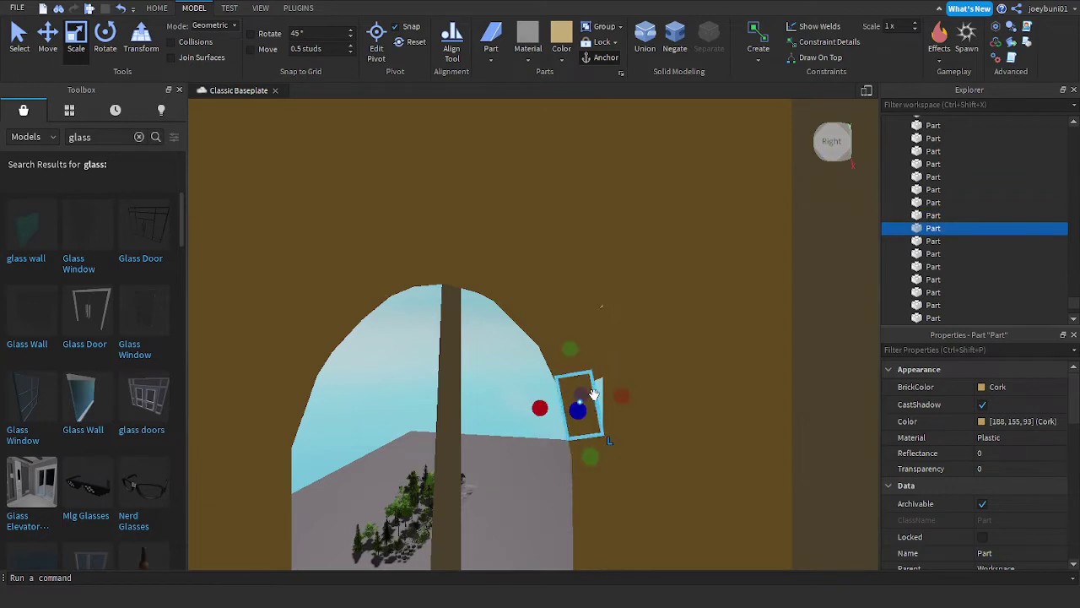
left_click_drag(623, 396, 644, 390)
mouse_move(603, 432)
left_mouse_down()
mouse_move(599, 313)
mouse_move(610, 325)
mouse_move(585, 330)
mouse_move(570, 297)
mouse_move(661, 393)
mouse_move(655, 414)
mouse_move(589, 433)
left_mouse_up()
left_click(588, 433)
left_click(672, 496)
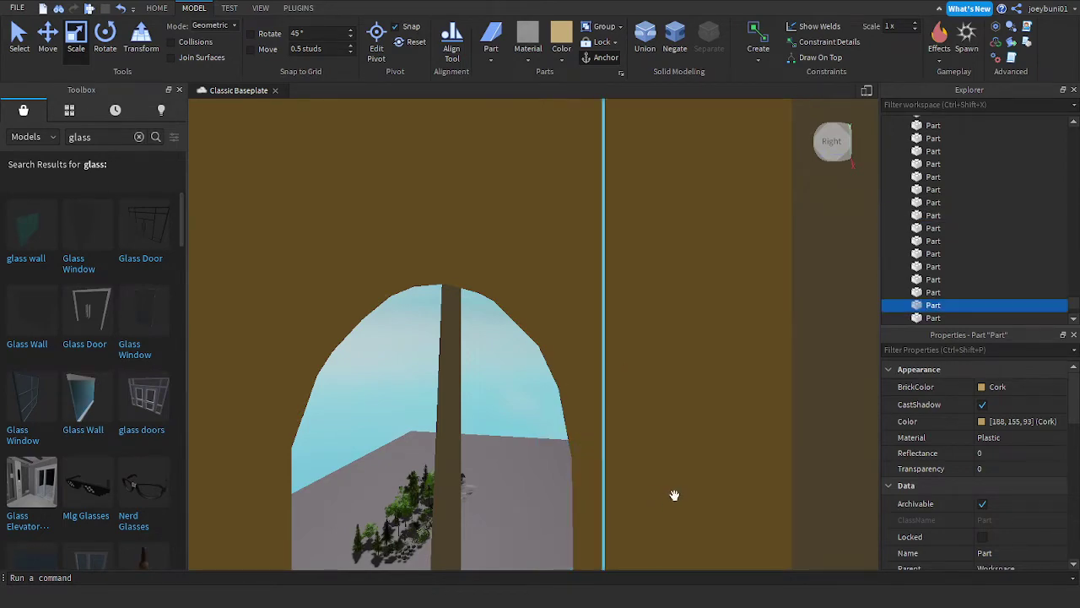
Step: Widen the arch segments on the left side to close the thin slivers left between them
right_click_drag(674, 504, 674, 503)
key("s")
key("w")
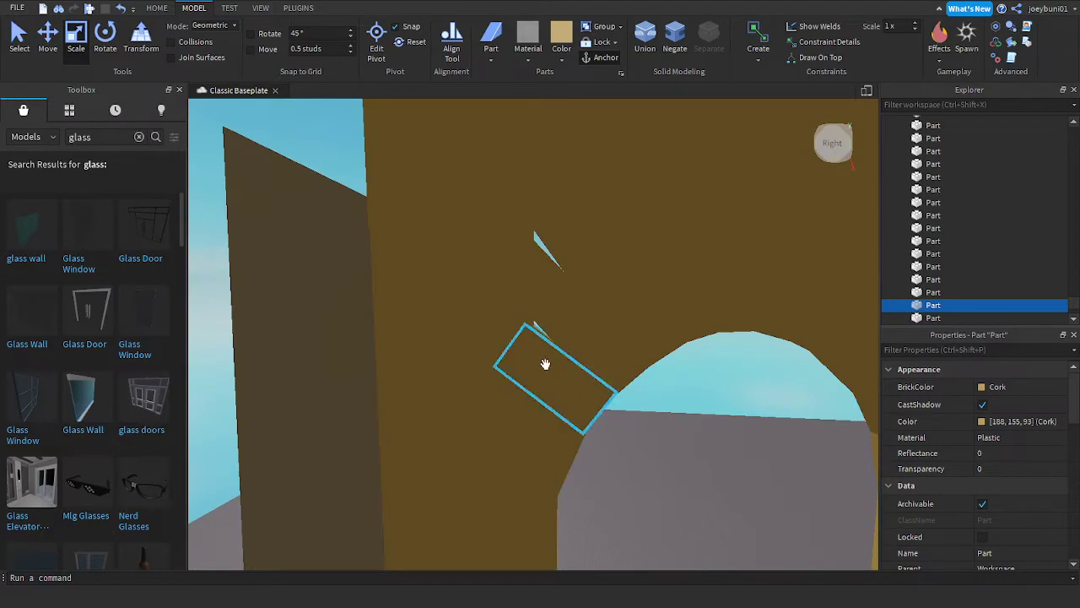
left_click(538, 417)
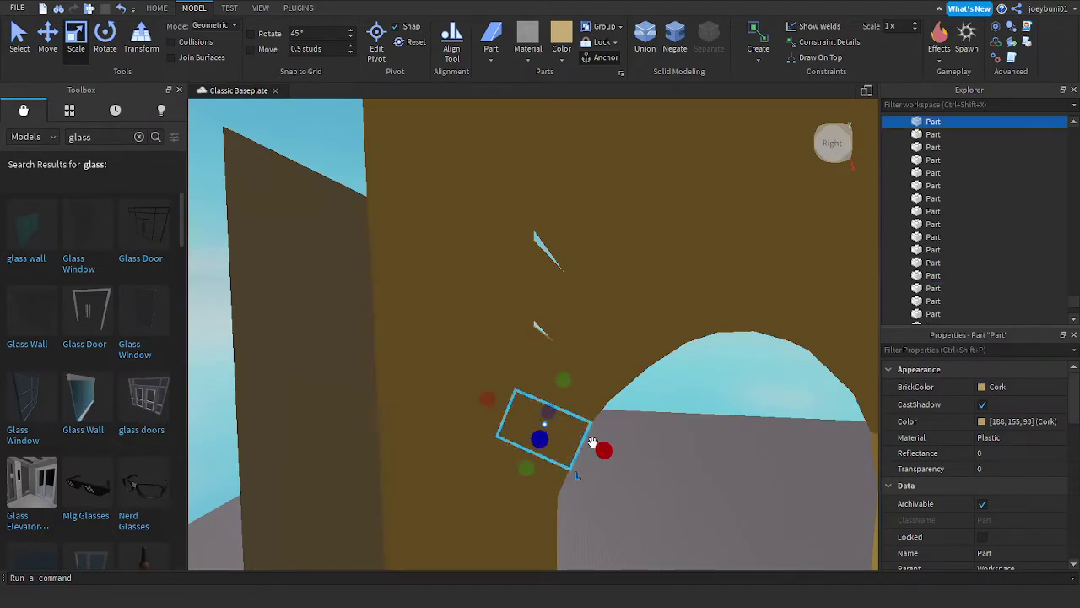
scroll(594, 429, "down", 4)
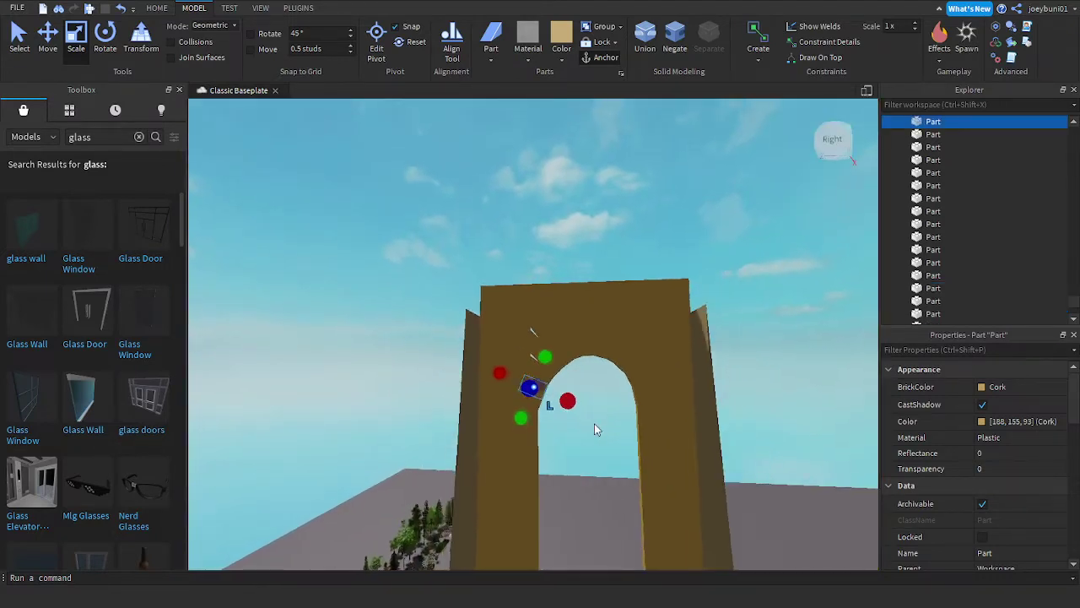
scroll(594, 430, "up", 4)
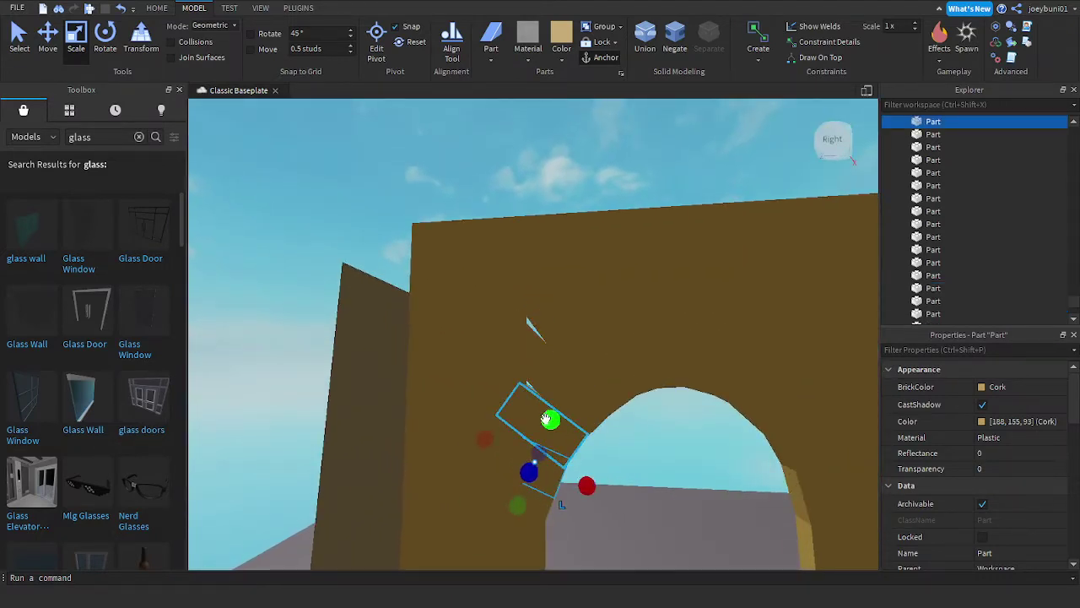
left_click_drag(548, 421, 591, 340)
left_click(532, 401)
left_click(532, 346)
scroll(629, 386, "down", 6)
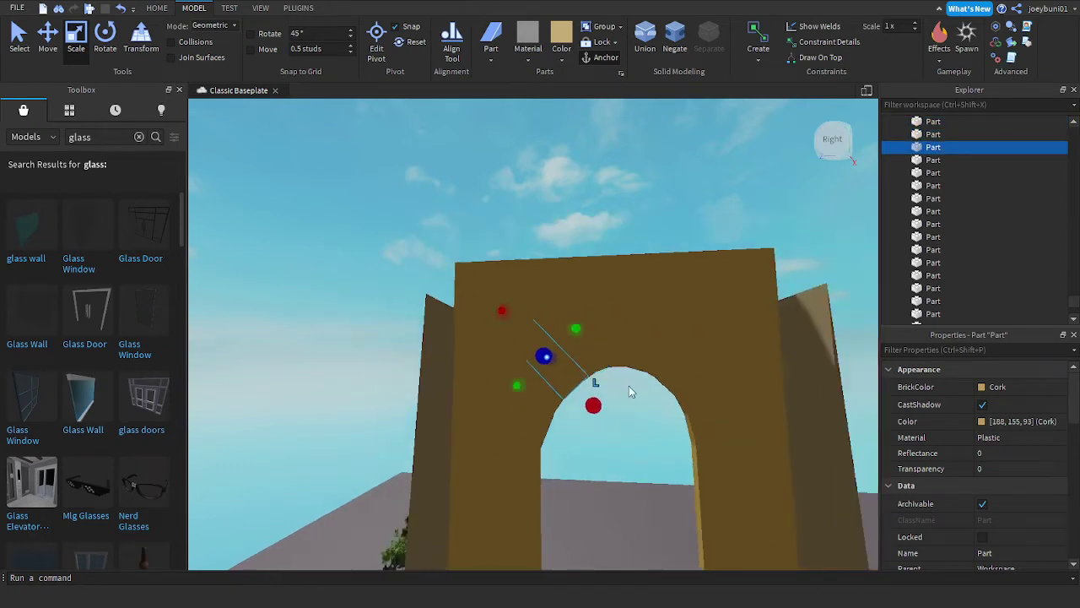
Step: Place a copy of the lower window's glass pane in the arched opening and widen it to the opening's sides
left_click(749, 394)
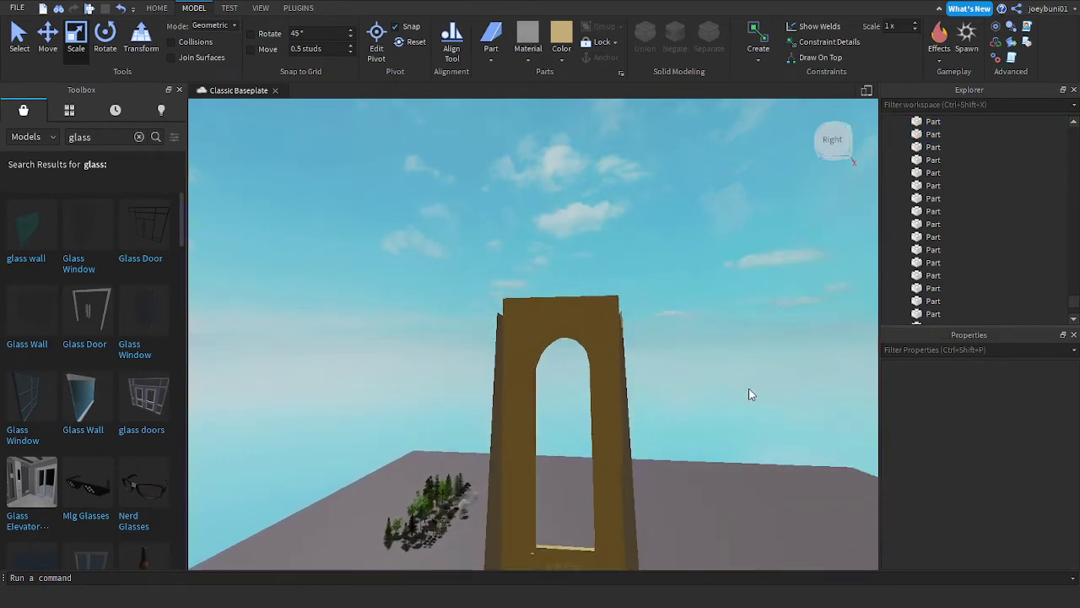
scroll(748, 389, "down", 3)
right_click_drag(748, 389, 749, 389)
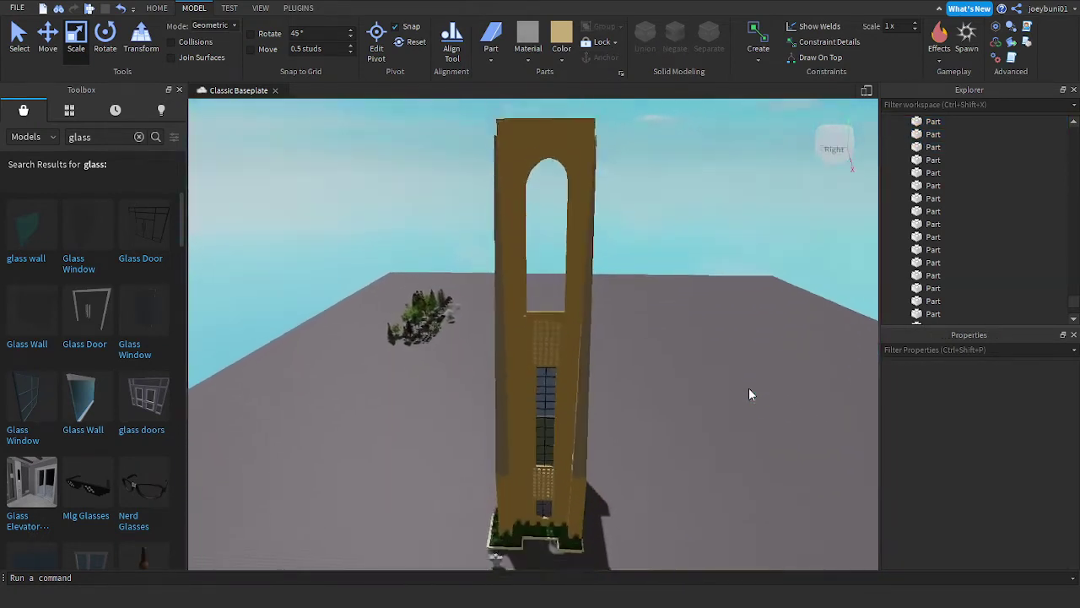
scroll(749, 389, "up", 5)
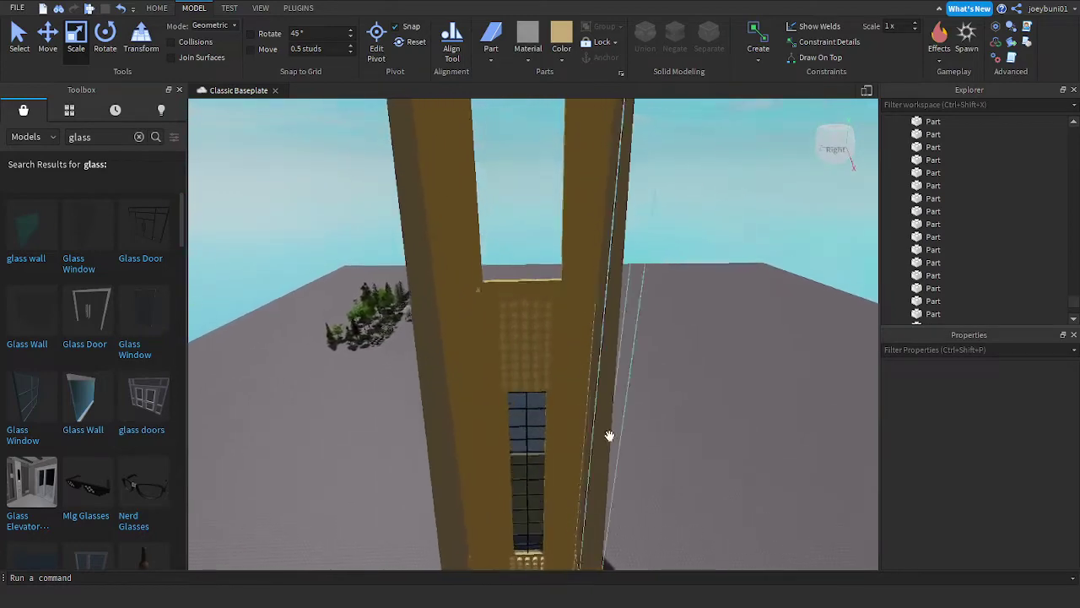
scroll(523, 468, "up", 3)
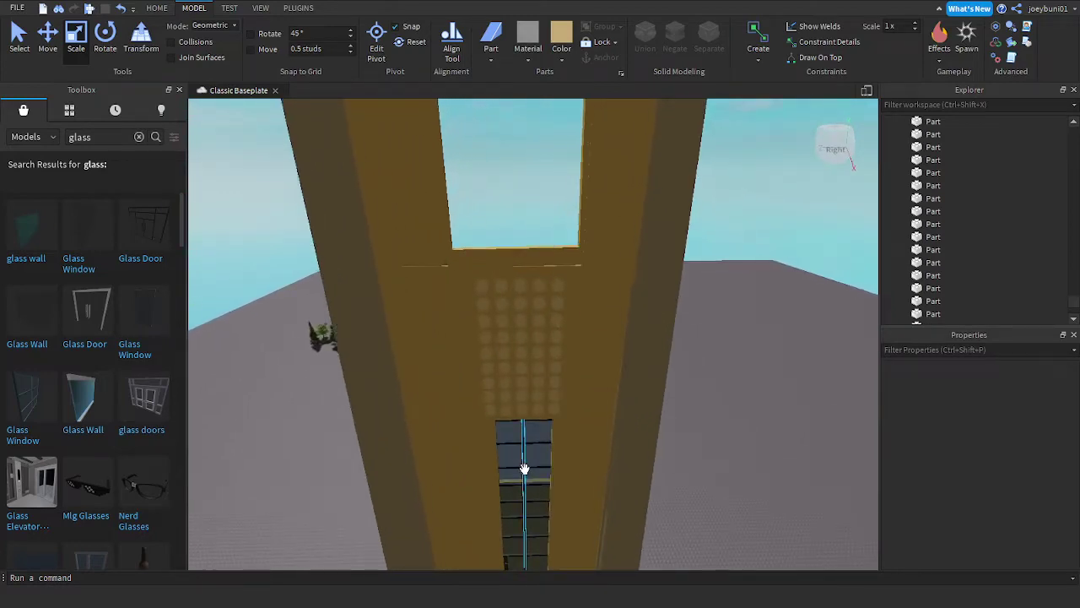
left_click(523, 469)
left_click_drag(542, 356, 542, 244)
right_click_drag(542, 233, 543, 244)
left_click_drag(542, 244, 507, 255)
scroll(542, 233, "down", 2)
right_click_drag(507, 255, 515, 238)
scroll(514, 238, "down", 2)
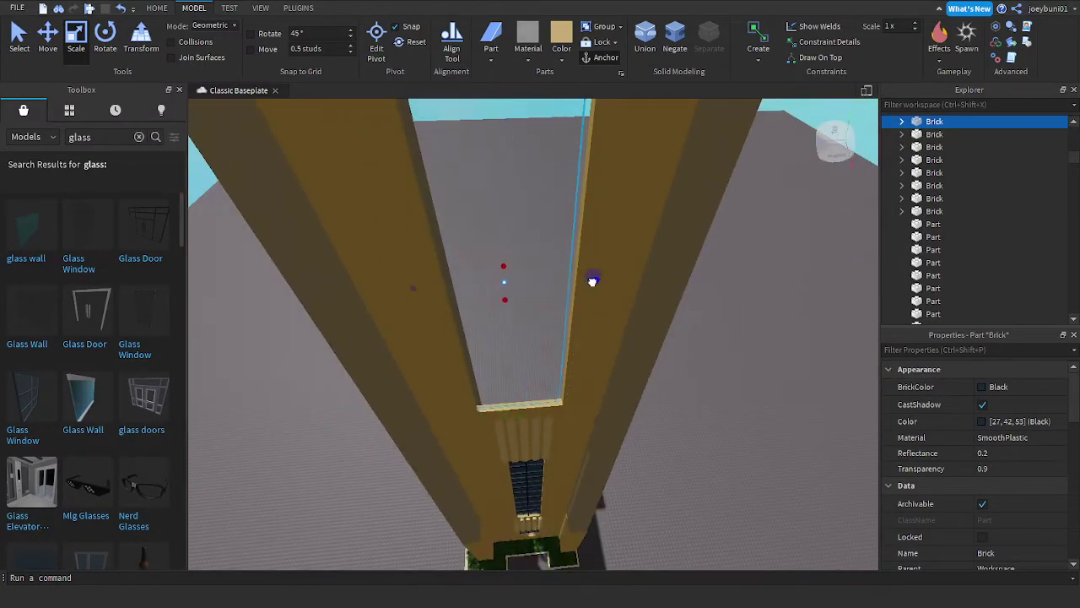
Step: Try to adjust the thickness of the glass pane in the arched opening
right_click_drag(604, 288, 640, 423)
scroll(598, 246, "up", 2)
scroll(544, 398, "down", 1)
scroll(639, 422, "up", 2)
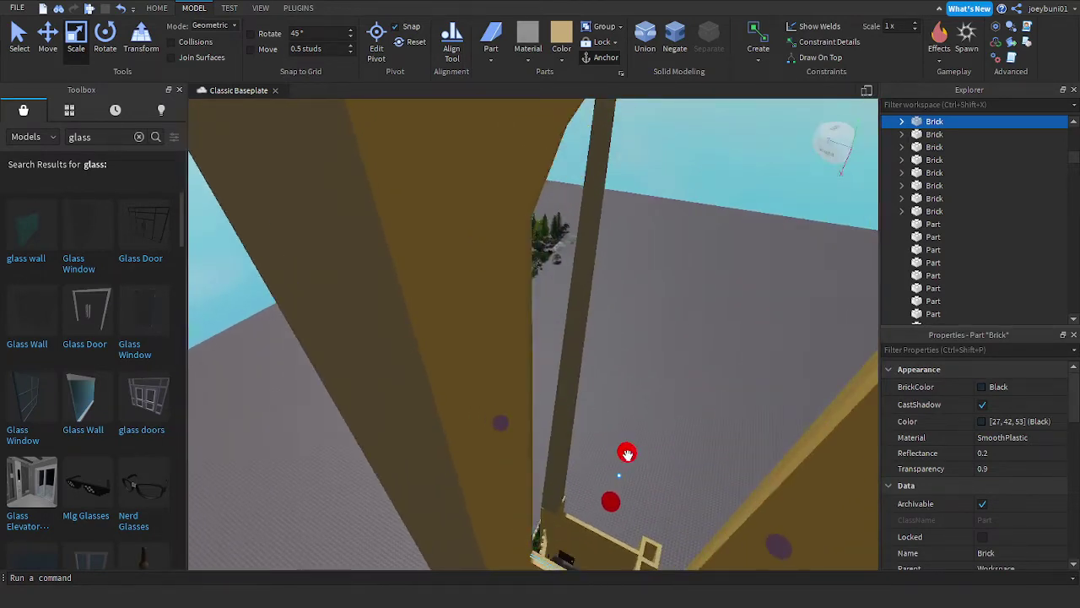
left_click_drag(638, 379, 641, 376)
key("ctrl+z")
Step: Adjust the glass pane's height so its upper edge reaches the top of the arch
right_click_drag(641, 376, 642, 371)
scroll(642, 378, "down", 2)
scroll(642, 371, "down", 2)
left_click_drag(519, 343, 515, 425)
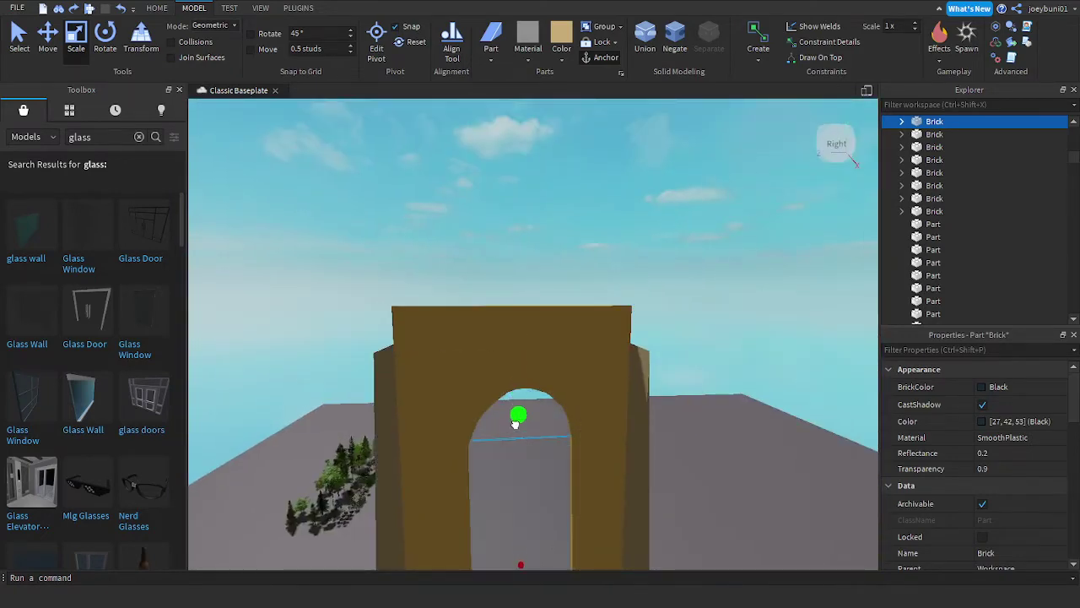
left_click_drag(523, 363, 524, 363)
Step: Copy the vertical bar of the lower window and stretch the copy upward through the arched opening to the arch top
right_click_drag(534, 422, 533, 422)
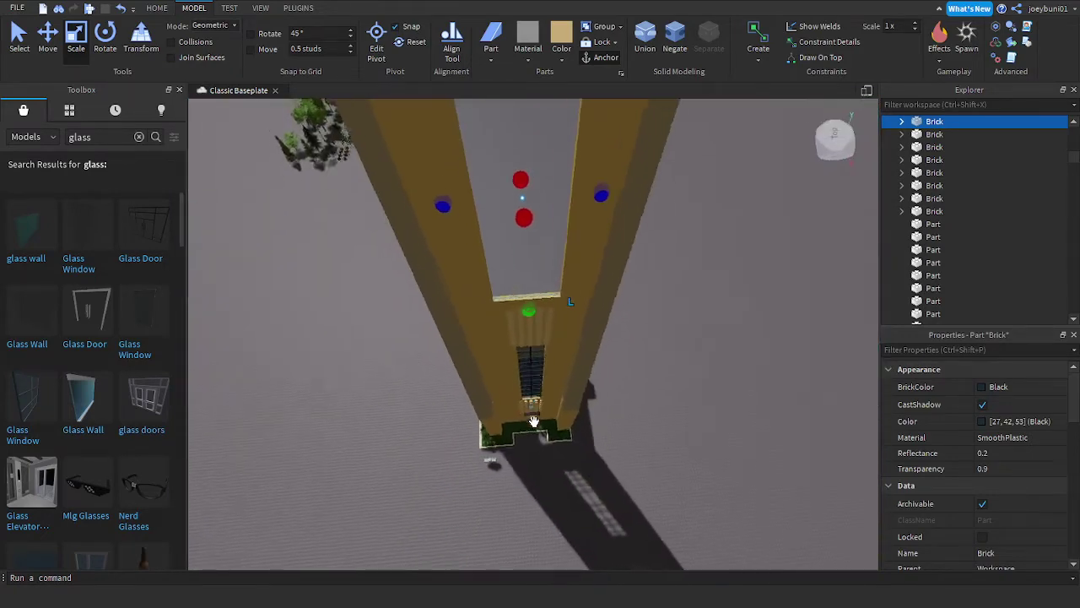
scroll(531, 387, "up", 4)
left_click(530, 385)
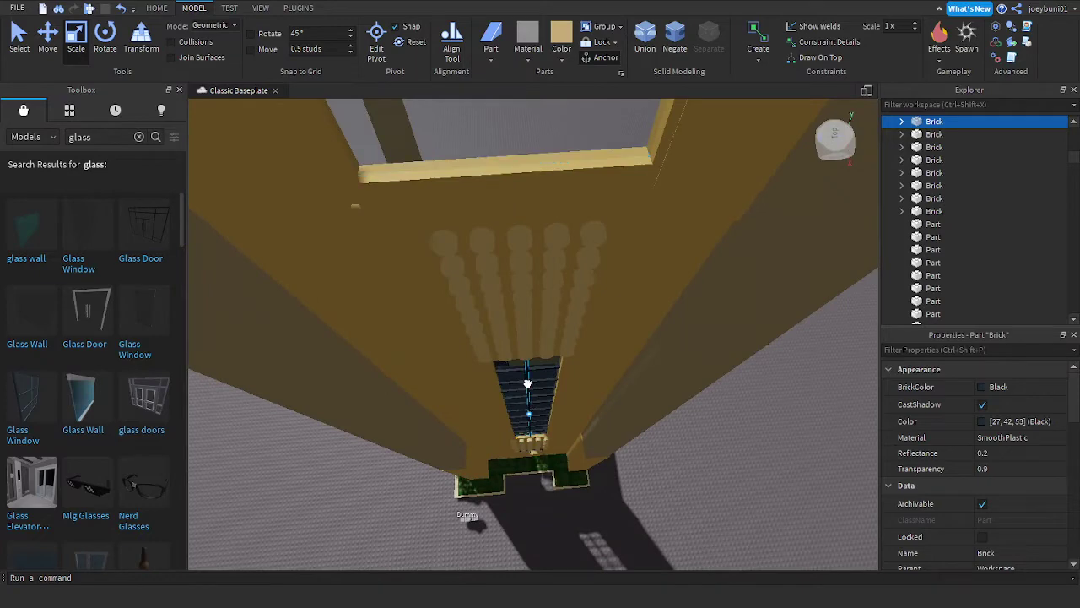
scroll(528, 329, "down", 3)
mouse_move(528, 349)
left_mouse_down()
mouse_move(528, 325)
mouse_move(528, 335)
left_mouse_up()
right_click_drag(528, 326, 528, 335)
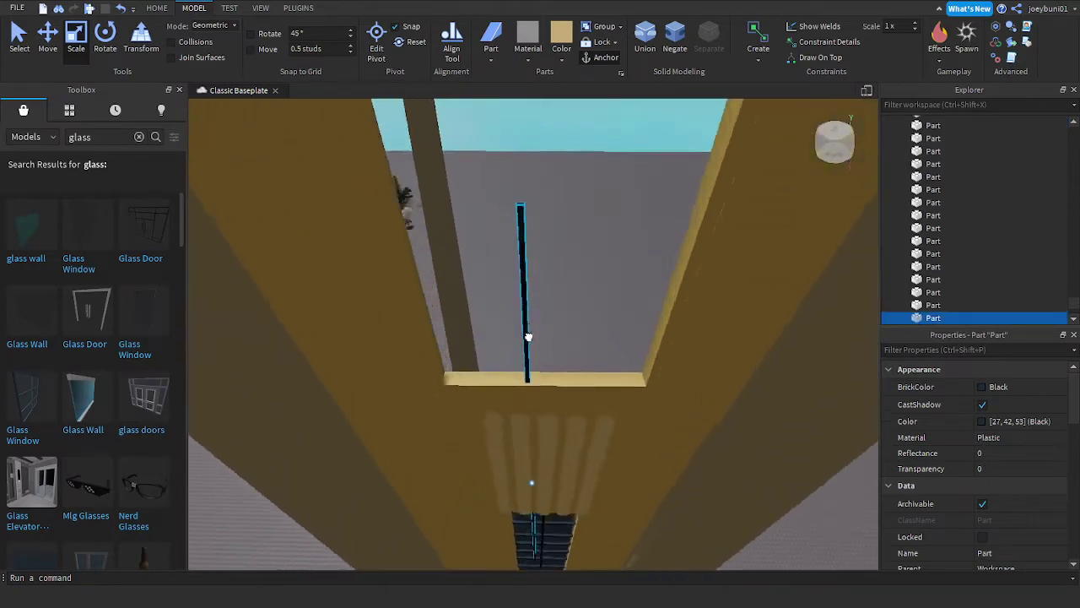
left_click_drag(528, 335, 528, 321)
right_click_drag(528, 335, 529, 322)
scroll(528, 321, "up", 3)
left_click_drag(528, 321, 537, 278)
scroll(538, 271, "up", 4)
Step: Raise the lower end of the copied vertical bar to the sill of the arched opening
scroll(537, 275, "down", 8)
right_click_drag(537, 272, 538, 278)
left_click_drag(537, 278, 539, 302)
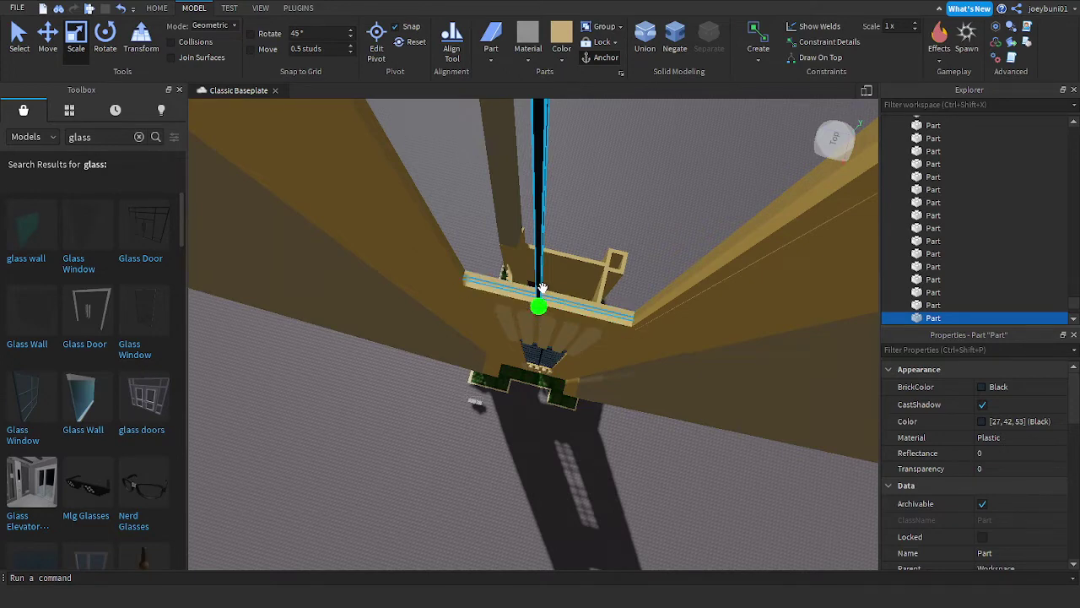
key("s")
right_click_drag(548, 296, 547, 297)
key("d")
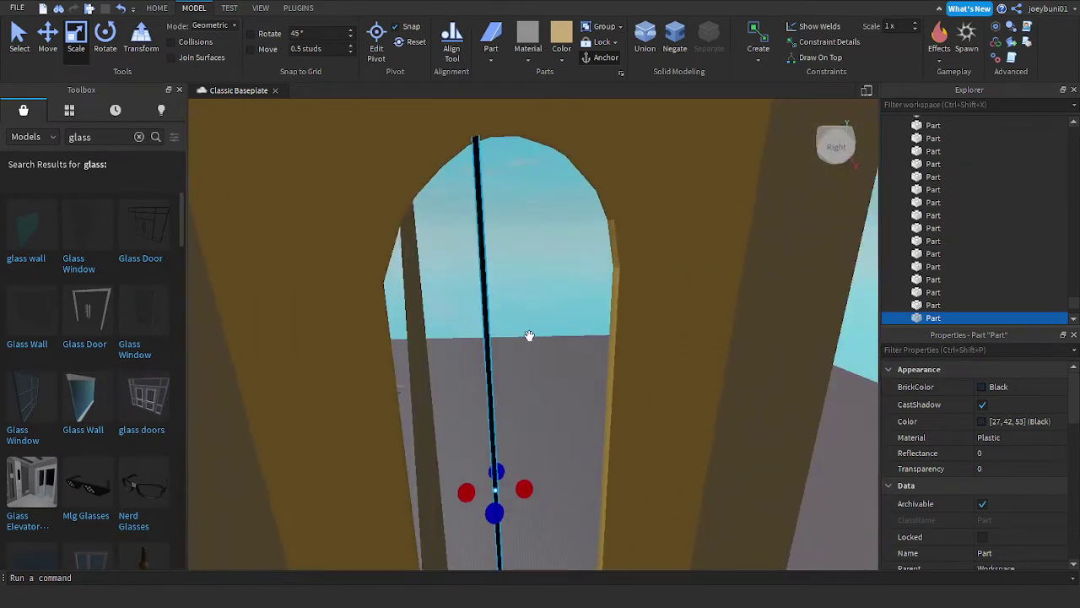
Step: Move the vertical bar sideways to the middle of the arched opening
key("a")
left_click(57, 43)
key("d")
key("s")
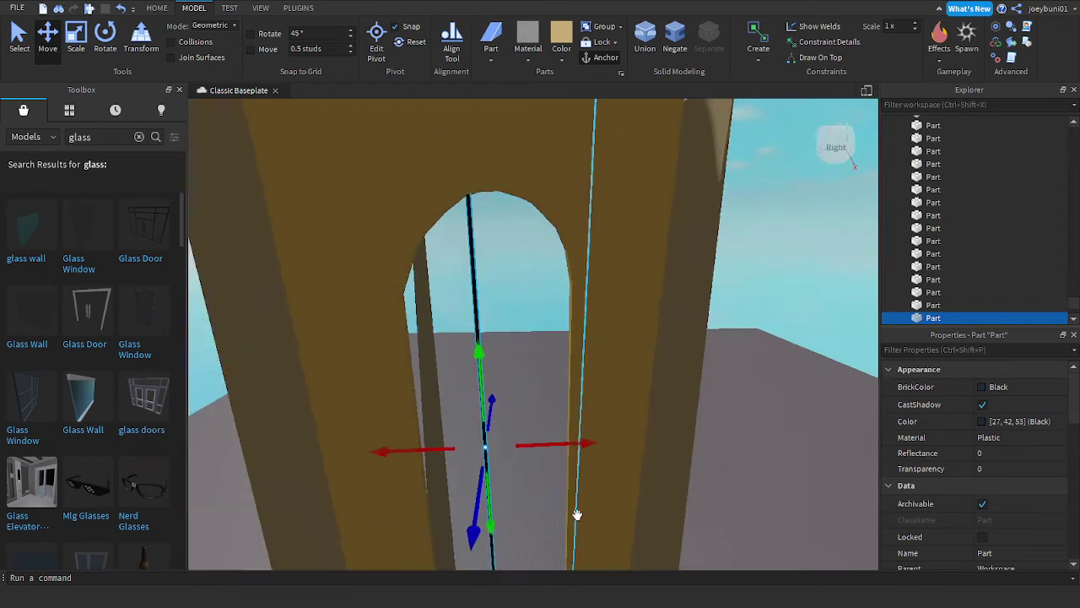
left_click_drag(528, 442, 544, 441)
right_click_drag(546, 460, 545, 460)
key("s")
left_click_drag(488, 262, 487, 268)
key("w")
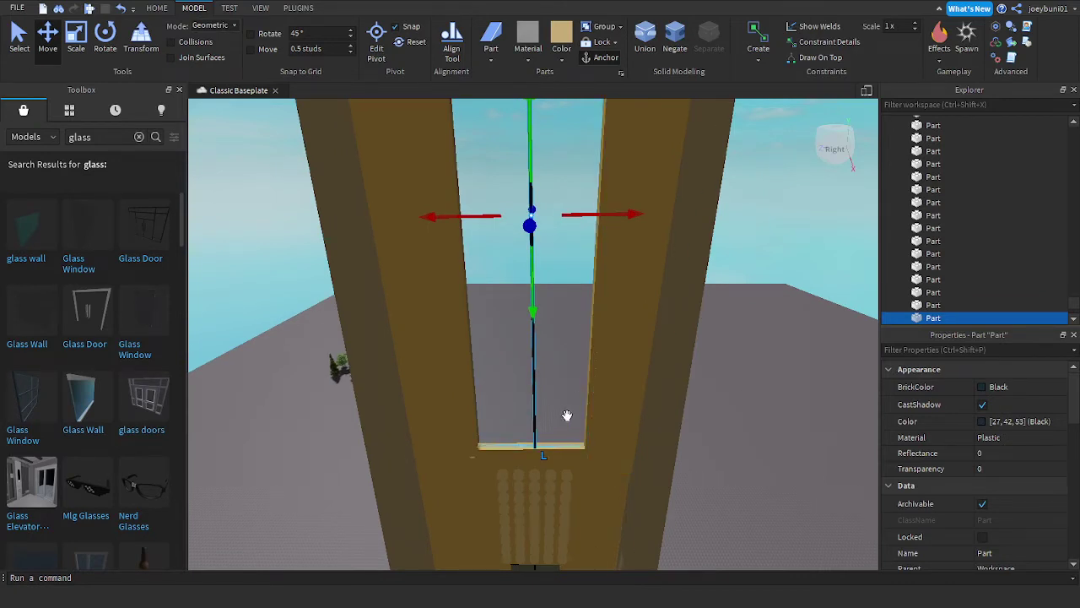
Step: Duplicate the vertical bar in place and shorten the copy from its lower end to near the arch top
left_click(103, 38)
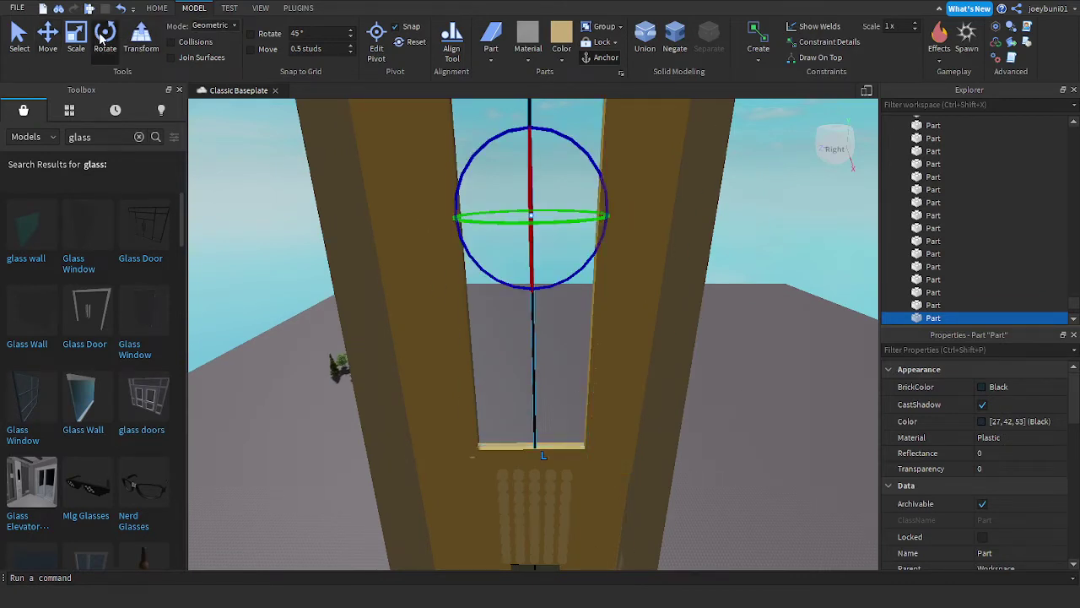
left_click(75, 33)
scroll(554, 361, "up", 3)
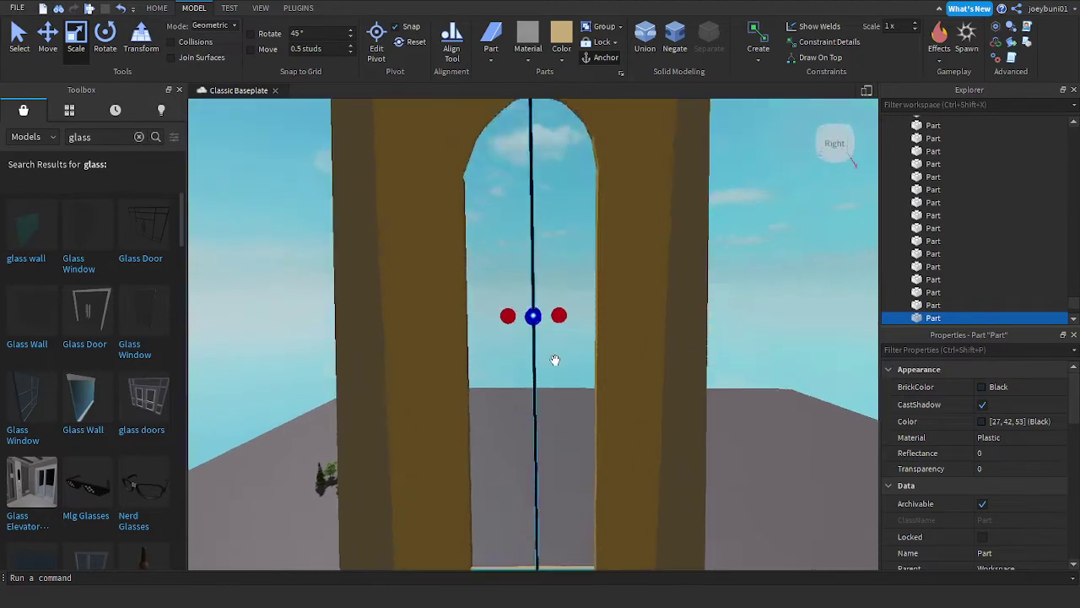
scroll(510, 338, "down", 1)
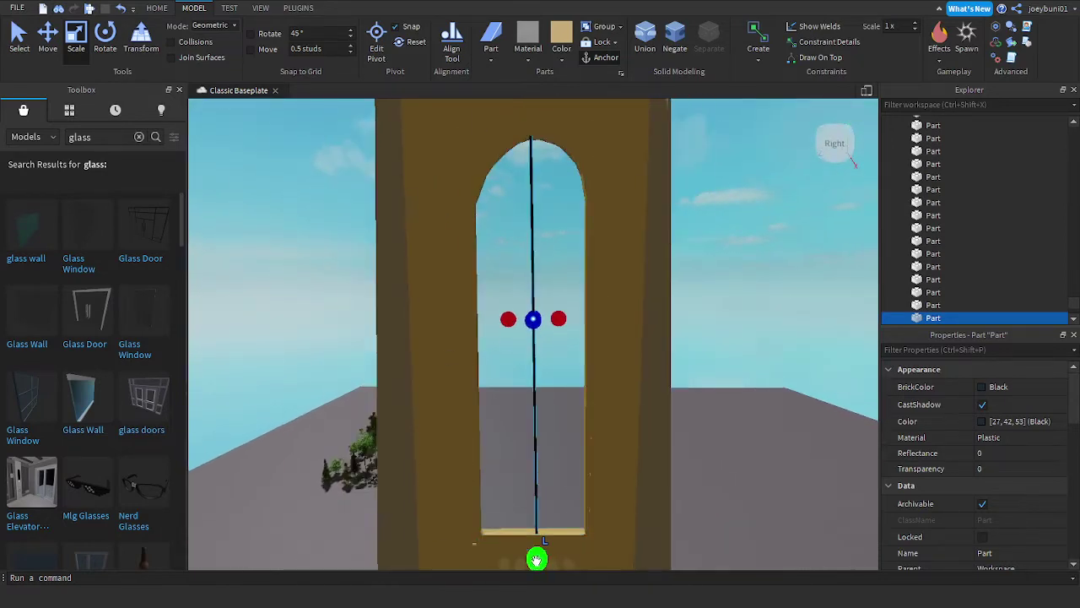
scroll(545, 352, "up", 3)
left_click_drag(541, 560, 545, 253)
right_click_drag(545, 253, 547, 254)
scroll(547, 255, "up", 2)
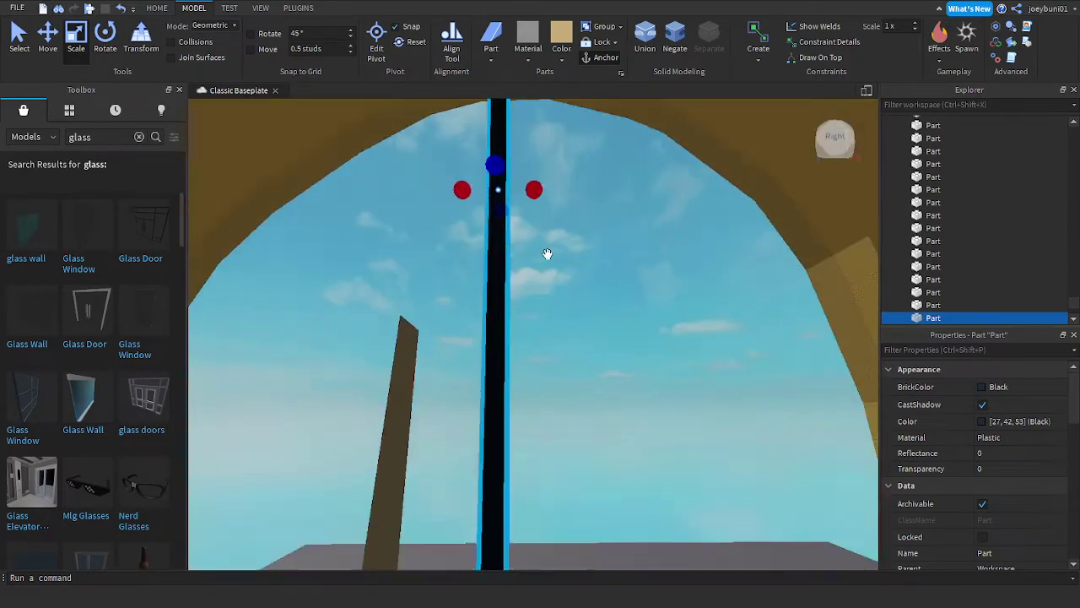
scroll(545, 270, "down", 3)
left_click_drag(531, 453, 528, 377)
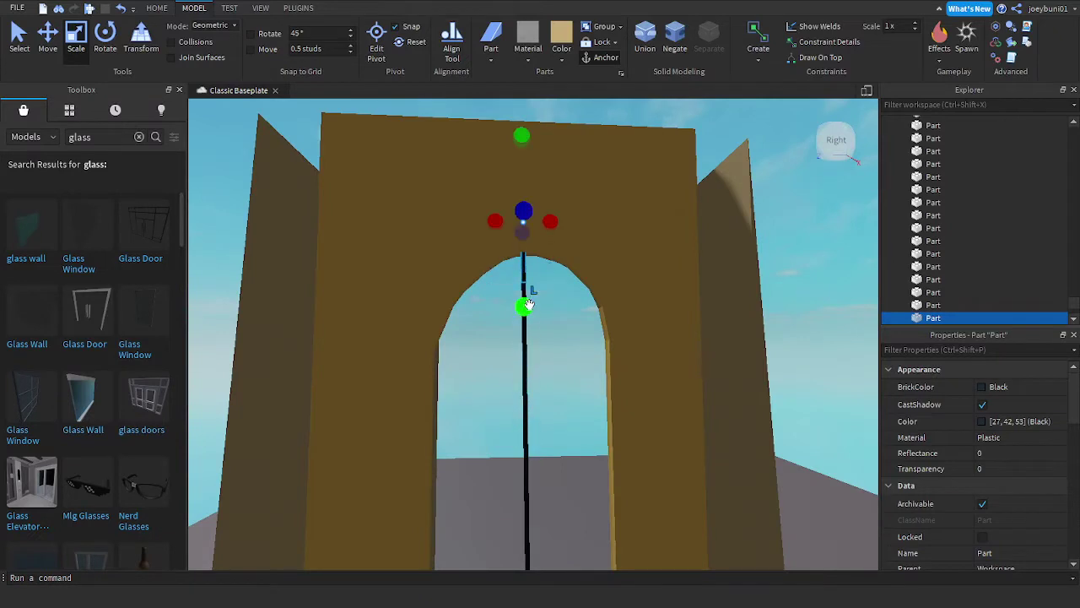
Step: Shrink the short copy from both ends to a small block on the vertical bar below the arch top
scroll(528, 303, "up", 3)
right_click_drag(529, 295, 530, 284)
scroll(530, 285, "down", 2)
left_click_drag(532, 132, 545, 245)
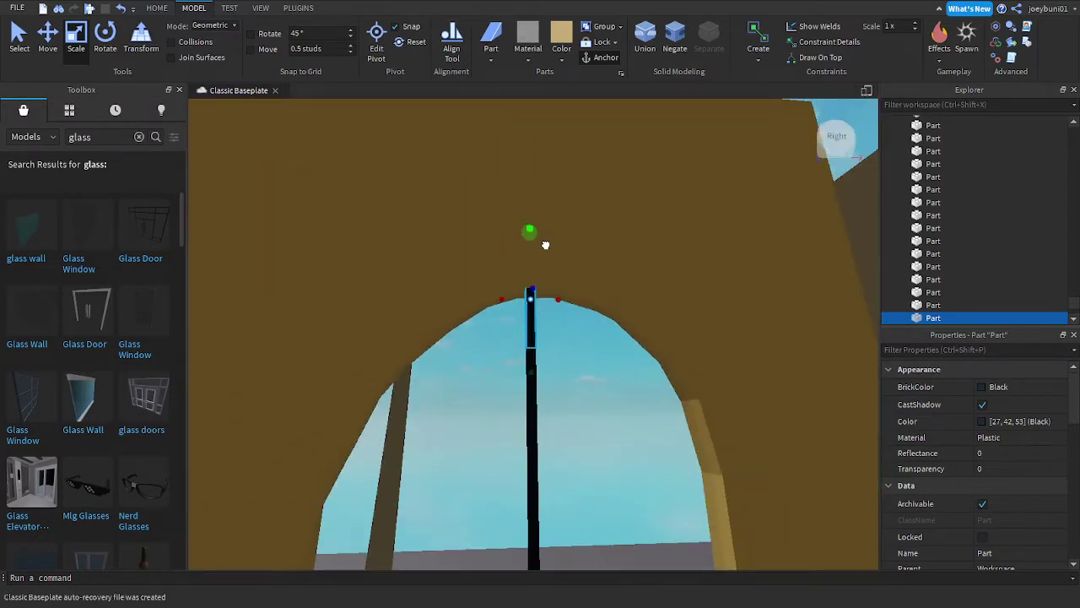
left_click_drag(544, 318, 542, 319)
left_click_drag(530, 374, 532, 417)
left_click_drag(529, 310, 532, 419)
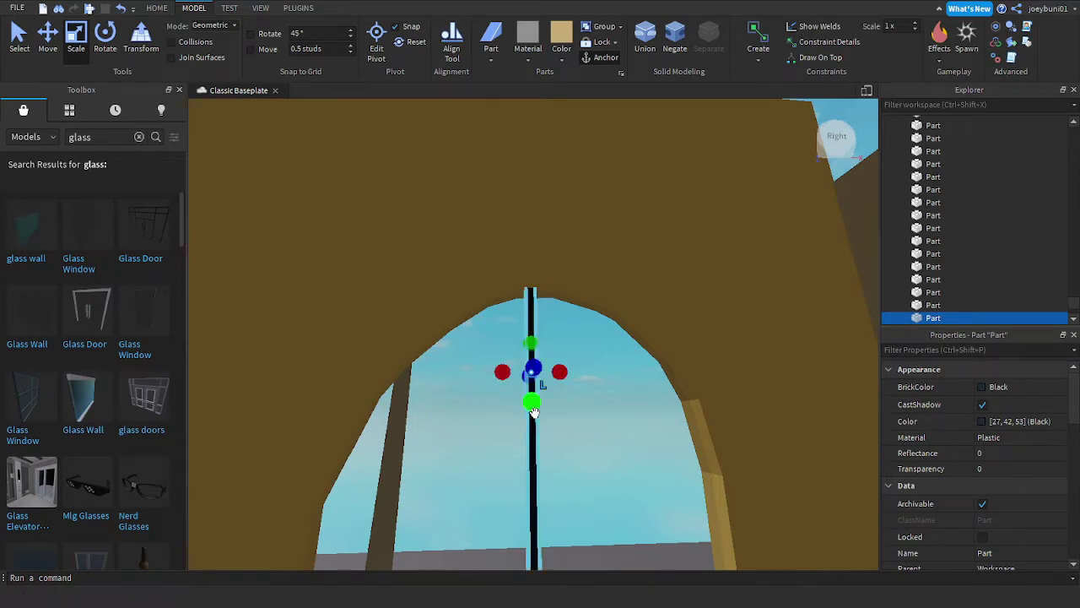
Step: Stretch the small block sideways in both directions to form a crossbar spanning the upper part of the arch
left_click_drag(560, 372, 719, 386)
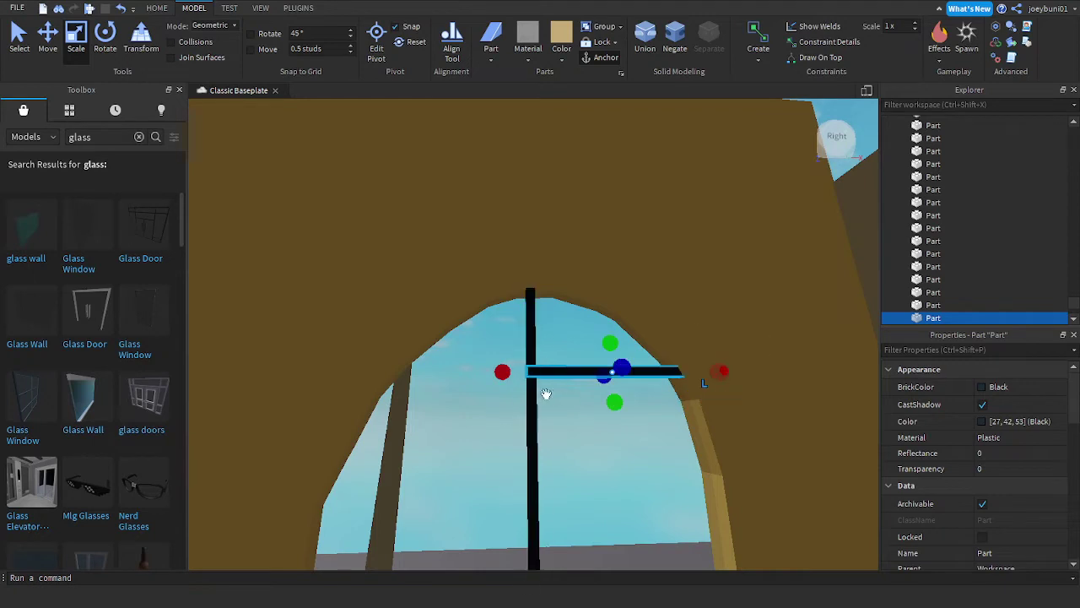
left_click_drag(502, 371, 342, 371)
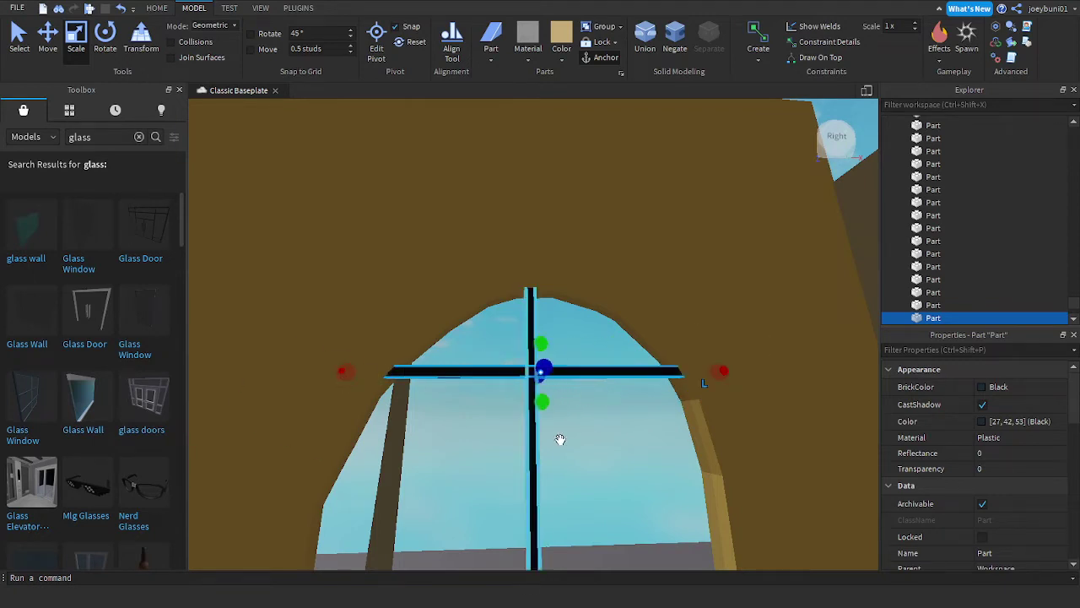
left_click_drag(540, 408, 541, 410)
Step: Lower the upper end of the arched window's vertical bar slightly
scroll(542, 410, "down", 4)
right_click_drag(542, 411, 542, 396)
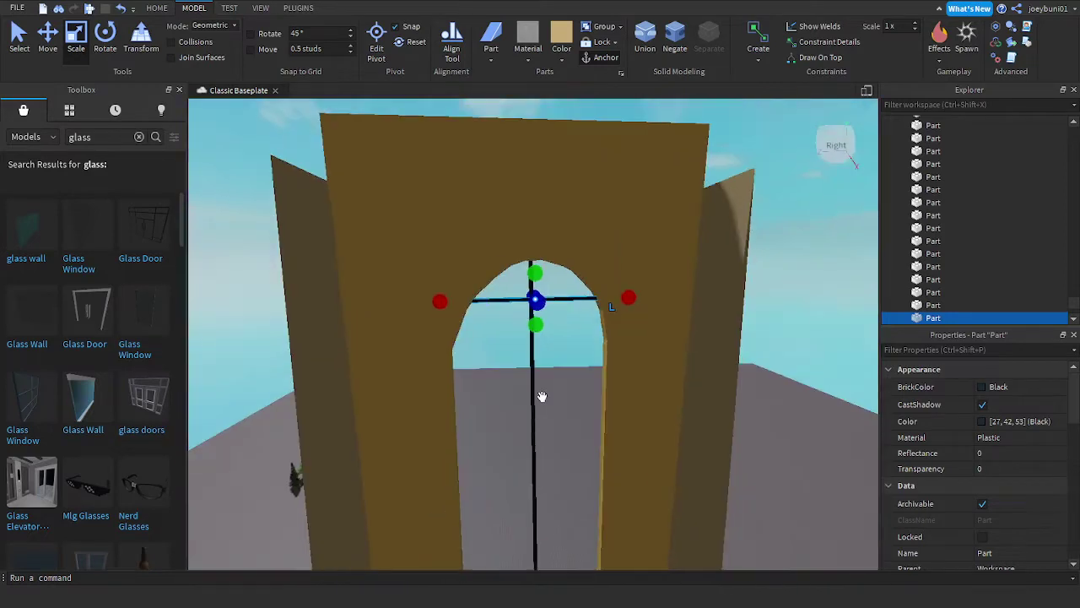
left_click(533, 400)
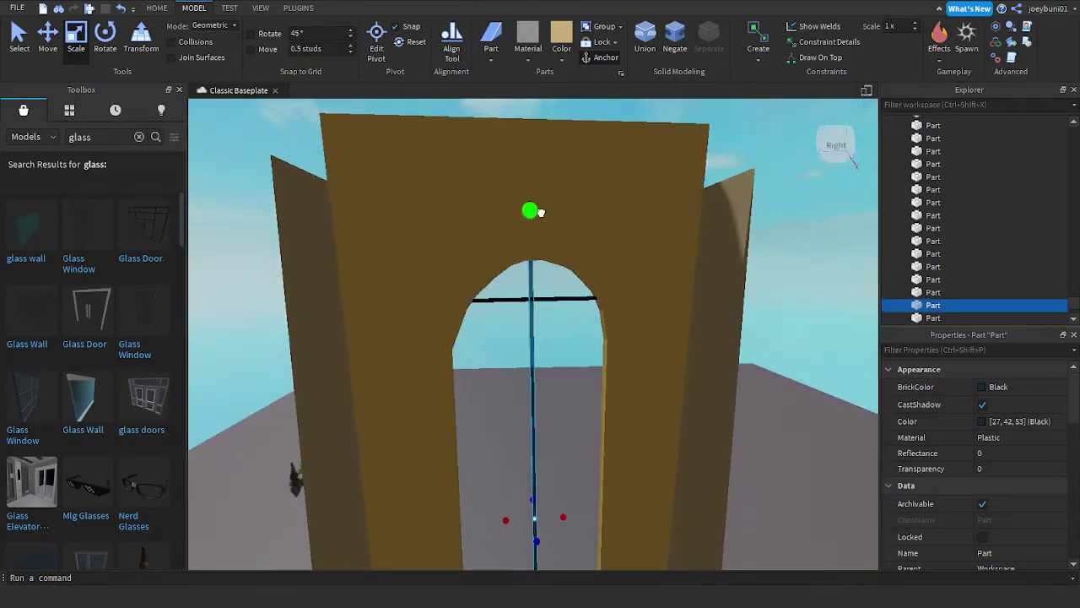
left_click_drag(541, 213, 542, 222)
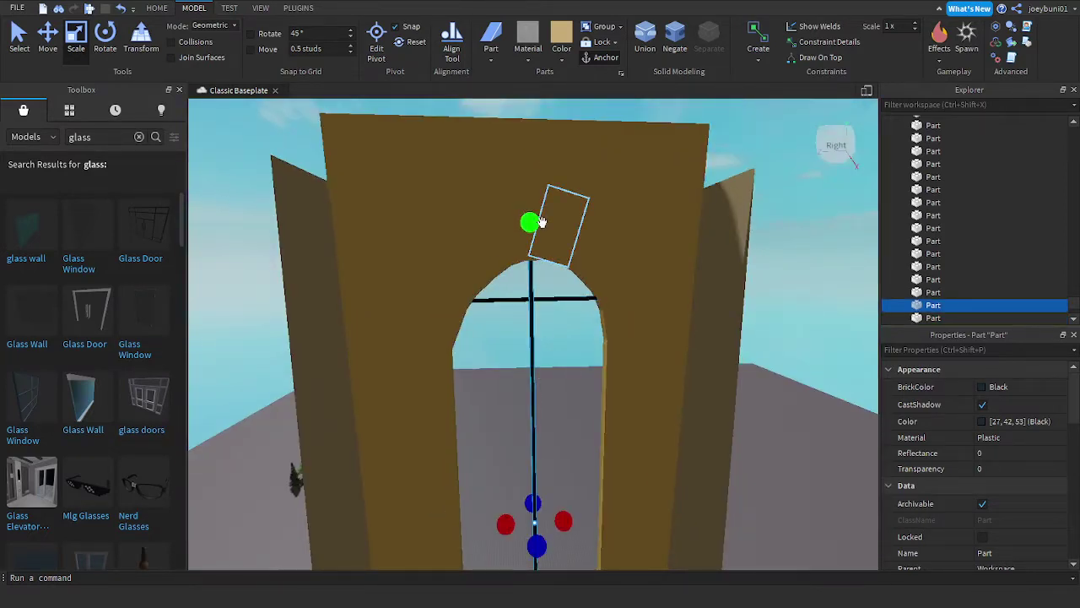
left_click(57, 38)
scroll(552, 318, "up", 2)
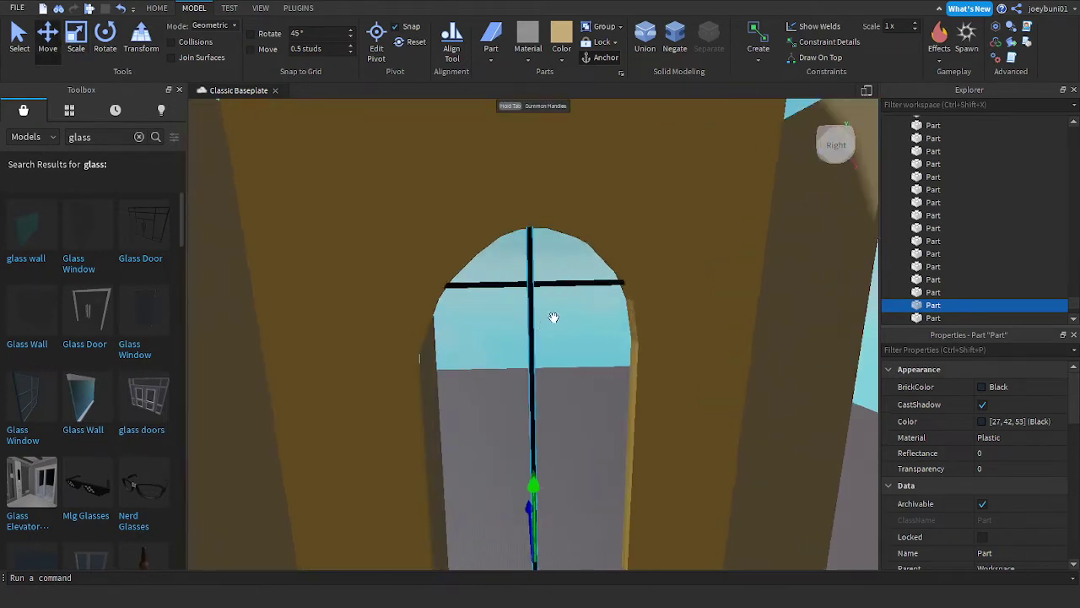
left_click(555, 285)
mouse_move(539, 375)
left_mouse_down()
mouse_move(544, 451)
mouse_move(546, 363)
left_mouse_up()
key("ctrl+z")
key("Delete")
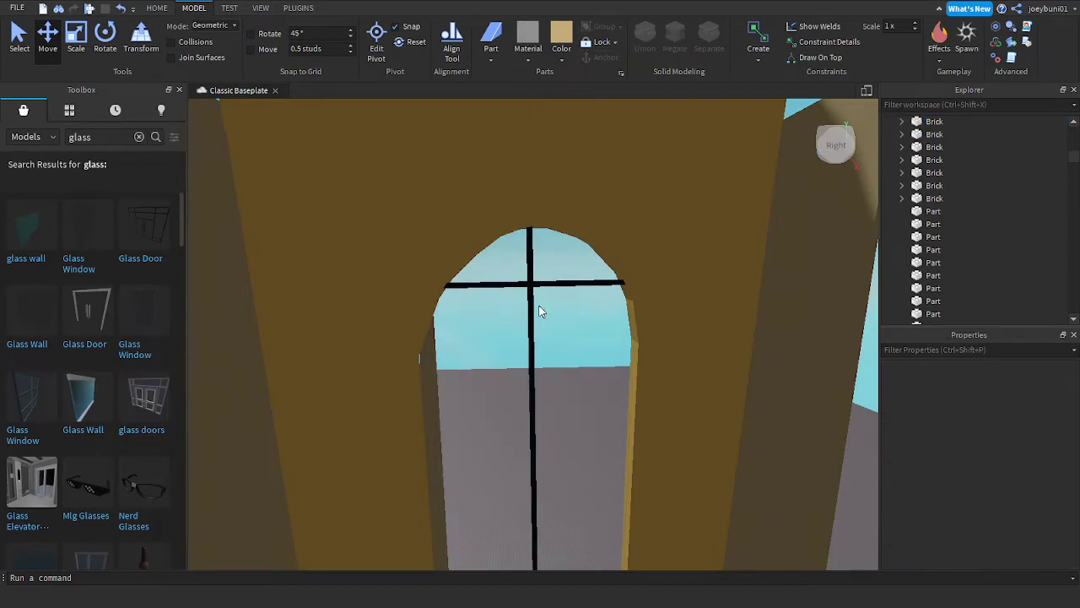
left_click(544, 287)
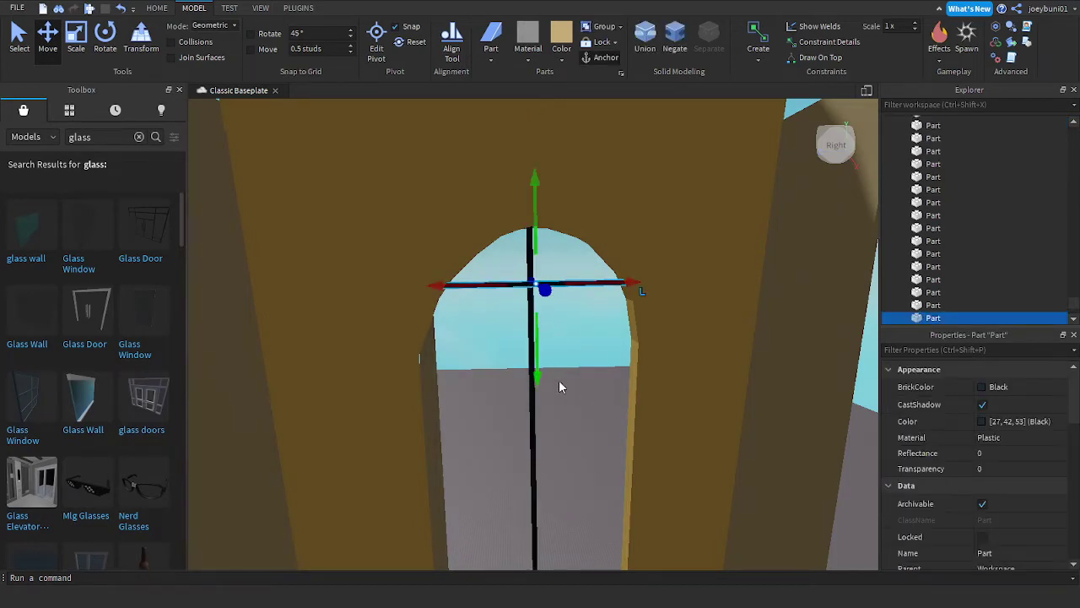
key("ctrl+d")
left_click_drag(544, 375, 546, 444)
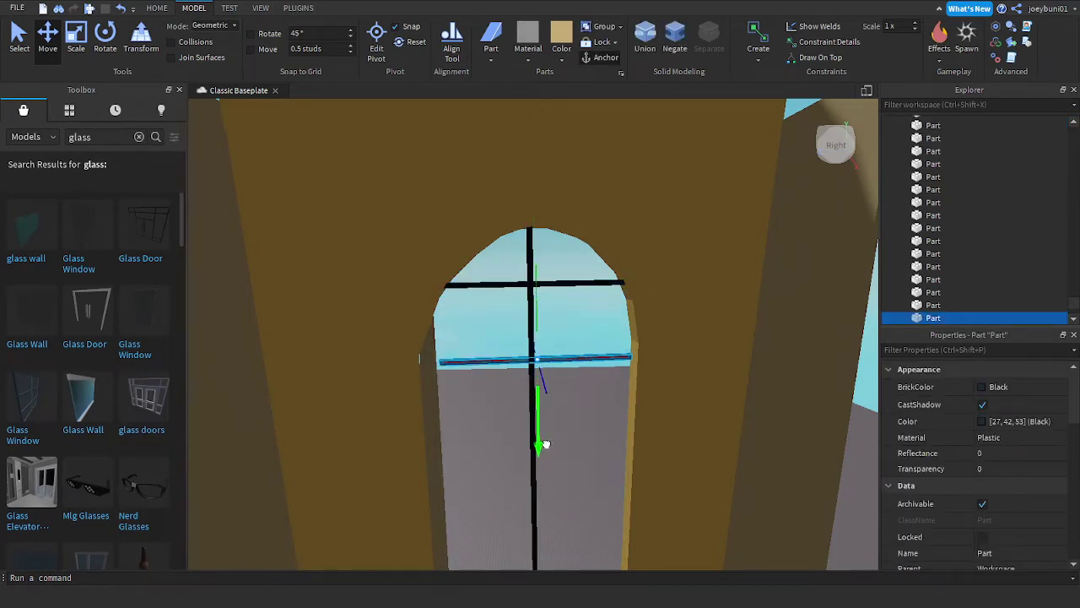
key("ctrl+z")
key("ctrl+z")
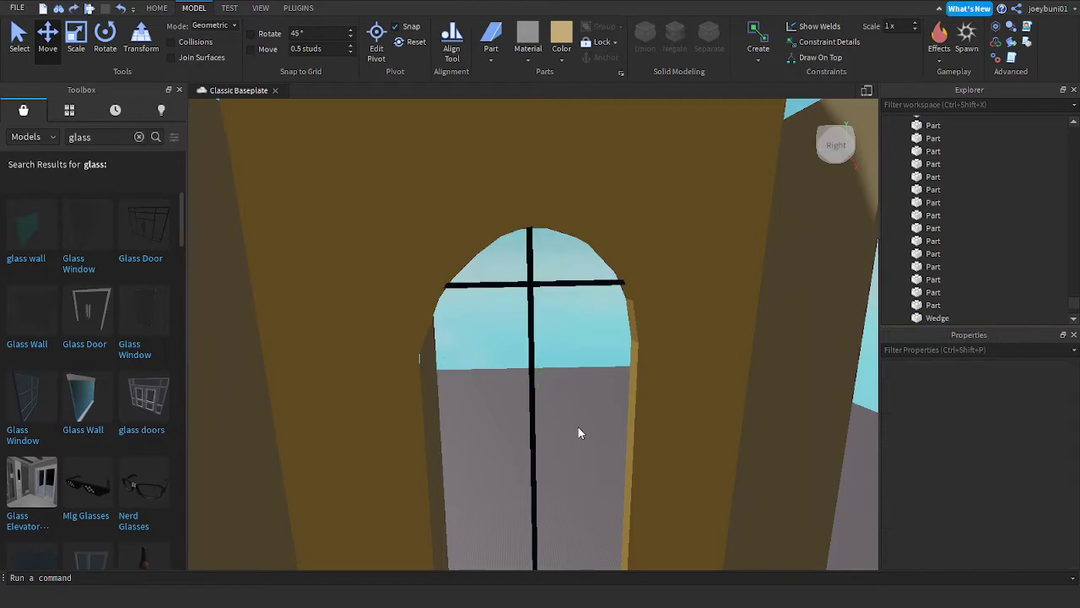
Step: Duplicate the upper crossbar and move the copy down to the level where the arch curve meets the straight sides
left_click(579, 435)
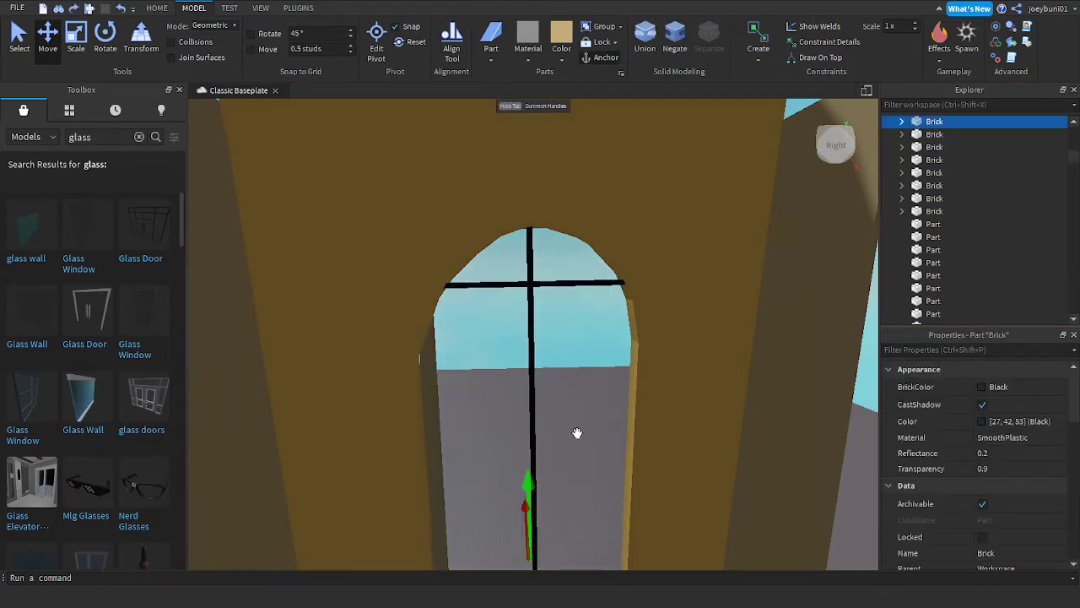
left_click(546, 283)
key("ctrl+d")
left_click_drag(538, 343, 541, 412)
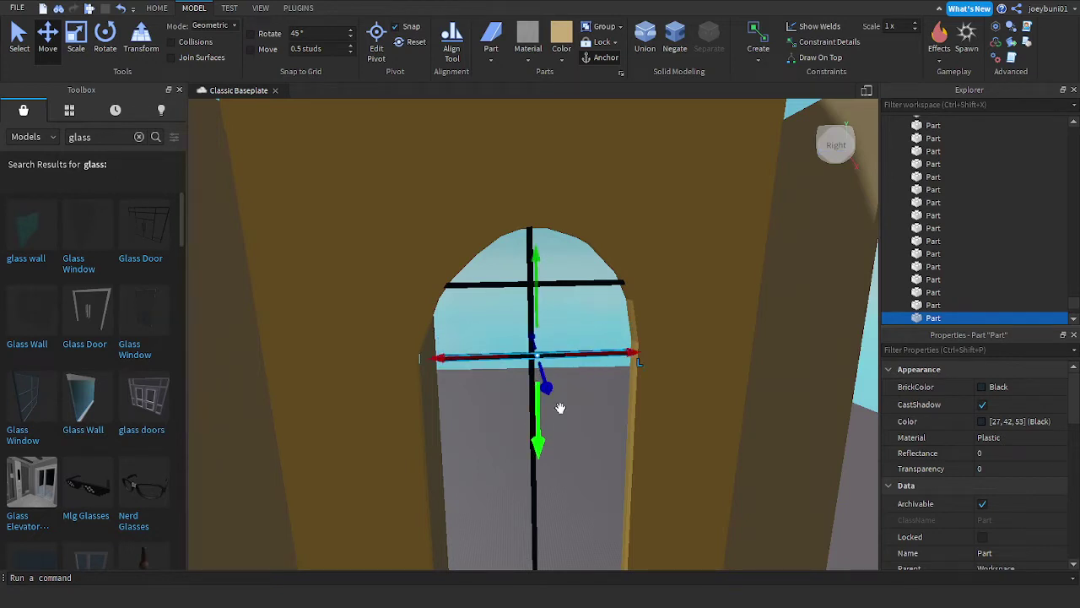
Step: Extend the second crossbar to the left side of the arched opening
right_click_drag(582, 309, 569, 330)
scroll(568, 330, "up", 3)
scroll(569, 330, "down", 2)
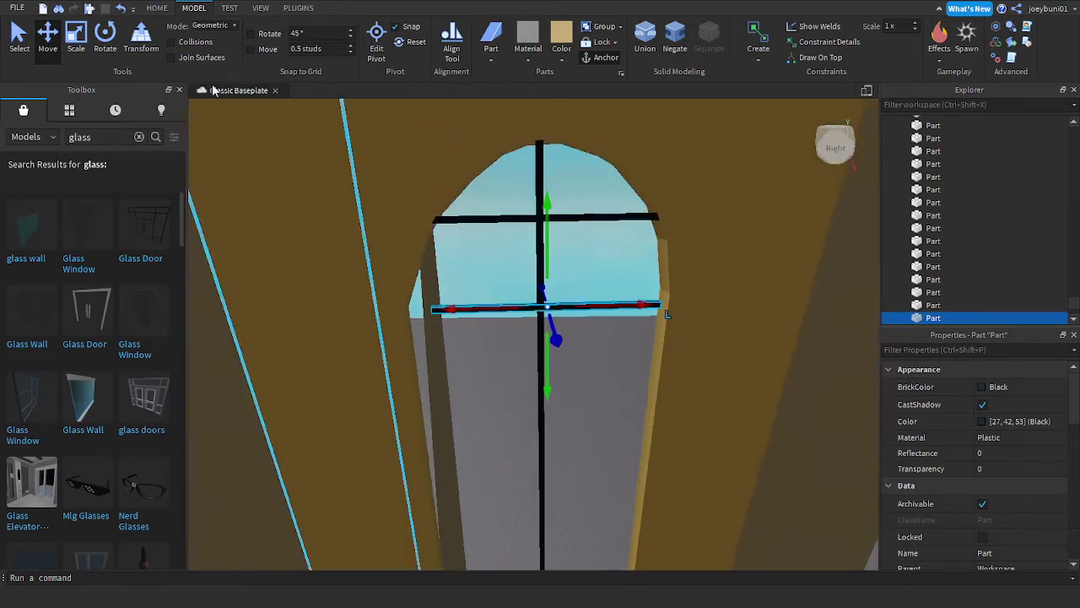
left_click(77, 38)
left_click_drag(406, 310, 368, 312)
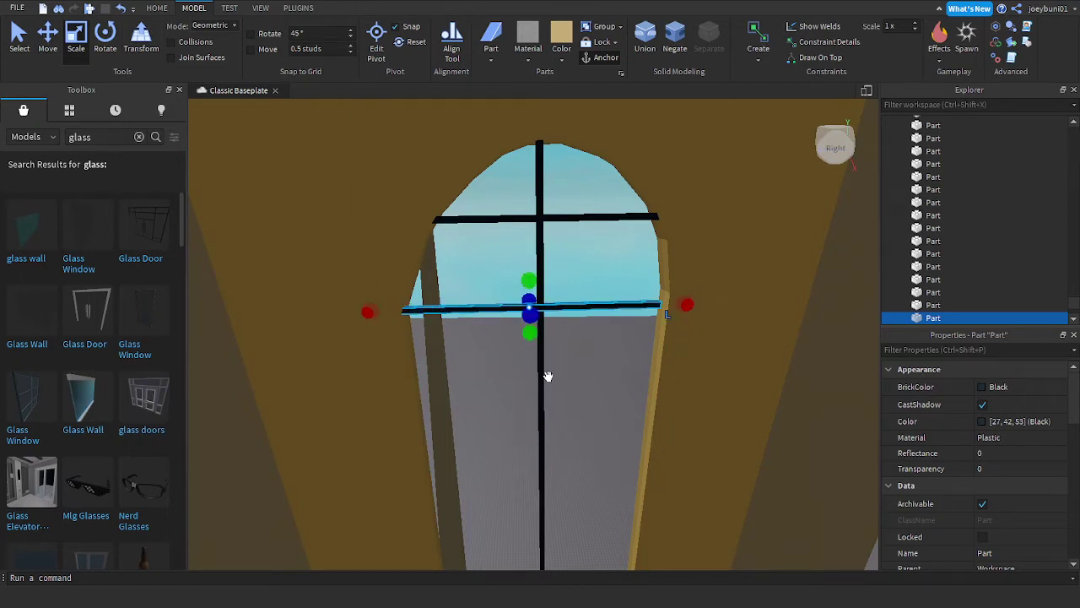
Step: Duplicate the second crossbar and move the copy down to form a third crossbar in the opening
left_click(540, 368)
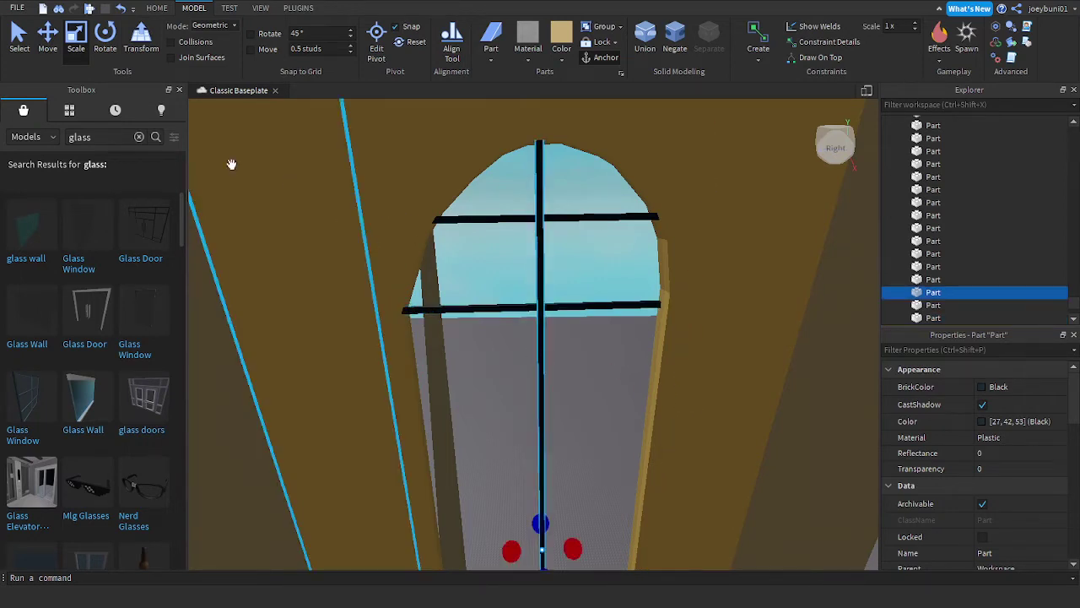
left_click(442, 315)
left_click(47, 38)
right_click_drag(552, 324, 562, 373)
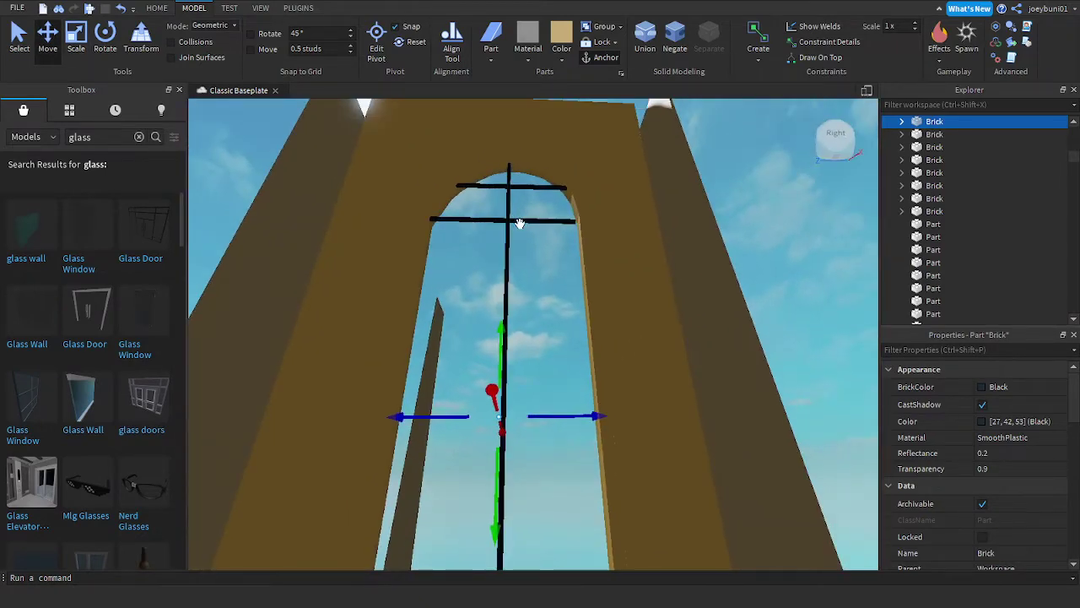
left_click(520, 222)
key("ctrl+d")
left_click_drag(495, 295, 504, 371)
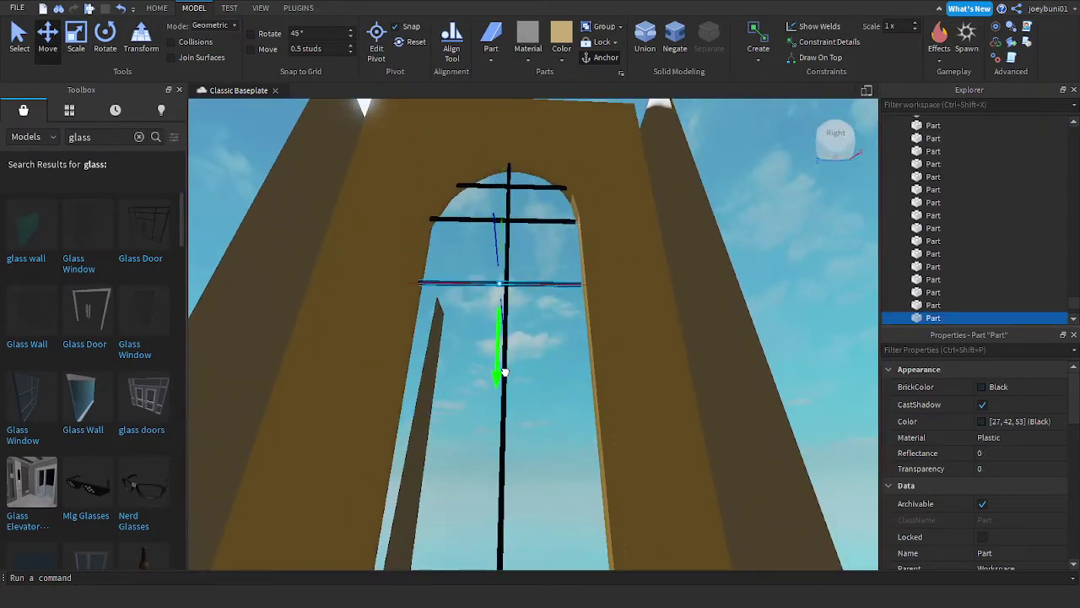
Step: Widen the third crossbar at both ends so it spans the full width of the opening
left_click(81, 36)
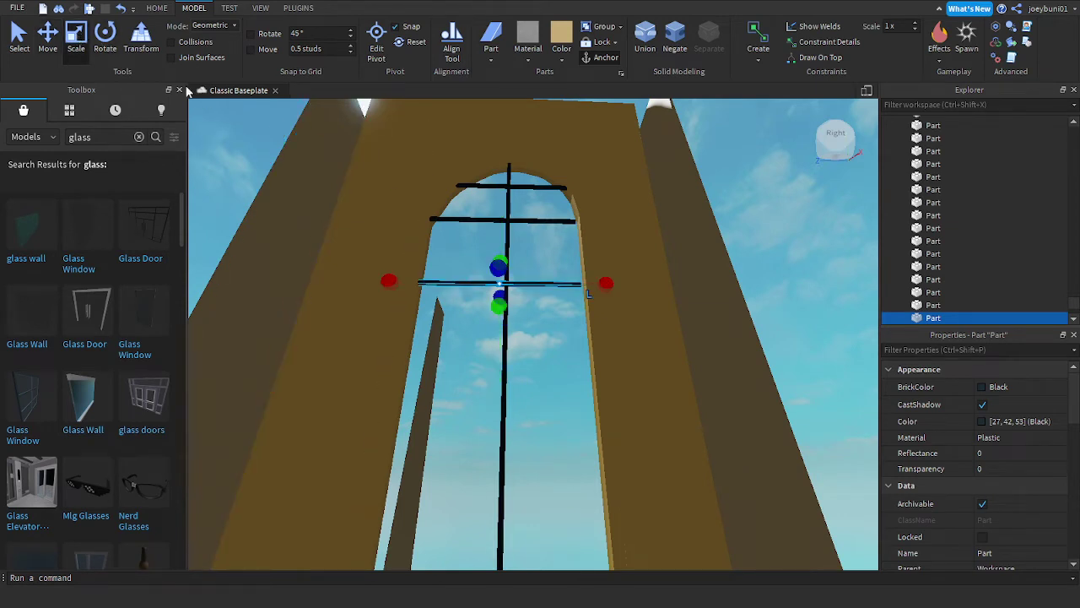
left_click_drag(607, 284, 632, 284)
left_click_drag(391, 283, 382, 282)
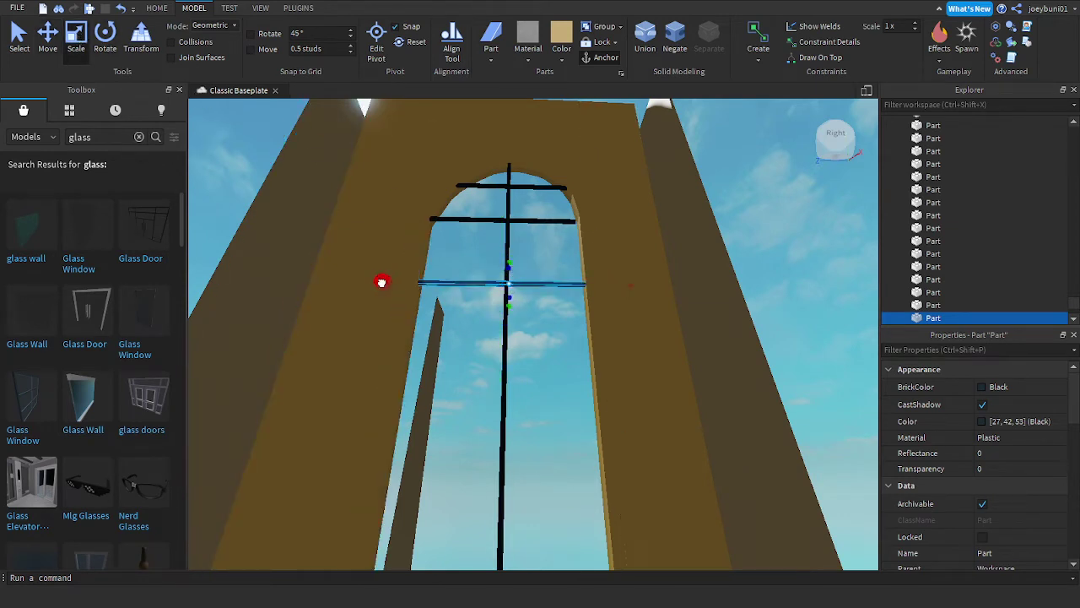
scroll(469, 262, "up", 3)
mouse_move(468, 262)
right_mouse_down()
mouse_move(464, 243)
mouse_move(469, 274)
right_mouse_up()
scroll(469, 274, "down", 2)
left_click_drag(482, 310, 488, 262)
Step: Duplicate the crossbar repeatedly and space the copies evenly down the middle of the arched opening
key("ctrl+d")
left_click_drag(486, 399, 484, 579)
key("ctrl+d")
right_click_drag(554, 432, 555, 427)
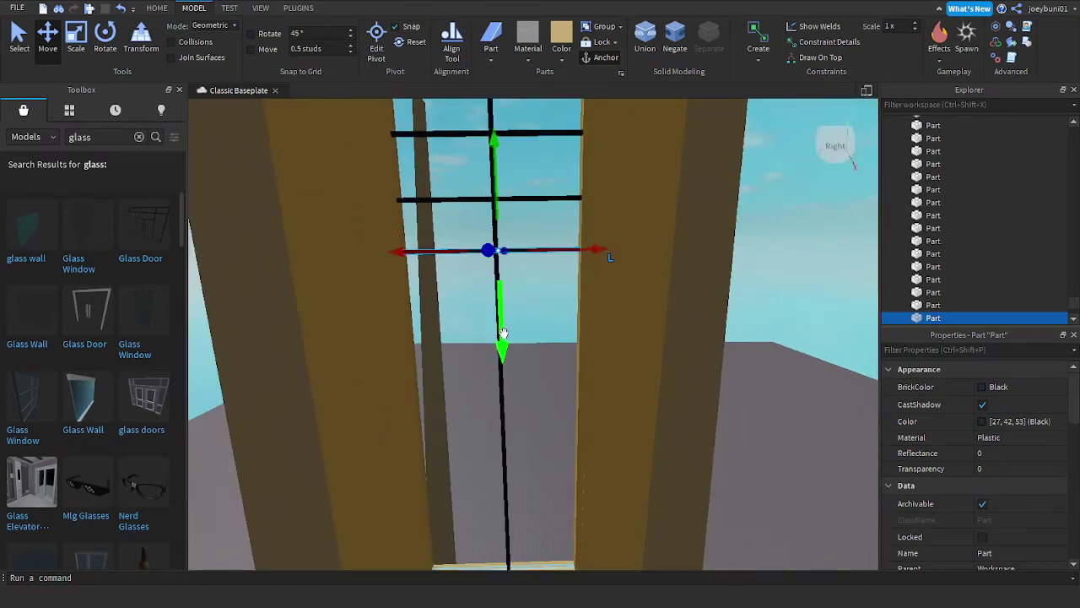
left_click_drag(502, 331, 508, 483)
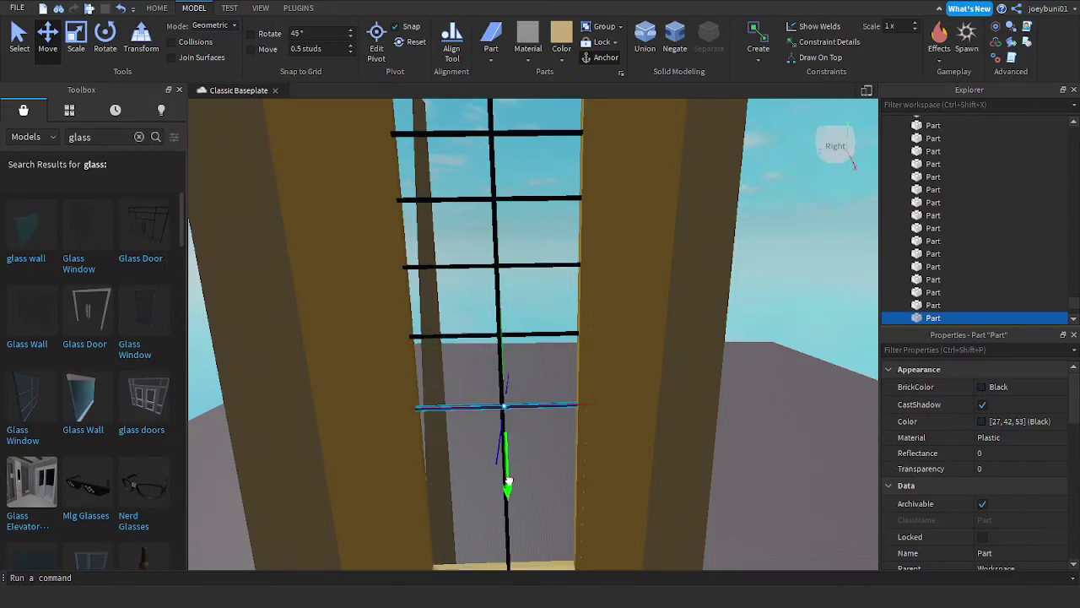
Step: Continue the evenly spaced crossbar copies down to the lower edge of the arched opening
right_click_drag(574, 405, 576, 398)
key("w")
key("s")
left_click_drag(522, 266, 519, 389)
key("ctrl+d")
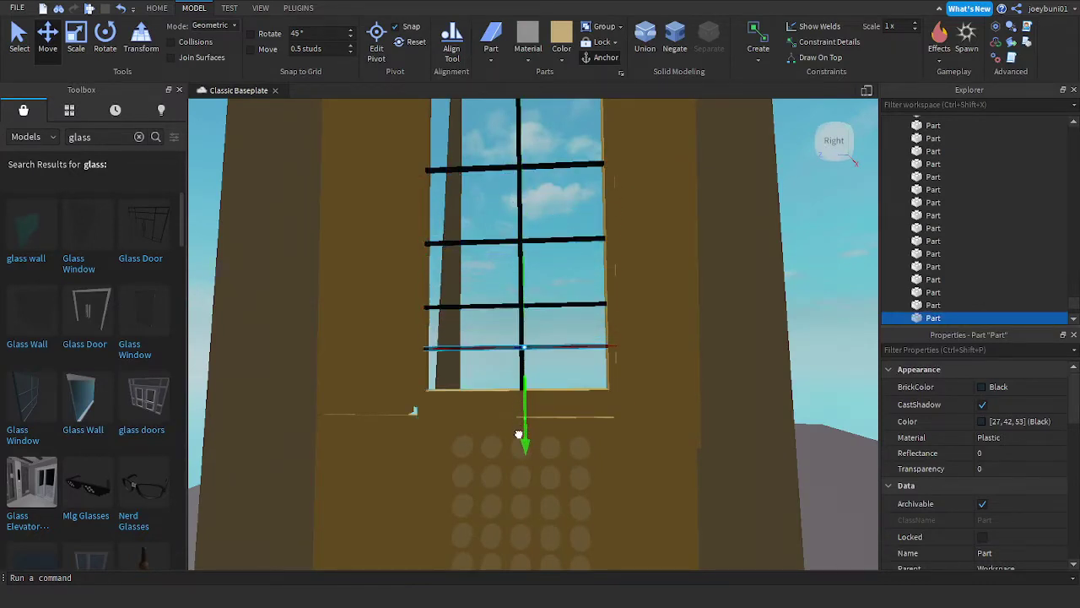
key("s")
Step: Duplicate the glass pane behind the crossbars of the arched window six times in place
left_click(732, 336)
right_click_drag(733, 336, 731, 335)
key("s")
key("w")
key("a")
left_click(631, 386)
key("ctrl+d")
key("ctrl+d")
key("ctrl+d")
key("ctrl+d")
key("ctrl+d")
key("ctrl+d")
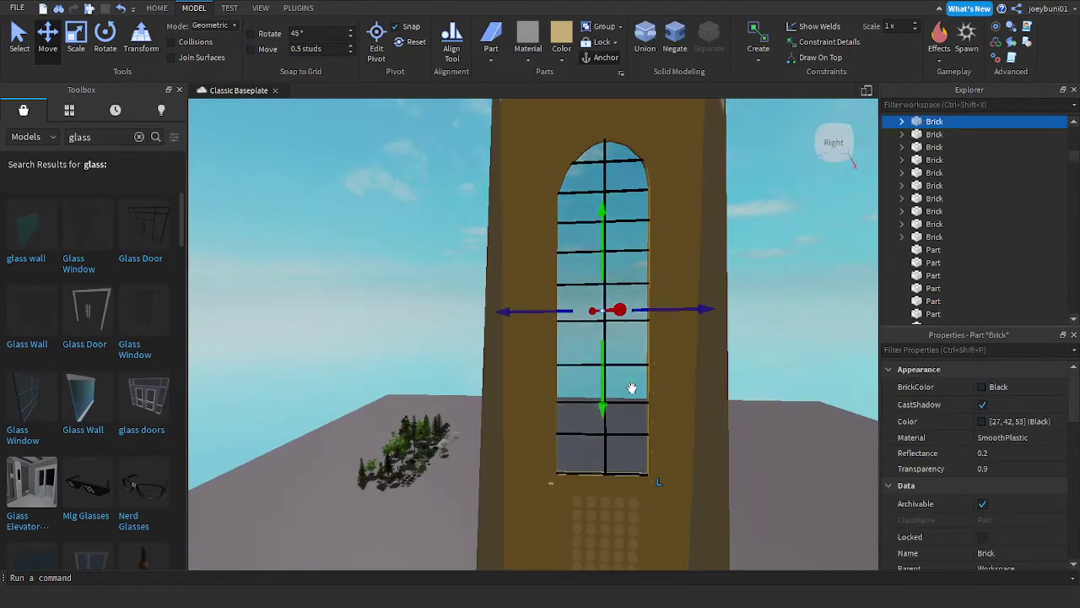
Step: Inspect the layered glass and the upper part of the tower front from several angles
left_click(762, 400)
key("s")
key("w")
right_click_drag(762, 399, 690, 371)
key("w")
key("d")
key("w")
scroll(762, 400, "down", 3)
scroll(753, 389, "up", 2)
scroll(753, 390, "down", 1)
scroll(753, 389, "up", 6)
scroll(754, 389, "down", 5)
scroll(754, 389, "down", 2)
key("w")
key("a")
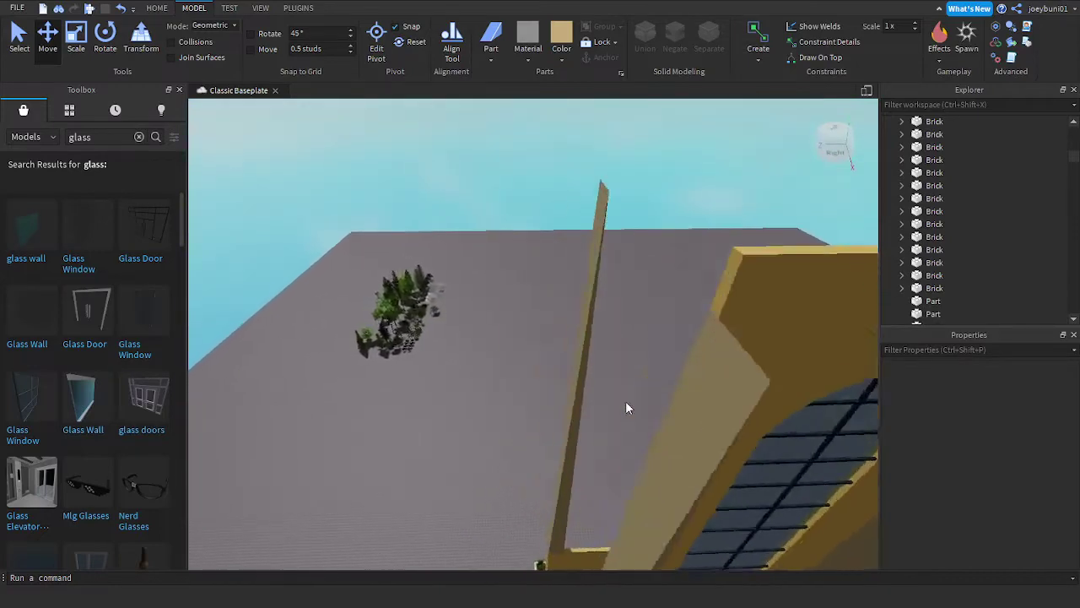
Step: Stretch the wedge-shaped side pillar at the left of the wall upward, well above the wall's top edge
right_click_drag(625, 401, 643, 379)
left_click(697, 384)
scroll(654, 382, "down", 5)
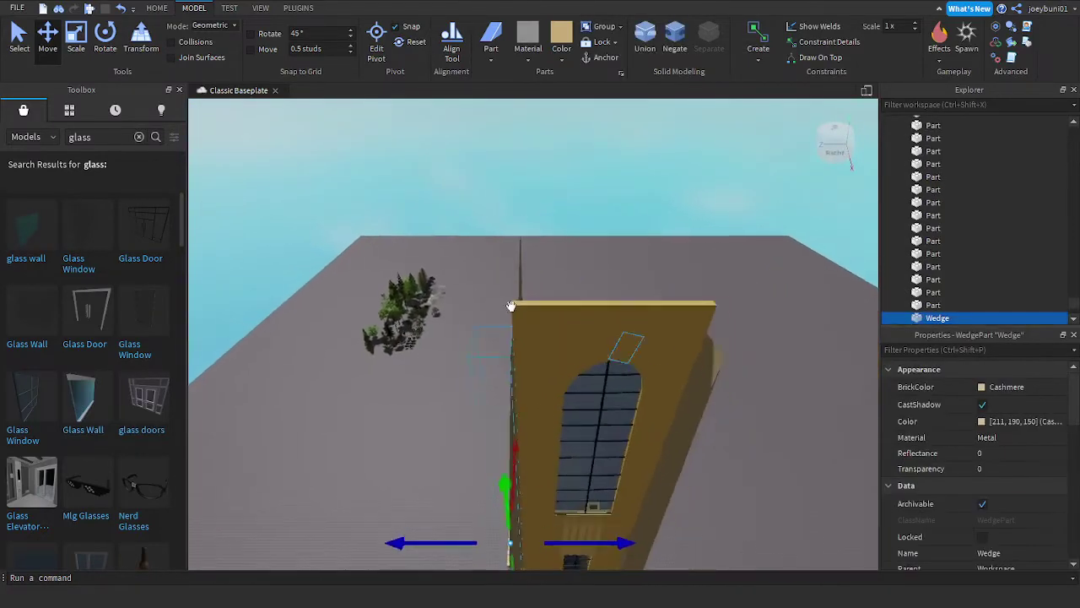
left_click(76, 38)
left_click_drag(498, 324, 518, 177)
right_click_drag(511, 245, 548, 296)
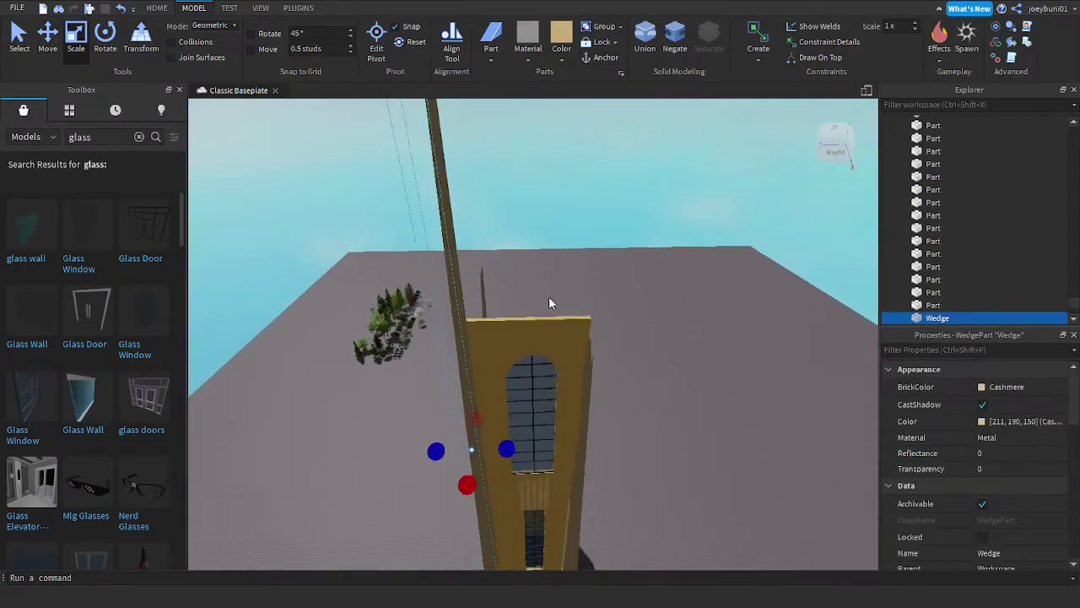
Step: Stretch the wedge-shaped pillar at the right of the wall upward to match the height of the left one
left_click(588, 398)
scroll(603, 289, "down", 3)
left_click_drag(610, 317, 598, 256)
right_click_drag(602, 289, 598, 256)
mouse_move(598, 255)
left_mouse_down()
mouse_move(588, 230)
mouse_move(593, 239)
left_mouse_up()
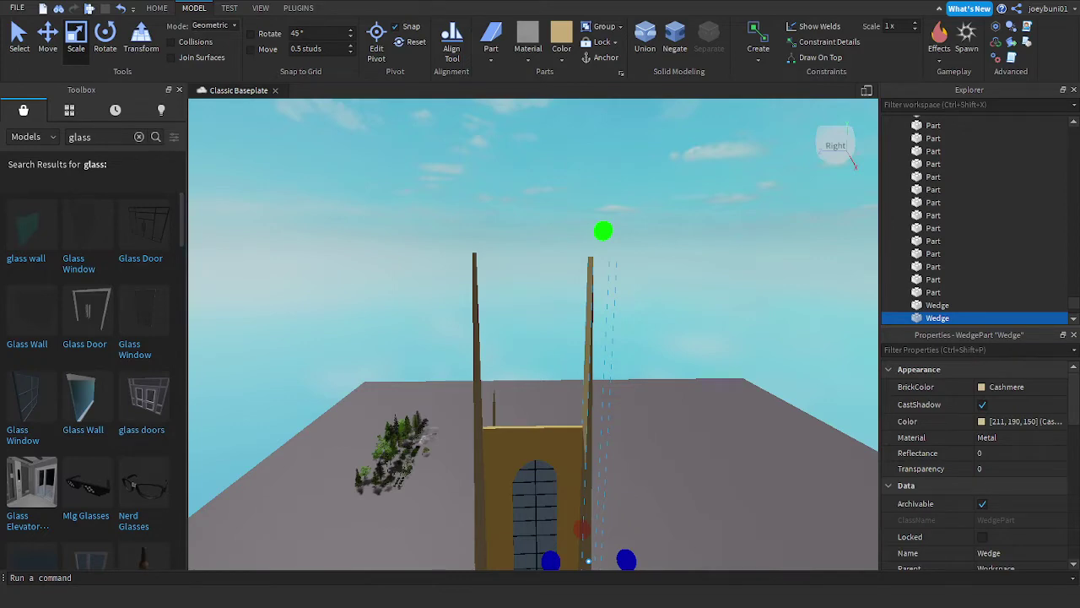
Step: Shrink the cork part at the wall's top edge from below into a thin strip between the two pillars
key("w")
right_click_drag(689, 314, 652, 346)
key("w")
left_click(509, 326)
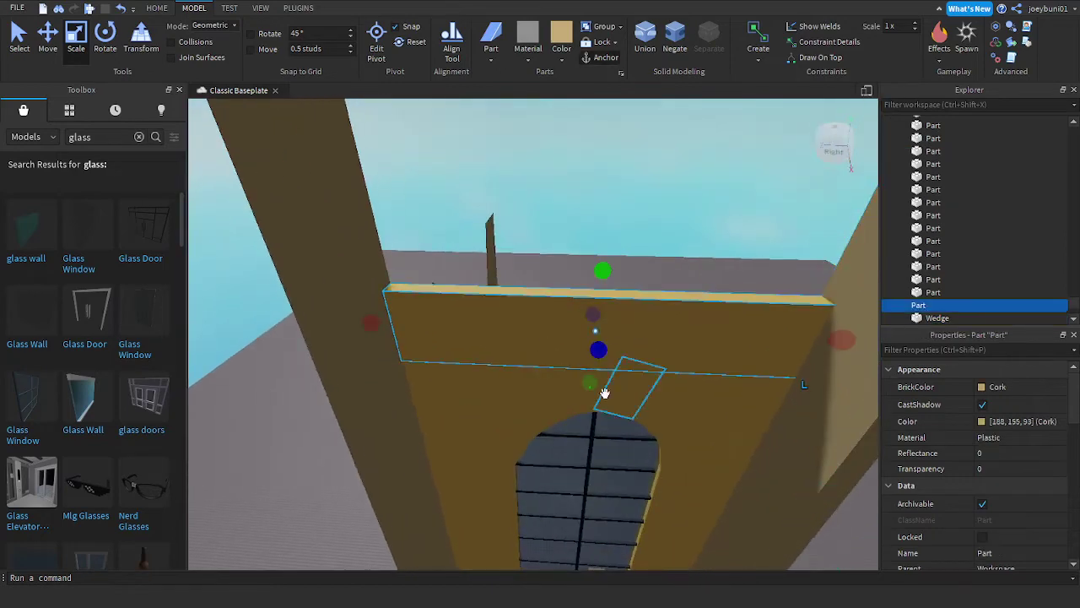
left_click_drag(591, 384, 590, 328)
right_click_drag(598, 320, 602, 320)
Step: Thicken the cork strip outward and slightly upward so it forms a ledge along the wall's top
left_click_drag(573, 360, 562, 361)
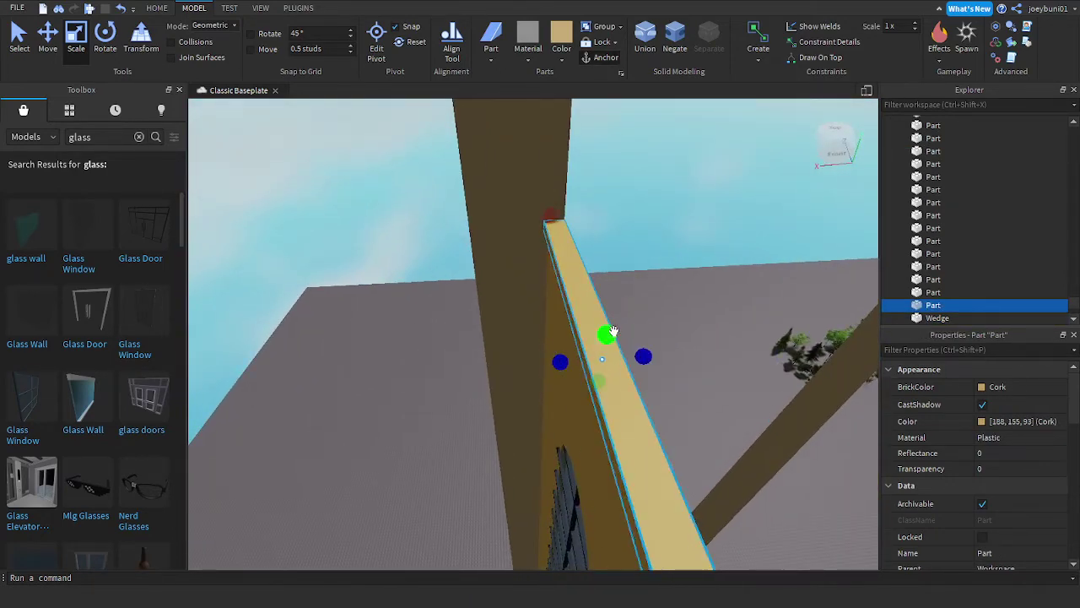
left_click_drag(614, 331, 613, 321)
right_click_drag(636, 370, 637, 373)
left_click_drag(594, 353, 599, 351)
right_click_drag(599, 351, 600, 354)
left_click_drag(582, 345, 570, 352)
scroll(602, 357, "down", 4)
right_click_drag(602, 356, 604, 358)
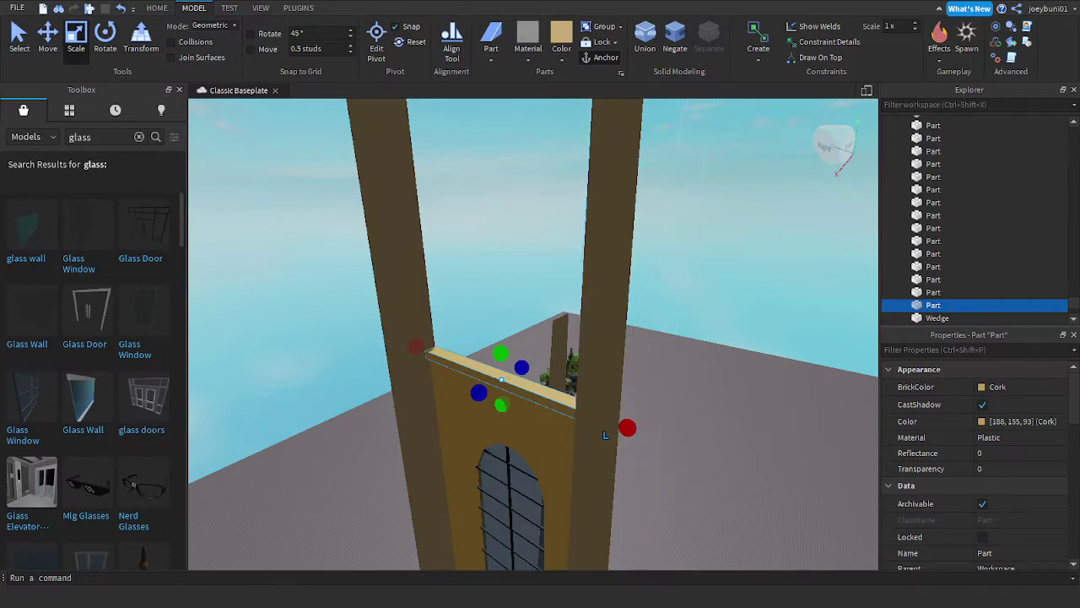
Step: Examine the whole tower front, comparing the widths of the upper arched window and the lower window
key("a")
right_click_drag(679, 398, 679, 399)
key("w")
key("s")
right_click_drag(472, 290, 472, 290)
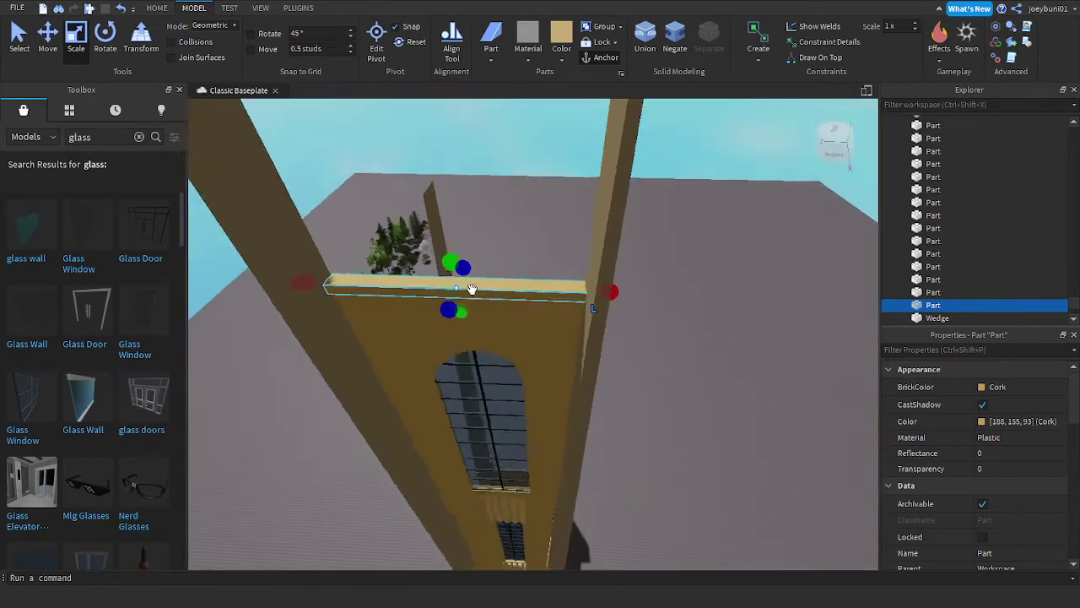
key("s")
key("s")
left_click(629, 407)
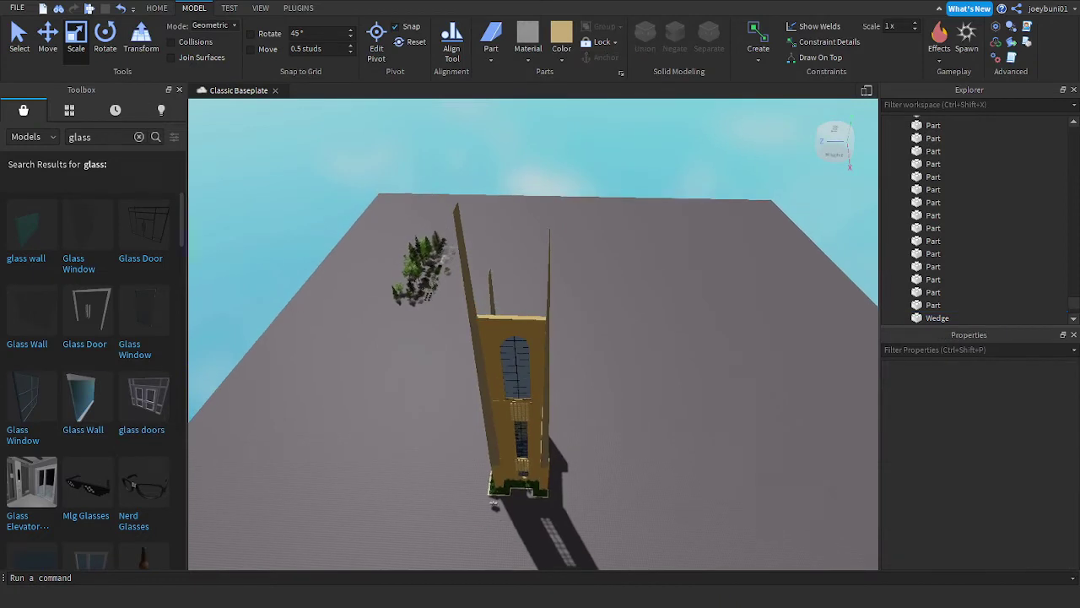
scroll(479, 325, "up", 8)
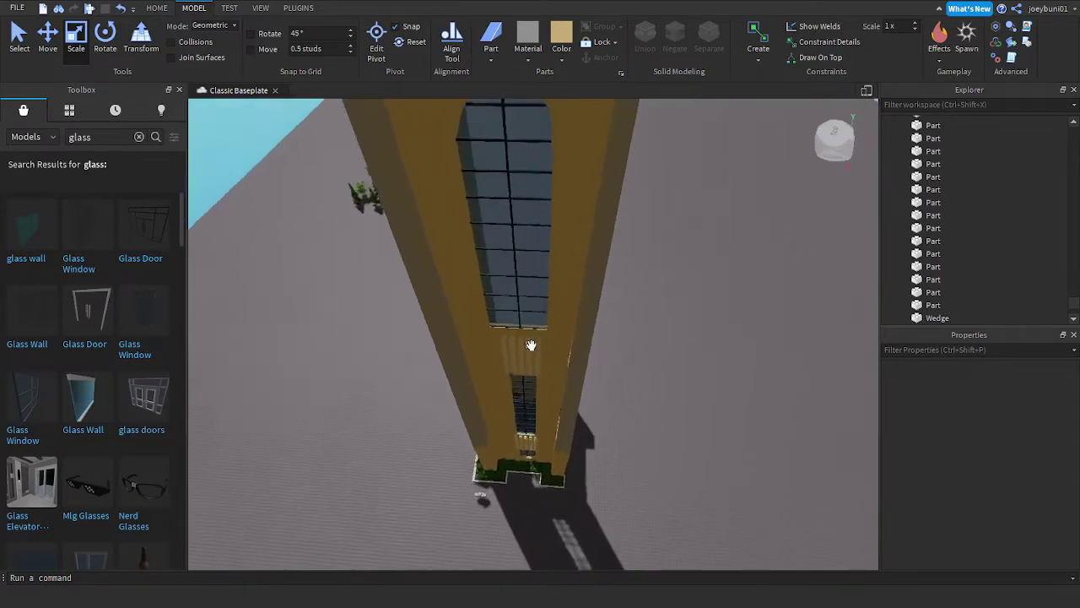
scroll(531, 345, "up", 5)
right_click_drag(531, 345, 530, 345)
scroll(531, 345, "down", 4)
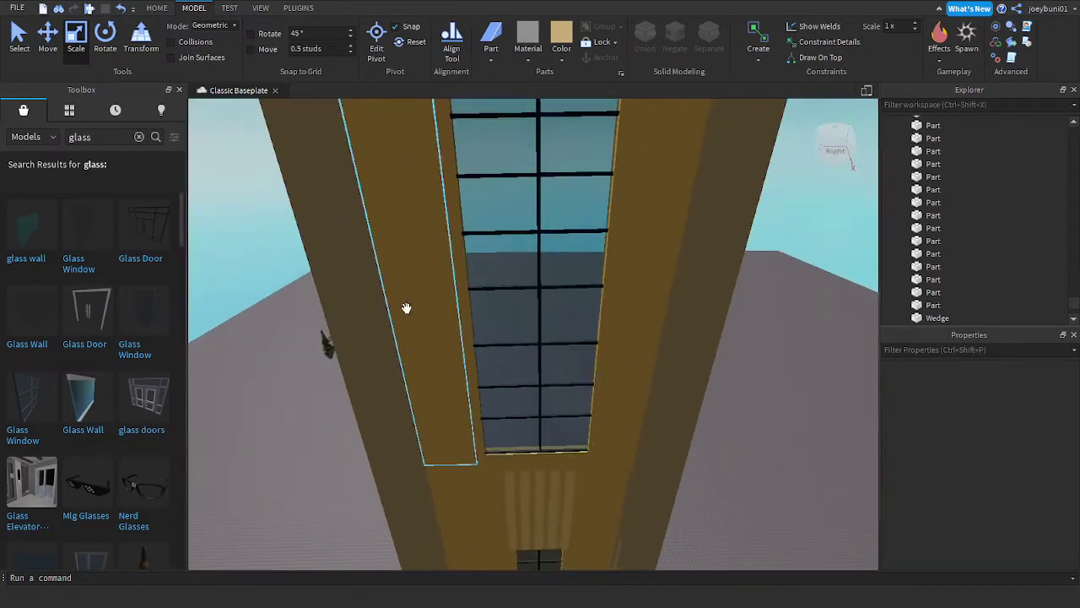
Step: Widen the cork part along the left side of the arched window inward to narrow the opening below the arch
left_click(463, 325)
scroll(473, 321, "down", 4)
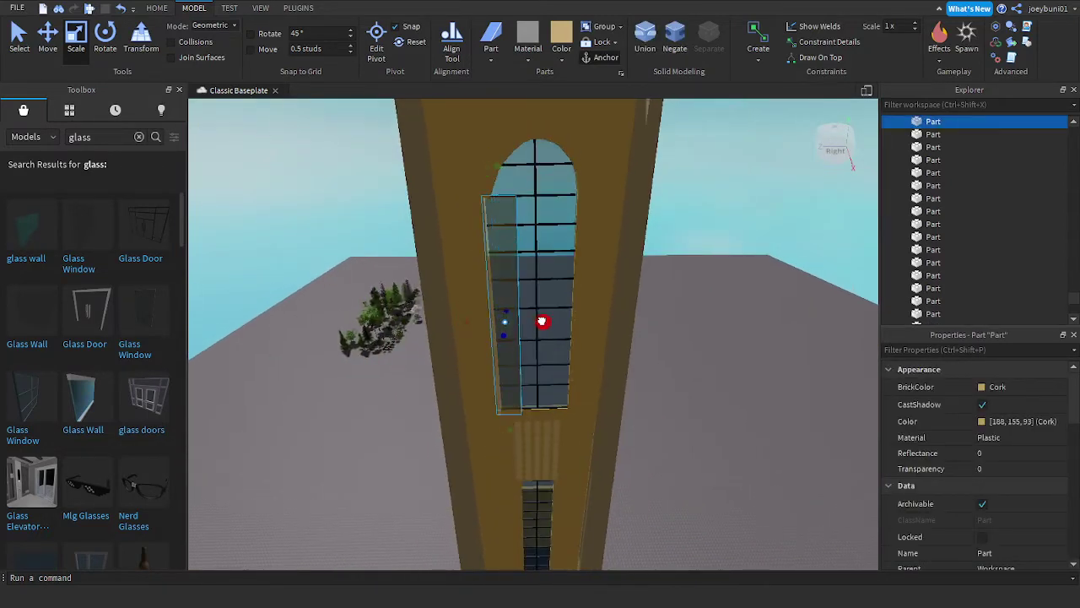
left_click_drag(541, 320, 546, 320)
key("d")
right_click_drag(570, 321, 572, 323)
scroll(571, 325, "up", 5)
scroll(571, 324, "down", 5)
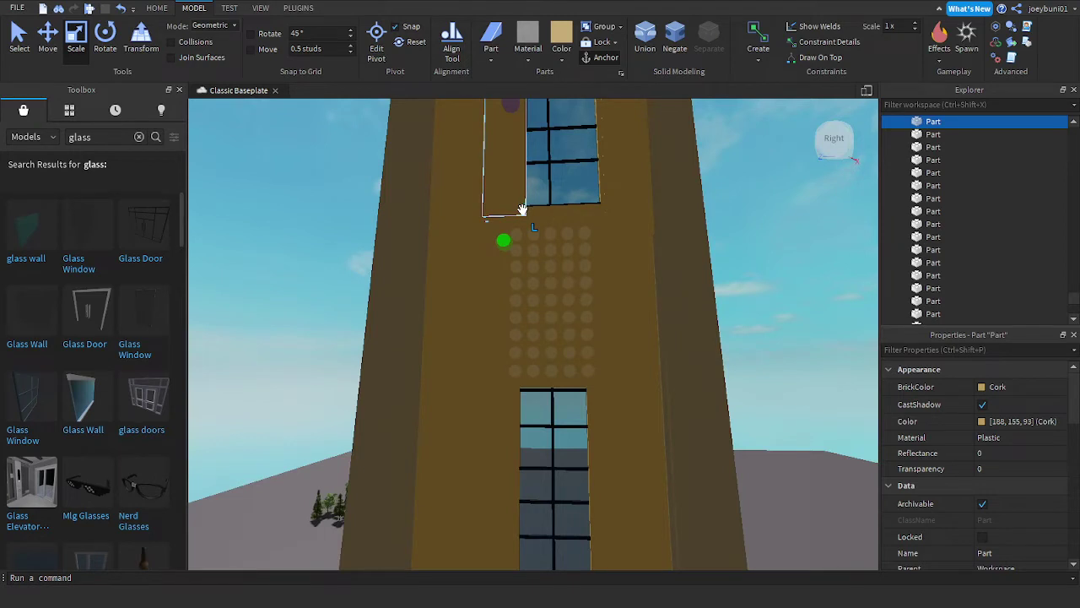
right_click_drag(529, 187, 530, 183)
left_click_drag(549, 134, 543, 130)
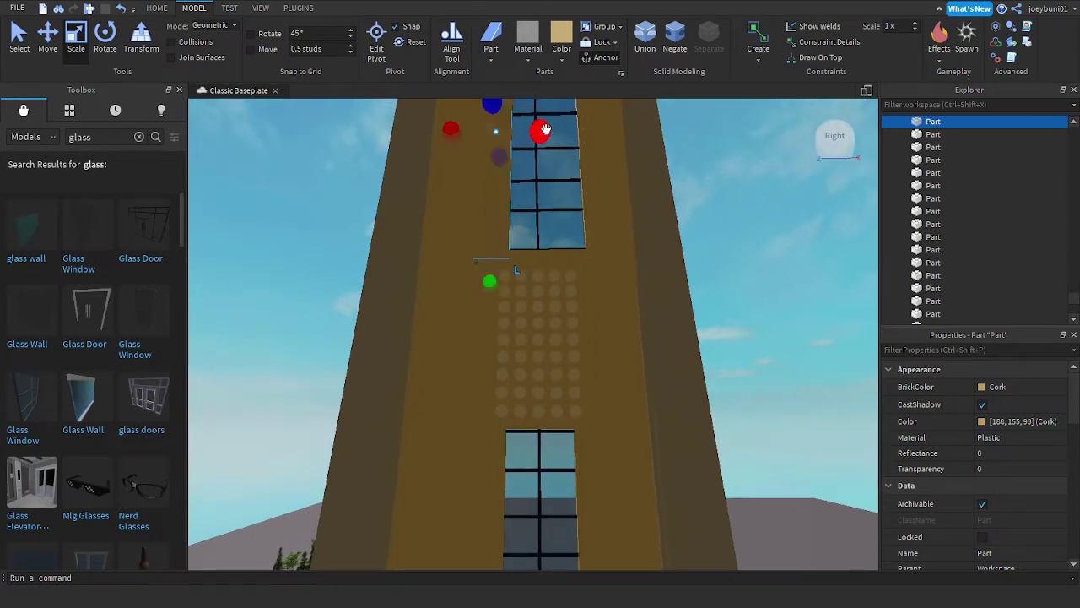
Step: Try to widen the large cork wall part at the right of the arched window inward over the opening
left_click(609, 179)
right_click_drag(605, 176, 600, 172)
left_click_drag(550, 143, 562, 142)
right_click_drag(623, 292, 622, 291)
key("w")
scroll(623, 291, "down", 8)
right_click_drag(596, 450, 597, 448)
scroll(597, 449, "up", 1)
scroll(597, 449, "up", 3)
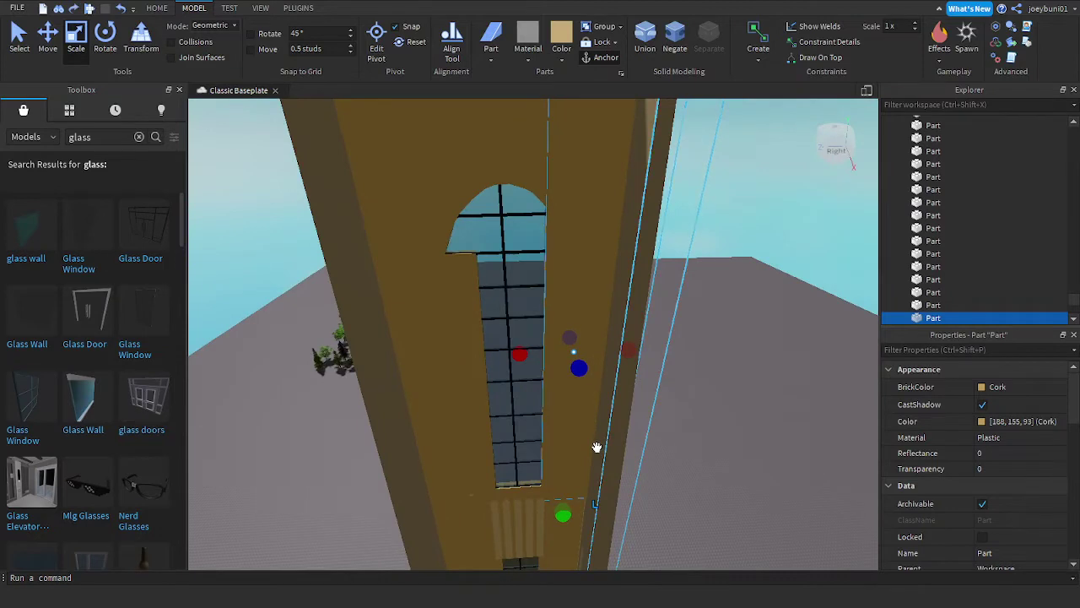
key("ctrl+z")
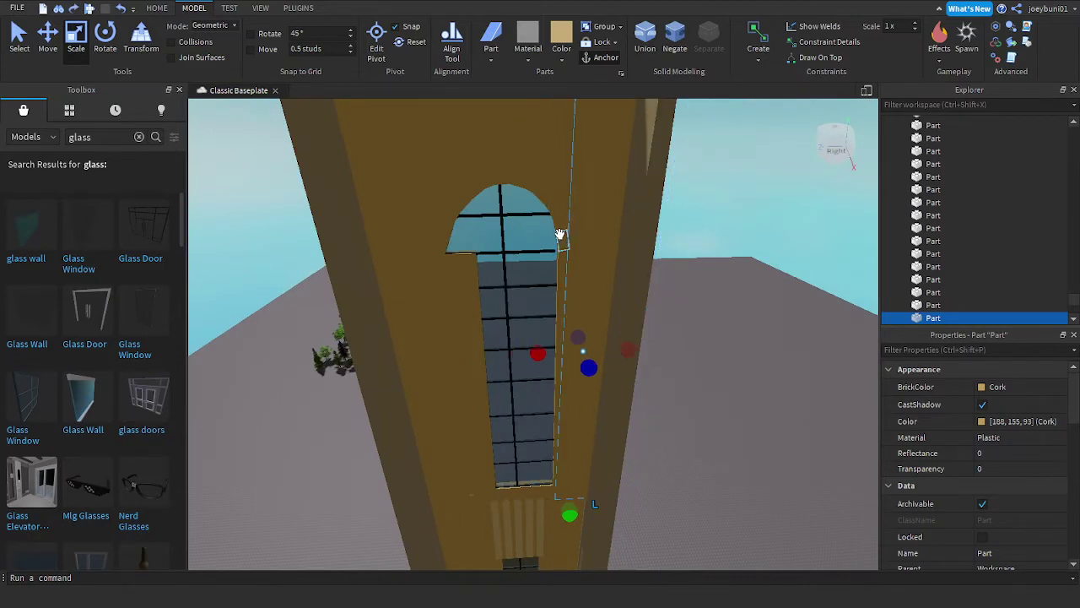
Step: Try to widen the small cork block at the arch's lower right corner into the opening
left_click(559, 246)
scroll(558, 232, "up", 5)
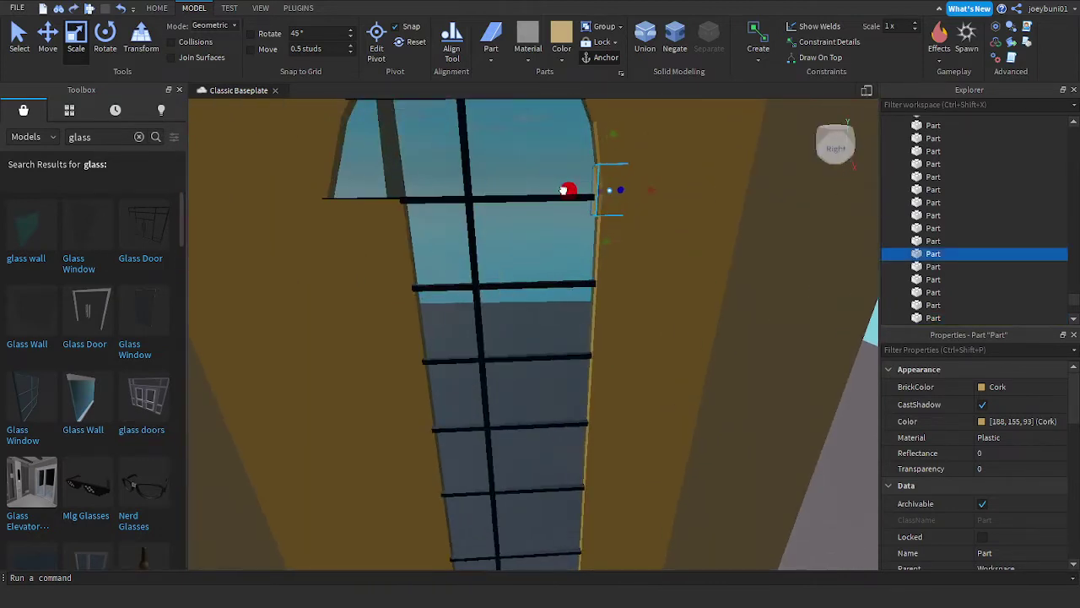
left_click_drag(578, 203, 605, 241)
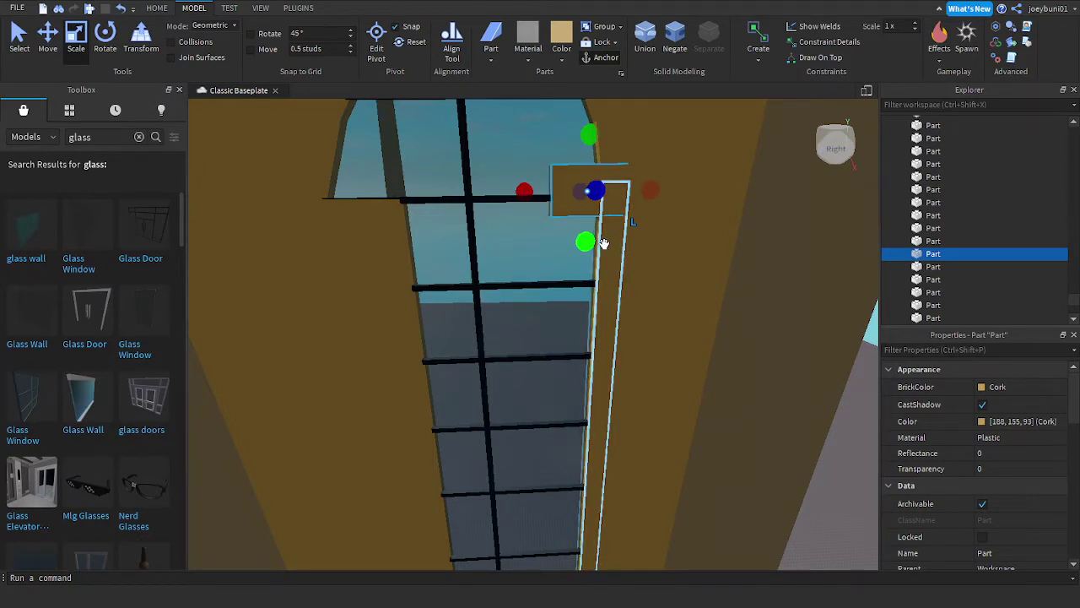
key("ctrl+z")
Step: Try to widen the narrow vertical cork strip at the window's right edge, then try removing it
left_click(600, 293)
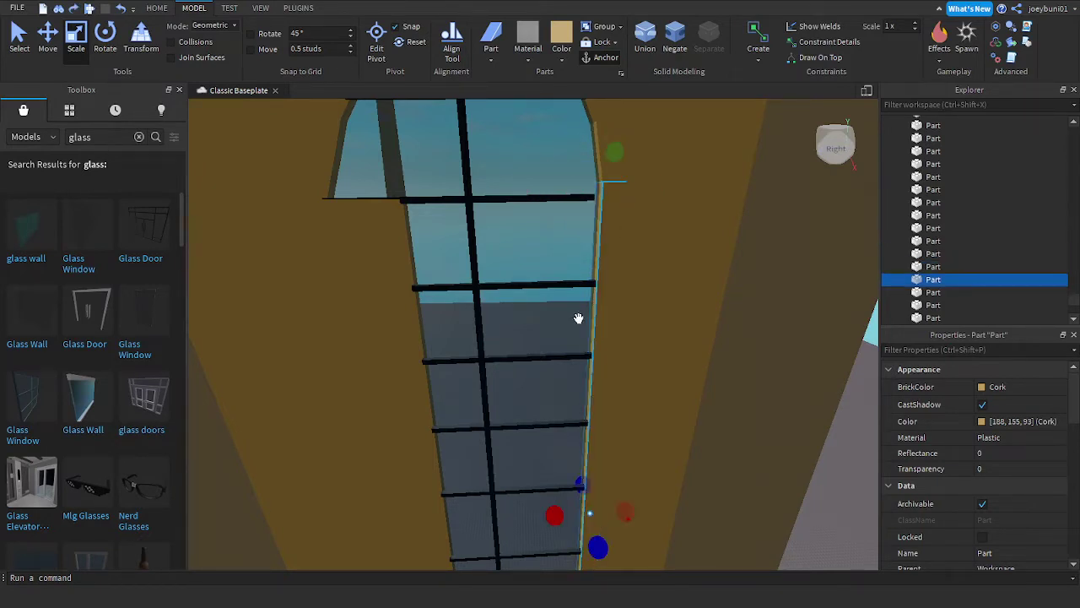
left_click_drag(558, 508, 511, 513)
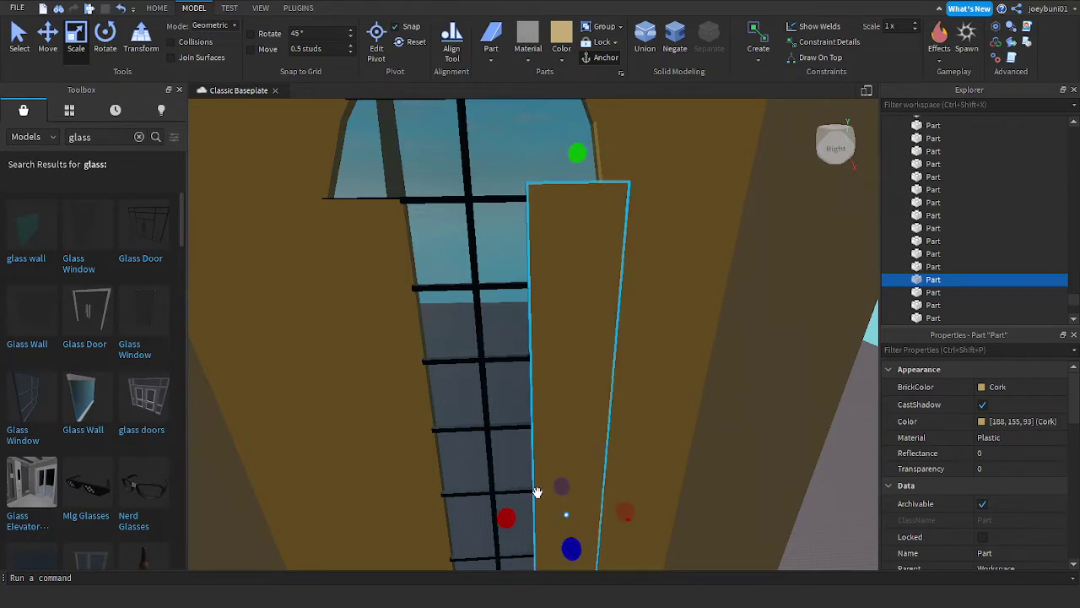
key("Delete")
key("ctrl+z")
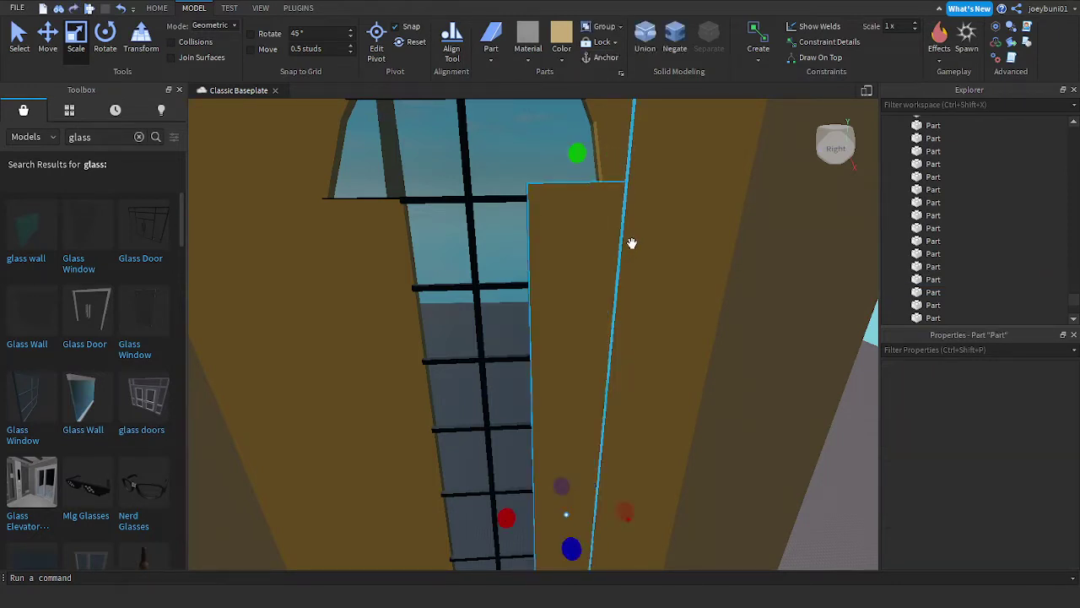
key("ctrl+z")
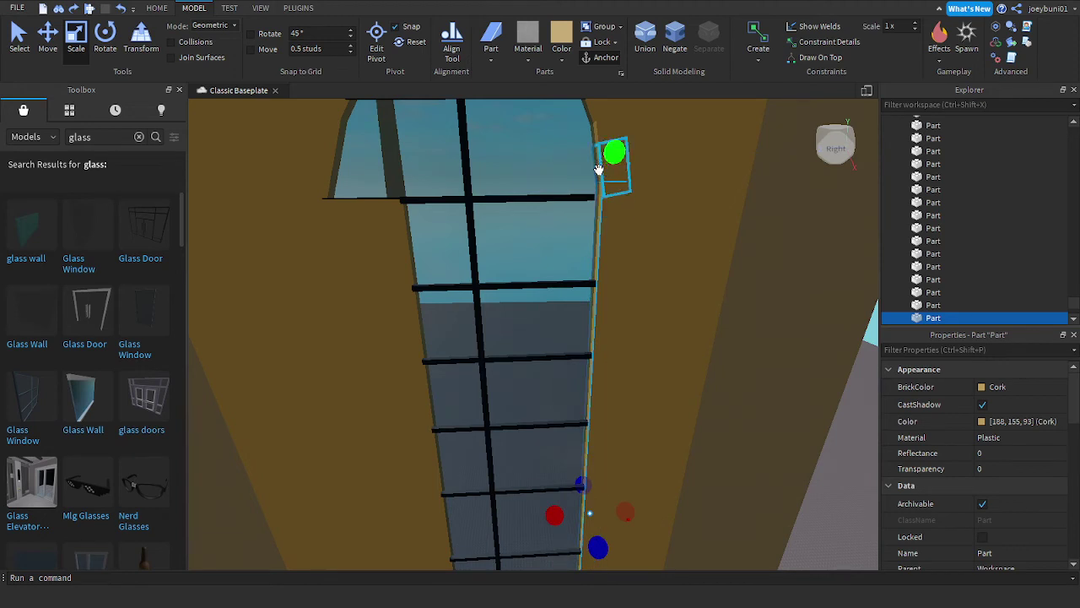
Step: Extend the straight and the tilted small cork blocks at the arch's lower right corner into the opening
left_click(605, 179)
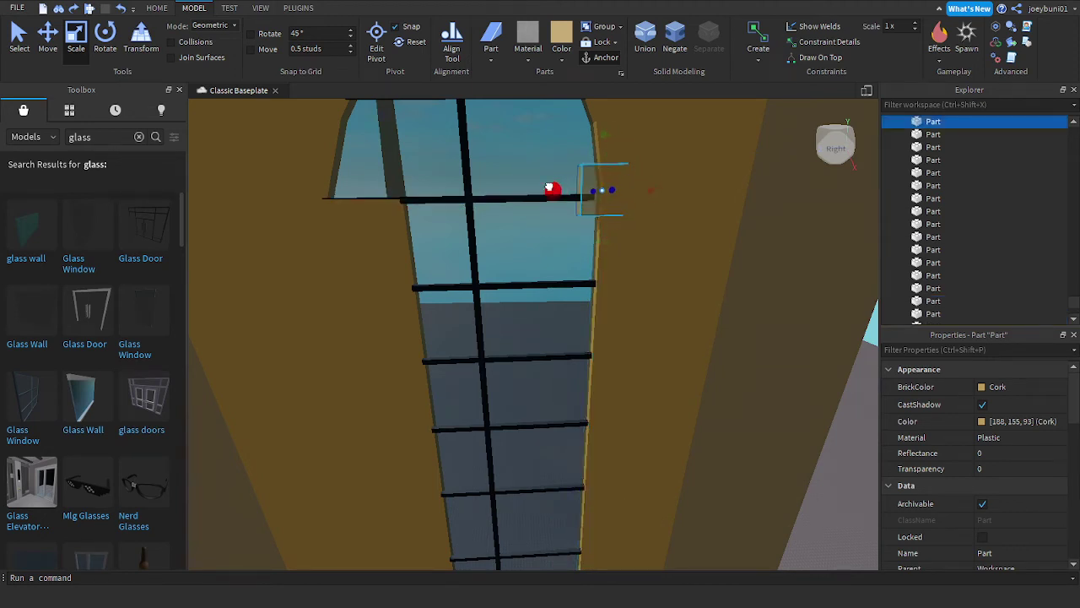
left_click_drag(525, 185, 609, 158)
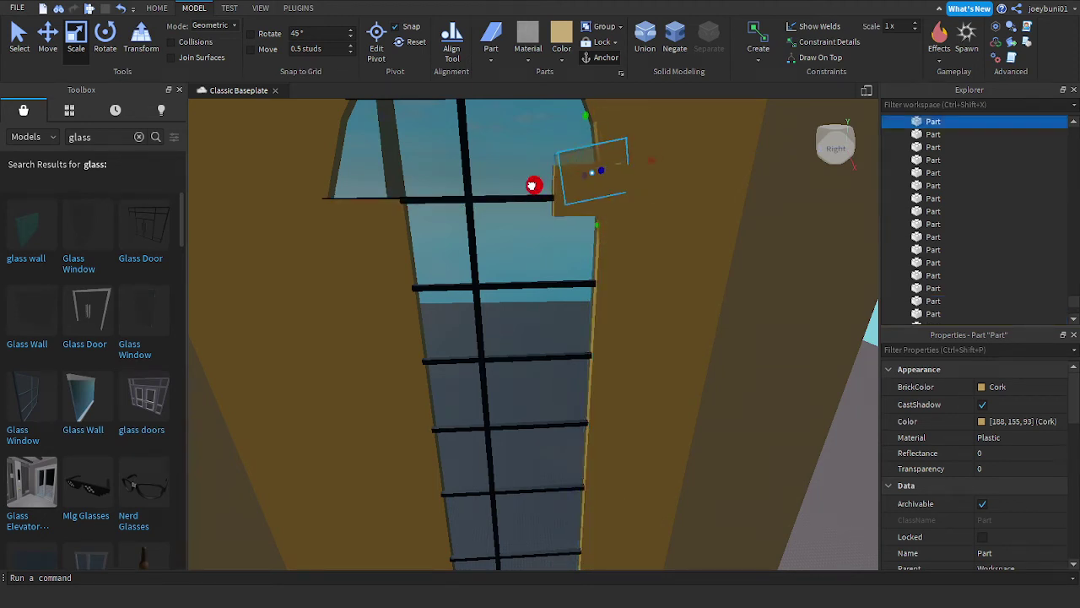
right_click_drag(532, 185, 539, 182)
scroll(595, 379, "down", 4)
Step: Widen the narrow vertical cork strip on the window's right side inward to narrow the opening below the arch
left_click(584, 391)
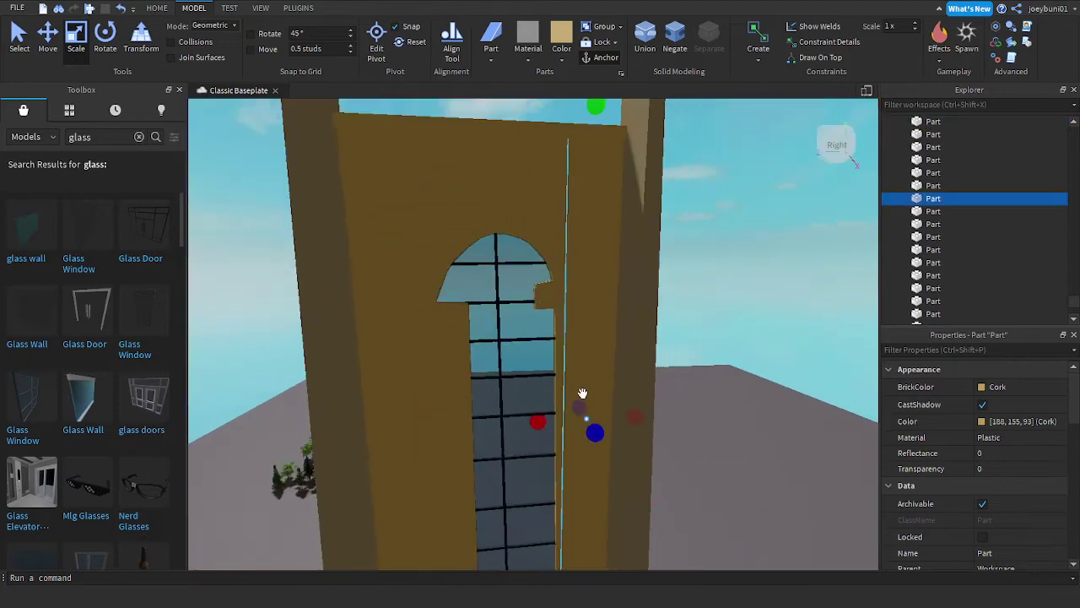
left_click(559, 386)
left_click_drag(529, 478, 508, 480)
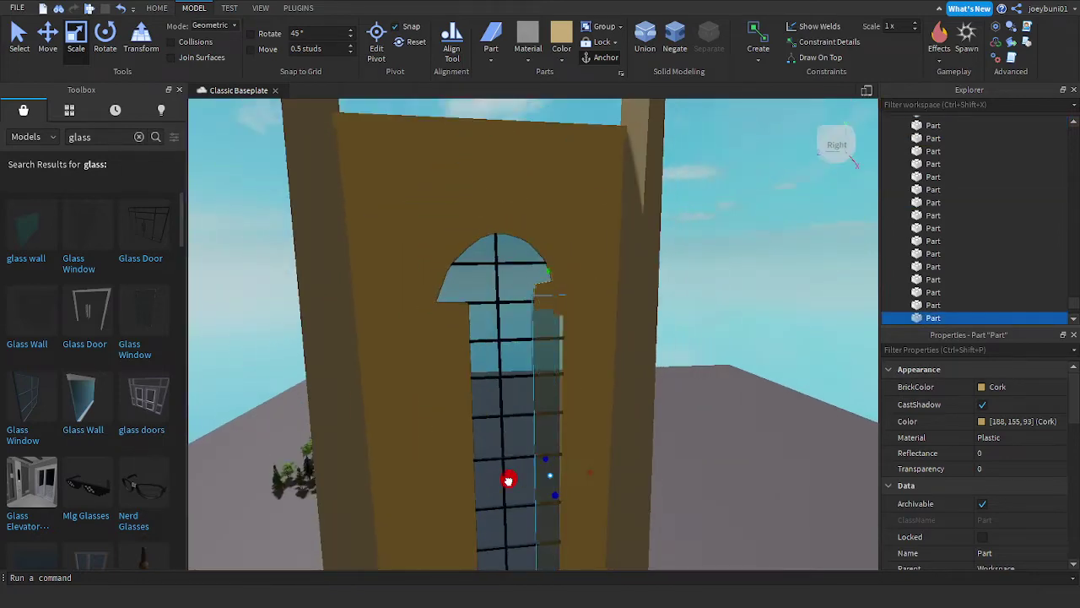
scroll(549, 318, "up", 4)
scroll(546, 317, "down", 4)
right_click_drag(547, 316, 546, 310)
scroll(547, 317, "up", 5)
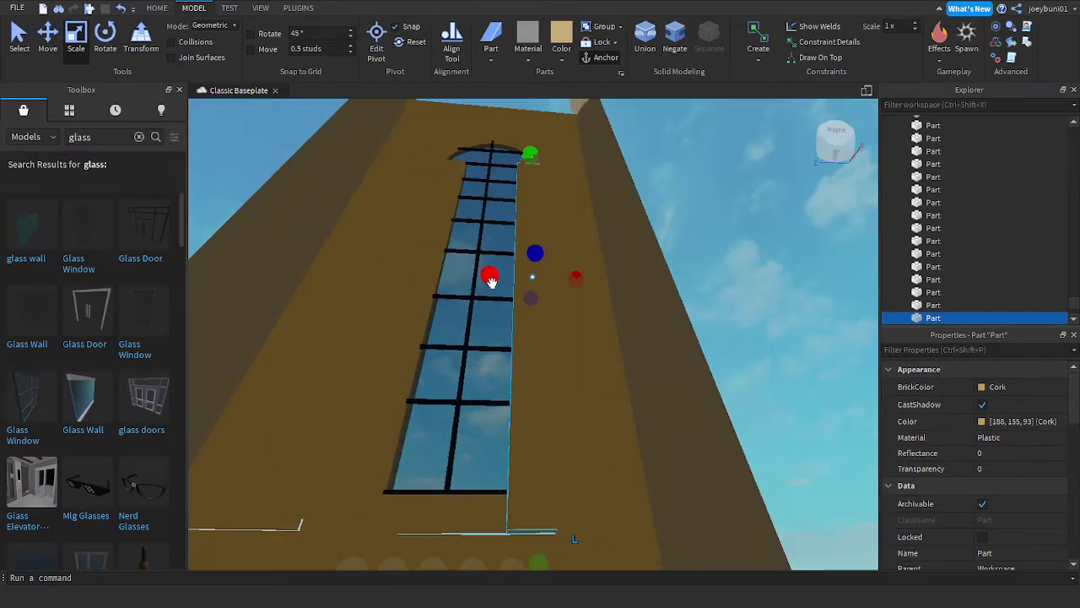
left_click_drag(490, 281, 489, 279)
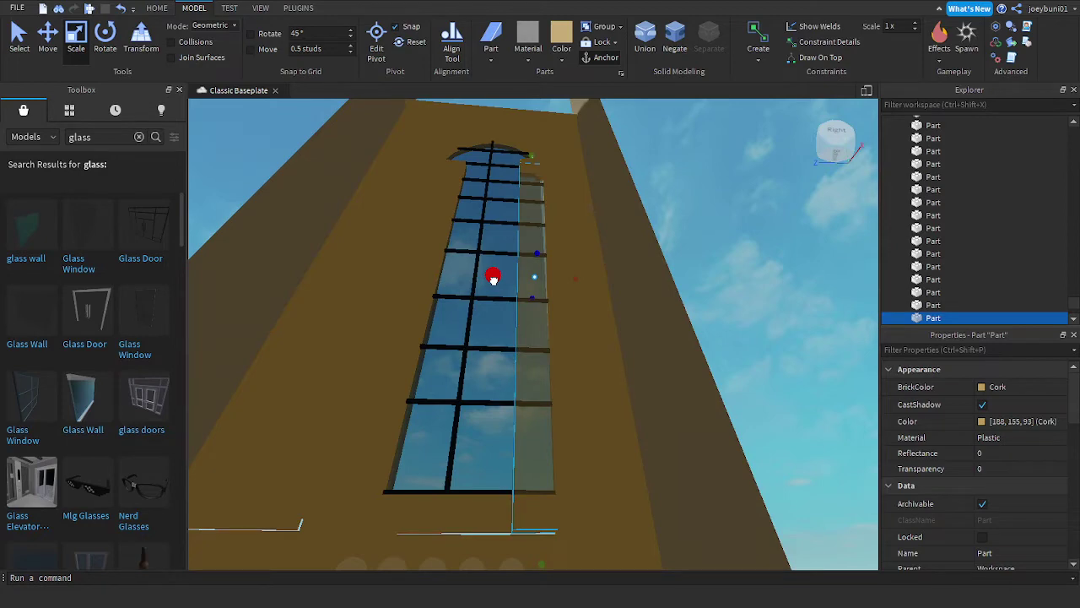
Step: Resize the tilted cork block at the arch's lower right corner and extend the straight block below it farther into the opening
right_click_drag(494, 279, 493, 273)
scroll(493, 273, "up", 5)
scroll(494, 273, "down", 2)
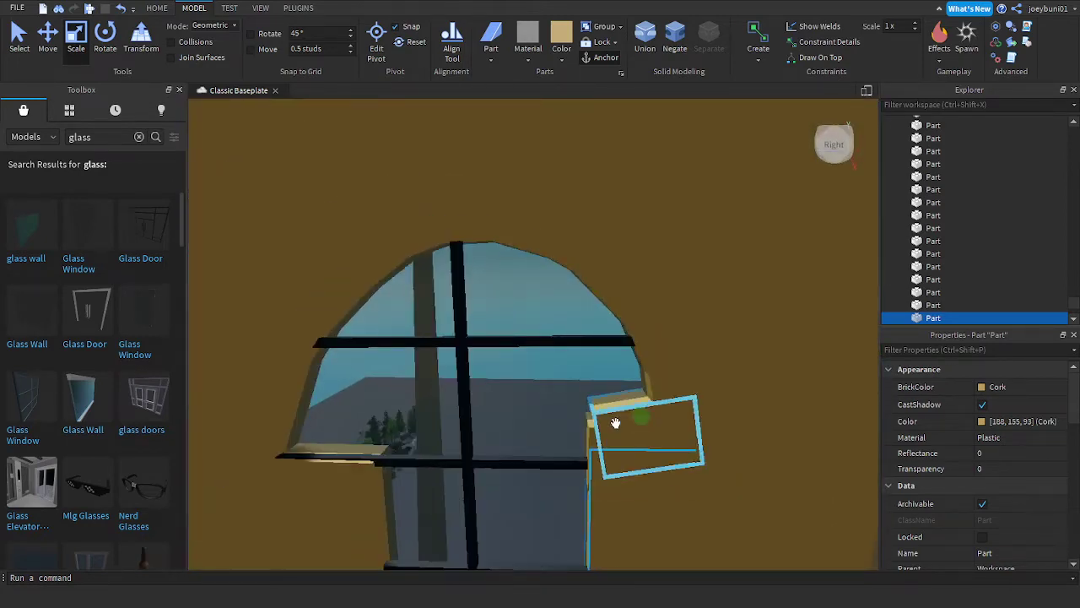
left_click_drag(616, 422, 588, 429)
left_click(602, 461)
scroll(602, 460, "up", 3)
right_click_drag(603, 456, 602, 461)
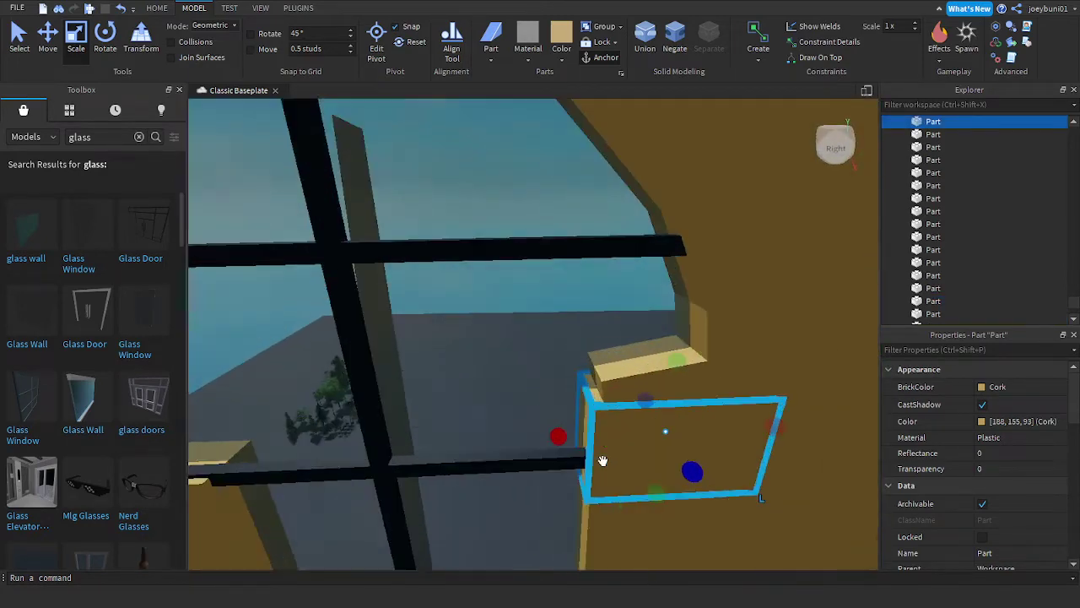
scroll(602, 461, "down", 4)
left_click_drag(539, 396, 526, 396)
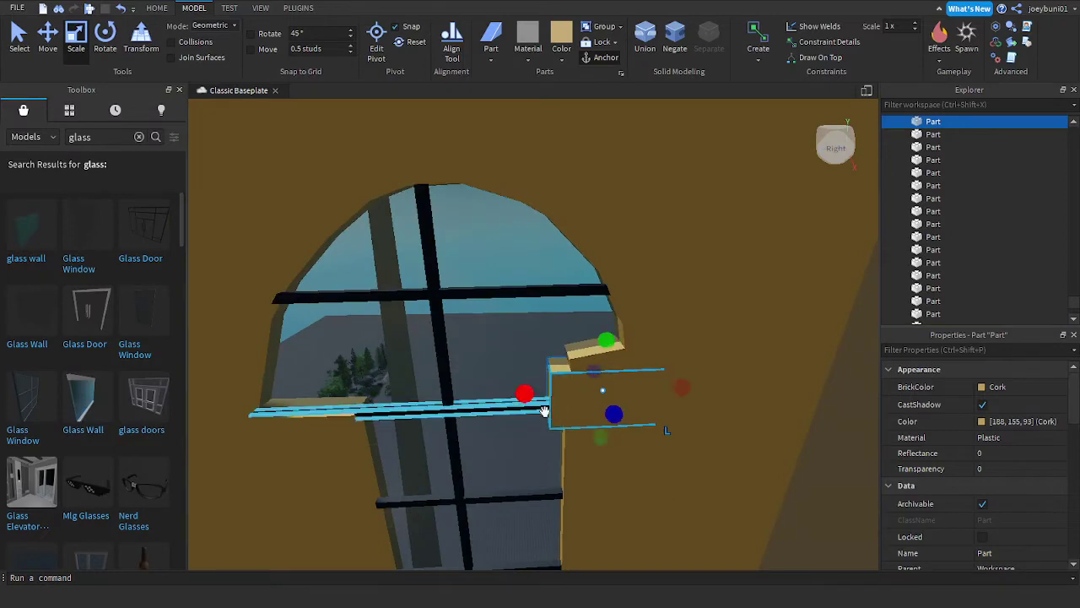
Step: Adjust the straight cork block's inner end at the arch's lower right and extend the lowest tilted block above it to match
scroll(599, 441, "up", 3)
right_click_drag(599, 442, 598, 438)
scroll(591, 432, "down", 3)
scroll(473, 336, "up", 2)
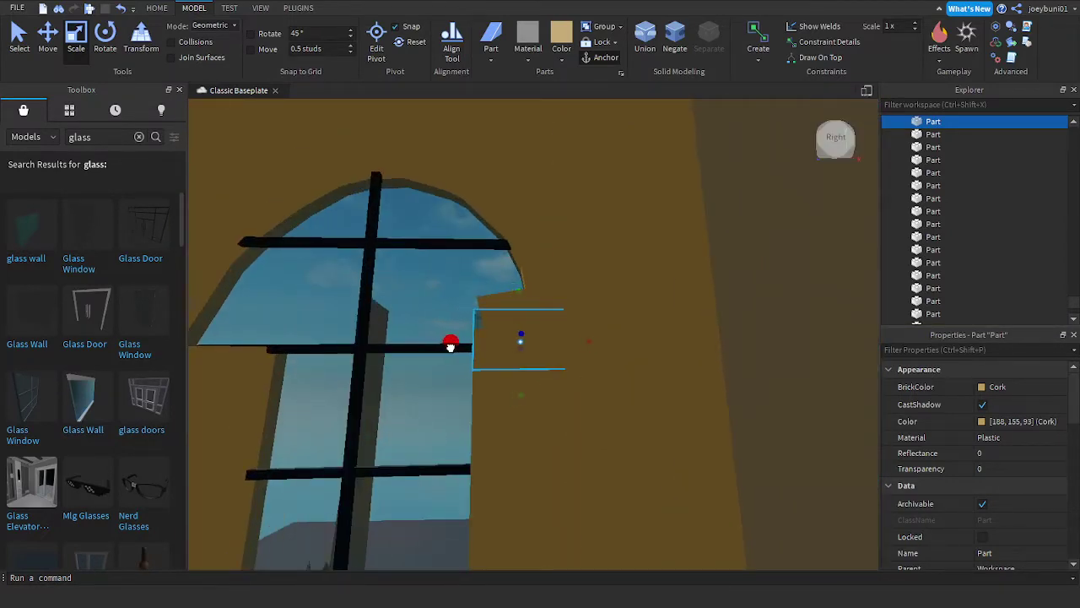
left_click_drag(450, 347, 450, 346)
left_click(499, 302)
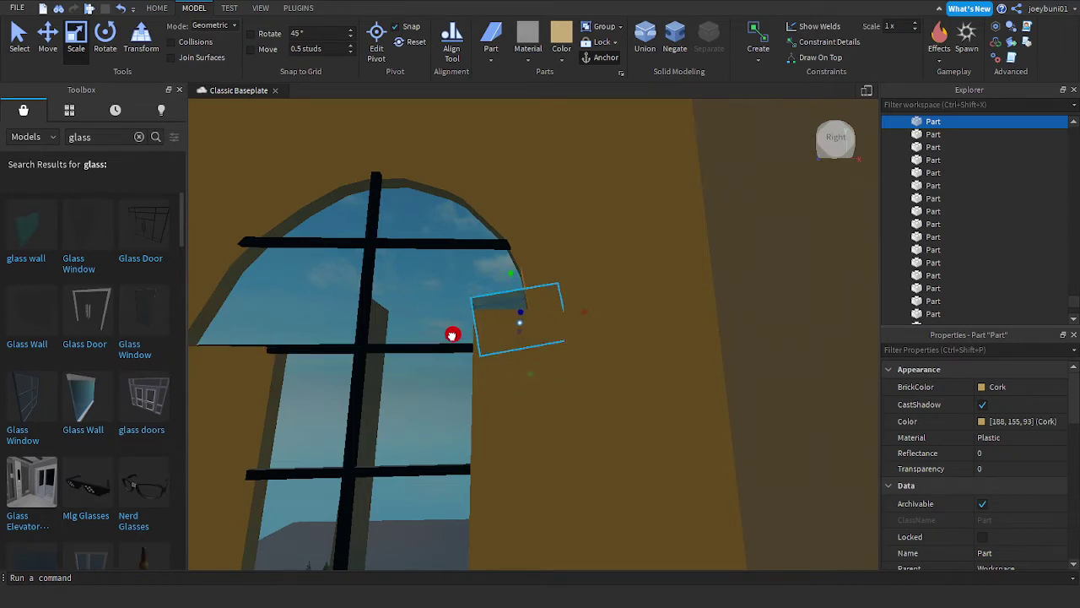
Step: Lengthen the next three tilted cork blocks up the arch's right side inward to follow a narrower curve
left_click(543, 272)
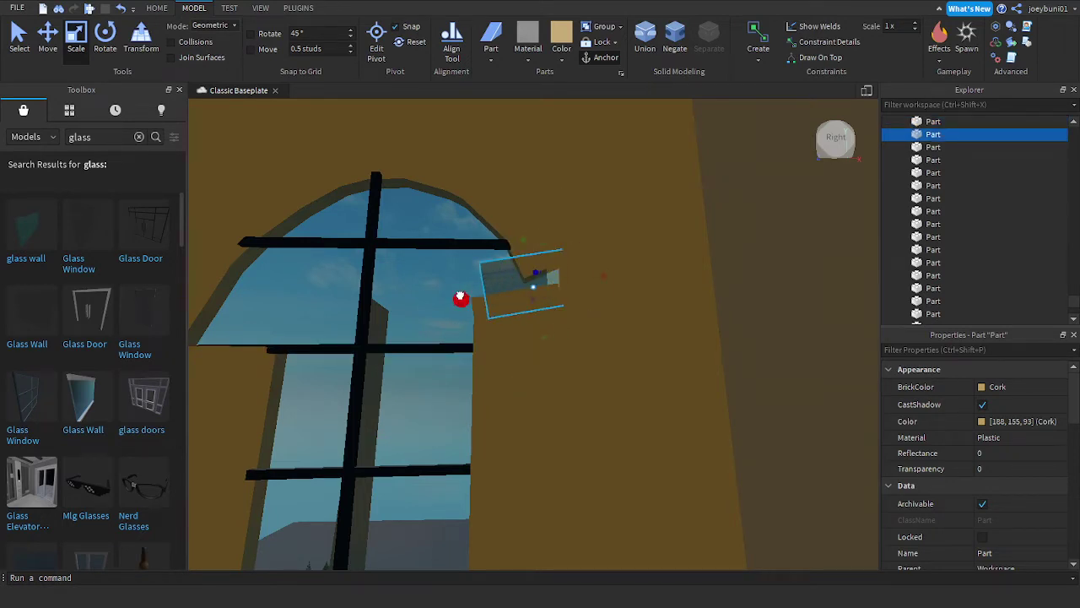
left_click(516, 242)
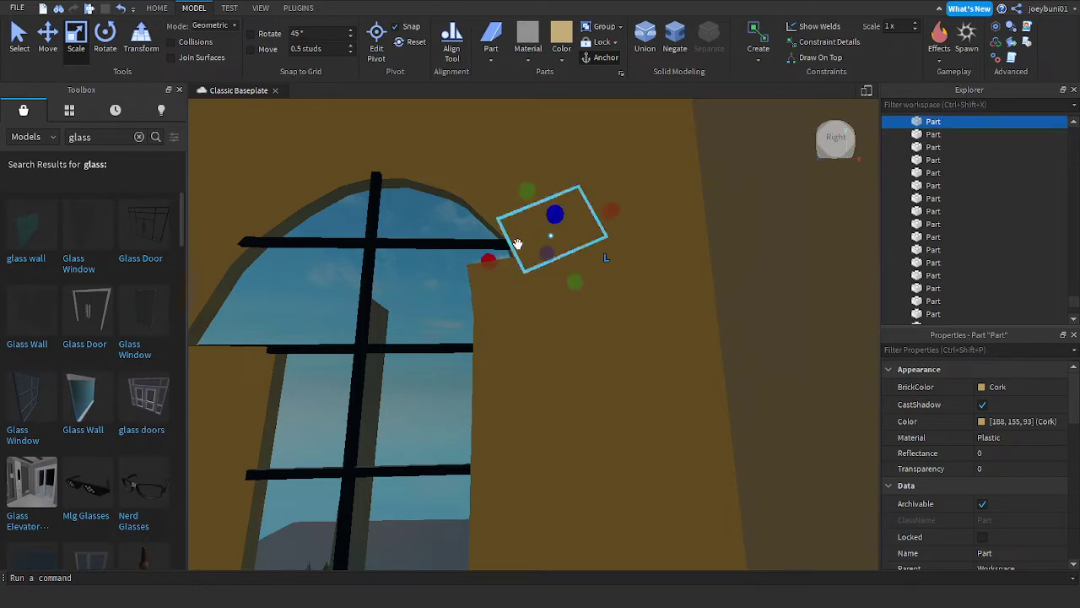
left_click_drag(448, 276, 447, 276)
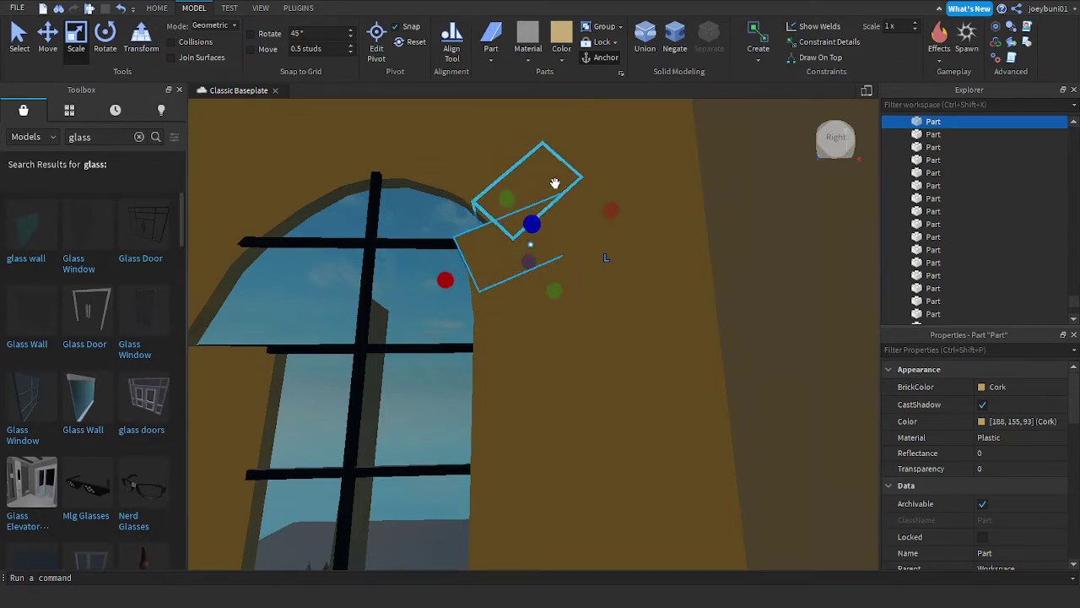
left_click(554, 184)
left_click_drag(470, 241, 457, 248)
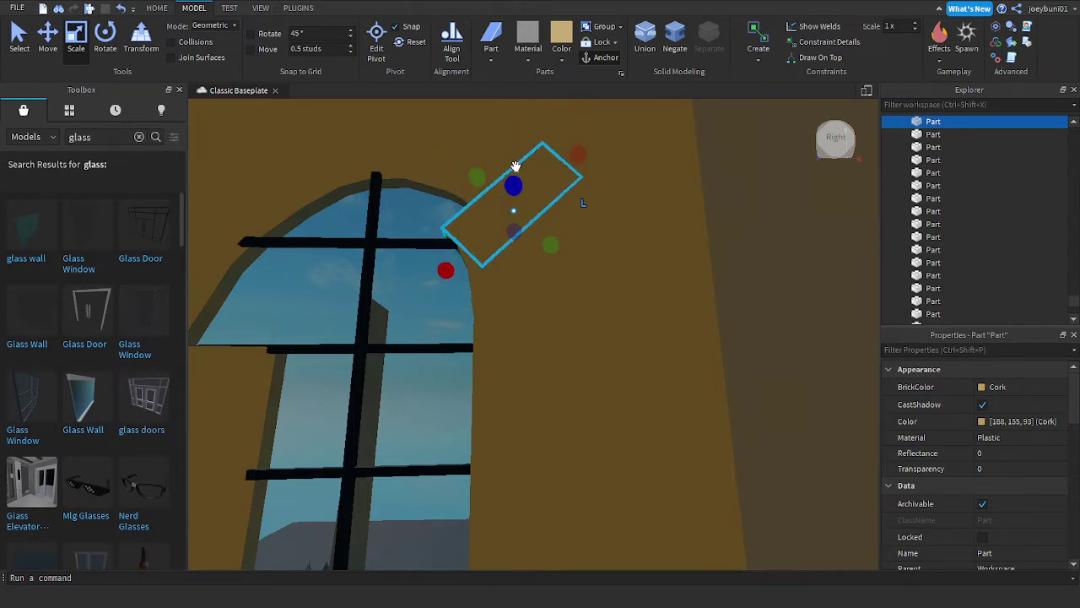
Step: Lengthen the cork blocks along the arch's upper right curve farther into the opening
key("a")
right_click_drag(508, 166, 508, 167)
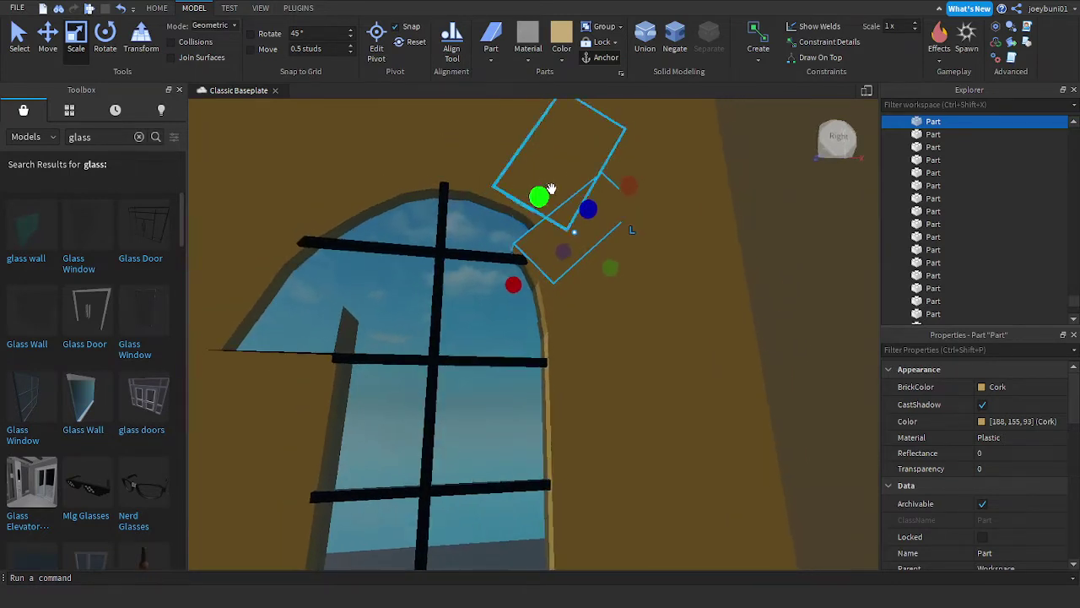
left_click(531, 217)
left_click_drag(519, 251, 517, 253)
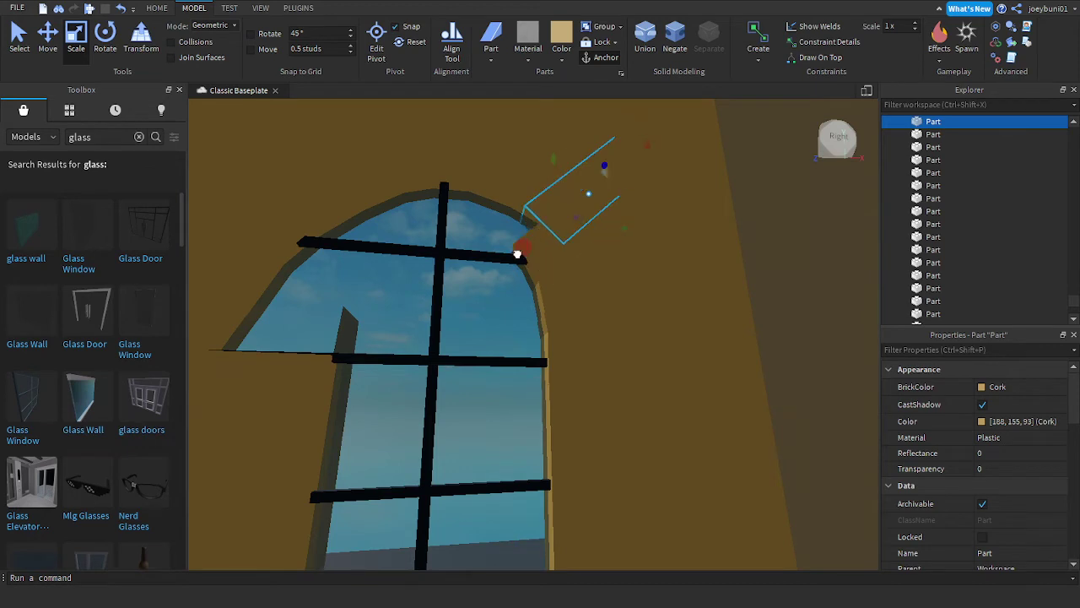
left_click(524, 194)
left_click_drag(514, 236, 503, 253)
Step: Extend the cork blocks around the arch's crown down into the opening to even out the top of the curve
right_click_drag(511, 241, 511, 231)
left_click(482, 205)
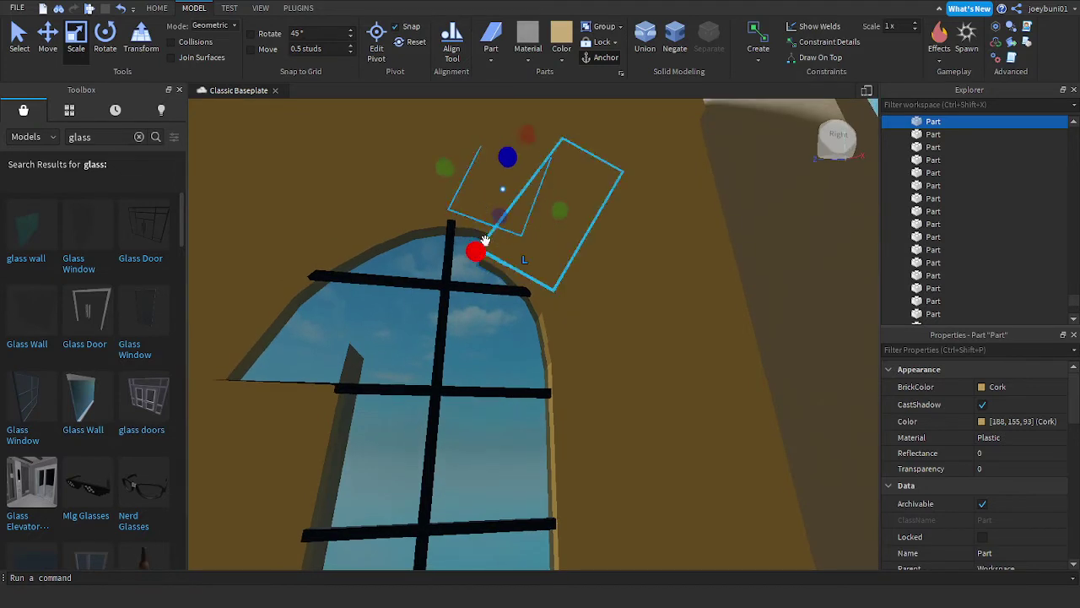
left_click_drag(485, 240, 446, 267)
left_click(420, 202)
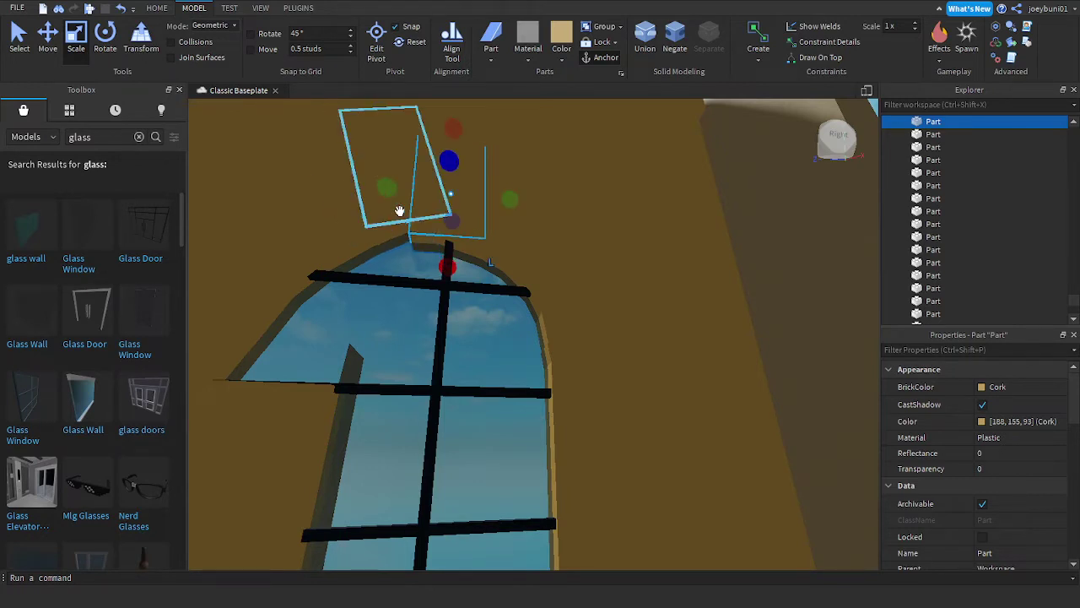
left_click_drag(414, 210, 394, 149)
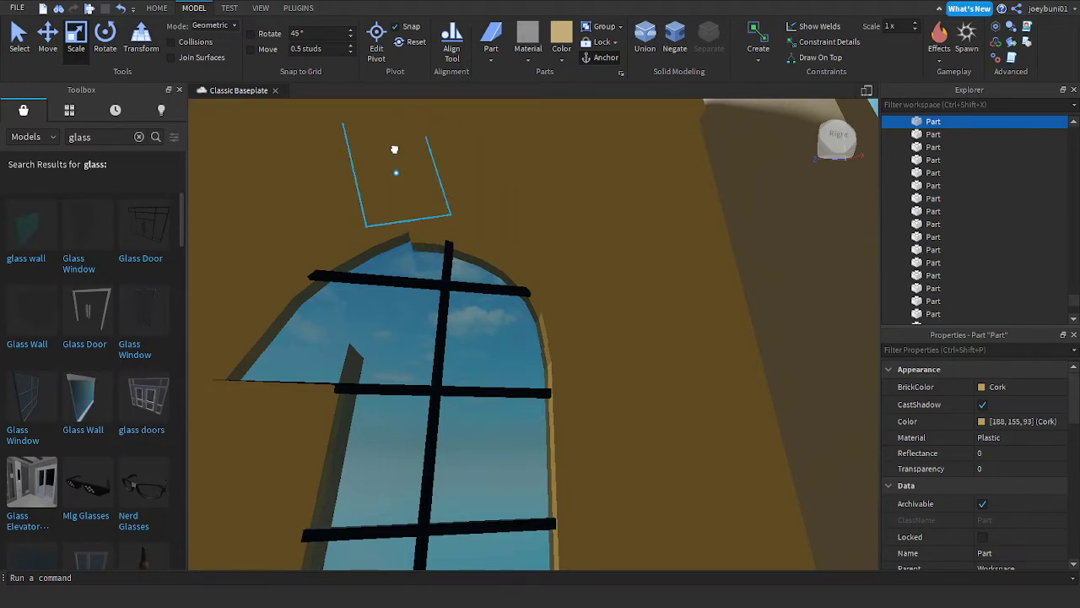
left_click_drag(418, 253, 422, 265)
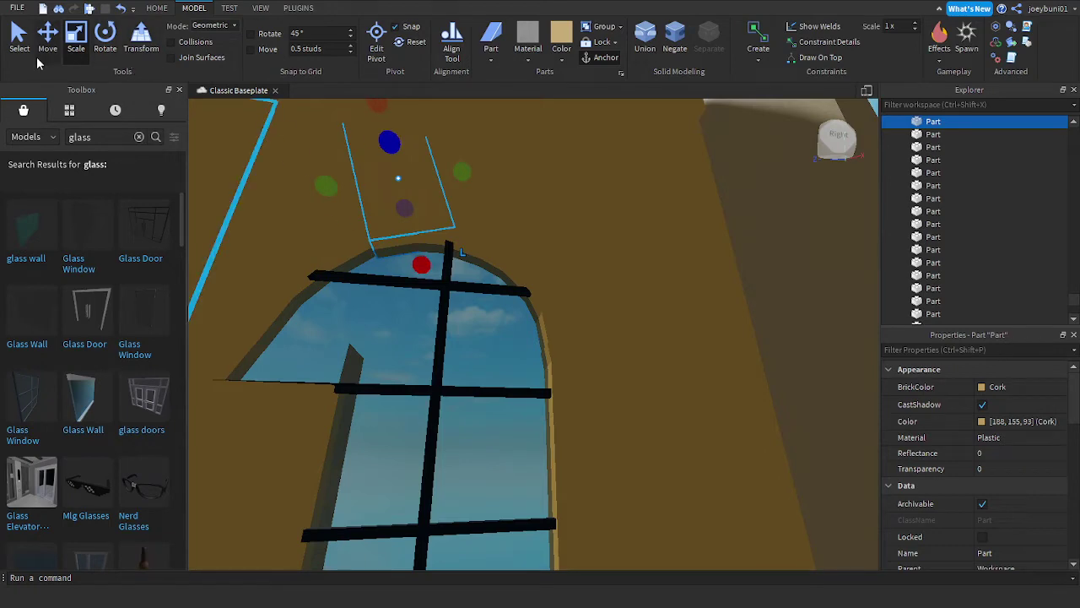
Step: Extend the cork blocks along the arch's upper left curve slightly inward to close the steps in its edge
left_click(25, 47)
scroll(435, 256, "up", 3)
scroll(436, 257, "down", 2)
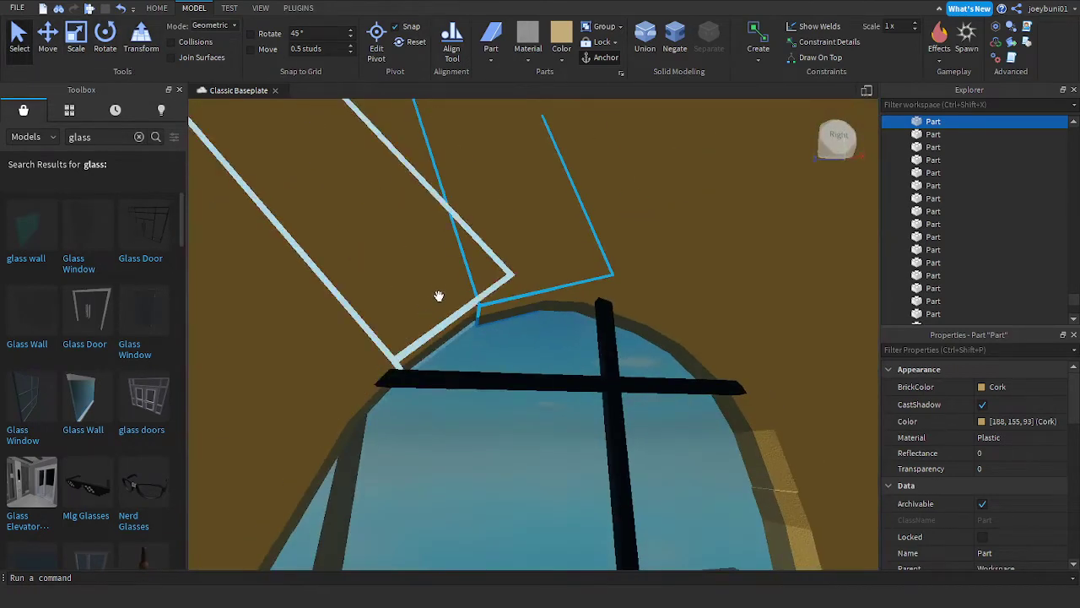
left_click(437, 295)
scroll(442, 325, "down", 3)
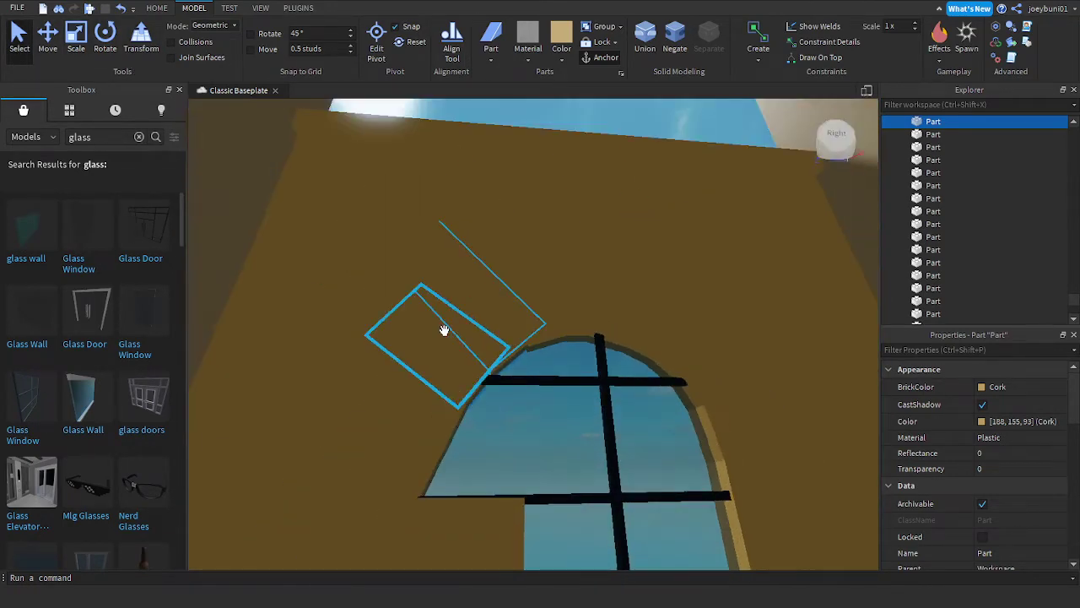
scroll(444, 330, "up", 3)
left_click(71, 43)
scroll(390, 320, "down", 3)
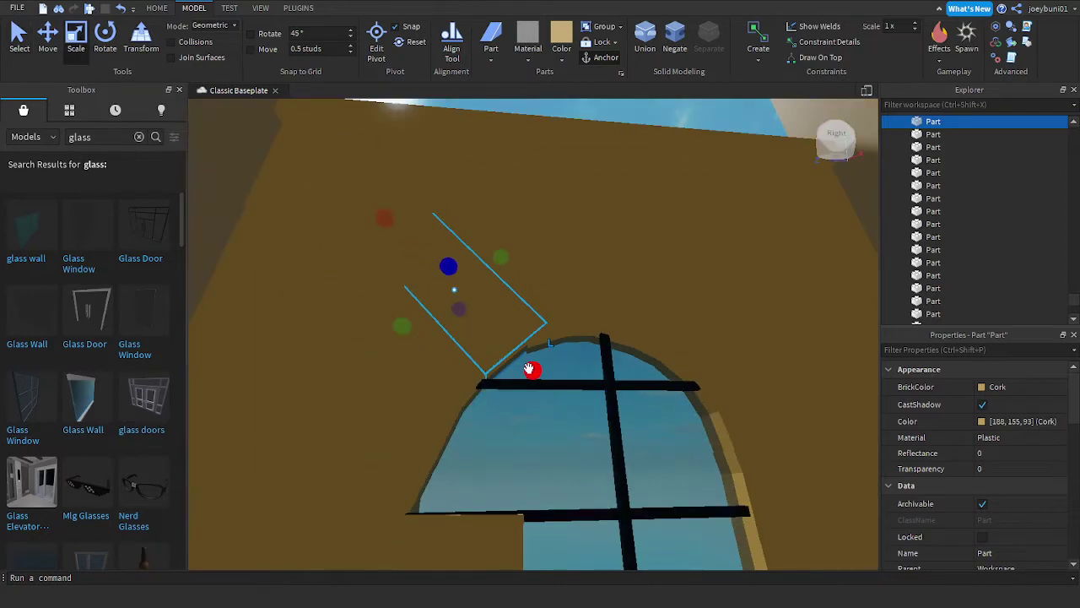
left_click_drag(529, 369, 535, 375)
left_click_drag(535, 376, 483, 447)
left_click(435, 426)
right_click_drag(503, 433, 504, 435)
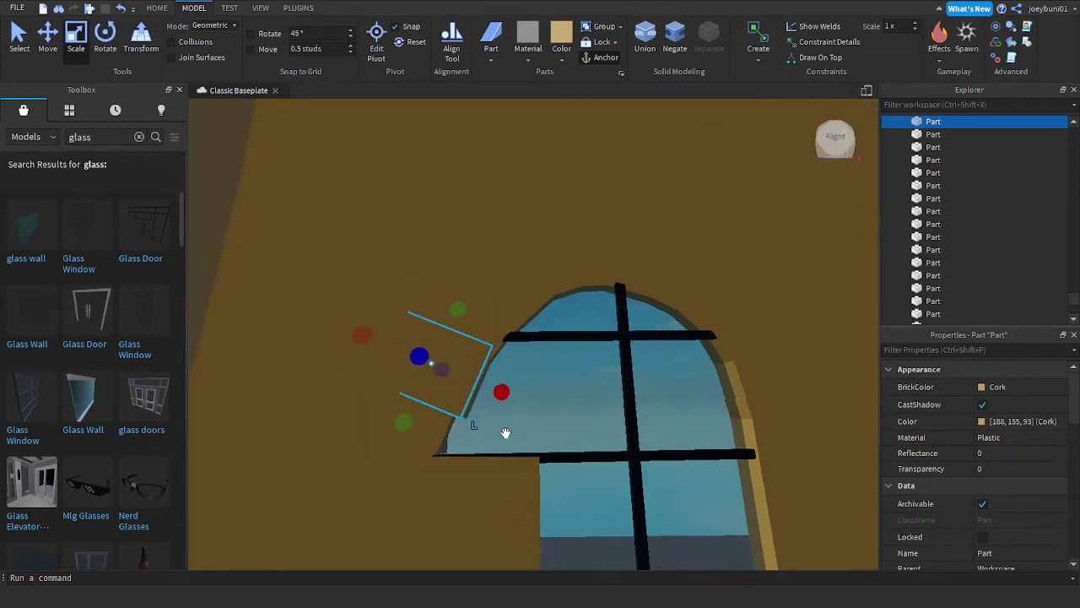
Step: Extend the two lowest tilted cork blocks on the arch's left side inward, starting from the window's left edge
left_click(429, 433)
left_click_drag(469, 448, 549, 464)
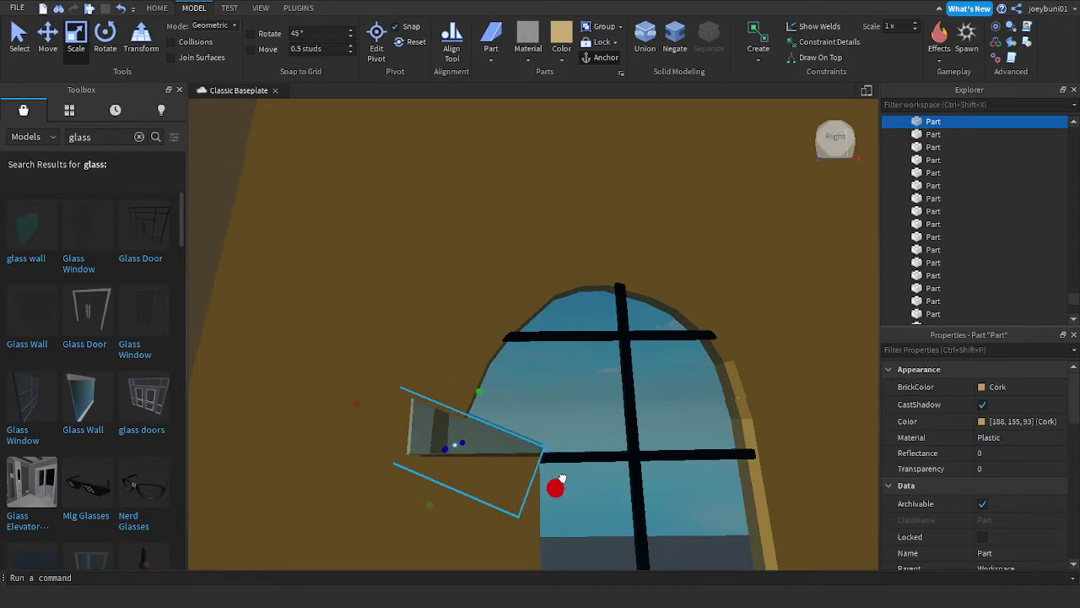
left_click_drag(562, 478, 562, 477)
left_click(456, 365)
left_click_drag(502, 394, 566, 438)
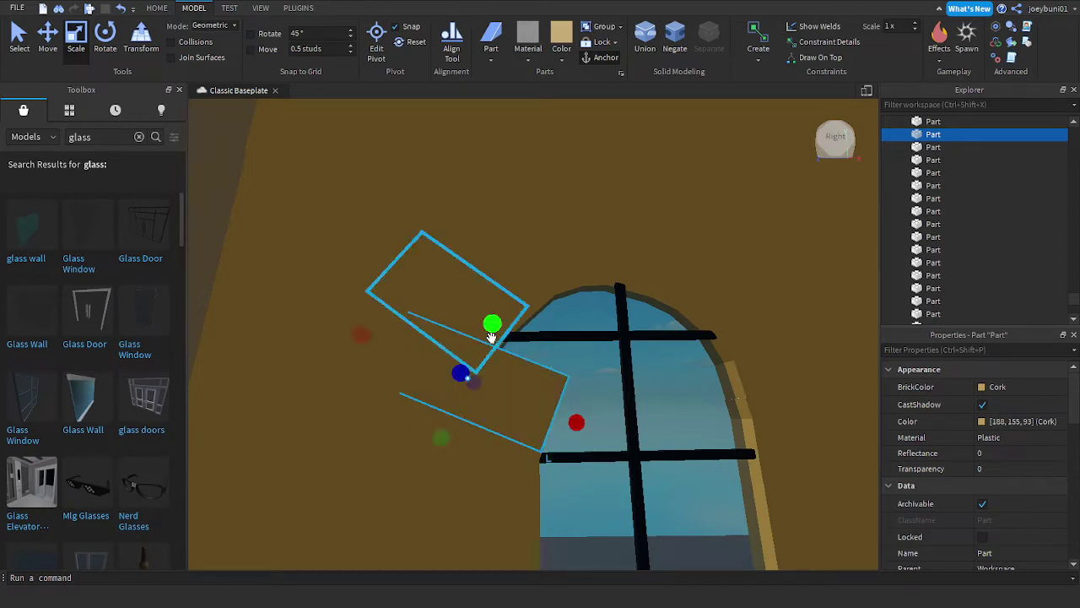
Step: Extend the next two tilted cork blocks higher on the arch's left side into the opening to continue the curve
left_click(451, 285)
left_click_drag(525, 364, 581, 411)
left_click(544, 292)
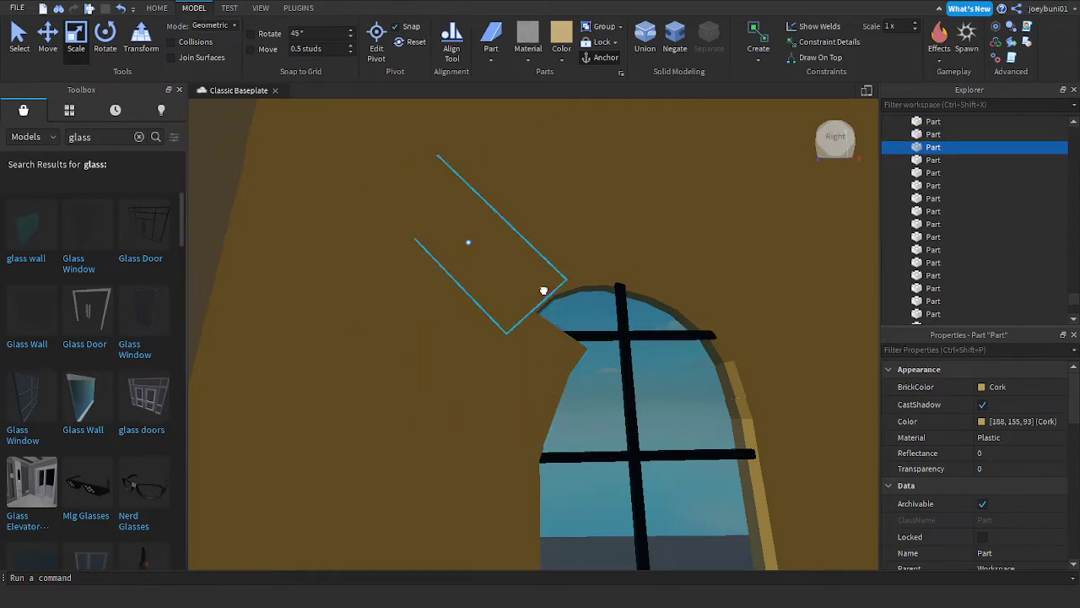
left_click_drag(552, 326, 599, 372)
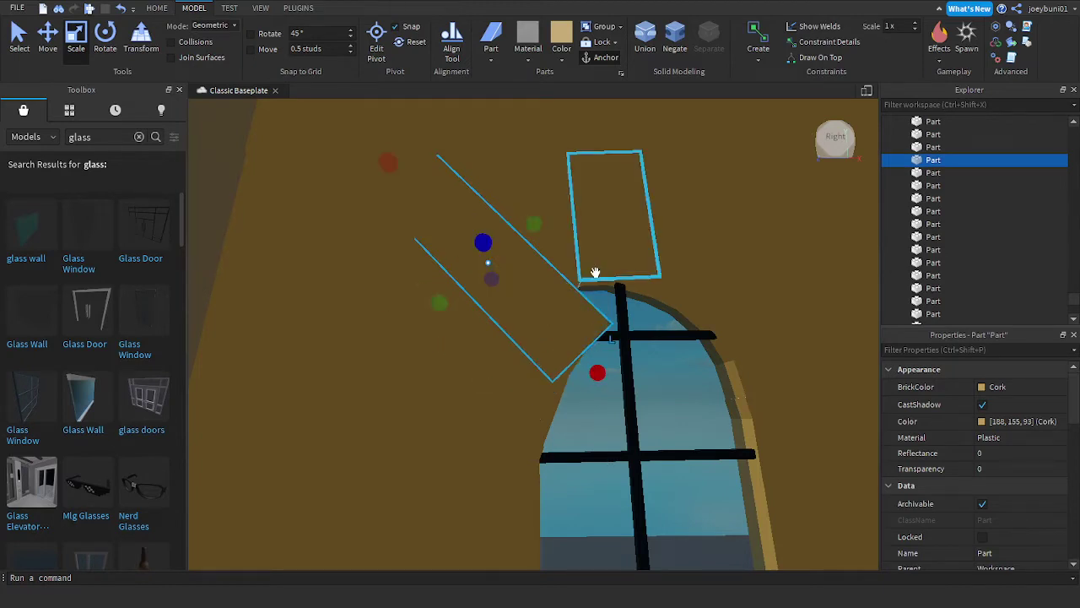
Step: Extend the two cork blocks just left of the arch's crown down toward the upper crossbar
left_click(573, 269)
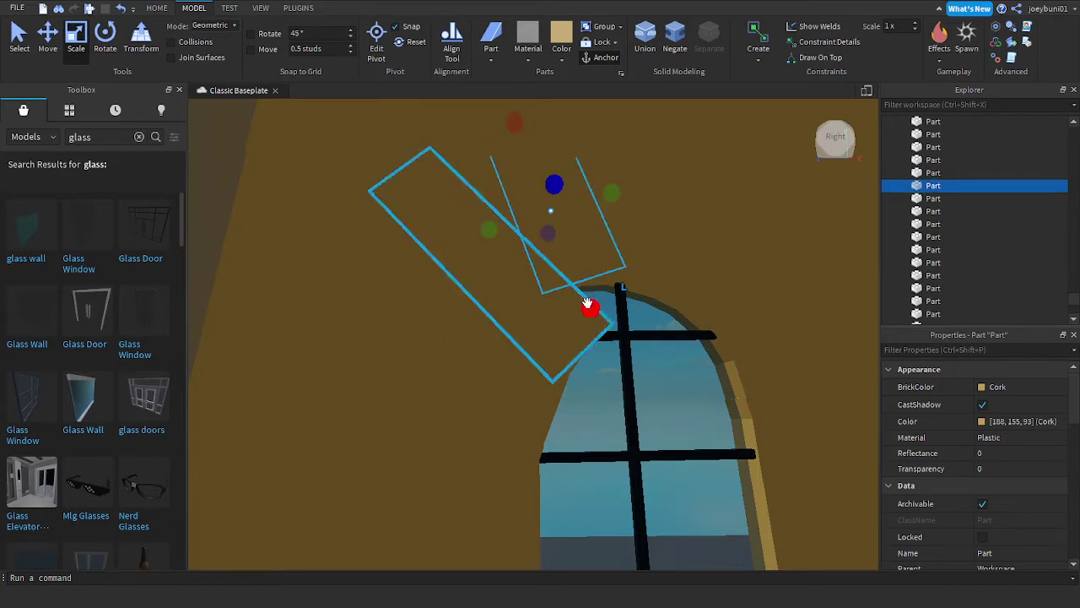
left_click(515, 230)
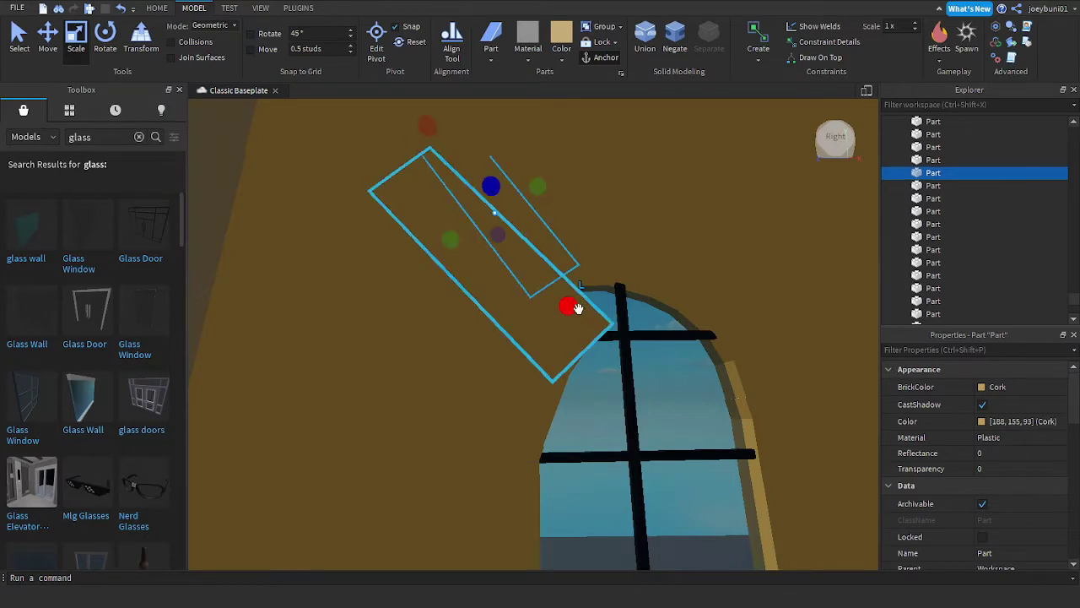
left_click_drag(574, 309, 603, 359)
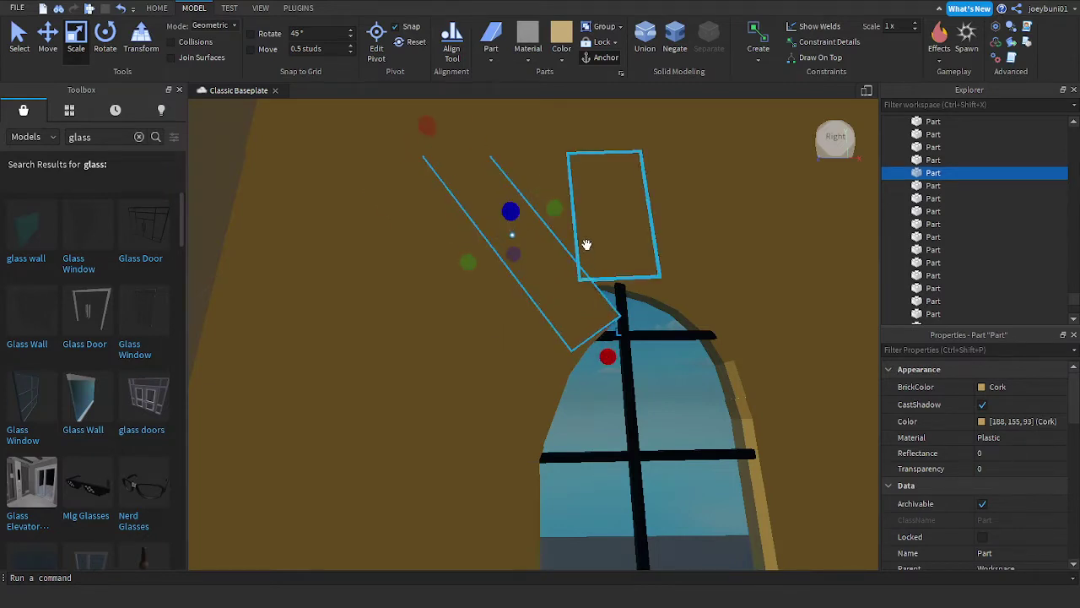
left_click(566, 234)
left_click_drag(594, 307, 596, 330)
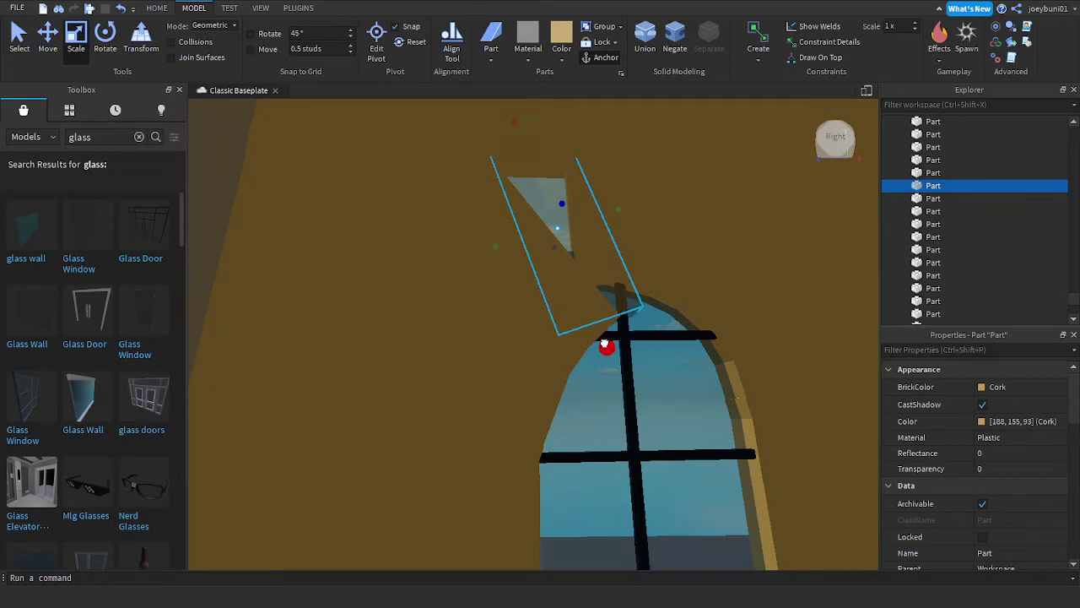
left_click_drag(604, 344, 605, 345)
Step: Lengthen the cork blocks at the arch's crown and just right of it into the opening to smooth the top
right_click_drag(656, 326, 647, 330)
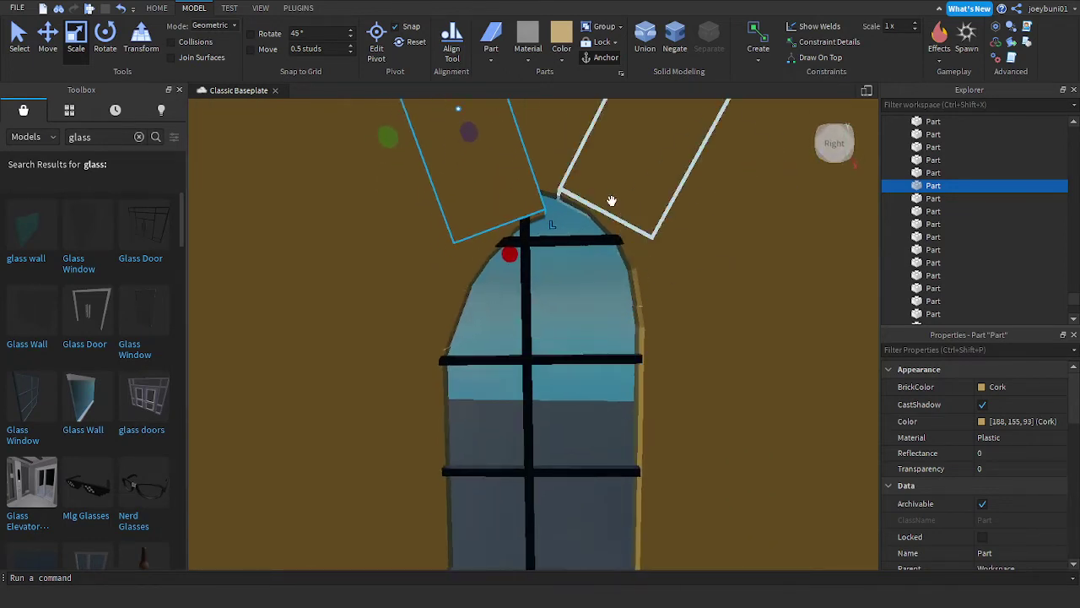
left_click(561, 158)
left_click(561, 157)
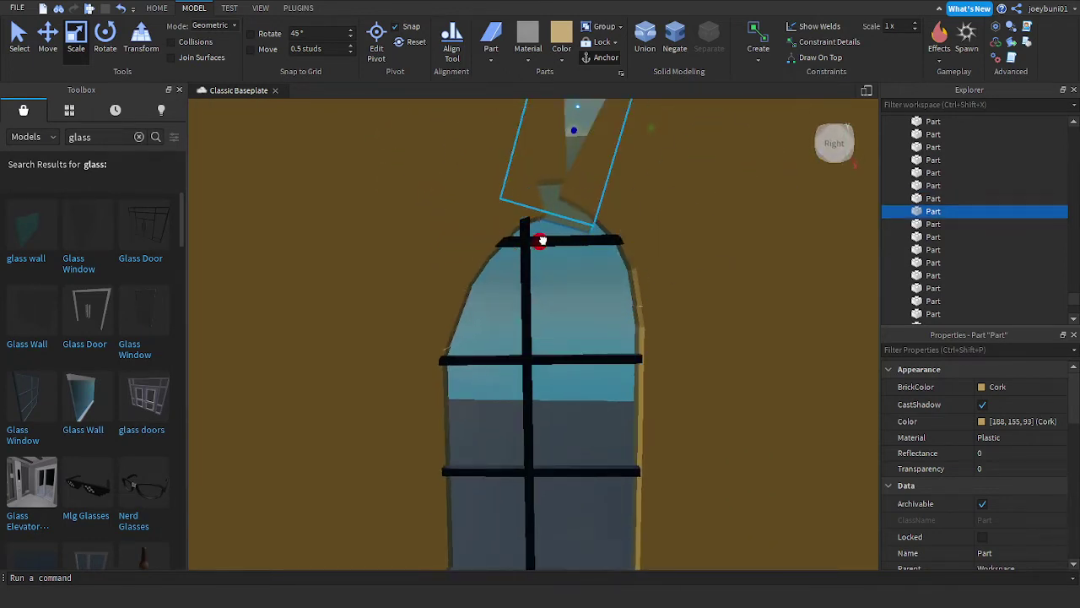
left_click(607, 220)
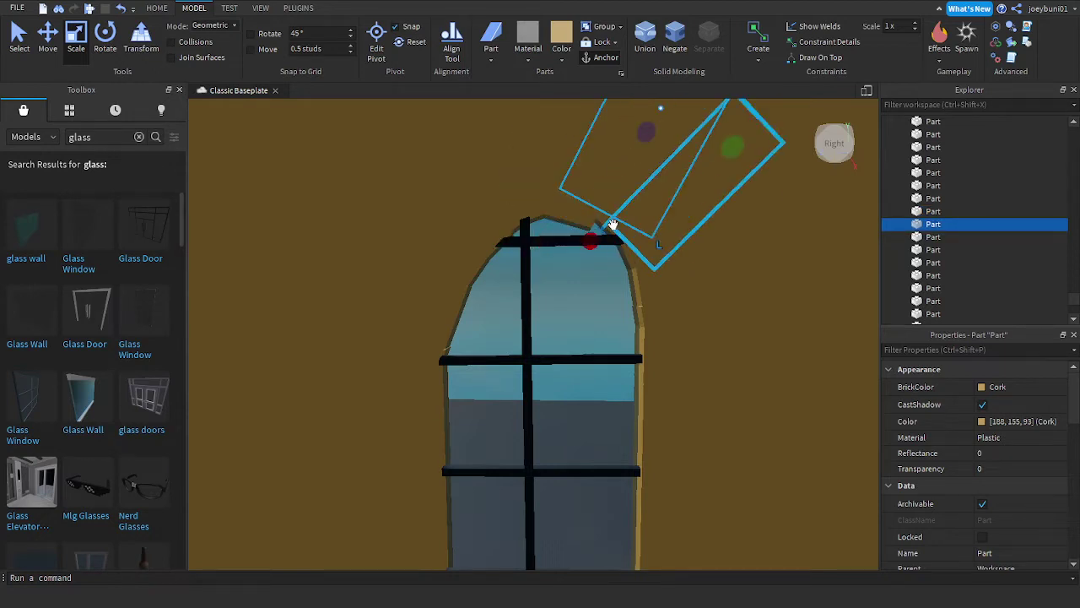
left_click_drag(590, 242, 586, 253)
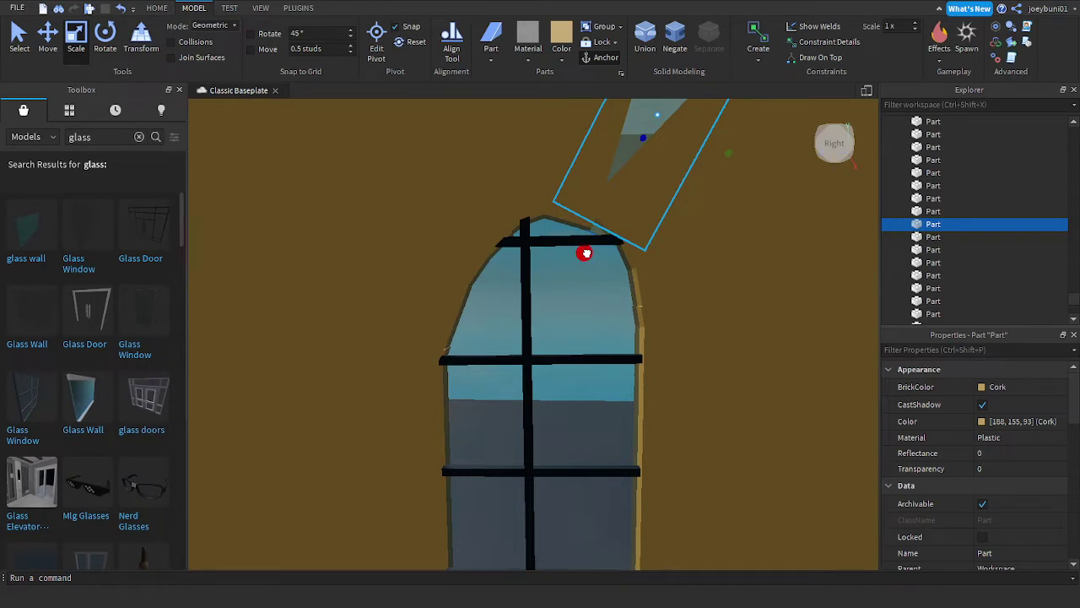
left_click(675, 238)
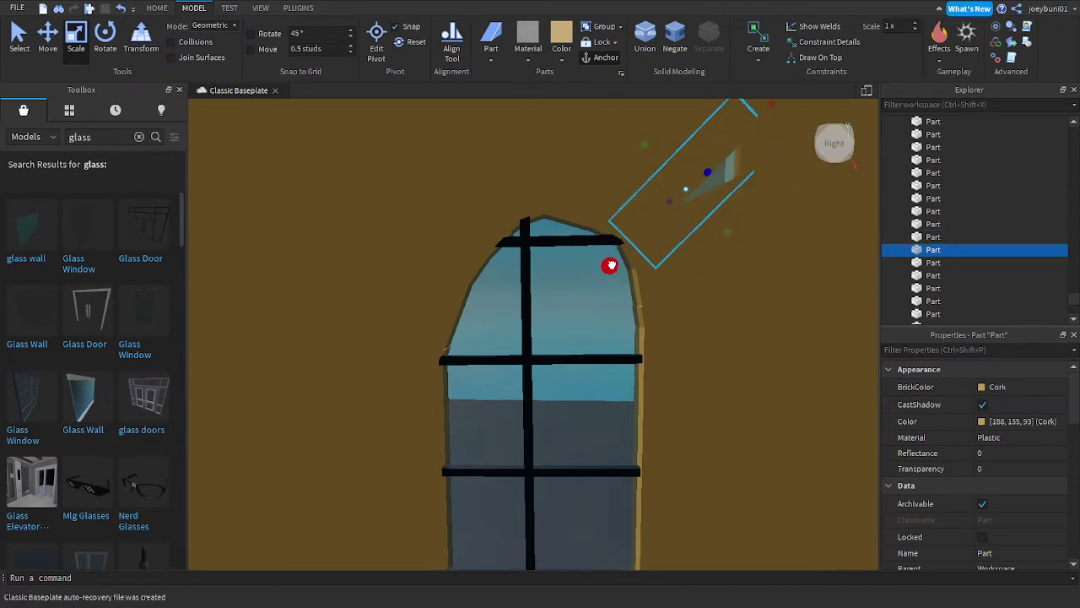
Step: Trim the inner ends of the tilted cork blocks on the arch's left side slightly to smooth the curve
scroll(620, 260, "down", 10)
right_click_drag(703, 326, 704, 329)
scroll(704, 329, "up", 8)
left_click(523, 234)
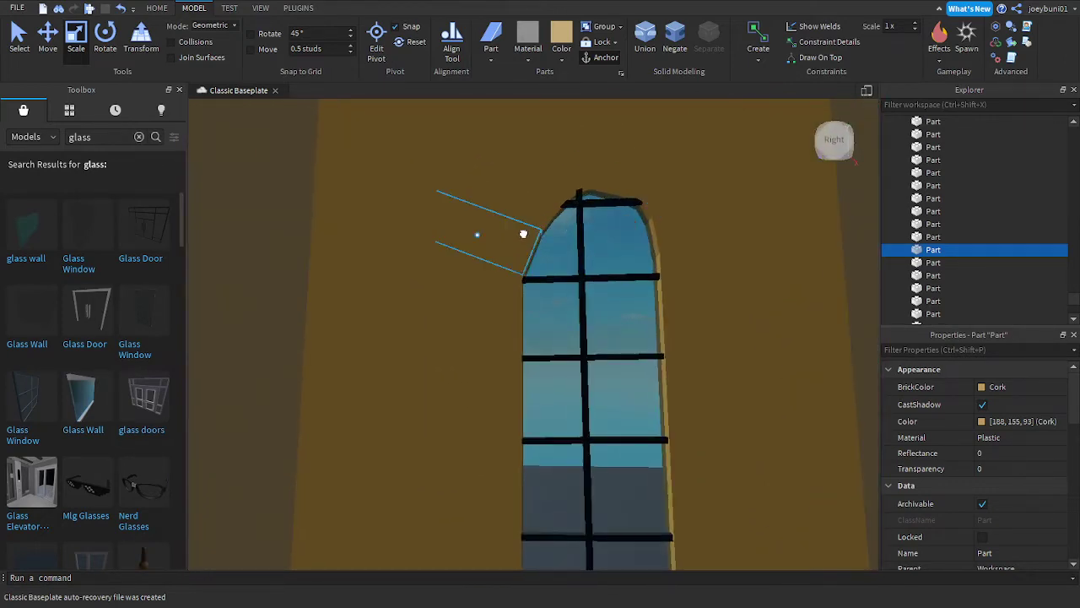
left_click(523, 233)
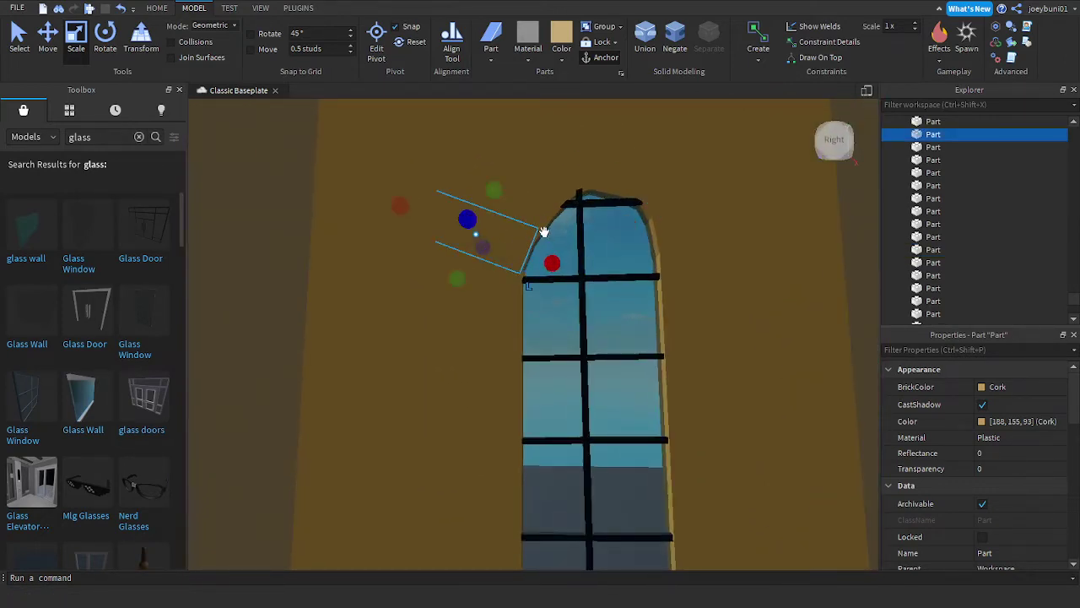
left_click(540, 221)
left_click(537, 233)
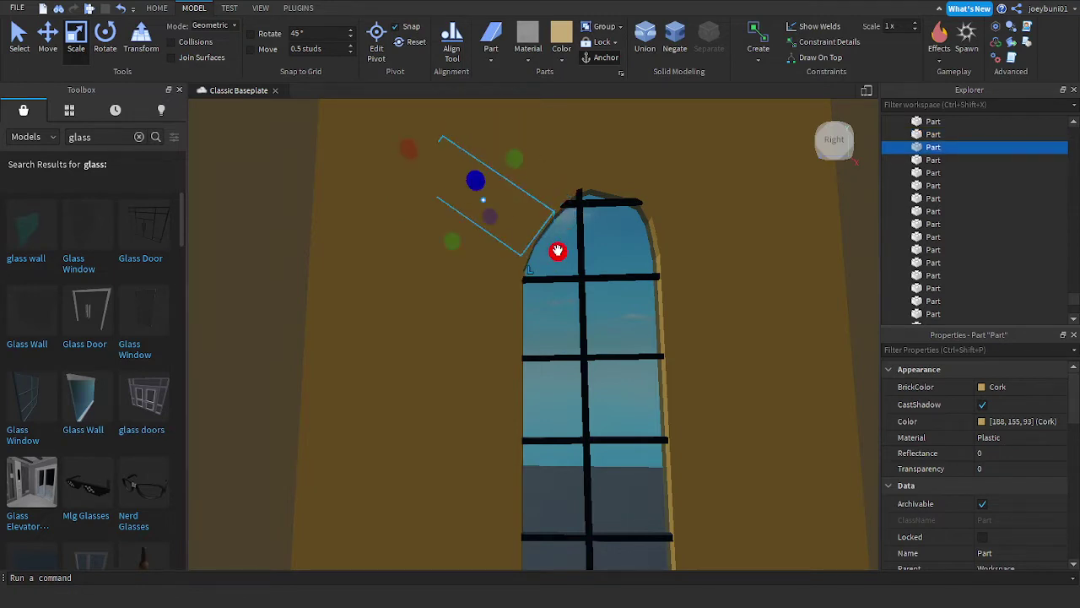
left_click(553, 205)
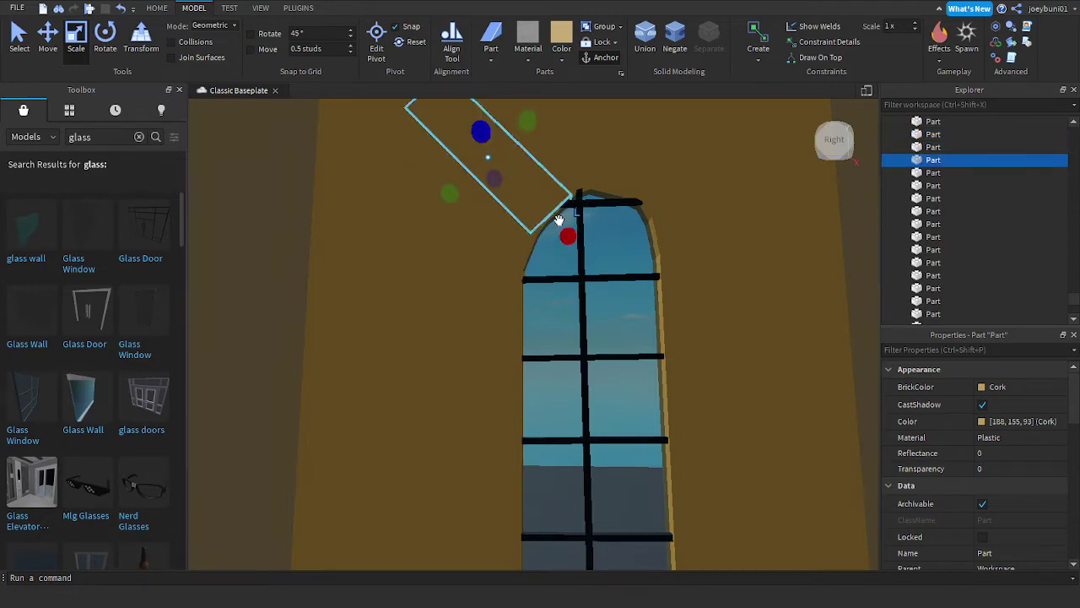
left_click_drag(563, 238, 566, 241)
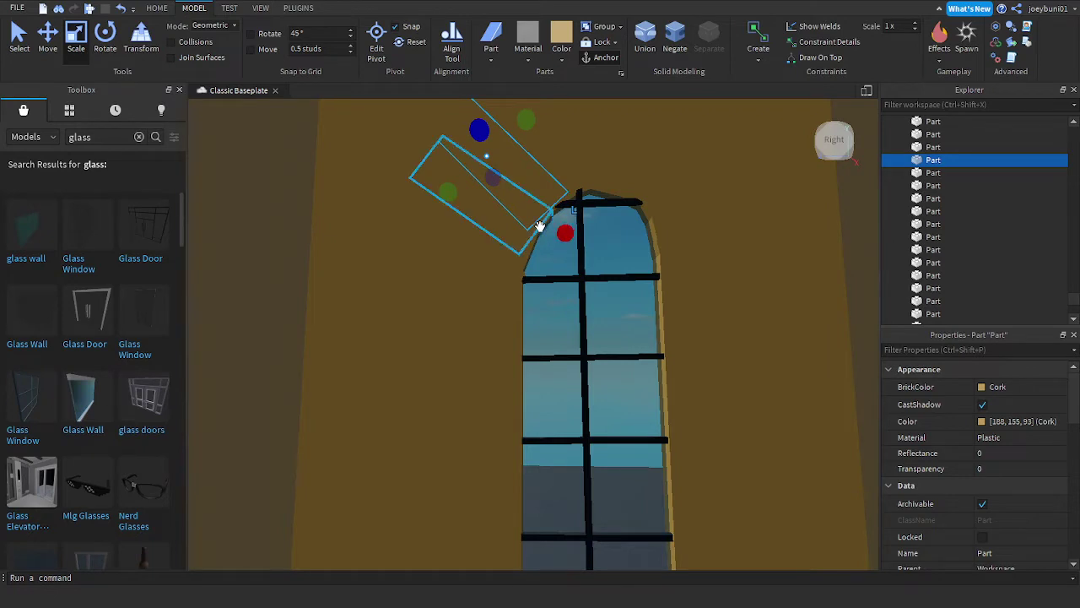
left_click(544, 232)
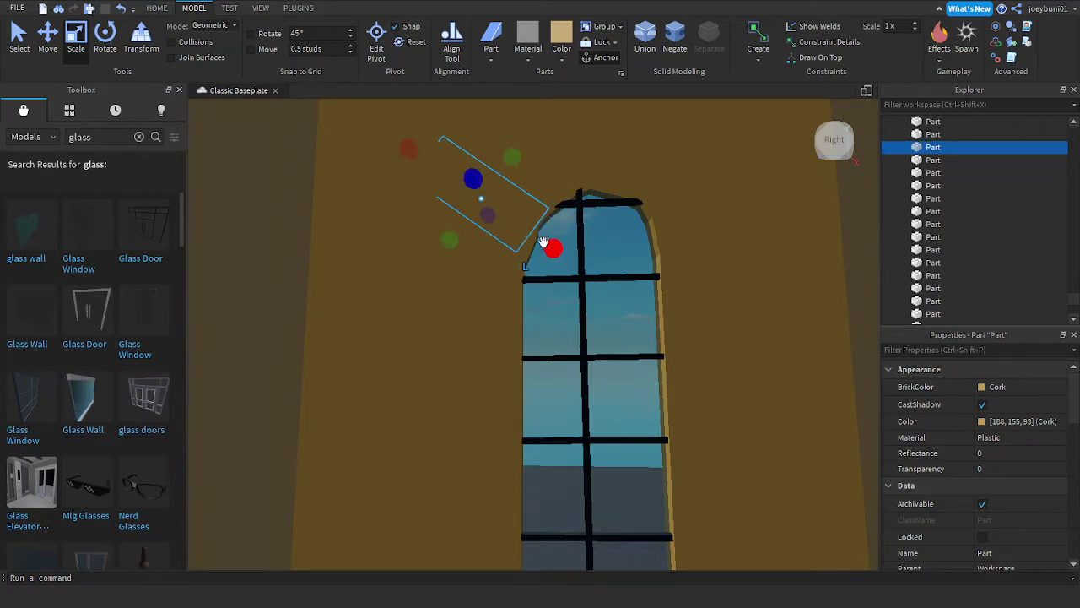
Step: Delete the uppermost horizontal bar just below the crown of the arched window
left_click(548, 253)
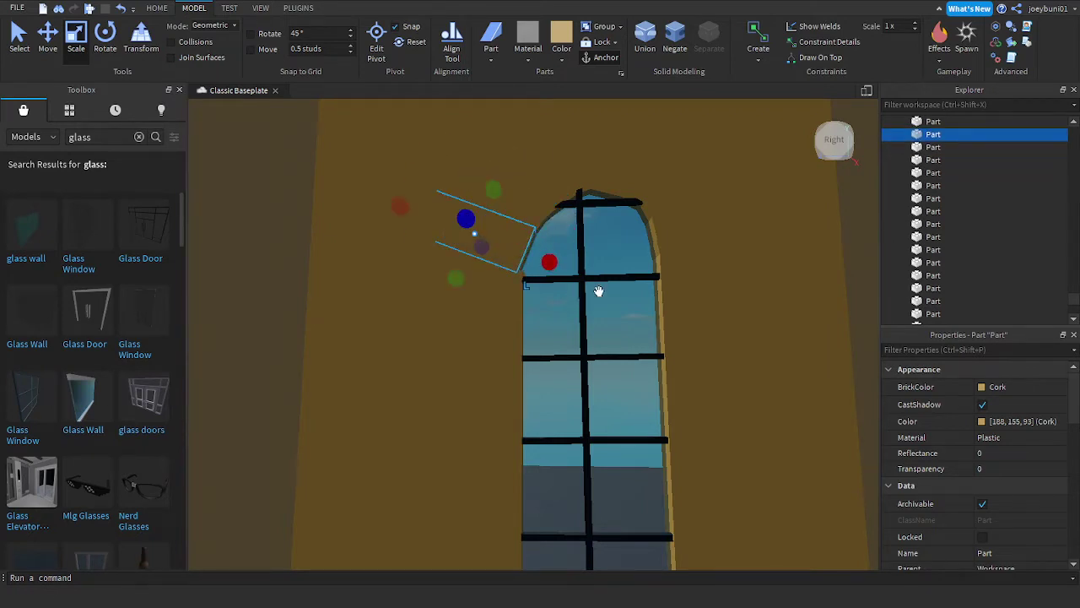
scroll(601, 290, "down", 5)
scroll(749, 284, "up", 4)
scroll(750, 287, "down", 3)
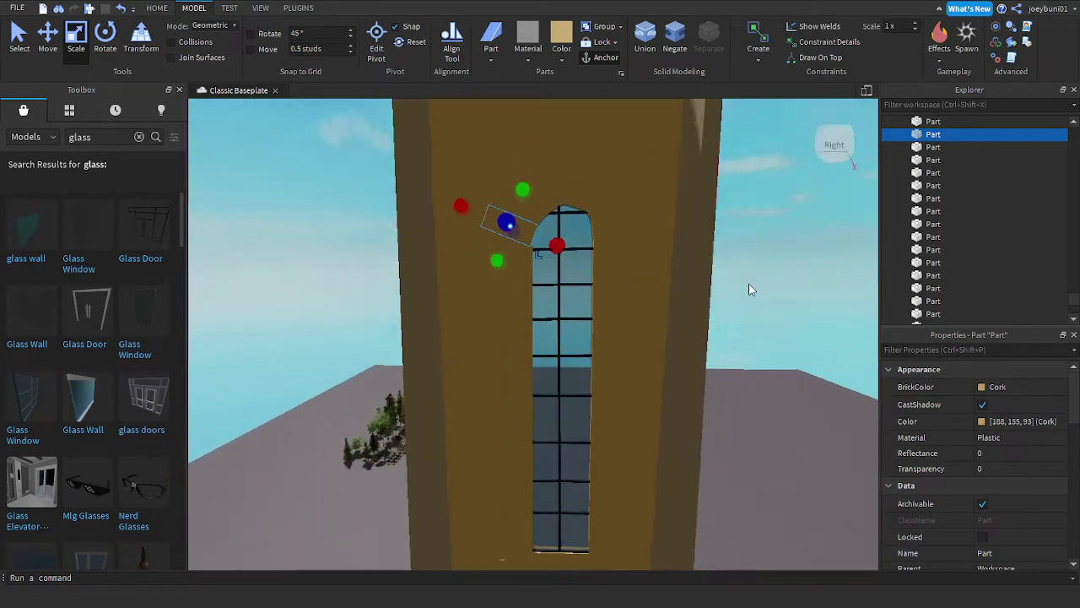
scroll(749, 285, "down", 3)
scroll(748, 283, "up", 3)
right_click_drag(748, 283, 745, 278)
scroll(745, 278, "up", 4)
left_click(618, 253)
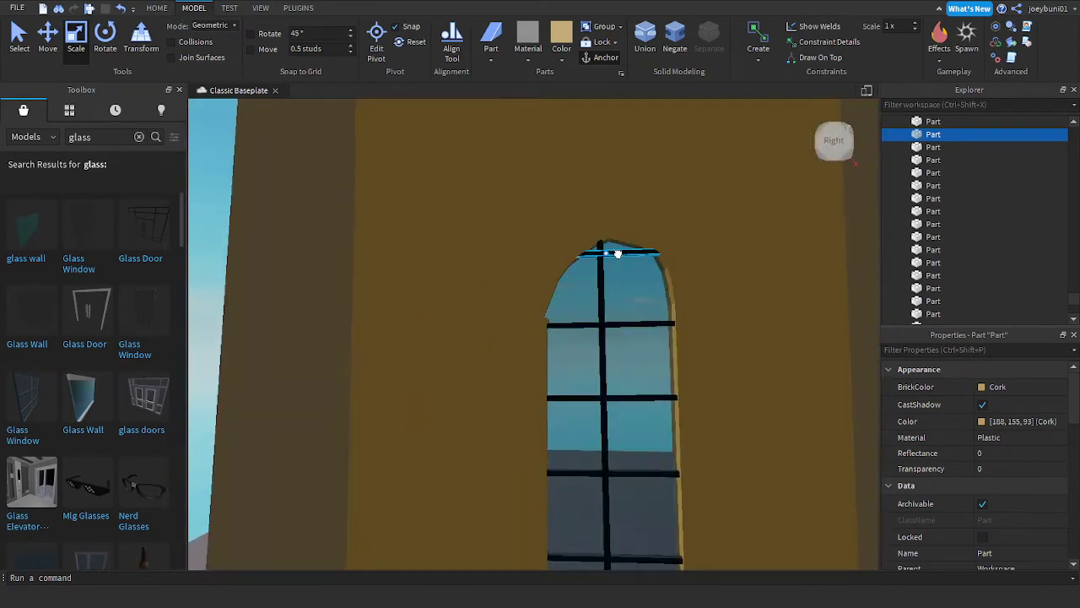
key("Delete")
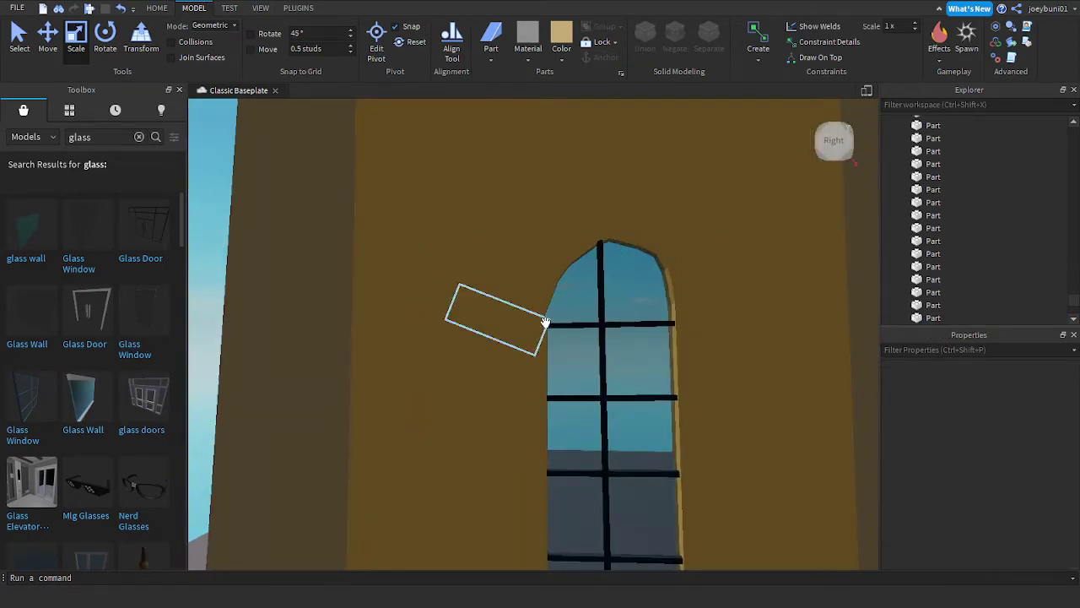
Step: Adjust the inner ends of the lowest tilted cork blocks and the wall block beneath them on the arch's left side
left_click(545, 311)
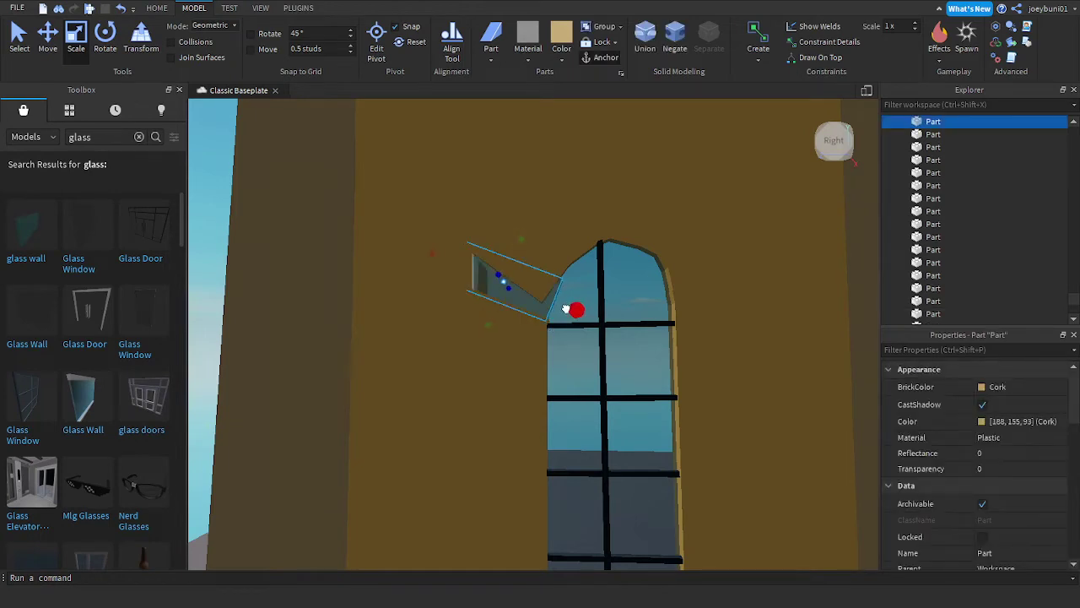
left_click(546, 334)
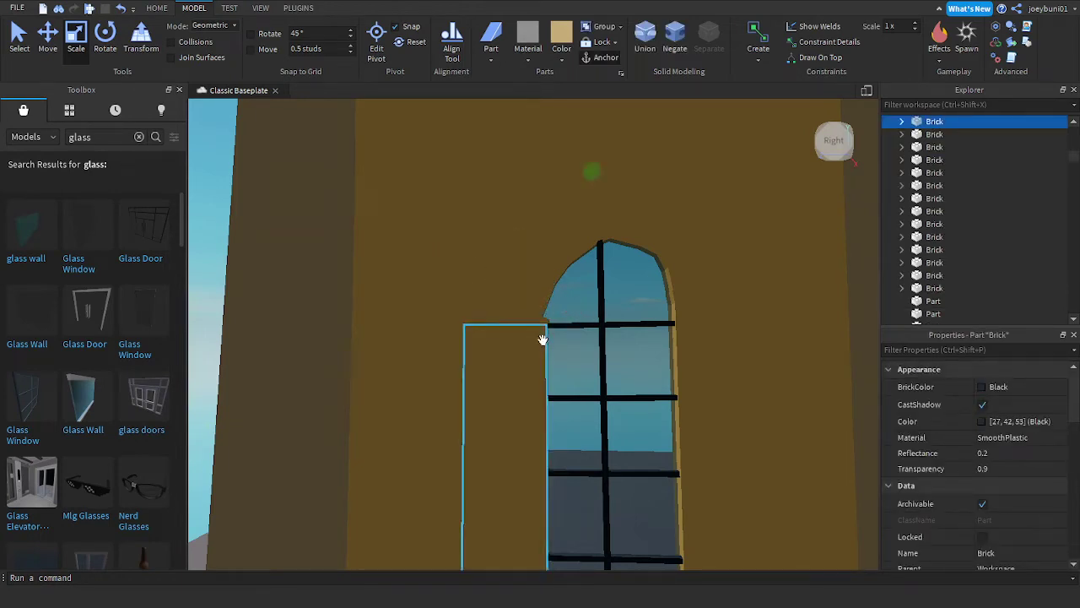
left_click(542, 338)
left_click(541, 321)
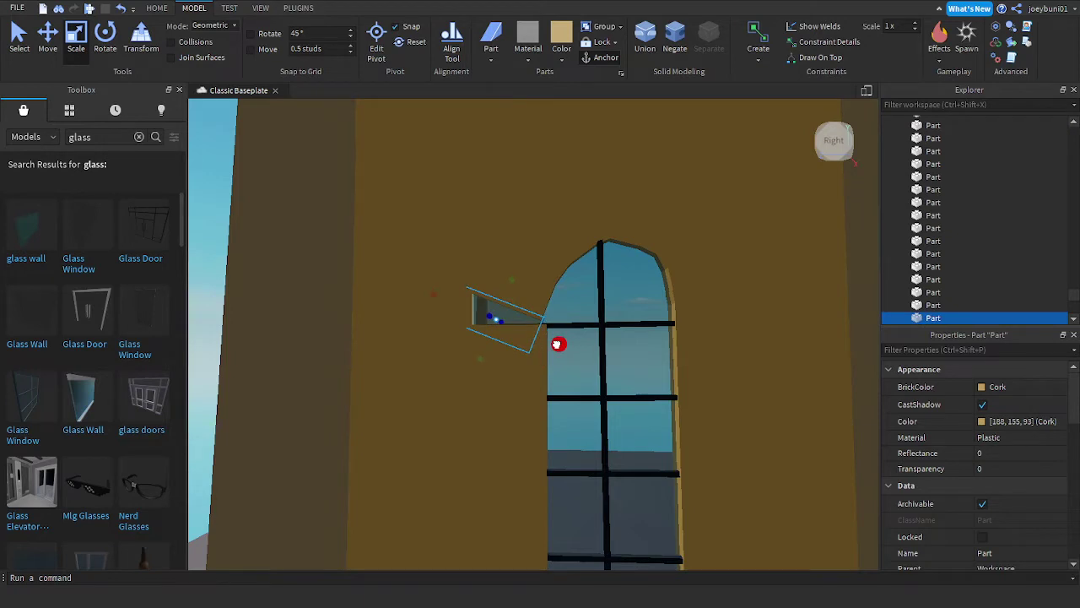
scroll(573, 385, "down", 2)
left_click(538, 400)
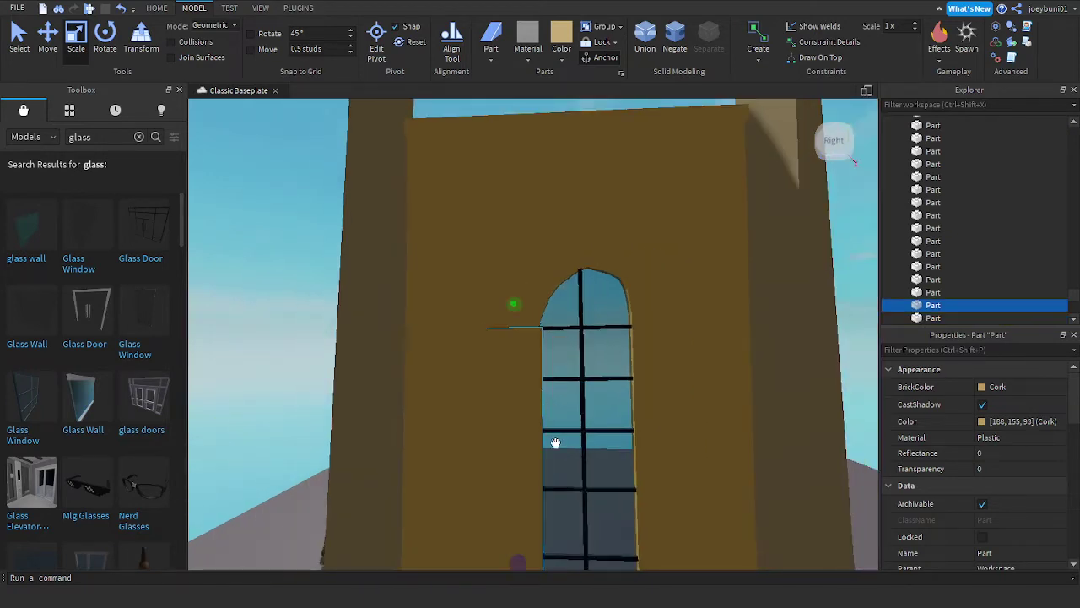
scroll(555, 443, "down", 2)
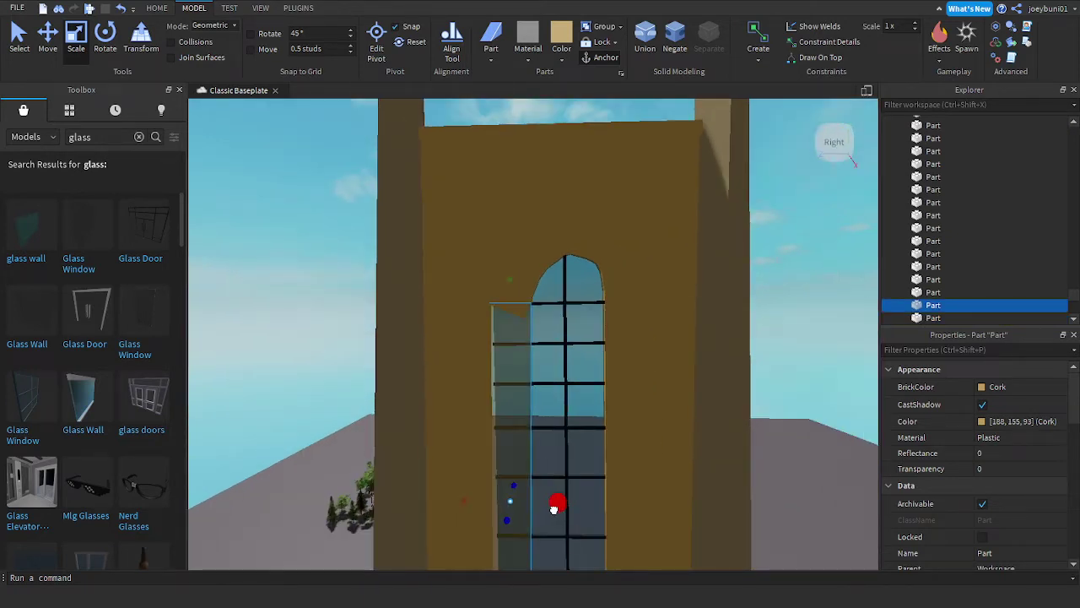
Step: Examine the tower's whole front from a distance and its upper edge from above
key("s")
left_click(731, 421)
right_click_drag(730, 421, 731, 422)
key("s")
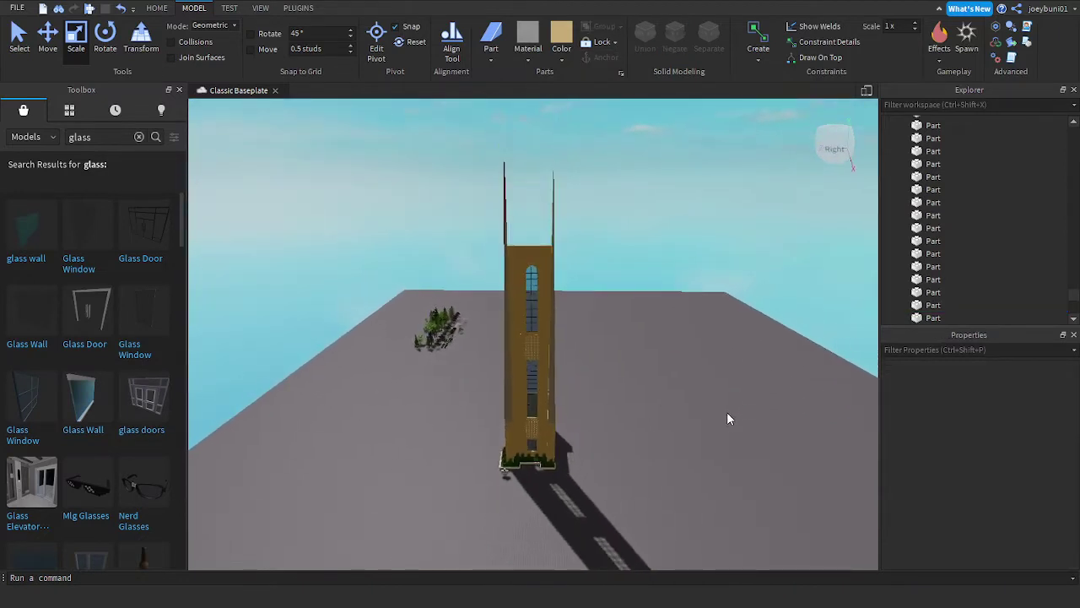
key("w")
key("d")
scroll(727, 412, "up", 5)
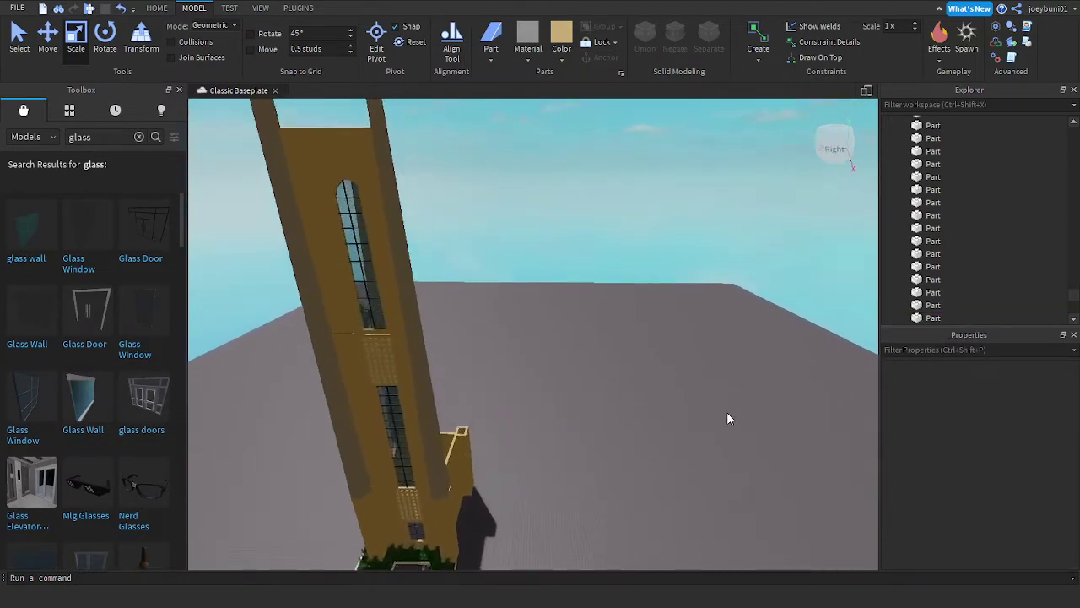
right_click_drag(692, 403, 691, 402)
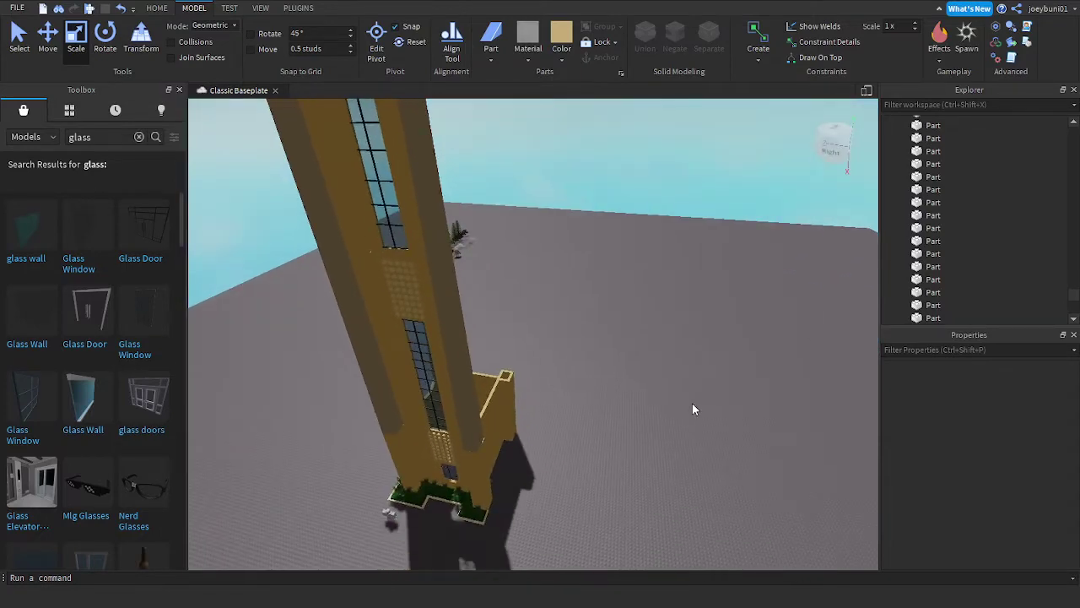
right_click_drag(692, 403, 692, 402)
key("w")
key("w")
key("s")
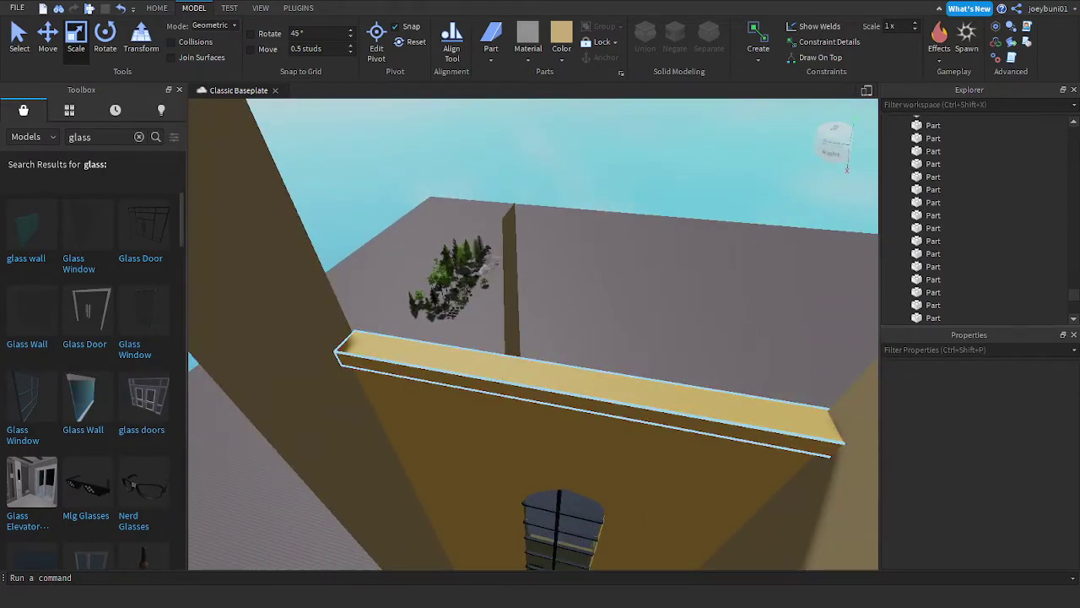
Step: Duplicate the cork block along the wall's top edge and narrow the copy from both ends to a small central block
right_click_drag(754, 338, 754, 337)
key("d")
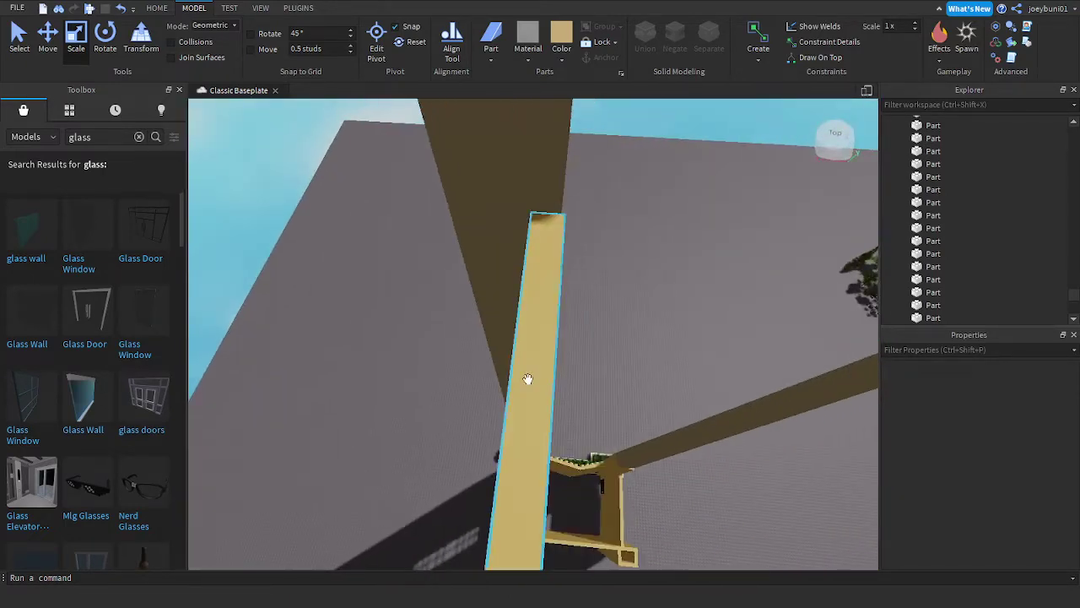
left_click(528, 379)
right_click_drag(535, 379, 535, 379)
left_click_drag(778, 364, 643, 377)
left_click_drag(334, 388, 502, 382)
left_click_drag(645, 373, 605, 375)
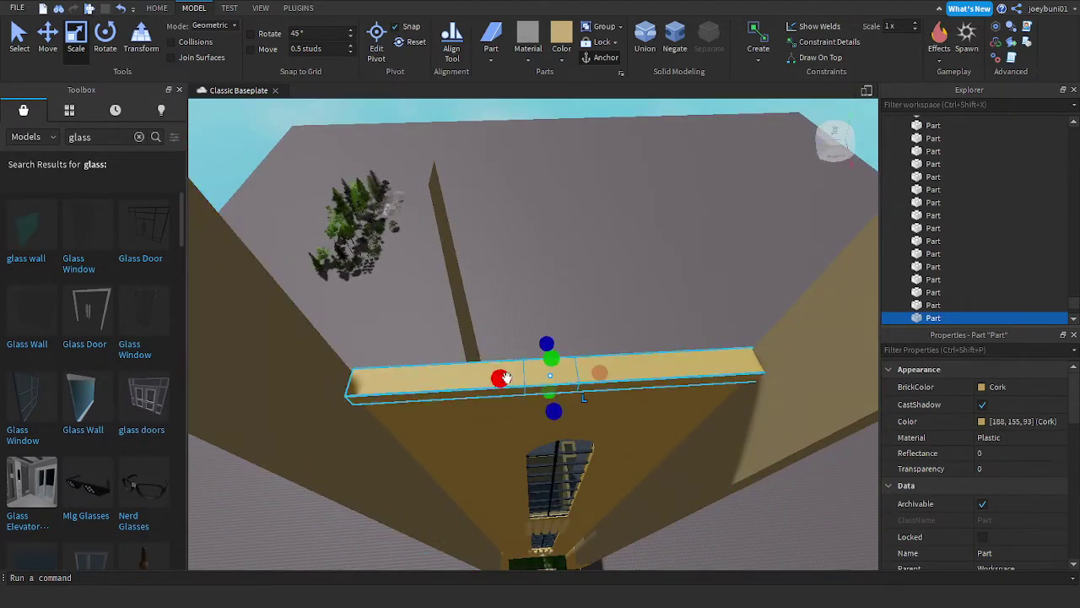
left_click_drag(502, 381, 521, 382)
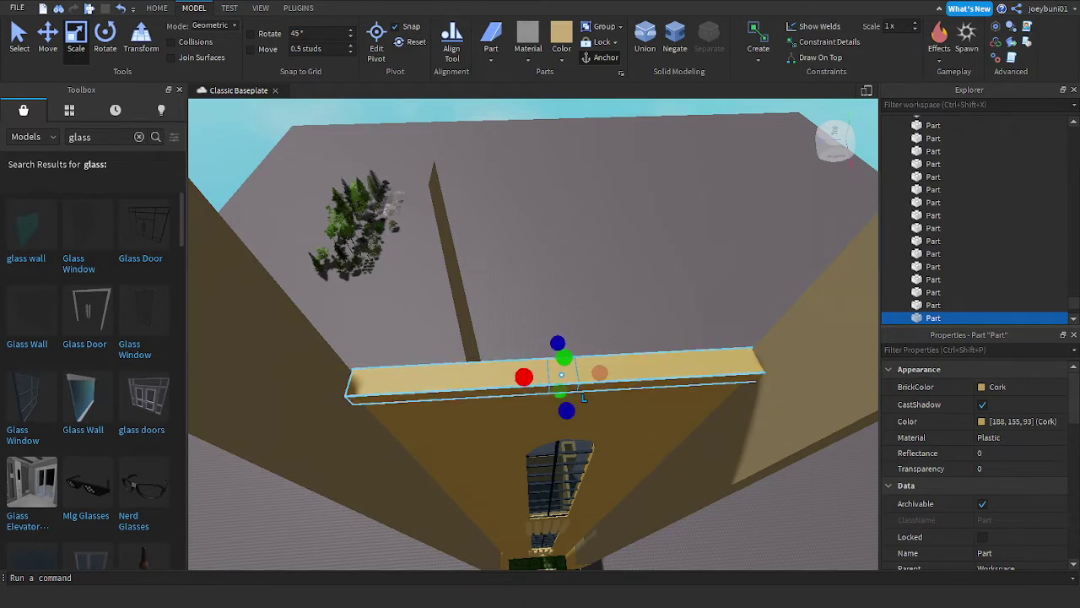
Step: Raise the small central block above the wall and extend it forward and backward past the wall's faces
right_click_drag(525, 380, 649, 329)
left_click_drag(535, 358, 537, 328)
left_click_drag(569, 387, 589, 394)
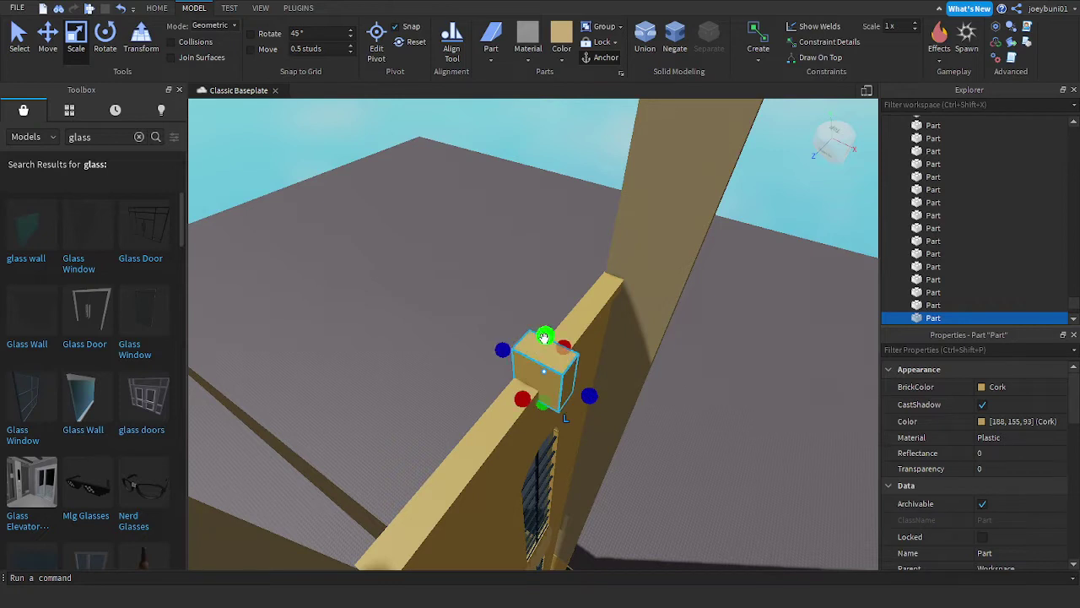
left_click_drag(546, 339, 548, 256)
scroll(549, 261, "down", 1)
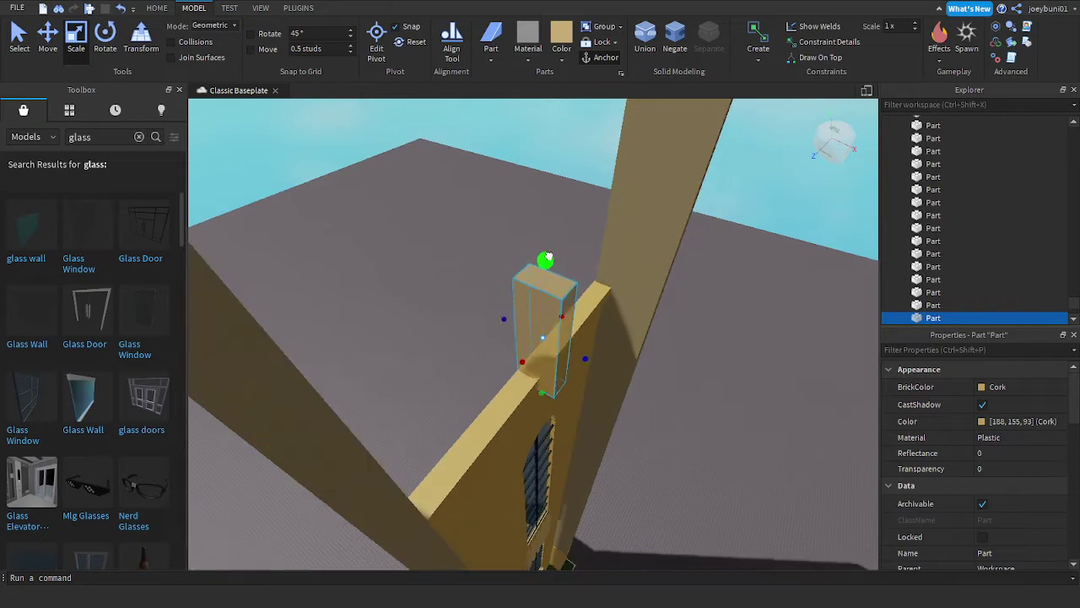
left_click_drag(508, 319, 470, 298)
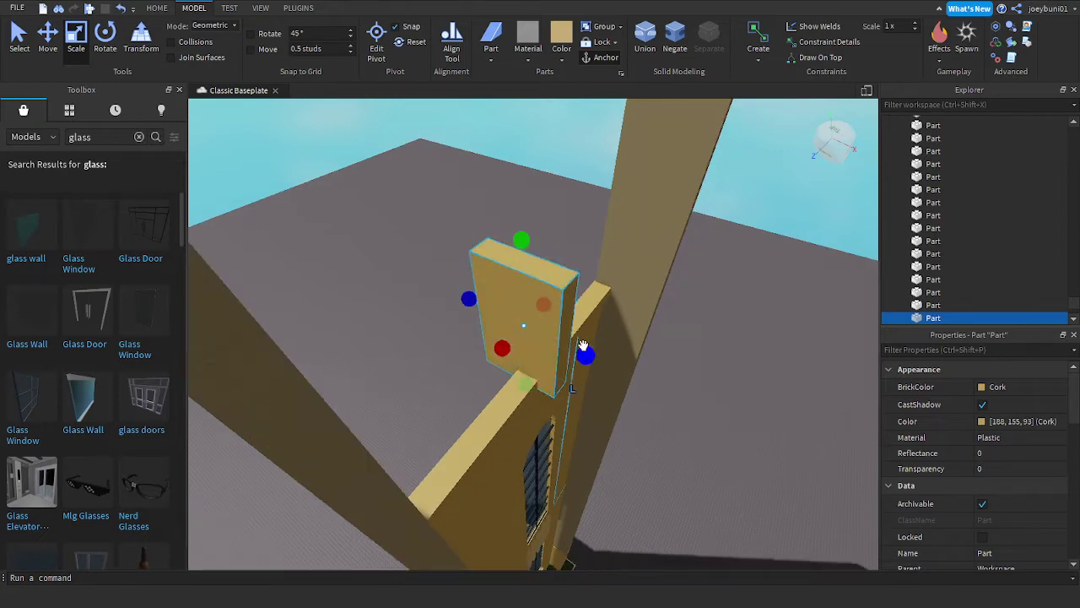
Step: Duplicate the central block, reduce the copy's depth and width to a slim post, and extend it above the original
mouse_move(584, 352)
left_mouse_down()
mouse_move(610, 363)
mouse_move(574, 361)
left_mouse_up()
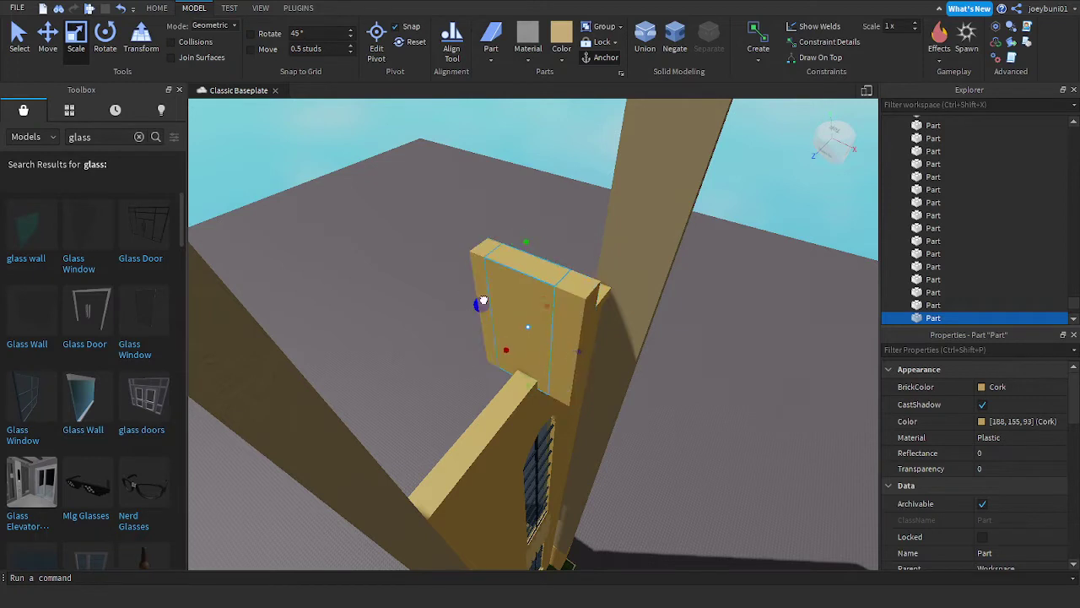
mouse_move(511, 320)
left_mouse_down()
mouse_move(522, 320)
mouse_move(508, 317)
left_mouse_up()
left_click_drag(581, 353, 568, 346)
scroll(535, 211, "down", 3)
left_click_drag(534, 258, 536, 175)
right_click_drag(588, 333, 571, 363)
scroll(571, 363, "down", 3)
right_click_drag(588, 448, 588, 450)
left_click_drag(480, 469, 498, 471)
scroll(605, 446, "down", 1)
right_click_drag(605, 445, 603, 445)
scroll(603, 446, "down", 3)
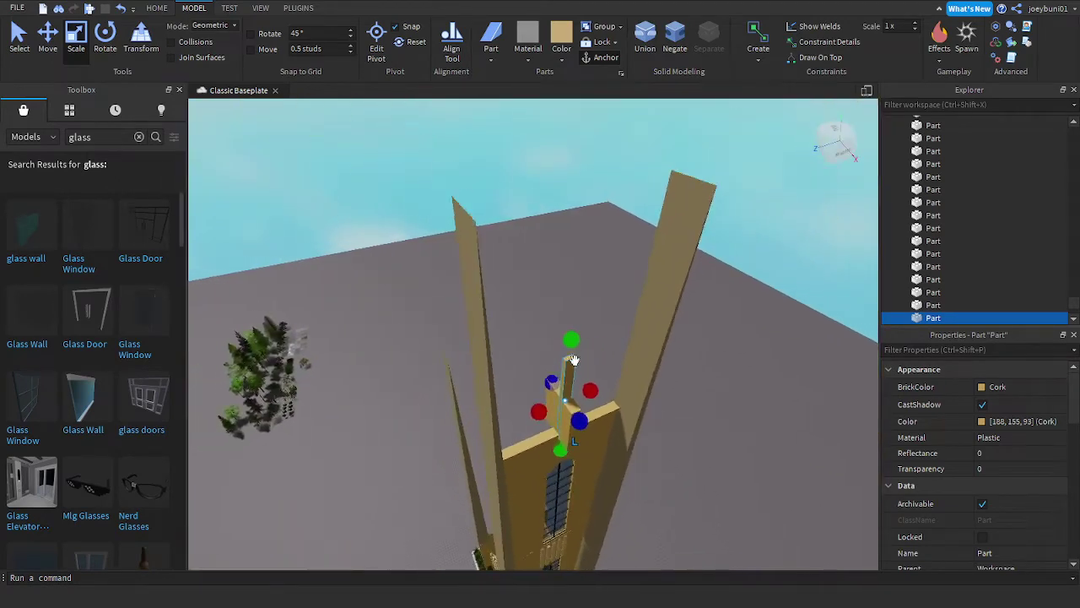
Step: Extend the slim central post upward until it rises far above the two side pillars
scroll(572, 336, "down", 1)
left_click_drag(572, 336, 568, 313)
right_click_drag(572, 333, 569, 313)
left_click_drag(569, 313, 555, 266)
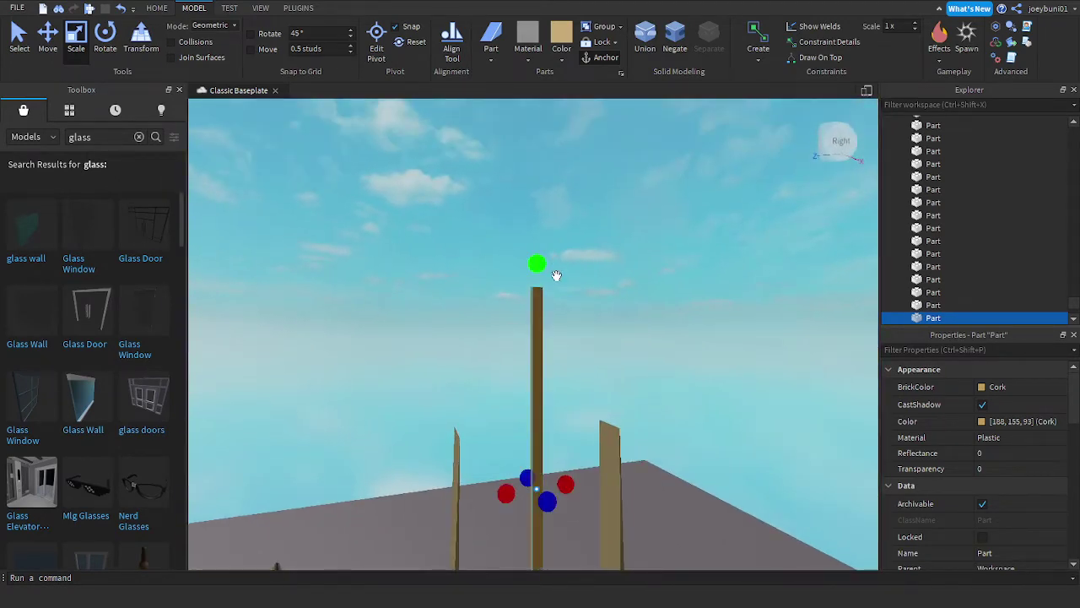
scroll(594, 330, "up", 1)
scroll(594, 329, "up", 1)
right_click_drag(594, 330, 589, 330)
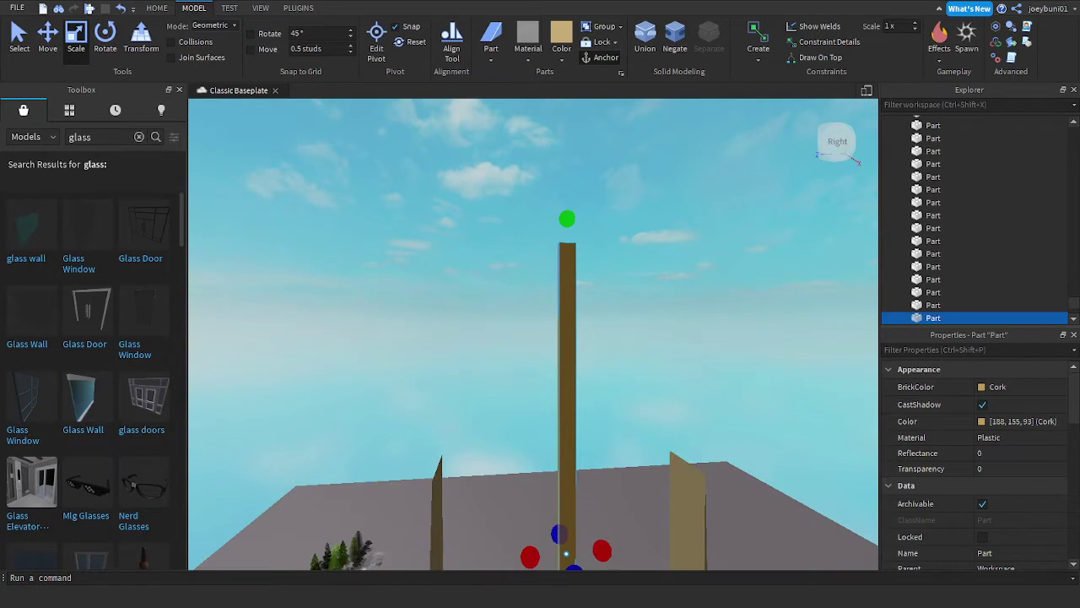
right_click_drag(589, 330, 594, 322)
left_click_drag(539, 158, 539, 151)
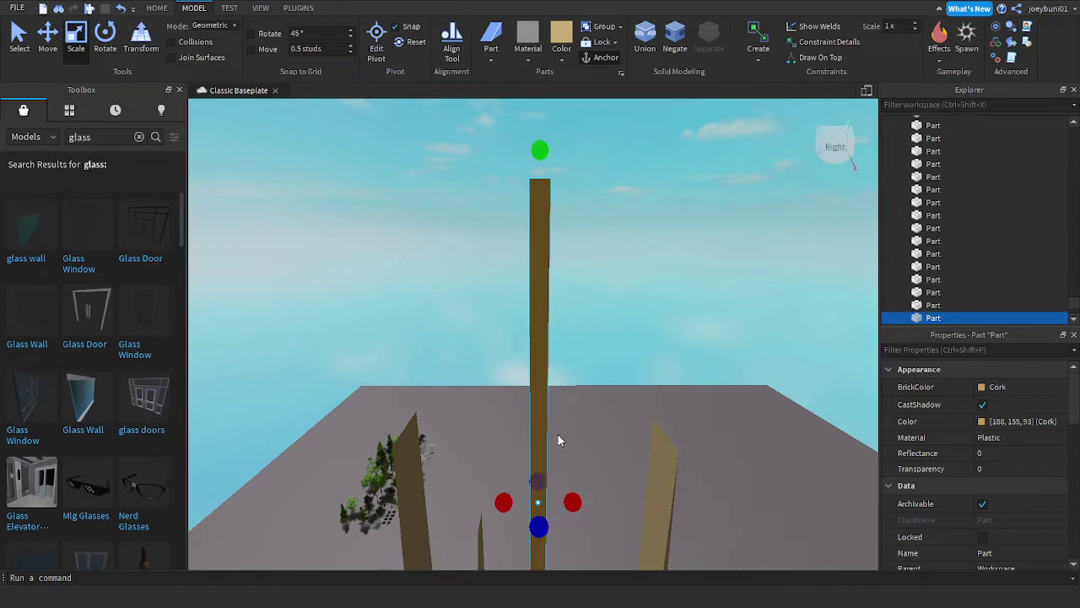
Step: Duplicate the central post and shorten the copy from both ends to a short piece near the side pillars' tops
right_click_drag(545, 541, 552, 483)
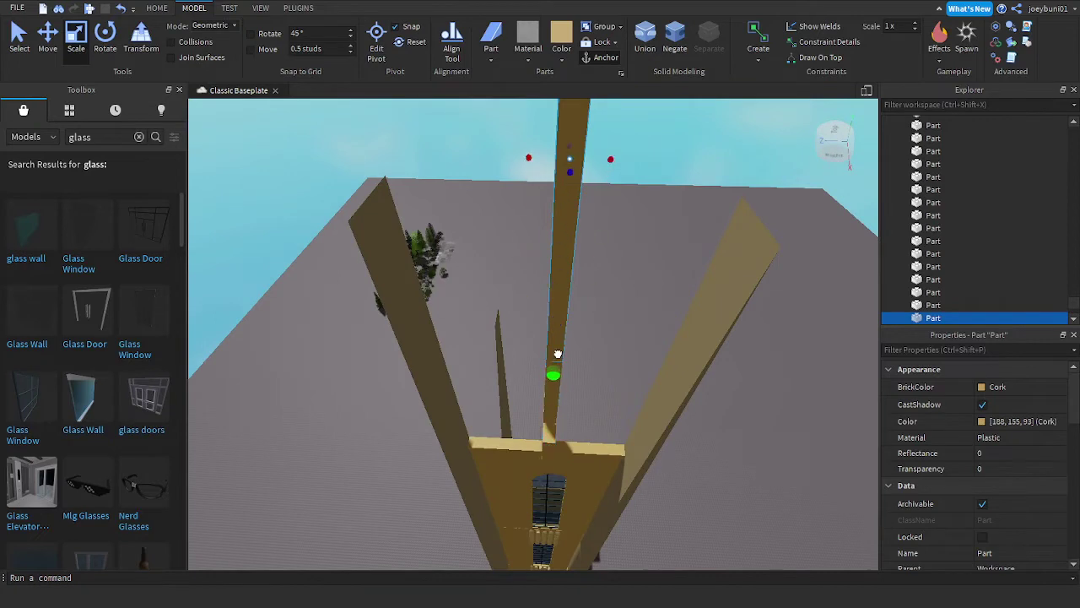
right_click_drag(561, 272, 557, 349)
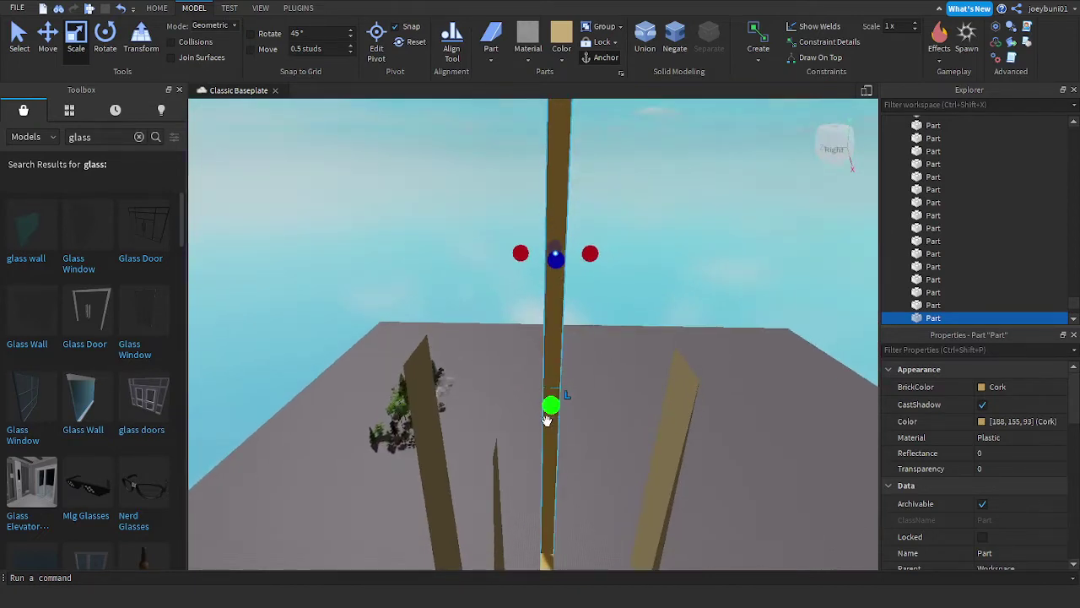
left_click_drag(547, 417, 559, 327)
right_click_drag(561, 358, 560, 253)
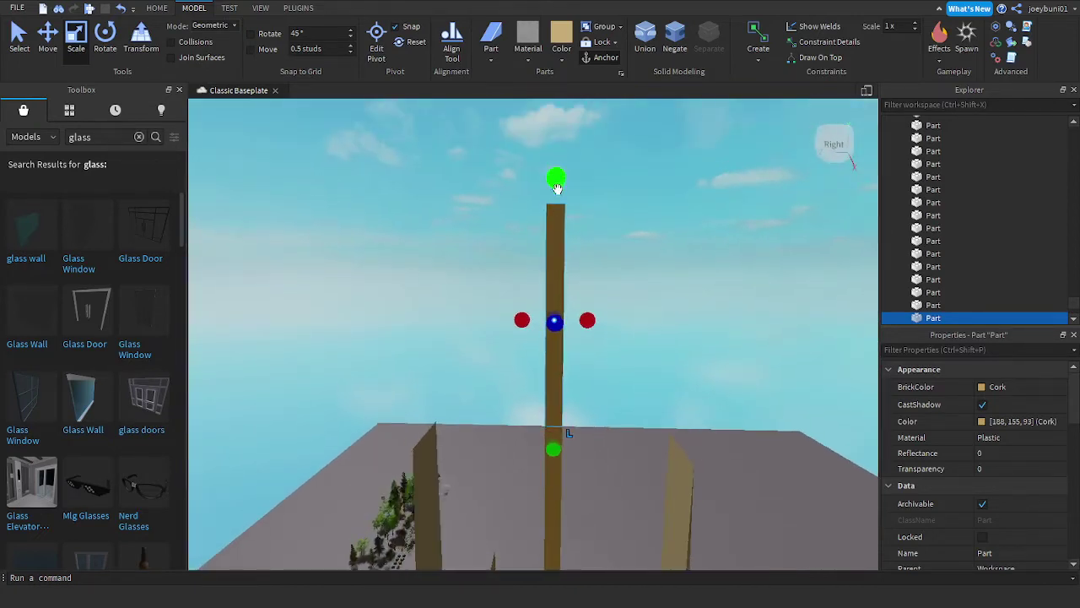
scroll(562, 284, "up", 3)
left_click_drag(557, 191, 566, 372)
Step: Lengthen the short cork piece sideways in both directions to form a crossbar between the side pillars
key("d")
left_click_drag(598, 445, 611, 485)
right_click_drag(611, 485, 548, 421)
key("a")
left_click_drag(592, 394, 493, 365)
right_click_drag(580, 430, 584, 434)
scroll(584, 433, "down", 1)
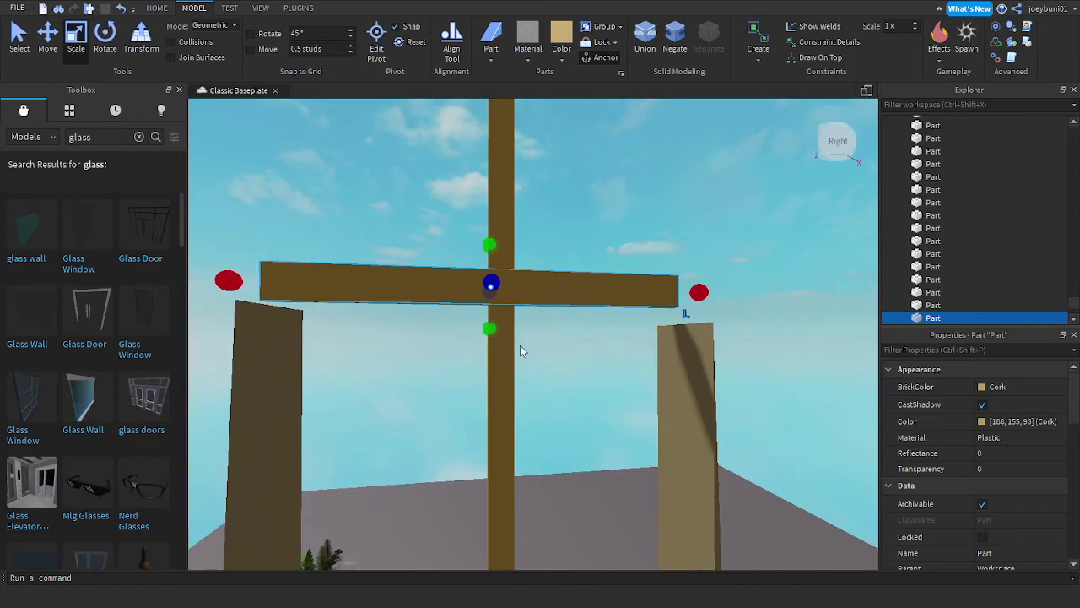
Step: Reduce the crossbar's height and extend its right end over the right side pillar
mouse_move(491, 328)
left_mouse_down()
mouse_move(491, 359)
mouse_move(490, 336)
left_mouse_up()
left_click_drag(491, 244, 492, 270)
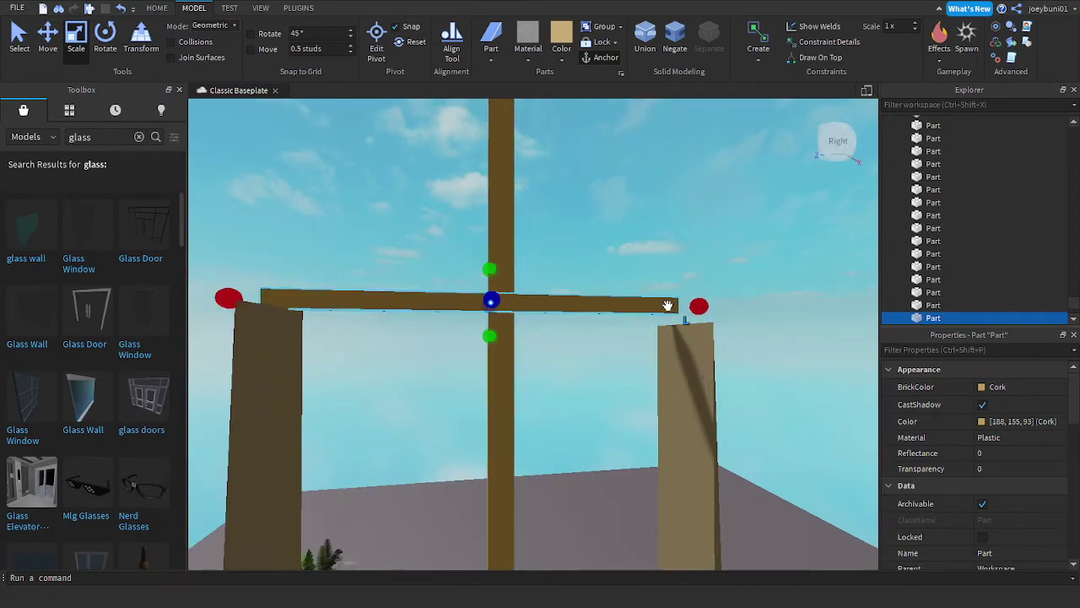
left_click(675, 365)
left_click(639, 306)
left_click_drag(701, 307, 736, 308)
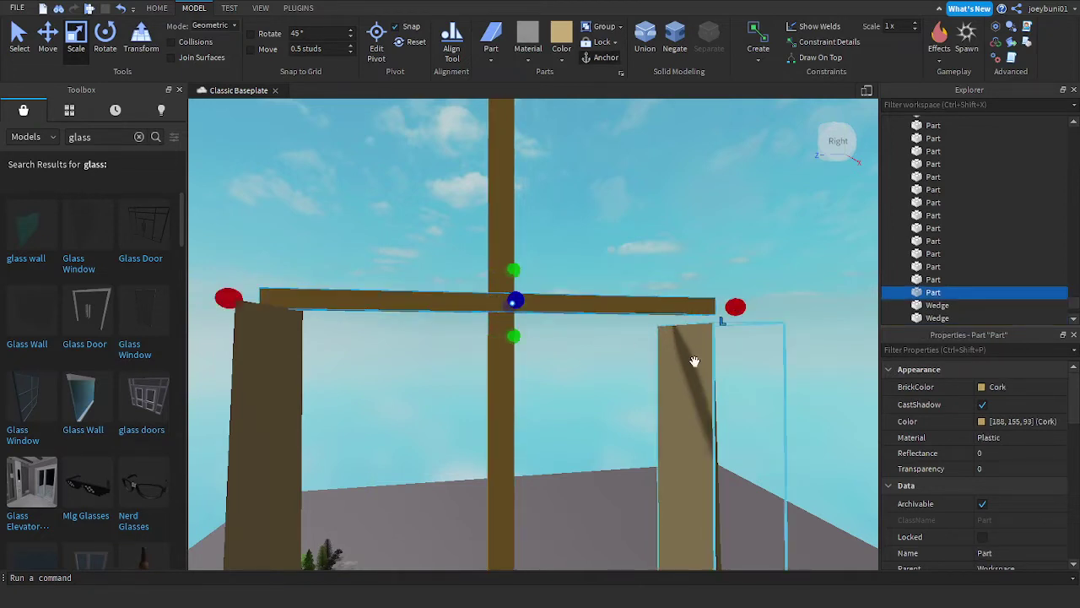
Step: Raise the right pillar's wedge to the crossbar's level and trim both ends of the crossbar to fit the pillars
left_click(695, 361)
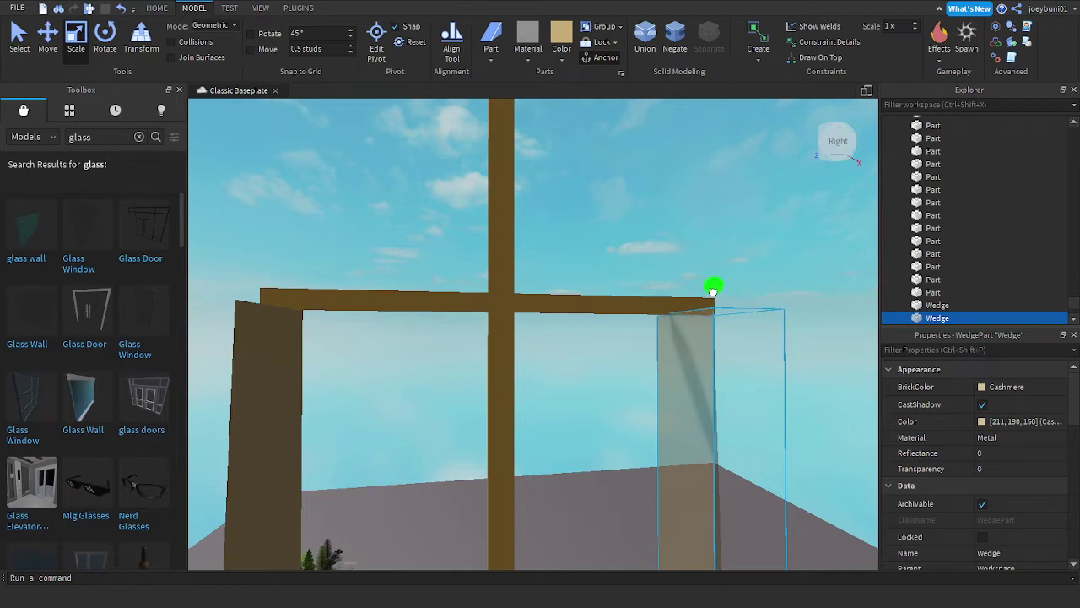
left_click(556, 306)
right_click_drag(584, 313, 587, 315)
key("d")
left_click_drag(662, 312, 624, 313)
key("a")
left_click_drag(349, 312, 366, 318)
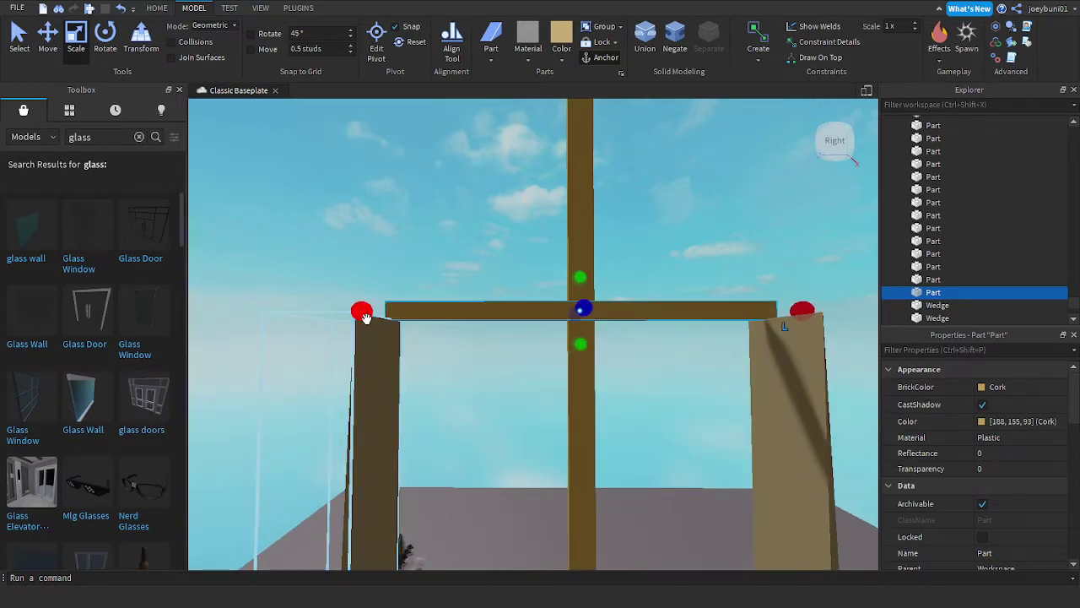
Step: Shorten the central cork post from its upper end so it rises less far above the crossbar
right_click_drag(783, 339, 785, 345)
key("w")
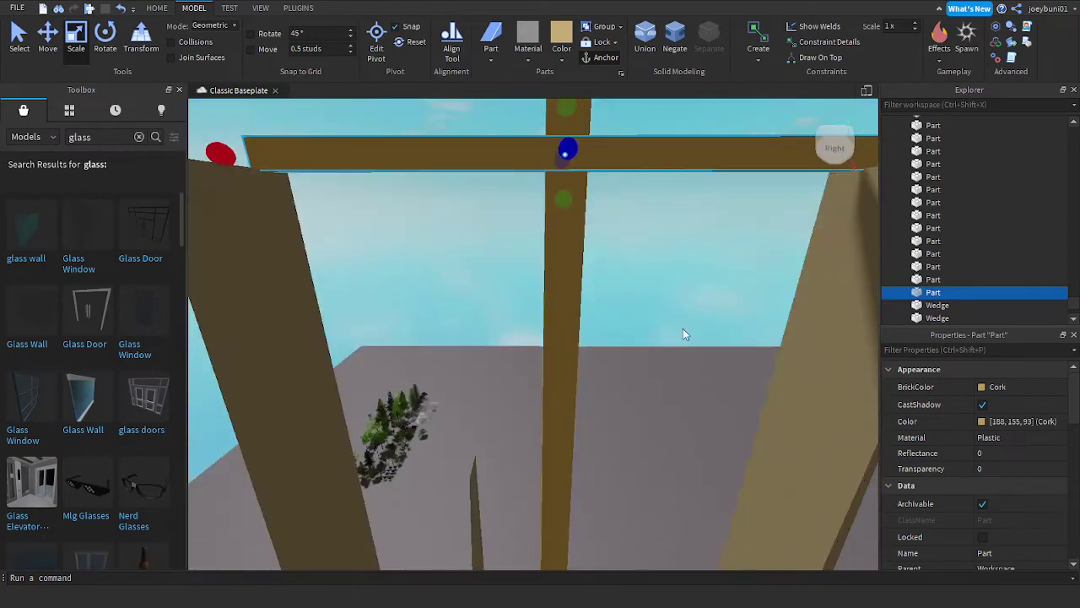
key("s")
right_click_drag(680, 326, 620, 262)
left_click(551, 236)
left_click_drag(543, 199, 550, 238)
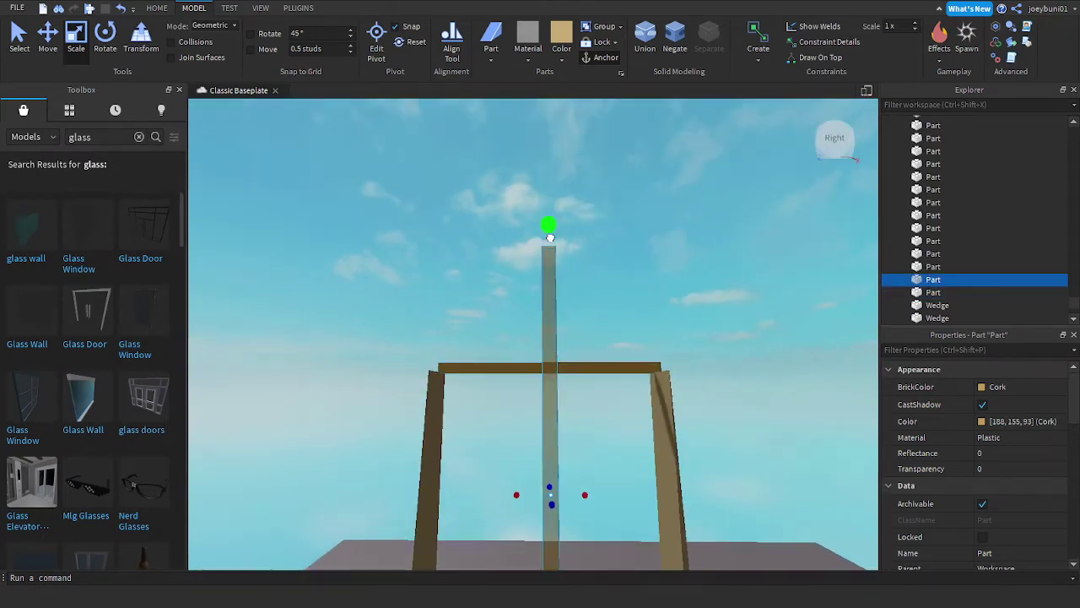
left_click_drag(551, 291, 552, 288)
right_click_drag(552, 288, 554, 303)
key("w")
key("s")
left_click_drag(517, 166, 516, 164)
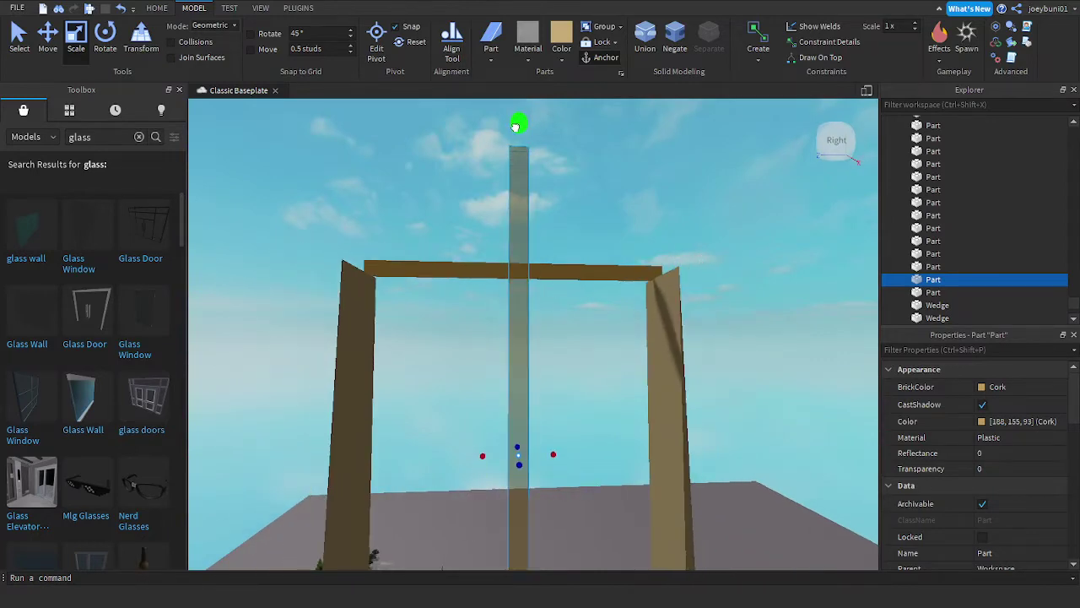
left_click_drag(515, 126, 515, 127)
right_click_drag(568, 235, 571, 248)
key("w")
key("s")
left_click_drag(514, 172, 513, 154)
key("w")
right_click_drag(563, 254, 578, 268)
Step: Duplicate the crossbar, shorten the copy from both ends to a small block right of the post, and extend it upward
left_click(647, 318)
key("ctrl+d")
left_click_drag(814, 314, 663, 335)
key("a")
left_click_drag(225, 371, 441, 378)
key("d")
left_click_drag(443, 330, 457, 331)
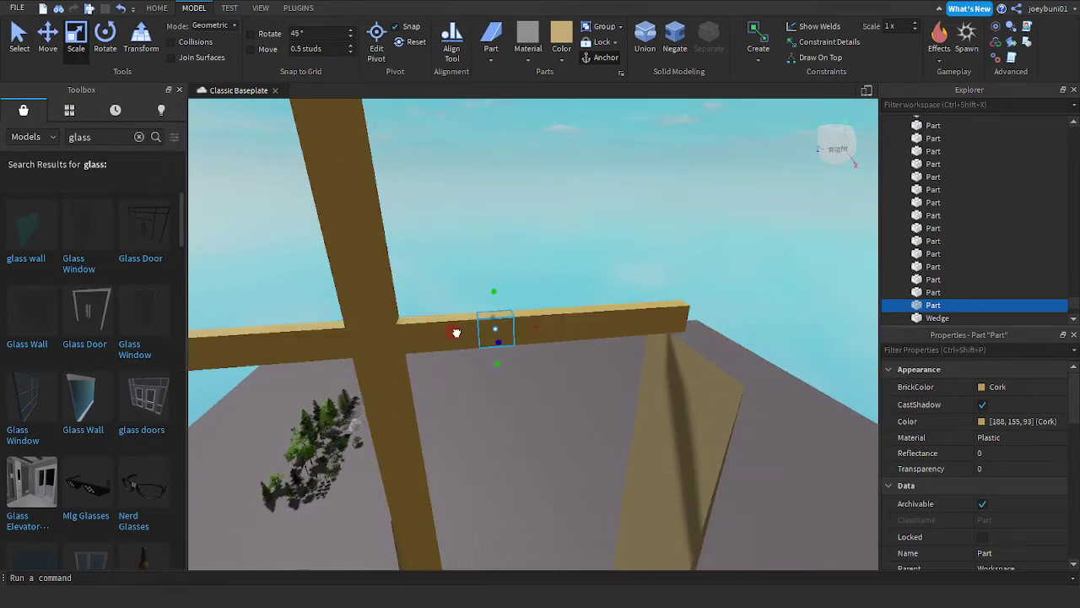
left_click_drag(492, 292, 492, 238)
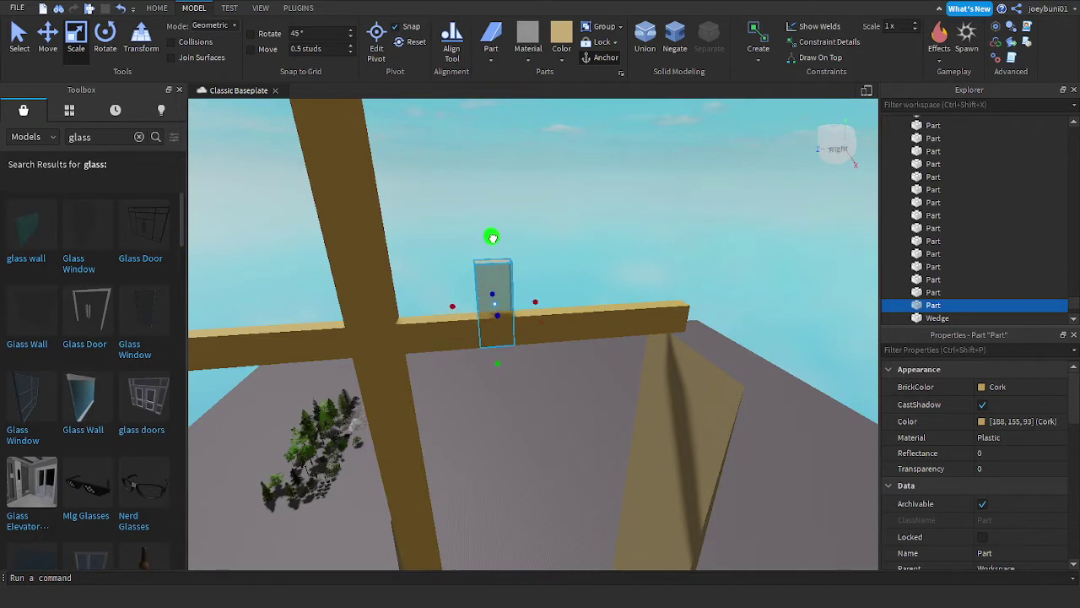
Step: Duplicate the small upright block, tilt the copy slightly toward the central post, and place it at the original's upper end
key("ctrl+d")
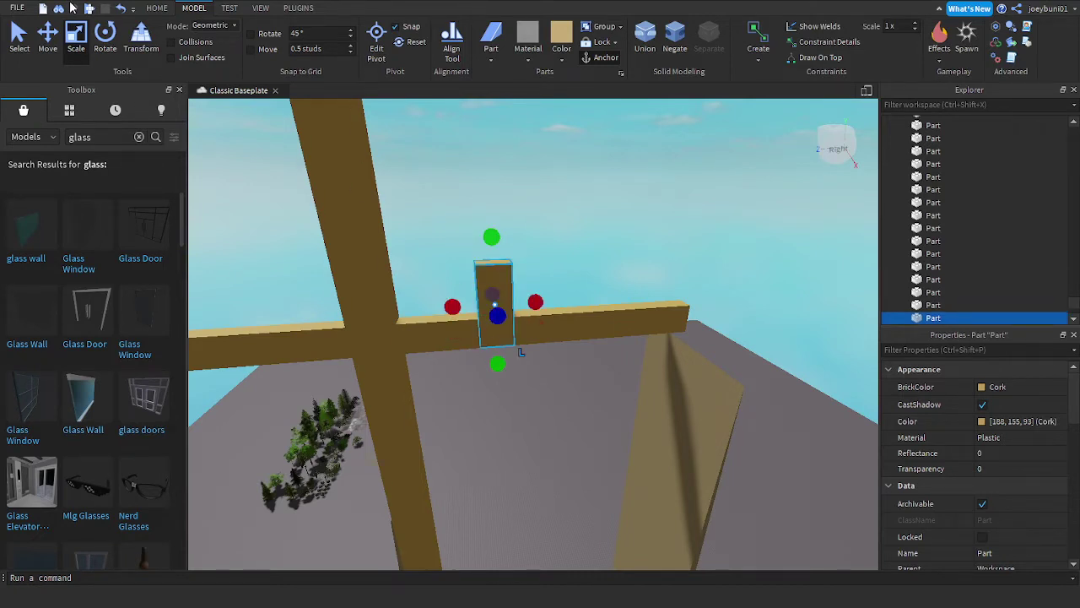
left_click(57, 42)
left_click_drag(490, 240, 435, 194)
left_click(106, 33)
left_click(25, 32)
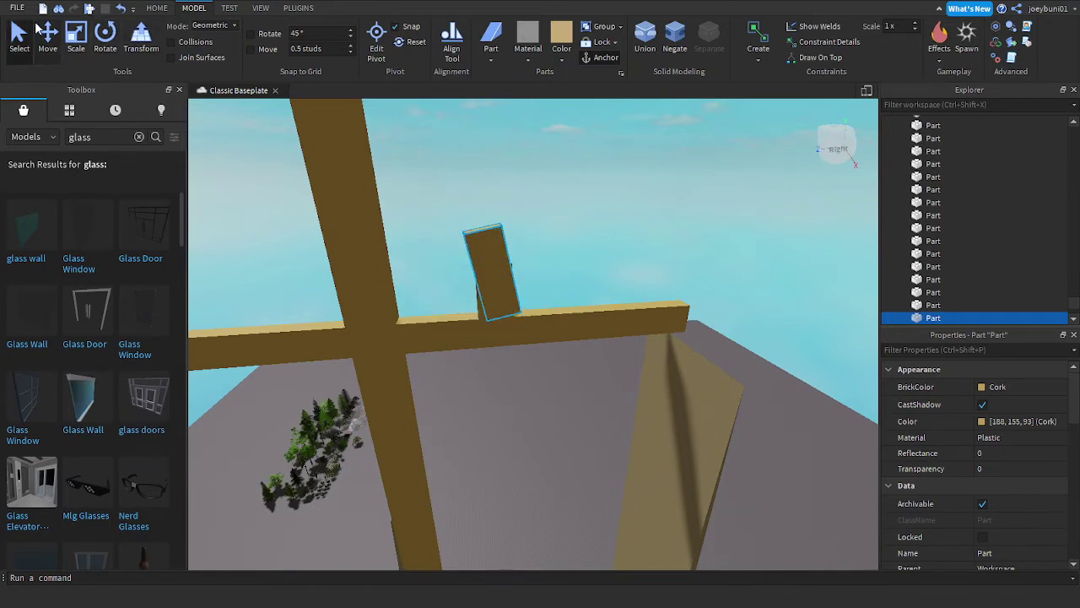
left_click(48, 36)
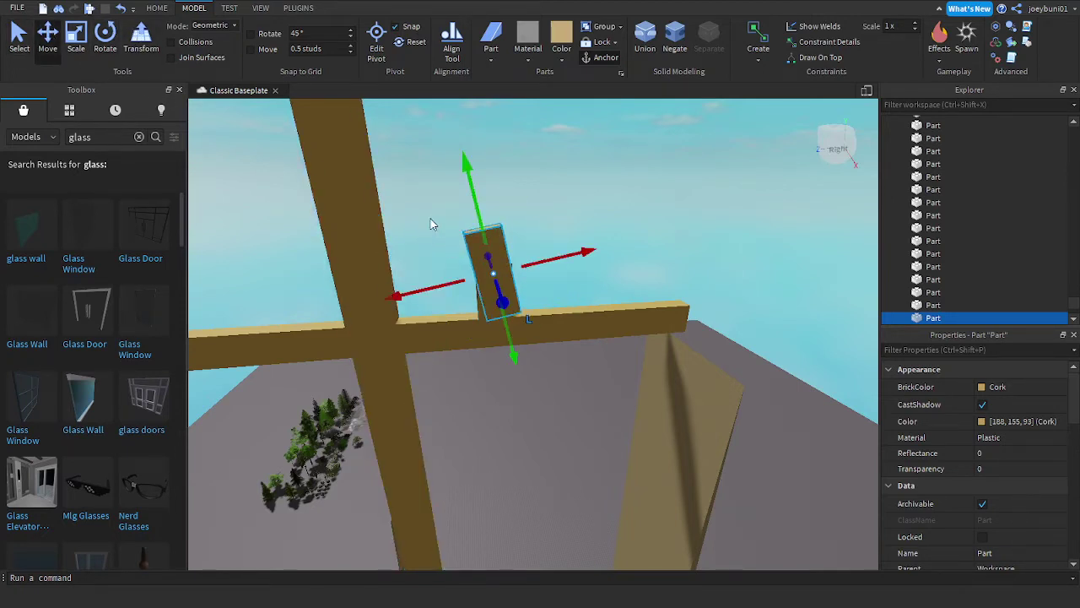
left_click(484, 239)
left_click_drag(478, 217, 470, 185)
left_click_drag(545, 232, 547, 234)
left_click_drag(505, 307, 510, 331)
left_click_drag(445, 279, 444, 280)
Step: Line up the two blocks by shifting both slightly right and shortening the tilted one from its lower end
left_click(495, 305)
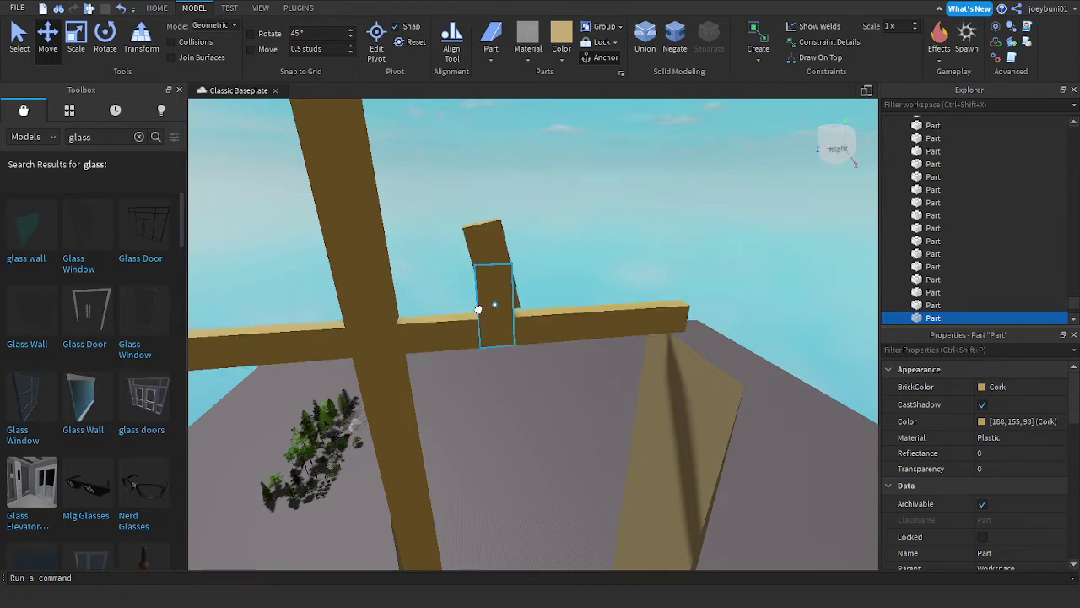
left_click_drag(555, 300, 558, 300)
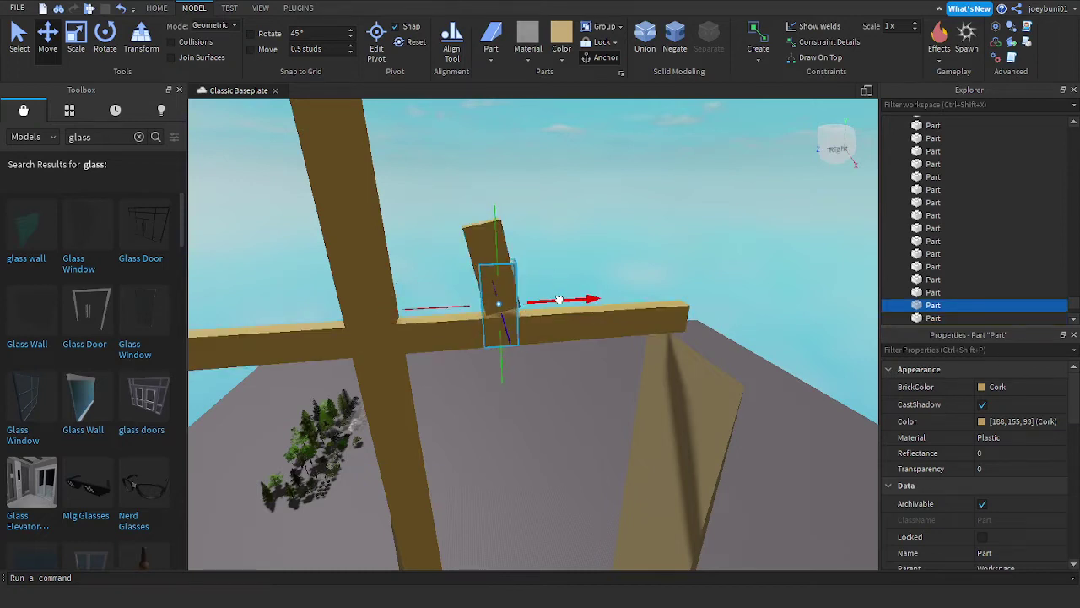
left_click(493, 250)
left_click(76, 38)
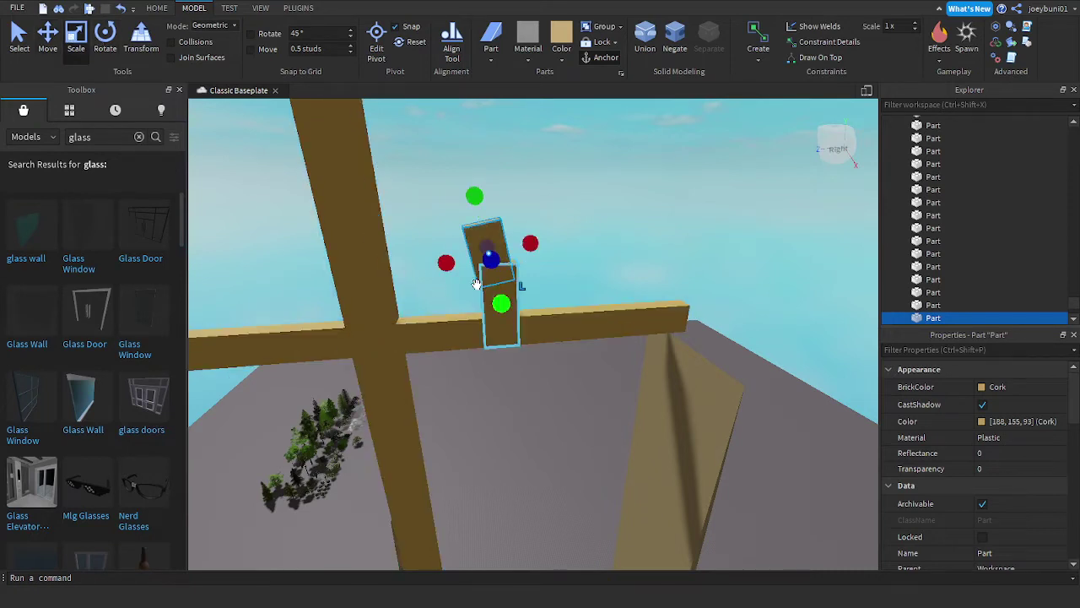
key("ctrl+2")
left_click_drag(542, 243, 543, 242)
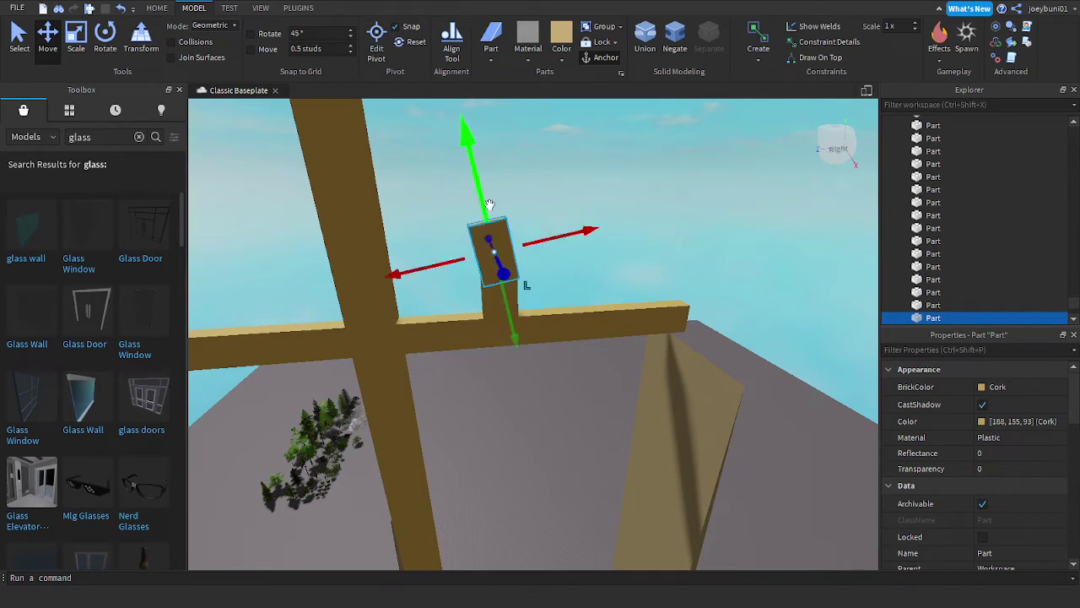
Step: Add a third block above the tilted one, lean it further toward the central post, and fit it to the curve
left_click_drag(481, 196, 404, 205)
left_click(98, 41)
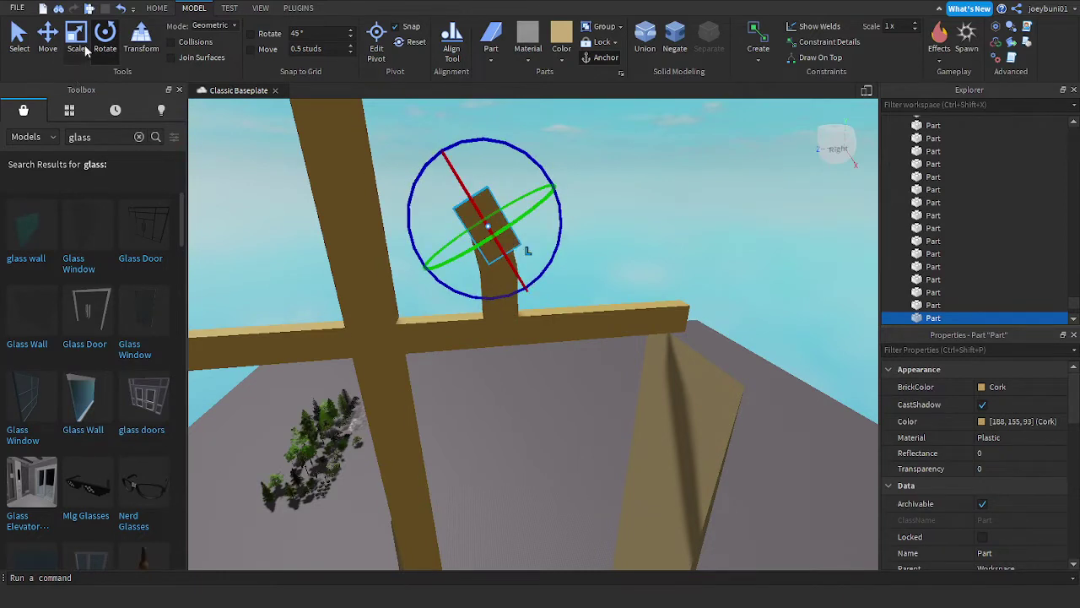
left_click(50, 47)
left_click_drag(463, 190, 454, 173)
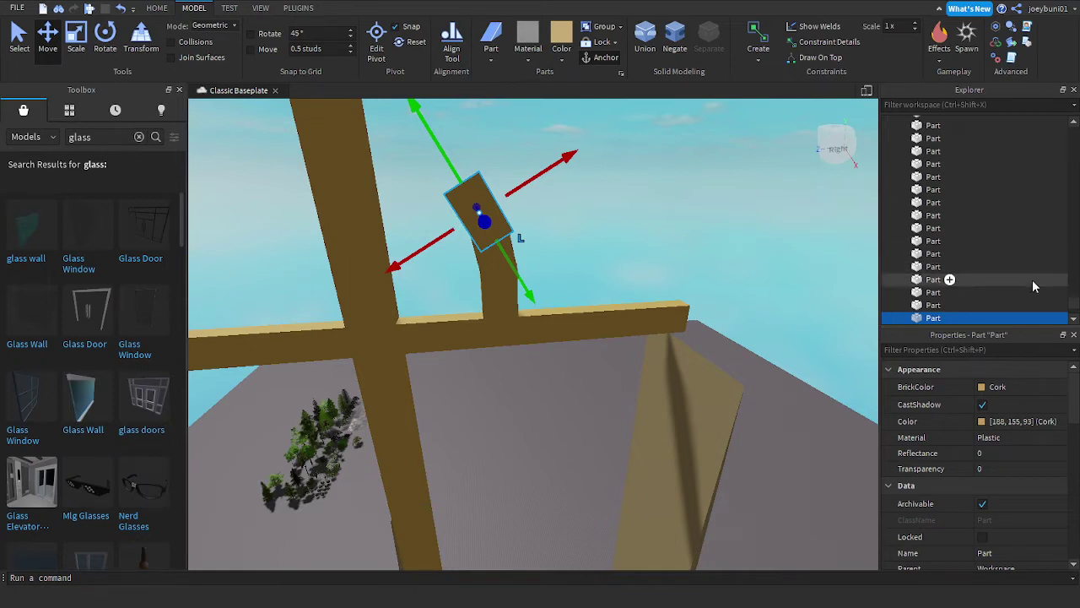
Step: Duplicate the uppermost block, move the copy along the curve, tilt it further, and align it sideways as a fourth segment
left_click_drag(1076, 305, 1076, 316)
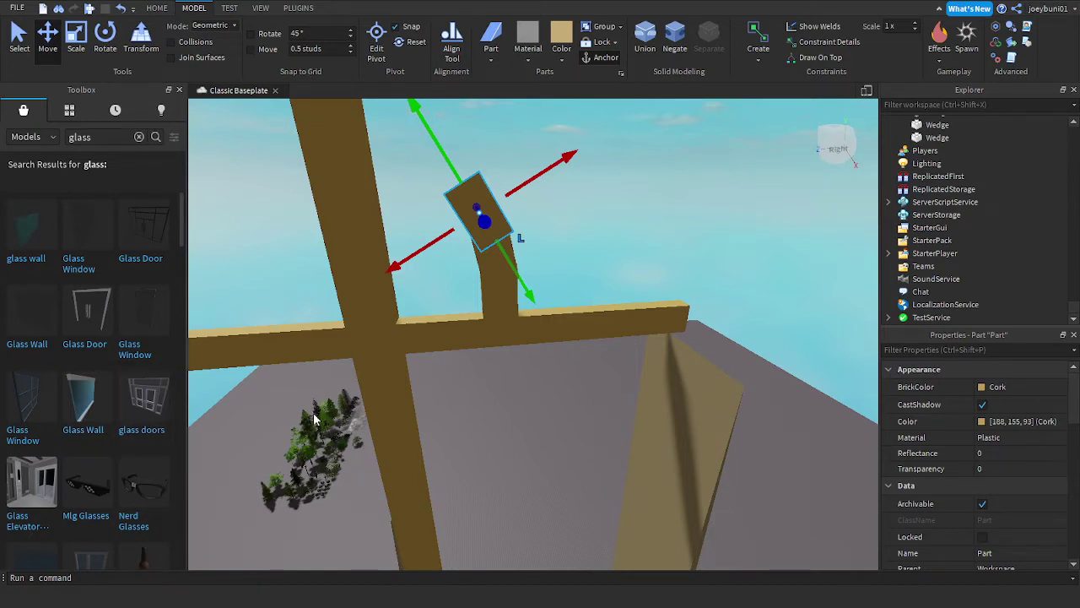
scroll(314, 419, "down", 5)
right_click_drag(570, 389, 569, 391)
key("w")
key("w")
key("ctrl+d")
left_click_drag(508, 217, 489, 189)
left_click(117, 39)
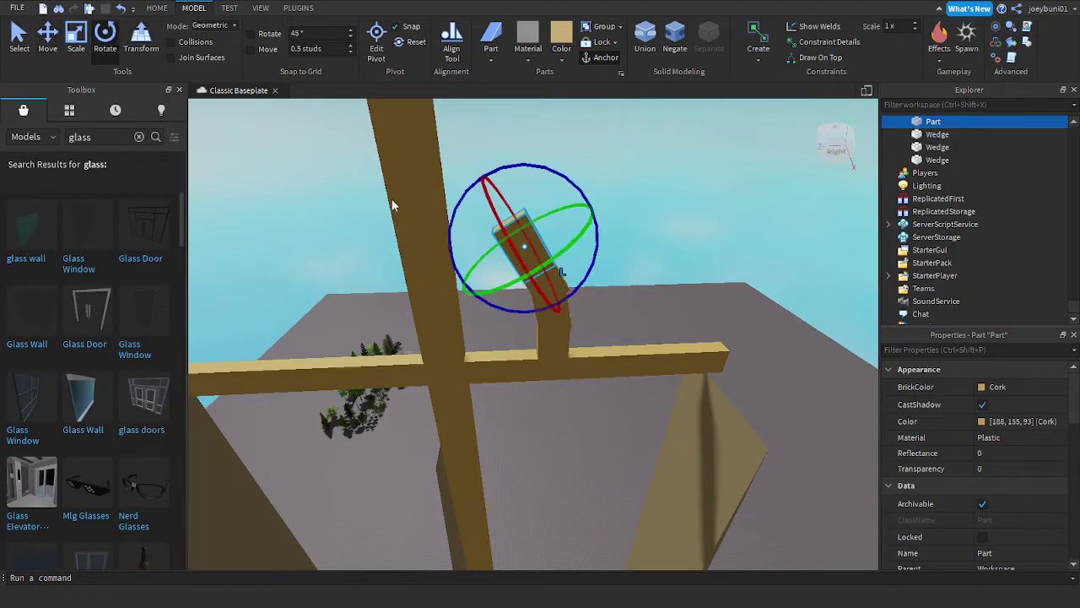
left_click_drag(448, 220, 475, 236)
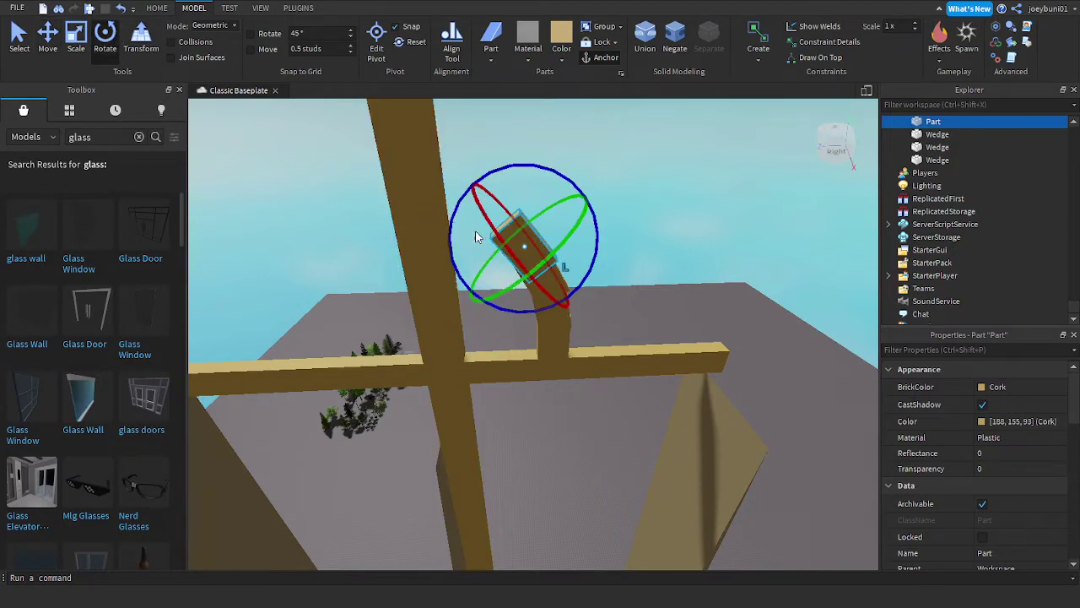
left_click(48, 37)
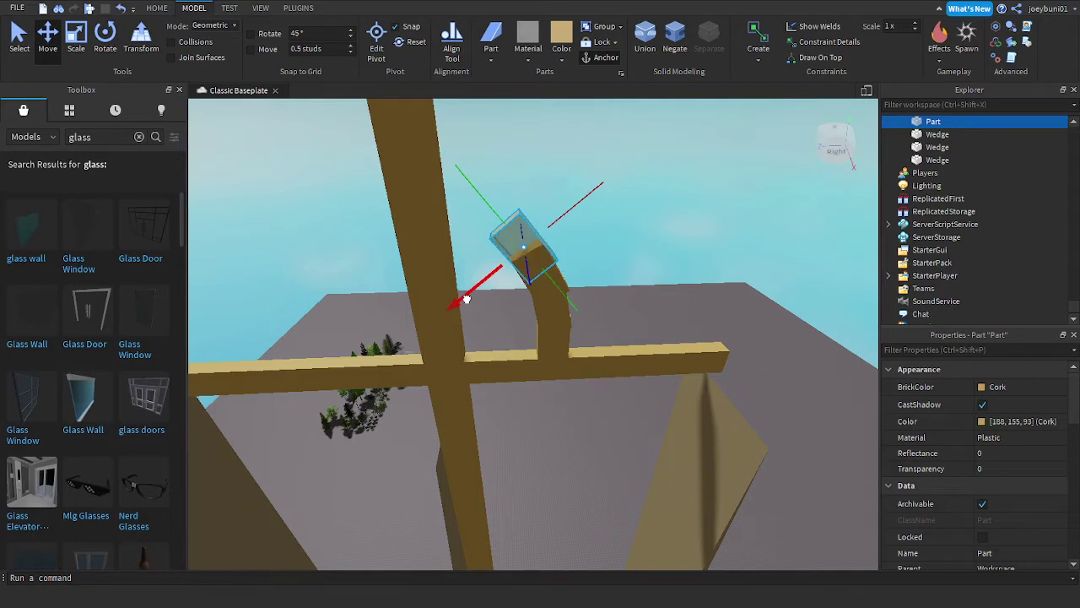
left_click_drag(467, 299, 468, 298)
Step: Duplicate the fourth curve segment and move the copy up along its length toward the central post for rotation
key("ctrl+d")
left_click(481, 209)
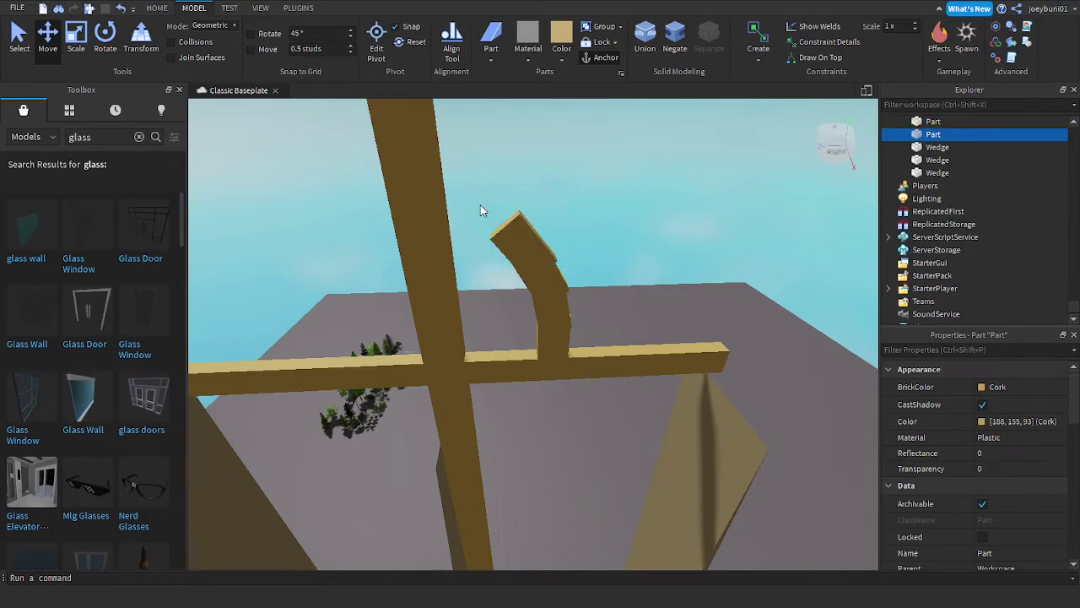
left_click(521, 245)
left_click_drag(494, 208, 430, 218)
left_click(107, 44)
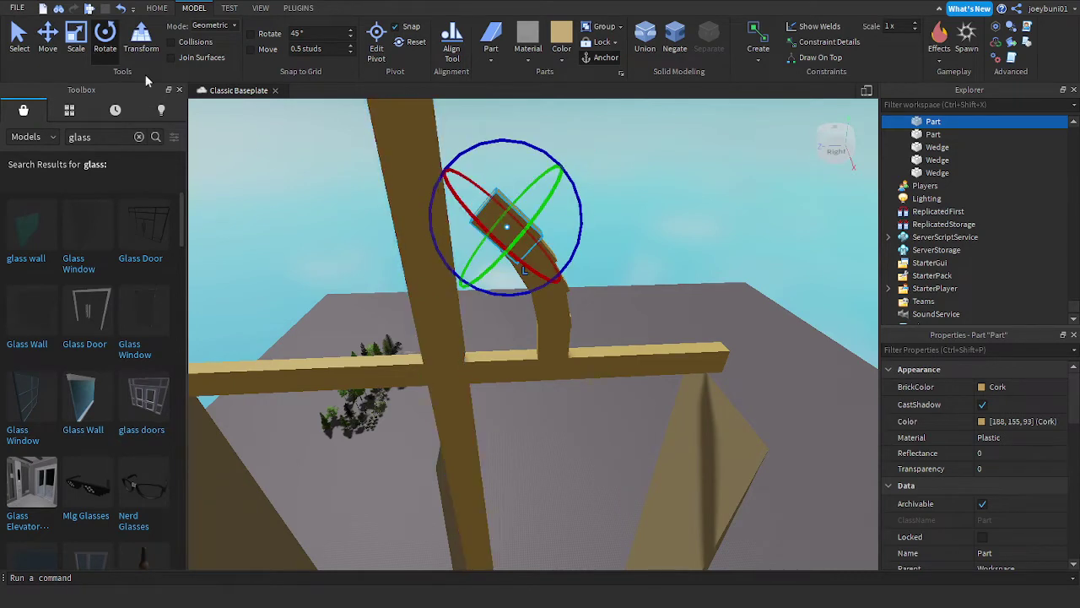
Step: Duplicate the end segment of the arch, move the copy toward the vertical post and rotate it to continue the curve
left_click(48, 35)
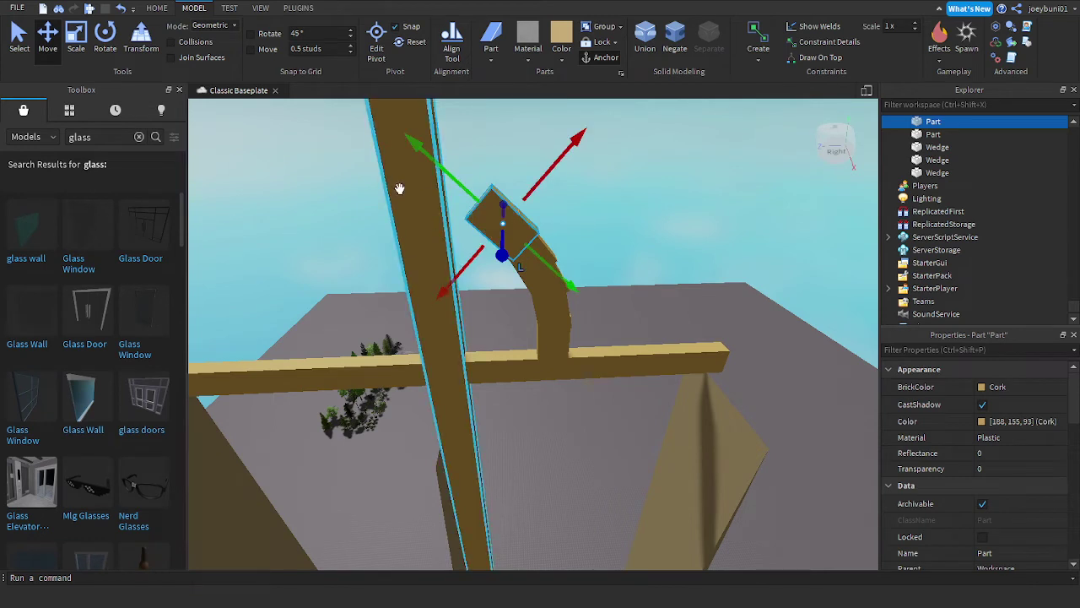
left_click(105, 38)
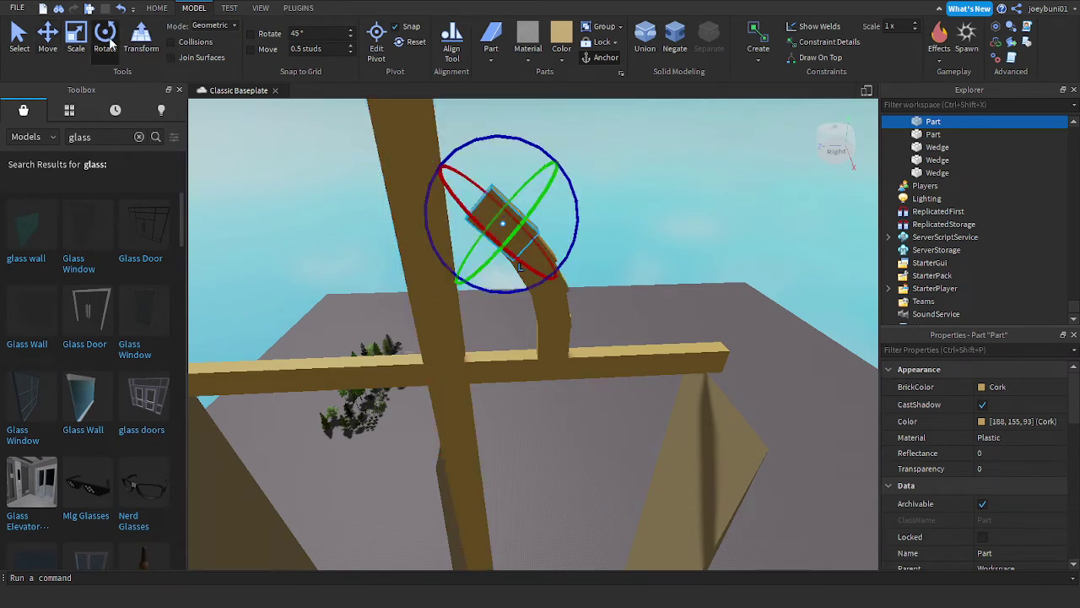
left_click(56, 39)
key("ctrl+d")
left_click_drag(453, 178, 406, 197)
left_click(104, 42)
Step: Delete the surplus copy of the end segment and shift the end segment slightly along the curve toward the post
key("ctrl+d")
left_click(54, 39)
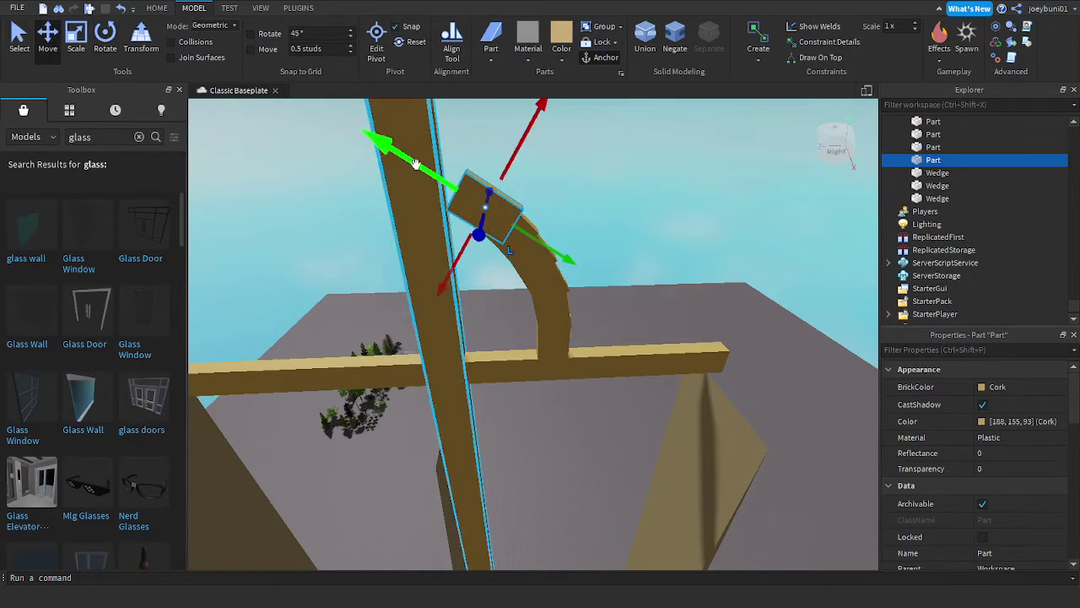
key("Delete")
left_click(485, 199)
left_click(455, 209)
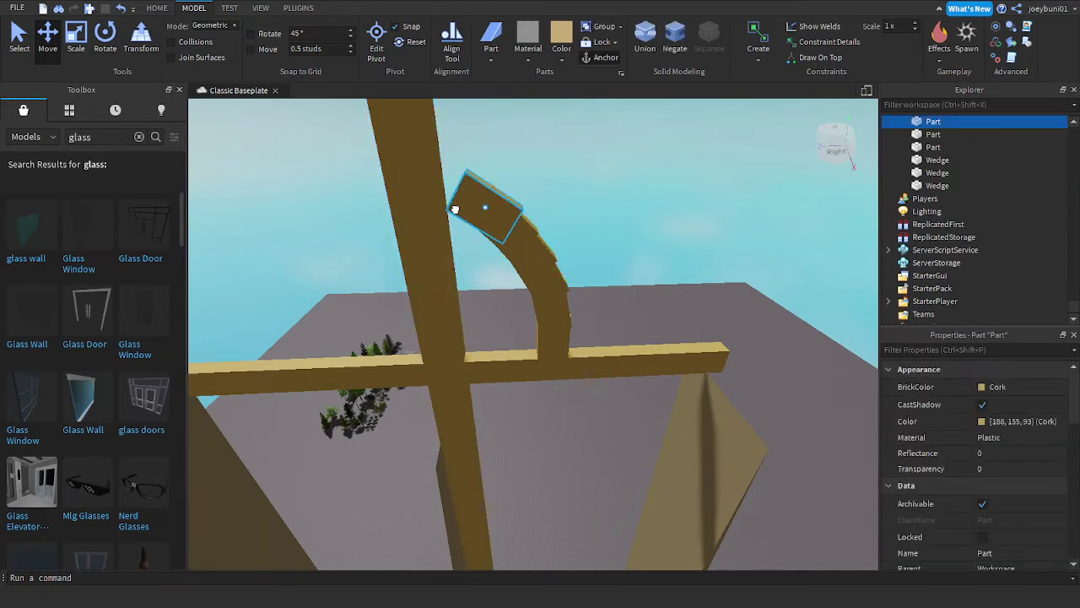
left_click_drag(436, 181, 425, 174)
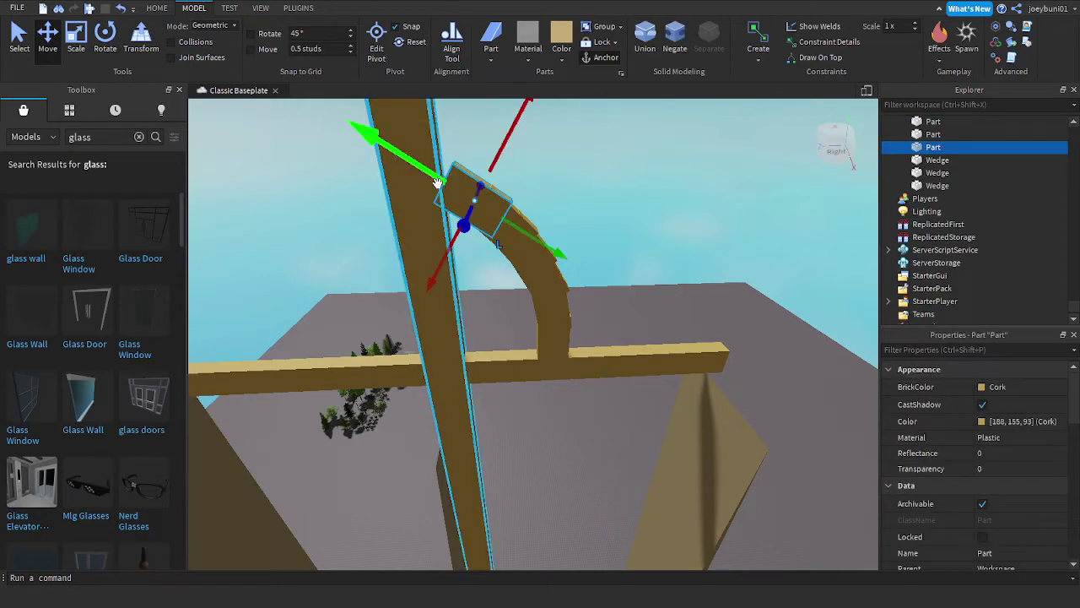
Step: Duplicate the rotated end segment and move the copy into the vertical post to close the quarter arch
left_click(104, 44)
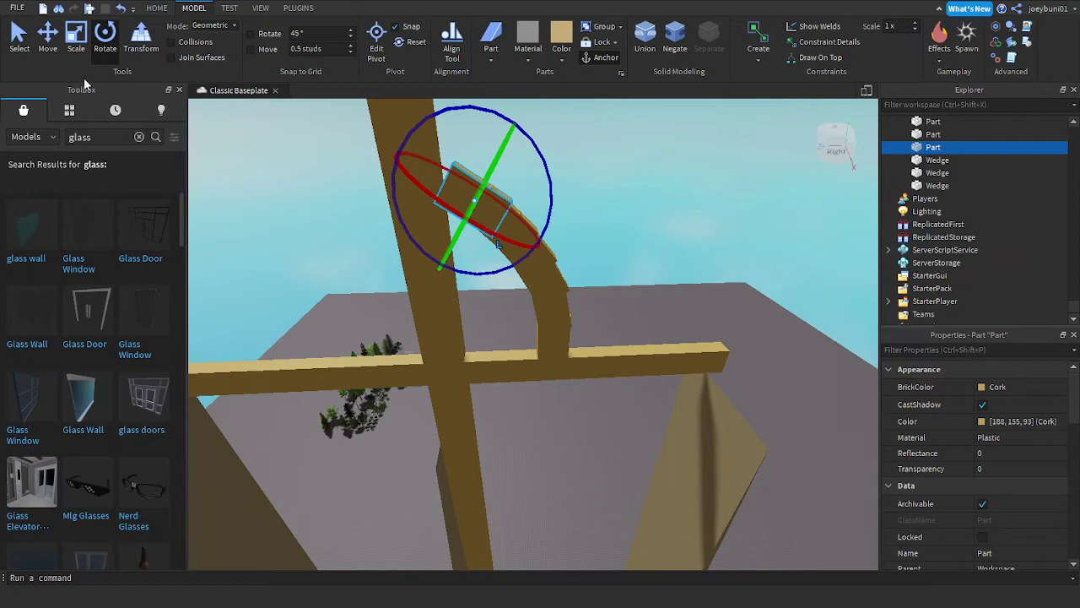
left_click(50, 44)
key("ctrl+d")
left_click_drag(431, 174, 399, 158)
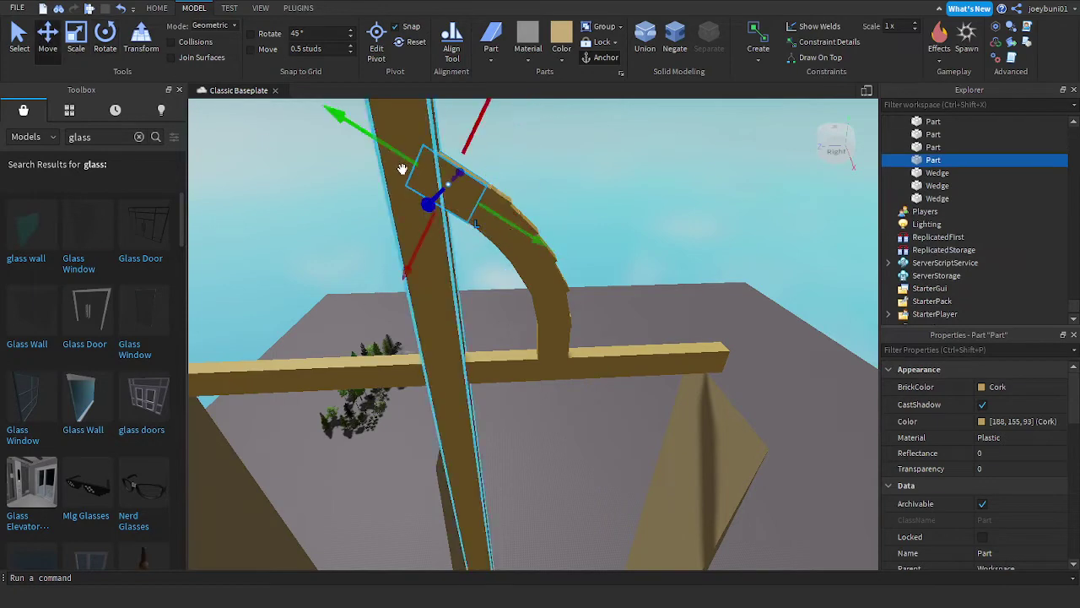
Step: Examine the quarter arch and its top segment from the front and from the side
scroll(637, 287, "down", 8)
left_click(639, 301)
right_click_drag(640, 301, 619, 317)
scroll(641, 312, "up", 3)
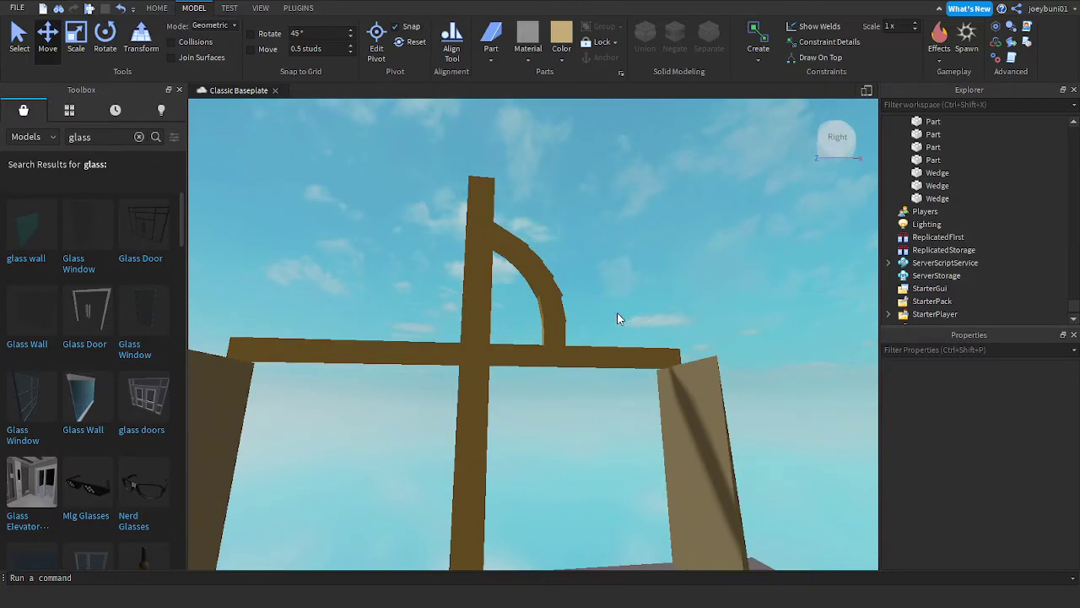
left_click(508, 243)
key("f")
scroll(524, 253, "up", 5)
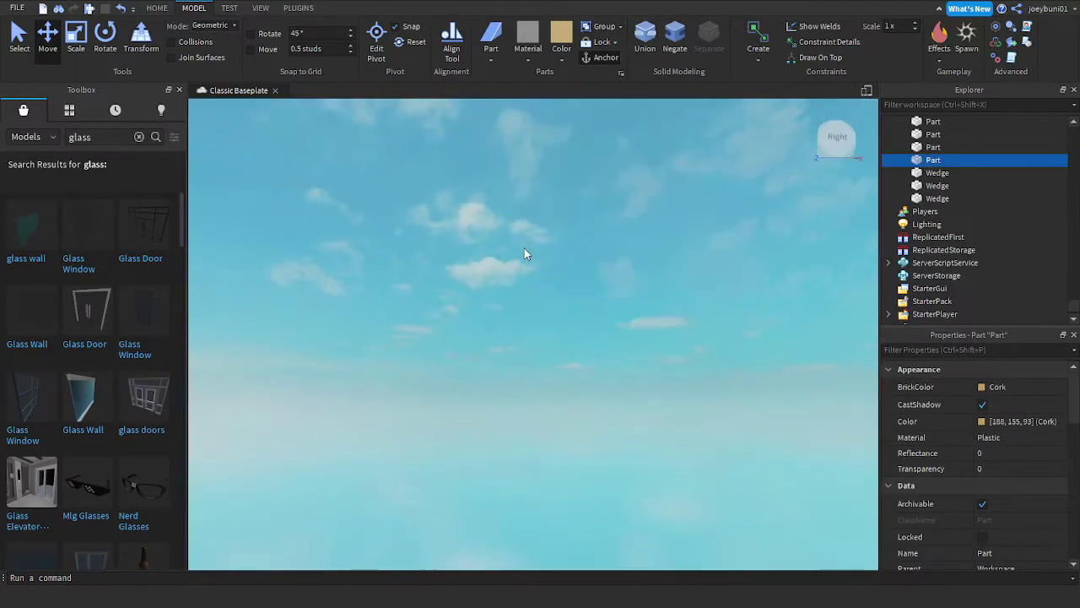
scroll(524, 250, "down", 5)
right_click_drag(524, 248, 539, 265)
scroll(525, 299, "up", 2)
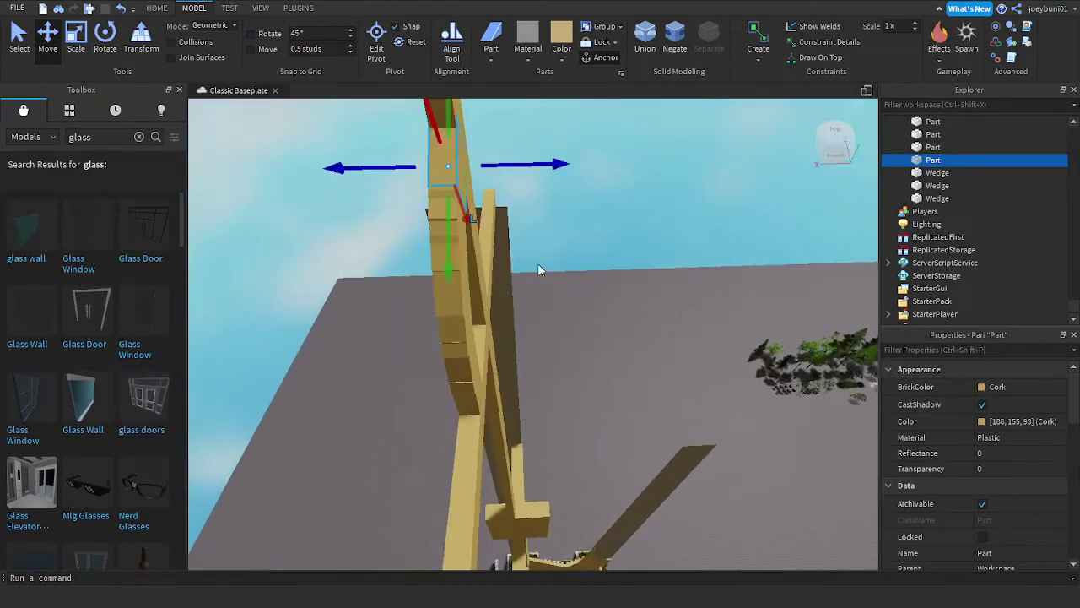
scroll(539, 265, "down", 1)
scroll(463, 202, "up", 2)
right_click_drag(463, 202, 461, 196)
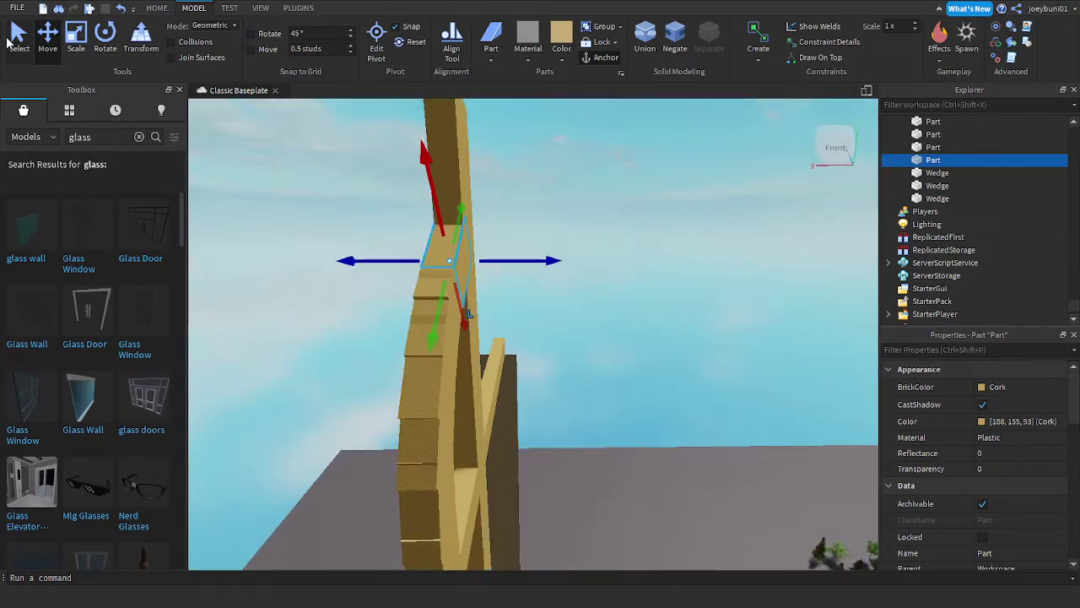
Step: Select all seven segments of the curved arch half, from the vertical post down to the crossbar
left_click(11, 40)
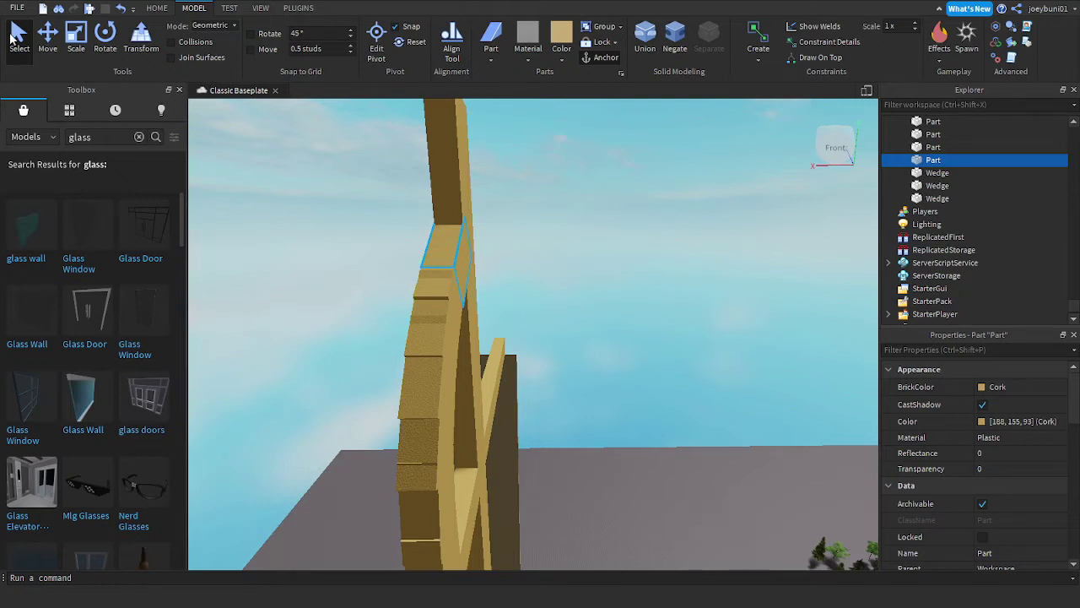
key("a")
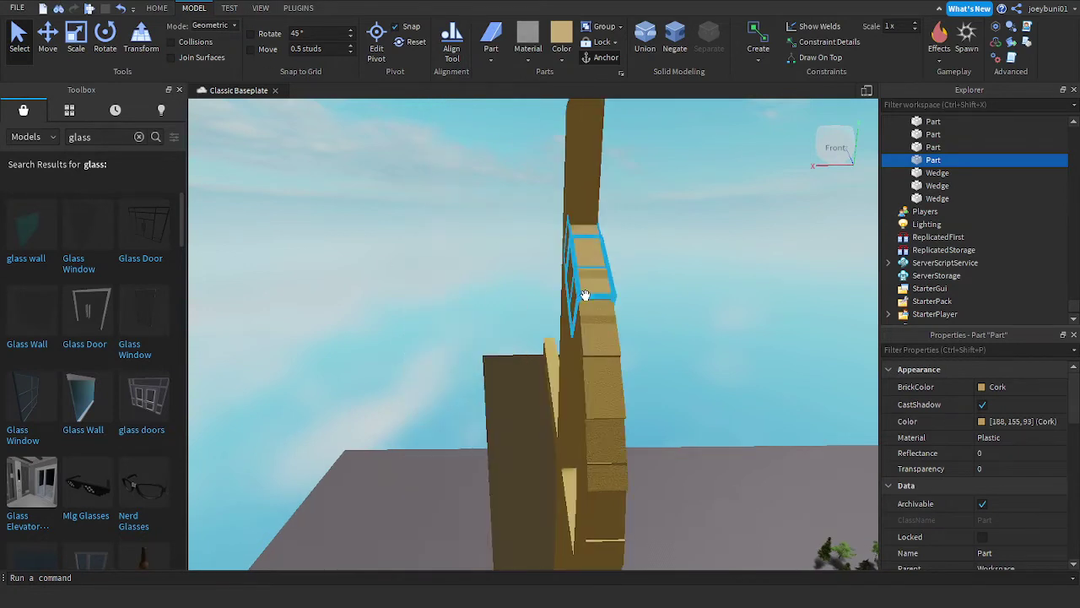
left_click(585, 296)
left_click(590, 294)
left_click(592, 294, "ctrl")
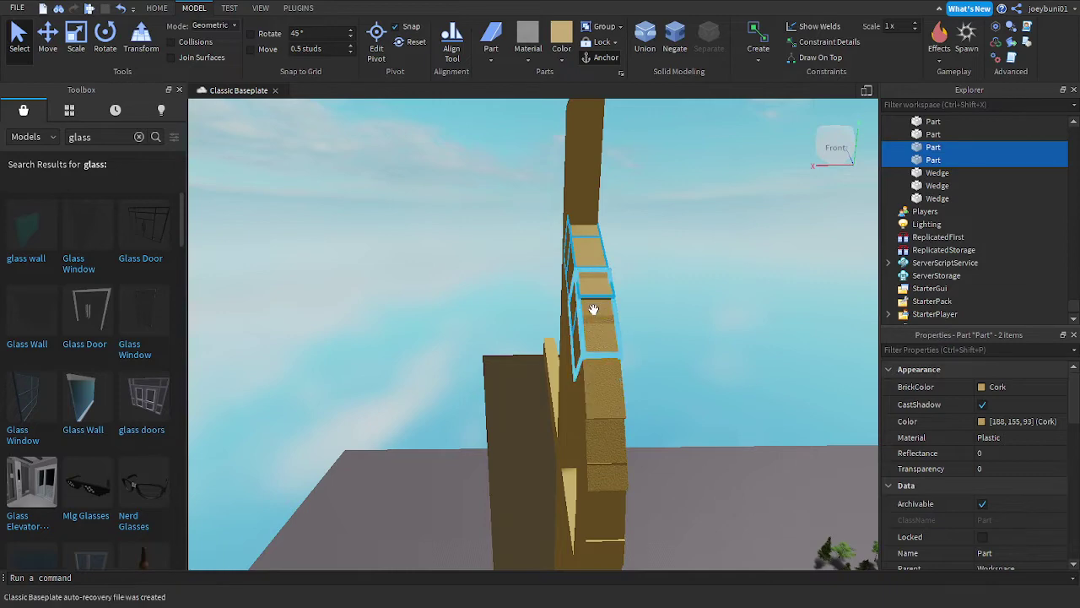
left_click(593, 310, "ctrl")
left_click(594, 375, "ctrl")
left_click(607, 449, "ctrl")
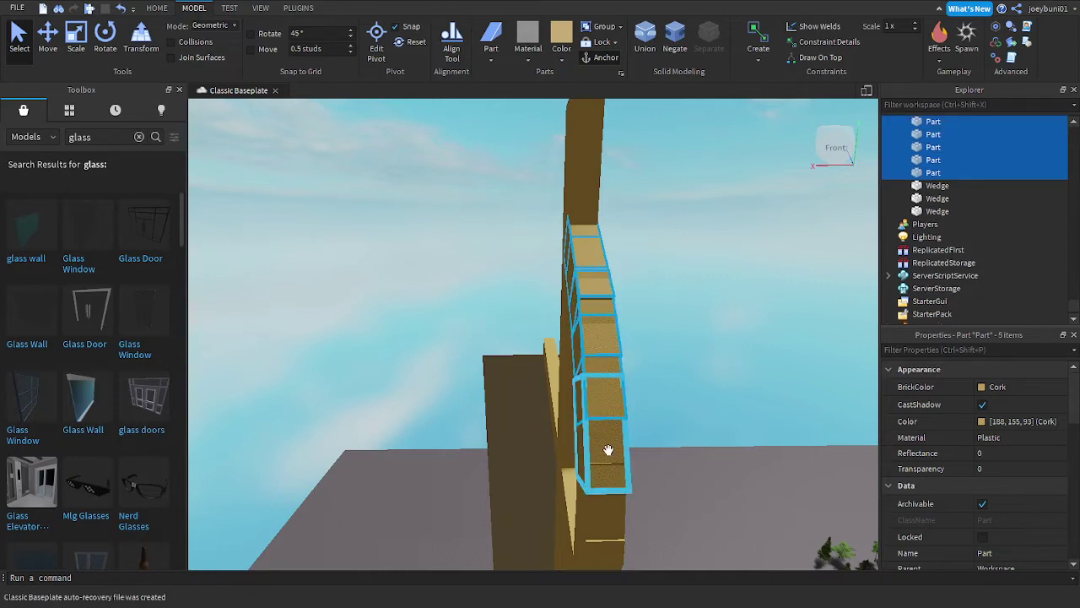
right_click_drag(607, 449, 609, 451)
scroll(609, 450, "up", 2)
scroll(609, 447, "down", 2)
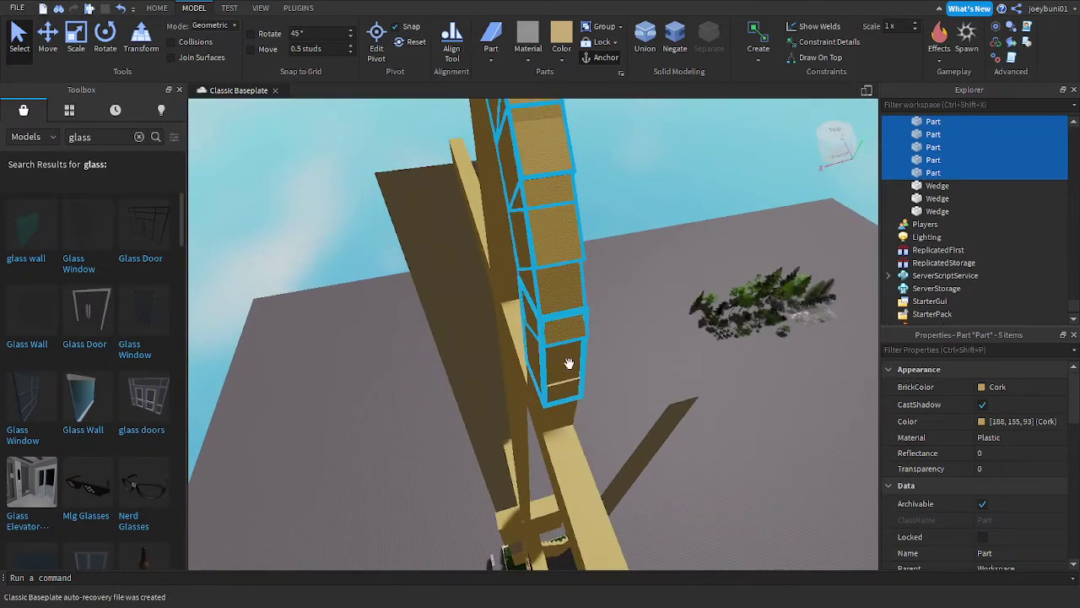
left_click(570, 364, "ctrl")
left_click(569, 416, "ctrl")
right_click_drag(569, 417, 572, 421)
scroll(571, 421, "down", 3)
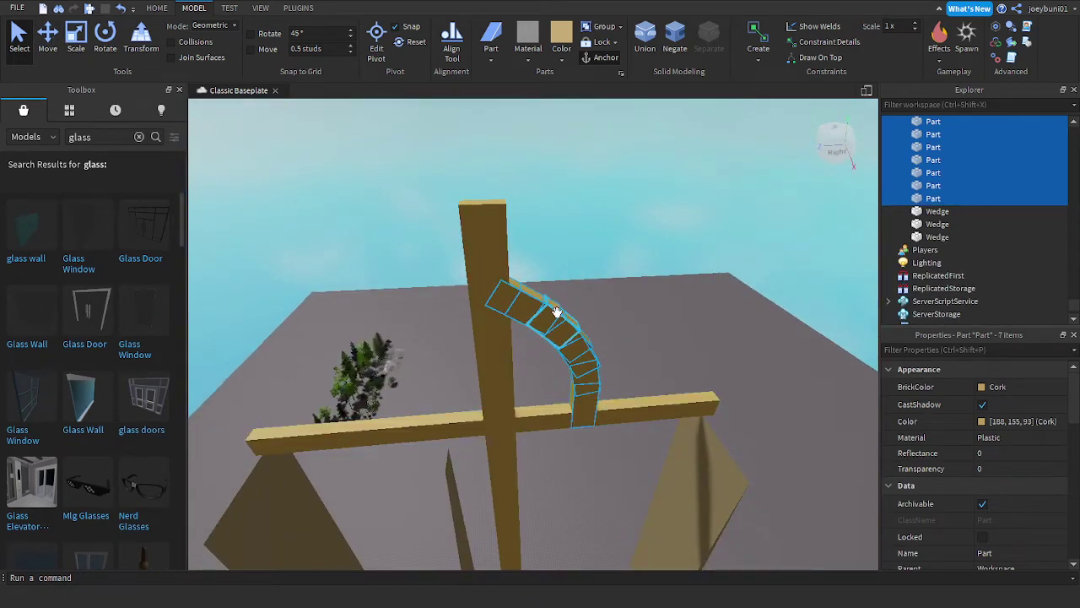
Step: Duplicate the seven arch segments and place the copy on the opposite side of the vertical post above the crossbar
key("ctrl+d")
left_click_drag(531, 309, 600, 348)
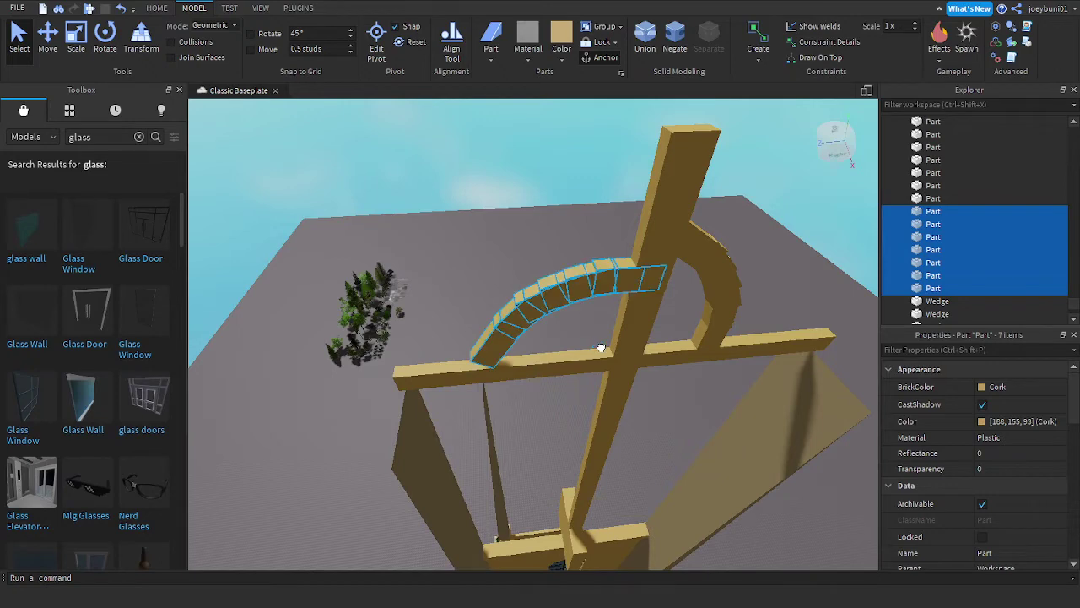
scroll(604, 356, "up", 3)
right_click_drag(605, 357, 621, 357)
left_click(48, 39)
right_click_drag(513, 307, 513, 307)
left_click_drag(550, 314, 551, 315)
right_click_drag(603, 318, 586, 298)
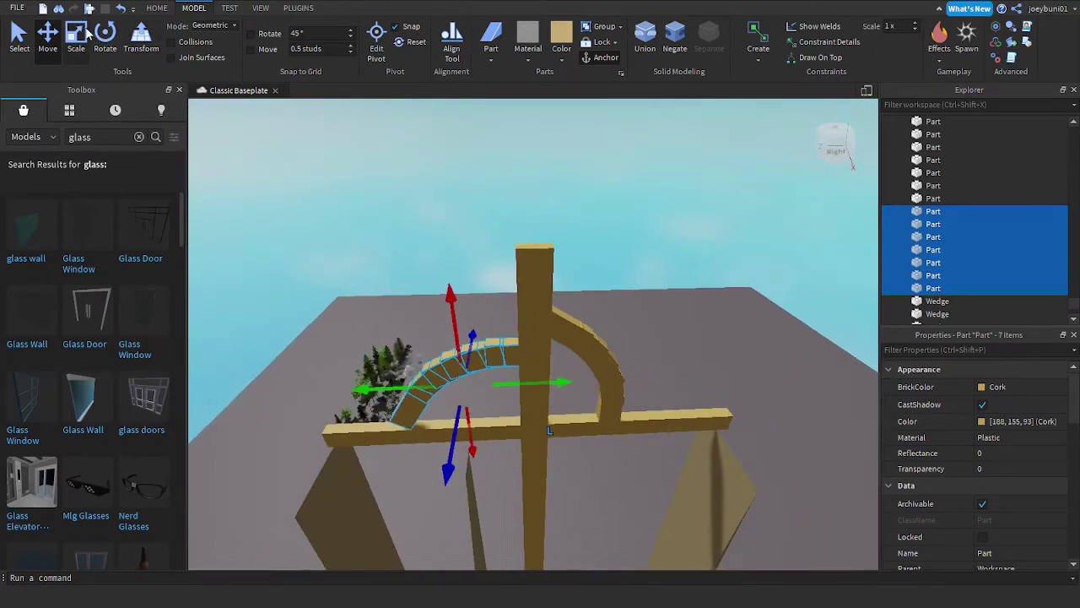
Step: Rotate the copied arch half so its foot stands upright on the crossbar, and move it toward the vertical post
left_click(76, 33)
left_click(105, 39)
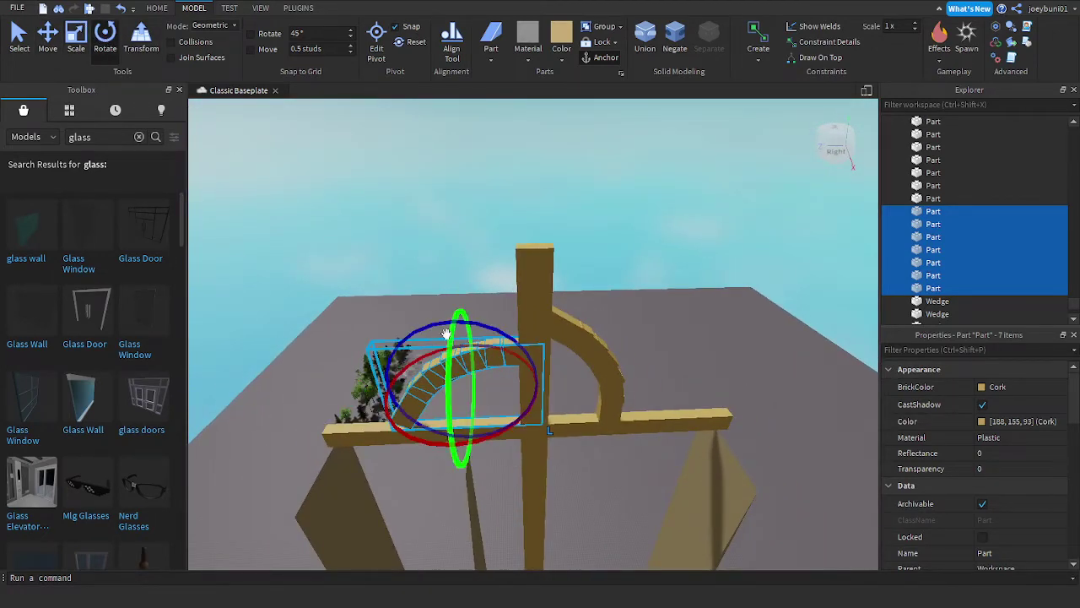
left_click_drag(503, 334, 468, 293)
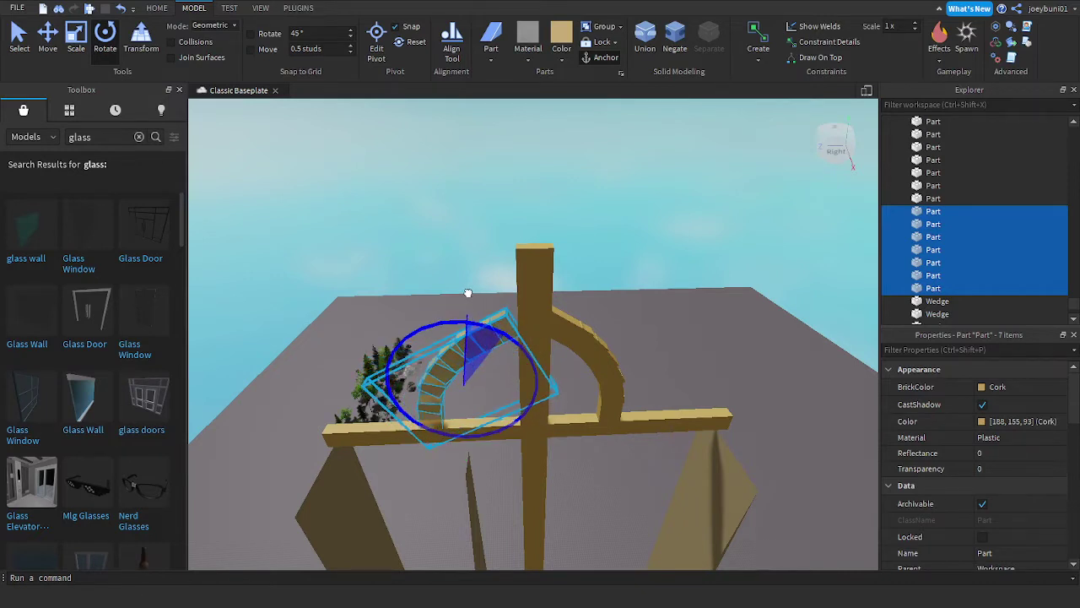
left_click(51, 38)
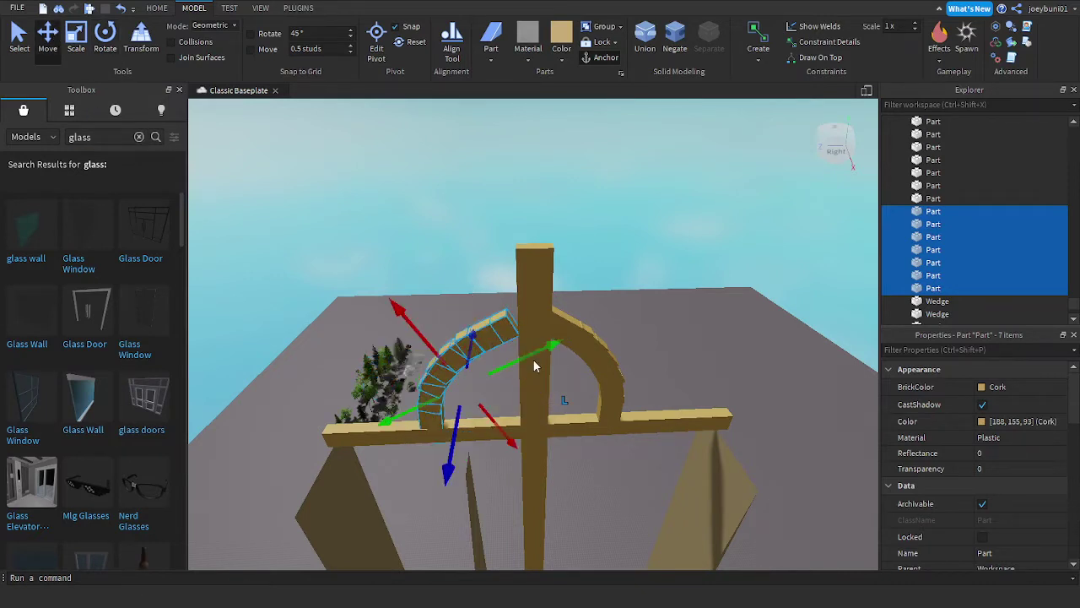
left_click_drag(524, 355, 549, 351)
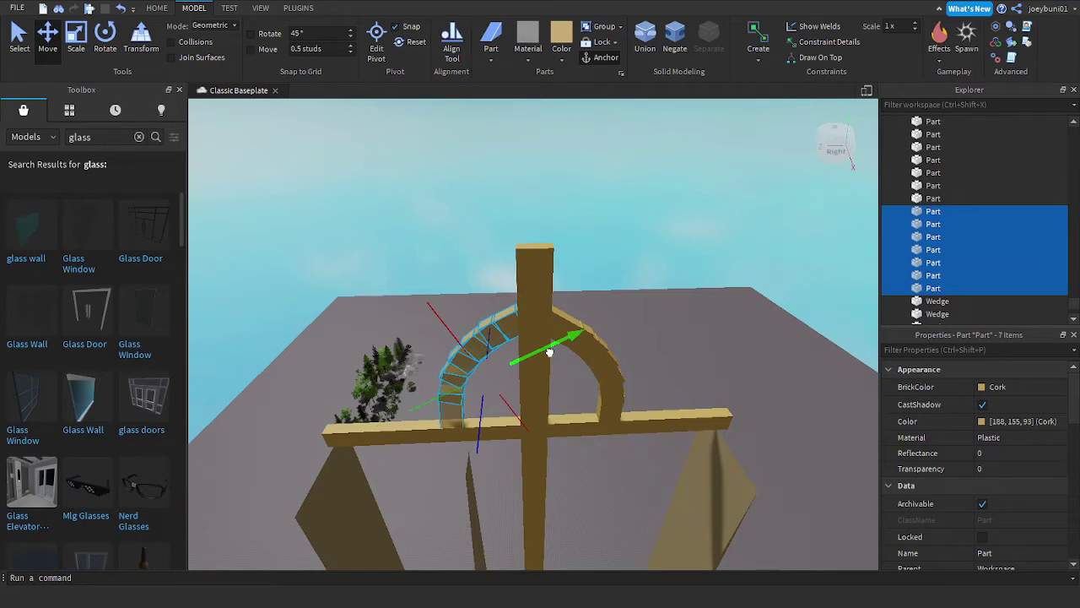
Step: Fine-tune the tilt of the copied arch half and nudge it down against the crossbar and vertical post
left_click(104, 34)
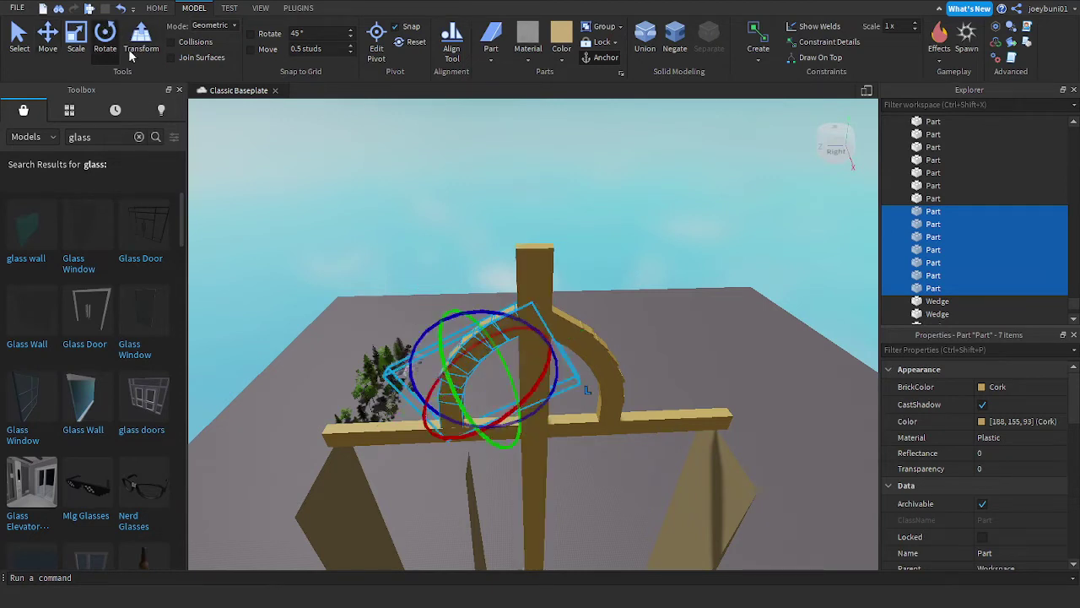
left_click_drag(440, 324, 429, 327)
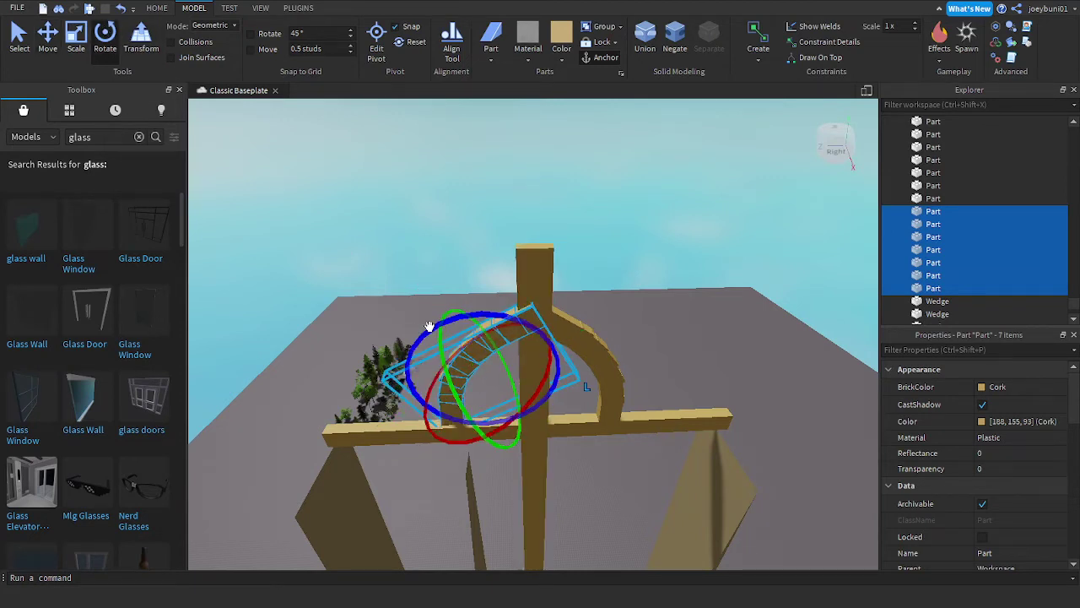
key("w")
right_click_drag(592, 421, 591, 420)
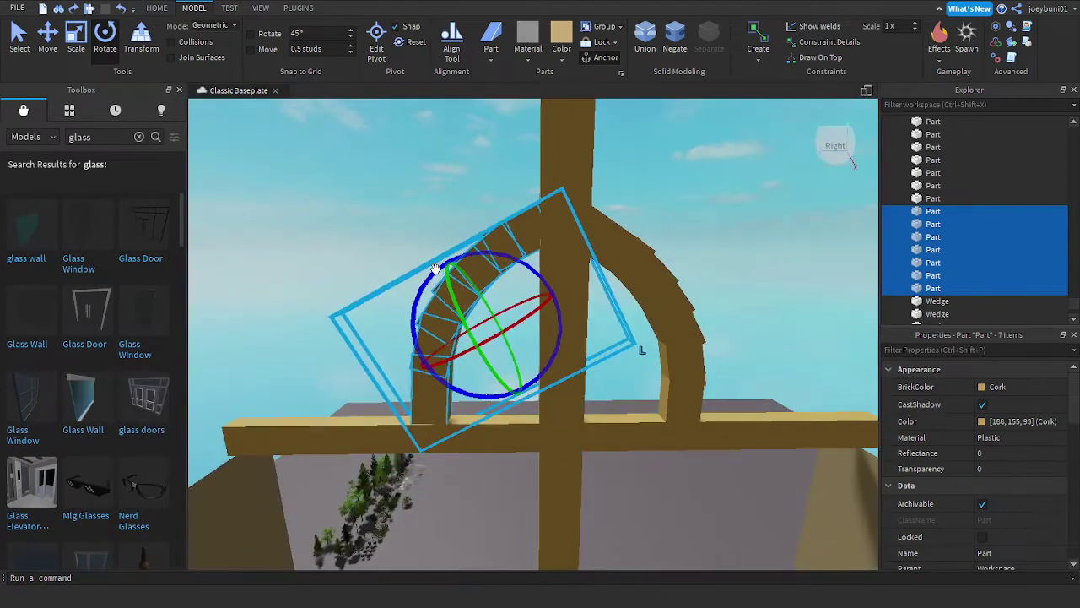
left_click_drag(433, 275, 426, 283)
left_click(51, 42)
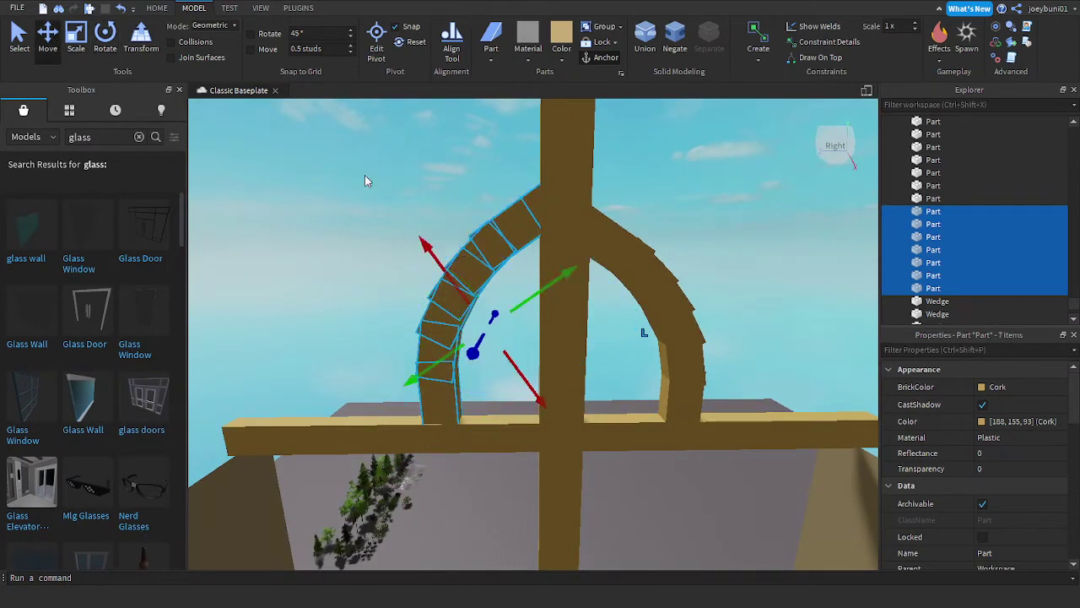
left_click_drag(441, 358, 417, 374)
left_click_drag(515, 410, 524, 419)
left_click_drag(528, 311, 545, 302)
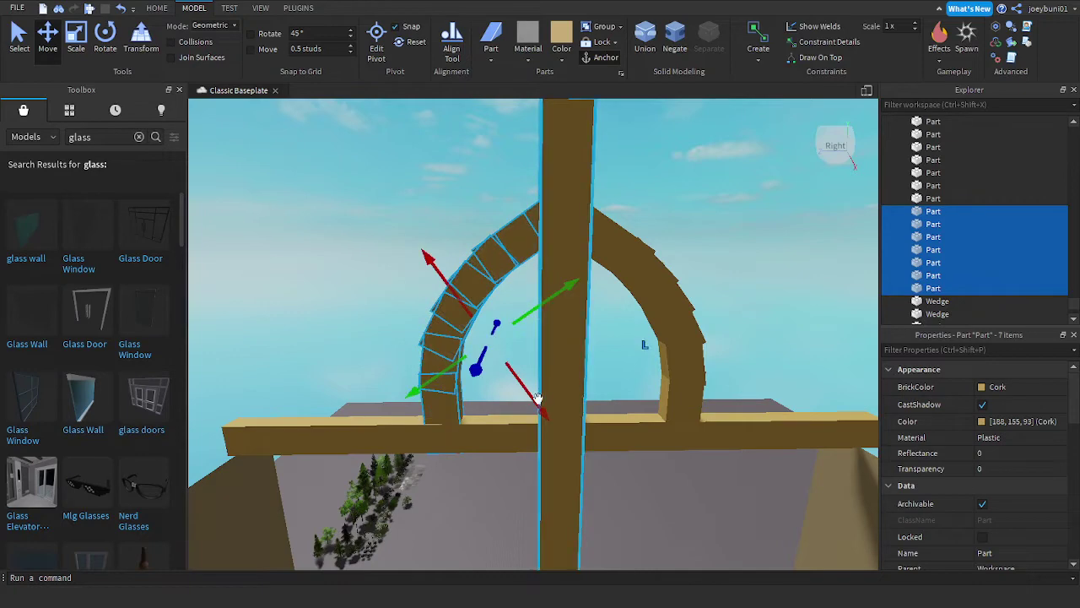
left_click_drag(534, 402, 538, 408)
Step: Rotate the copied arch half slightly back and shift it outward and up so it mirrors the original half
right_click_drag(624, 426, 625, 418)
scroll(626, 429, "down", 5)
scroll(625, 428, "up", 5)
scroll(625, 419, "down", 5)
scroll(625, 424, "up", 1)
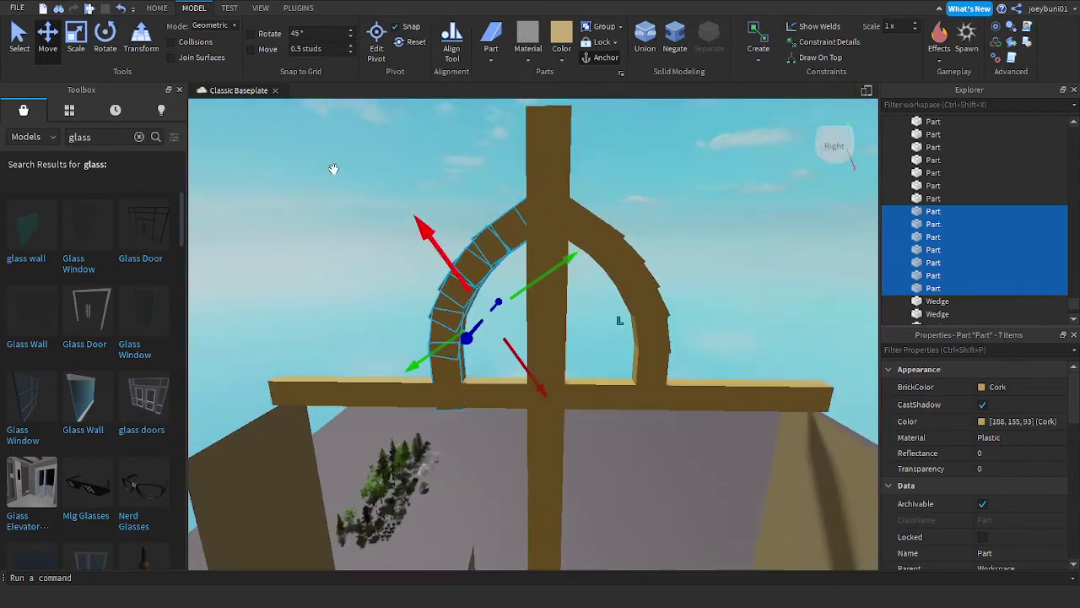
left_click(104, 38)
left_click_drag(414, 320, 410, 313)
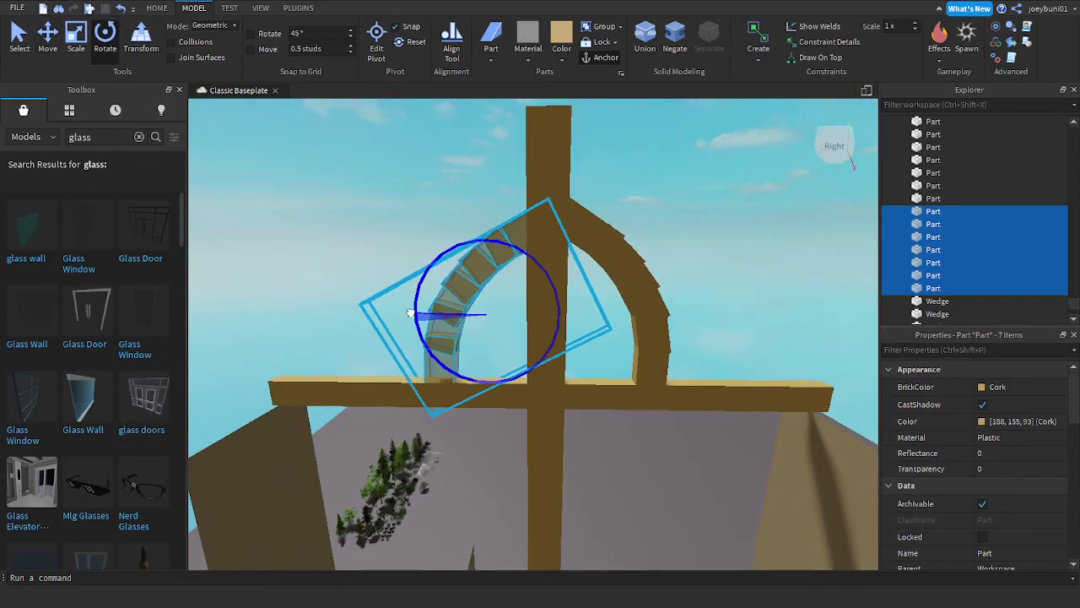
left_click(54, 33)
left_click_drag(546, 289, 547, 288)
left_click_drag(453, 241, 442, 221)
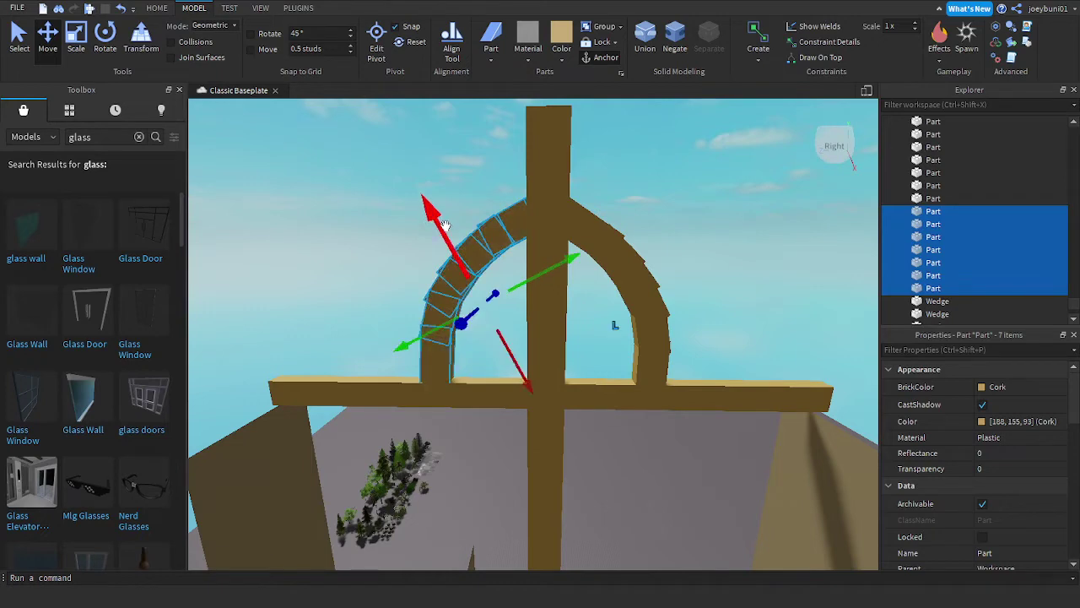
Step: Duplicate the second arch half and move the copy off the arch toward the lower section of the vertical post
right_click_drag(495, 232, 498, 235)
right_click_drag(690, 357, 688, 350)
key("ctrl+d")
left_click_drag(407, 256, 417, 309)
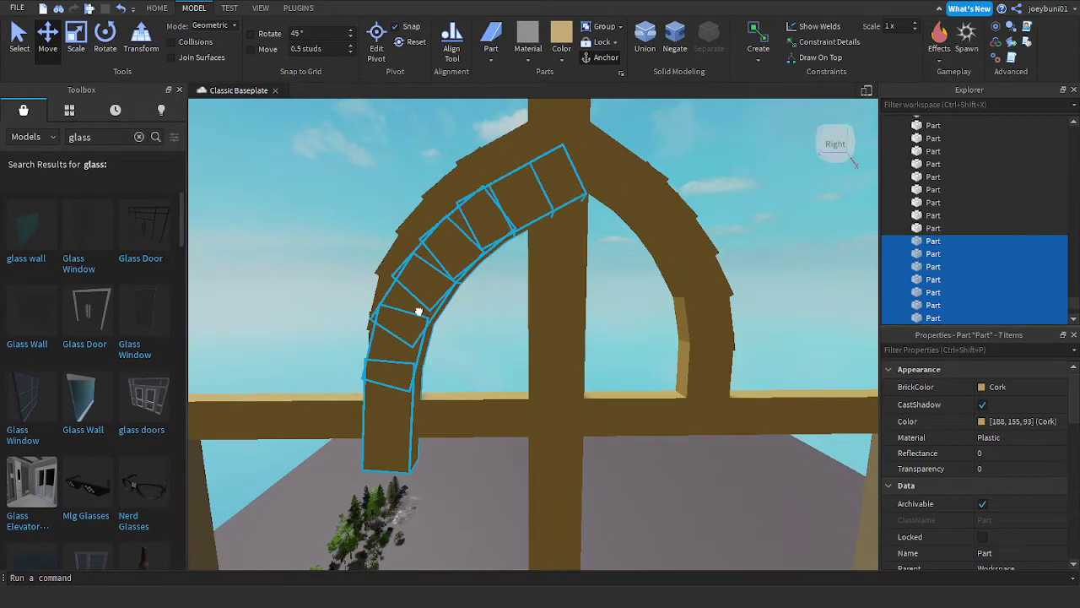
right_click_drag(417, 309, 416, 308)
left_click_drag(417, 307, 528, 376)
right_click_drag(557, 378, 523, 301)
left_click_drag(540, 244, 596, 334)
right_click_drag(596, 334, 586, 344)
left_click_drag(586, 344, 448, 555)
right_click_drag(447, 555, 475, 510)
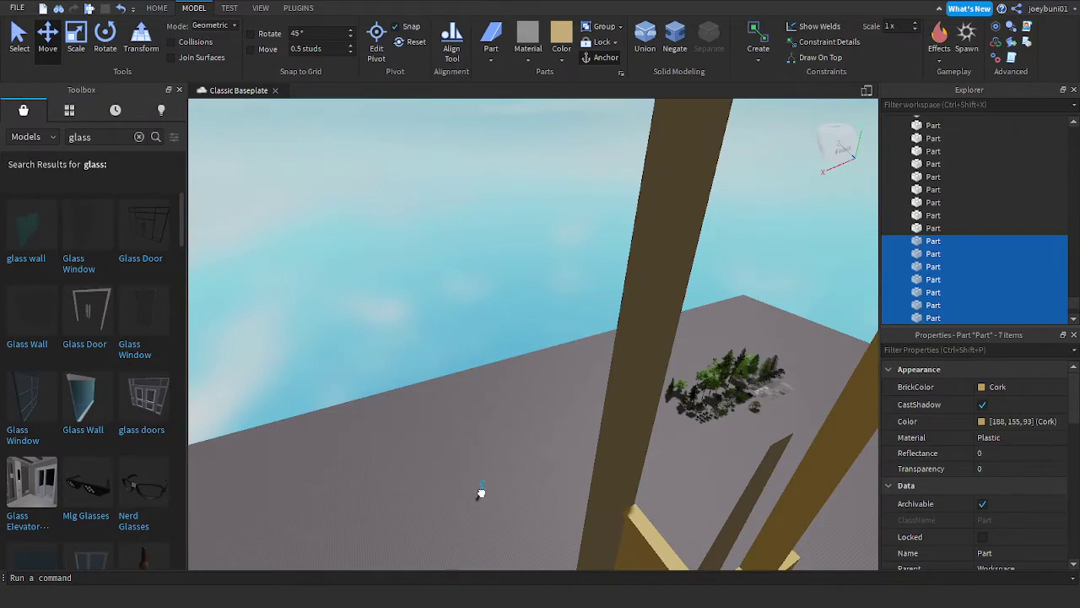
right_click_drag(481, 491, 515, 482)
left_click_drag(516, 481, 586, 395)
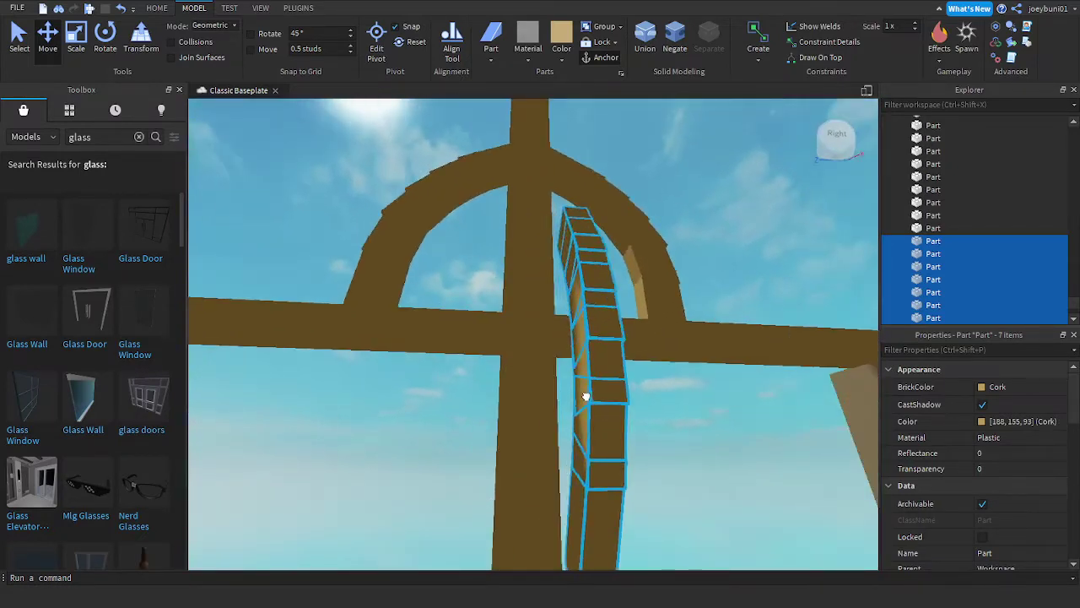
Step: Move the copied arch half along the post so it hangs below the crossbar beneath one upper arch half
mouse_move(586, 396)
right_mouse_down()
mouse_move(600, 410)
mouse_move(579, 402)
mouse_move(610, 405)
mouse_move(601, 407)
right_mouse_up()
scroll(601, 409, "down", 1)
left_click_drag(602, 408, 568, 244)
right_click_drag(568, 244, 567, 227)
left_click_drag(462, 201, 474, 197)
right_click_drag(475, 198, 482, 218)
left_click_drag(404, 379, 386, 400)
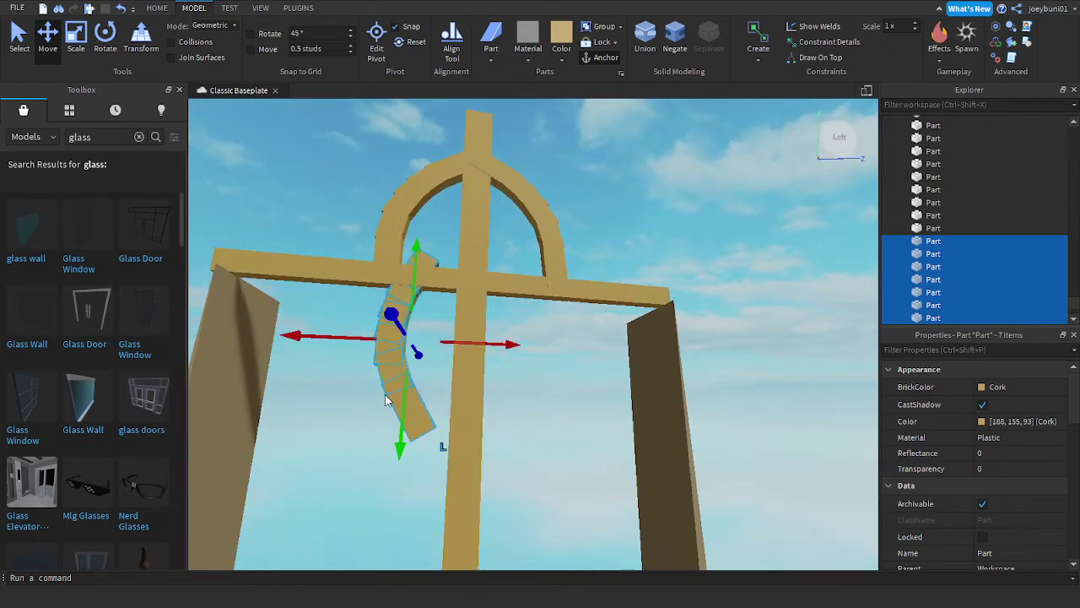
Step: Rotate the copied arch half so it curves from the crossbar's underside inward to the lower post as a lower quarter
left_click(107, 38)
left_click_drag(361, 279, 345, 313)
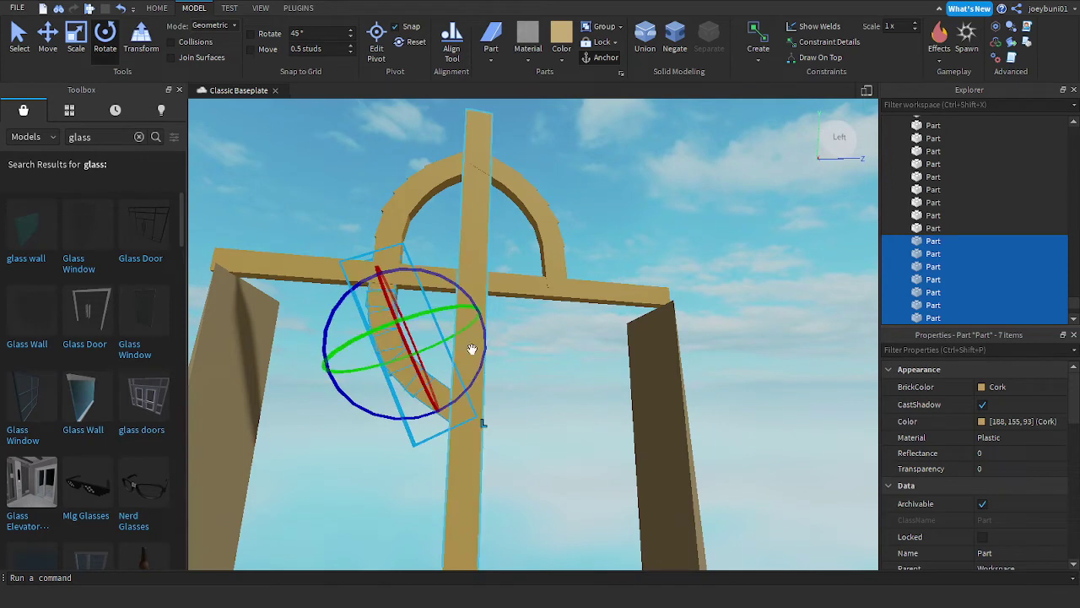
left_click(54, 44)
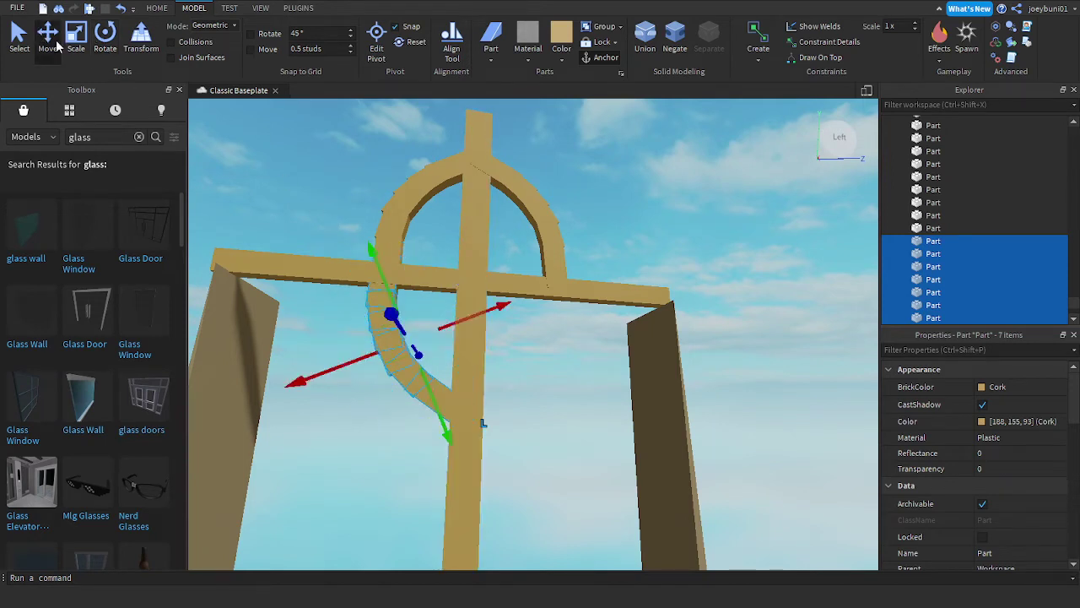
left_click_drag(480, 313, 479, 314)
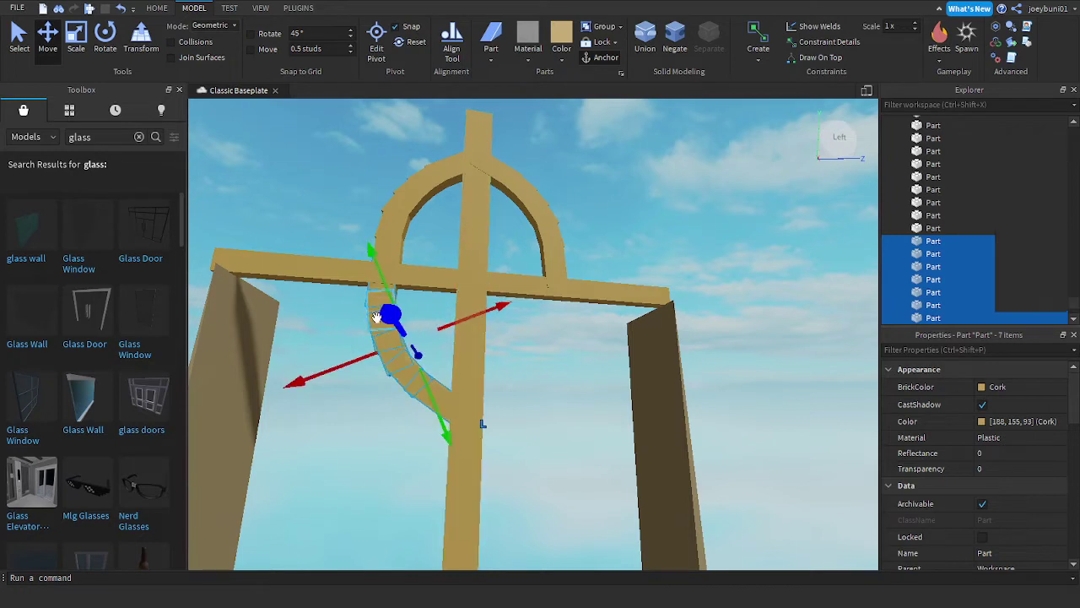
Step: Duplicate the lower curved quarter and move the copy across to the open side of the vertical post
left_click_drag(442, 397, 592, 358)
right_click_drag(593, 354, 593, 359)
key("d")
right_click_drag(567, 292, 391, 275)
left_click_drag(550, 297, 578, 297)
key("a")
right_click_drag(579, 297, 580, 301)
scroll(580, 301, "down", 3)
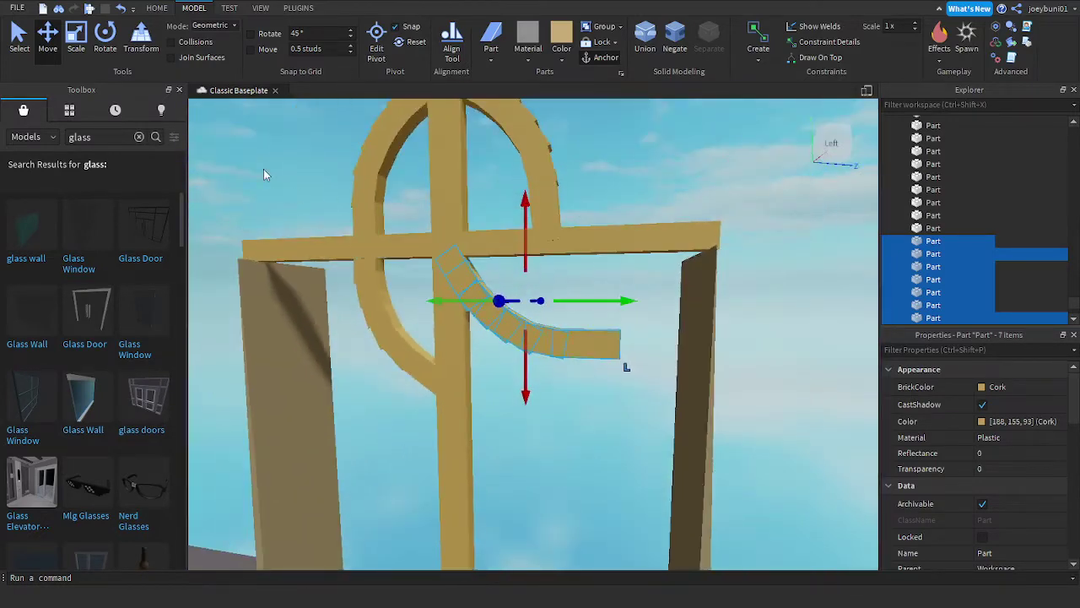
Step: Rotate the copied quarter upright and move it under the other arch half so its lower end meets the post
left_click(108, 40)
left_click_drag(593, 276, 455, 172)
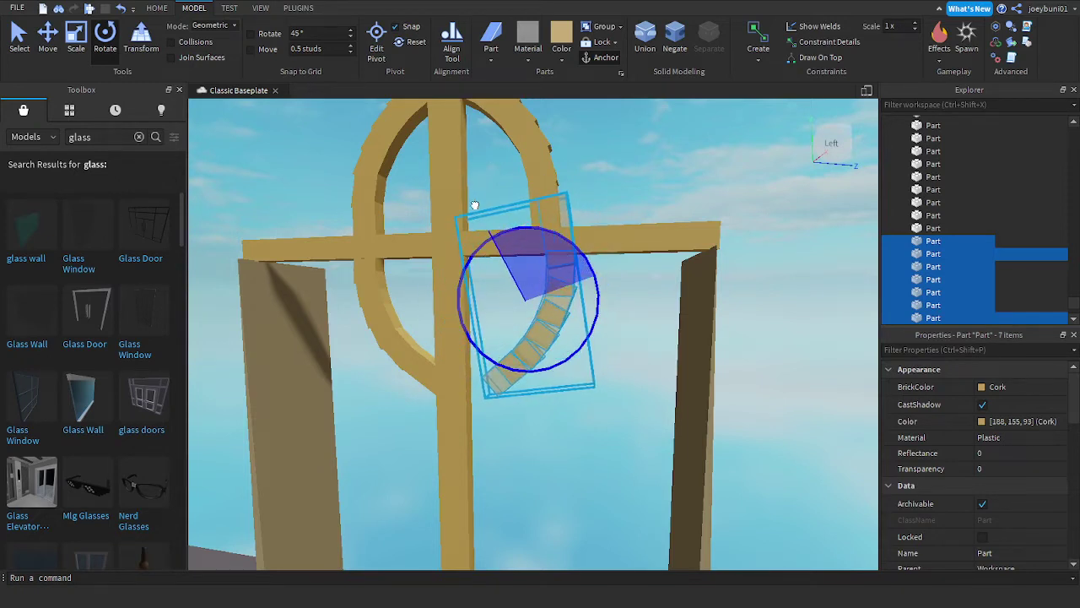
left_click_drag(505, 240, 496, 216)
left_click(48, 38)
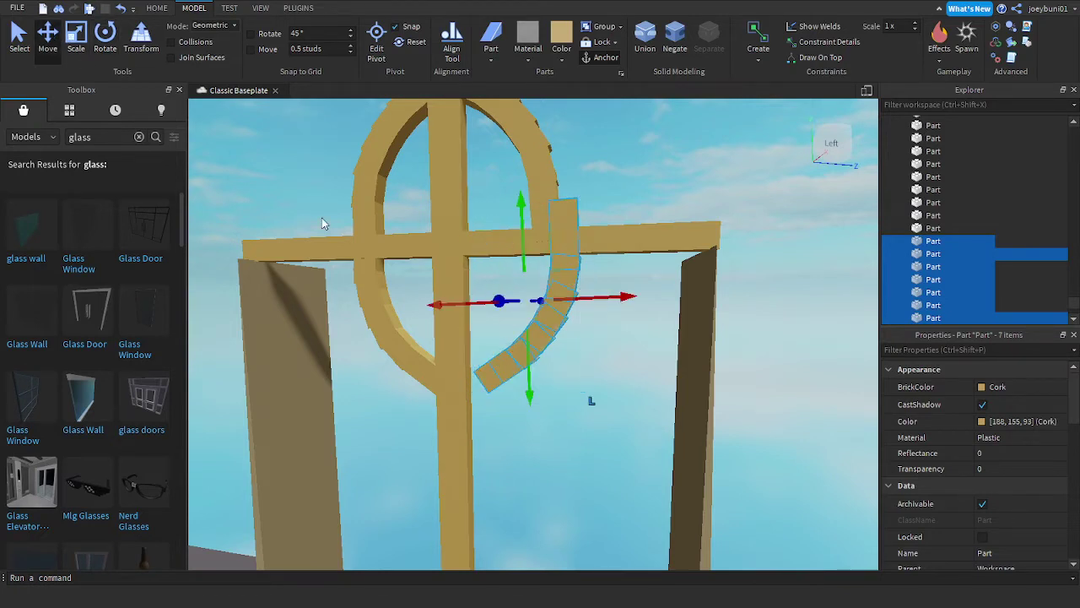
left_click_drag(489, 299, 463, 302)
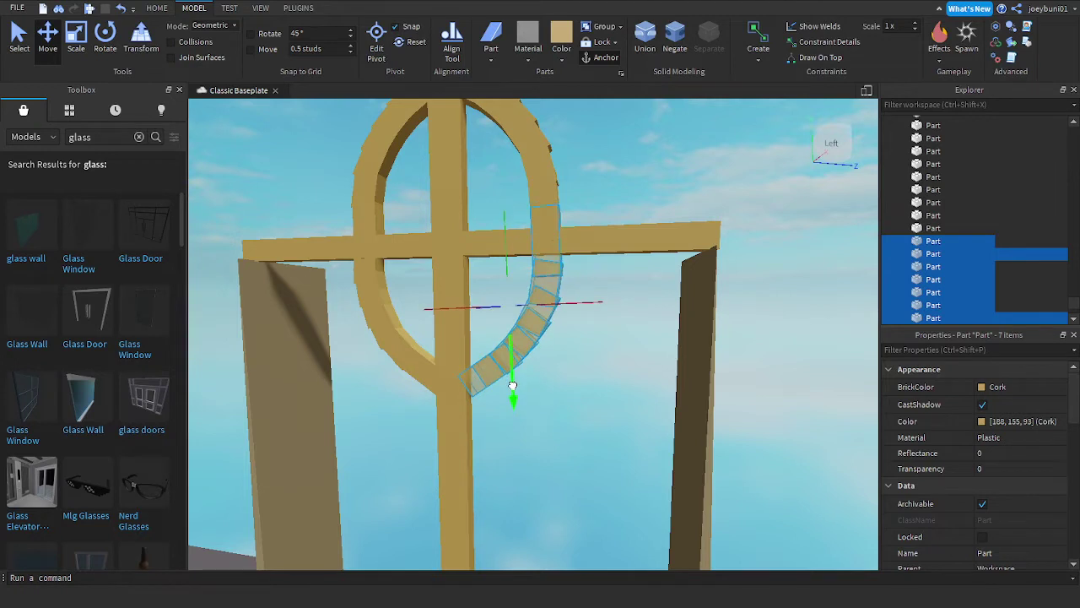
left_click_drag(449, 316, 439, 311)
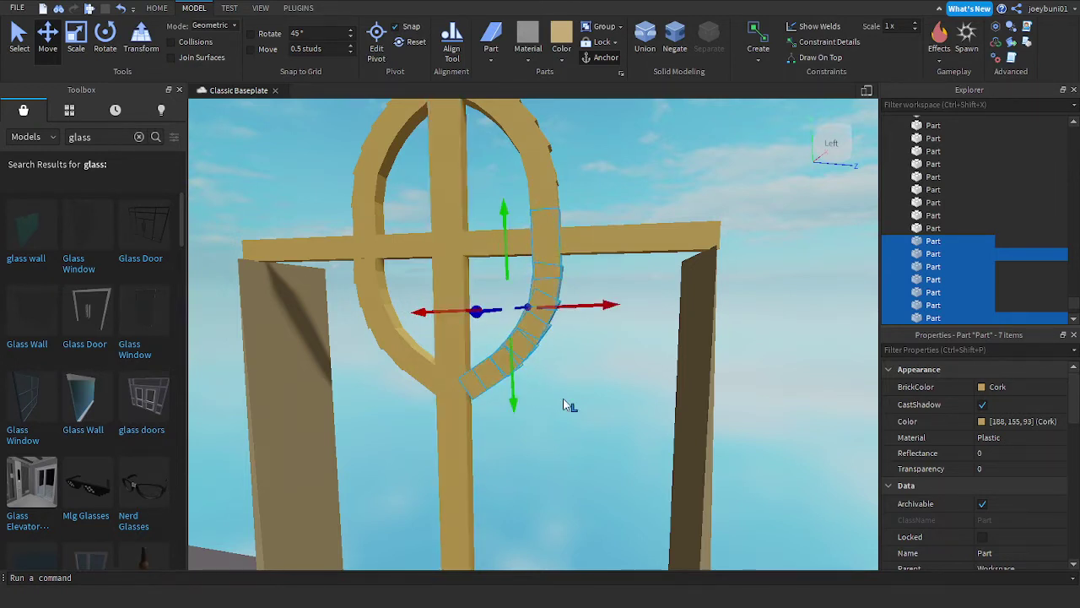
Step: Fine-tune the tilt of the copied lower quarter and nudge it so it mirrors the opposite quarter
scroll(556, 302, "up", 2)
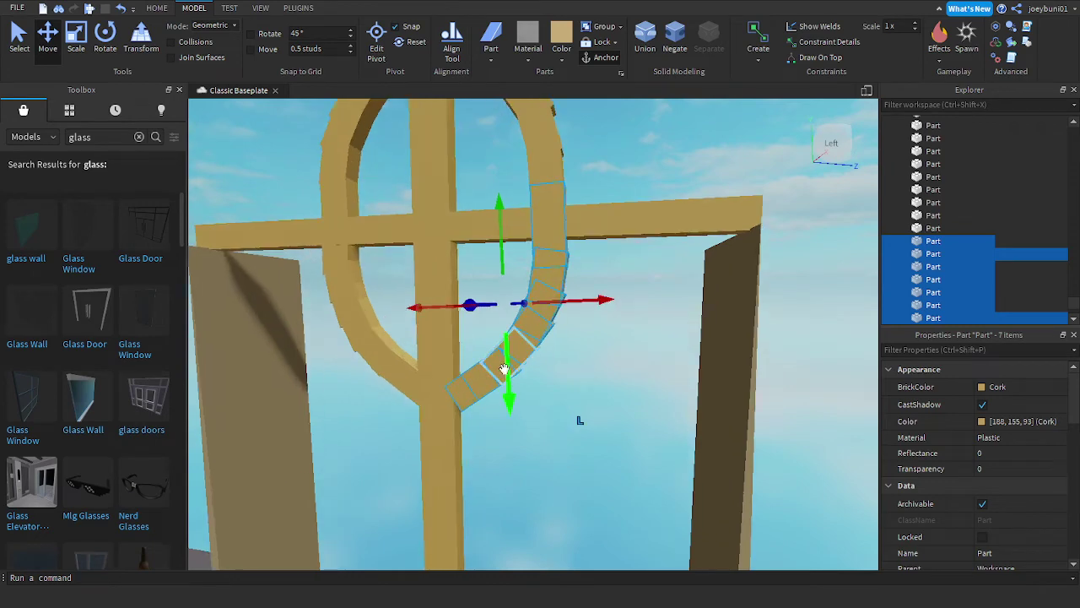
key("a")
right_click_drag(502, 369, 503, 332)
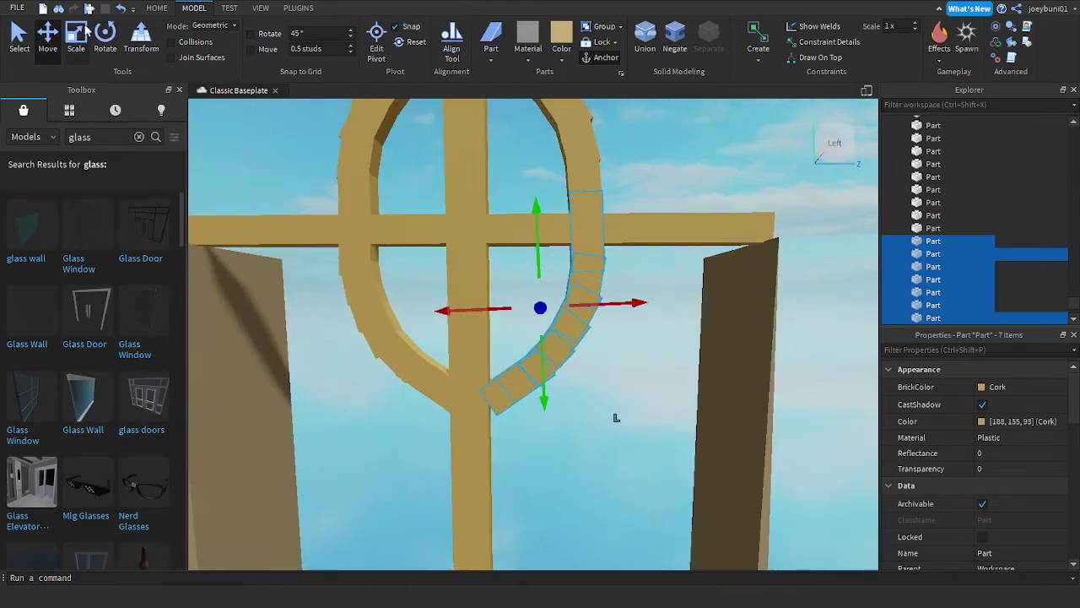
left_click(105, 34)
left_click_drag(475, 337, 477, 301)
left_click(54, 34)
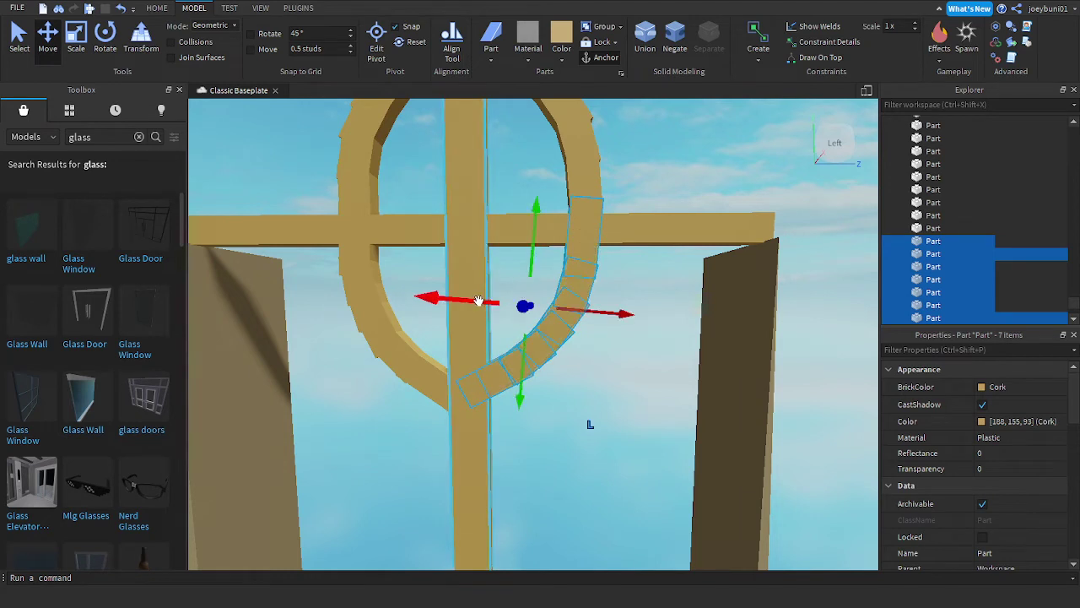
left_click(105, 38)
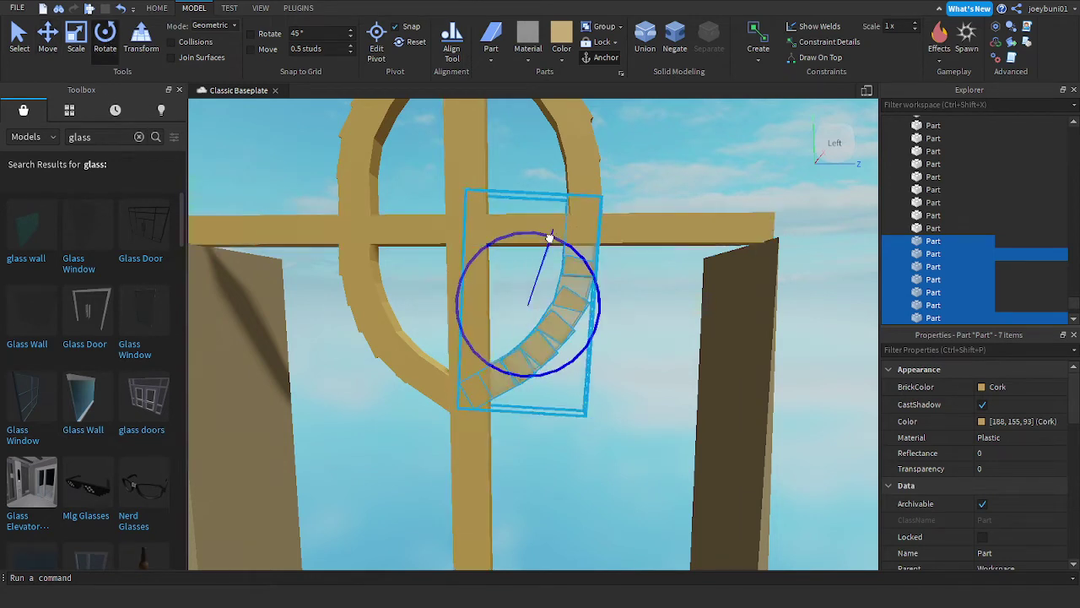
left_click_drag(549, 238, 550, 238)
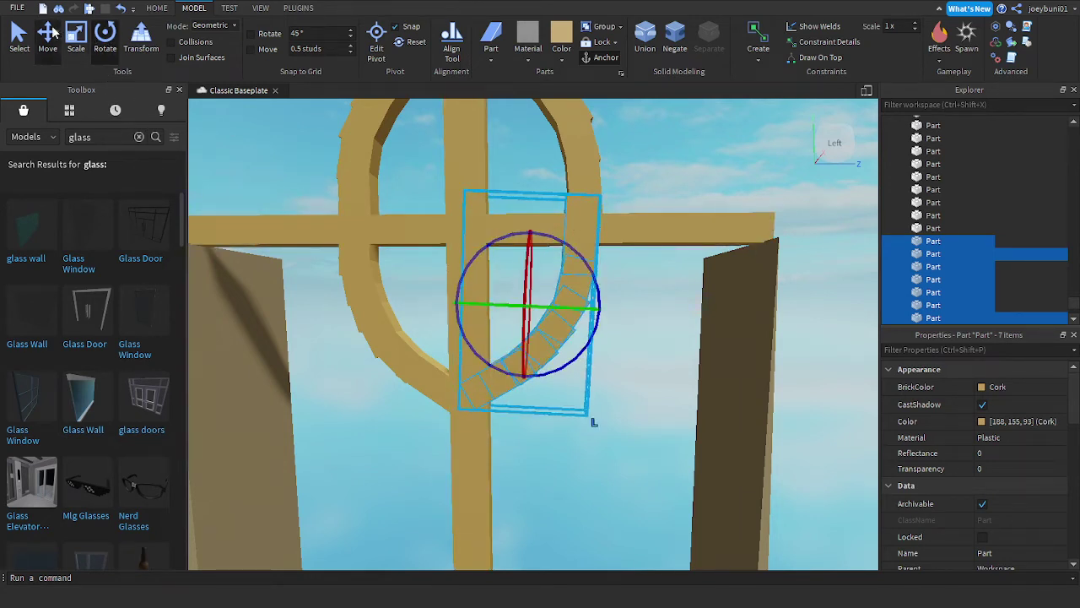
key("ctrl+2")
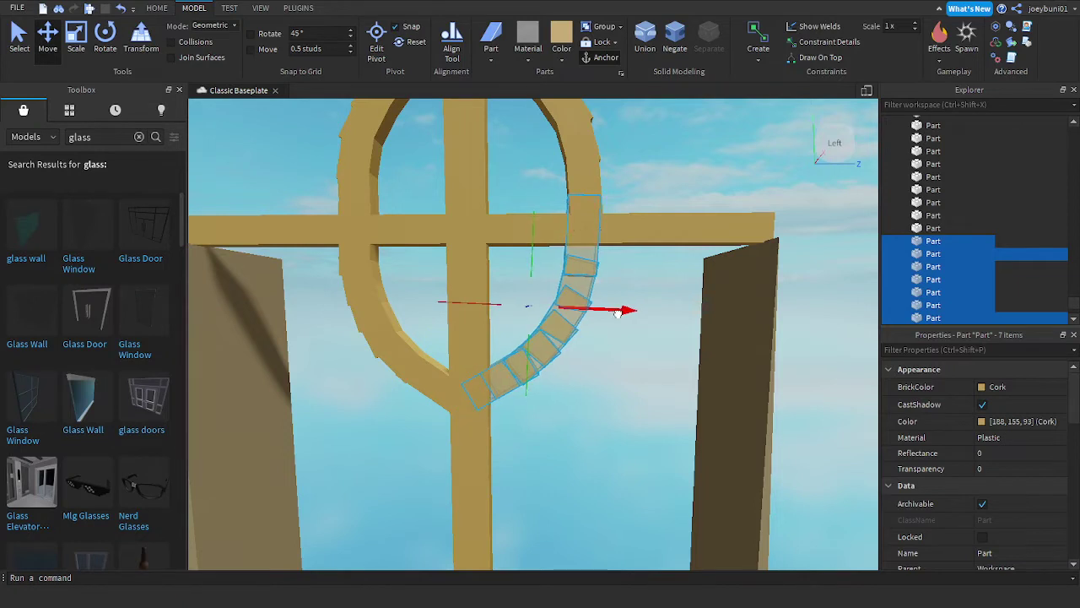
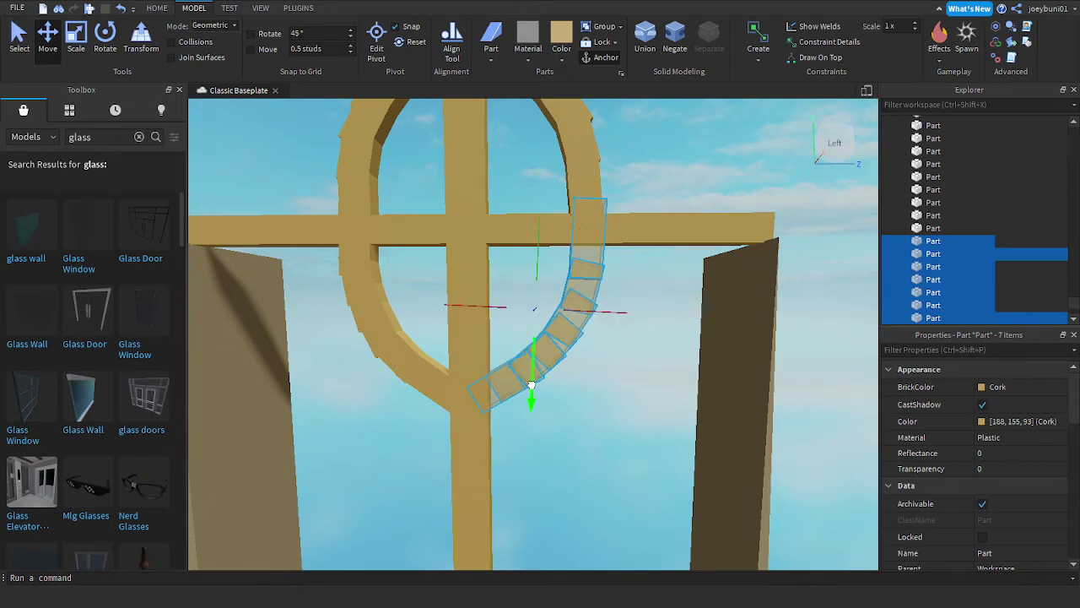
left_click_drag(486, 303, 481, 313)
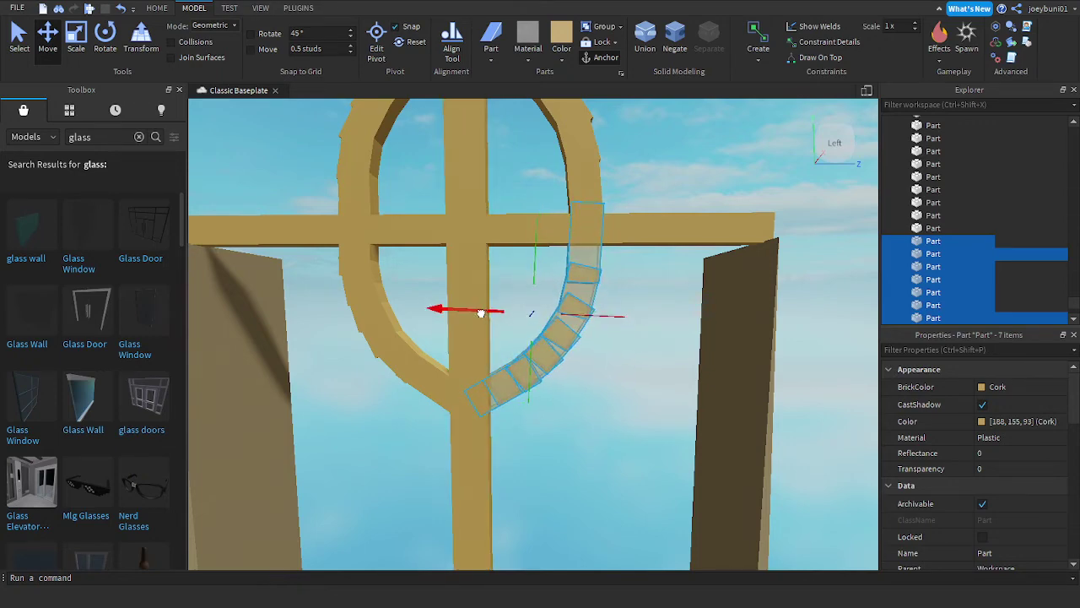
Step: Nudge the copied quarter's lower end along the post to close the ring, and check the fit from both sides
scroll(742, 361, "up", 3)
scroll(741, 362, "down", 4)
scroll(741, 362, "up", 4)
right_click_drag(742, 362, 742, 362)
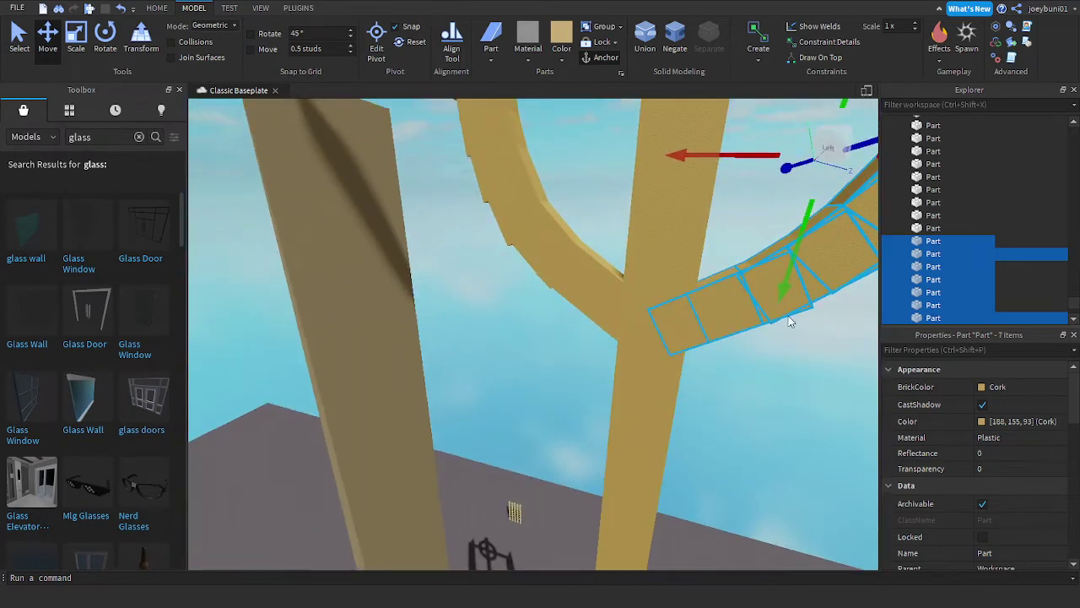
mouse_move(786, 281)
left_mouse_down()
mouse_move(781, 296)
mouse_move(781, 286)
left_mouse_up()
scroll(781, 285, "down", 4)
scroll(781, 281, "up", 3)
right_click_drag(782, 281, 770, 325)
scroll(779, 280, "down", 5)
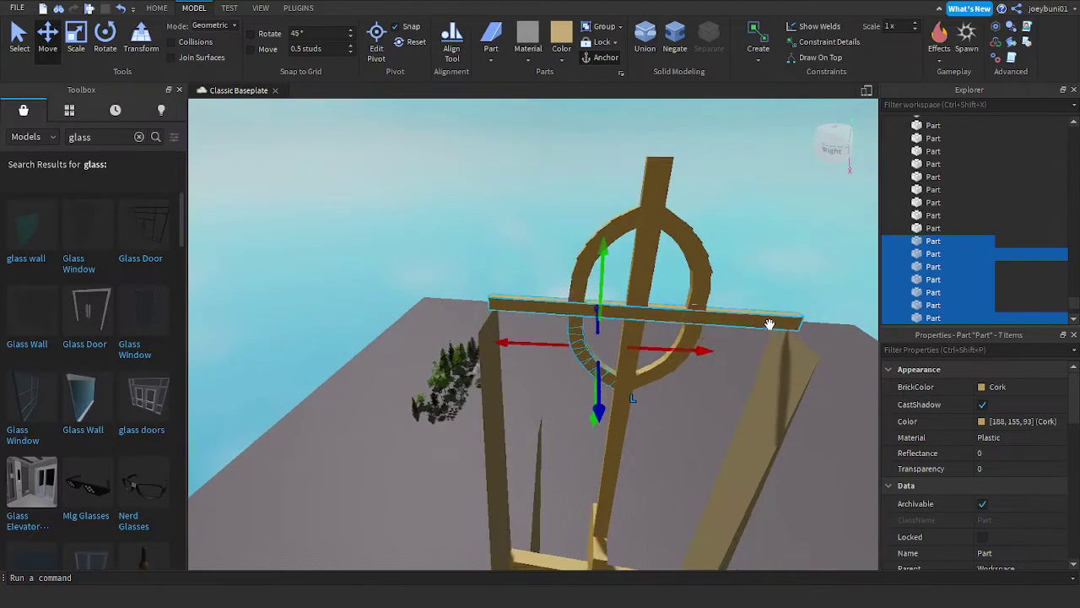
scroll(770, 325, "down", 4)
scroll(675, 282, "up", 3)
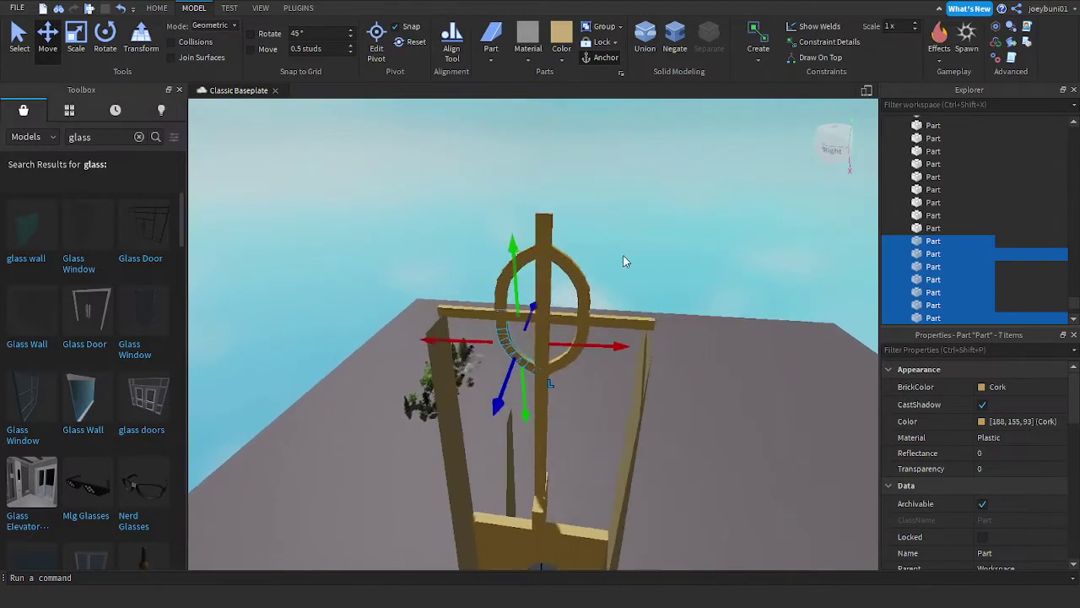
Step: Scale the vertical post upward so it rises higher above the ring, and clear the selection
left_click(105, 38)
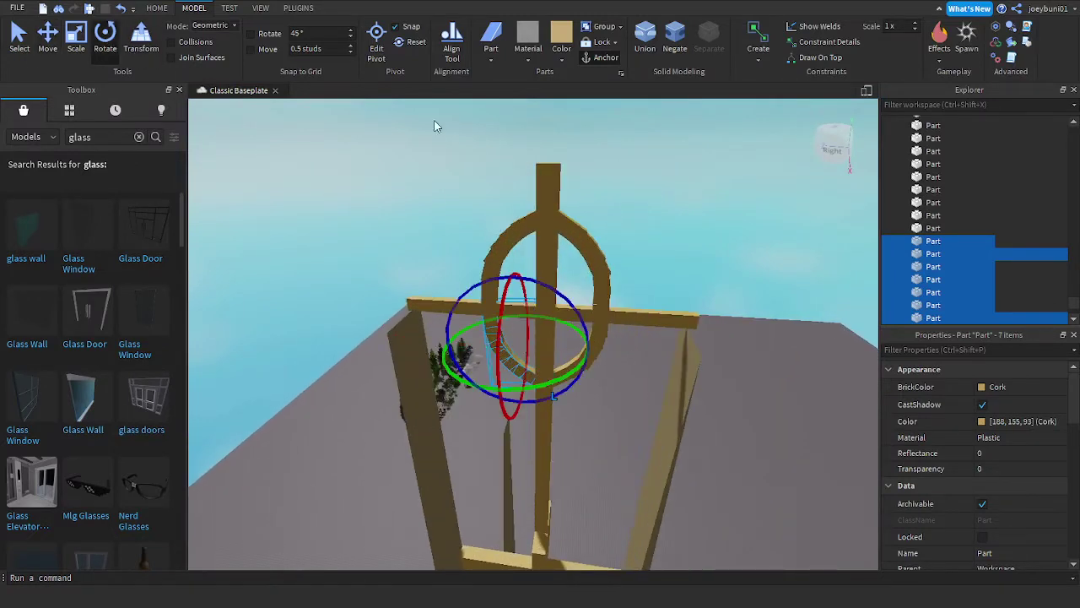
left_click(75, 36)
left_click(560, 189)
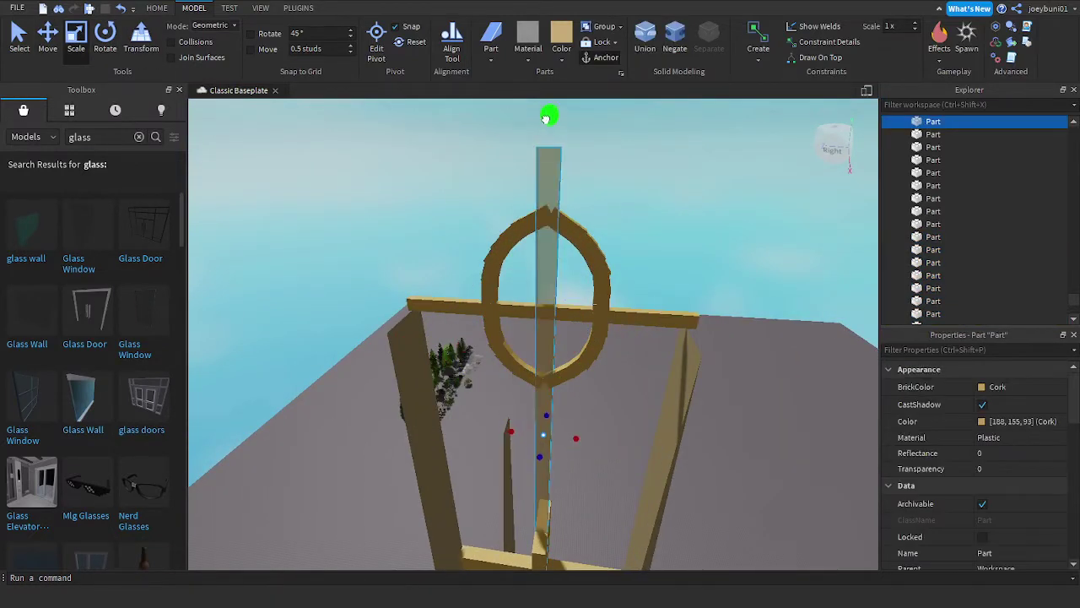
left_click_drag(546, 91, 548, 104)
key("s")
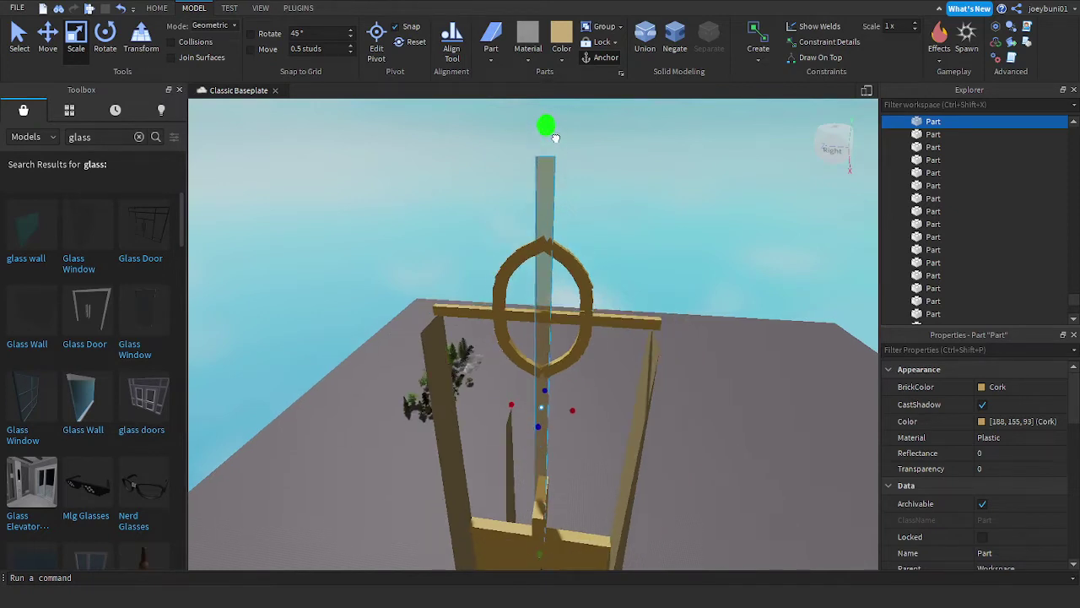
left_click(734, 239)
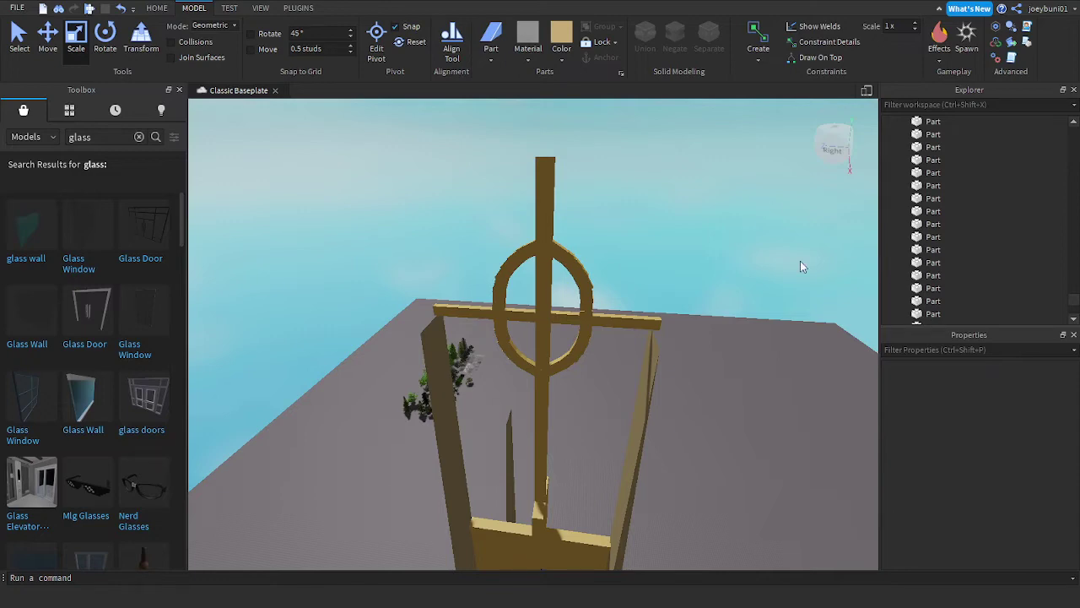
Step: Duplicate the wedge pillar beside the planter at the front corner and move the copy toward the opposite front corner
key("w")
right_click_drag(742, 376, 713, 368)
key("a")
left_click(604, 472)
right_click_drag(598, 492, 597, 518)
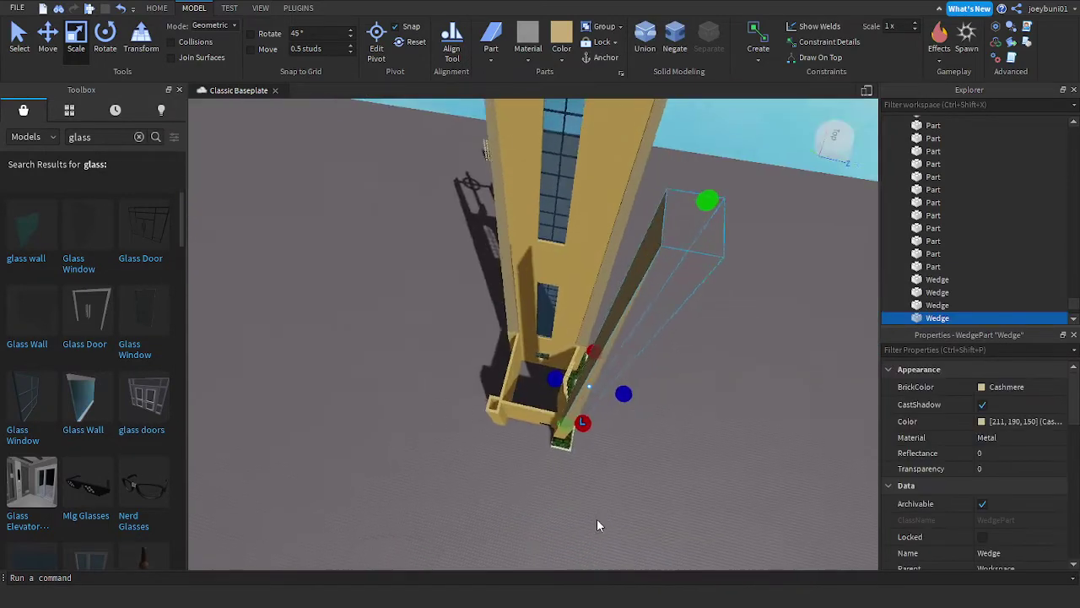
key("ctrl+d")
left_click_drag(577, 430, 514, 434)
key("a")
scroll(523, 451, "up", 3)
right_click_drag(515, 434, 514, 434)
key("d")
left_click_drag(514, 433, 529, 399)
scroll(555, 412, "down", 3)
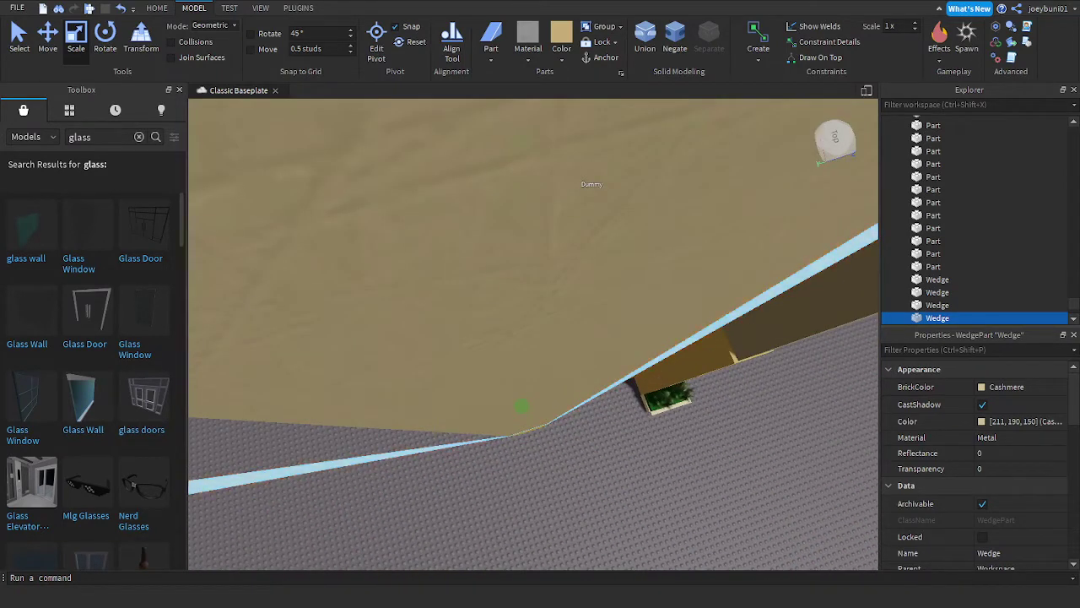
Step: Examine the placement and height of the wedge pillars relative to the crossbar frame from several sides
right_click_drag(740, 364, 738, 364)
scroll(737, 363, "down", 3)
right_click_drag(695, 409, 694, 408)
scroll(694, 409, "up", 3)
scroll(694, 408, "down", 2)
left_click_drag(509, 288, 511, 248)
right_click_drag(511, 279, 511, 248)
left_click_drag(512, 248, 515, 243)
right_click_drag(512, 248, 515, 243)
left_click_drag(515, 243, 524, 266)
right_click_drag(524, 266, 522, 263)
left_click(512, 341)
right_click_drag(539, 351, 538, 373)
left_click_drag(523, 261, 525, 228)
right_click_drag(525, 232, 525, 226)
left_click_drag(534, 290, 535, 292)
key("w")
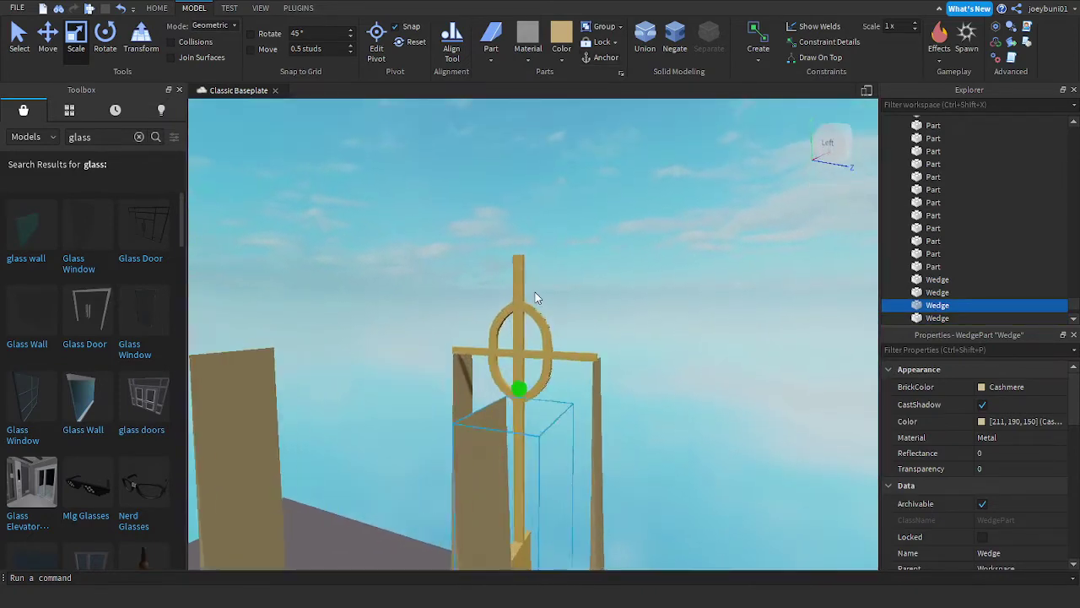
right_click_drag(535, 292, 534, 291)
key("s")
key("a")
key("w")
right_click_drag(488, 354, 560, 413)
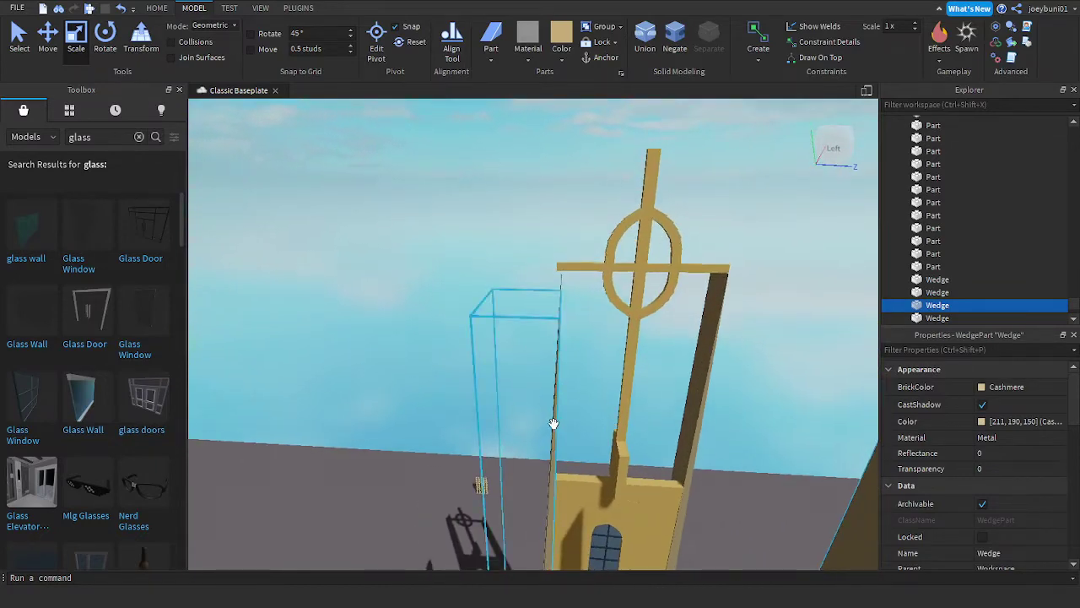
Step: Duplicate the crossbar and shrink the copy's length to a short block at the frame corner
left_click(524, 277)
key("a")
right_click_drag(520, 317, 528, 324)
key("w")
key("s")
left_click(392, 241)
key("d")
right_click_drag(413, 259, 480, 253)
key("ctrl+d")
key("a")
left_click_drag(795, 218, 521, 209)
Step: Stretch the copied block outward into a side beam reaching from the crossbar frame past the front wedge pillar
key("s")
right_click_drag(514, 207, 521, 209)
key("d")
left_click_drag(521, 207, 628, 236)
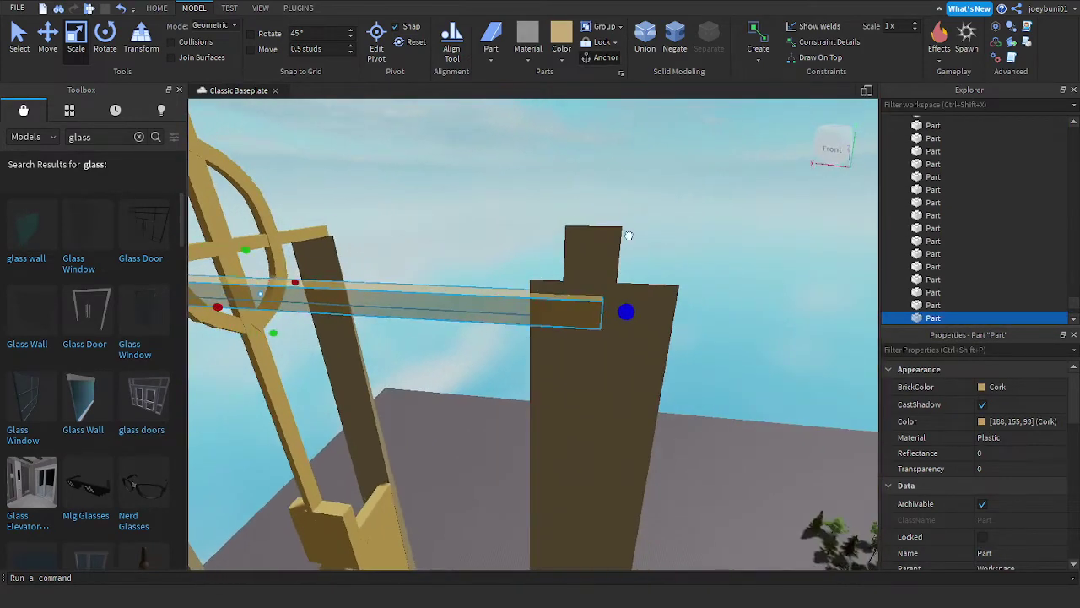
left_click_drag(706, 266, 733, 269)
Step: Shorten the front wedge pillar so its top sits directly beneath the side beam
left_click(598, 366)
left_click_drag(608, 276, 612, 329)
right_click_drag(612, 347, 614, 347)
key("w")
key("a")
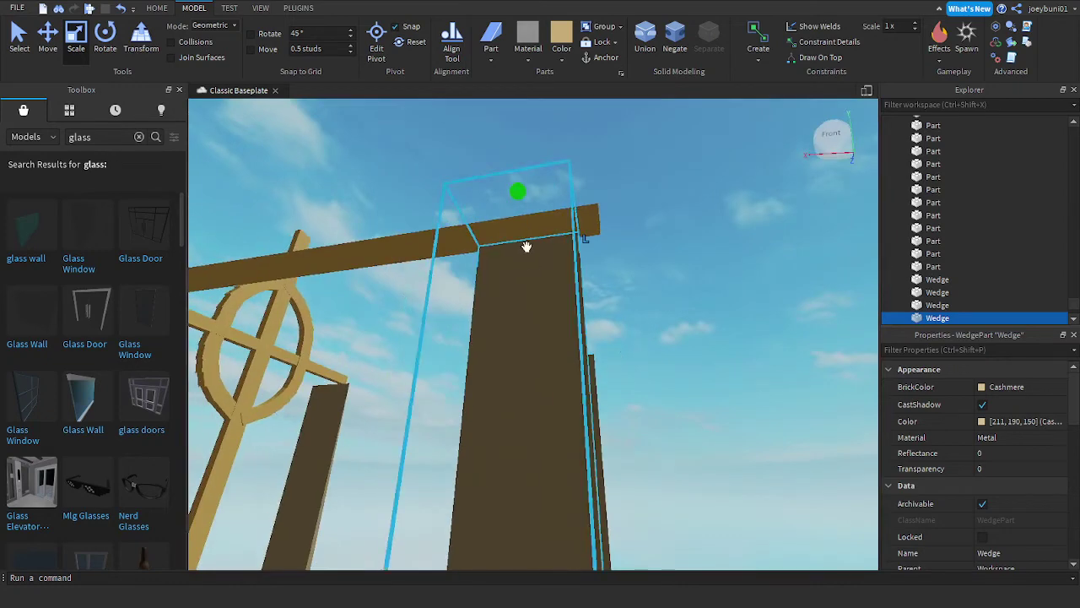
right_click_drag(509, 240, 506, 241)
key("s")
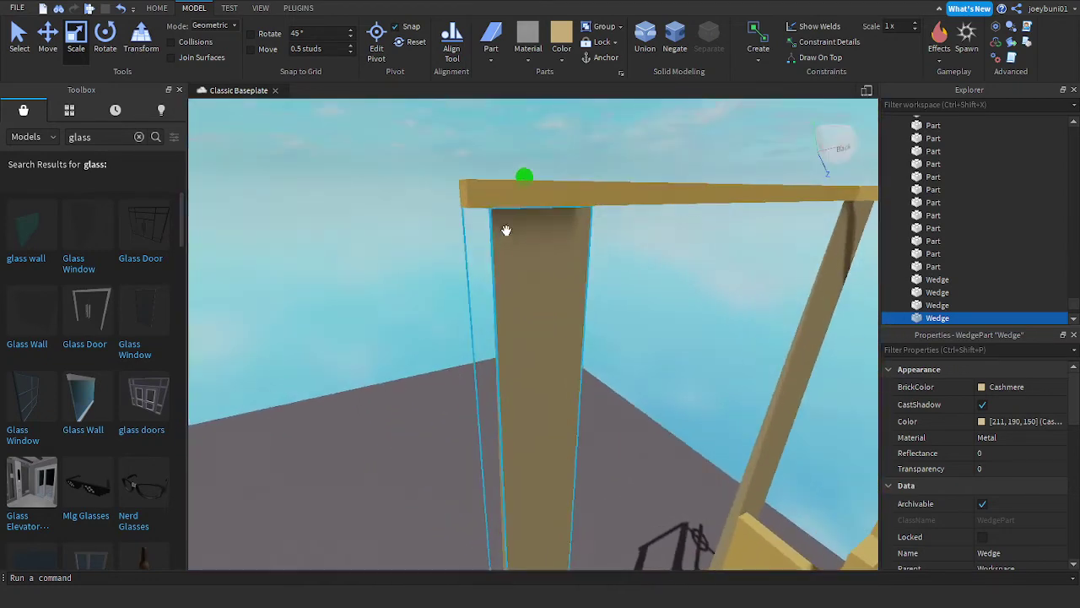
Step: Duplicate the side beam and shrink the copy to a short block at its outer front end
key("w")
right_click_drag(548, 201, 605, 192)
key("s")
key("w")
key("d")
left_click(608, 191)
key("w")
left_click_drag(580, 184, 599, 186)
right_click_drag(620, 187, 613, 184)
key("ctrl+d")
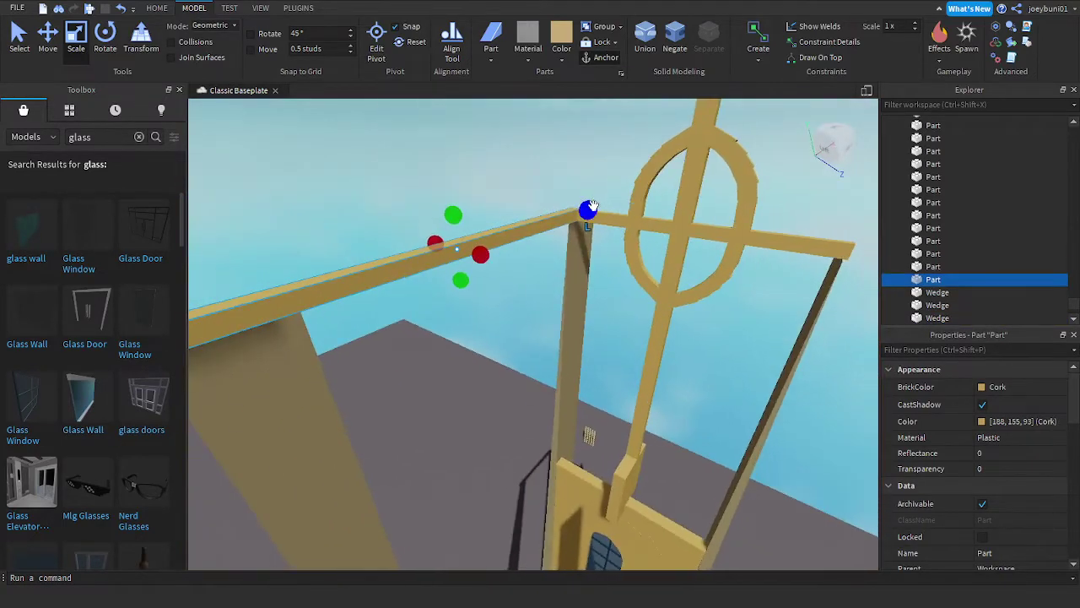
left_click_drag(589, 209, 588, 209)
right_click_drag(588, 208, 588, 209)
left_click_drag(588, 208, 589, 209)
right_click_drag(588, 208, 589, 209)
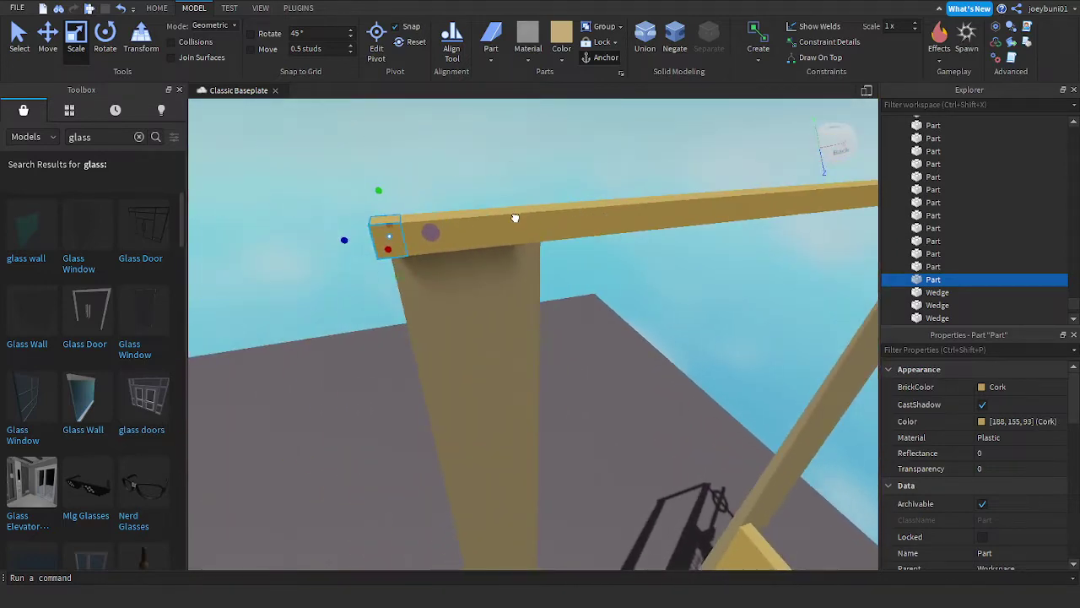
Step: Stretch the short block across the front into a beam reaching the other front wedge pillar, and select that pillar
left_click_drag(394, 252, 419, 270)
right_click_drag(413, 262, 420, 270)
key("s")
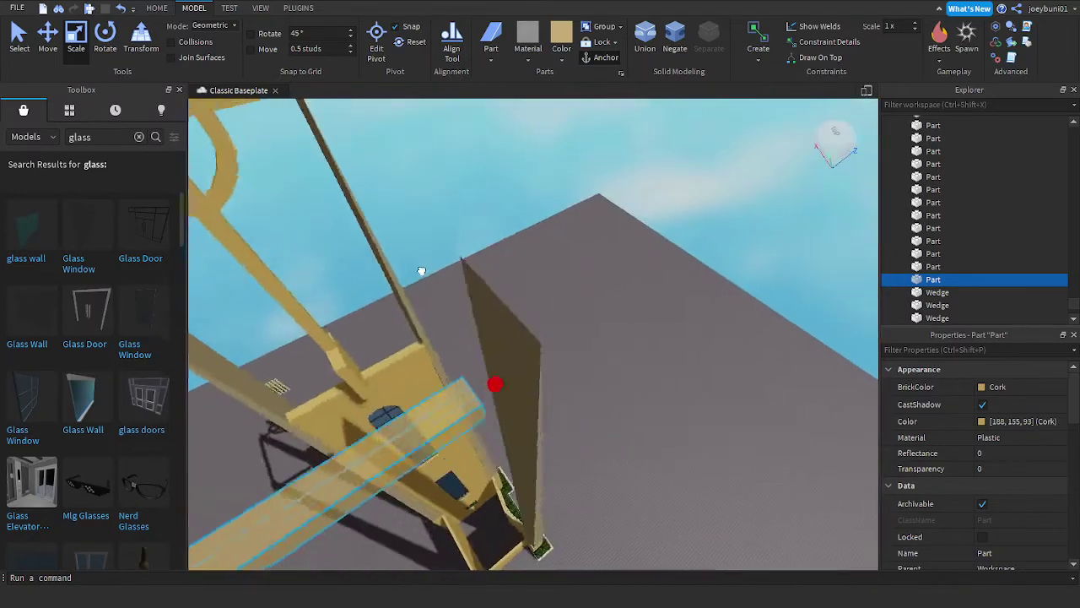
left_click_drag(419, 270, 356, 276)
key("w")
right_click_drag(458, 292, 452, 316)
left_click(451, 322)
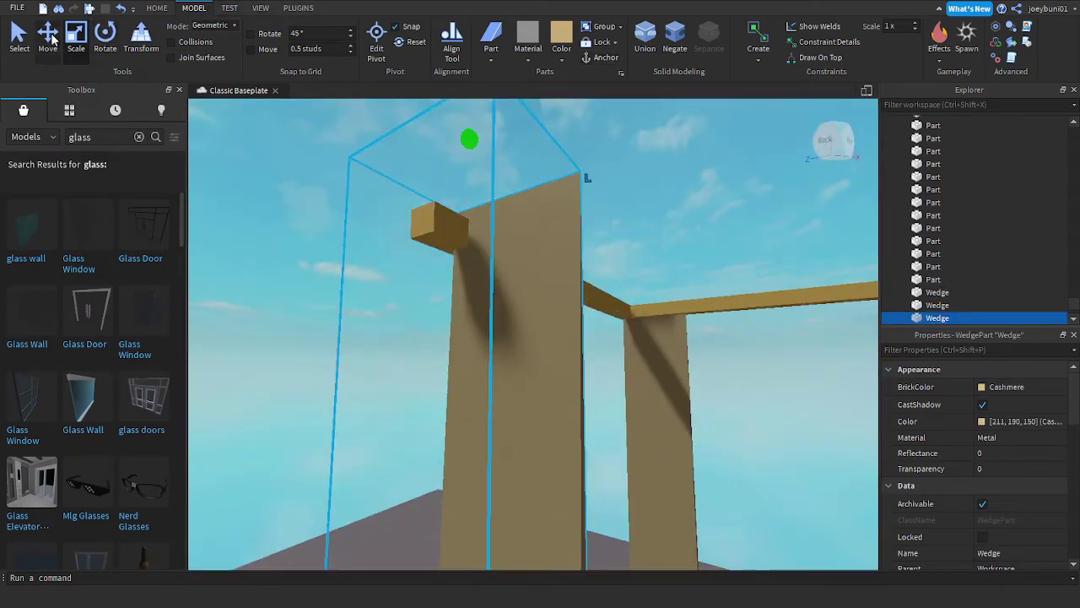
Step: Shorten the other front wedge pillar so its top sits directly beneath the front beam
right_click_drag(542, 240, 548, 194)
key("s")
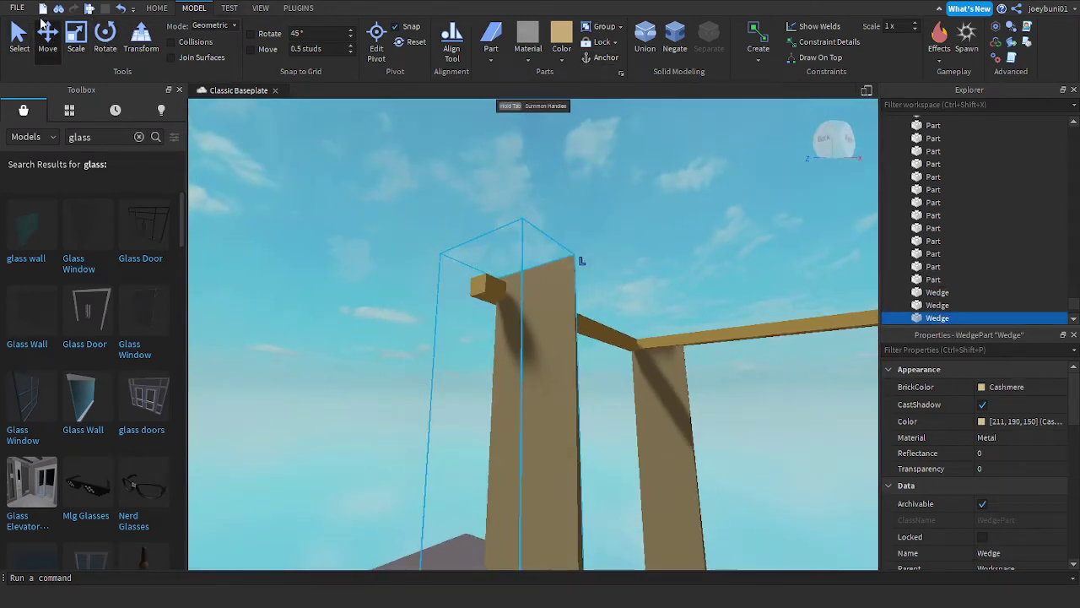
left_click(84, 34)
left_click_drag(509, 232, 511, 257)
key("w")
right_click_drag(606, 271, 609, 271)
Step: Duplicate the front beam and shrink the copy to a short block above the second front wedge pillar
left_click(578, 313)
left_click_drag(361, 298, 381, 306)
right_click_drag(490, 338, 491, 337)
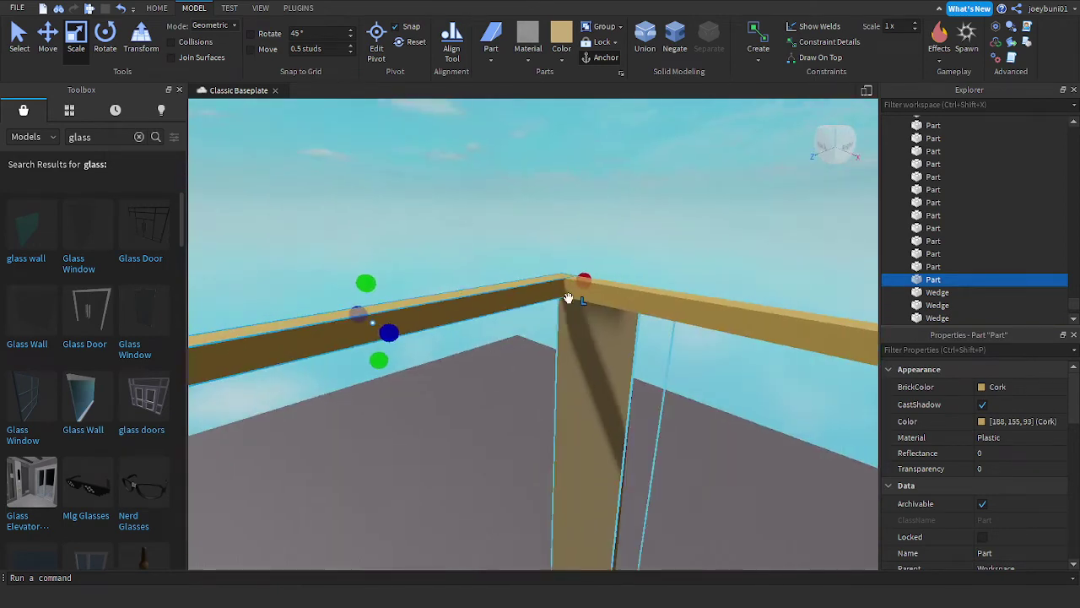
key("ctrl+d")
left_click_drag(577, 289, 521, 307)
scroll(522, 307, "up", 4)
right_click_drag(522, 307, 527, 308)
key("s")
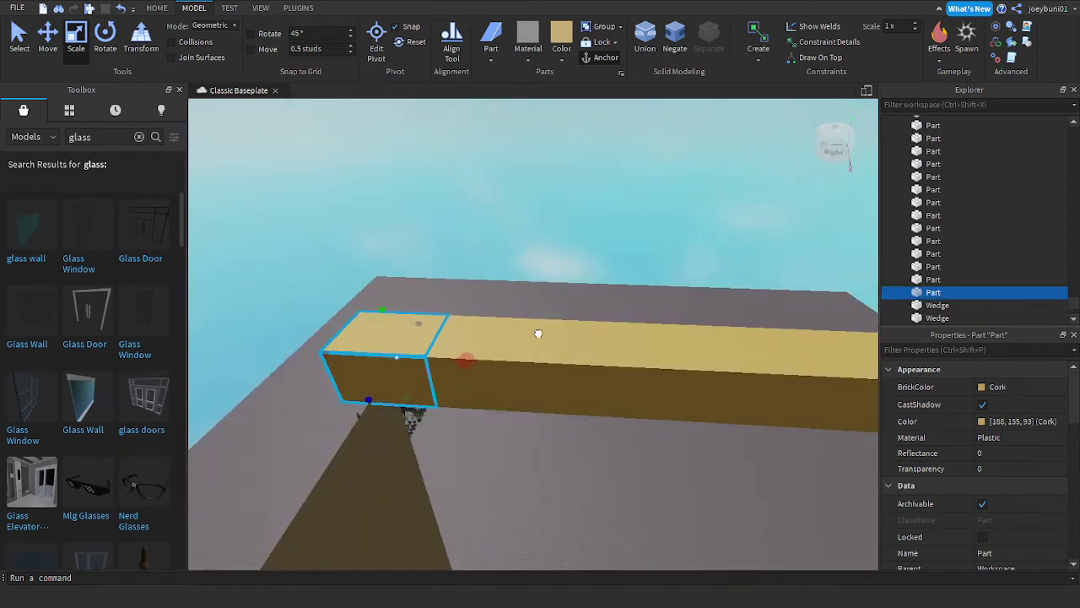
Step: Stretch the short block back into a second side beam reaching the crossbar frame and adjust its thickness
left_click_drag(365, 400, 398, 410)
right_click_drag(365, 401, 398, 410)
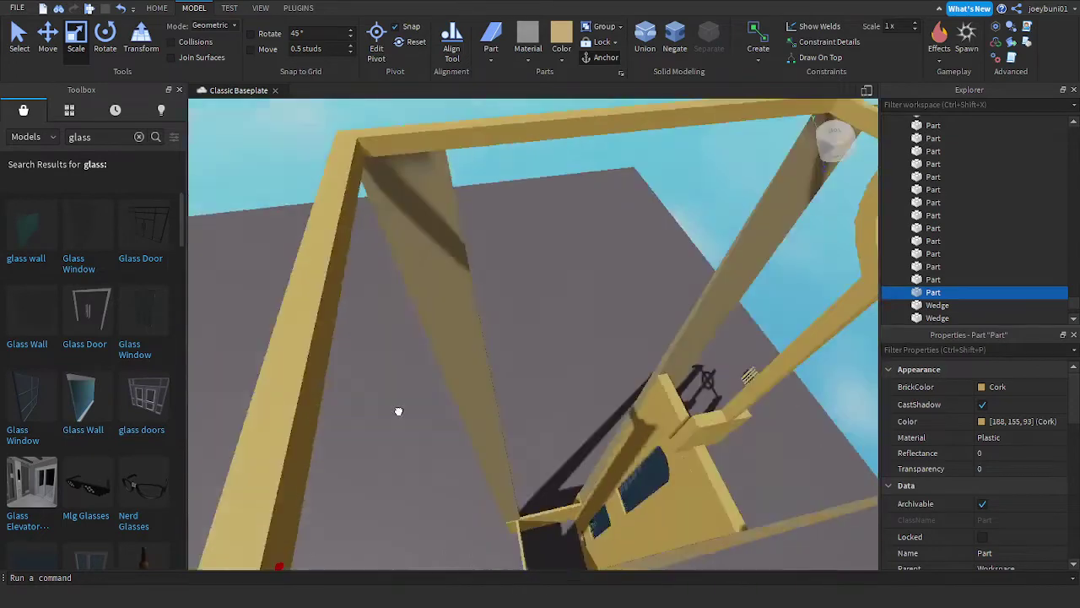
left_click_drag(398, 410, 366, 407)
right_click_drag(398, 410, 366, 407)
left_click_drag(366, 408, 367, 410)
right_click_drag(367, 408, 366, 410)
left_click_drag(366, 410, 541, 336)
right_click_drag(541, 336, 523, 330)
key("s")
left_click_drag(575, 225, 575, 223)
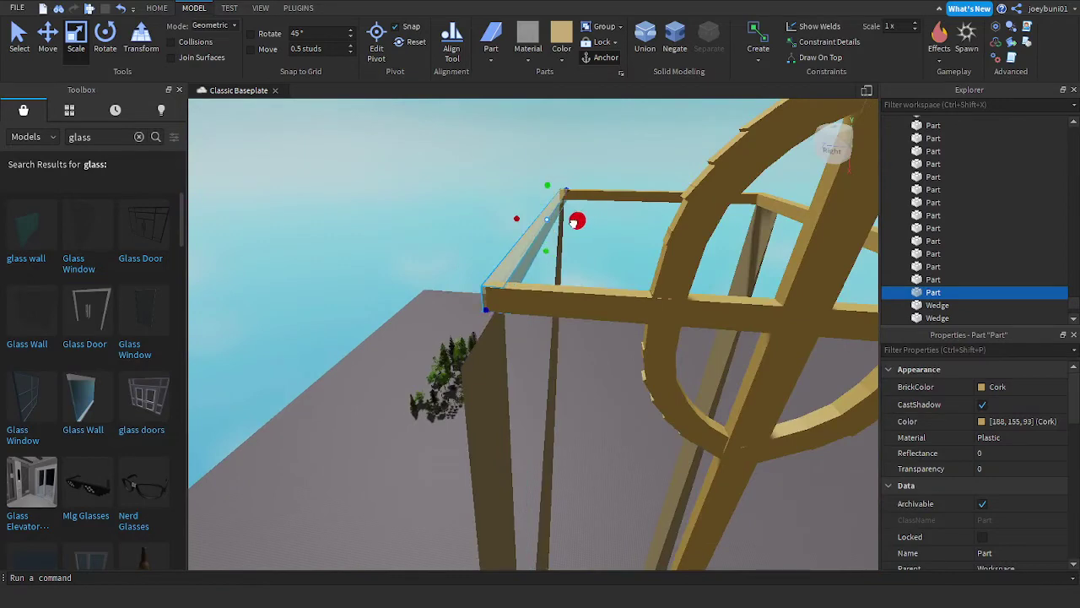
right_click_drag(575, 255, 577, 257)
key("s")
key("d")
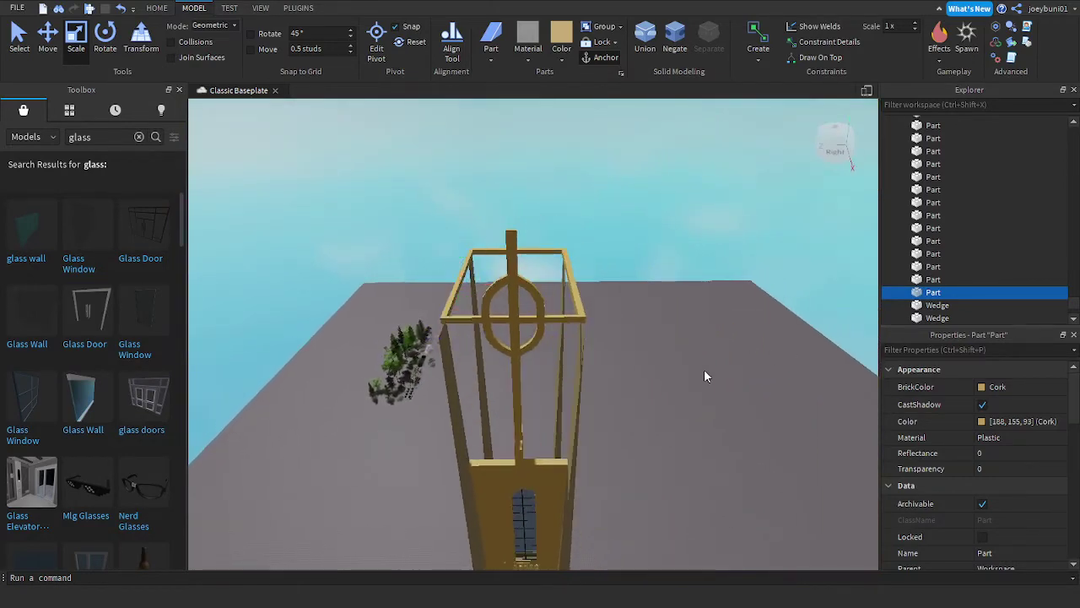
Step: Inspect the finished top frame, the open tower interior and the facade with its tall window
left_click(704, 371)
key("w")
mouse_move(704, 370)
right_mouse_down()
mouse_move(696, 373)
mouse_move(703, 369)
right_mouse_up()
key("d")
key("w")
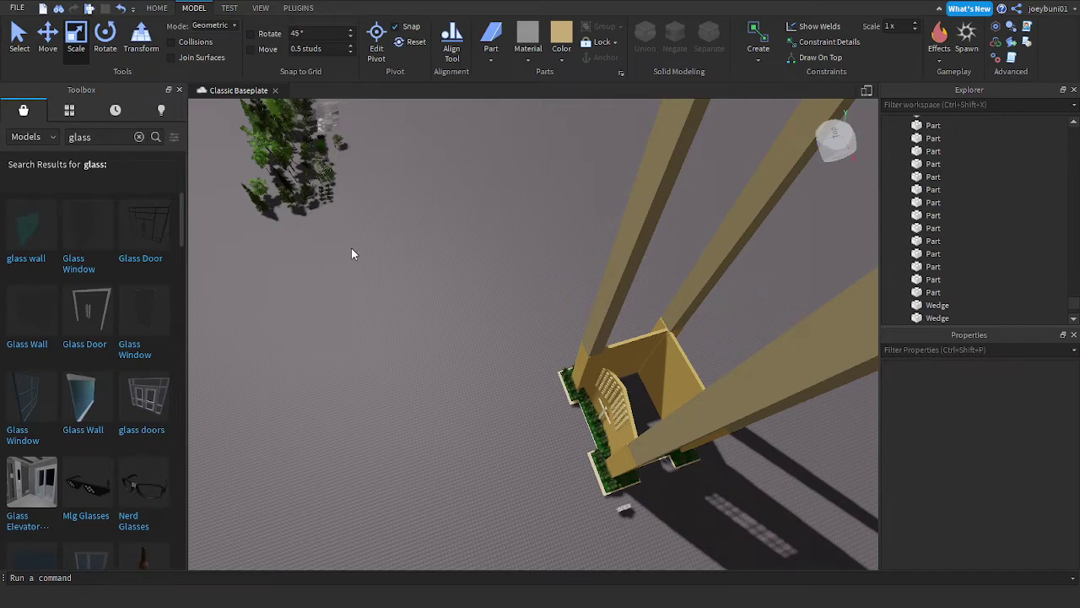
right_click_drag(352, 253, 397, 259)
key("w")
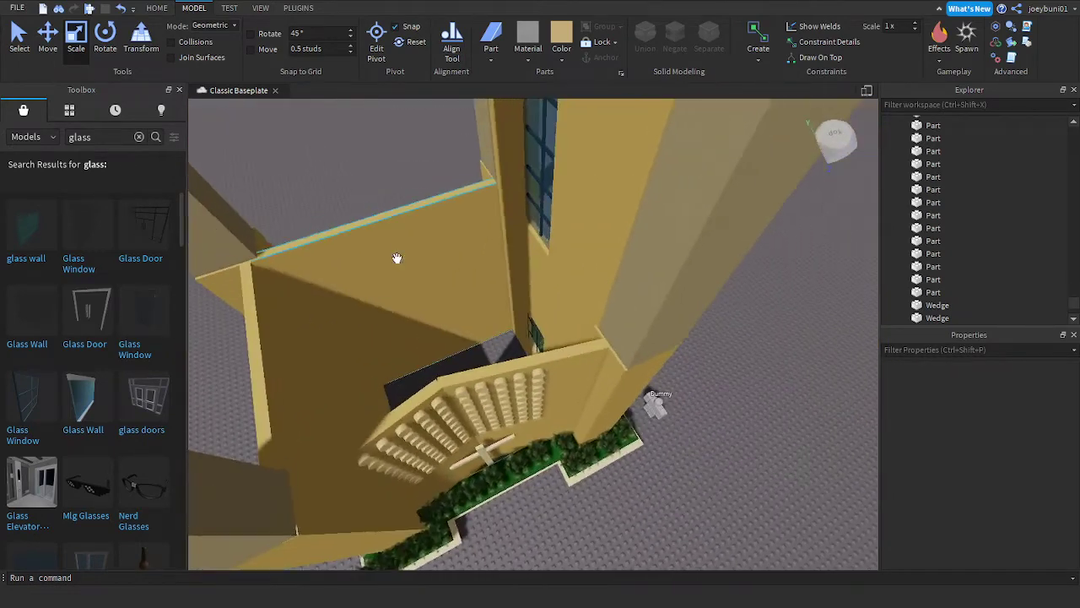
key("a")
key("w")
key("d")
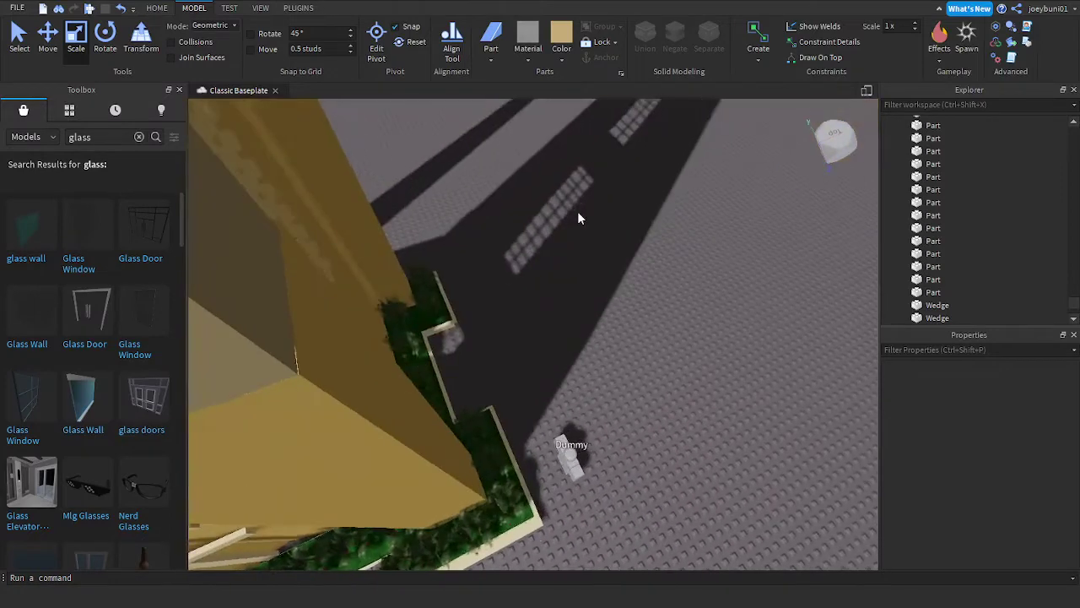
right_click_drag(578, 211, 573, 282)
key("d")
key("s")
key("w")
key("s")
key("w")
key("s")
Step: Select the tall window's glass pane, its vertical bar and the lowest horizontal bars
left_click(582, 362)
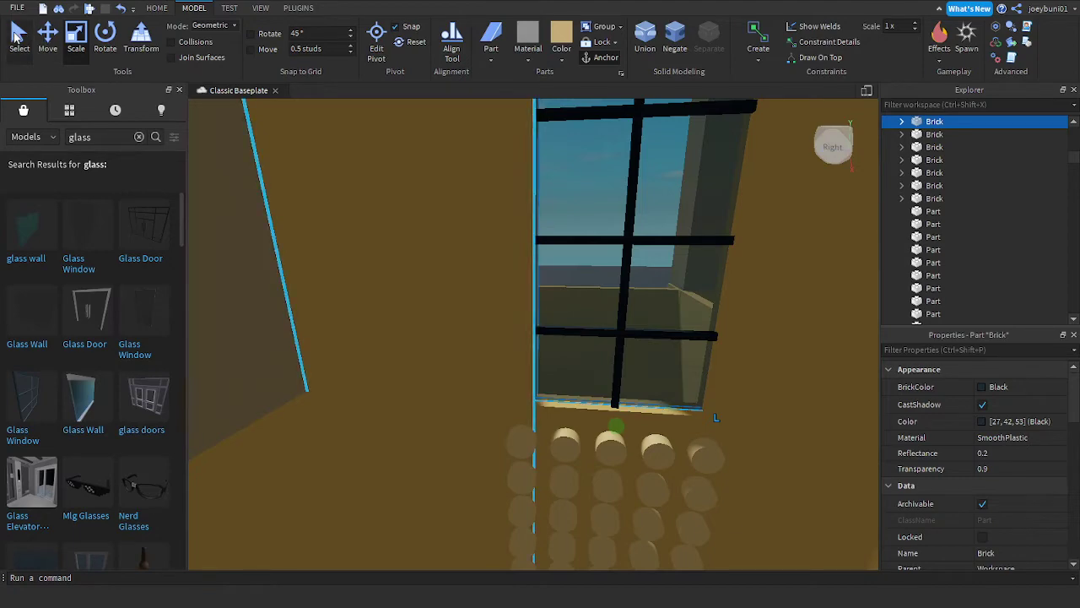
left_click(578, 331, "ctrl")
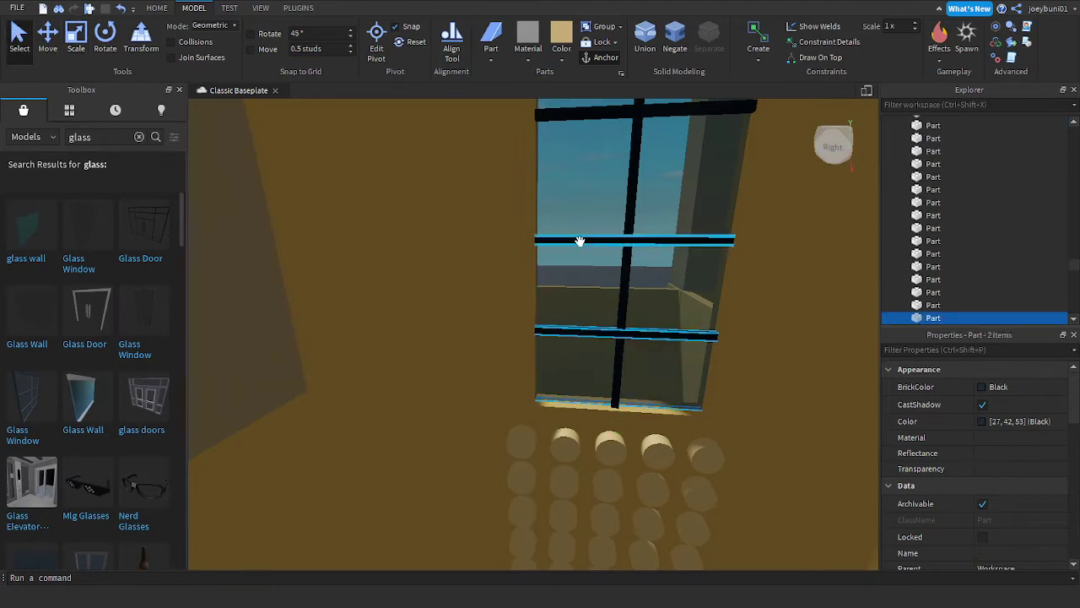
left_click(579, 241, "ctrl")
right_click_drag(625, 275, 626, 268)
key("w")
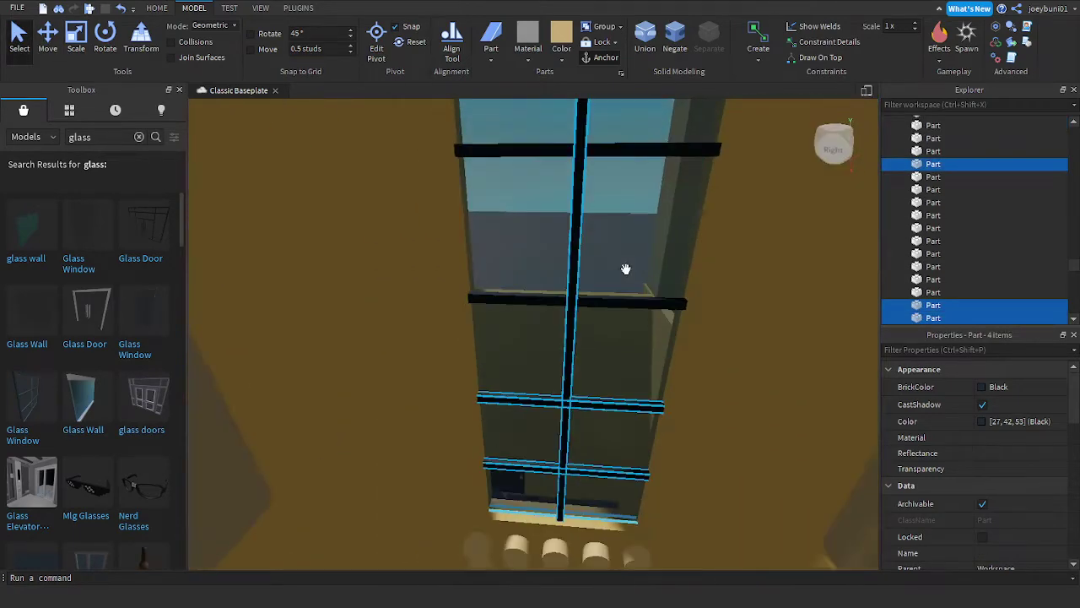
key("s")
Step: Add the tall window's remaining horizontal bars to the selection, up to the topmost one
left_click(543, 191, "ctrl")
right_click_drag(543, 190, 548, 221)
key("w")
key("s")
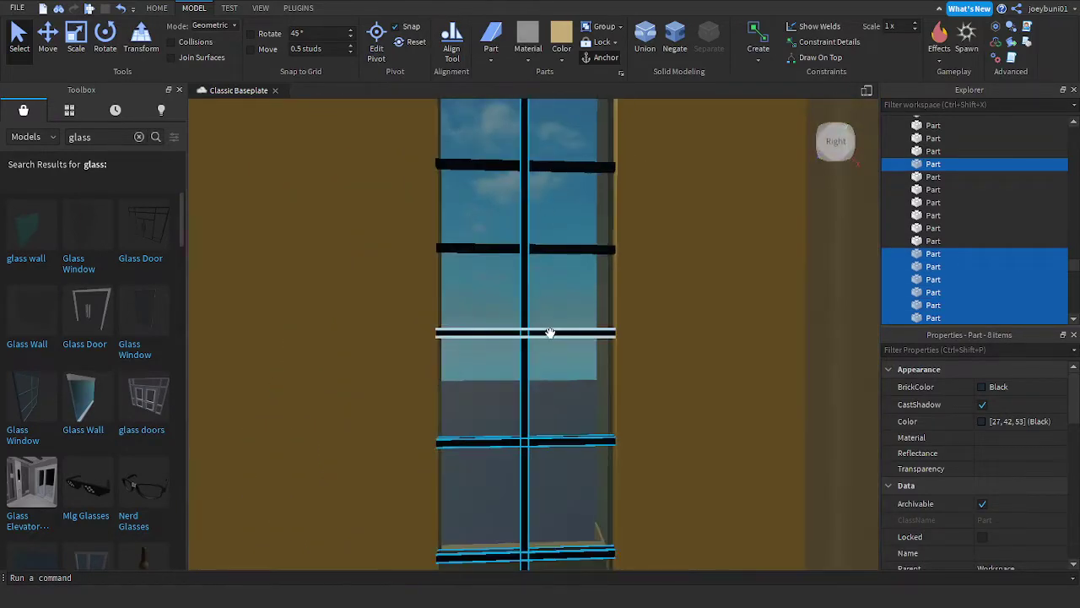
left_click(545, 164, "ctrl")
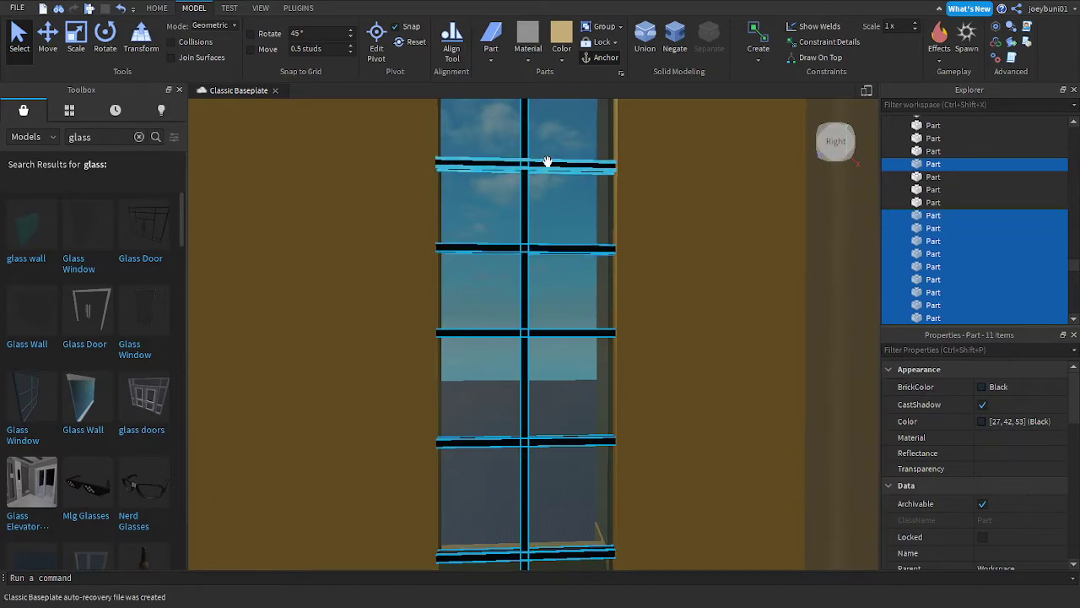
right_click_drag(563, 209, 565, 210)
key("w")
key("s")
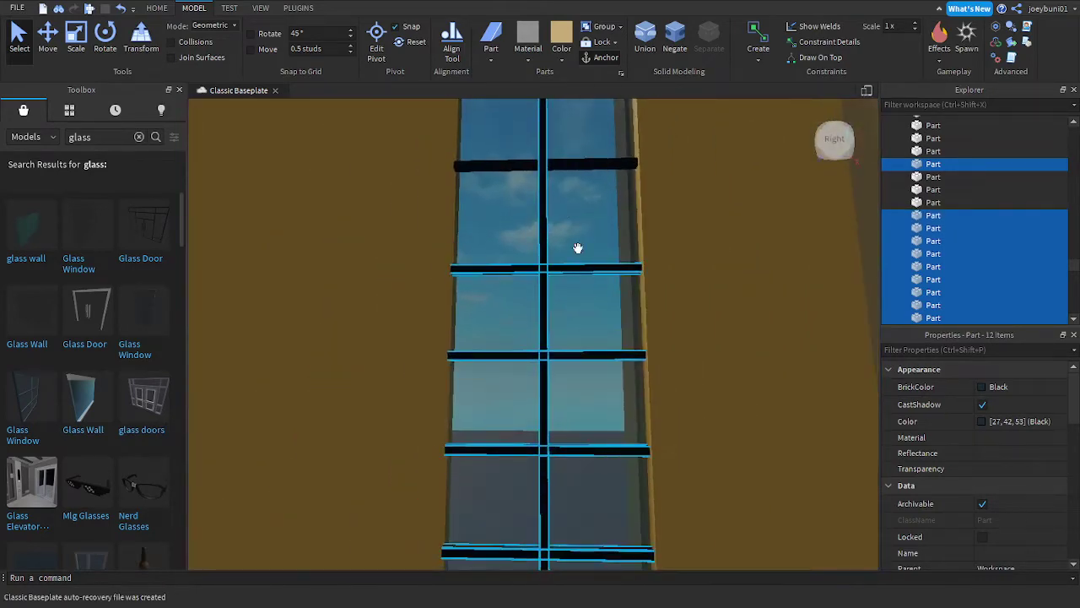
left_click(569, 163, "ctrl")
key("s")
right_click_drag(568, 164, 555, 219)
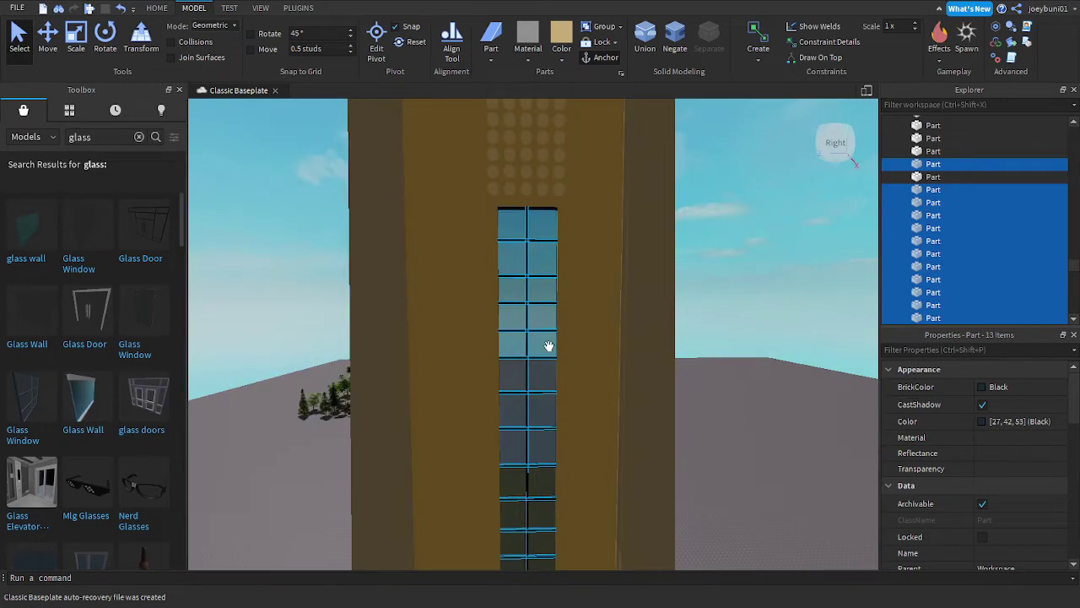
Step: Duplicate the selected window parts and move the copy out of the facade onto the open baseplate
right_click_drag(549, 346, 546, 330)
key("w")
key("ctrl+d")
left_click_drag(547, 267, 497, 328)
right_click_drag(500, 326, 497, 328)
left_click_drag(497, 327, 490, 331)
right_click_drag(497, 327, 491, 331)
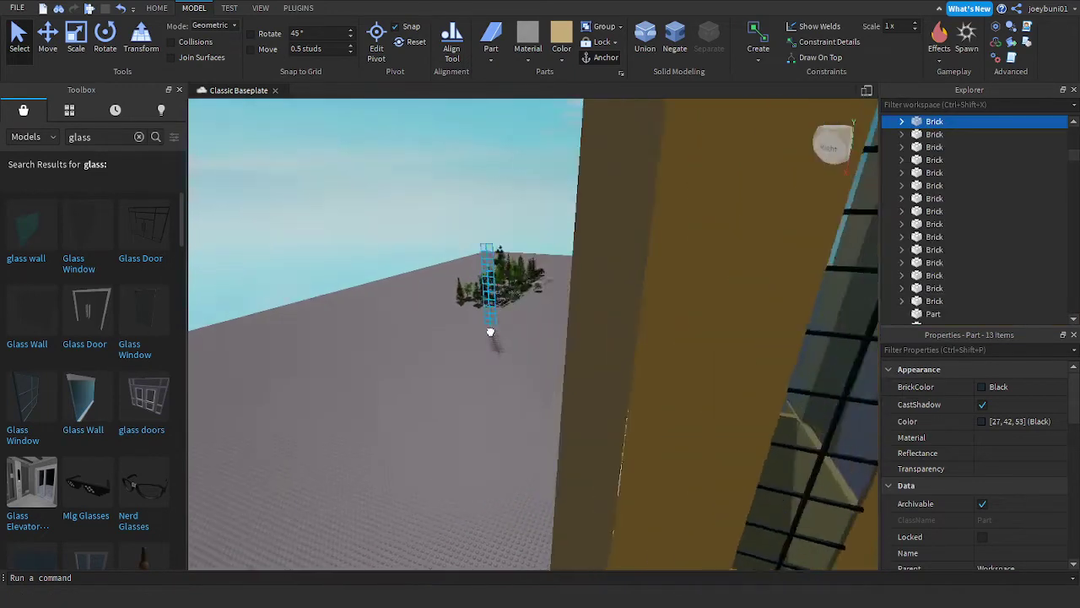
key("s")
left_click_drag(490, 331, 511, 337)
right_click_drag(504, 337, 511, 336)
left_click_drag(511, 336, 507, 335)
right_click_drag(511, 336, 507, 335)
Step: Turn the window copy a quarter turn and place it above the peak of the angled wall with the cylinders
left_click_drag(507, 335, 535, 441)
key("ctrl+r")
right_click_drag(530, 475, 535, 441)
left_click_drag(535, 441, 532, 447)
right_click_drag(535, 442, 532, 447)
key("w")
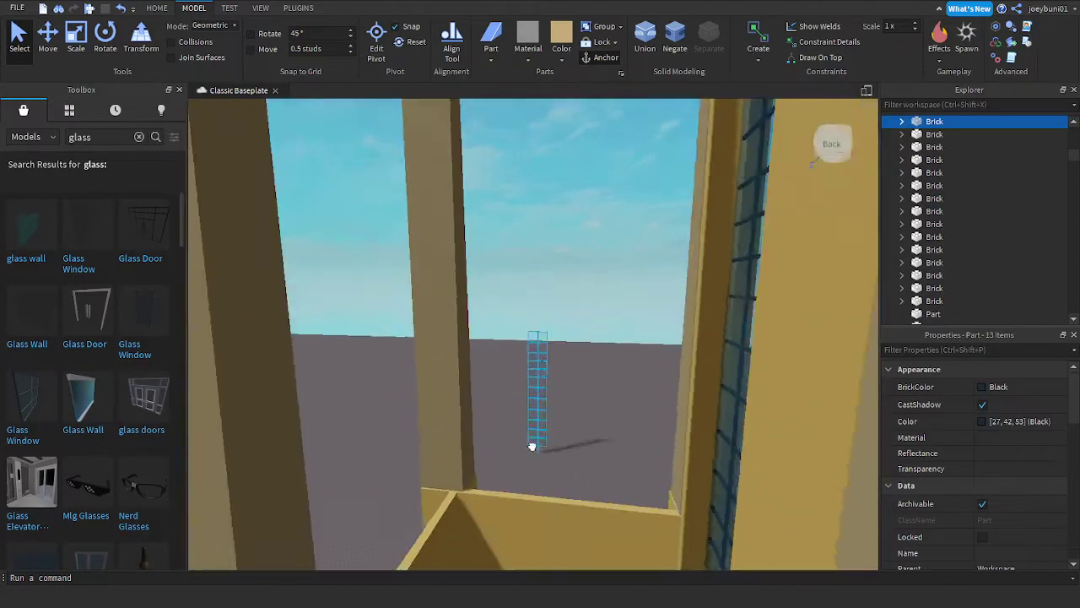
left_click_drag(532, 446, 530, 456)
right_click_drag(531, 446, 530, 456)
left_click_drag(531, 456, 543, 520)
right_click_drag(531, 456, 543, 521)
left_click_drag(543, 520, 535, 445)
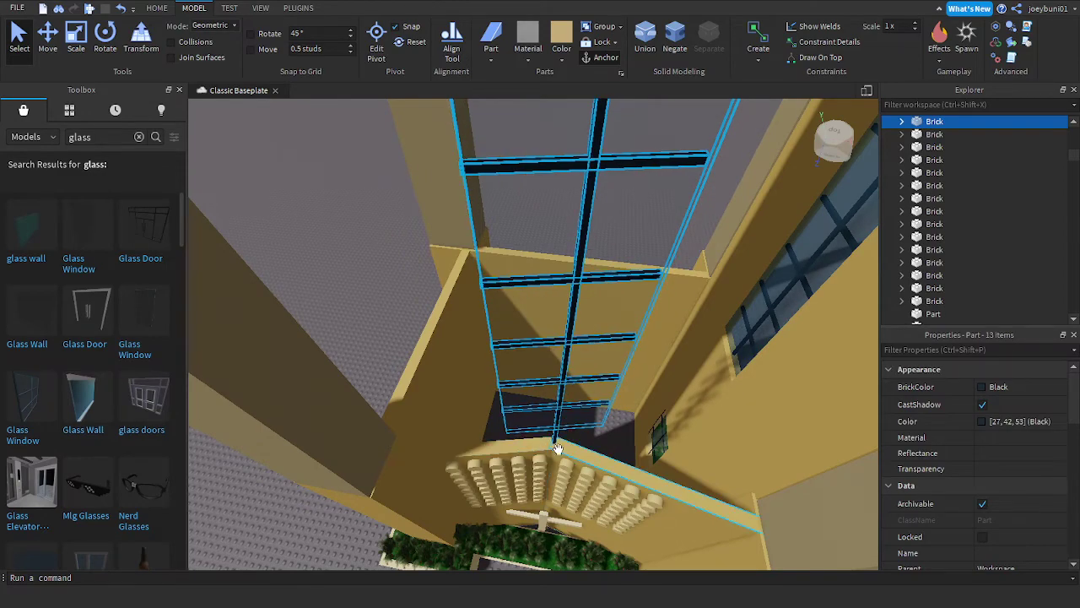
scroll(591, 451, "down", 3)
scroll(591, 452, "up", 4)
right_click_drag(591, 451, 591, 451)
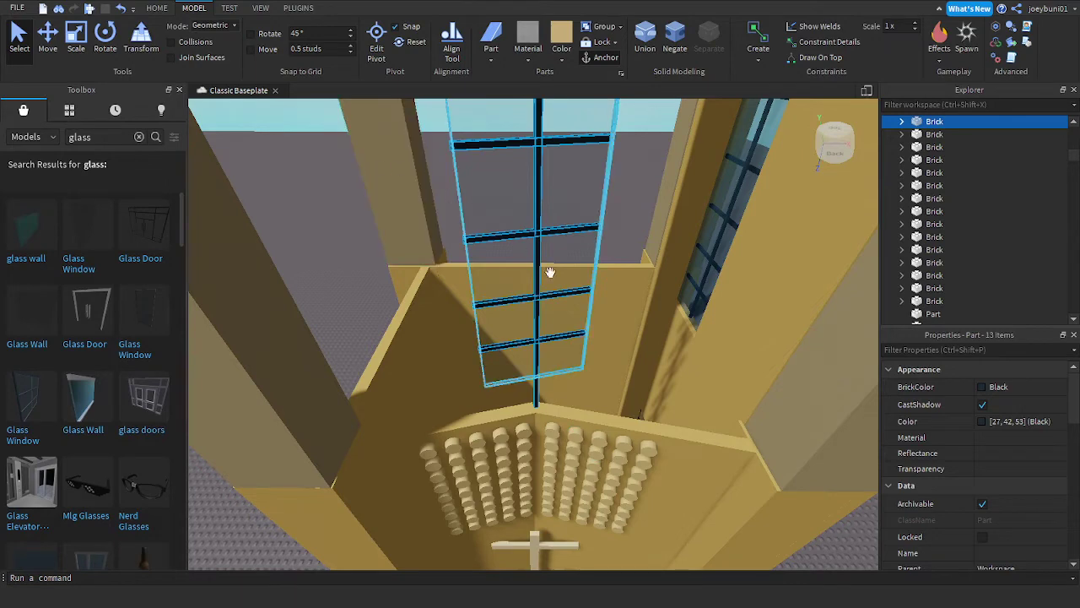
Step: Rotate the window copy about its vertical axis until it faces squarely outward above the angled wall's peak
left_click(109, 52)
scroll(527, 305, "down", 5)
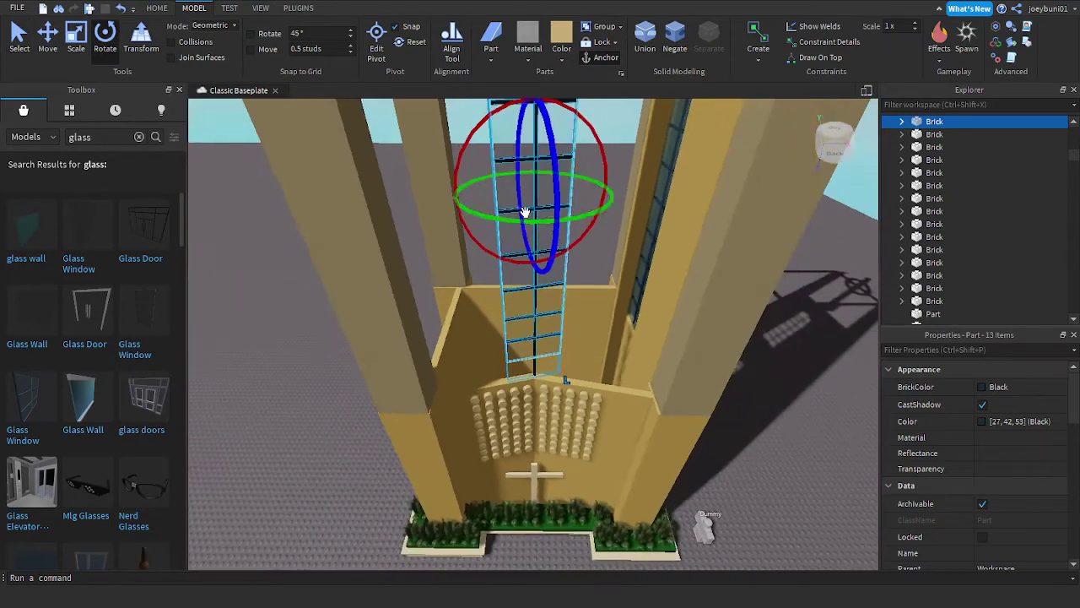
left_click_drag(523, 221, 521, 222)
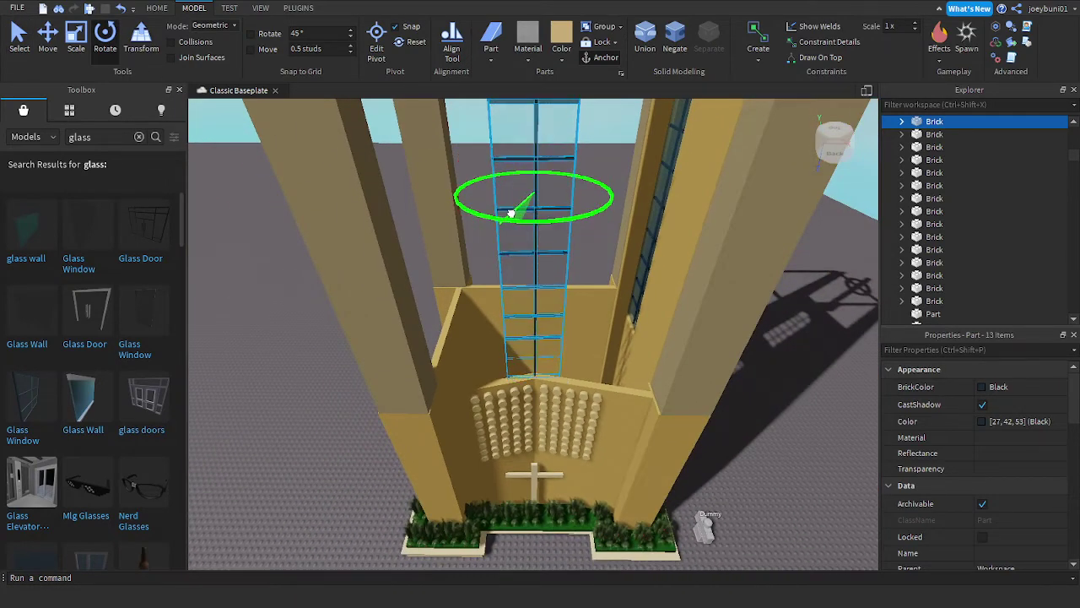
left_click_drag(509, 214, 508, 215)
key("w")
right_click_drag(622, 258, 619, 252)
key("s")
scroll(536, 149, "down", 1)
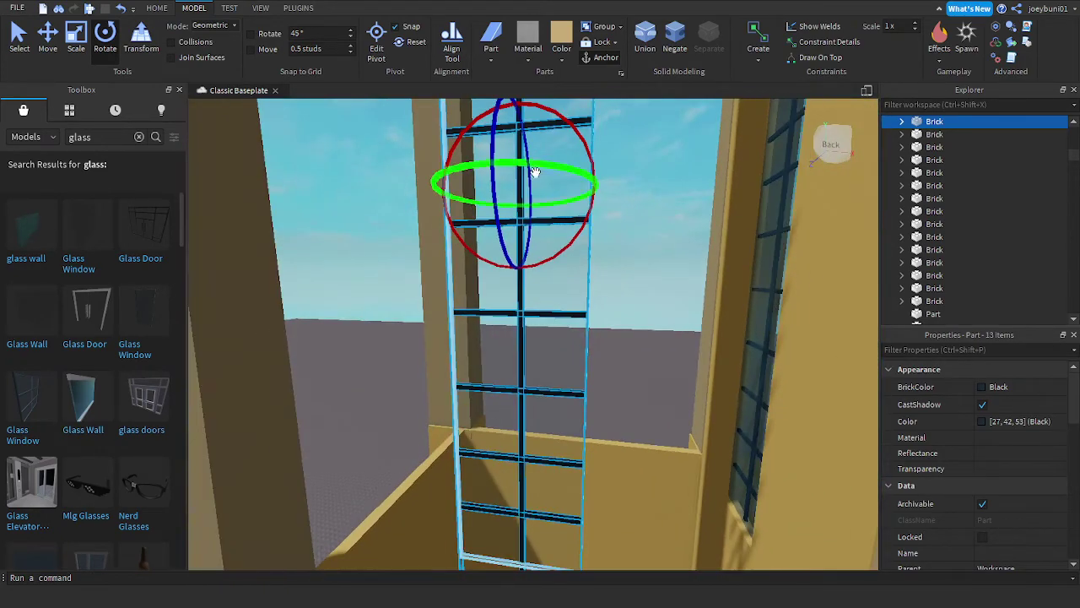
left_click_drag(535, 168, 535, 167)
right_click_drag(605, 269, 667, 260)
key("w")
key("s")
key("w")
key("s")
left_click_drag(471, 317, 472, 318)
right_click_drag(577, 404, 576, 407)
Step: Duplicate the angled wall half nearer the Dummy and narrow the copy from its inner edge
left_click(596, 462)
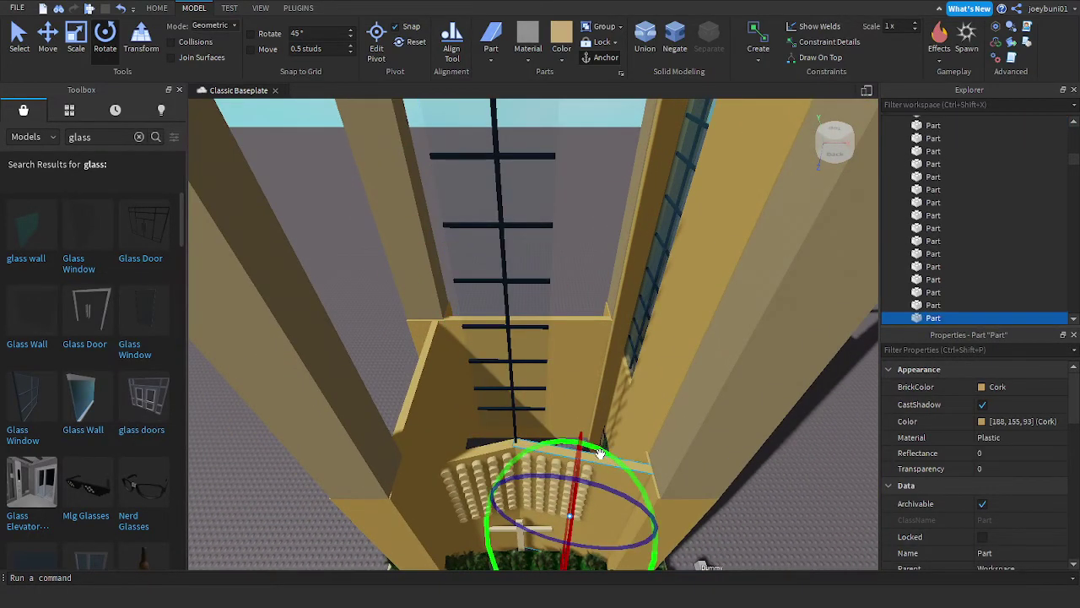
right_click_drag(471, 341, 474, 327)
key("w")
key("ctrl+2")
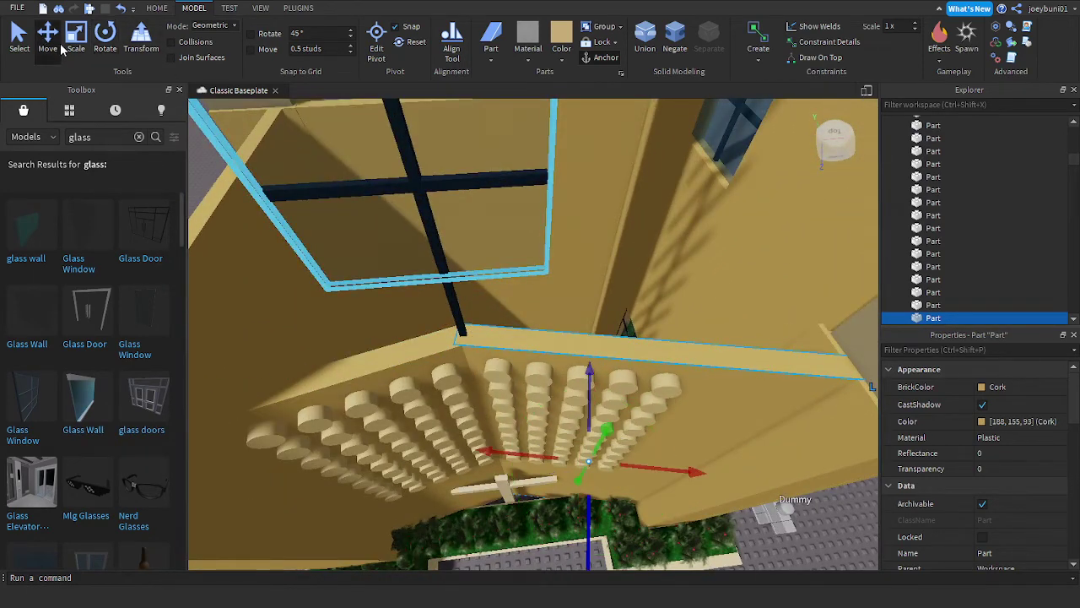
key("ctrl+3")
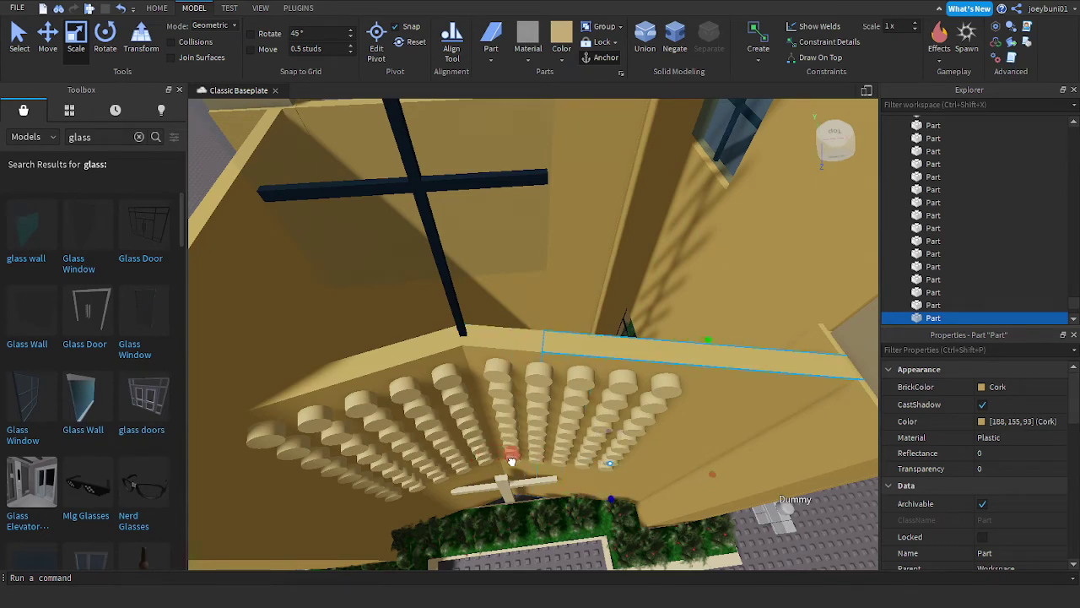
Step: Stretch the wall copy upward and raise its bottom edge to rest on top of the angled wall
left_click_drag(711, 340, 717, 298)
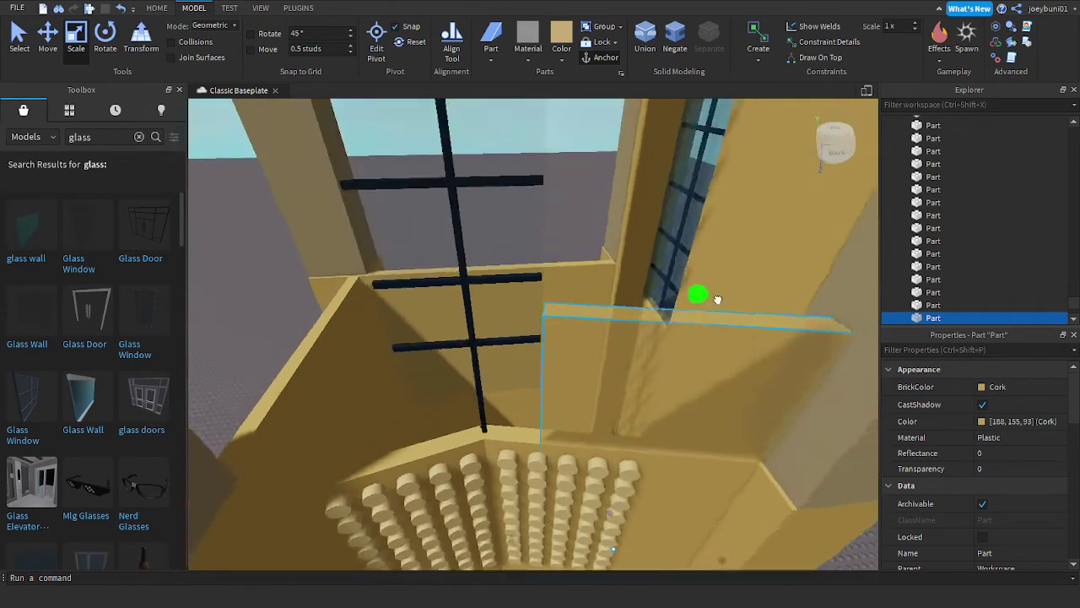
key("s")
right_click_drag(716, 298, 712, 349)
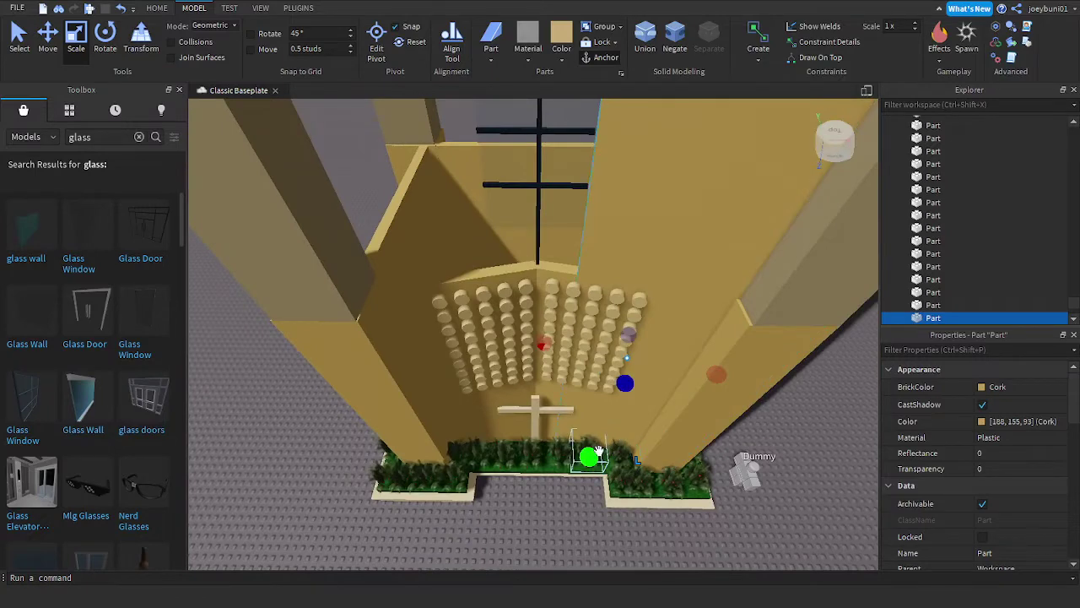
left_click_drag(597, 451, 627, 349)
left_click_drag(634, 312, 638, 314)
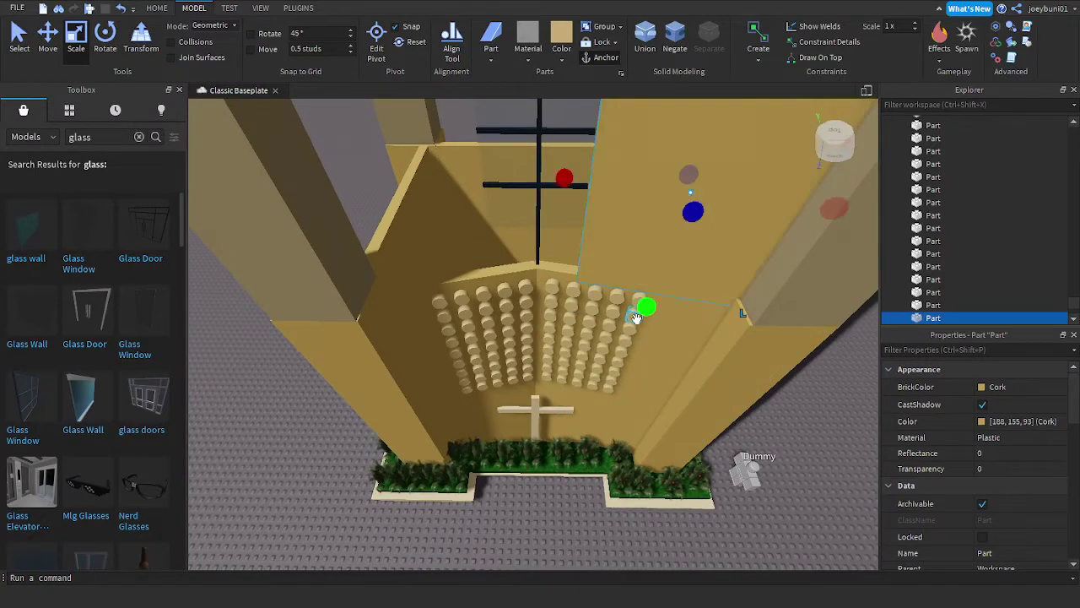
Step: Fit the new wall panel's inner edge to the window copy and extend the panel upward alongside it
key("w")
right_click_drag(638, 313, 655, 308)
mouse_move(653, 365)
left_mouse_down()
mouse_move(638, 366)
mouse_move(650, 366)
left_mouse_up()
left_click_drag(444, 379, 439, 378)
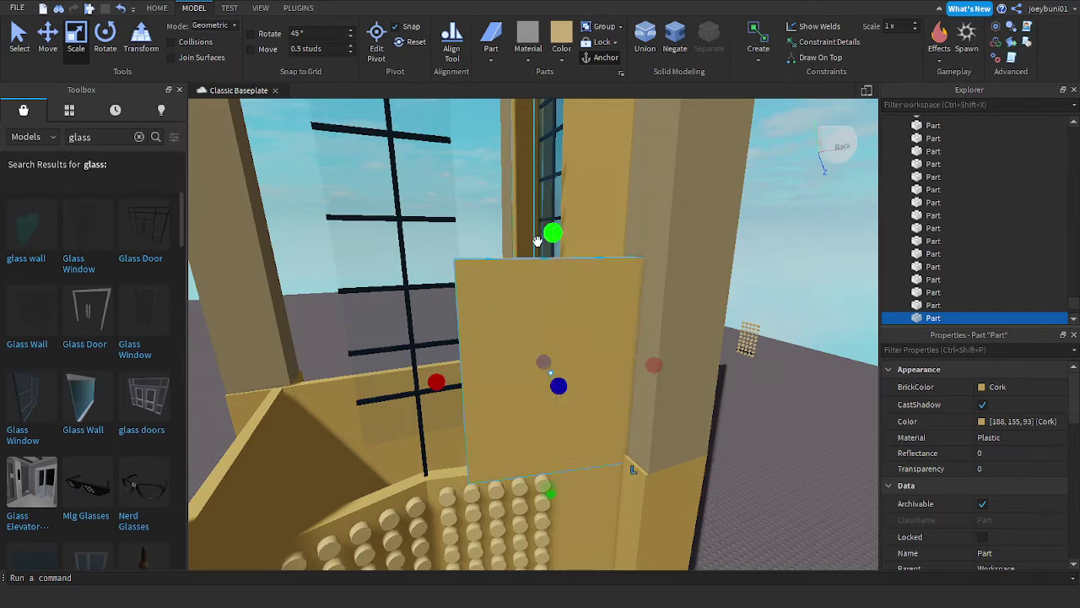
key("s")
left_click_drag(552, 234, 558, 166)
right_click_drag(577, 226, 577, 230)
key("d")
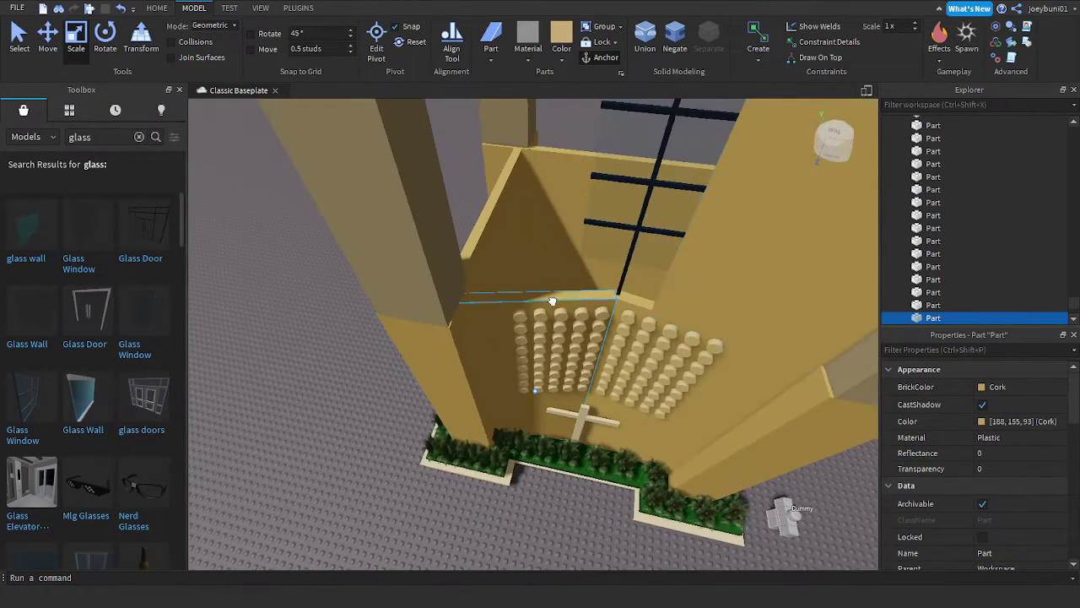
Step: Duplicate the other half of the angled wall and reduce the copy to a thin strip along its top edge
left_click(552, 301)
key("ctrl+d")
left_click_drag(540, 446, 537, 371)
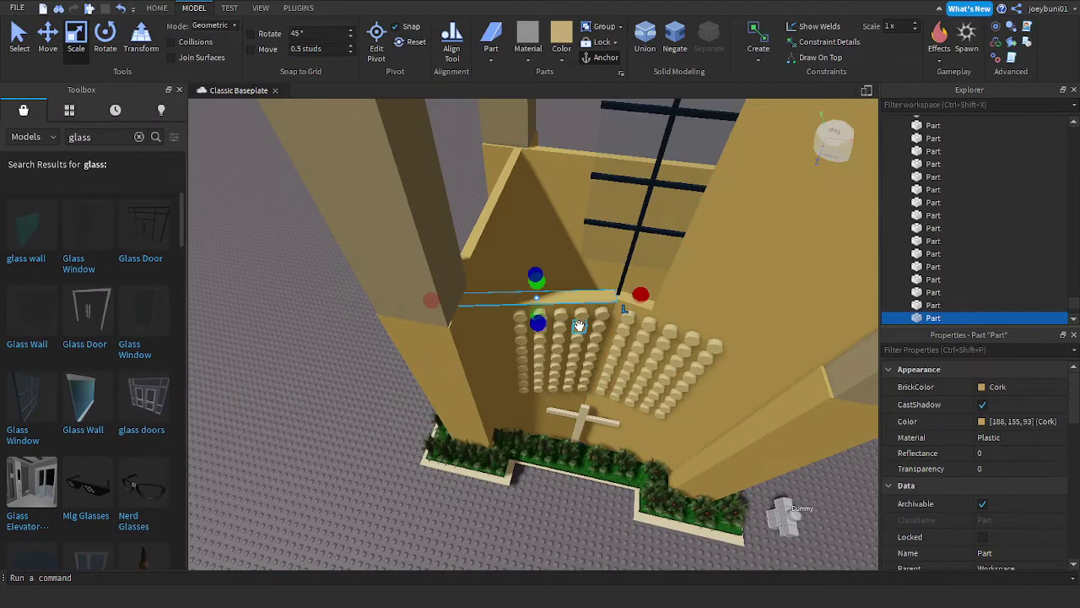
scroll(543, 329, "up", 8)
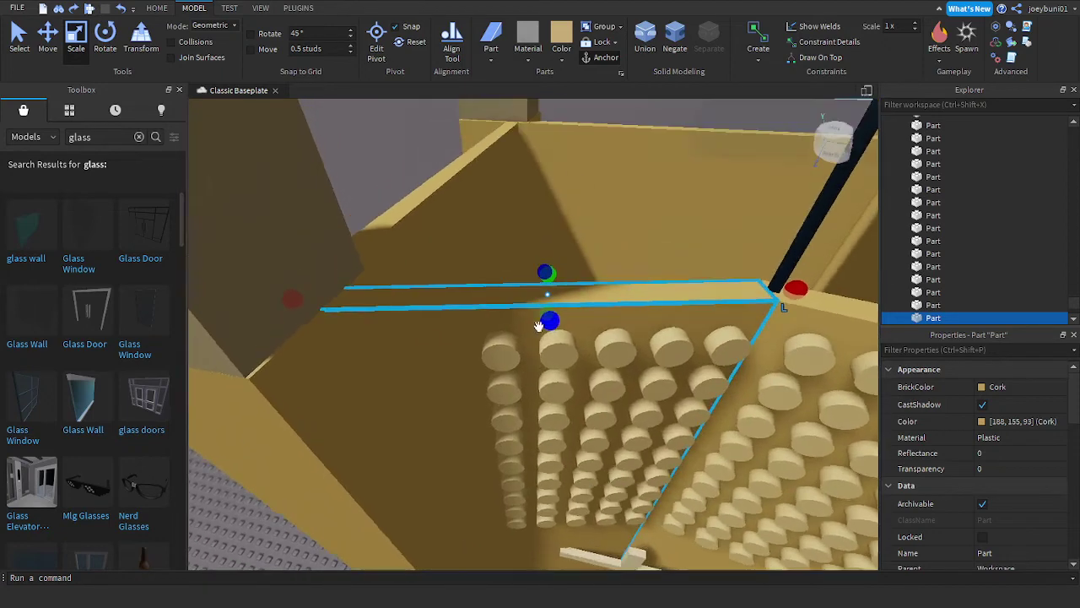
key("a")
right_click_drag(553, 367, 556, 368)
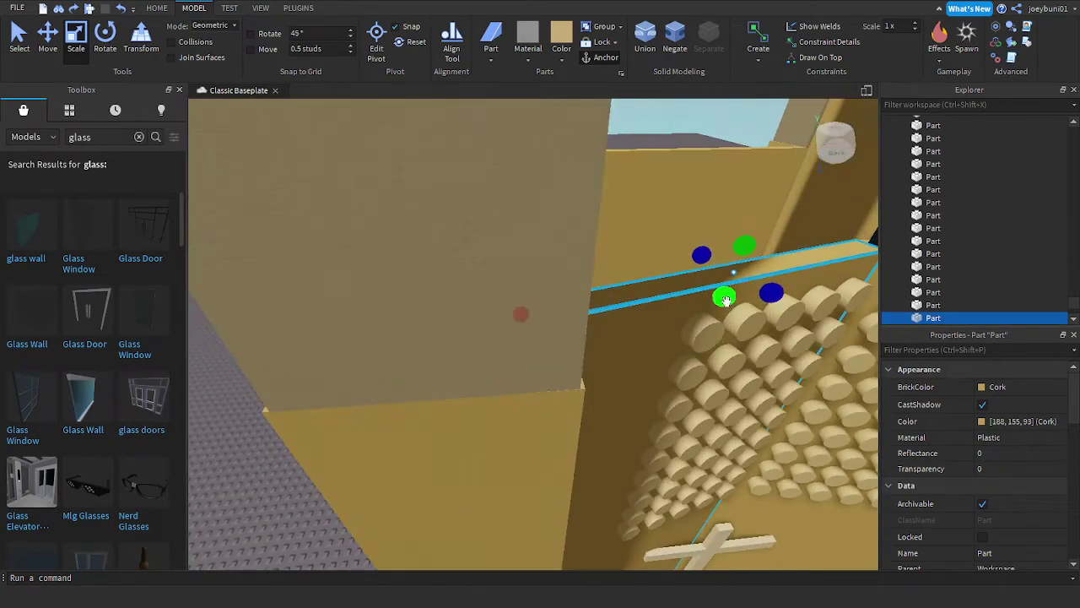
left_click_drag(726, 300, 723, 309)
key("d")
right_click_drag(724, 309, 721, 312)
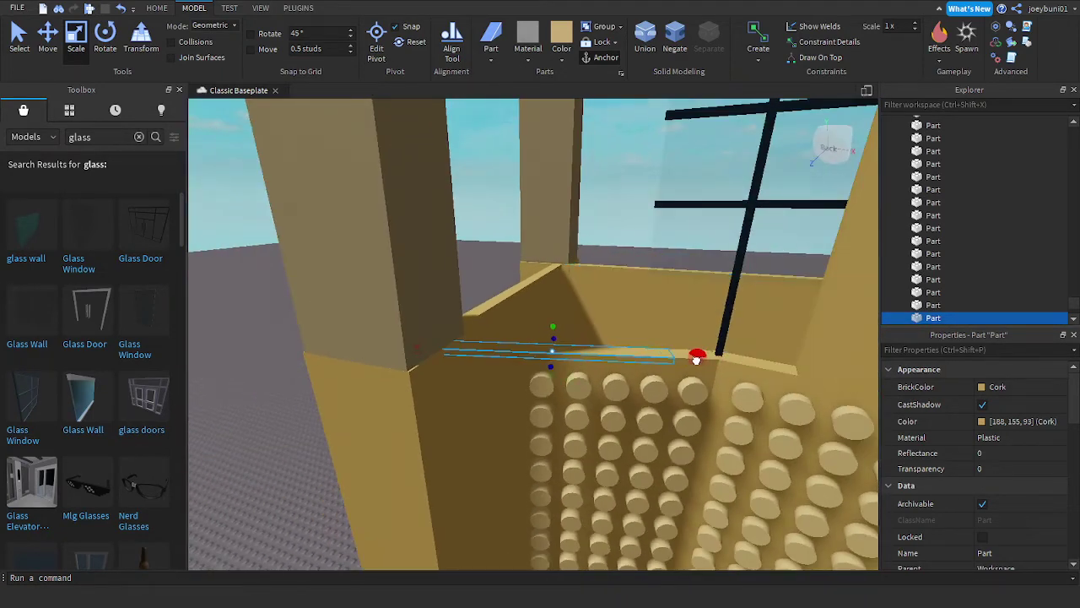
Step: Stretch the thin strip upward into a wall panel running alongside the window copy
scroll(544, 324, "down", 2)
left_click_drag(544, 326, 546, 121)
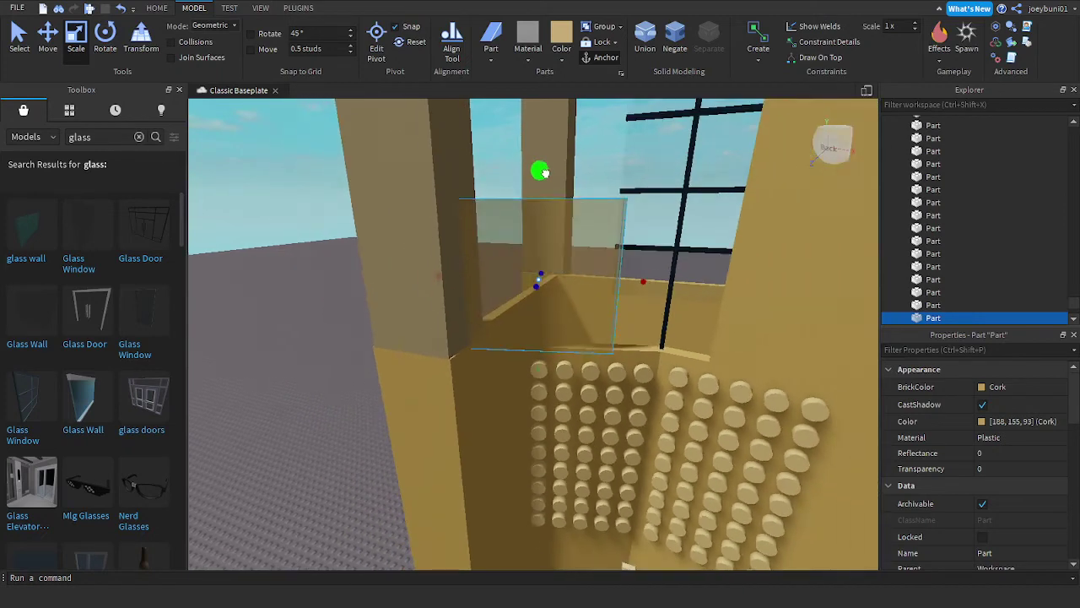
left_click_drag(646, 265, 643, 264)
right_click_drag(643, 263, 632, 250)
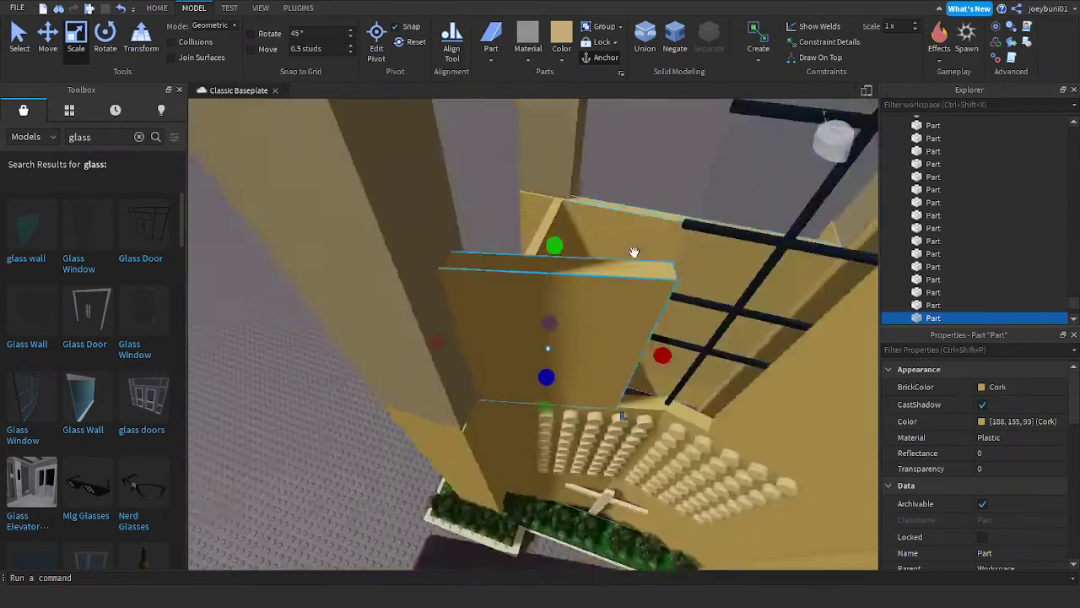
scroll(632, 250, "down", 3)
left_click_drag(553, 238, 552, 191)
right_click_drag(552, 212, 552, 191)
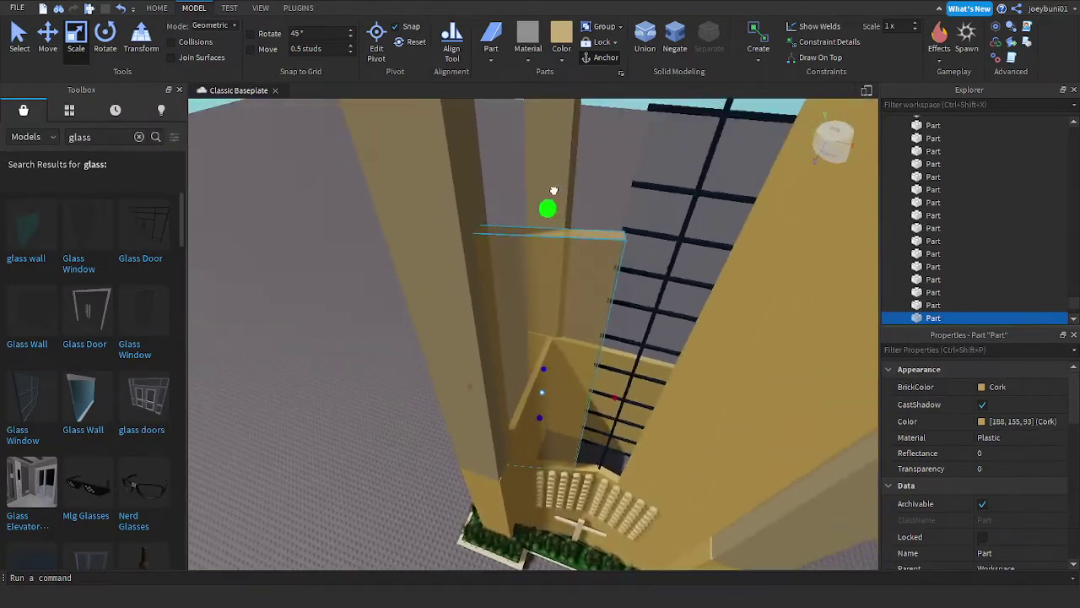
Step: Adjust the new panel's top edge to line up with the top of the window copy
left_click_drag(552, 191, 552, 193)
right_click_drag(552, 191, 551, 193)
left_click_drag(552, 193, 554, 184)
scroll(576, 204, "up", 4)
mouse_move(575, 203)
right_mouse_down()
mouse_move(653, 222)
mouse_move(581, 232)
mouse_move(568, 216)
right_mouse_up()
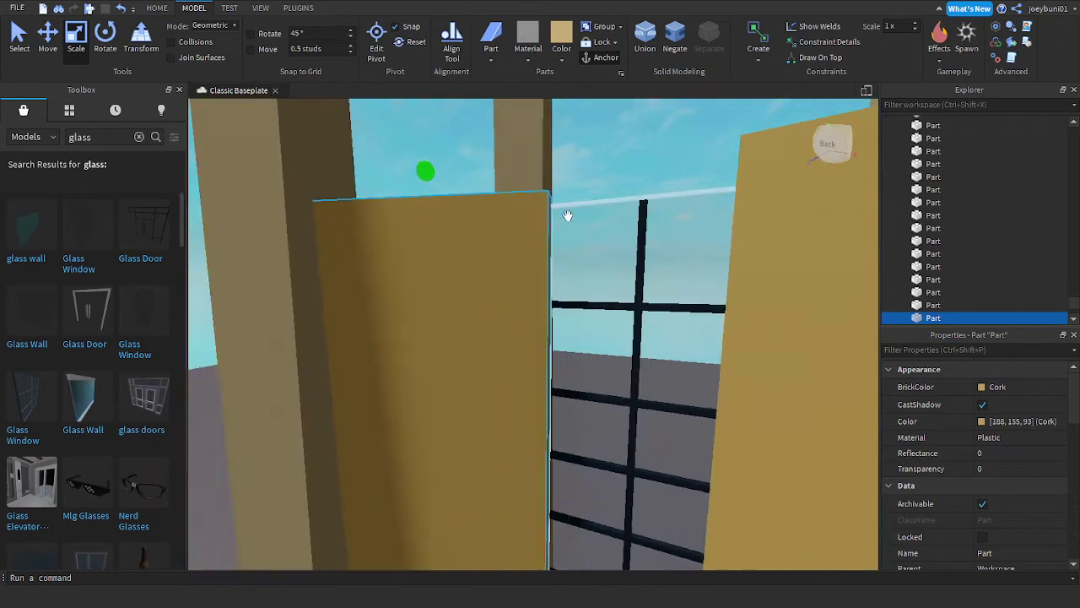
left_click_drag(428, 171, 427, 181)
right_click_drag(515, 245, 616, 230)
Step: Lower the top edge of the wall panel nearer the Dummy to match the window copy's top
left_click(685, 256)
left_click_drag(766, 178, 763, 210)
scroll(720, 249, "down", 5)
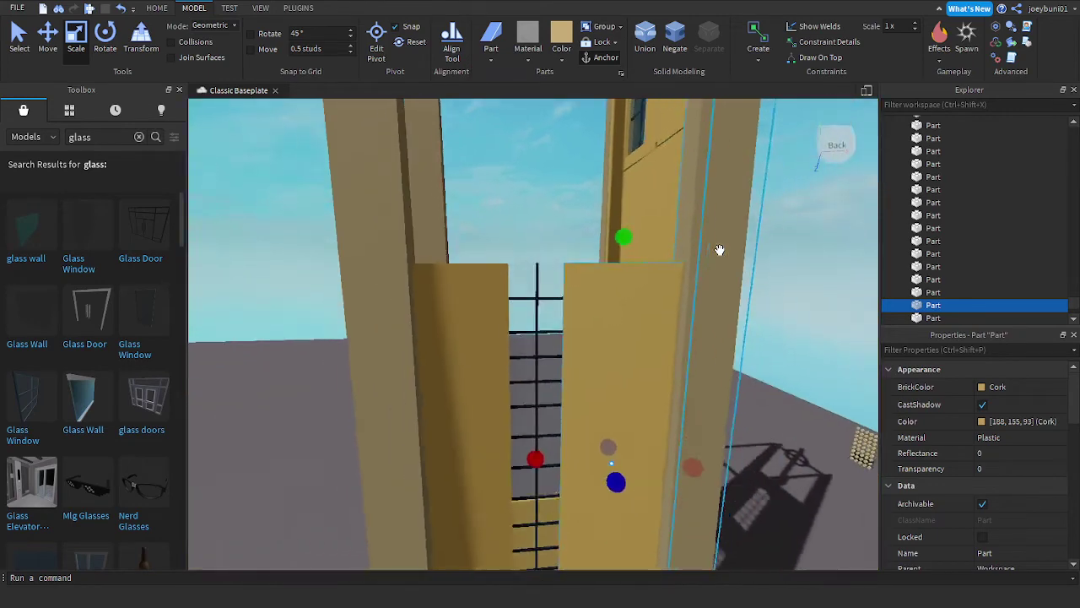
scroll(720, 250, "up", 2)
right_click_drag(720, 250, 752, 263)
scroll(718, 251, "up", 3)
left_click_drag(839, 206, 767, 161)
scroll(737, 250, "down", 2)
scroll(738, 251, "up", 1)
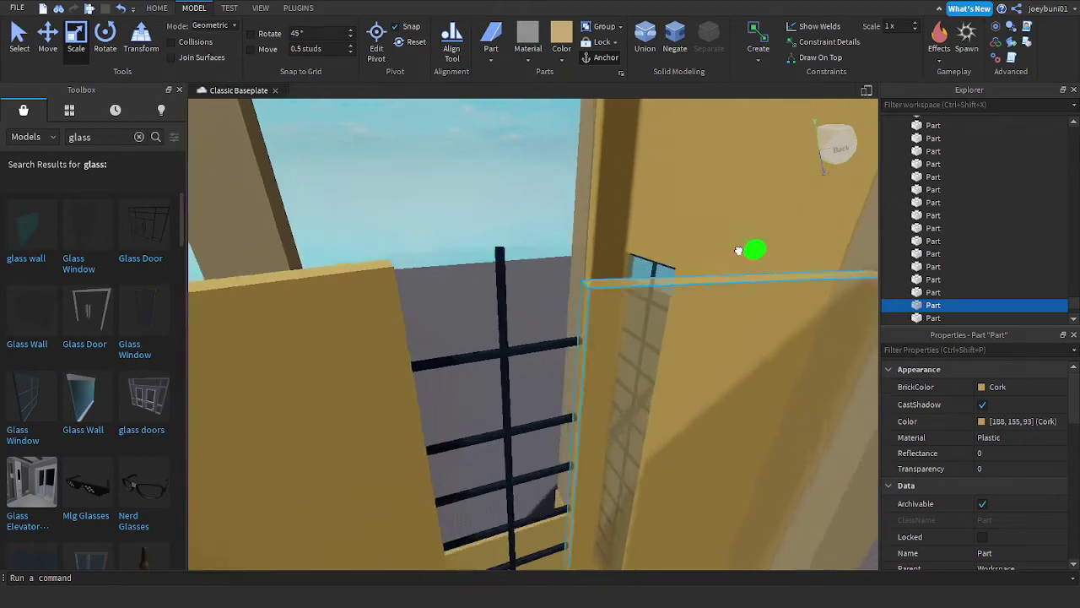
scroll(739, 250, "up", 2)
scroll(766, 158, "down", 1)
left_click(767, 161)
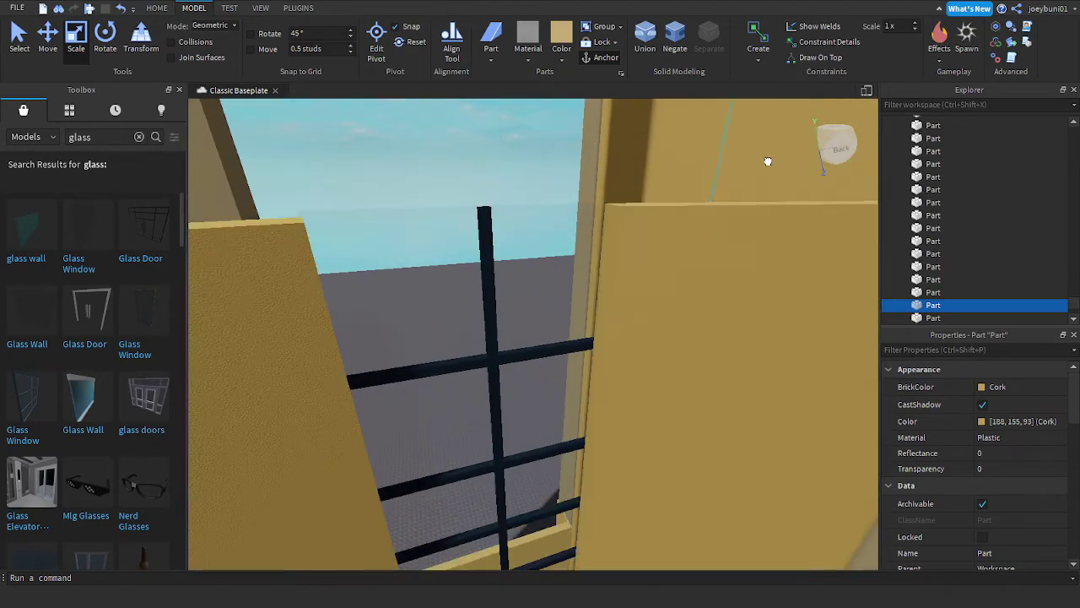
Step: Fine-tune the opposite wall panel's top edge against the window's top and deselect it
right_click_drag(688, 222, 677, 224)
left_click(351, 173)
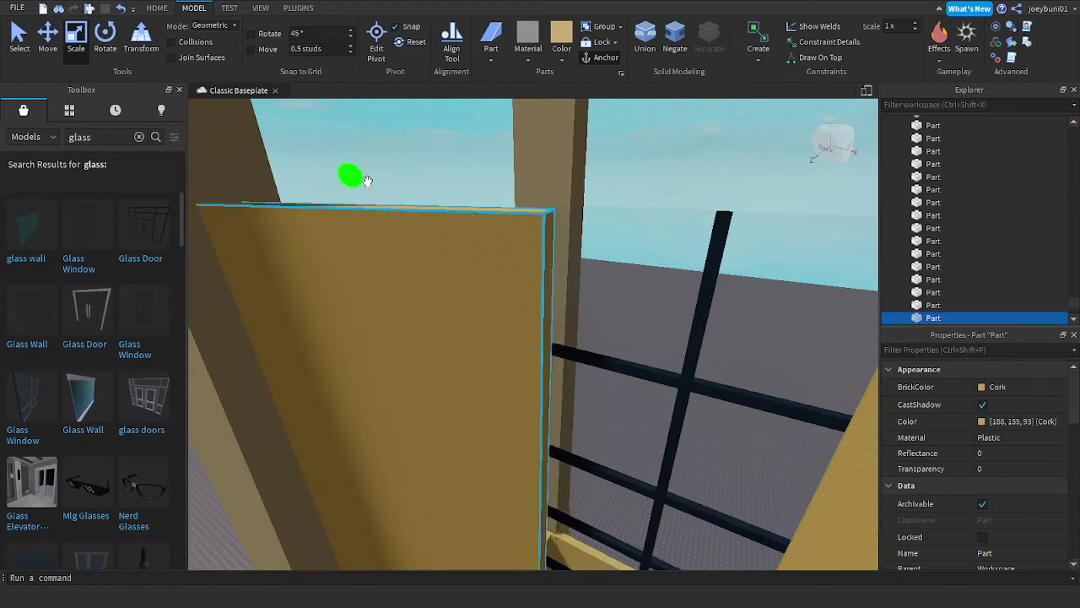
left_click_drag(351, 170, 352, 170)
scroll(465, 298, "down", 8)
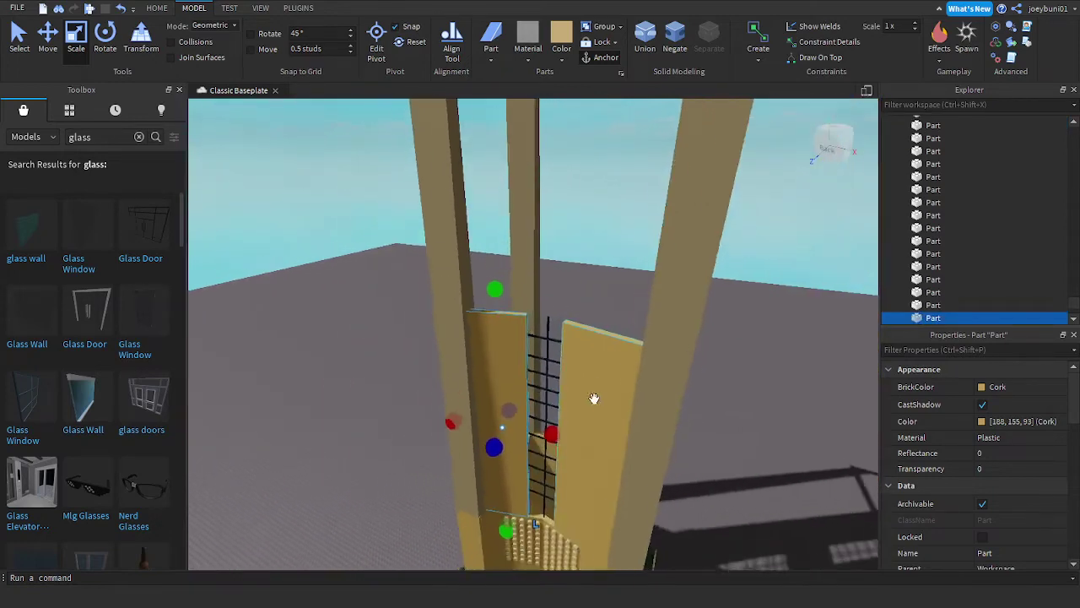
left_click(421, 400)
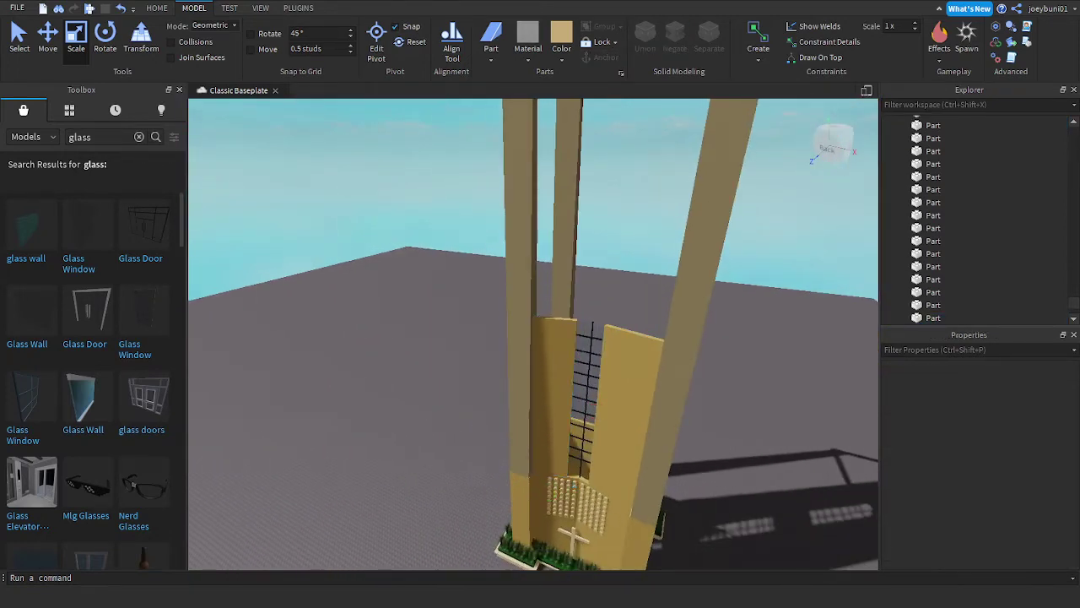
Step: Duplicate the wall panel nearer the Dummy and stretch the copy upward past the window's top
scroll(572, 385, "up", 15)
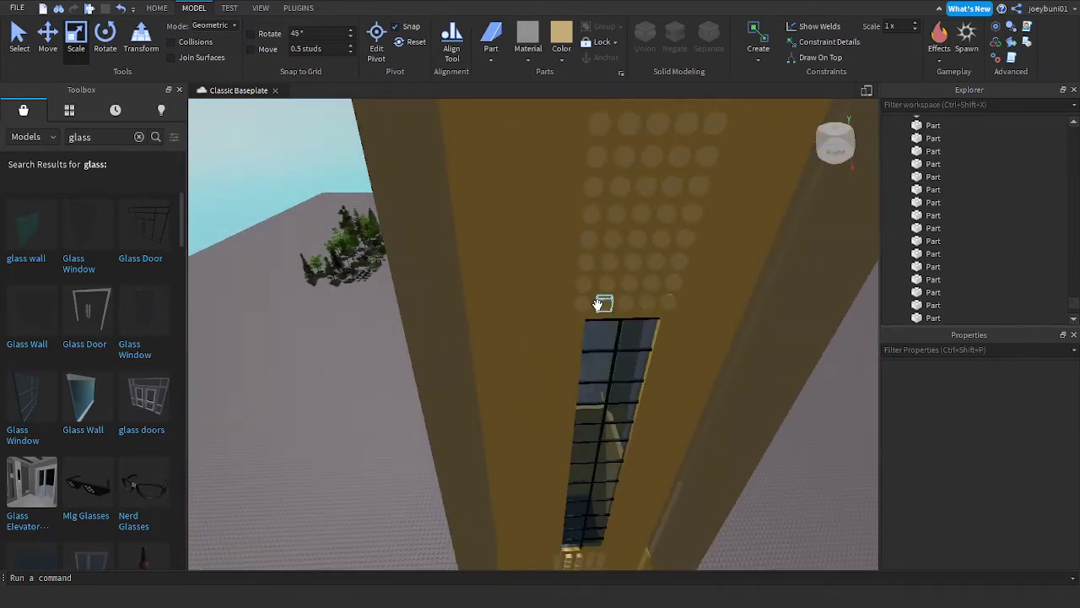
right_click_drag(597, 304, 599, 316)
left_click(571, 410)
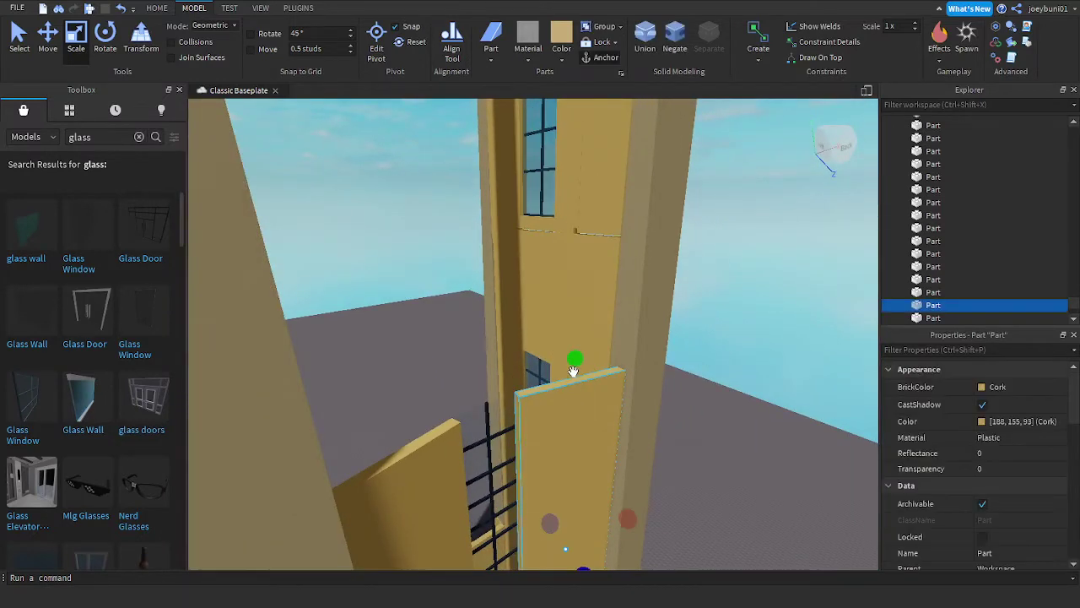
key("ctrl+d")
left_click_drag(575, 360, 581, 208)
key("ctrl+z")
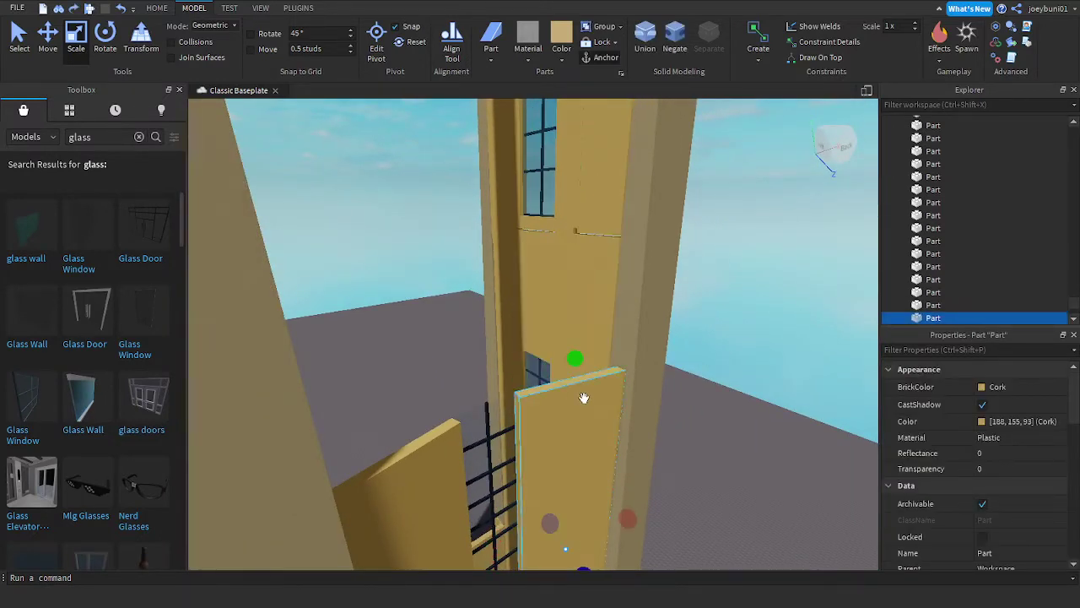
left_click_drag(577, 321, 572, 197)
right_click_drag(573, 196, 574, 196)
Step: Extend the top edges of the wall panels between the adjacent side's two windows upward to close the horizontal gap
left_click(564, 270)
left_click_drag(573, 212, 572, 197)
left_click(505, 266)
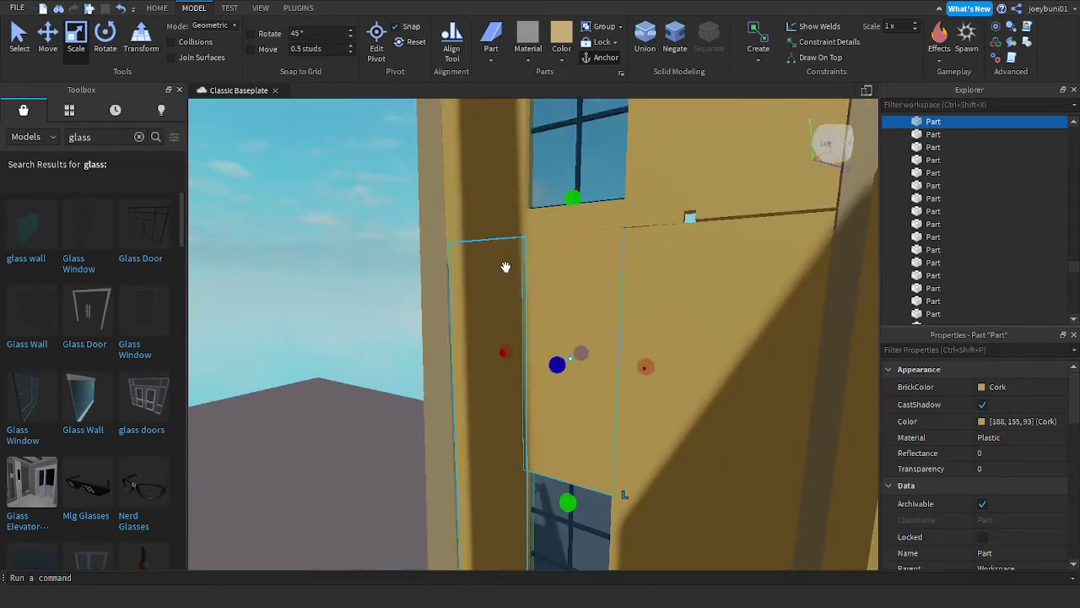
left_click_drag(493, 216, 492, 205)
left_click(704, 292)
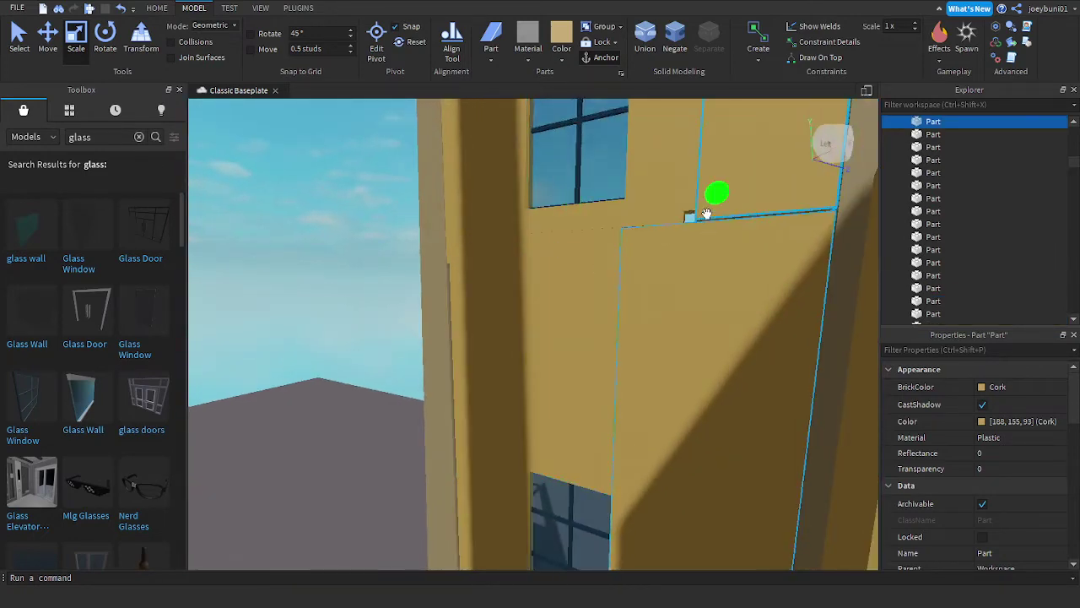
left_click_drag(716, 192, 718, 173)
Step: Fit the stretched wall copy's top edge to the height of the adjacent side's wall section
scroll(685, 231, "down", 3)
right_click_drag(684, 231, 688, 257)
scroll(688, 256, "up", 4)
scroll(686, 257, "down", 3)
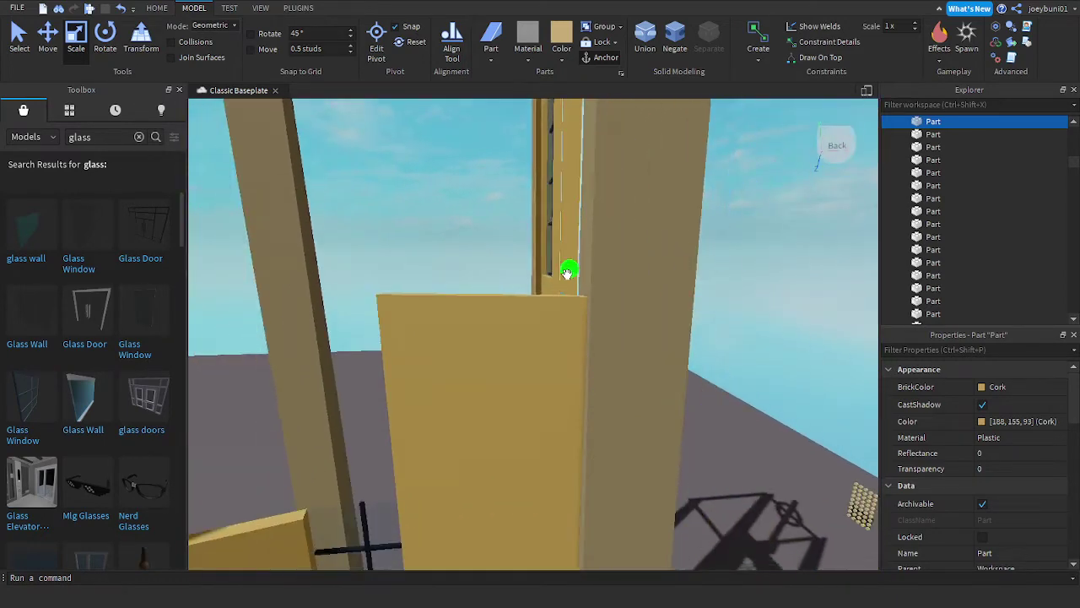
right_click_drag(569, 273, 572, 281)
scroll(573, 281, "up", 2)
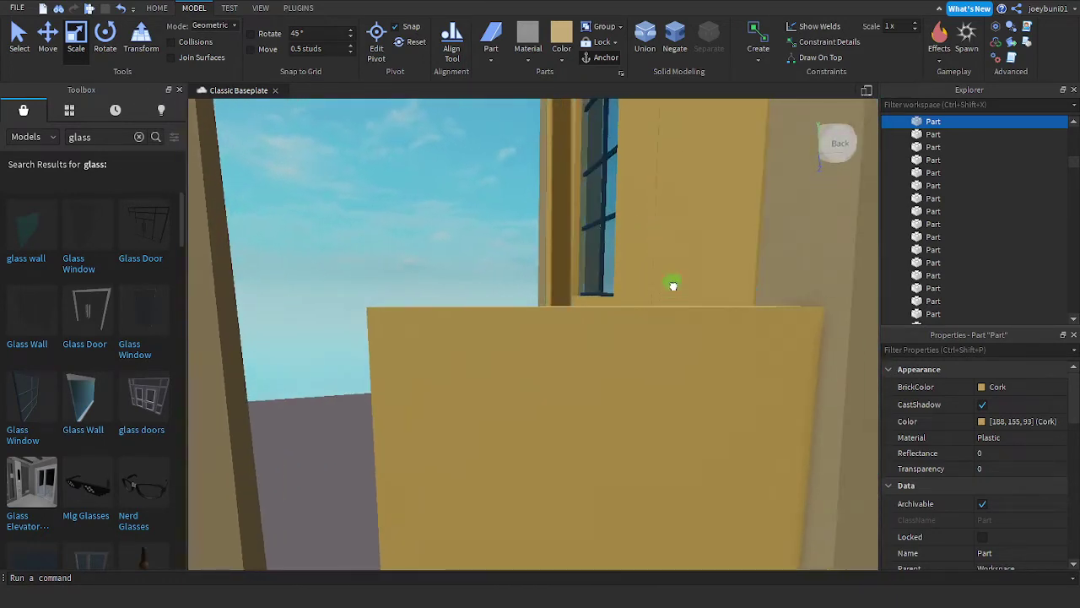
left_click(607, 341)
mouse_move(602, 283)
left_mouse_down()
mouse_move(598, 267)
mouse_move(598, 282)
left_mouse_up()
scroll(598, 282, "down", 1)
right_click_drag(598, 282, 600, 291)
Step: Stretch the wall panel on the window's other side upward to match the raised panel's height
left_click(585, 452)
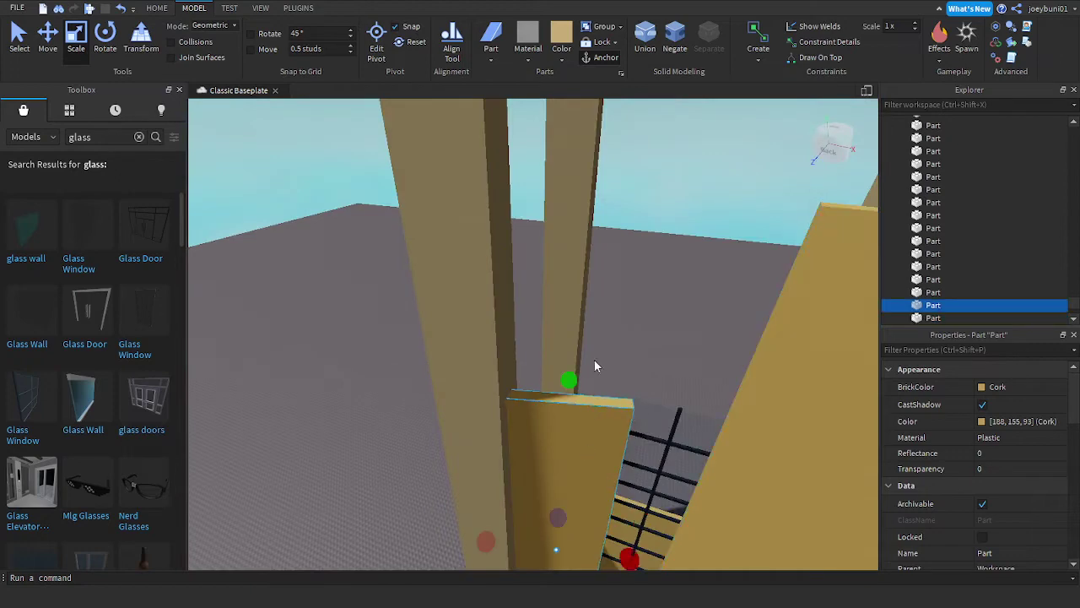
scroll(574, 329, "down", 2)
left_click_drag(569, 377, 598, 224)
scroll(692, 364, "up", 1)
right_click_drag(690, 364, 671, 392)
scroll(692, 365, "down", 1)
scroll(692, 364, "up", 1)
key("d")
key("a")
Step: Duplicate the raised wall panel nearer the Dummy and bring the copy's bottom edge up to the window's top
left_click(667, 368)
left_click_drag(578, 503, 583, 458)
right_click_drag(581, 473, 583, 458)
key("w")
left_click_drag(583, 459, 588, 506)
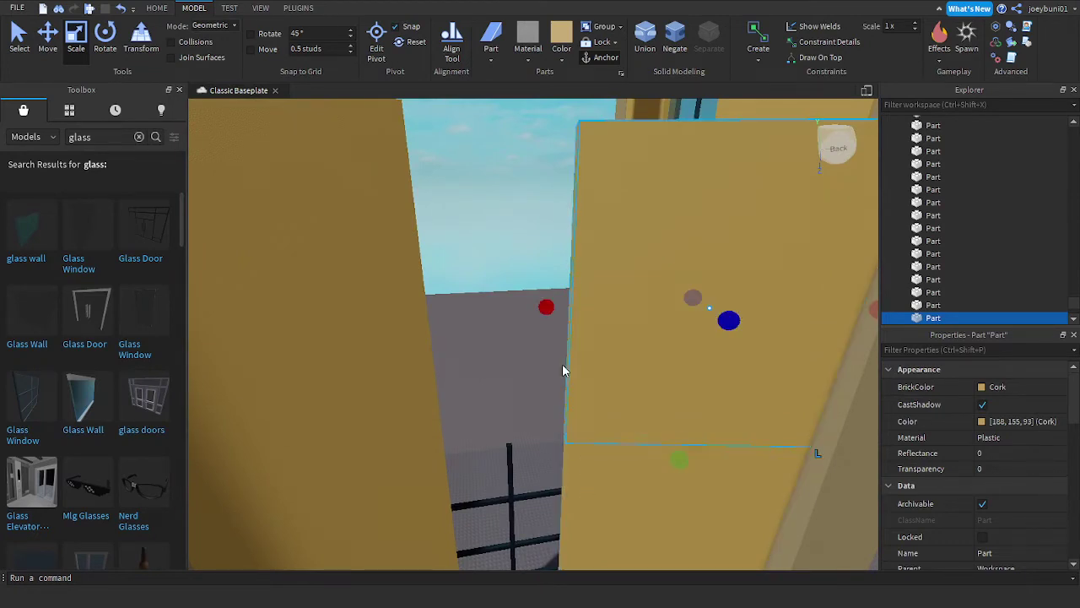
Step: Extend the upper panel's inner edge over the window to its centre line
left_click_drag(546, 306, 469, 302)
scroll(665, 380, "down", 3)
right_click_drag(665, 380, 540, 462)
Step: Duplicate the opposite tall wall panel and raise the copy's bottom edge to the window's top
left_click(533, 443)
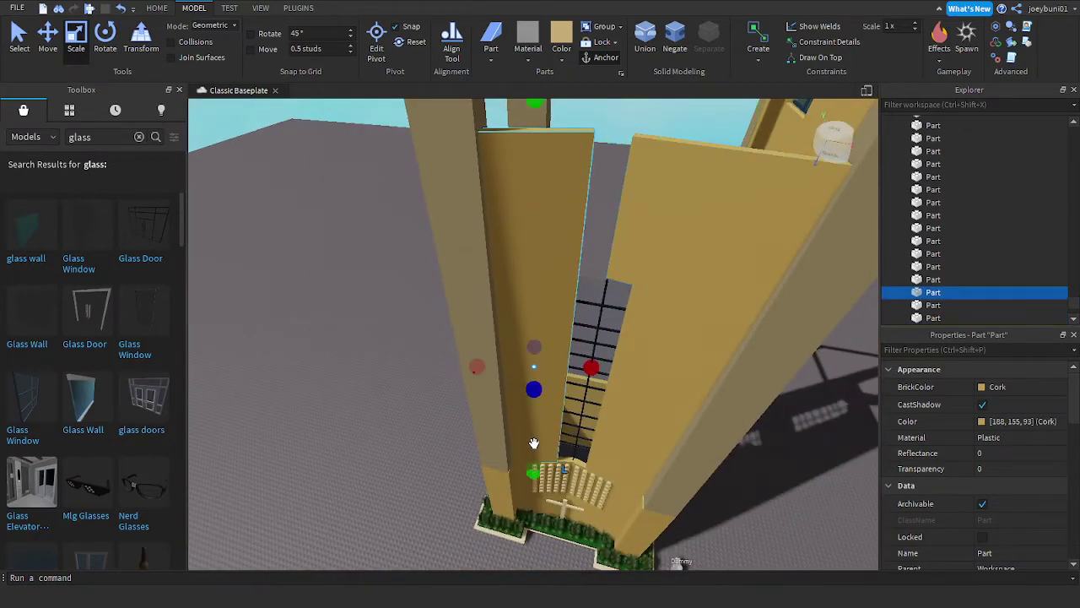
key("ctrl+d")
left_click_drag(534, 472, 549, 379)
right_click_drag(547, 393, 550, 379)
left_click_drag(549, 379, 551, 456)
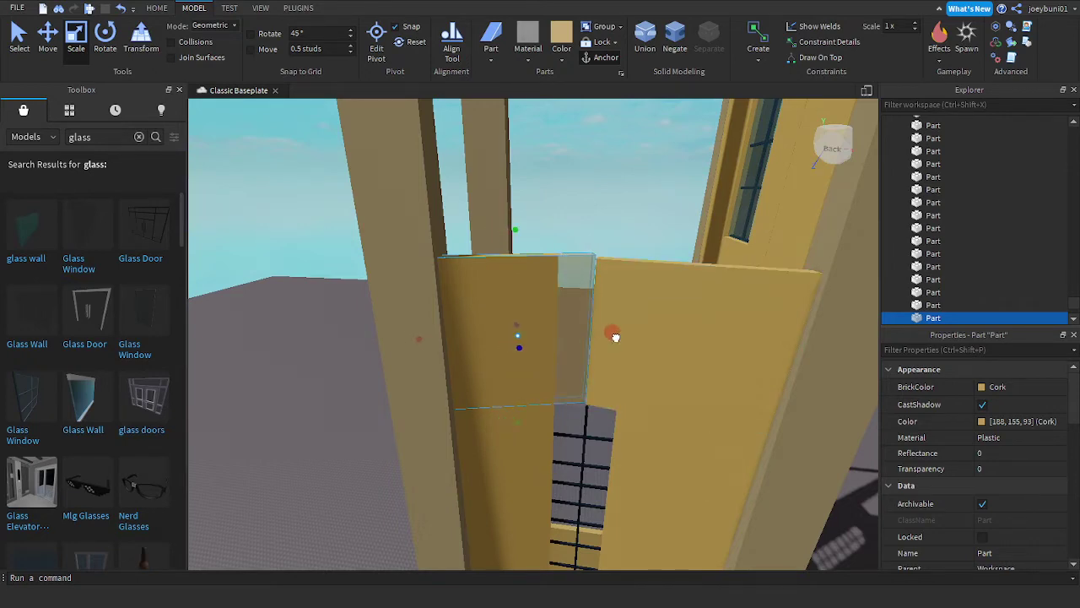
Step: Fit the copy's inner edge against the other upper panel and lower its top edge to the same level
scroll(619, 344, "up", 3)
right_click_drag(620, 344, 624, 344)
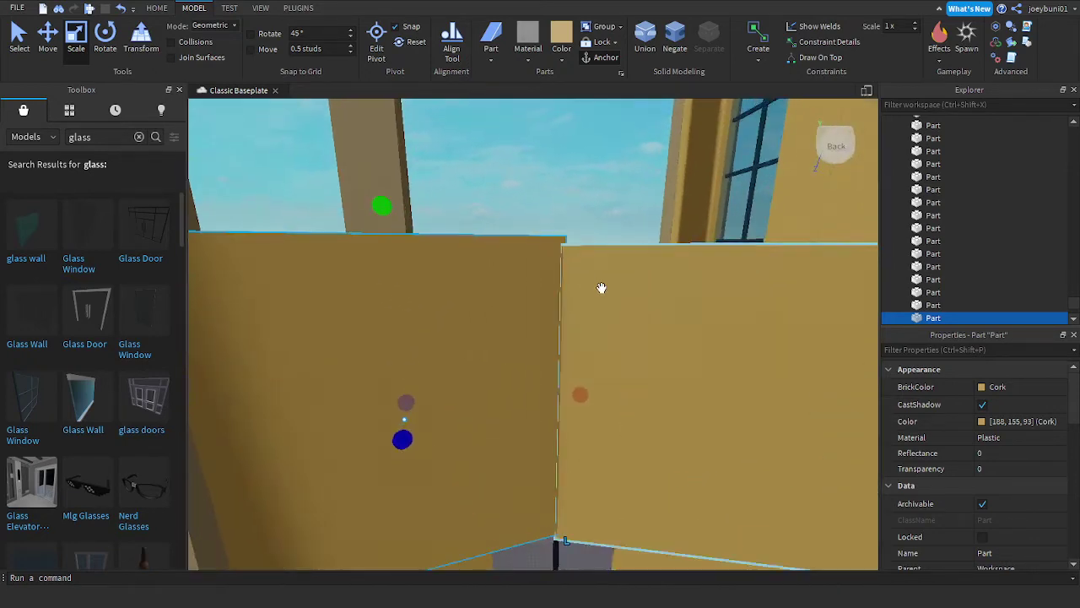
left_click_drag(383, 209, 388, 219)
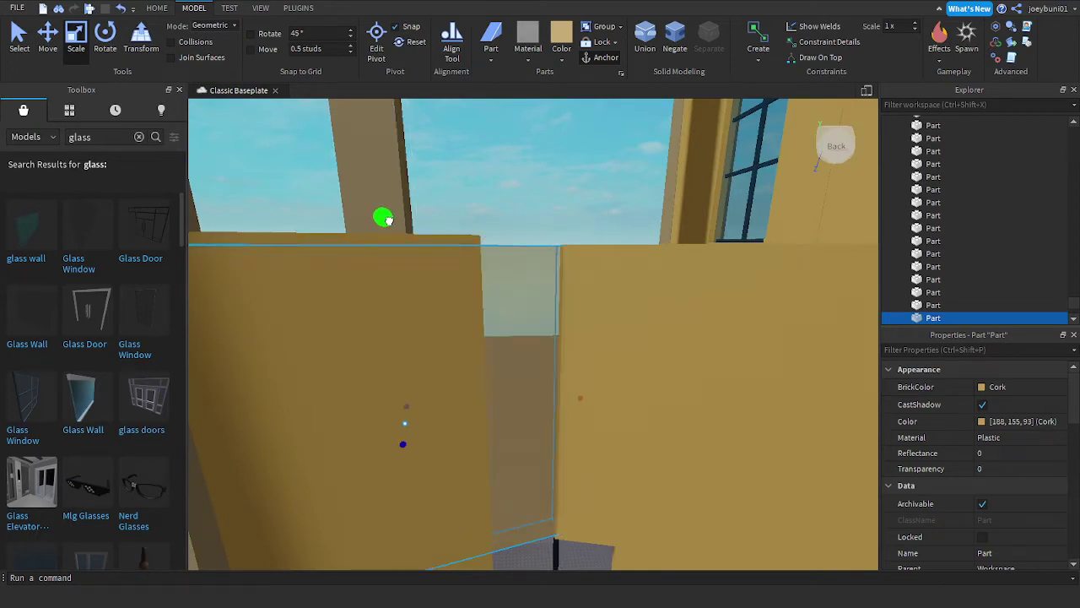
left_click_drag(388, 219, 387, 220)
scroll(330, 303, "down", 2)
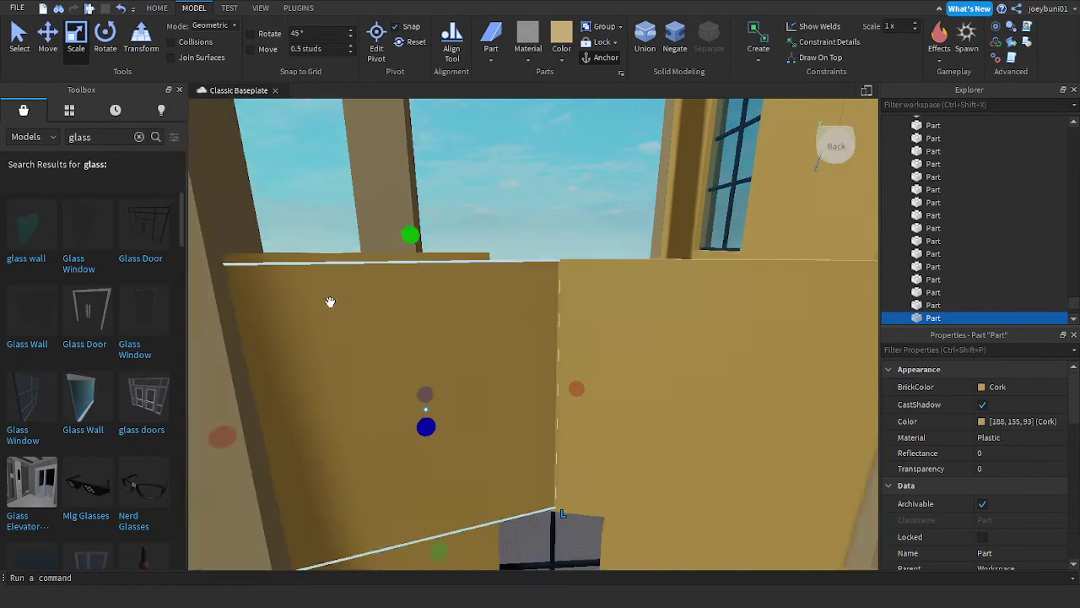
Step: Trim the upper copy's outer edge back toward the window and lower the adjoining tall panel's top to match
right_click_drag(544, 397, 541, 398)
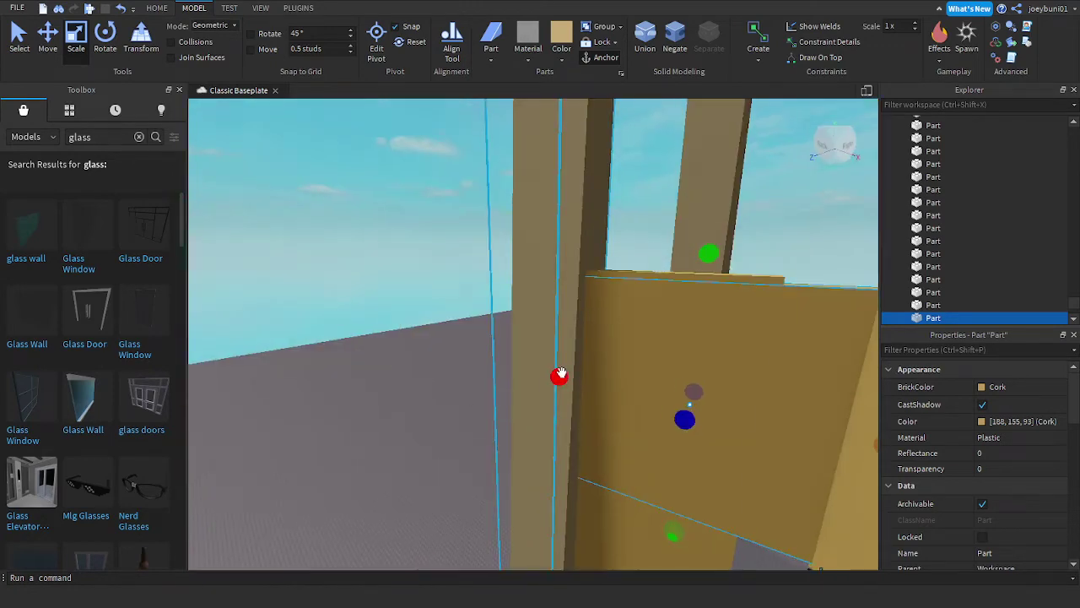
left_click_drag(561, 372, 571, 376)
right_click_drag(561, 372, 571, 376)
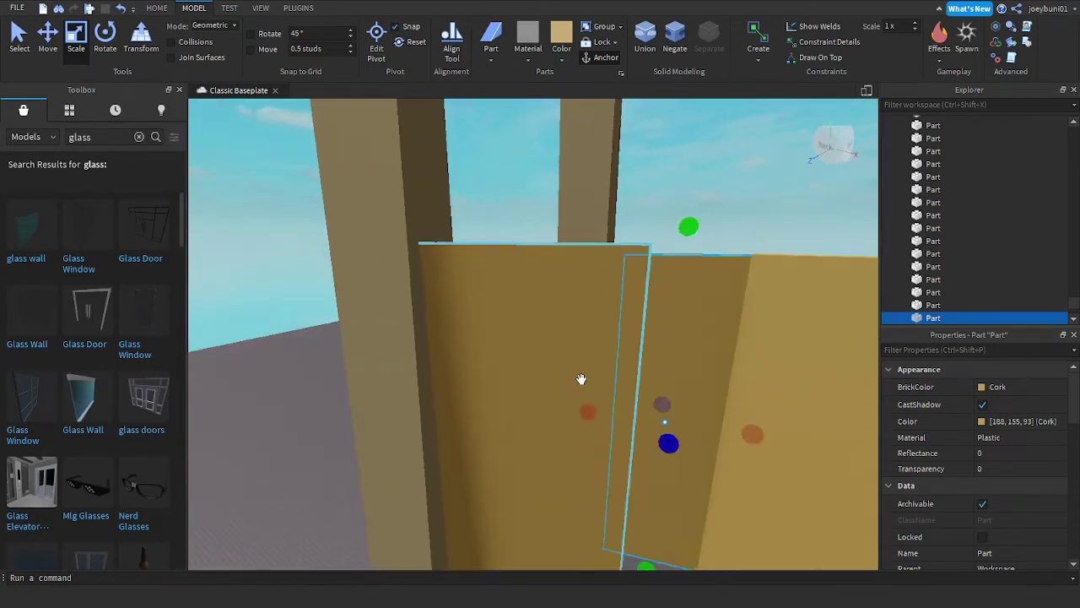
left_click(582, 379)
left_click_drag(526, 217, 532, 224)
Step: Fine-tune the inner edges of both upper panels so they meet at the corner above the window's centre
scroll(650, 308, "down", 2)
right_click_drag(650, 307, 673, 332)
scroll(673, 333, "down", 2)
scroll(555, 375, "up", 3)
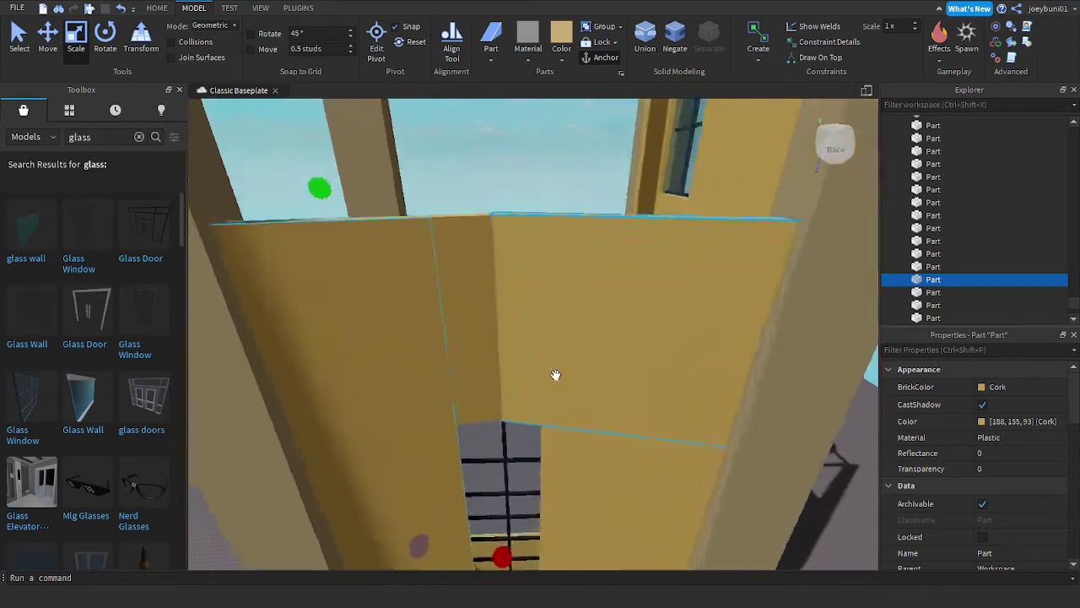
scroll(555, 375, "up", 1)
left_click(571, 366)
left_click_drag(533, 325, 546, 326)
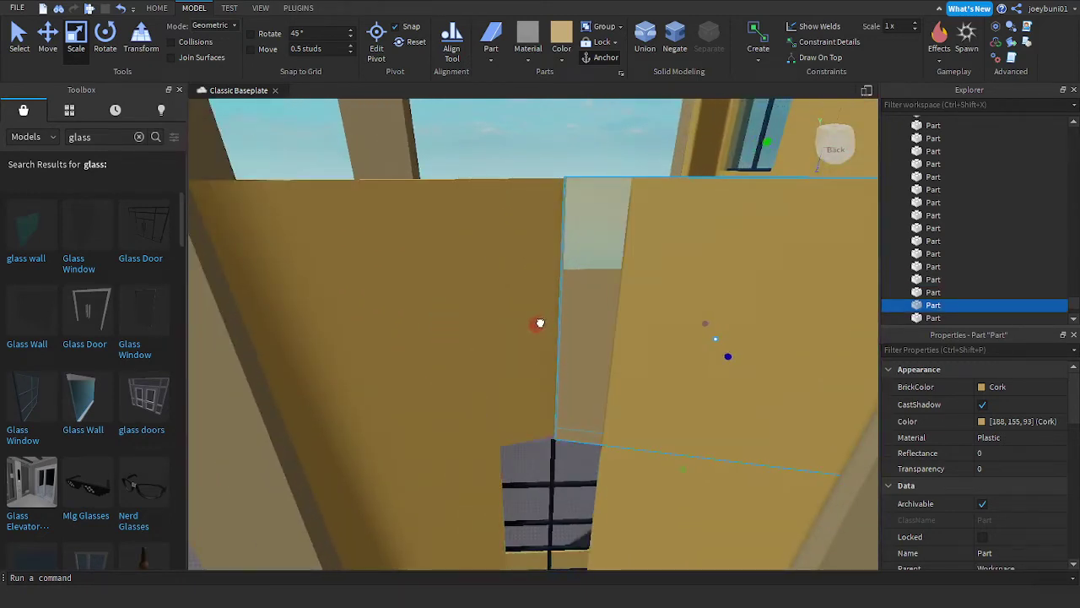
left_click(520, 289)
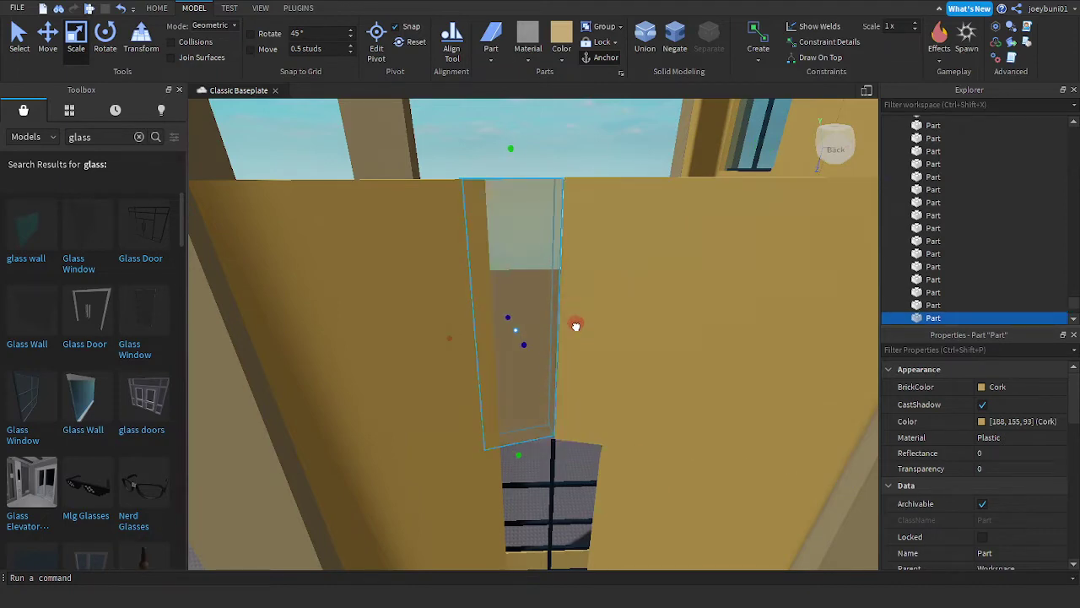
left_click_drag(575, 325, 576, 327)
left_click(574, 353)
scroll(590, 373, "up", 2)
right_click_drag(590, 372, 593, 371)
left_click_drag(588, 320, 582, 319)
right_click_drag(582, 320, 583, 323)
scroll(593, 332, "down", 5)
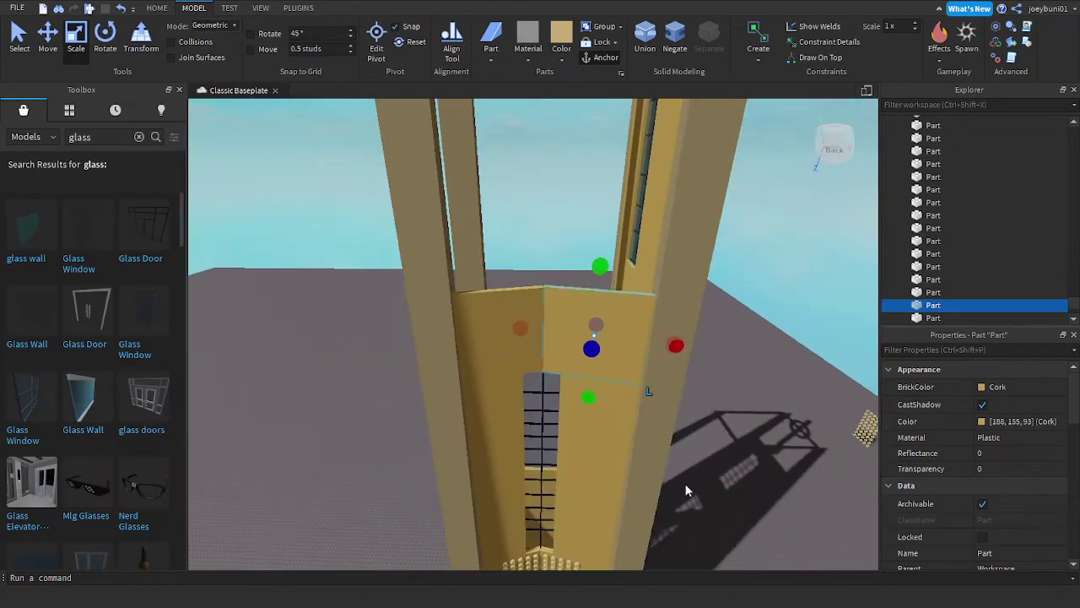
Step: Lower the bottom edges of both upper panels onto the top of the window copy
scroll(687, 491, "up", 2)
right_click_drag(685, 490, 685, 441)
scroll(686, 489, "up", 3)
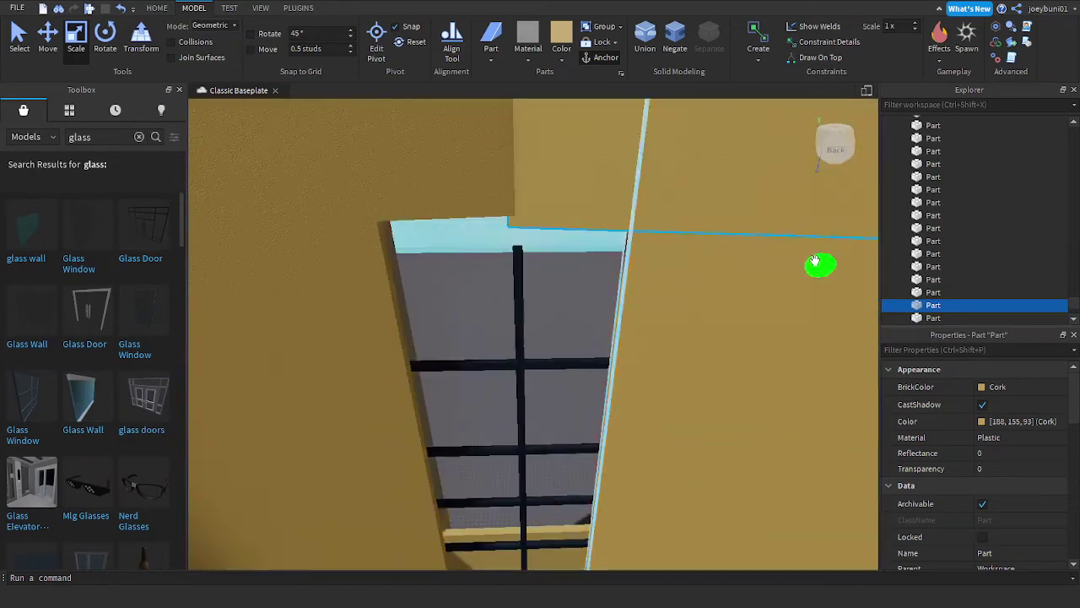
left_click_drag(817, 263, 816, 300)
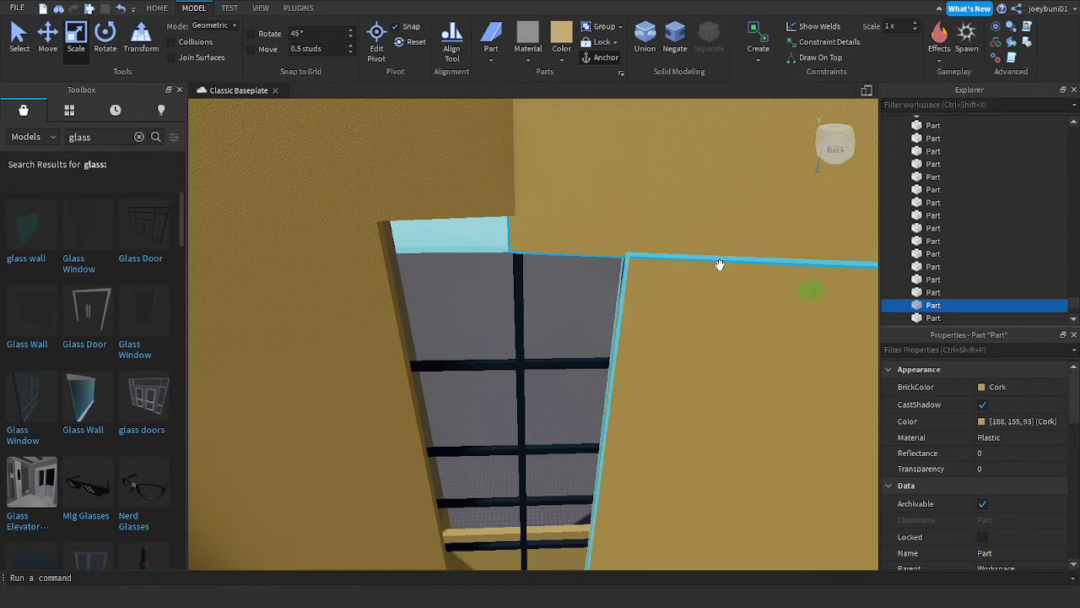
left_click(443, 177)
left_click_drag(439, 249, 444, 278)
scroll(514, 306, "down", 10)
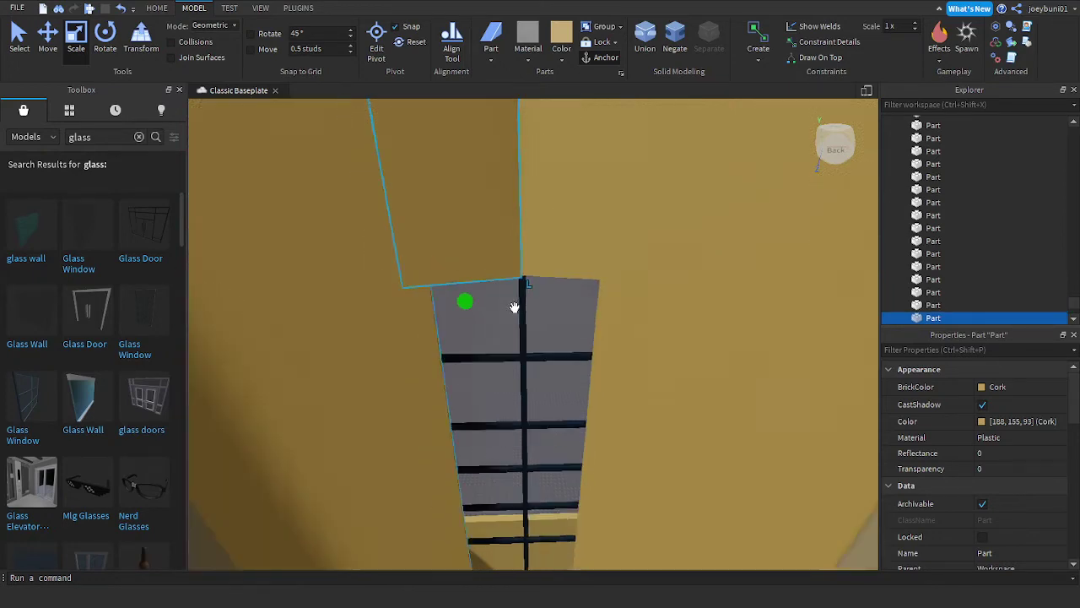
Step: Duplicate the spare cylinder grid standing beyond the tower and place the copy on an upper panel above the tall window
left_click(736, 428)
right_click_drag(736, 428, 627, 454)
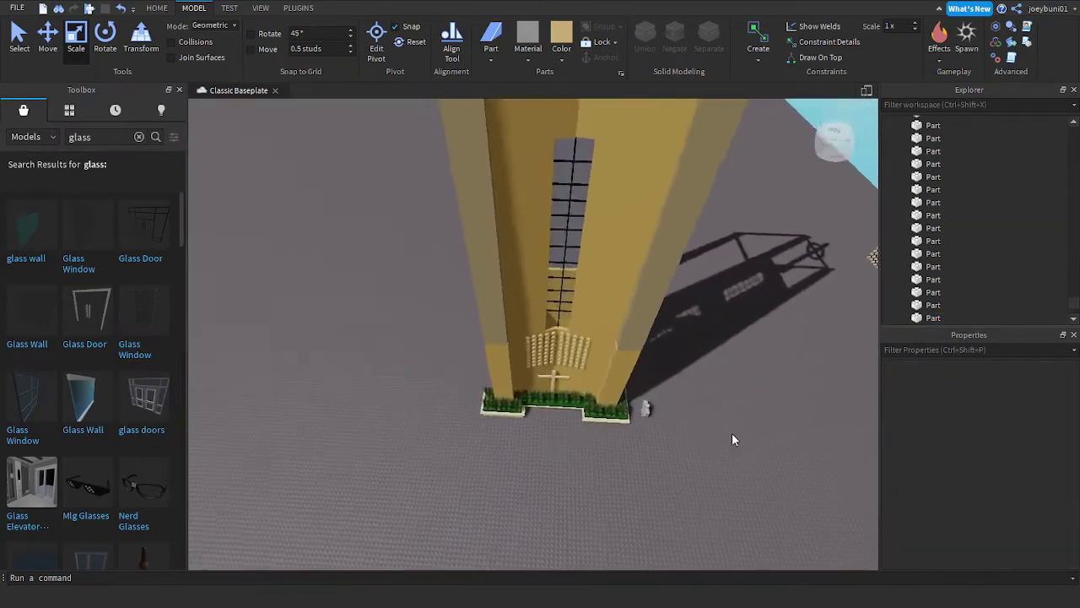
scroll(731, 434, "up", 3)
scroll(731, 435, "down", 4)
left_click(604, 463)
scroll(628, 453, "up", 3)
left_click_drag(533, 316, 620, 411)
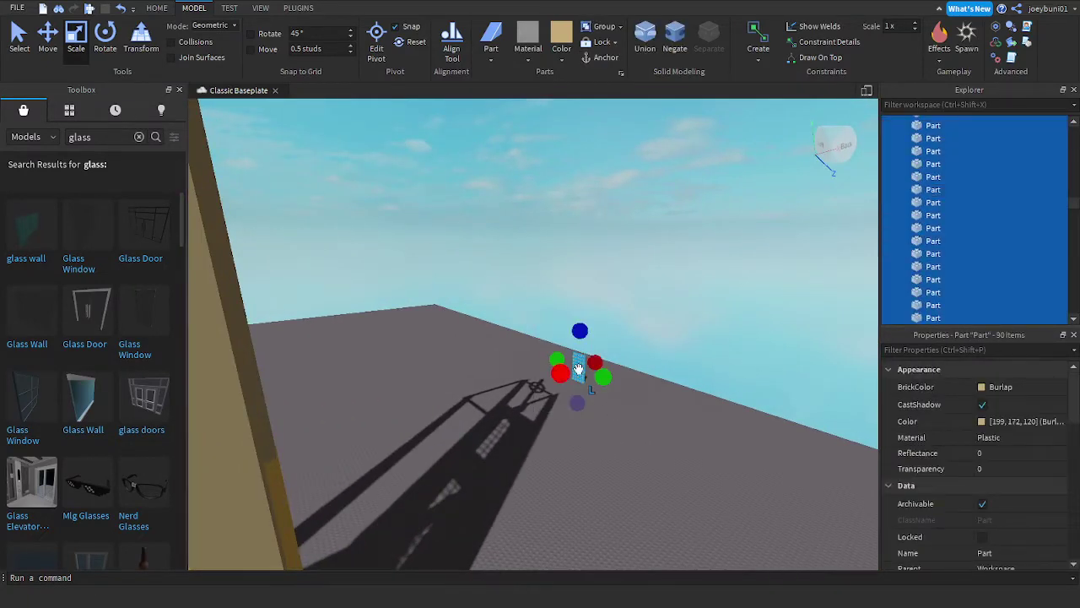
key("ctrl+d")
left_click_drag(578, 365, 574, 417)
right_click_drag(569, 429, 574, 417)
scroll(574, 417, "down", 4)
left_click_drag(574, 417, 569, 415)
right_click_drag(566, 407, 569, 414)
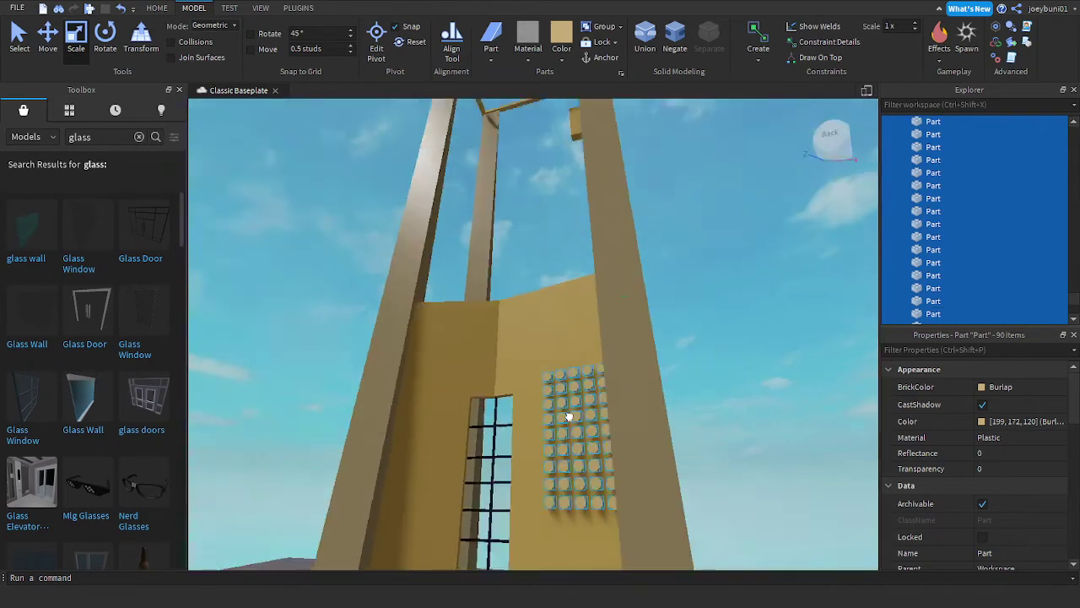
left_click_drag(568, 415, 569, 414)
right_click_drag(568, 415, 568, 415)
Step: Try the cylinder grid over the corner above the window, and settle it on the right-hand upper panel
left_click_drag(568, 414, 507, 431)
key("a")
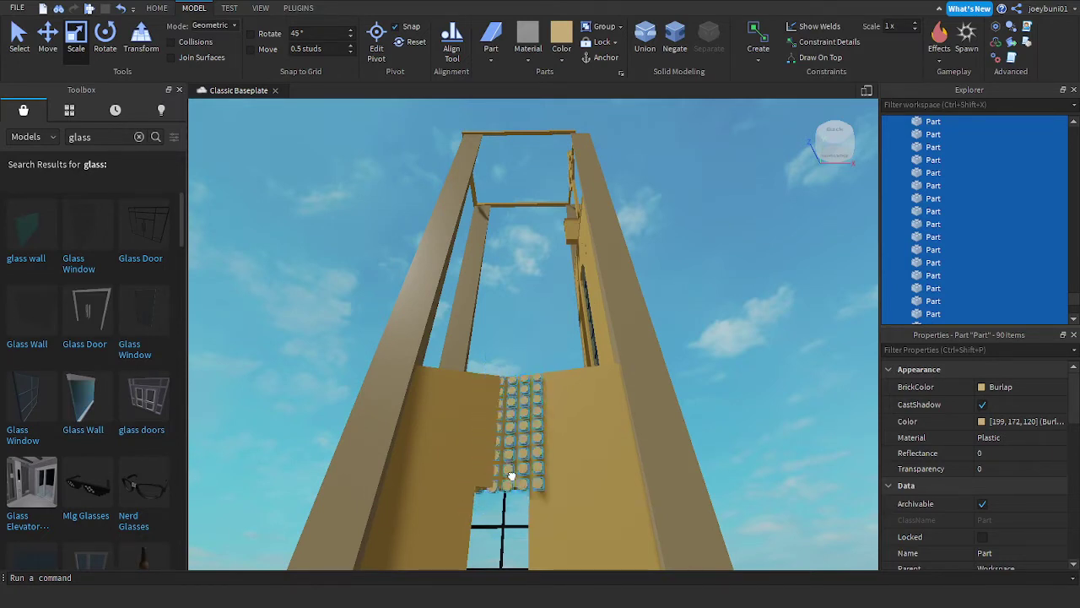
left_click_drag(510, 476, 509, 494)
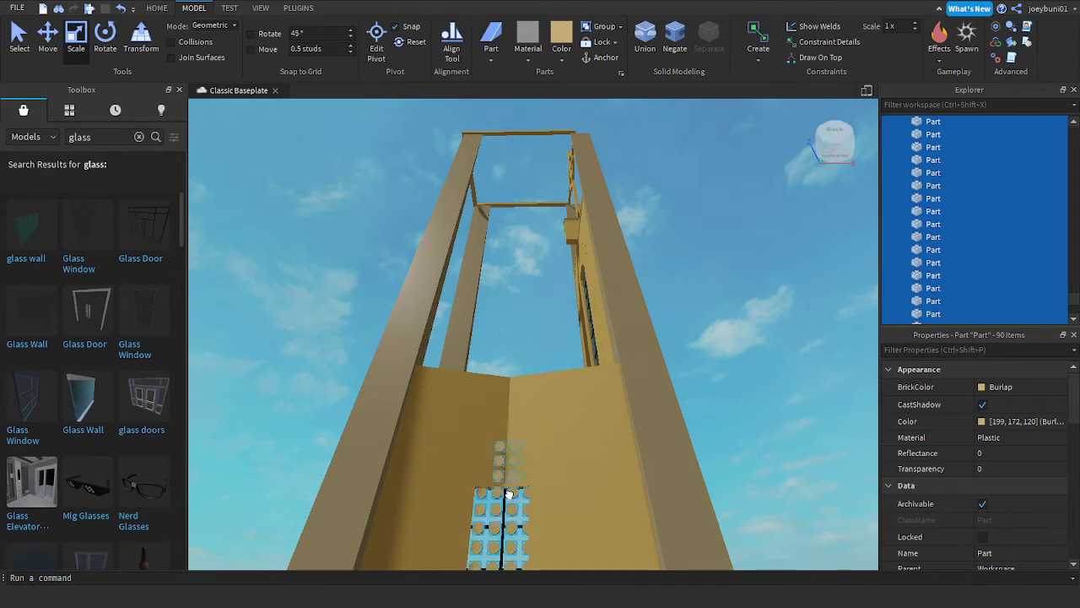
left_click_drag(534, 449, 569, 416)
Step: Duplicate the cylinder grid and place the copy on the left-hand upper panel
key("ctrl+d")
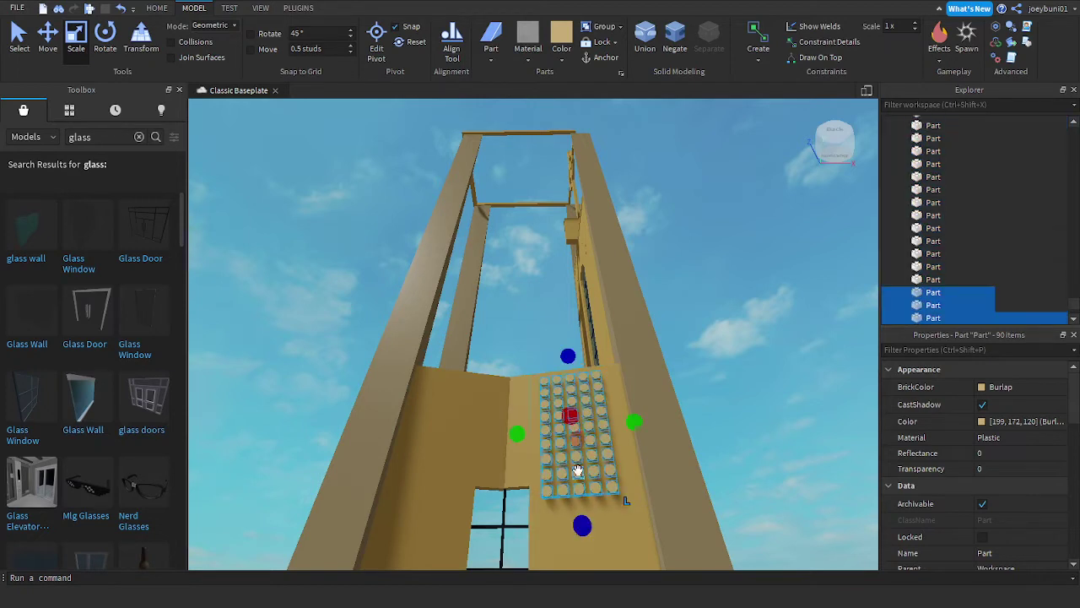
left_click_drag(579, 471, 433, 469)
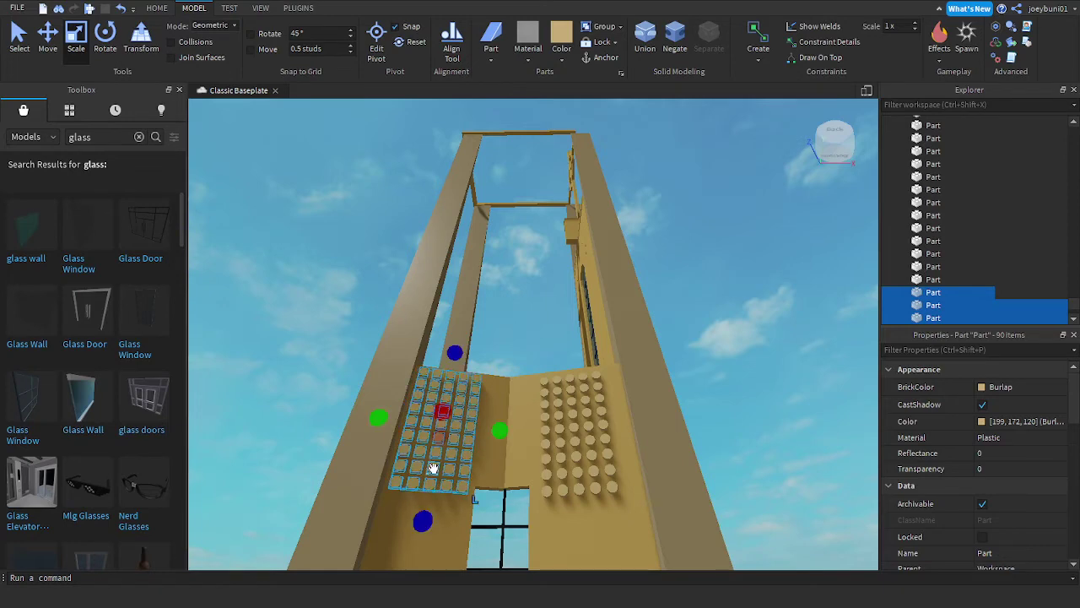
key("d")
left_click(687, 433)
right_click_drag(675, 416, 685, 404)
key("w")
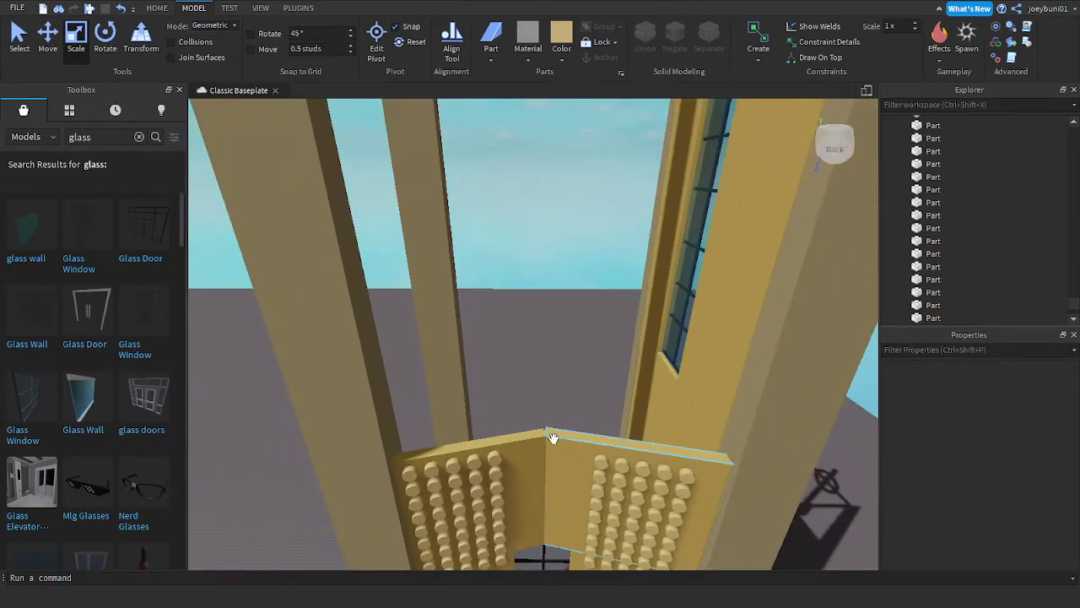
key("w")
key("s")
mouse_move(557, 440)
right_mouse_down()
mouse_move(609, 430)
mouse_move(562, 427)
right_mouse_up()
key("w")
key("d")
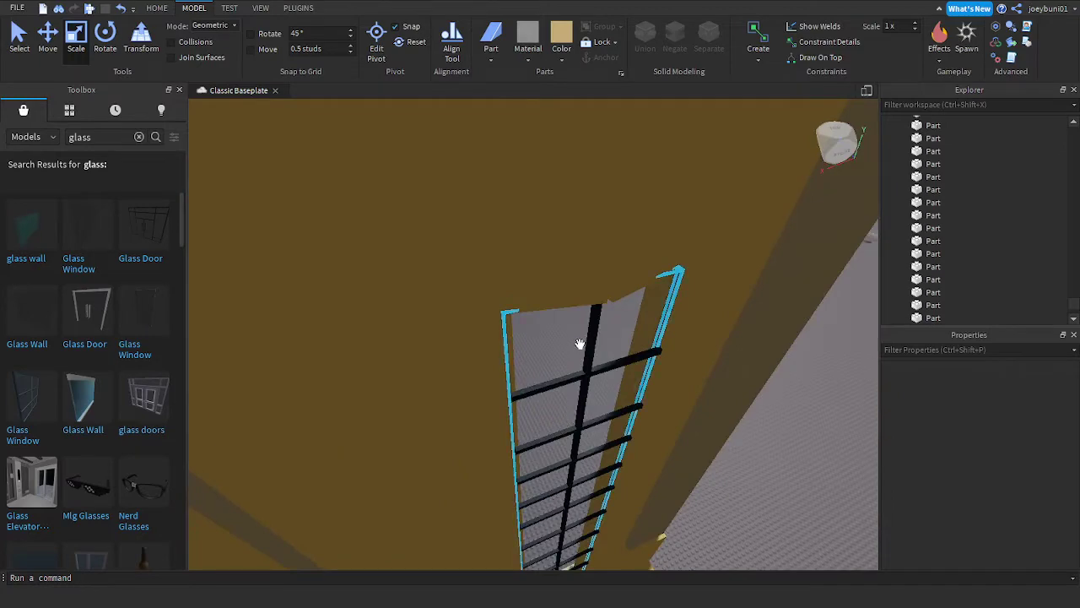
right_click_drag(579, 343, 552, 416)
key("w")
key("s")
key("a")
right_click_drag(562, 307, 615, 287)
key("d")
key("w")
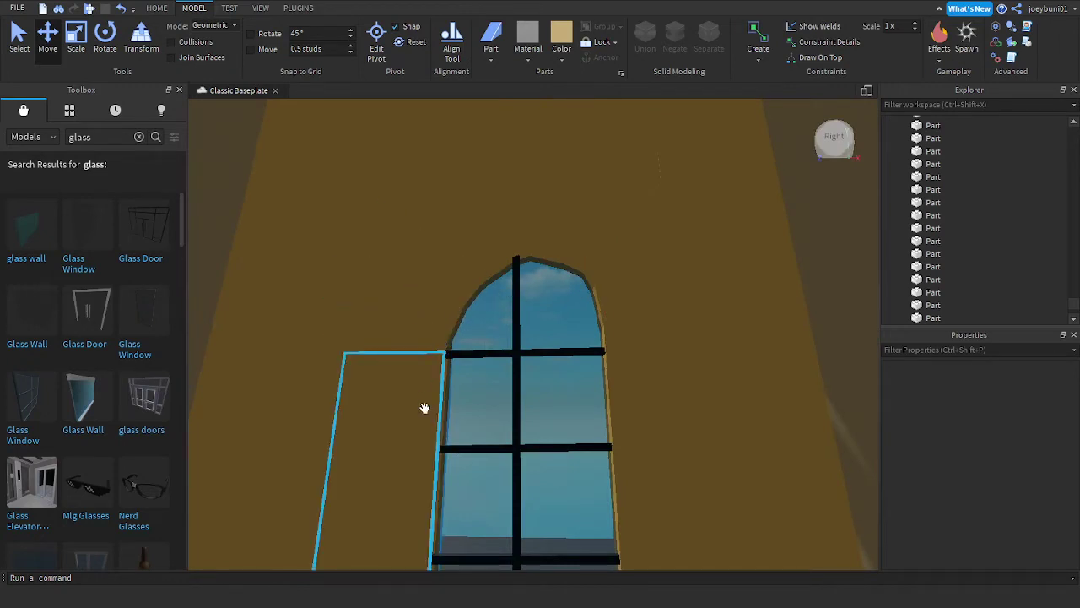
left_click_drag(424, 409, 422, 329)
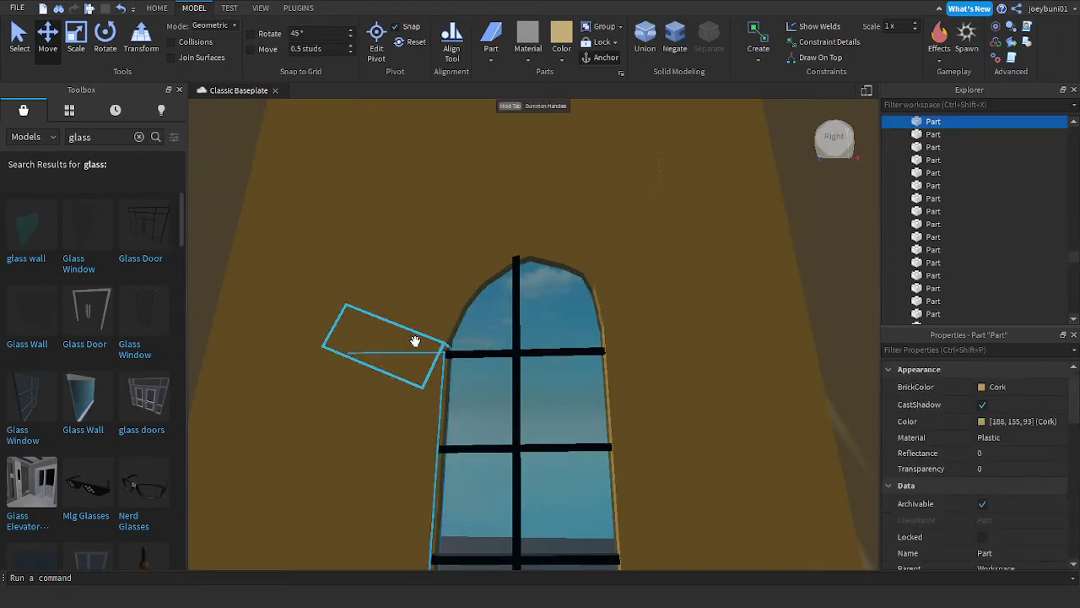
left_click(398, 340, "ctrl")
left_click(429, 313, "ctrl")
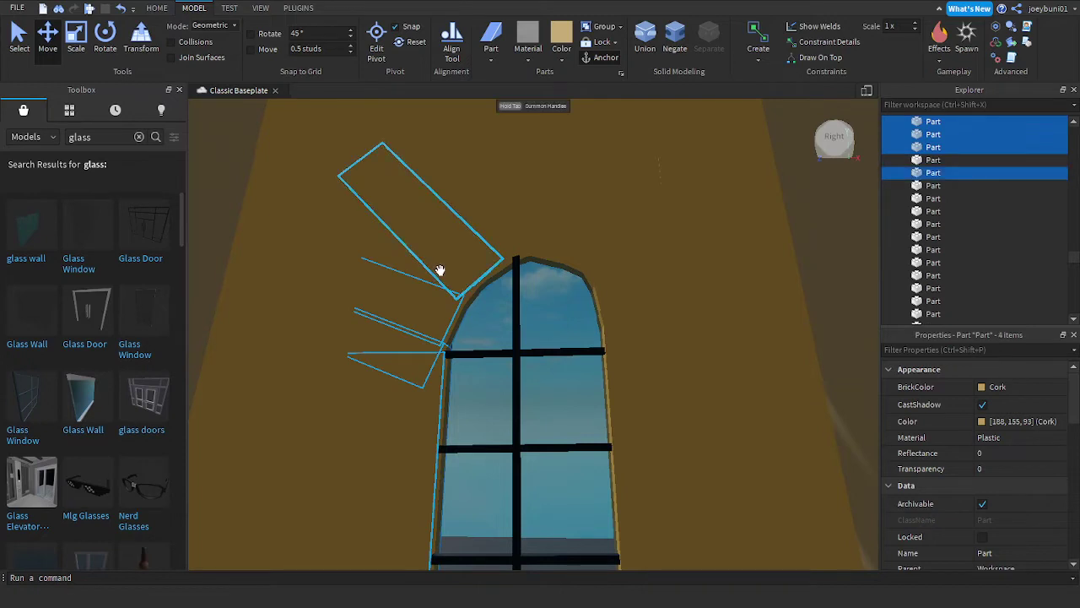
left_click_drag(439, 270, 626, 389)
key("ctrl+d")
left_click(478, 220, "ctrl")
key("ctrl+d")
key("ctrl+d")
key("ctrl+d")
key("ctrl+d")
key("ctrl+d")
key("ctrl+d")
left_click(626, 391, "ctrl")
right_click_drag(626, 392, 513, 278)
scroll(627, 391, "down", 5)
scroll(627, 391, "up", 4)
key("a")
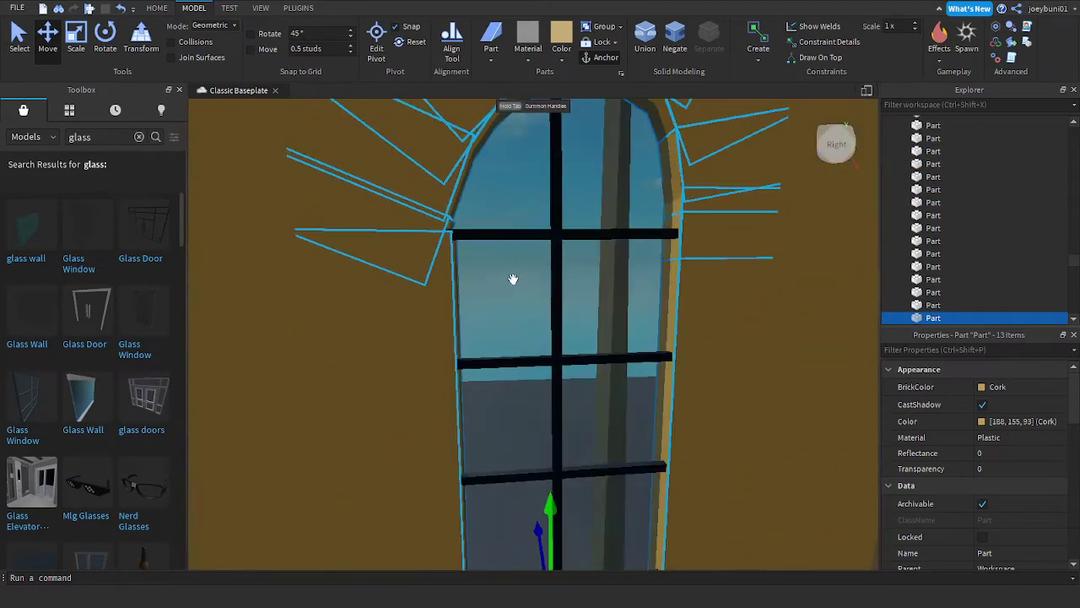
left_click(555, 210)
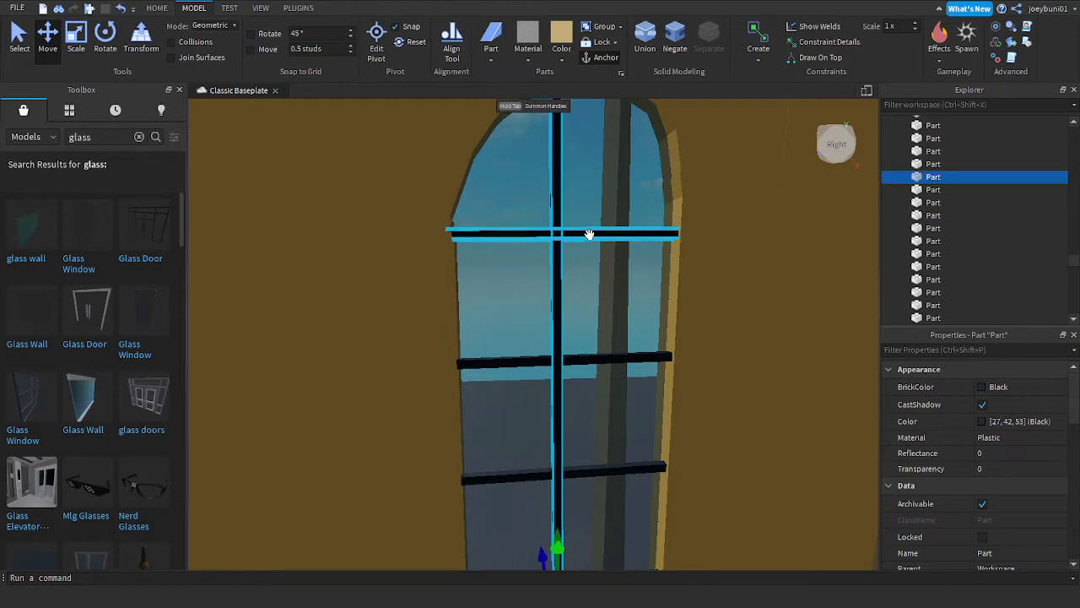
key("ctrl+z")
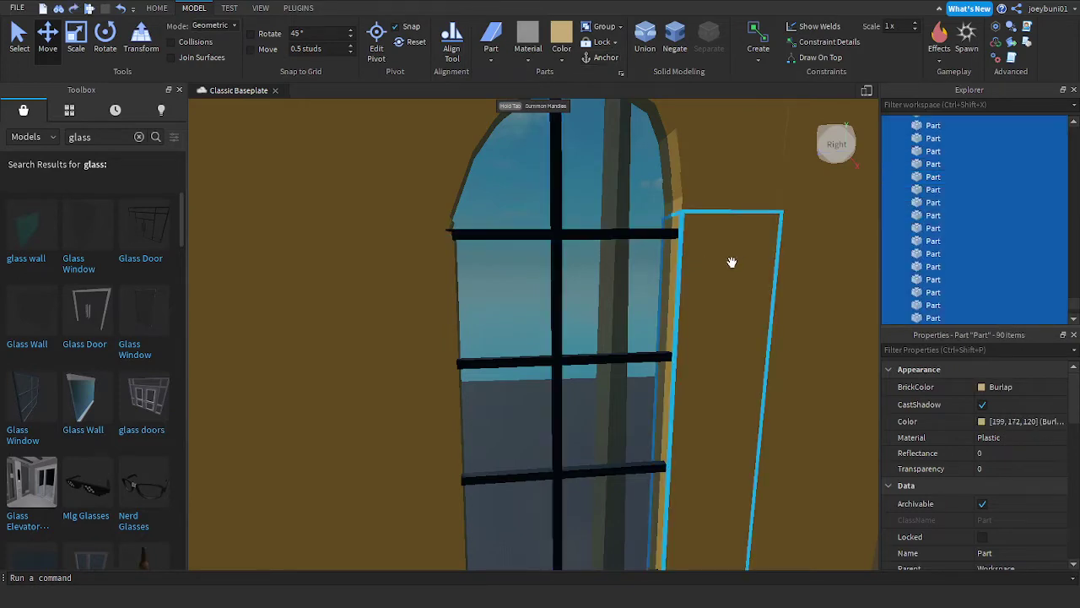
Step: Copy the right-hand cylinder grid onto the opposite upper panel, mirroring its position beside the central corner
scroll(730, 262, "up", 4)
right_click_drag(730, 262, 722, 250)
scroll(729, 264, "down", 4)
scroll(723, 251, "up", 2)
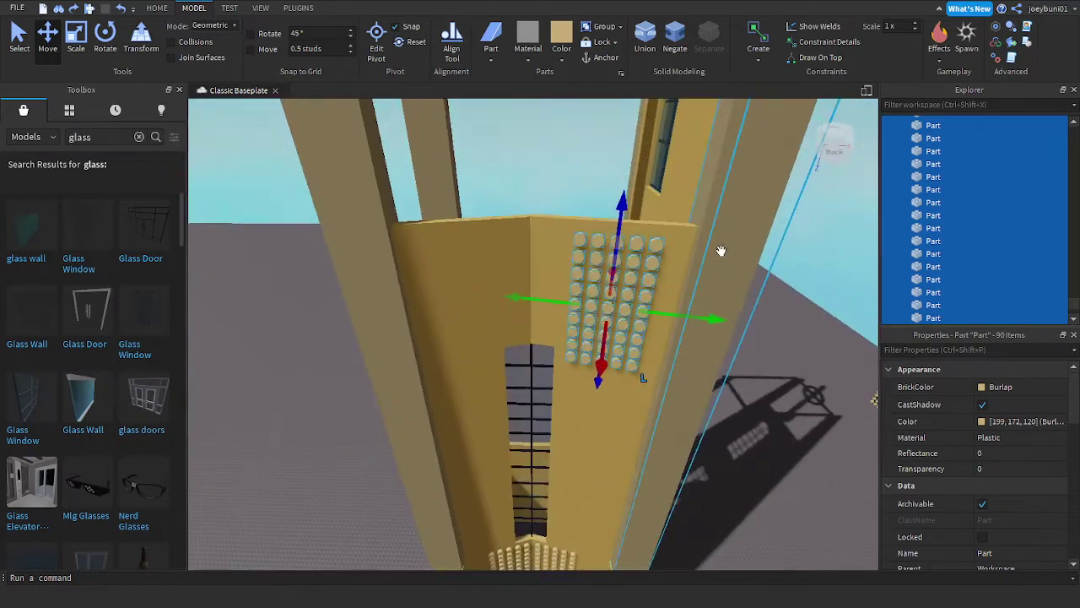
key("ctrl+d")
left_click_drag(576, 292, 416, 290)
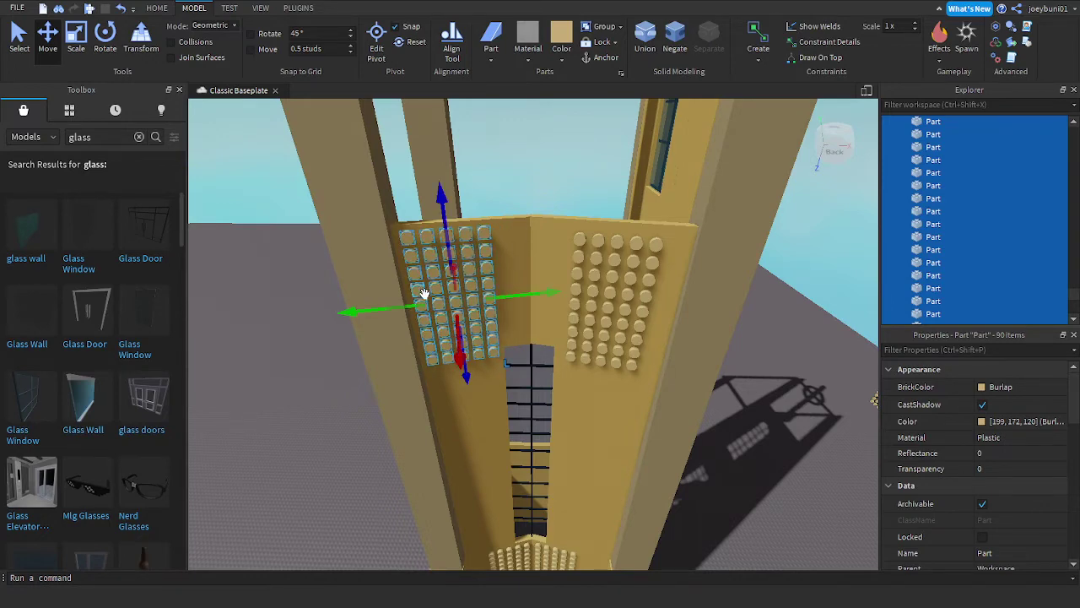
key("d")
left_click(754, 372)
Step: Select the left jamb and the left and top surround pieces of the arched window on the adjacent tower face
right_click_drag(704, 347, 645, 289)
key("w")
key("s")
key("w")
key("s")
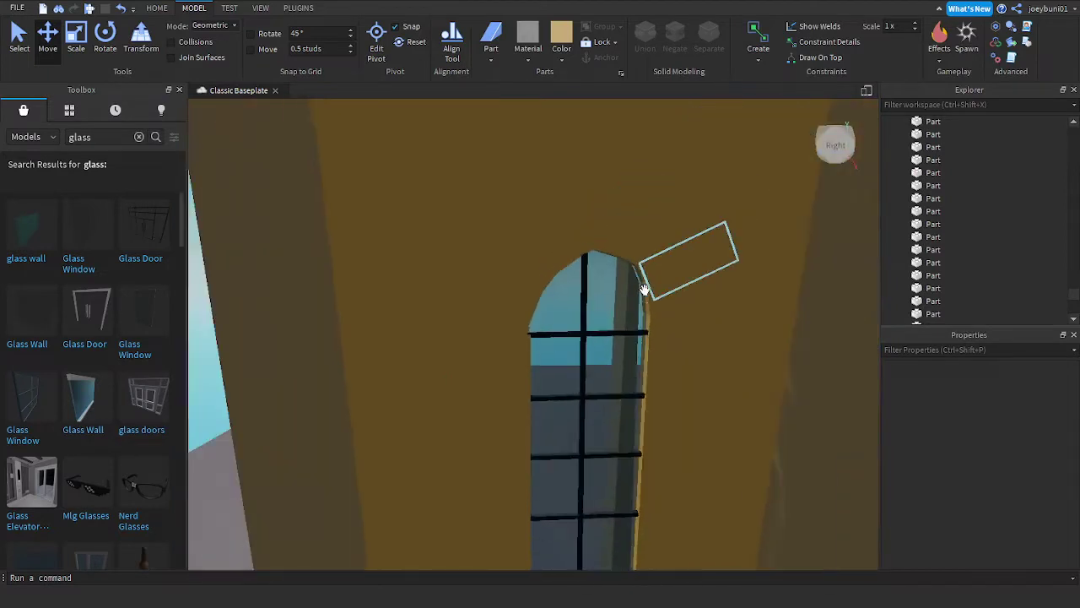
left_click(506, 364)
left_click(522, 291, "ctrl")
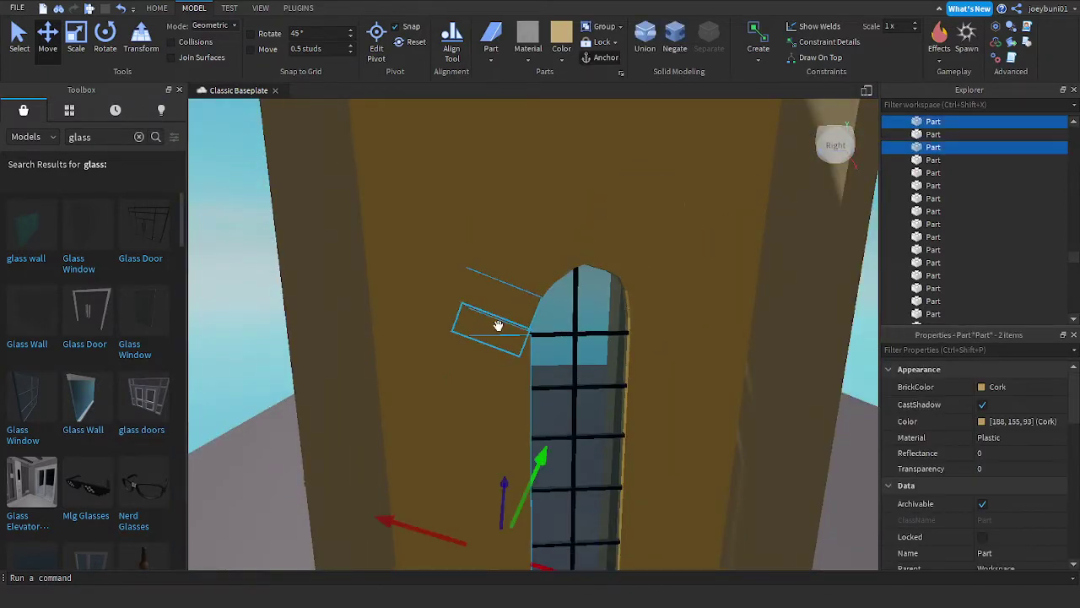
left_click(526, 269, "ctrl")
left_click(549, 258, "ctrl")
left_click(586, 241, "ctrl")
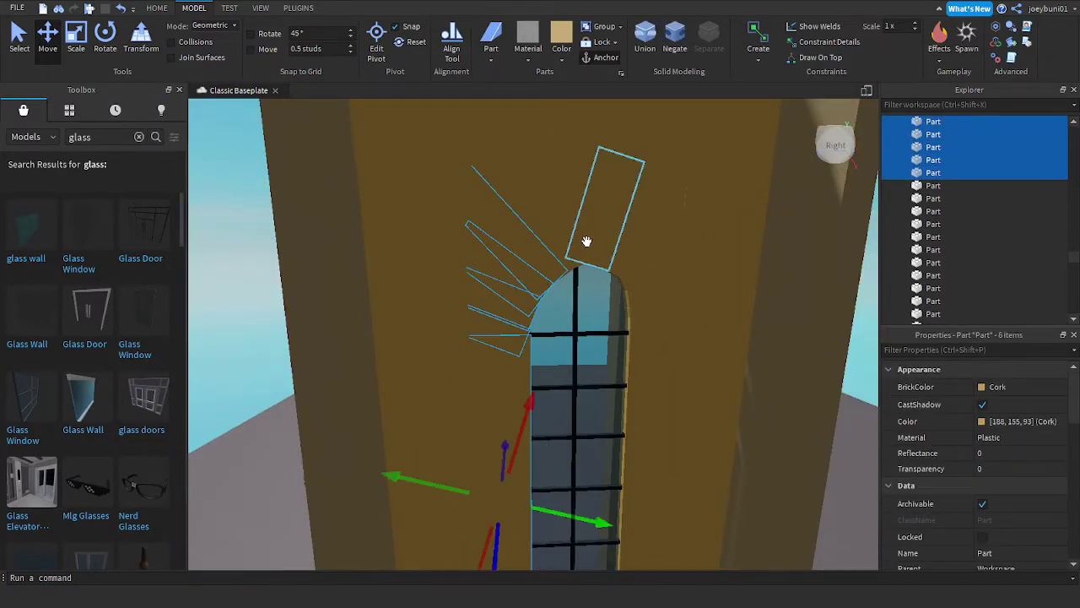
left_click(560, 255, "ctrl")
Step: Add the arched window's right-hand surround pieces and right jamb to the selection
left_click(631, 263, "ctrl")
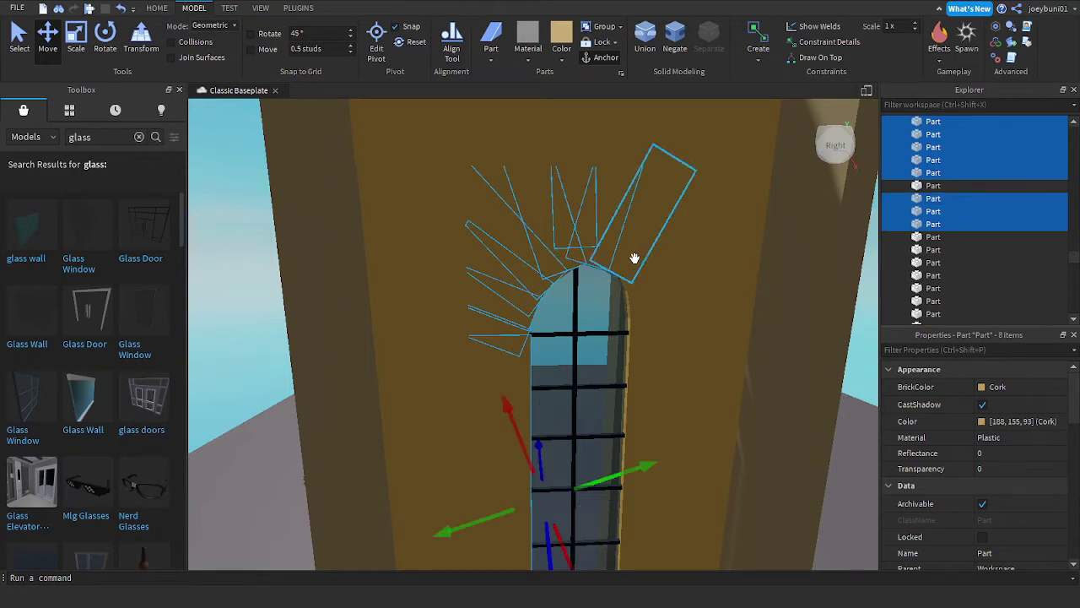
left_click(643, 280, "ctrl")
left_click(647, 301, "ctrl")
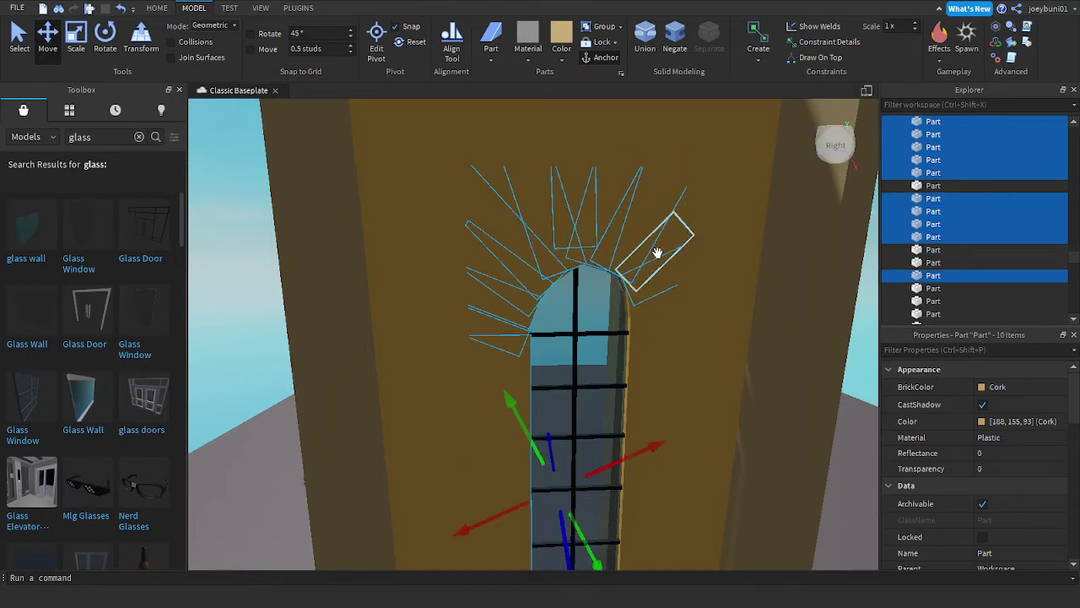
left_click(655, 245, "ctrl")
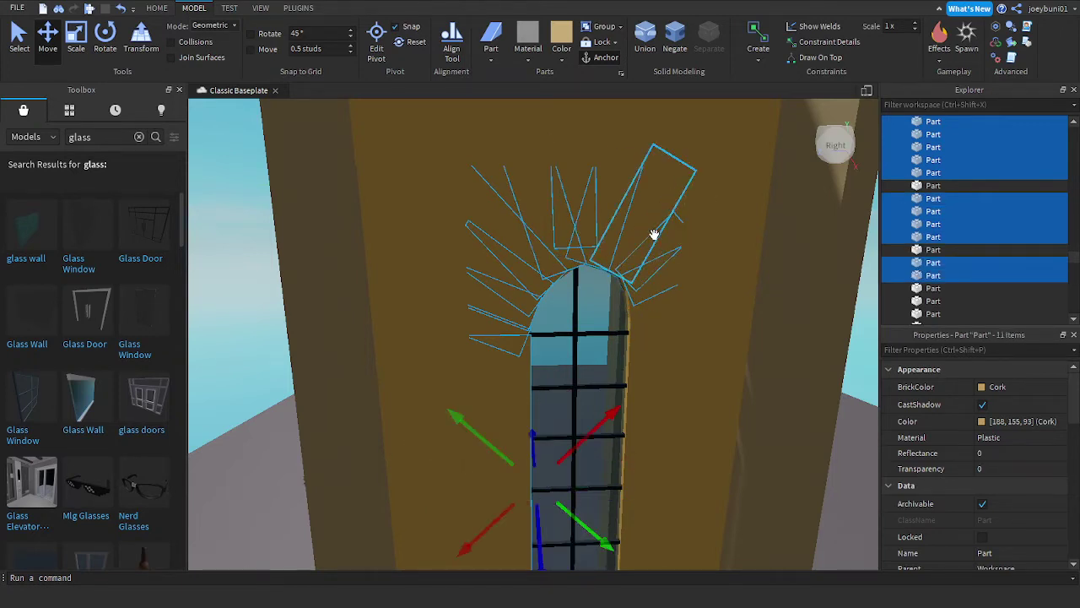
left_click(657, 302, "ctrl")
left_click(653, 322, "ctrl")
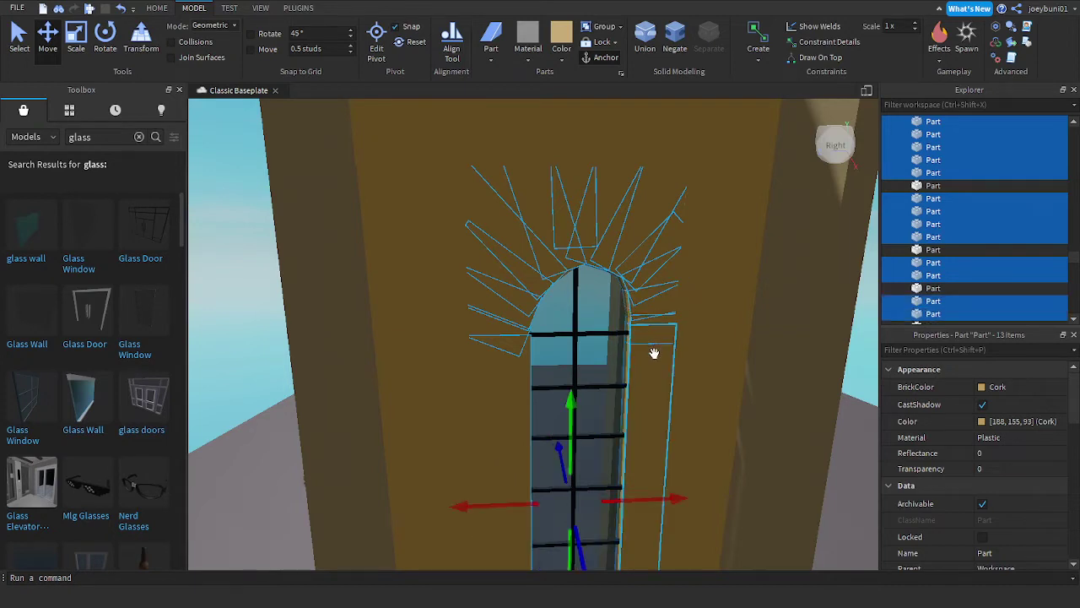
left_click(652, 353, "ctrl")
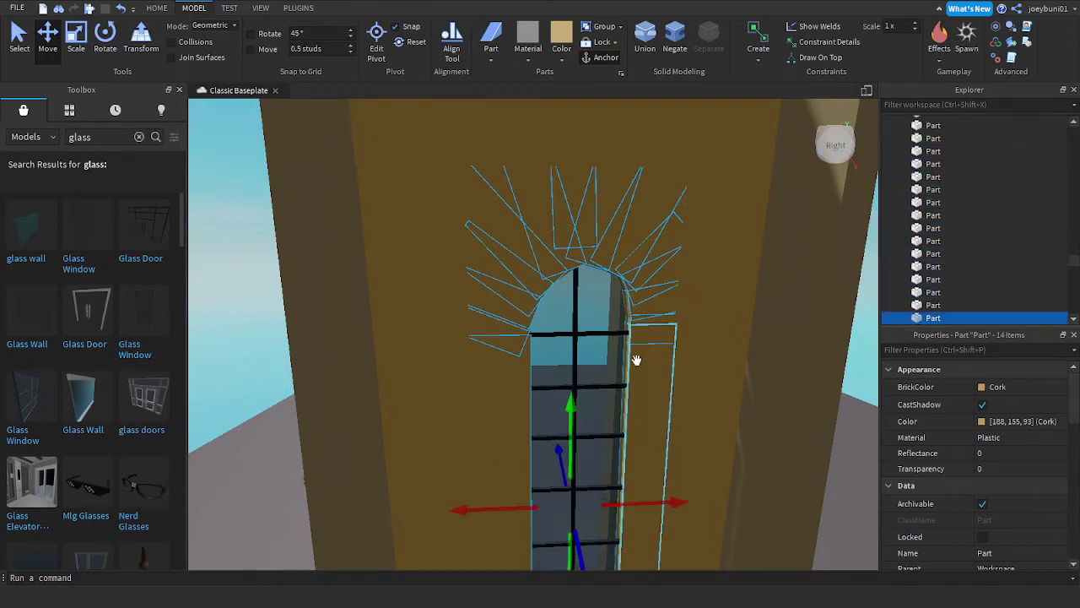
Step: Add the arched window's vertical bar and upper and middle crossbars to the selection
left_click(568, 331, "ctrl")
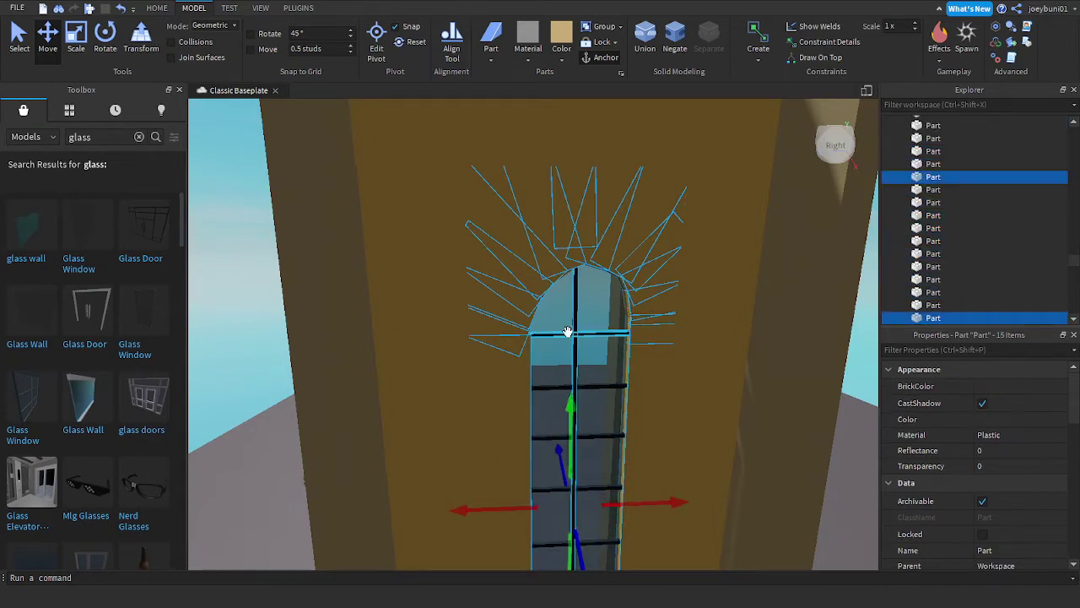
left_click(599, 380, "ctrl")
right_click_drag(600, 381, 602, 385)
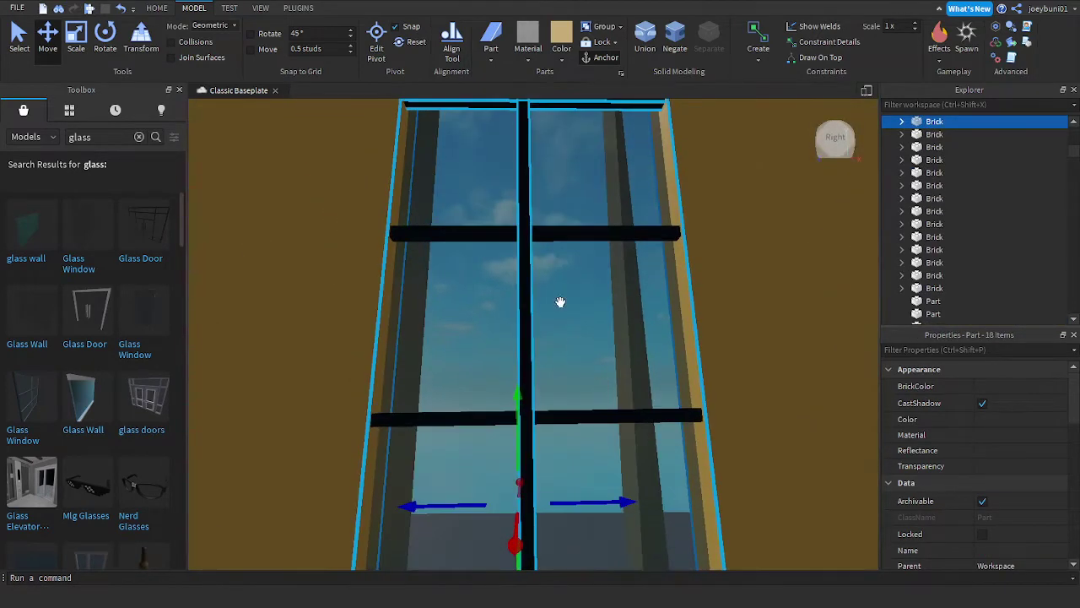
left_click(562, 237, "ctrl")
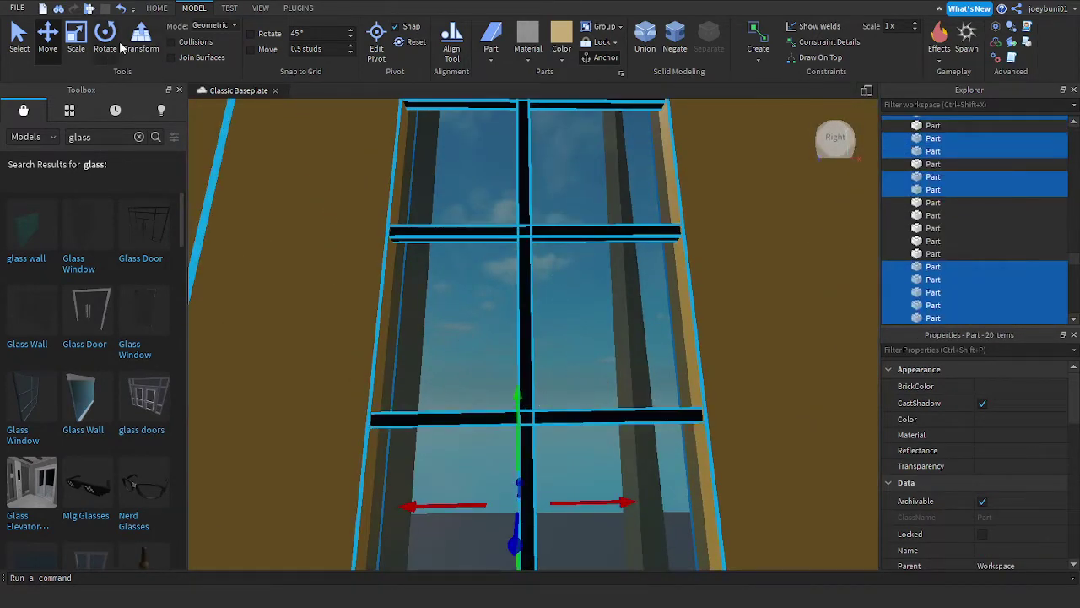
left_click(23, 35)
right_click_drag(550, 402, 551, 391)
left_click(496, 323, "ctrl")
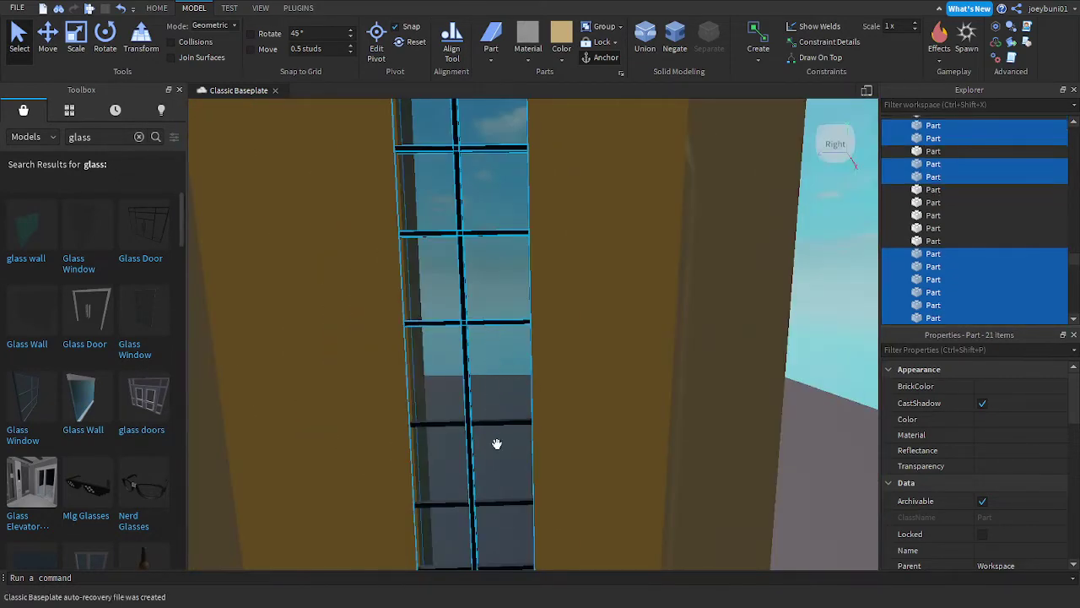
left_click(495, 421, "ctrl")
Step: Add the arched window's remaining lower crossbars and its bottom frame bar to the selection
right_click_drag(496, 422, 500, 418)
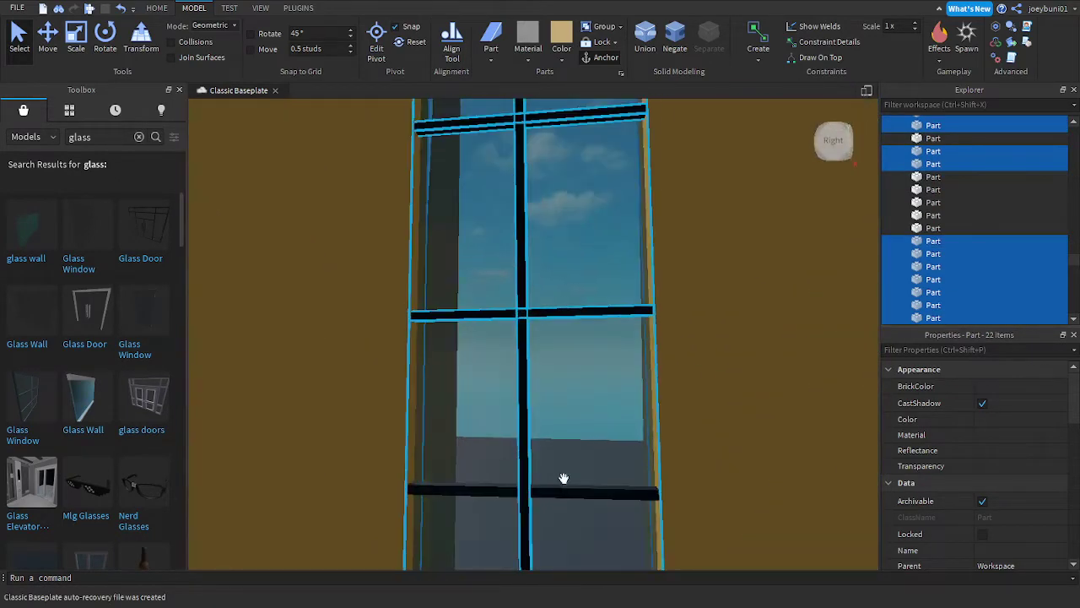
left_click(576, 494, "ctrl")
right_click_drag(576, 493, 576, 492)
scroll(576, 492, "up", 3)
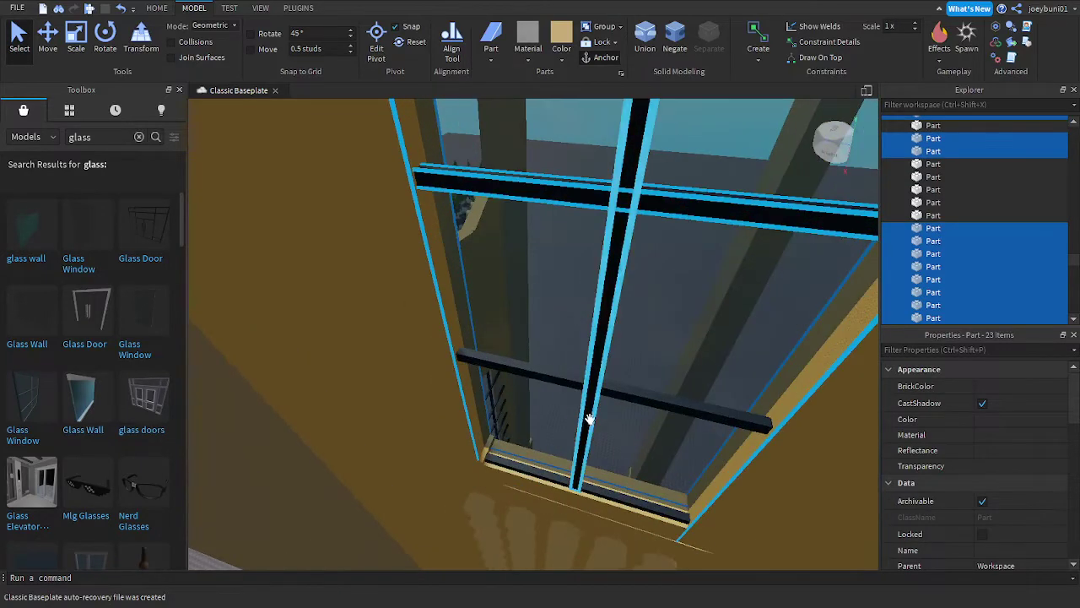
left_click(632, 391, "ctrl")
left_click(538, 475, "ctrl")
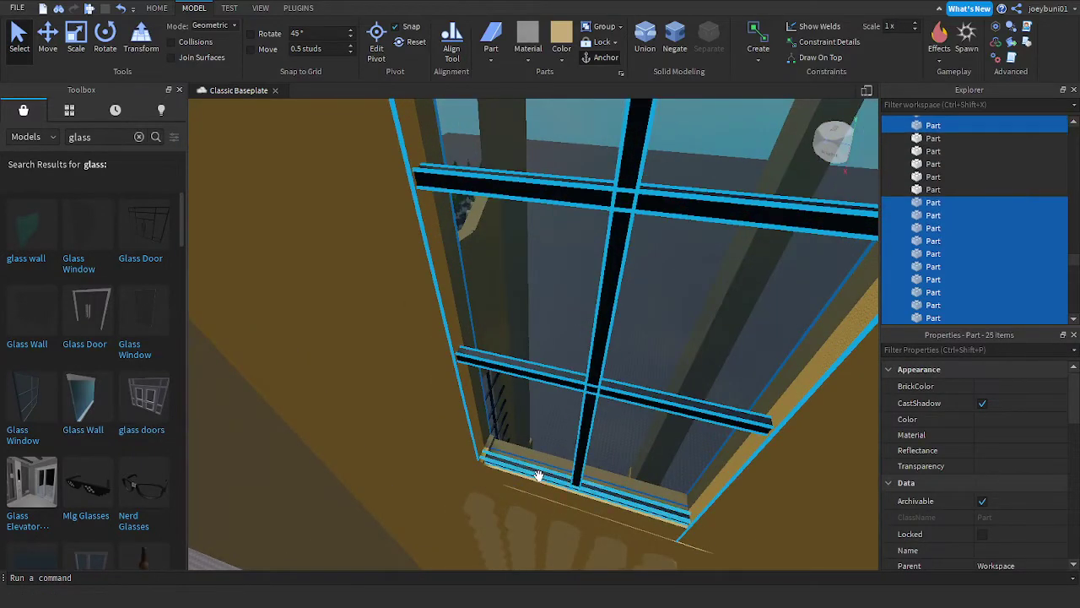
Step: Finish selecting the arched window's pieces, duplicate the assembly and place the copy on the tower's angled side
key("f")
key("w")
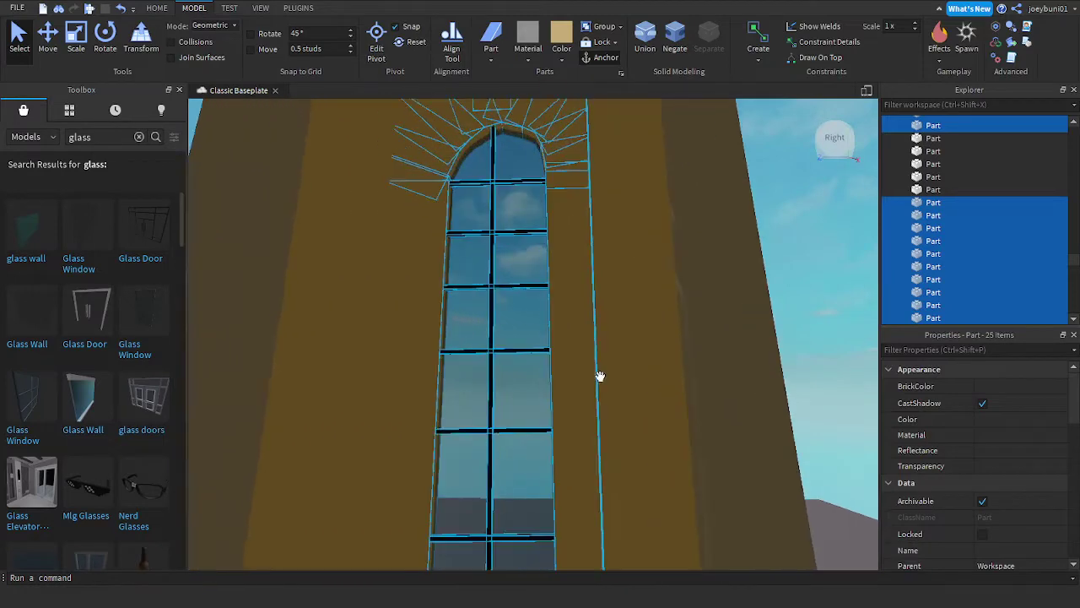
right_click_drag(614, 500, 631, 514)
left_click(520, 392, "ctrl")
left_click(553, 385, "ctrl")
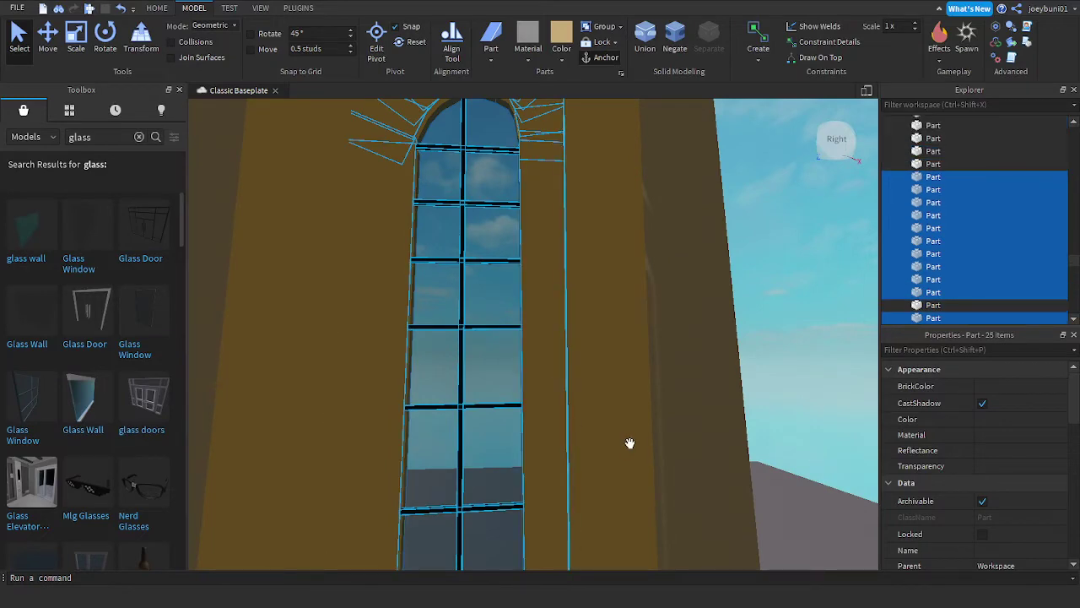
key("ctrl+d")
left_click_drag(560, 347, 586, 467)
right_click_drag(586, 467, 593, 470)
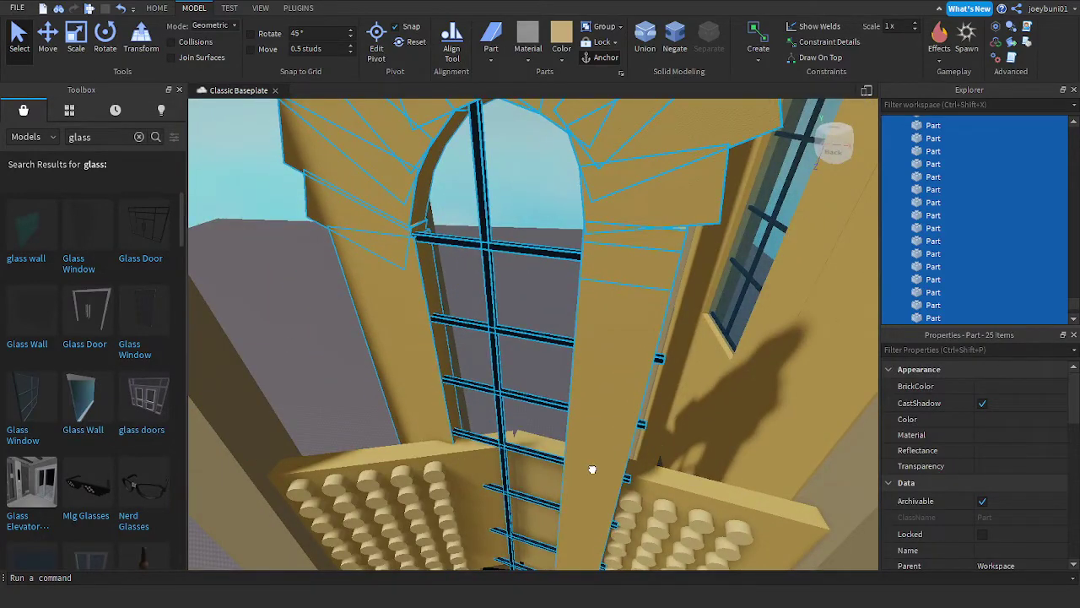
Step: Reposition the arched window copy freehand so it stands upright in front of the tower's angled side
left_click_drag(592, 470, 600, 475)
right_click_drag(592, 469, 600, 475)
left_click_drag(600, 475, 600, 482)
right_click_drag(600, 475, 600, 482)
left_click_drag(600, 482, 546, 486)
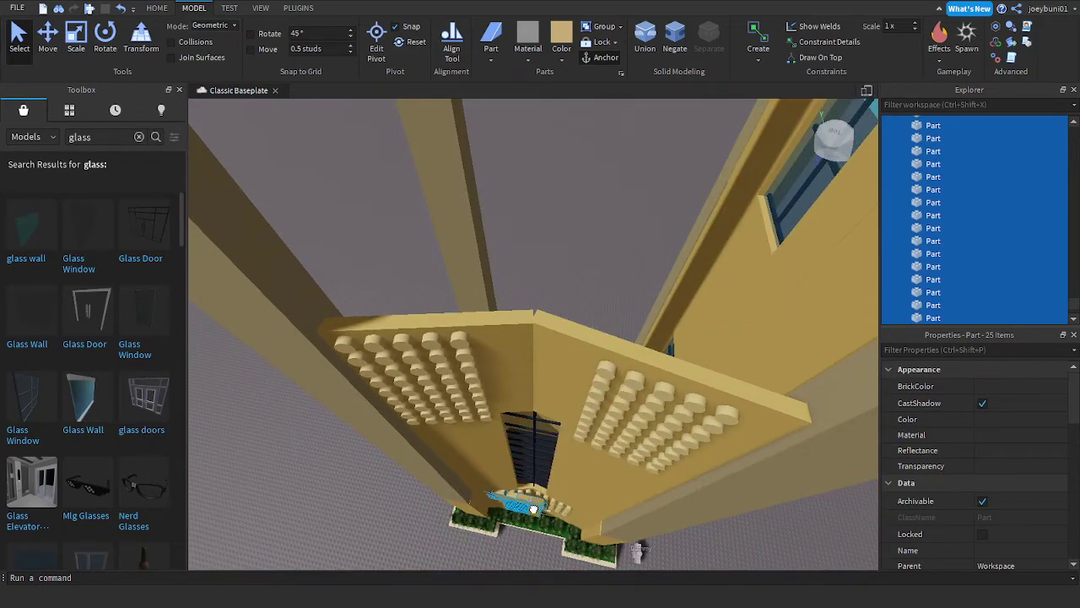
right_click_drag(537, 516, 538, 506)
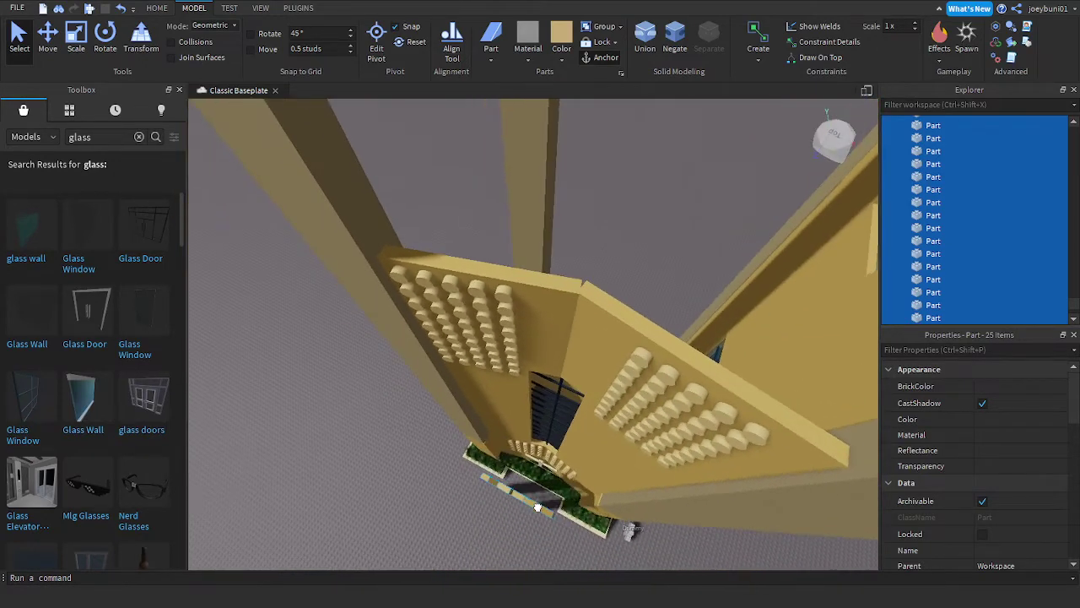
key("s")
left_click_drag(541, 509, 530, 372)
right_click_drag(519, 378, 529, 372)
left_click_drag(530, 371, 532, 366)
right_click_drag(544, 387, 544, 390)
key("d")
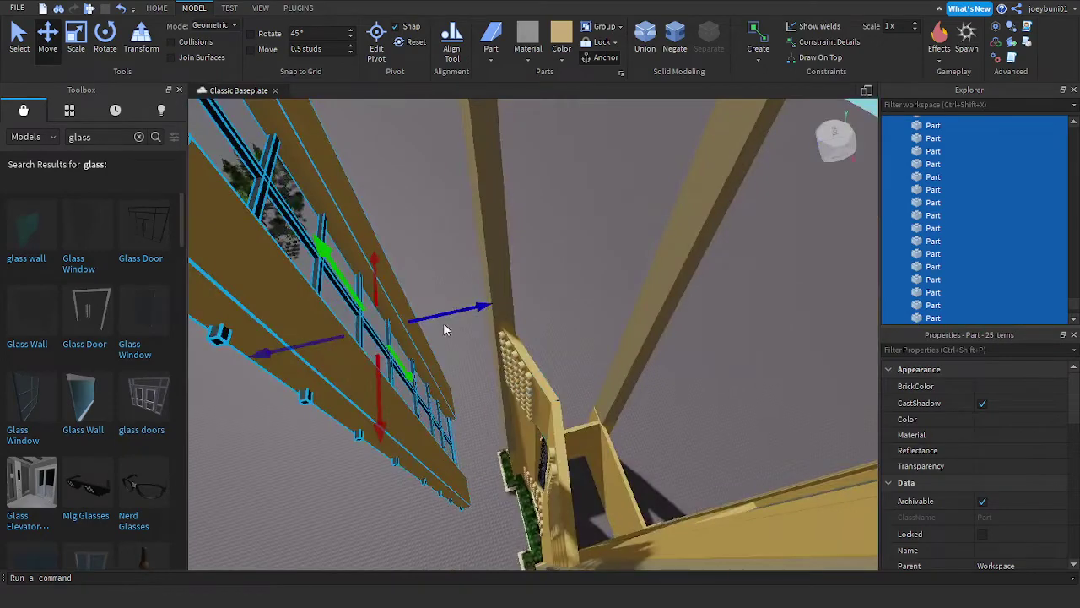
Step: Move the arched window copy inward along its depth axis until it stands above the cylinder-decorated panels
left_click_drag(485, 306, 625, 311)
key("a")
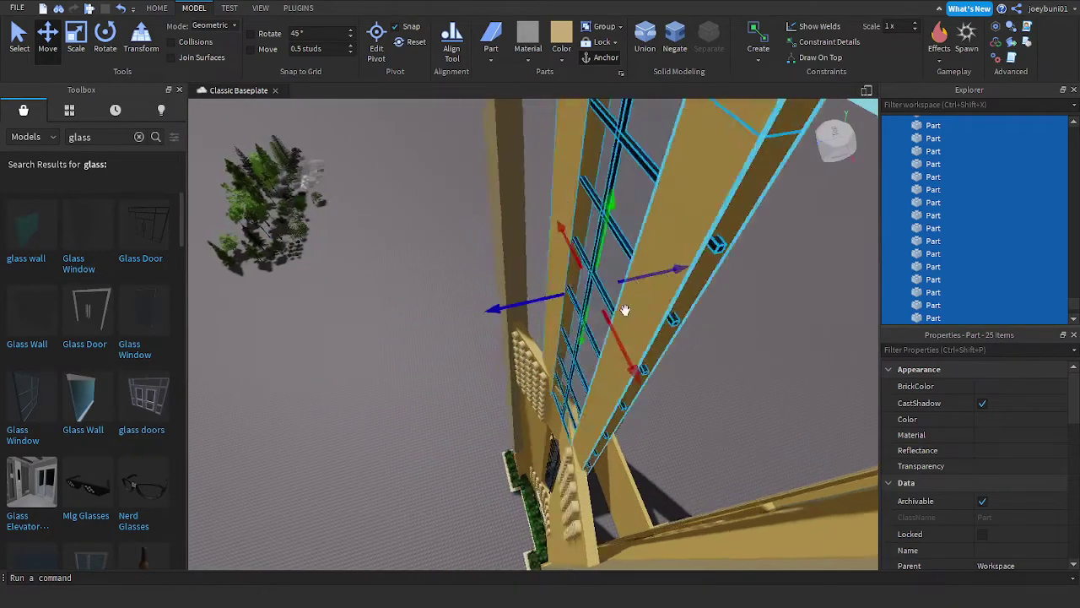
key("w")
right_click_drag(639, 371, 639, 371)
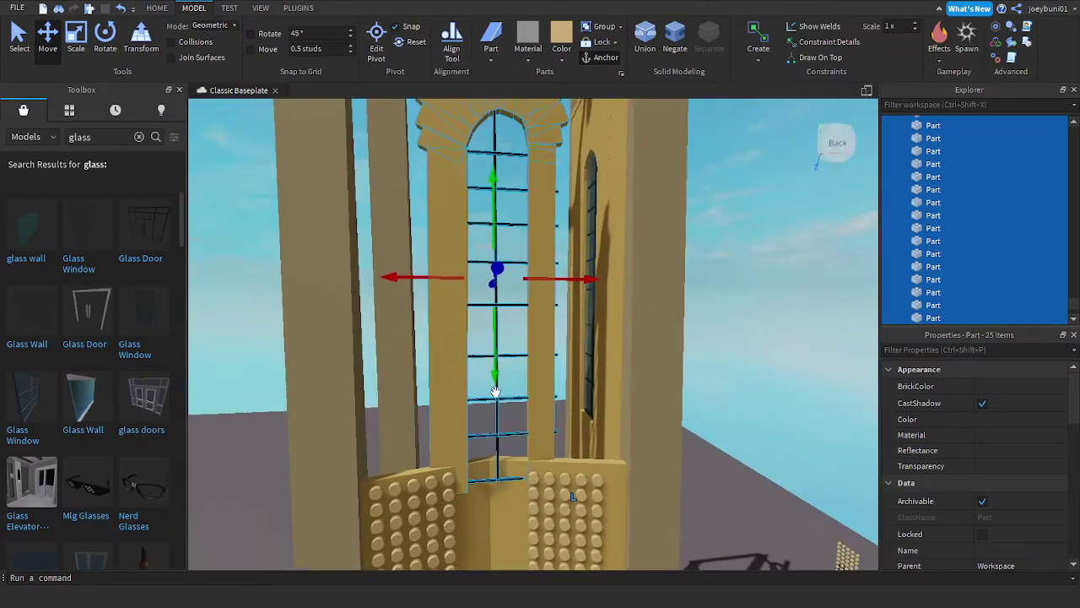
left_click_drag(495, 391, 502, 360)
key("w")
Step: Fine-tune the arched window copy's depth to line it up with the angled side between the pillars
right_click_drag(583, 370, 583, 369)
key("a")
left_click_drag(557, 190, 553, 188)
key("s")
right_click_drag(646, 314, 646, 315)
key("d")
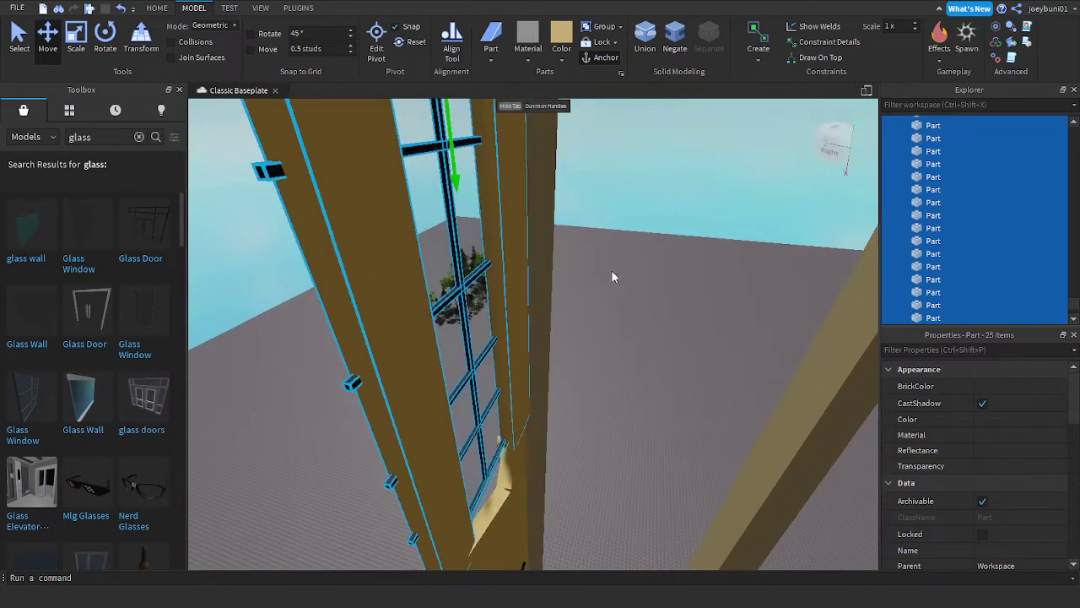
key("a")
right_click_drag(613, 275, 615, 275)
right_click_drag(615, 278, 600, 274)
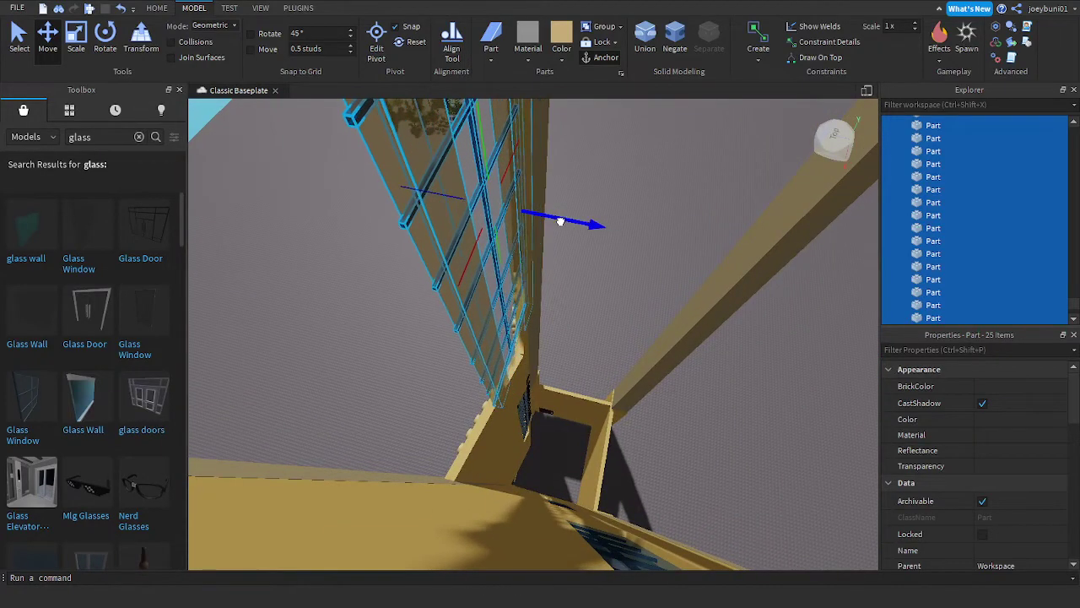
left_click_drag(557, 218, 557, 219)
right_click_drag(557, 220, 557, 220)
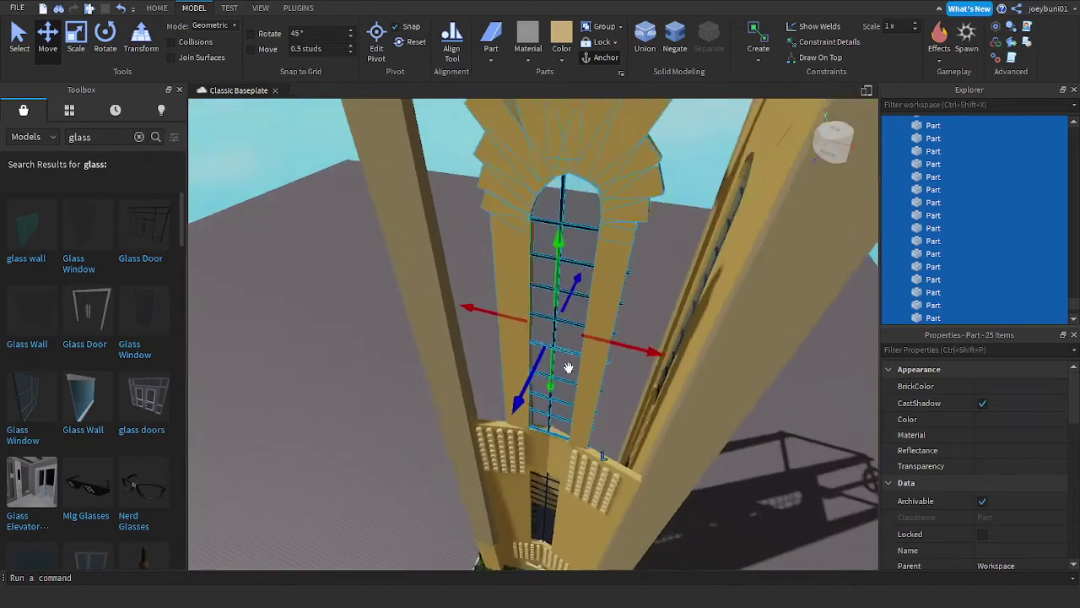
Step: Lower the arched window copy slightly toward the top edges of the cylinder-decorated panels
right_click_drag(561, 444, 533, 453)
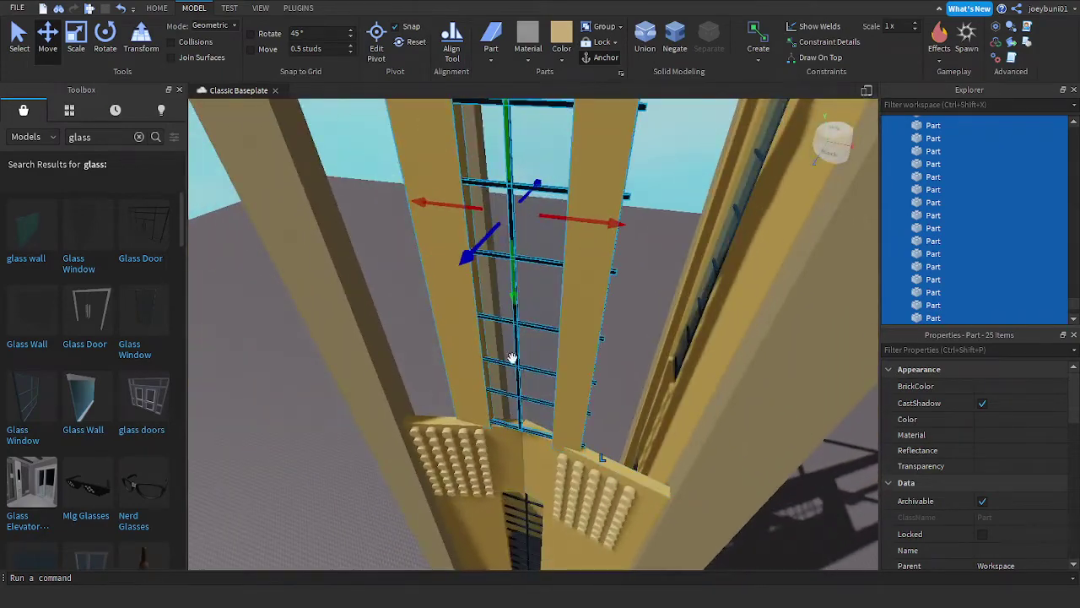
left_click_drag(514, 303, 516, 316)
scroll(614, 357, "down", 4)
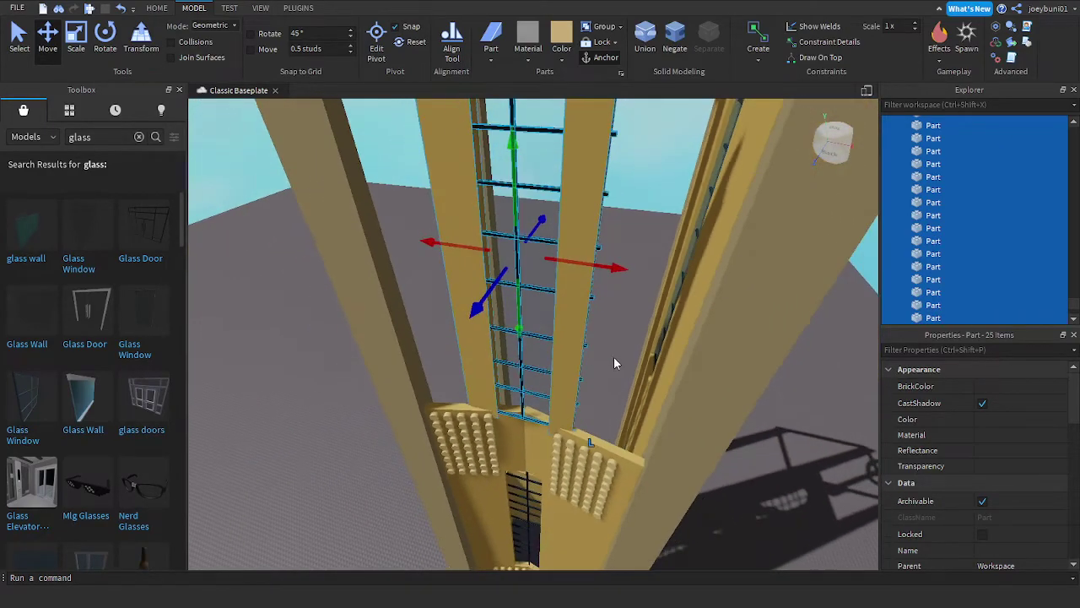
mouse_move(615, 357)
right_mouse_down()
mouse_move(605, 375)
mouse_move(613, 357)
right_mouse_up()
scroll(616, 352, "up", 4)
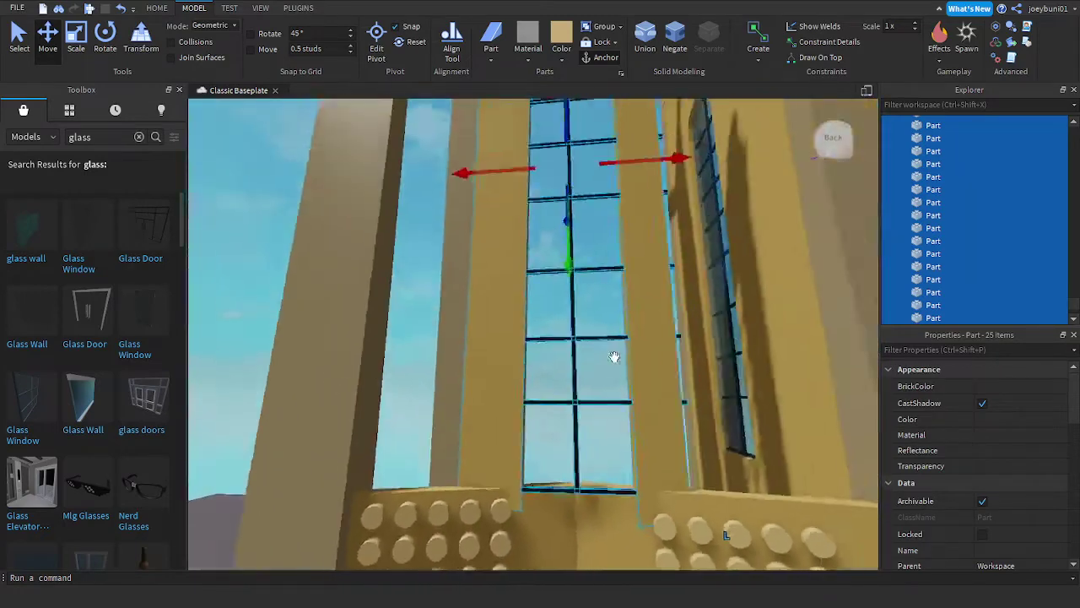
Step: Fine-tune the arched window copy's height so its base meets the tops of the cylinder-decorated panels
scroll(613, 357, "down", 3)
right_click_drag(551, 188, 547, 193)
left_click_drag(544, 195, 544, 184)
right_click_drag(658, 283, 653, 288)
scroll(660, 288, "up", 4)
scroll(659, 288, "down", 4)
scroll(660, 287, "up", 4)
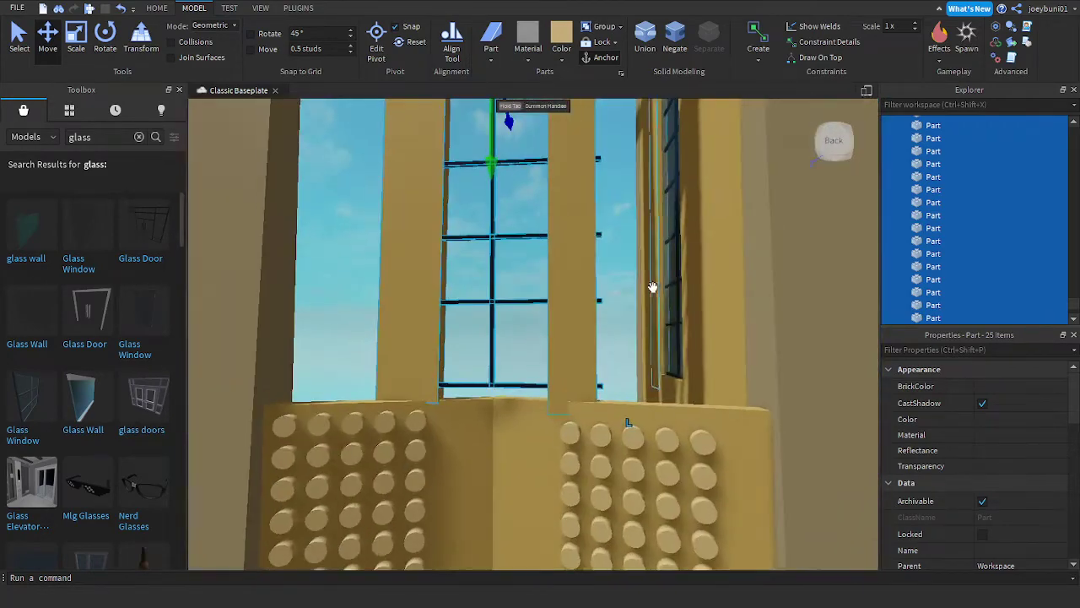
right_click_drag(509, 310, 516, 237)
left_click_drag(496, 240, 493, 253)
key("d")
right_click_drag(493, 253, 532, 320)
key("w")
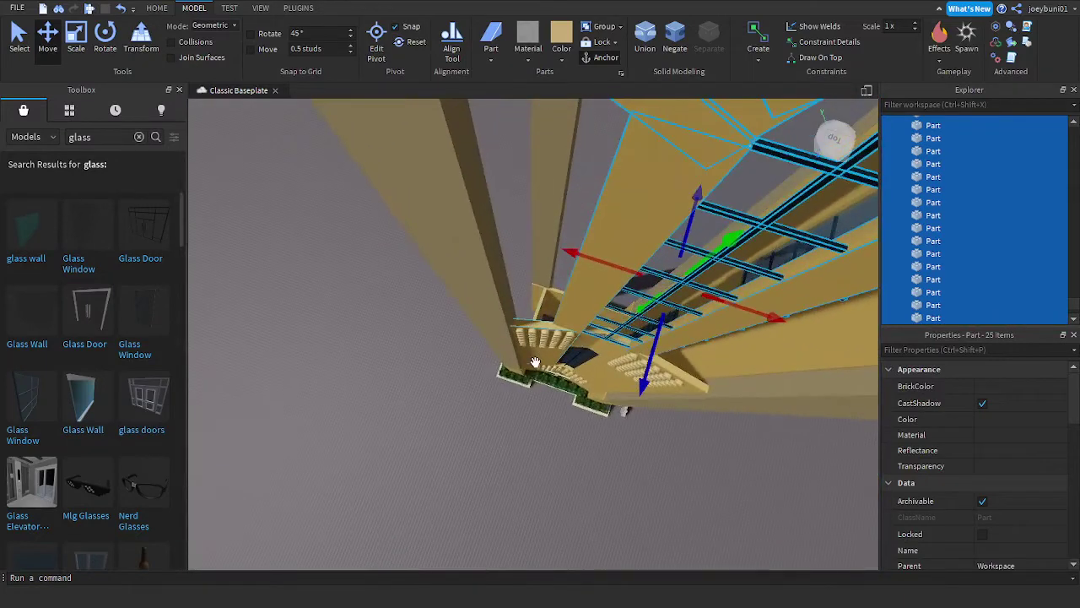
Step: Duplicate the left cylinder-decorated wall panel and shrink the copy to a thin strip along its top edge
left_click(535, 335)
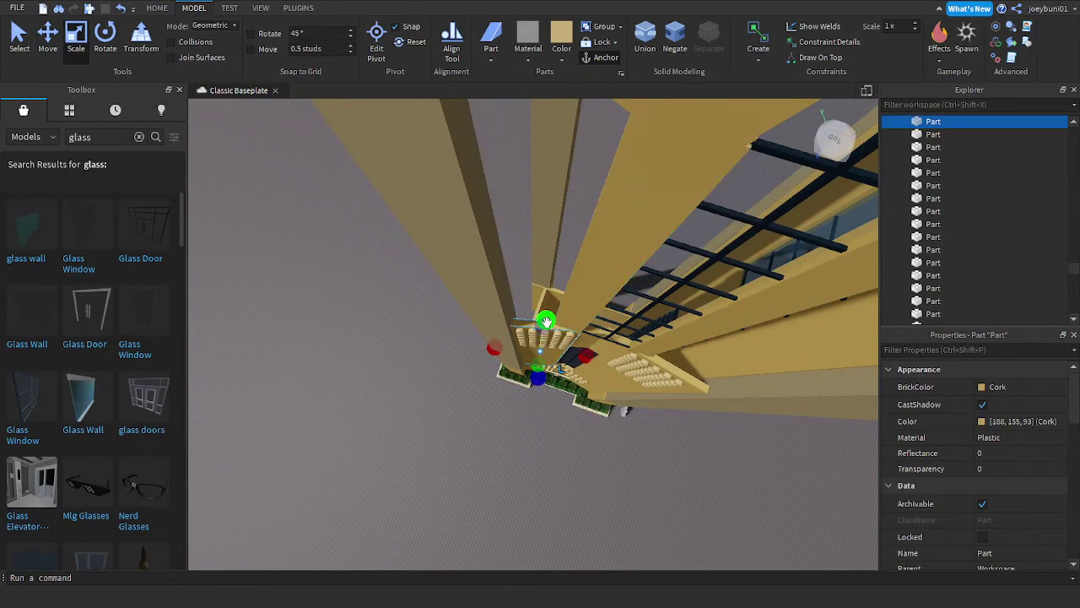
right_click_drag(583, 355, 588, 363)
key("w")
key("ctrl+d")
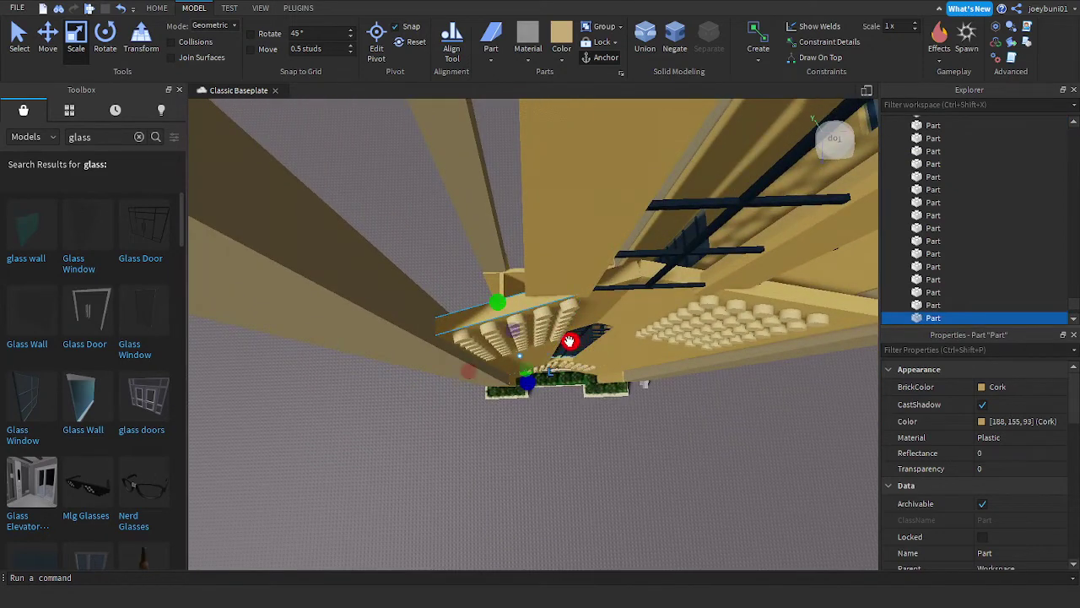
left_click_drag(520, 341, 523, 343)
scroll(559, 371, "up", 4)
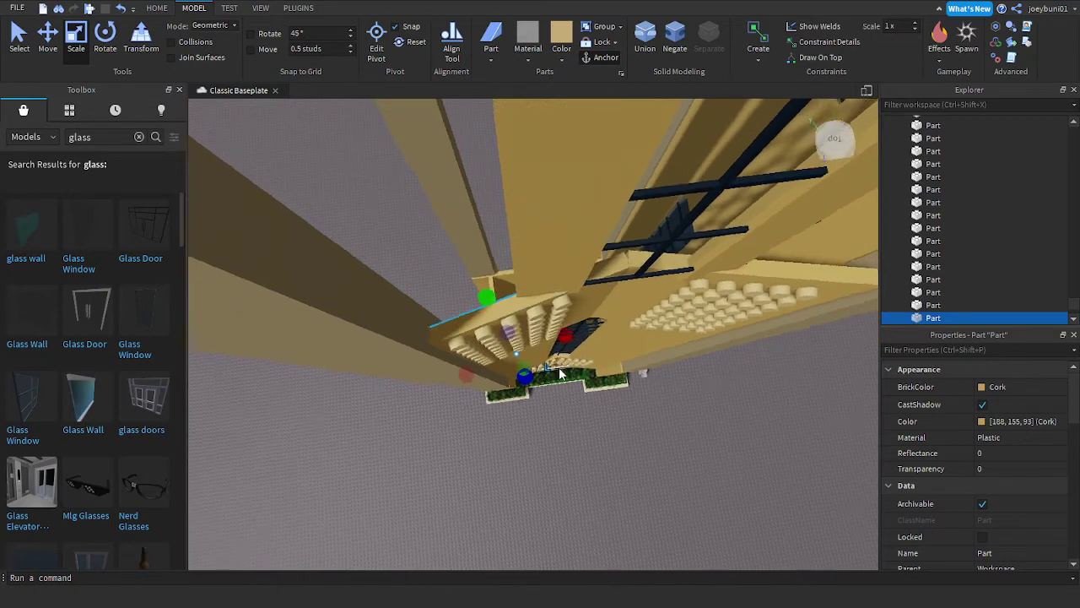
right_click_drag(564, 363, 522, 382)
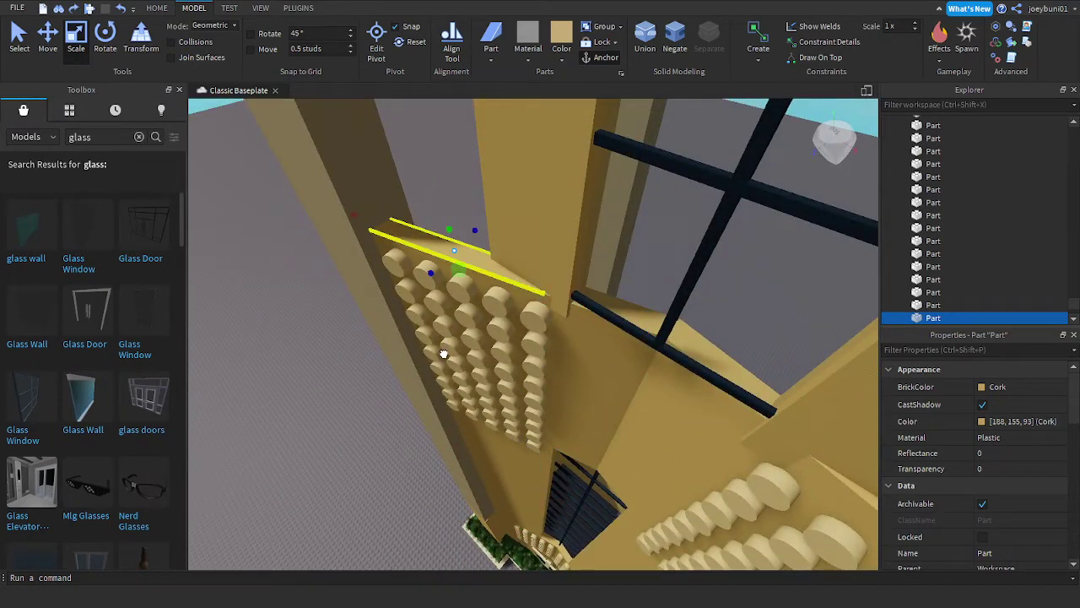
Step: Stretch the thin strip upward into a tall wall panel between the left pillar and the arched window
scroll(464, 293, "down", 3)
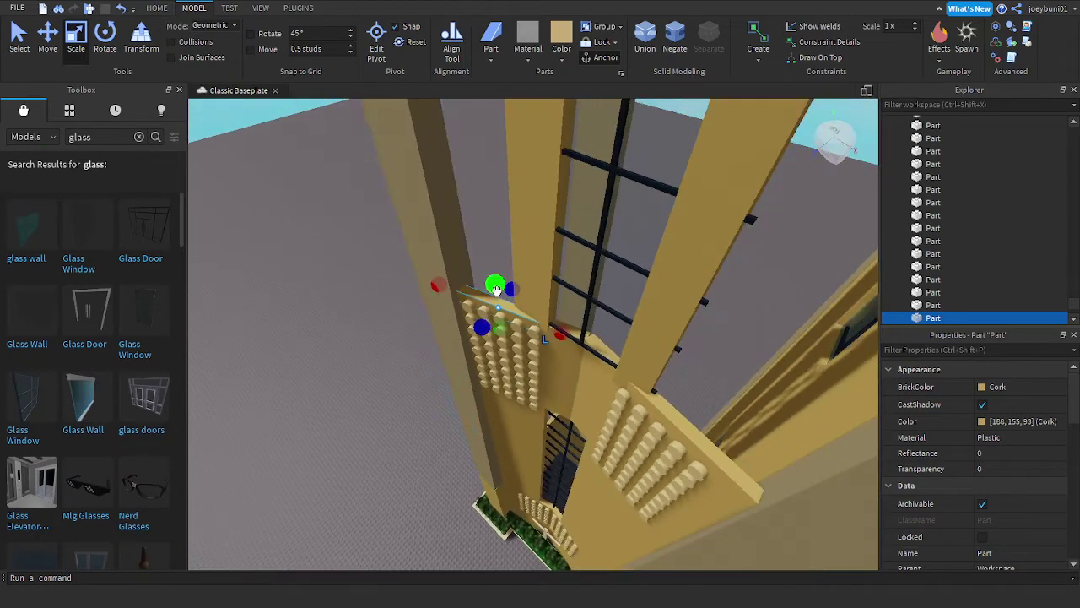
left_click_drag(496, 286, 500, 272)
right_click_drag(496, 283, 500, 272)
left_click_drag(499, 272, 504, 236)
right_click_drag(500, 272, 505, 236)
scroll(507, 227, "down", 1)
left_click_drag(505, 236, 519, 141)
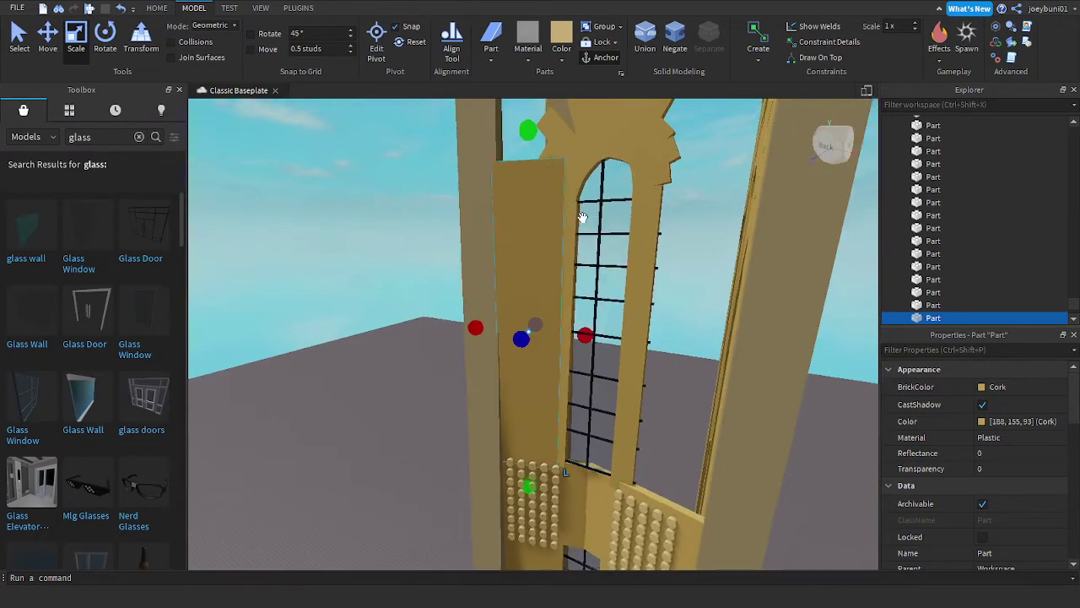
Step: Extend the left wall panel's height up to the top of the arched window's surround
scroll(582, 218, "up", 5)
right_click_drag(582, 219, 582, 218)
scroll(582, 218, "down", 2)
scroll(583, 218, "up", 2)
scroll(601, 224, "up", 4)
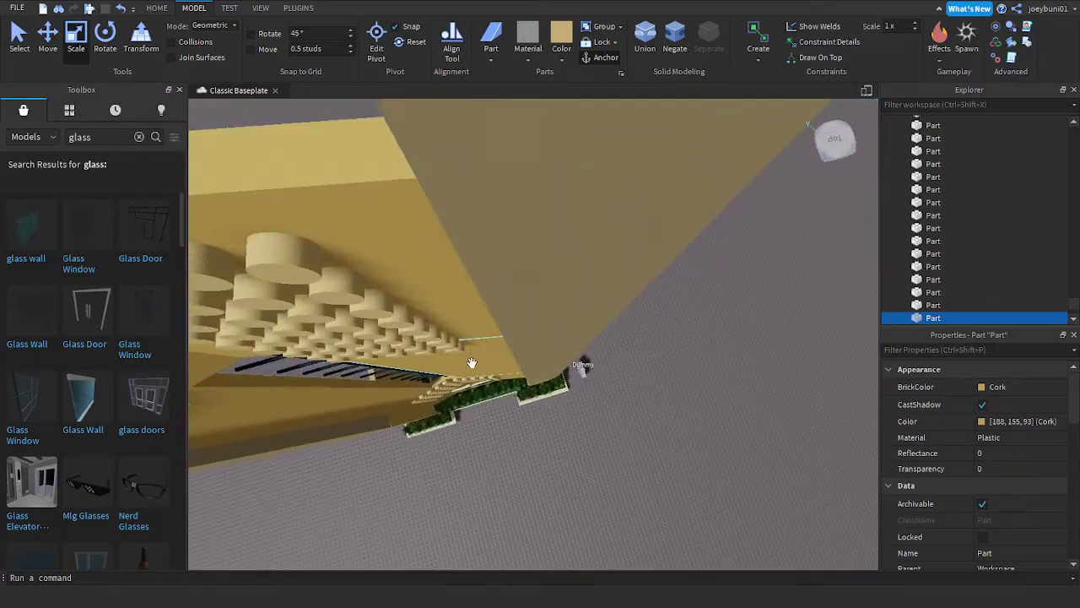
right_click_drag(471, 364, 472, 366)
scroll(609, 358, "up", 2)
right_click_drag(608, 356, 544, 301)
left_click_drag(568, 305, 577, 260)
key("d")
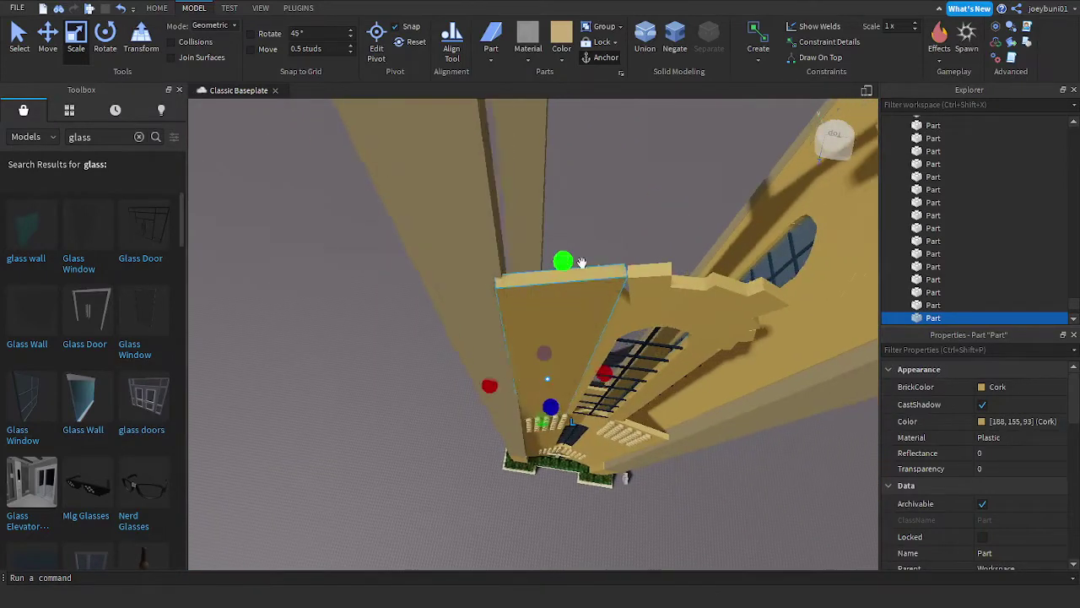
key("d")
right_click_drag(588, 311, 612, 369)
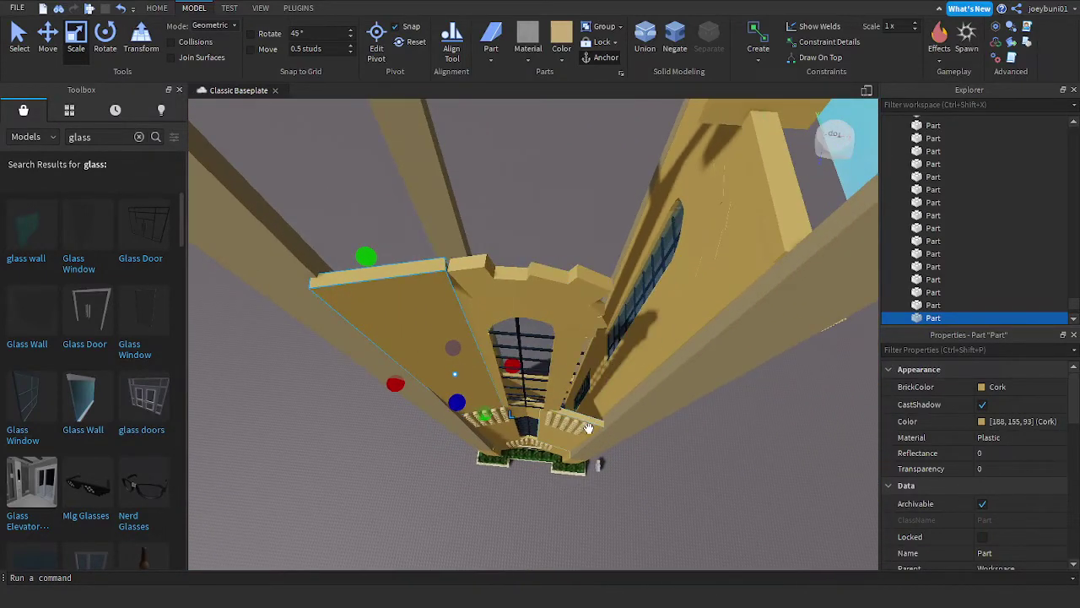
left_click(563, 437)
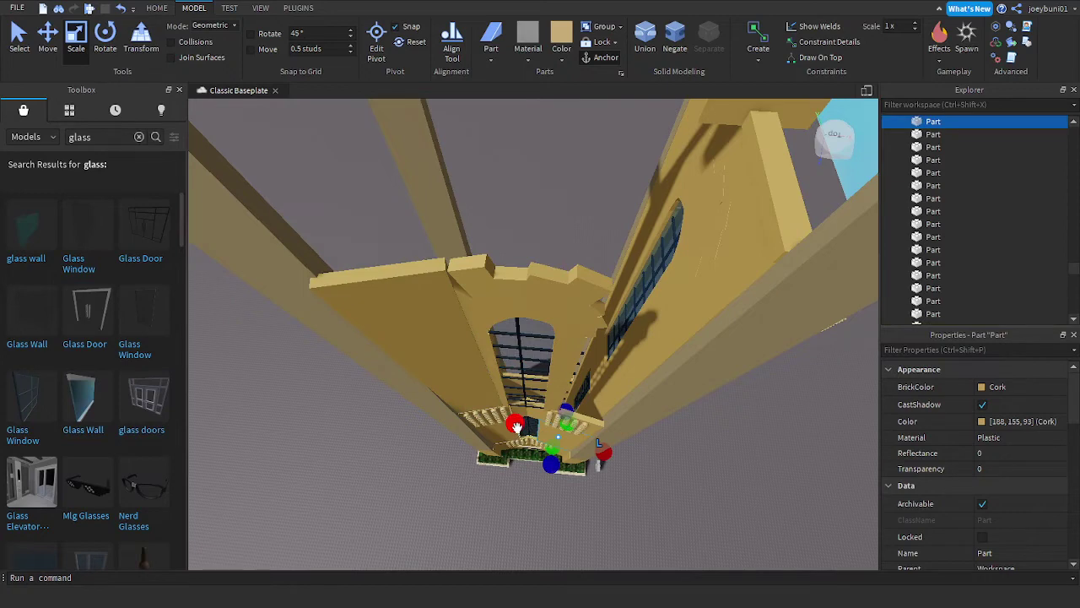
key("ctrl+d")
left_click_drag(516, 428, 532, 438)
key("w")
right_click_drag(543, 437, 544, 438)
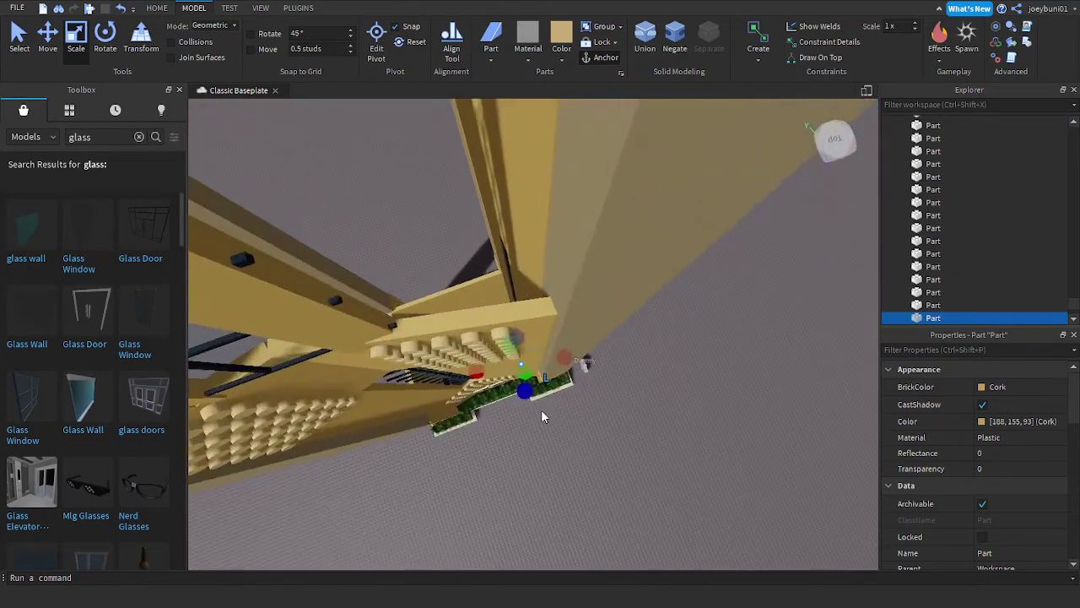
key("Delete")
Step: Duplicate the right cylinder-decorated wall panel, narrow the copy and shrink it to a thin strip along the top edge
left_click(522, 322)
right_click_drag(522, 323, 511, 326)
key("s")
key("ctrl+d")
left_click_drag(463, 463, 478, 463)
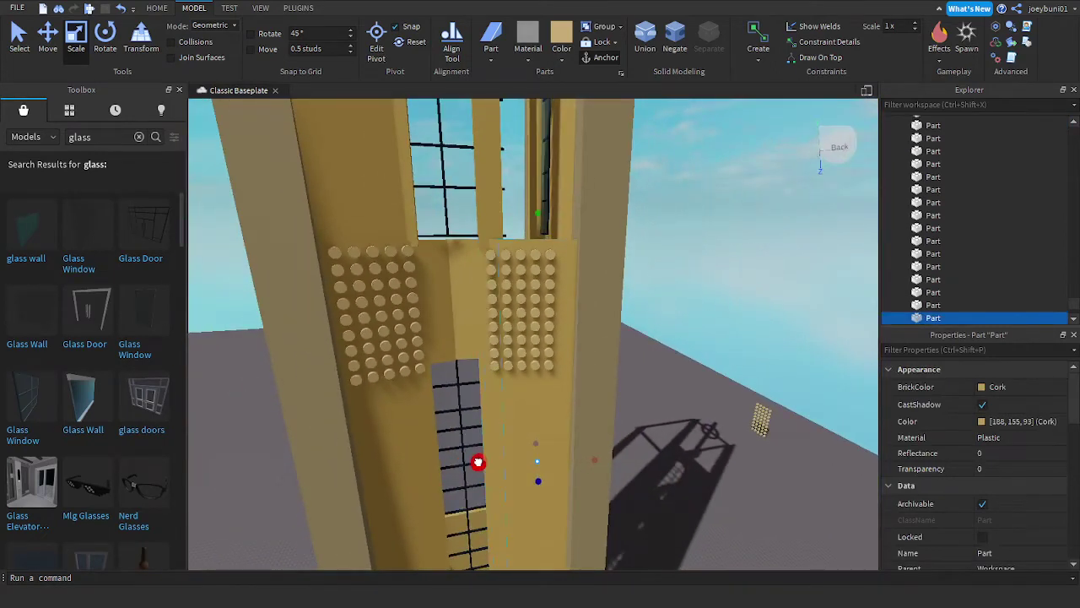
right_click_drag(480, 462, 491, 473)
key("s")
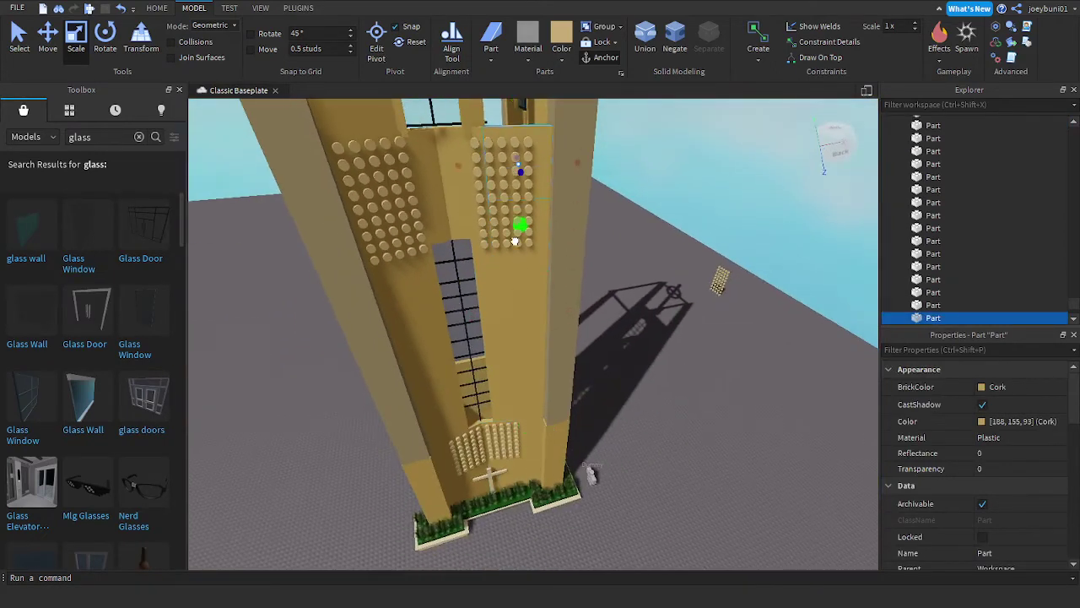
right_click_drag(515, 196, 514, 199)
key("w")
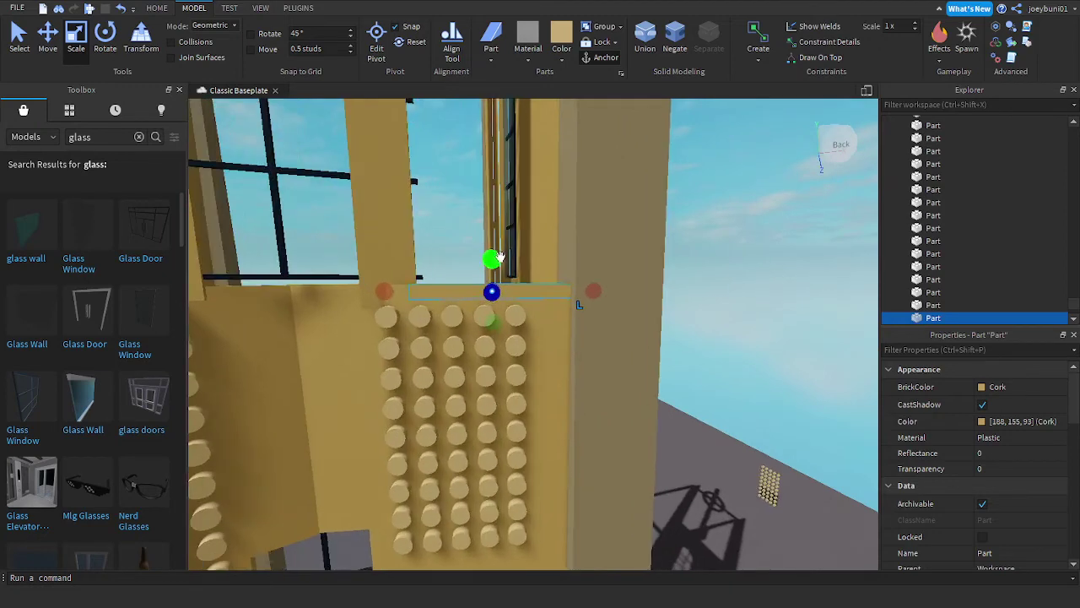
Step: Stretch the narrowed strip upward into a tall wall panel between the arched window and the right pillar
key("s")
left_click_drag(495, 256, 499, 122)
key("w")
right_click_drag(516, 287, 517, 287)
left_click_drag(571, 368, 572, 305)
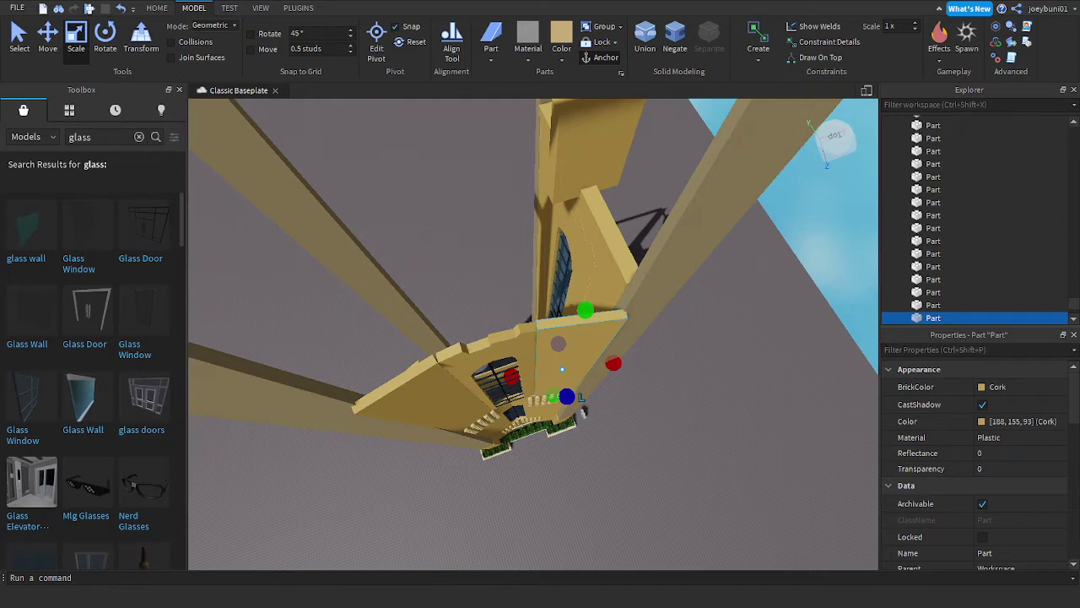
Step: Extend the right wall panel above the arched window's surround and fine-tune its top height
right_click_drag(623, 339, 623, 339)
left_click_drag(610, 324, 612, 279)
right_click_drag(611, 281, 613, 284)
left_click_drag(557, 293, 557, 301)
right_click_drag(631, 340, 631, 341)
left_click_drag(558, 286, 560, 301)
right_click_drag(629, 359, 629, 358)
left_click_drag(619, 286, 618, 291)
scroll(613, 292, "down", 3)
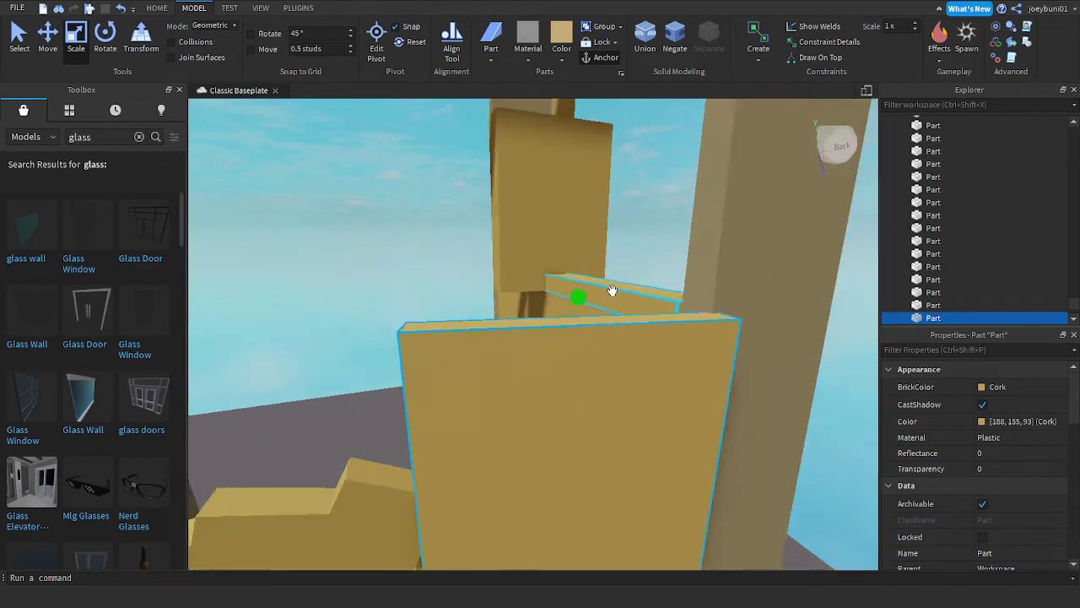
Step: Raise the top of the left wall panel above the arched window's surround as on the right side
right_click_drag(567, 403, 567, 403)
right_click_drag(497, 458, 463, 458)
left_click(463, 458)
left_click_drag(504, 355, 522, 283)
right_click_drag(649, 366, 659, 361)
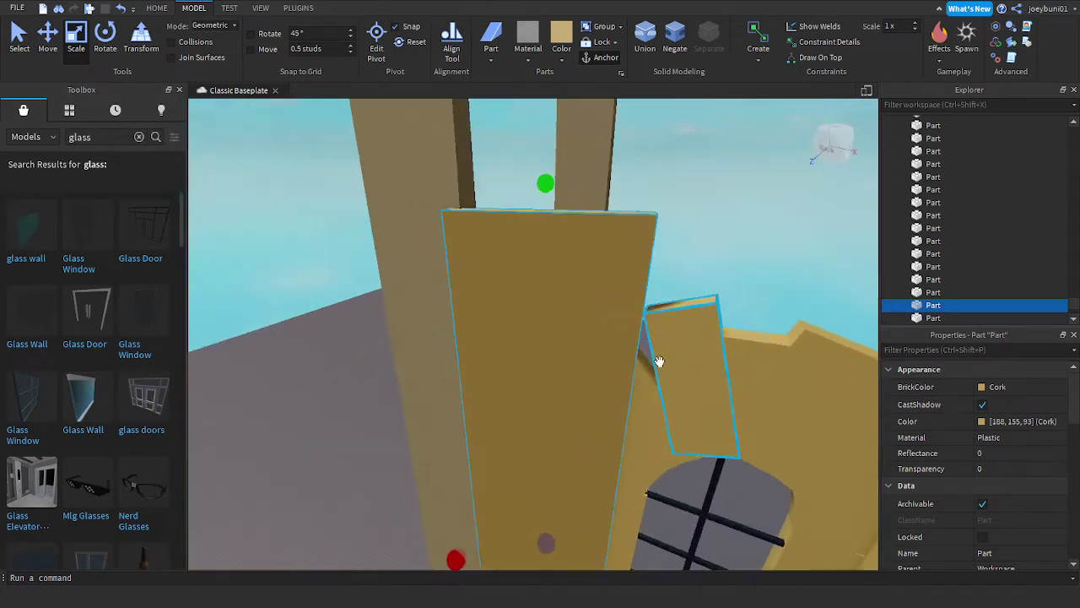
Step: Extend the angled surround blocks at the arched window's upper left corner upward beside the left wall panel
key("d")
left_click(583, 394)
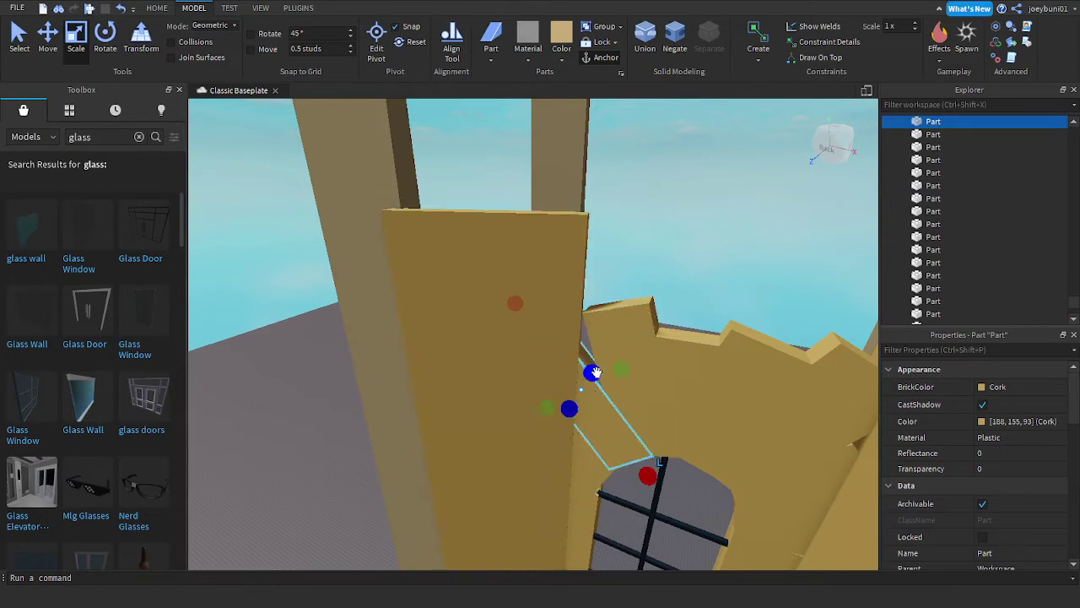
left_click(526, 309)
left_click_drag(523, 305, 511, 266)
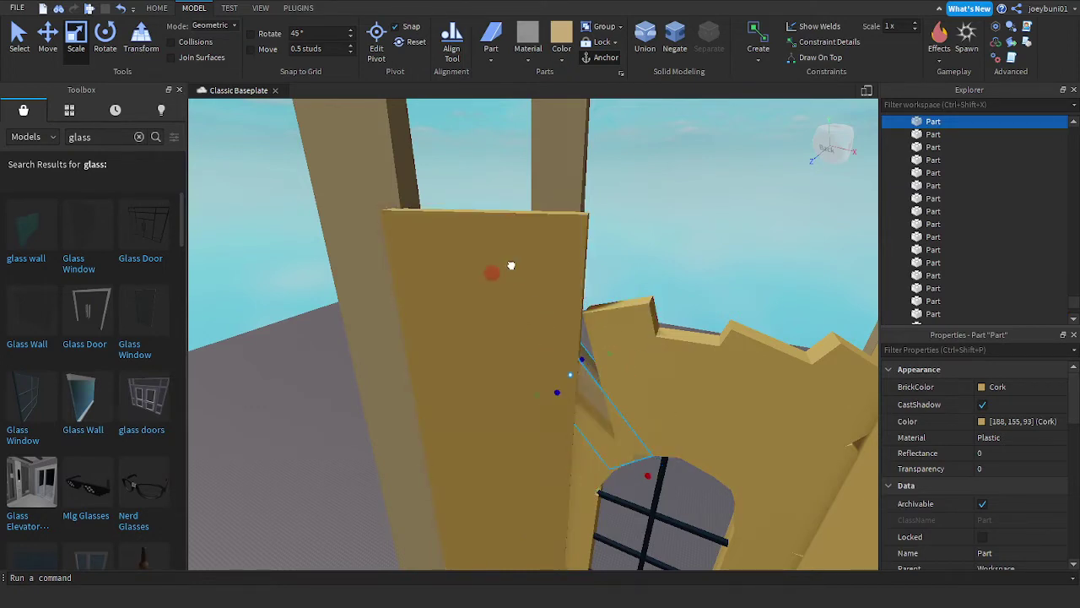
left_click(583, 310)
left_click_drag(616, 285, 608, 252)
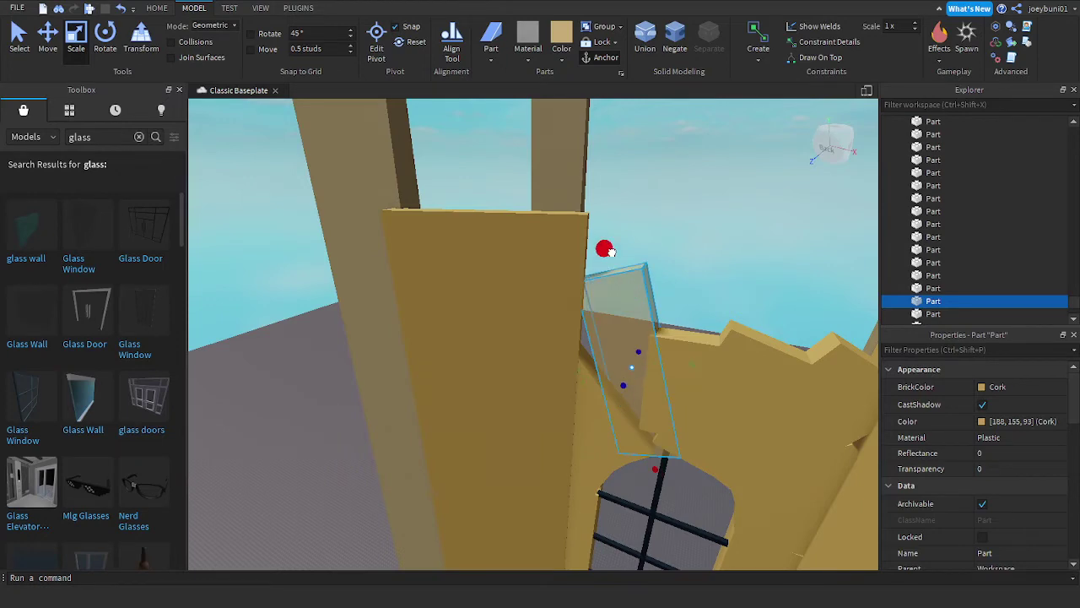
left_click(604, 373)
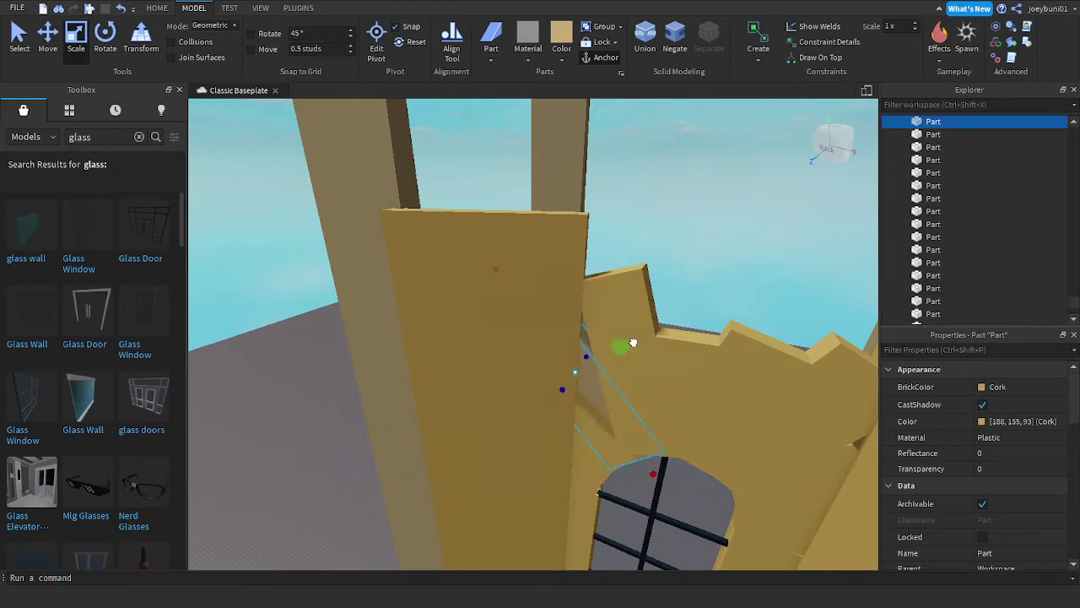
scroll(724, 381, "down", 3)
right_click_drag(724, 381, 740, 374)
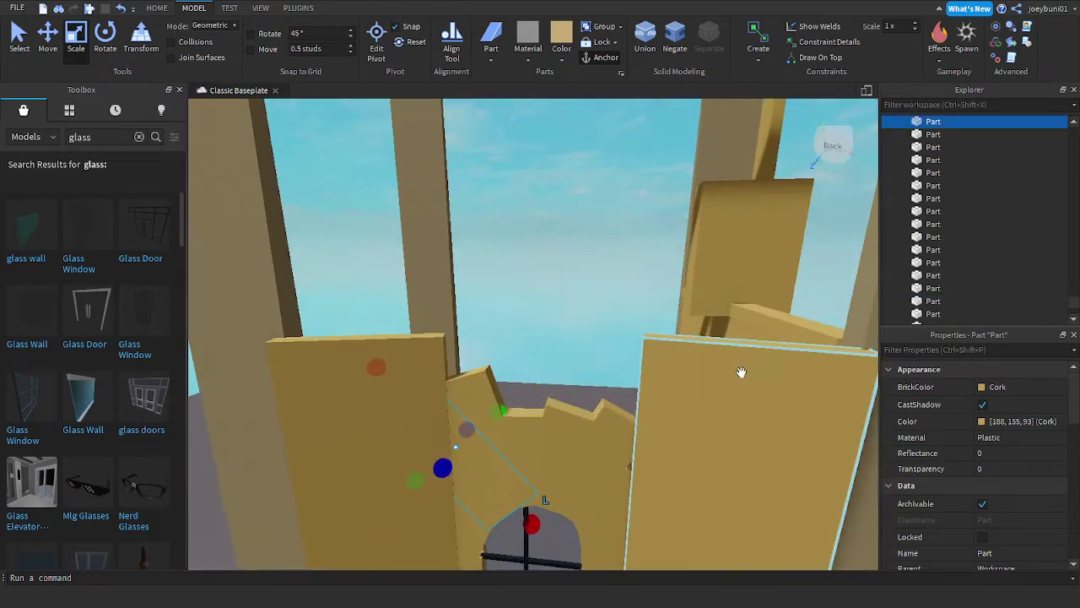
Step: Try to close the gap above the arched window with a shortened copy of the right wall panel widened across it
left_click(742, 372)
left_click(742, 372)
right_click_drag(661, 376, 704, 407)
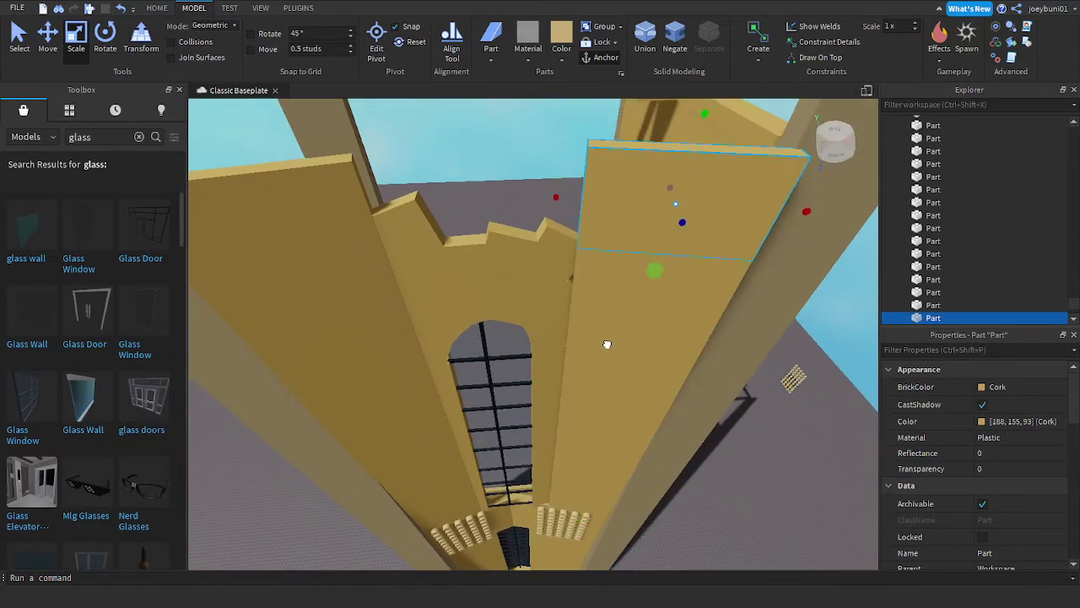
left_click_drag(607, 345, 607, 346)
left_click_drag(559, 200, 466, 235)
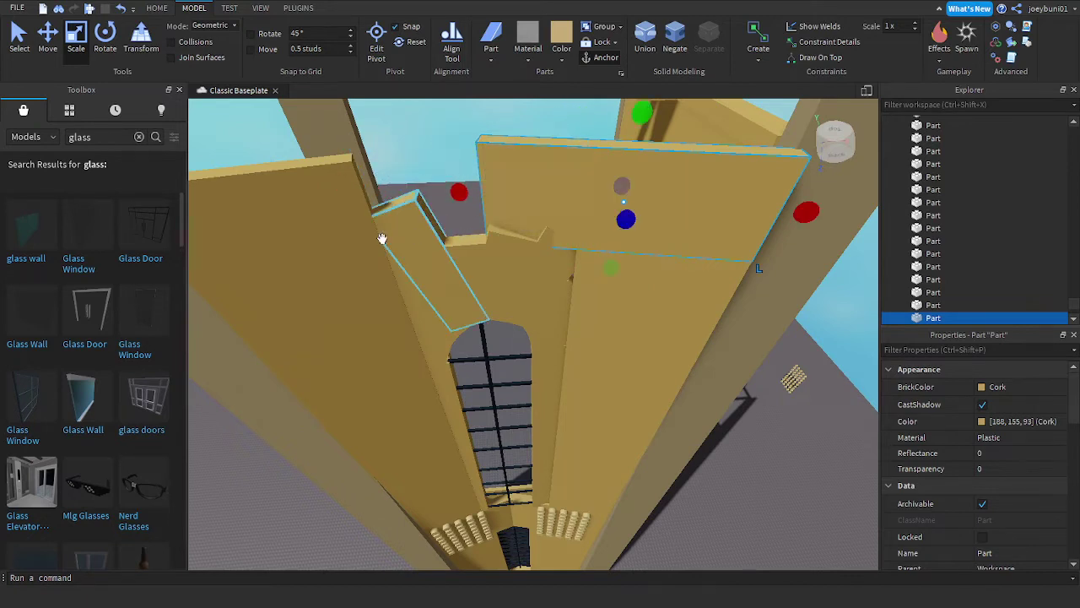
Step: Duplicate the left wall panel, shorten the copy to its upper part and widen it across the gap above the window
left_click(359, 292)
key("ctrl+d")
left_click_drag(455, 535, 416, 345)
left_click_drag(403, 221, 509, 211)
right_click_drag(509, 211, 509, 217)
scroll(511, 217, "up", 2)
left_click_drag(539, 178, 541, 166)
right_click_drag(622, 221, 614, 284)
scroll(638, 245, "up", 2)
scroll(614, 282, "down", 3)
scroll(614, 284, "up", 3)
scroll(614, 284, "down", 3)
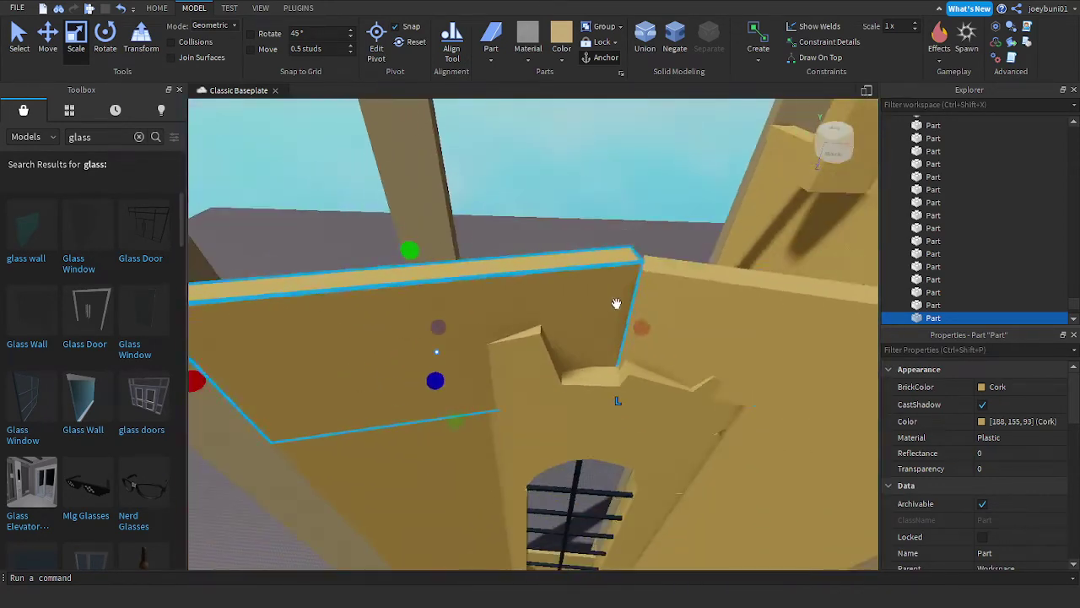
Step: Fine-tune the inner ends of the two widened panels so they meet above the arched window
left_click(669, 320)
right_click_drag(669, 321, 670, 321)
left_click_drag(525, 305, 539, 308)
left_click(511, 295)
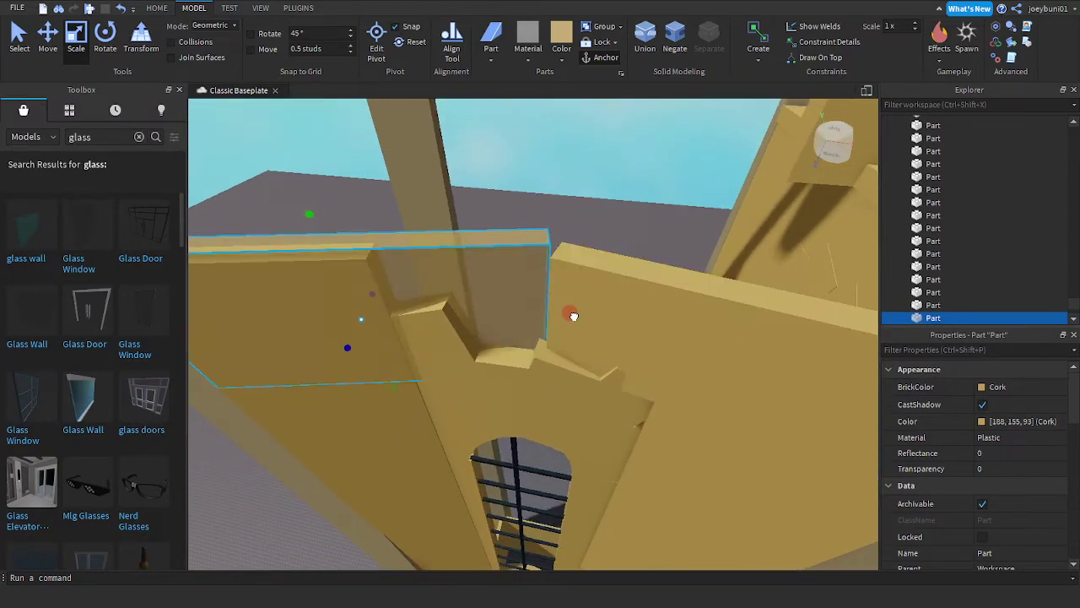
left_click(600, 334)
right_click_drag(704, 385, 699, 383)
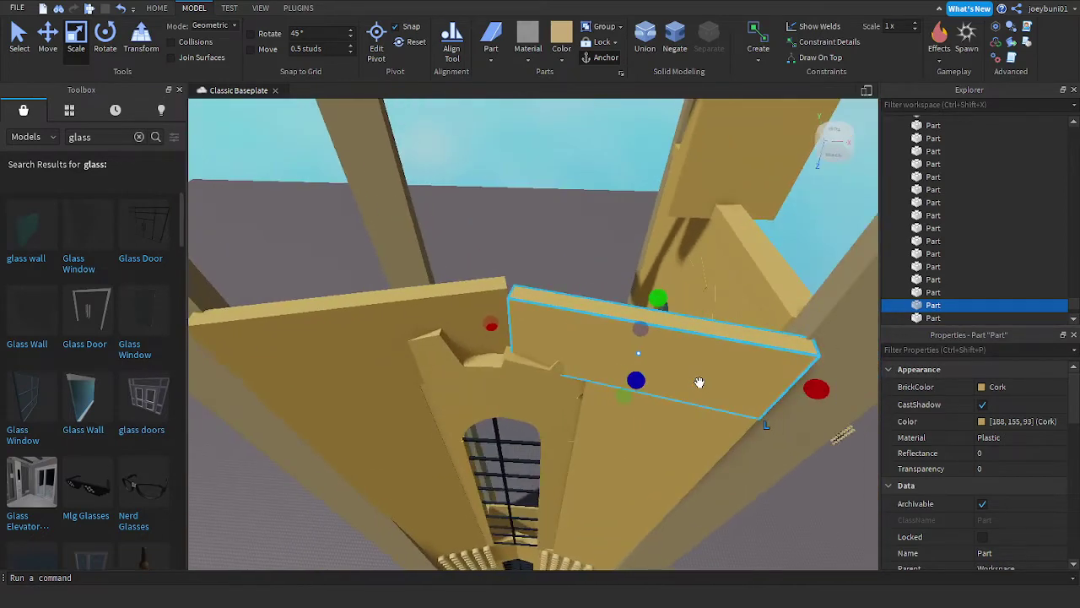
left_click_drag(489, 329, 490, 330)
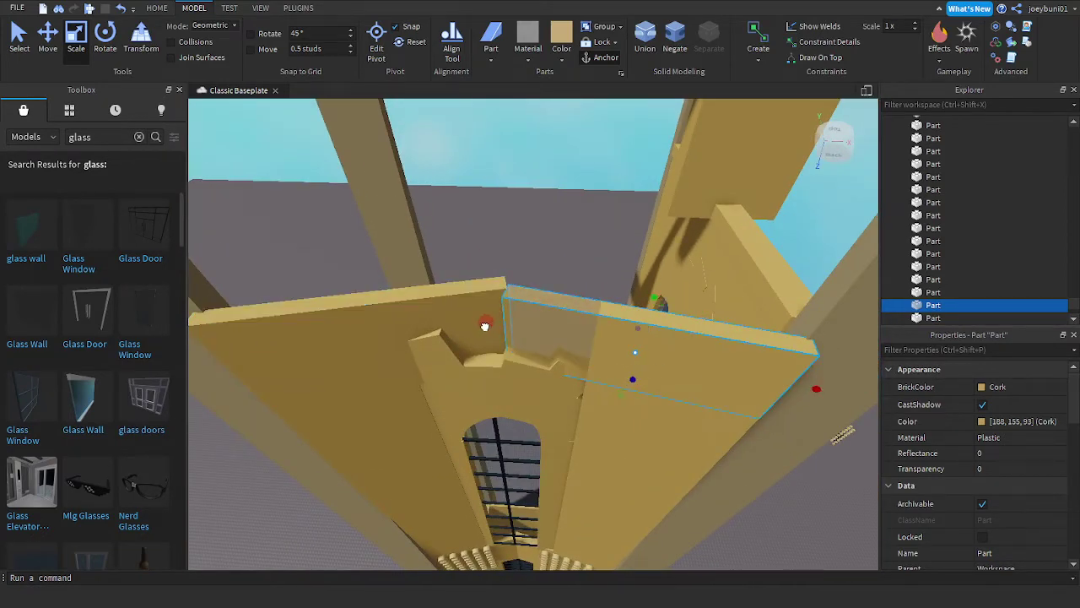
Step: Rotate the widened right panel slightly and shift it to line up with the left one
left_click(107, 53)
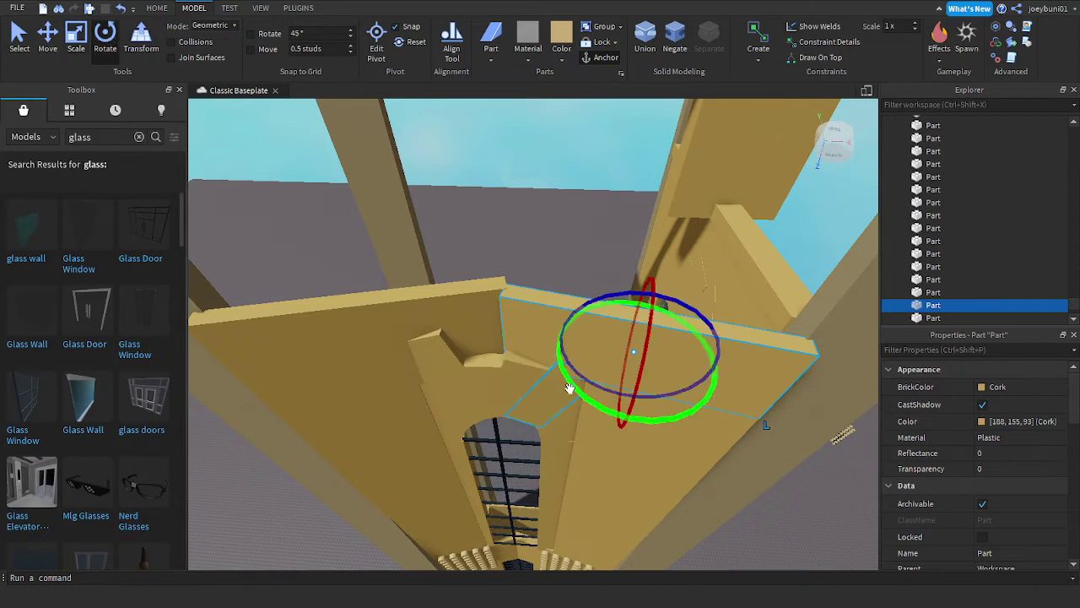
left_click_drag(569, 388, 570, 380)
left_click(51, 43)
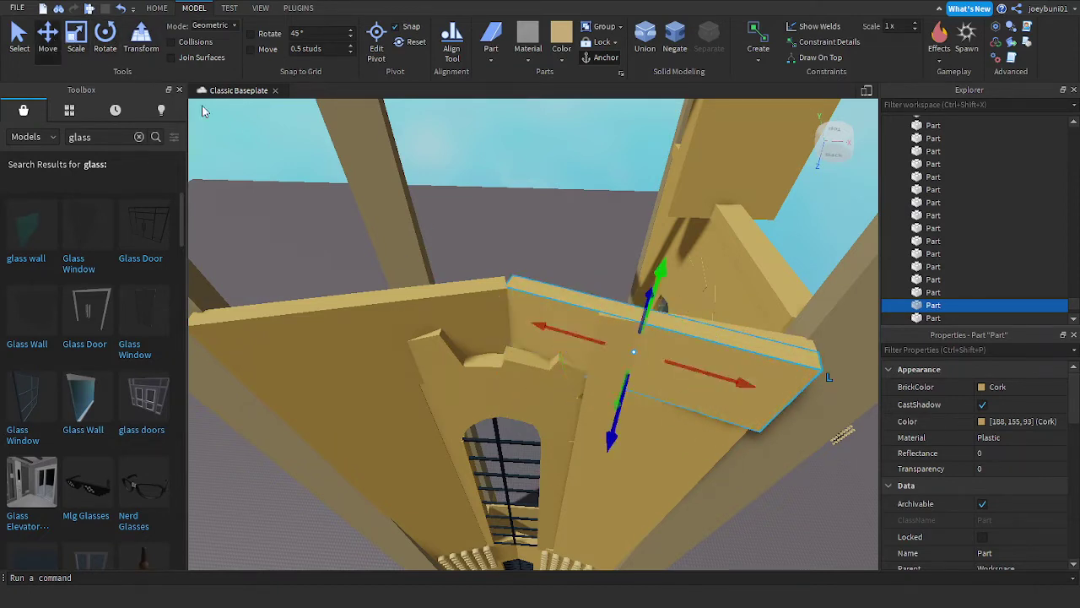
left_click(104, 34)
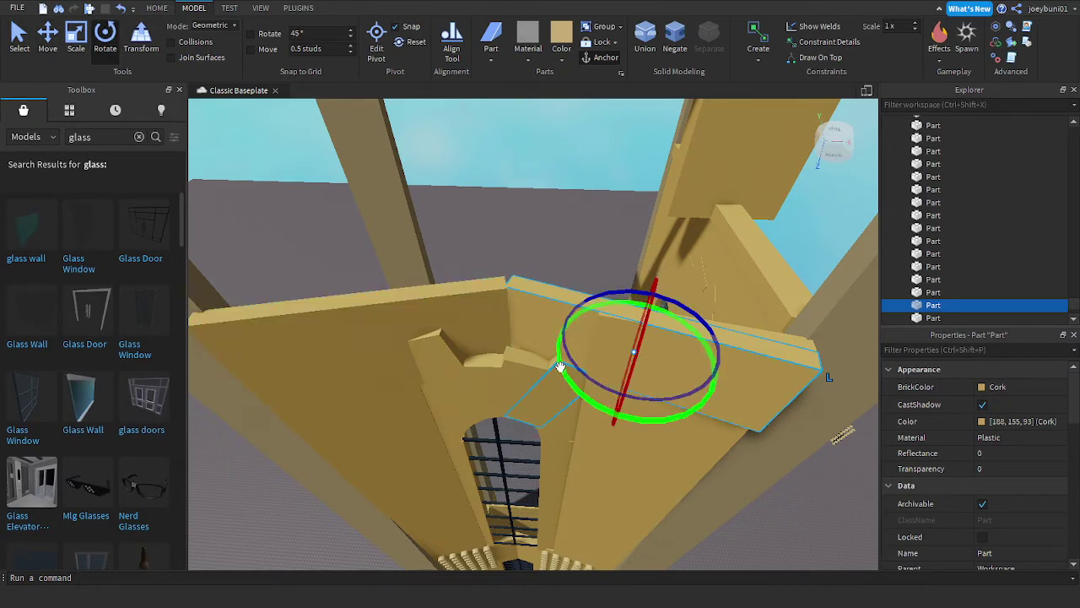
left_click_drag(560, 366, 537, 351)
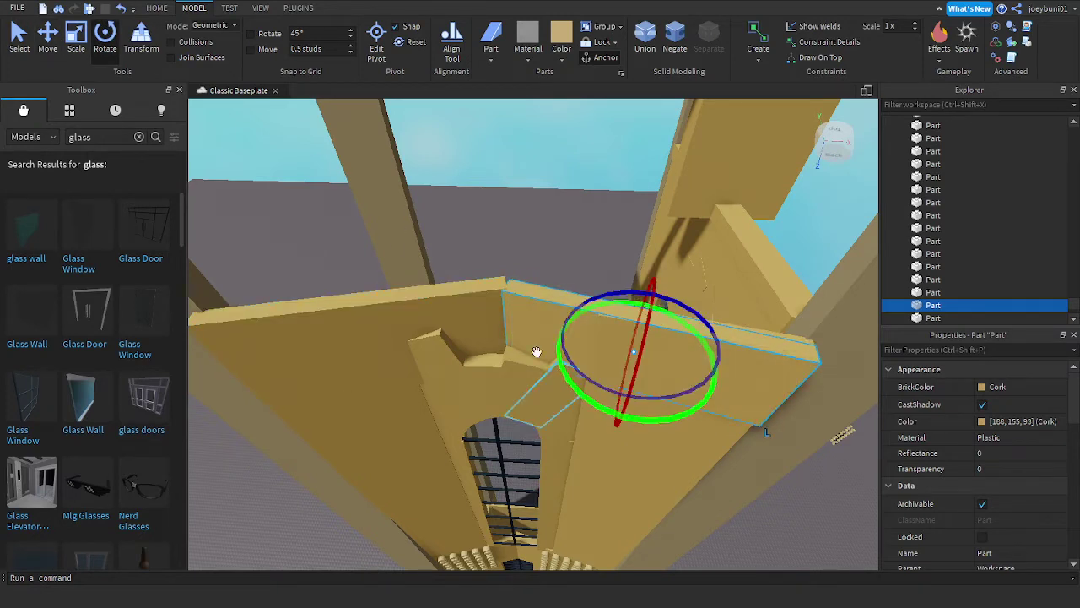
left_click(56, 40)
left_click_drag(647, 309, 639, 308)
right_click_drag(639, 308, 679, 324)
left_click_drag(543, 352, 555, 354)
right_click_drag(554, 354, 610, 328)
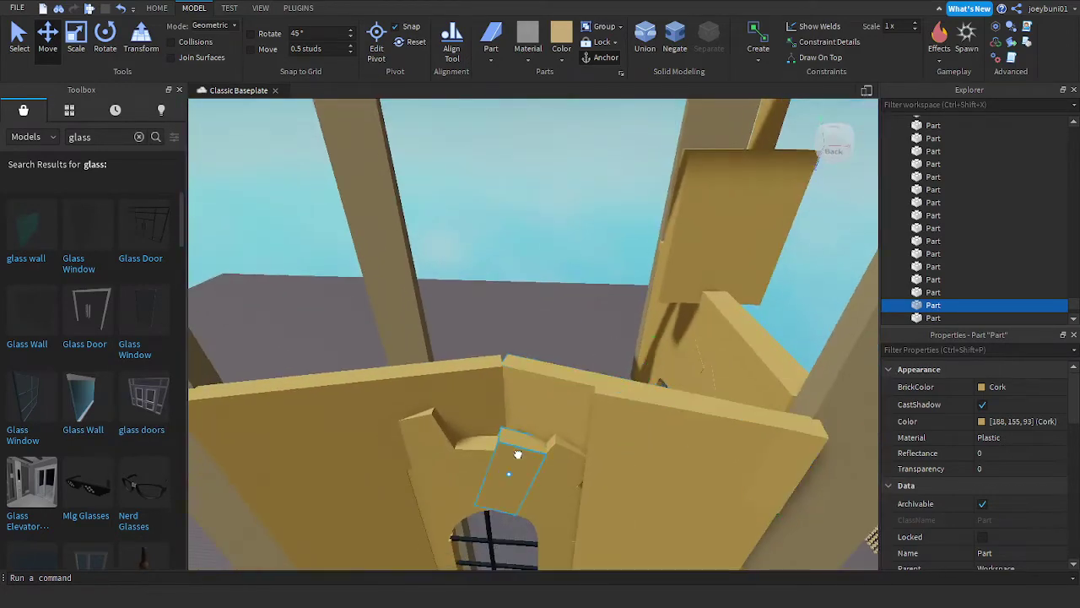
left_click(519, 454)
right_click_drag(518, 454, 381, 359)
left_click(112, 45)
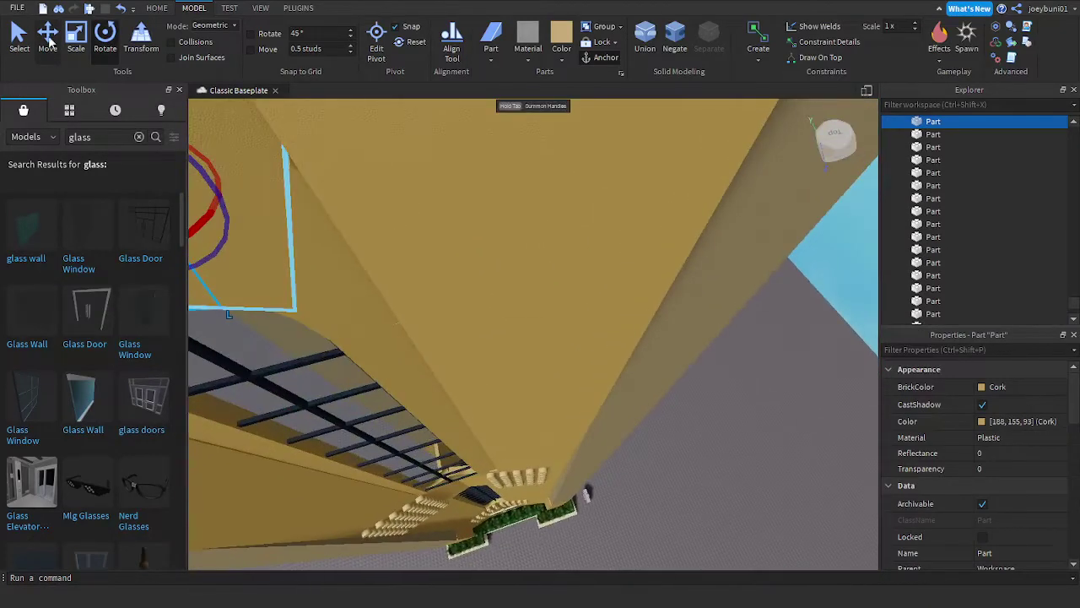
left_click(76, 44)
right_click_drag(405, 271, 411, 295)
scroll(411, 295, "down", 2)
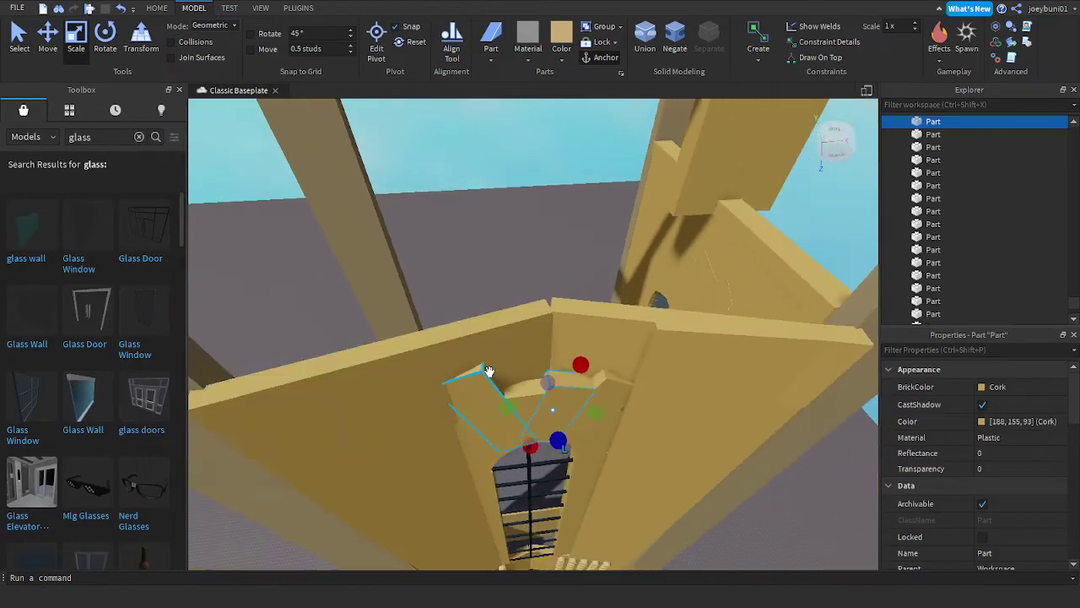
Step: Delete both widened filler panels above the arched window
right_click_drag(490, 370, 467, 368)
key("w")
left_click(630, 402)
key("Delete")
left_click(467, 367)
key("Delete")
Step: Duplicate the right wall panel, pull the copy off it and resize its height into a filler panel
scroll(785, 361, "down", 2)
scroll(786, 361, "down", 3)
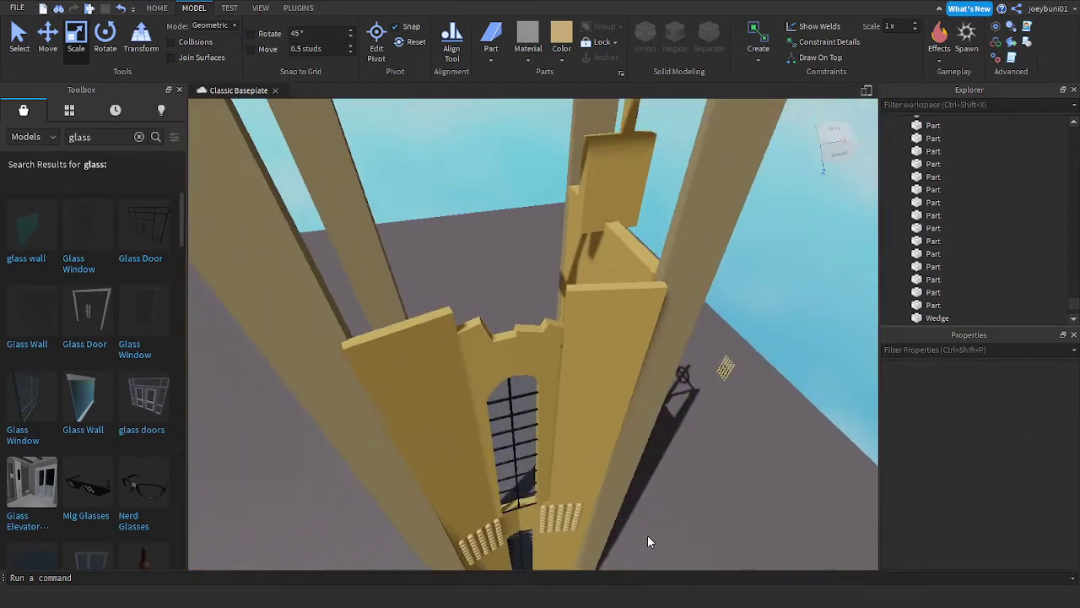
left_click(587, 444)
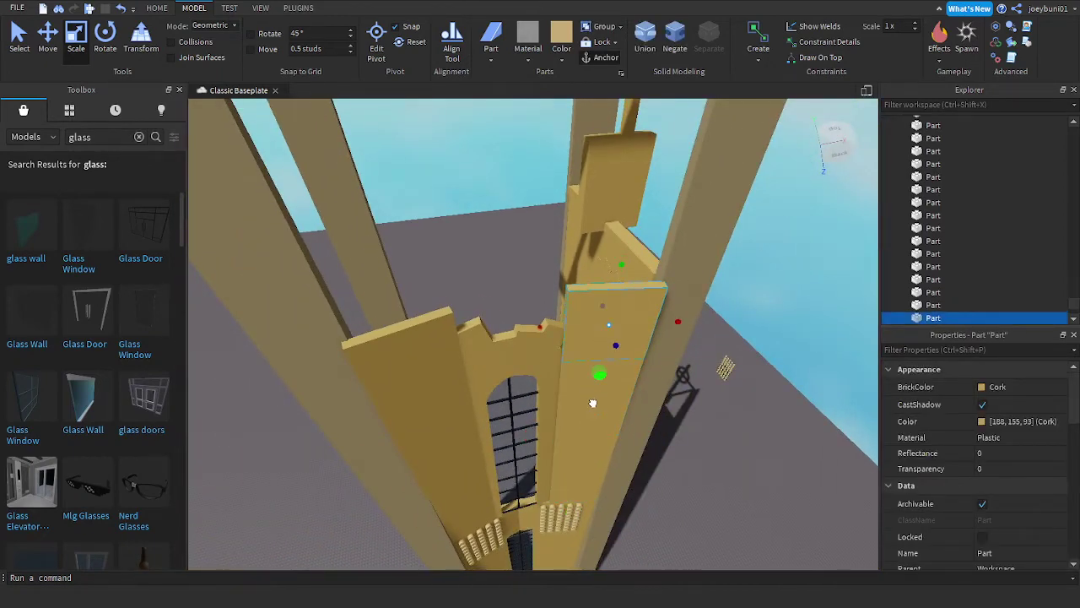
scroll(604, 385, "up", 4)
right_click_drag(605, 385, 607, 386)
scroll(624, 388, "down", 2)
left_click_drag(661, 378, 764, 283)
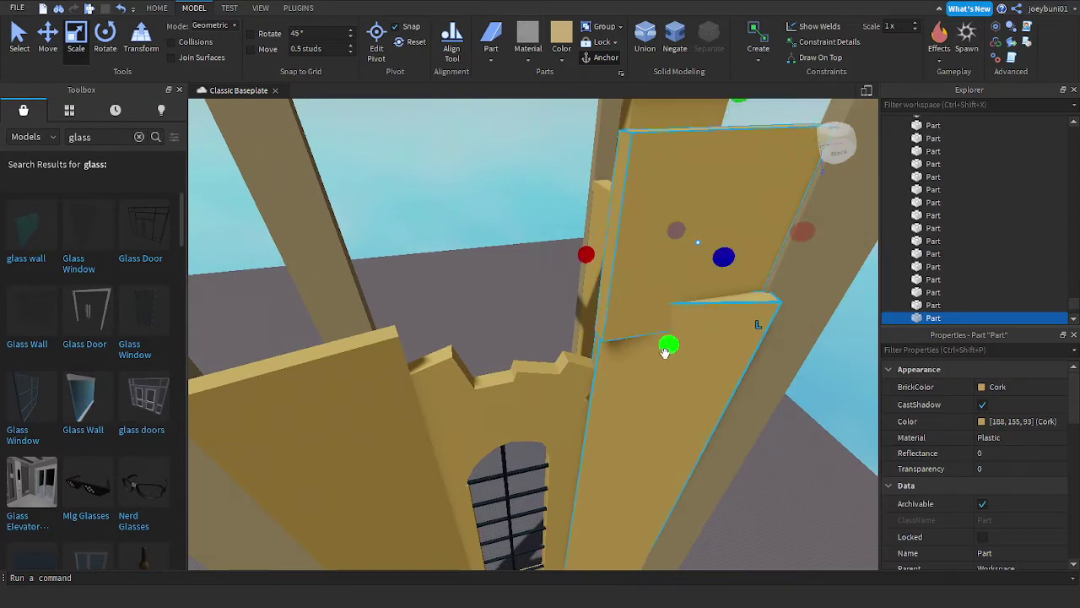
left_click_drag(665, 353, 672, 465)
right_click_drag(676, 462, 692, 448)
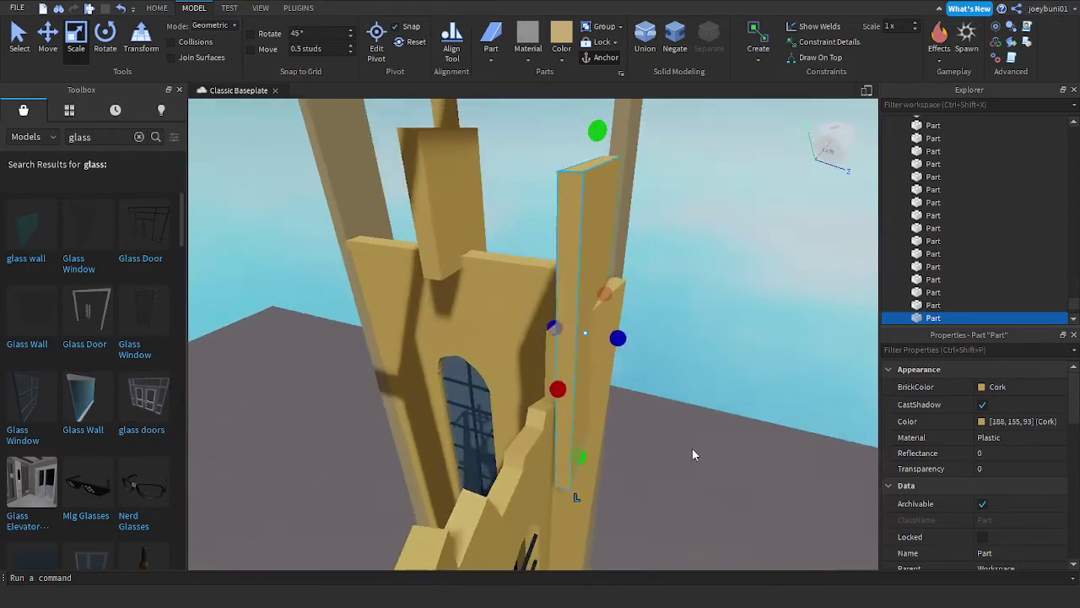
left_click_drag(595, 132, 599, 289)
right_click_drag(598, 293, 599, 295)
left_click_drag(603, 257, 602, 246)
Step: Position the filler panel above the arched window so it bridges the gap between the left and right wall panels
left_click_drag(468, 391, 287, 411)
left_click_drag(780, 375, 638, 375)
right_click_drag(620, 377, 582, 376)
key("s")
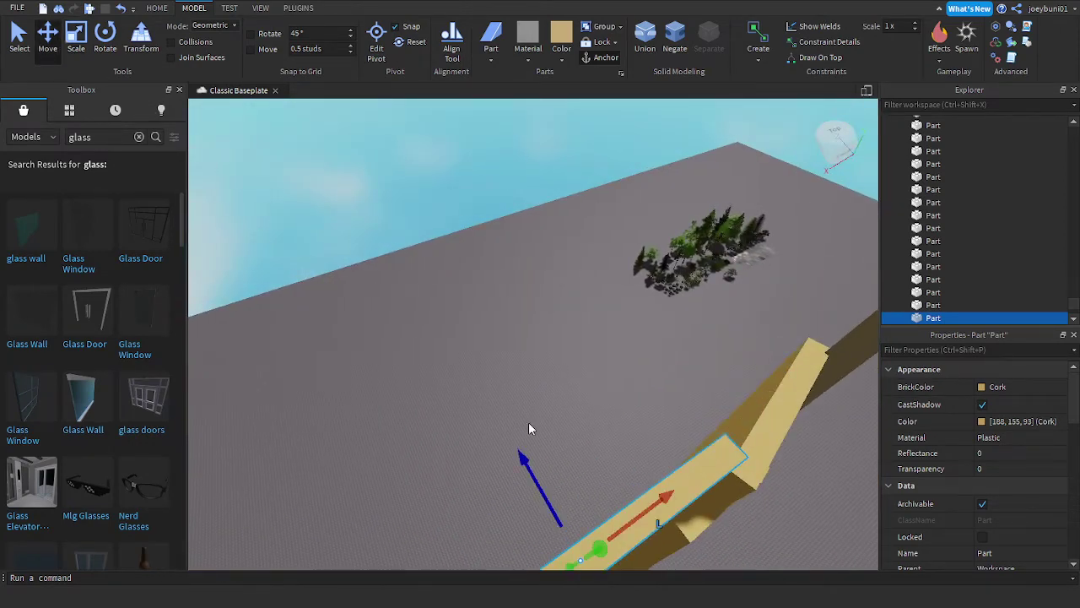
right_click_drag(528, 422, 583, 431)
key("d")
left_click_drag(518, 401, 534, 411)
key("a")
right_click_drag(534, 411, 482, 446)
left_click_drag(511, 452, 513, 452)
mouse_move(544, 436)
right_mouse_down()
mouse_move(567, 457)
mouse_move(548, 420)
right_mouse_up()
key("w")
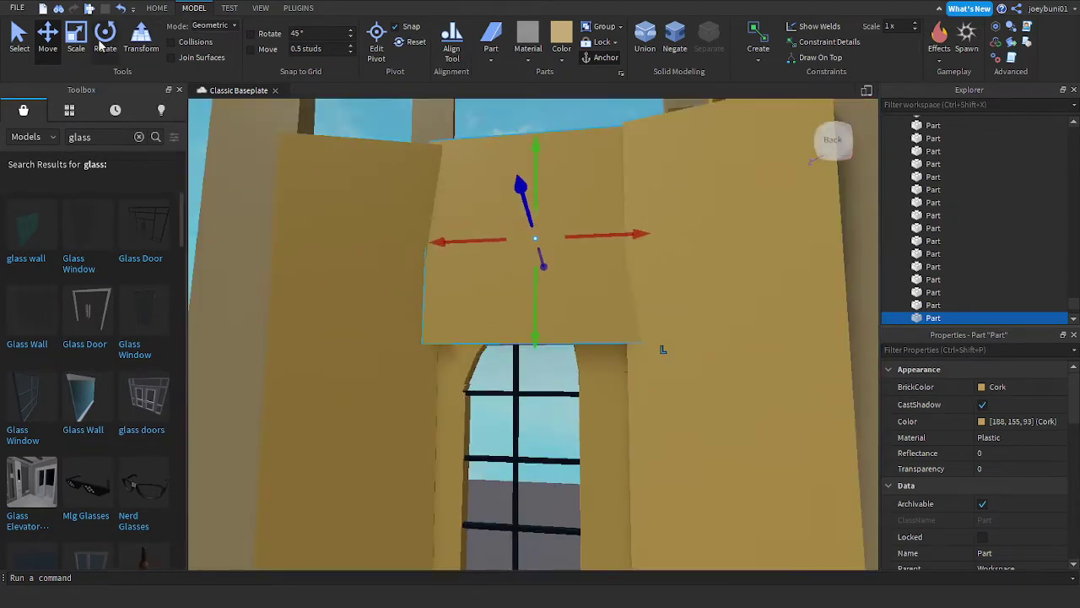
Step: Raise the filler panel's lower edge clear of the window arch and fine-tune its side and thickness
left_click(80, 44)
left_click_drag(531, 361, 535, 326)
key("w")
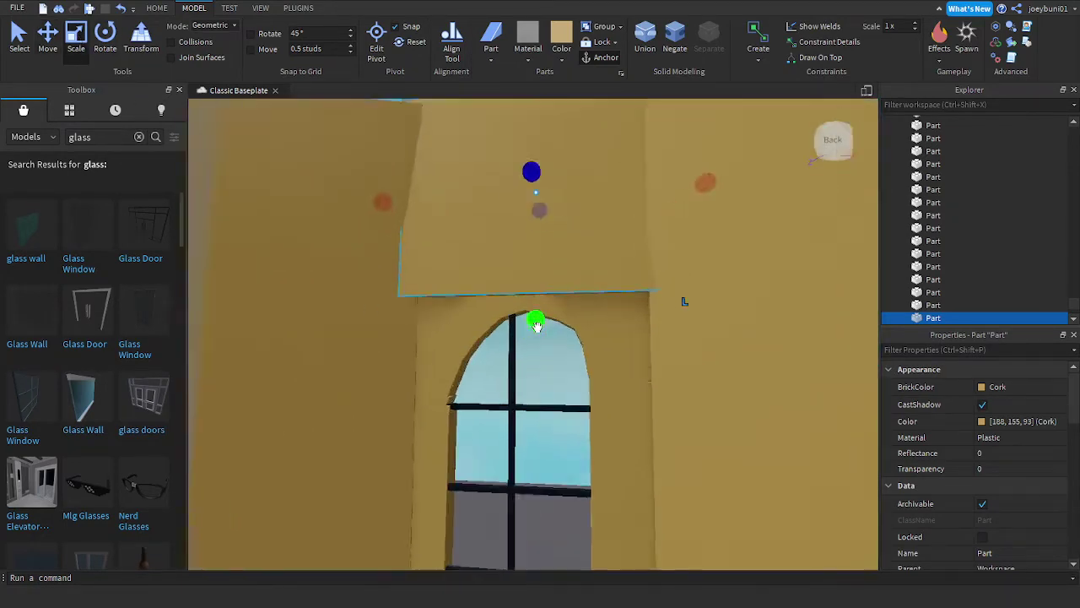
right_click_drag(535, 323, 537, 326)
left_click_drag(444, 238, 457, 244)
key("a")
right_click_drag(496, 294, 505, 301)
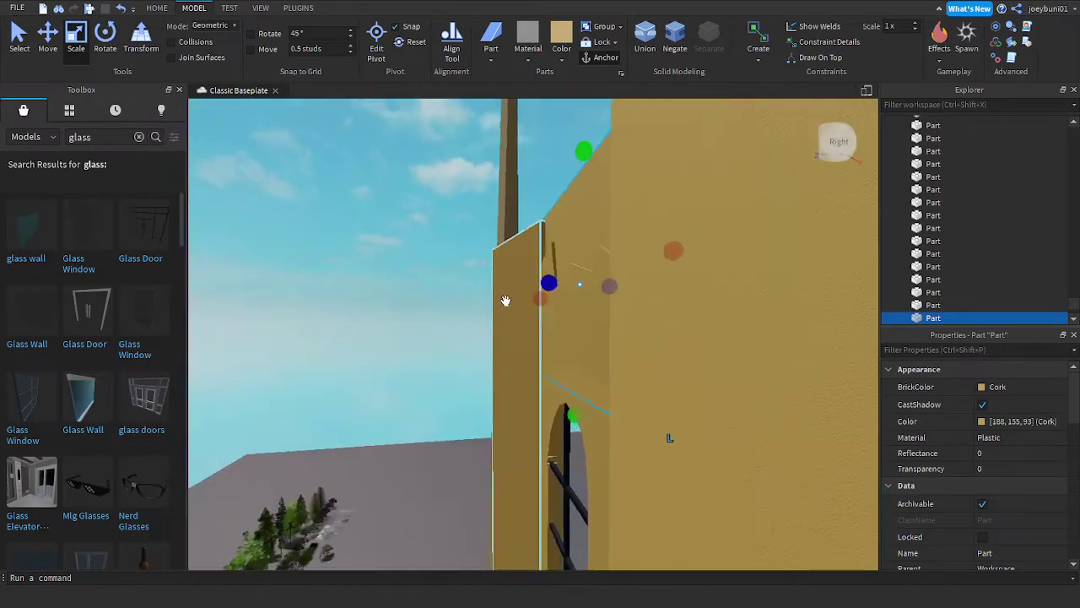
left_click_drag(553, 281, 544, 282)
key("a")
Step: Adjust the filler panel's top edge to match the height of the neighbouring wall panels
right_click_drag(552, 281, 519, 352)
key("w")
key("s")
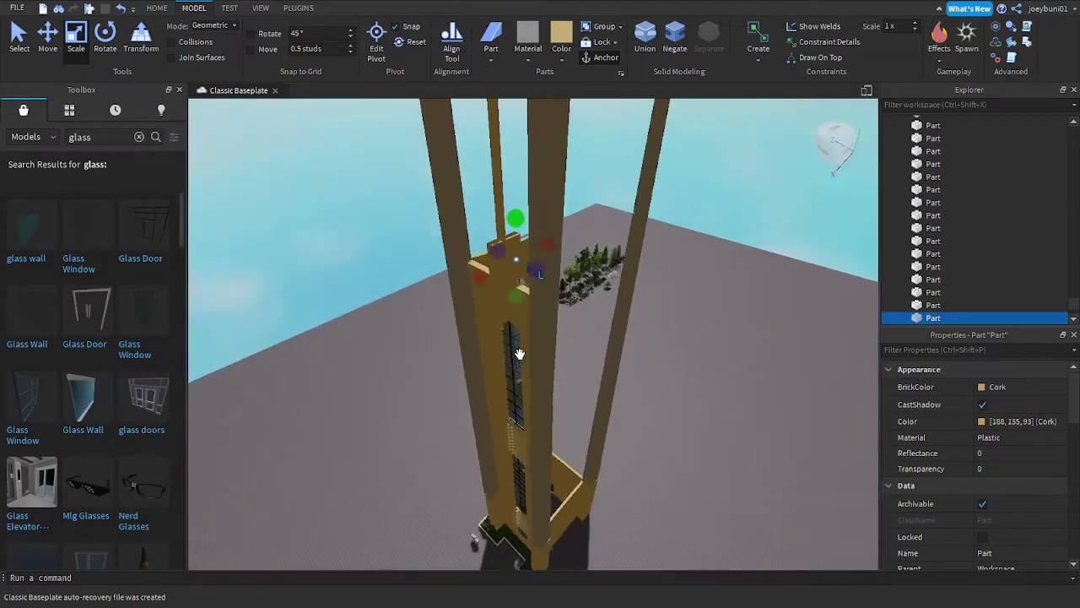
key("w")
right_click_drag(523, 300, 523, 301)
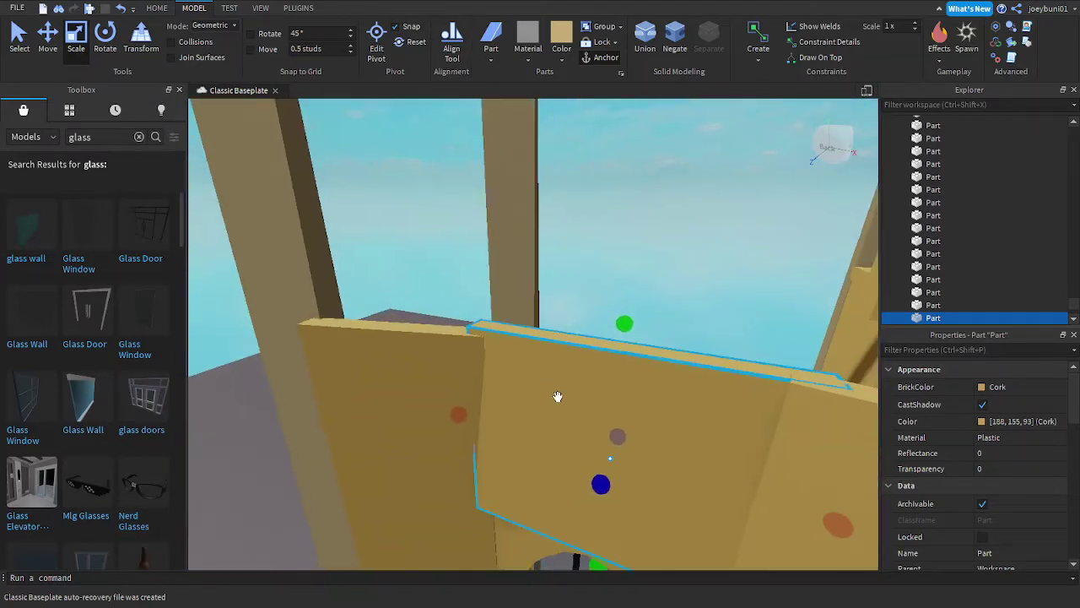
left_click_drag(625, 325, 625, 330)
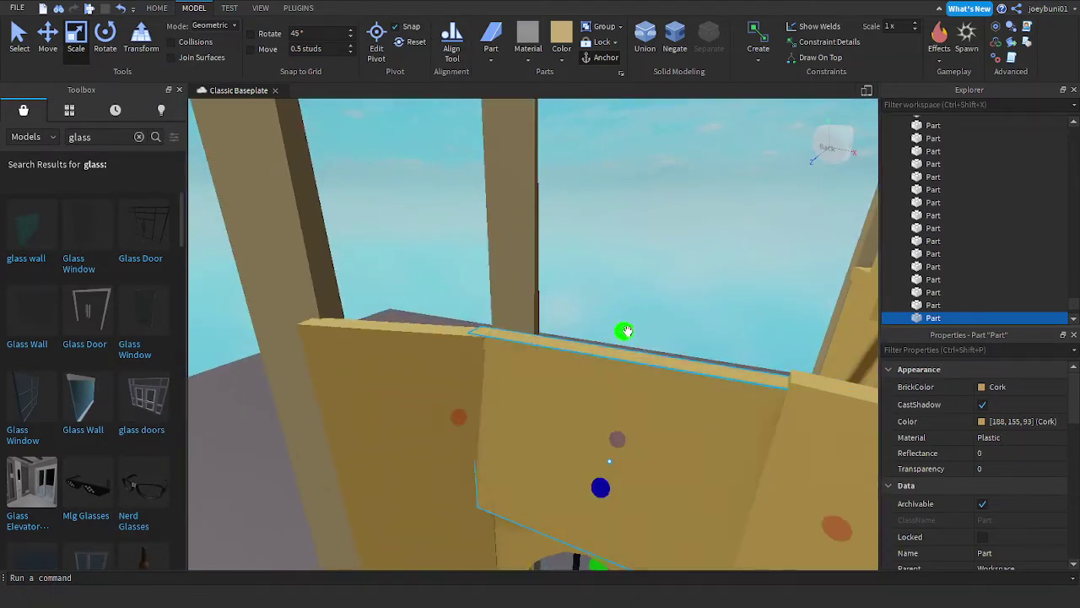
right_click_drag(737, 381, 737, 380)
scroll(602, 379, "down", 2)
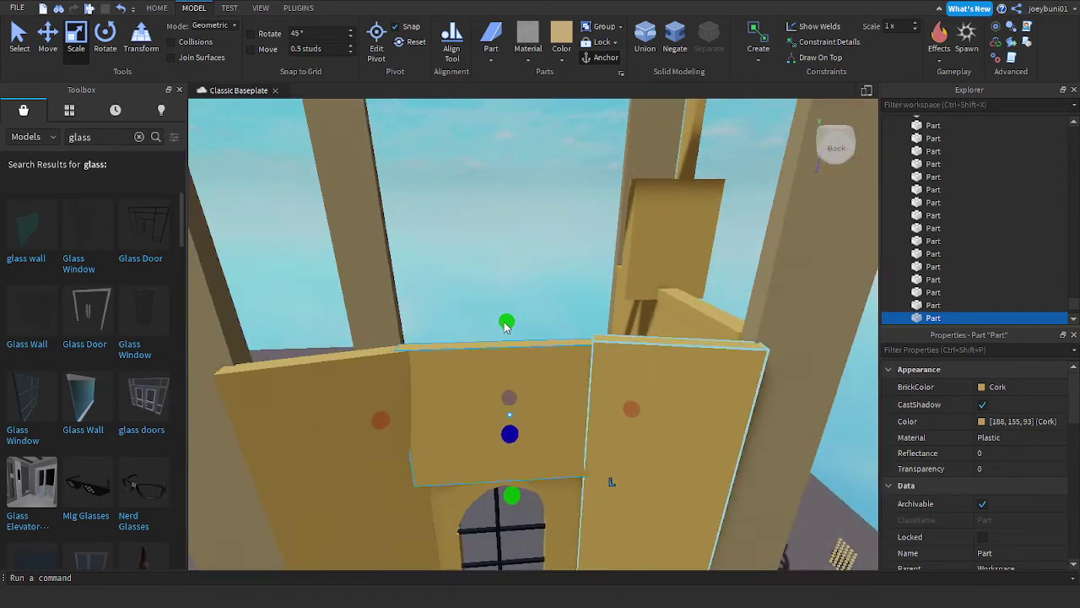
left_click_drag(507, 321, 507, 315)
Step: Raise the left wall panel's top edge level with the filler panel above the arched window
key("a")
key("w")
left_click(431, 400)
key("a")
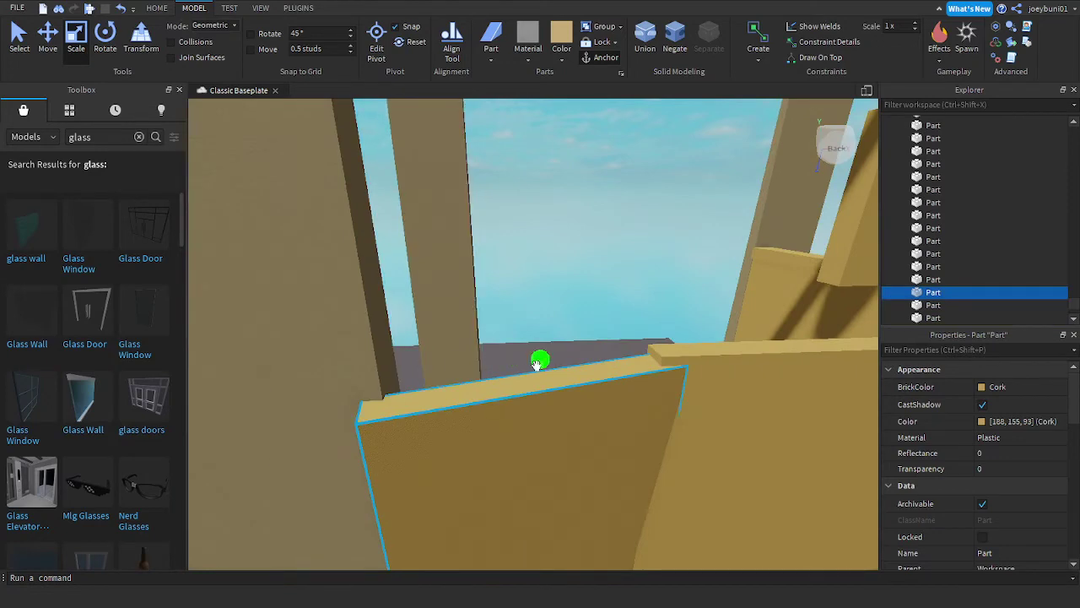
left_click_drag(537, 364, 540, 349)
key("s")
right_click_drag(646, 402, 692, 416)
key("w")
key("s")
key("w")
Step: Duplicate the panel piece at the wall's top edge and place the copy upright above the arched window
left_click(663, 345)
key("ctrl+d")
key("s")
left_click_drag(654, 369, 641, 425)
right_click_drag(639, 426, 640, 424)
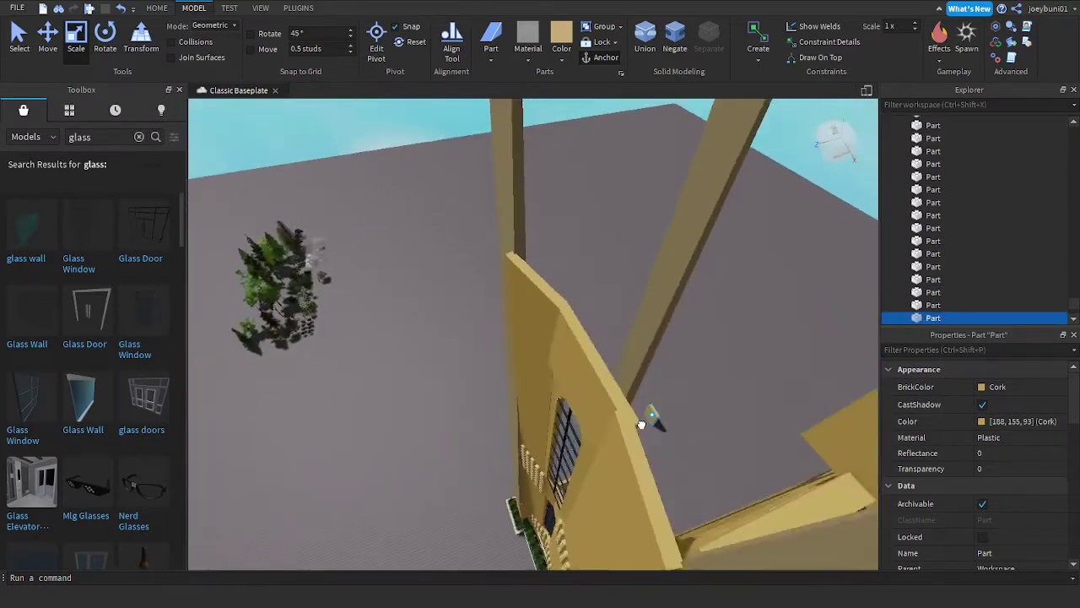
left_click_drag(641, 424, 632, 413)
right_click_drag(640, 425, 632, 413)
left_click_drag(632, 412, 630, 414)
right_click_drag(631, 414, 567, 422)
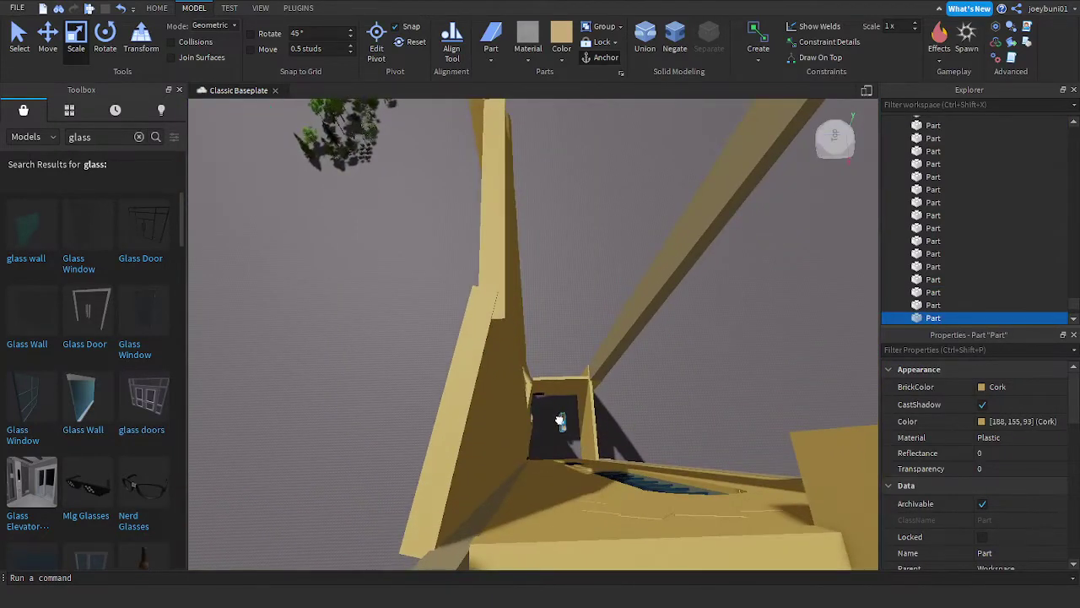
left_click_drag(559, 419, 562, 400)
right_click_drag(559, 419, 561, 400)
left_click_drag(562, 400, 577, 346)
right_click_drag(562, 400, 577, 345)
left_click_drag(576, 345, 549, 337)
right_click_drag(548, 337, 548, 337)
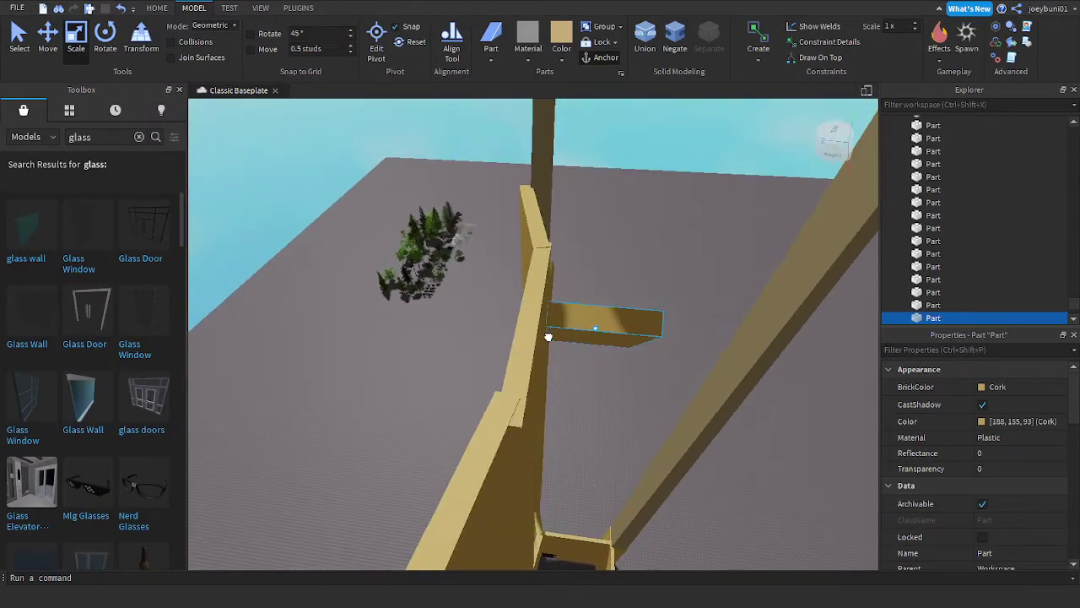
mouse_move(548, 336)
left_mouse_down()
mouse_move(519, 312)
mouse_move(503, 316)
mouse_move(574, 237)
mouse_move(585, 347)
mouse_move(530, 329)
left_mouse_up()
Step: Shift the upright block sideways to centre it over the arched window
key("f")
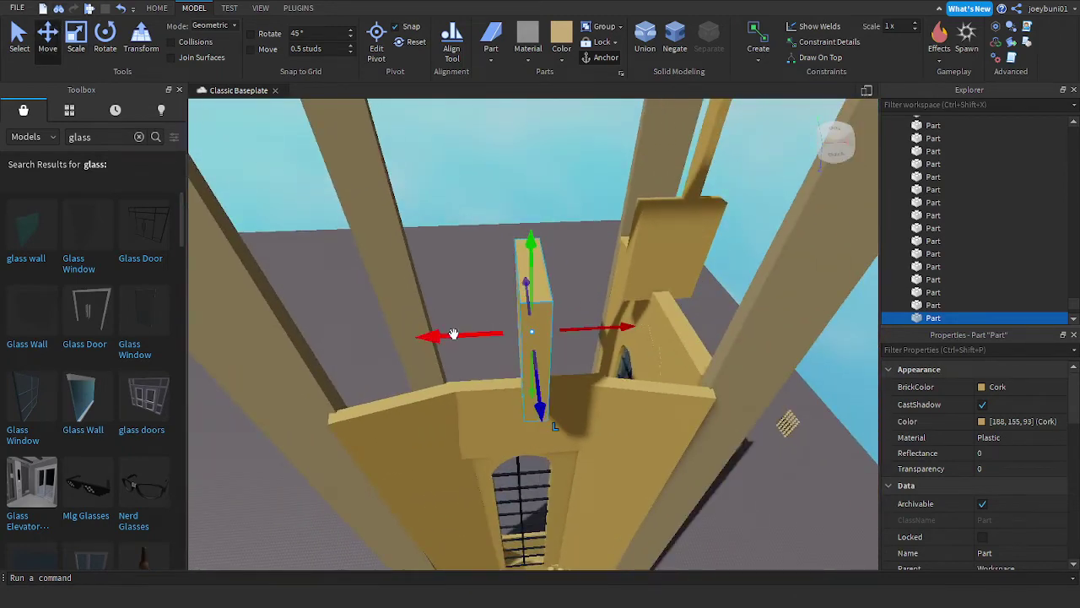
left_click_drag(453, 334, 439, 334)
right_click_drag(566, 324, 584, 293)
scroll(581, 303, "down", 10)
key("f")
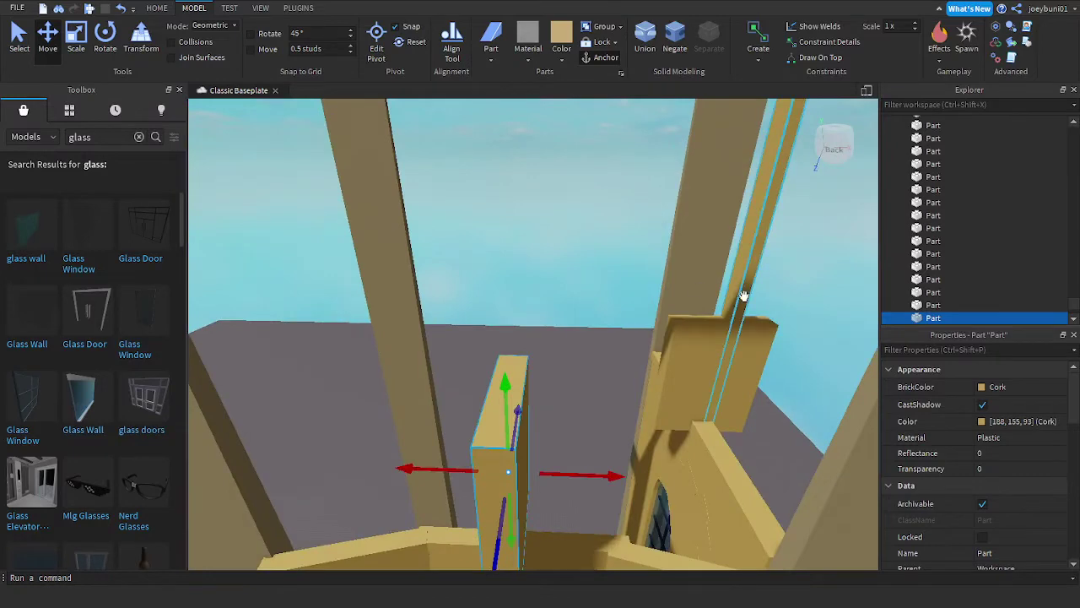
Step: Duplicate the long vertical beam and stand the copy on the block above the arched window
left_click(743, 296)
key("ctrl+d")
left_click_drag(744, 295, 681, 334)
right_click_drag(682, 334, 653, 375)
left_click_drag(682, 334, 616, 328)
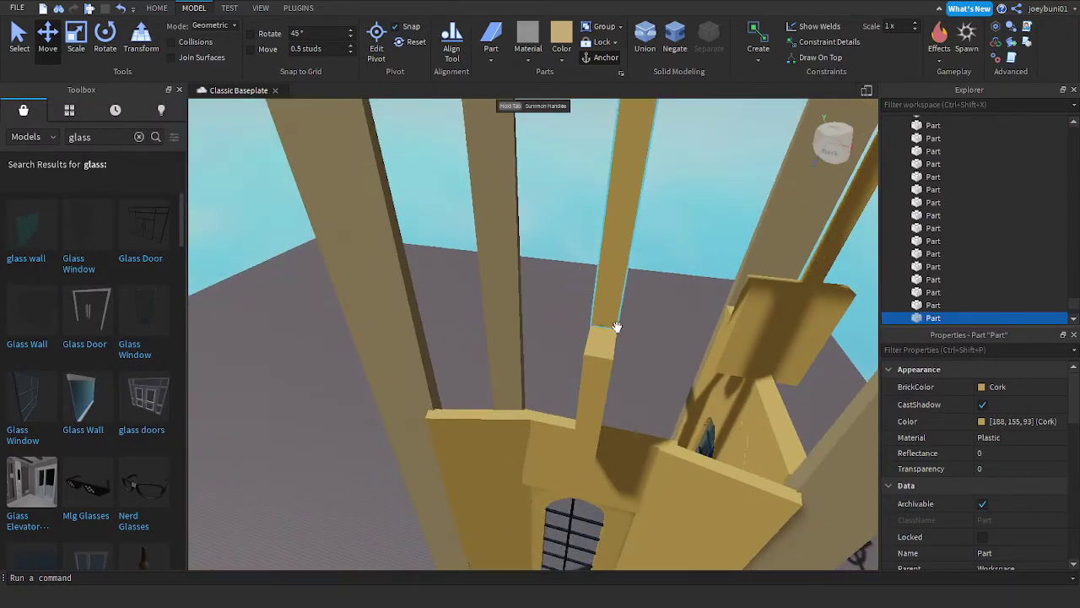
right_click_drag(616, 328, 613, 324)
key("a")
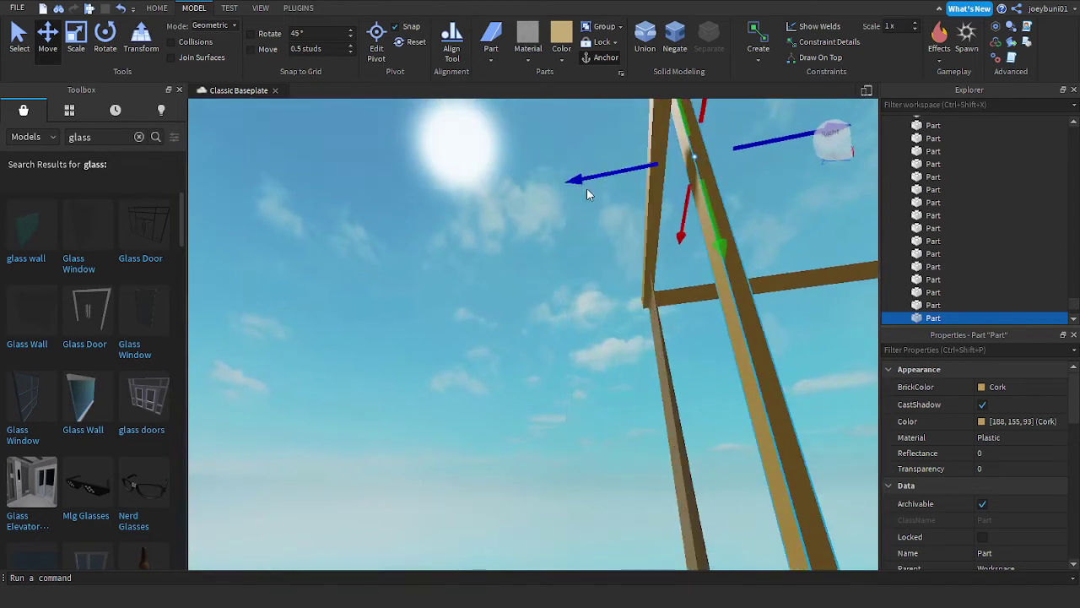
Step: Align the copied beam and the block beneath it with the tower's upper frame
left_click_drag(586, 177, 560, 182)
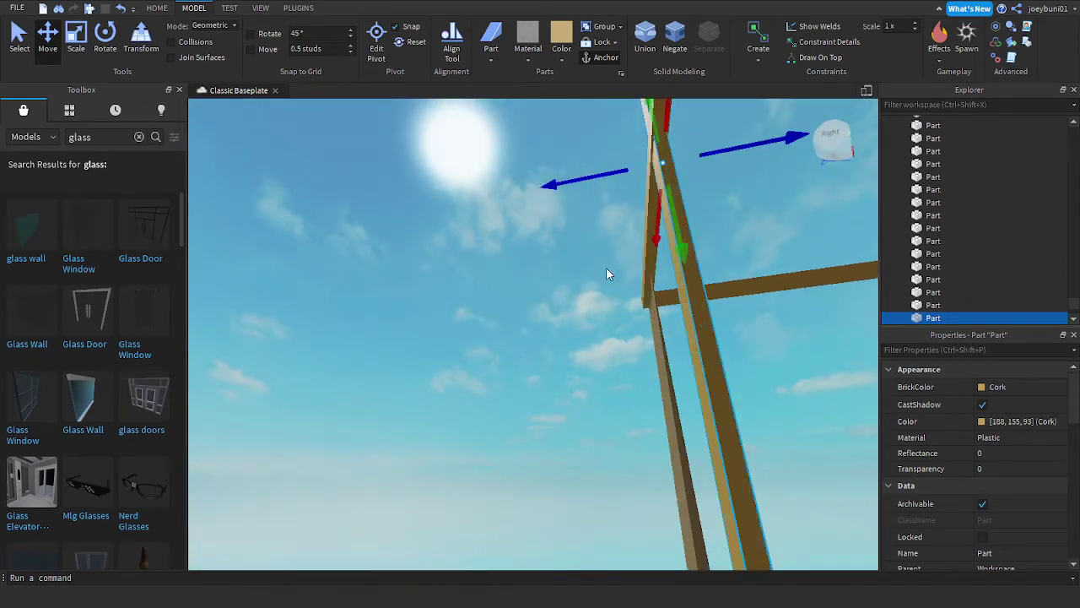
right_click_drag(609, 275, 613, 281)
left_click(529, 271)
mouse_move(502, 273)
left_mouse_down()
mouse_move(452, 286)
mouse_move(494, 285)
left_mouse_up()
right_click_drag(494, 285, 495, 288)
right_click_drag(538, 358, 520, 381)
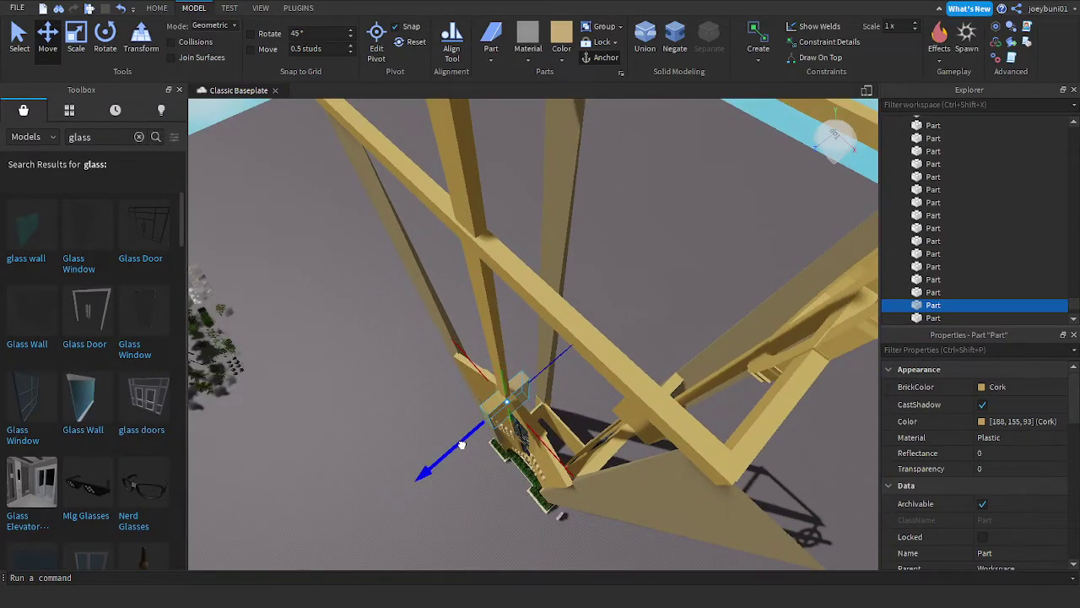
left_click(504, 337)
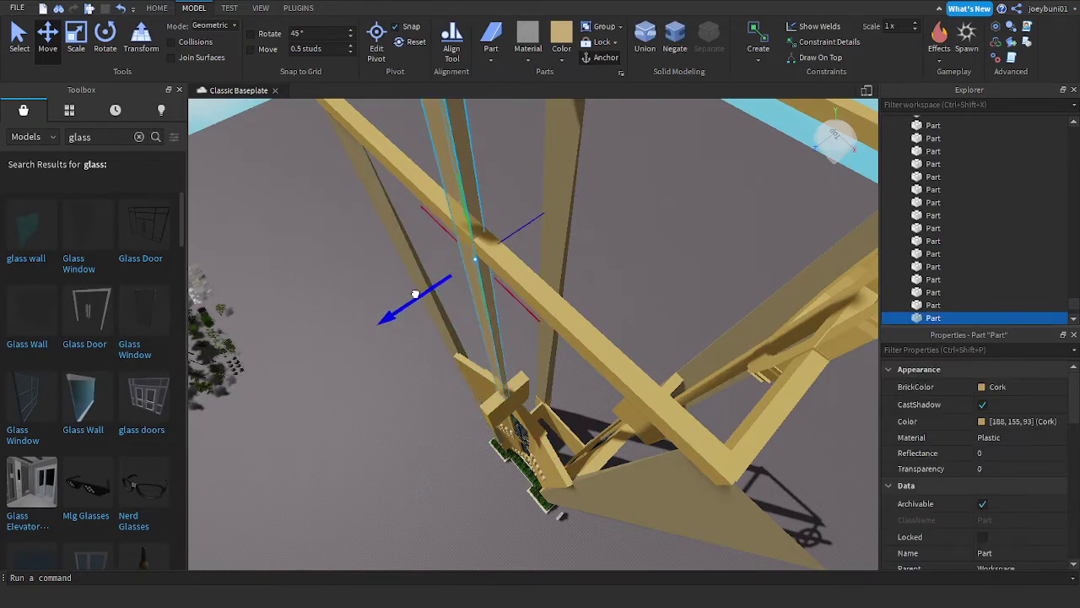
left_click(494, 418)
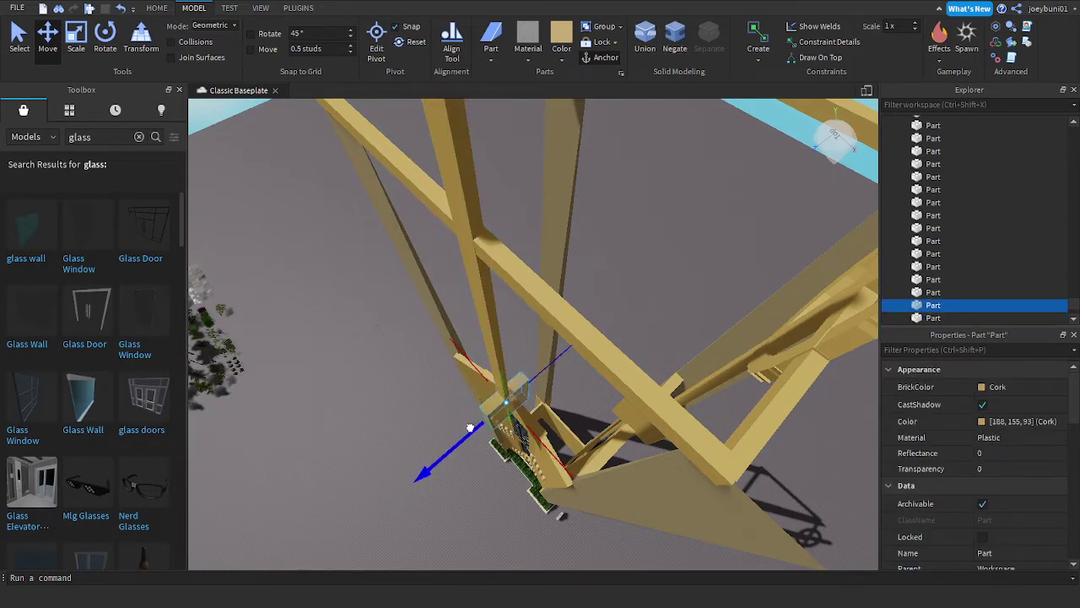
left_click(639, 283)
Step: Shorten the copied beam from its upper end so it rises only a short way above the top frame
mouse_move(639, 283)
right_mouse_down()
mouse_move(643, 294)
mouse_move(645, 268)
right_mouse_up()
key("s")
key("w")
key("s")
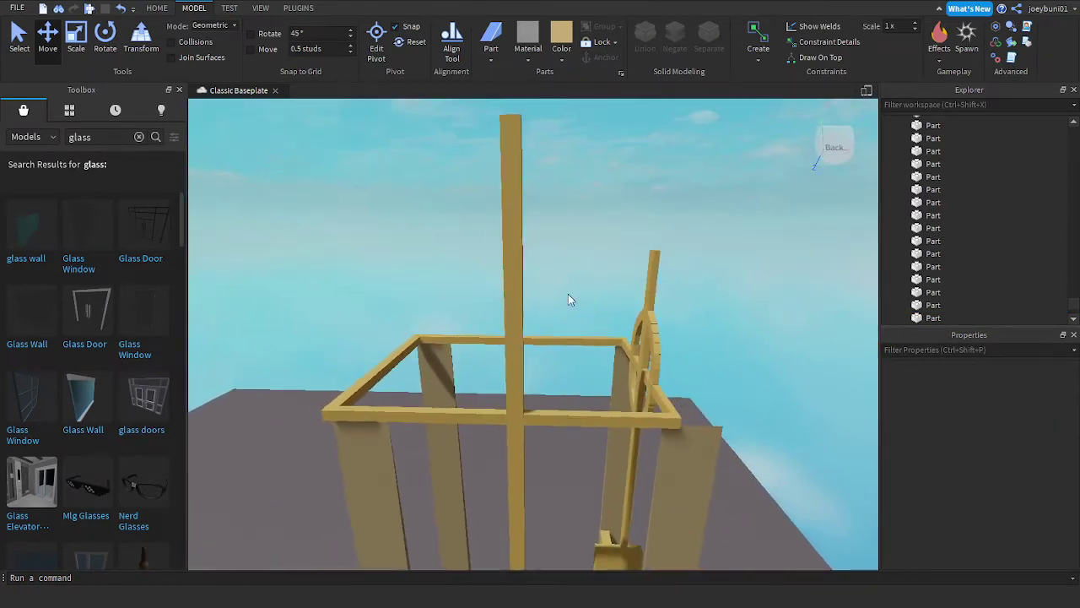
left_click(514, 242)
left_click(78, 34)
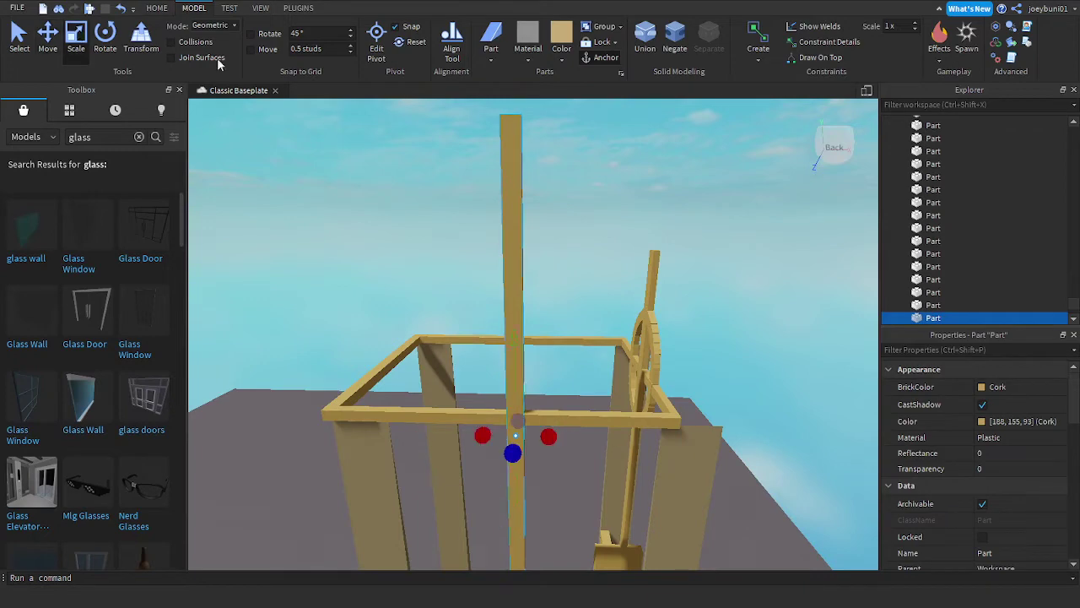
right_click_drag(516, 130, 517, 131)
left_click_drag(521, 166, 521, 164)
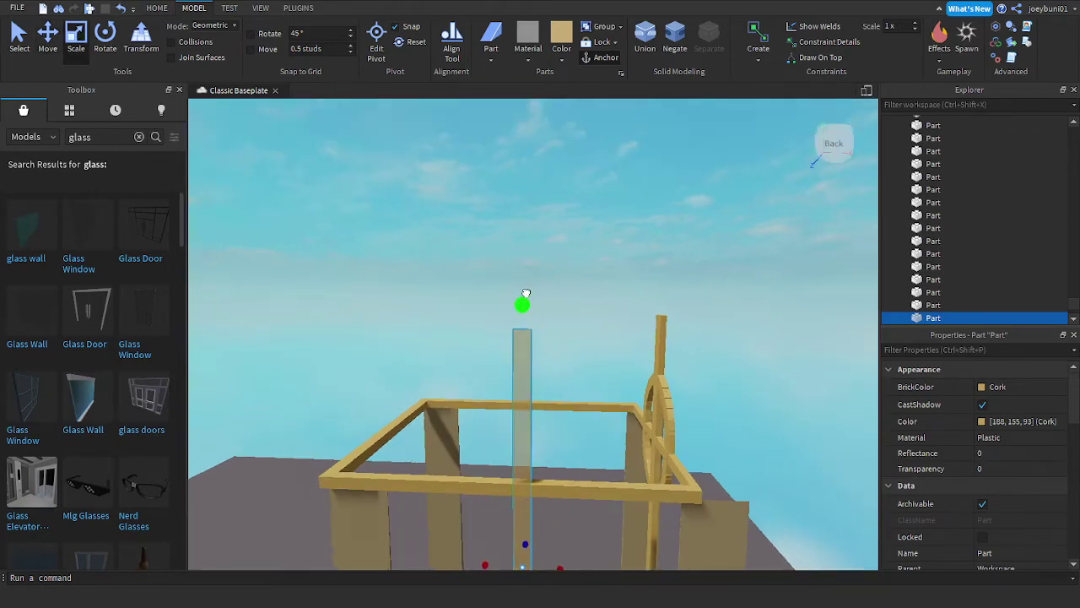
left_click_drag(528, 296, 529, 297)
right_click_drag(658, 335, 659, 336)
Step: Select the seven segments forming one upper quarter of the ring on the adjacent side's frame
key("w")
right_click_drag(594, 305, 523, 323)
key("w")
key("d")
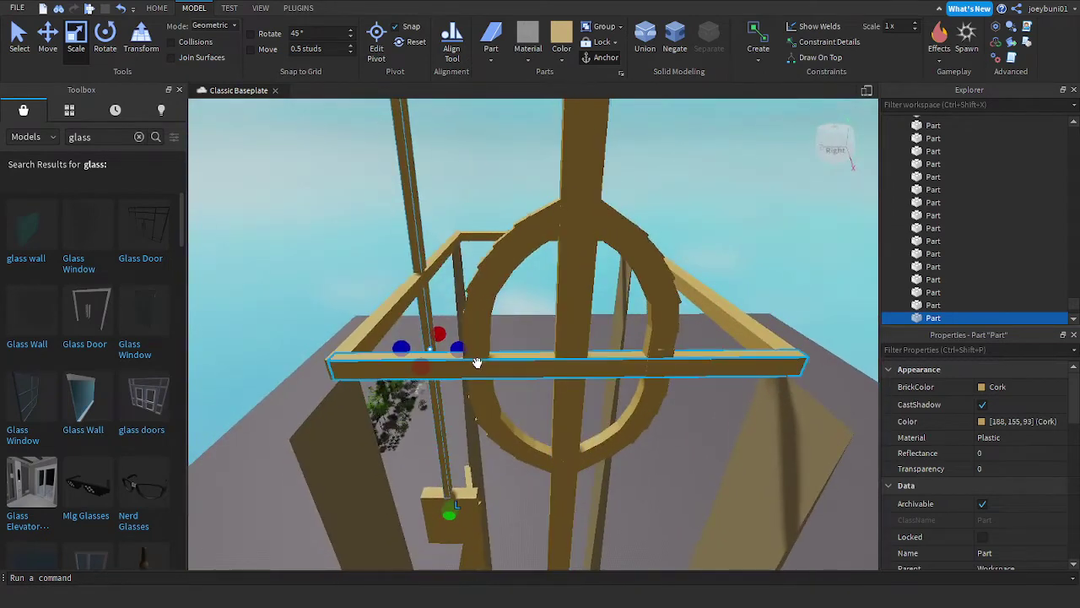
left_click(480, 335)
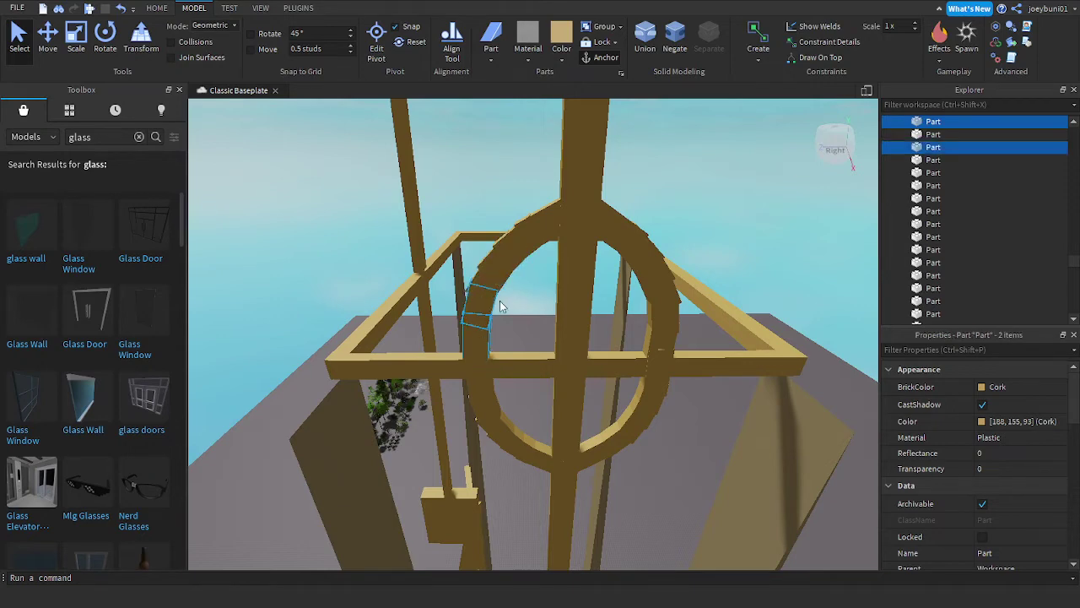
key("w")
right_click_drag(480, 281, 487, 235)
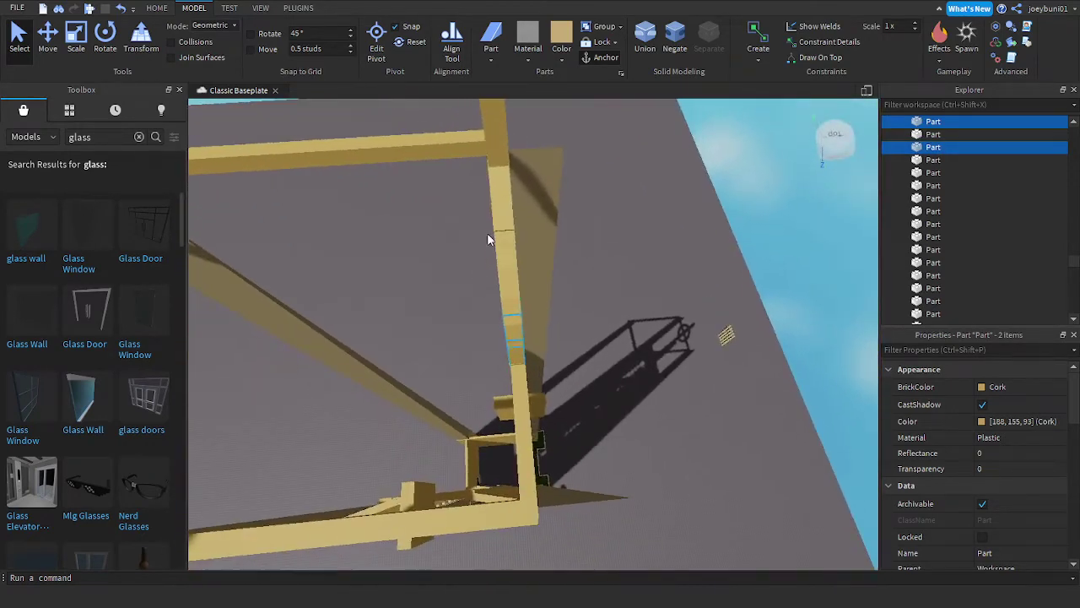
left_click(499, 180)
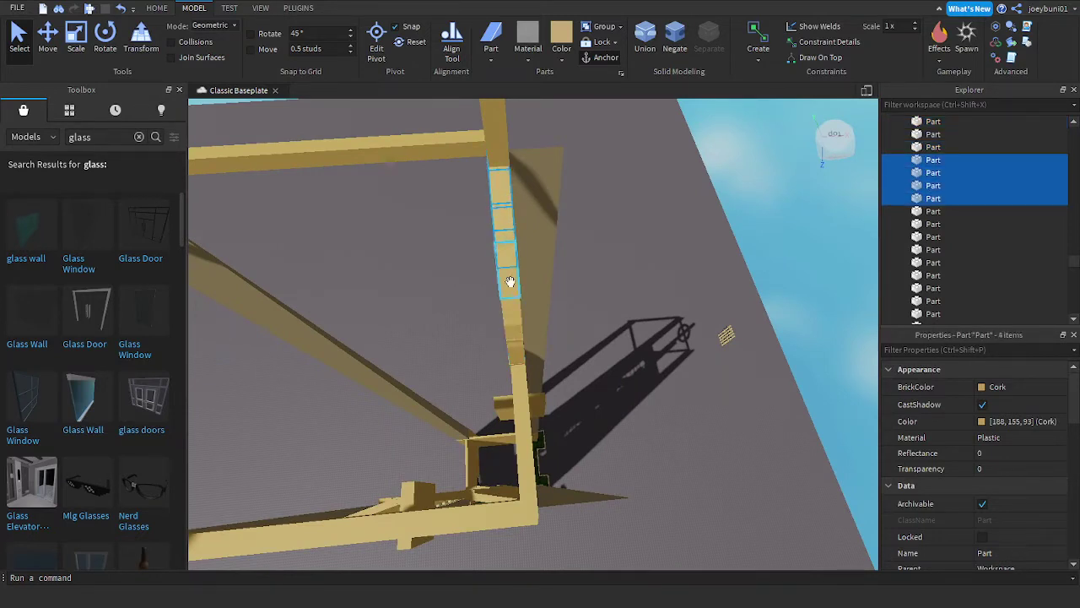
right_click_drag(512, 312, 537, 349)
left_click(529, 320, "ctrl")
left_click(534, 341, "ctrl")
key("d")
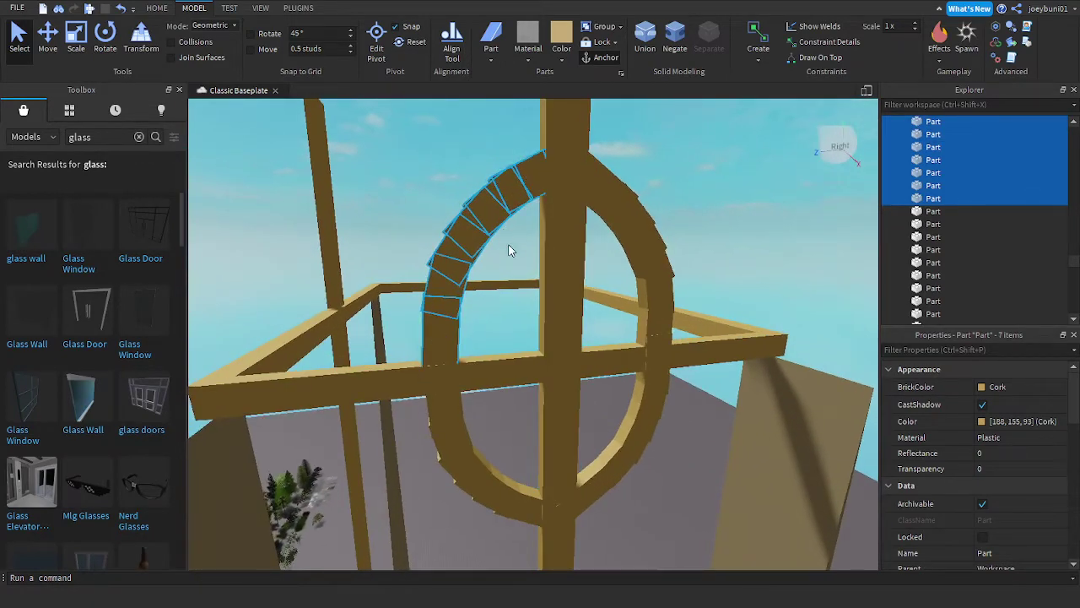
Step: Duplicate the seven ring segments and carry the copy onto the undecorated frame side, next to its vertical beam
key("ctrl+d")
left_click_drag(482, 220, 455, 242)
right_click_drag(441, 242, 456, 242)
left_click_drag(456, 242, 442, 247)
right_click_drag(456, 242, 443, 247)
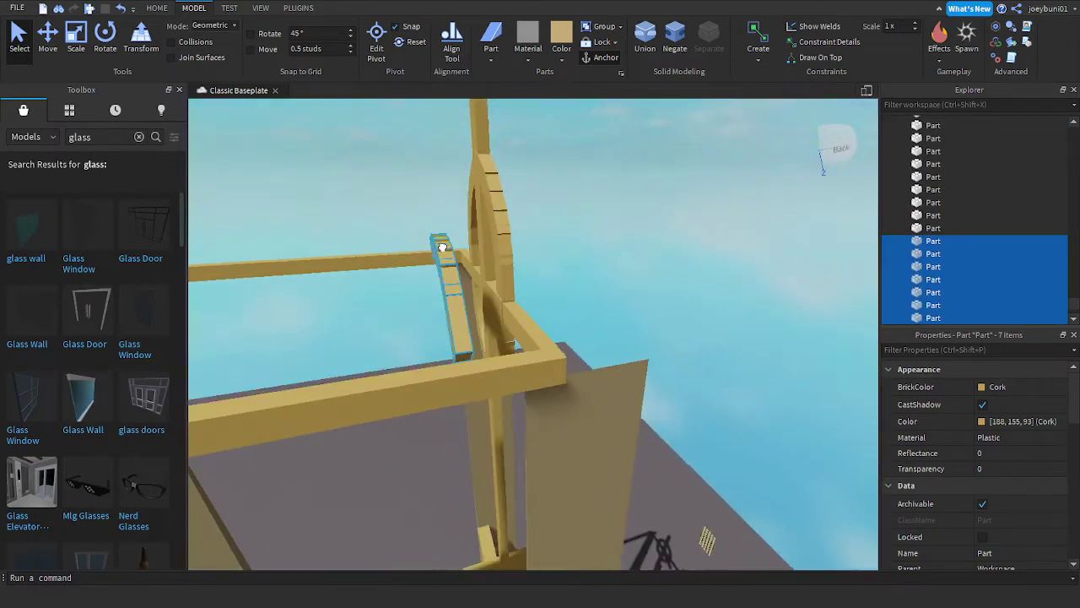
left_click_drag(442, 247, 458, 272)
right_click_drag(442, 247, 458, 272)
key("s")
left_click_drag(458, 273, 632, 376)
right_click_drag(458, 272, 632, 377)
left_click_drag(632, 376, 637, 406)
right_click_drag(650, 433, 637, 406)
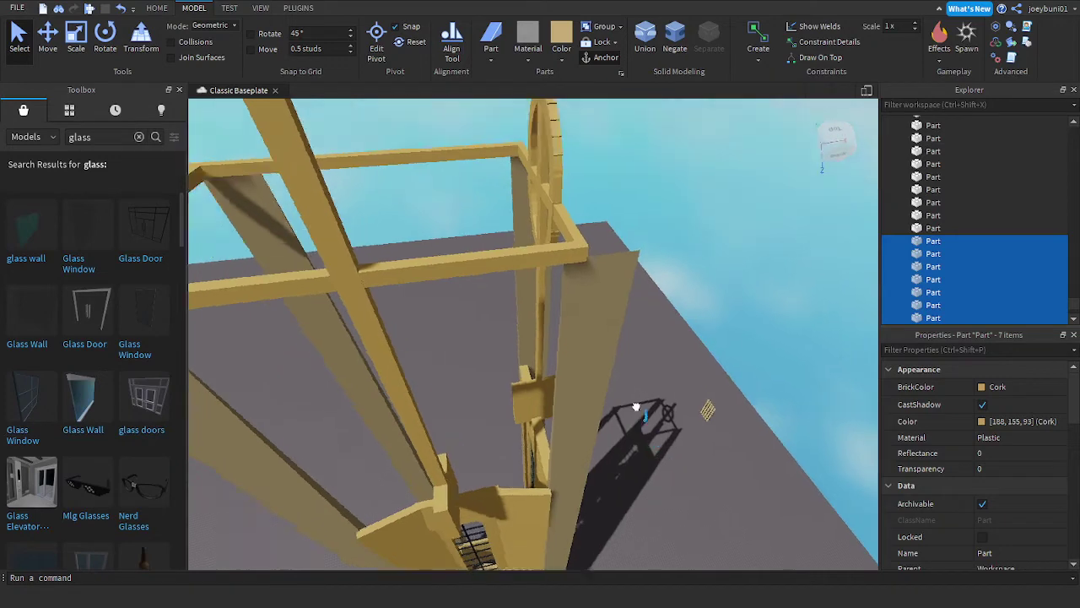
left_click_drag(636, 406, 639, 414)
right_click_drag(636, 405, 640, 414)
left_click_drag(640, 414, 639, 415)
right_click_drag(640, 415, 638, 414)
left_click_drag(639, 415, 635, 412)
right_click_drag(639, 414, 634, 412)
key("a")
left_click_drag(634, 412, 658, 490)
key("s")
right_click_drag(658, 489, 652, 475)
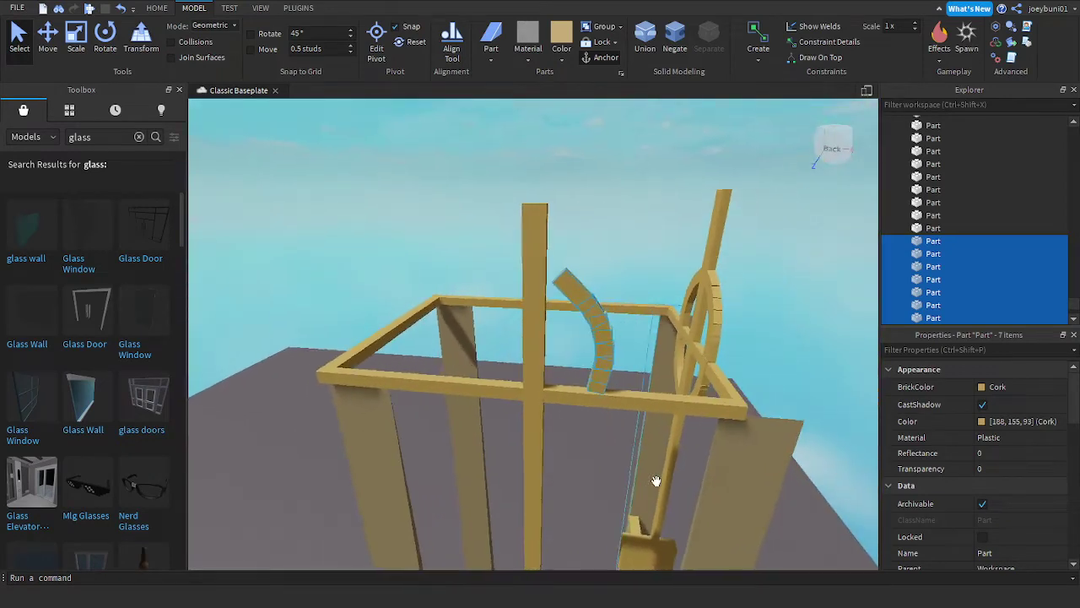
Step: Rotate the copied arc so its lower segment stands upright on the frame rail
scroll(561, 395, "up", 5)
left_click(48, 37)
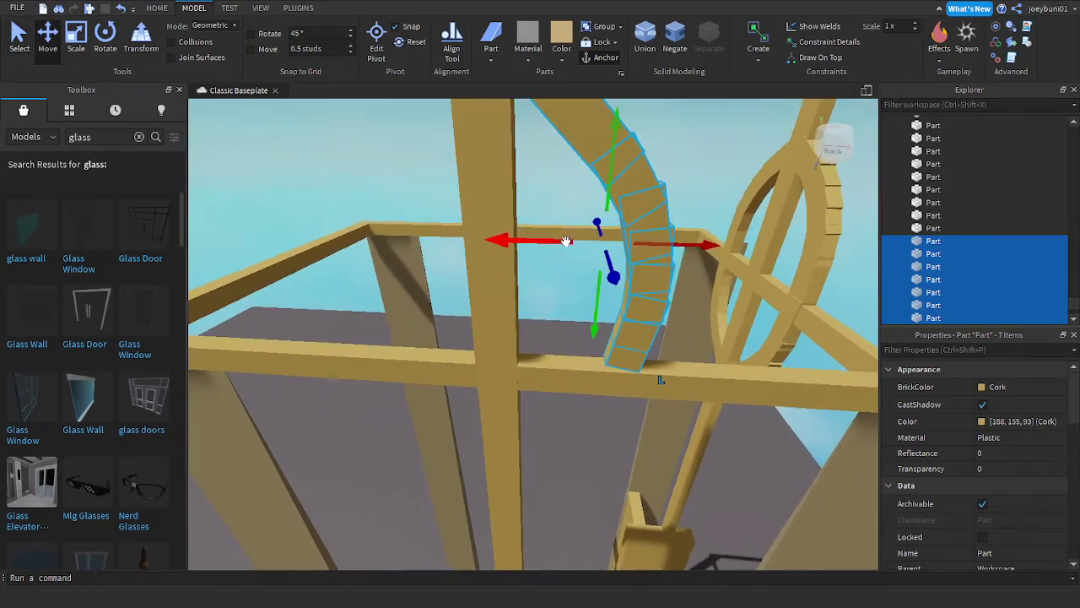
left_click(109, 43)
right_click_drag(510, 264, 509, 262)
mouse_move(508, 263)
left_mouse_down()
mouse_move(500, 299)
mouse_move(498, 281)
left_mouse_up()
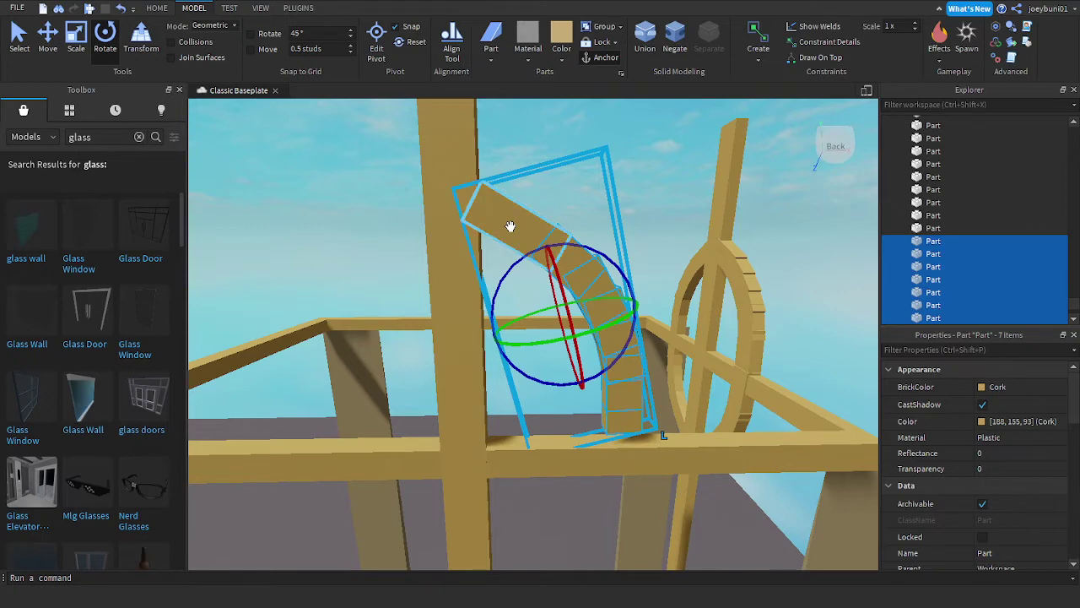
Step: Reposition the copied arc on the frame rail so its upper end reaches the vertical beam
scroll(528, 280, "down", 5)
left_click_drag(511, 226, 606, 436)
right_click_drag(527, 279, 605, 436)
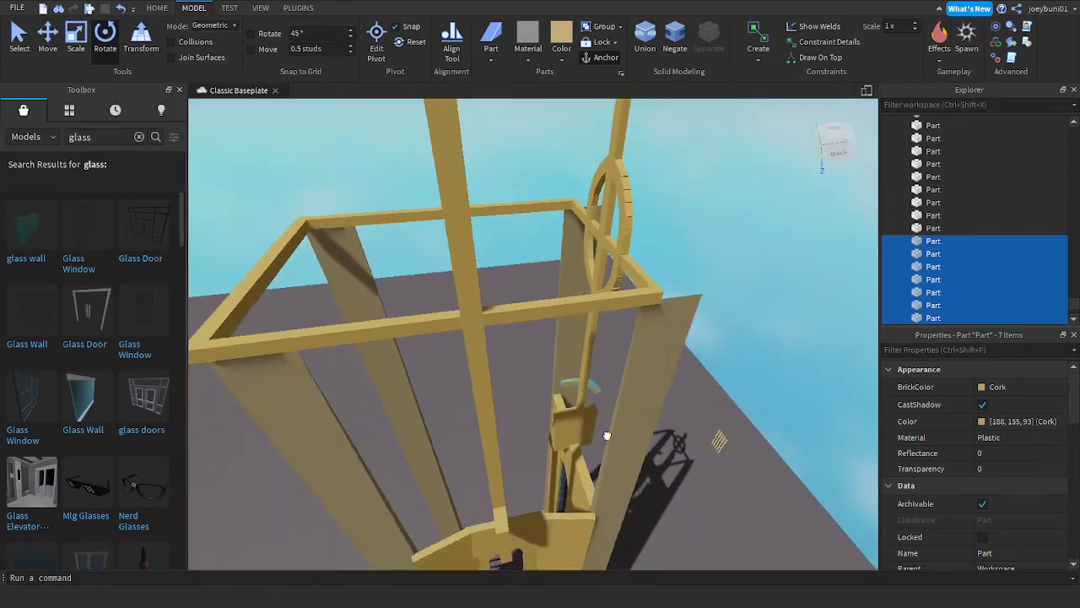
left_click_drag(606, 436, 662, 481)
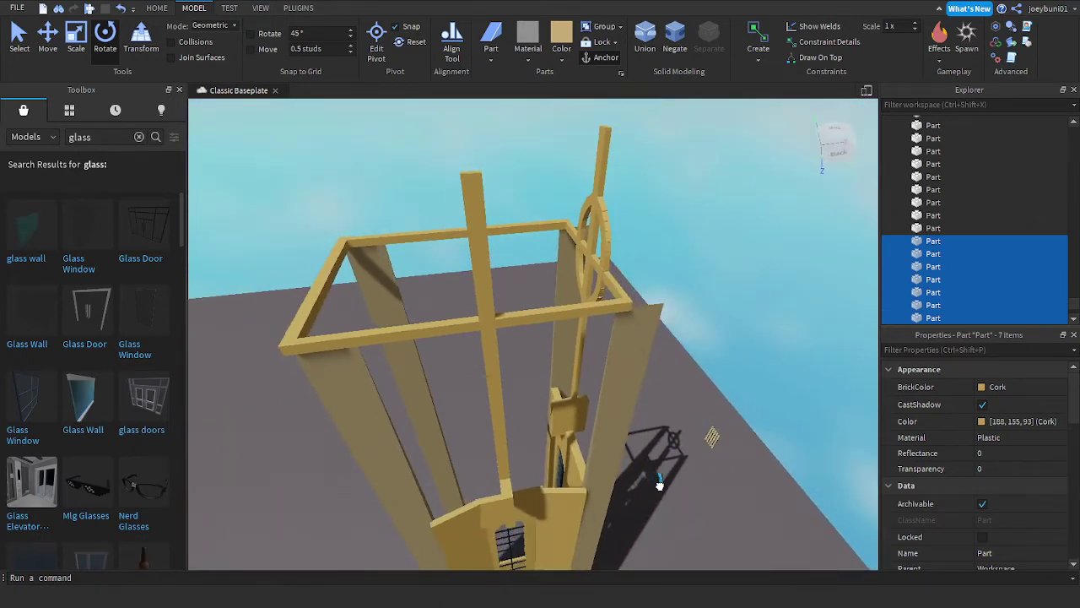
left_click_drag(600, 438, 596, 424)
right_click_drag(600, 439, 596, 425)
scroll(596, 425, "up", 5)
left_click_drag(596, 424, 596, 423)
right_click_drag(596, 424, 595, 423)
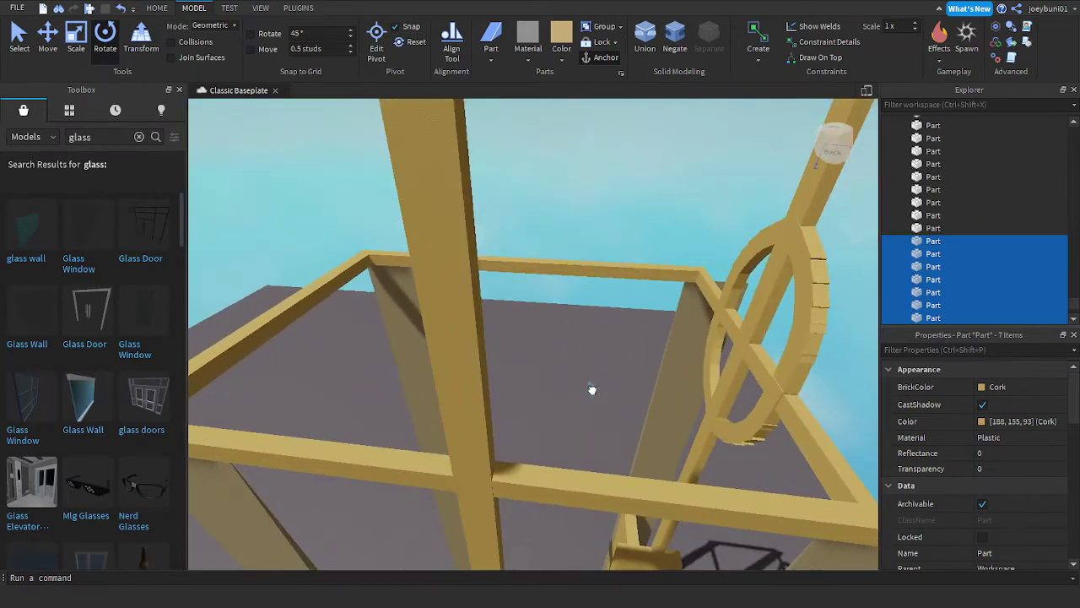
left_click_drag(591, 389, 594, 474)
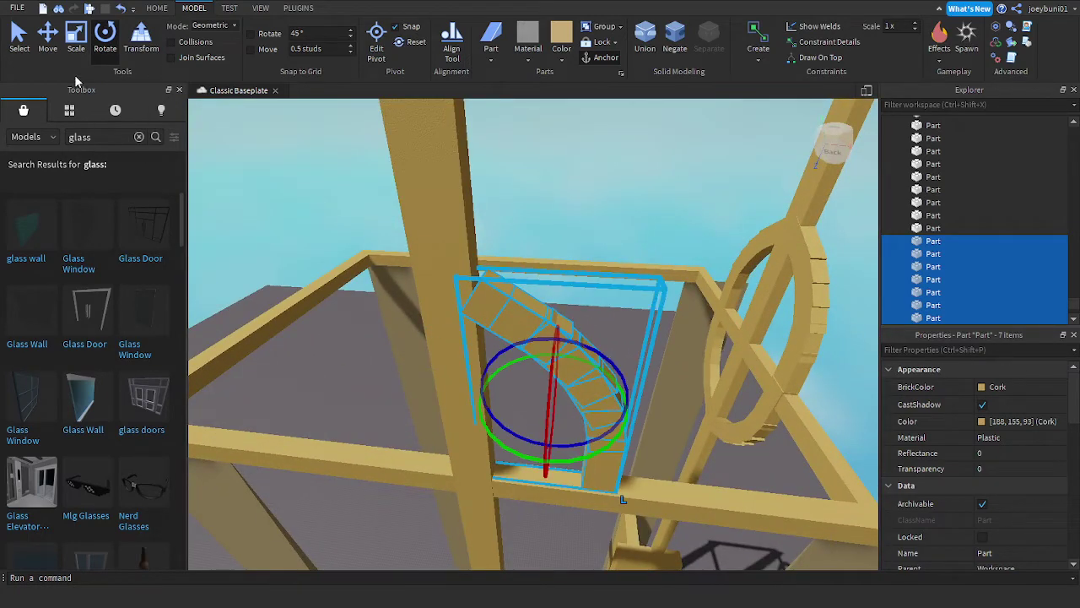
Step: Fine-tune the arc's tilt and nudge it into place between the vertical beam and the frame rail
left_click(56, 50)
left_click(104, 38)
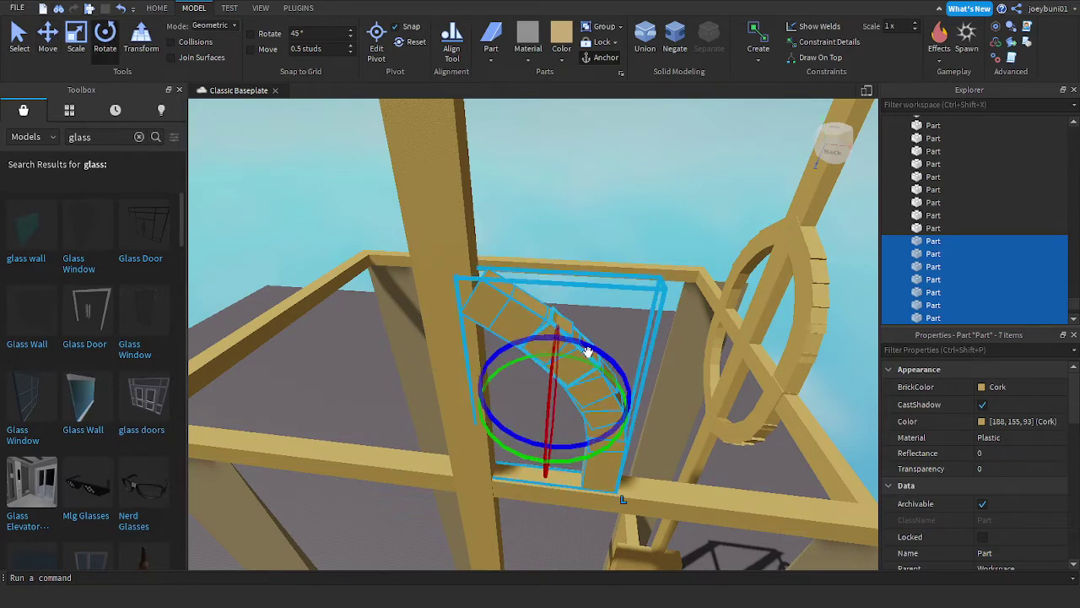
mouse_move(586, 349)
left_mouse_down()
mouse_move(581, 322)
mouse_move(590, 335)
left_mouse_up()
left_click(52, 32)
right_click_drag(511, 420, 510, 424)
left_click_drag(486, 390, 491, 401)
left_click_drag(536, 315, 538, 324)
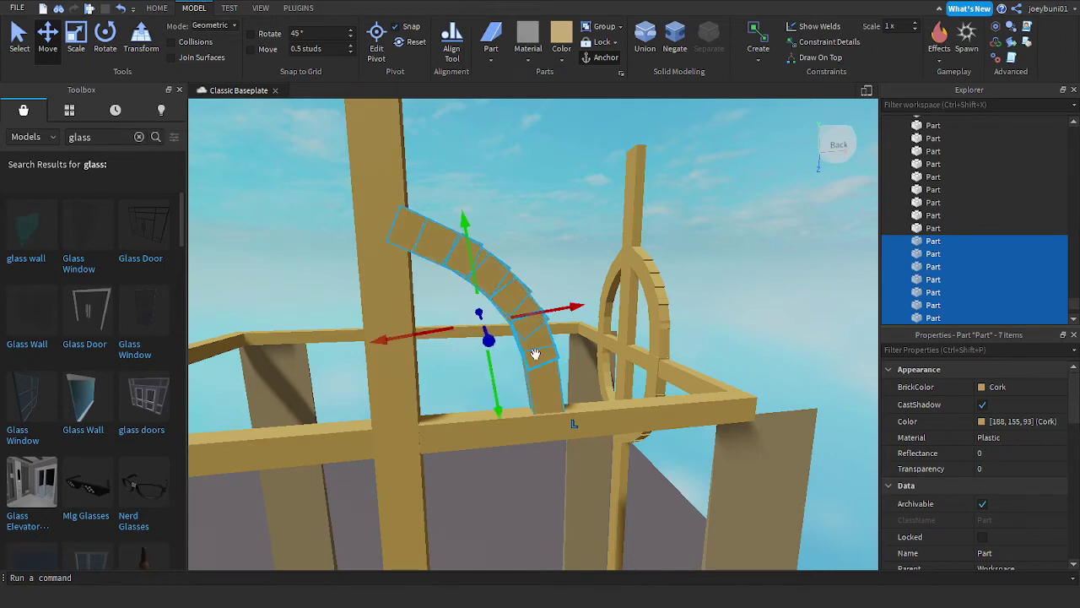
Step: Duplicate the arc and place the copy, turned to mirror it, on the other side of the vertical beam
left_click_drag(548, 388, 460, 329)
left_click_drag(393, 326, 537, 387)
key("r")
key("r")
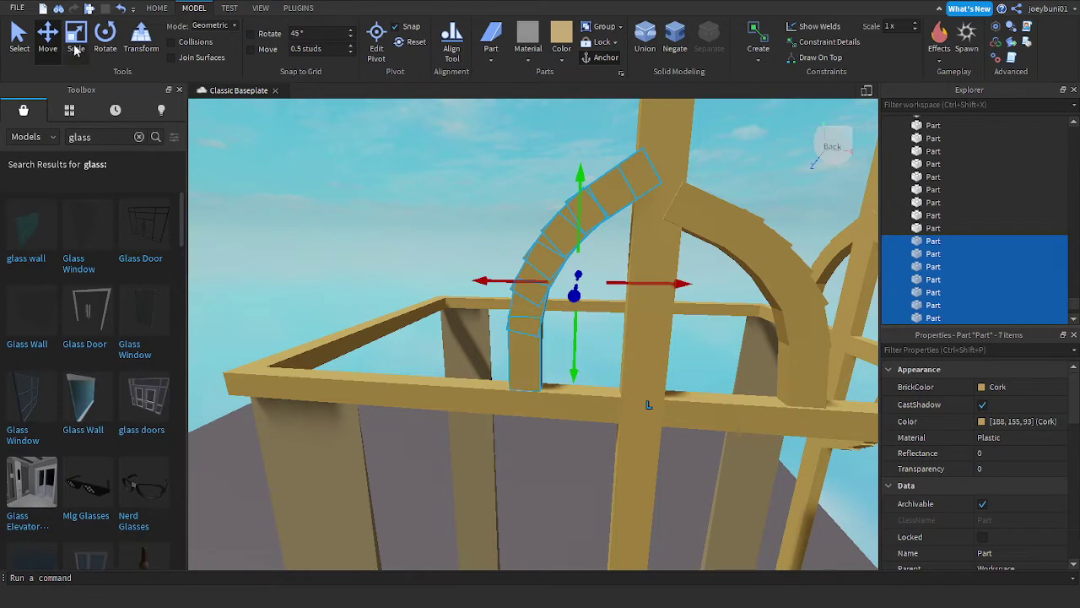
Step: Lower the mirrored arc slightly and tilt its upper end toward the vertical beam
left_click_drag(575, 369, 574, 378)
left_click(105, 42)
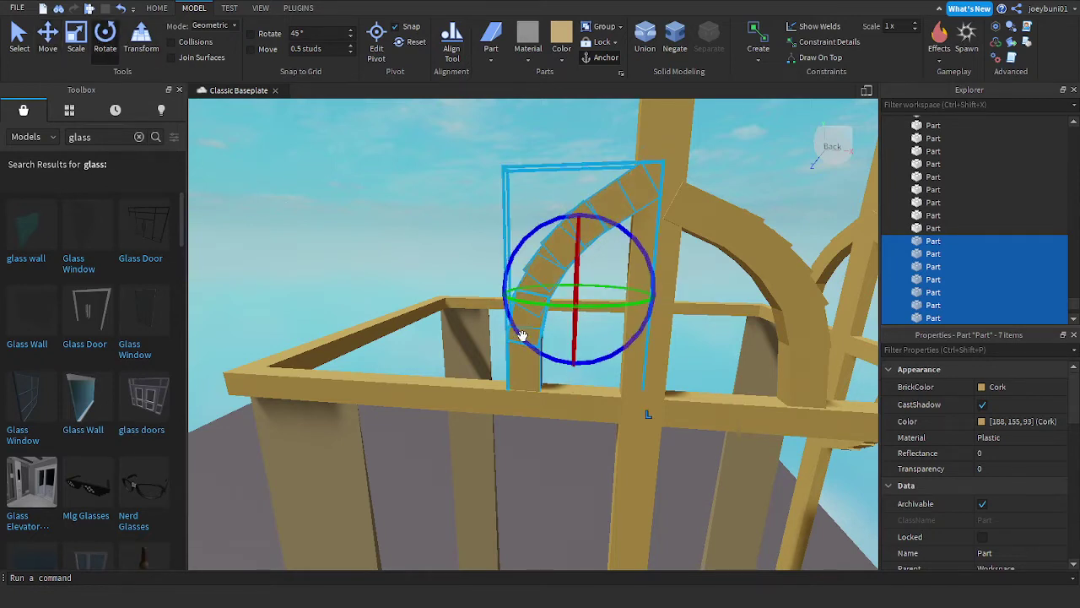
left_click_drag(522, 335, 497, 318)
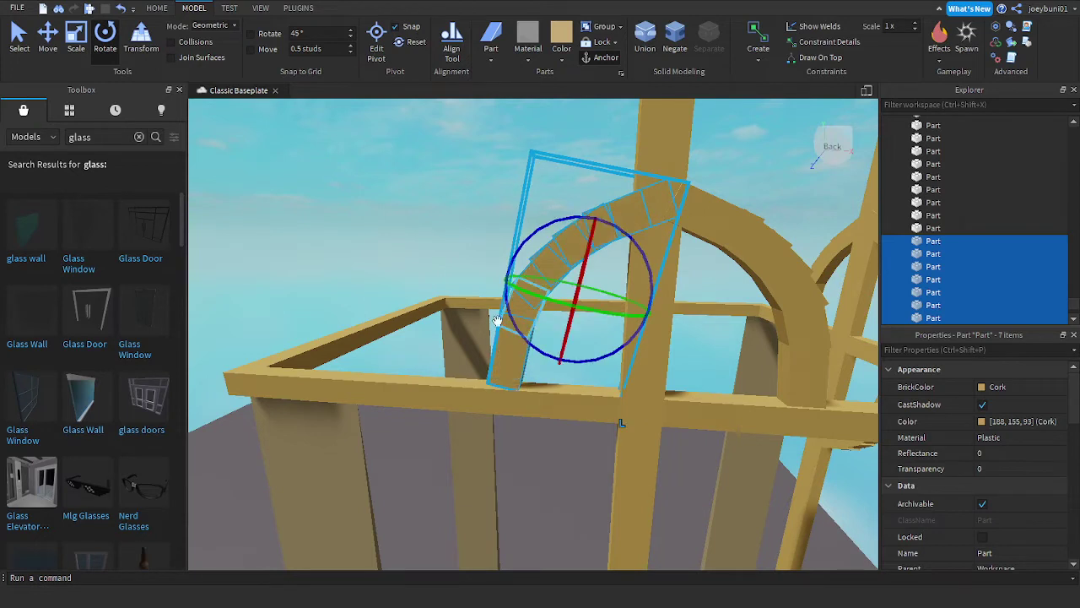
Step: Nudge the mirrored arc outward and down so its foot rests on the rail and its top meets the beam
left_click(49, 39)
left_click_drag(495, 272, 481, 268)
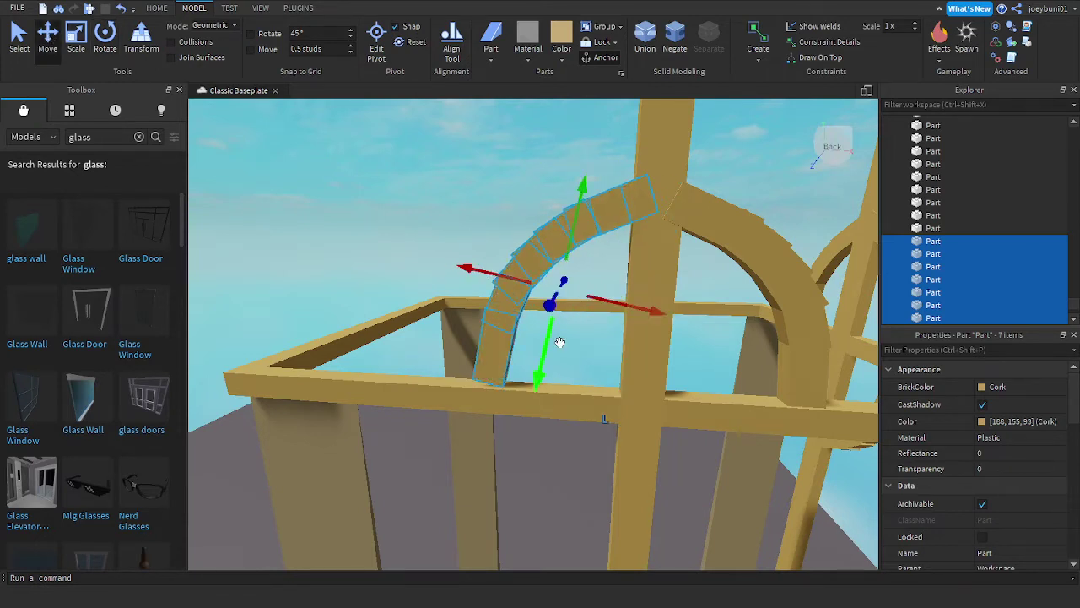
mouse_move(543, 355)
left_mouse_down()
mouse_move(558, 368)
mouse_move(545, 373)
left_mouse_up()
left_click_drag(630, 313, 632, 314)
left_click_drag(575, 243, 573, 233)
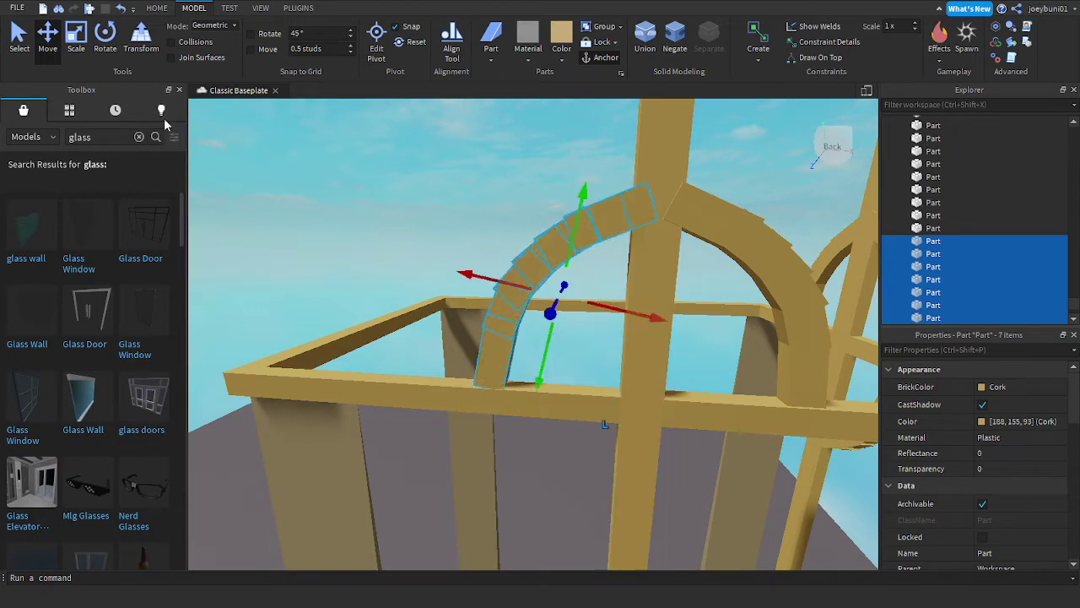
left_click(107, 42)
left_click_drag(488, 286, 497, 264)
key("ctrl+z")
Step: Duplicate the mirrored arc and place the copy, turned upside down, below the rail on the same side of the vertical beam
right_click_drag(720, 350, 660, 365)
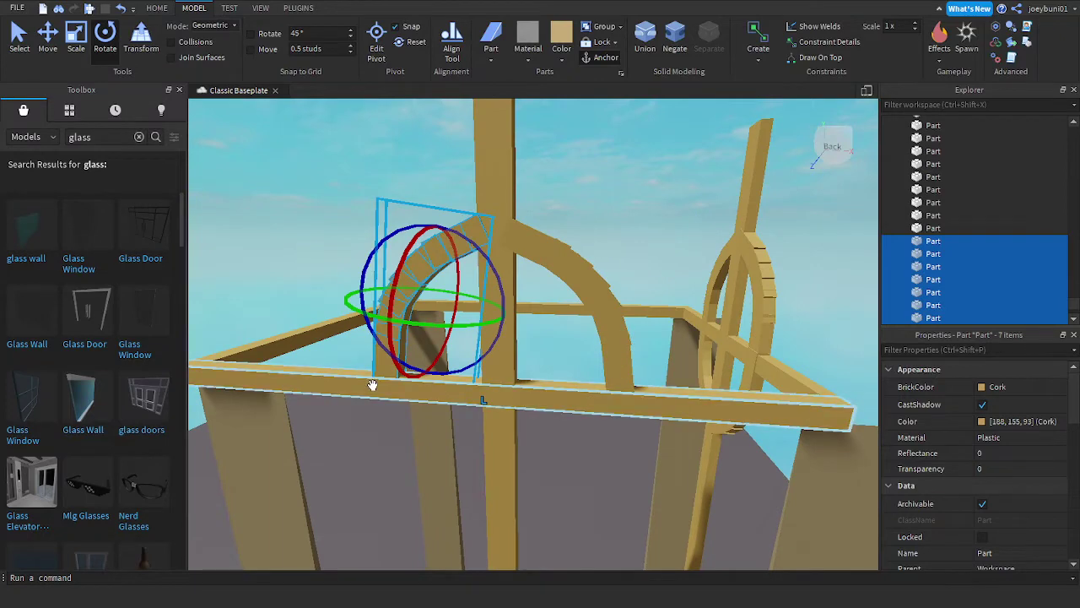
left_click_drag(377, 369, 379, 410)
right_click_drag(379, 410, 378, 410)
left_click_drag(379, 410, 378, 413)
right_click_drag(378, 410, 405, 406)
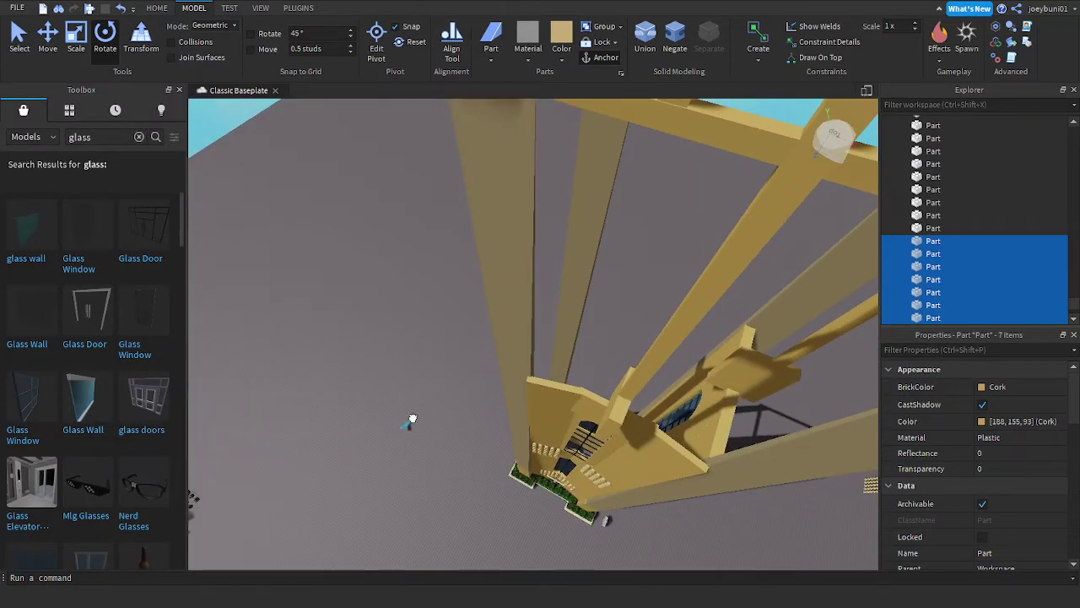
left_click_drag(416, 418, 438, 382)
right_click_drag(416, 418, 439, 383)
left_click_drag(439, 383, 434, 406)
right_click_drag(439, 382, 434, 406)
left_click_drag(434, 406, 430, 399)
right_click_drag(433, 406, 430, 398)
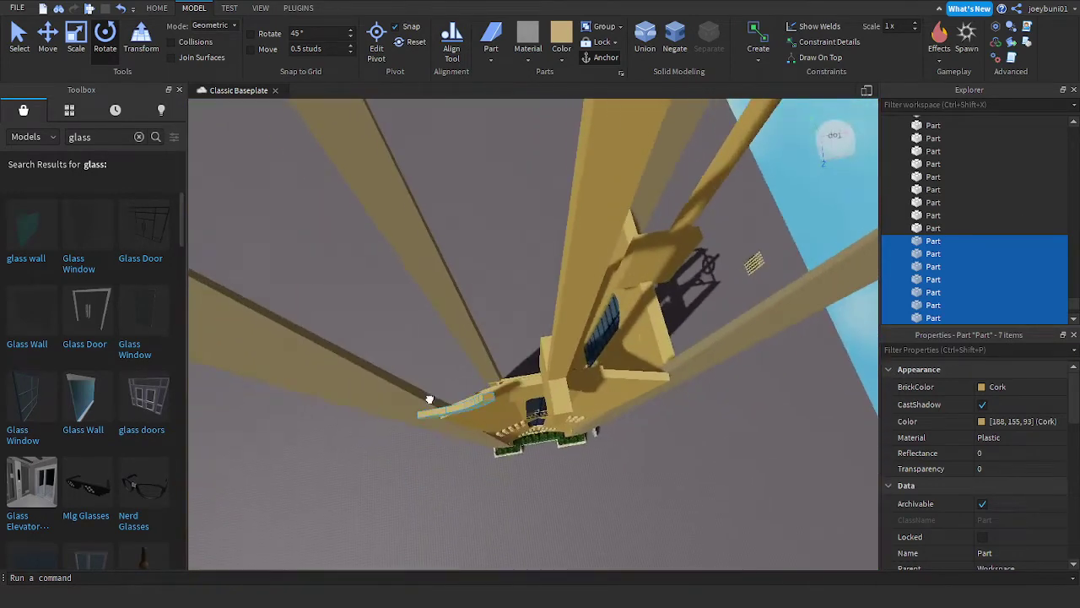
left_click_drag(430, 398, 430, 396)
right_click_drag(429, 398, 442, 422)
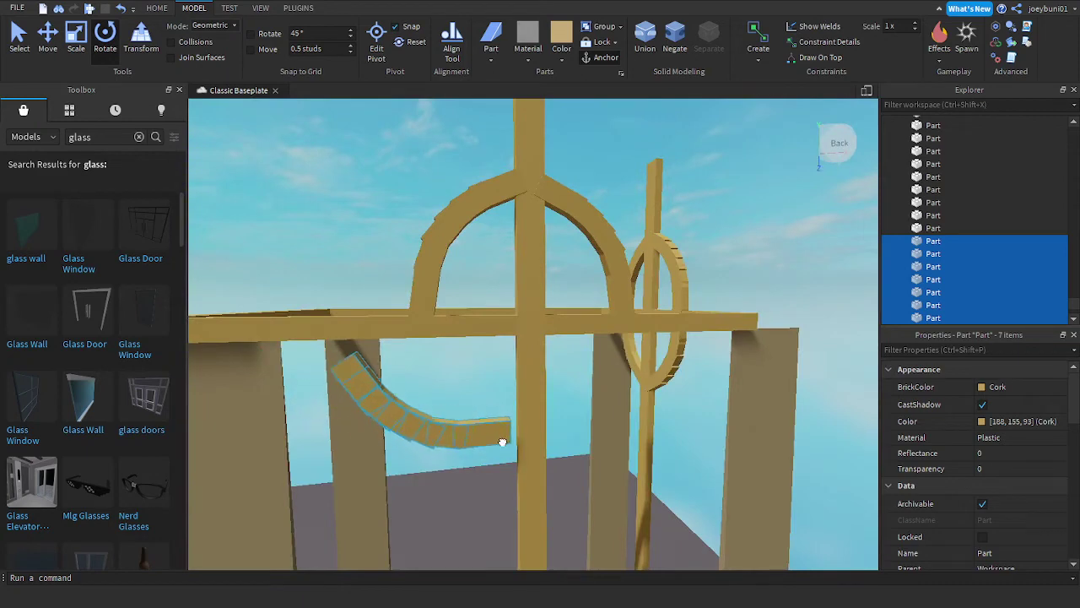
left_click_drag(509, 450, 509, 451)
right_click_drag(508, 451, 520, 458)
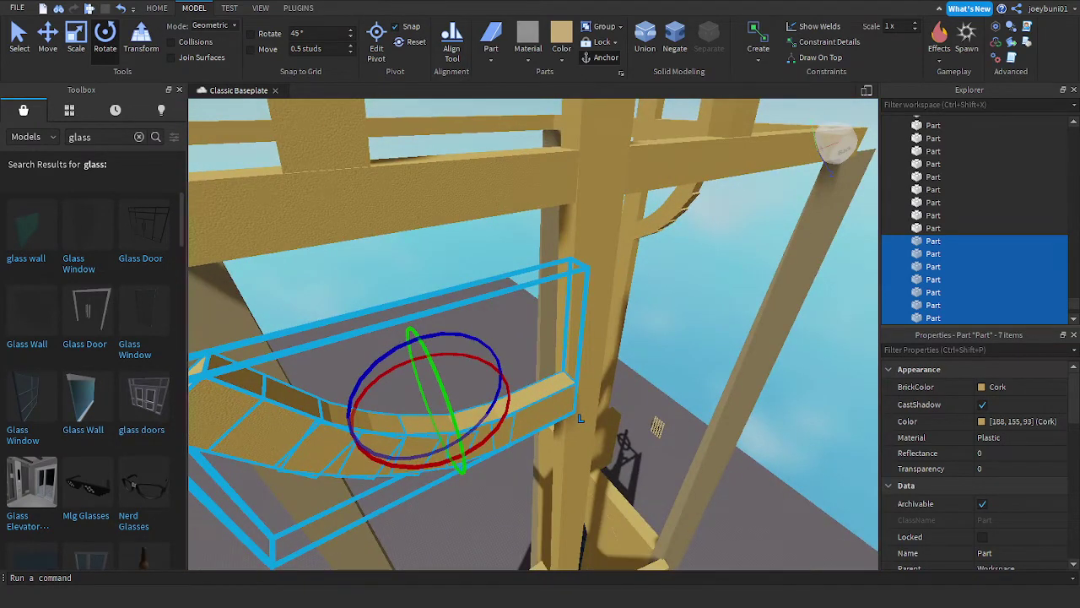
Step: Rotate the lower arc so its upper end points at the rail, and shift it under the upper arc's foot
scroll(552, 413, "up", 2)
left_click_drag(559, 408, 674, 413)
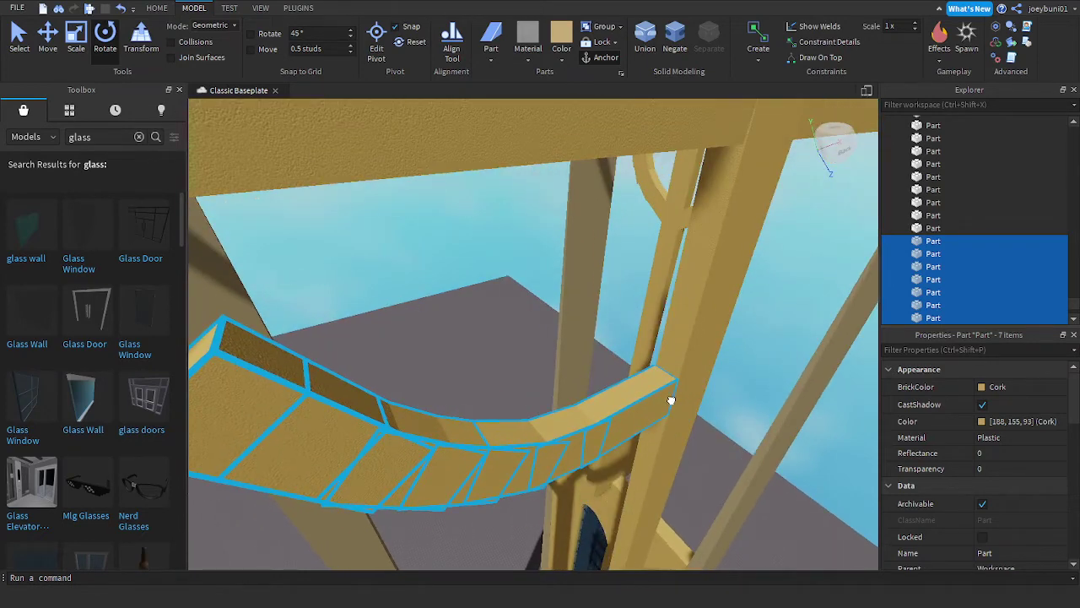
scroll(673, 414, "down", 3)
right_click_drag(674, 414, 515, 344)
mouse_move(478, 325)
left_mouse_down()
mouse_move(528, 349)
mouse_move(513, 315)
left_mouse_up()
left_click(51, 35)
left_click_drag(517, 414, 530, 421)
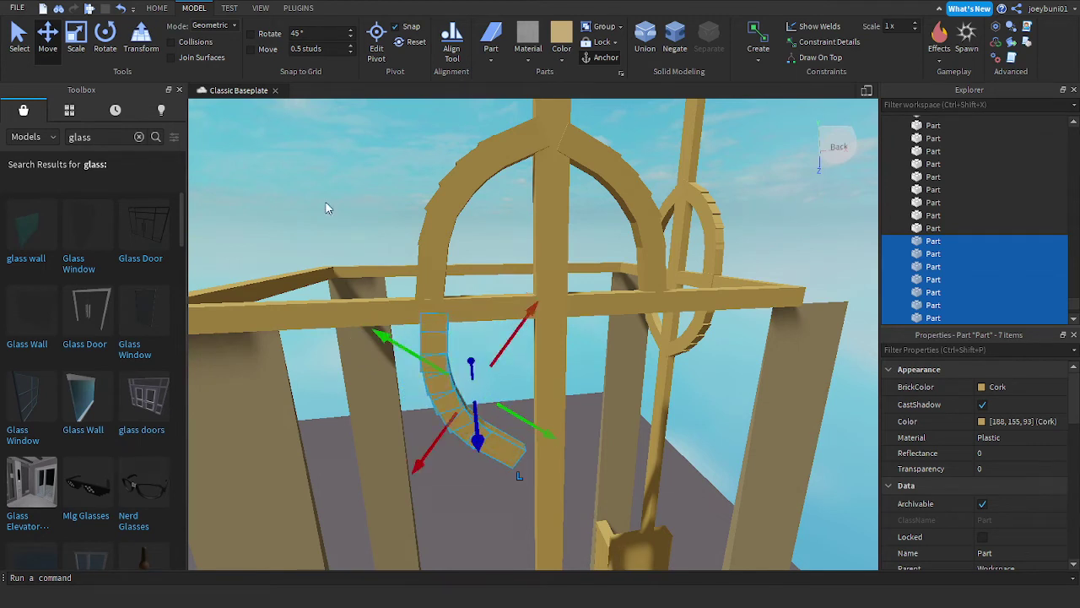
Step: Fine-tune the lower arc's tilt and nudge it until its ends meet the rail and the vertical beam
left_click(105, 36)
left_click_drag(417, 342, 419, 338)
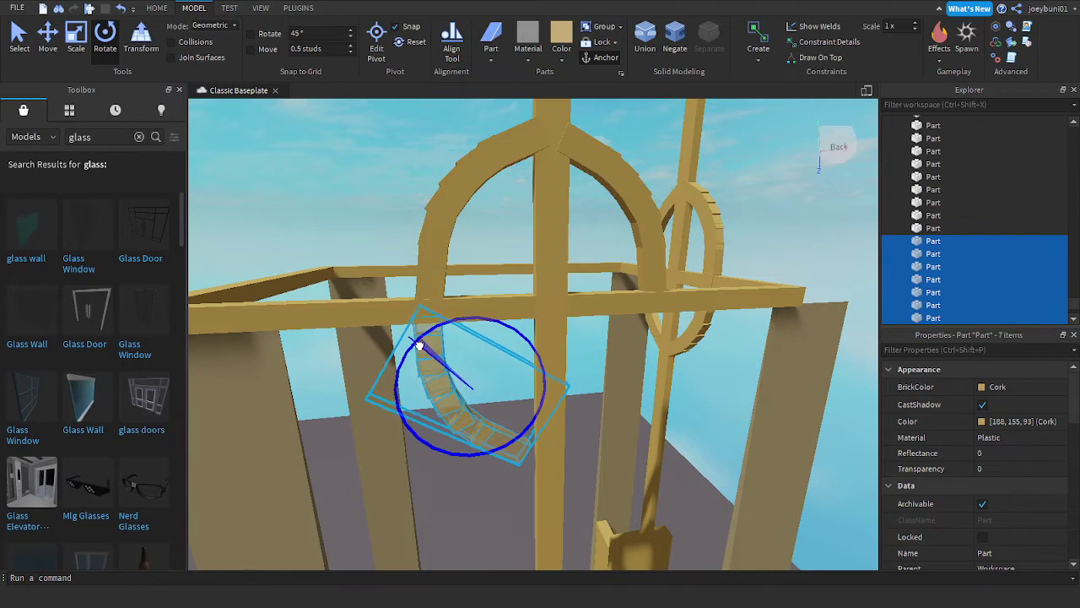
left_click_drag(419, 346, 420, 346)
left_click(50, 40)
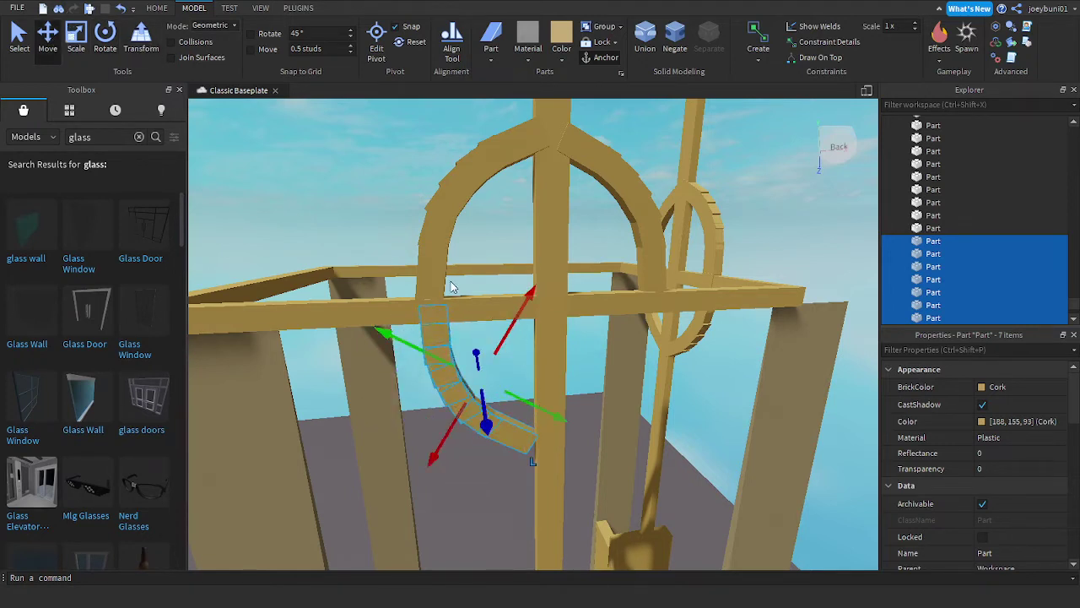
left_click(105, 38)
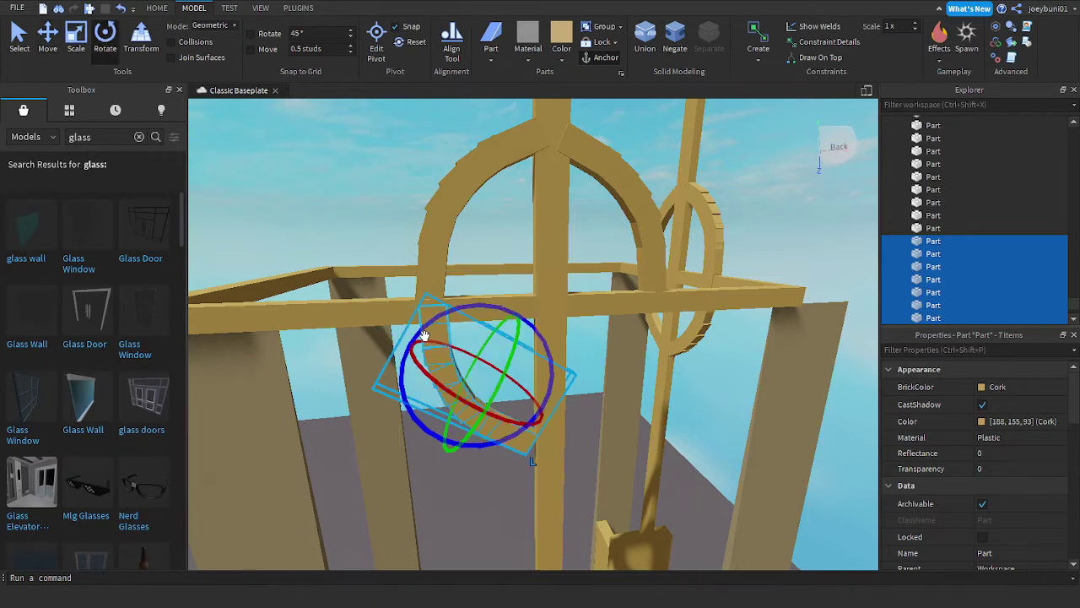
left_click_drag(417, 344, 419, 339)
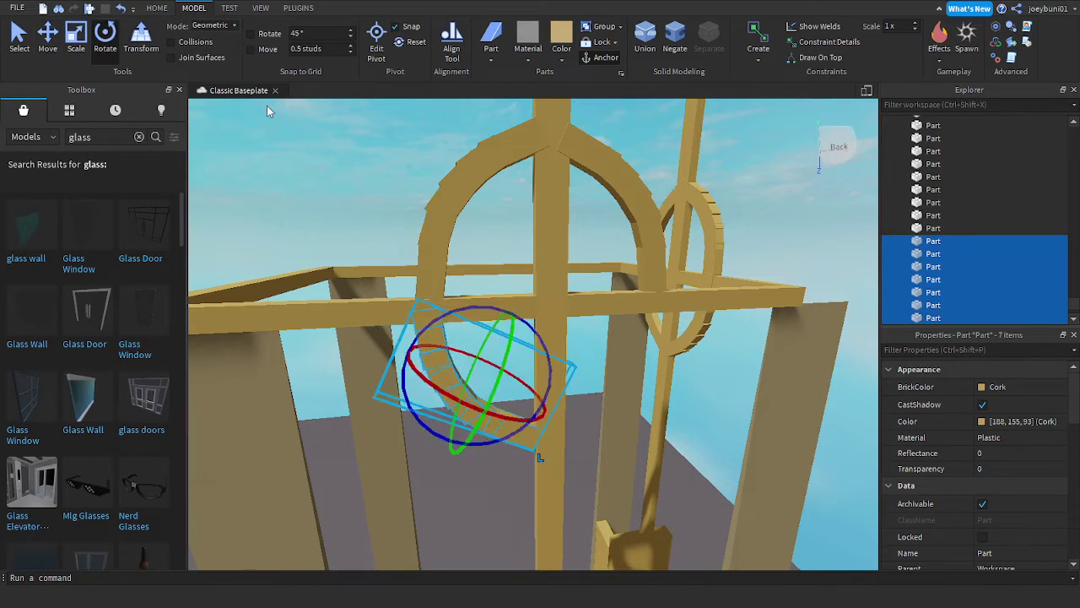
left_click(48, 35)
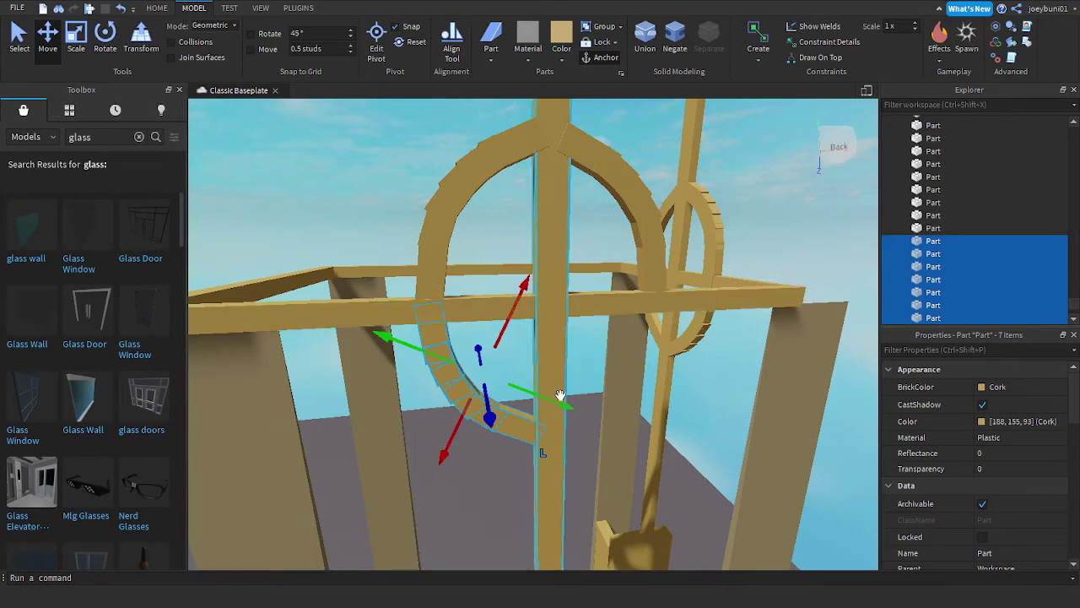
left_click_drag(555, 405, 557, 407)
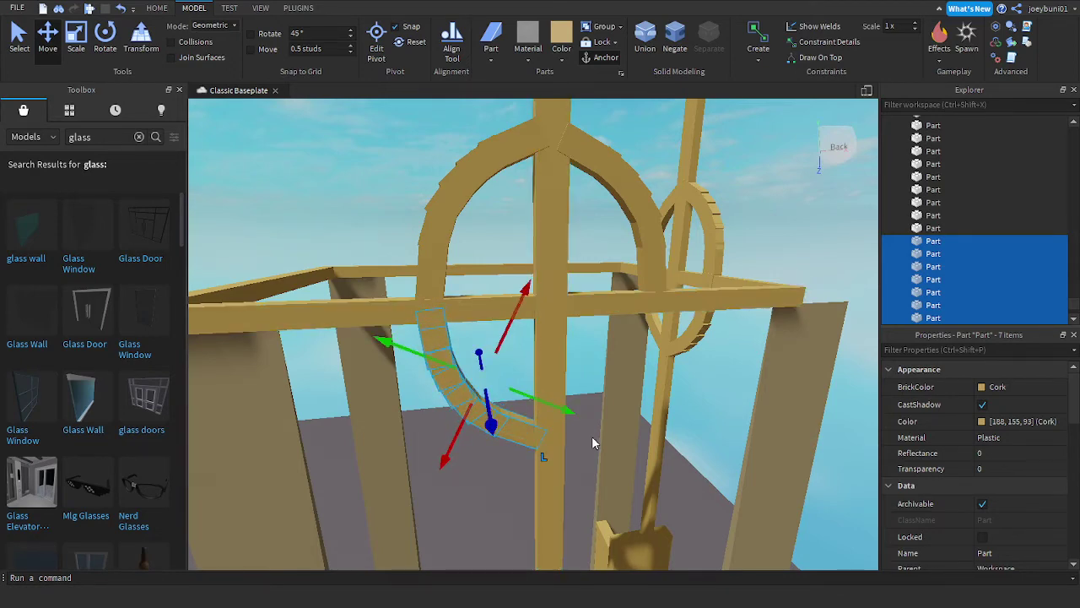
Step: Duplicate the lower arc and place the copy, turned to mirror it, under the rail on the opposite side of the vertical beam
right_click_drag(592, 438, 597, 440)
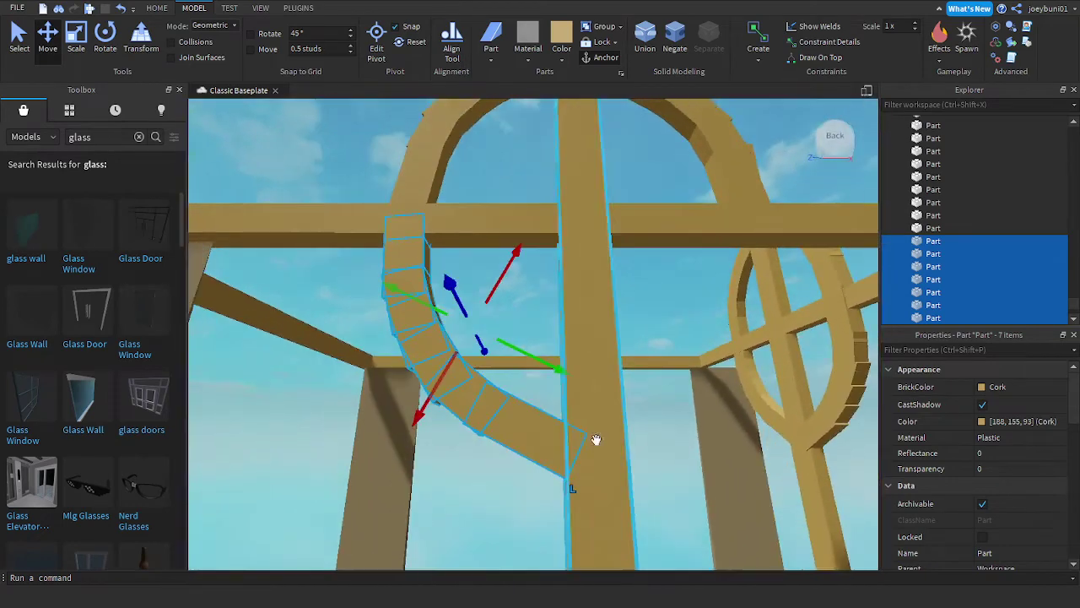
scroll(654, 453, "down", 4)
scroll(641, 410, "up", 5)
right_click_drag(640, 409, 638, 412)
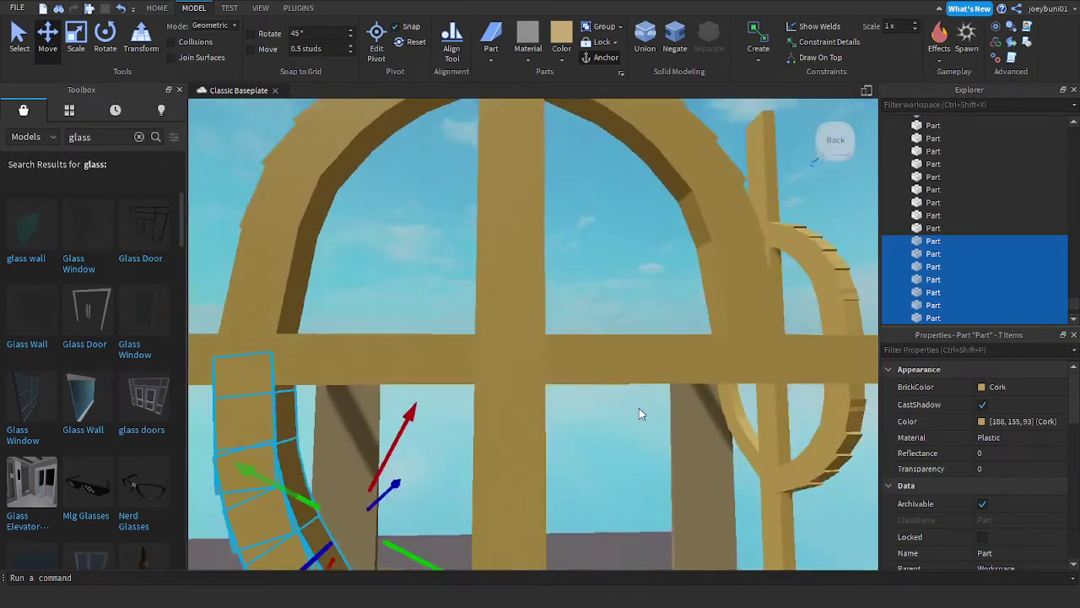
scroll(638, 412, "down", 3)
left_click_drag(400, 355, 439, 408)
right_click_drag(443, 403, 439, 408)
left_click_drag(439, 408, 442, 393)
right_click_drag(439, 408, 442, 392)
left_click_drag(442, 392, 441, 393)
right_click_drag(442, 392, 441, 393)
scroll(443, 392, "down", 2)
left_click_drag(442, 392, 611, 437)
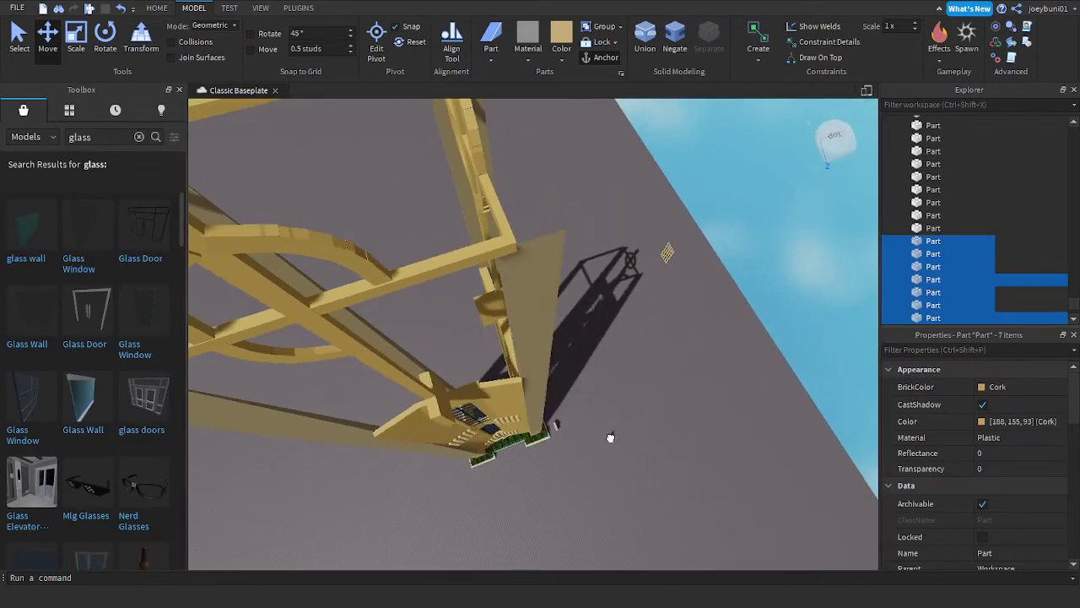
right_click_drag(610, 434, 611, 422)
scroll(611, 434, "up", 3)
left_click_drag(611, 432, 417, 236)
key("d")
right_click_drag(417, 236, 417, 226)
key("s")
left_click_drag(417, 236, 478, 203)
key("a")
Step: Place the mirrored lower arc again under the rail, turned end for end, beside the vertical beam
left_click(102, 35)
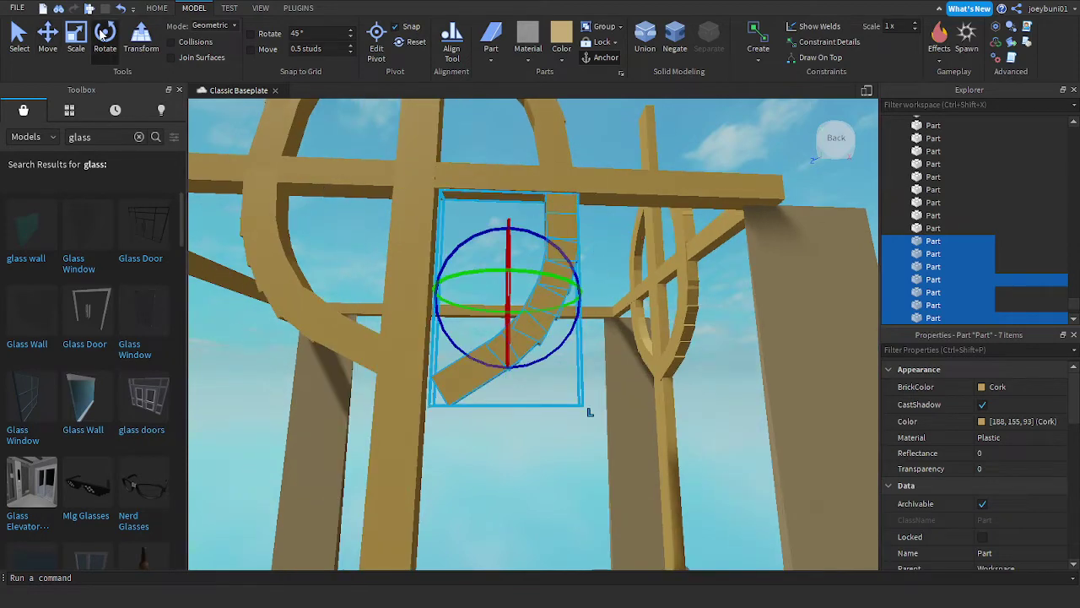
left_click(463, 346)
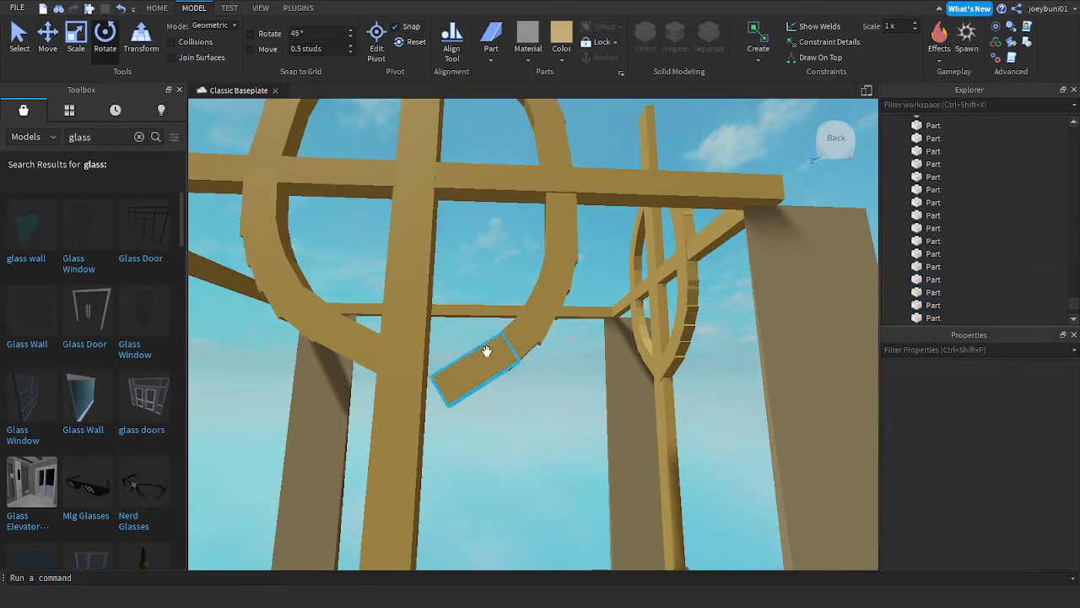
key("ctrl+z")
left_click_drag(370, 362, 534, 296)
right_click_drag(532, 287, 534, 296)
left_click_drag(534, 296, 537, 292)
right_click_drag(534, 296, 538, 292)
left_click_drag(538, 292, 670, 423)
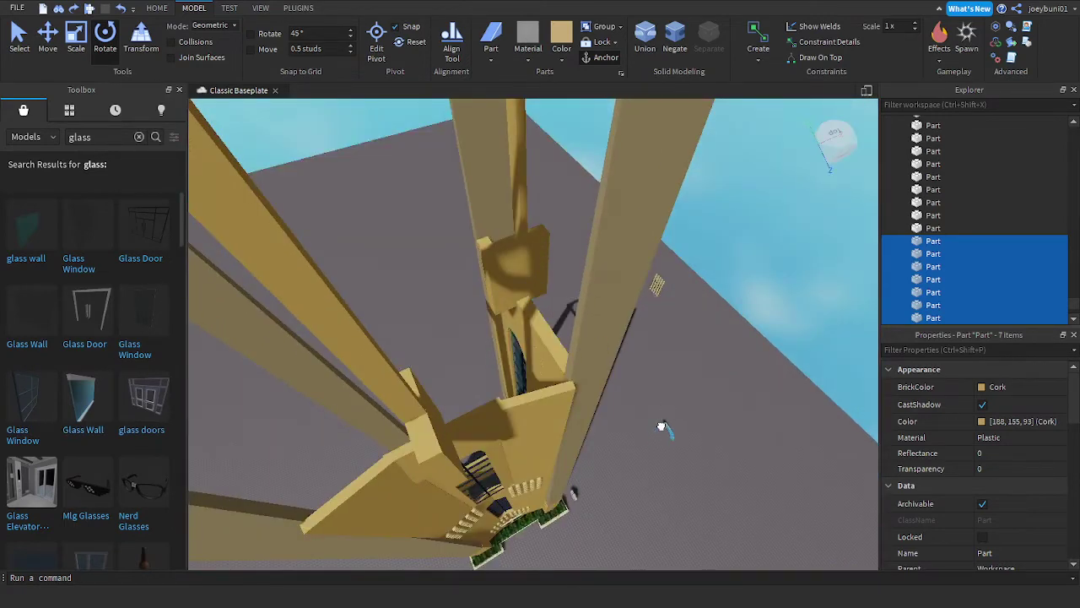
left_click_drag(662, 424, 613, 374)
right_click_drag(601, 349, 612, 374)
left_click_drag(613, 373, 613, 424)
right_click_drag(613, 374, 613, 425)
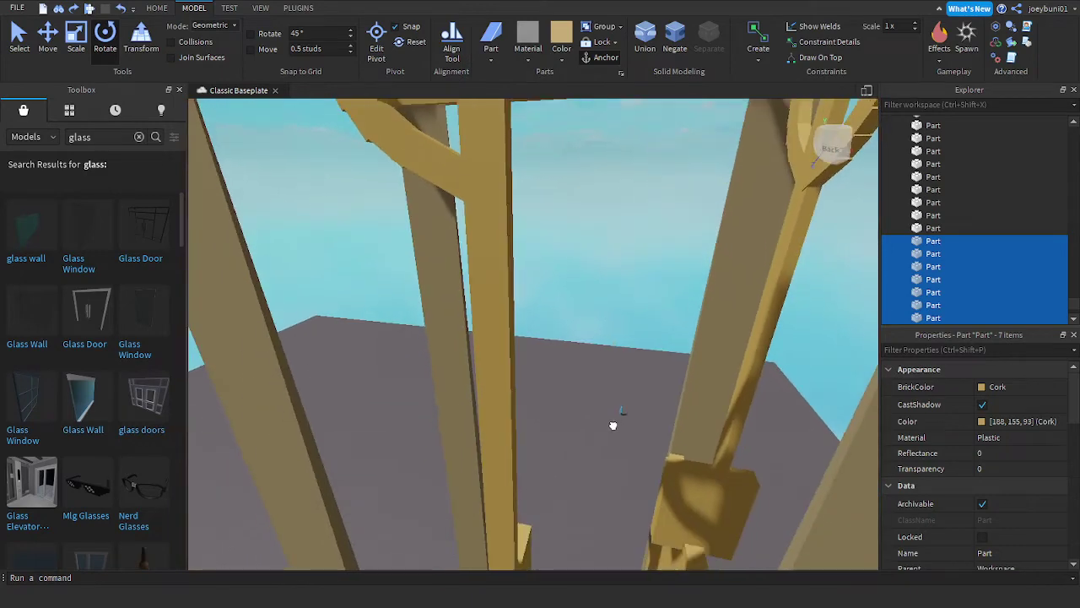
left_click_drag(613, 425, 610, 415)
right_click_drag(613, 425, 610, 414)
left_click_drag(610, 414, 639, 236)
key("ctrl+4")
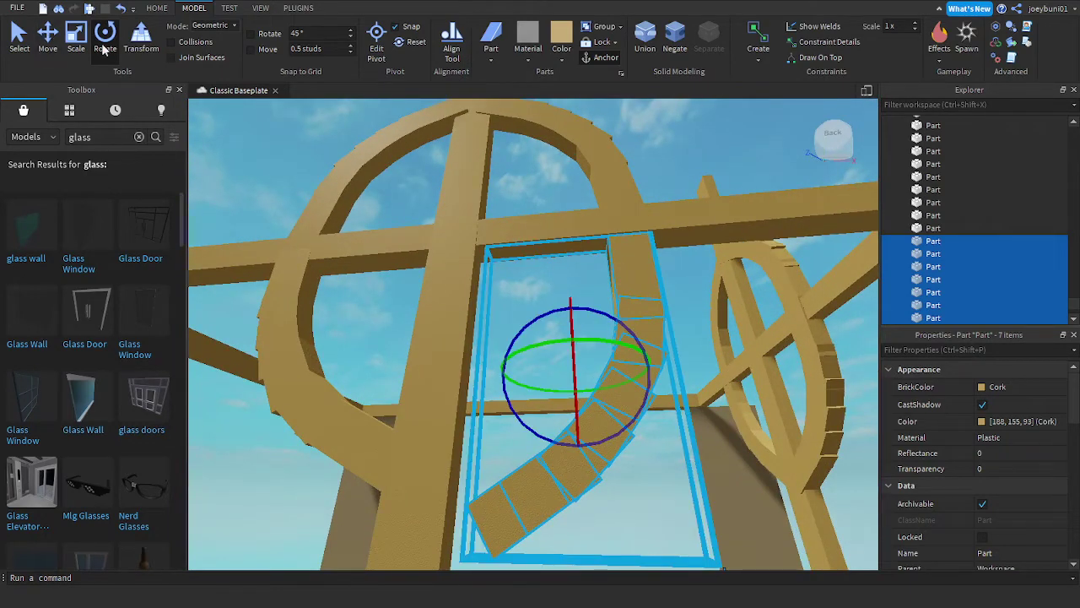
Step: Tilt the mirrored lower arc and move it so its lower end reaches the vertical beam
mouse_move(544, 437)
left_mouse_down()
mouse_move(519, 440)
mouse_move(535, 435)
left_mouse_up()
left_click(50, 42)
right_click_drag(422, 291, 404, 292)
left_click_drag(640, 248, 628, 246)
right_click_drag(630, 246, 649, 248)
Step: Tilt the arc's upper end toward the vertical beam and shift it inward and up to line up with the upper half-ring
key("ctrl+4")
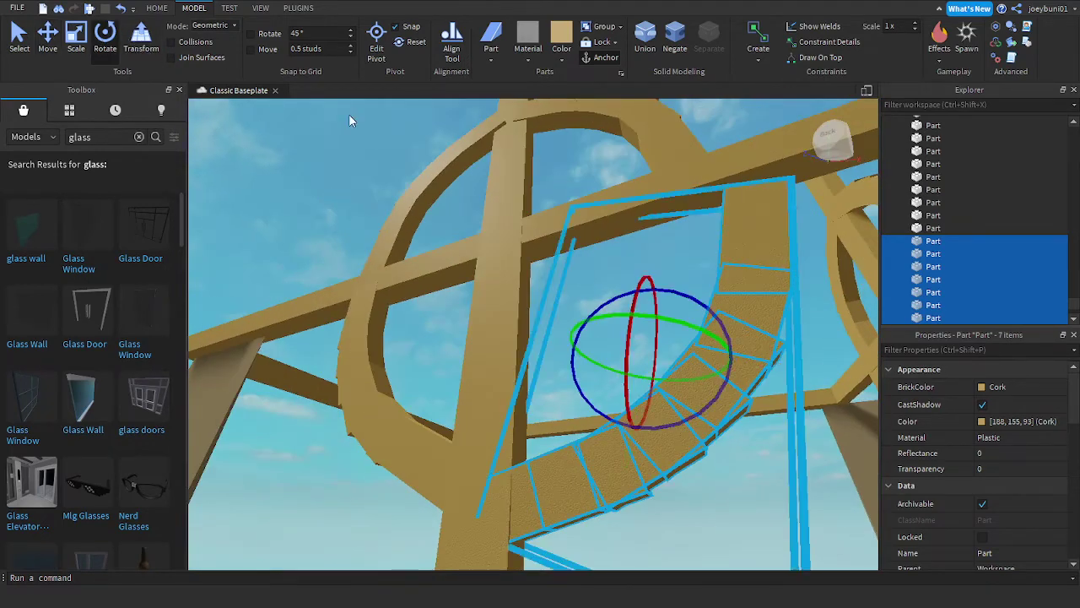
left_click_drag(595, 310, 642, 287)
left_click(55, 37)
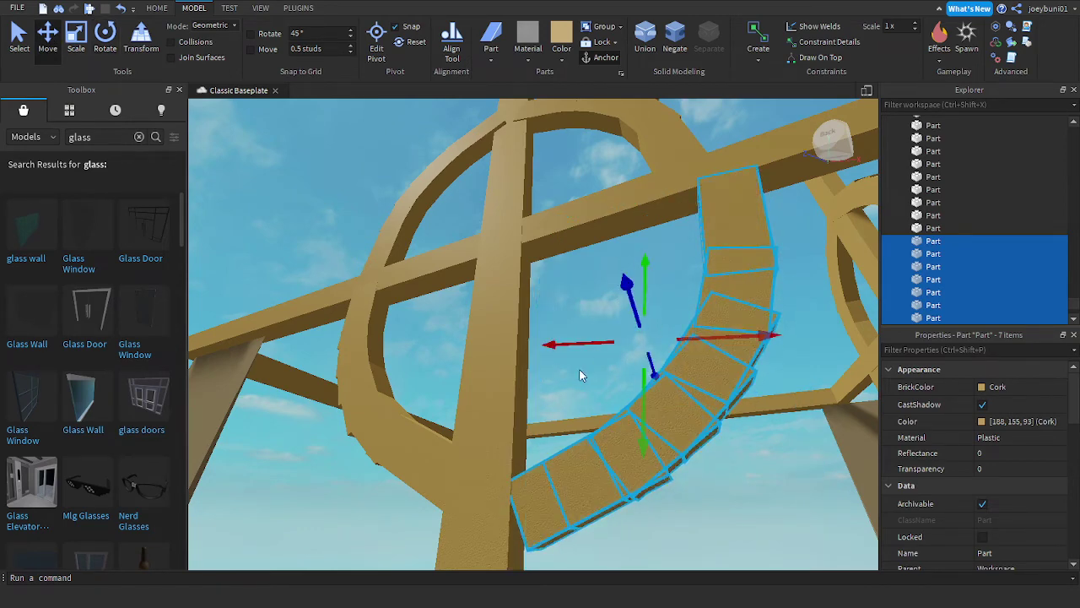
left_click_drag(578, 340, 544, 333)
left_click_drag(612, 298, 611, 287)
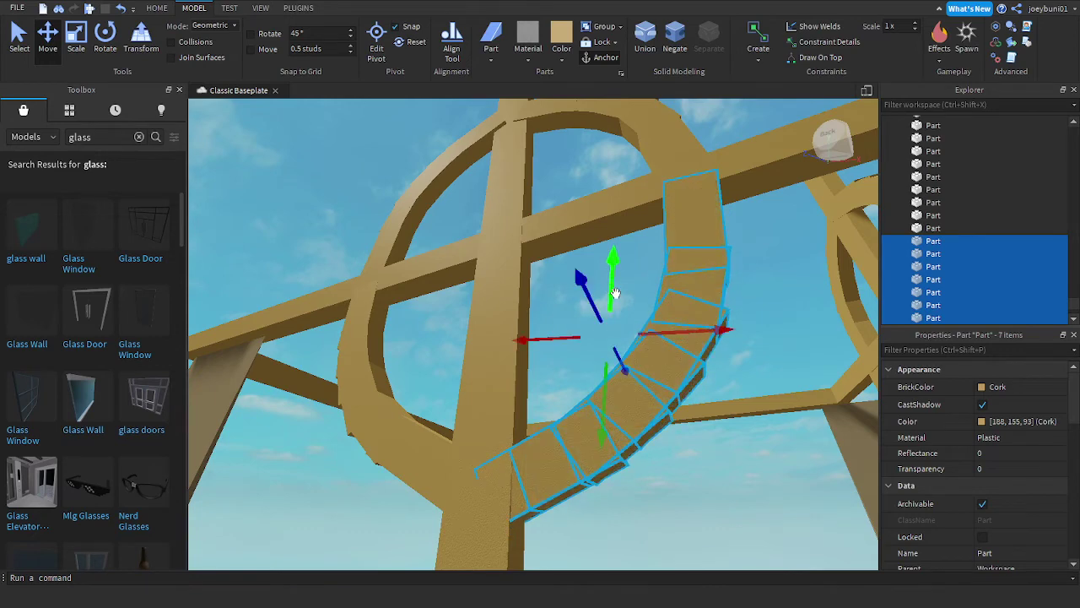
Step: Fine-tune the arc's height against the rail to close the ring, and deselect it
scroll(615, 296, "down", 5)
right_click_drag(614, 295, 650, 348)
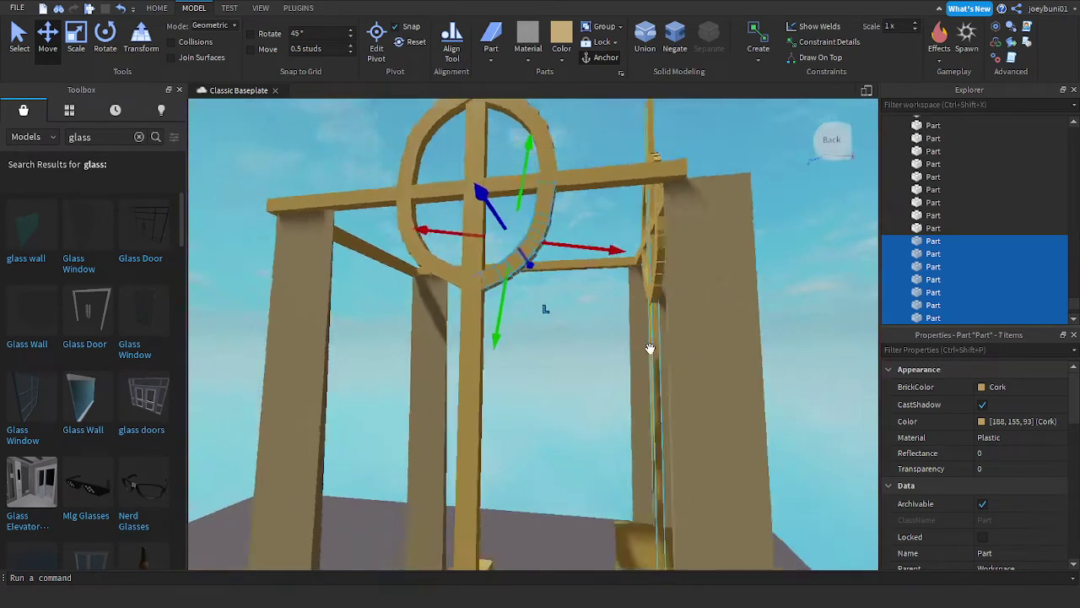
scroll(650, 349, "down", 5)
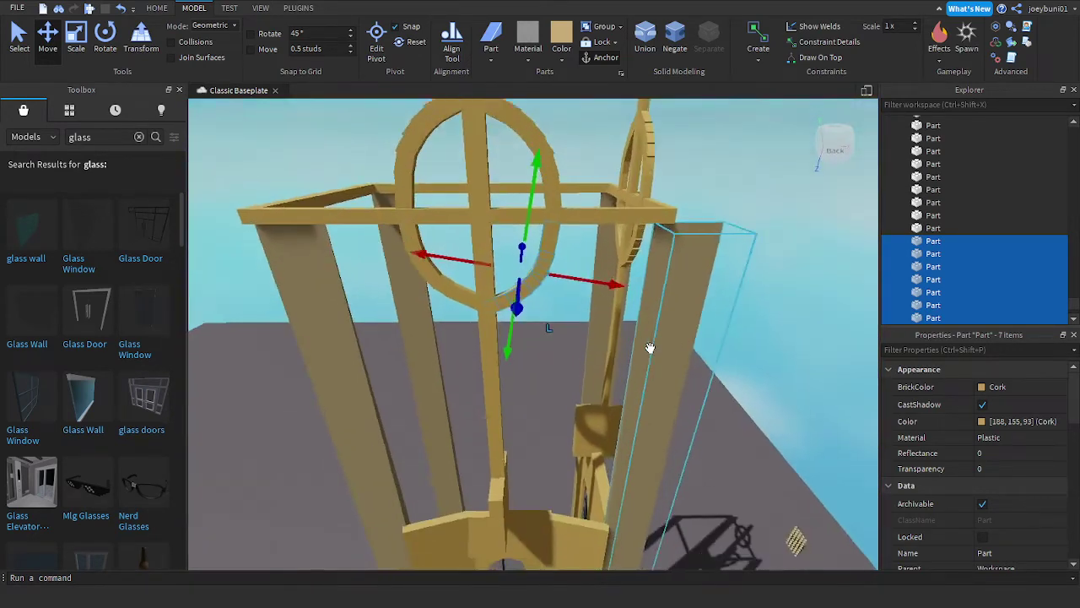
scroll(629, 301, "up", 4)
scroll(628, 300, "down", 3)
right_click_drag(629, 300, 626, 288)
left_click_drag(572, 196, 572, 194)
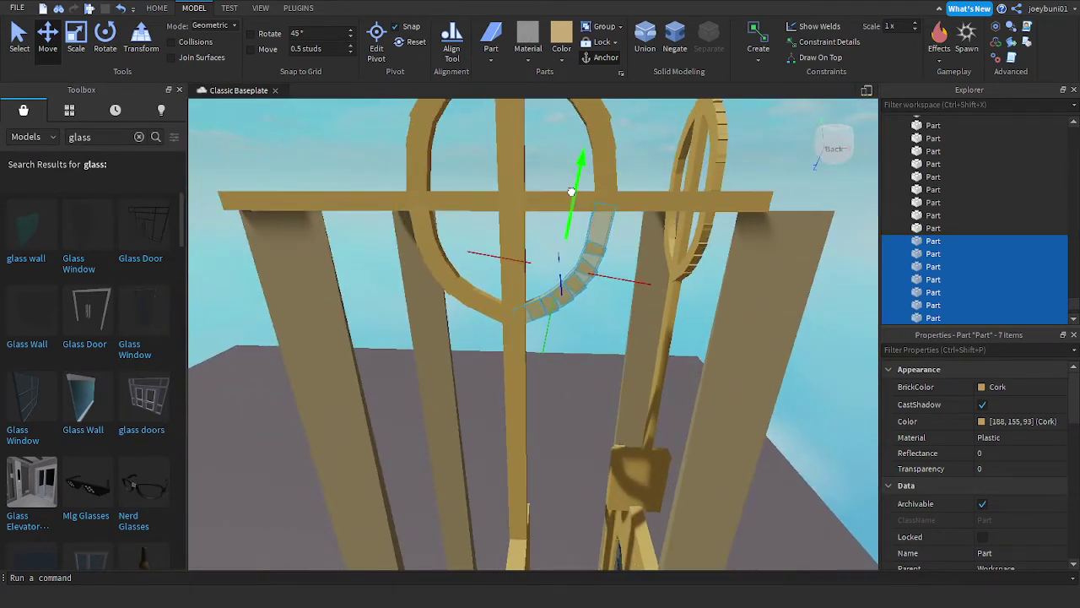
scroll(789, 324, "down", 6)
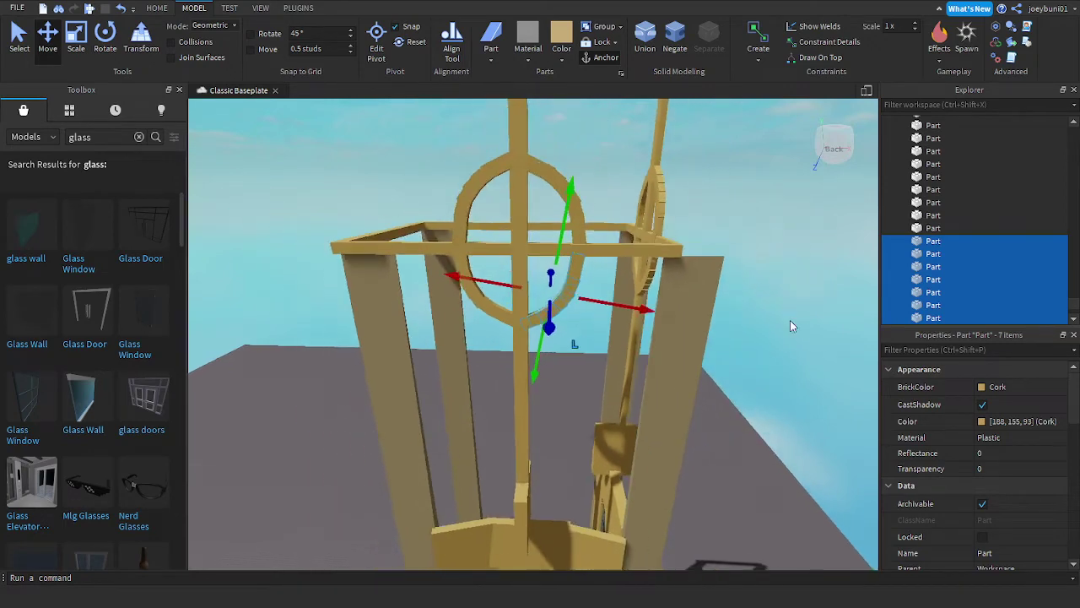
left_click(790, 324)
Step: Lengthen the vertical beam slightly at its upper end above the ring, and deselect it
scroll(665, 274, "up", 4)
right_click_drag(668, 275, 663, 271)
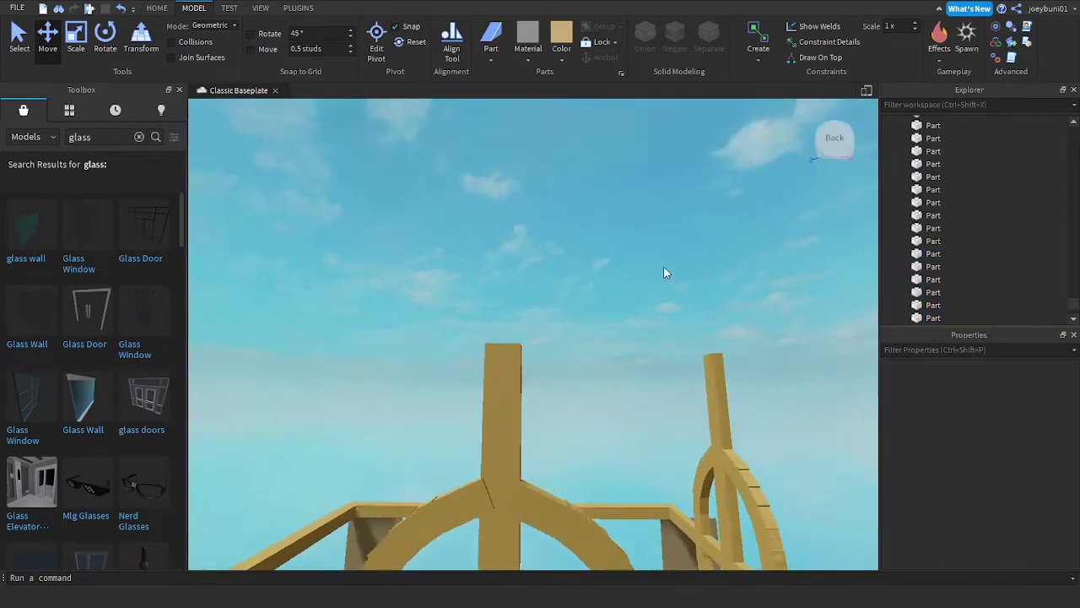
scroll(563, 282, "down", 2)
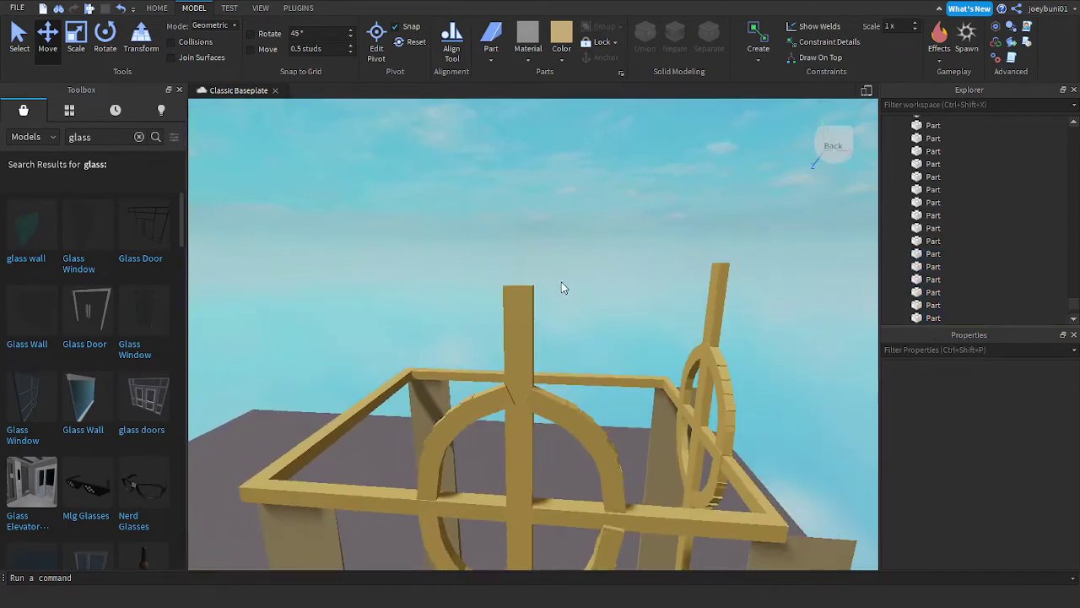
left_click(519, 293)
left_click(74, 33)
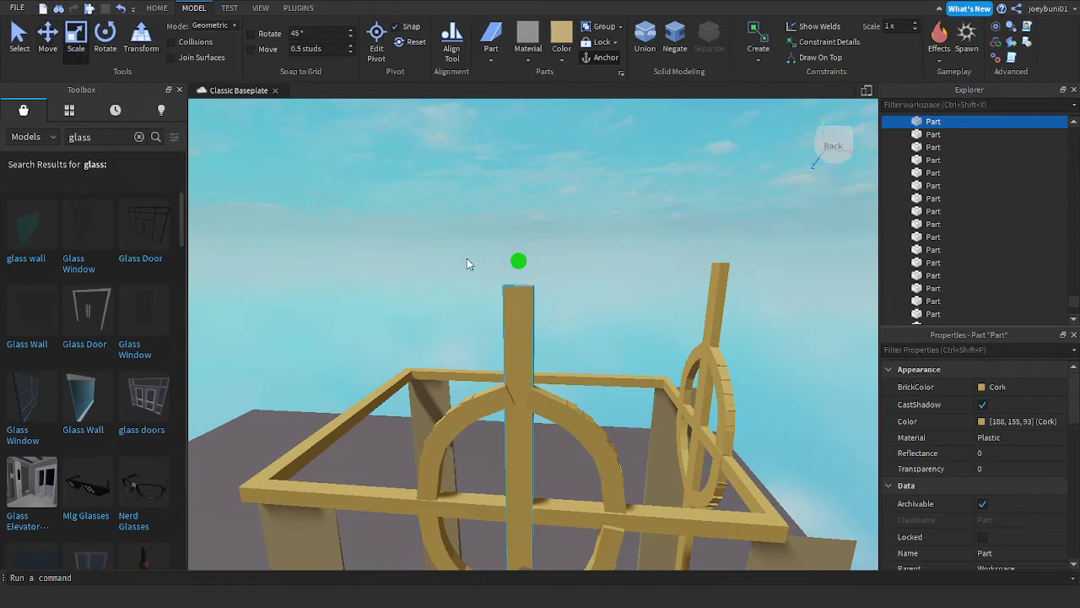
left_click_drag(518, 261, 518, 246)
scroll(548, 290, "down", 2)
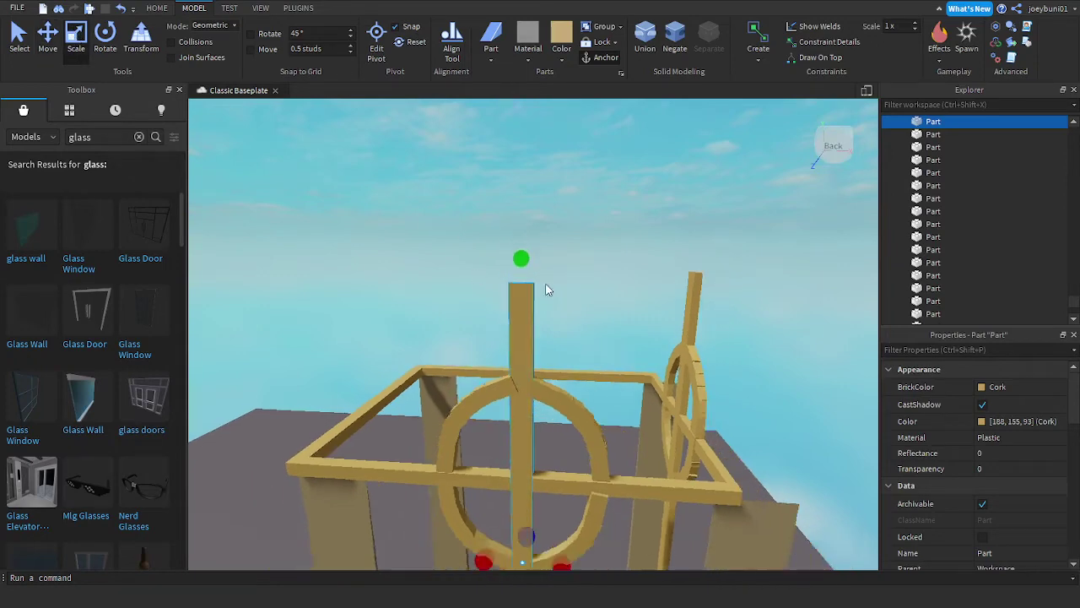
right_click_drag(547, 289, 567, 285)
scroll(761, 380, "down", 3)
left_click(707, 348)
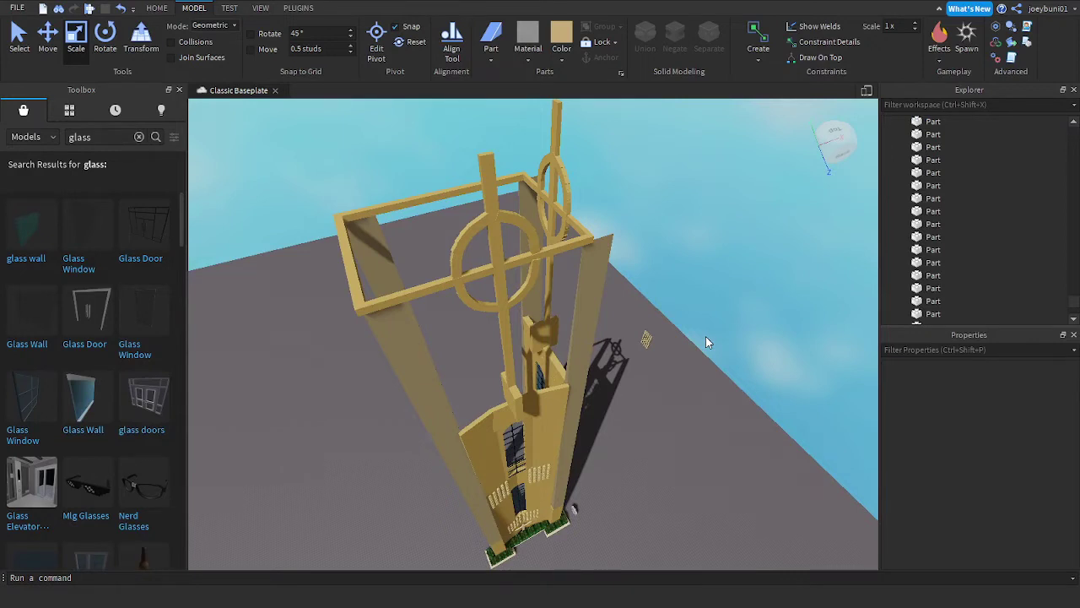
right_click_drag(705, 337, 704, 295)
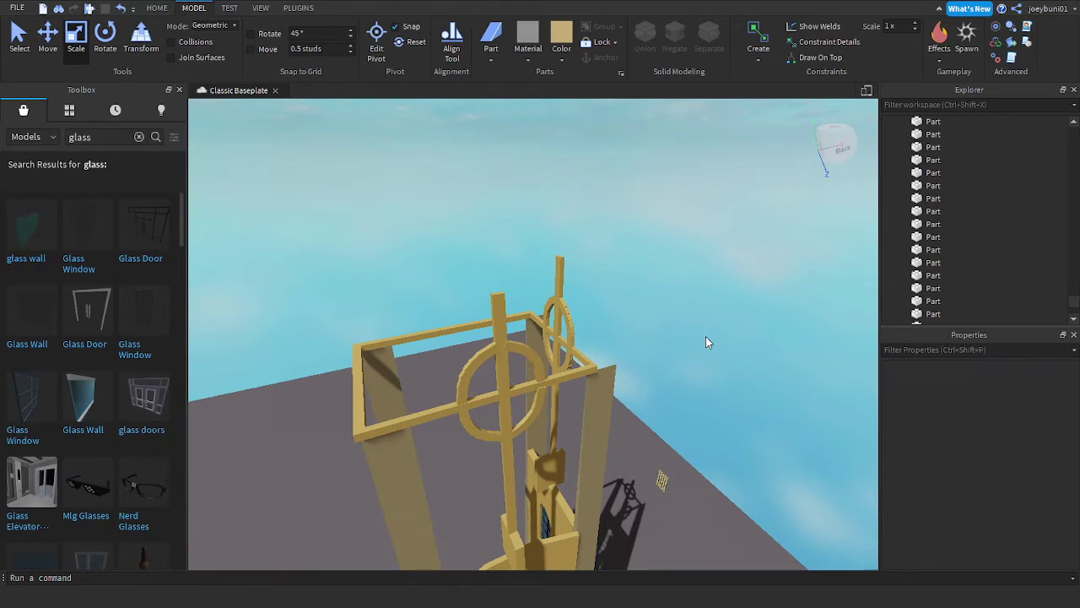
right_click_drag(705, 336, 672, 373)
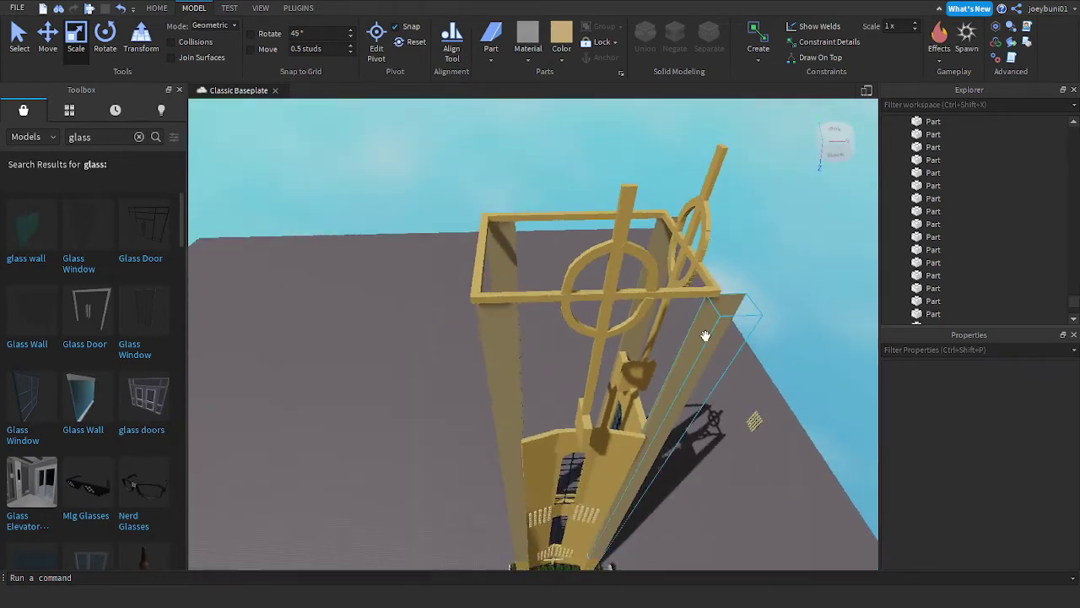
key("w")
key("d")
right_click_drag(705, 336, 591, 371)
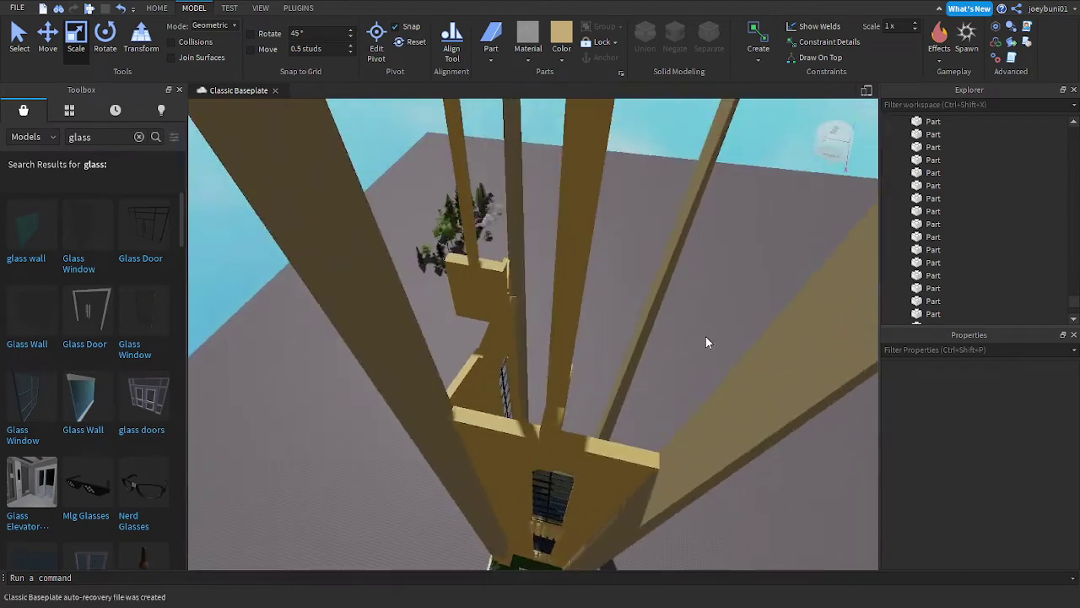
left_click(559, 413)
left_click(564, 302, "ctrl")
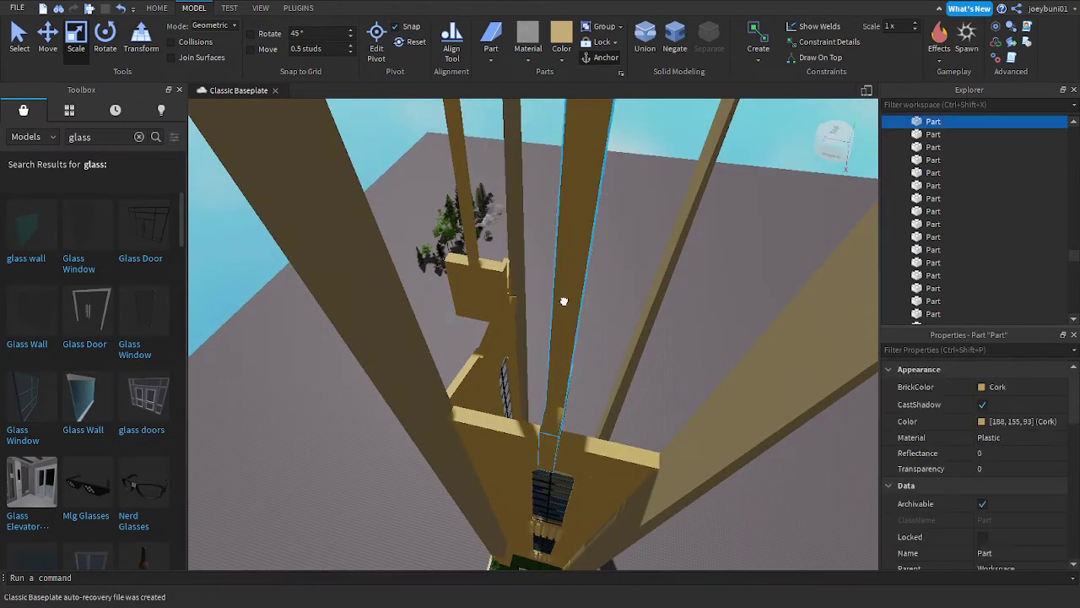
key("d")
right_click_drag(591, 347, 582, 348)
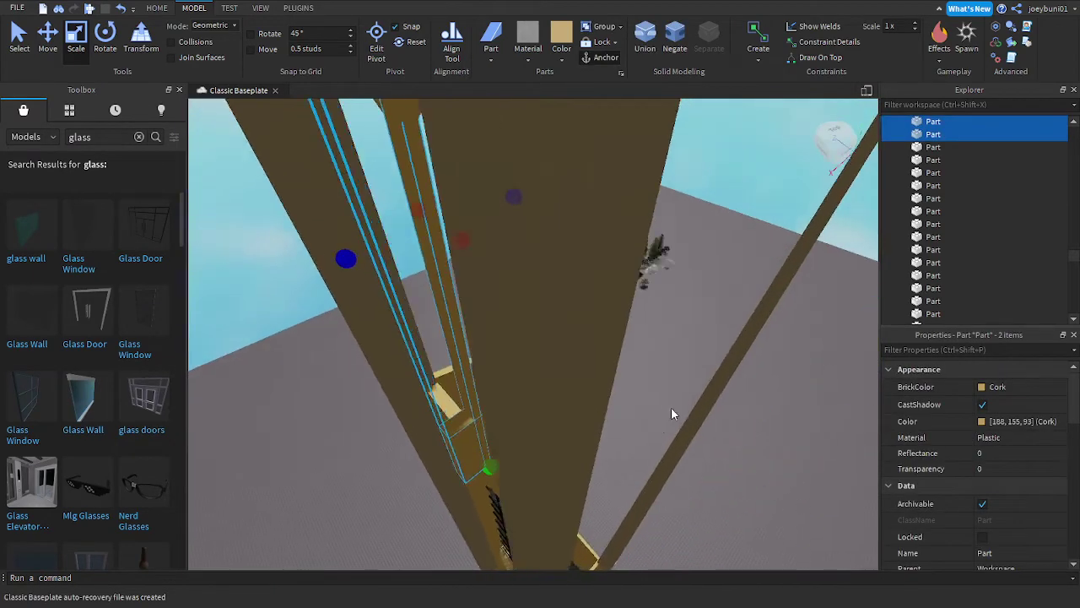
right_click_drag(672, 410, 675, 397)
key("a")
left_click(707, 442)
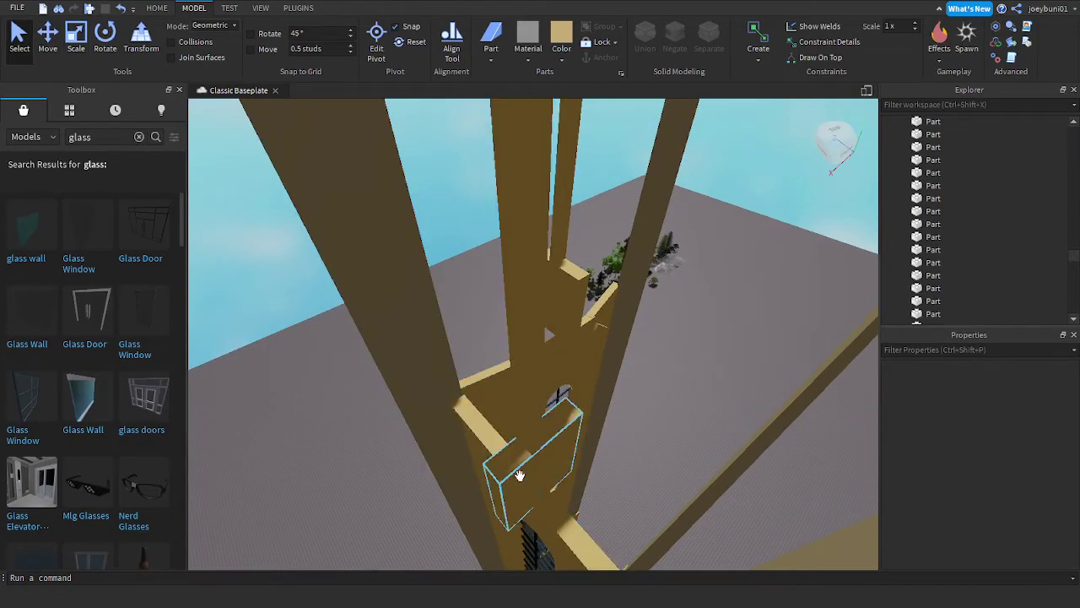
Step: Select the block above the arched window together with the vertical beam rising from it
left_click(514, 490)
left_click(527, 395, "shift")
key("e")
mouse_move(528, 395)
right_mouse_down()
mouse_move(526, 366)
mouse_move(516, 465)
mouse_move(526, 381)
right_mouse_up()
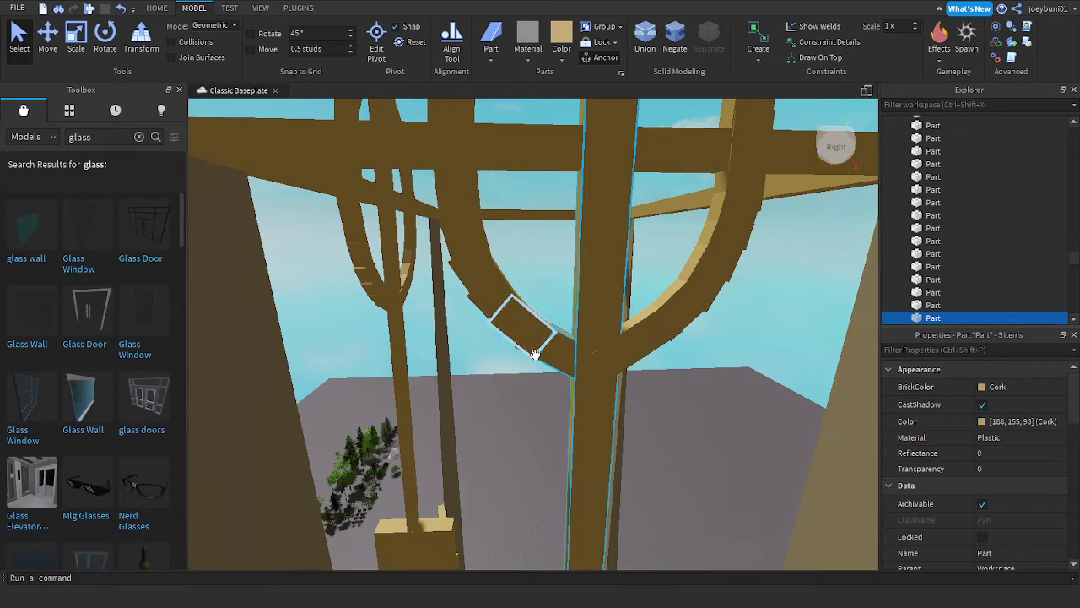
Step: Add the arc segments of the ring's lower quarter on one side of the vertical beam, up to the rail, to the selection
right_click_drag(535, 356, 569, 321)
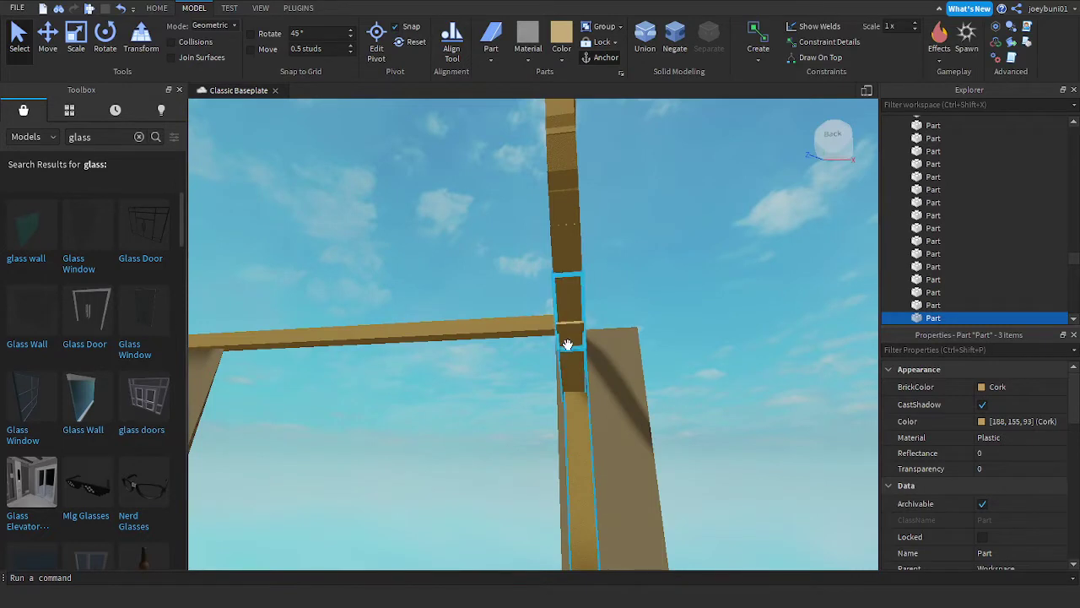
left_click(568, 347, "ctrl")
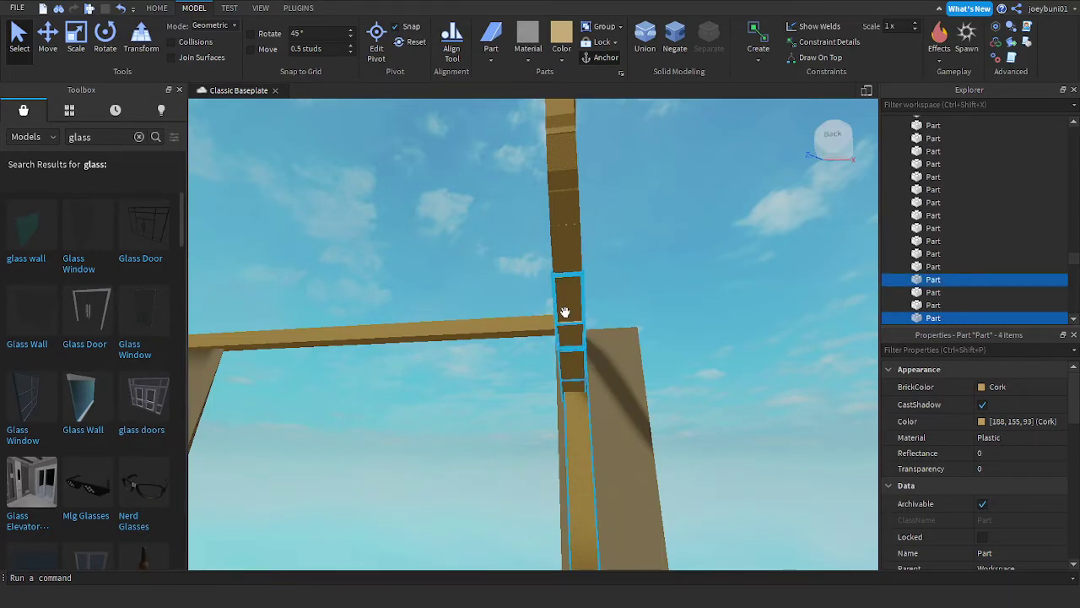
left_click(565, 309, "ctrl")
left_click(563, 202, "ctrl")
left_click(561, 157, "ctrl")
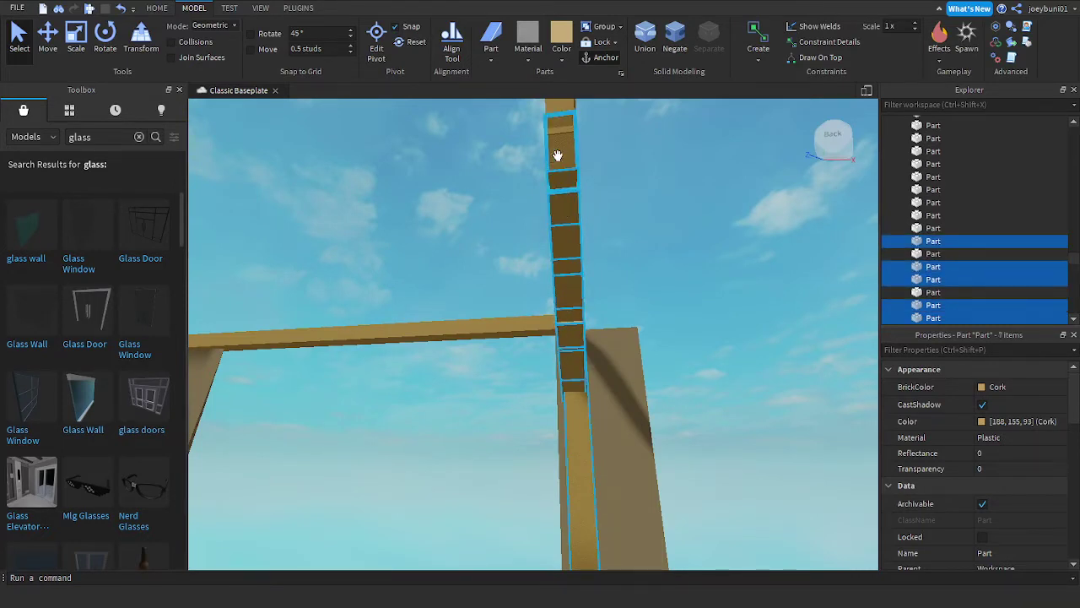
left_click(561, 151, "ctrl")
scroll(562, 152, "up", 3)
scroll(562, 155, "down", 3)
right_click_drag(562, 155, 561, 195)
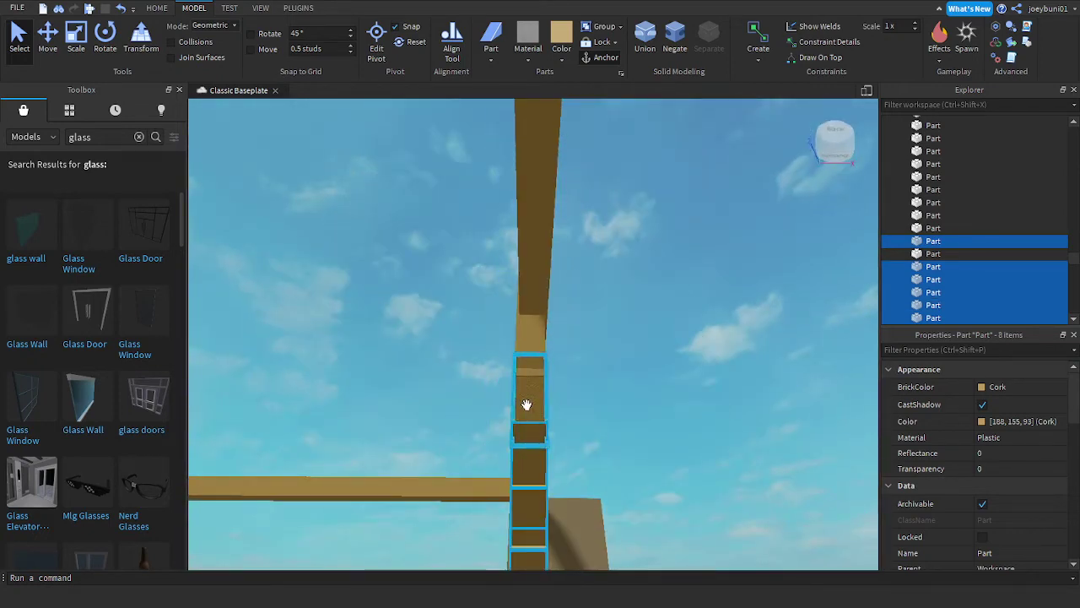
left_click(534, 348, "ctrl")
key("a")
right_click_drag(535, 348, 561, 368)
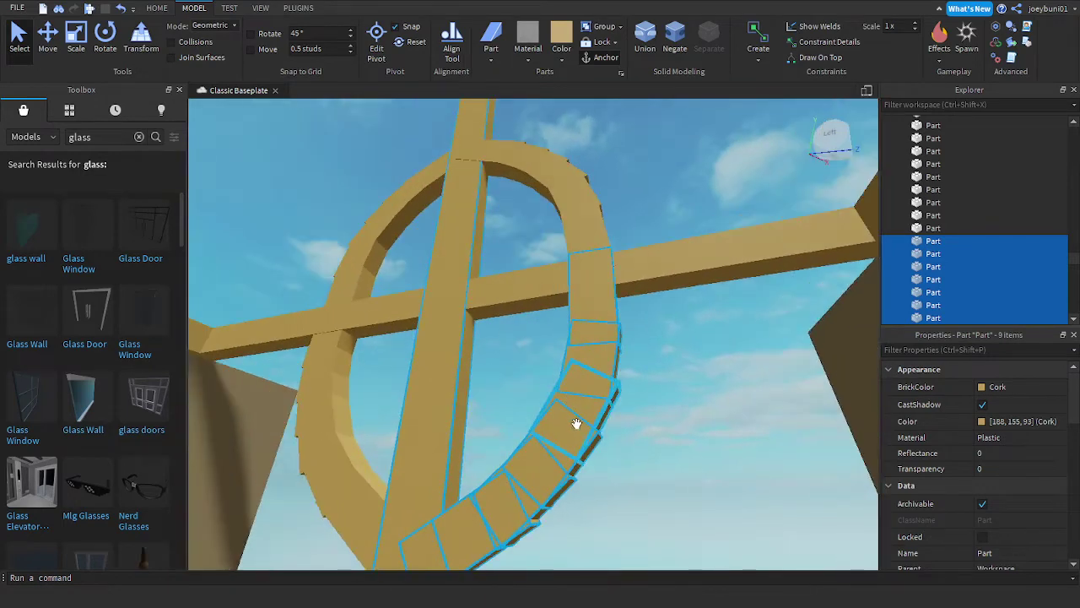
left_click(568, 463, "ctrl")
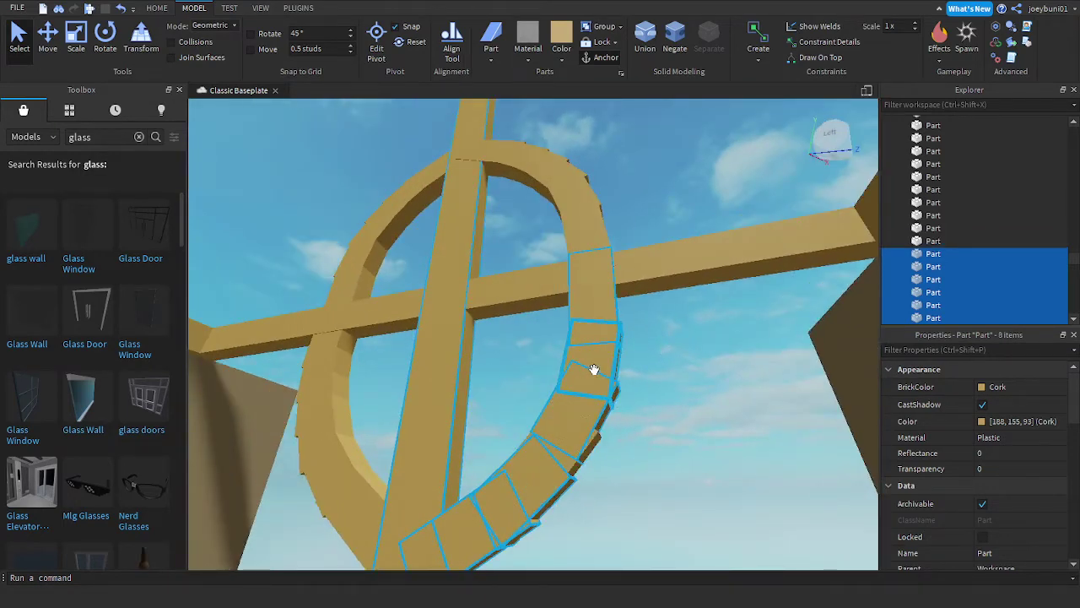
left_click(567, 464, "ctrl")
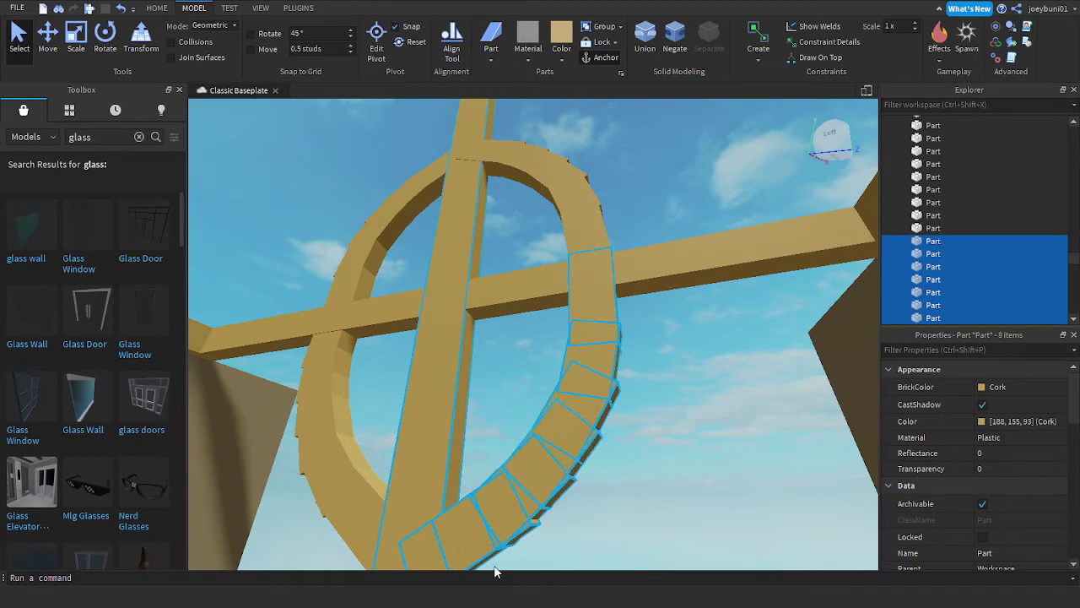
Step: Add the horizontal rail and the lowest arc segments of the ring's upper quarter directly above it to the selection
scroll(549, 544, "down", 1)
right_click_drag(550, 543, 578, 489)
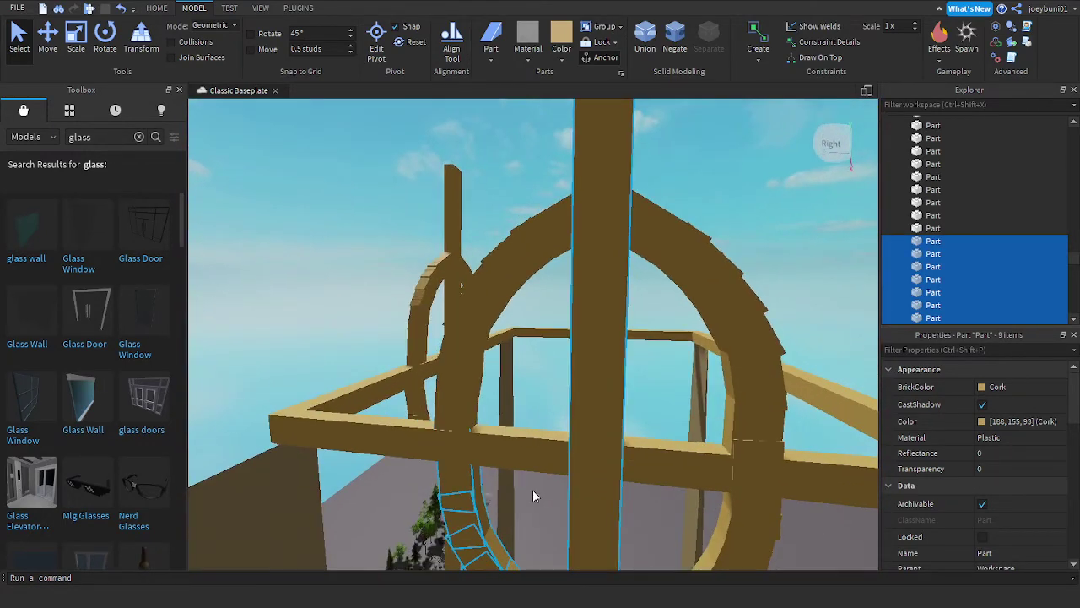
left_click(454, 450, "ctrl")
left_click(448, 388, "ctrl")
right_click_drag(446, 349, 446, 349)
left_click(310, 356, "ctrl")
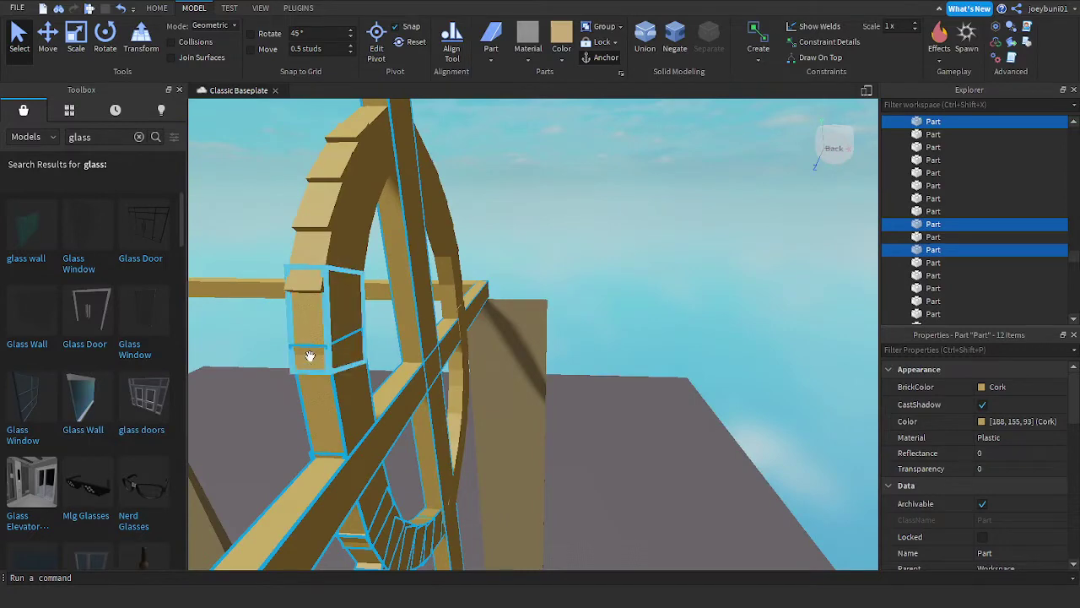
Step: Add the remaining arc segments of the same upper quarter, up to the vertical beam, to the selection
left_click(299, 285, "ctrl")
left_click(309, 211, "ctrl")
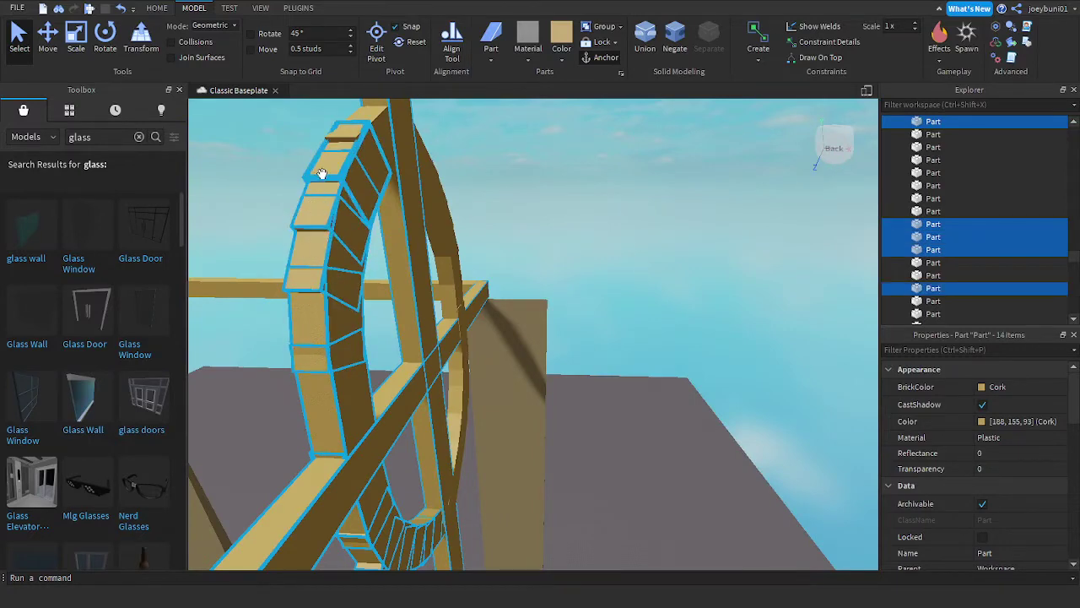
left_click(323, 173, "ctrl")
right_click_drag(357, 188, 359, 197)
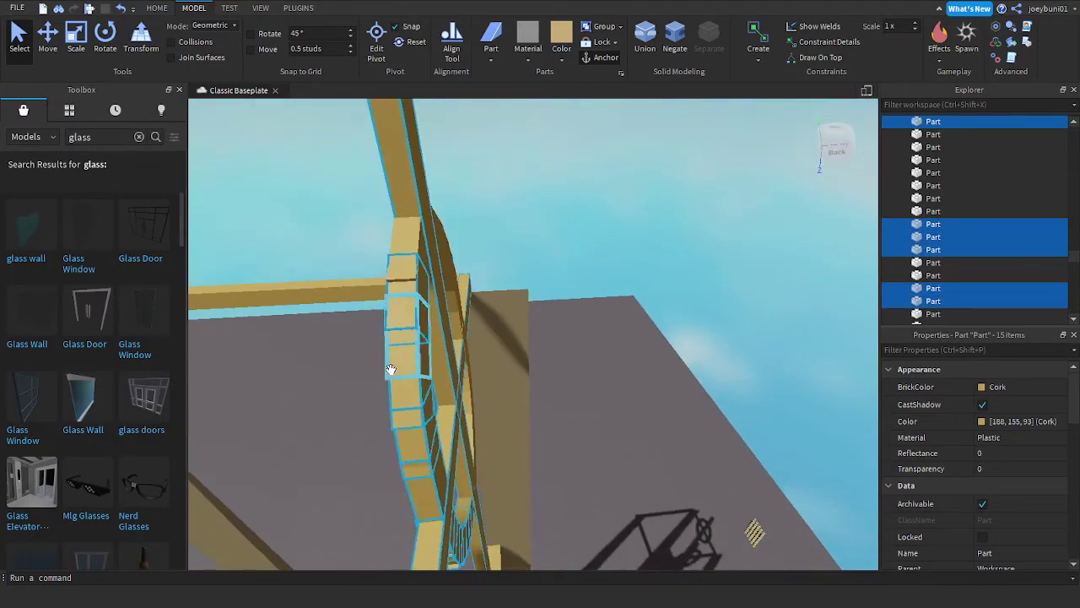
right_click_drag(398, 333, 399, 335)
scroll(398, 334, "up", 2)
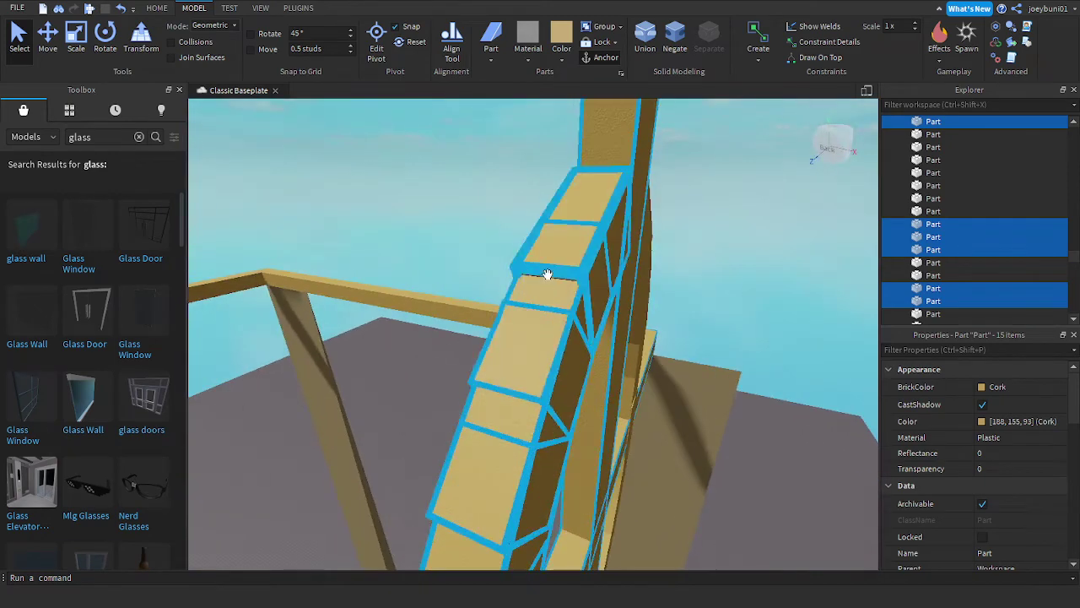
left_click(604, 325, "ctrl")
right_click_drag(604, 325, 605, 325)
right_click_drag(604, 327, 599, 309)
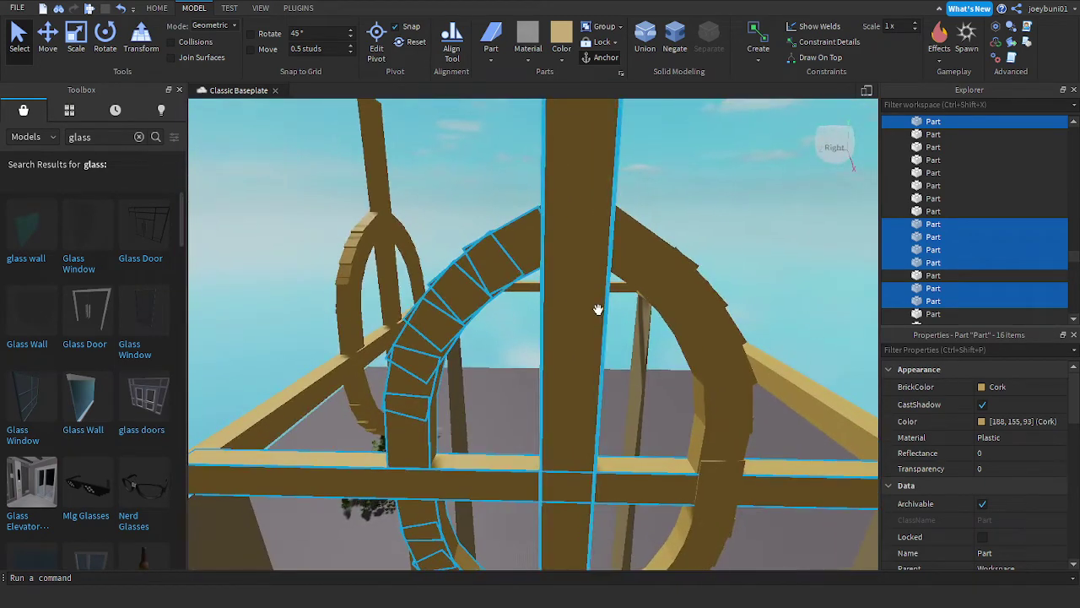
Step: Add the arc segments of the opposite upper quarter, starting at the vertical beam, to the selection
key("d")
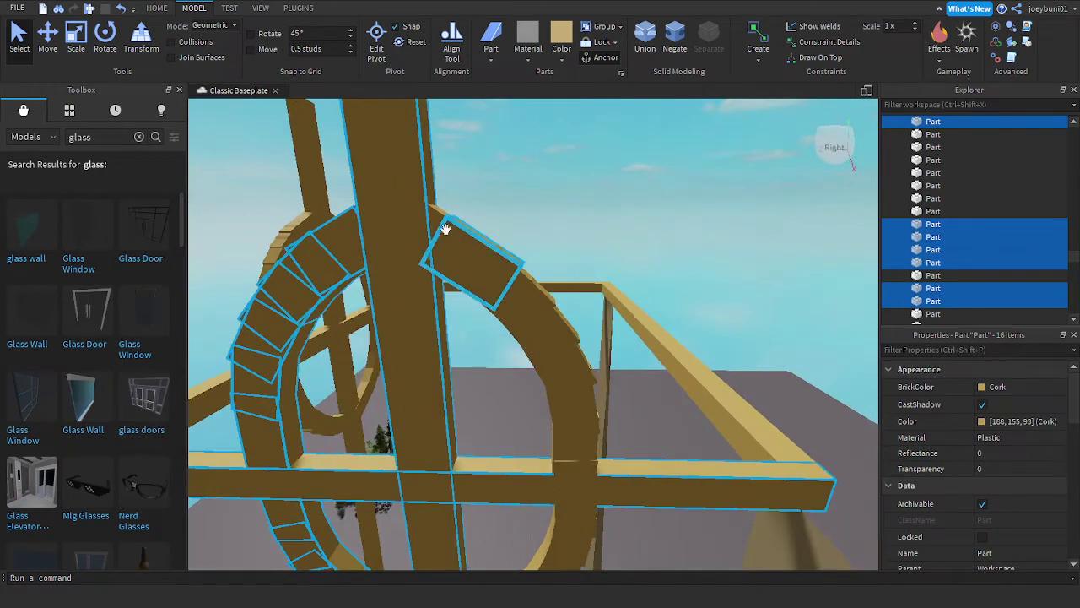
left_click(491, 265, "ctrl")
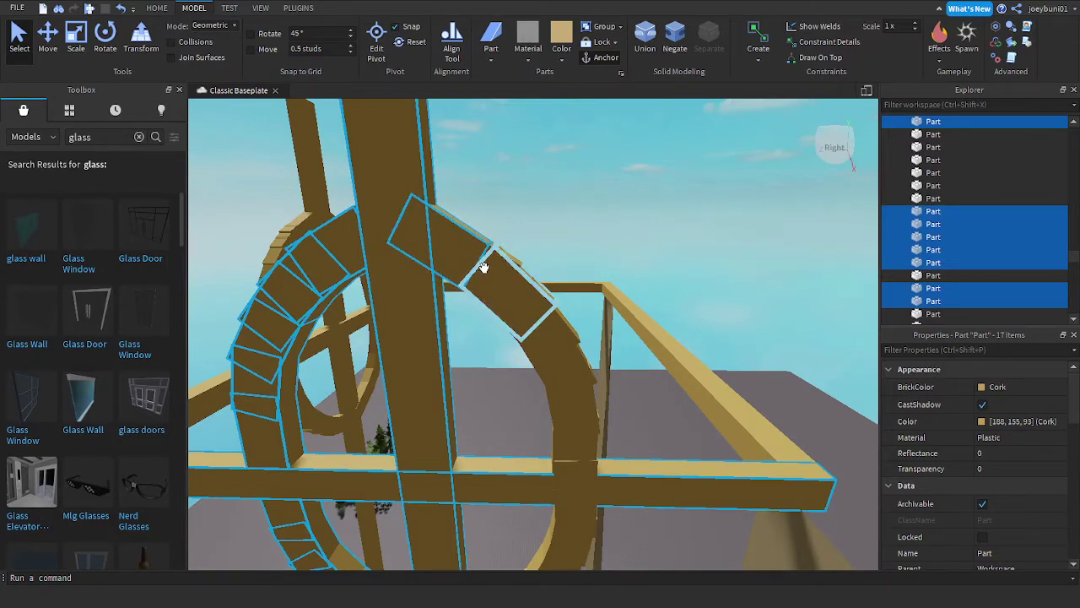
key("d")
right_click_drag(484, 267, 520, 259)
left_click(548, 148, "ctrl")
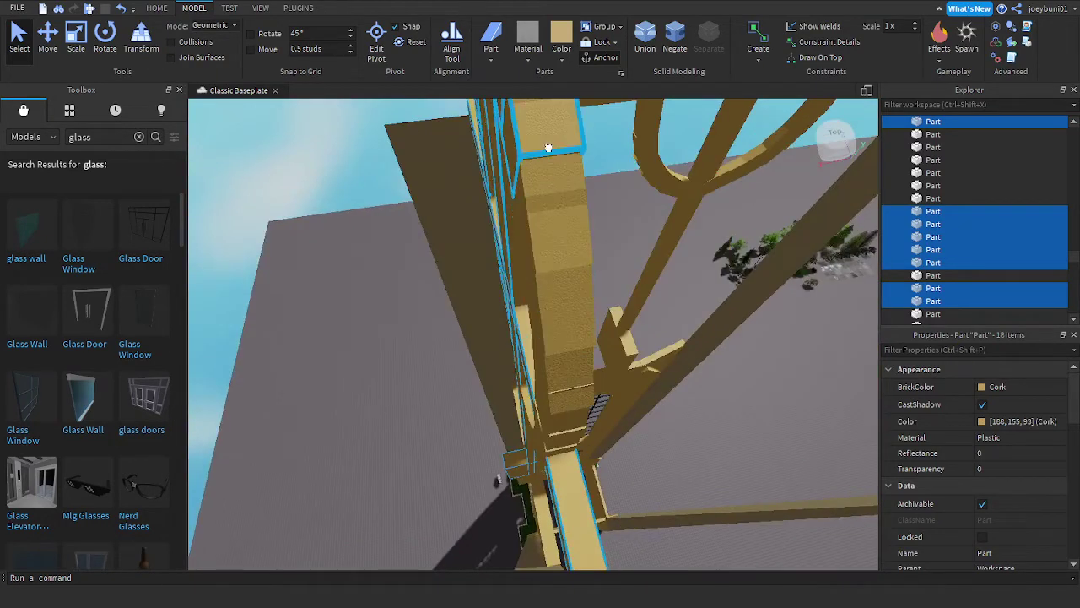
right_click_drag(548, 147, 548, 147)
key("a")
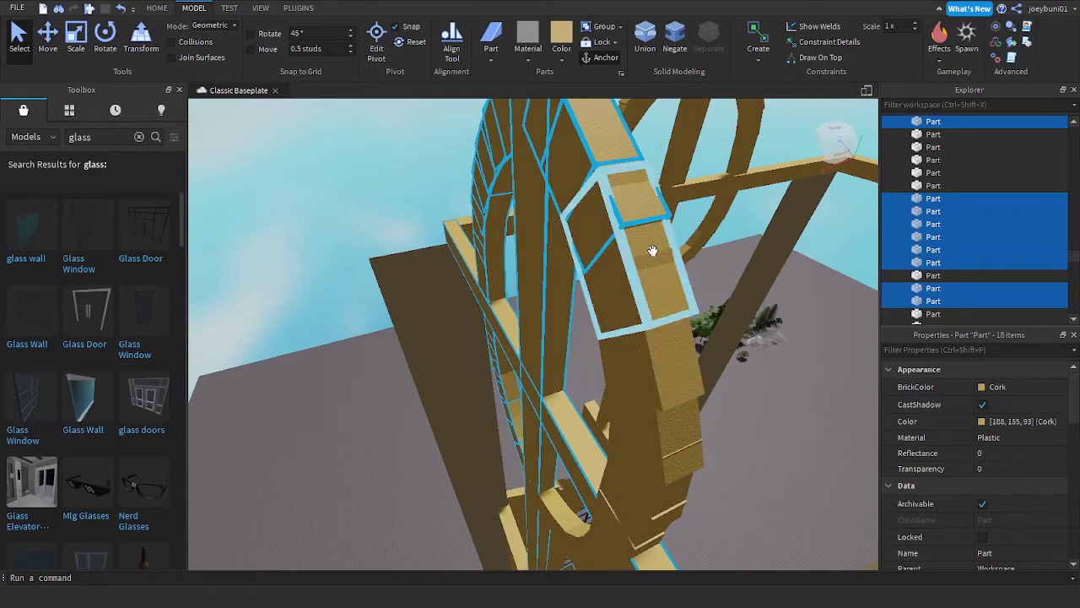
left_click(646, 243, "ctrl")
left_click(650, 275, "ctrl")
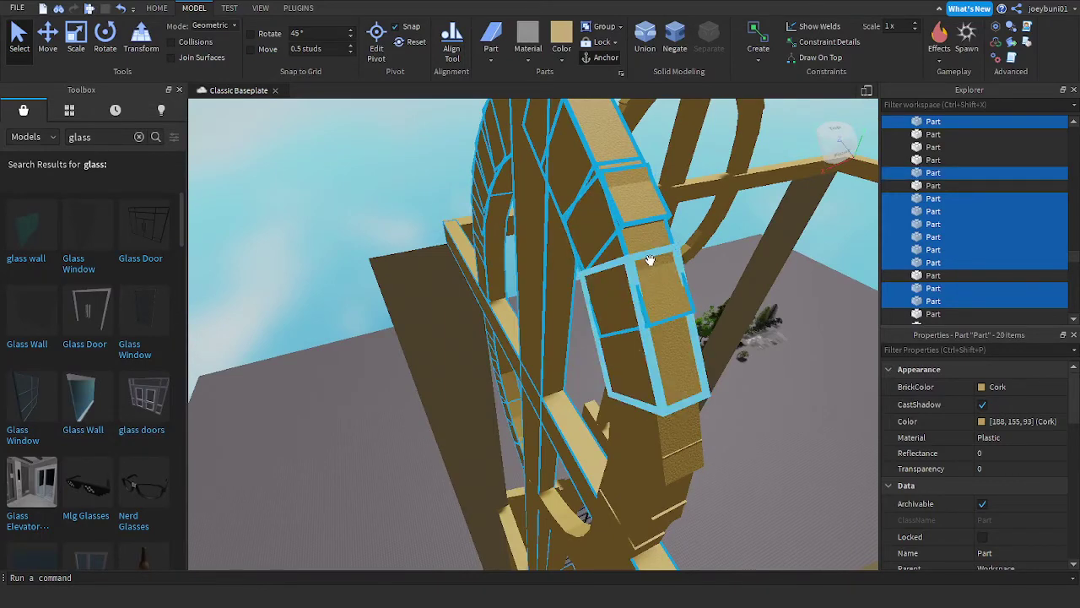
right_click_drag(685, 416, 686, 422)
key("w")
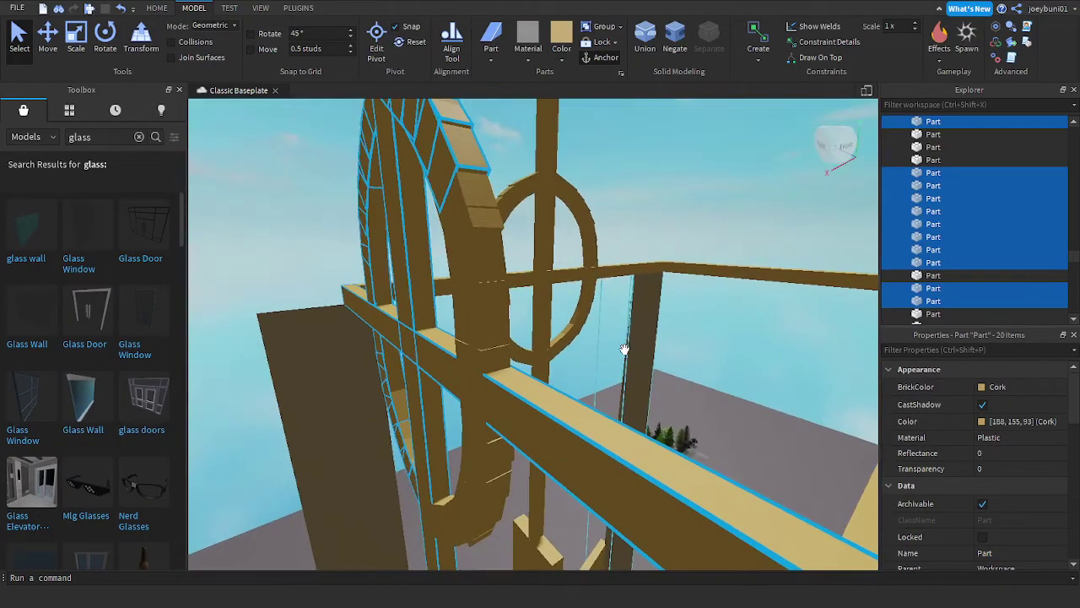
left_click(479, 199, "ctrl")
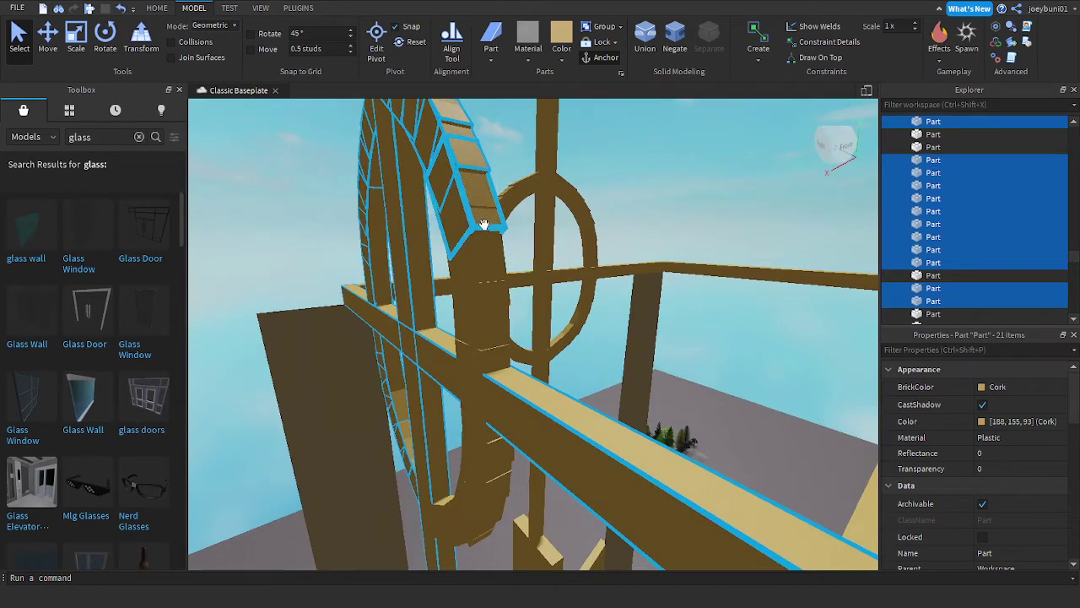
left_click(483, 235)
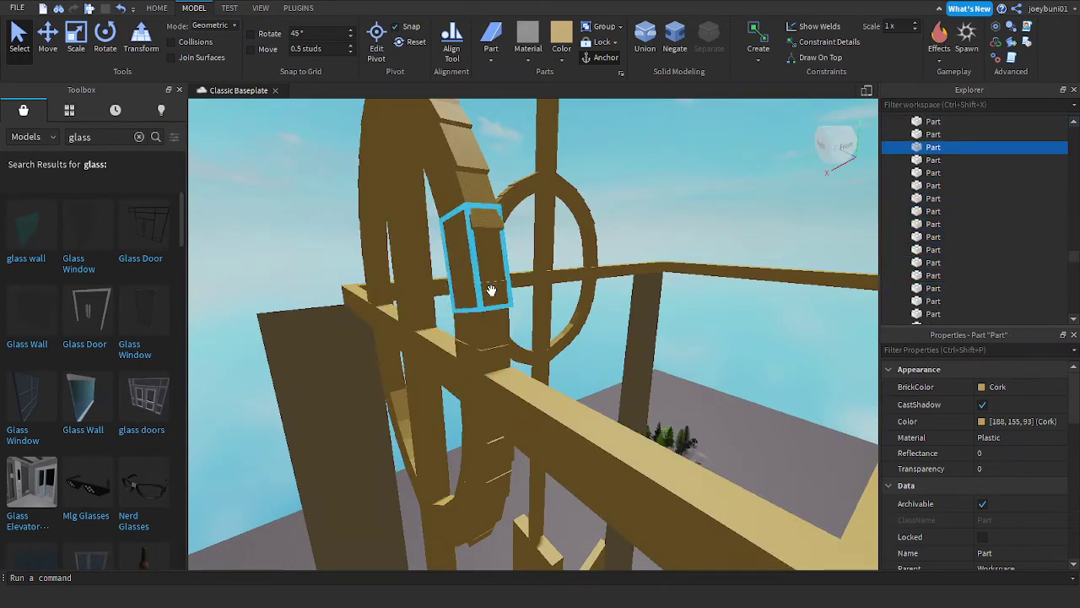
Step: Select the vertical beam parts running through the circular frame on the tower's side
key("a")
right_click_drag(499, 340, 506, 349)
key("e")
scroll(506, 350, "down", 4)
scroll(517, 450, "up", 4)
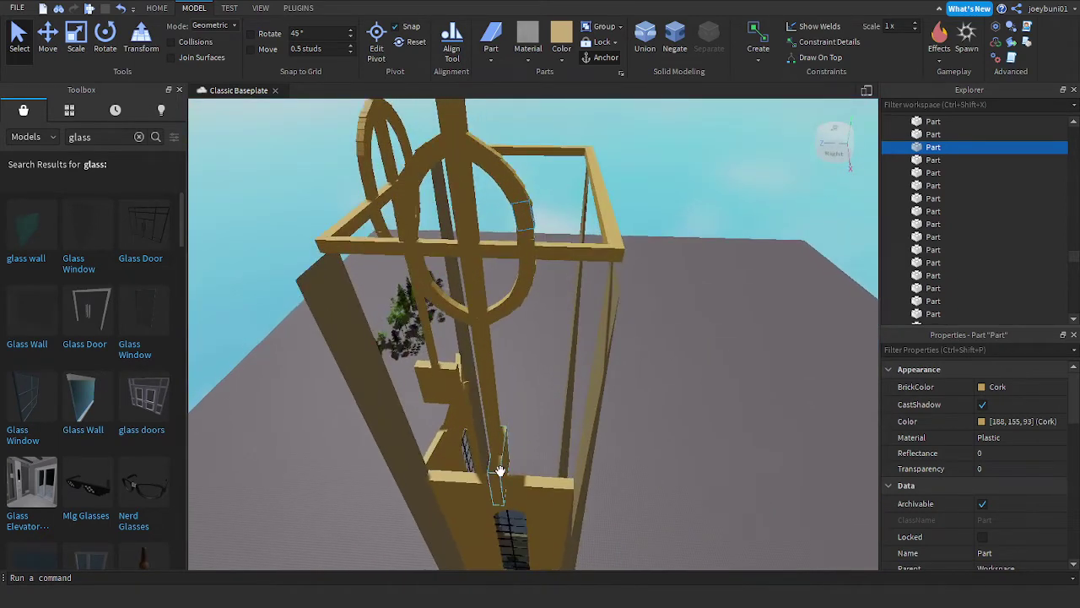
scroll(502, 463, "up", 3)
left_click(514, 456)
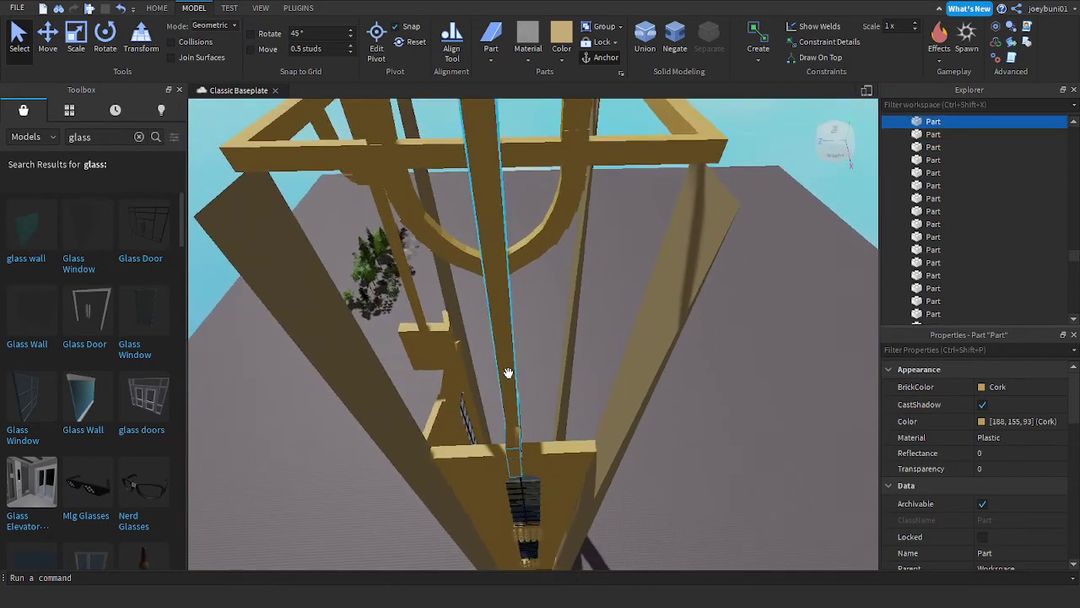
left_click(509, 371, "ctrl")
Step: Add the segments of the circular frame's lower-left arc to the selection
right_click_drag(509, 371, 538, 397)
scroll(507, 368, "up", 2)
key("a")
key("w")
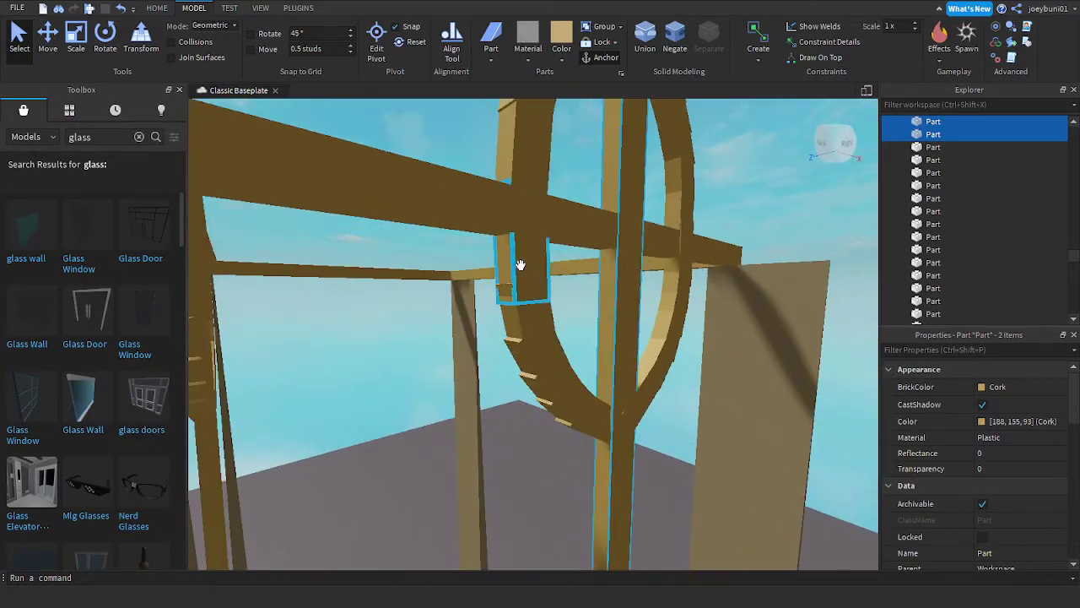
left_click(520, 306, "ctrl")
left_click(535, 348, "ctrl")
left_click(562, 397, "ctrl")
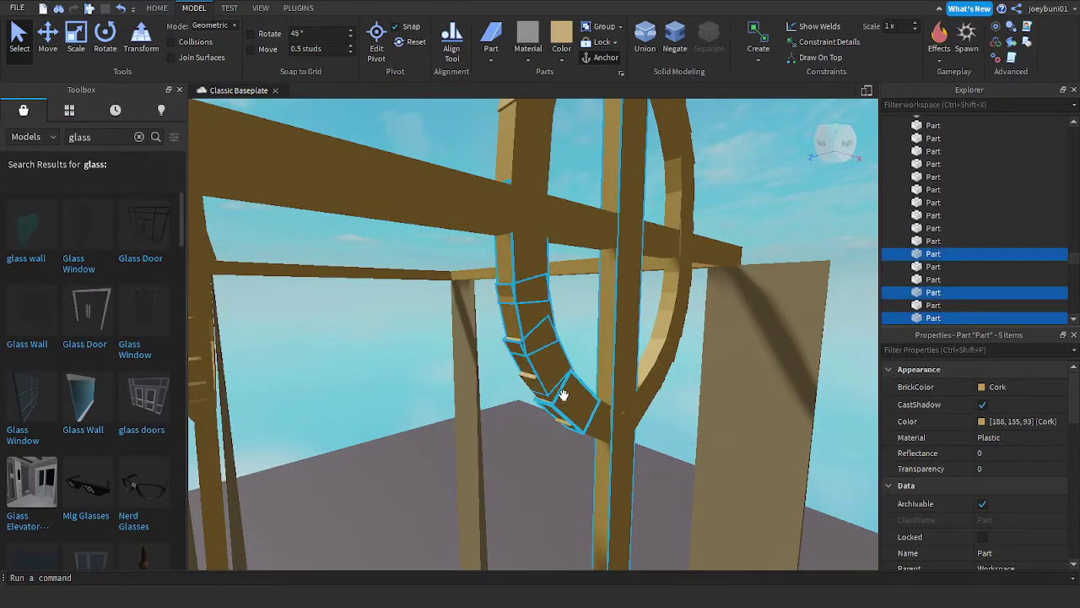
left_click(571, 411, "ctrl")
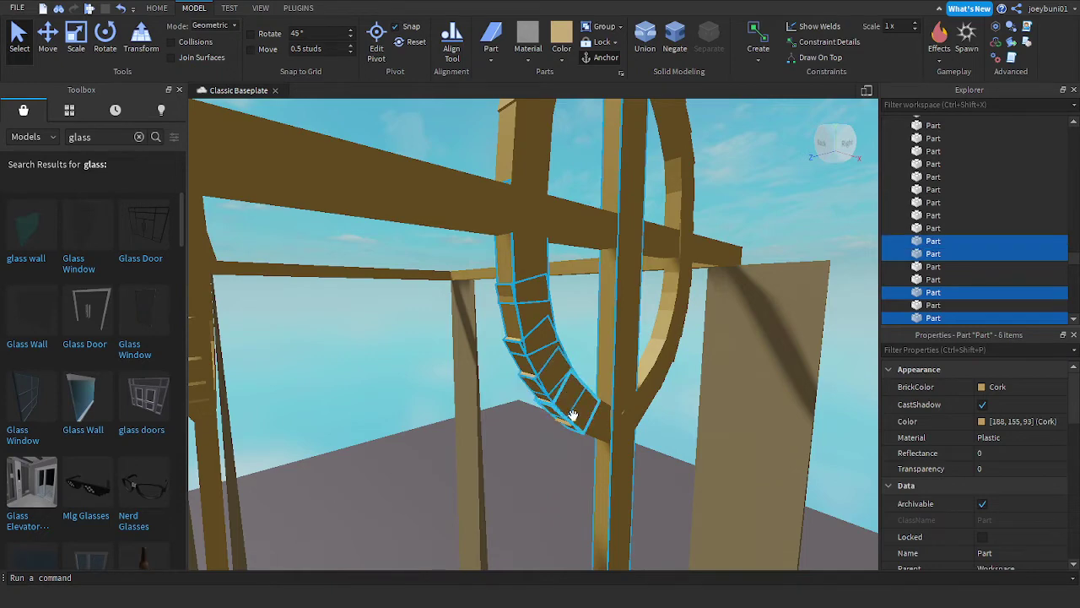
left_click(590, 425, "ctrl")
left_click(588, 414, "ctrl")
Step: Add the horizontal crossbeam and the segments of the circular frame's upper-left arc to the selection
right_click_drag(588, 415, 572, 347)
key("d")
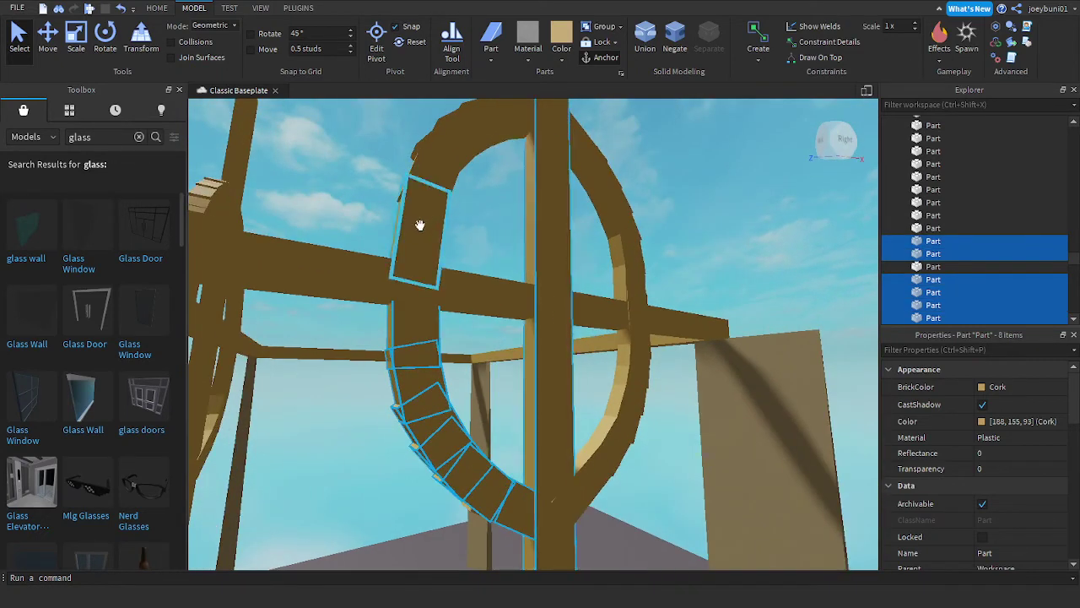
left_click(420, 225, "ctrl")
left_click(438, 167, "ctrl")
left_click(489, 293, "ctrl")
right_click_drag(489, 293, 488, 288)
key("e")
key("a")
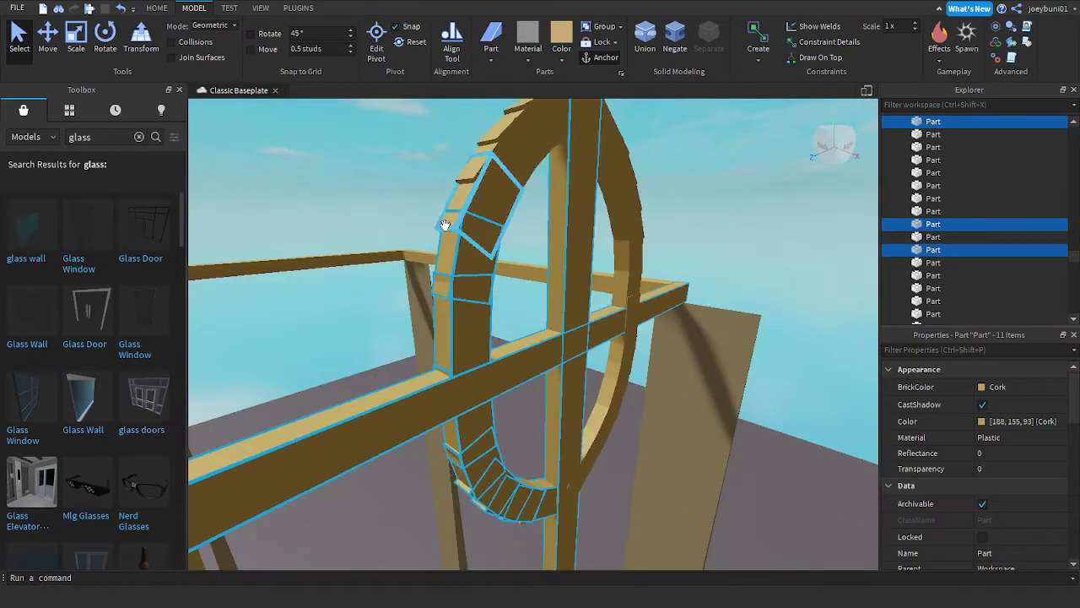
left_click(445, 225, "ctrl")
left_click(473, 171, "ctrl")
Step: Add the circular frame's top segments on both sides of the vertical beam to the selection
right_click_drag(486, 174, 486, 177)
key("w")
key("s")
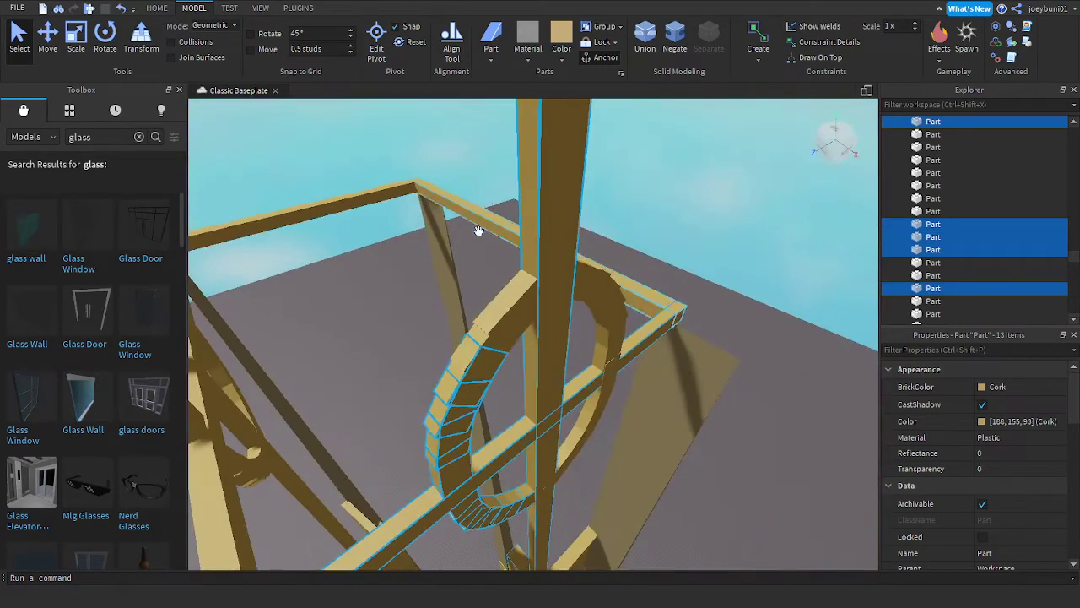
left_click(509, 315, "ctrl")
key("d")
right_click_drag(541, 337, 540, 337)
left_click(537, 301, "ctrl")
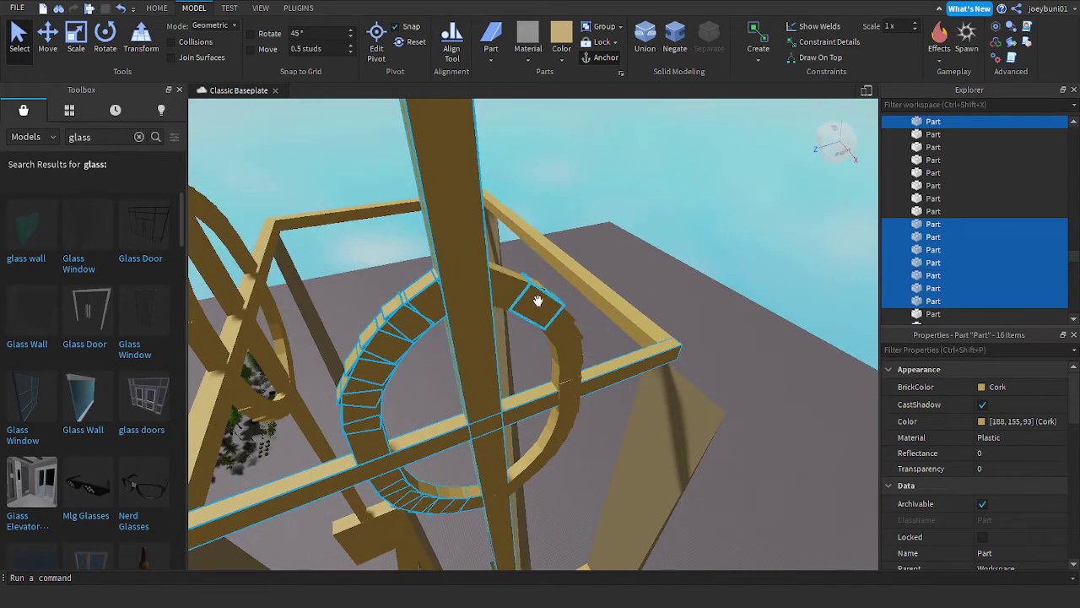
left_click(533, 300, "ctrl")
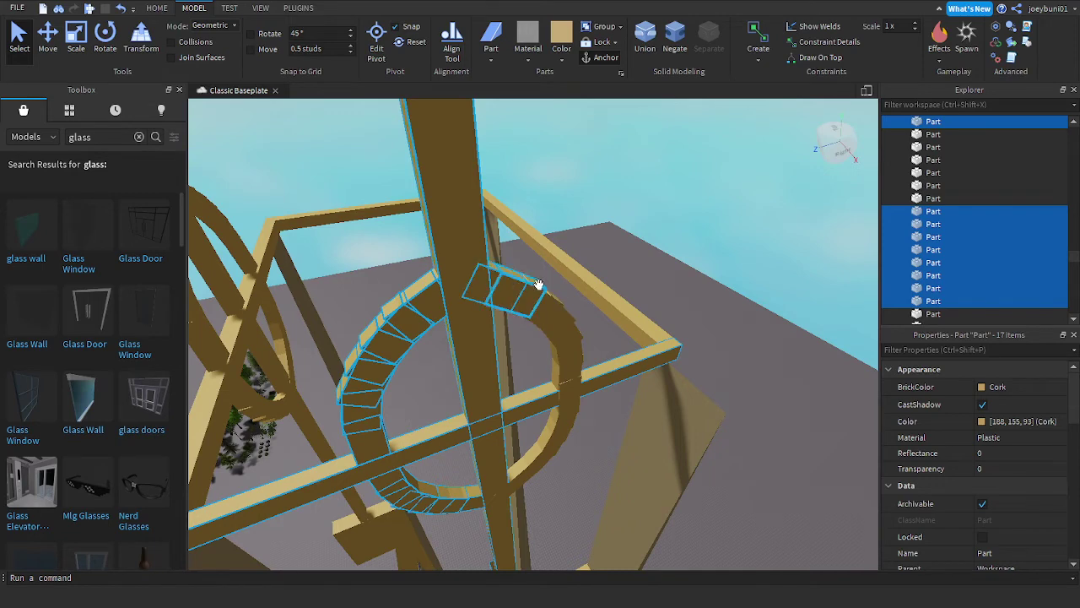
left_click(543, 309, "ctrl")
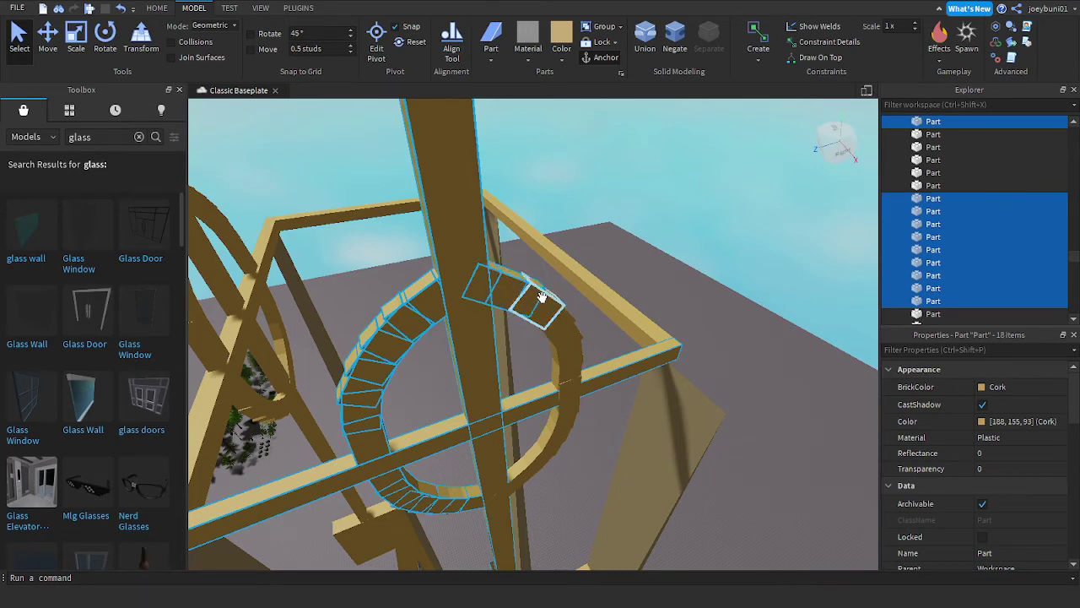
left_click(542, 297, "ctrl")
Step: Add the circular frame's upper-right segments down to the crossbeam to the selection
mouse_move(544, 302)
right_mouse_down()
mouse_move(551, 319)
mouse_move(540, 310)
right_mouse_up()
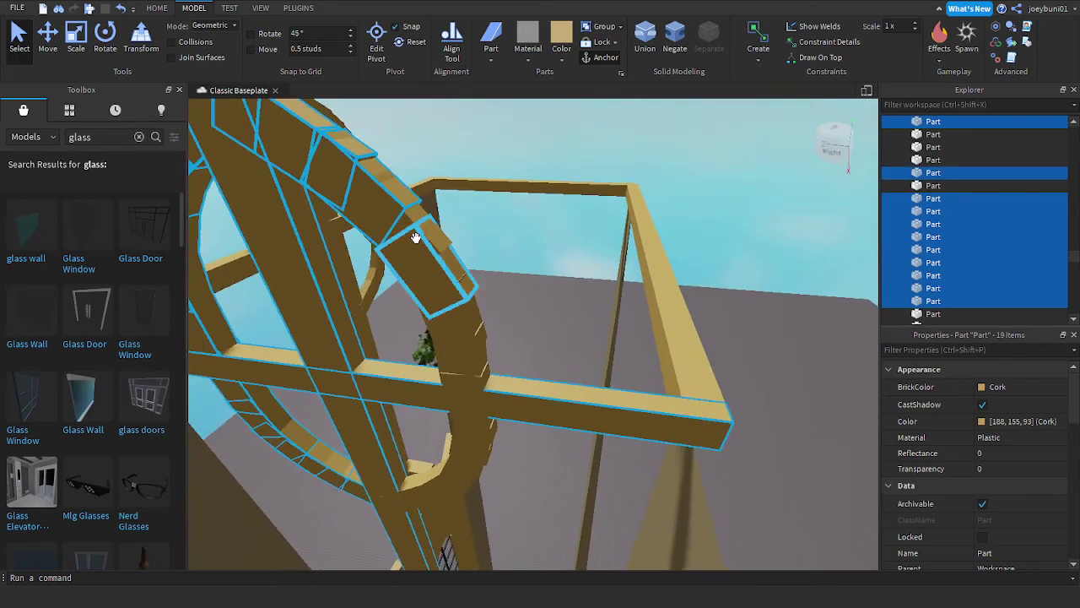
left_click(440, 267, "ctrl")
left_click(443, 270, "ctrl")
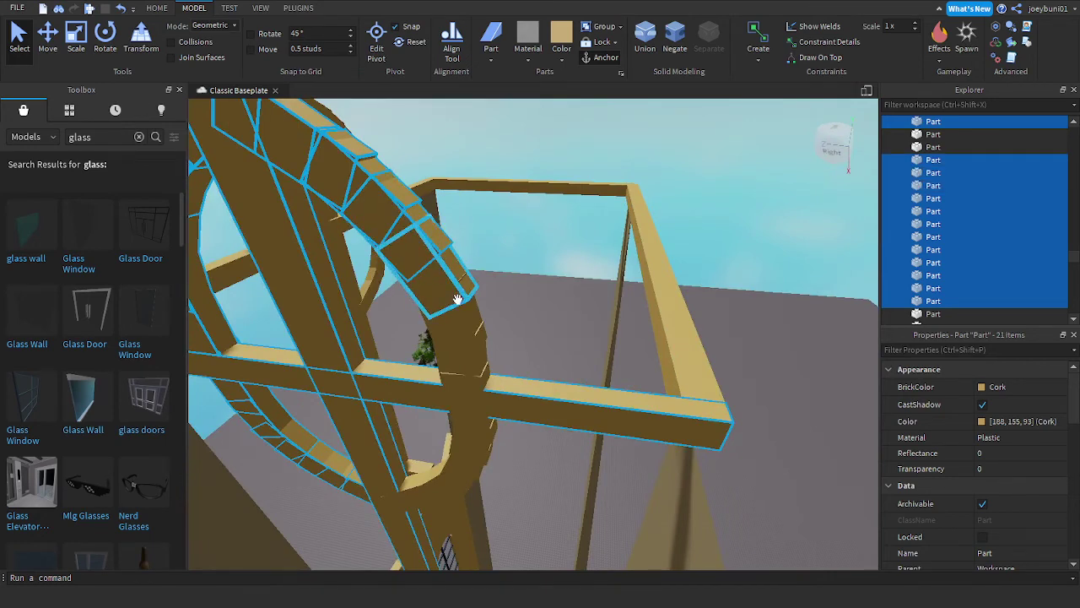
left_click(463, 332, "ctrl")
left_click(472, 368, "ctrl")
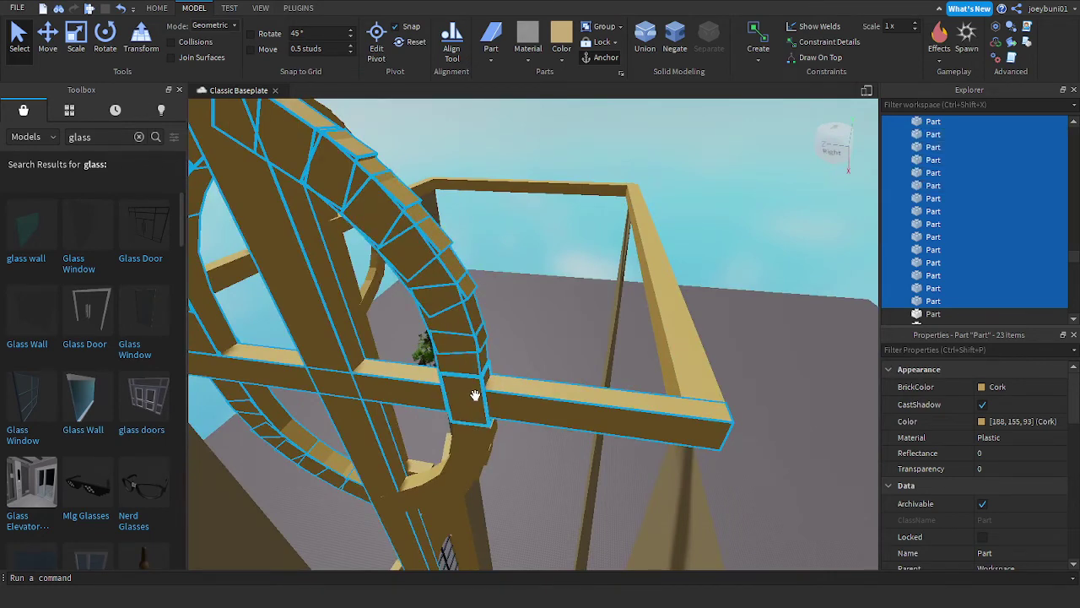
Step: Add the circular frame's remaining lower-right segments to complete the selection of the ring and its crossing beams
left_click(503, 412, "ctrl")
right_click_drag(504, 412, 507, 413)
left_click(579, 348, "ctrl")
left_click(600, 321, "ctrl")
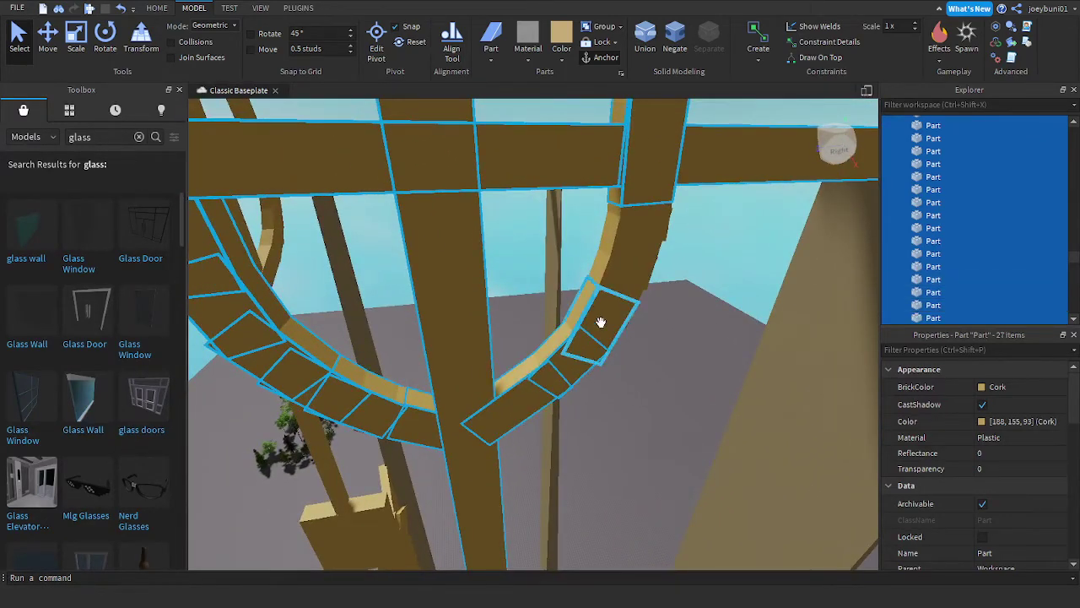
left_click(602, 278, "ctrl")
left_click(639, 215, "ctrl")
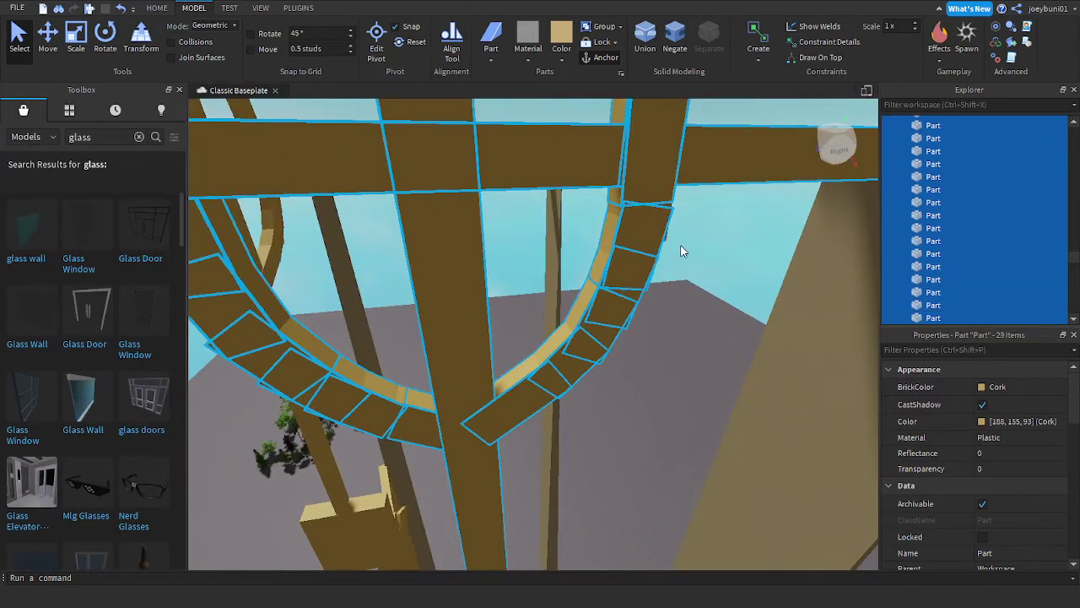
right_click_drag(682, 251, 543, 263)
key("d")
key("d")
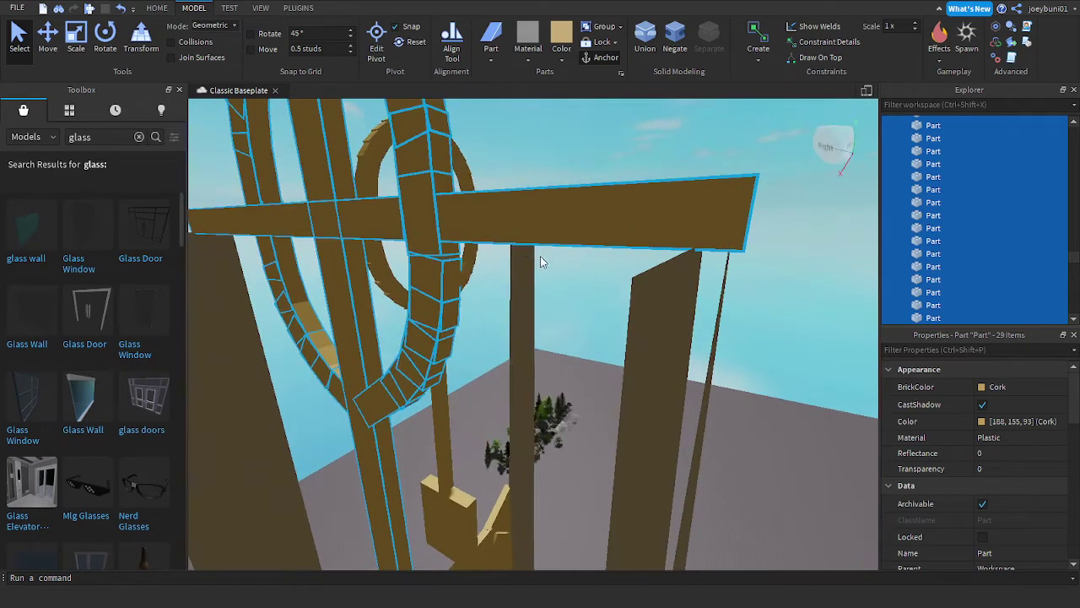
key("a")
key("s")
right_click_drag(466, 295, 487, 307)
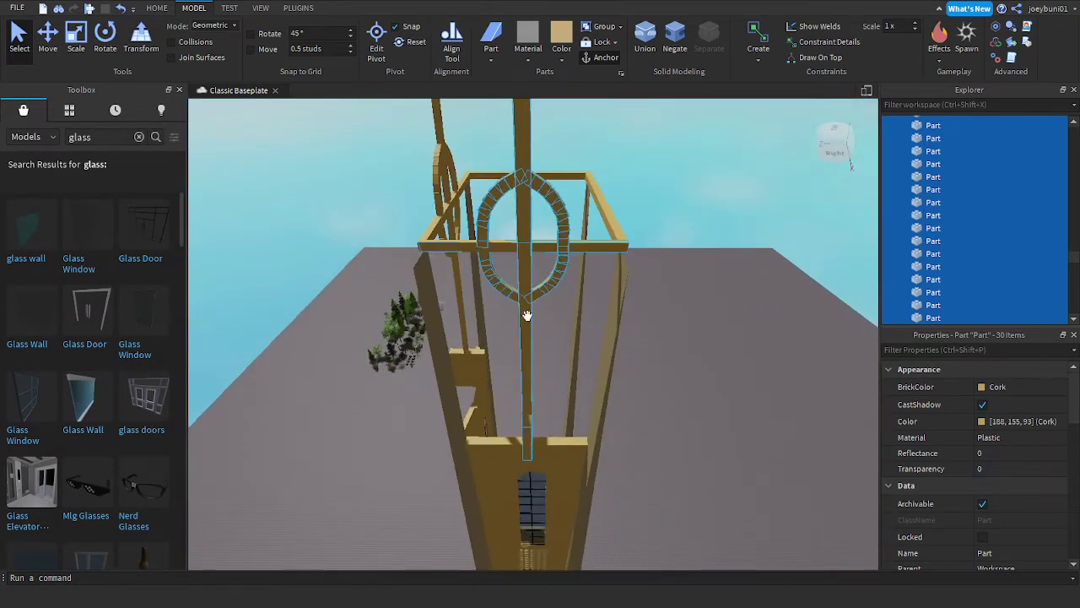
Step: Duplicate the selected ring and beam assembly and move the copy out onto the baseplate away from the tower
key("ctrl+d")
left_click_drag(525, 326, 557, 359)
right_click_drag(547, 350, 557, 359)
left_click_drag(557, 359, 627, 324)
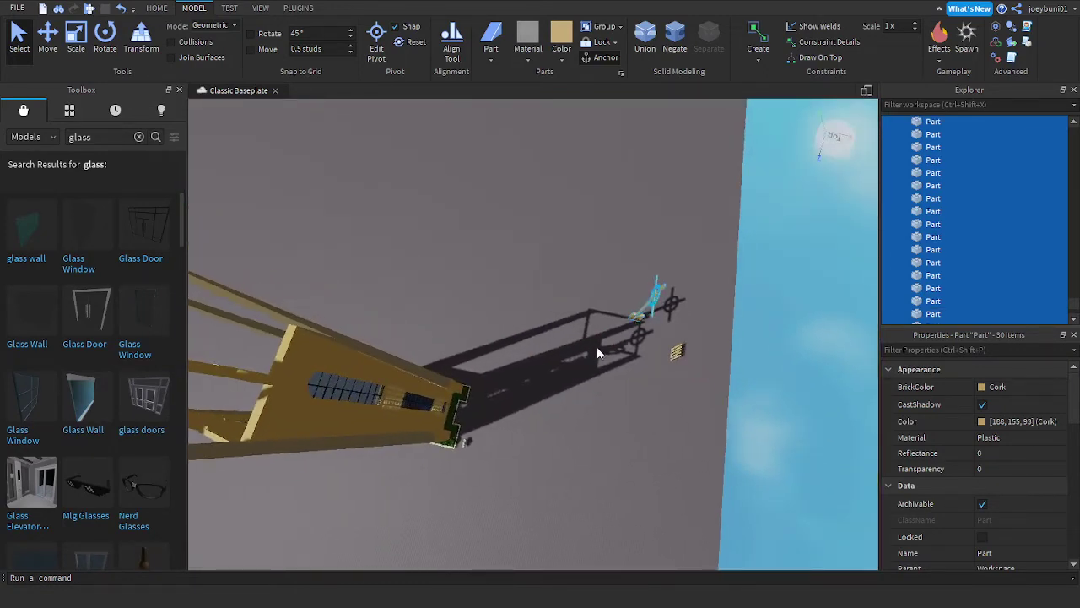
left_click(588, 342)
key("w")
right_click_drag(582, 342, 579, 335)
key("s")
left_click_drag(430, 262, 550, 380)
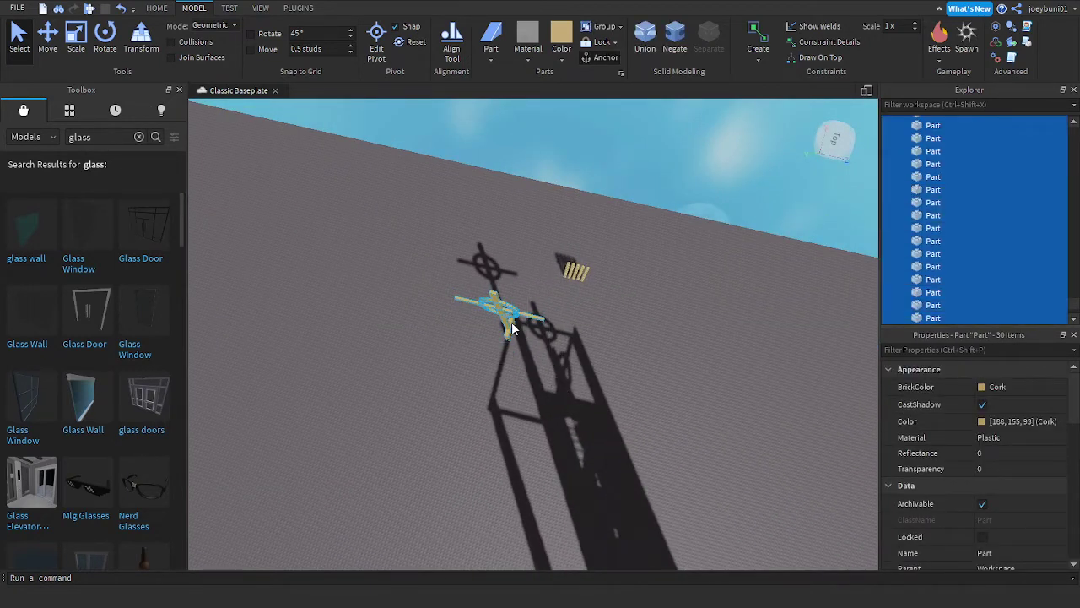
Step: Duplicate the ring and beam assembly again, place this copy between the first one and the tower, and deselect it
key("ctrl+d")
left_click_drag(499, 312, 564, 307)
right_click_drag(561, 312, 564, 307)
left_click_drag(564, 307, 571, 307)
right_click_drag(564, 308, 571, 306)
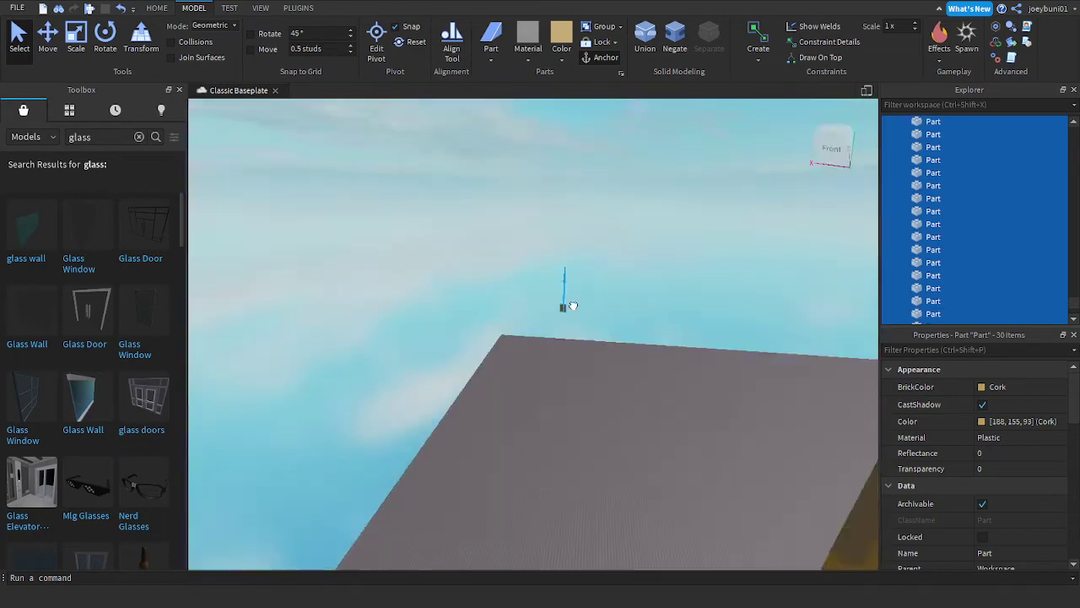
left_click_drag(571, 306, 569, 309)
mouse_move(571, 306)
right_mouse_down()
mouse_move(569, 280)
mouse_move(564, 288)
right_mouse_up()
left_click_drag(566, 285, 512, 365)
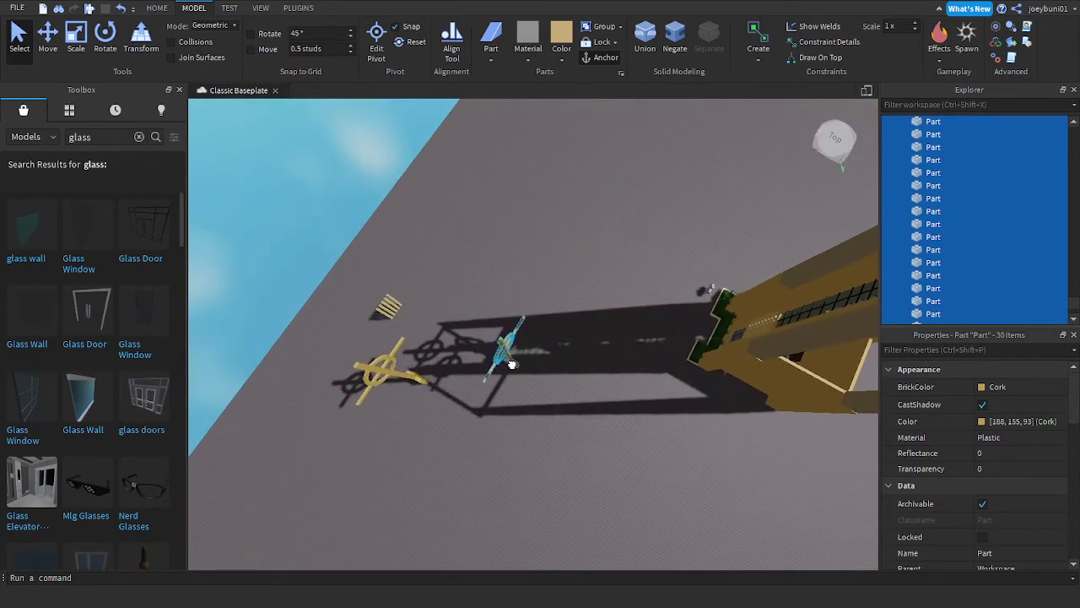
left_click(627, 357)
Step: Duplicate the narrow wall part at the tower's lower corner beside the planter and pull the copy away from the wall
right_click_drag(628, 356, 558, 357)
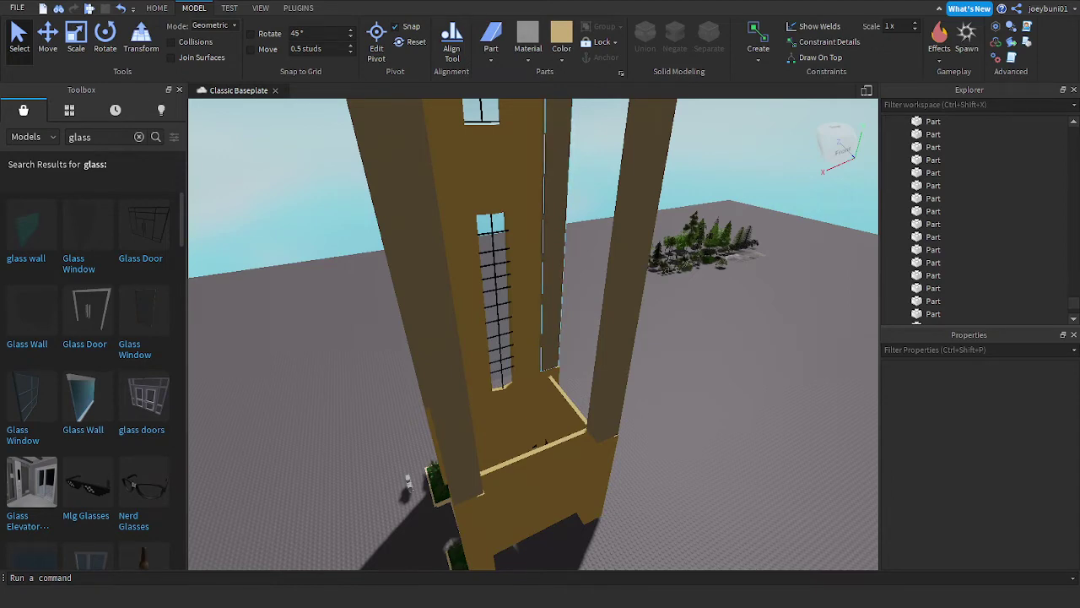
key("w")
right_click_drag(782, 328, 732, 347)
key("a")
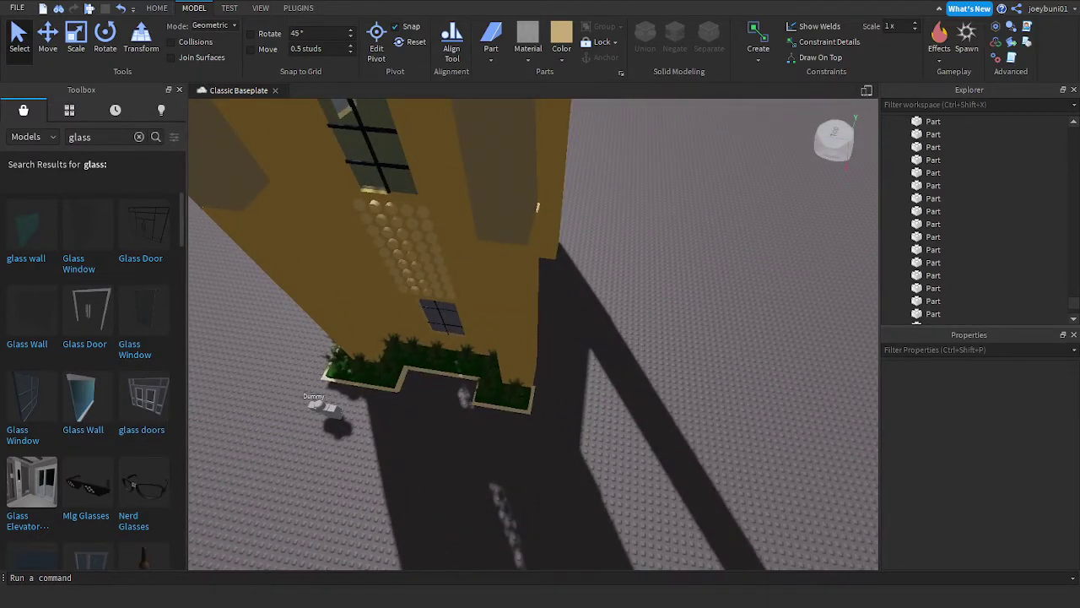
key("d")
right_click_drag(672, 344, 671, 345)
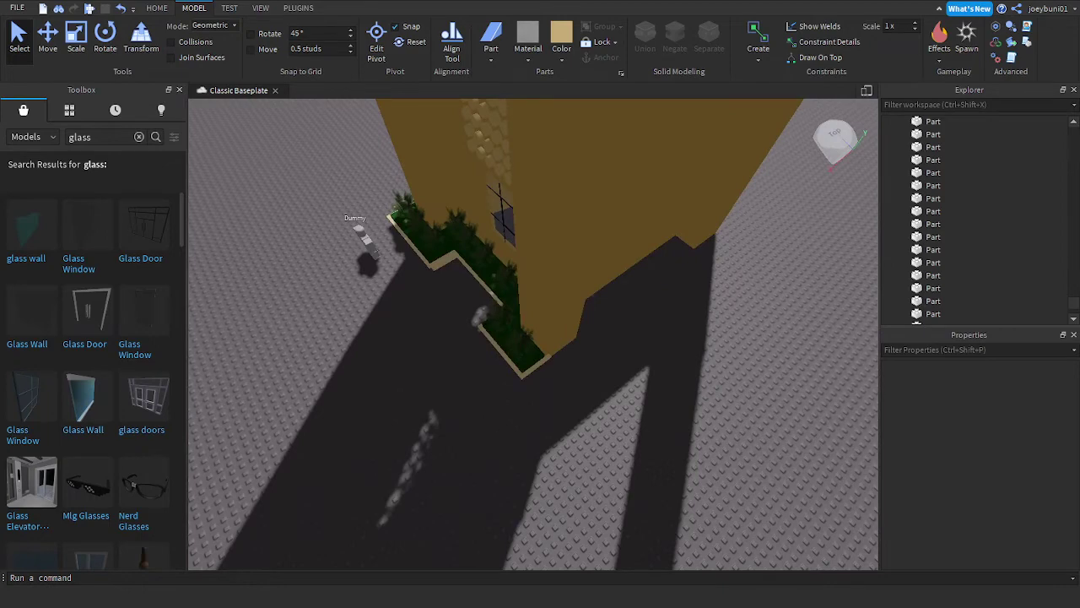
left_click(550, 314)
right_click_drag(551, 314, 550, 309)
key("ctrl+d")
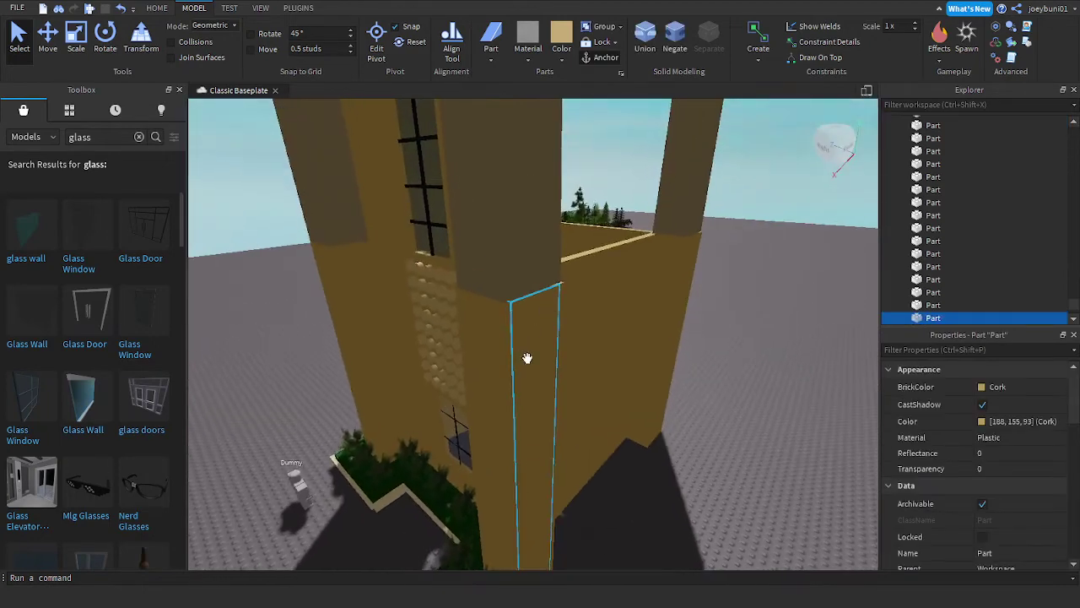
right_click_drag(528, 357, 530, 359)
left_click_drag(557, 439, 652, 522)
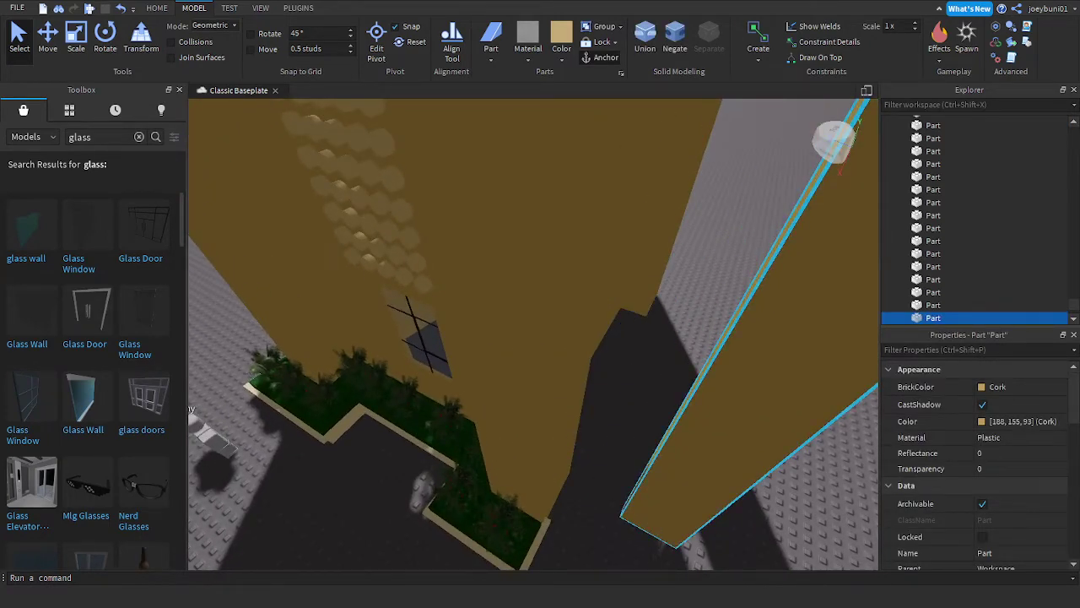
Step: Move the duplicated wall part back against the tower's corner, standing on the baseplate
right_click_drag(648, 491, 626, 484)
left_click_drag(639, 461, 527, 432)
key("d")
key("d")
right_click_drag(527, 432, 517, 438)
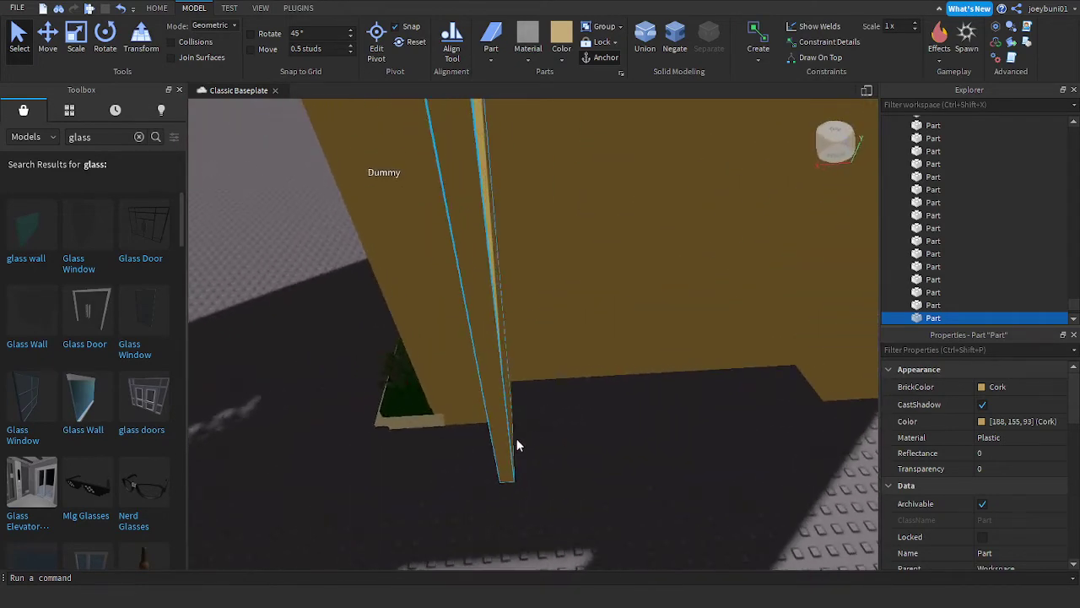
mouse_move(507, 476)
left_mouse_down()
mouse_move(492, 481)
mouse_move(496, 510)
mouse_move(503, 484)
left_mouse_up()
key("a")
right_click_drag(580, 484, 589, 480)
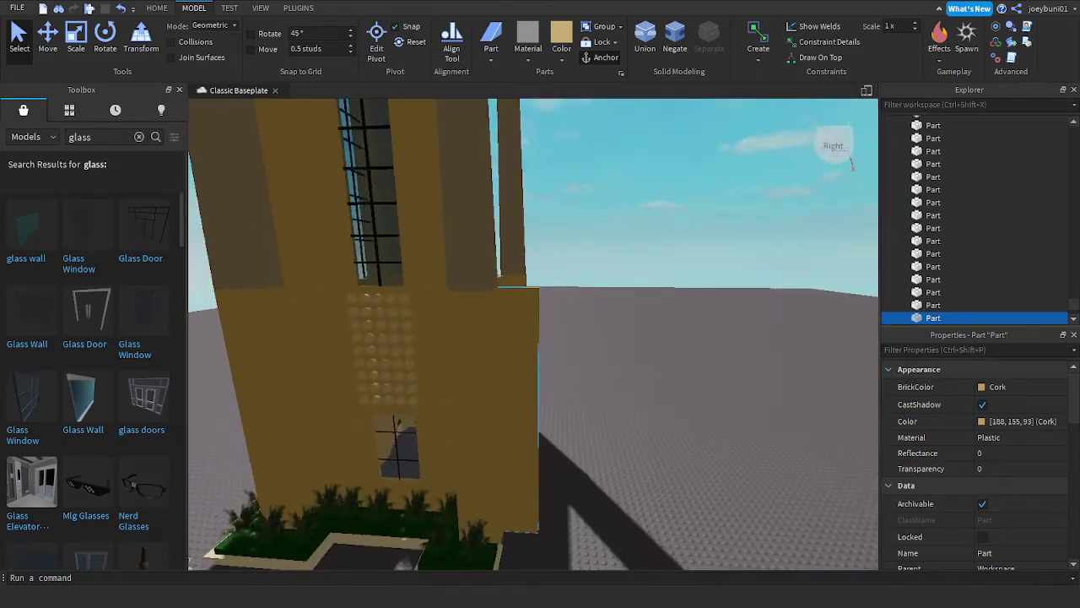
Step: Scale the duplicated corner wall part outward and stretch it far up the side of the tower
left_click(76, 38)
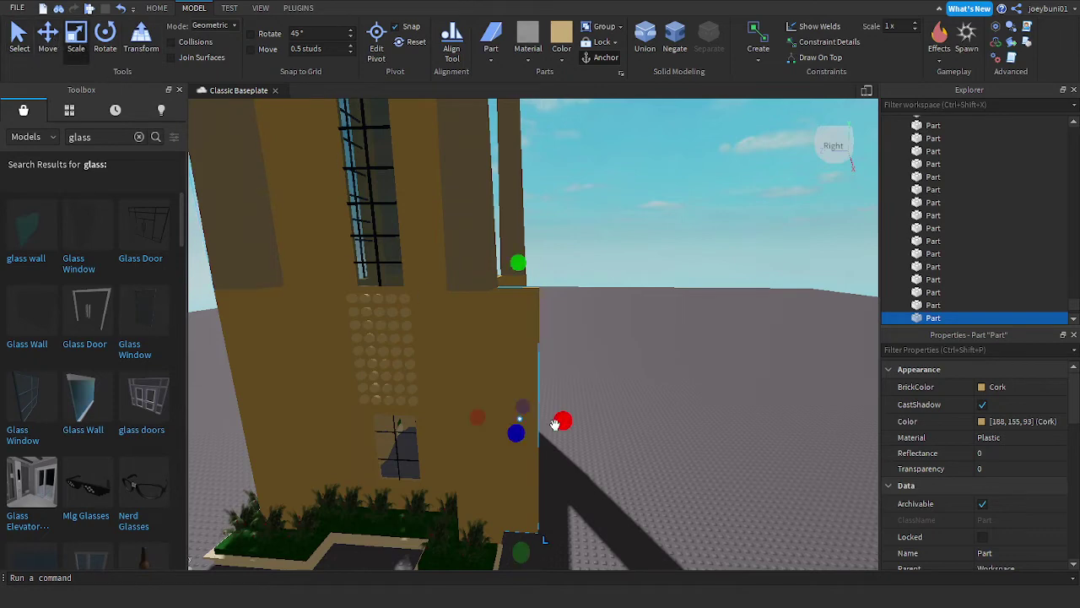
left_click_drag(558, 424, 575, 421)
key("s")
left_click_drag(532, 265, 536, 238)
right_click_drag(536, 238, 536, 237)
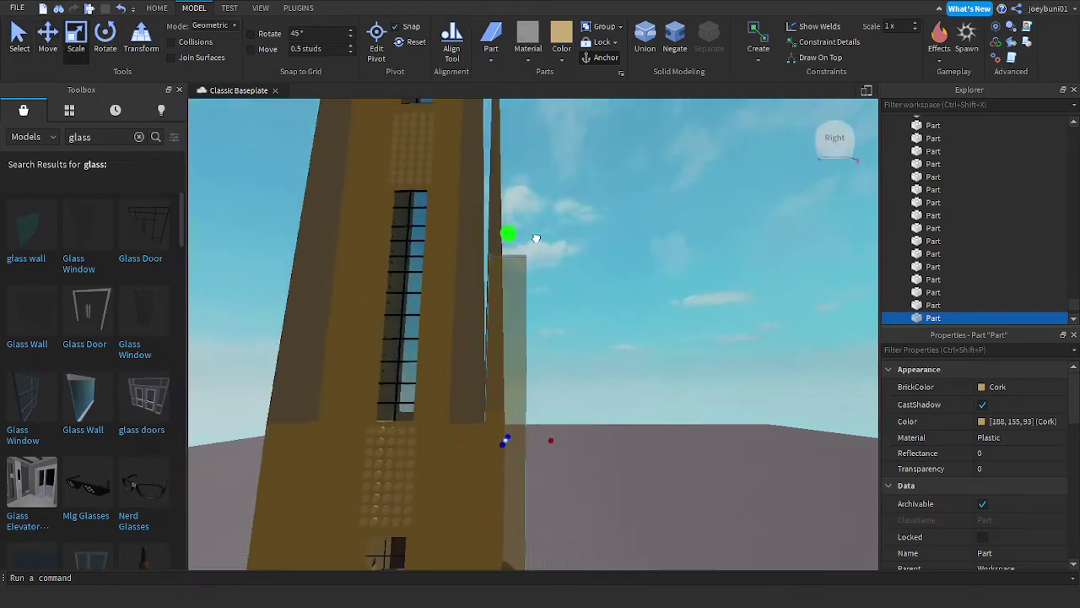
left_click_drag(536, 238, 535, 176)
right_click_drag(536, 260, 543, 252)
key("w")
key("w")
left_click_drag(554, 211, 564, 162)
key("s")
right_click_drag(530, 376, 521, 414)
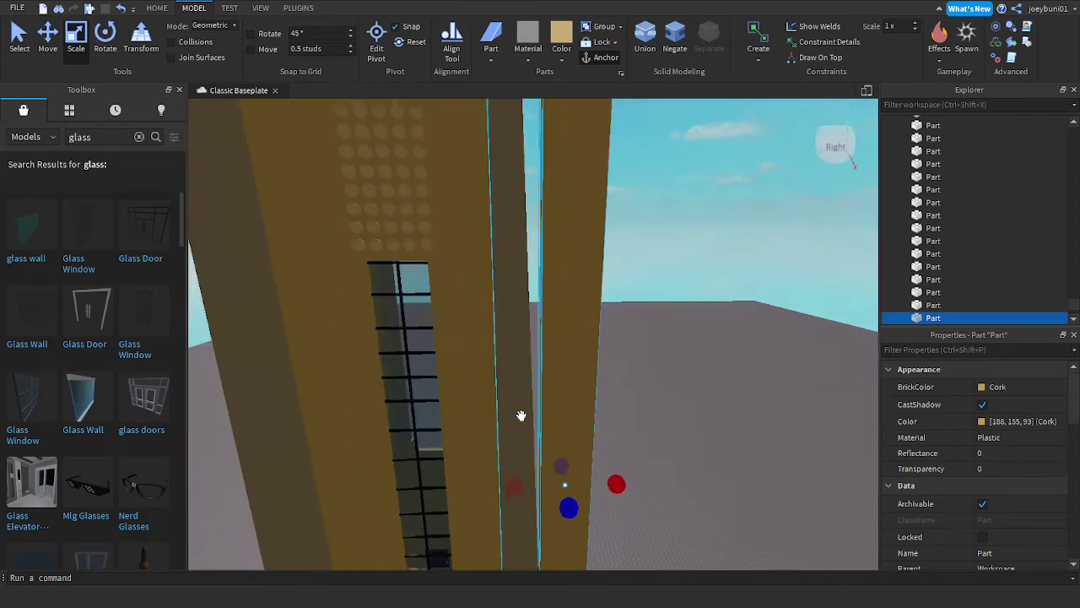
Step: Adjust the tall corner pillar's width on the side facing the tower so it meets the wall
key("s")
left_click_drag(524, 474, 503, 472)
key("s")
right_click_drag(570, 437, 655, 439)
key("d")
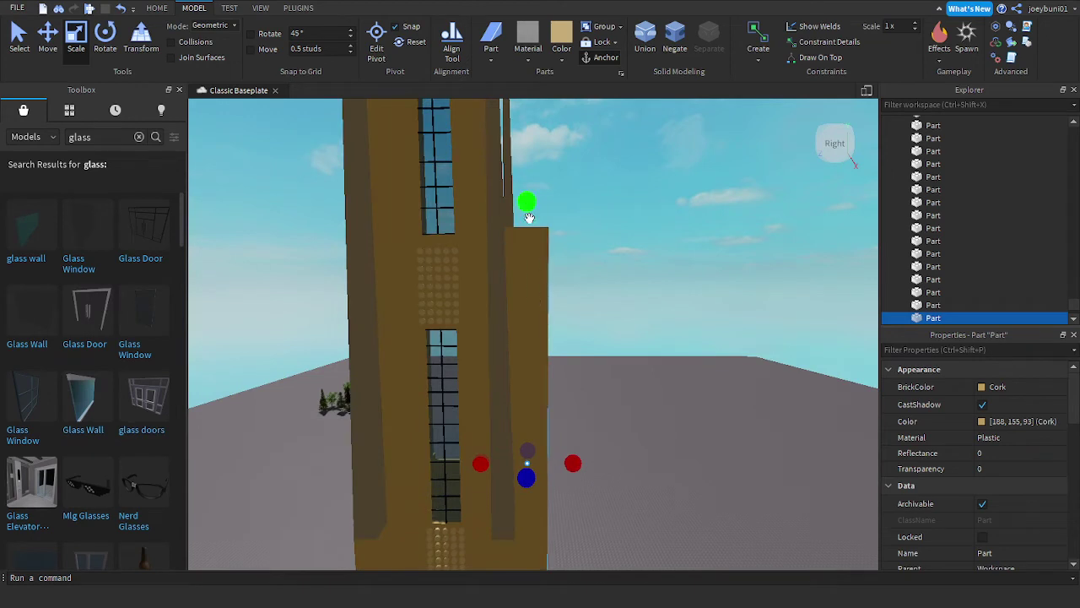
left_click_drag(483, 462, 486, 464)
Step: Stretch the tall corner pillar upward over the short segment at its upper end and delete that segment
right_click_drag(530, 248, 567, 270)
key("w")
key("d")
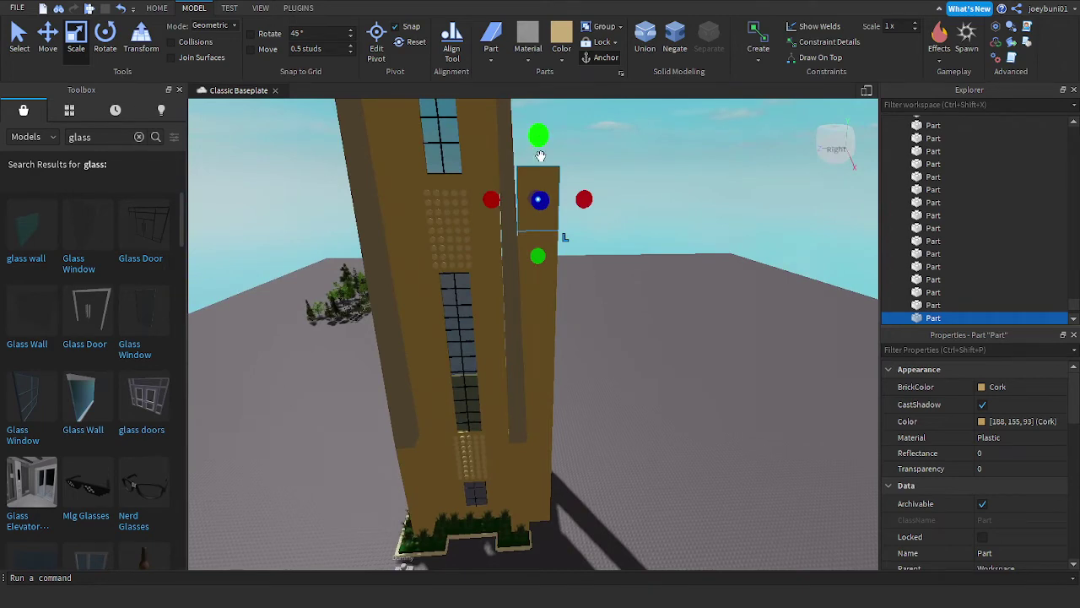
right_click_drag(541, 164, 545, 204)
key("w")
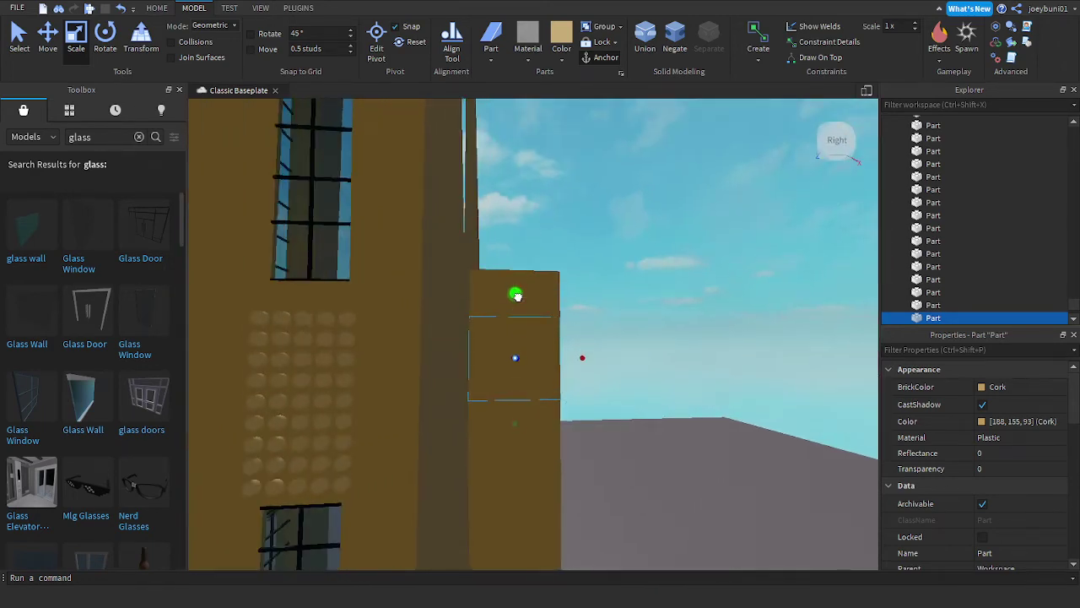
left_click(478, 281)
left_click_drag(513, 251, 520, 222)
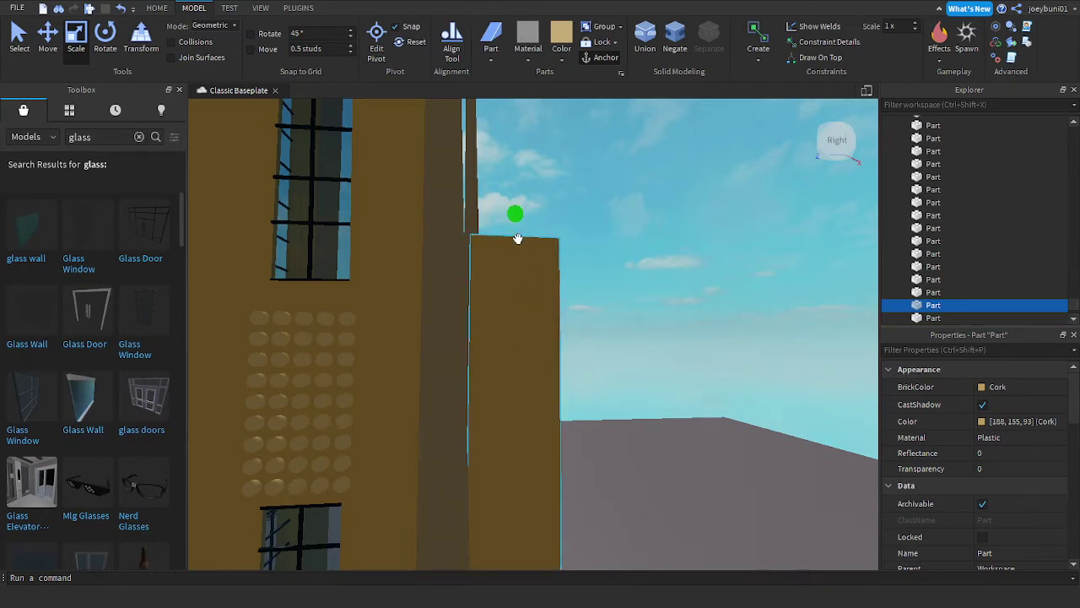
left_click_drag(519, 238, 498, 205)
left_click(486, 333)
key("Delete")
left_click(489, 413)
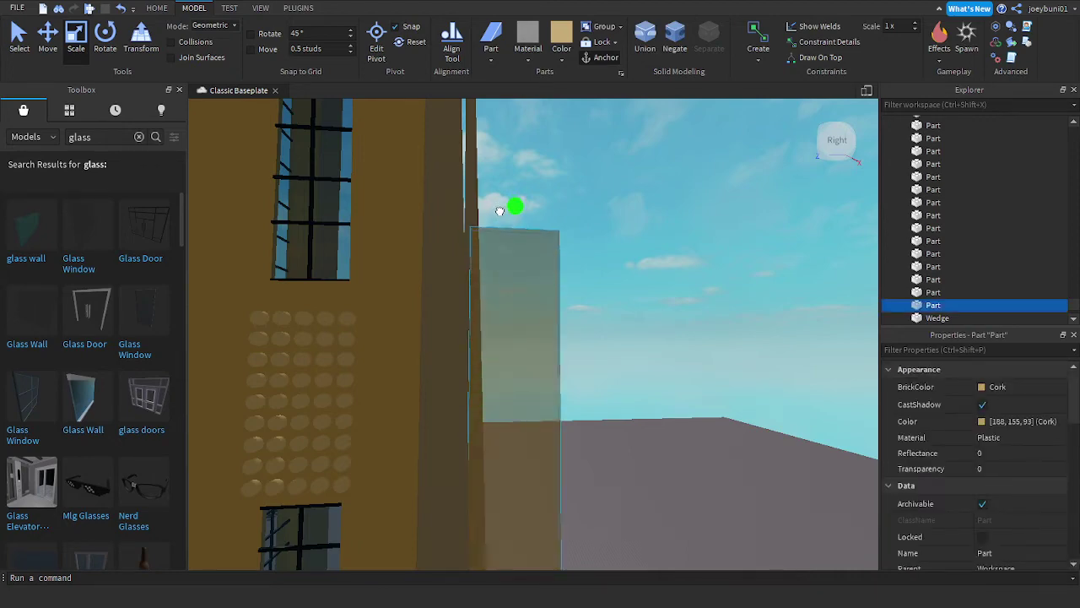
Step: Duplicate the tall corner pillar and shorten the copy from below into a short block at the pillar's upper end
scroll(500, 207, "down", 6)
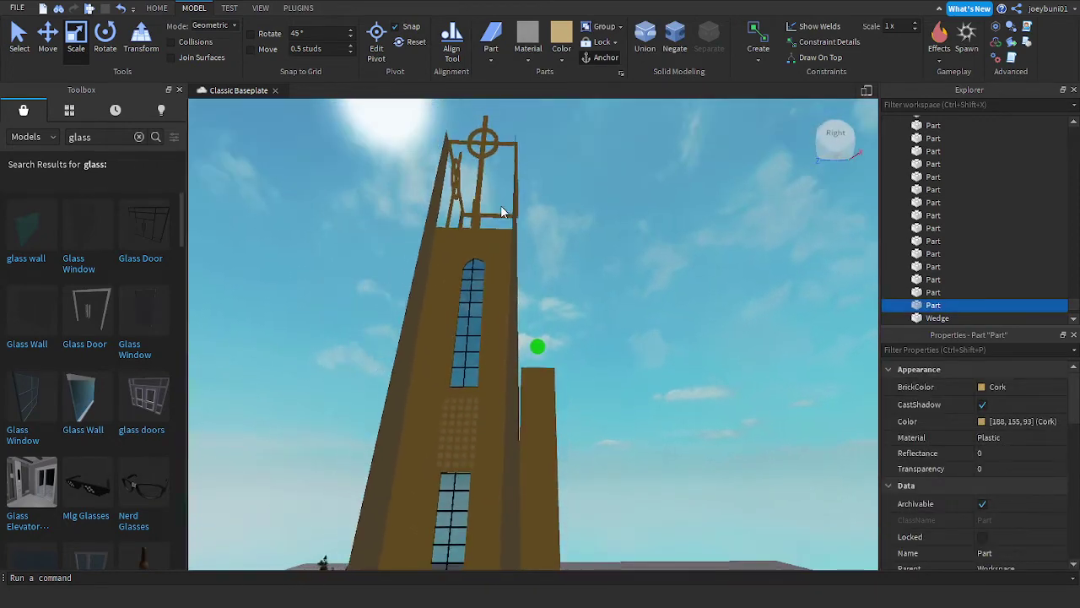
right_click_drag(501, 205, 518, 346)
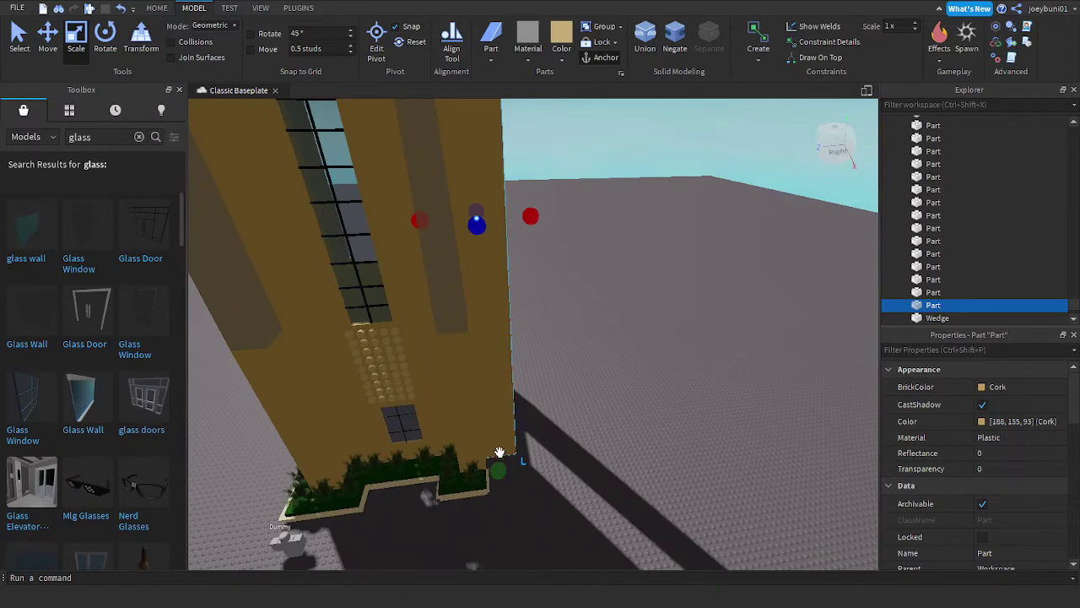
key("ctrl+d")
left_click_drag(500, 462, 500, 393)
right_click_drag(498, 415, 500, 393)
scroll(507, 338, "down", 3)
left_click_drag(500, 393, 527, 264)
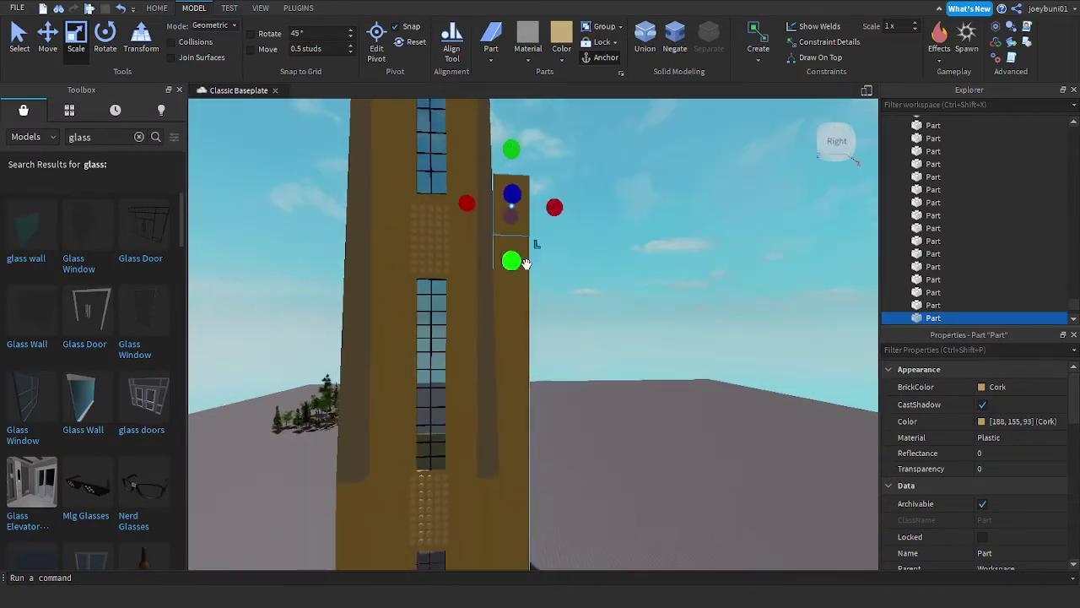
right_click_drag(556, 256, 561, 260)
scroll(561, 258, "up", 5)
mouse_move(543, 457)
left_mouse_down()
mouse_move(544, 445)
mouse_move(544, 458)
left_mouse_up()
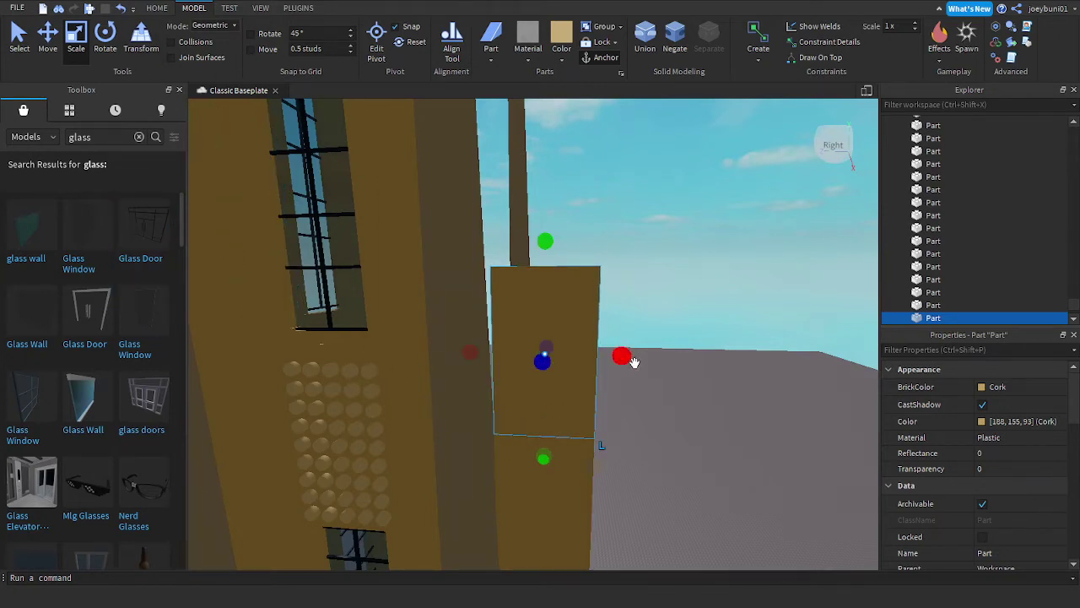
Step: Widen the short block outward from the tower and rotate it so its outer side tilts upward
left_click_drag(625, 357, 691, 364)
left_click(104, 38)
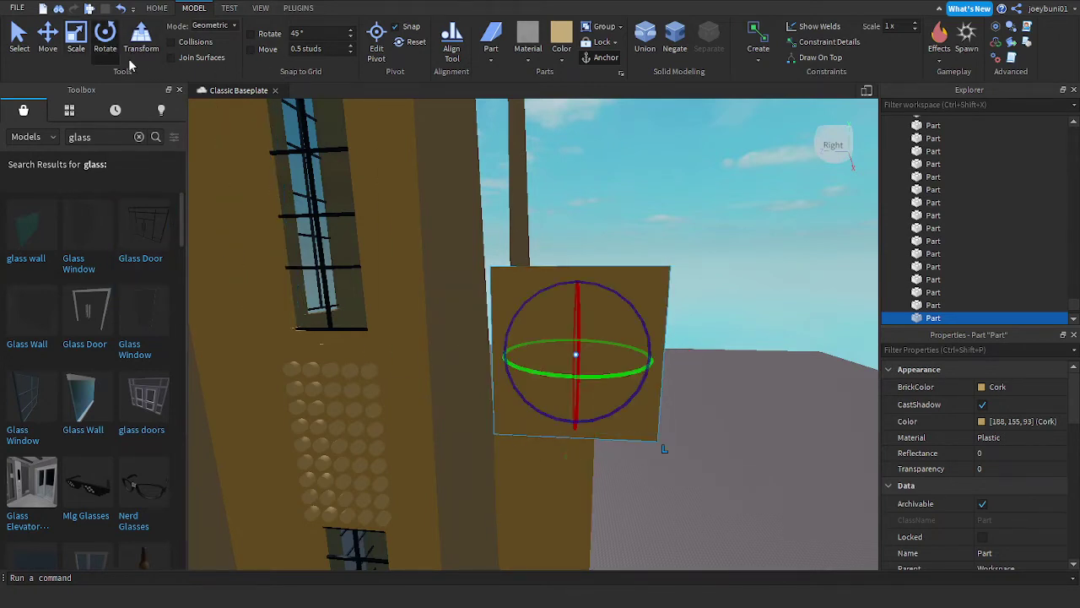
mouse_move(510, 340)
left_mouse_down()
mouse_move(511, 365)
mouse_move(518, 351)
left_mouse_up()
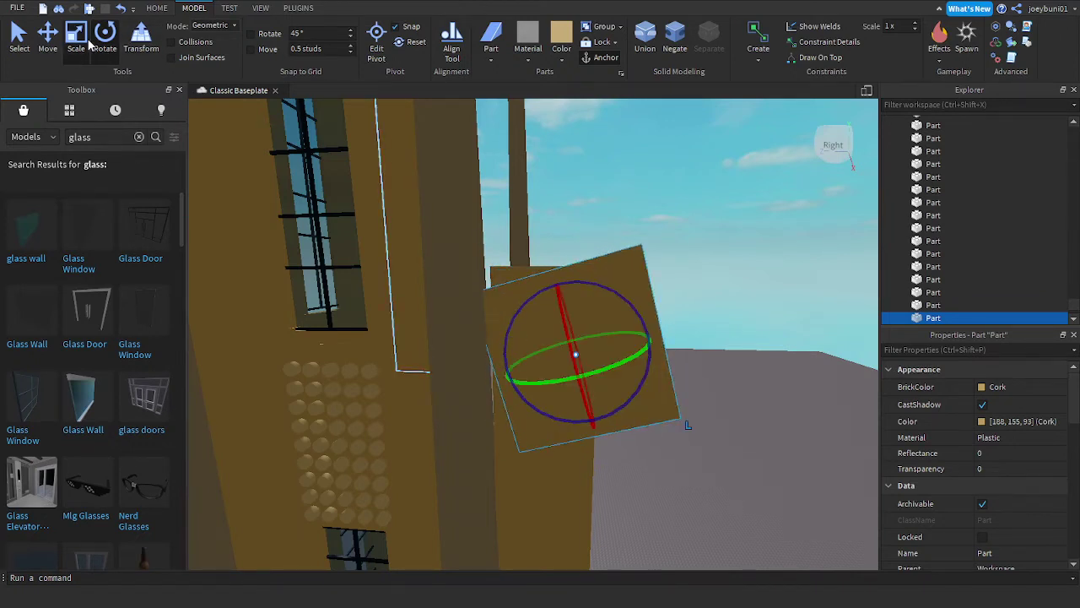
Step: Move the tilted block outward and up so its inner corner meets the pillar's upper corner by the tower
left_click(84, 44)
left_click(52, 49)
left_click_drag(646, 336, 683, 344)
left_click_drag(588, 257, 585, 243)
left_click_drag(543, 347, 540, 347)
left_click_drag(577, 267, 577, 267)
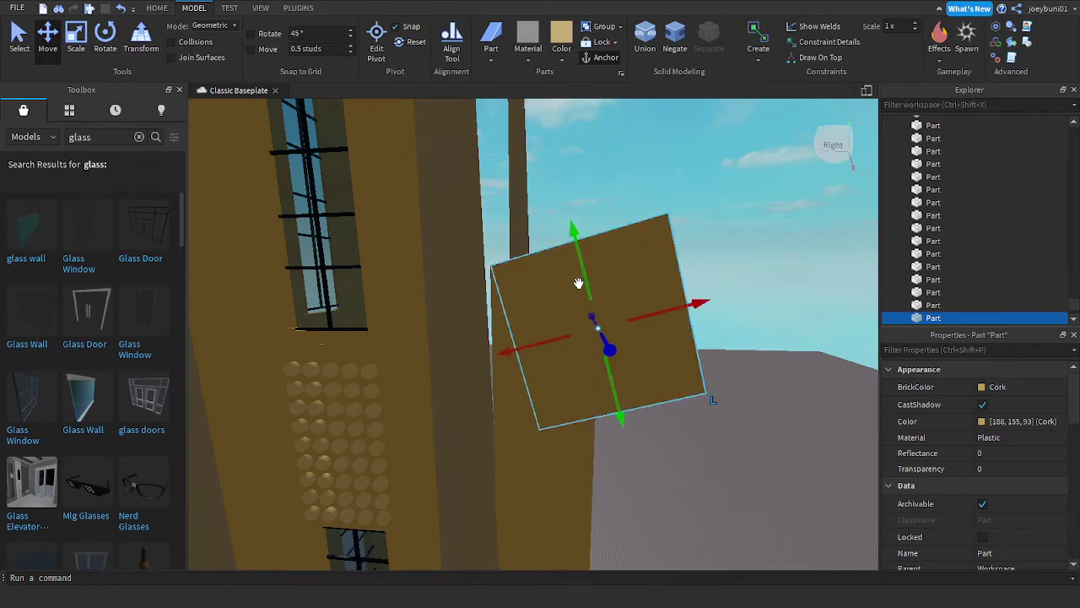
scroll(540, 355, "down", 2)
left_click(800, 248)
left_click(633, 287)
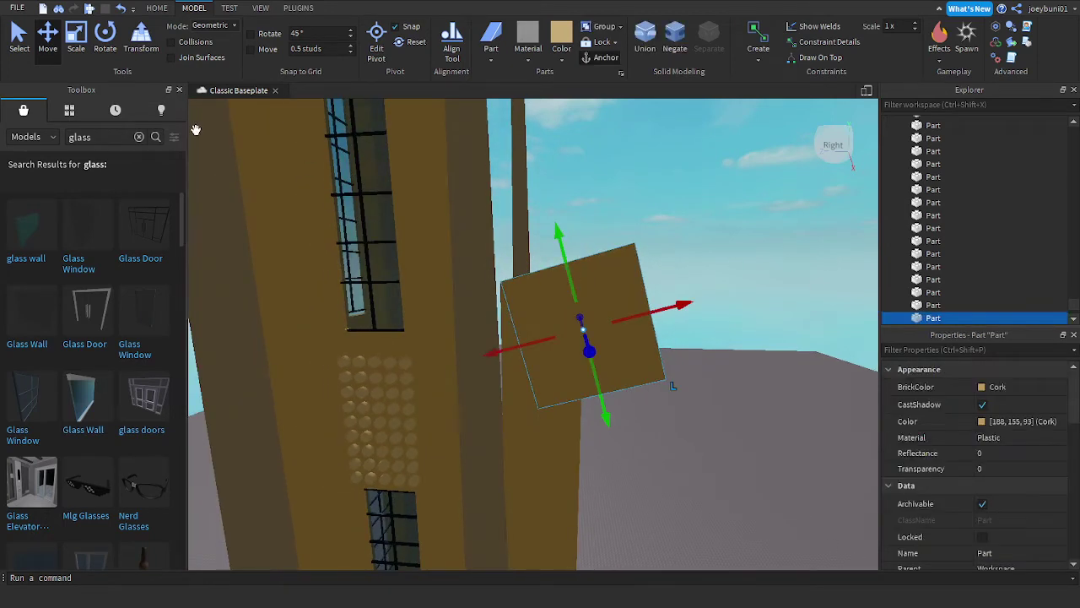
Step: Scale the tilted block into a long beam slanting up and away from the tower, and adjust its height
left_click(75, 36)
left_click_drag(673, 305, 729, 283)
left_click_drag(600, 387, 603, 382)
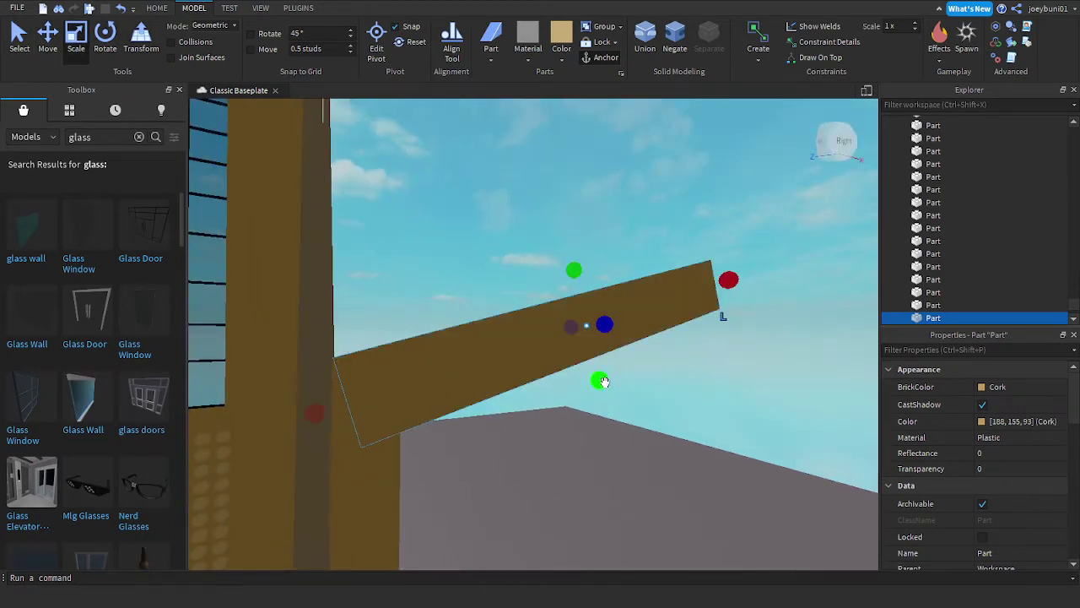
right_click_drag(700, 400, 675, 400)
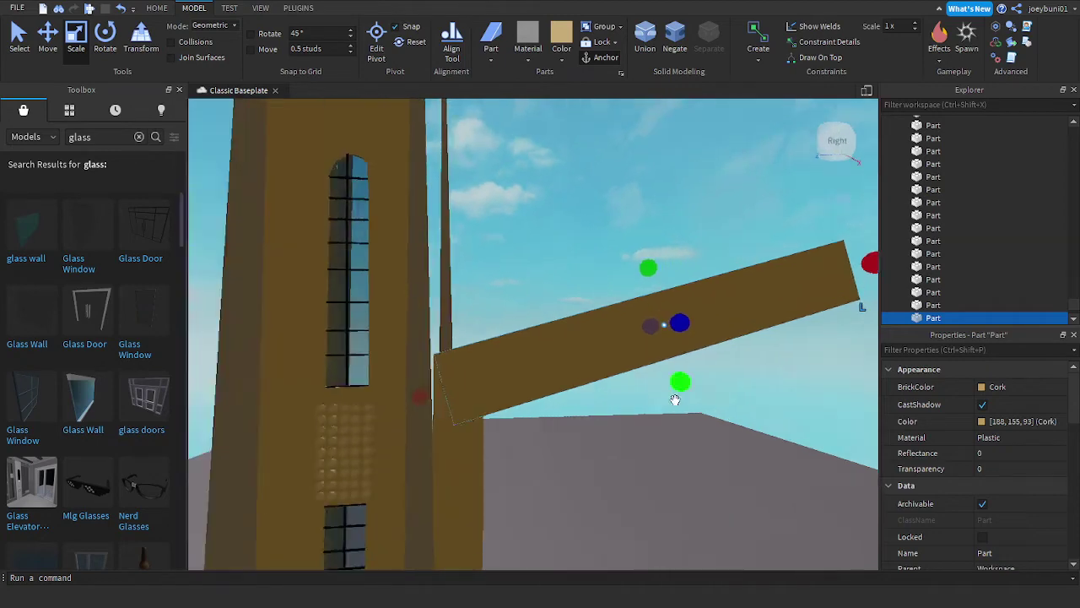
scroll(663, 405, "down", 3)
left_click_drag(683, 381, 688, 407)
right_click_drag(723, 407, 726, 408)
key("d")
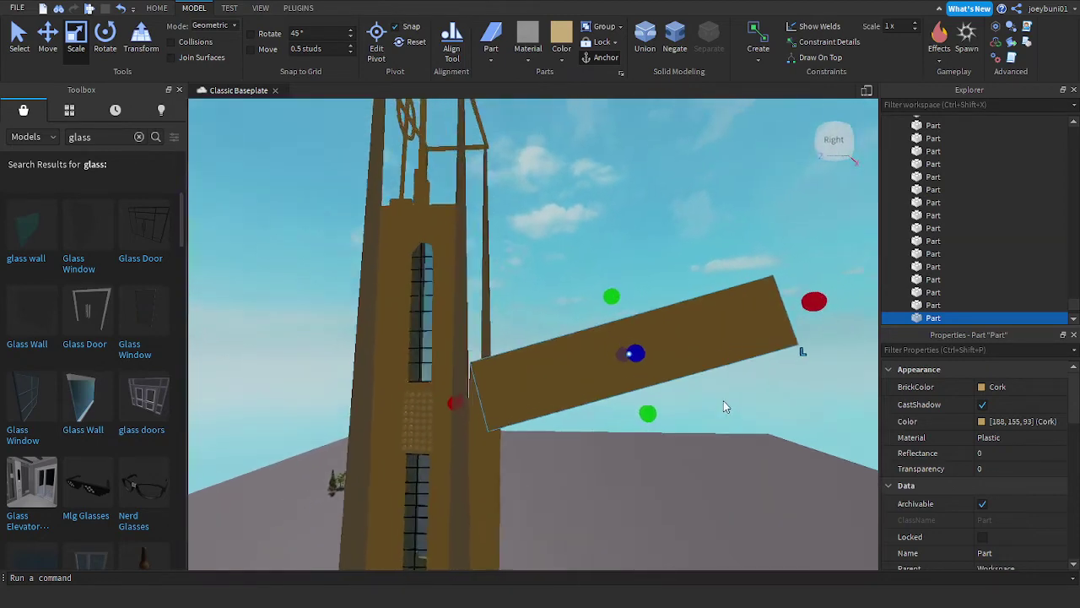
key("s")
left_click_drag(674, 314, 754, 288)
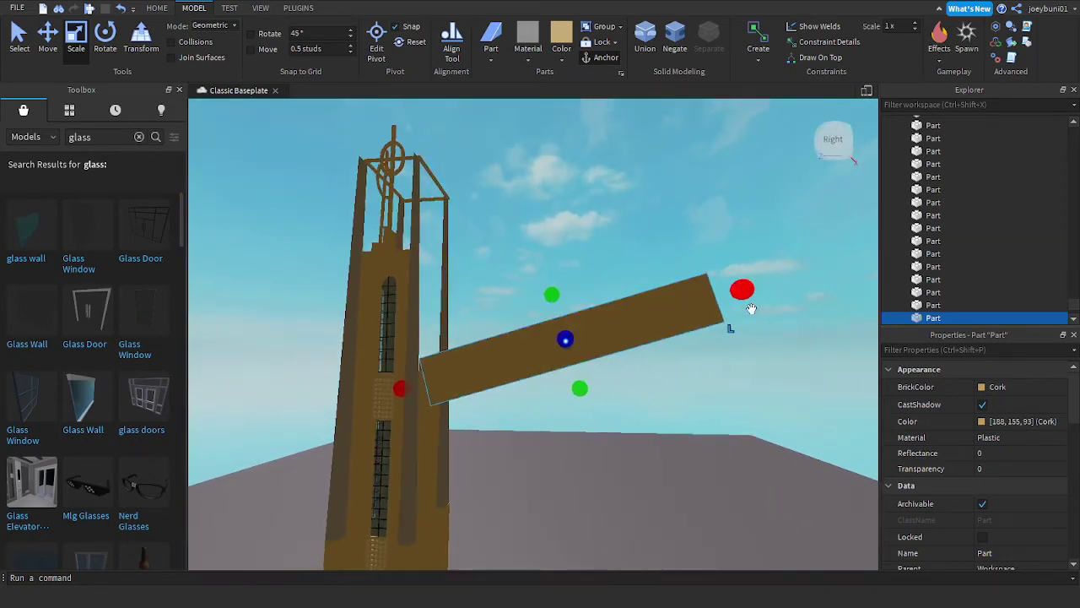
Step: Widen the tall corner pillar outward beneath the slanted beam and deselect it
key("s")
right_click_drag(764, 358, 763, 359)
key("a")
key("a")
key("w")
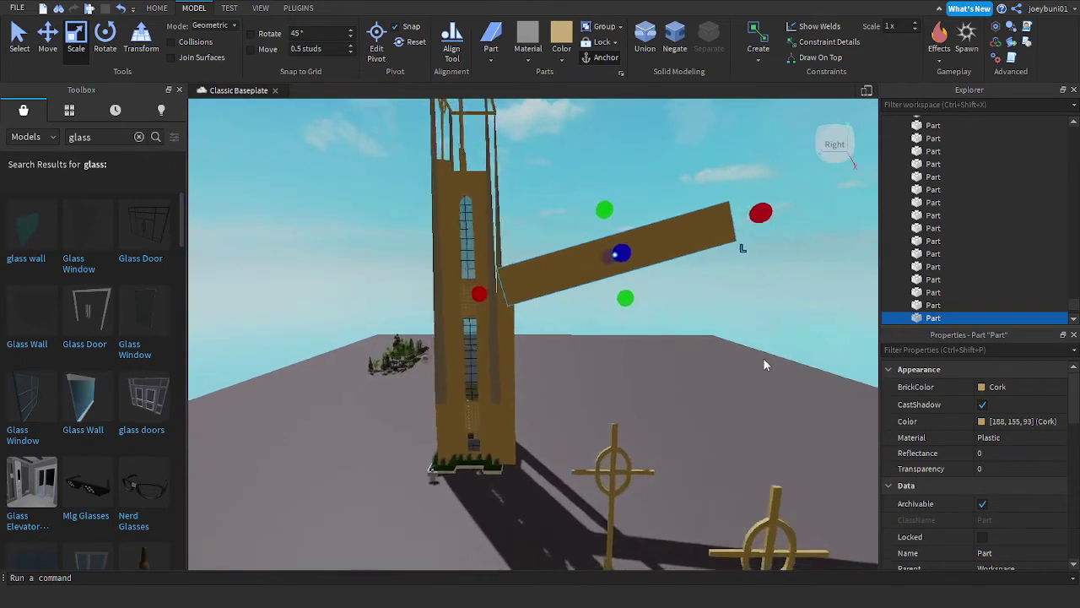
right_click_drag(763, 358, 743, 359)
key("w")
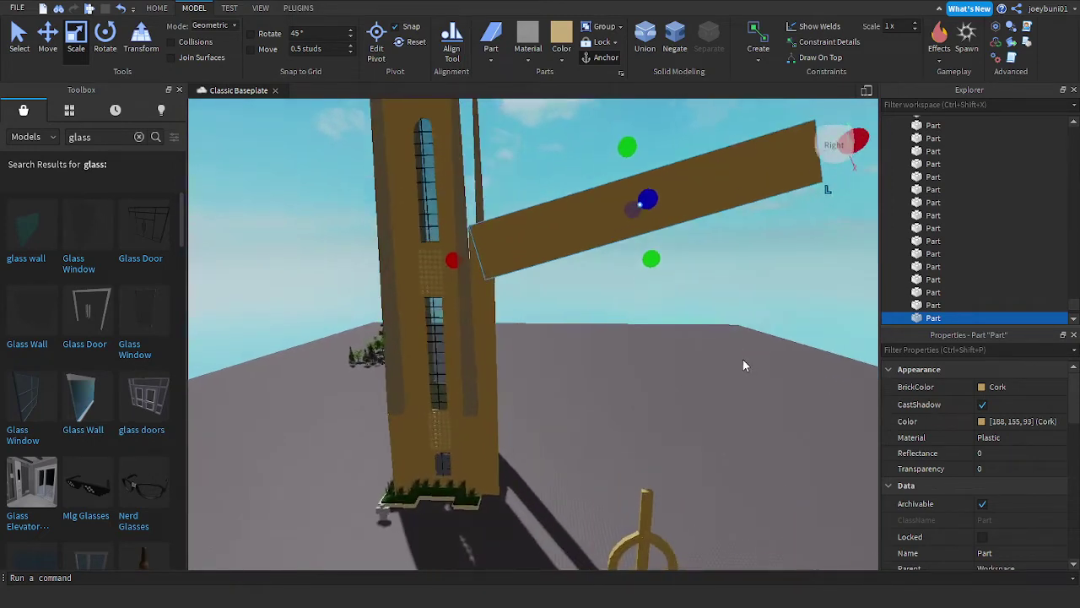
left_click(510, 339)
left_click_drag(545, 382, 570, 387)
key("s")
key("d")
left_click(706, 419)
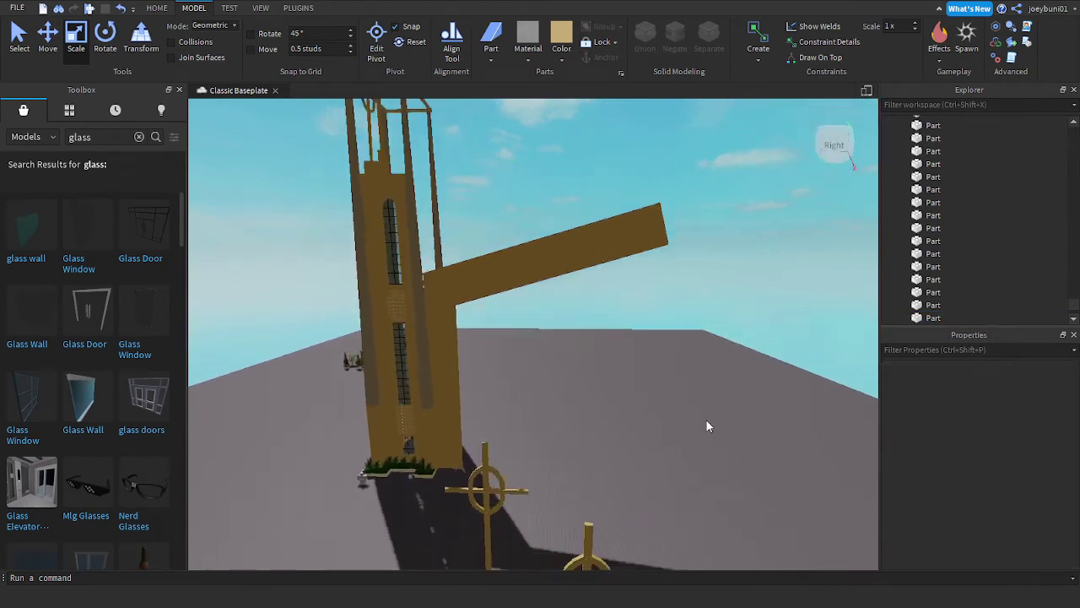
key("w")
key("w")
key("a")
left_click(475, 378)
left_click_drag(514, 384, 520, 385)
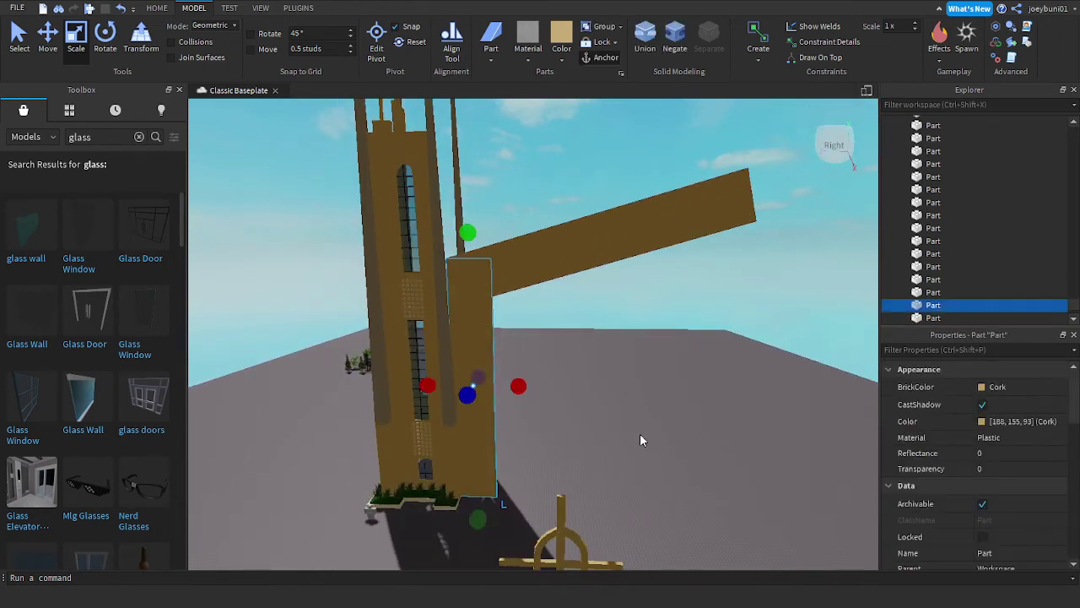
left_click(641, 435)
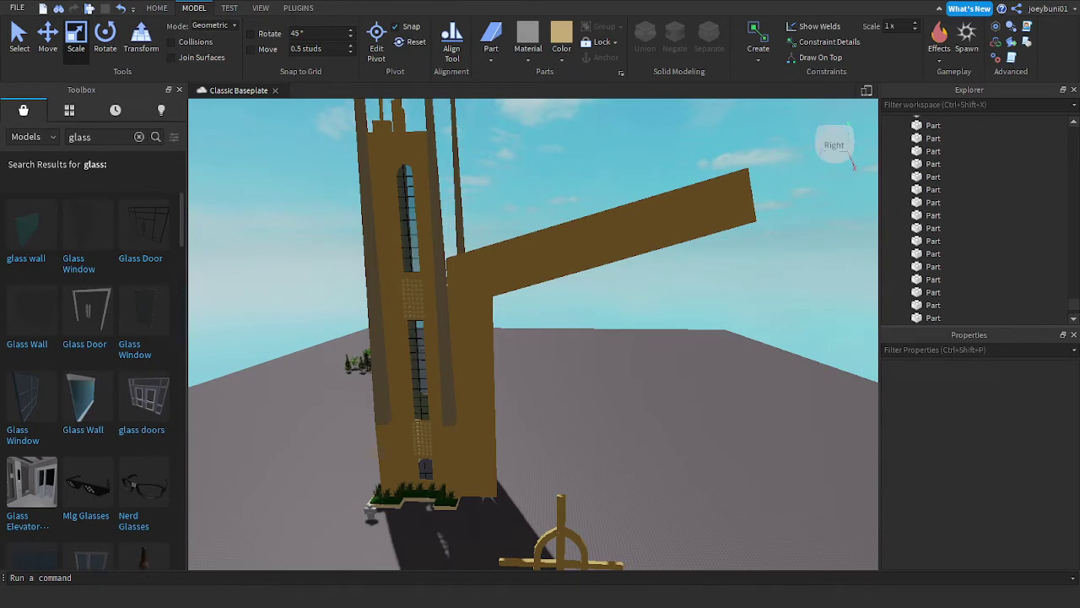
Step: Examine the slanted beam and its joint with the pillar from several angles around the tower
key("d")
key("w")
right_click_drag(704, 419, 704, 418)
key("s")
key("d")
key("w")
key("s")
key("d")
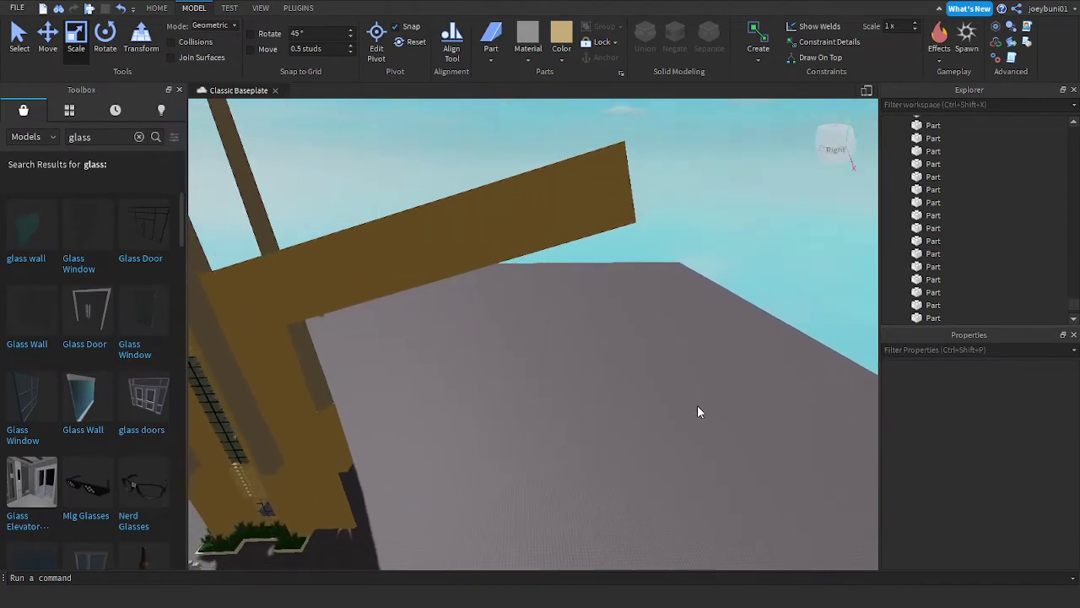
key("s")
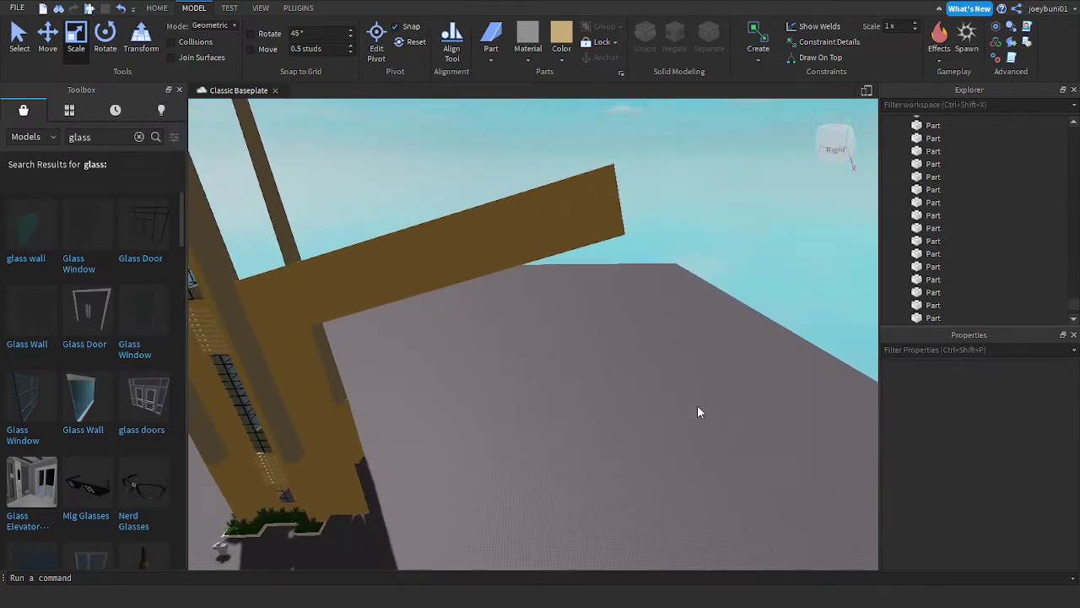
right_click_drag(651, 413, 652, 413)
key("a")
key("s")
key("d")
key("w")
key("d")
key("a")
key("w")
right_click_drag(642, 365, 642, 365)
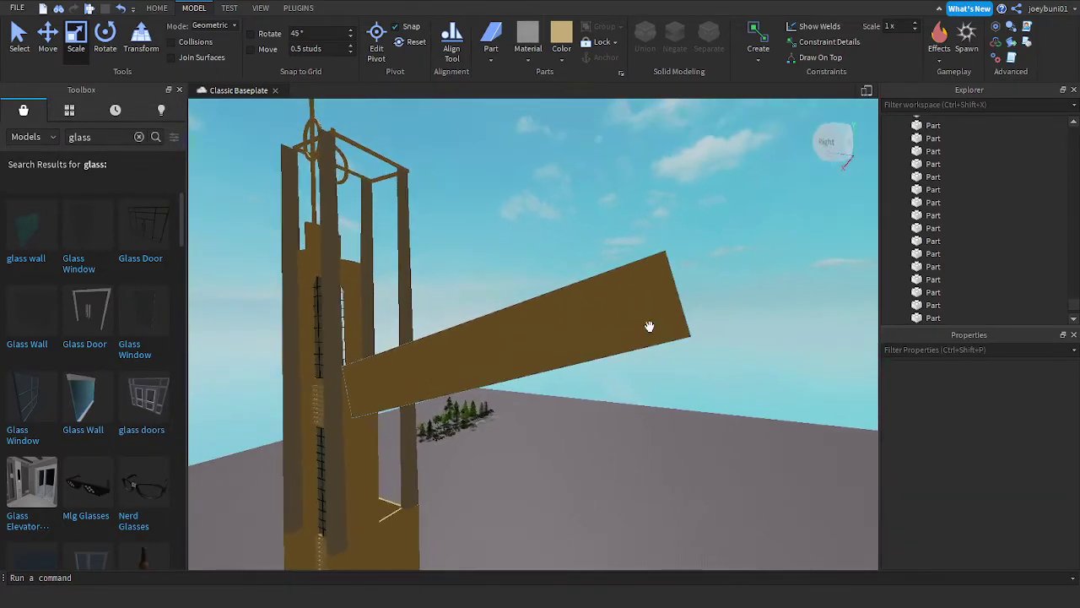
Step: Thicken the slanted beam sideways across the tower's open side
left_click(648, 326)
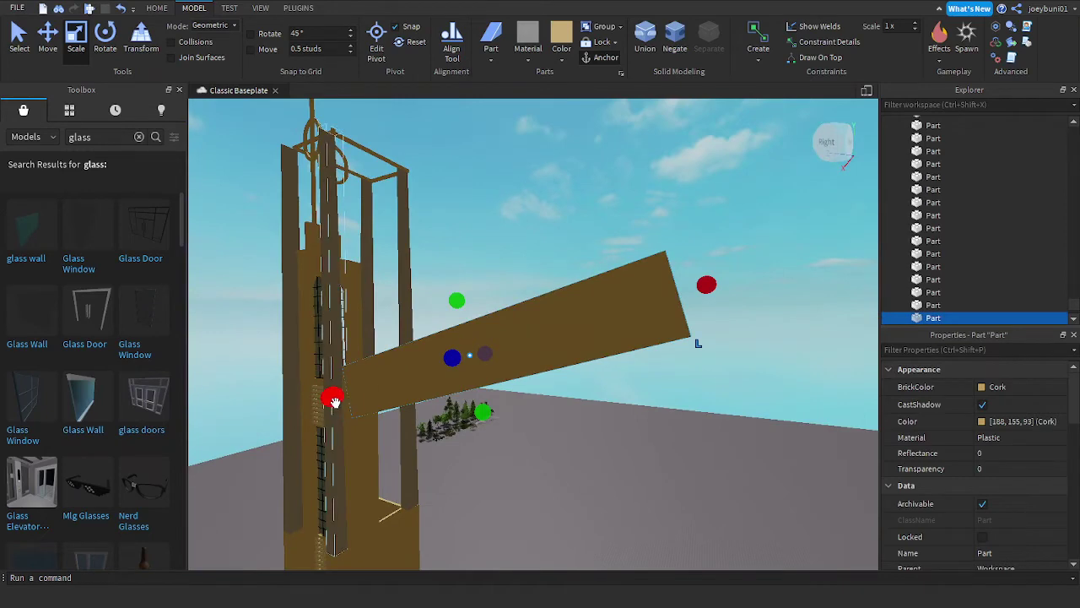
right_click_drag(684, 349, 717, 355)
key("a")
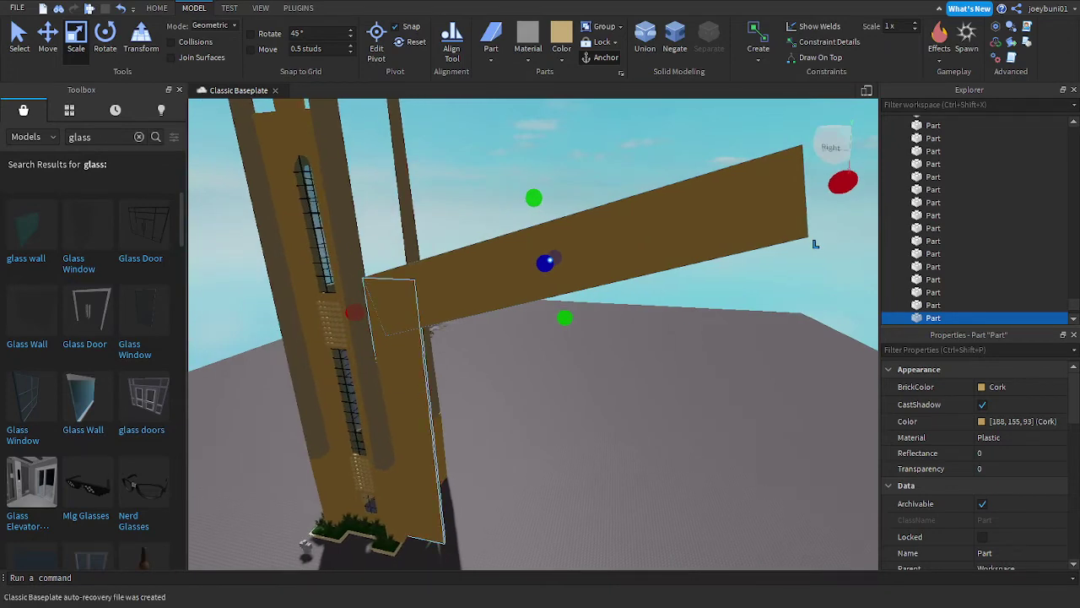
key("d")
right_click_drag(543, 370, 543, 370)
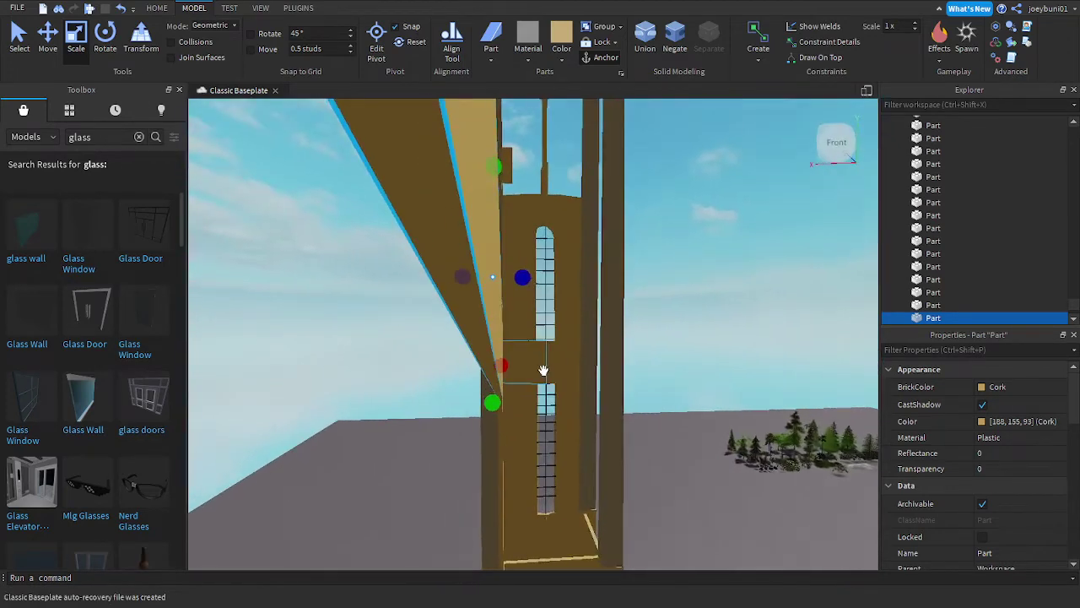
left_click_drag(521, 281, 594, 283)
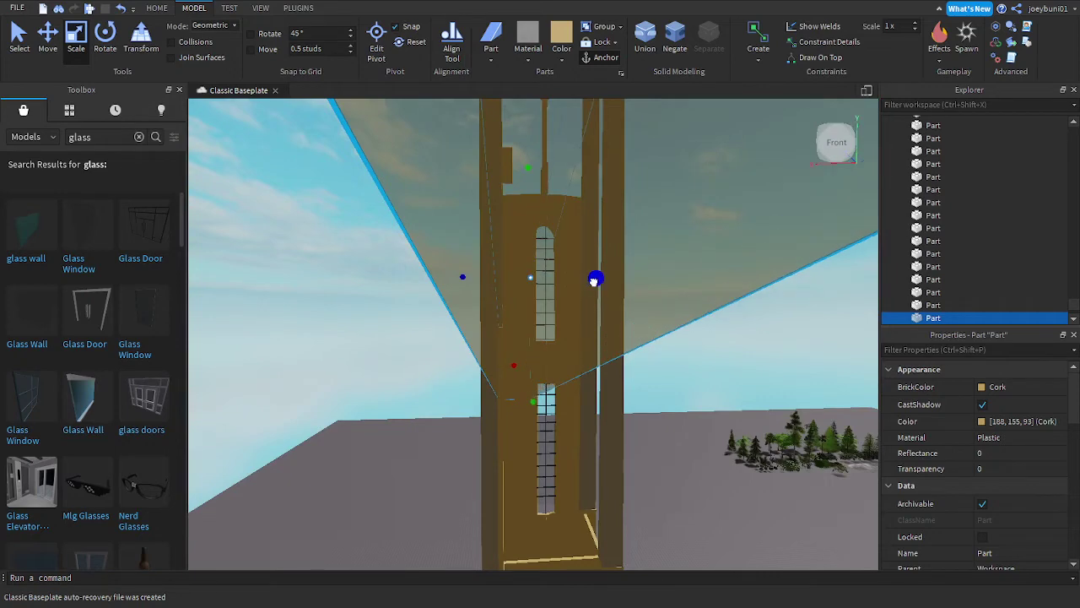
right_click_drag(582, 345, 582, 345)
Step: Thicken the tall pillar beneath the slanted beam to match the beam's depth, and check the joint
left_click(492, 347)
right_click_drag(472, 322, 472, 321)
left_click_drag(585, 412, 627, 422)
right_click_drag(628, 422, 638, 419)
key("d")
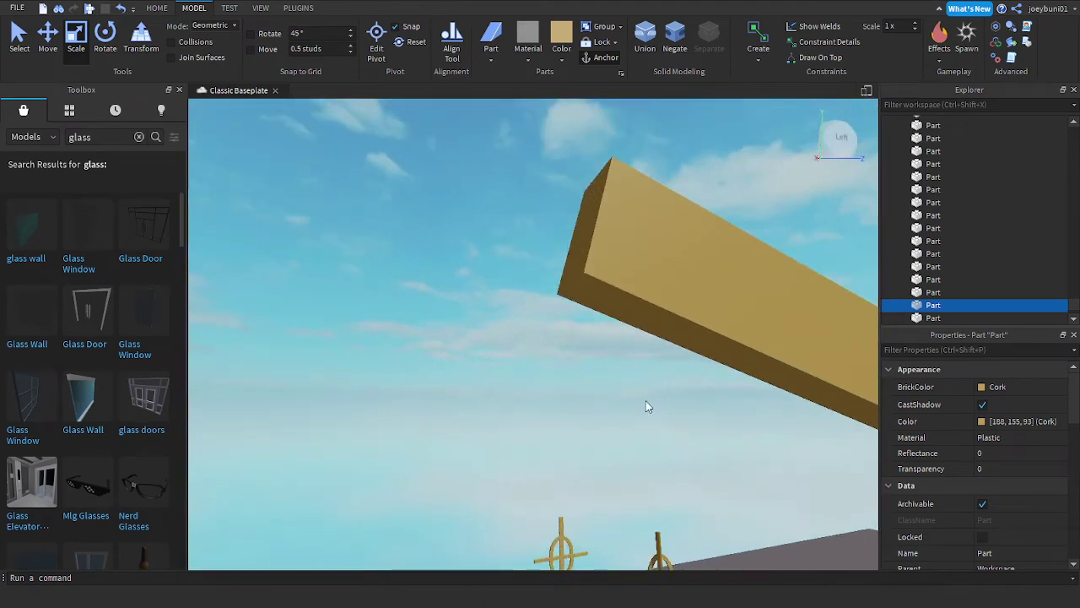
key("a")
right_click_drag(666, 377, 656, 365)
key("w")
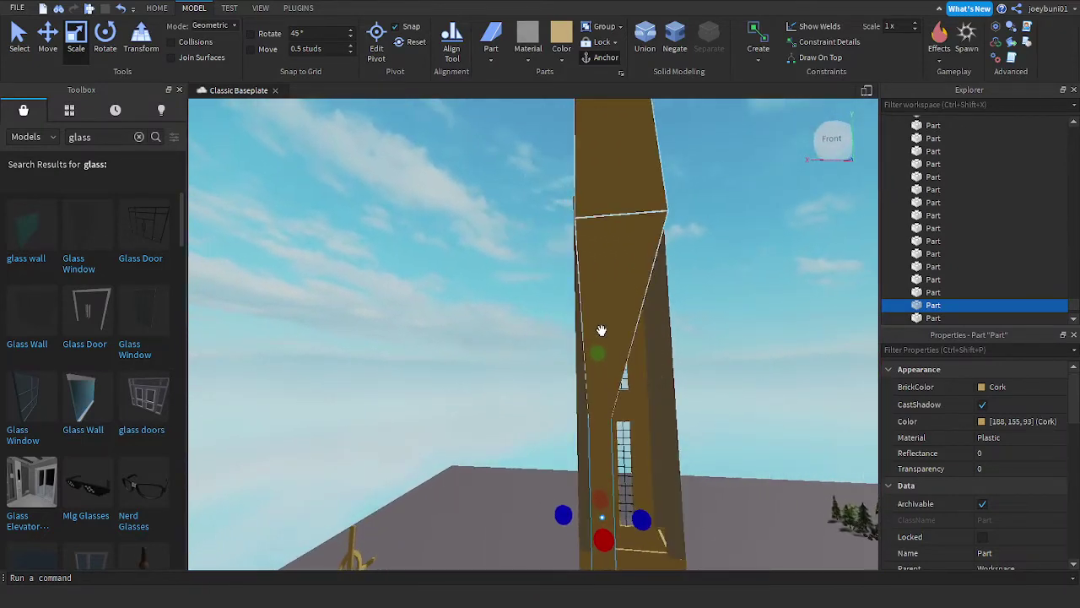
key("d")
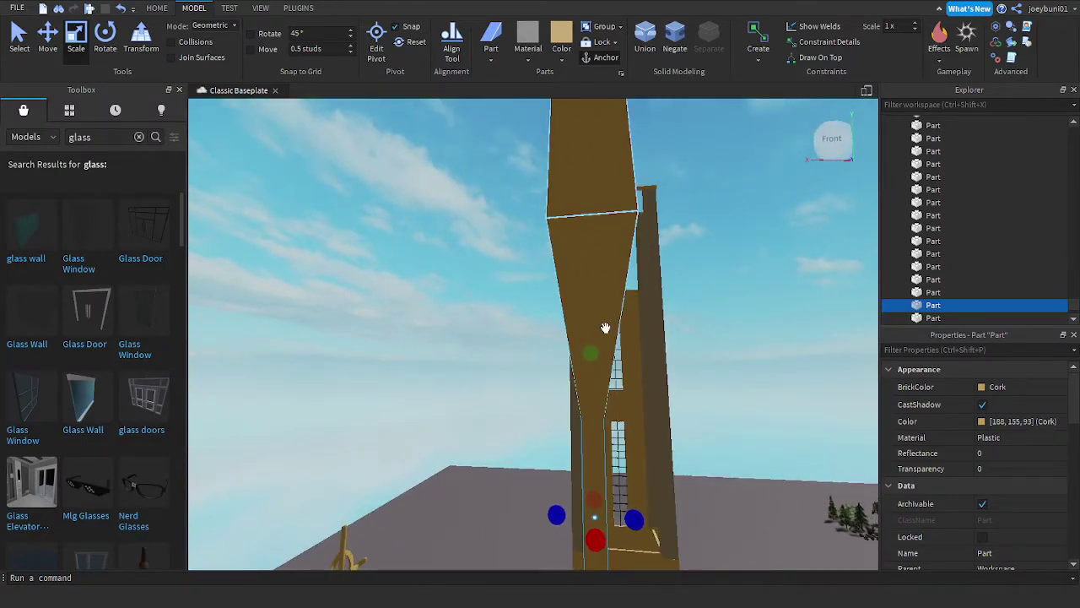
Step: Duplicate the tall pillar beneath the slanted beam and thin the copy into a slim panel
key("a")
right_click_drag(609, 344, 619, 344)
key("d")
key("a")
key("ctrl+d")
left_click_drag(527, 403, 550, 402)
key("d")
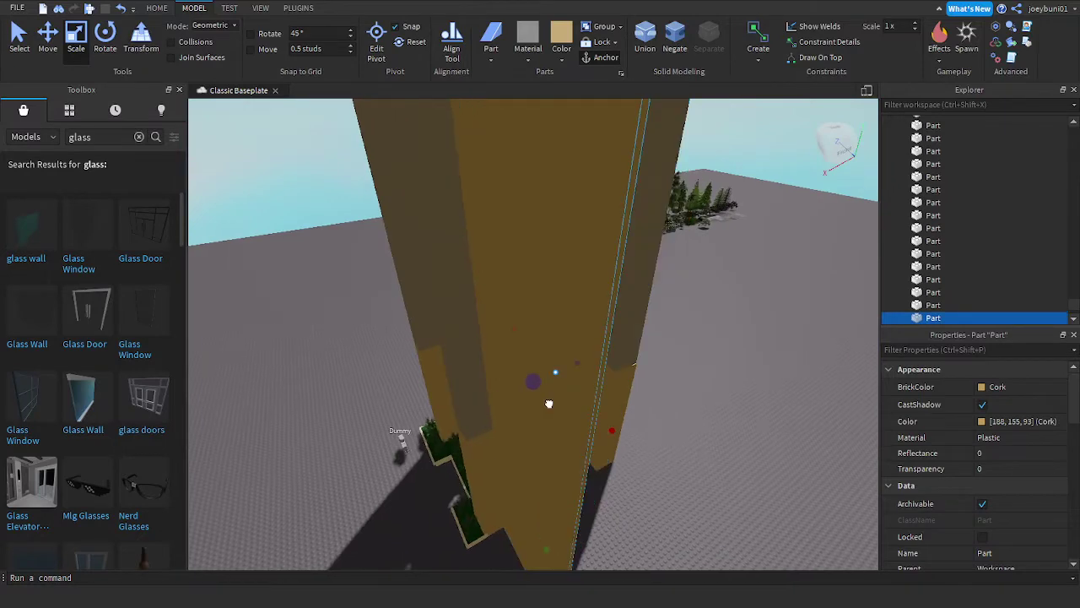
right_click_drag(583, 404, 584, 407)
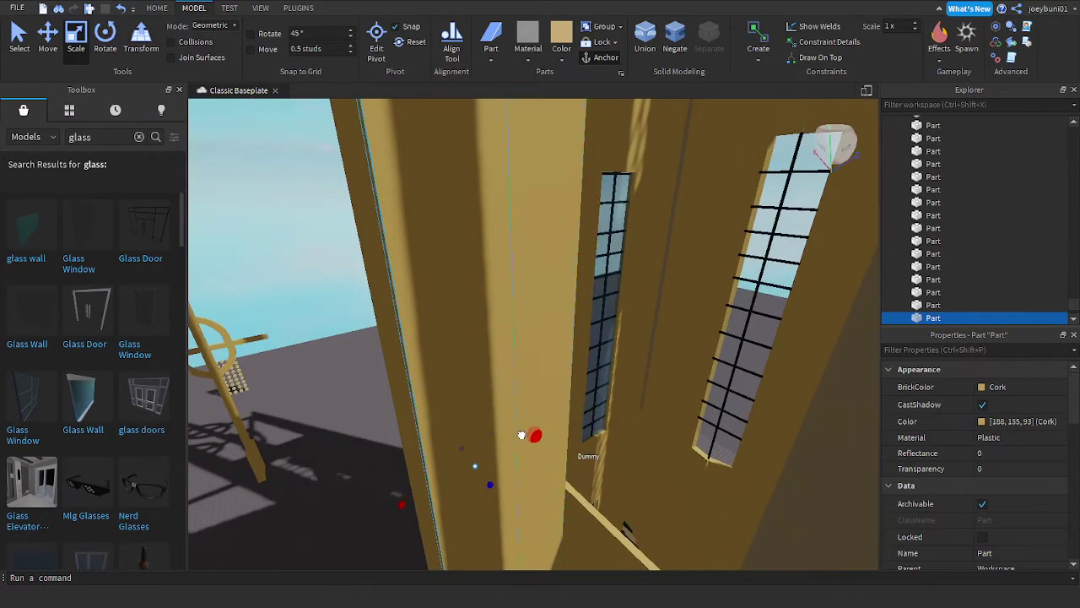
Step: Widen the slim copy outward from the pillar to form a wall panel beneath the slanted beam
left_click_drag(522, 435, 450, 456)
key("a")
right_click_drag(516, 454, 535, 442)
left_click_drag(551, 370, 574, 393)
right_click_drag(579, 400, 574, 394)
left_click_drag(574, 393, 646, 364)
key("d")
right_click_drag(646, 363, 645, 354)
key("s")
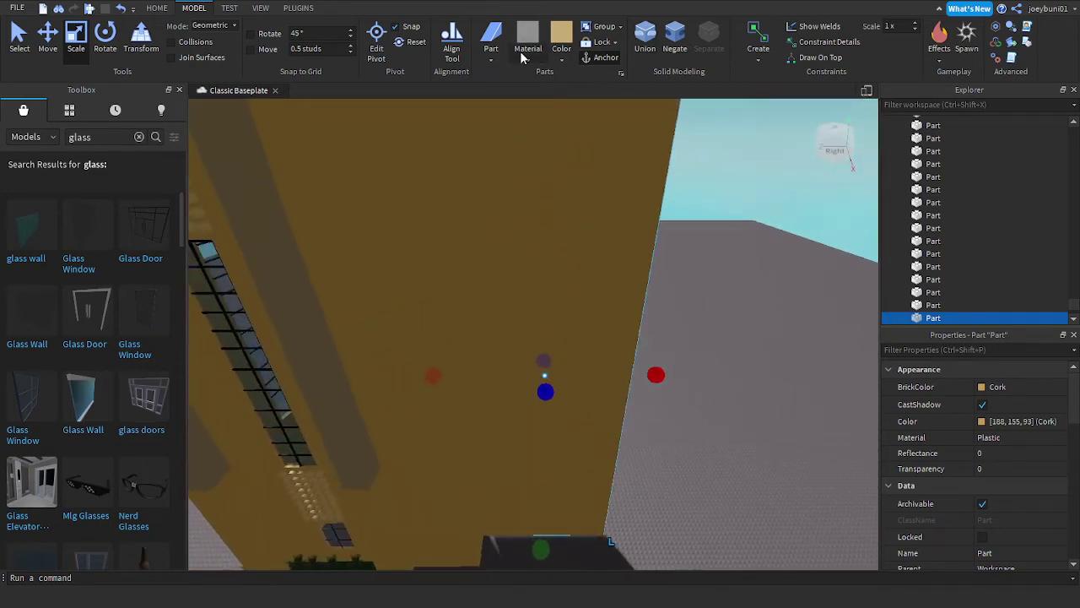
Step: Set the wall panel's material to Brick and its color to CGA brown
left_click(538, 241)
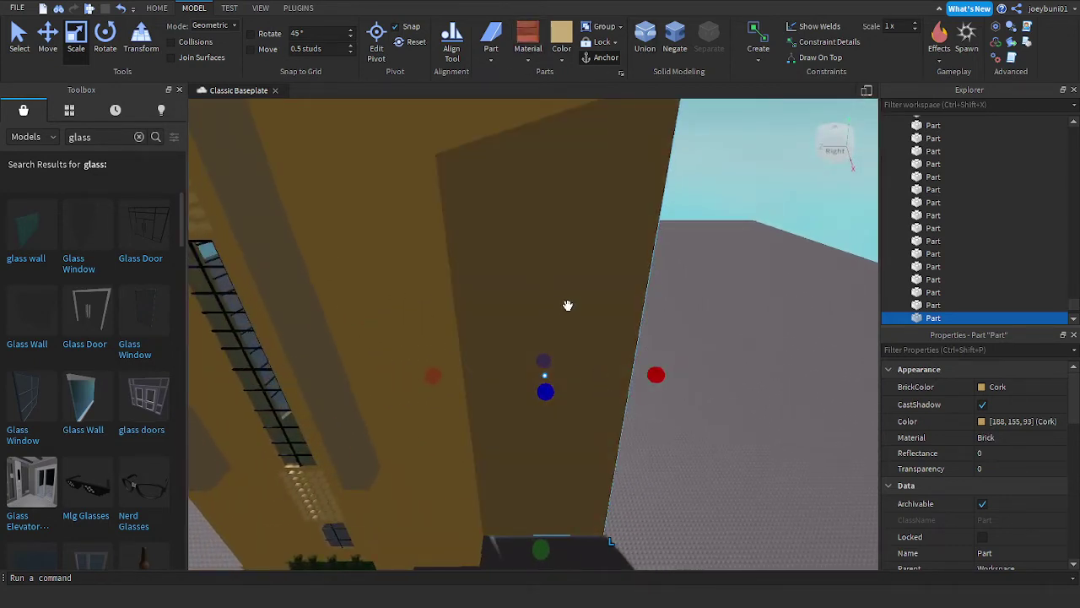
right_click_drag(711, 310, 711, 309)
key("w")
key("s")
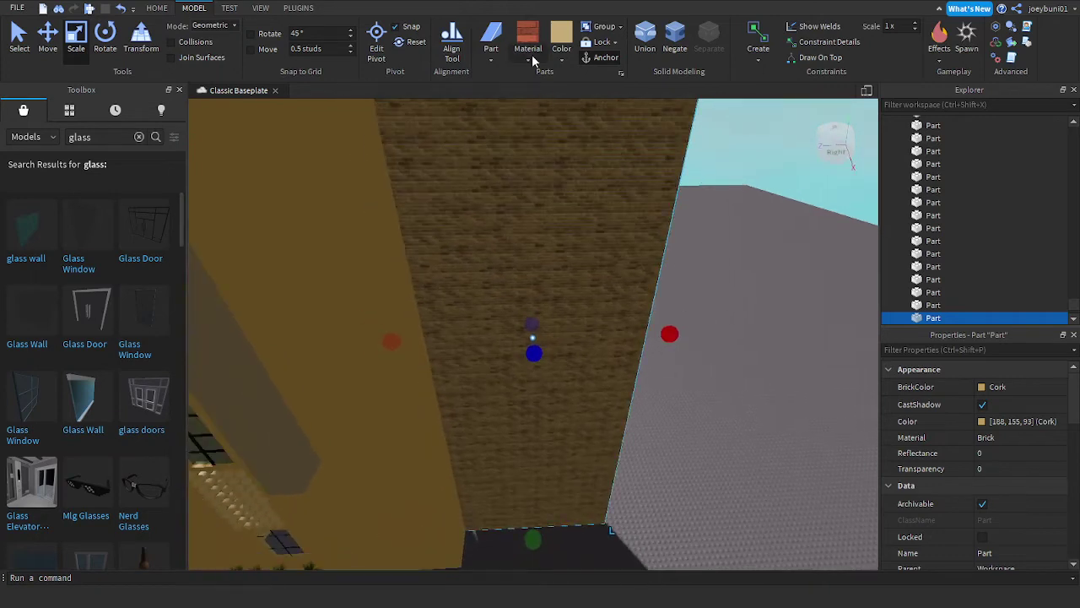
left_click(589, 229)
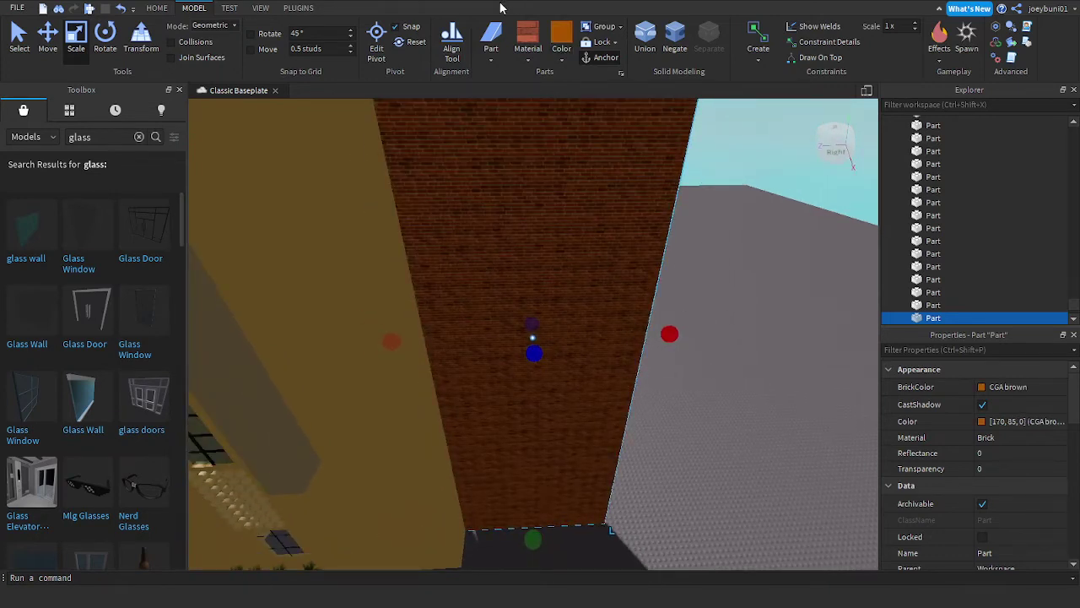
Step: Compare Neon orange, Bright orange and Reddish brown on the brick wall, restore CGA brown, and narrow the wall slightly
left_click(583, 211)
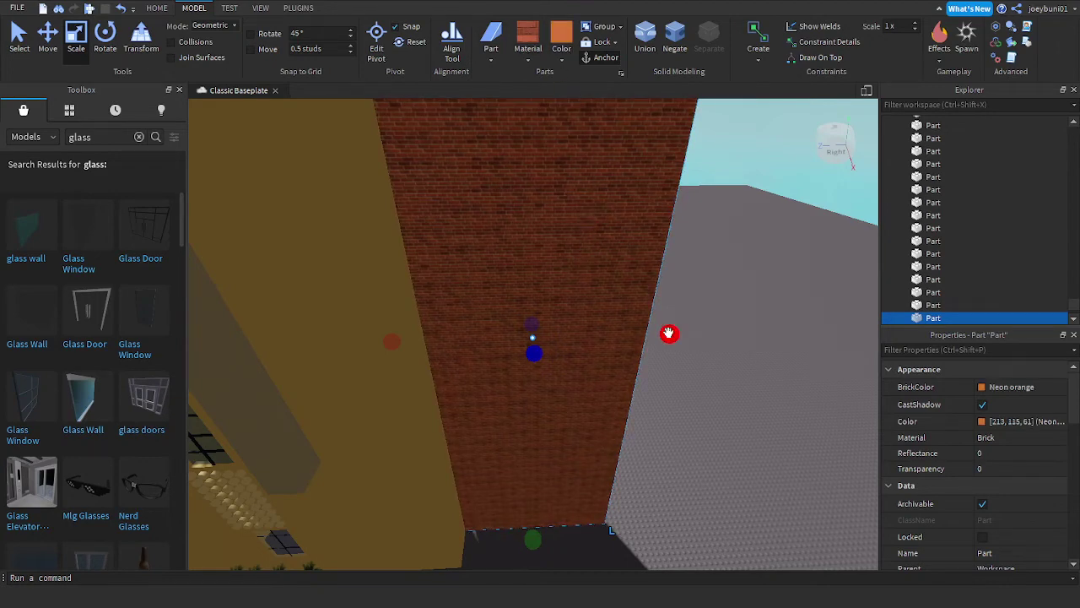
left_click_drag(670, 334, 637, 336)
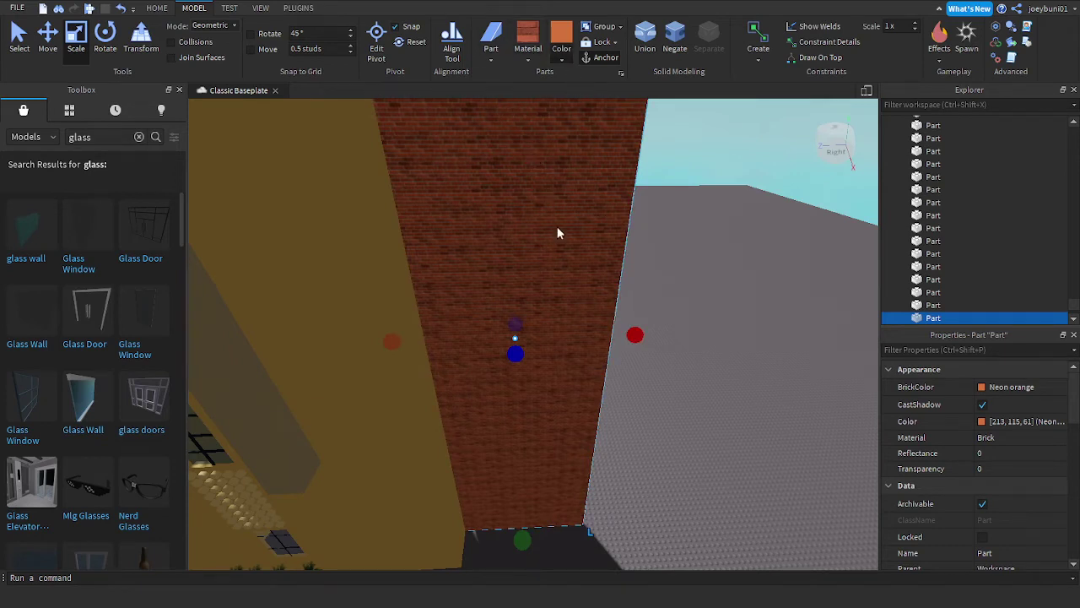
left_click(600, 213)
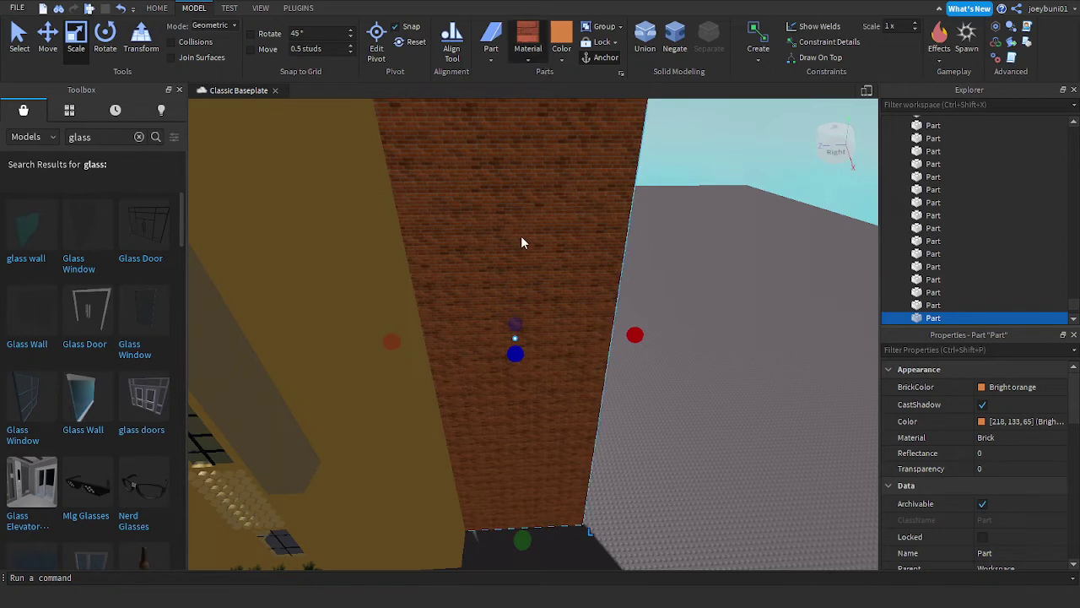
left_click(596, 241)
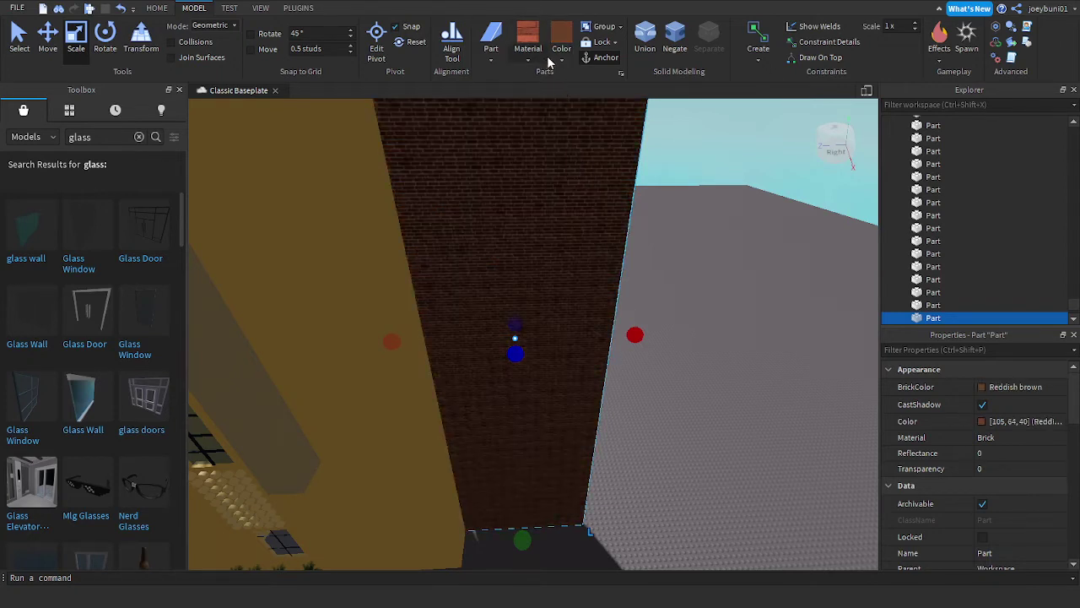
left_click(591, 232)
mouse_move(636, 339)
left_mouse_down()
mouse_move(605, 334)
mouse_move(629, 334)
left_mouse_up()
scroll(661, 324, "down", 1)
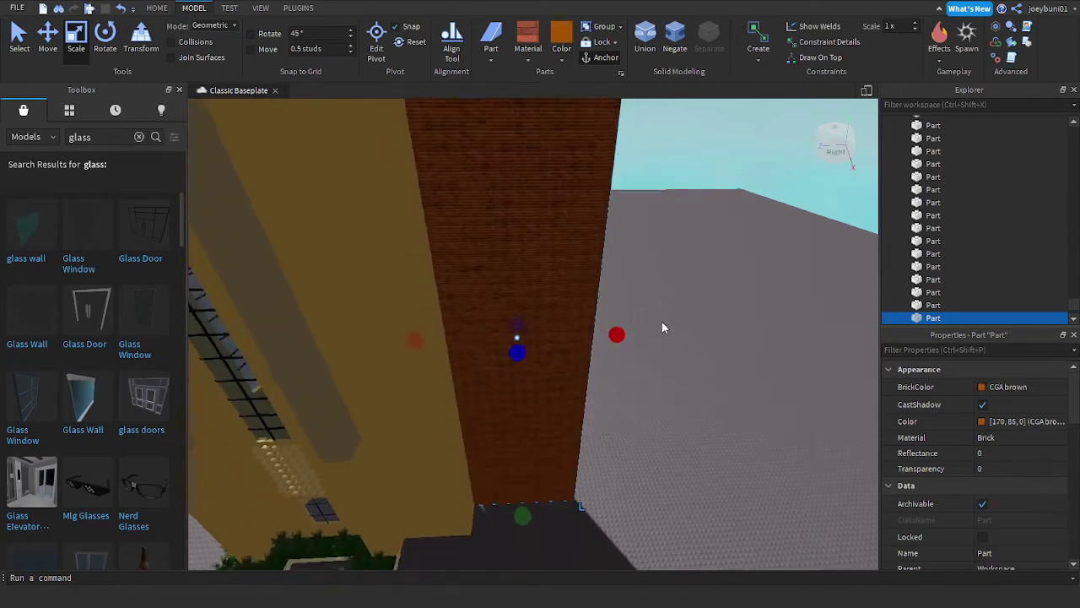
Step: Move the Dummy to the foot of the brick wall near its outer edge
right_click_drag(661, 324, 371, 434)
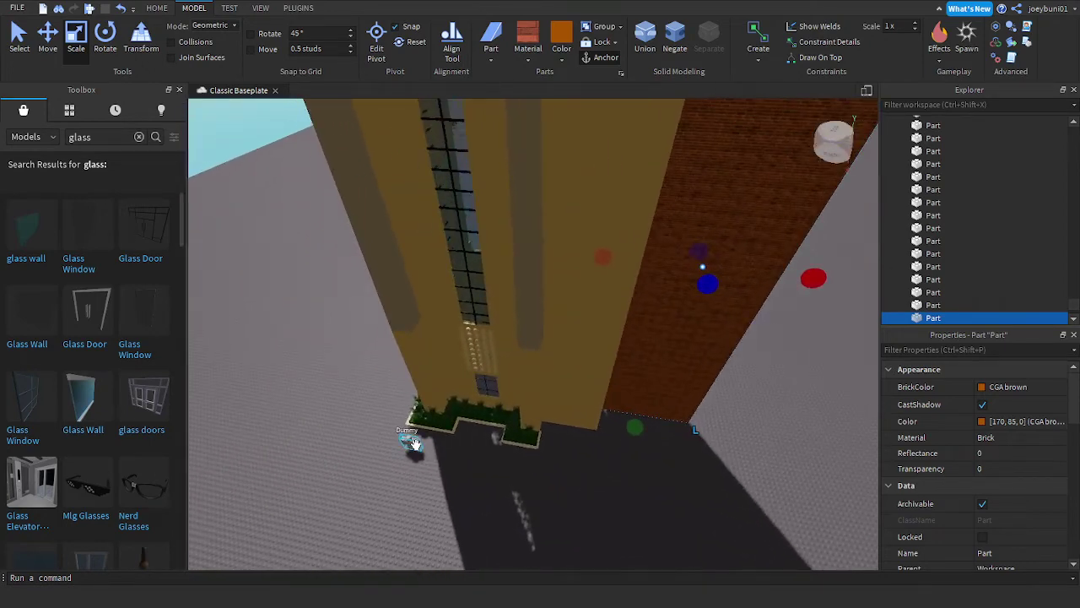
key("d")
left_click_drag(414, 444, 550, 414)
right_click_drag(549, 414, 553, 419)
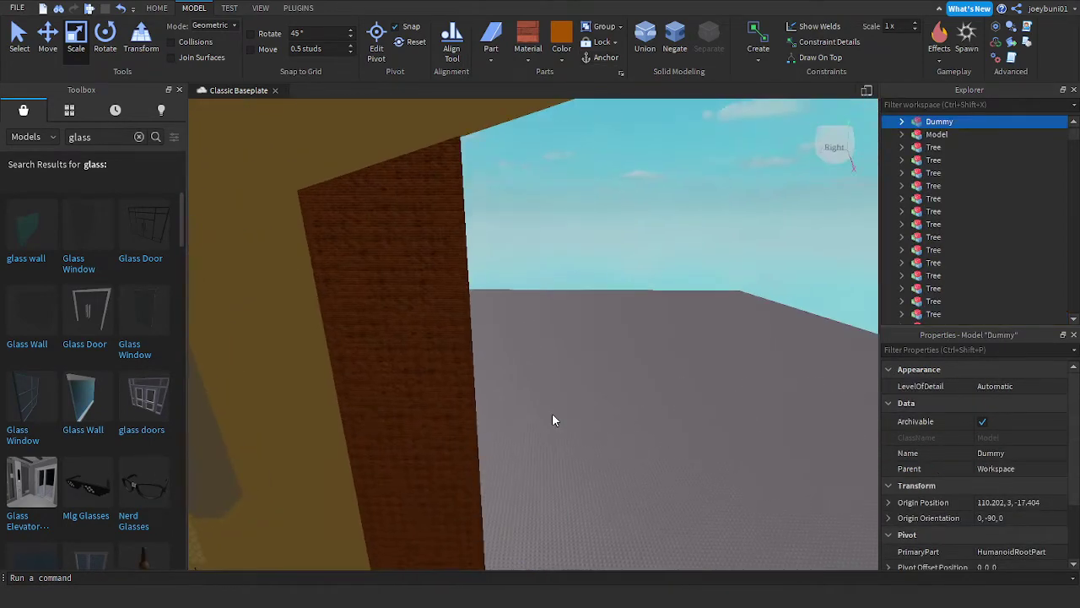
Step: Widen the brick wall outward beneath the slanted beam
left_click(457, 388)
left_click_drag(499, 405, 531, 403)
scroll(532, 403, "down", 2)
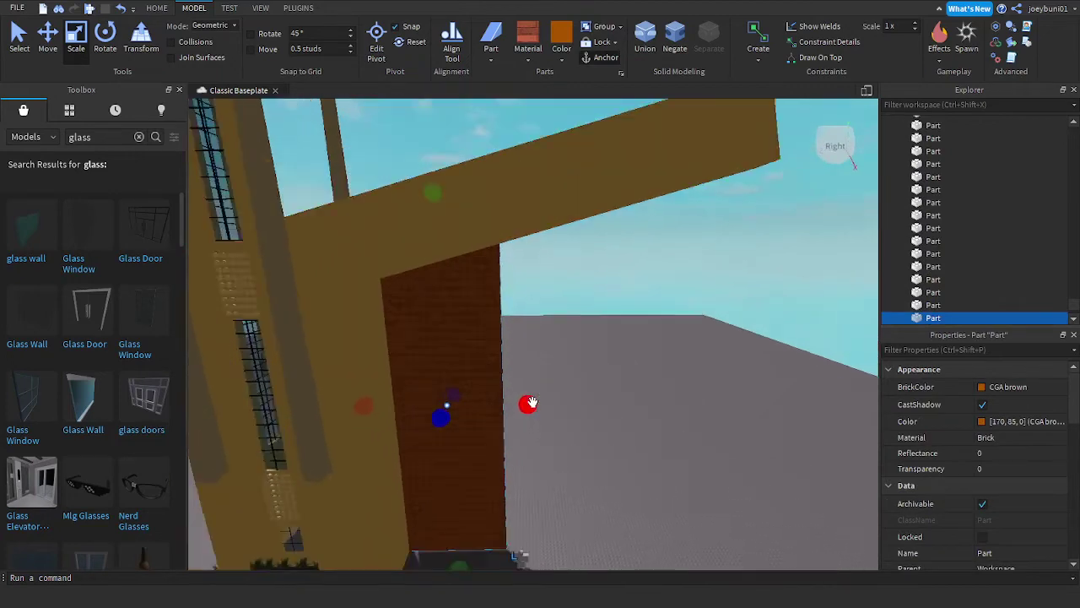
scroll(530, 402, "down", 5)
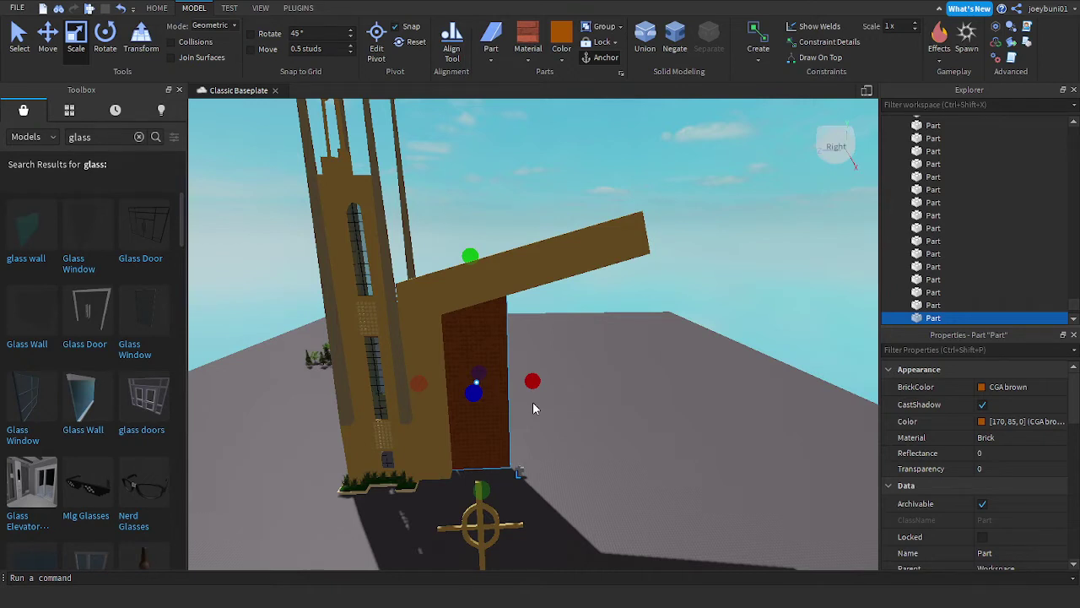
scroll(532, 403, "up", 2)
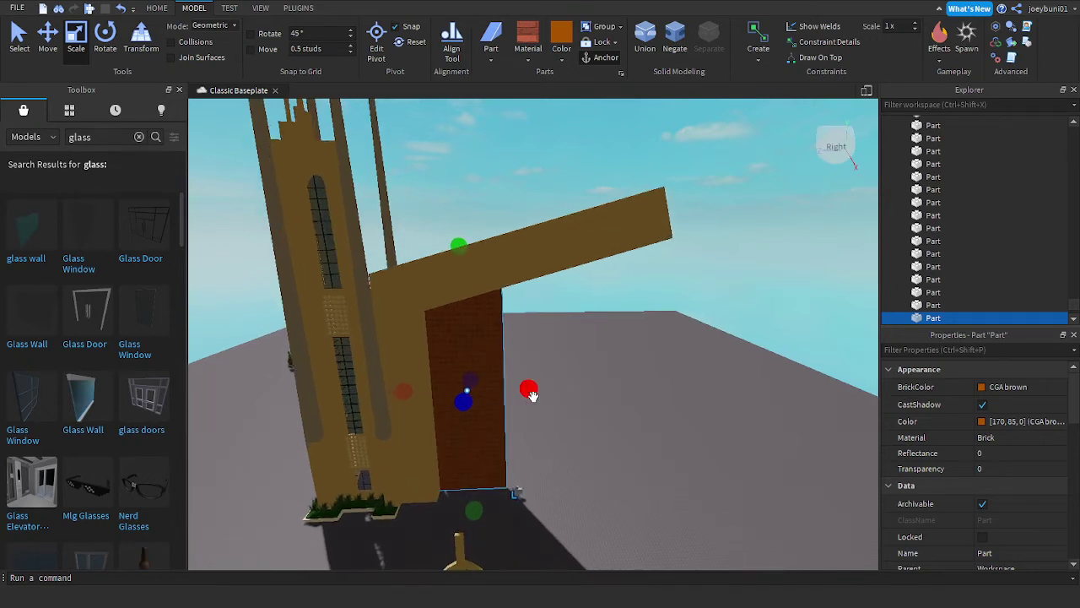
mouse_move(530, 392)
left_mouse_down()
mouse_move(562, 385)
mouse_move(541, 389)
left_mouse_up()
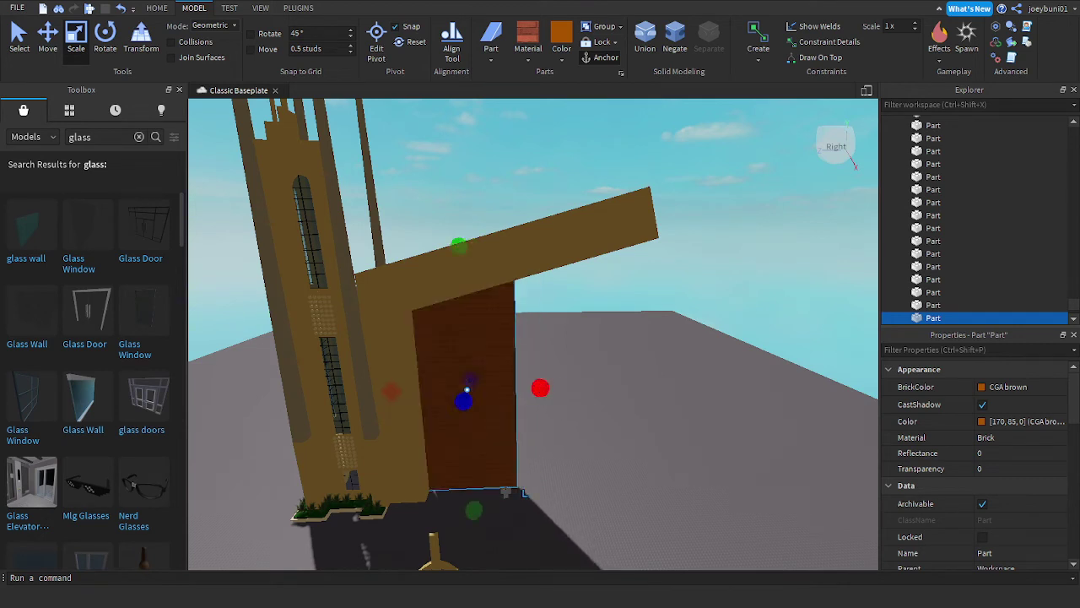
Step: Trim the brick wall's outer edge back slightly and inspect where it meets the slanted beam
key("w")
right_click_drag(624, 400, 622, 398)
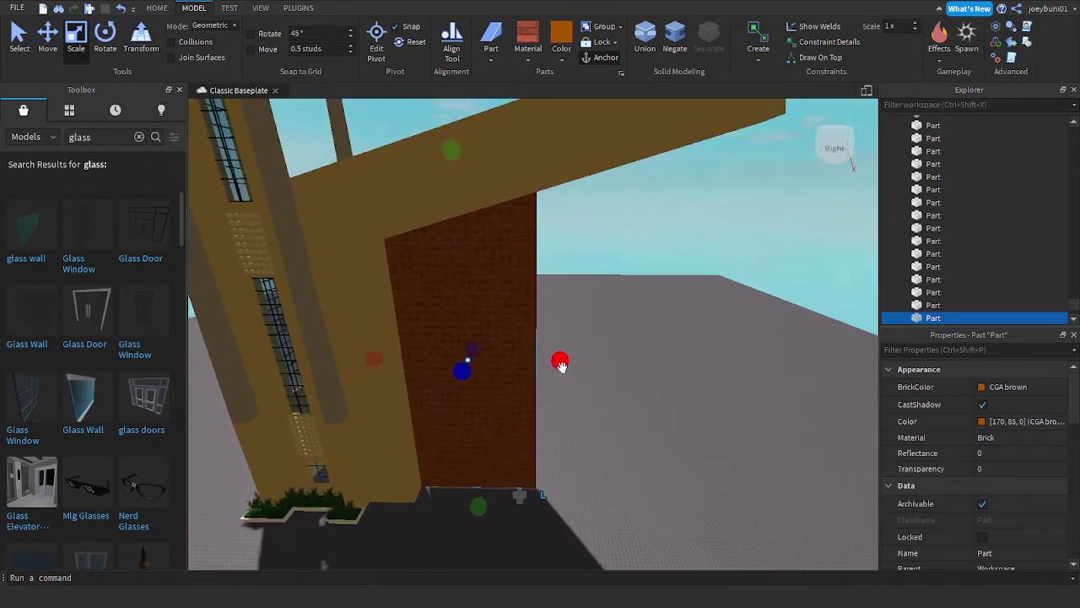
left_click_drag(561, 362, 552, 361)
key("s")
right_click_drag(625, 374, 625, 372)
key("s")
key("w")
scroll(624, 377, "up", 5)
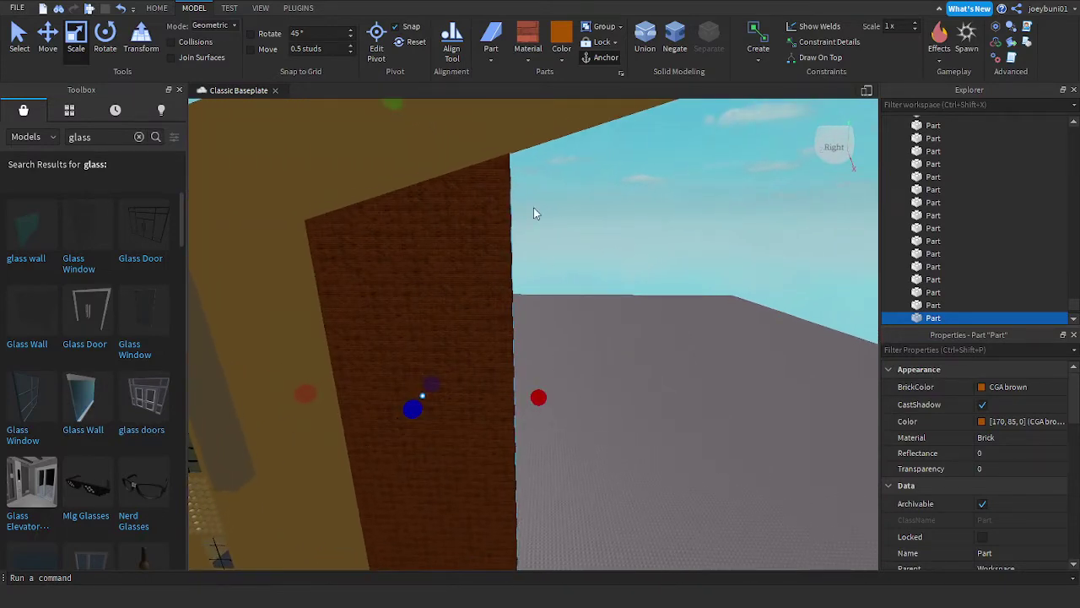
right_click_drag(400, 244, 400, 244)
key("s")
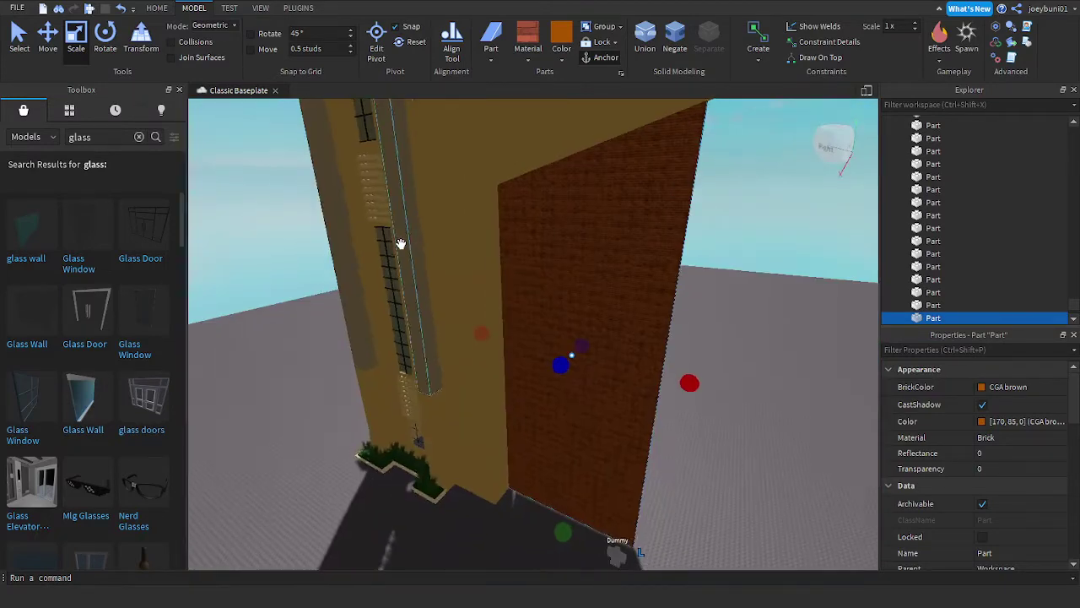
left_click(453, 307)
key("ctrl+d")
key("d")
key("w")
left_click_drag(451, 309, 659, 567)
key("d")
right_click_drag(715, 487, 722, 478)
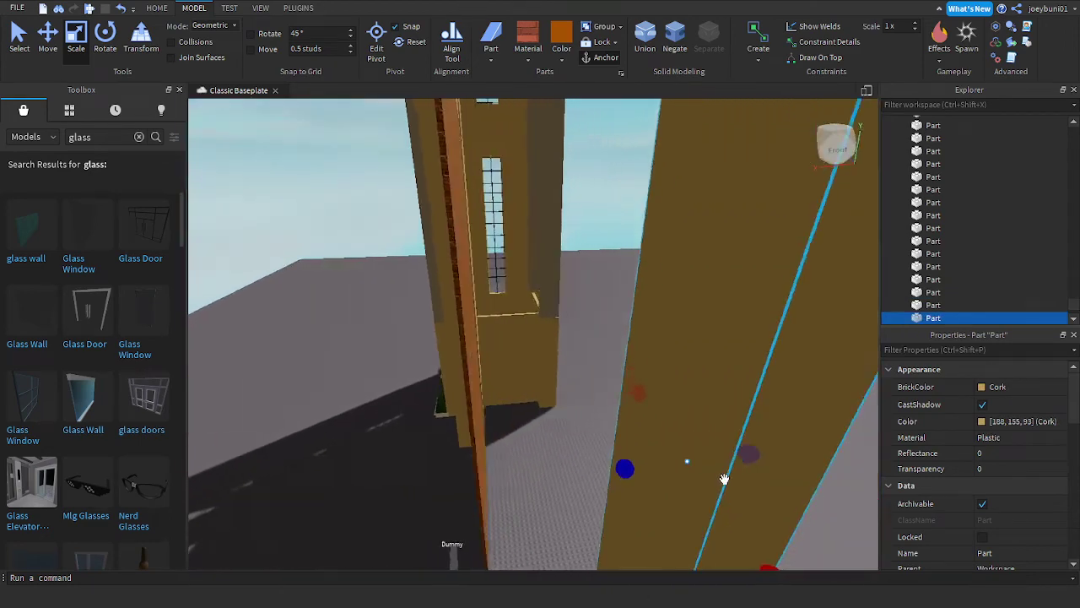
key("Delete")
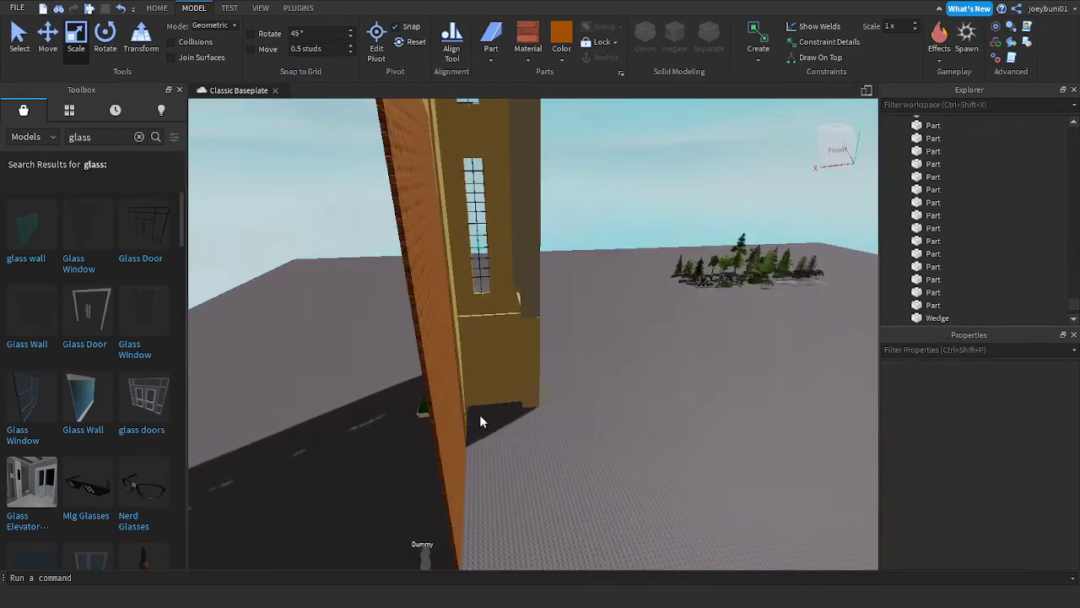
Step: Duplicate the brick wall and place the copy beyond its outer edge
left_click(444, 398)
key("a")
right_click_drag(445, 397, 446, 398)
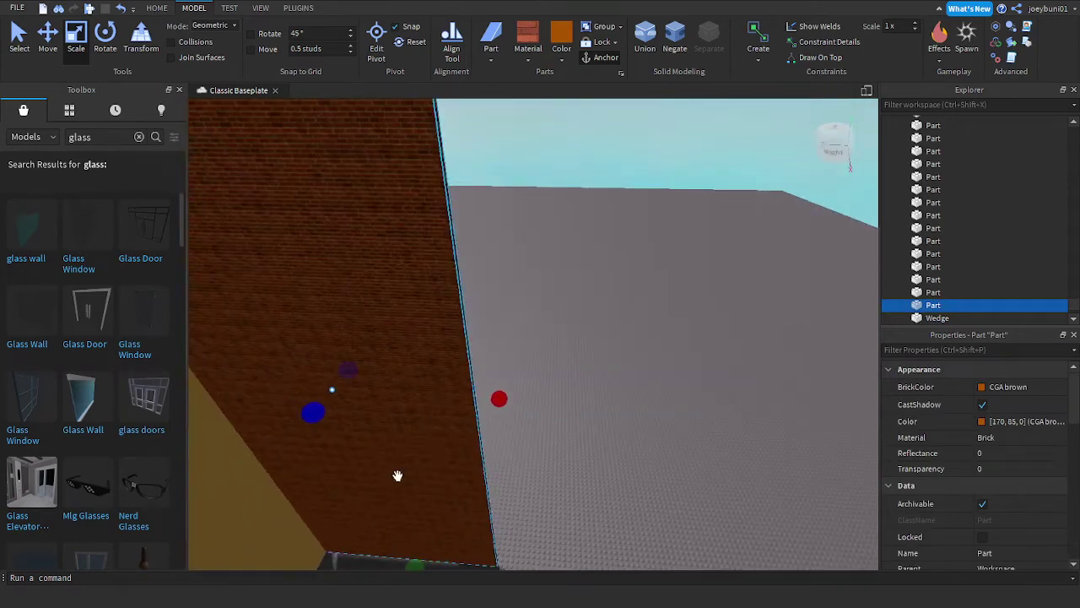
key("ctrl+d")
left_click_drag(397, 475, 615, 534)
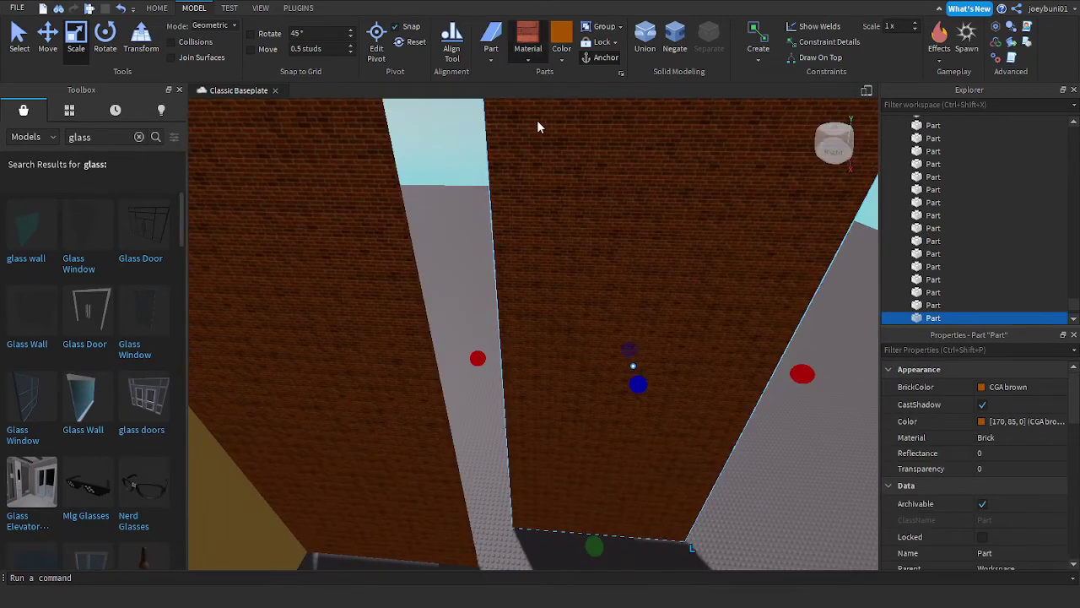
Step: Give the wall copy the Metal material and Cork color, and move it flush against the brick wall's outer edge
left_click(538, 157)
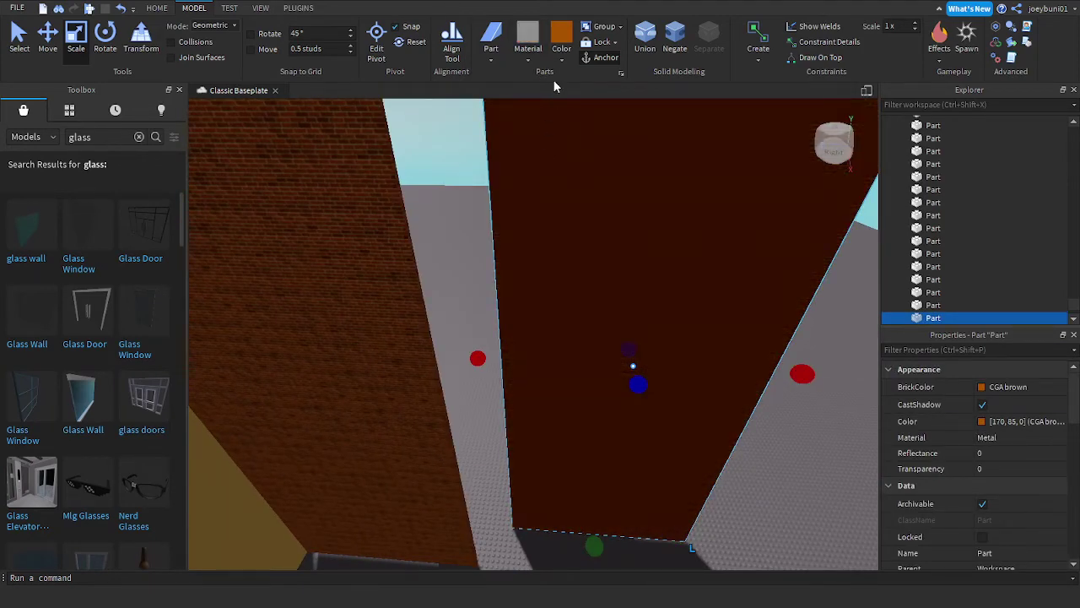
left_click(612, 233)
left_click_drag(541, 513, 507, 567)
key("a")
key("s")
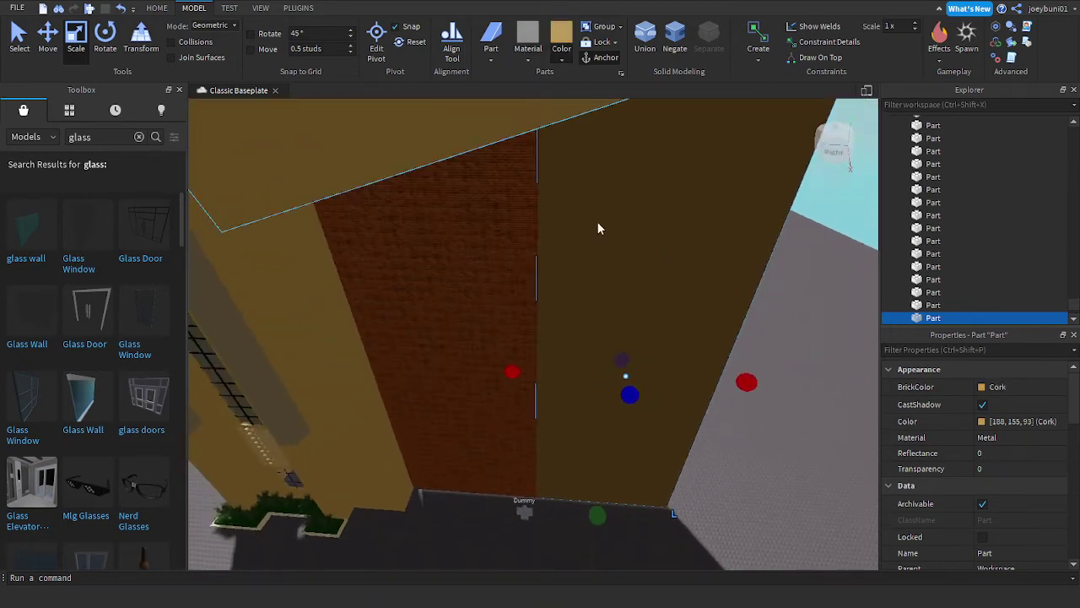
Step: Try Burlap, Beige and Bronze on the metal panel, and settle on the Cashmere color
left_click(618, 248)
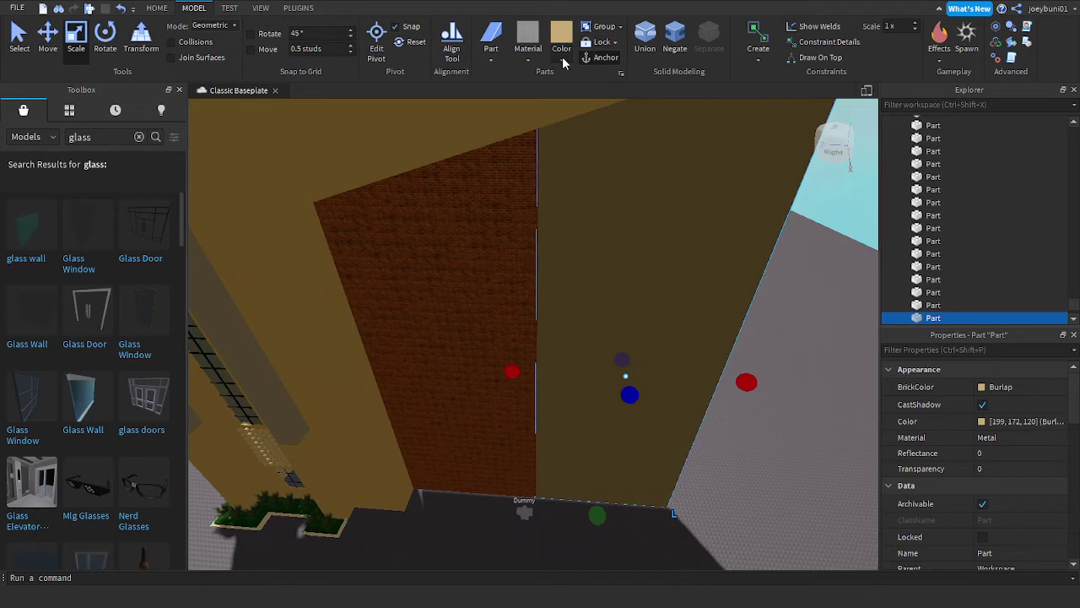
left_click(649, 246)
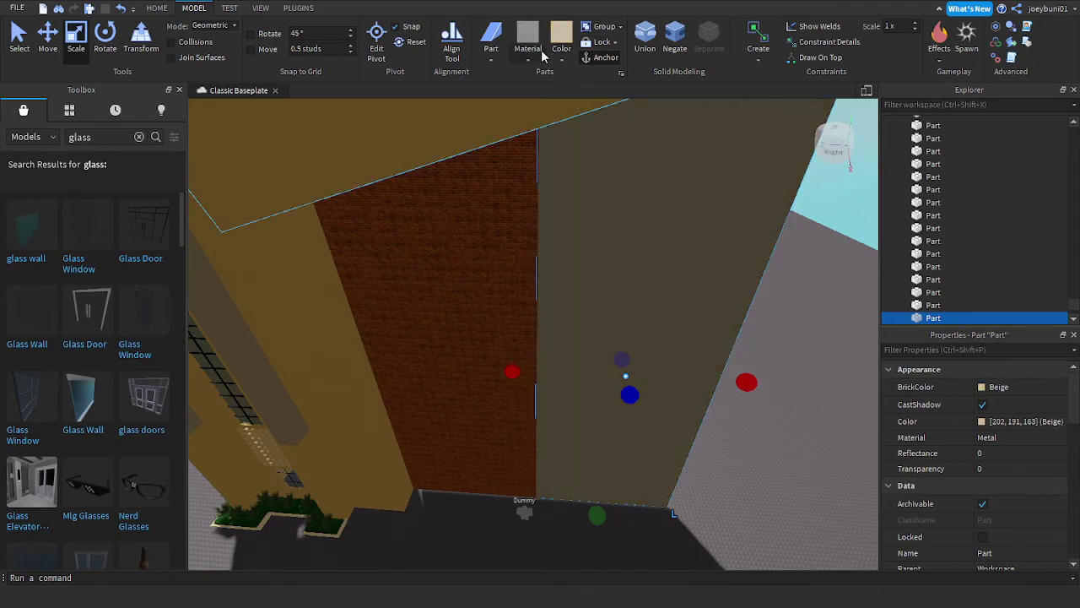
left_click(639, 278)
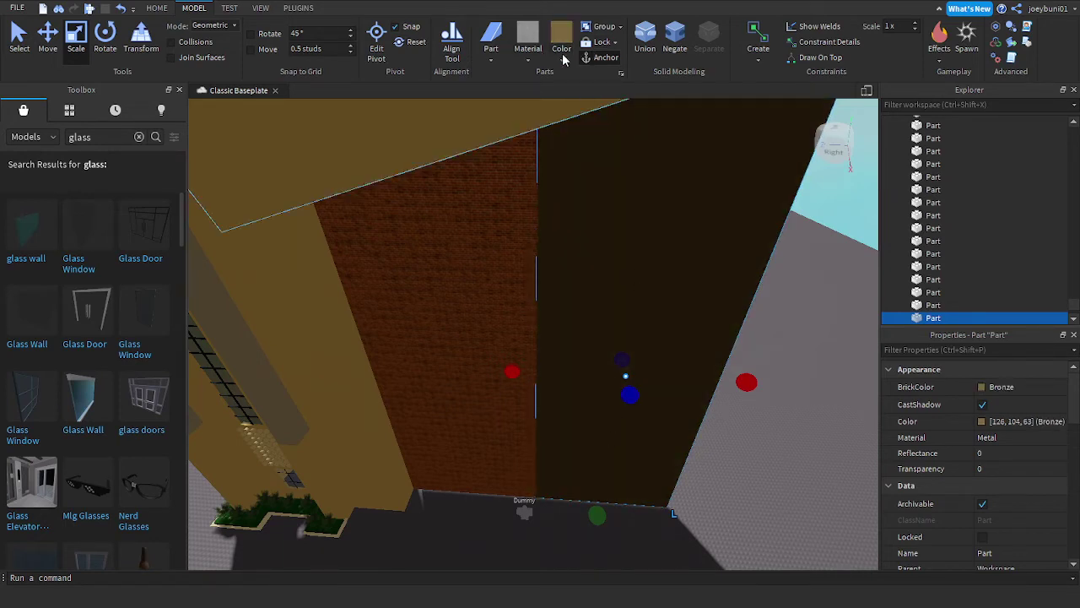
left_click(623, 230)
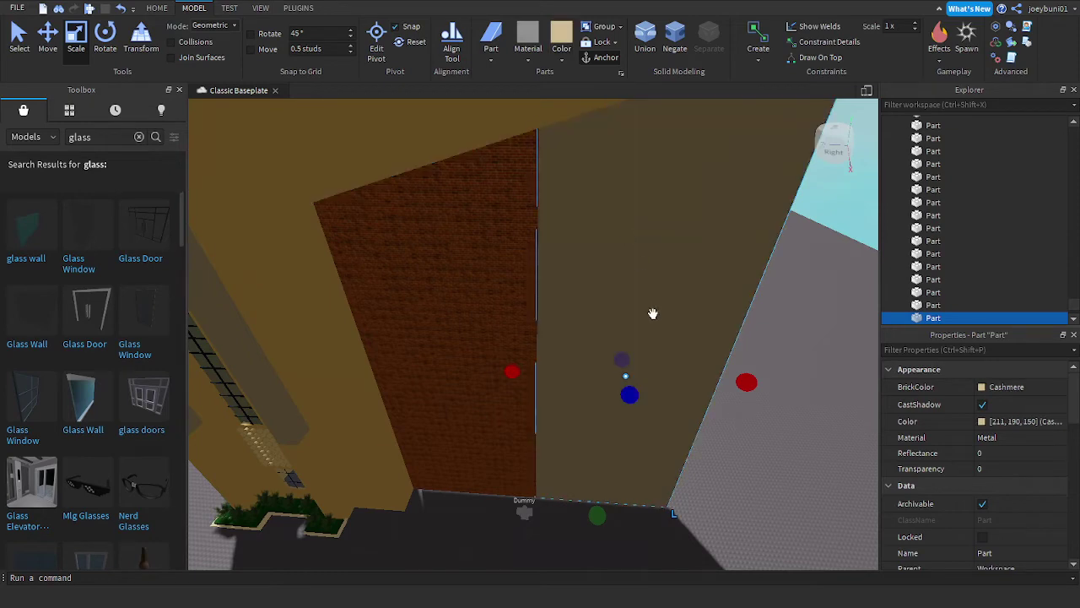
Step: Narrow the Cashmere metal panel into a slim post along the brick wall's outer edge
right_click_drag(651, 313, 650, 314)
scroll(598, 343, "up", 5)
key("w")
key("d")
left_click_drag(591, 342, 520, 377)
scroll(538, 350, "down", 4)
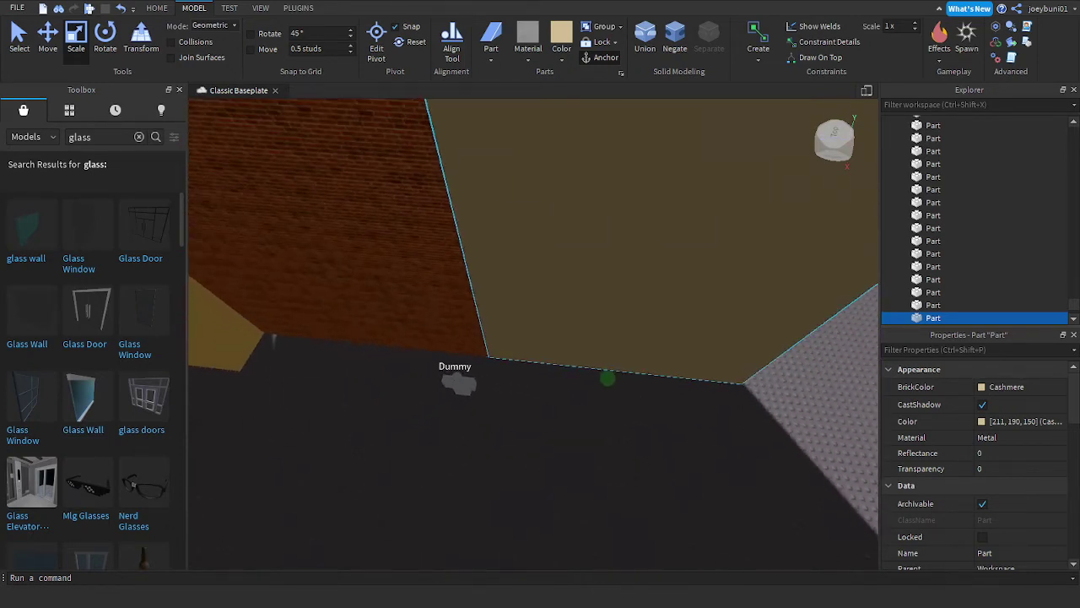
right_click_drag(721, 355, 726, 303)
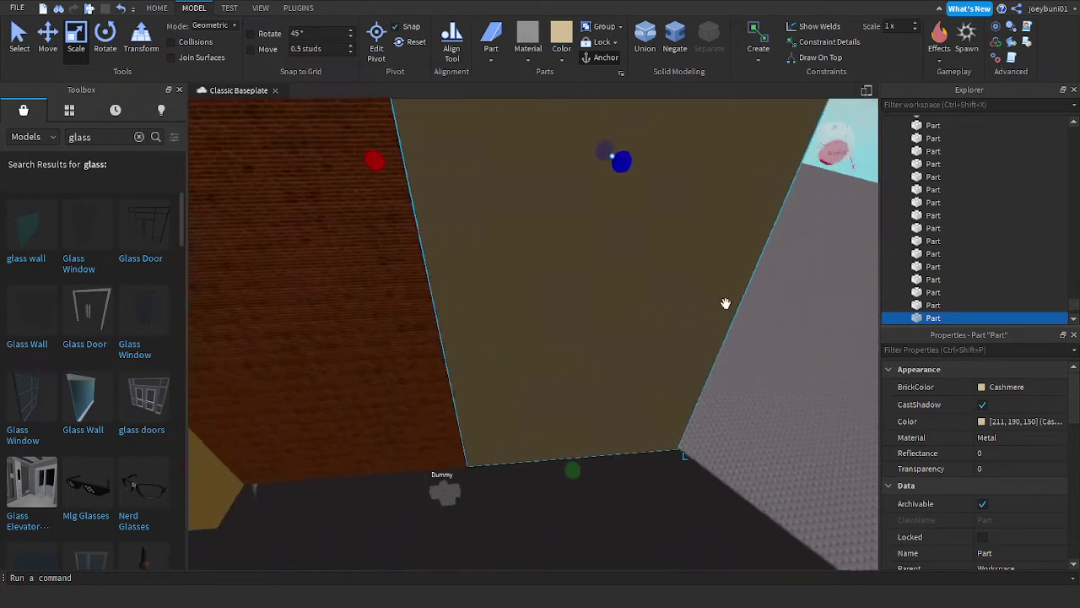
scroll(731, 295, "down", 2)
left_click_drag(765, 208, 516, 239)
right_click_drag(645, 346, 645, 334)
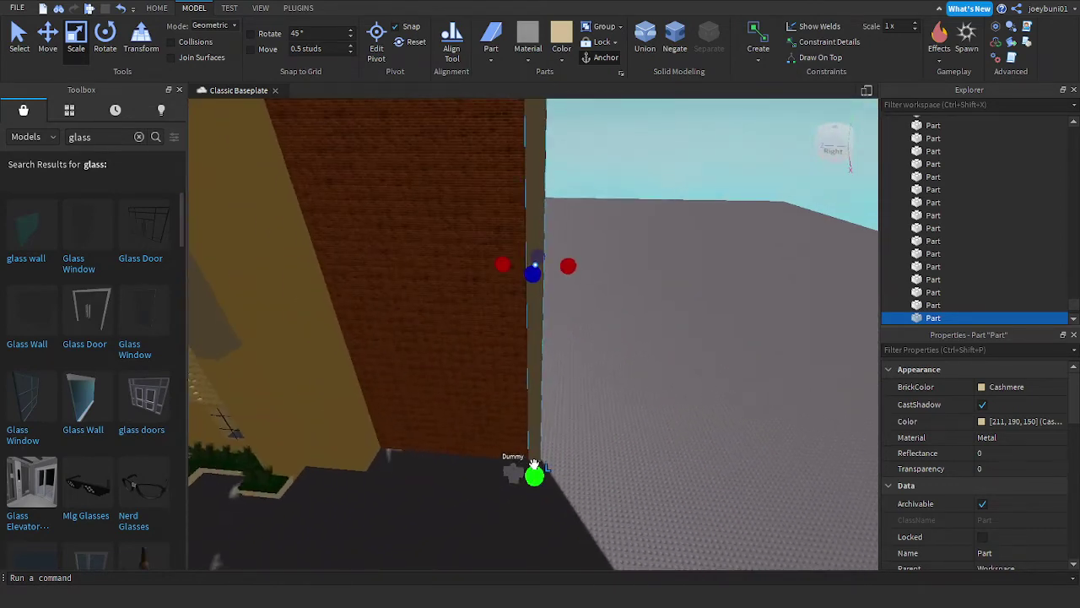
Step: Shorten the slim post from its lower end so it stops well above the ground
left_click_drag(534, 474, 532, 435)
right_click_drag(535, 444, 533, 436)
left_click_drag(533, 435, 535, 475)
right_click_drag(533, 435, 535, 475)
left_click_drag(535, 475, 532, 453)
right_click_drag(535, 475, 533, 453)
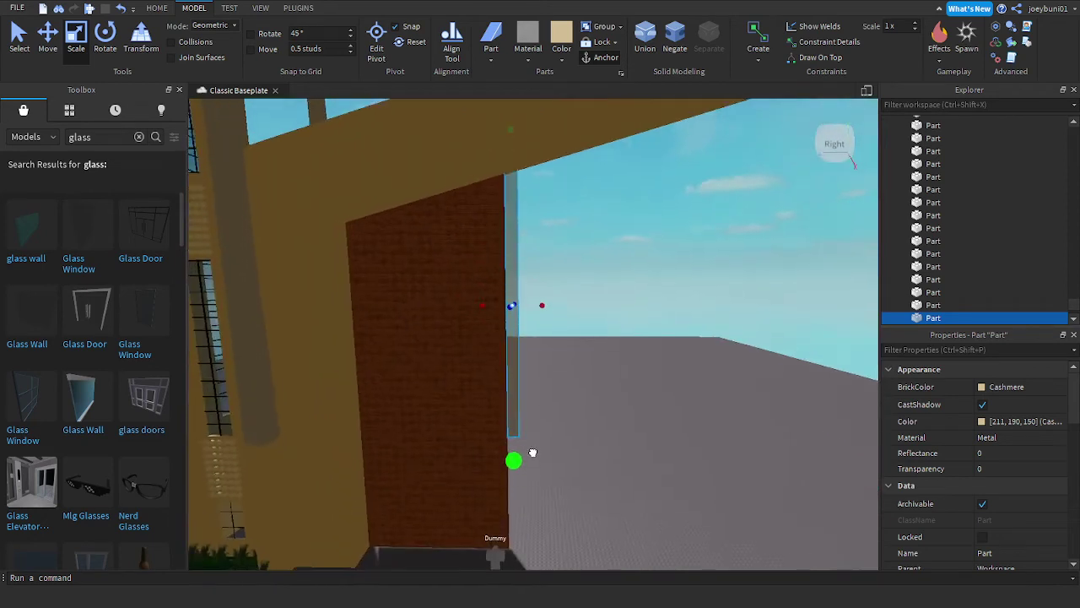
left_click_drag(533, 442, 532, 442)
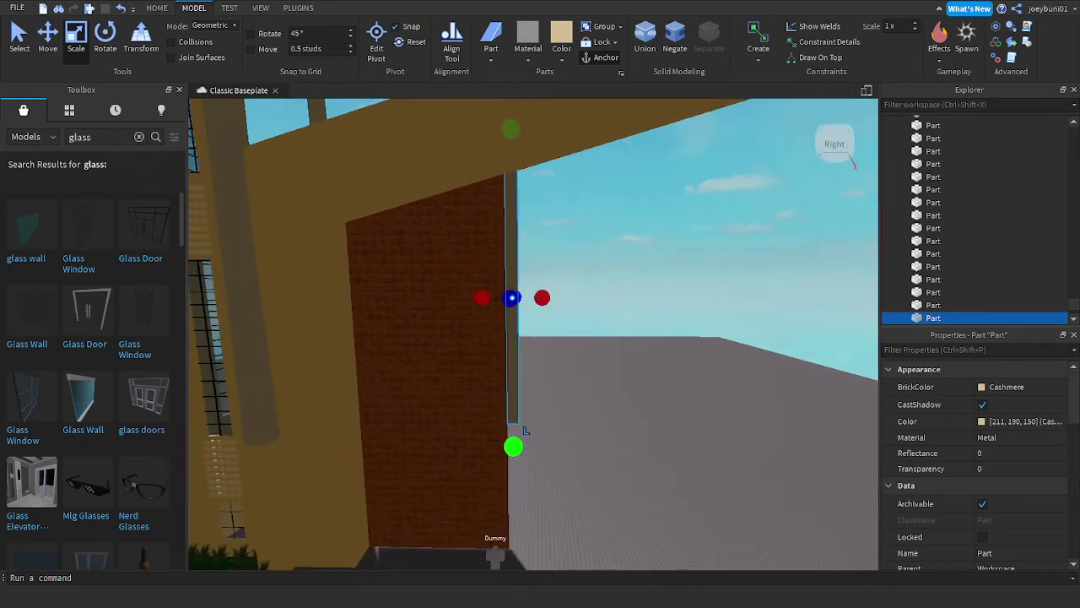
Step: Duplicate the slim Cashmere post and shrink the copy to a small block just below the post, against the brick wall's outer edge
key("w")
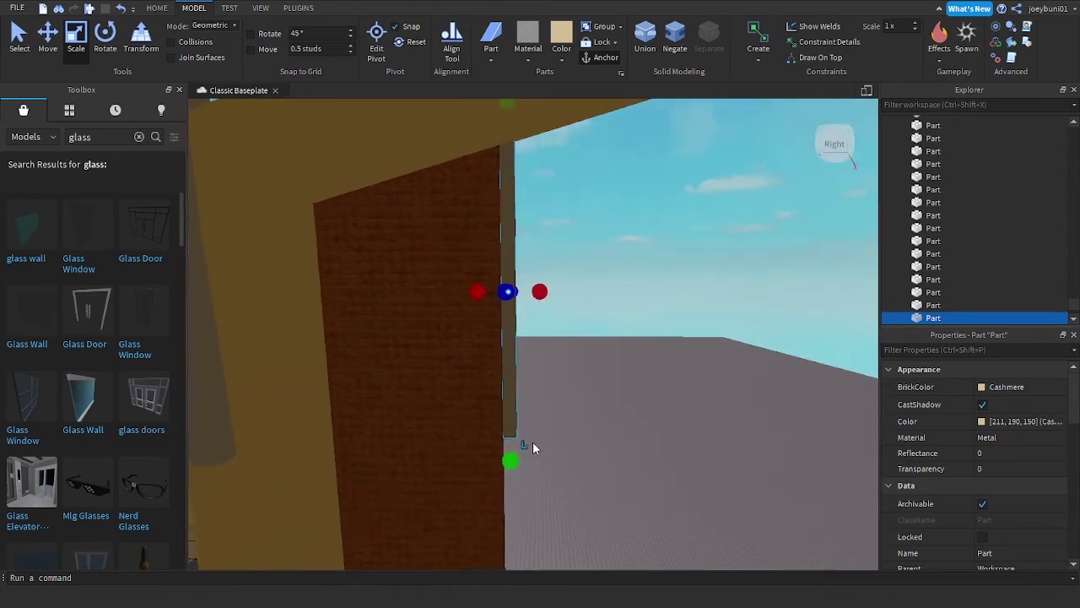
right_click_drag(532, 442, 540, 402)
key("s")
left_click(408, 394)
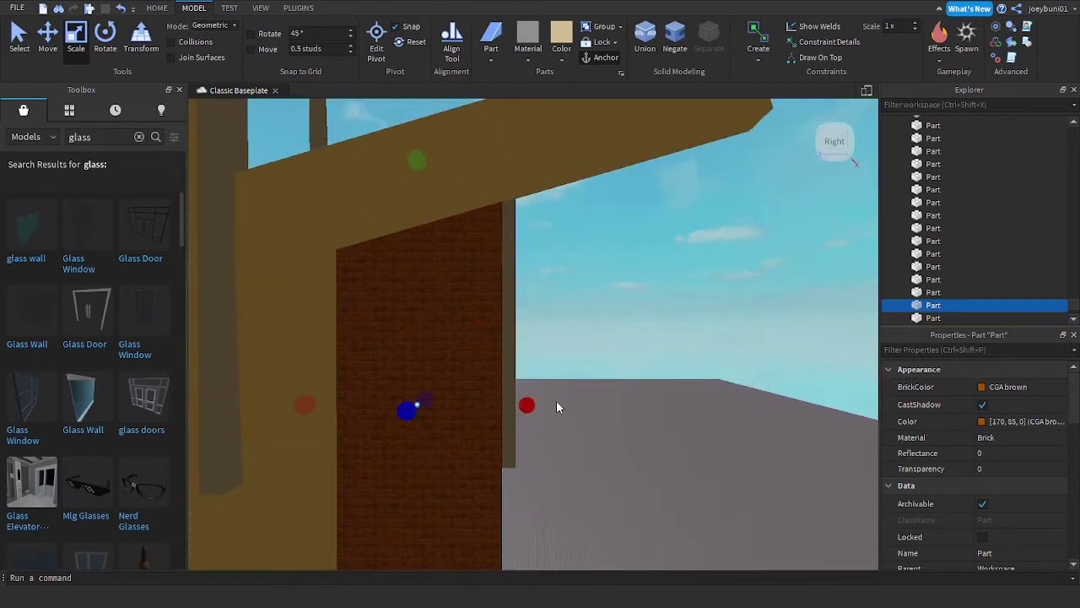
left_click(506, 263)
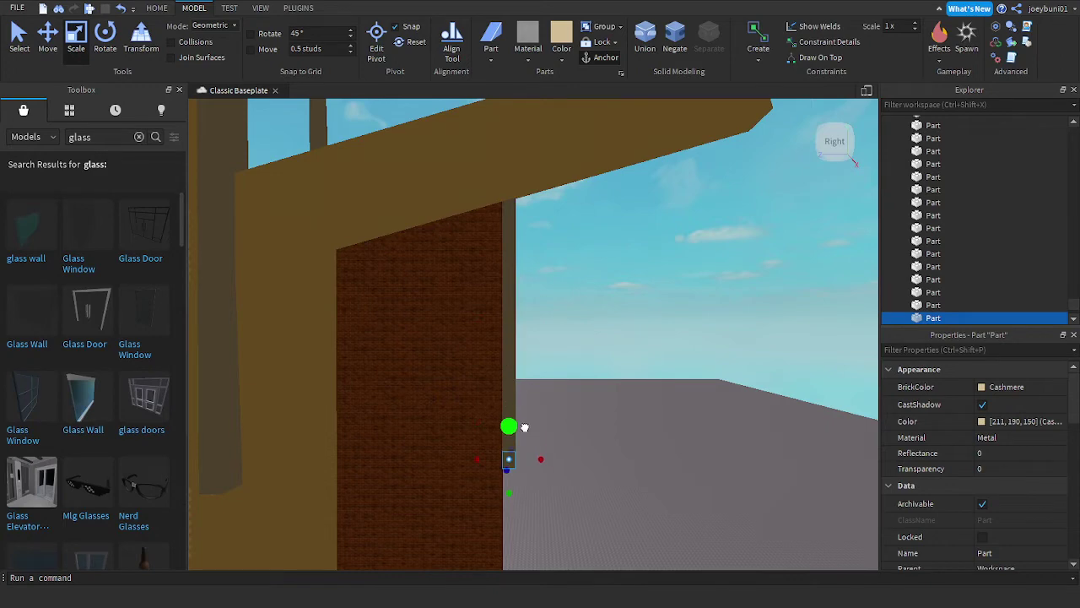
mouse_move(524, 427)
right_mouse_down()
mouse_move(514, 450)
mouse_move(523, 440)
right_mouse_up()
key("w")
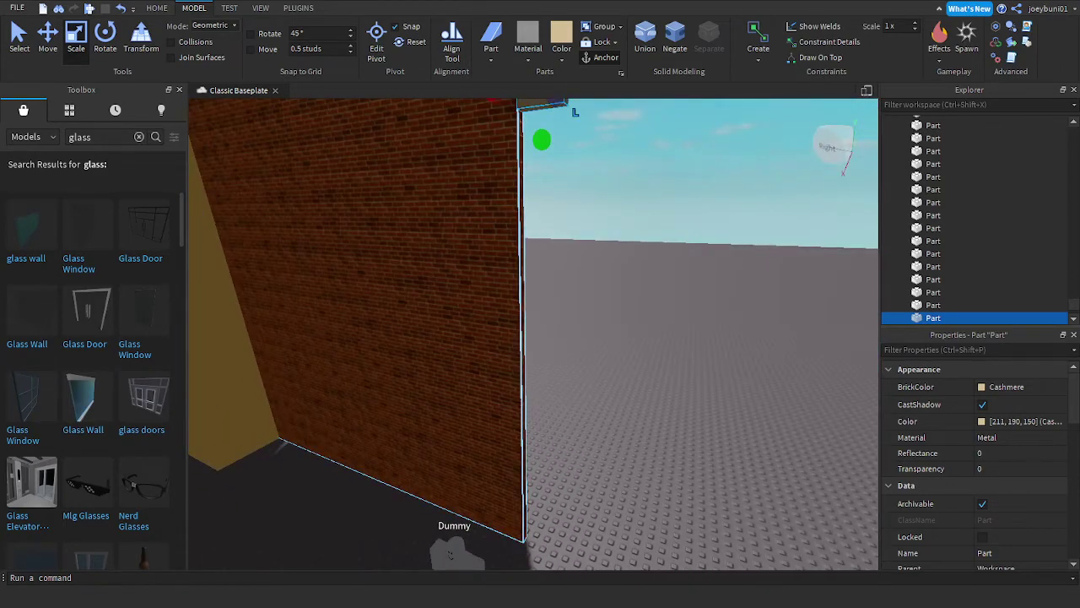
right_click_drag(525, 325, 529, 314)
right_click_drag(566, 419, 571, 452)
scroll(552, 371, "down", 1)
left_click_drag(554, 385, 535, 227)
right_click_drag(535, 226, 495, 332)
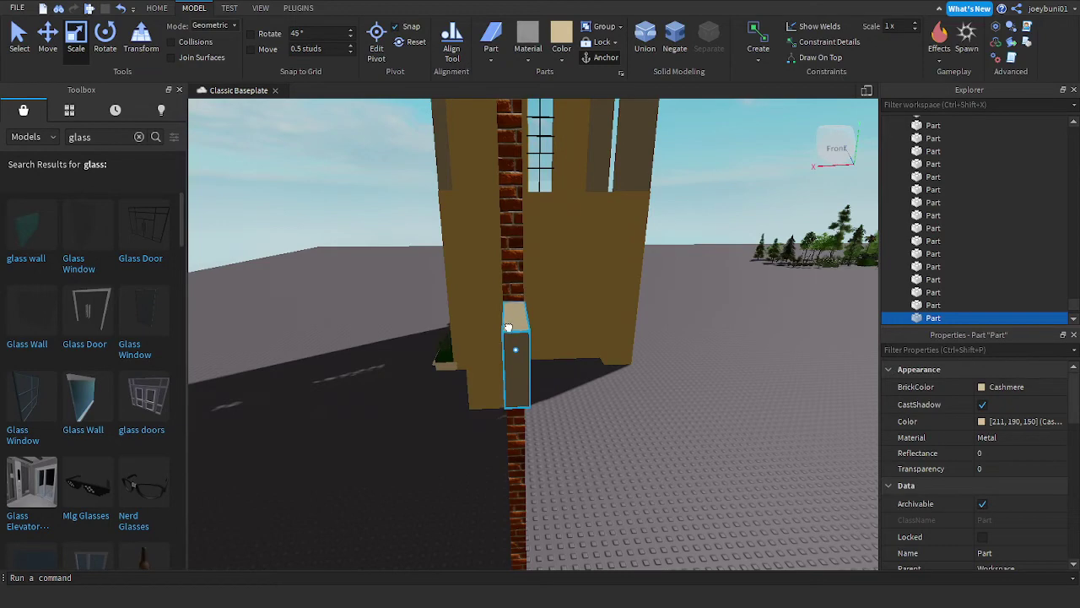
Step: Stretch the small metal block outward from the brick wall into a horizontal bar
right_click_drag(508, 327, 534, 347)
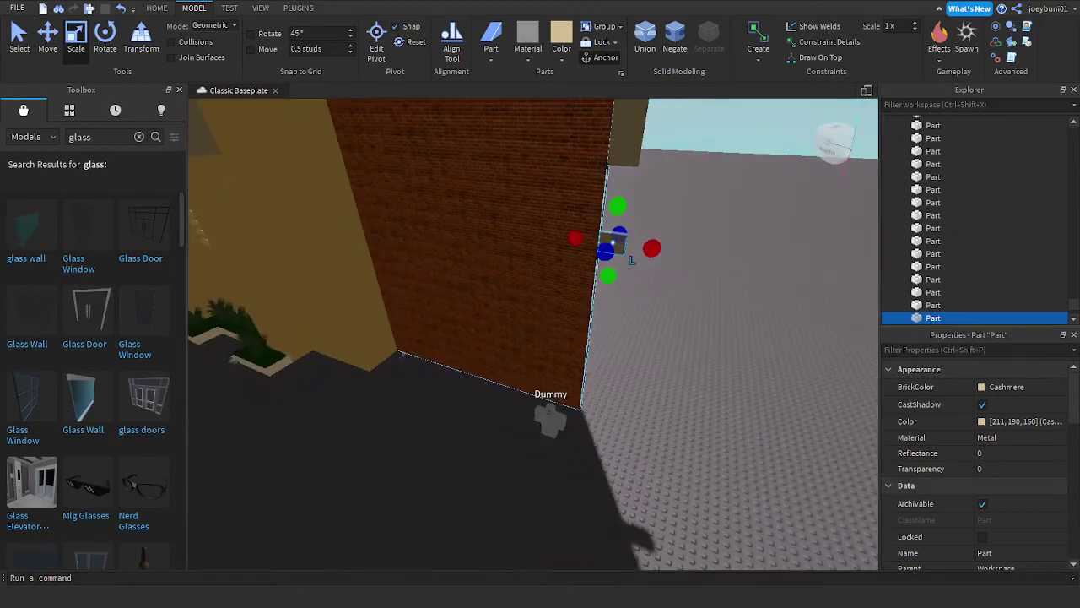
right_click_drag(534, 355, 542, 313)
left_click_drag(544, 242, 646, 272)
key("d")
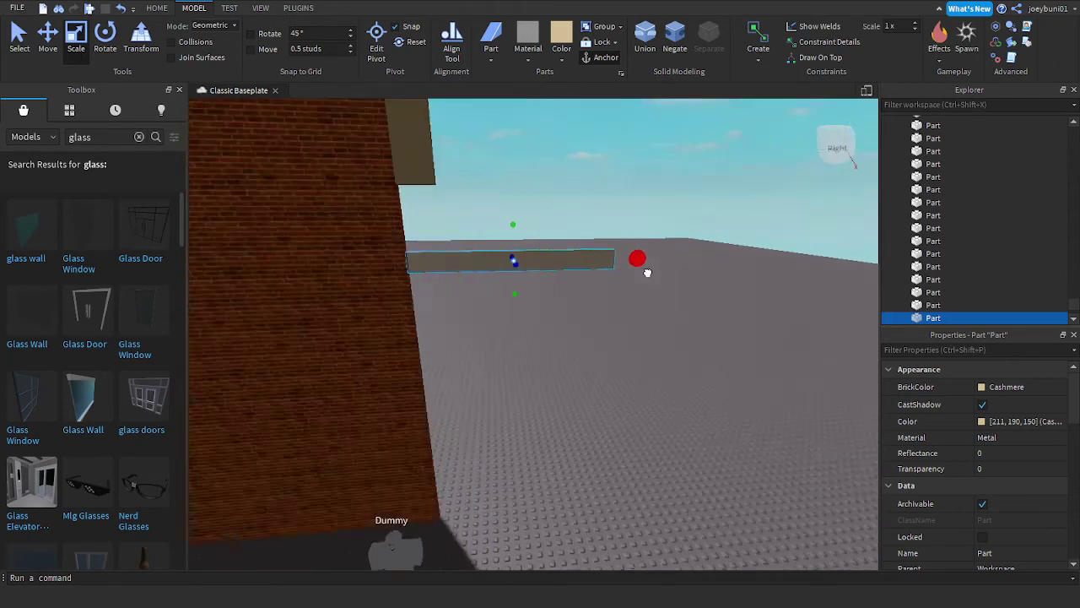
Step: Extend the slim post's lower end down until it meets the horizontal bar
right_click_drag(646, 273, 662, 273)
left_click(352, 165)
left_click_drag(358, 221, 369, 235)
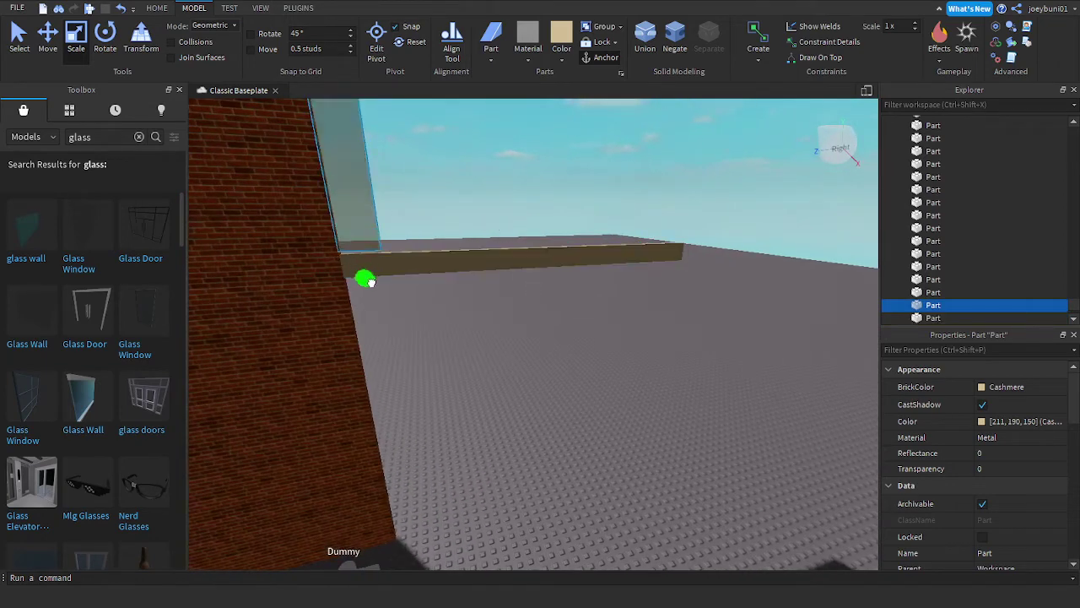
left_click_drag(370, 281, 372, 286)
Step: Lengthen the horizontal metal bar further outward from its free end
key("s")
right_click_drag(506, 272, 506, 277)
key("d")
left_click(499, 291)
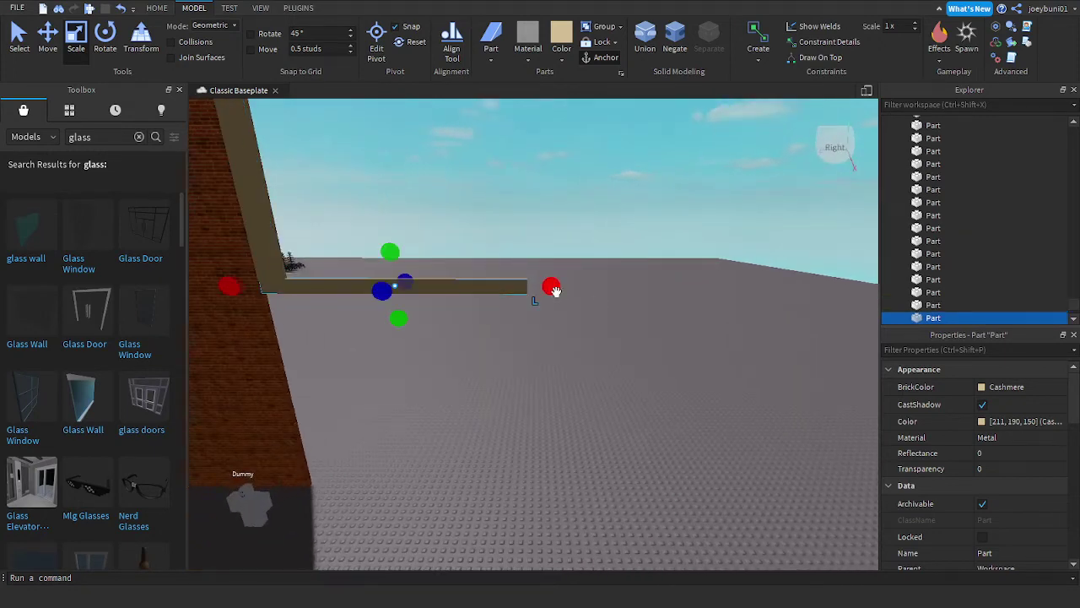
left_click_drag(555, 292, 641, 287)
Step: Widen the slim post outward into a broad panel reaching nearly the bar's end, and raise its top into the slanted beam
key("s")
right_click_drag(640, 286, 634, 247)
key("s")
right_click_drag(490, 230, 481, 228)
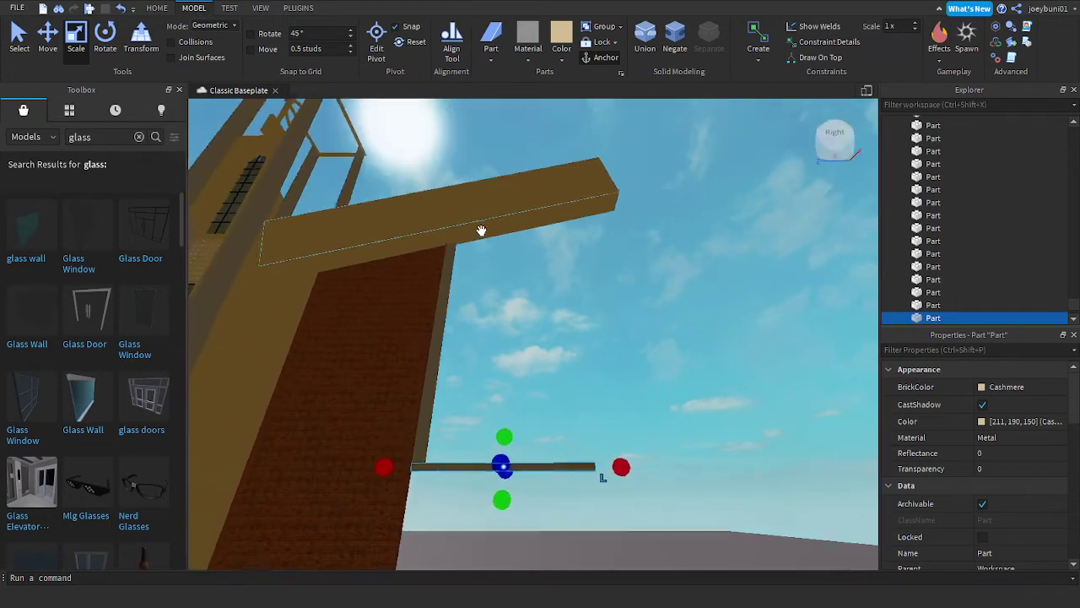
left_click(445, 343)
left_click_drag(470, 332, 569, 343)
key("d")
left_click_drag(494, 223, 495, 197)
right_click_drag(593, 365, 584, 362)
key("s")
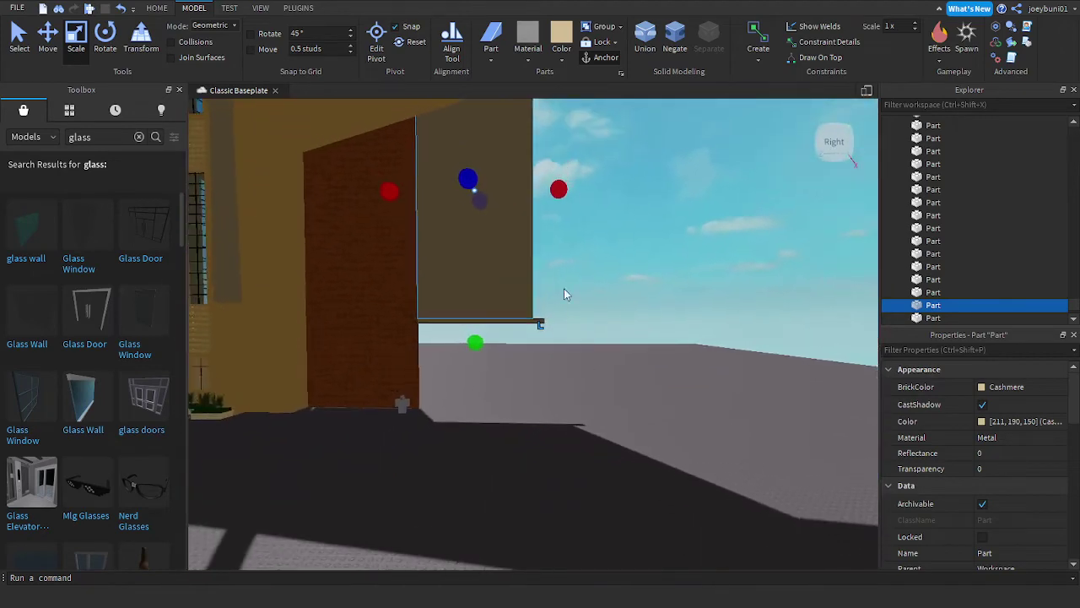
Step: Narrow the metal panel from its wall side, leaving a gap between it and the brick wall
right_click_drag(550, 223, 541, 227)
key("w")
key("a")
key("s")
left_click_drag(364, 242, 435, 251)
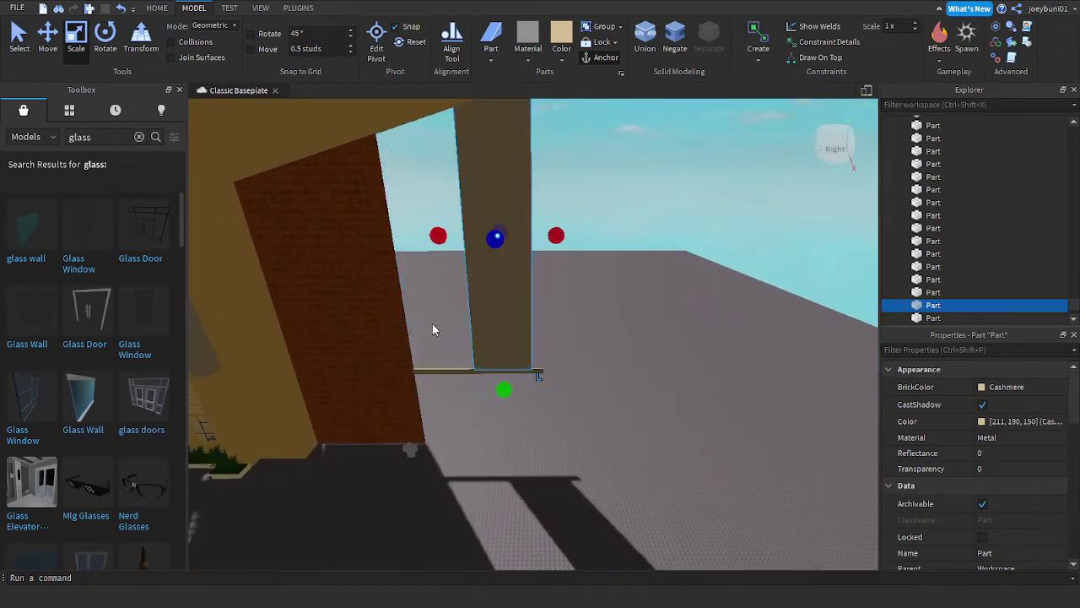
left_click(431, 368)
left_click(420, 373)
key("w")
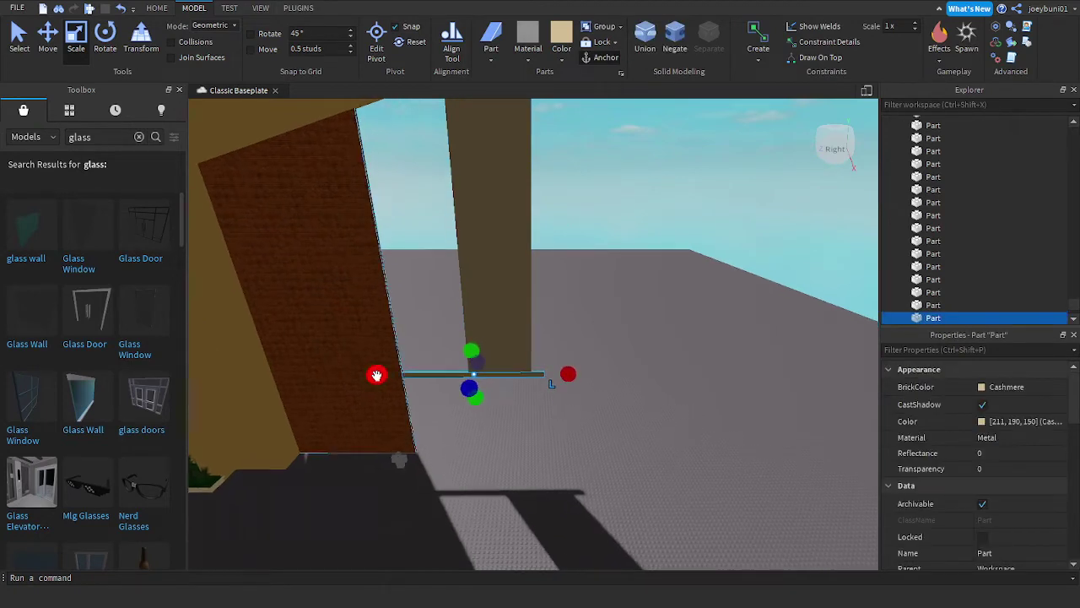
Step: Widen the brick wall outward to meet the metal panel, and raise its top into the slanted beam
left_click(303, 292)
left_click_drag(420, 311, 487, 320)
key("s")
right_click_drag(598, 318, 596, 317)
left_click_drag(414, 210, 414, 203)
Step: Duplicate the slanted Cork beam and pull the copy out beyond the metal panel
key("w")
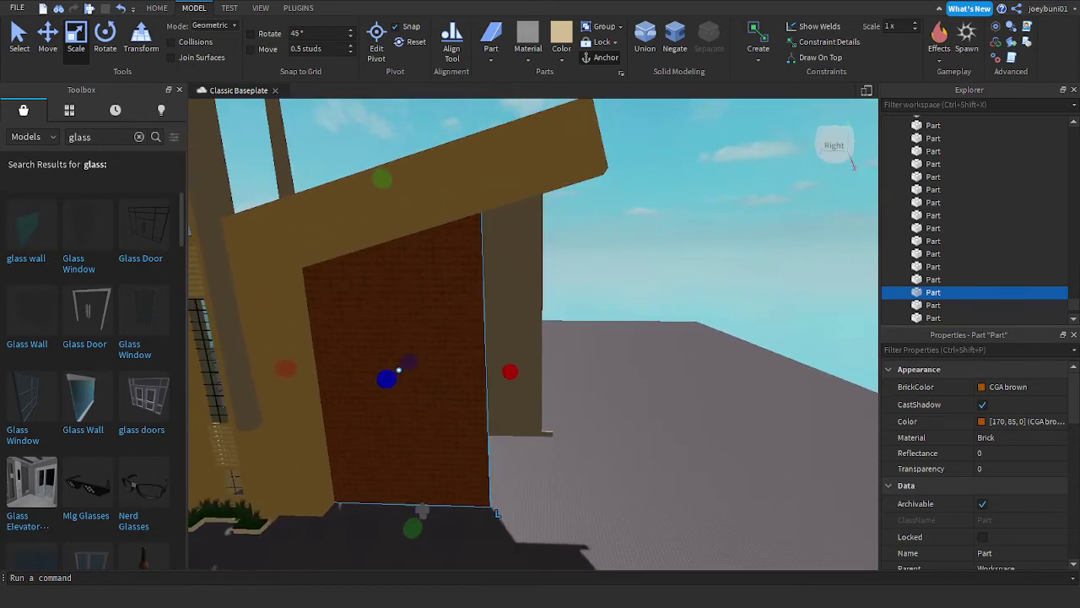
key("d")
left_click(513, 279)
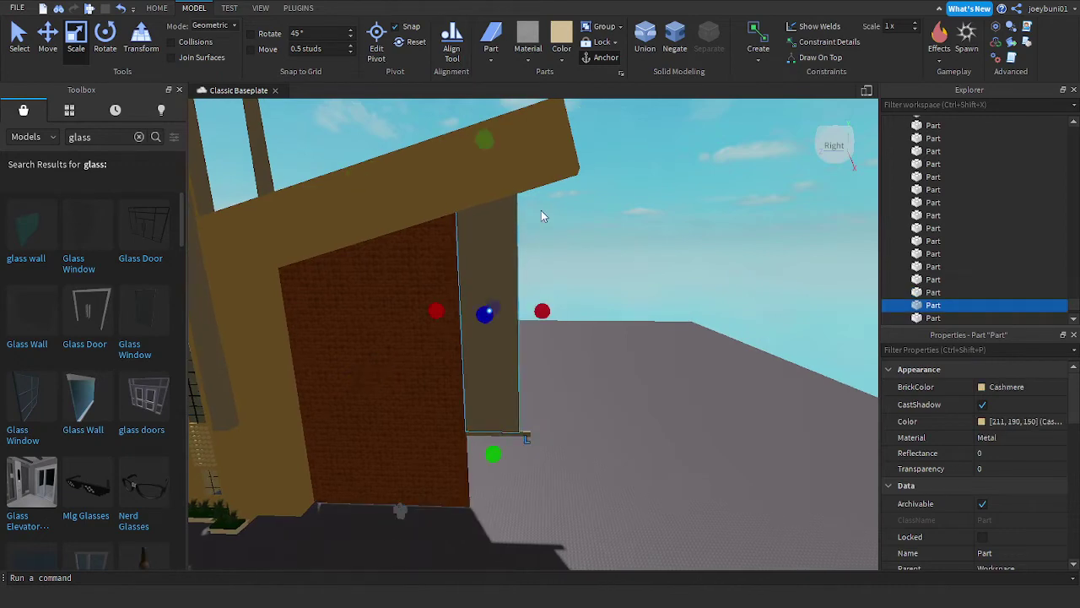
key("w")
right_click_drag(542, 211, 441, 234)
left_click(439, 238)
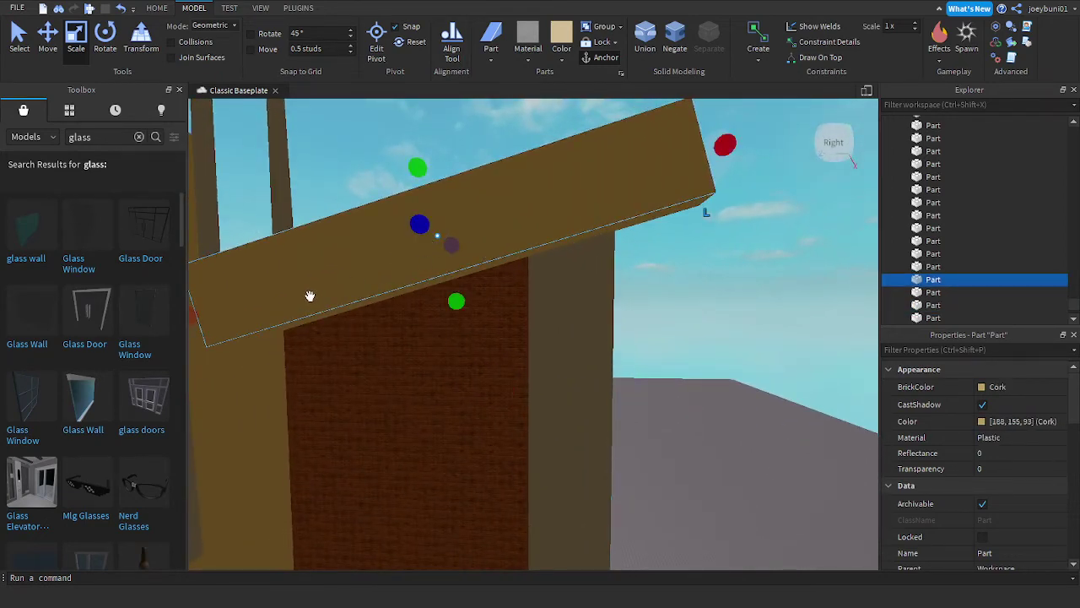
key("ctrl+d")
left_click_drag(307, 282, 419, 306)
right_click_drag(419, 304, 419, 306)
left_click_drag(419, 307, 418, 304)
right_click_drag(419, 306, 417, 303)
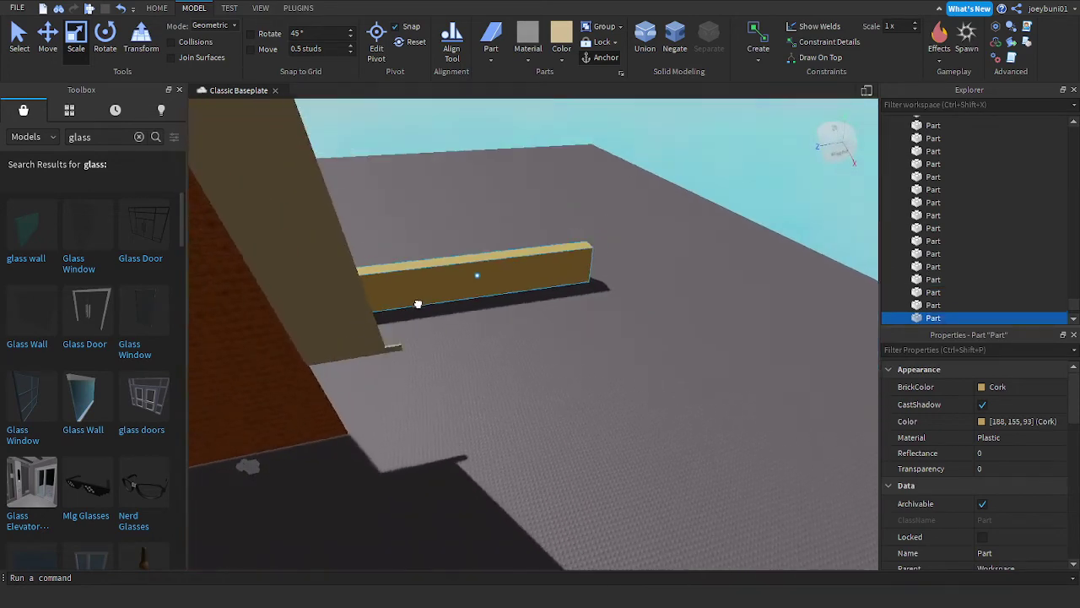
left_click_drag(418, 304, 415, 234)
right_click_drag(417, 303, 415, 234)
Step: Place the beam copy end to end with the outer end of the original slanted beam
left_click_drag(415, 234, 416, 227)
right_click_drag(415, 233, 415, 227)
key("d")
left_click_drag(415, 227, 414, 232)
right_click_drag(414, 220, 415, 232)
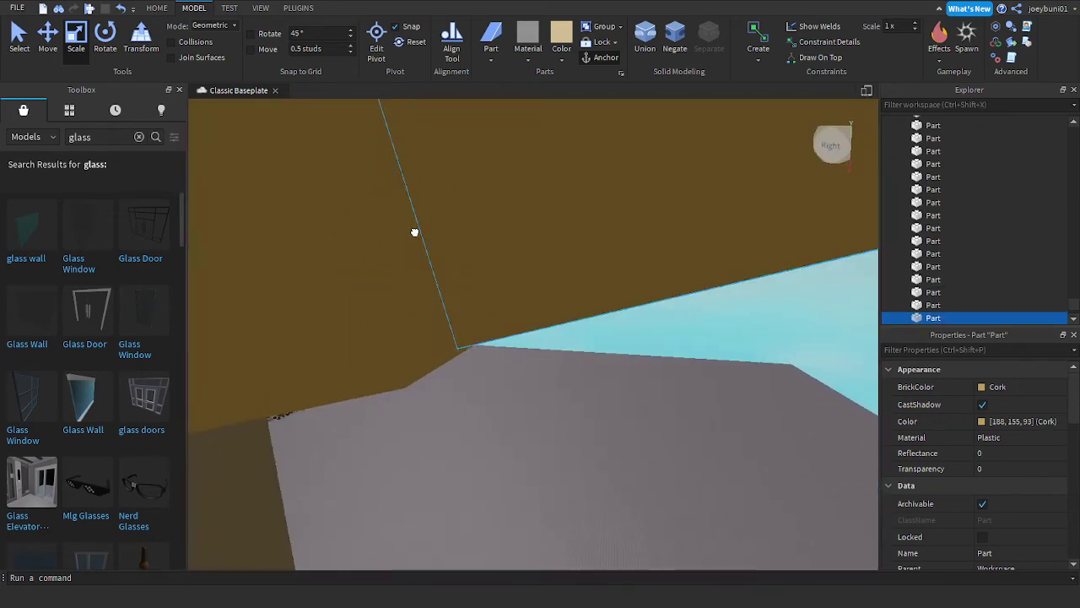
key("s")
left_click_drag(414, 232, 488, 301)
key("w")
right_click_drag(485, 287, 632, 236)
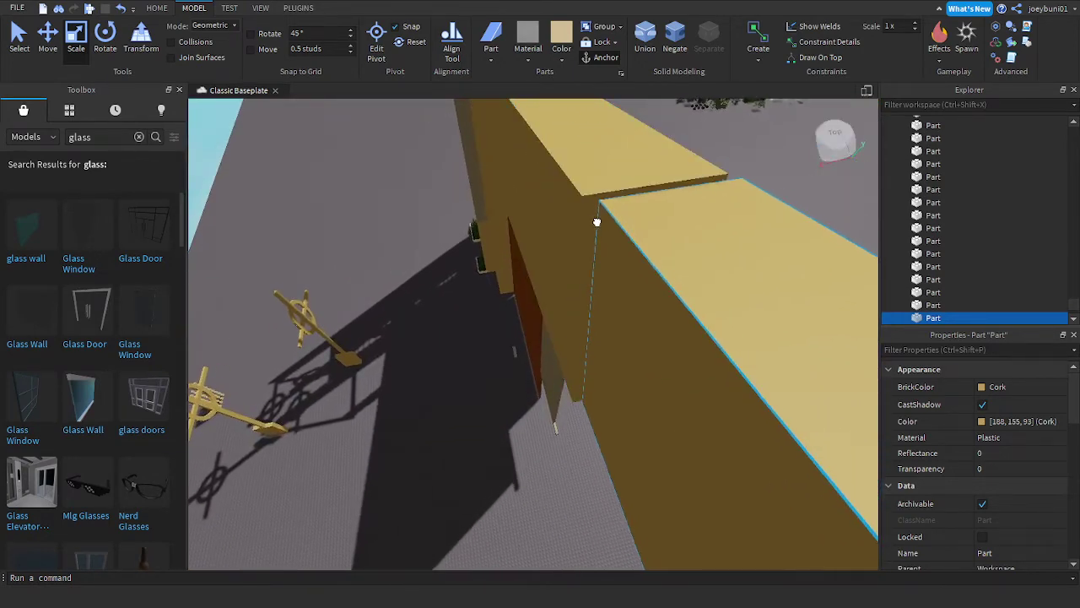
left_click_drag(596, 222, 582, 218)
right_click_drag(584, 233, 587, 241)
Step: Rotate the beam copy so it slopes downward away from the original beam
left_click(105, 39)
right_click_drag(591, 489, 591, 487)
scroll(584, 455, "down", 3)
left_click_drag(541, 327, 522, 446)
key("s")
key("a")
Step: Move the downward-sloping beam up against the original beam's end so the two form a peak
left_click(48, 44)
left_click_drag(561, 374, 580, 378)
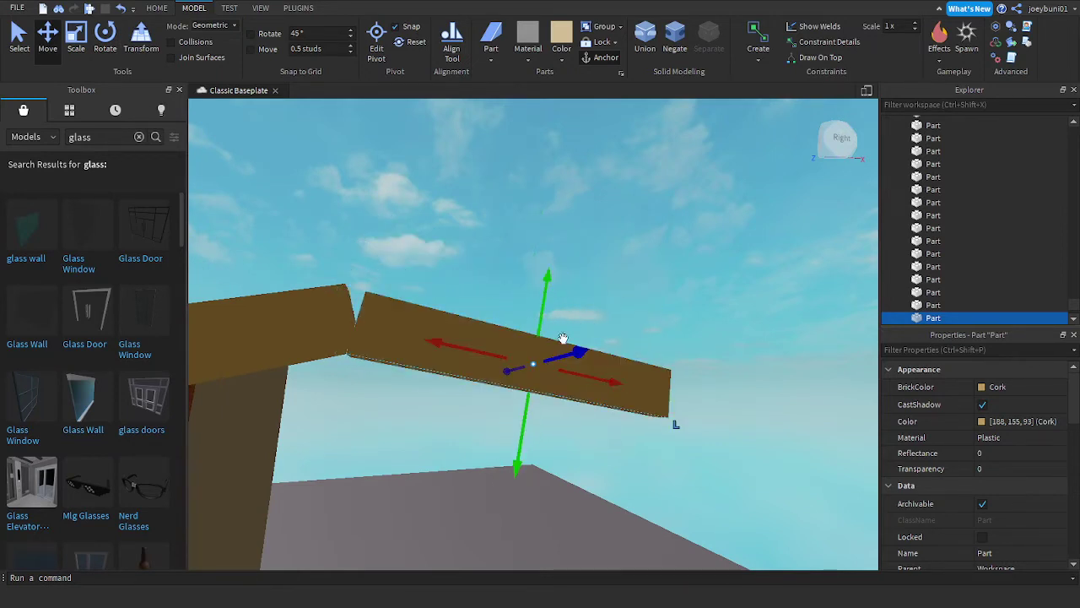
left_click_drag(538, 305, 542, 303)
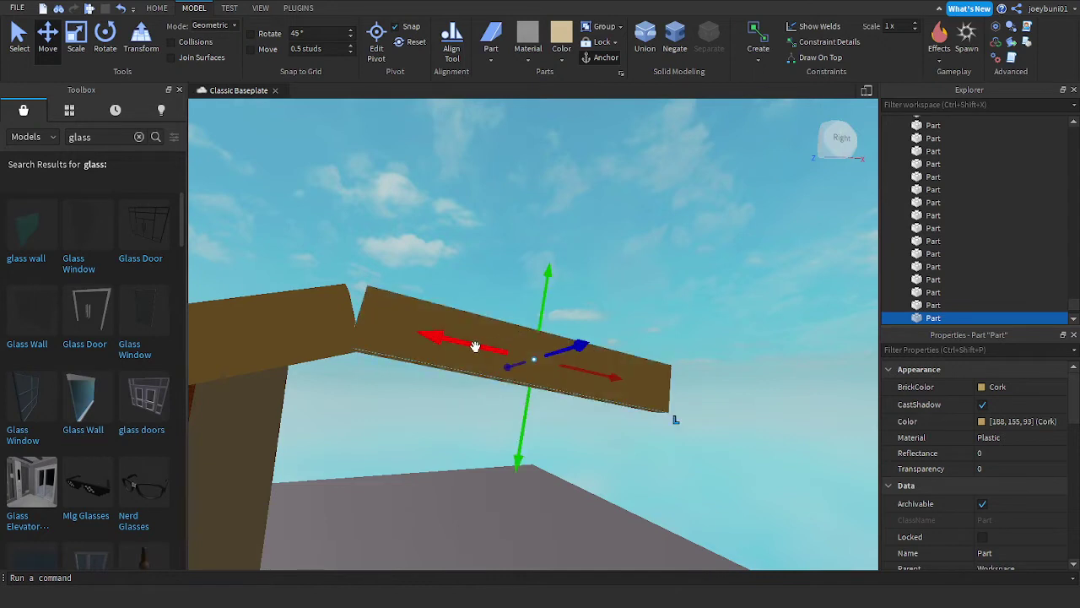
left_click_drag(475, 345, 455, 344)
left_click_drag(507, 423, 507, 428)
scroll(504, 400, "down", 5)
right_click_drag(504, 400, 504, 399)
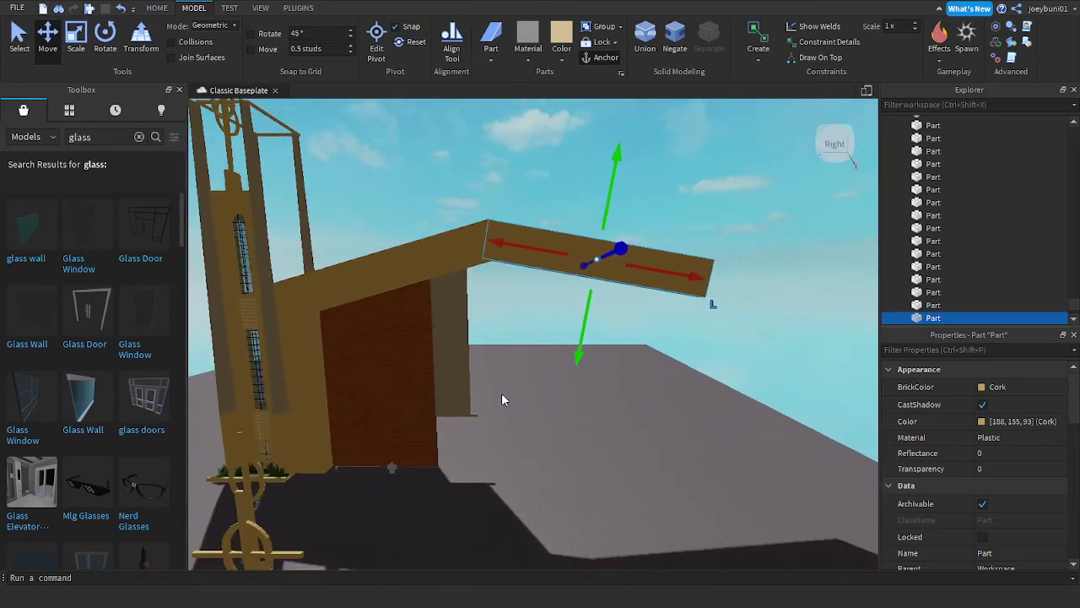
scroll(504, 400, "up", 1)
Step: Tilt the outer beam slightly steeper and shift it down to line up its edges with the original beam at the peak
left_click(100, 48)
left_click_drag(669, 226, 671, 235)
left_click(71, 36)
left_click(52, 39)
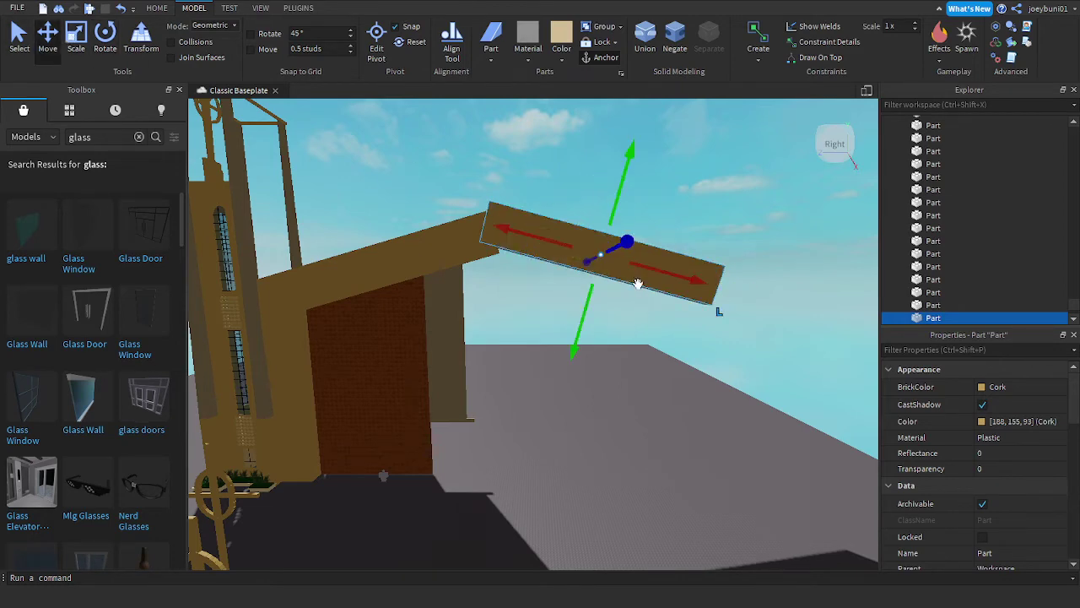
left_click_drag(585, 302, 583, 306)
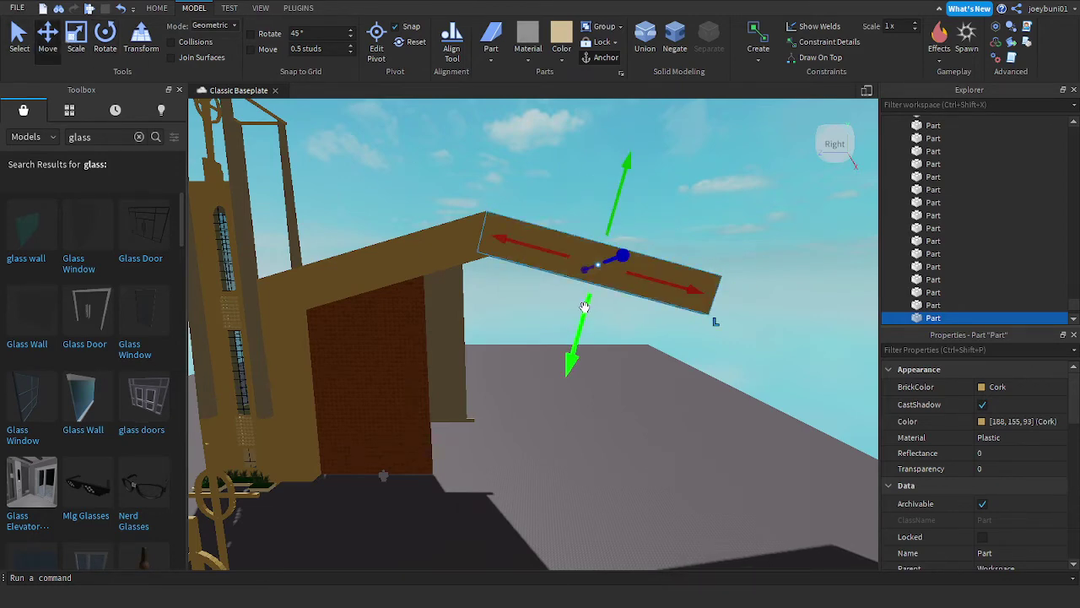
key("w")
right_click_drag(584, 298, 584, 296)
left_click_drag(583, 287, 584, 279)
right_click_drag(671, 391, 671, 395)
key("s")
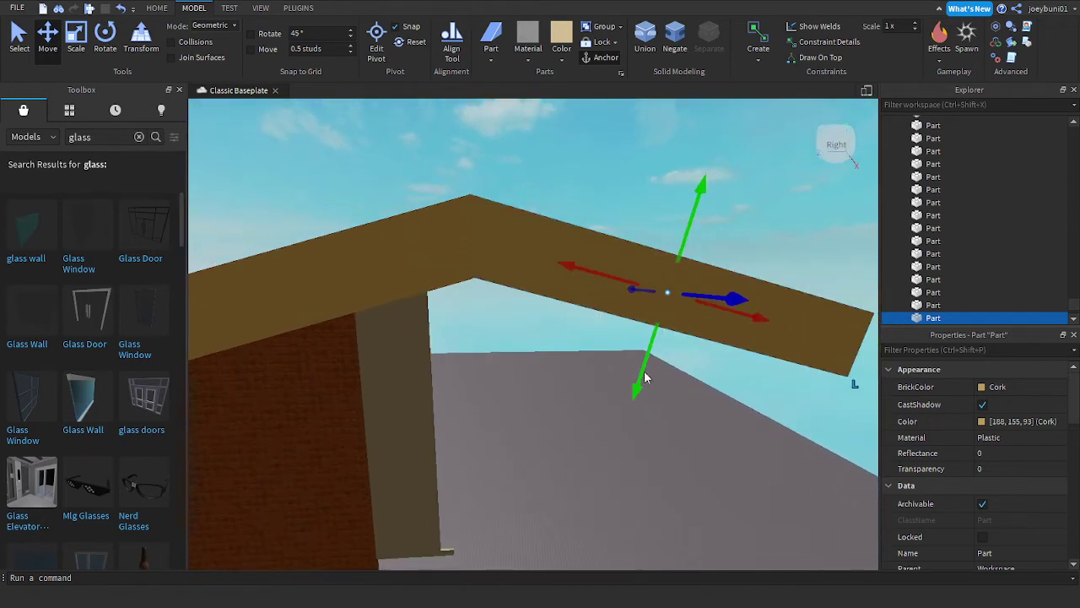
left_click_drag(640, 369, 641, 369)
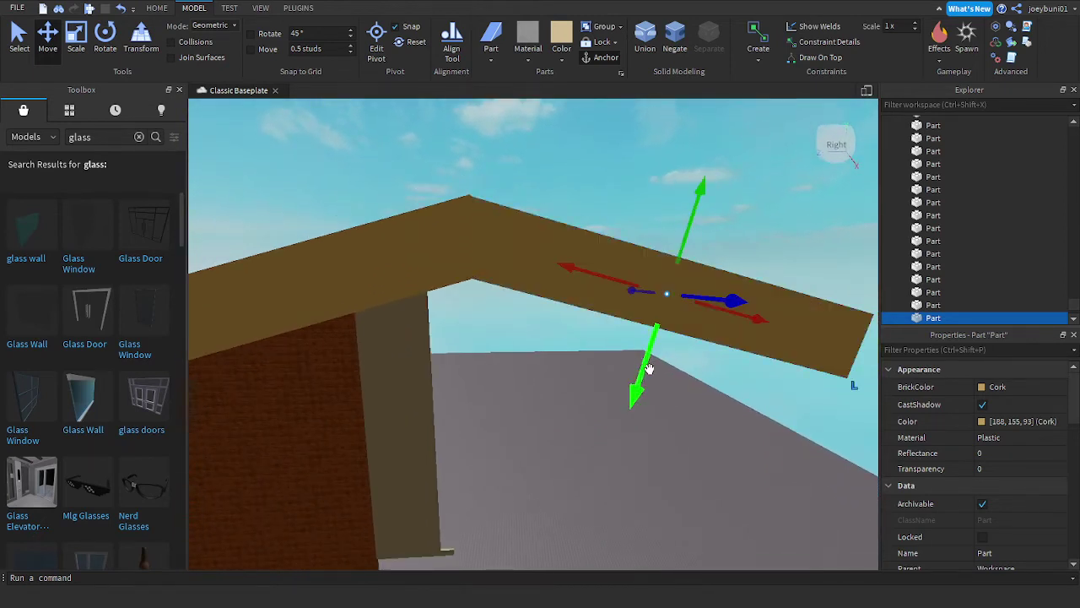
left_click_drag(680, 247, 681, 250)
Step: Flatten the outer beam's tilt slightly and raise it so its upper edge meets the original beam's corner
key("s")
right_click_drag(678, 395, 675, 397)
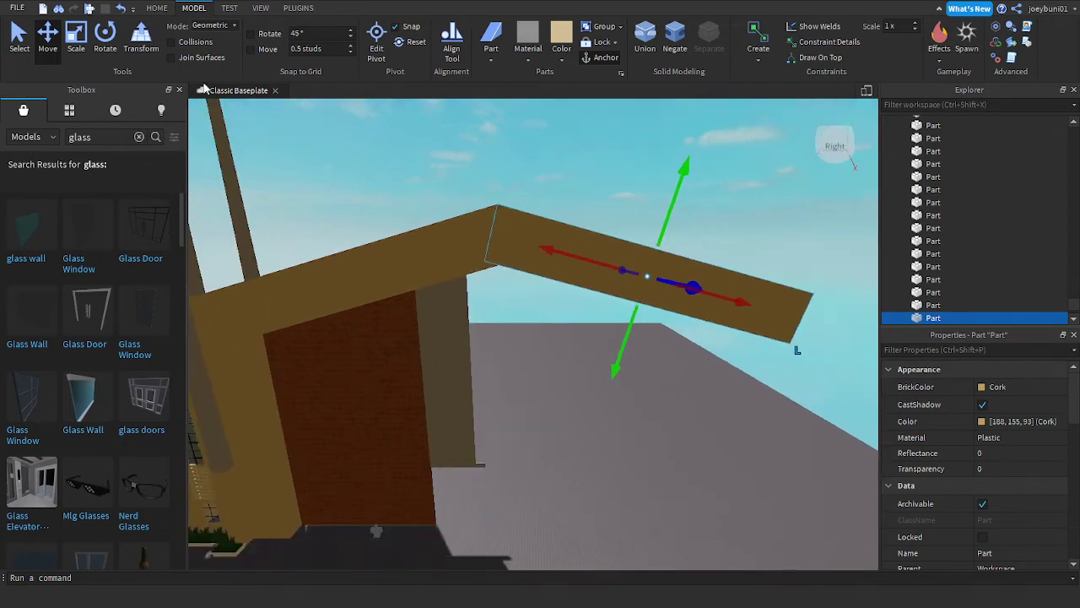
left_click(113, 34)
left_click_drag(696, 322, 703, 321)
key("w")
left_click(48, 45)
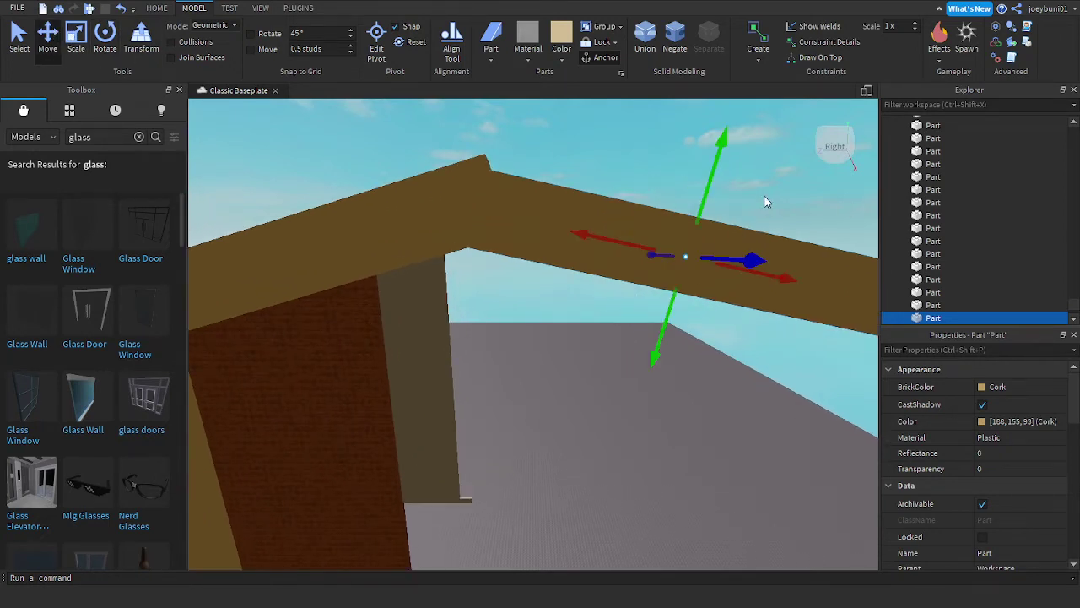
left_click_drag(699, 185, 707, 178)
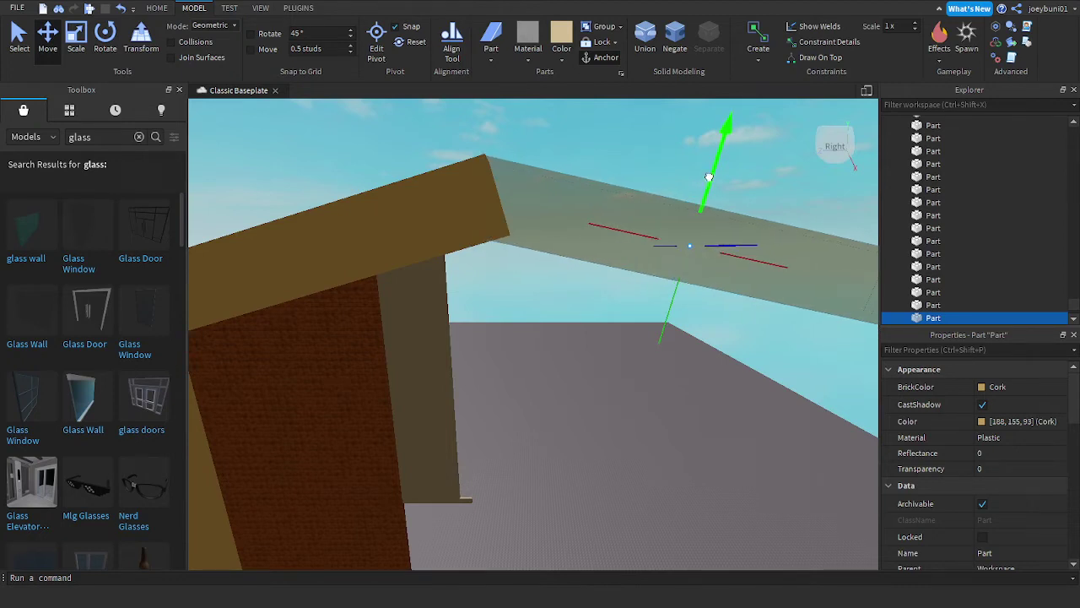
left_click_drag(709, 177, 709, 176)
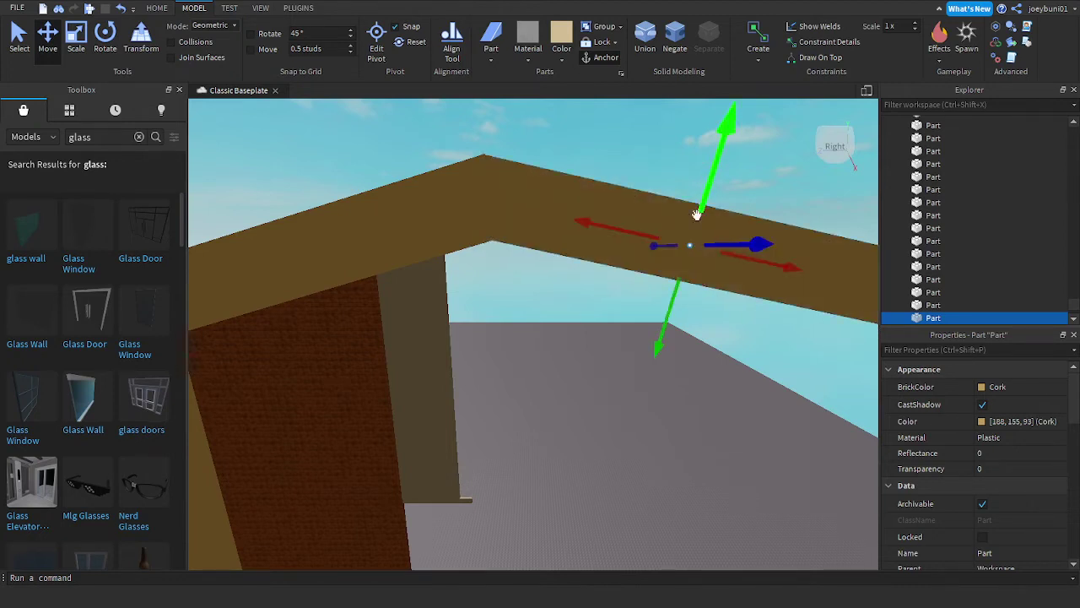
Step: Widen the Cashmere metal panel outward past the roof peak so it extends under the outer beam
key("s")
left_click(664, 435)
right_click_drag(663, 435, 664, 436)
key("s")
left_click(456, 399)
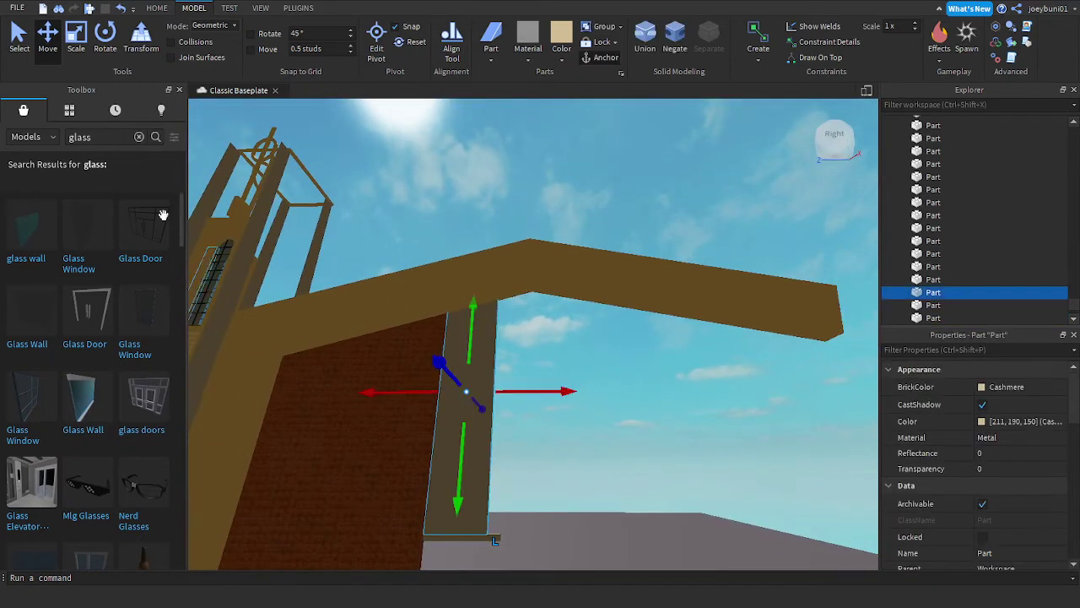
left_click(87, 42)
right_click_drag(530, 420, 529, 424)
right_click_drag(492, 258, 489, 256)
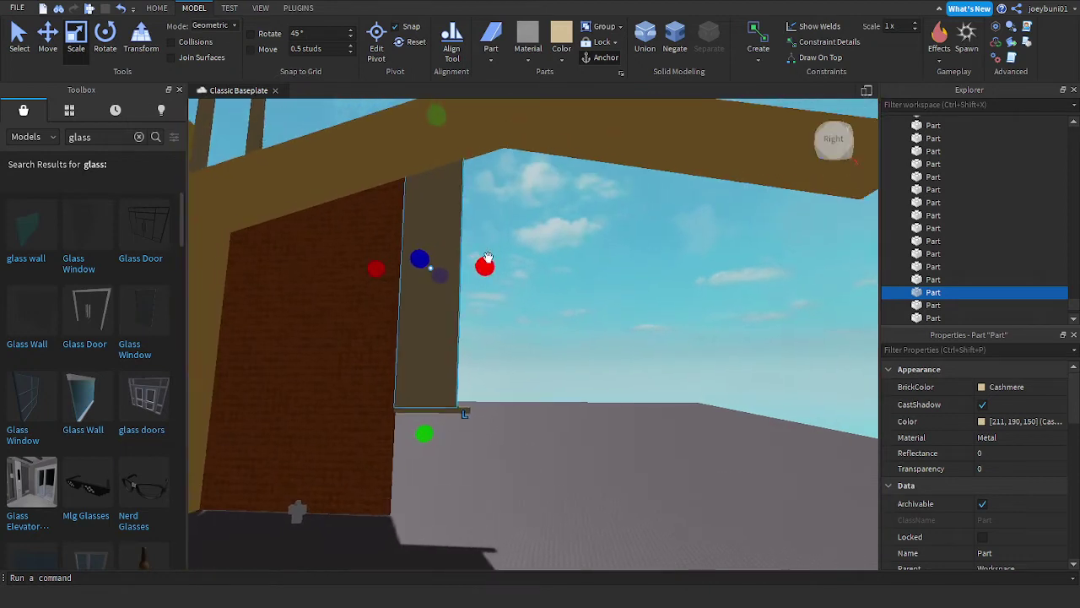
left_click_drag(485, 263, 608, 275)
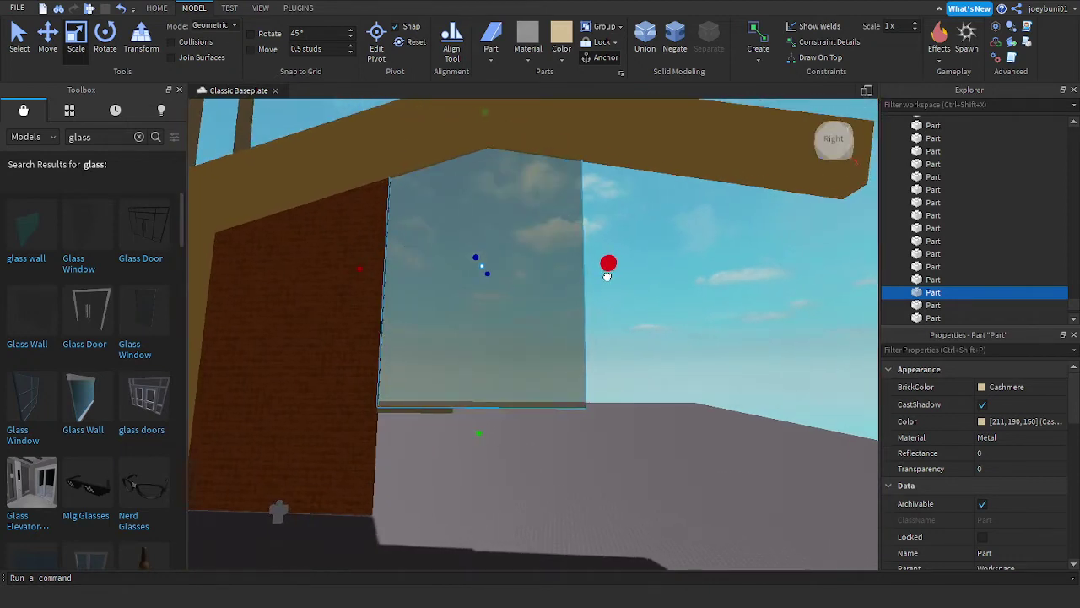
Step: Lengthen the horizontal metal bar outward along the bottom of the widened panel to its outer edge
right_click_drag(608, 274, 608, 278)
key("w")
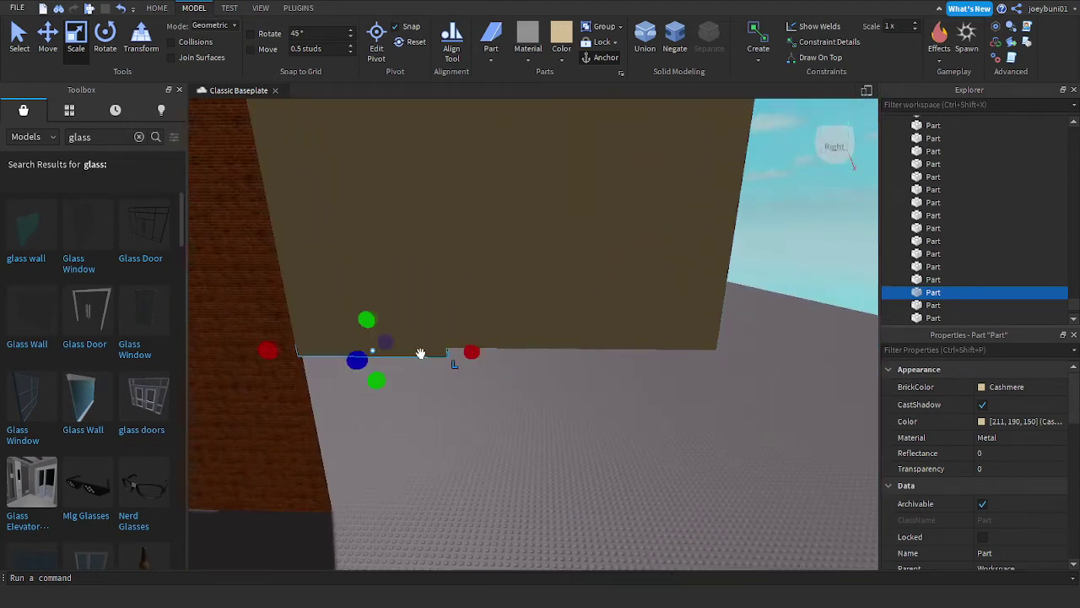
key("d")
left_click_drag(475, 353, 494, 359)
right_click_drag(495, 359, 494, 360)
left_click_drag(495, 359, 495, 360)
right_click_drag(495, 359, 508, 361)
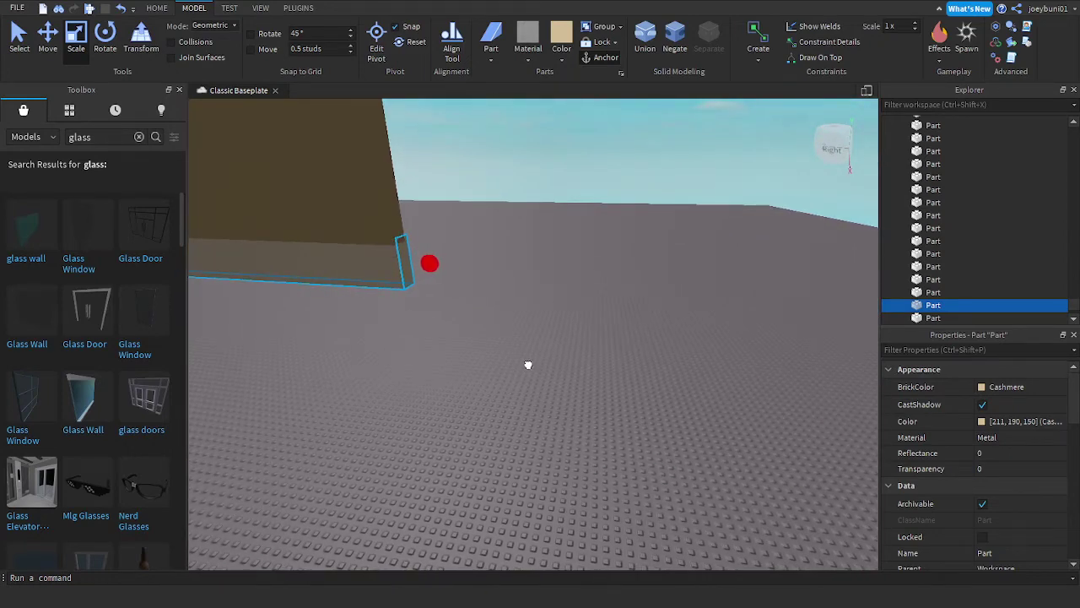
Step: Delete the wide Cashmere metal panel above the horizontal bar under the roof peak
left_click_drag(527, 364, 520, 360)
right_click_drag(521, 360, 521, 360)
key("s")
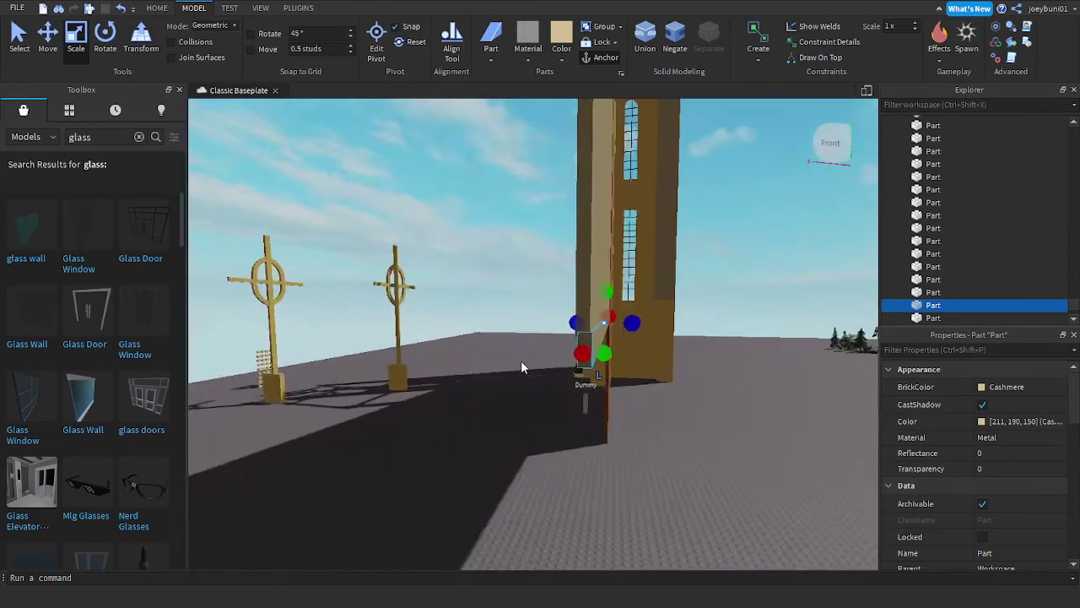
key("a")
key("d")
mouse_move(596, 365)
right_mouse_down()
mouse_move(618, 366)
mouse_move(596, 366)
right_mouse_up()
key("w")
key("a")
key("s")
left_click(519, 284)
key("Delete")
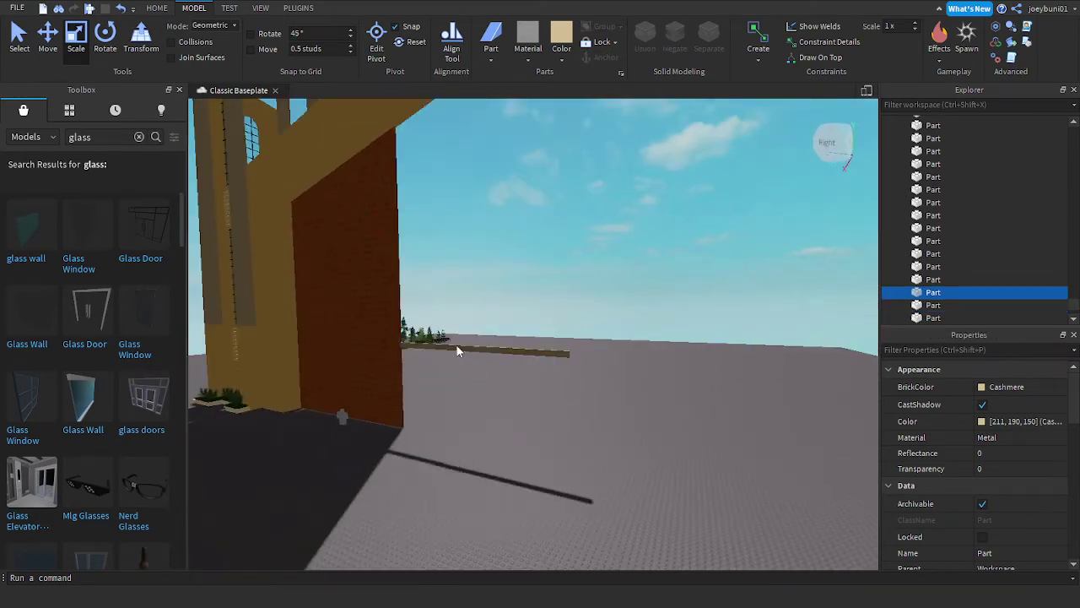
Step: Stretch the horizontal Cashmere metal bar upward until it reaches the peaked beams, forming a tall panel beside the brick wall
left_click(460, 347)
left_click_drag(475, 324, 478, 295)
right_click_drag(479, 295, 478, 295)
key("s")
left_click_drag(478, 295, 472, 228)
right_click_drag(503, 264, 503, 263)
key("w")
key("f")
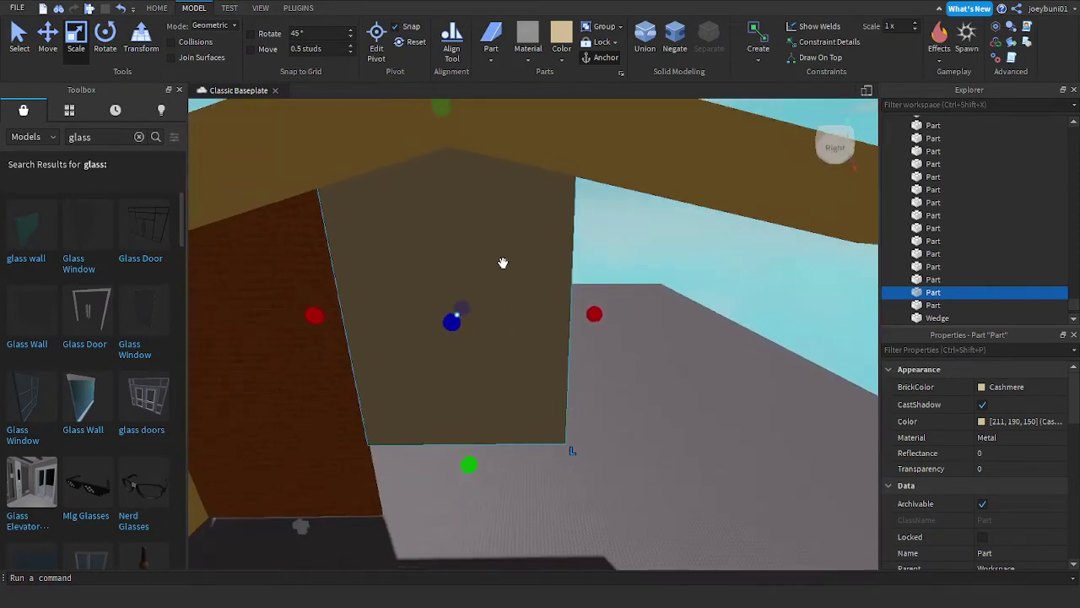
left_click_drag(632, 315, 638, 315)
key("s")
key("d")
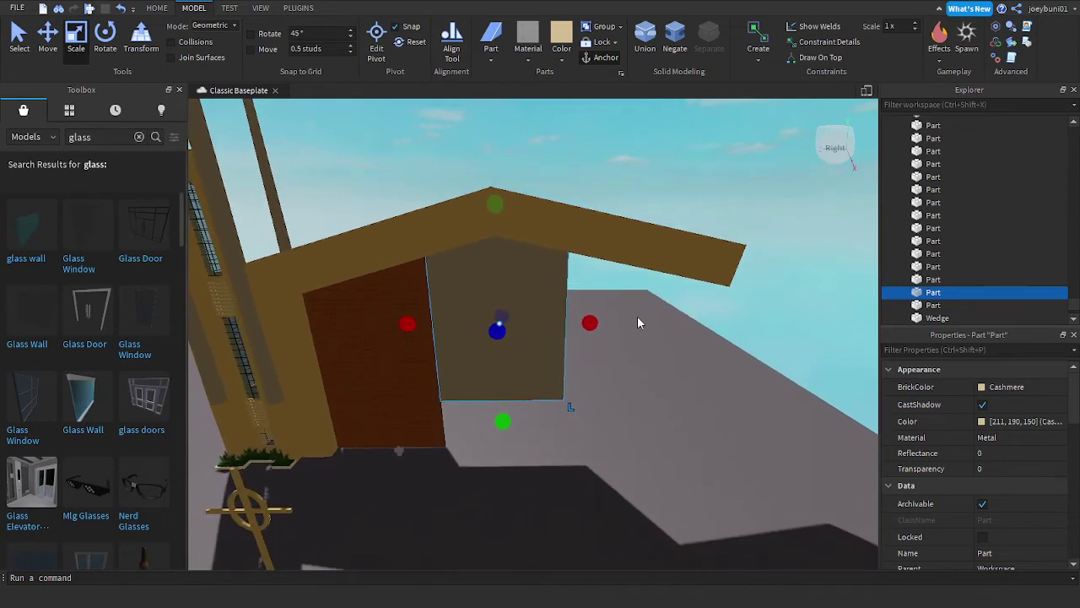
key("w")
Step: Duplicate the brick wall and resize the copy to fill the space under the outer beam, leaving the central opening clear
left_click(386, 380)
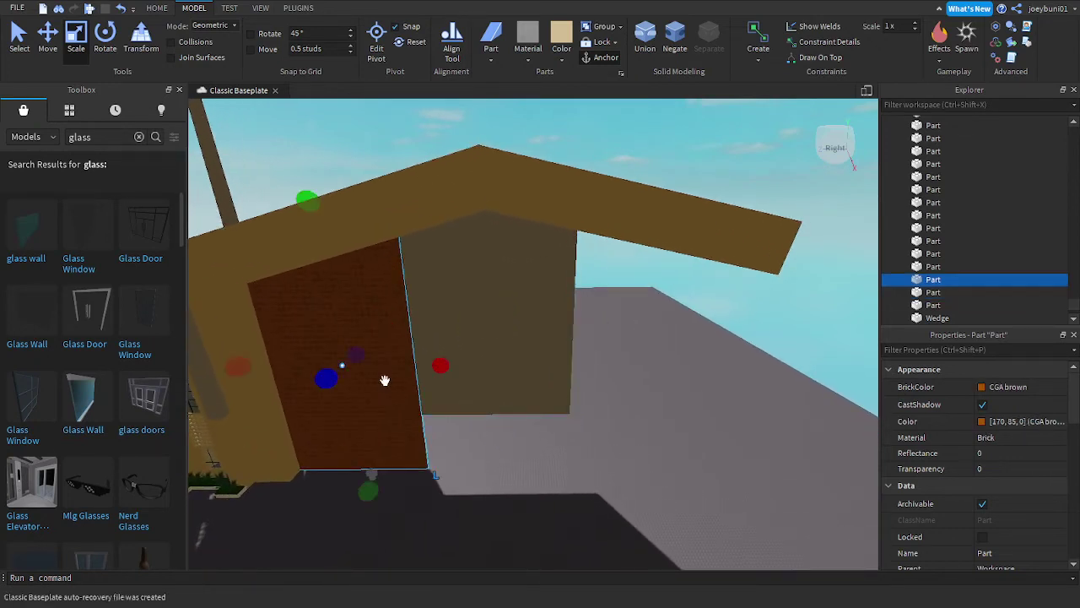
left_click_drag(434, 366, 742, 407)
left_click_drag(211, 366, 518, 395)
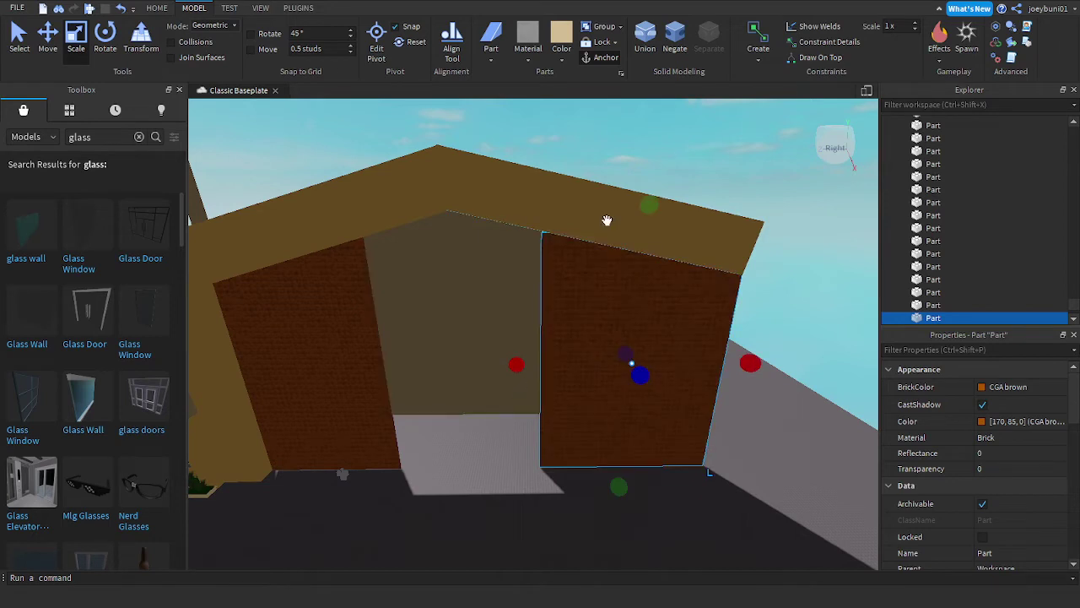
key("d")
left_click(739, 405)
Step: Move the base block away from the foot of the standing cross nearest the building
key("w")
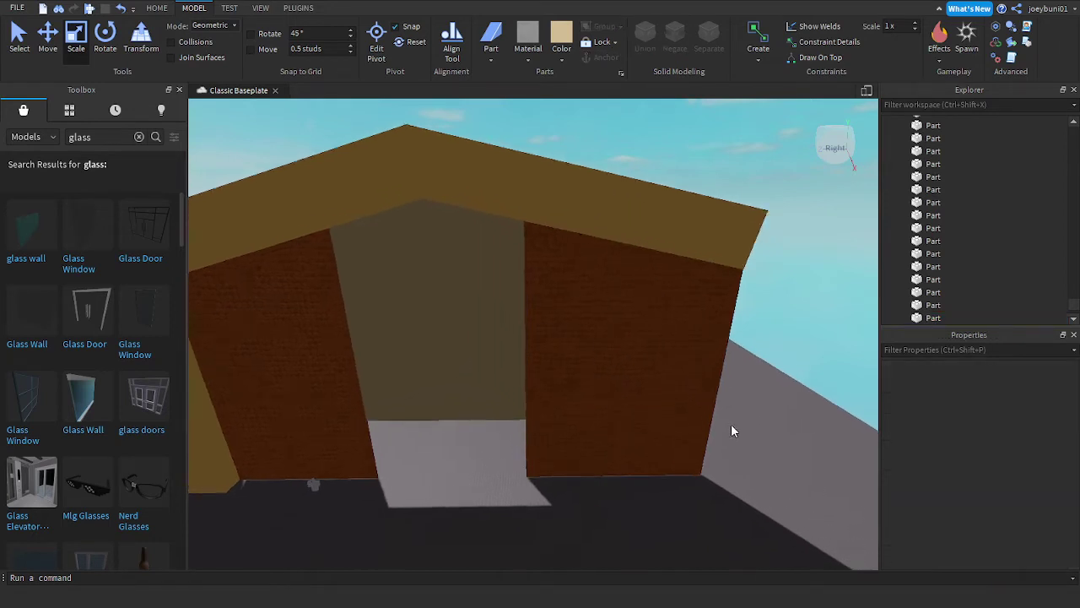
right_click_drag(730, 429, 730, 430)
key("w")
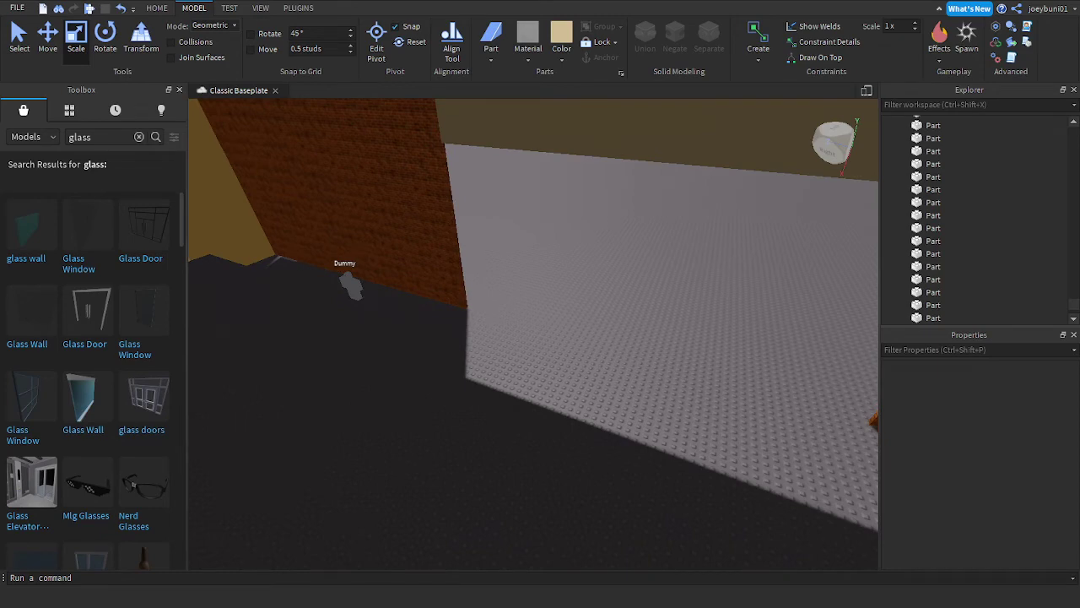
key("w")
right_click_drag(496, 345, 496, 344)
key("s")
key("w")
key("s")
key("w")
key("s")
key("w")
right_click_drag(554, 384, 547, 375)
key("w")
key("w")
key("s")
right_click_drag(631, 189, 646, 305)
key("w")
key("s")
key("w")
key("a")
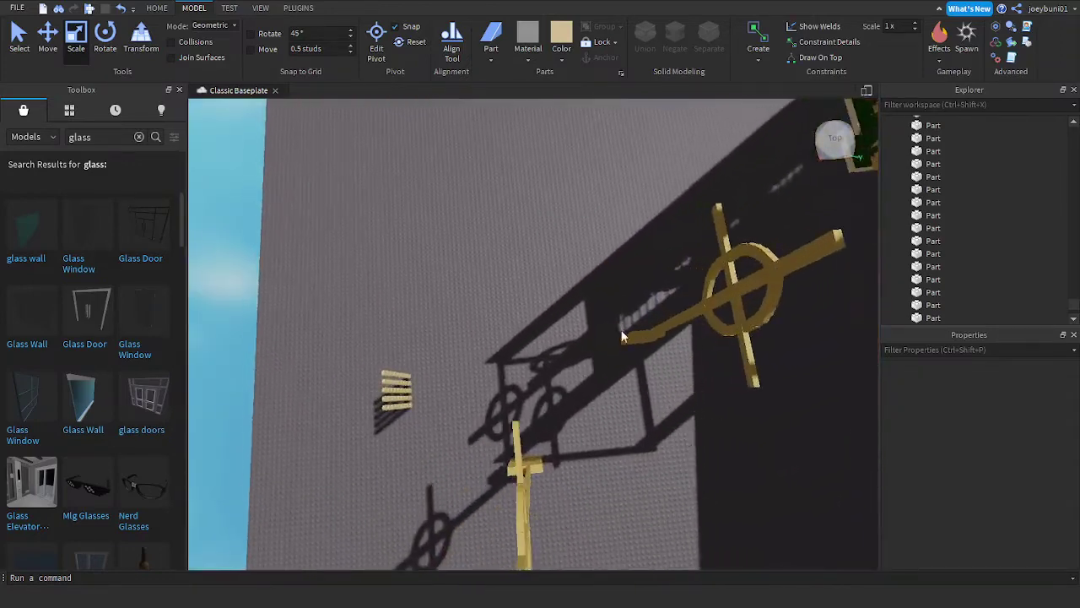
left_click_drag(631, 338, 535, 312)
left_click(601, 337)
right_click_drag(601, 337, 602, 344)
key("s")
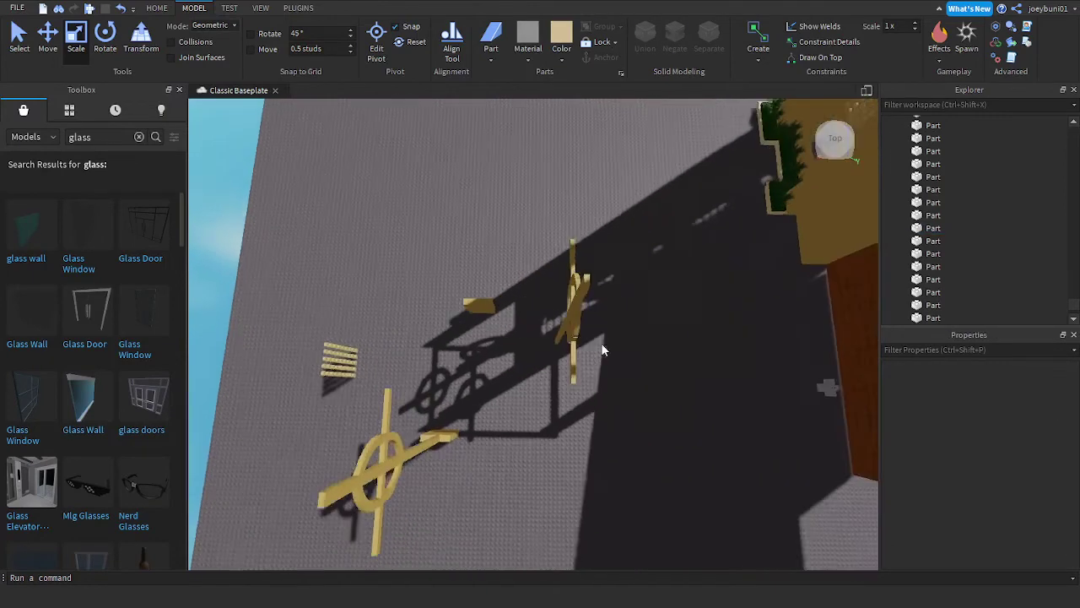
Step: Shorten the cross's vertical post at its top end and its horizontal arm equally at both ends
left_click_drag(525, 219, 623, 389)
key("w")
right_click_drag(623, 389, 608, 312)
left_click(608, 312)
left_click(643, 292)
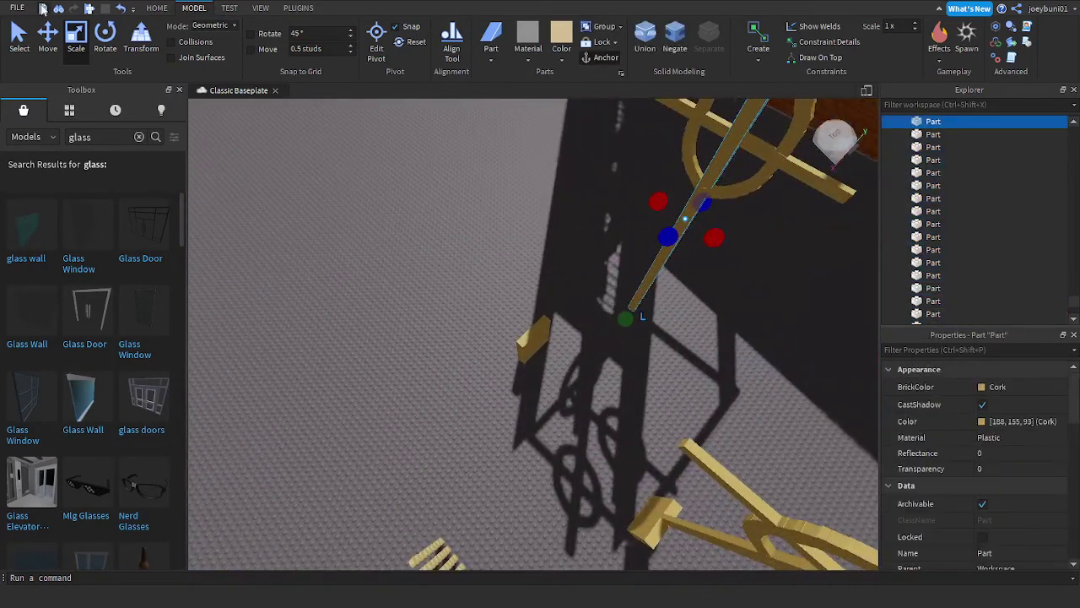
left_click(71, 35)
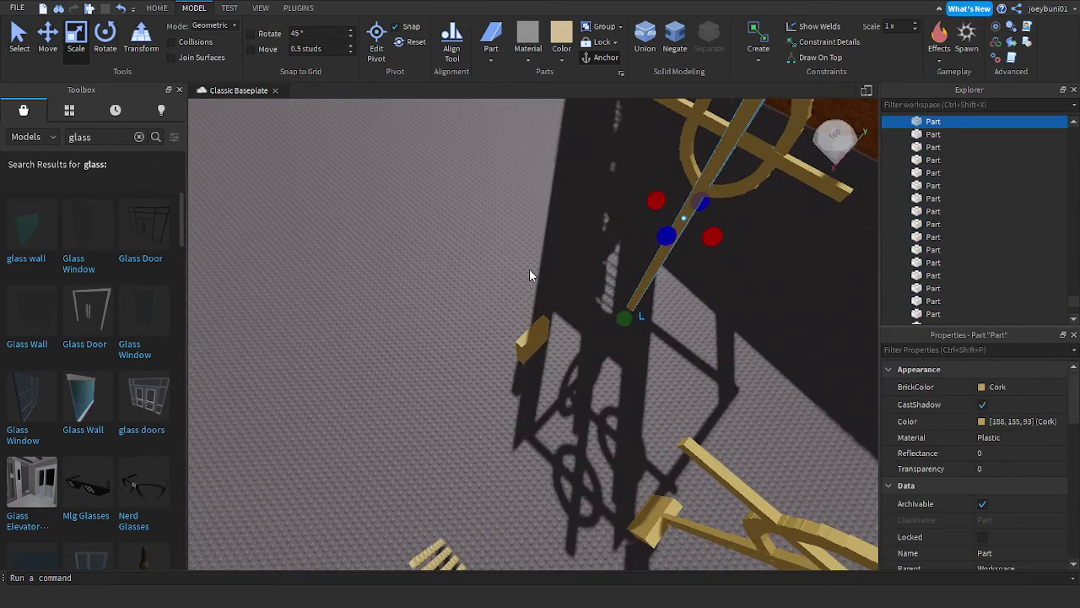
right_click_drag(529, 268, 578, 347)
key("w")
left_click_drag(562, 336, 564, 325)
right_click_drag(562, 336, 564, 326)
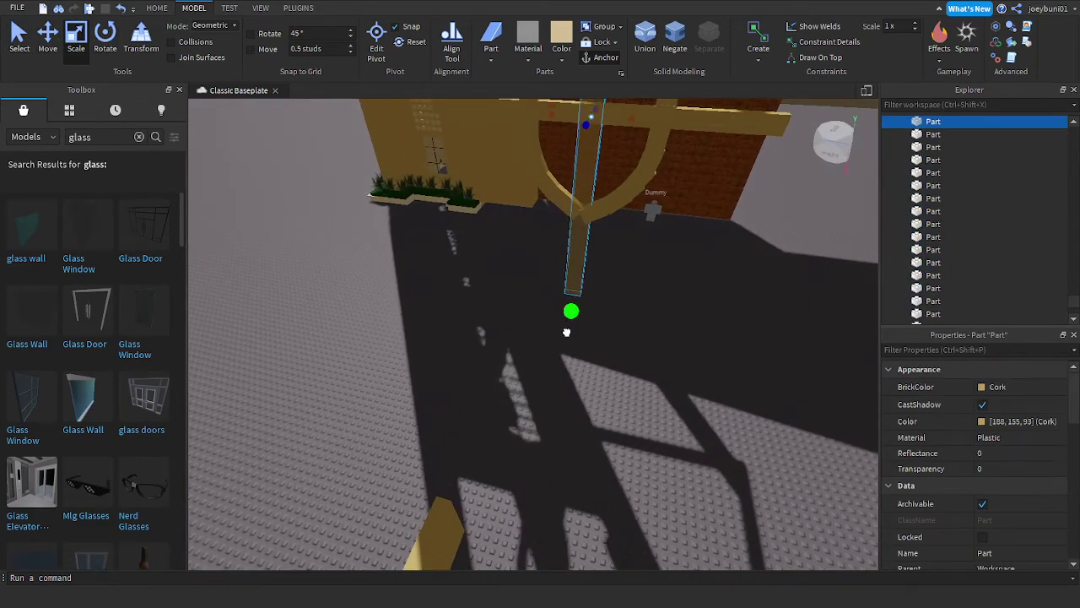
key("f")
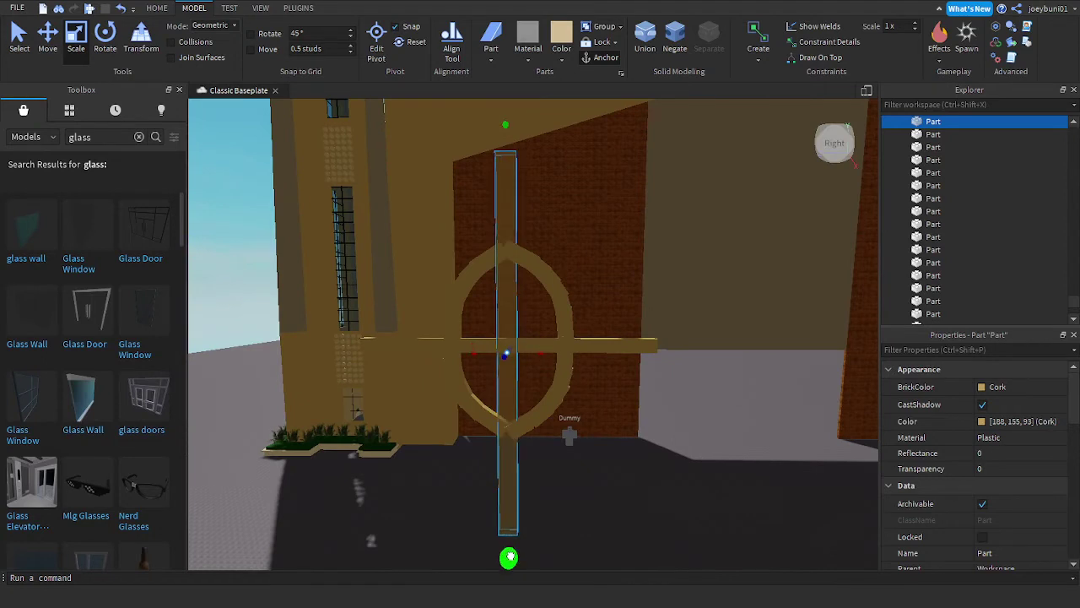
left_click_drag(510, 556, 510, 561)
left_click_drag(507, 131, 508, 150)
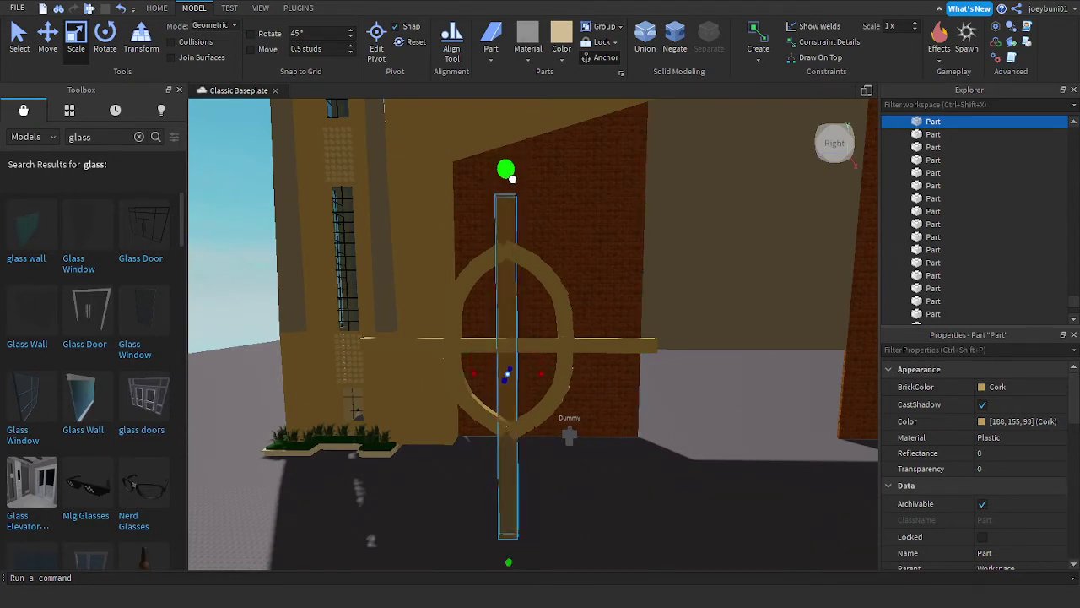
left_click(393, 343)
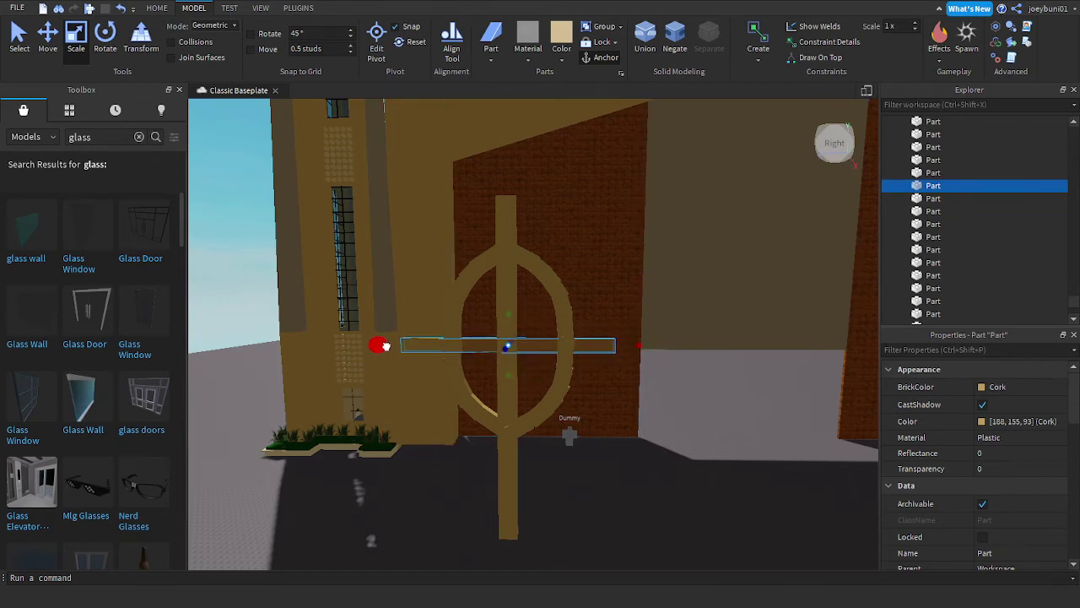
Step: Select all parts of the ringed cross together and scale the whole cross down to a small size
right_click_drag(493, 338, 504, 347)
left_click_drag(494, 297, 632, 483)
right_click_drag(604, 455, 603, 455)
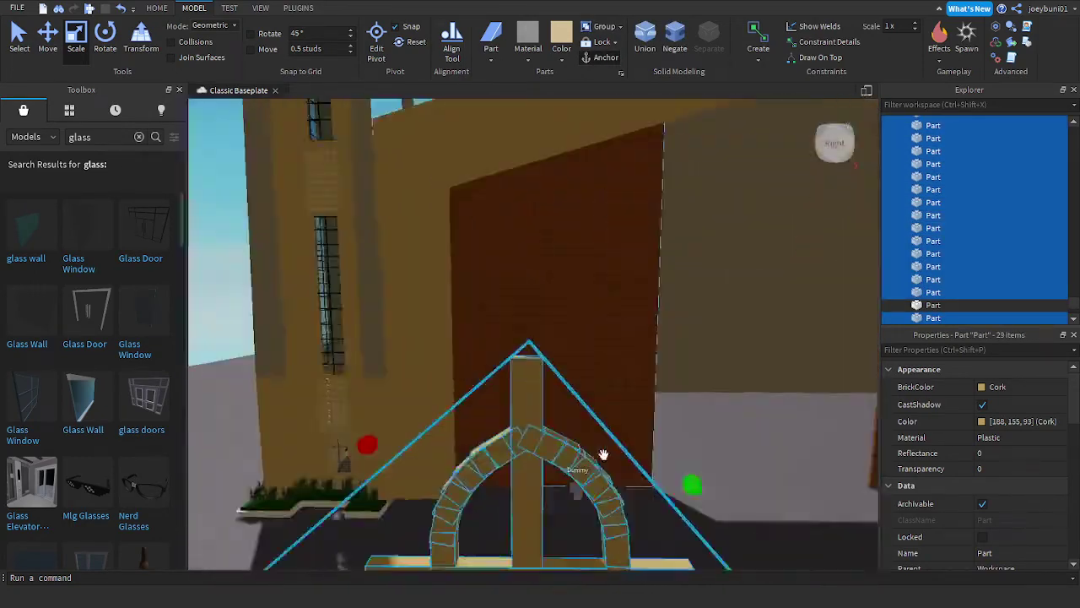
scroll(603, 454, "down", 5)
left_click_drag(480, 383, 526, 470)
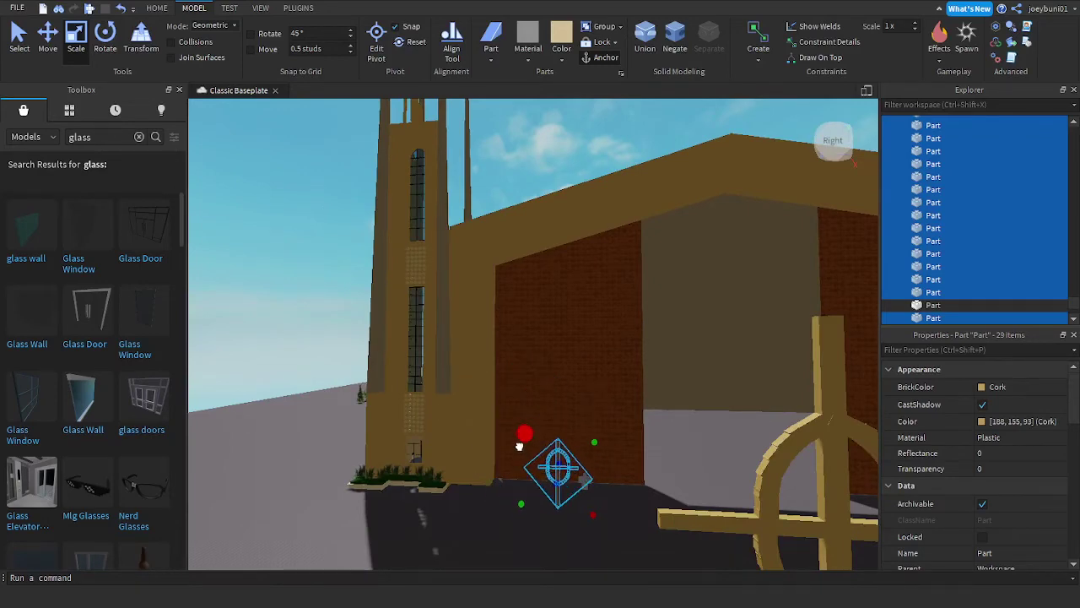
key("w")
right_click_drag(533, 443, 625, 506)
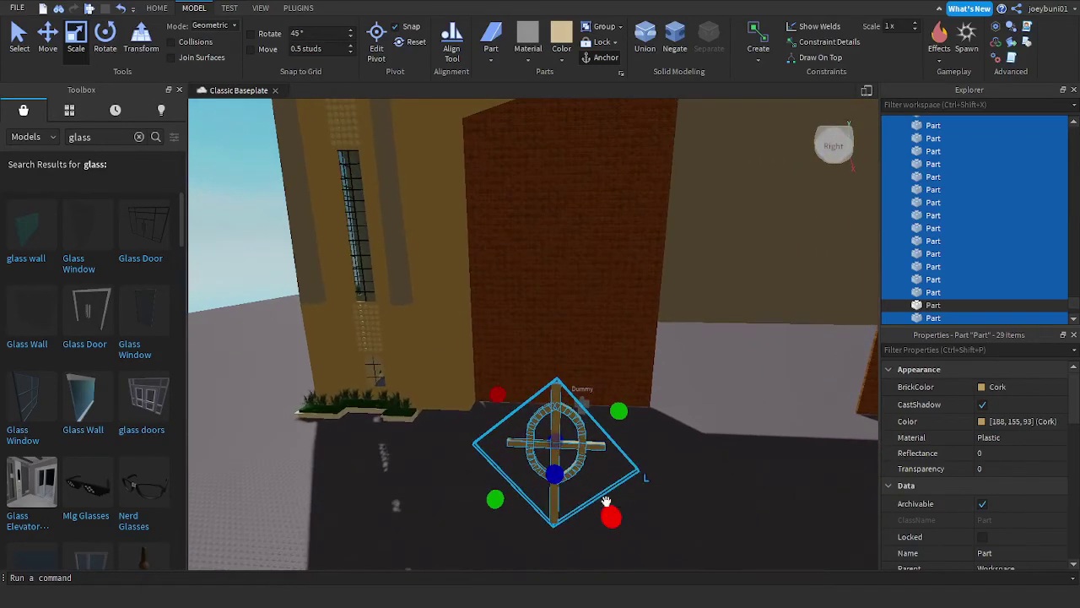
Step: Bring the small cross up to the front of the gable near the roof peak
left_click_drag(553, 514, 568, 461)
right_click_drag(574, 440, 569, 461)
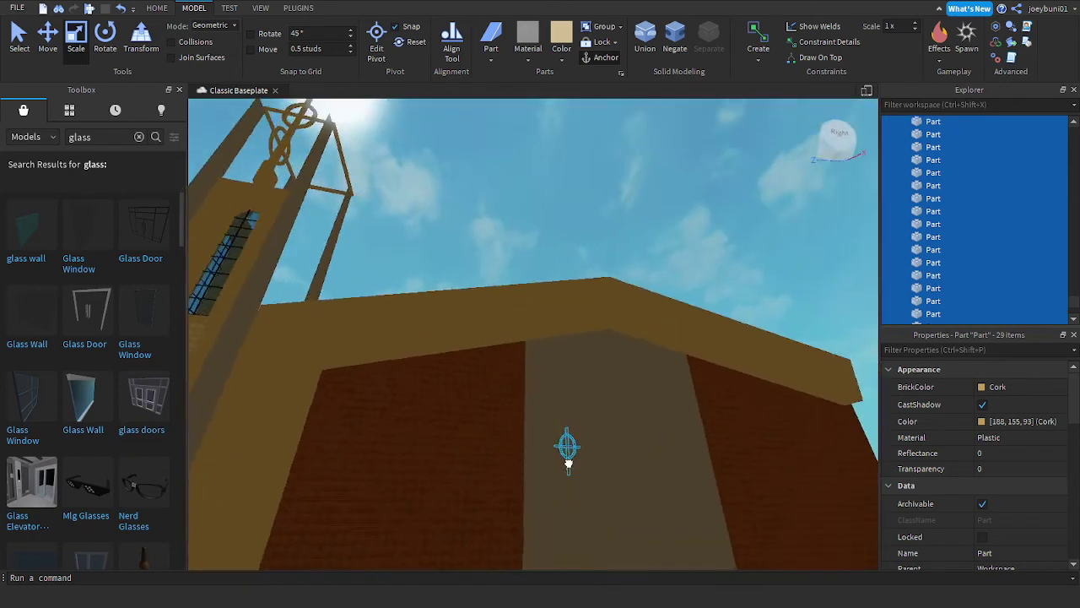
left_click_drag(569, 462, 566, 459)
right_click_drag(569, 461, 566, 459)
left_click_drag(566, 459, 571, 467)
right_click_drag(570, 466, 575, 470)
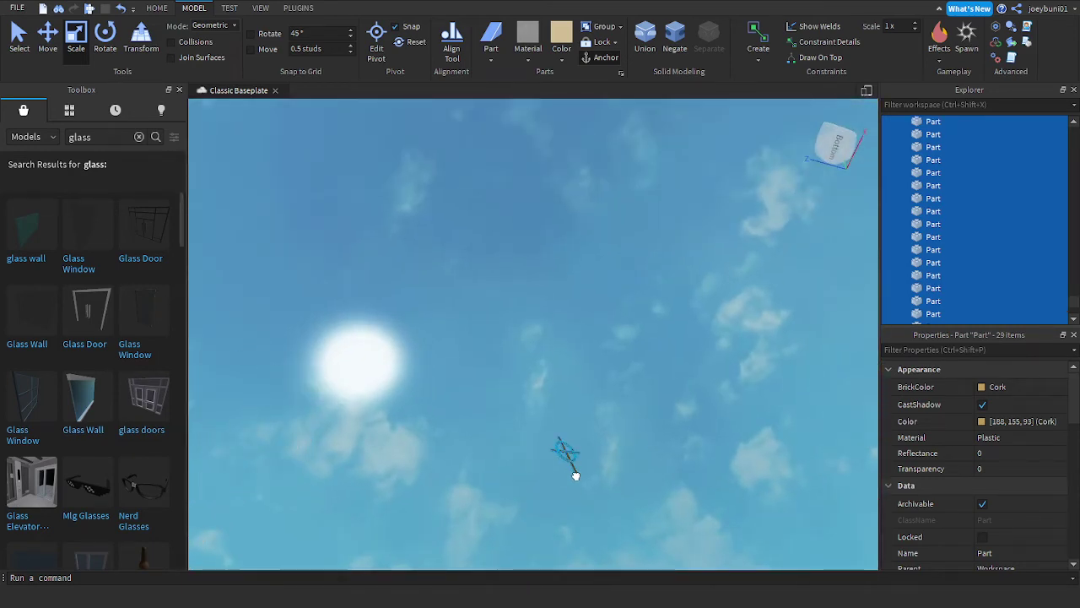
left_click_drag(576, 476, 573, 482)
right_click_drag(576, 476, 573, 481)
key("w")
left_click_drag(574, 482, 579, 441)
right_click_drag(581, 427, 579, 441)
left_click_drag(579, 442, 577, 441)
right_click_drag(578, 441, 578, 441)
left_click_drag(577, 442, 580, 441)
right_click_drag(577, 441, 580, 441)
left_click_drag(580, 441, 596, 397)
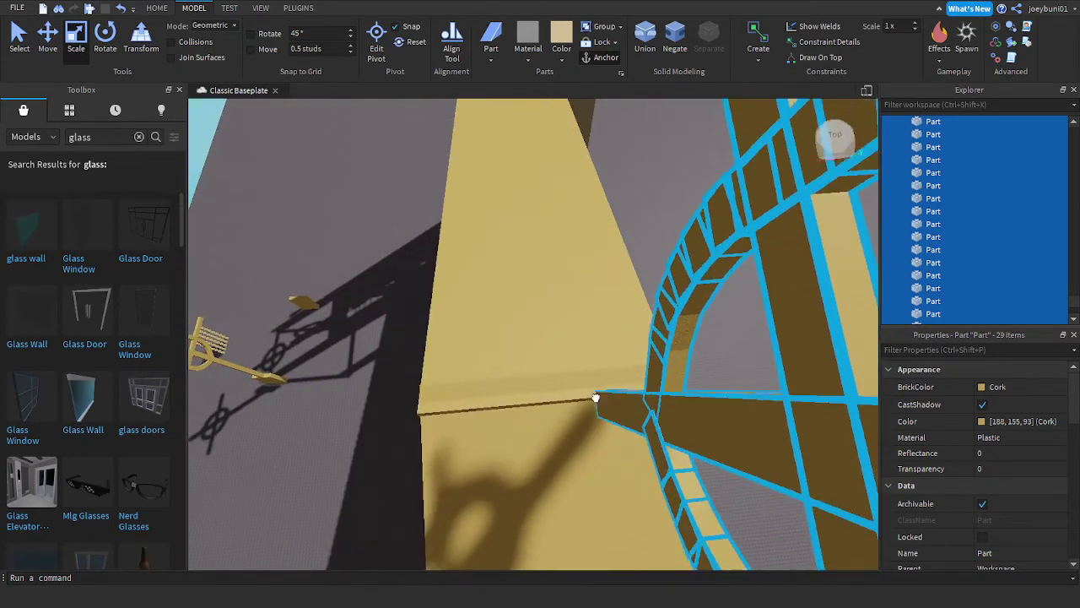
right_click_drag(596, 398, 582, 417)
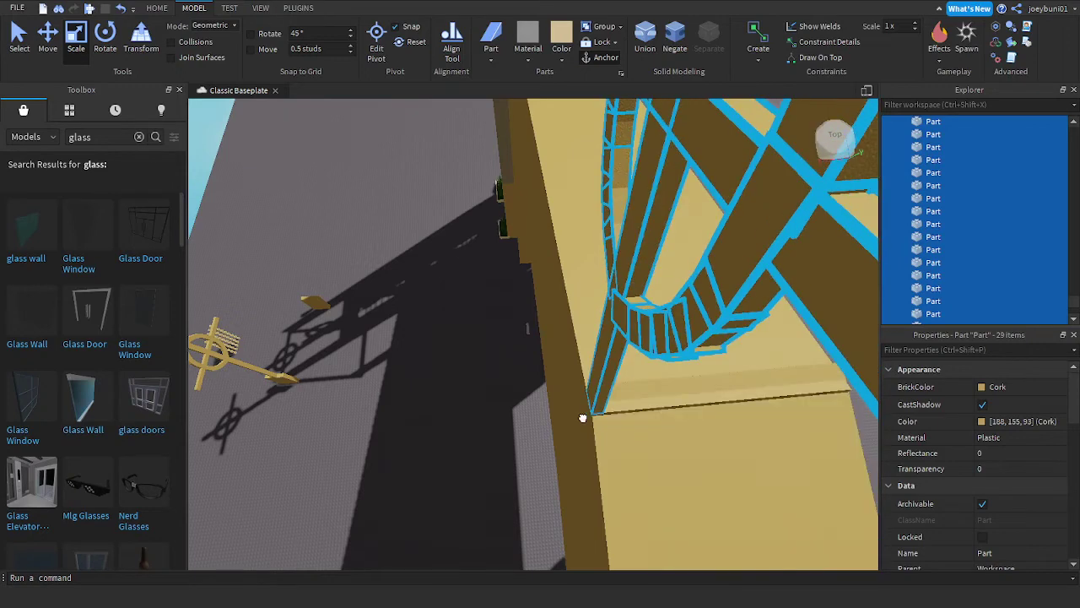
left_click_drag(582, 418, 536, 466)
right_click_drag(551, 463, 573, 454)
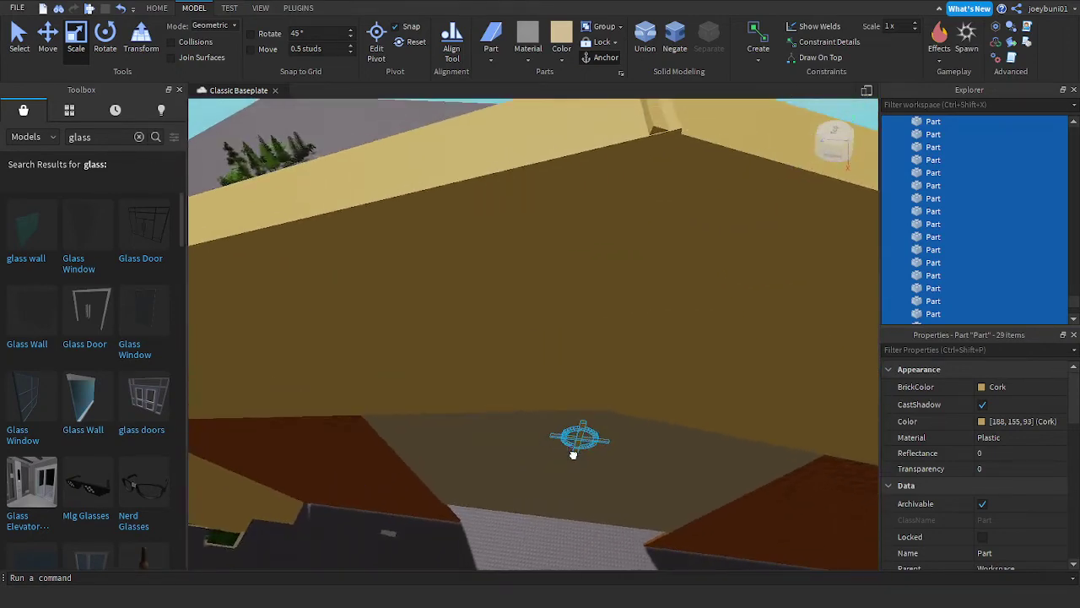
left_click_drag(599, 448, 598, 445)
Step: Raise the small cross above the roof beams and shift it sideways to line up with the peak
key("s")
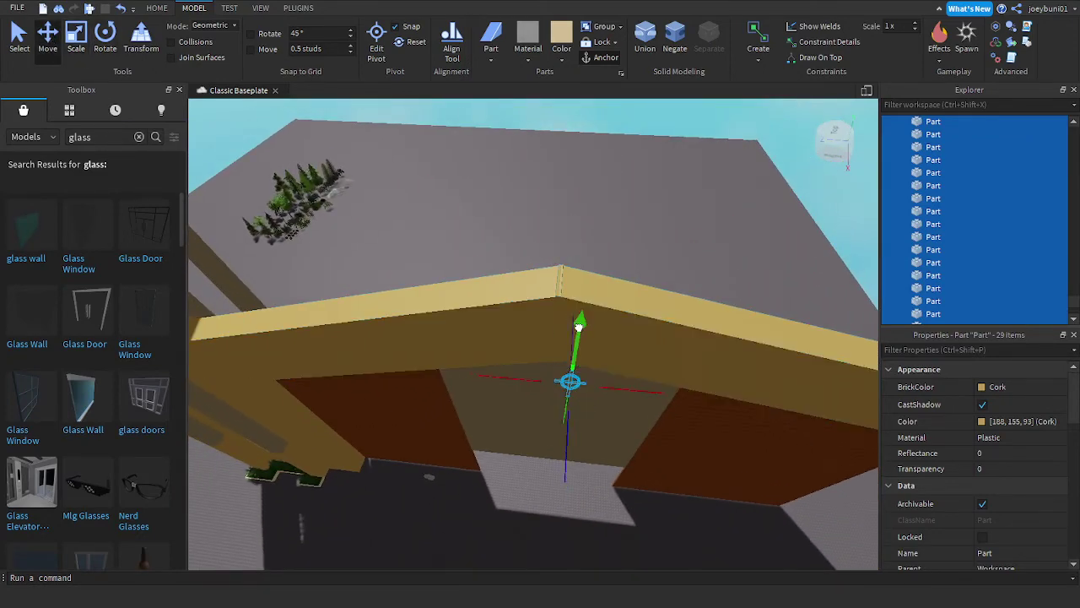
left_click_drag(579, 325, 595, 194)
right_click_drag(559, 353, 559, 349)
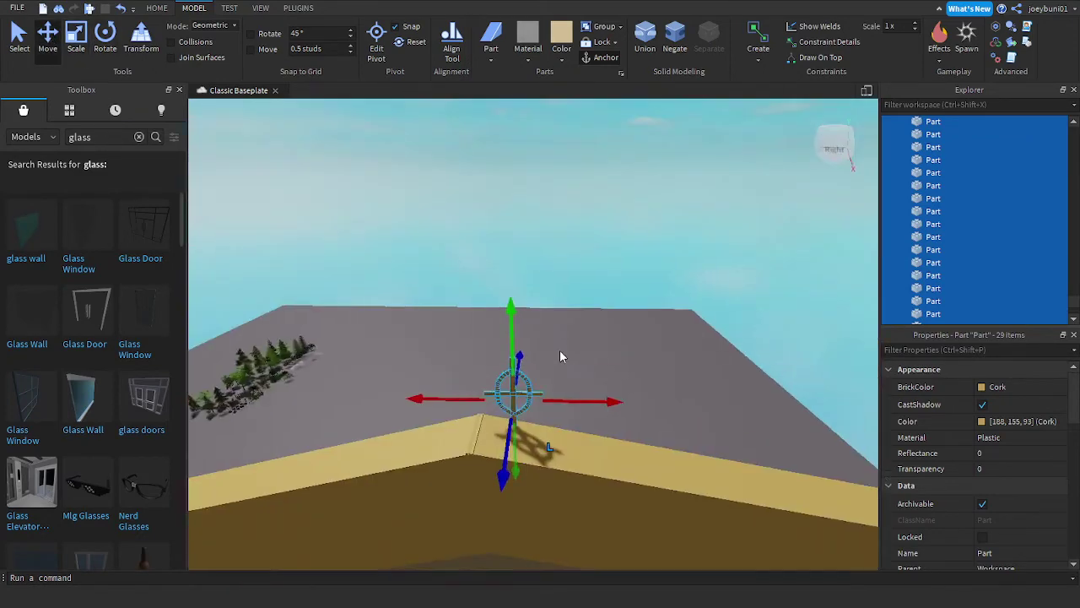
key("w")
key("a")
left_click_drag(496, 442, 421, 422)
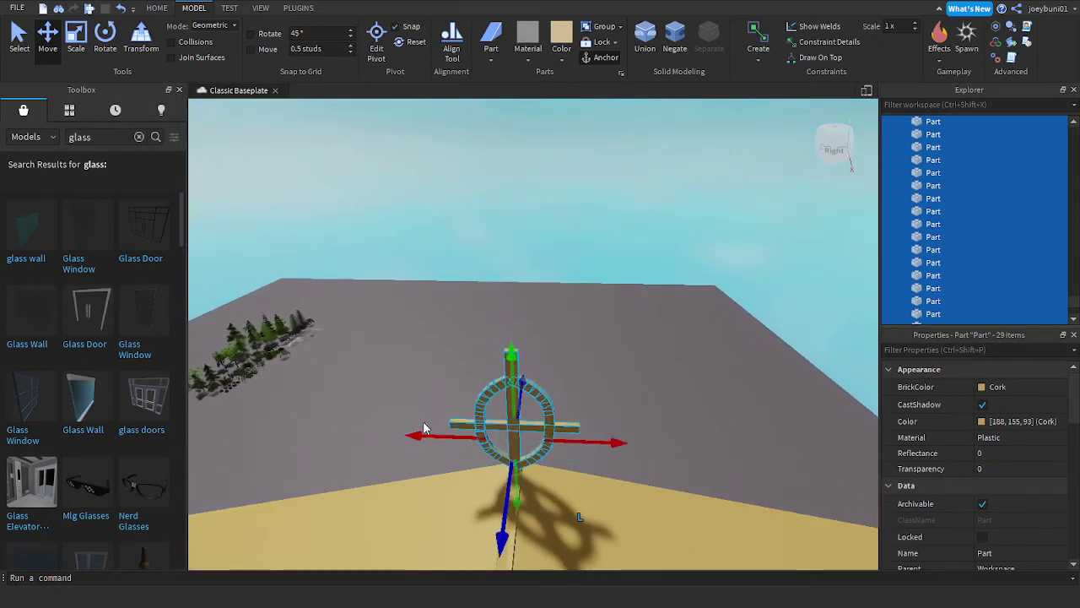
left_click_drag(512, 377, 510, 365)
key("s")
key("d")
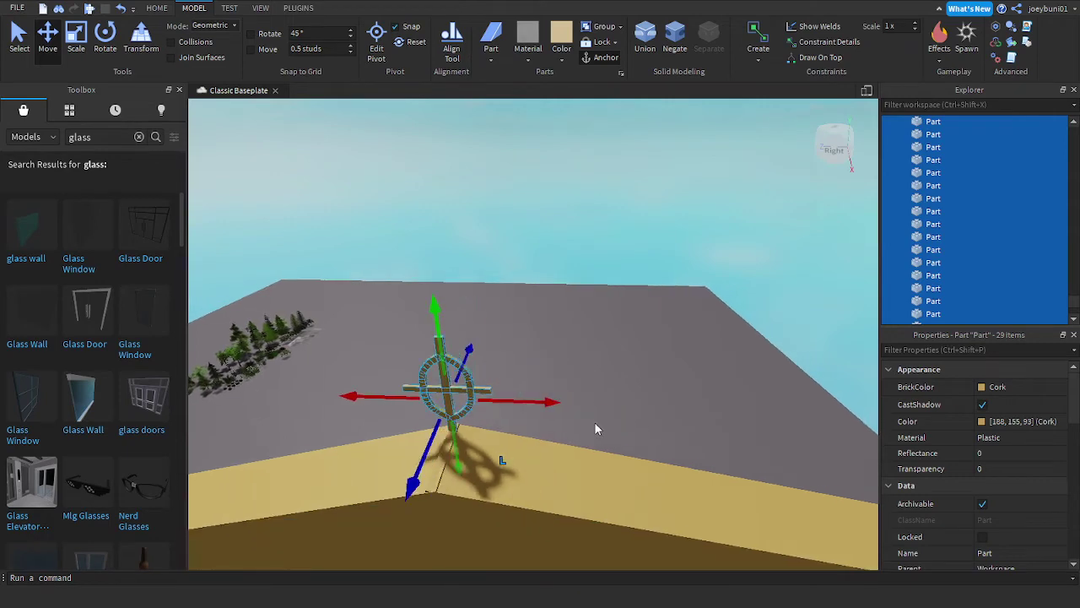
Step: Move the cross forward to the front edge of the roof and adjust its height so its foot stands on the peak
right_click_drag(594, 423, 531, 441)
left_click_drag(594, 406, 528, 439)
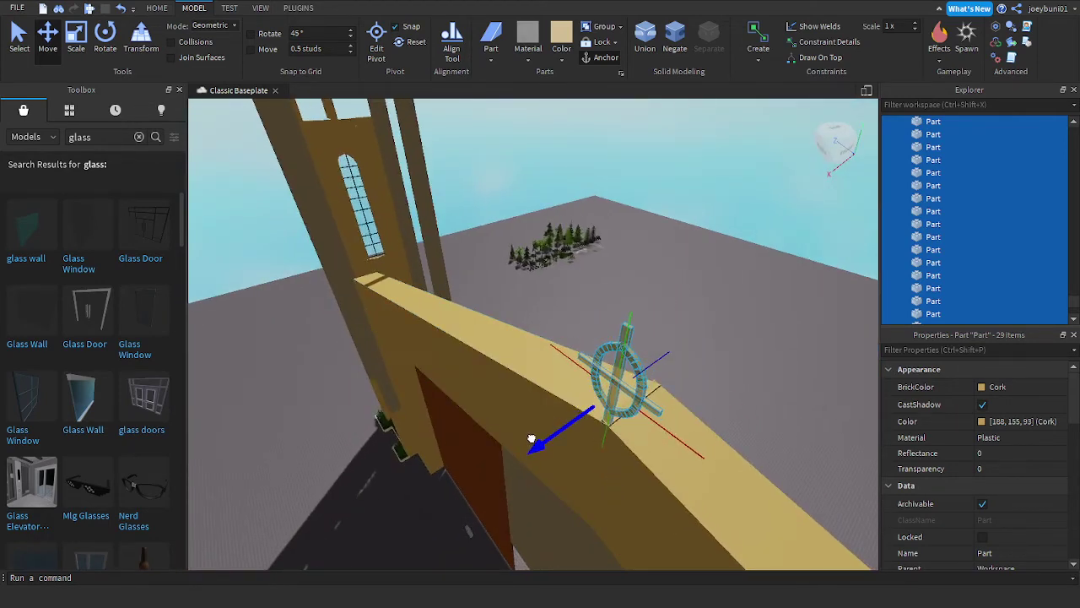
left_click_drag(621, 348, 623, 340)
key("a")
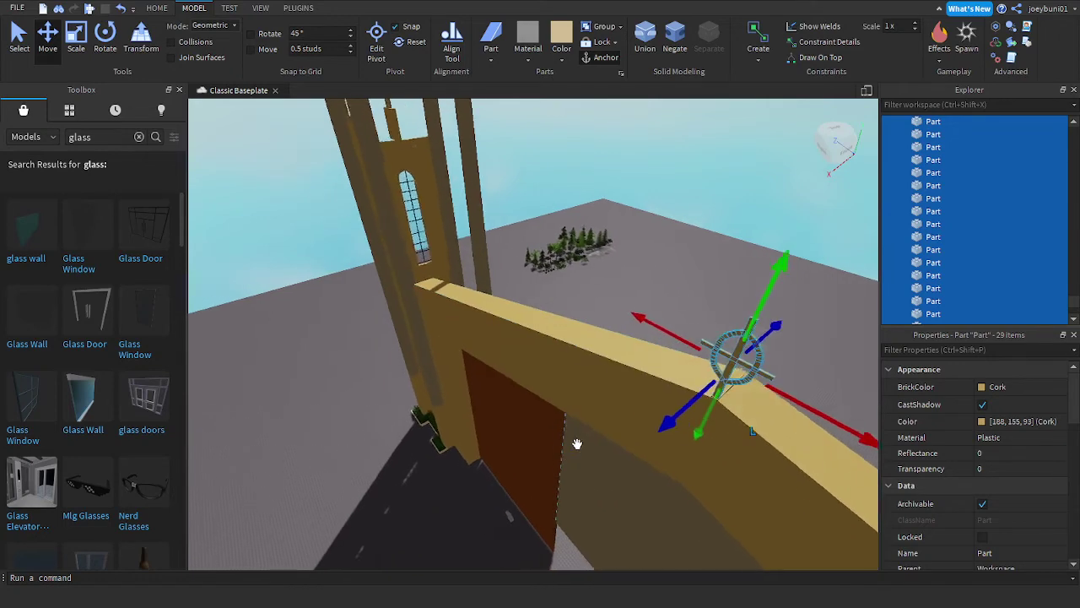
mouse_move(577, 444)
right_mouse_down()
mouse_move(595, 470)
mouse_move(572, 448)
right_mouse_up()
key("s")
key("a")
key("e")
key("d")
key("w")
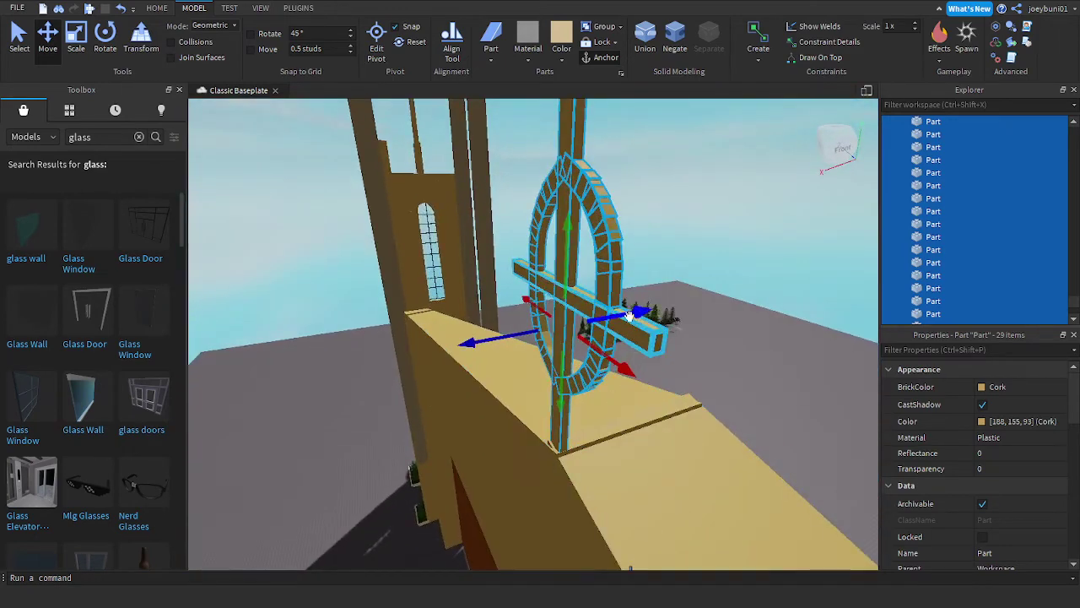
right_click_drag(628, 316, 634, 337)
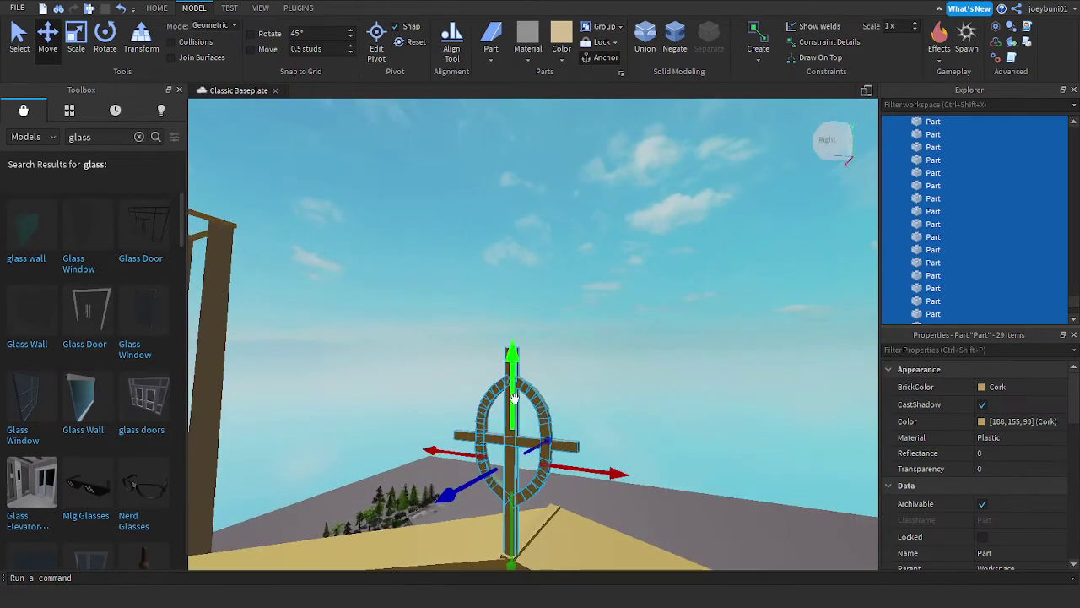
left_click_drag(513, 397, 525, 382)
left_click(675, 408)
right_click_drag(675, 408, 681, 420)
key("s")
key("a")
Step: Search the Toolbox models for "music" and browse the results
left_click(114, 138)
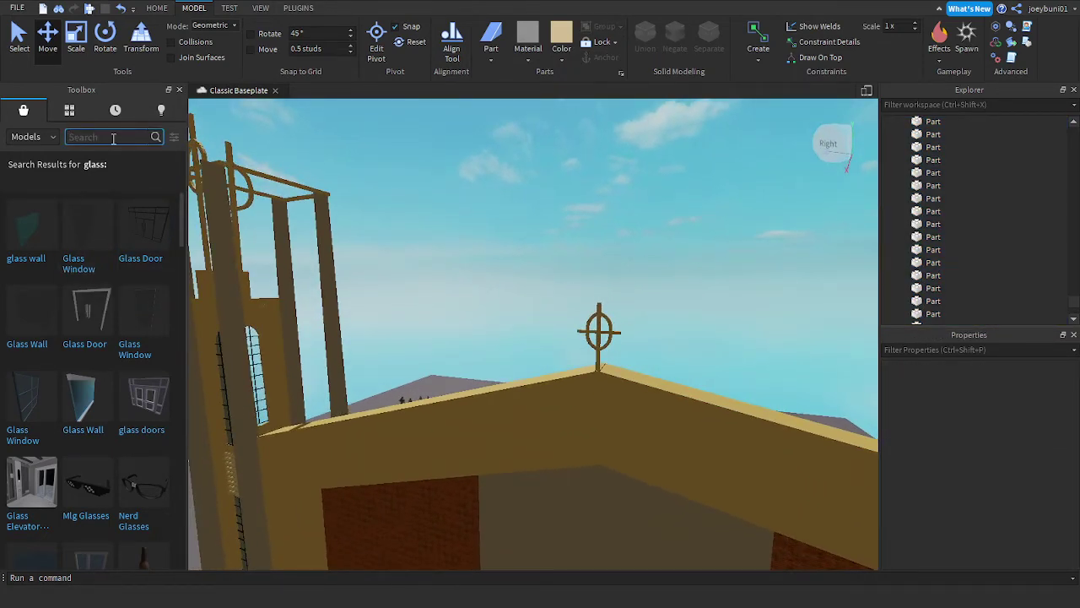
type("music")
key("Return")
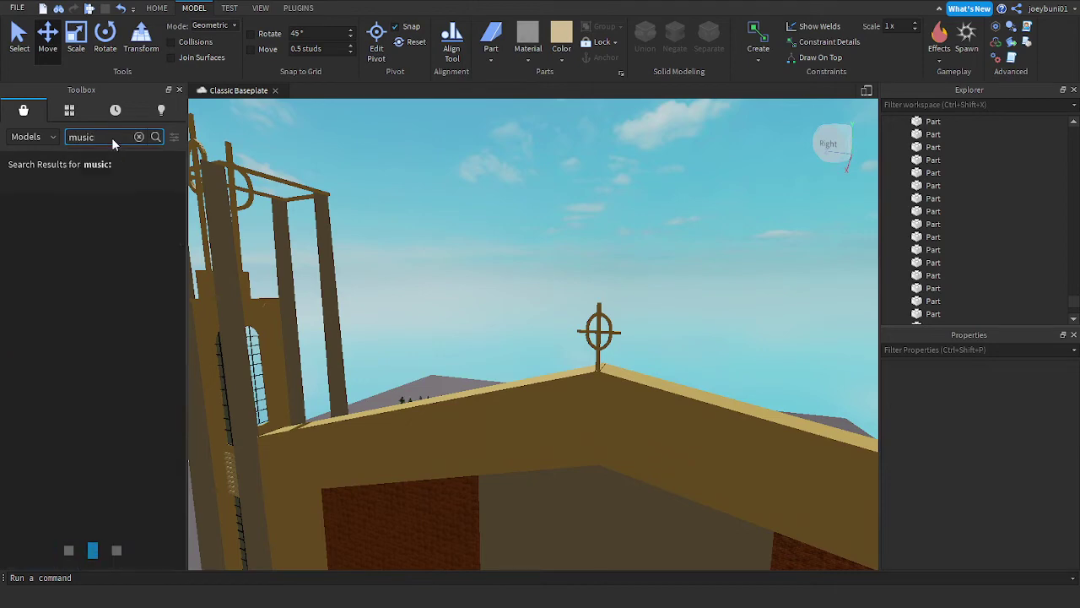
right_click_drag(451, 309, 452, 308)
scroll(104, 368, "down", 3)
right_click_drag(412, 364, 388, 380)
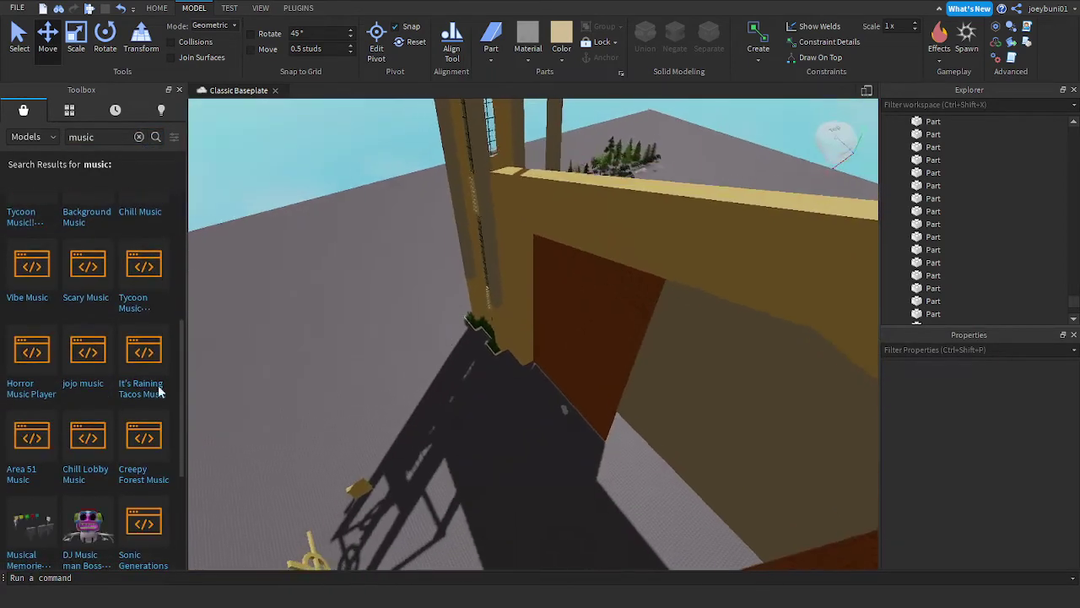
Step: Browse further through the Toolbox model results for "music"
scroll(108, 403, "down", 3)
scroll(109, 413, "down", 8)
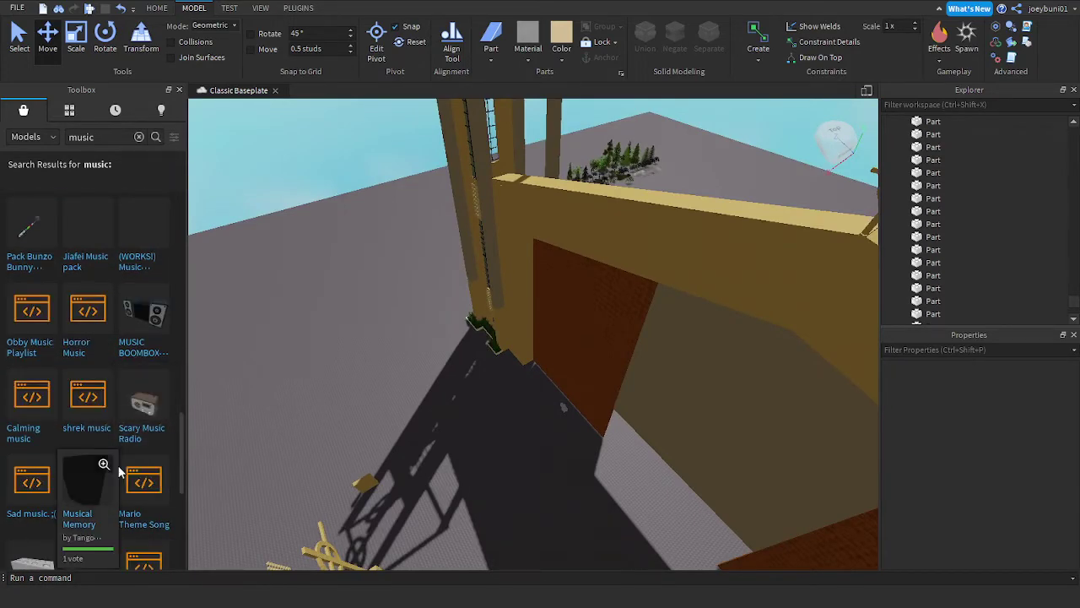
scroll(115, 460, "down", 6)
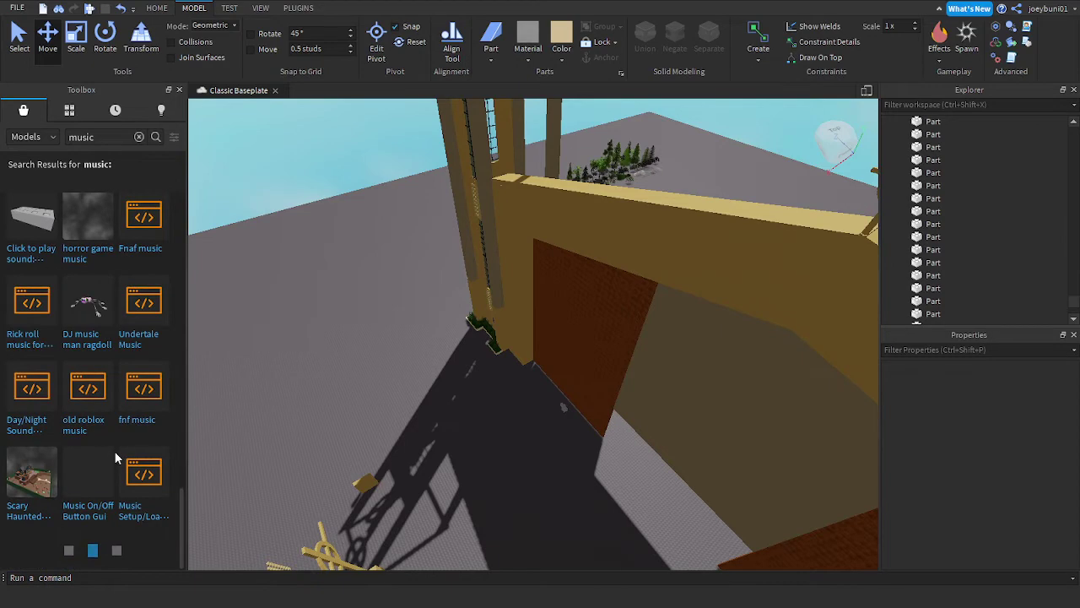
scroll(114, 450, "down", 5)
scroll(93, 475, "down", 10)
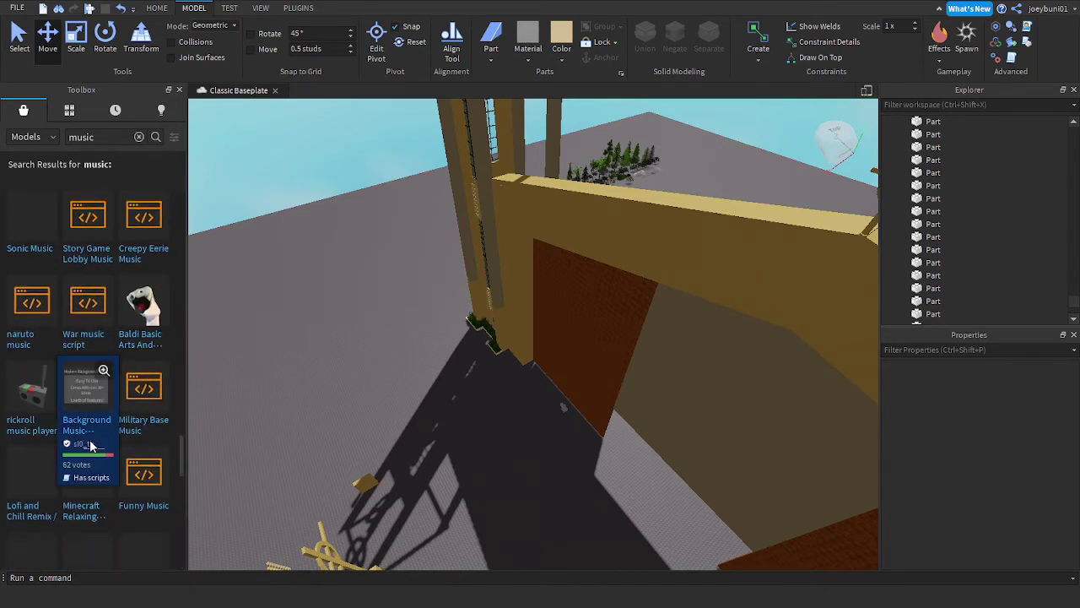
scroll(100, 422, "up", 5)
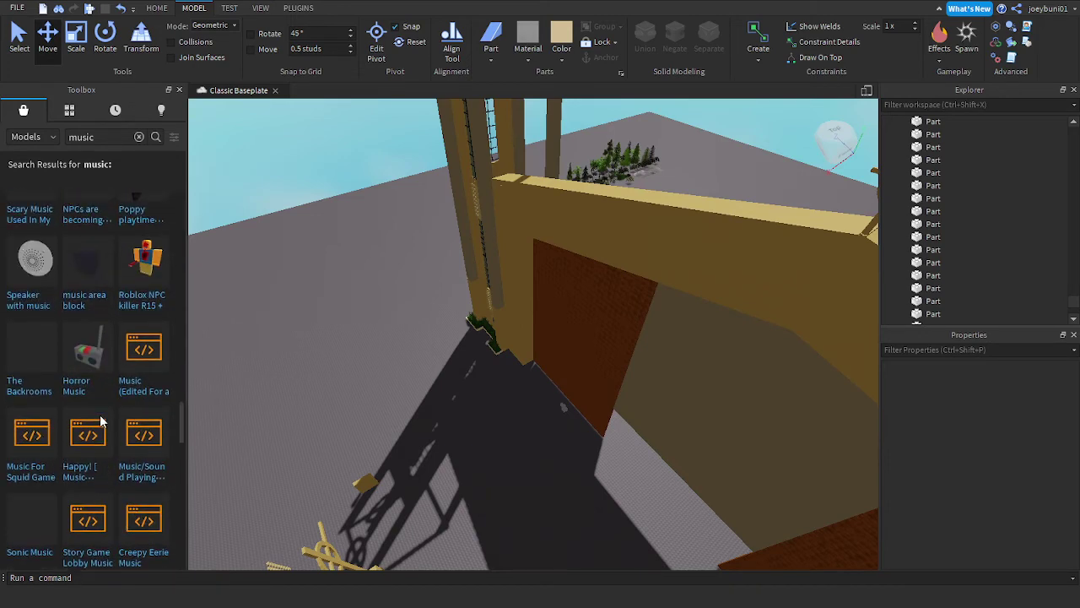
scroll(93, 385, "down", 5)
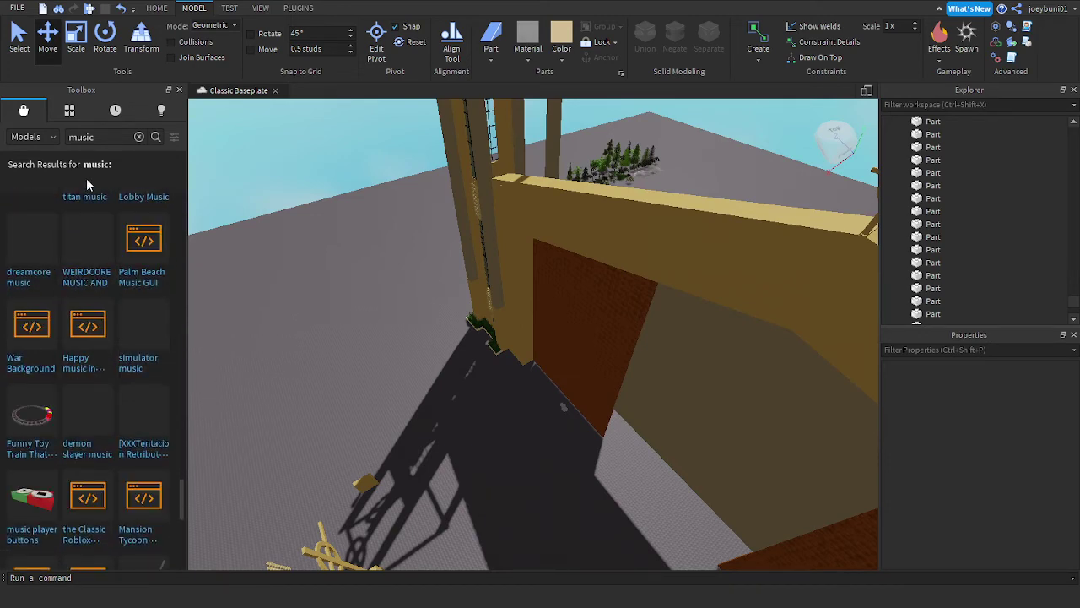
Step: Search the Toolbox models for "song" and insert the Soviet Songs Piano model
left_click(95, 137)
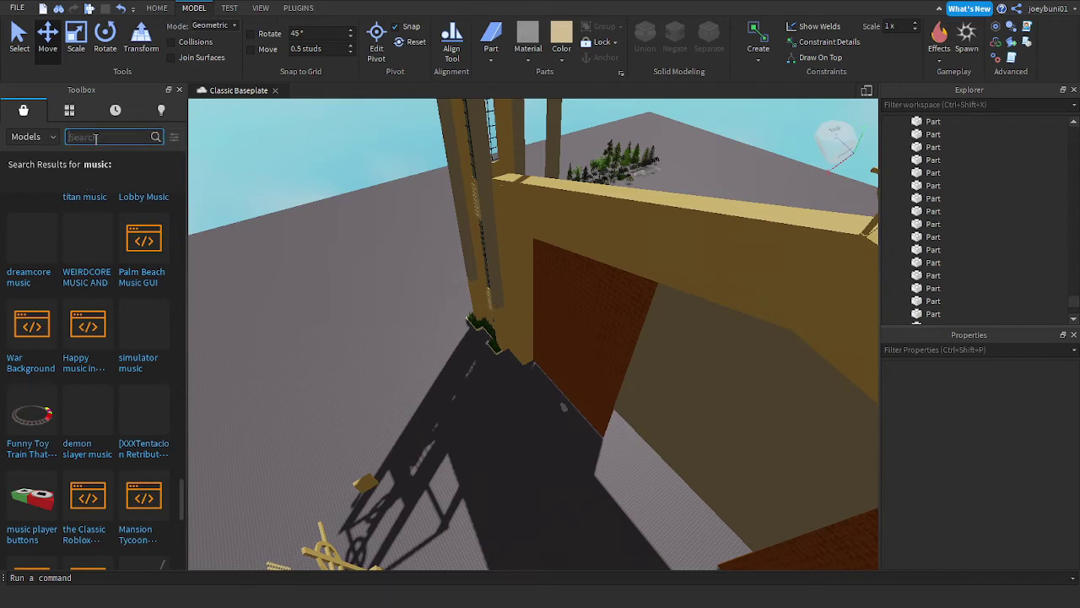
type("song")
key("Return")
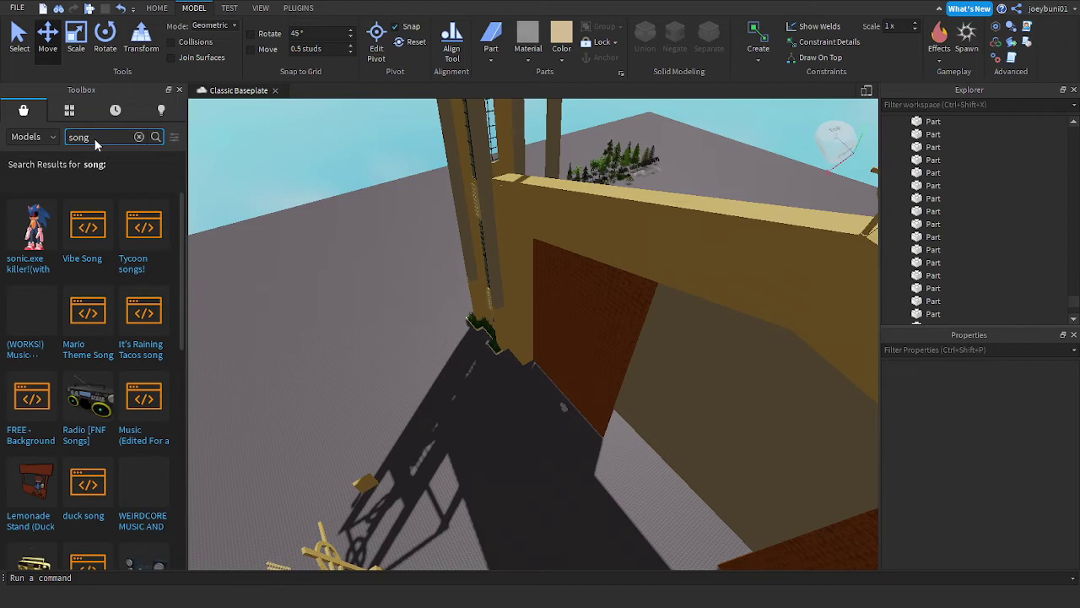
scroll(93, 338, "down", 10)
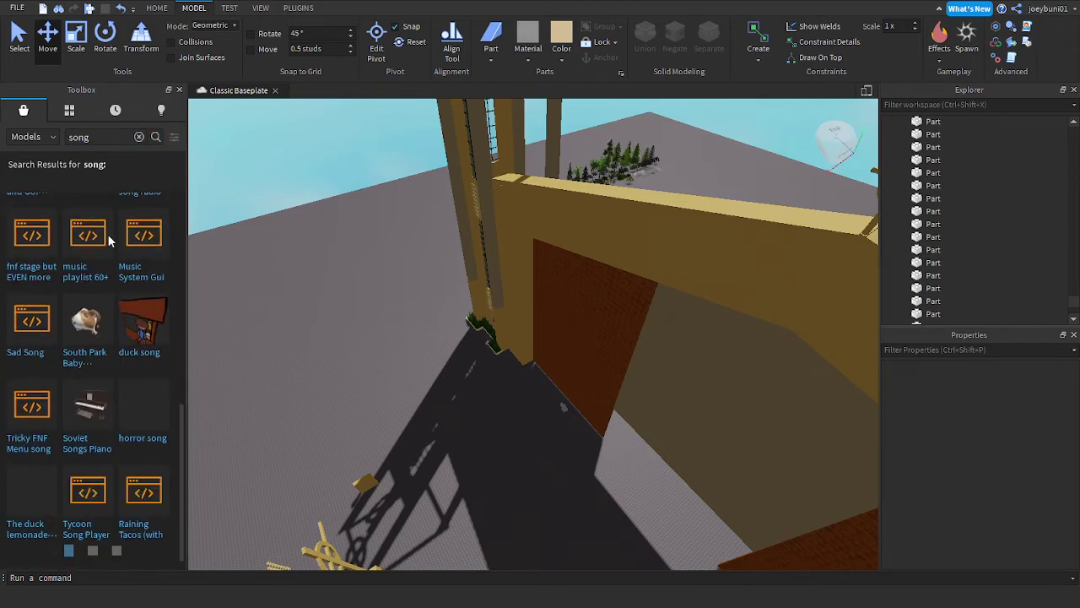
scroll(103, 267, "down", 1)
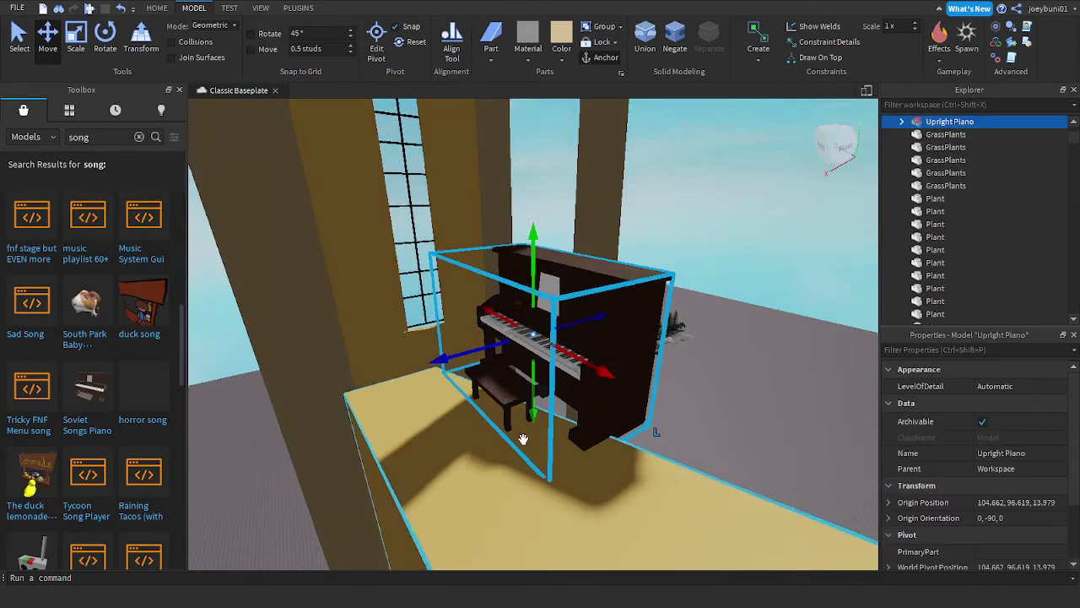
Step: Inspect the inserted upright piano and its contents, and delete the model from the scene
right_click_drag(523, 438, 521, 433)
key("s")
key("w")
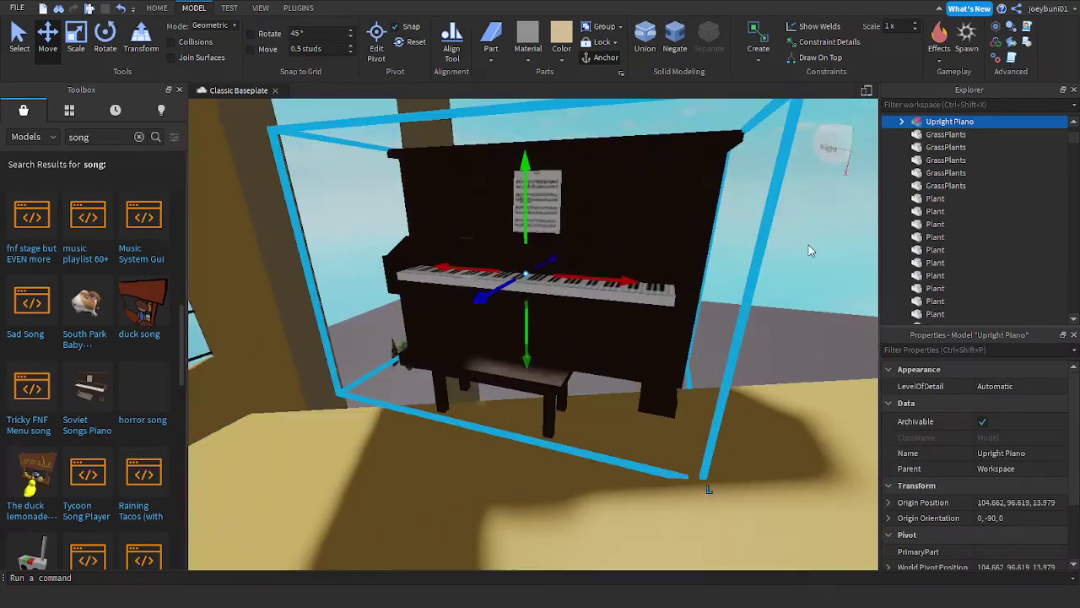
key("s")
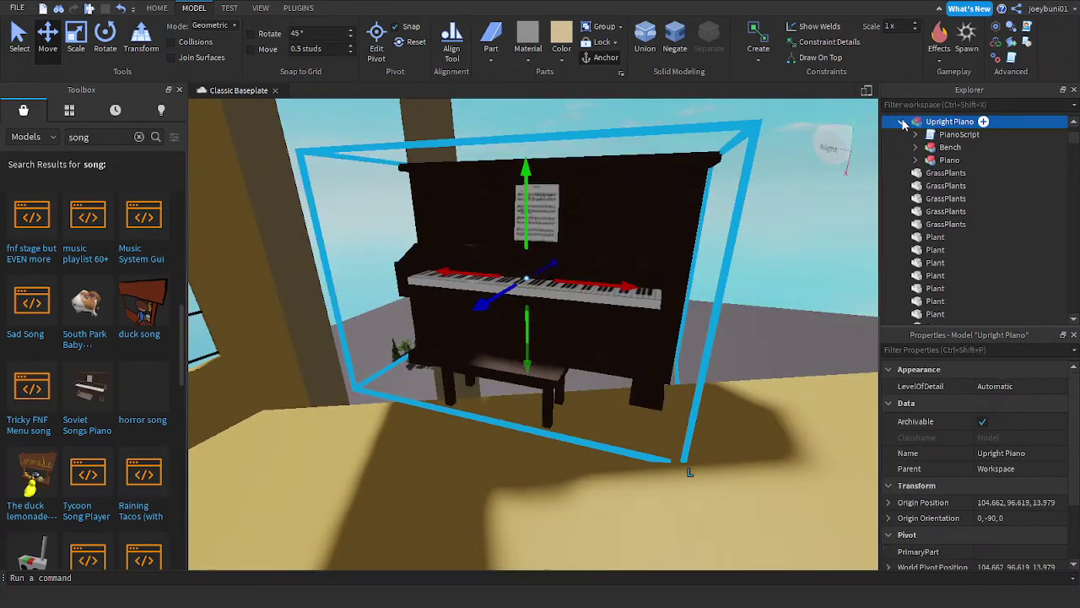
key("Delete")
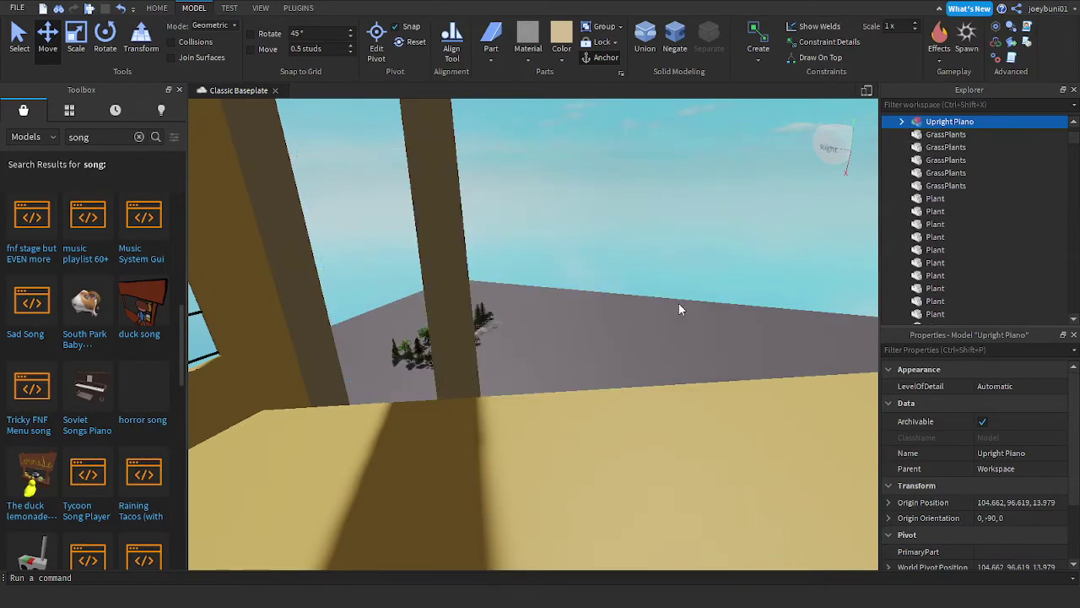
right_click_drag(564, 321, 566, 317)
key("w")
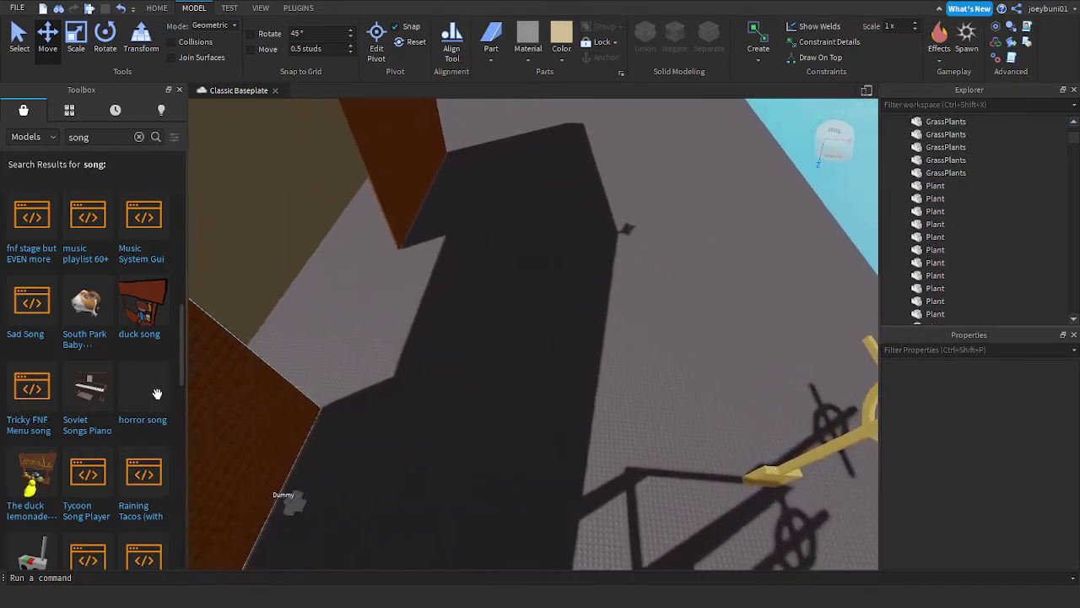
Step: Look through more of the "song" model results and clear the search text
scroll(152, 392, "down", 5)
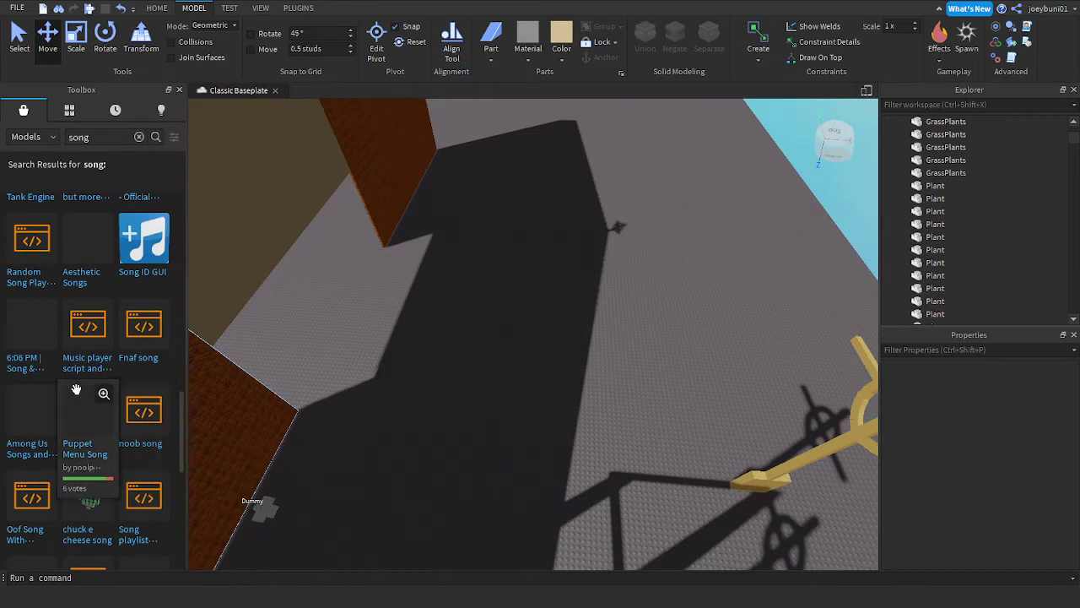
scroll(95, 355, "down", 5)
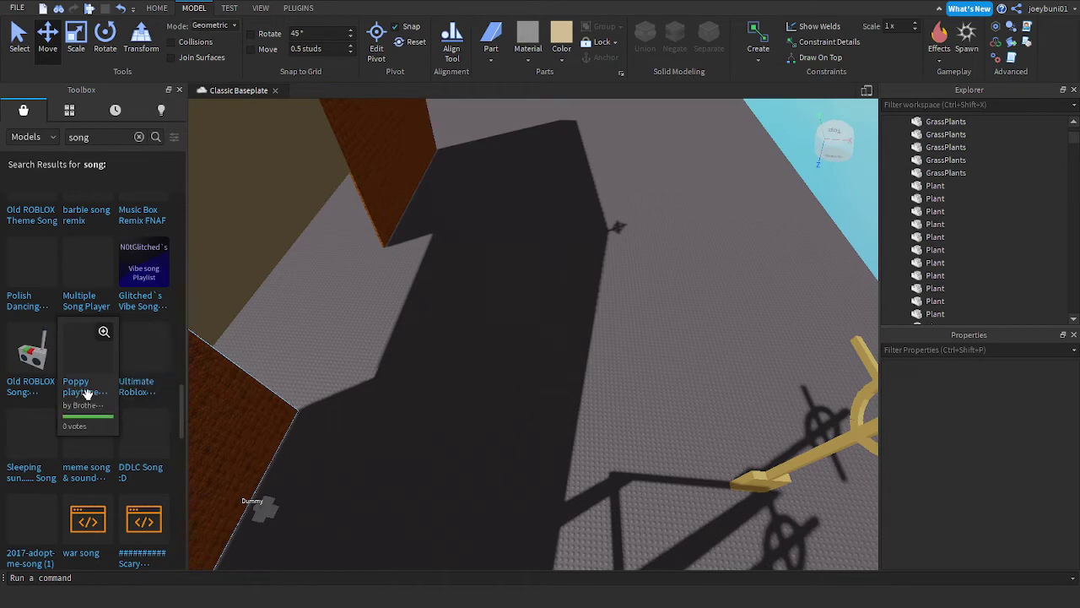
scroll(97, 411, "up", 5)
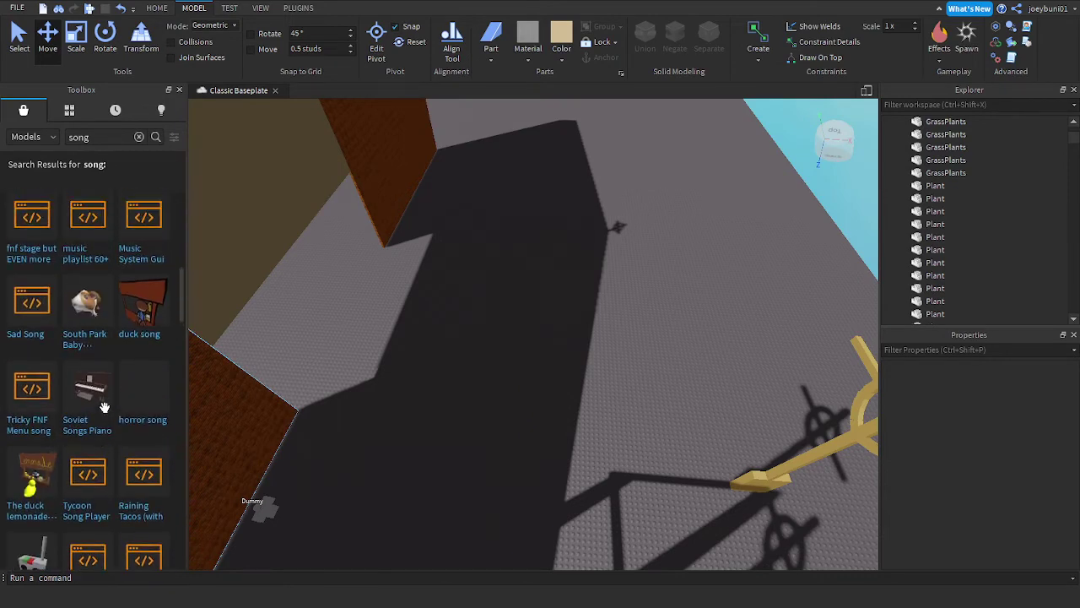
scroll(82, 384, "up", 8)
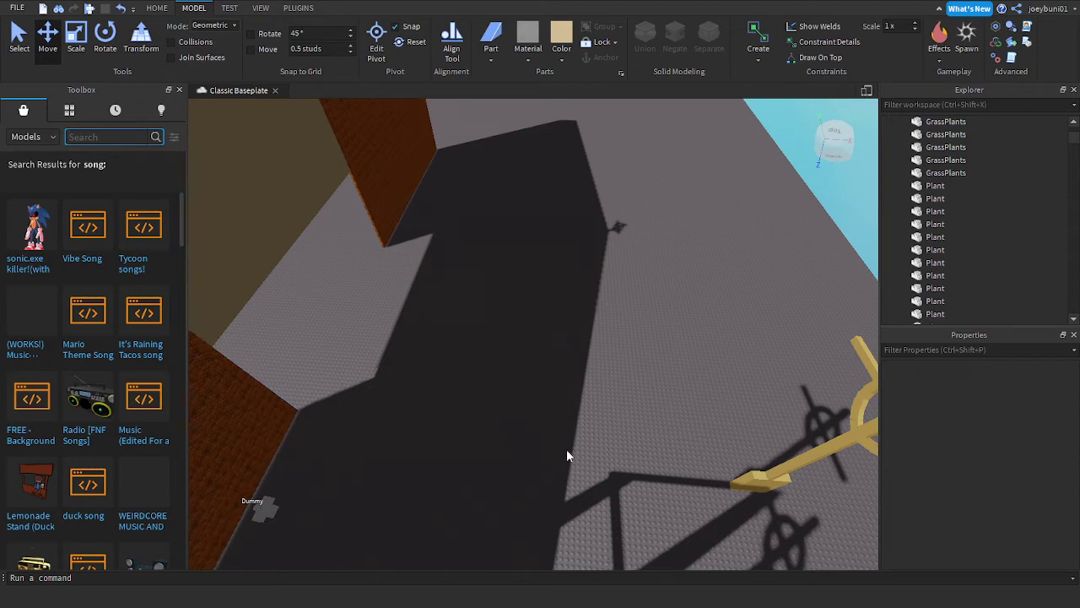
Step: Duplicate the tan corner pillar beside the tower and place the copy at the opposite end of the gabled front
right_click_drag(523, 393, 524, 393)
key("s")
key("w")
left_click(278, 343)
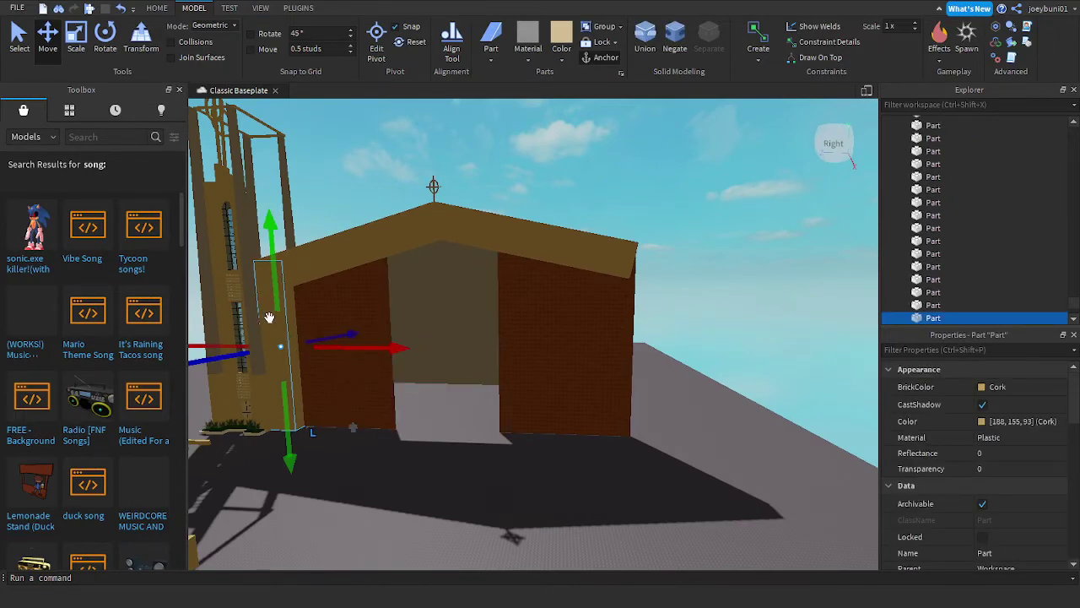
scroll(290, 326, "up", 10)
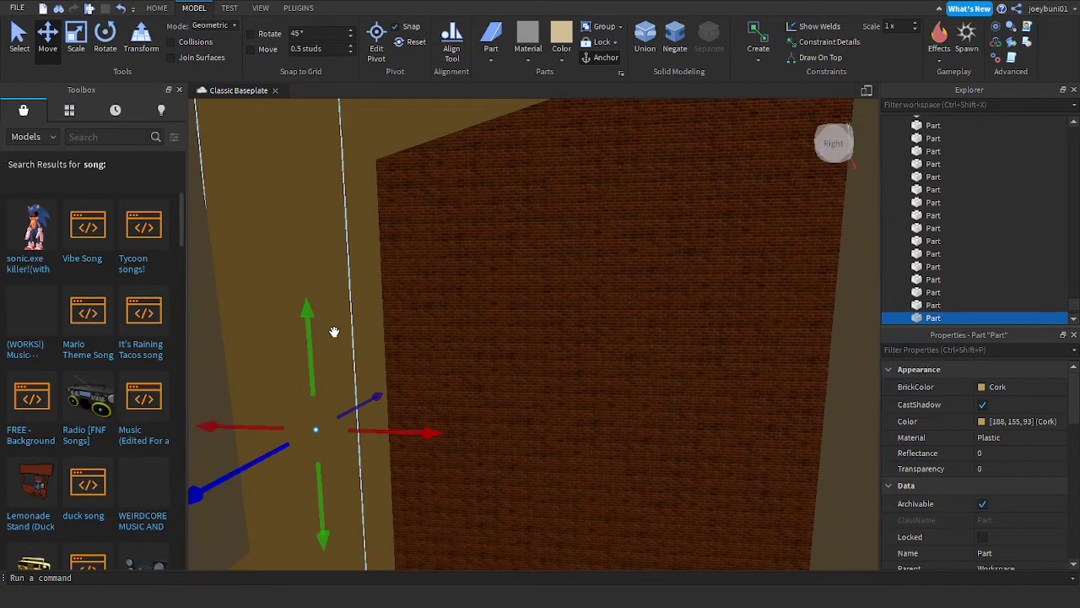
left_click_drag(334, 331, 618, 463)
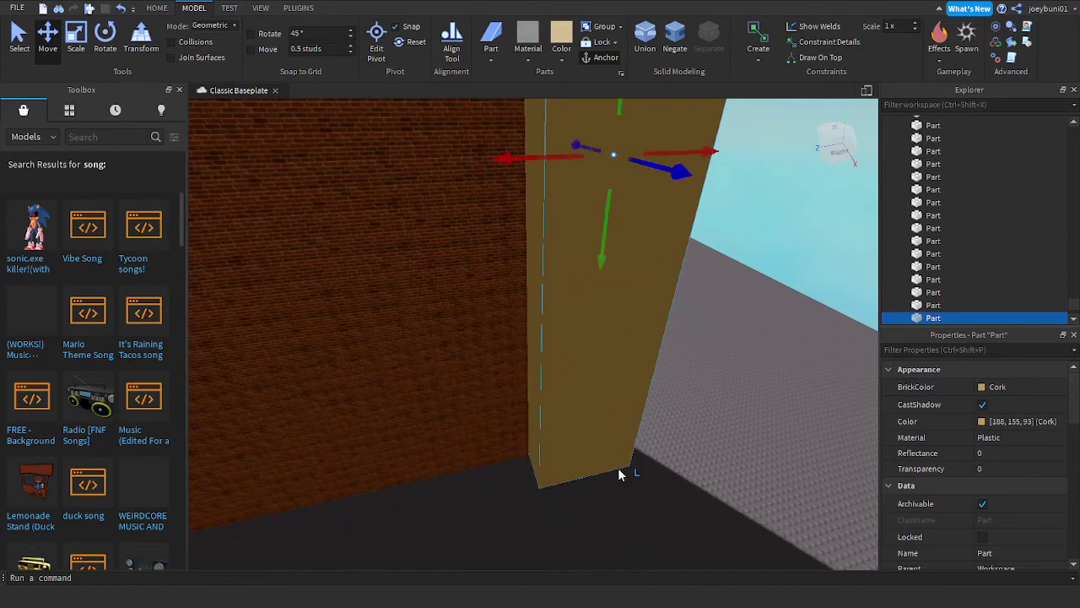
Step: Fit the copied pillar against the outer edge of the brick wall with its base on the ground
right_click_drag(618, 471, 618, 470)
scroll(621, 469, "up", 3)
left_click_drag(639, 420, 595, 431)
right_click_drag(594, 436, 550, 457)
left_click_drag(544, 448, 545, 470)
scroll(617, 449, "down", 3)
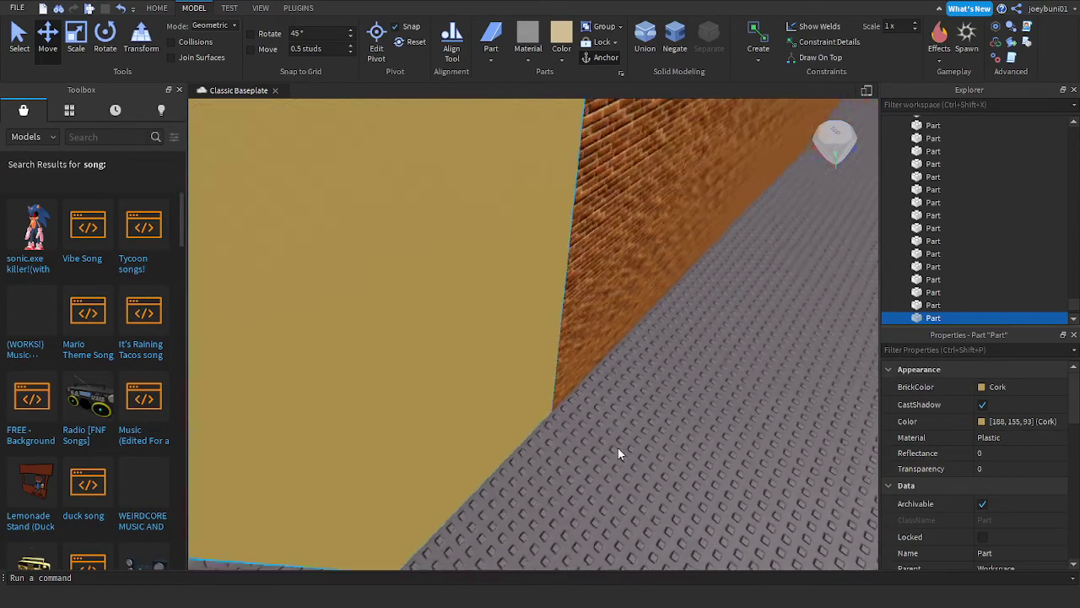
right_click_drag(619, 449, 627, 433)
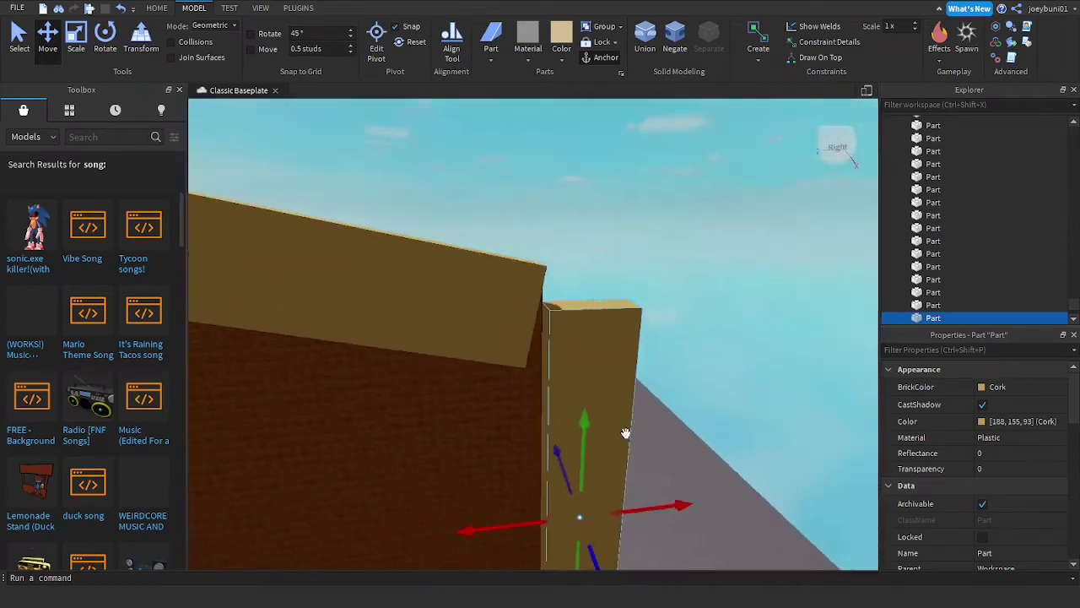
Step: Scale the copied pillar upward until its top is level with the lower end of the sloped roof beam
scroll(447, 277, "up", 2)
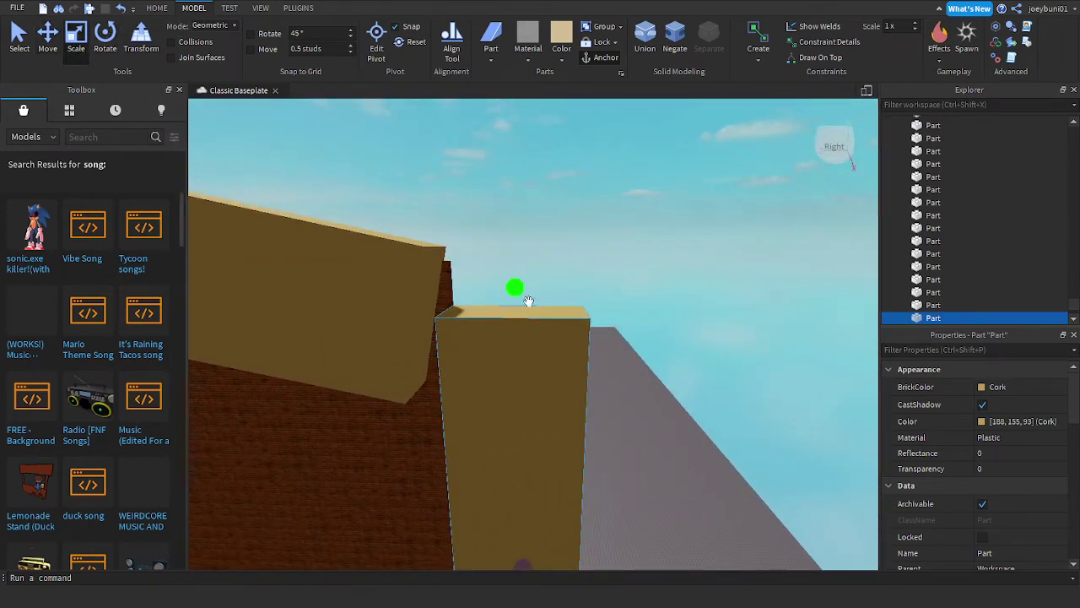
left_click_drag(527, 301, 516, 261)
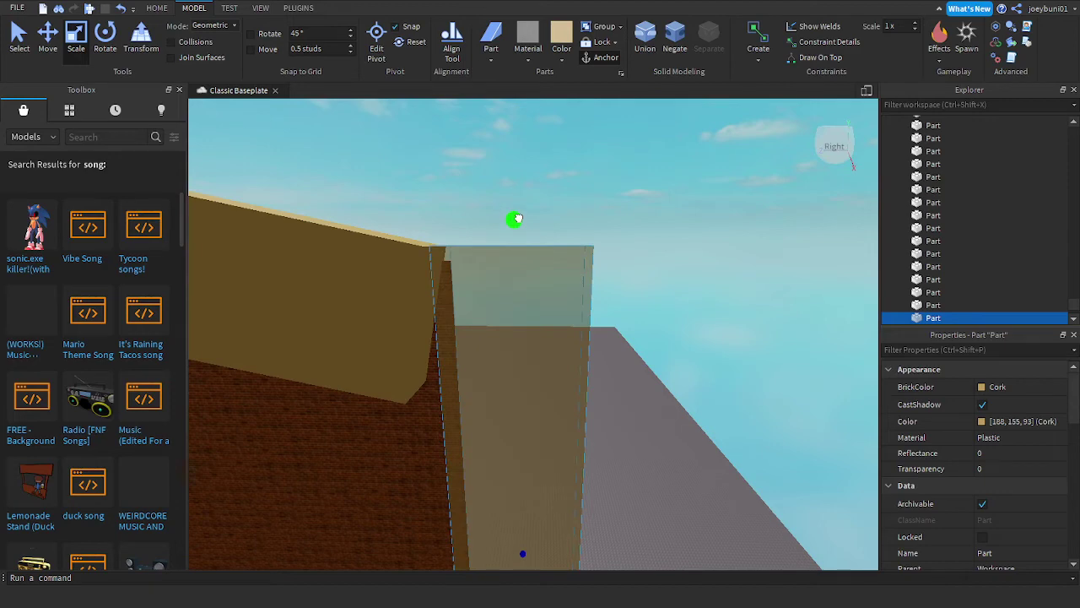
left_click_drag(518, 218, 518, 219)
right_click_drag(513, 257, 499, 306)
scroll(499, 306, "down", 2)
left_click(448, 296)
left_click_drag(520, 301, 571, 321)
left_click(683, 341)
right_click_drag(683, 342, 673, 340)
scroll(672, 340, "down", 4)
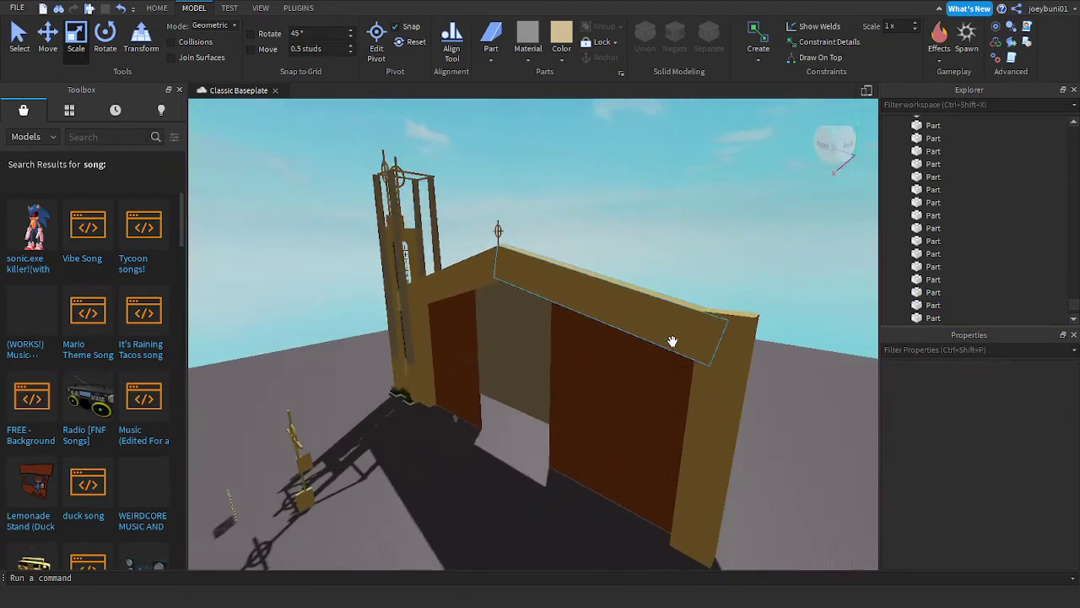
Step: Move the copied pillar inward so it overlaps the end of the roof beam and the brick wall's edge
scroll(609, 415, "up", 5)
right_click_drag(585, 414, 503, 363)
scroll(588, 414, "up", 4)
left_click(533, 406)
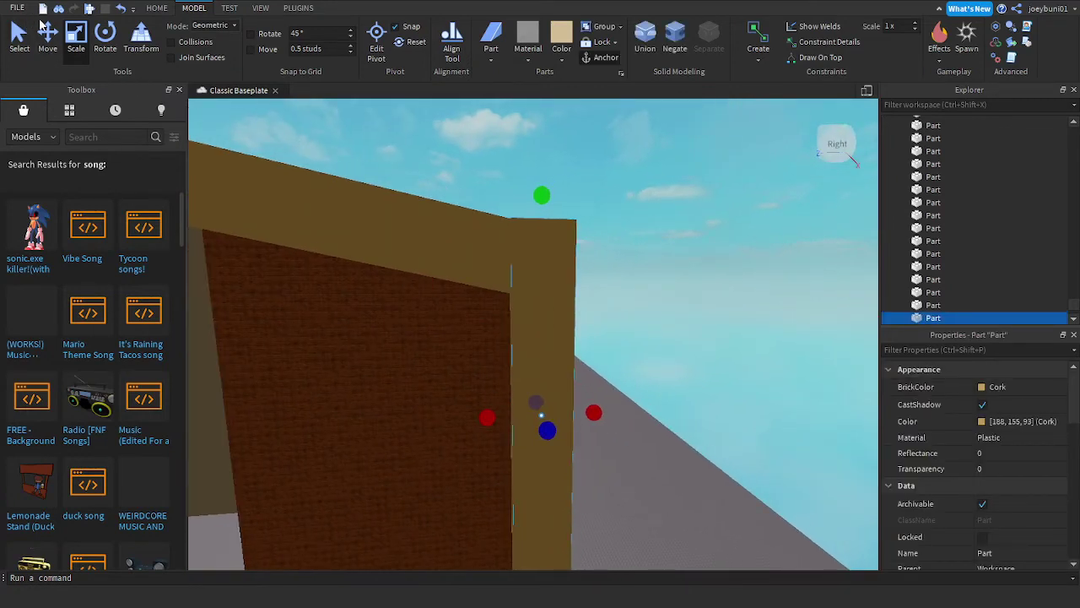
left_click_drag(542, 202, 542, 203)
left_click(48, 37)
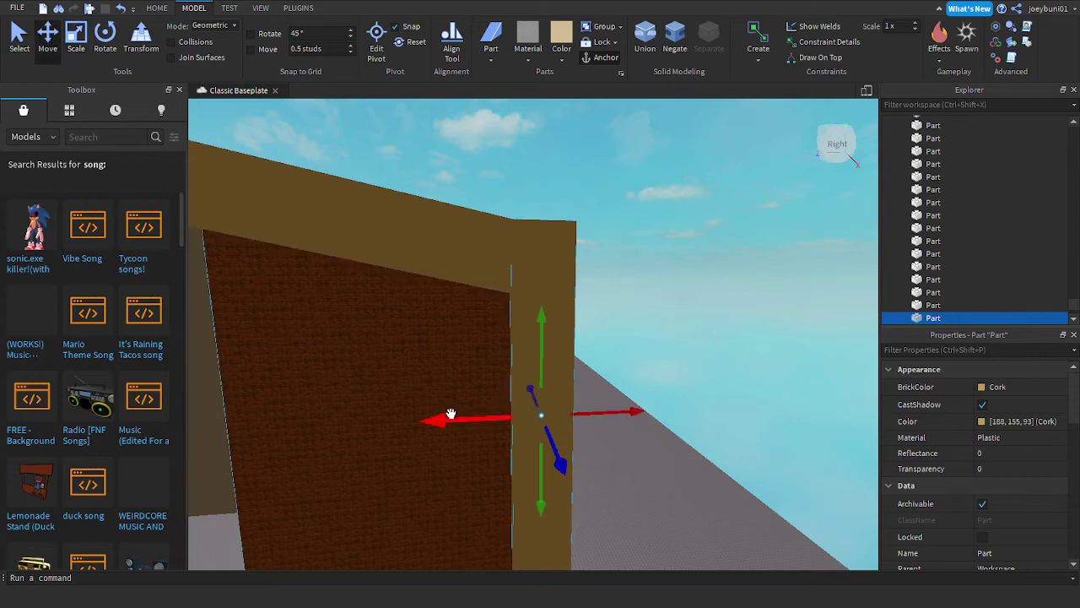
left_click_drag(469, 421, 439, 418)
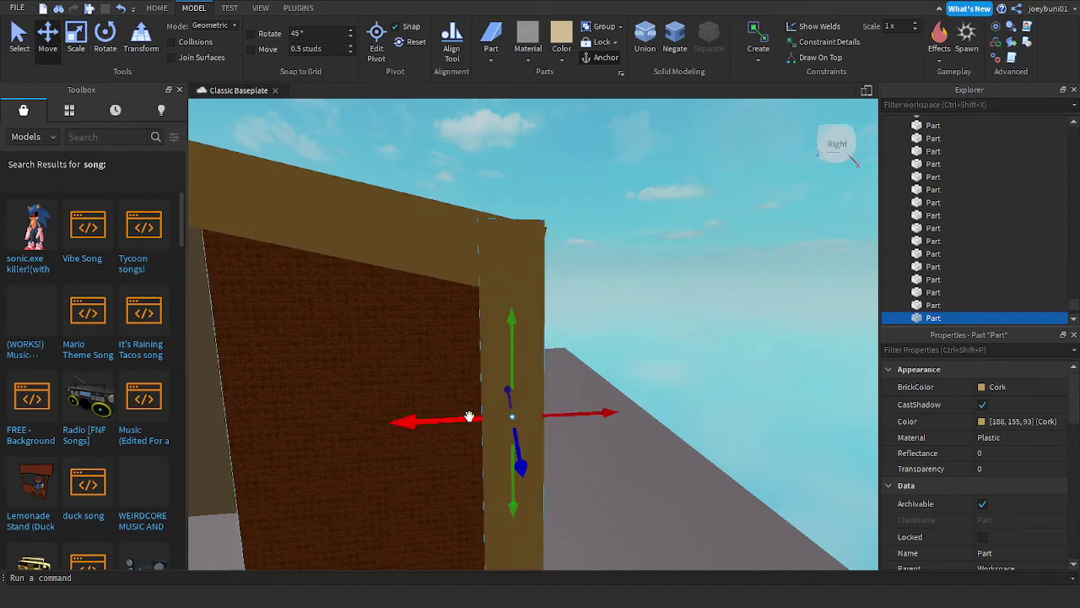
Step: Shorten the sloped roof beam at its lower end so it stops within the width of the corner pillar
key("w")
right_click_drag(514, 400, 514, 401)
key("s")
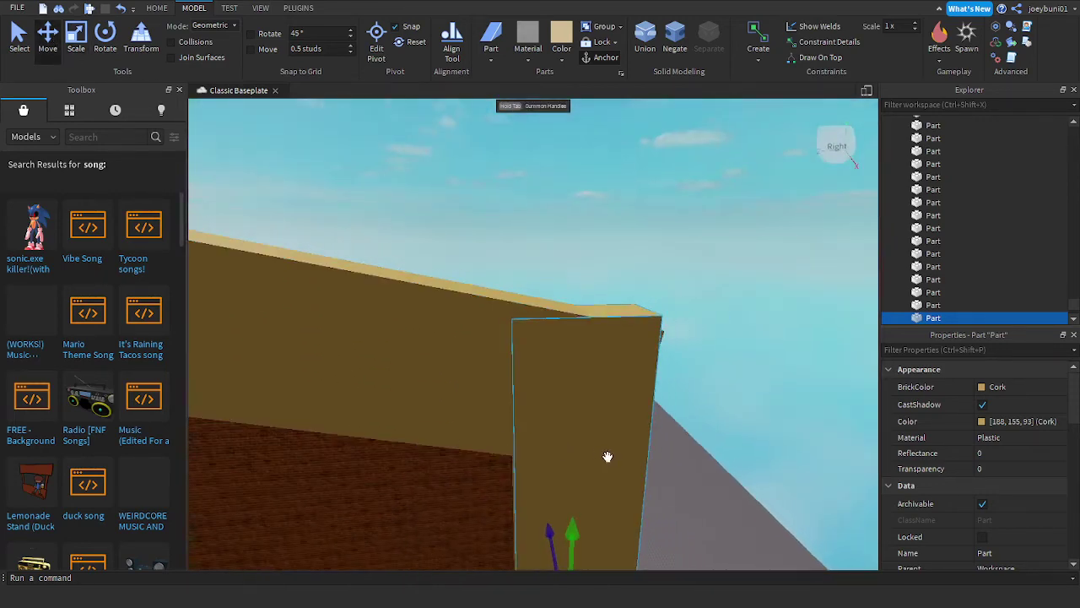
key("d")
left_click(480, 333)
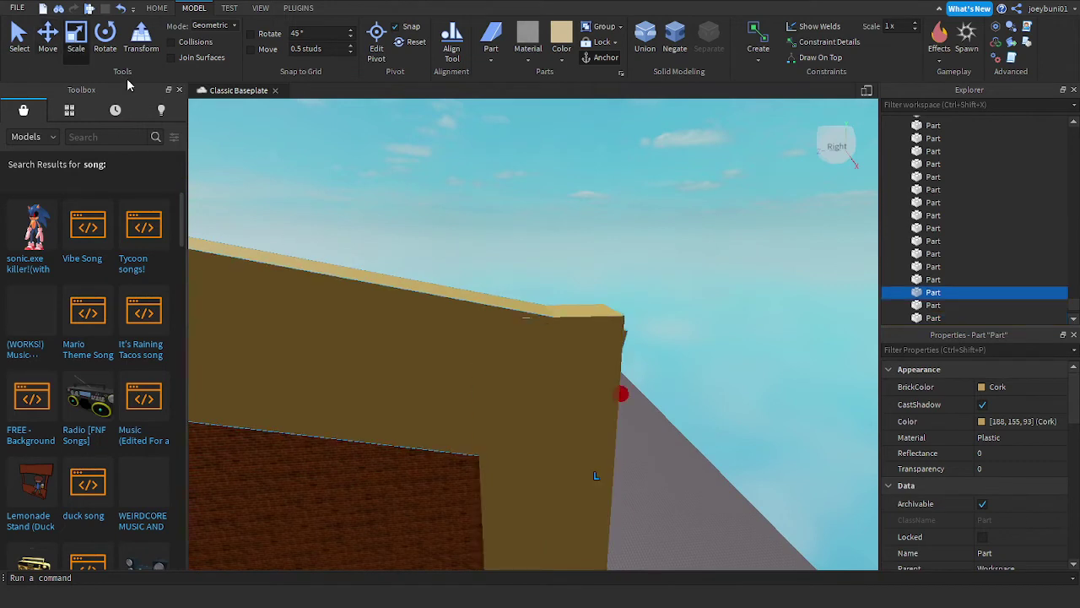
left_click_drag(619, 391, 583, 386)
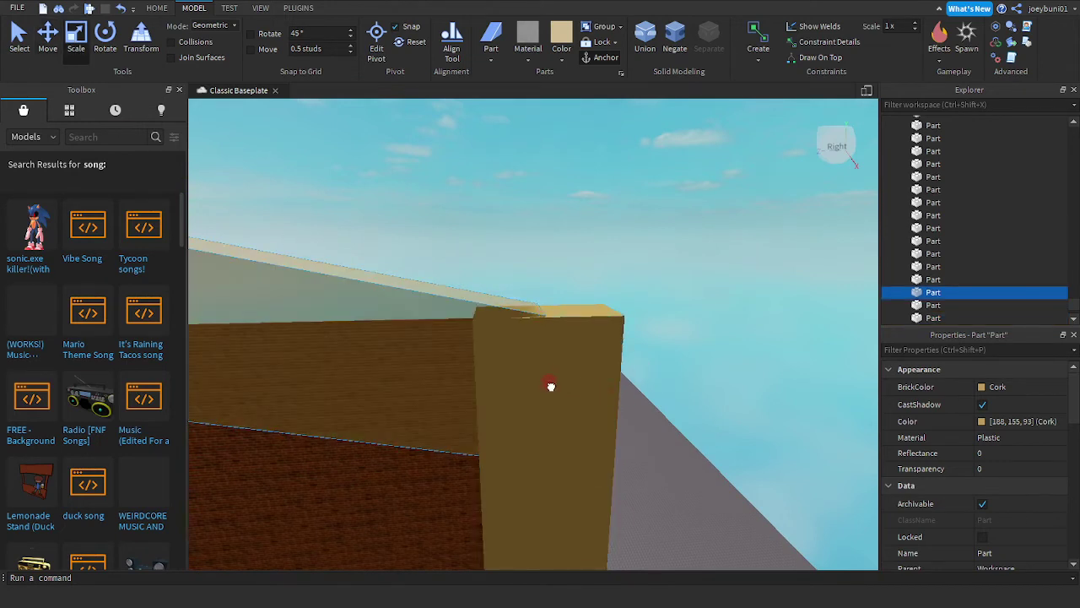
left_click_drag(569, 413, 568, 413)
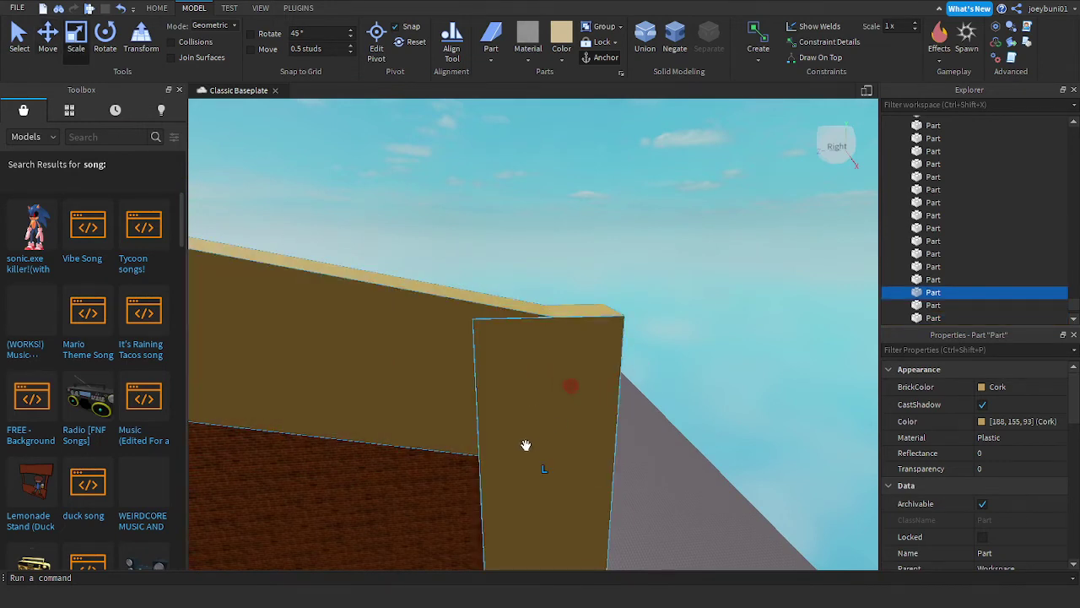
Step: Shift the corner pillar further inward until its outer edge lines up with the shortened roof beam's end
left_click(520, 498)
key("s")
right_click_drag(521, 505, 519, 502)
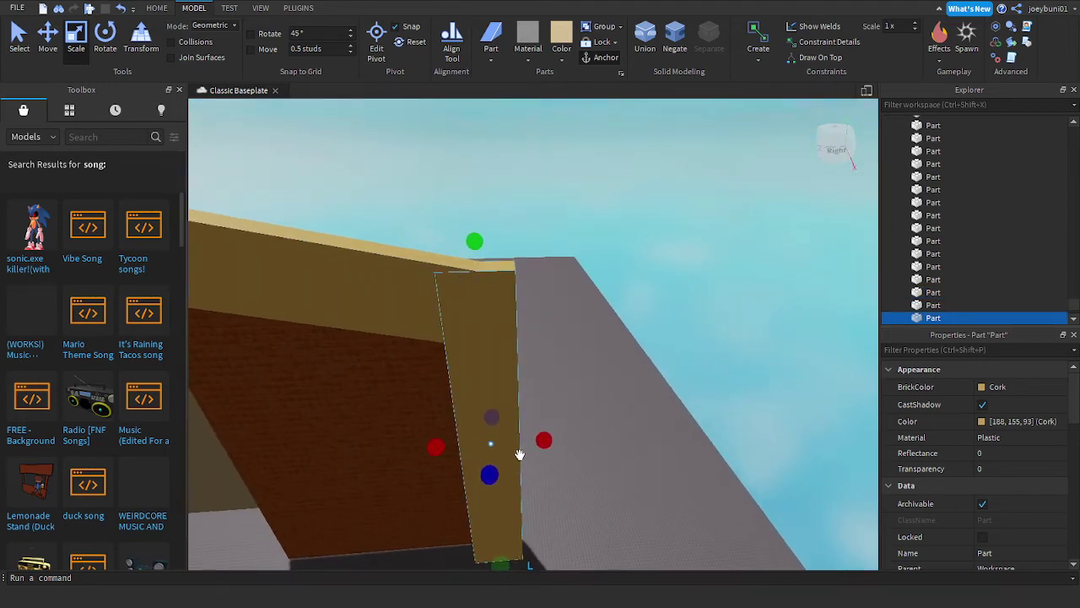
key("w")
left_click(57, 49)
mouse_move(539, 467)
left_mouse_down()
mouse_move(568, 468)
mouse_move(517, 470)
left_mouse_up()
left_click(667, 445)
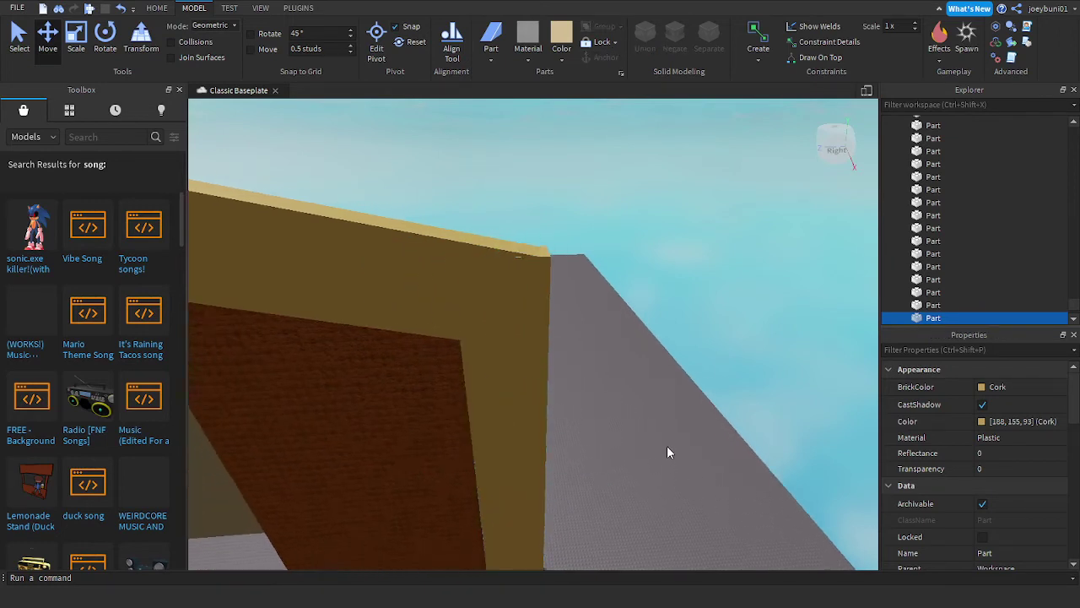
scroll(646, 453, "down", 3)
key("d")
key("w")
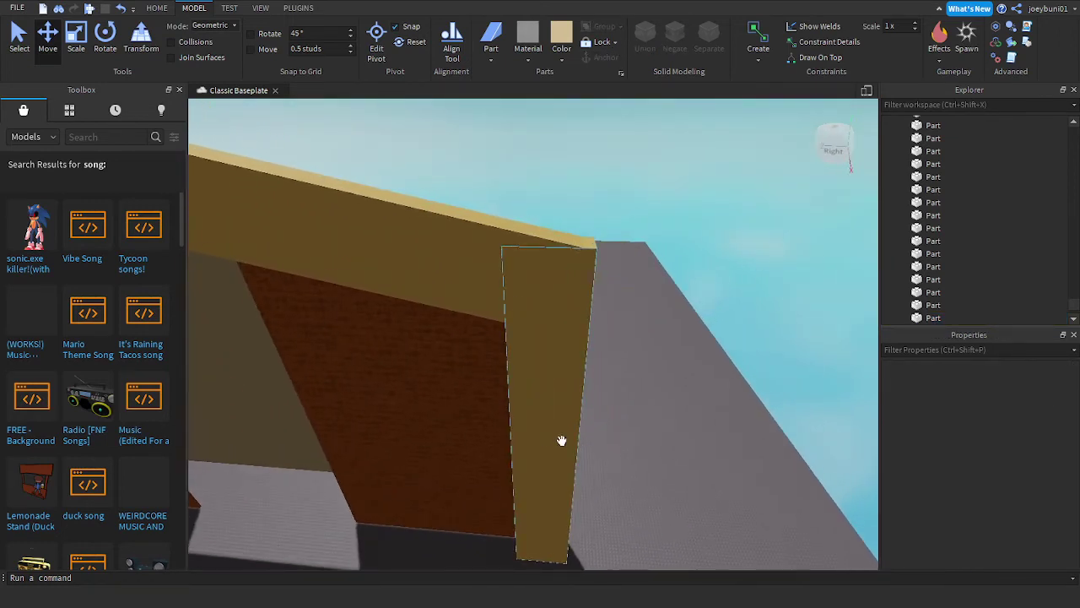
Step: Nudge the tan corner pillar inward and down so it sits flush with the lower end of the sloped roof beam
left_click(561, 440)
key("w")
left_click_drag(484, 446, 490, 448)
right_click_drag(560, 438, 569, 412)
key("w")
left_click(451, 366)
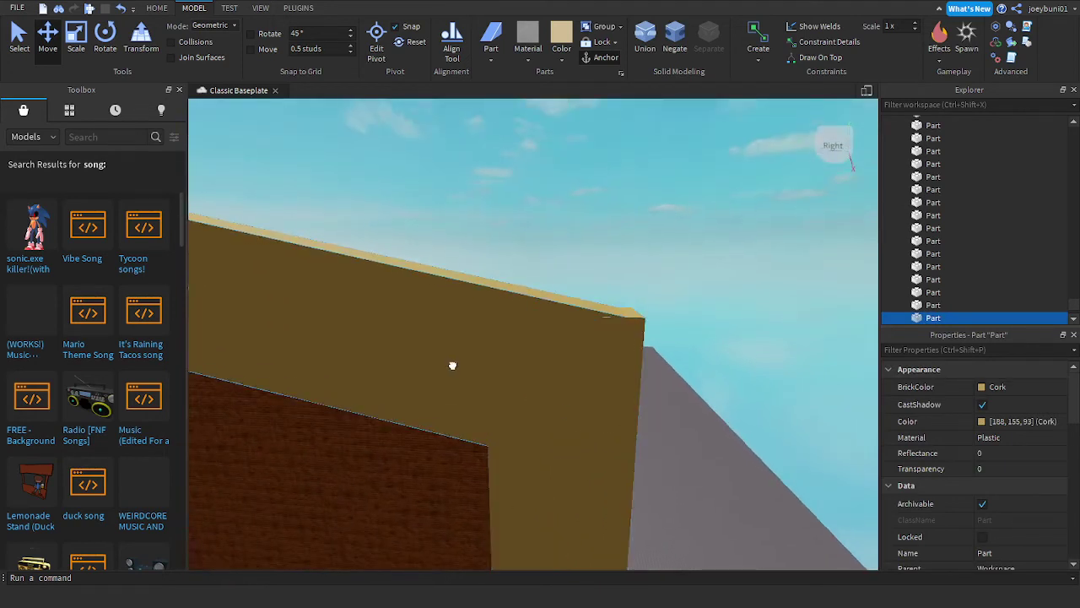
key("s")
left_click(567, 369)
left_click_drag(564, 504, 558, 516)
left_click(707, 492)
scroll(707, 492, "down", 6)
right_click_drag(707, 492, 708, 500)
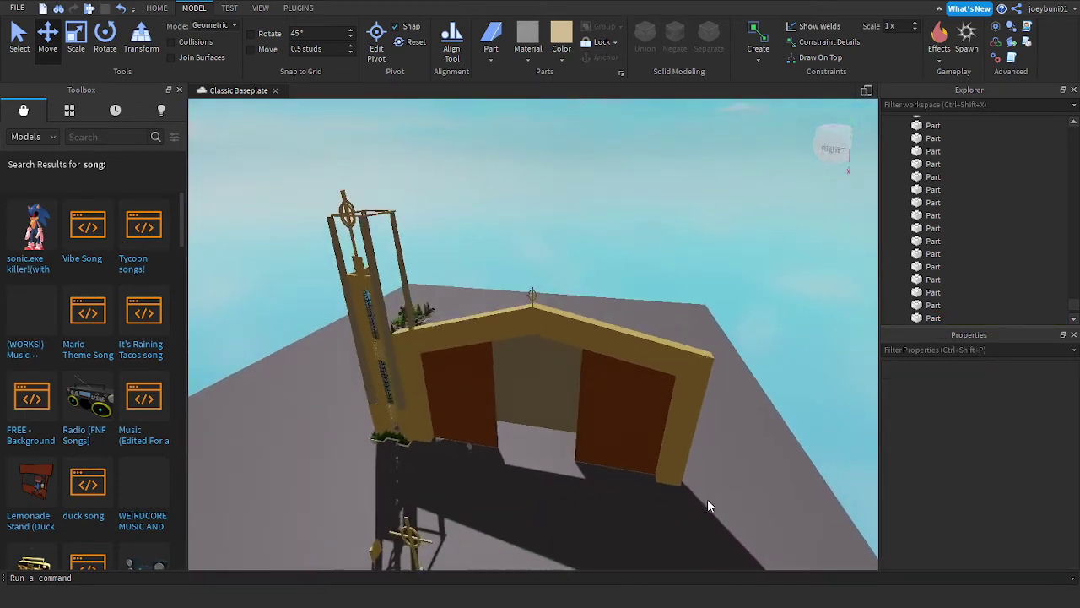
Step: Examine the completed church front and the opening between the two brick walls
key("s")
key("a")
right_click_drag(643, 477, 646, 476)
key("w")
key("w")
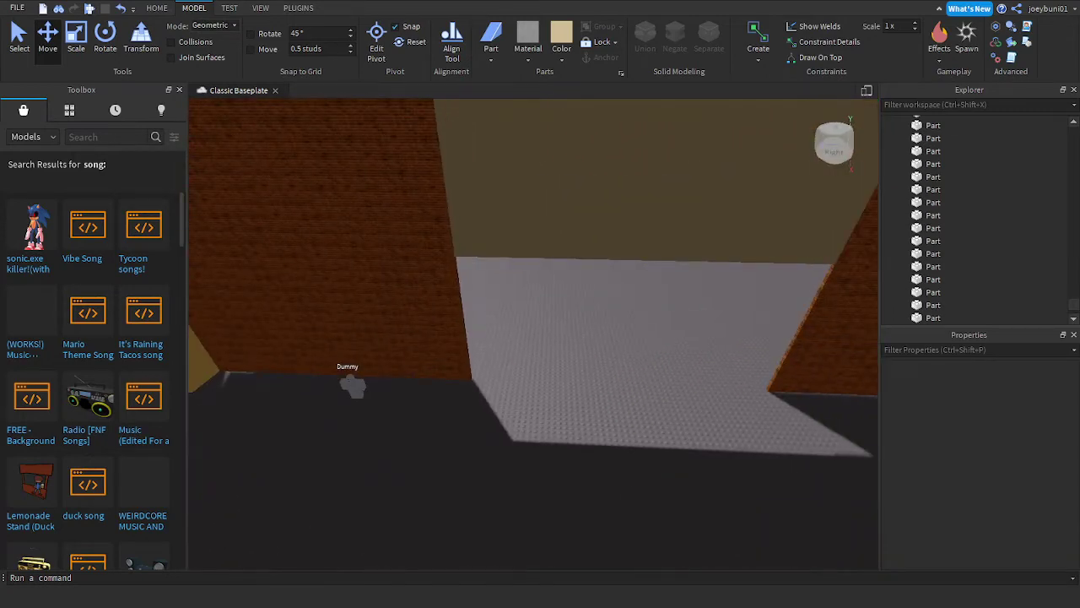
scroll(639, 372, "down", 15)
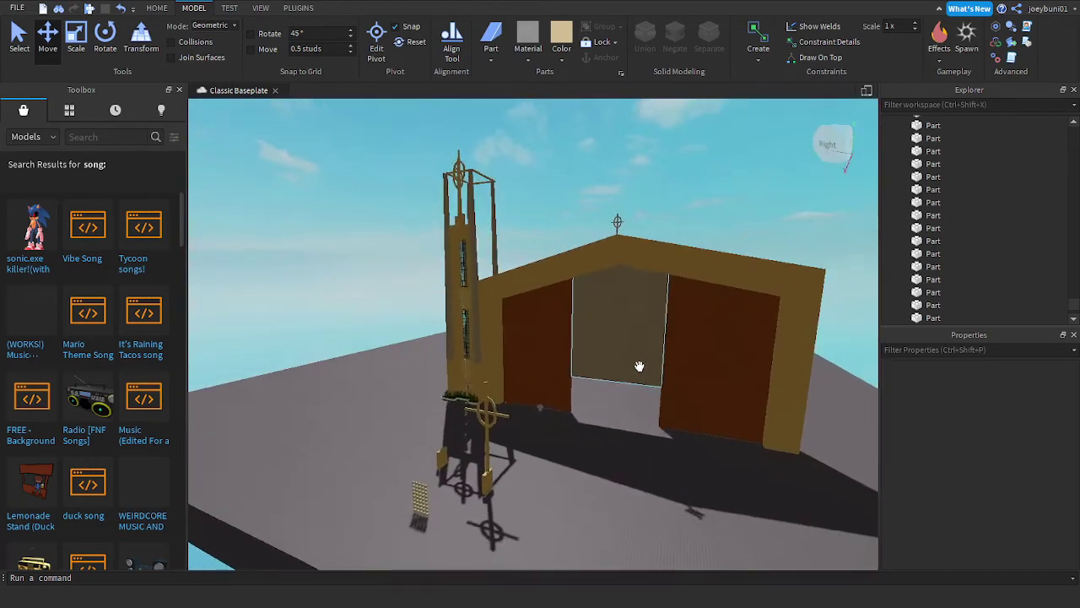
right_click_drag(602, 415, 601, 415)
key("w")
scroll(603, 419, "up", 5)
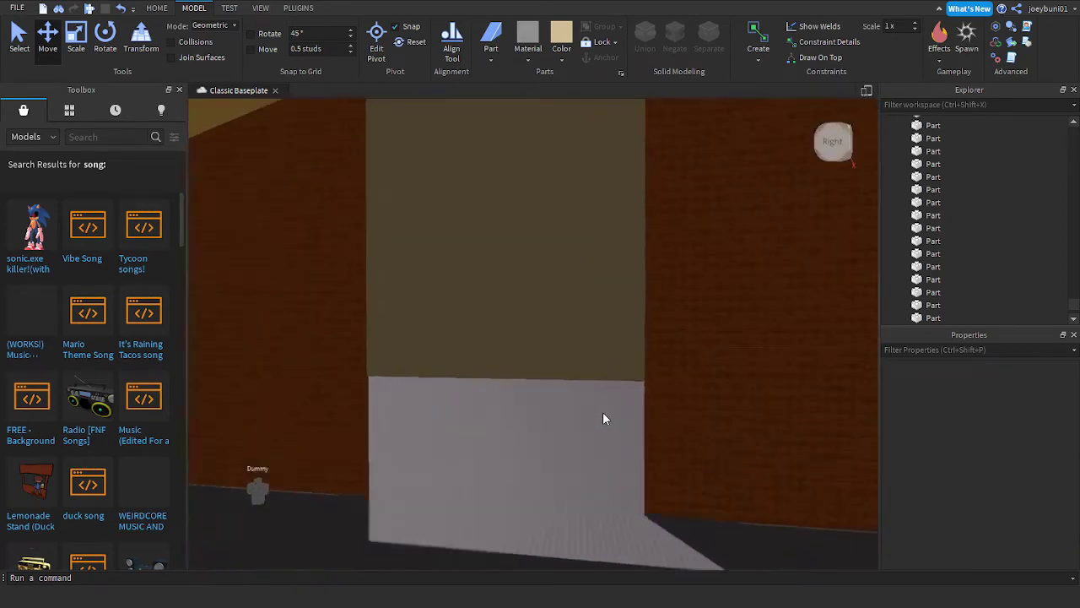
Step: Duplicate the tan centre panel between the brick walls and shrink the copy's height to a thin strip along its lower edge
right_click_drag(604, 417, 569, 357)
left_click(568, 361)
scroll(568, 361, "down", 4)
key("ctrl+d")
left_click(78, 35)
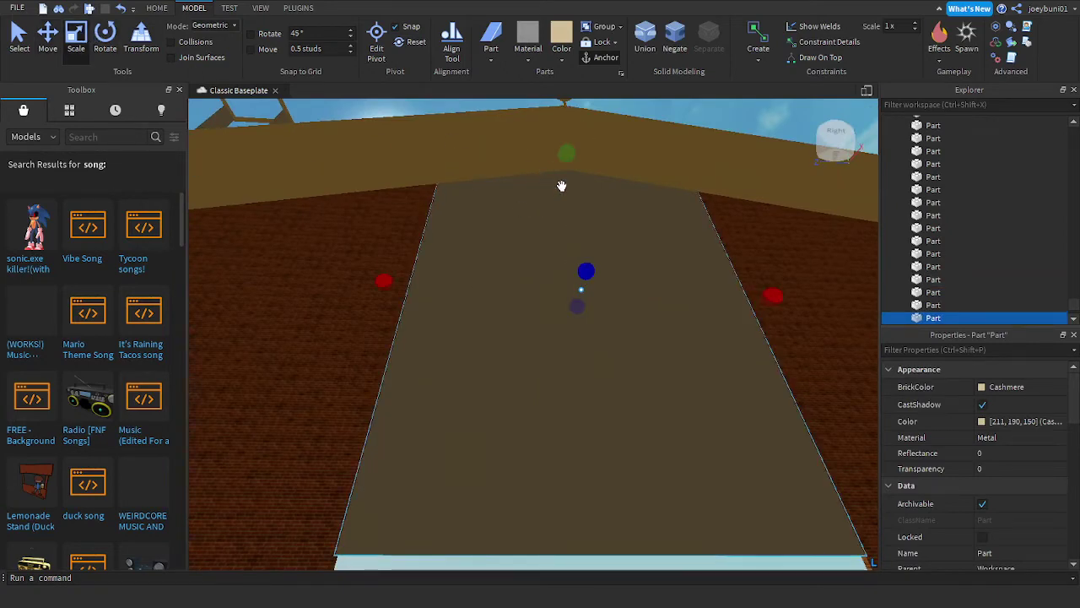
left_click_drag(579, 459, 589, 533)
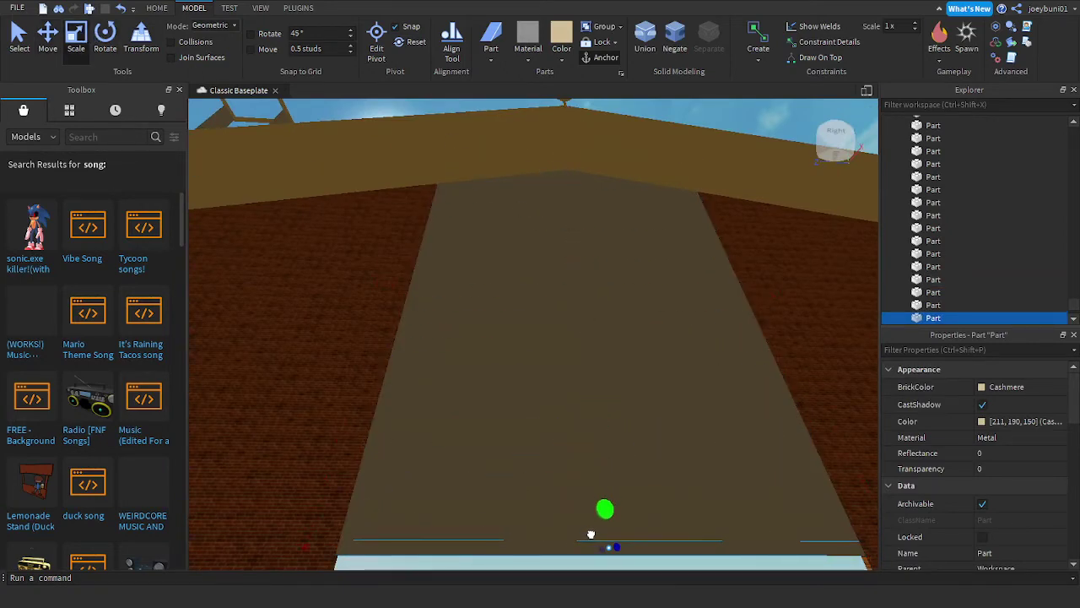
Step: Extend the thin strip outward past the brick walls into a flat slab and colour it CGA brown
right_click_drag(614, 473, 615, 473)
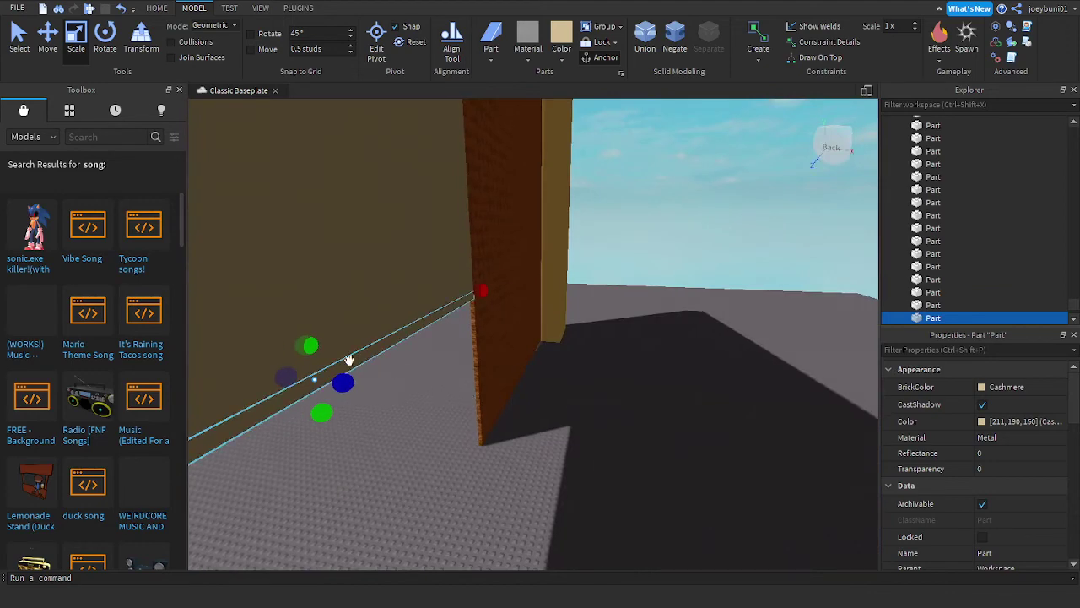
left_click_drag(351, 385, 644, 430)
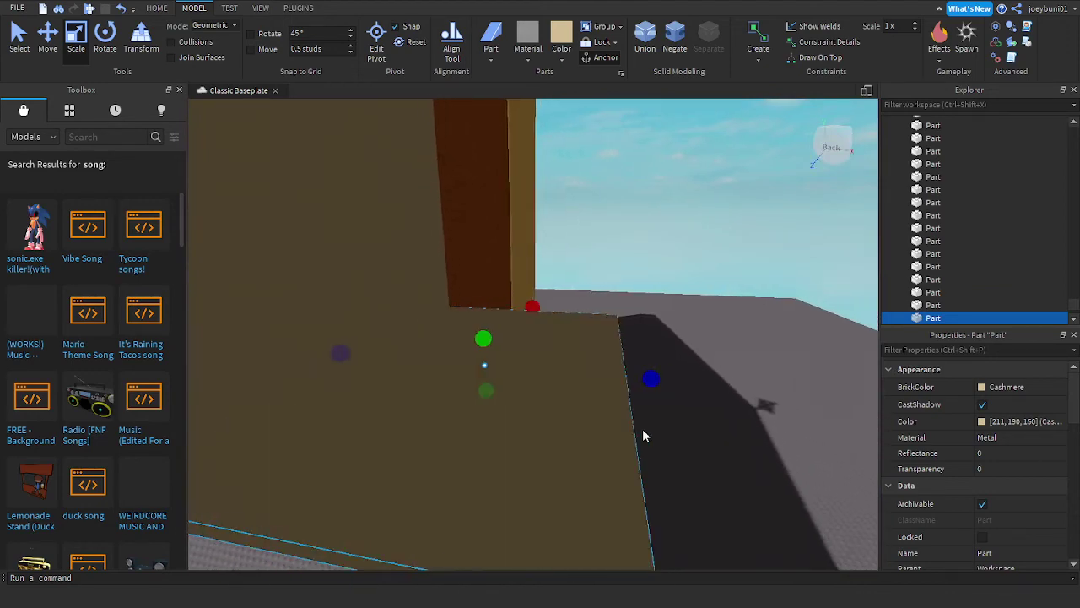
right_click_drag(643, 429, 615, 424)
key("s")
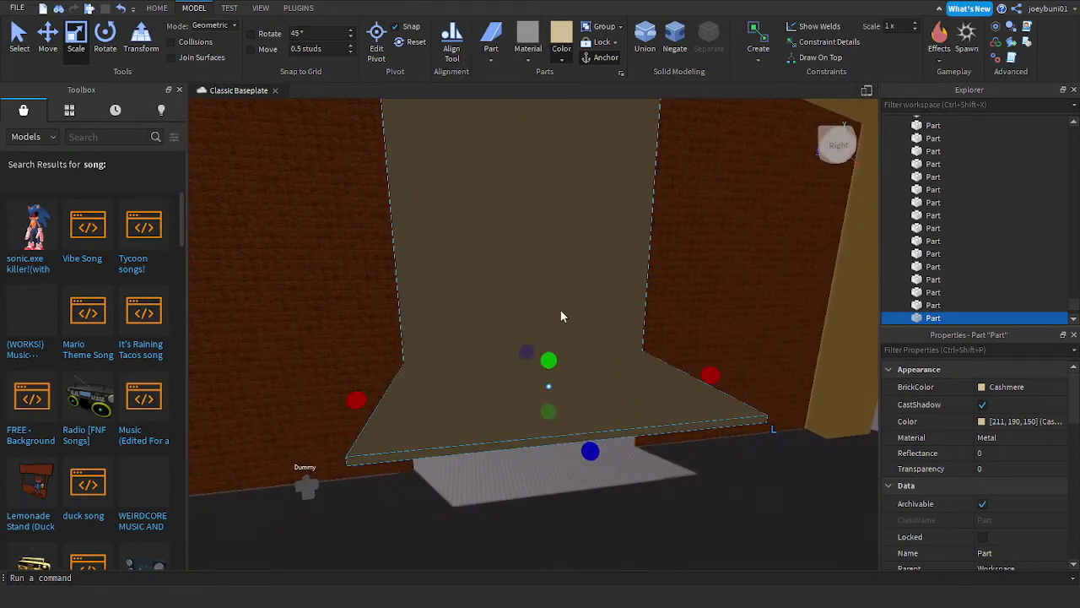
left_click(586, 224)
right_click_drag(592, 374, 592, 373)
key("w")
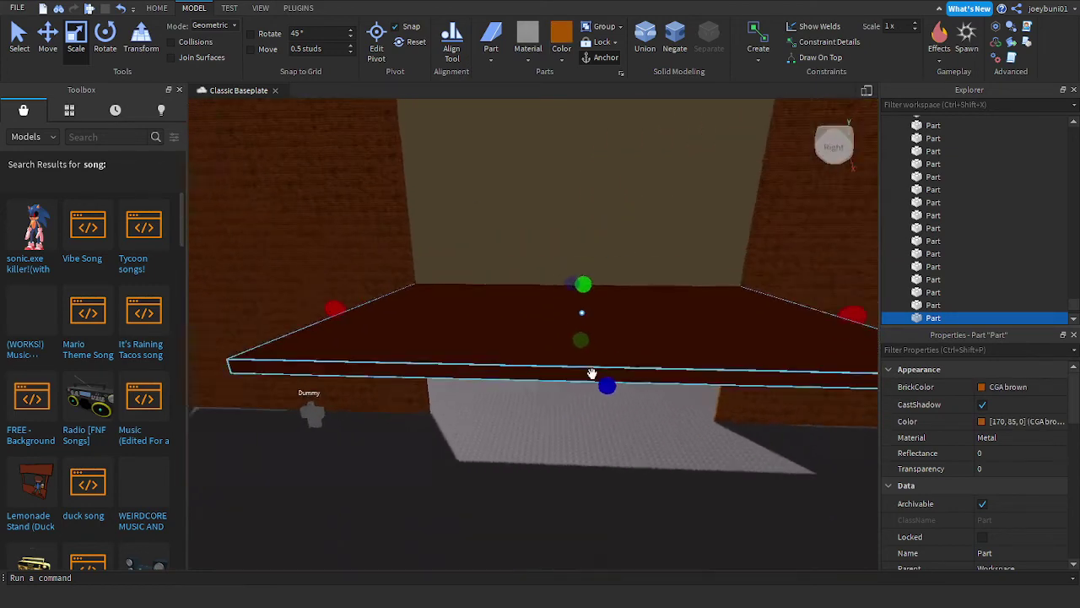
Step: Narrow the brown slab to a slim beam along the inner edge of the brick wall nearer the tower
key("d")
left_click_drag(766, 321, 674, 343)
key("a")
right_click_drag(675, 342, 581, 376)
key("a")
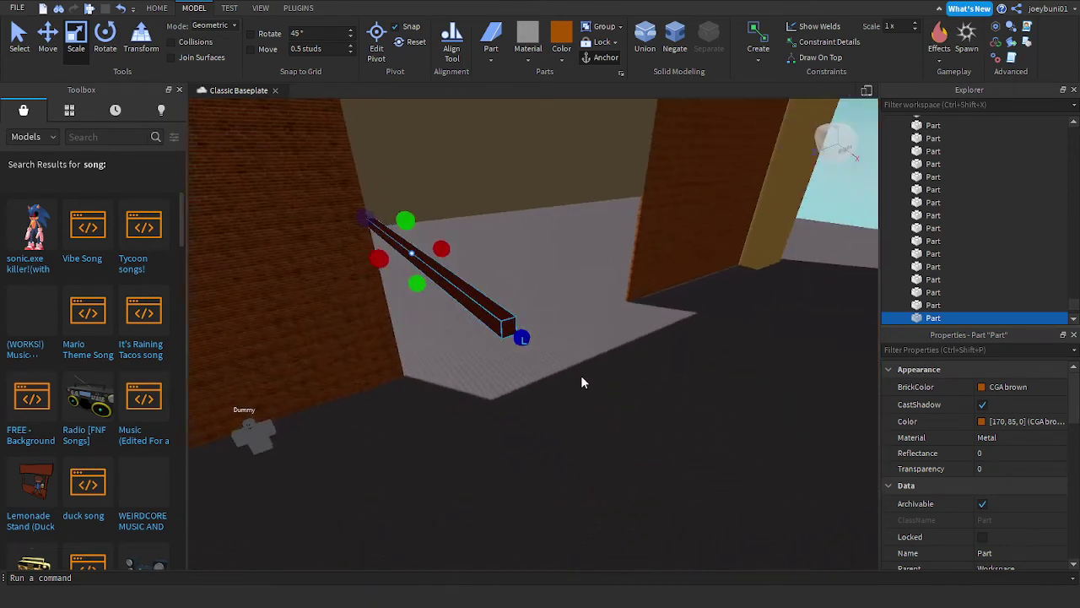
Step: Shorten a copy of the brown beam to a small block at the beam's outer end and rotate it slightly
left_click_drag(599, 336, 585, 329)
right_click_drag(533, 296, 528, 287)
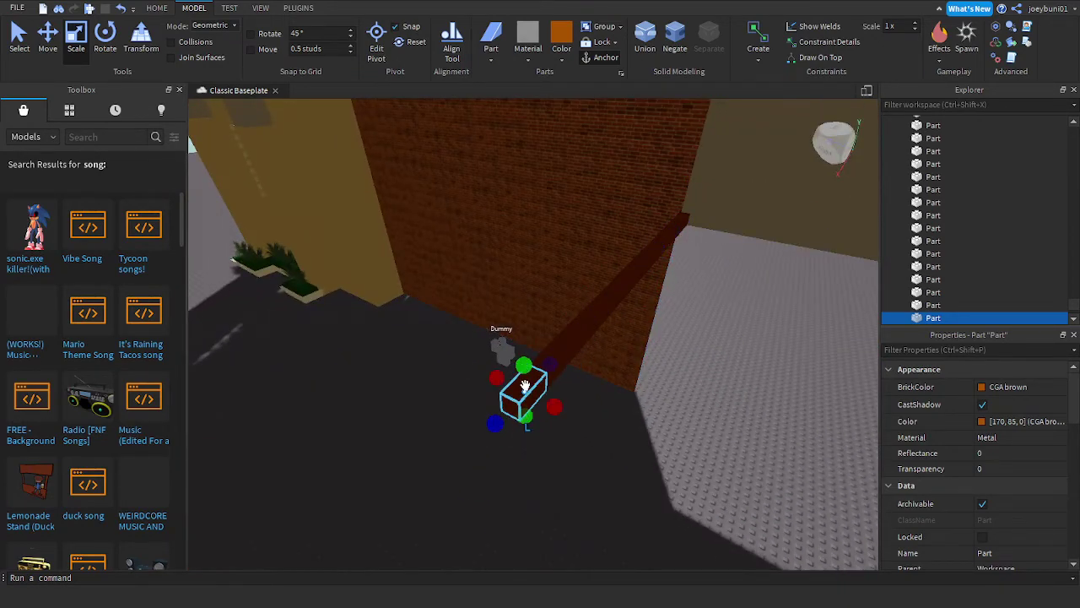
key("s")
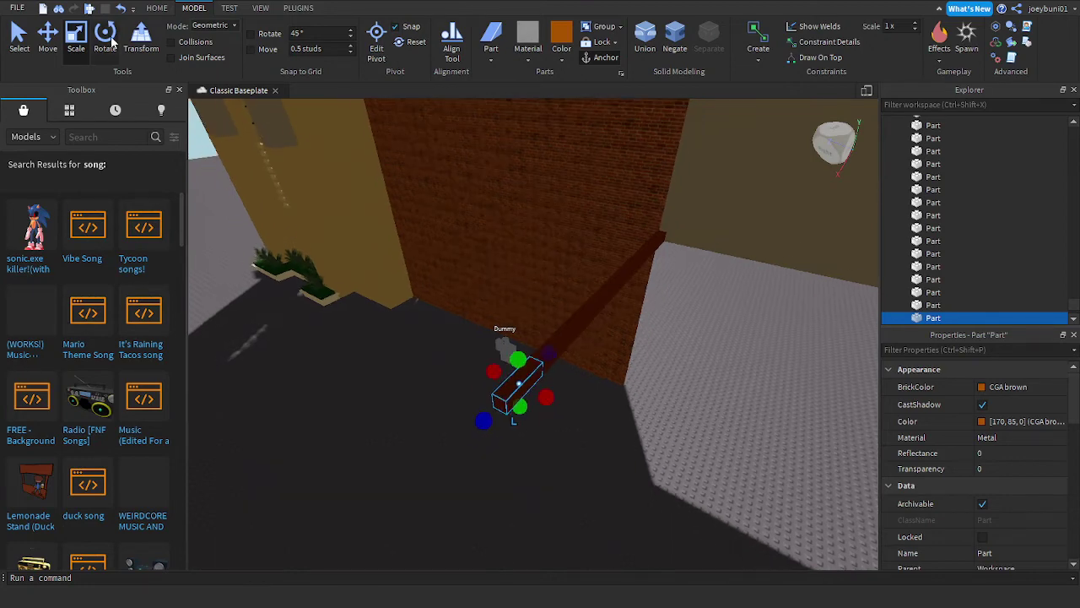
left_click(105, 44)
left_click_drag(458, 422, 466, 451)
left_click(57, 34)
Step: Try to align the rotated small block with the brown beam's outer end, and delete the block
key("w")
right_click_drag(441, 359, 440, 358)
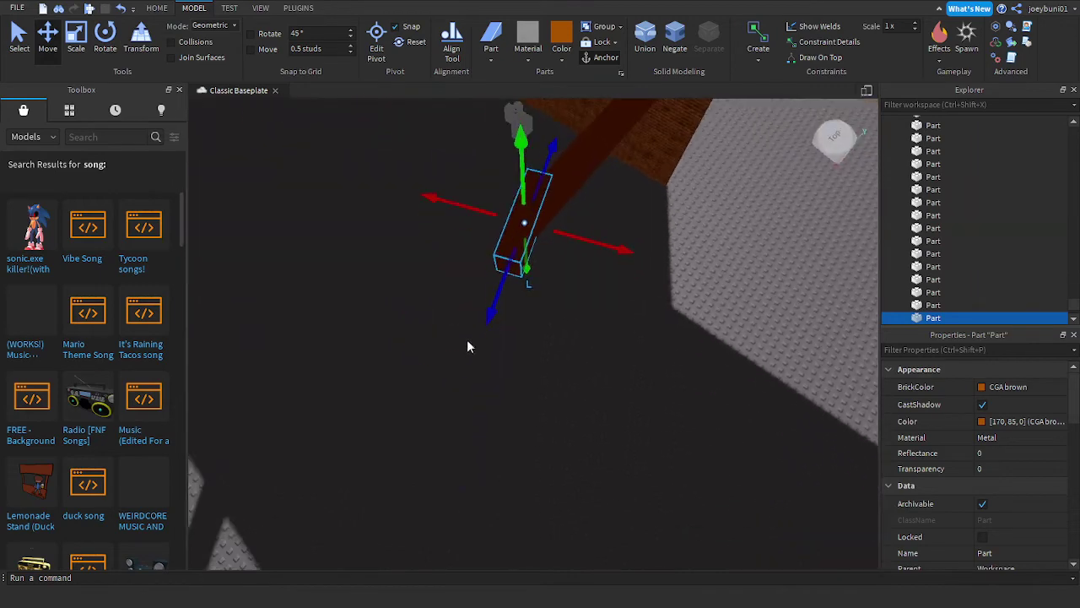
left_click_drag(493, 300, 487, 316)
left_click_drag(567, 256, 572, 255)
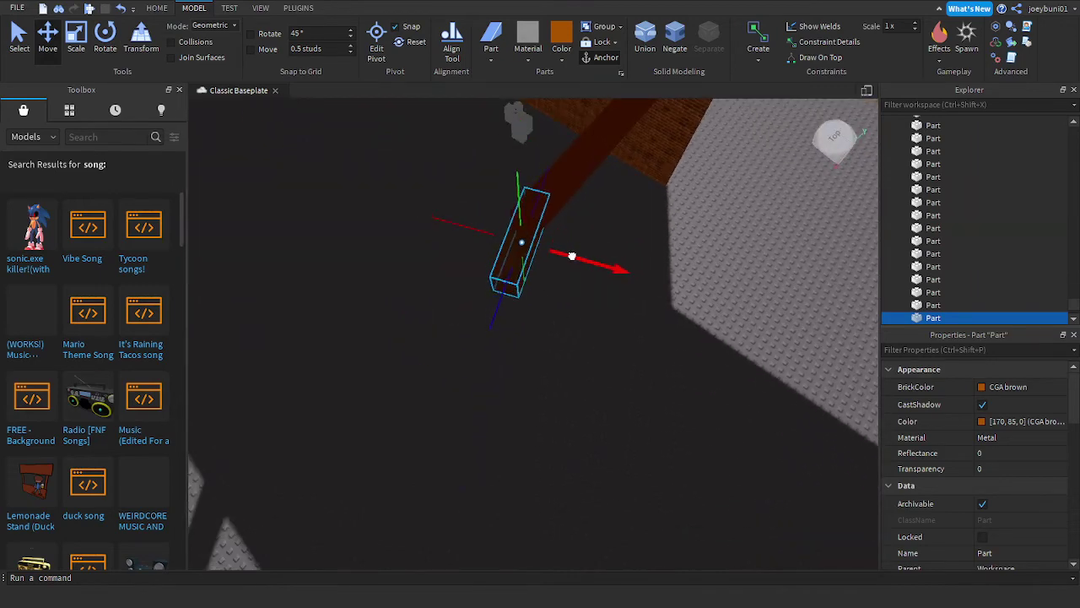
left_click_drag(495, 315, 490, 330)
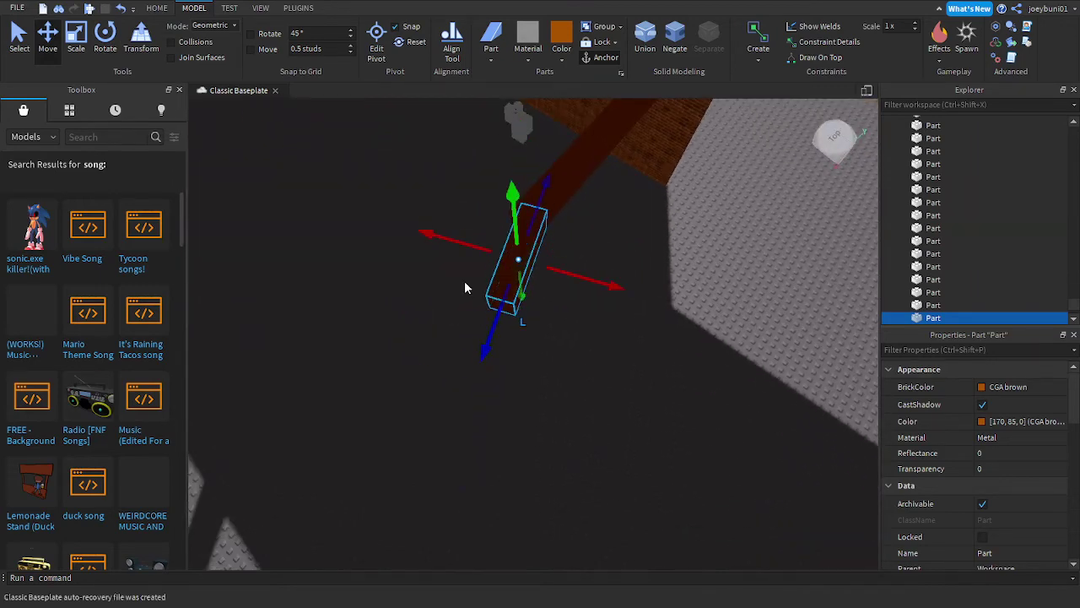
left_click_drag(453, 240, 449, 237)
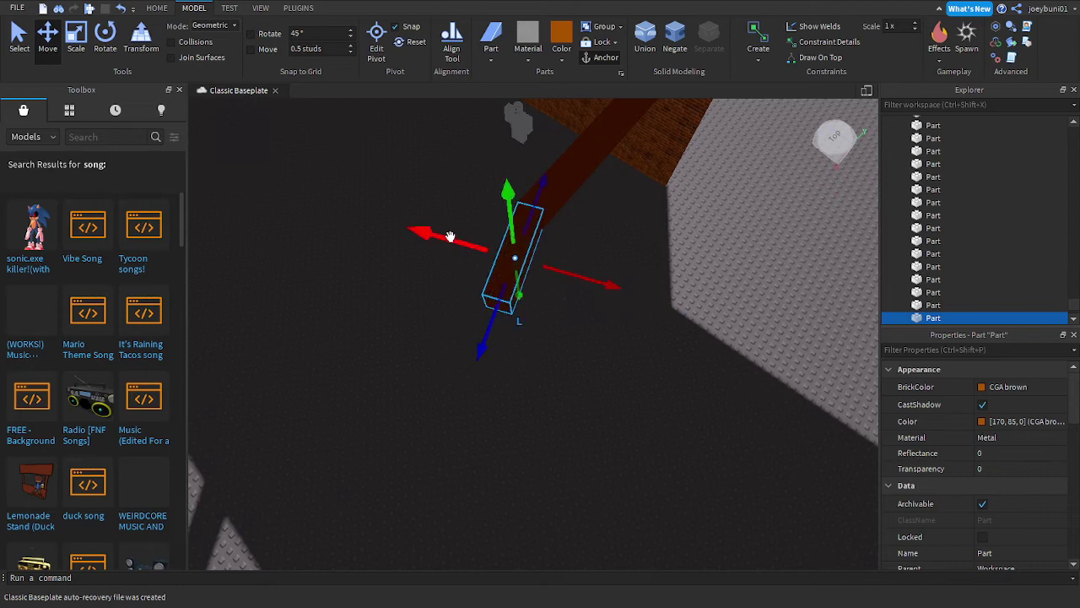
right_click_drag(454, 311, 456, 315)
key("d")
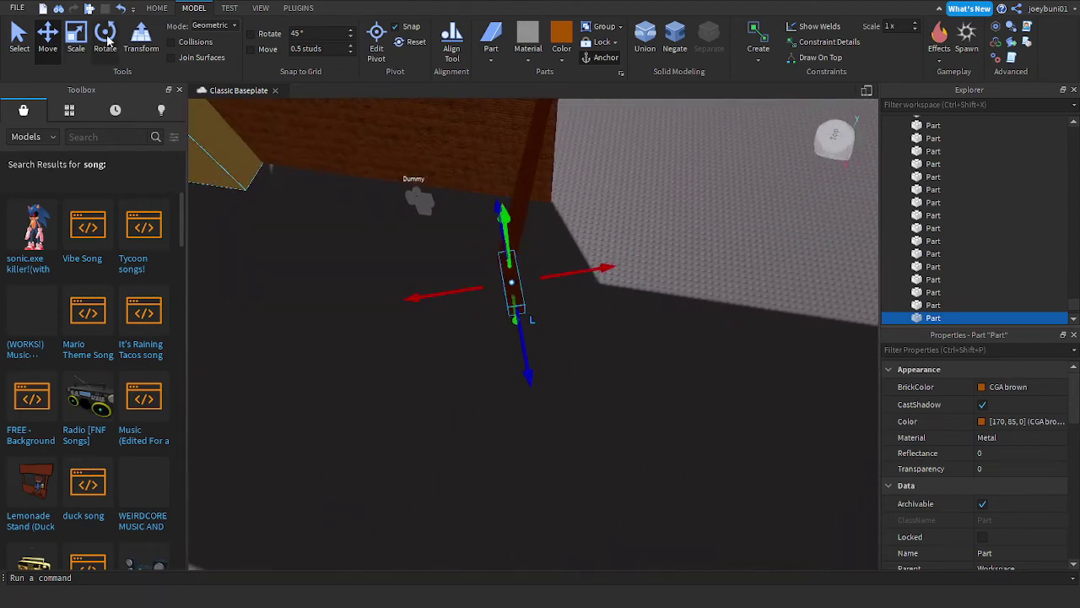
key("Delete")
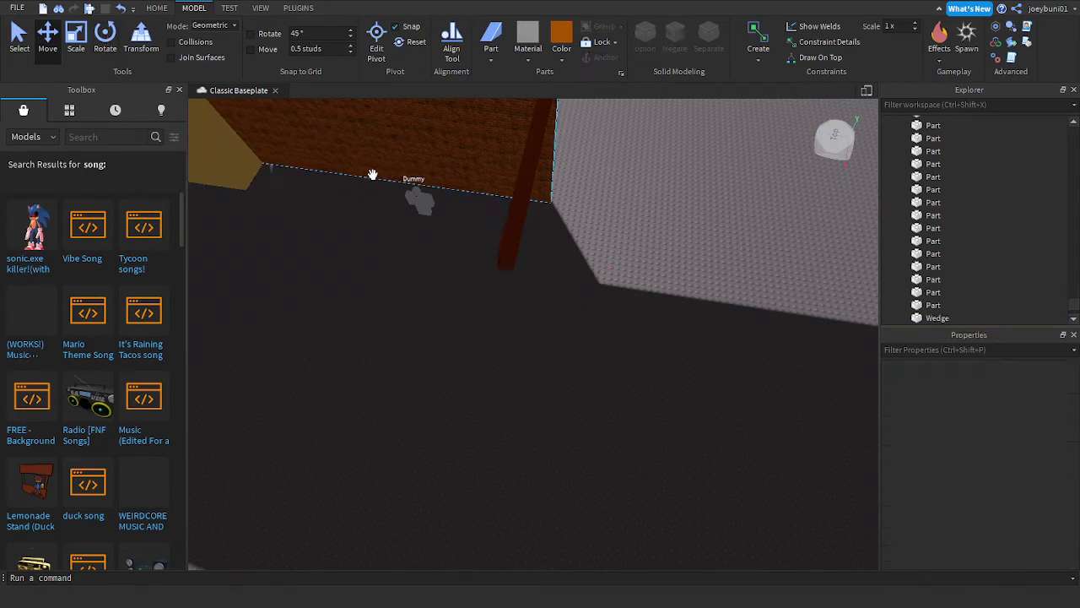
Step: Examine the brown beam, the brick wall beside the tower and the entrance opening from several angles
right_click_drag(454, 178, 459, 178)
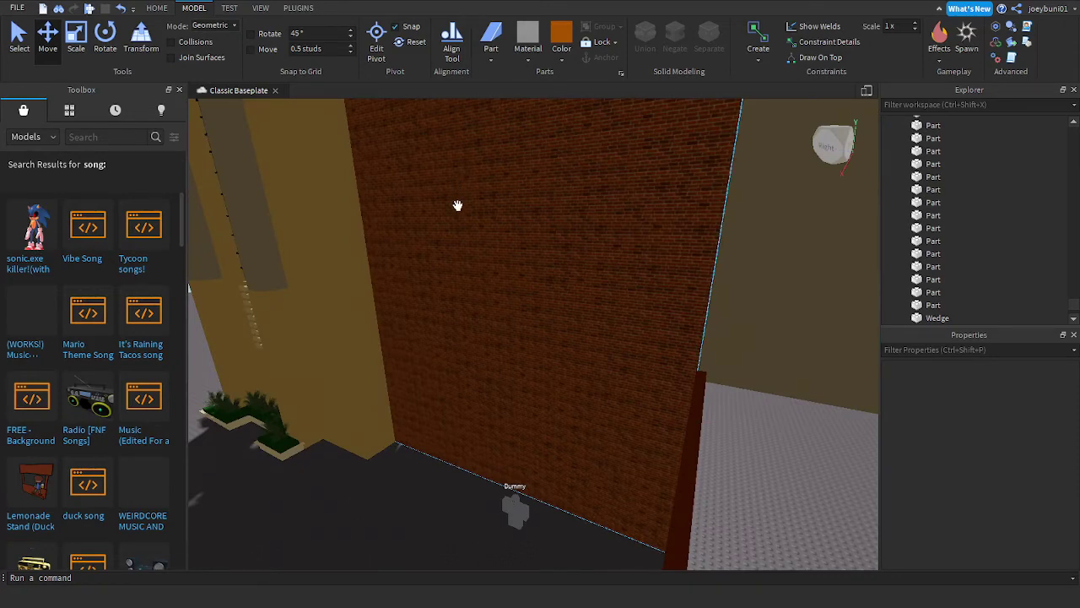
right_click_drag(478, 264, 479, 263)
key("a")
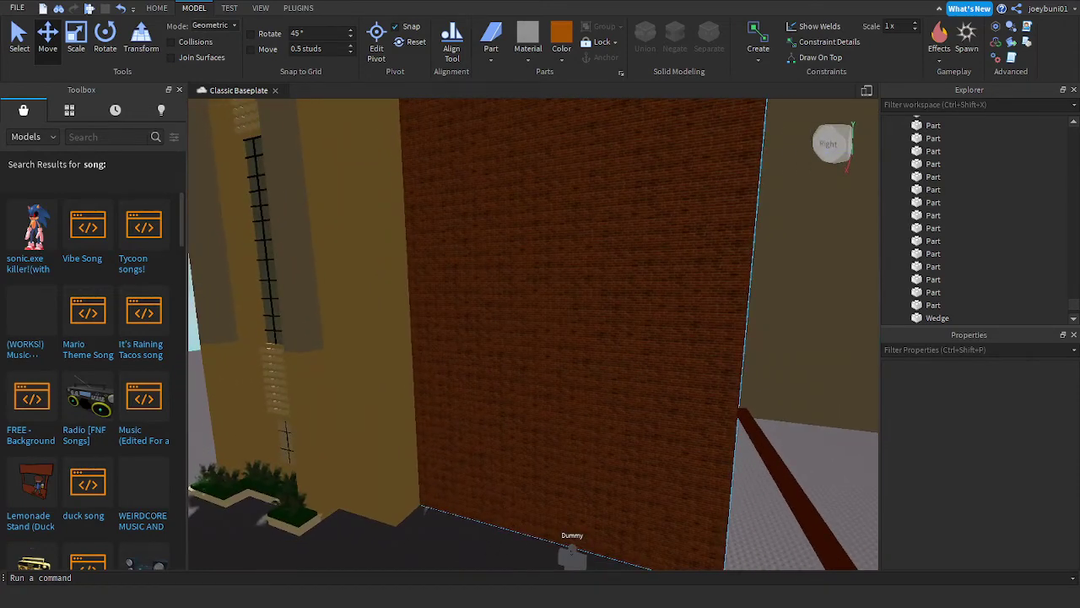
right_click_drag(501, 320, 492, 317)
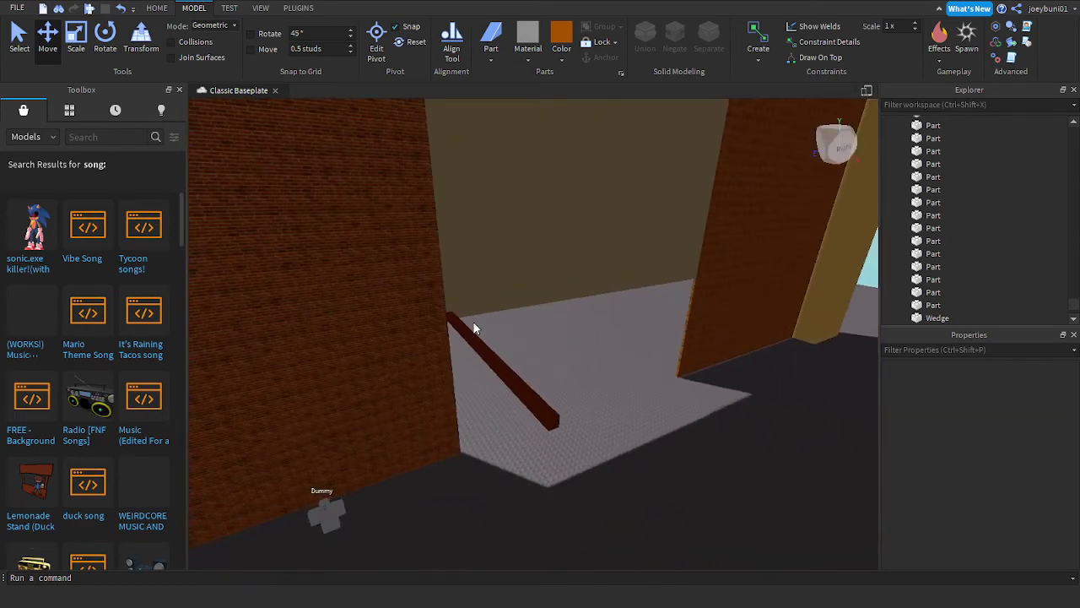
right_click_drag(473, 327, 473, 322)
scroll(472, 322, "down", 5)
key("w")
scroll(472, 323, "down", 8)
scroll(473, 322, "up", 2)
key("w")
key("w")
key("w")
key("s")
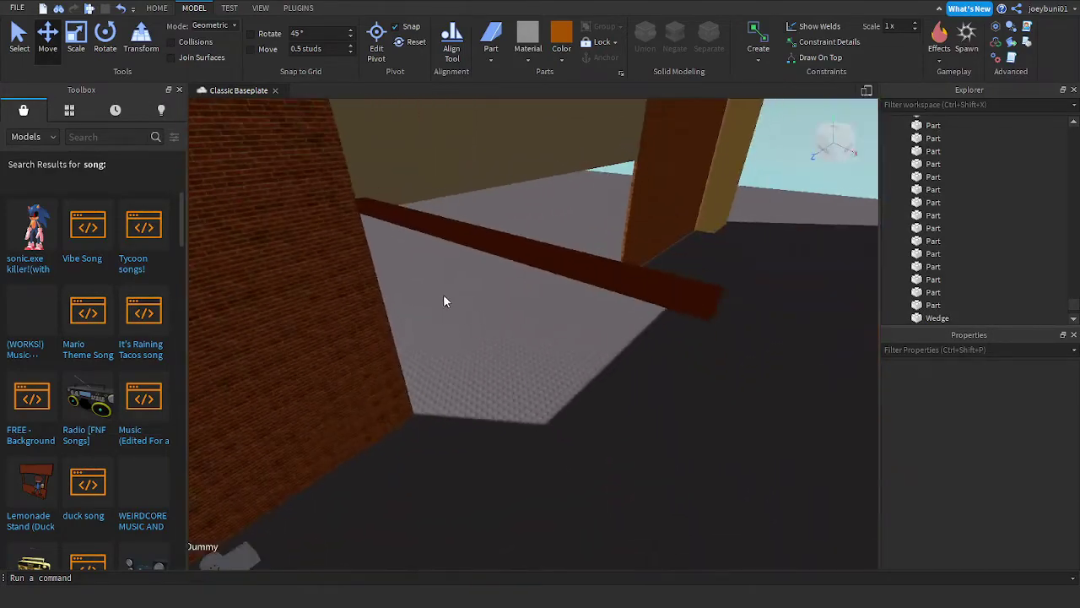
Step: Try to reposition the brown beam freely away from the entrance opening, and undo the move
left_click_drag(431, 221, 405, 228)
right_click_drag(405, 229, 405, 228)
left_click_drag(405, 229, 403, 234)
right_click_drag(405, 229, 403, 234)
left_click_drag(402, 233, 474, 216)
right_click_drag(403, 234, 403, 233)
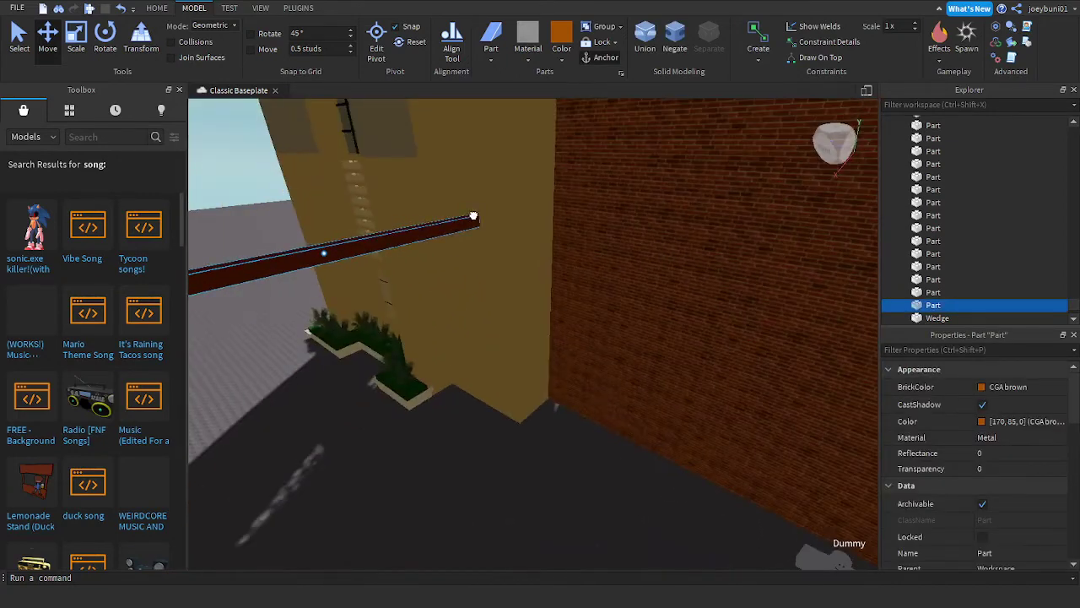
left_click_drag(473, 216, 474, 216)
right_click_drag(473, 216, 474, 216)
left_click_drag(473, 216, 474, 216)
key("ctrl+z")
Step: Move the brown beam sideways across the brick wall to its outer edge beside the tan pillar near the tower
right_click_drag(438, 221, 438, 221)
key("s")
key("a")
left_click_drag(588, 319, 365, 316)
key("a")
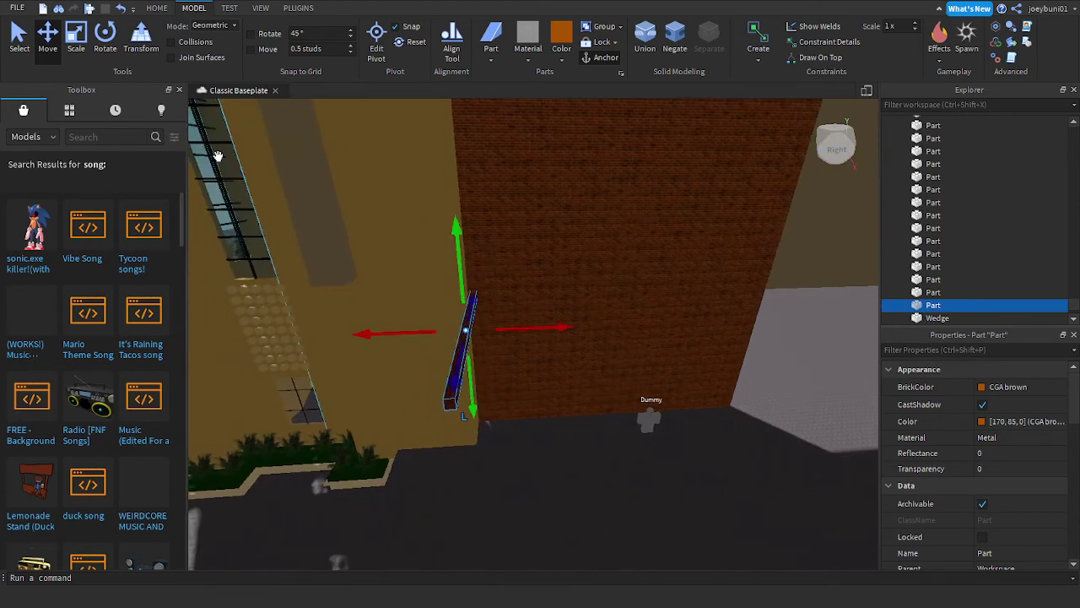
Step: Rotate the brown beam to point diagonally outward toward the entrance and shift it along the brick wall's outer edge
left_click(105, 34)
left_click_drag(446, 391, 491, 397)
key("w")
left_click_drag(414, 367, 462, 376)
left_click(55, 29)
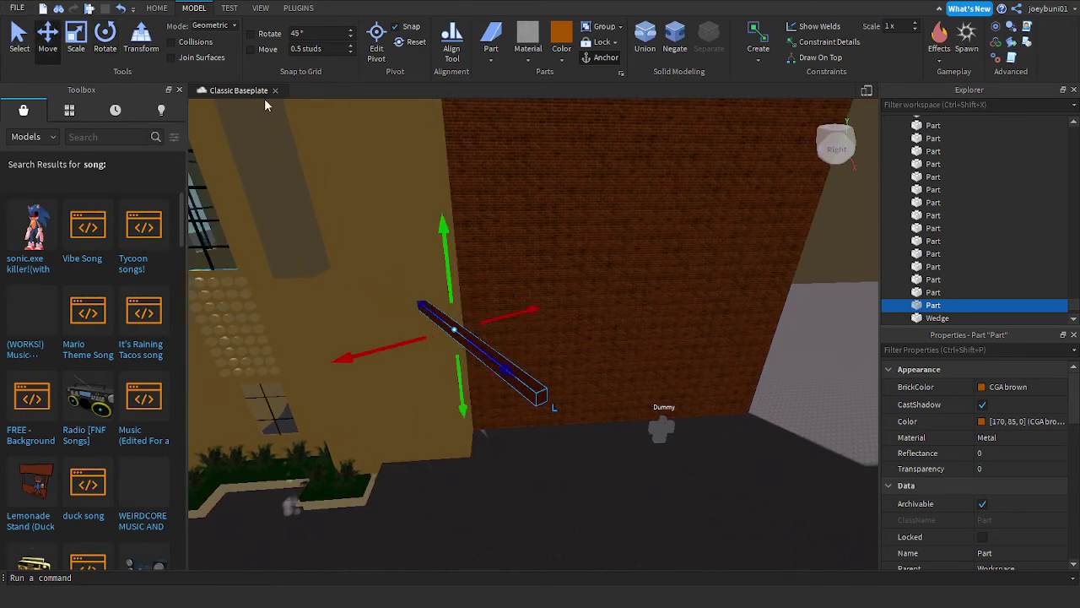
left_click_drag(516, 314, 579, 358)
left_click_drag(457, 343, 454, 343)
Step: Lengthen the angled brown beam at its outer end so it projects further in front of the brick wall
key("d")
key("s")
left_click(75, 55)
key("s")
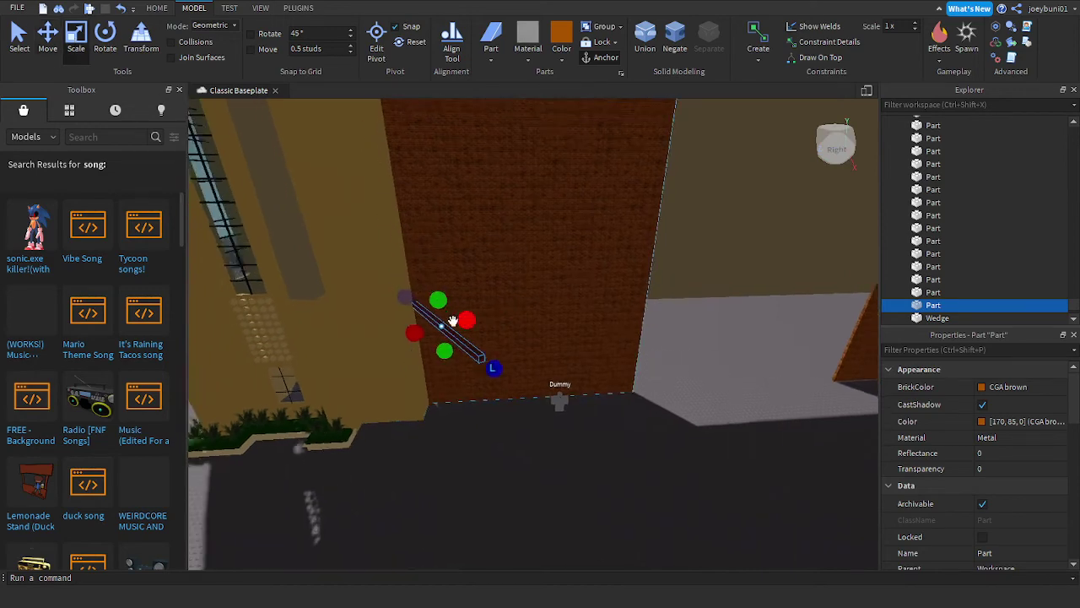
right_click_drag(602, 427, 599, 425)
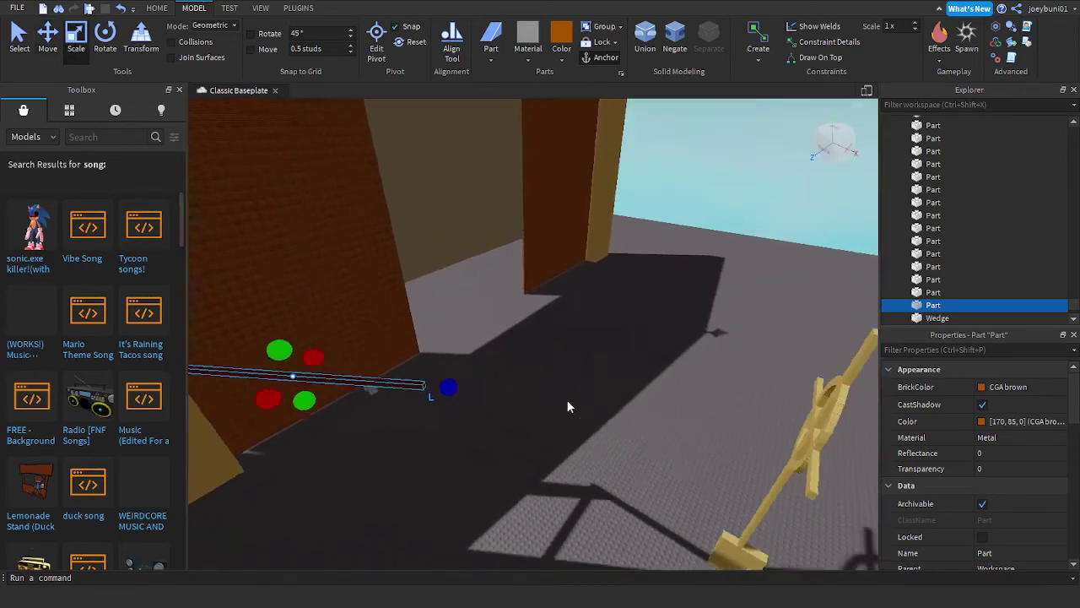
key("a")
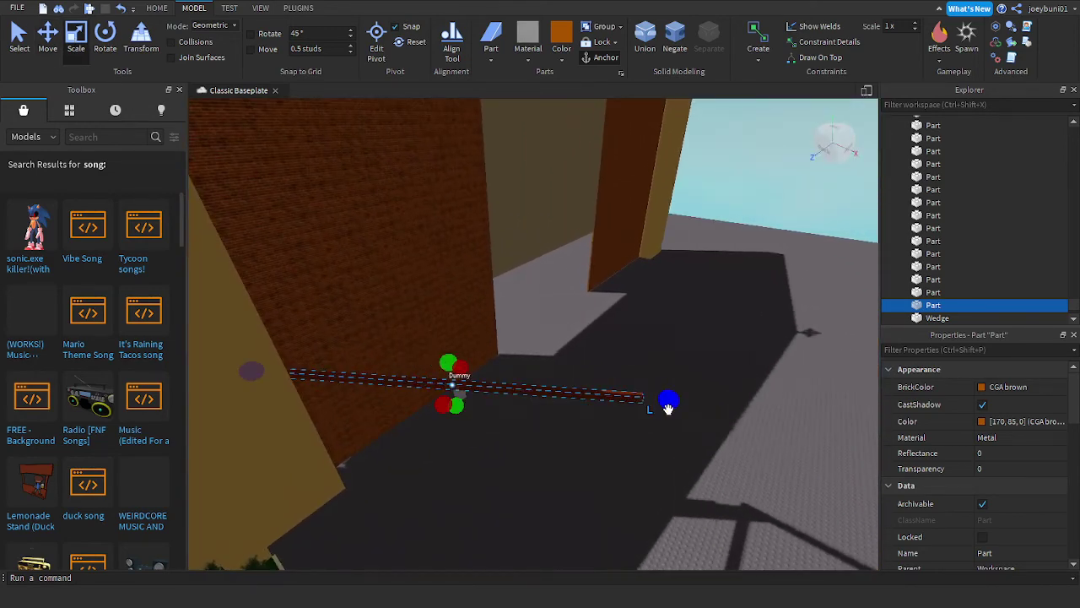
key("d")
right_click_drag(668, 408, 667, 409)
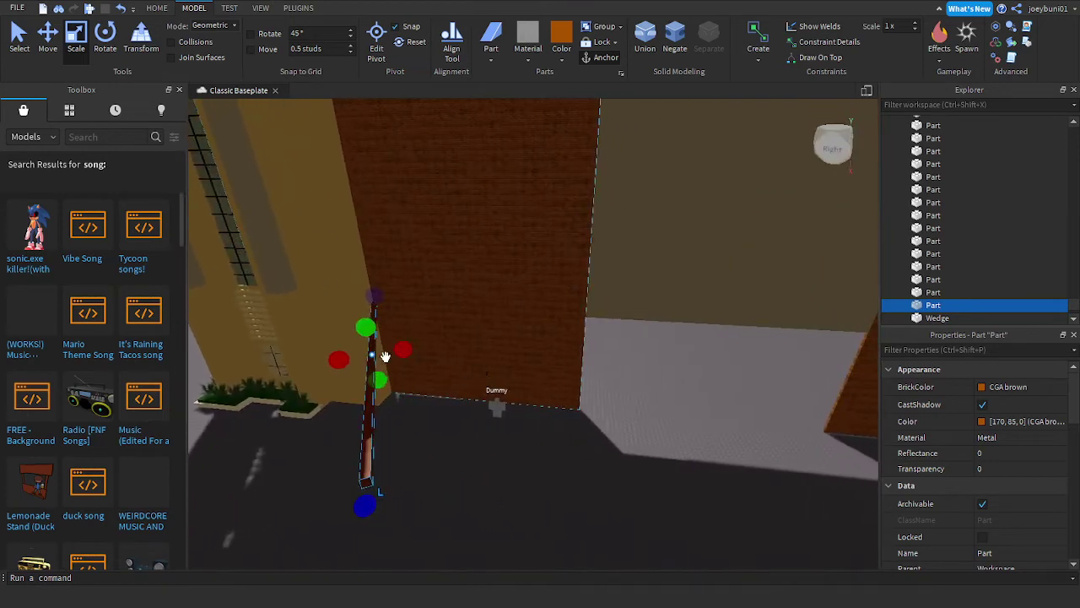
Step: Duplicate the angled brown beam and move the copy along the brick wall toward the entrance opening
key("ctrl+d")
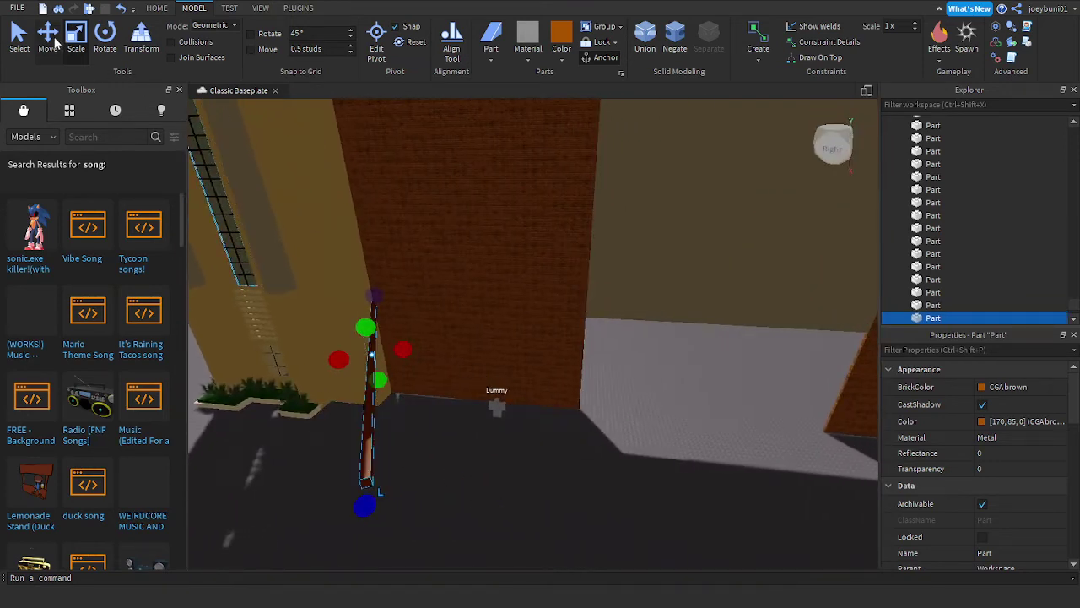
left_click(51, 41)
mouse_move(445, 344)
left_mouse_down()
mouse_move(498, 349)
mouse_move(458, 334)
left_mouse_up()
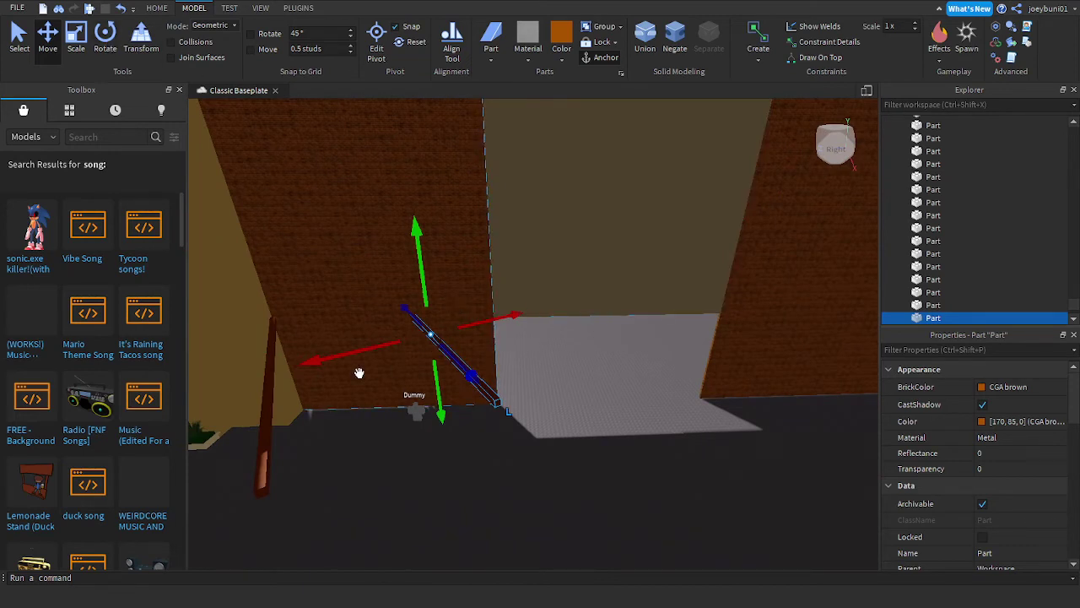
left_click_drag(359, 373, 296, 358)
Step: Rotate the copied beam about its vertical axis so it slants across toward the first beam's outer end
left_click(104, 38)
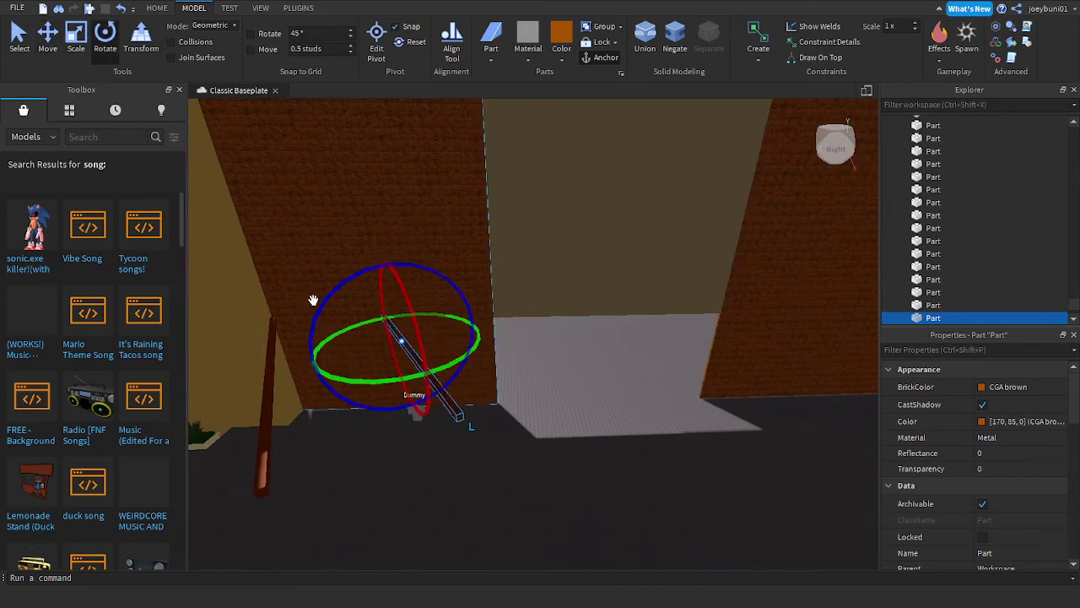
left_click_drag(313, 299, 431, 337)
key("ctrl+l")
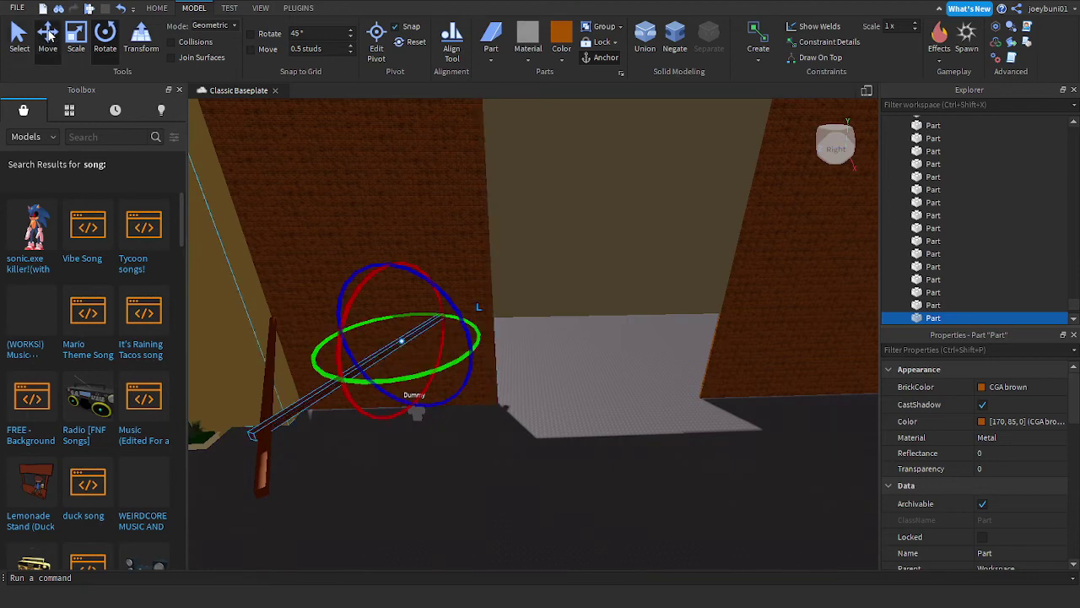
Step: Move the copied brown beam across the entrance opening to the outer edge of the opposite brick wall
left_click(49, 35)
left_click_drag(489, 360, 704, 406)
right_click_drag(687, 373, 711, 396)
left_click_drag(612, 525, 732, 498)
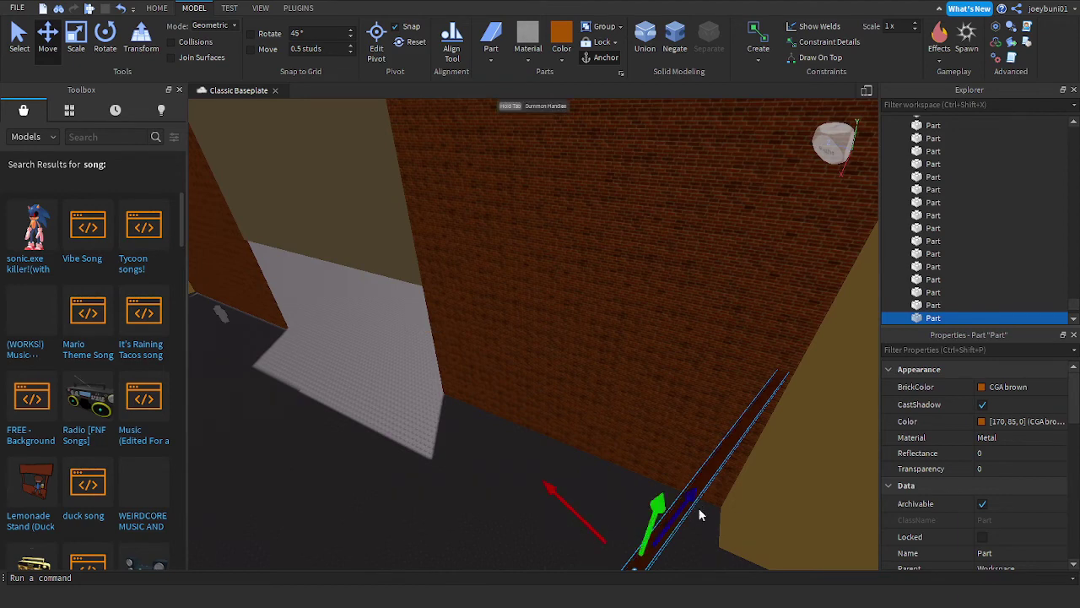
key("s")
left_click_drag(714, 513, 715, 505)
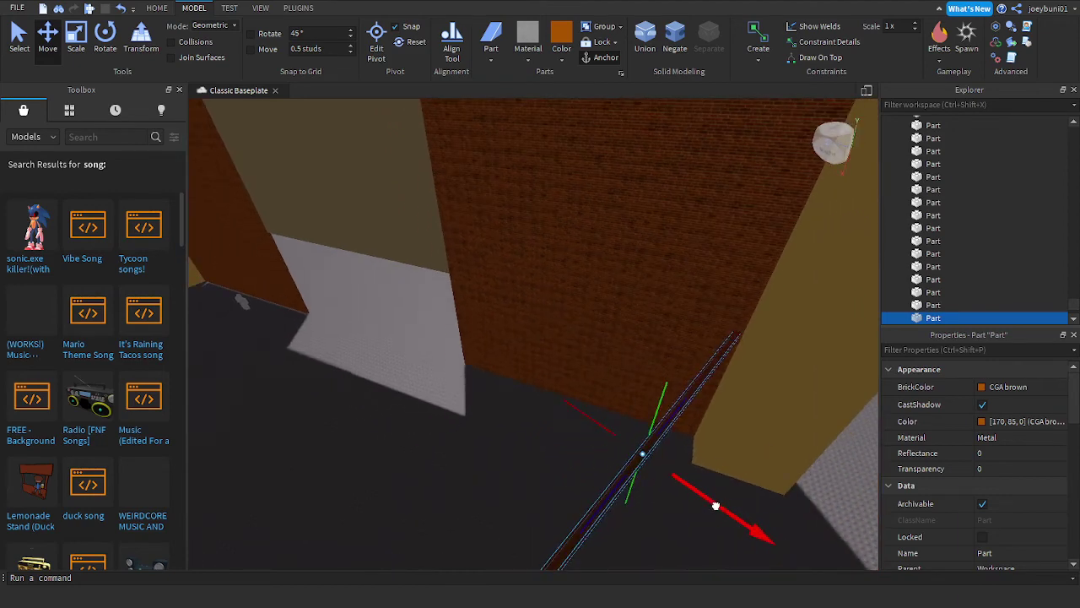
Step: Rotate the copied beam about its vertical axis to mirror the first one and shift it to the brick wall's outer edge
left_click(100, 47)
left_click_drag(581, 496, 569, 478)
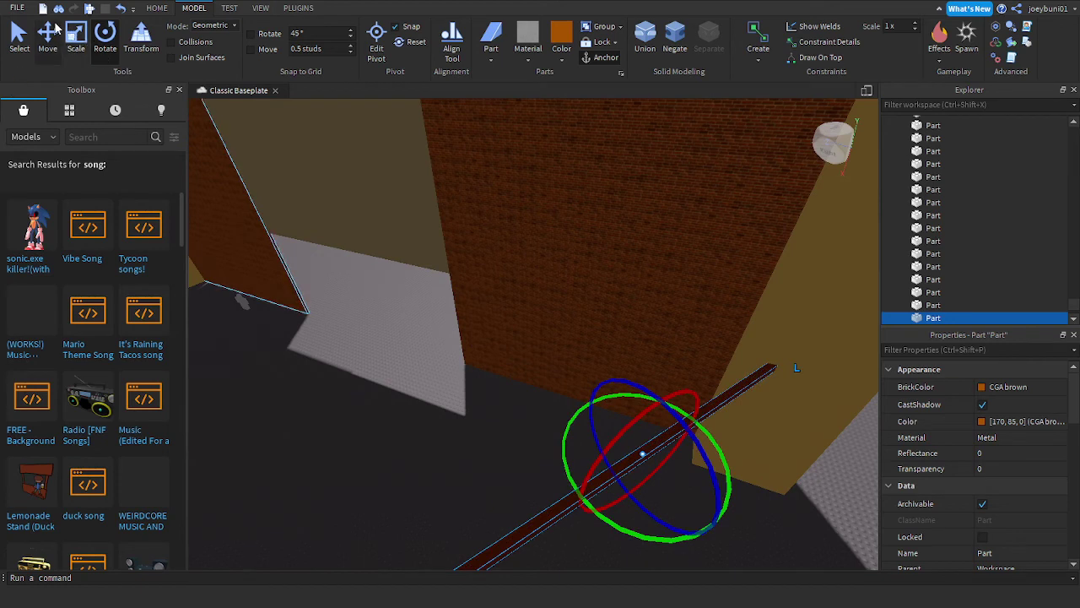
left_click(51, 34)
left_click(588, 404)
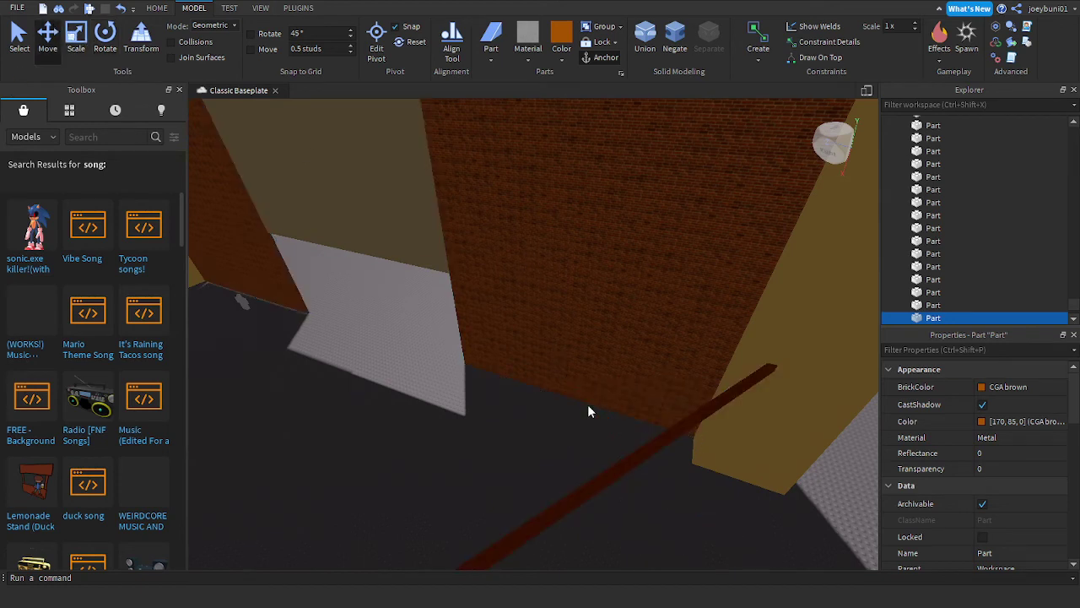
left_click(633, 457)
left_click_drag(616, 423, 589, 381)
right_click_drag(589, 381, 577, 366)
scroll(579, 371, "up", 3)
scroll(576, 366, "up", 3)
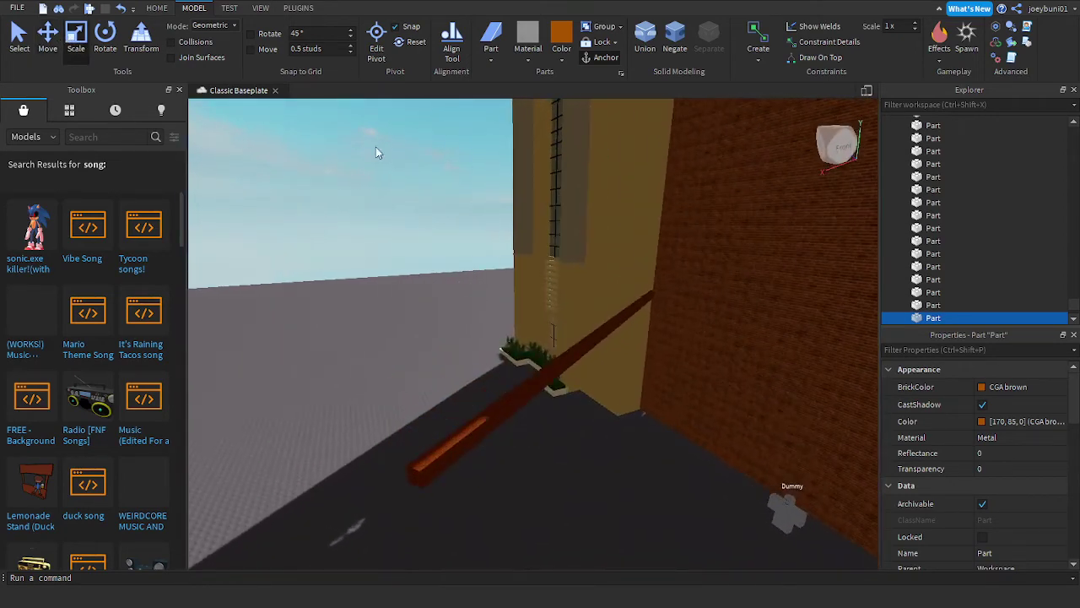
Step: Duplicate the angled beam near the tower and shorten the copy to a small block at its outer end
left_click(609, 324)
key("ctrl+d")
left_click_drag(673, 296, 589, 447)
key("w")
key("a")
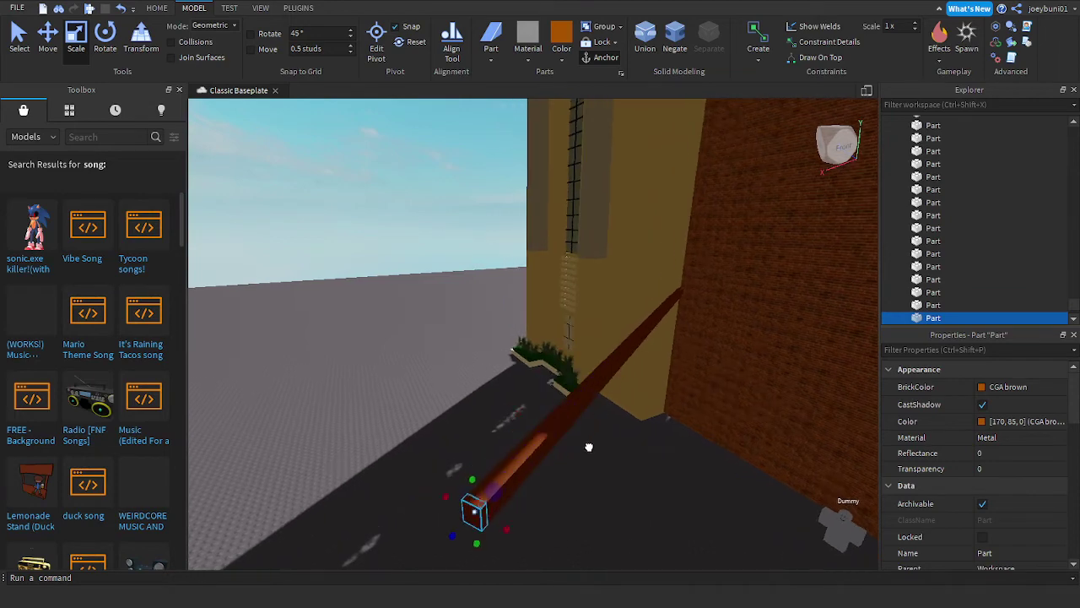
right_click_drag(560, 470, 574, 459)
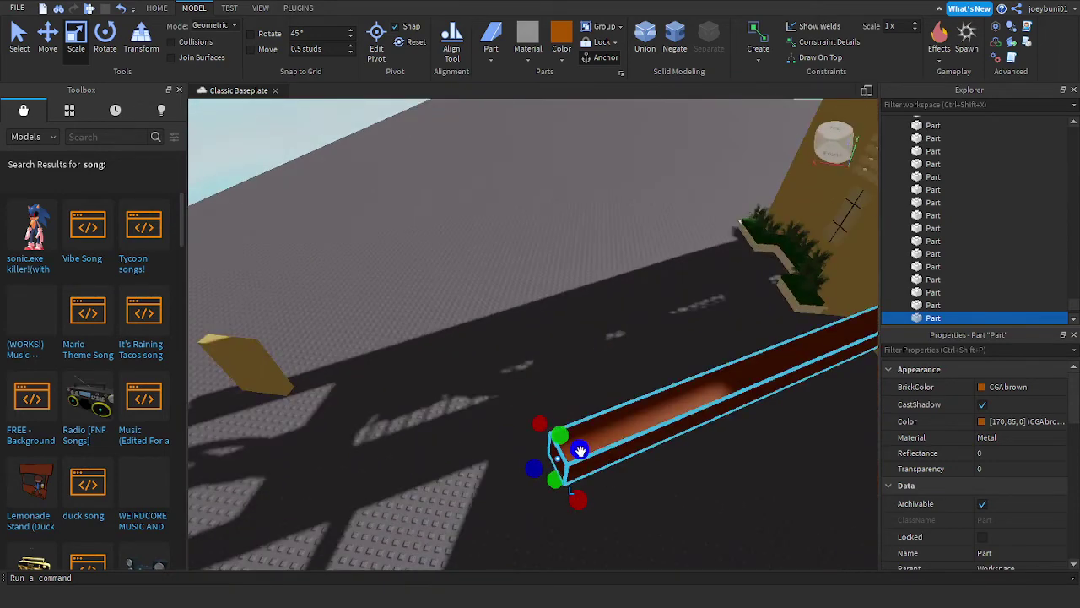
left_click_drag(580, 451, 593, 444)
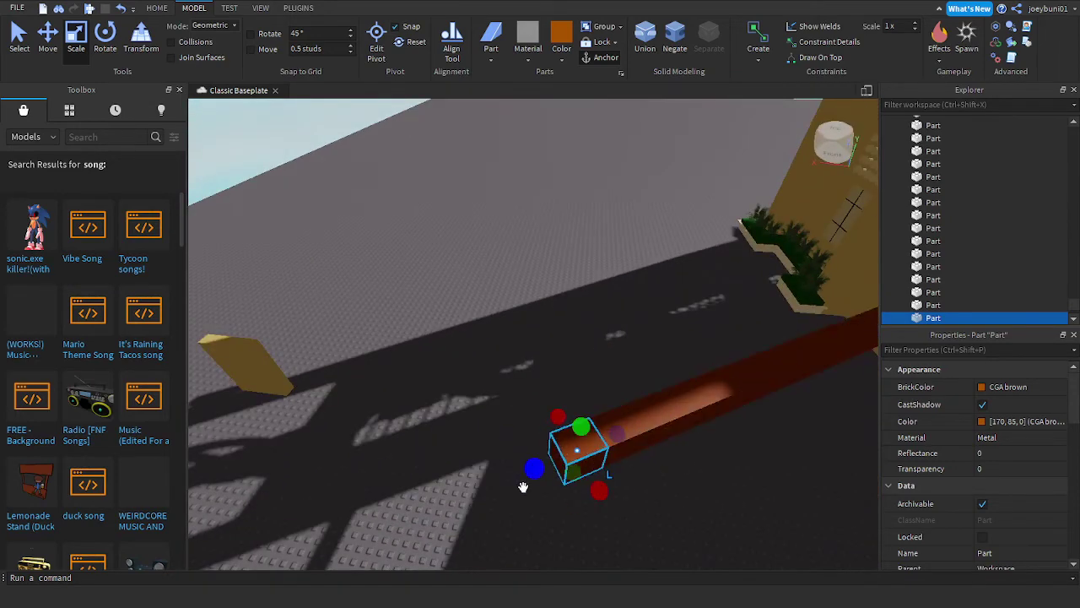
Step: Rotate the small brown block about its vertical axis to run parallel to the facade and lengthen it toward the opposite beam
left_click(106, 38)
left_click_drag(506, 429, 510, 481)
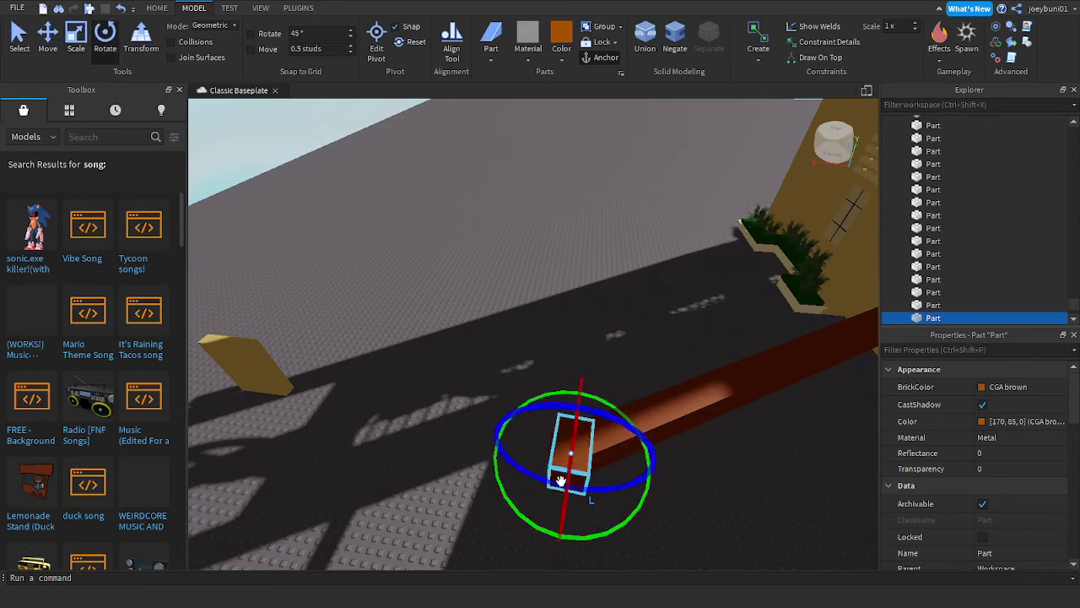
right_click_drag(597, 469, 567, 414)
left_click(81, 37)
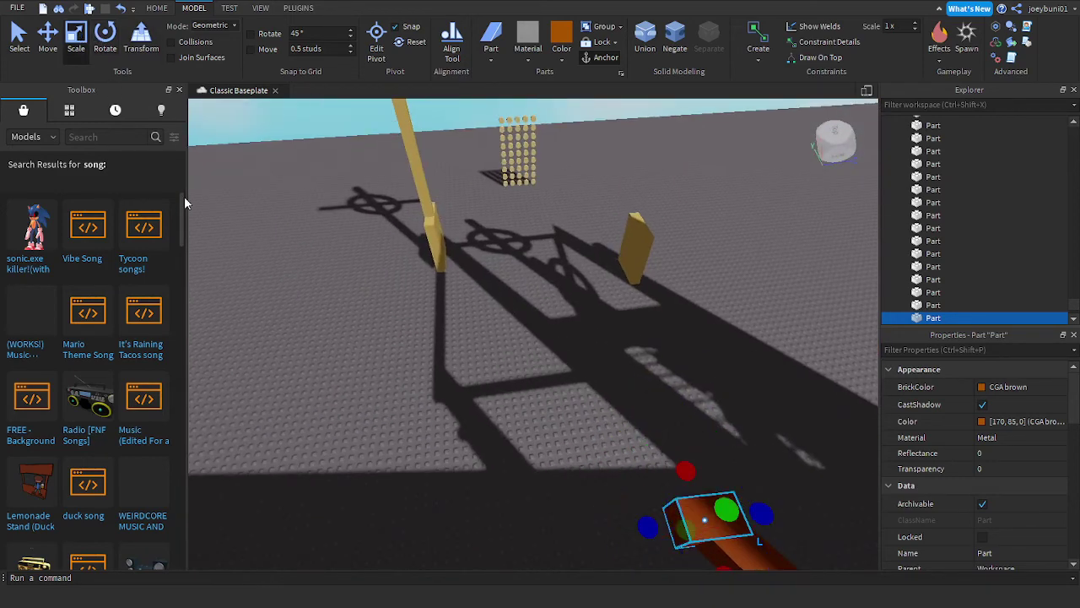
left_click_drag(646, 528, 565, 525)
right_click_drag(565, 524, 563, 474)
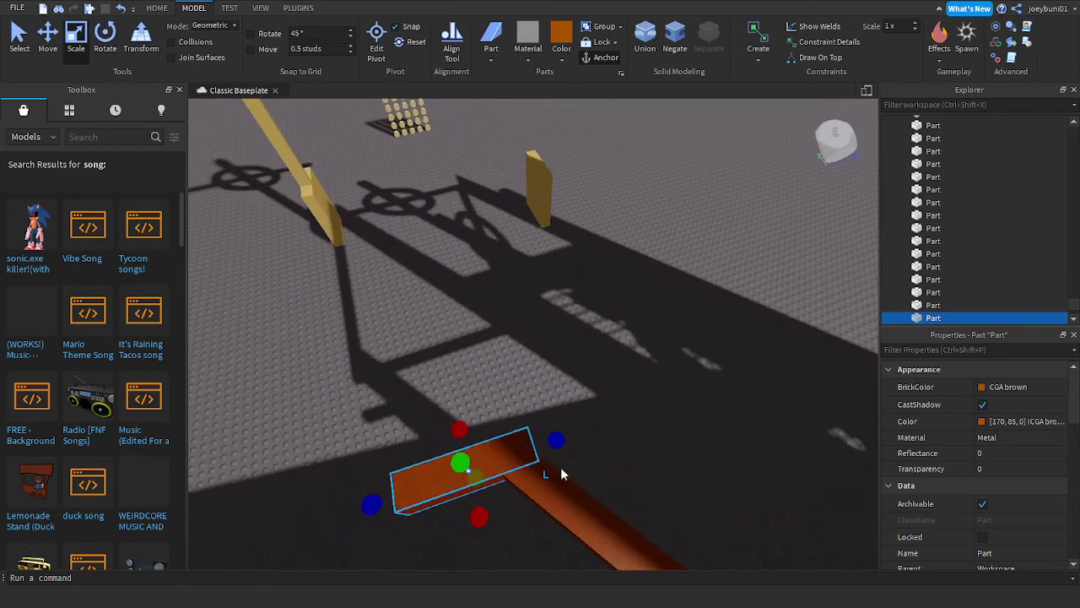
Step: Trim the crosswise beam's end so it lines up with the outer corner of the angled beam
left_click_drag(557, 441, 535, 449)
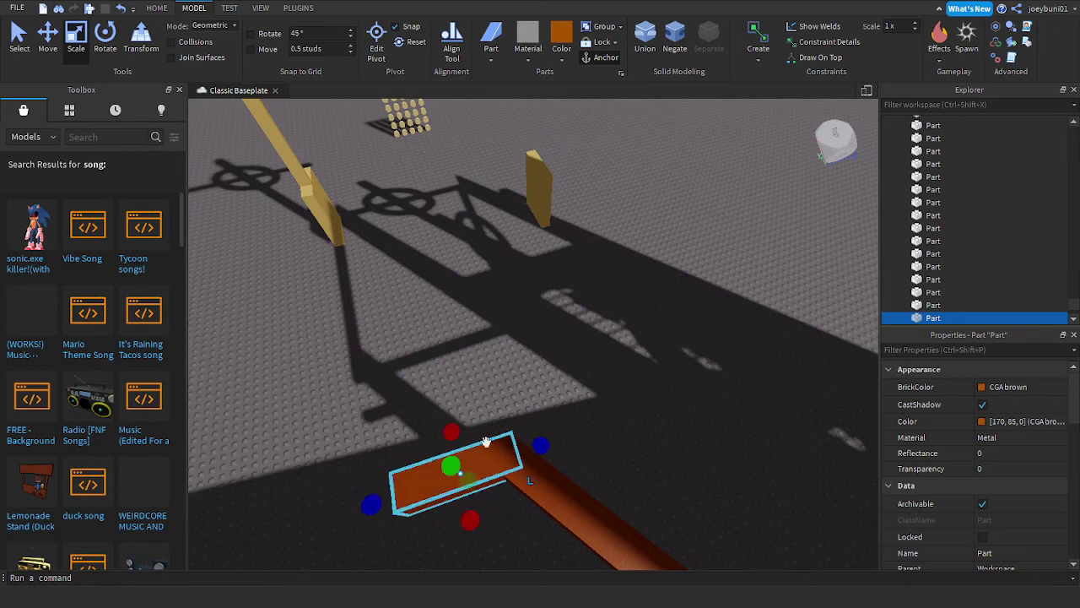
left_click_drag(450, 432, 451, 428)
left_click_drag(468, 522, 467, 517)
left_click_drag(374, 506, 369, 506)
right_click_drag(369, 506, 369, 503)
Step: Stretch the crosswise beam in front of the entrance until it reaches the opposite angled beam's outer end
left_click_drag(369, 503, 593, 333)
right_click_drag(627, 320, 590, 304)
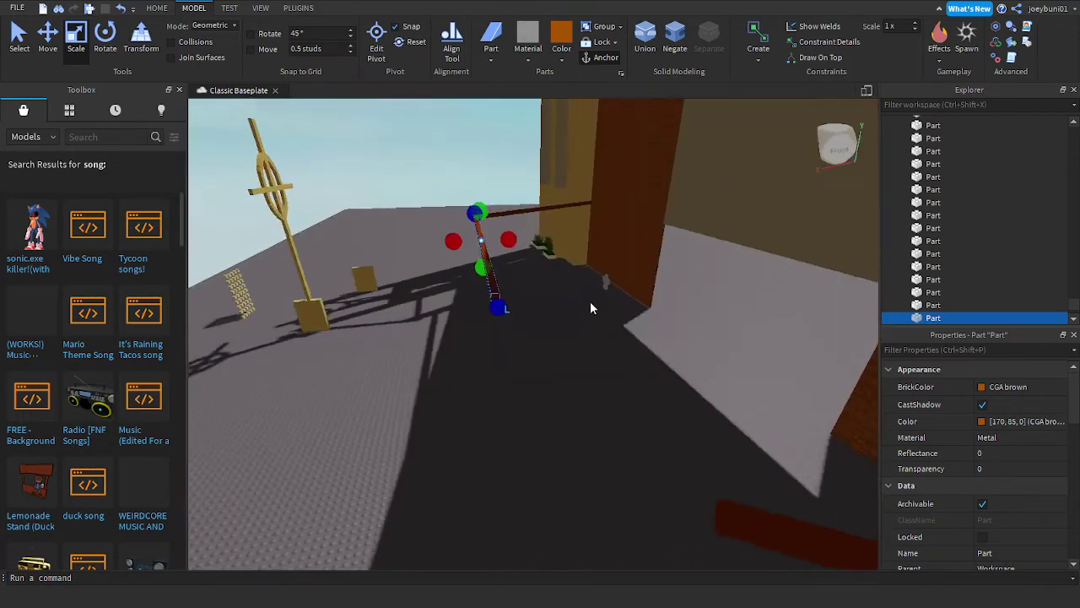
key("s")
left_click_drag(519, 323, 508, 181)
right_click_drag(508, 181, 505, 208)
key("a")
Step: Adjust the lengths of the crosswise and far angled beams so their ends meet cleanly at the corner
left_click(568, 305)
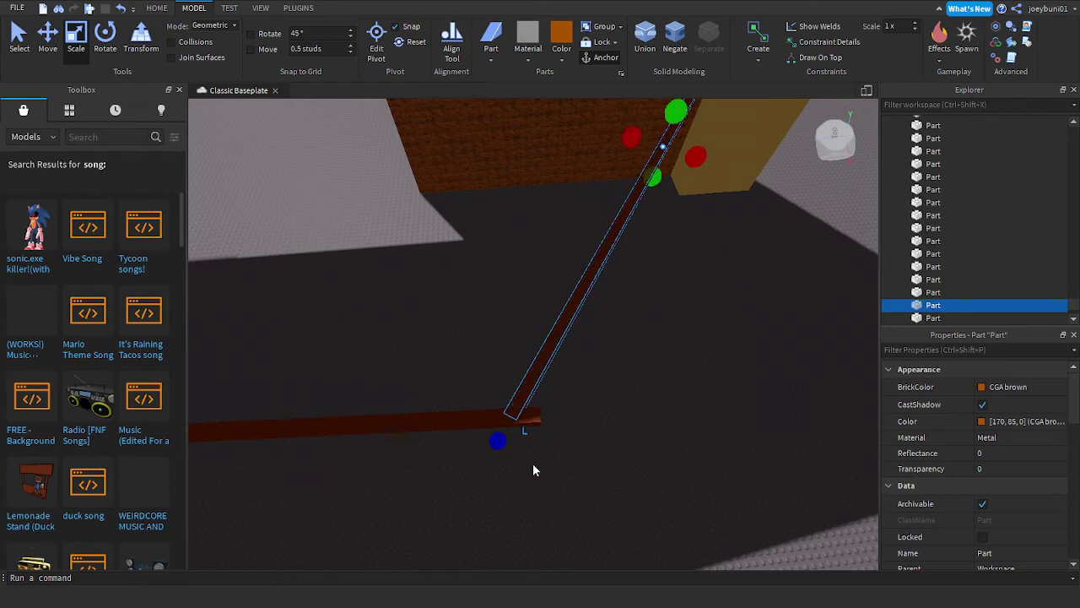
left_click(527, 416)
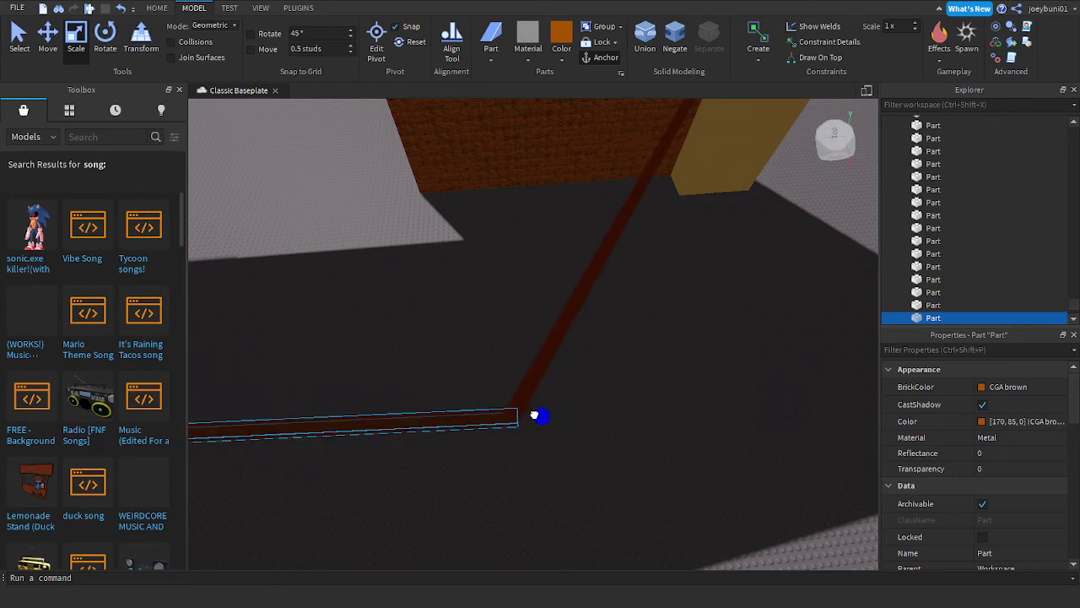
key("w")
right_click_drag(590, 427, 586, 428)
key("a")
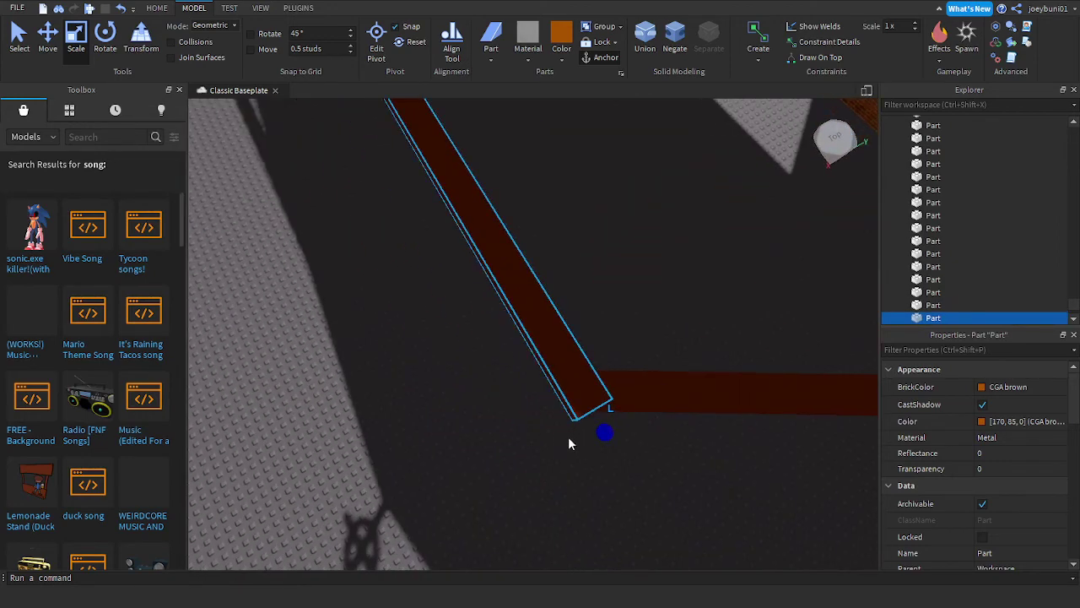
left_click_drag(606, 431, 582, 413)
left_click(645, 394)
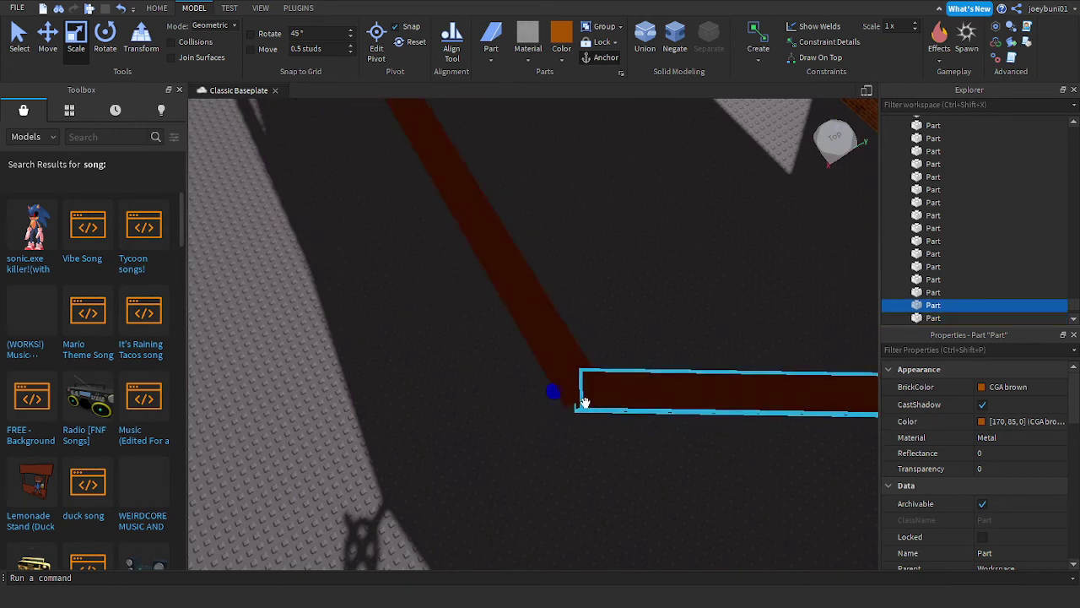
left_click(665, 319)
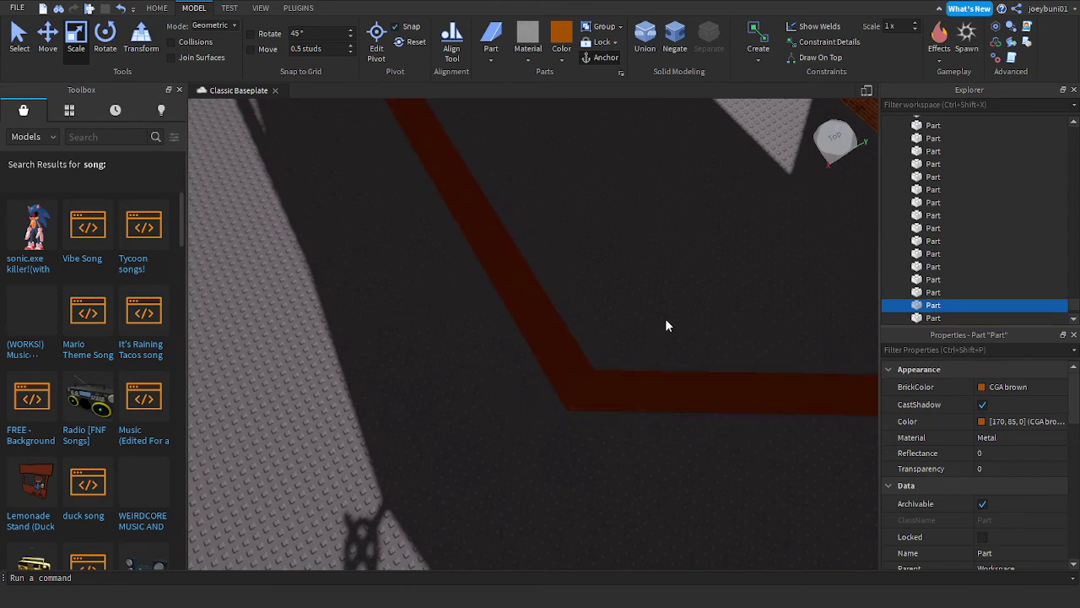
Step: Examine the joined brown beam frame in front of the brick walls against the whole facade
right_click_drag(633, 337, 632, 338)
key("a")
key("s")
key("d")
key("a")
scroll(649, 412, "down", 3)
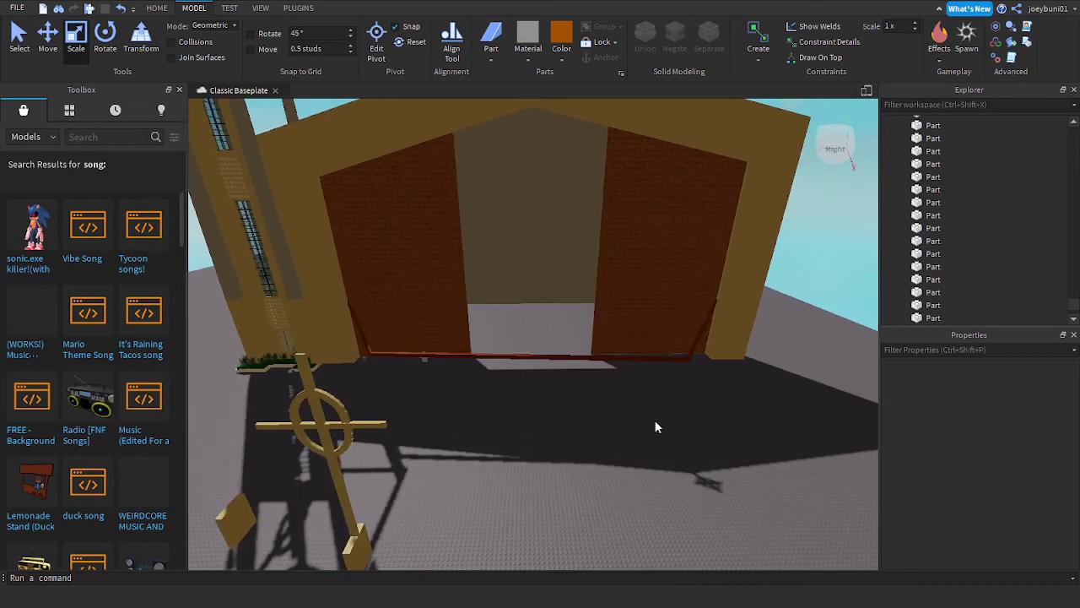
key("a")
scroll(654, 420, "down", 6)
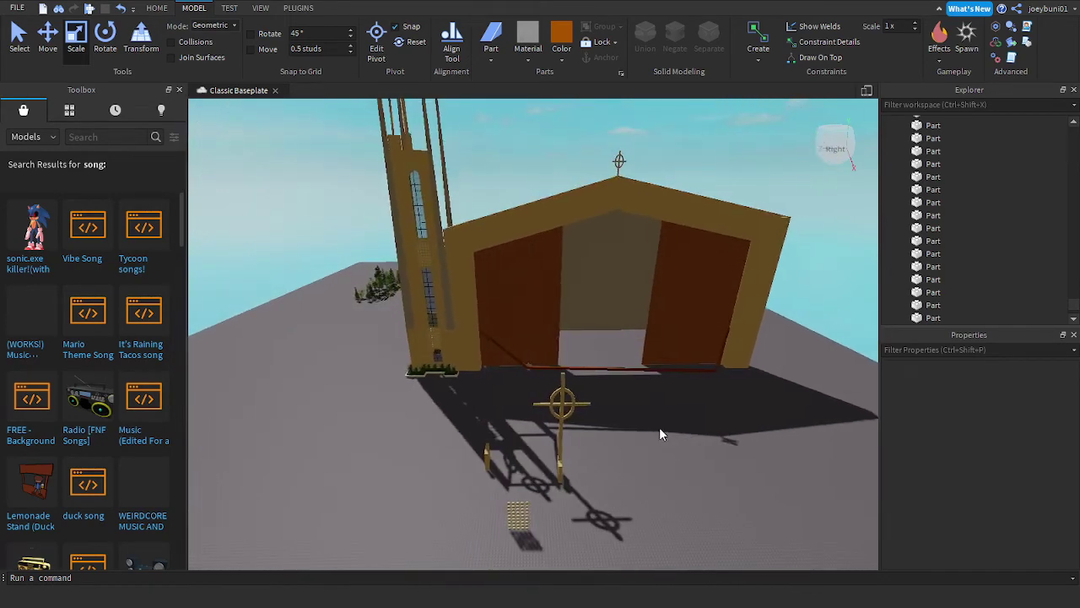
scroll(660, 428, "up", 4)
key("w")
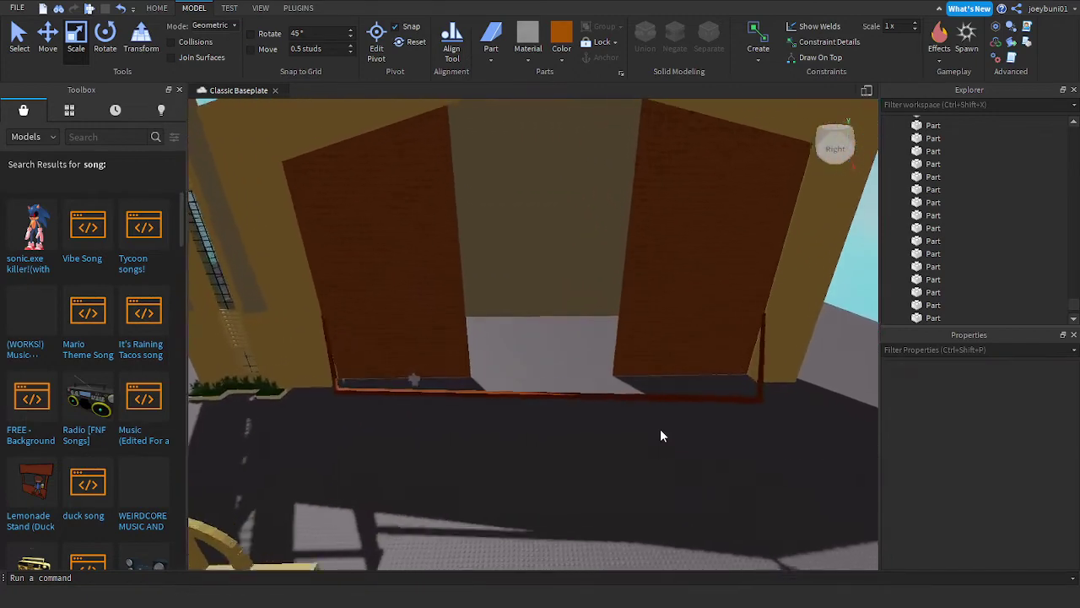
key("d")
Step: Try a slight rotation of the angled beam farthest from the tower about its vertical axis, check the corner, and undo it
left_click(743, 385)
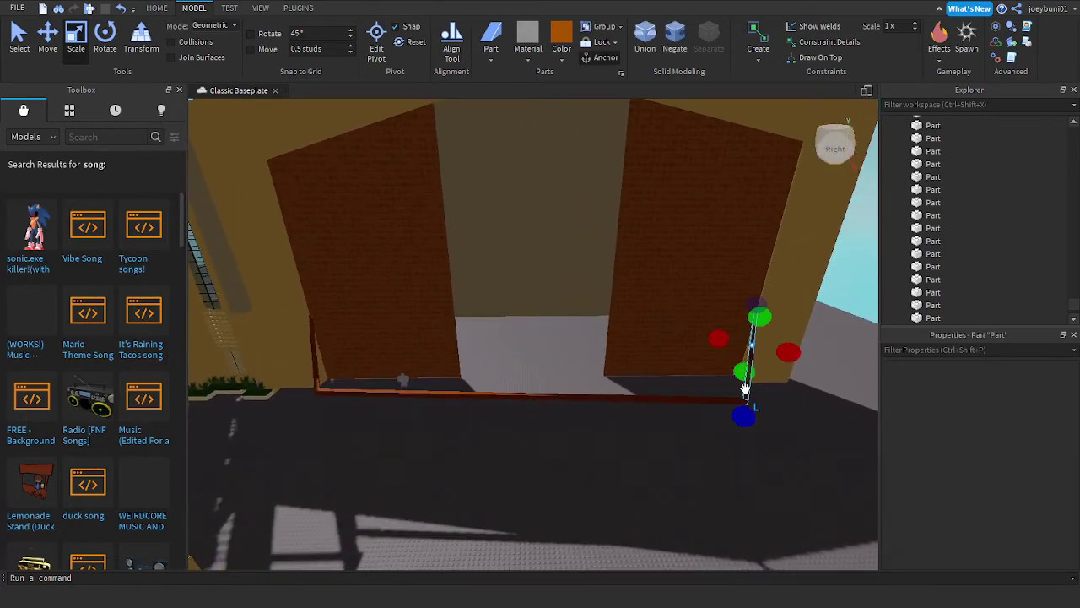
left_click(105, 38)
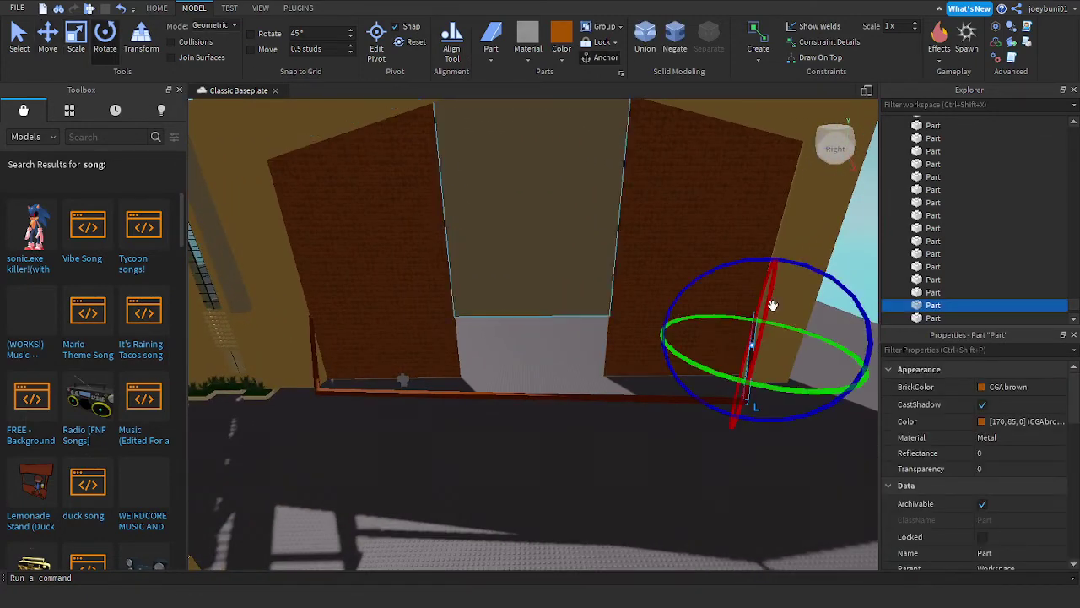
left_click_drag(711, 373, 711, 373)
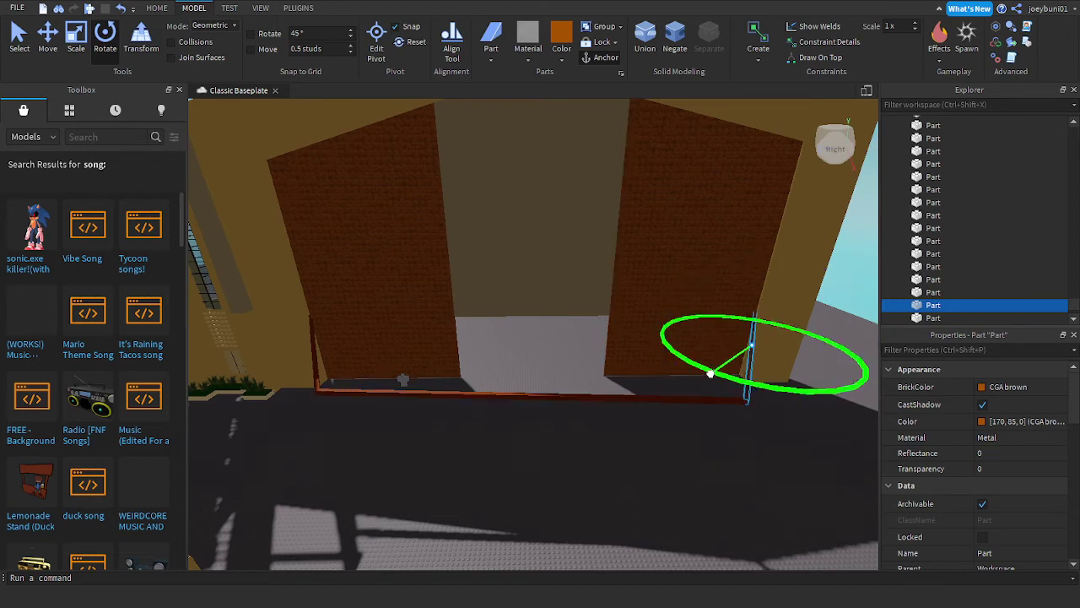
left_click_drag(708, 370, 709, 372)
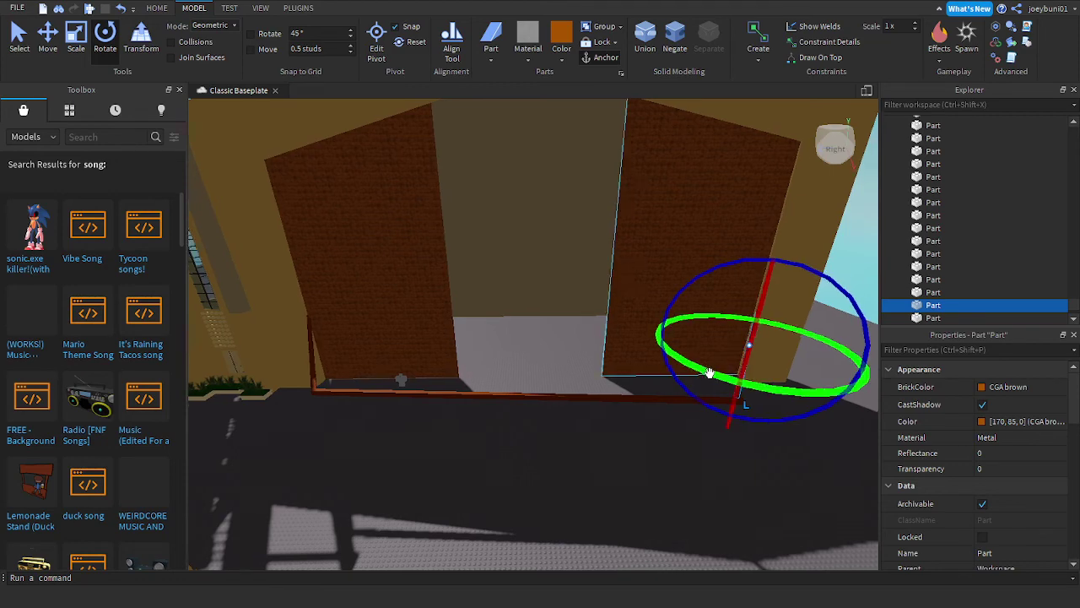
left_click(768, 460)
scroll(769, 460, "down", 5)
key("s")
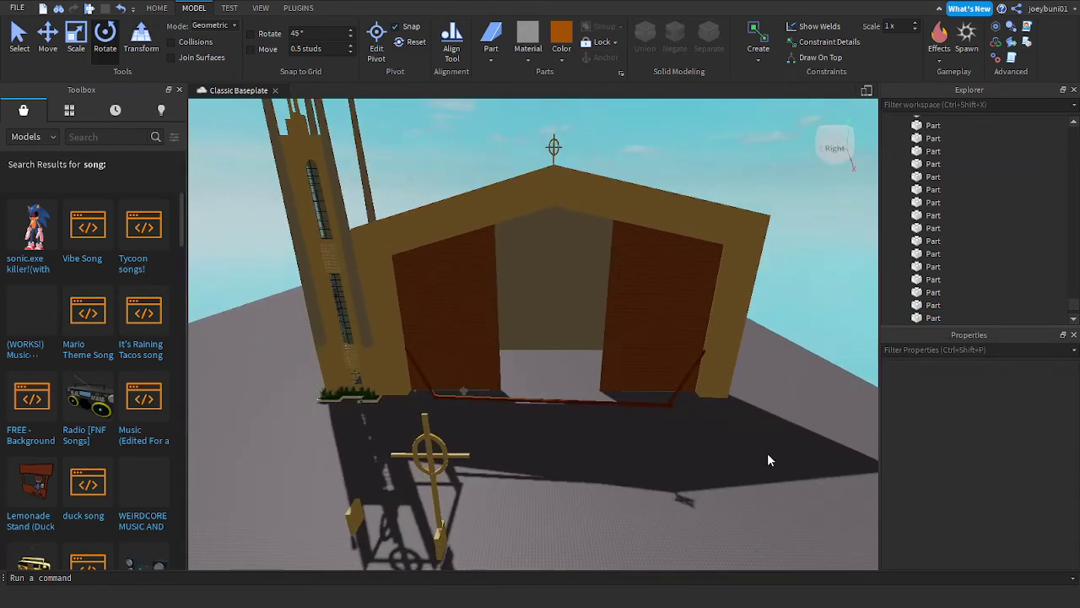
key("w")
scroll(746, 439, "up", 5)
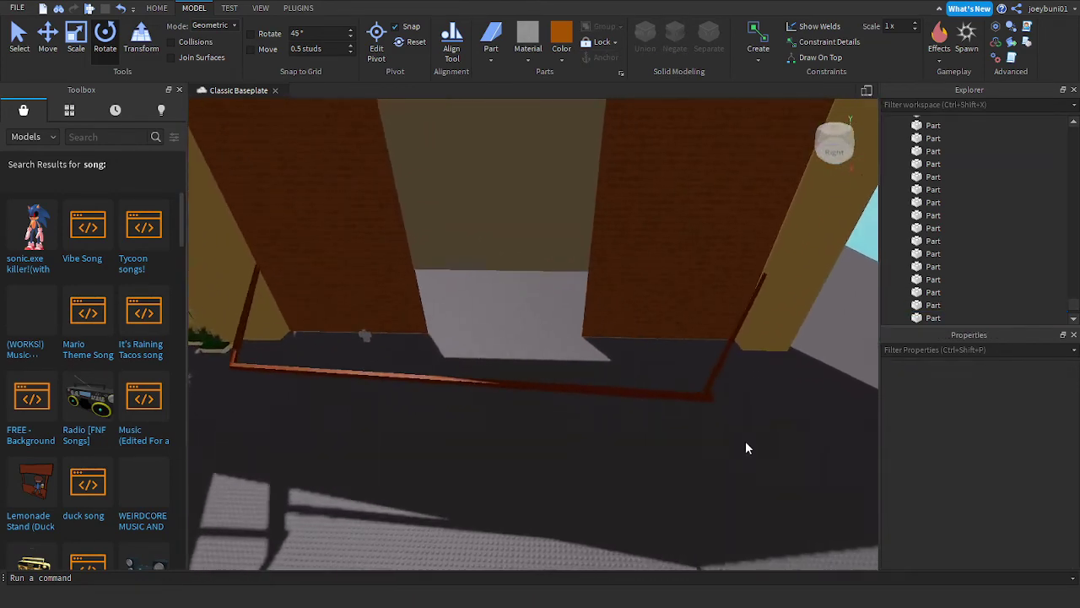
left_click(716, 406)
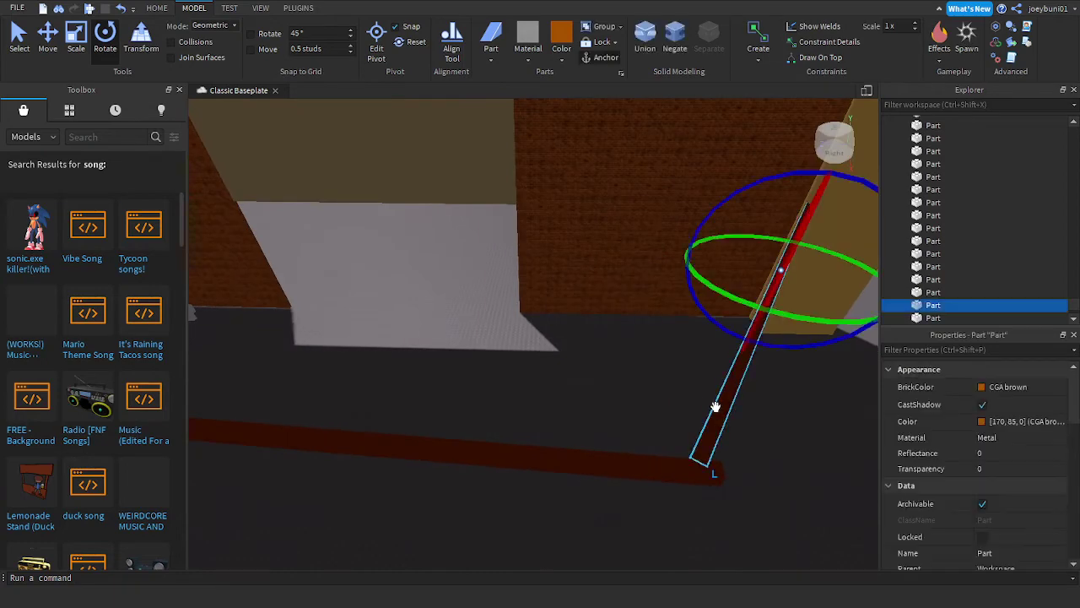
key("ctrl+z")
Step: Fine-tune the outer ends of the crosswise beam and the far angled beam to close their shared corner
scroll(650, 393, "down", 4)
left_click(649, 391)
scroll(655, 399, "down", 8)
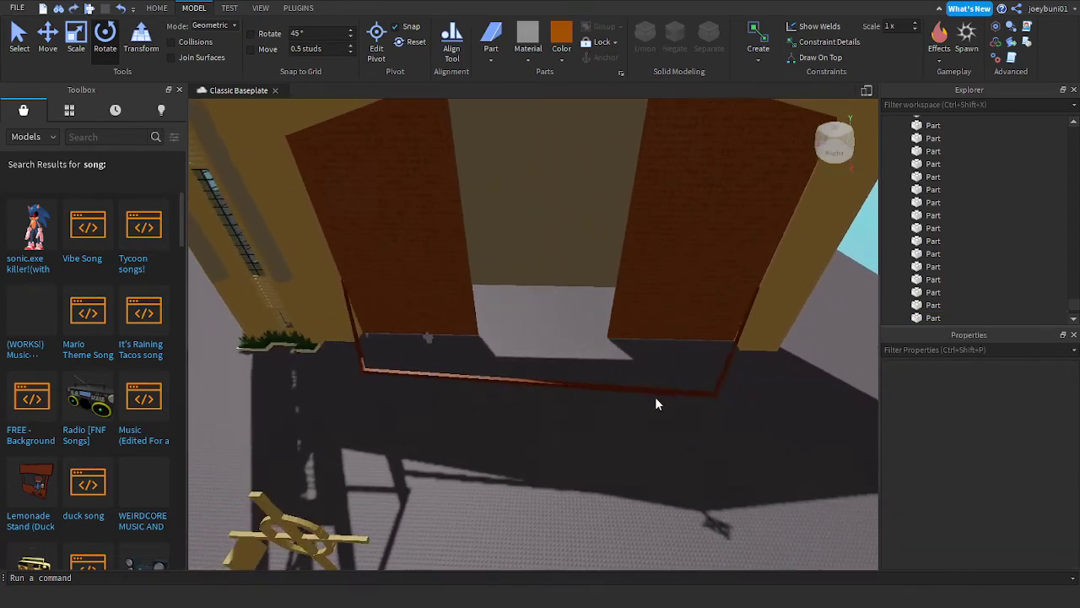
scroll(667, 434, "up", 8)
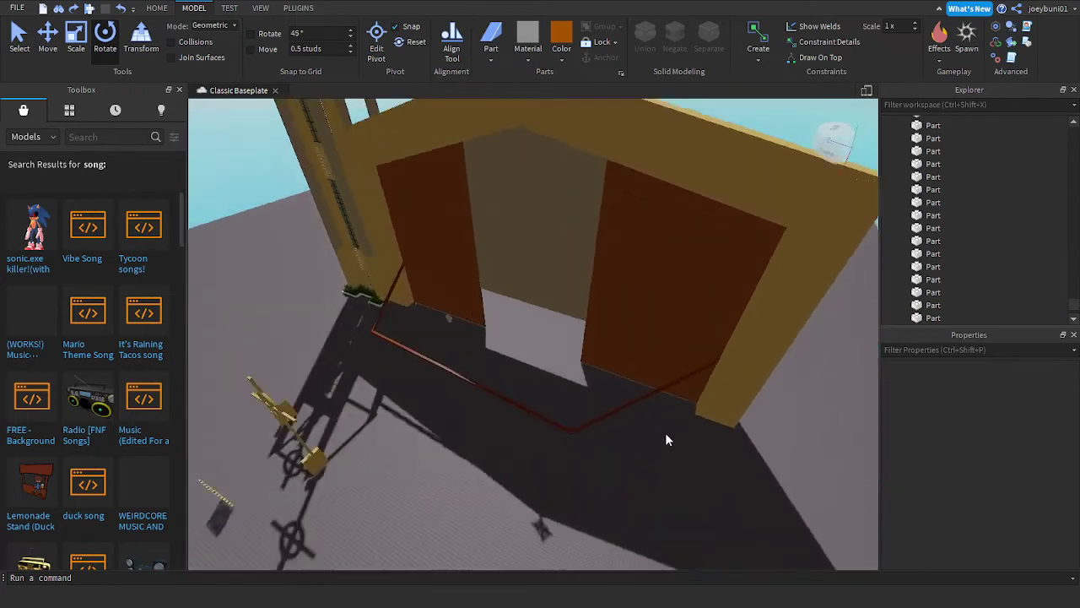
scroll(664, 432, "up", 3)
right_click_drag(665, 432, 678, 421)
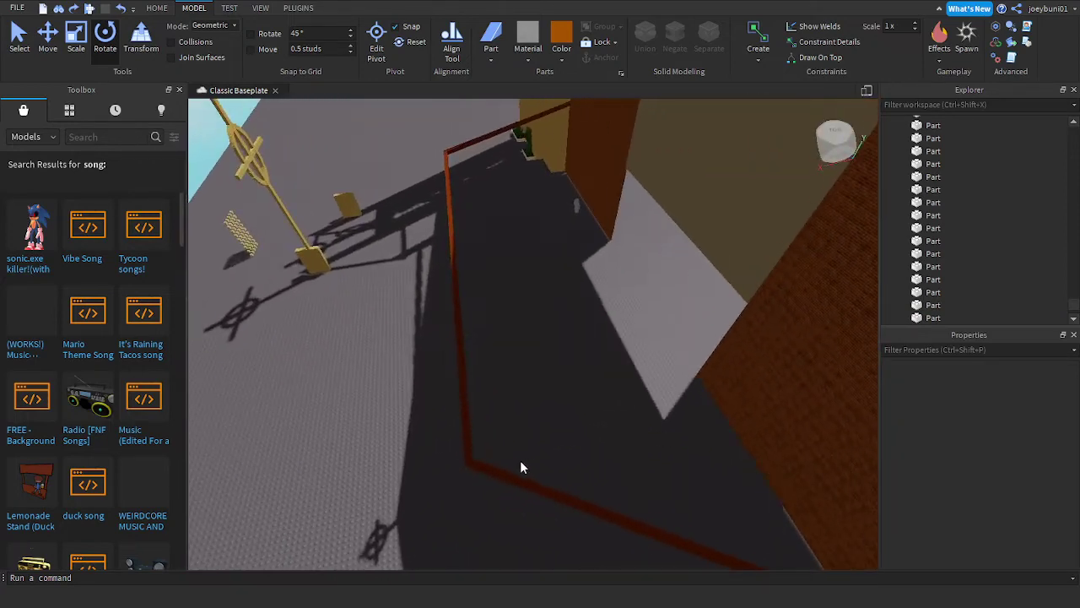
left_click(496, 471)
right_click_drag(496, 471, 497, 474)
scroll(497, 473, "up", 3)
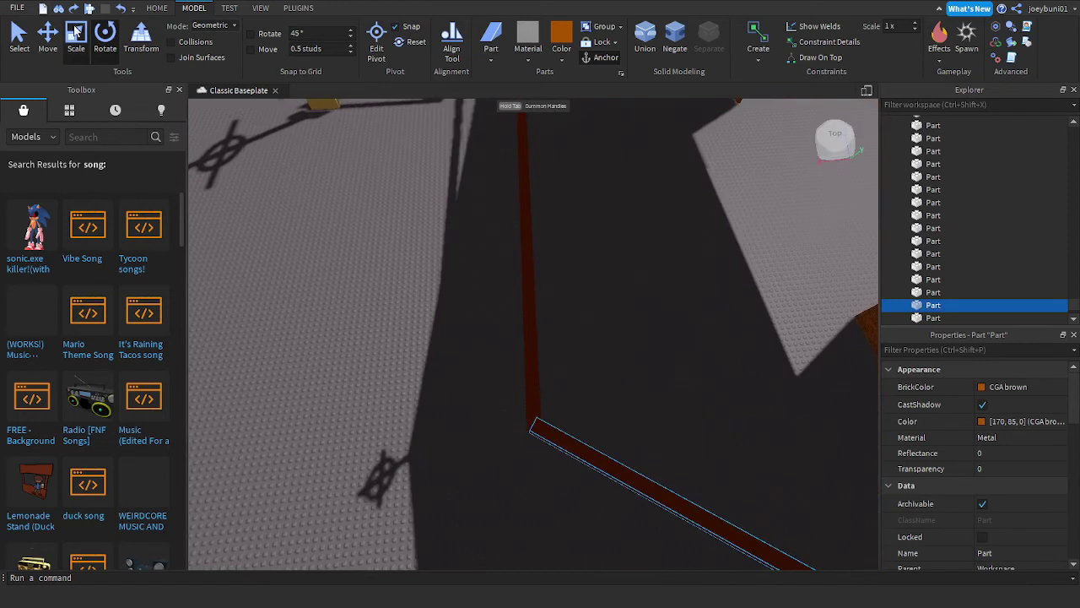
left_click(537, 416)
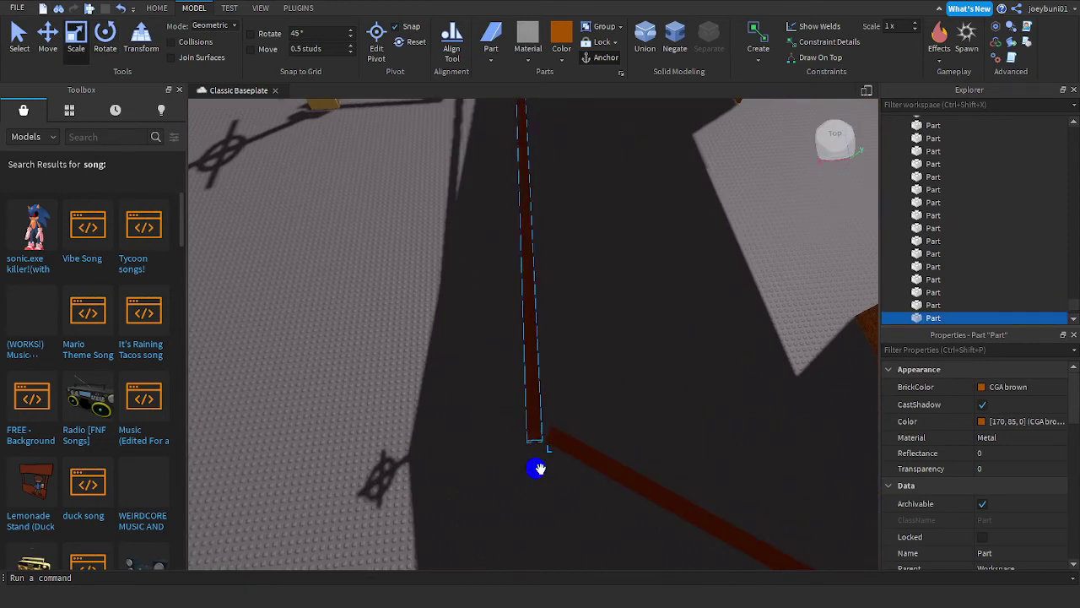
left_click(564, 441)
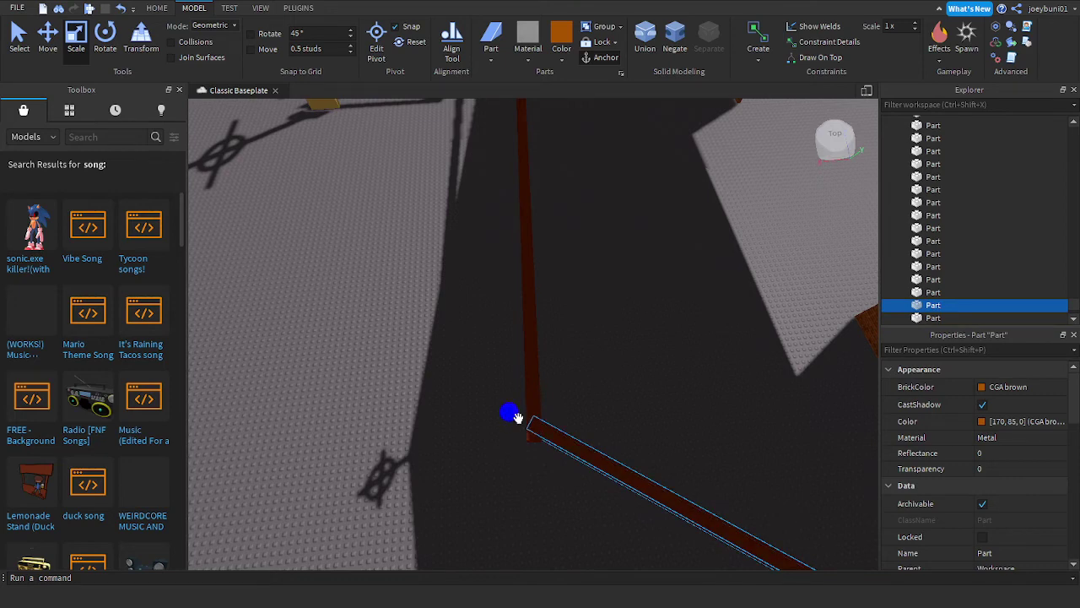
left_click(535, 466)
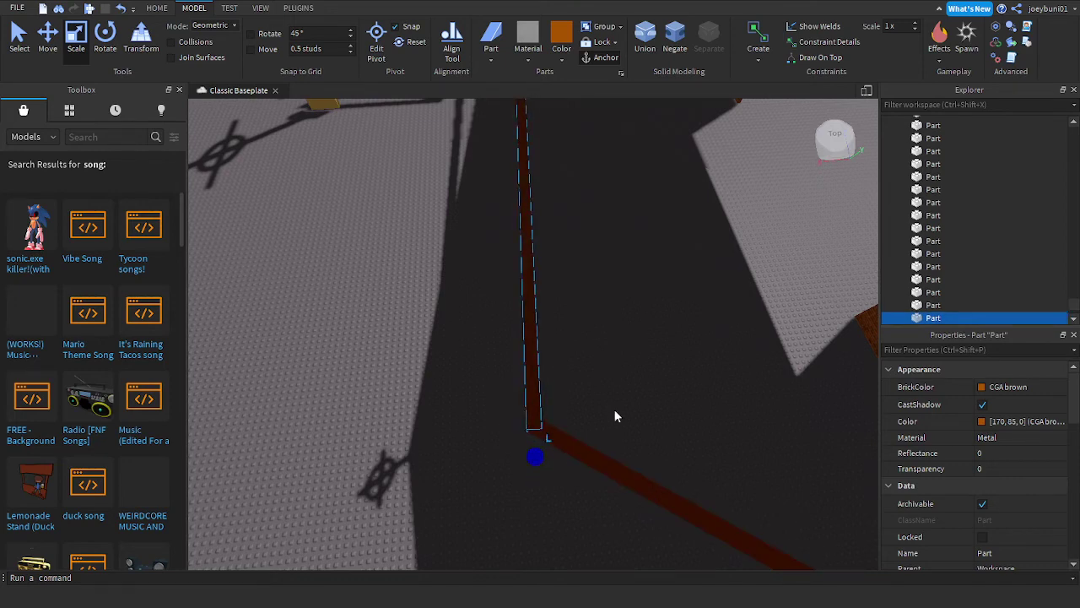
Step: Examine the brown beam frame and its corners in front of the brick walls
left_click(615, 411)
right_click_drag(614, 411, 603, 367)
scroll(603, 367, "down", 6)
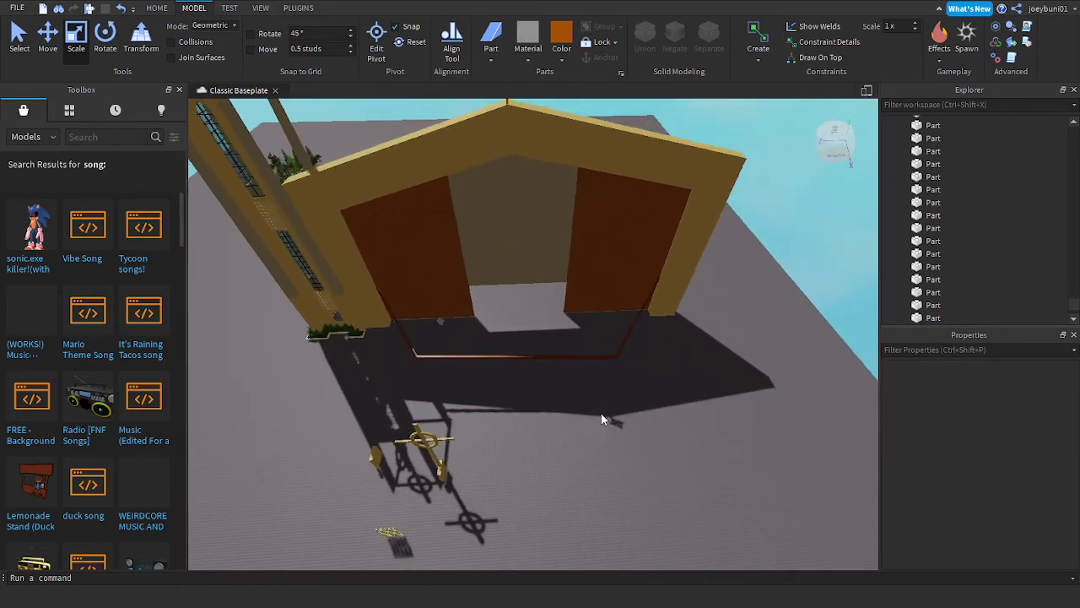
key("w")
key("d")
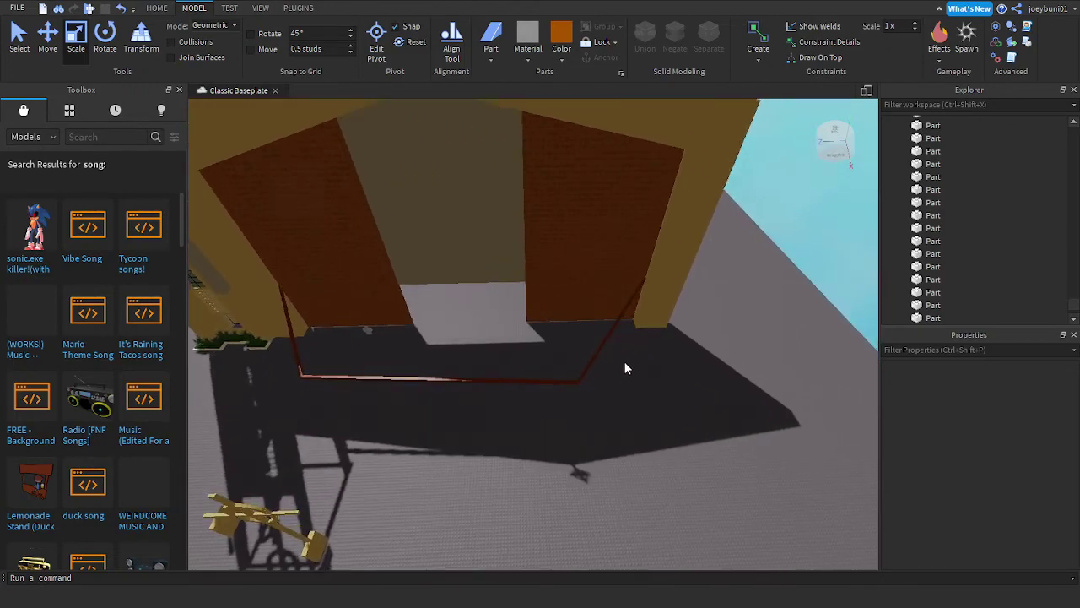
key("w")
right_click_drag(625, 362, 574, 355)
key("w")
key("s")
key("w")
key("s")
key("w")
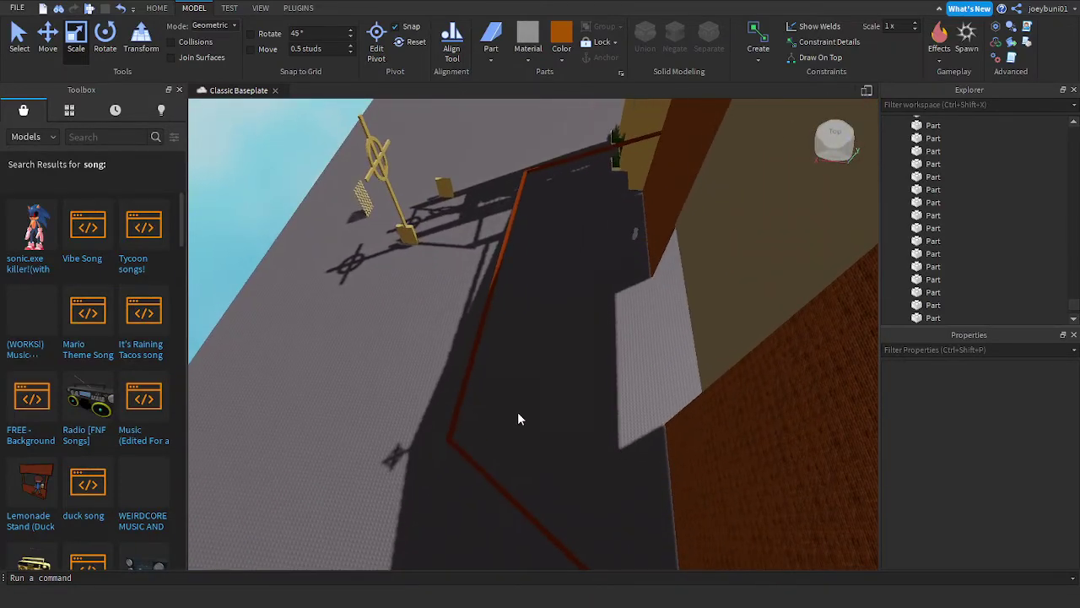
left_click(465, 450)
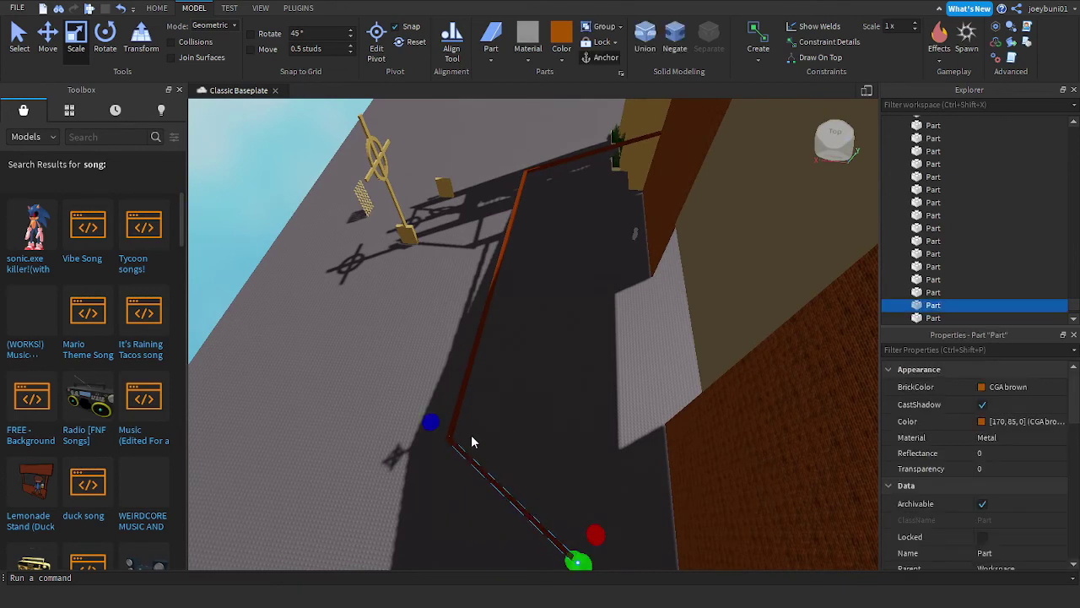
left_click(520, 399)
key("a")
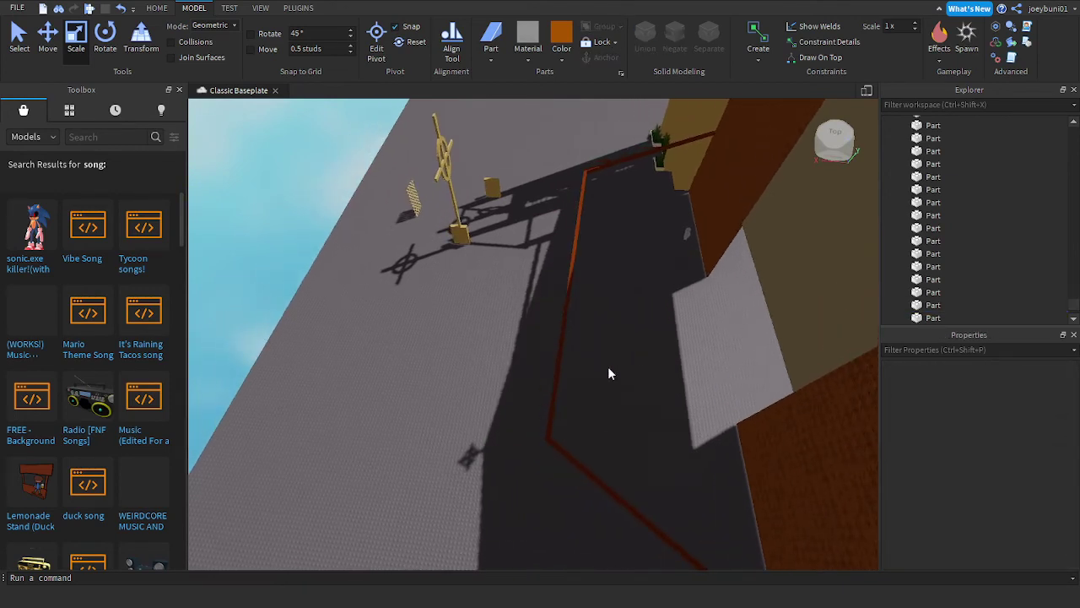
Step: Move the duplicate crosswise beam out of the frame, away from the facade
left_click(575, 230)
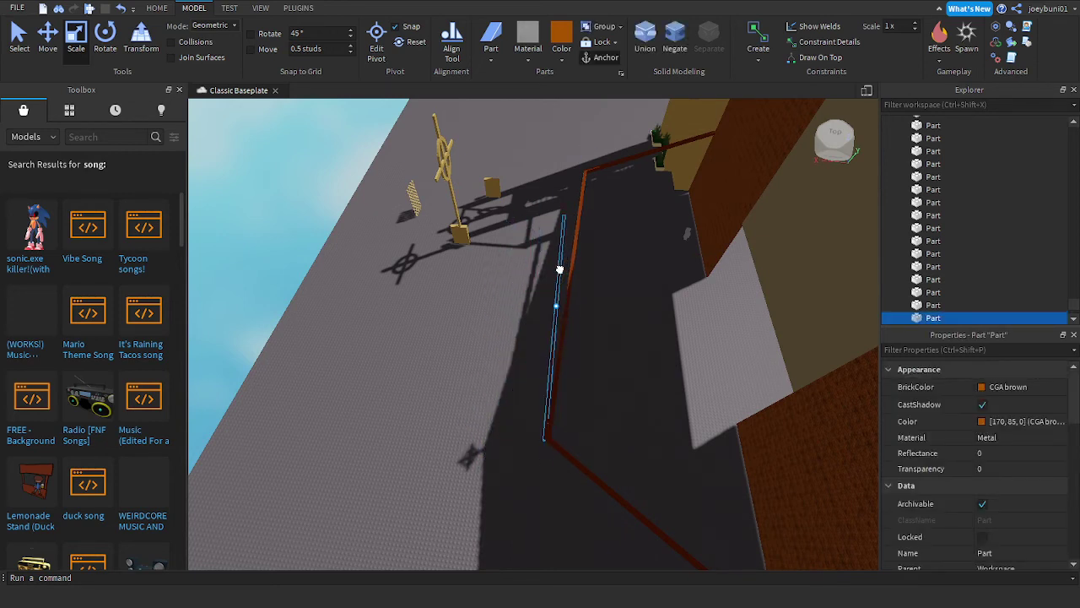
key("w")
key("a")
key("d")
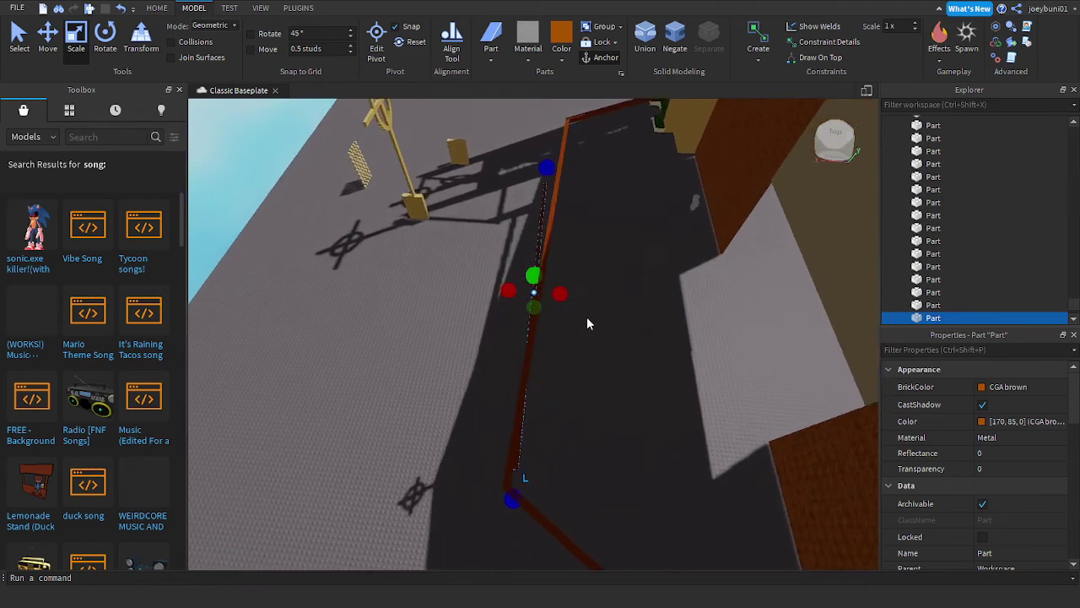
key("w")
key("a")
key("s")
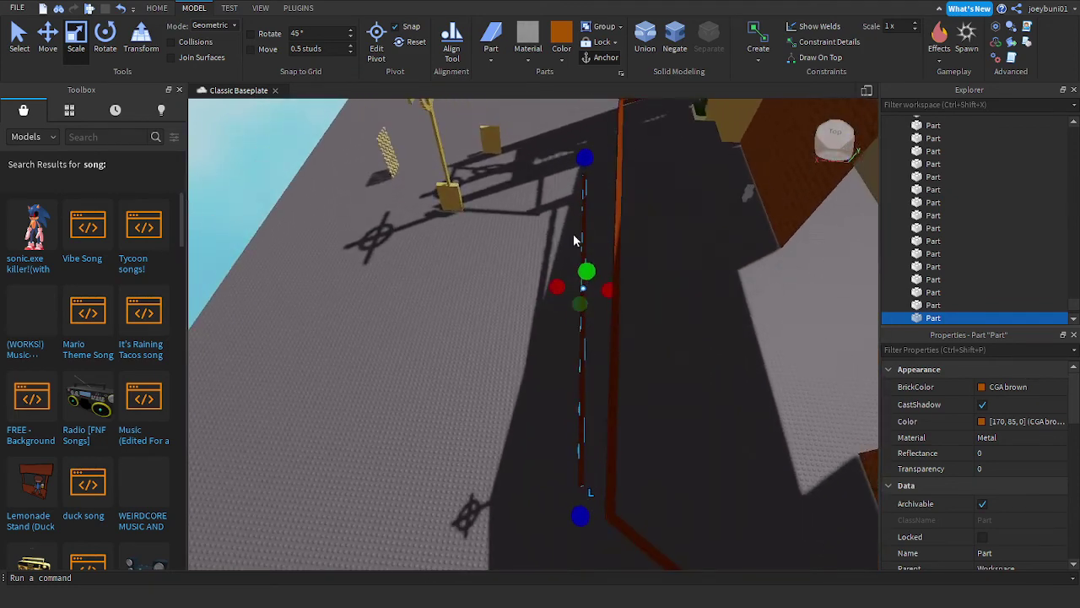
Step: Try stretching the separated beam into a wide upright panel, and delete it
right_click_drag(582, 386, 628, 393)
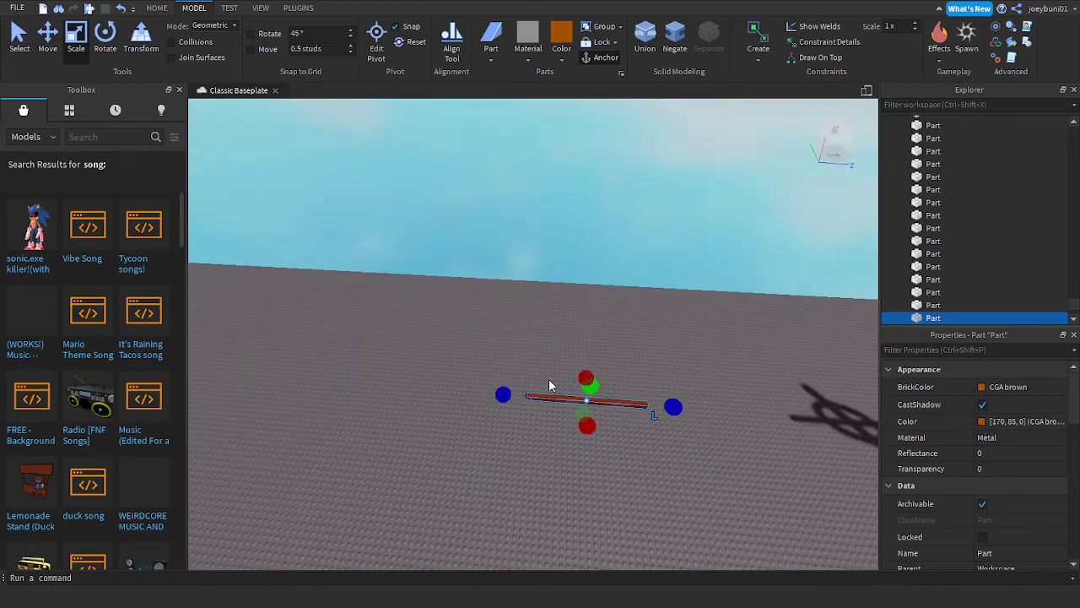
left_click_drag(586, 348, 583, 309)
right_click_drag(585, 348, 578, 328)
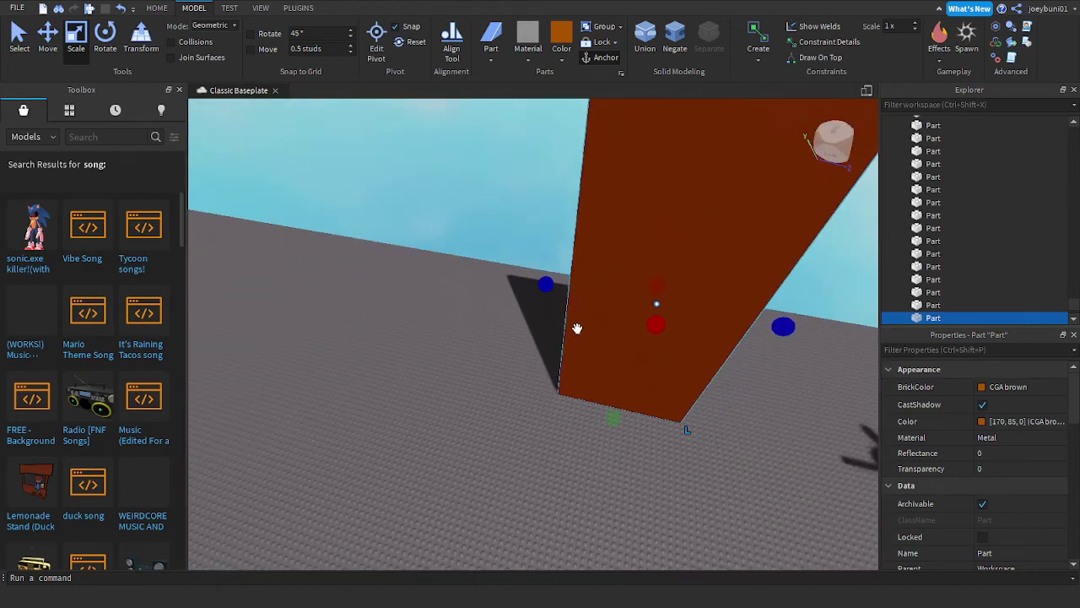
left_click_drag(544, 286, 482, 260)
right_click_drag(544, 286, 482, 260)
left_click_drag(482, 260, 478, 251)
right_click_drag(482, 260, 478, 251)
left_click_drag(478, 251, 478, 251)
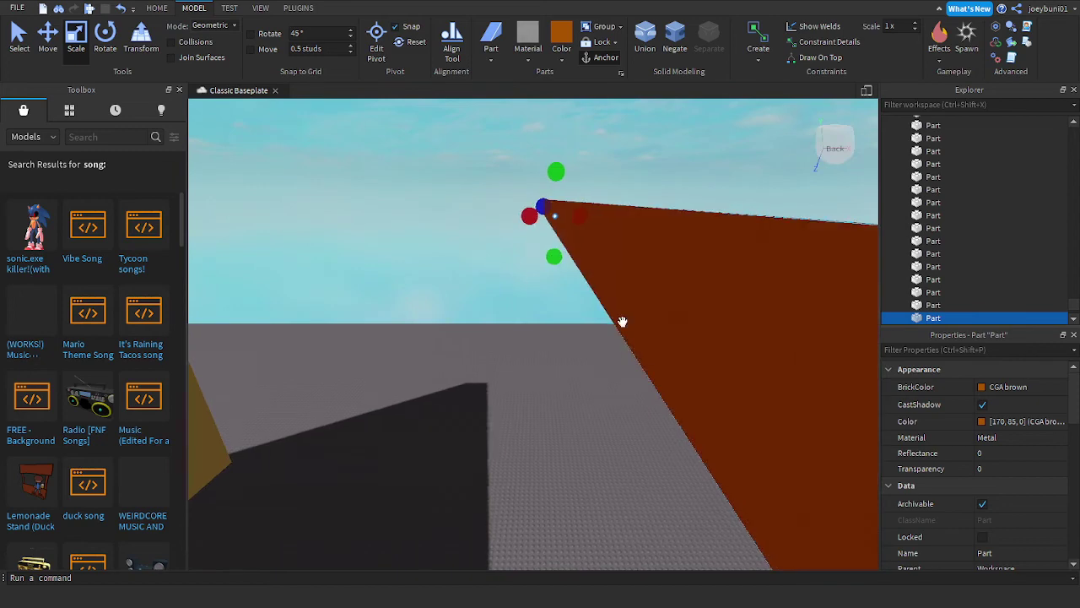
right_click_drag(620, 322, 563, 358)
key("Delete")
Step: Move the remaining crosswise beam against the outer ends of the two angled beams, aligning it at the corner nearest the tower
left_click_drag(511, 319, 521, 346)
right_click_drag(525, 349, 376, 253)
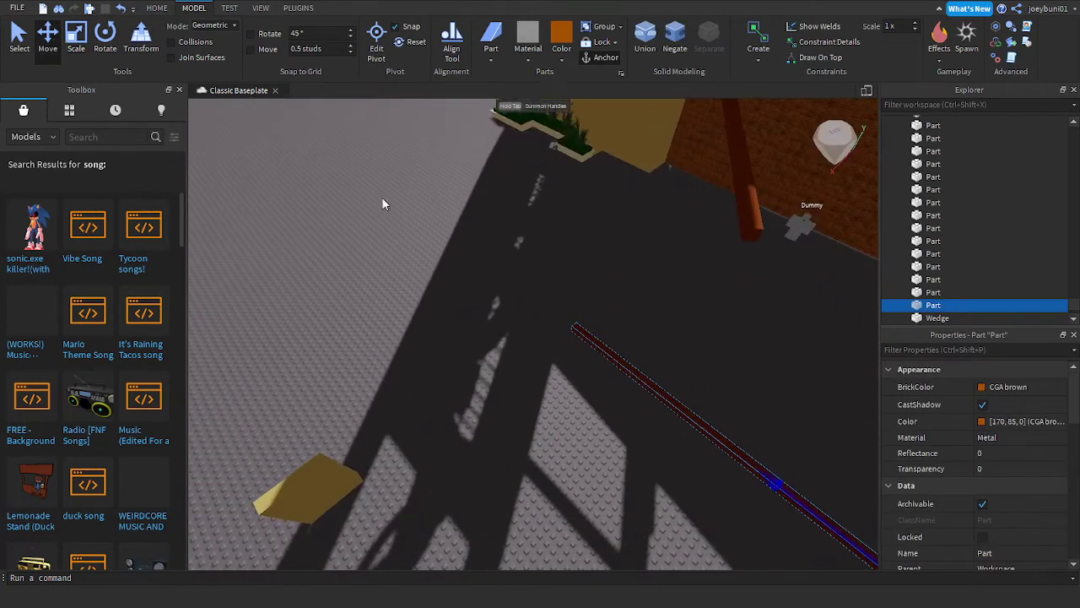
right_click_drag(383, 204, 410, 232)
left_click_drag(418, 252, 402, 98)
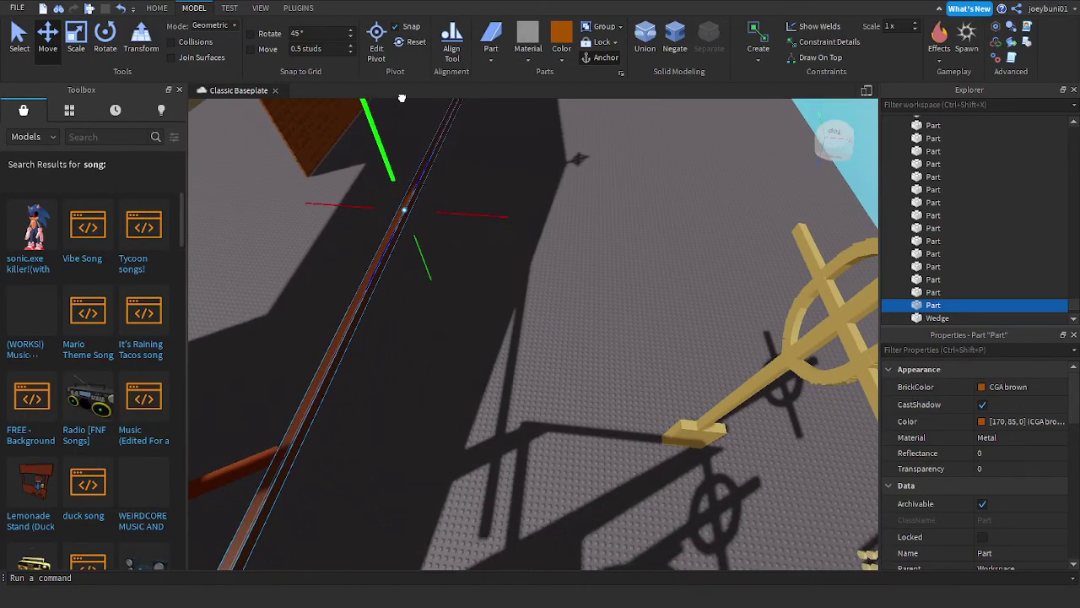
right_click_drag(395, 126, 359, 314)
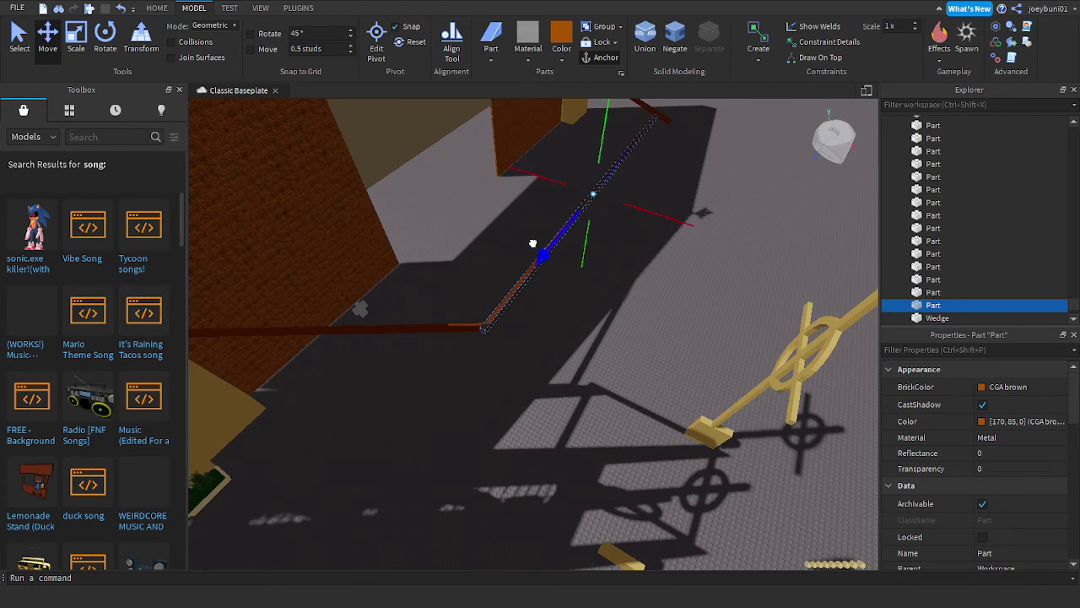
key("w")
right_click_drag(535, 244, 563, 226)
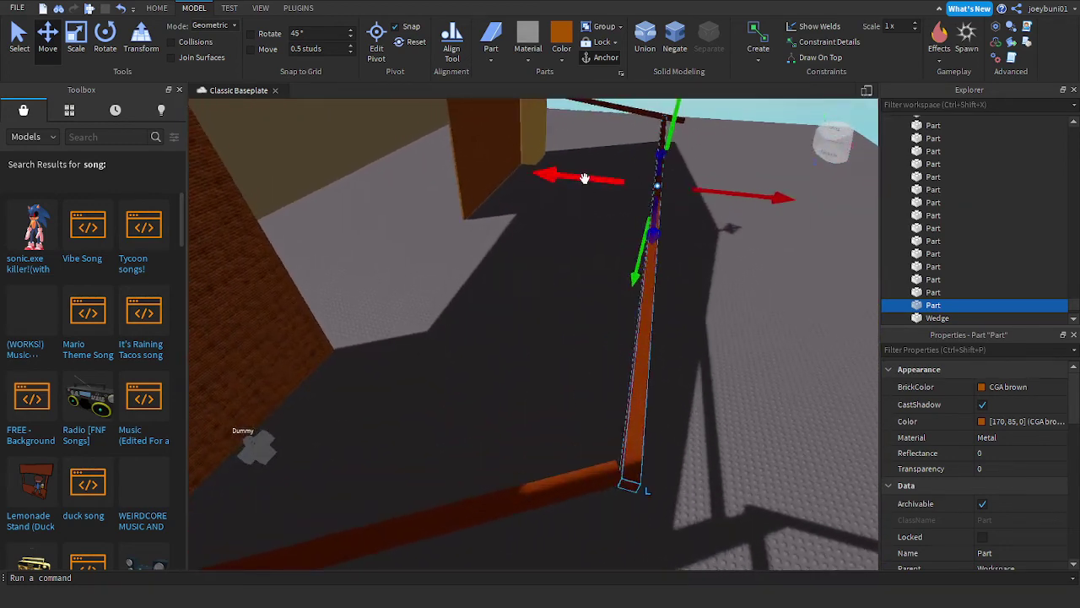
left_click_drag(585, 178, 581, 176)
key("d")
right_click_drag(578, 188, 573, 210)
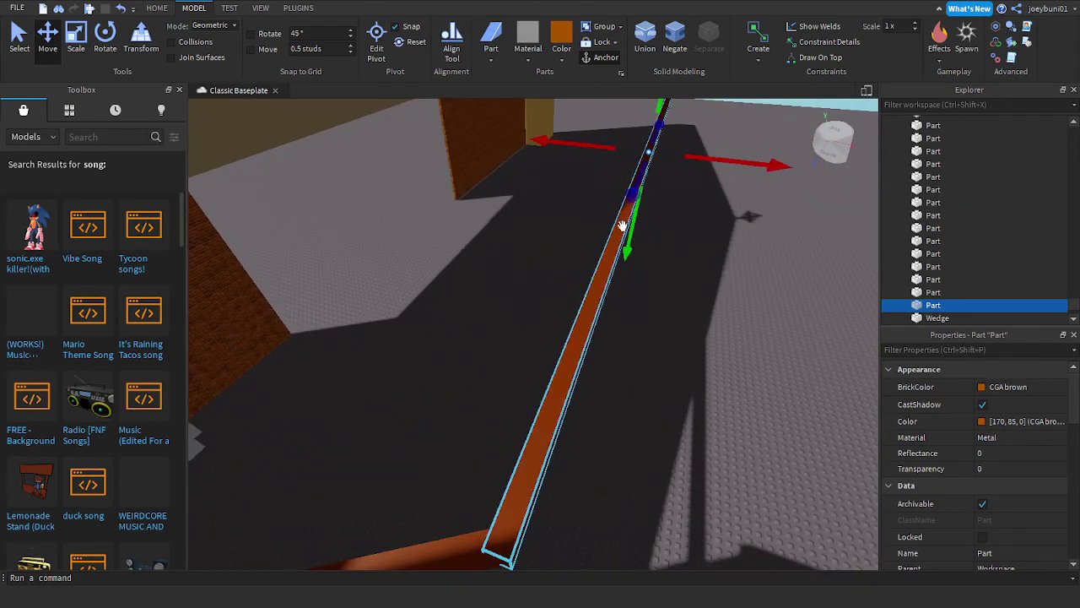
left_click_drag(631, 196, 627, 196)
left_click_drag(562, 138, 558, 139)
Step: Adjust the crosswise beam's height to sit level with the angled beams
left_click(718, 276)
right_click_drag(719, 276, 713, 271)
key("d")
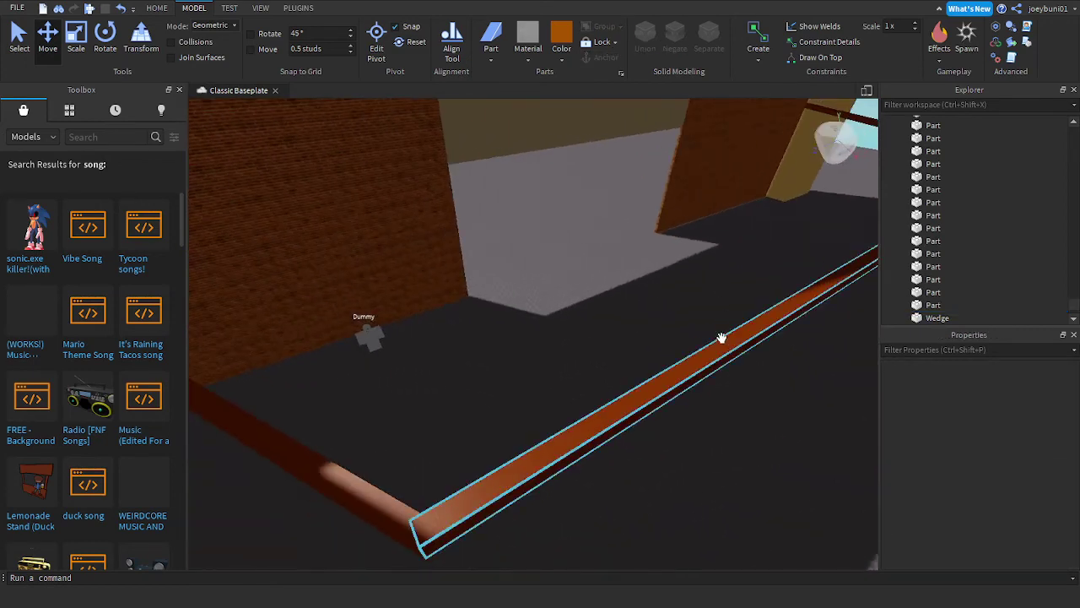
key("a")
right_click_drag(721, 339, 721, 347)
key("s")
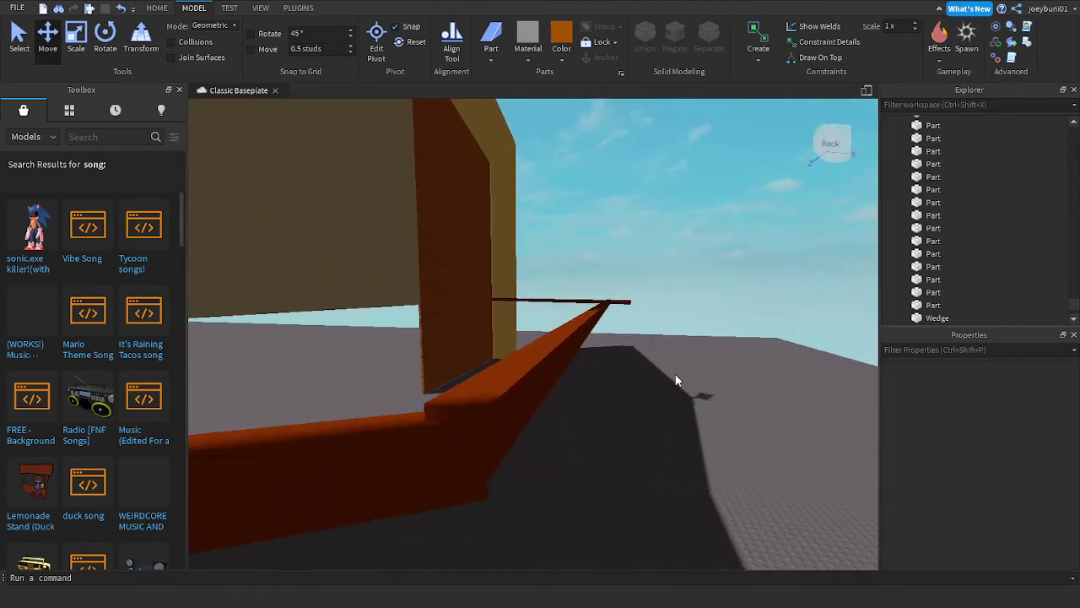
left_click(553, 363)
left_click_drag(599, 369, 600, 371)
key("w")
key("d")
key("w")
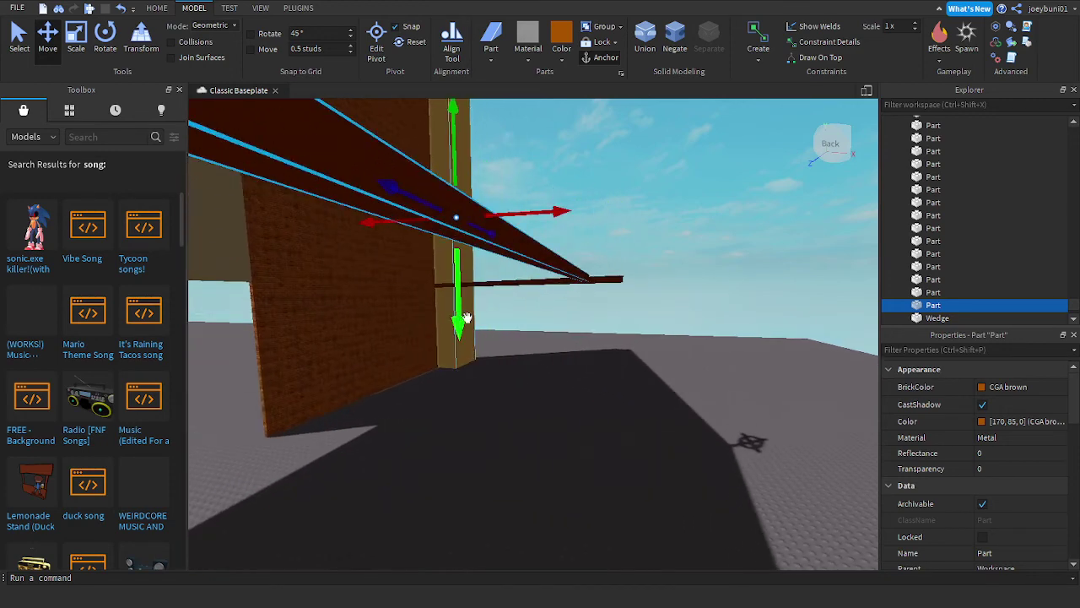
left_click_drag(462, 302, 465, 306)
key("e")
Step: Shorten the overhanging far angled beam and extend the crosswise beam to meet it at the far corner
right_click_drag(593, 332, 594, 333)
key("s")
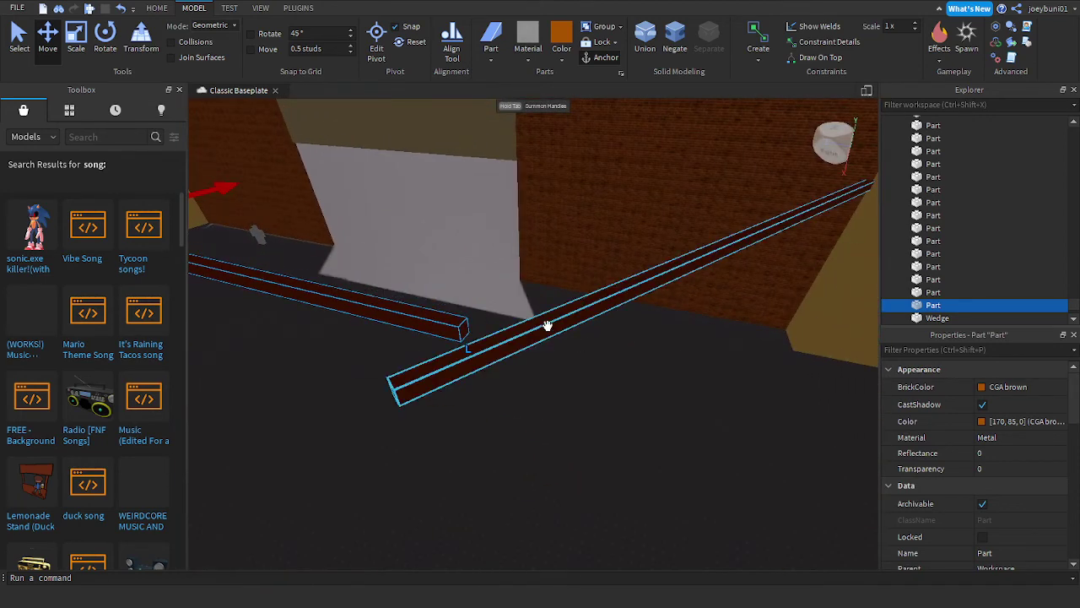
left_click(547, 326)
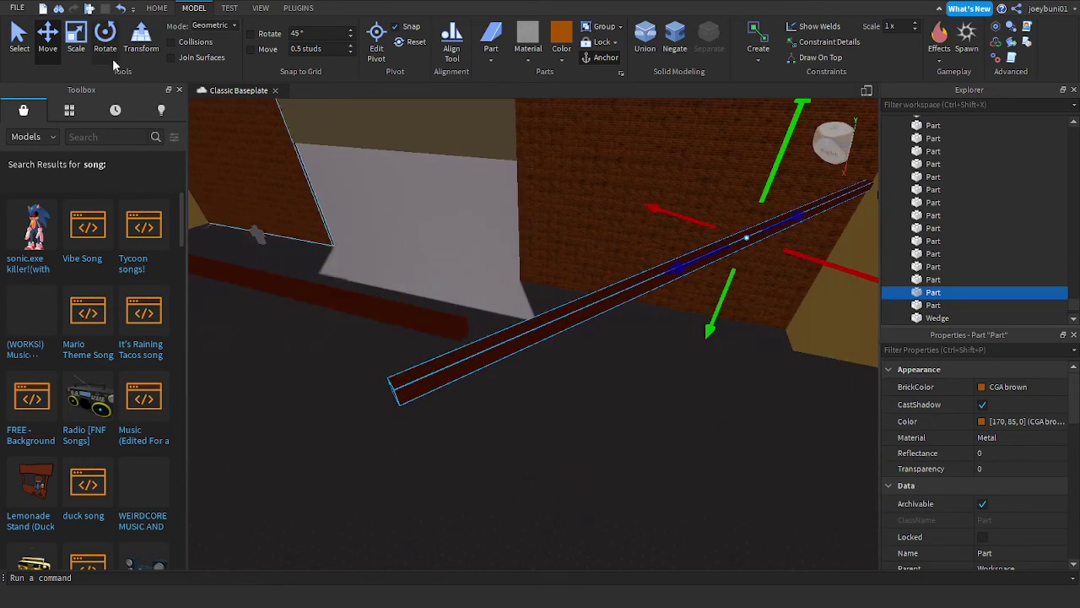
left_click(83, 44)
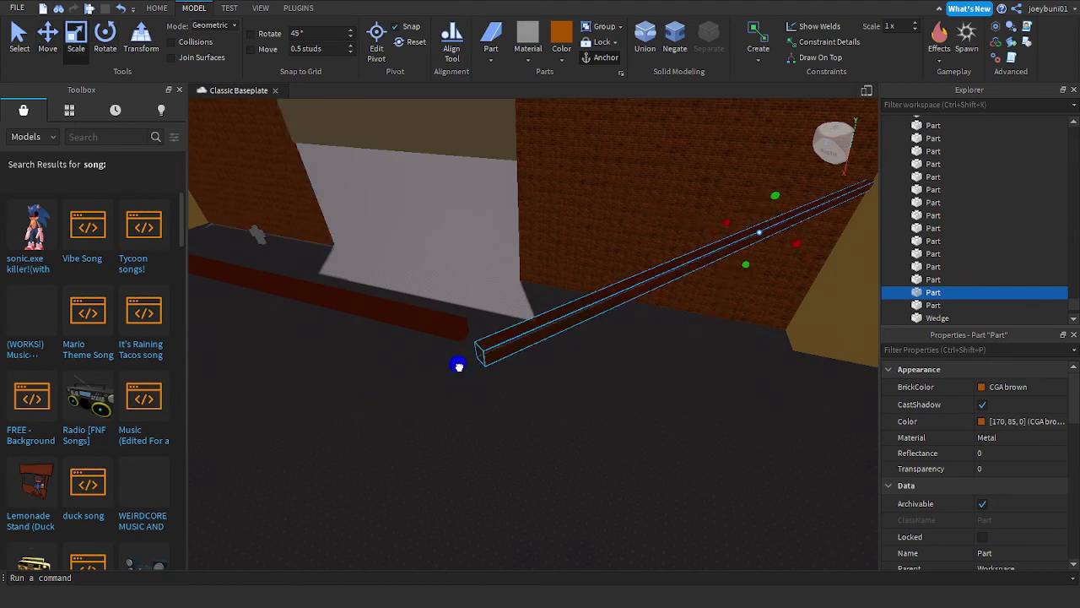
left_click(425, 324)
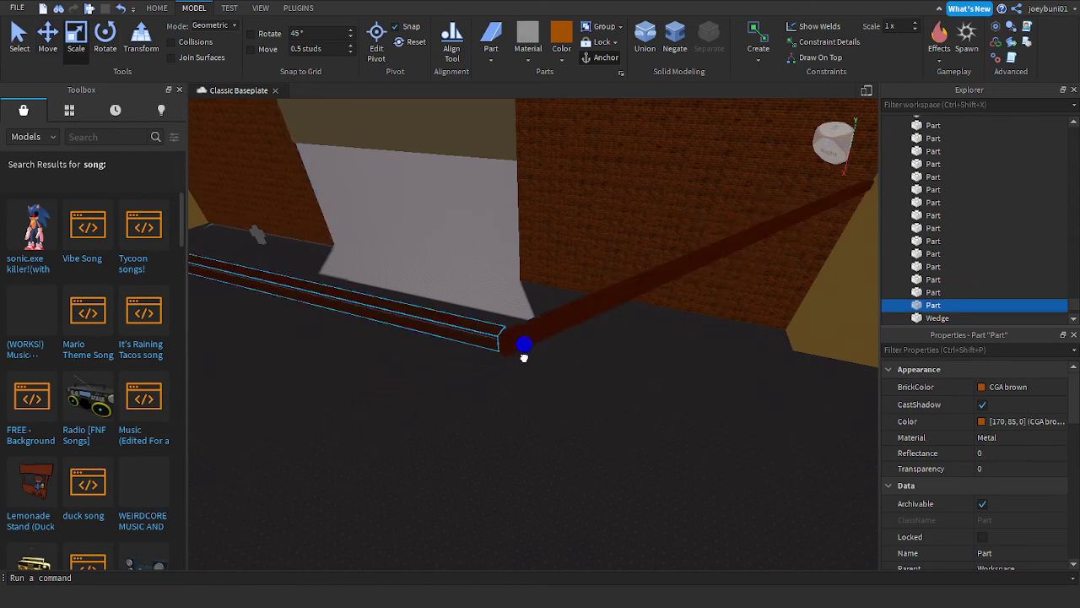
Step: Fine-tune the end lengths of the crosswise and far angled beams so their shared corner closes flush
right_click_drag(552, 326, 557, 341)
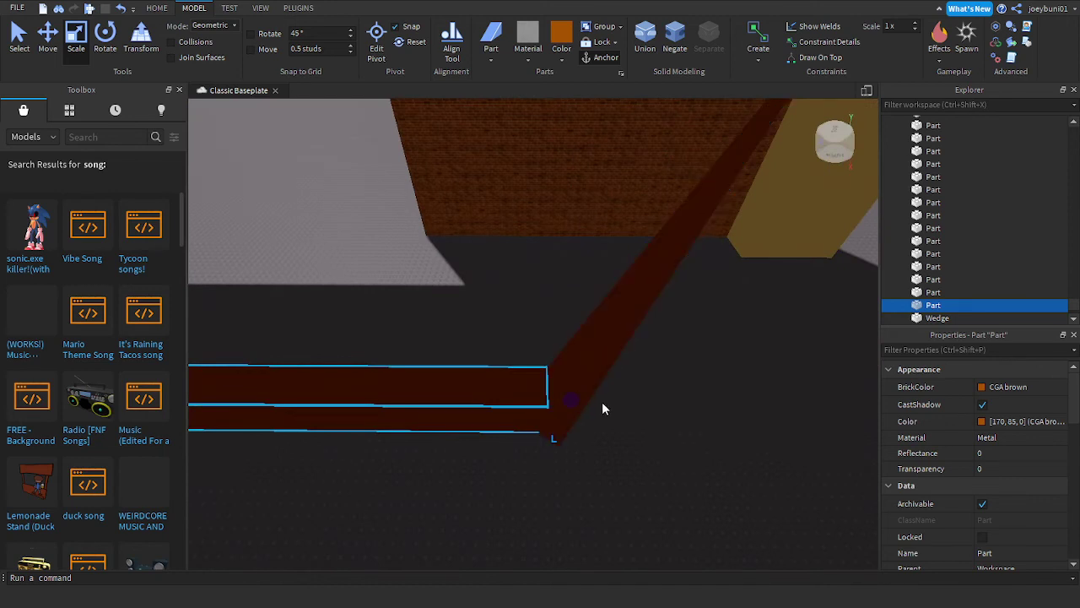
left_click_drag(560, 397, 584, 402)
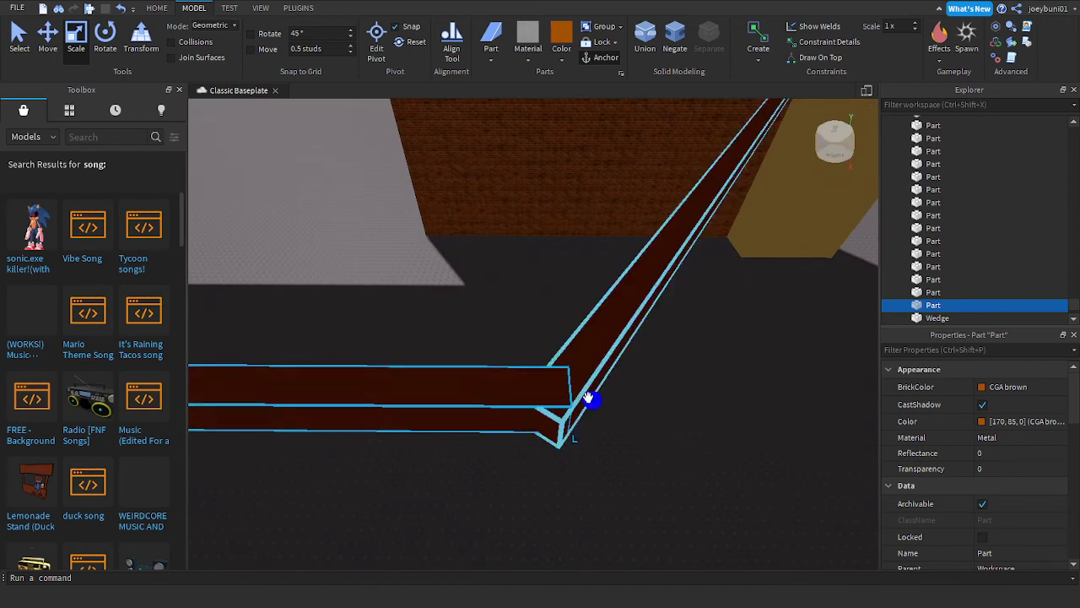
left_click(593, 343)
left_click_drag(531, 439, 537, 434)
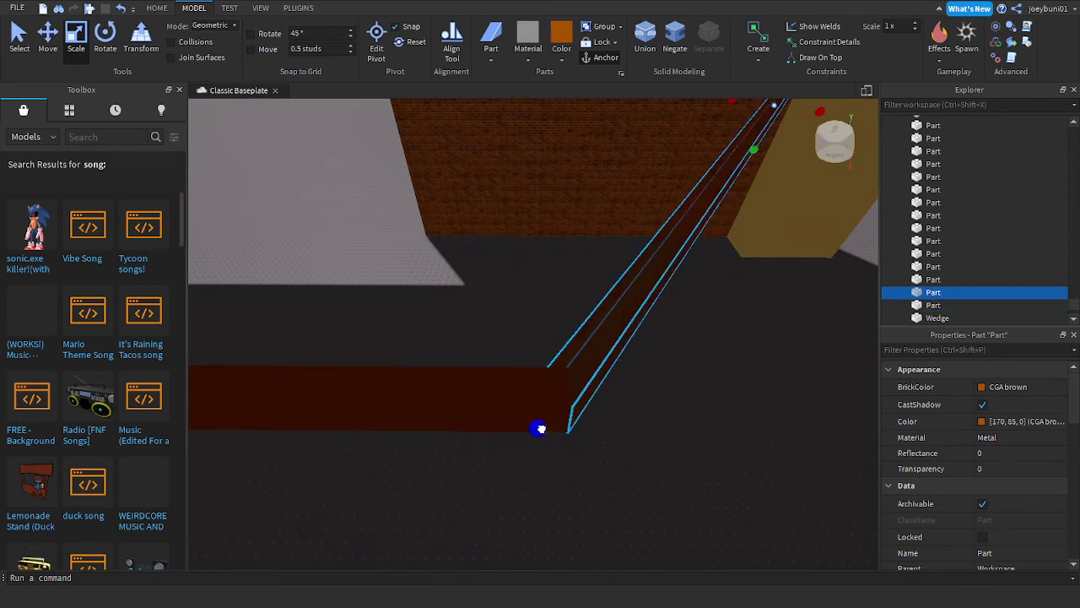
left_click(499, 397)
left_click_drag(581, 405, 588, 405)
left_click(662, 433)
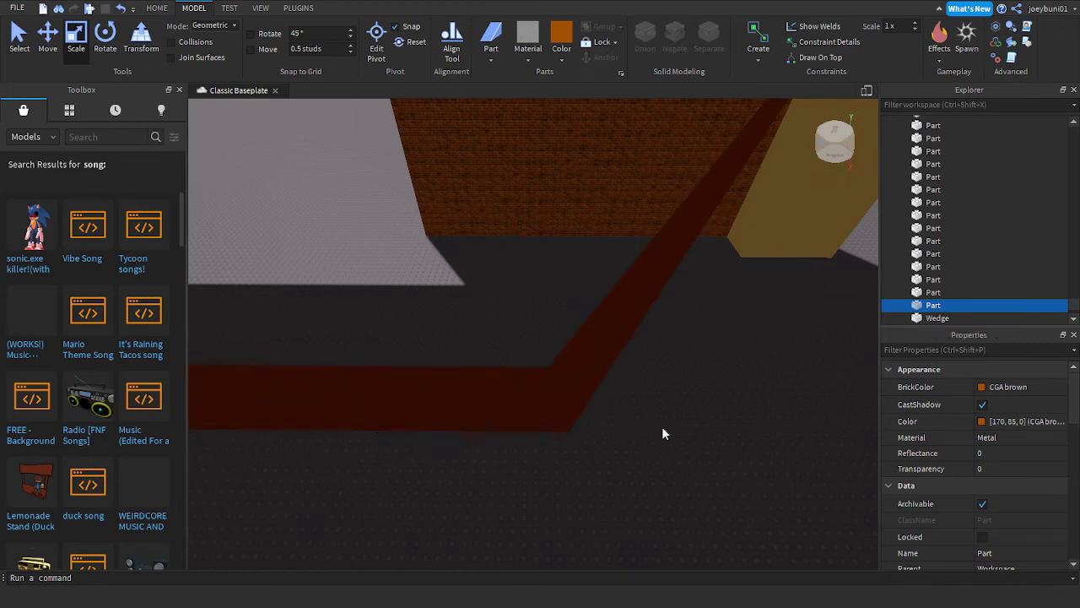
Step: Widen the crosswise beam inward toward the brick walls to form a broad platform slab
scroll(655, 414, "down", 10)
right_click_drag(631, 447, 629, 448)
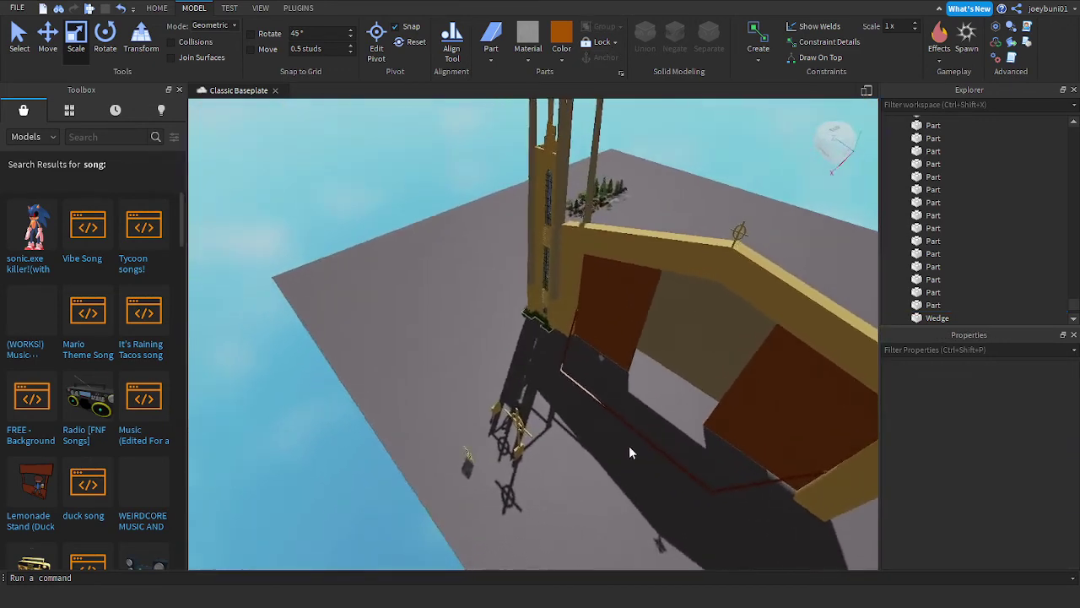
scroll(629, 453, "up", 10)
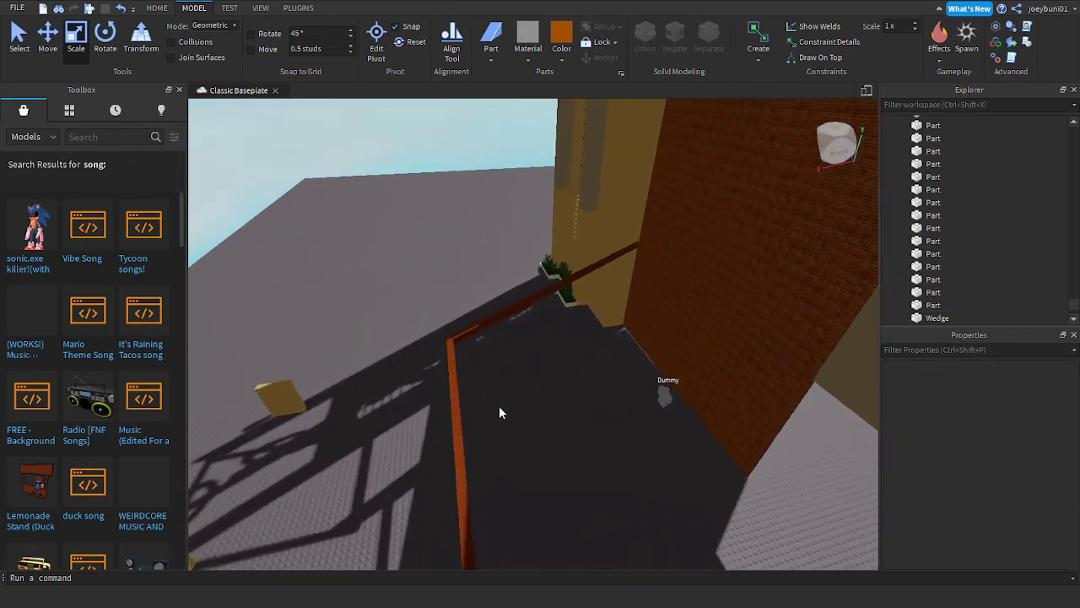
left_click(454, 392)
right_click_drag(463, 396, 496, 328)
scroll(497, 327, "down", 3)
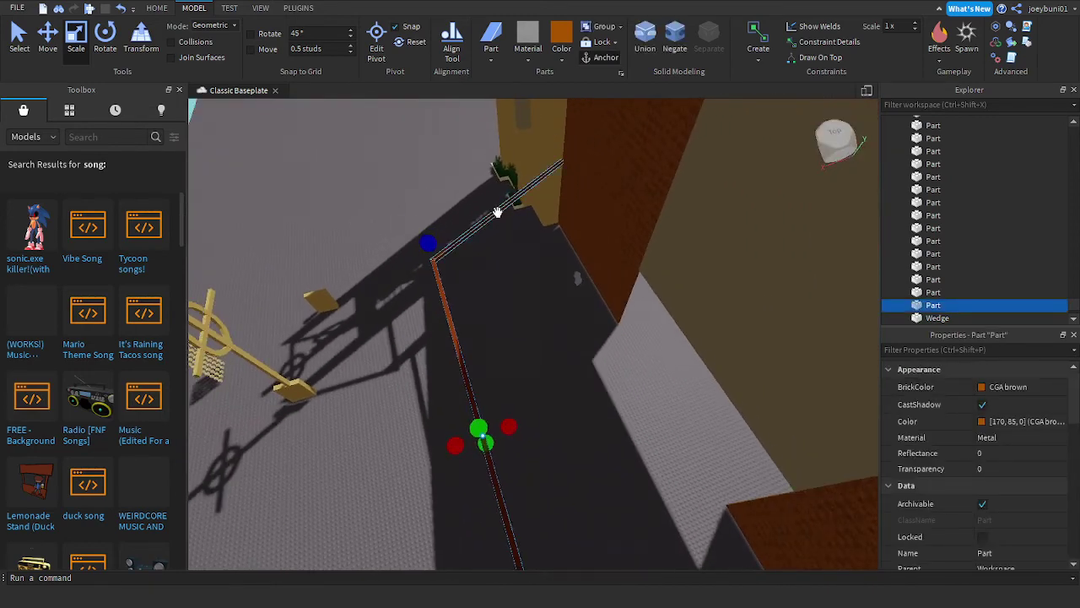
left_click_drag(602, 399, 743, 375)
key("w")
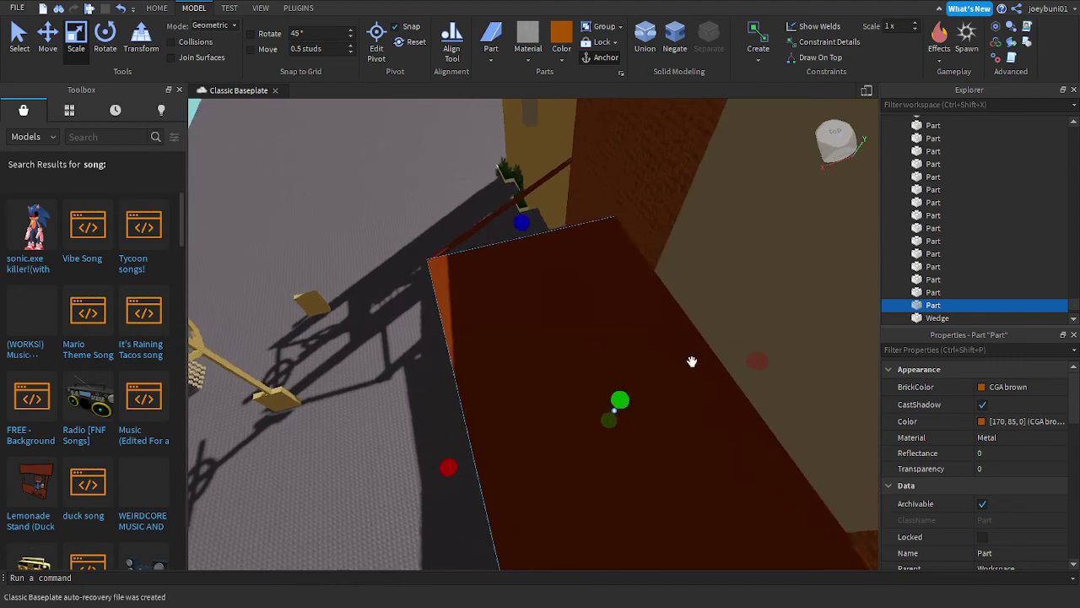
Step: Widen the tower-side angled beam inward to fill the gap between the platform slab and the brick wall
right_click_drag(692, 361, 694, 364)
left_click(398, 327)
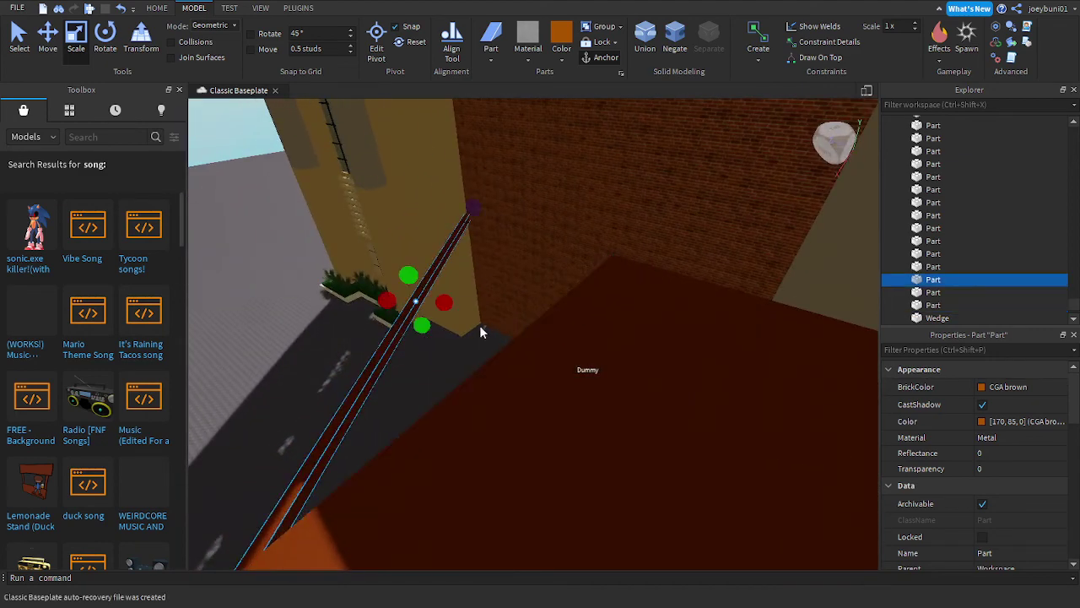
left_click_drag(449, 303, 597, 331)
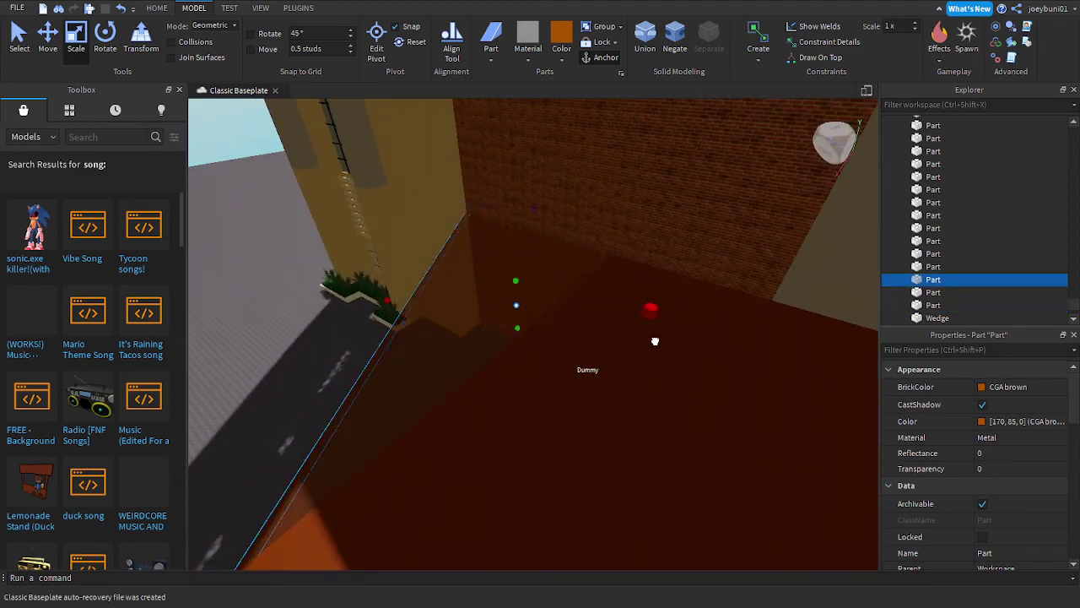
Step: Widen the far angled beam inward to fill the gap between the platform slab and the far brick wall
mouse_move(654, 341)
right_mouse_down()
mouse_move(634, 324)
mouse_move(638, 333)
right_mouse_up()
key("s")
key("w")
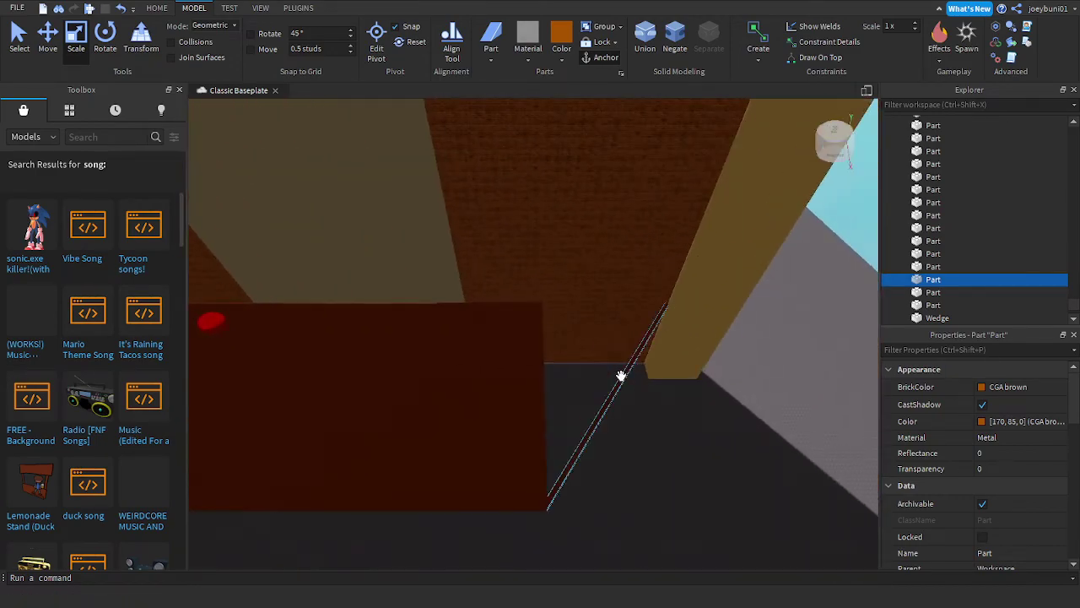
left_click(620, 376)
key("w")
right_click_drag(614, 383, 615, 383)
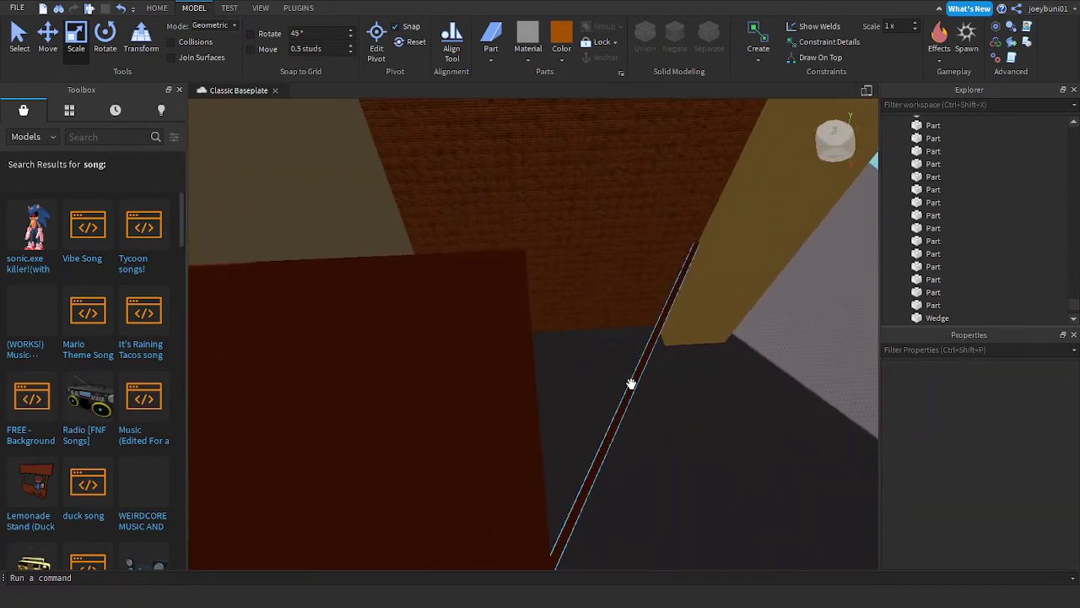
left_click(631, 383)
left_click_drag(619, 349, 540, 281)
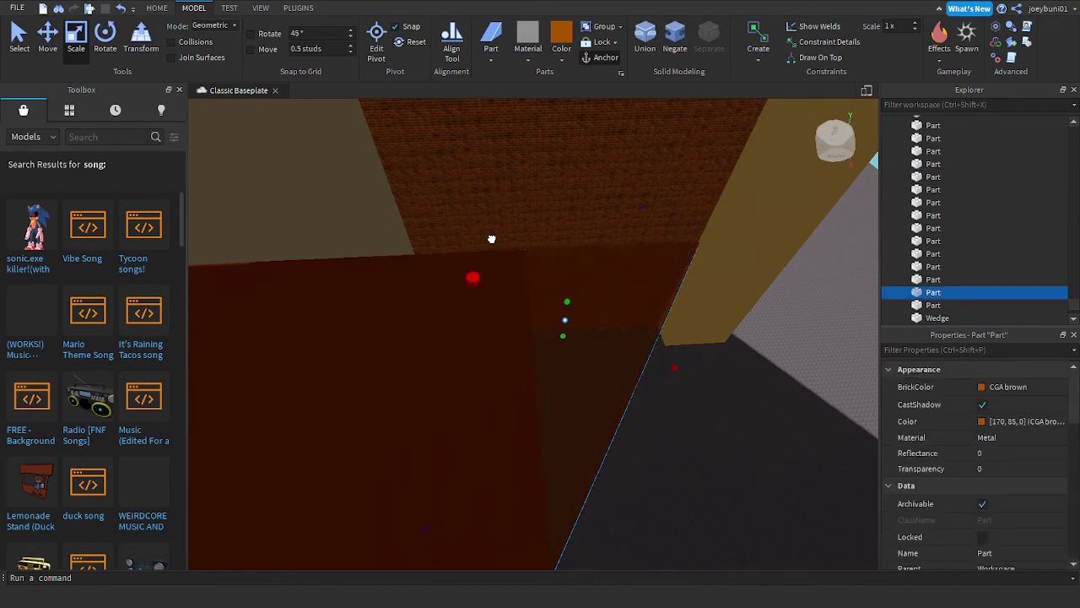
left_click(796, 481)
Step: Select all the loose spare parts beside the church, including the circled cross, and move them to the far corner of the baseplate
mouse_move(769, 464)
right_mouse_down()
mouse_move(749, 458)
mouse_move(758, 453)
right_mouse_up()
key("s")
key("s")
scroll(768, 459, "down", 3)
scroll(768, 459, "up", 7)
key("s")
key("d")
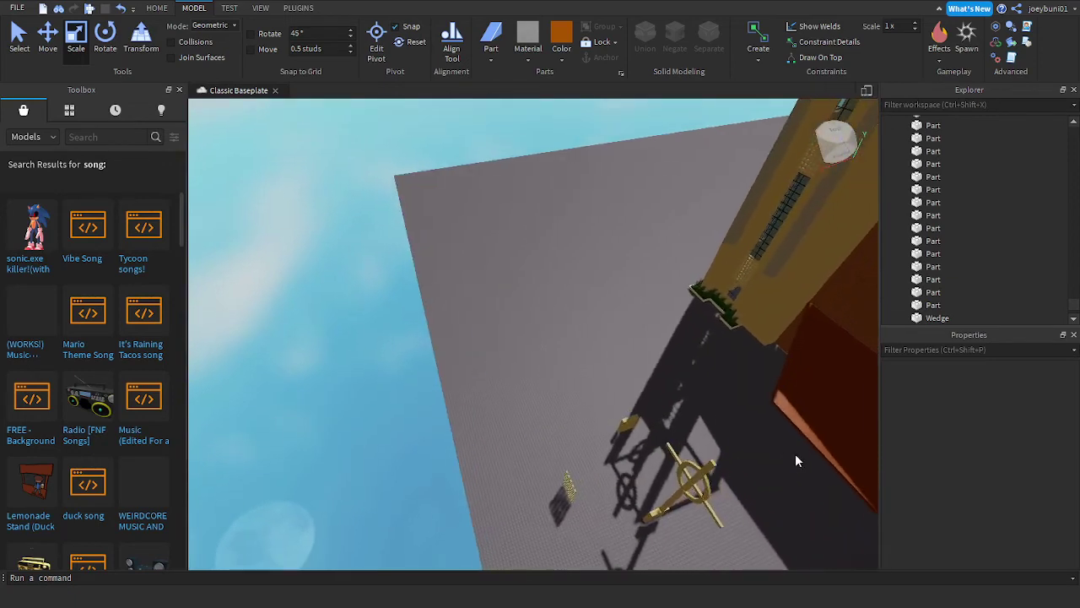
right_click_drag(674, 480, 538, 441)
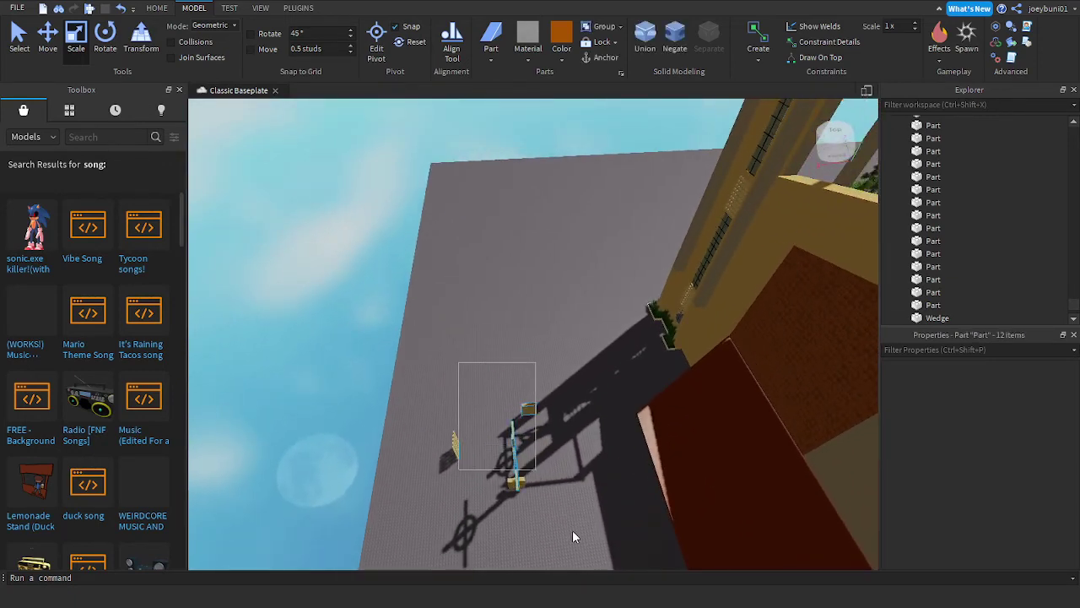
left_click_drag(573, 530, 573, 531)
left_click_drag(418, 332, 577, 551)
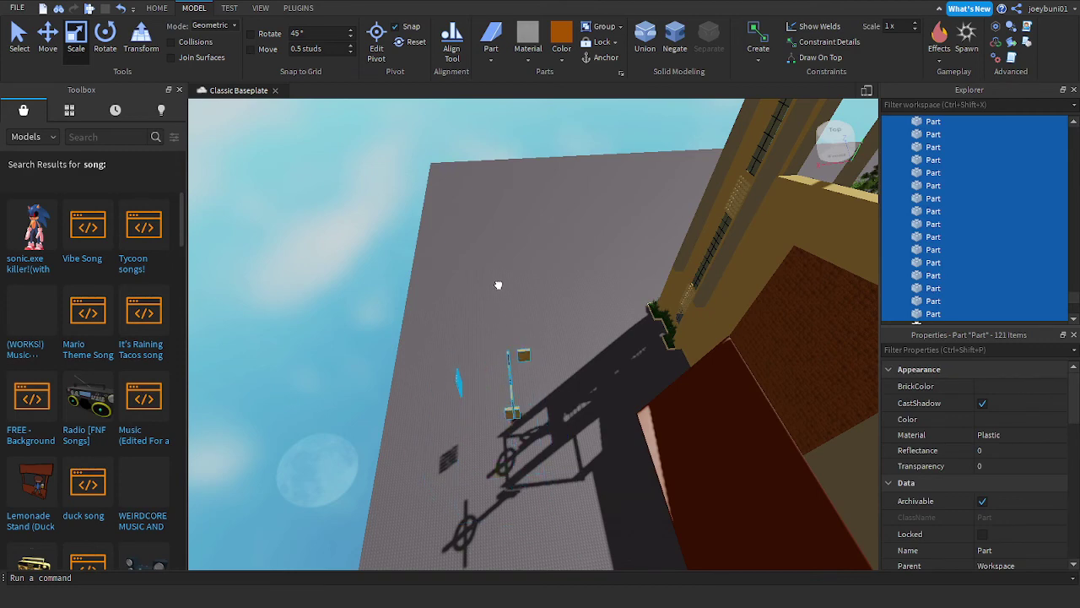
left_click_drag(498, 284, 484, 211)
key("a")
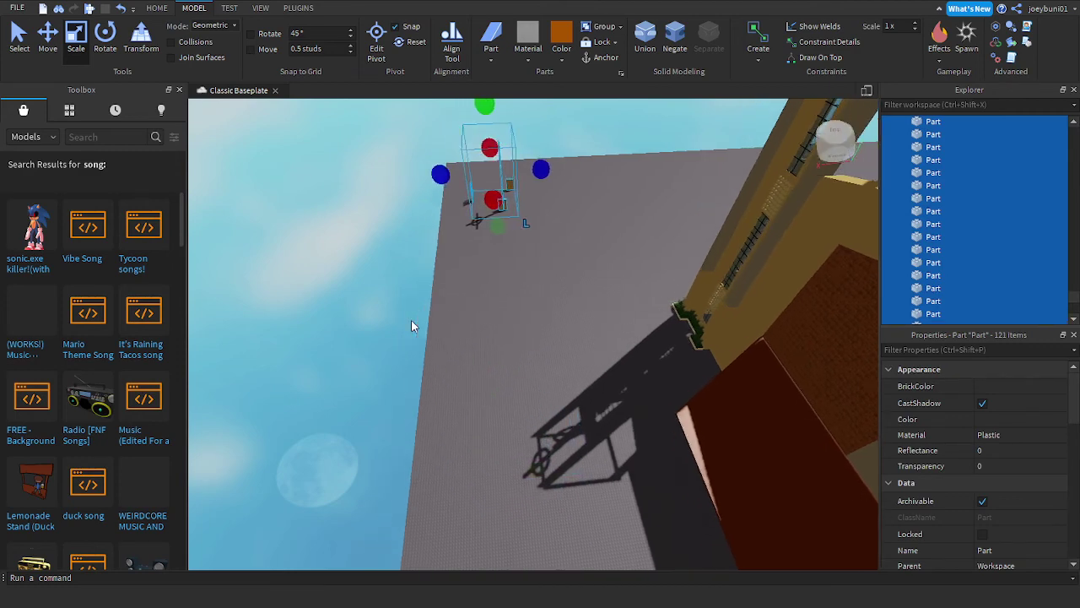
left_click(411, 319)
Step: Examine the church front from a distance, checking the brown platform against the brick walls, roofline and tower
right_click_drag(504, 398, 536, 369)
key("w")
key("s")
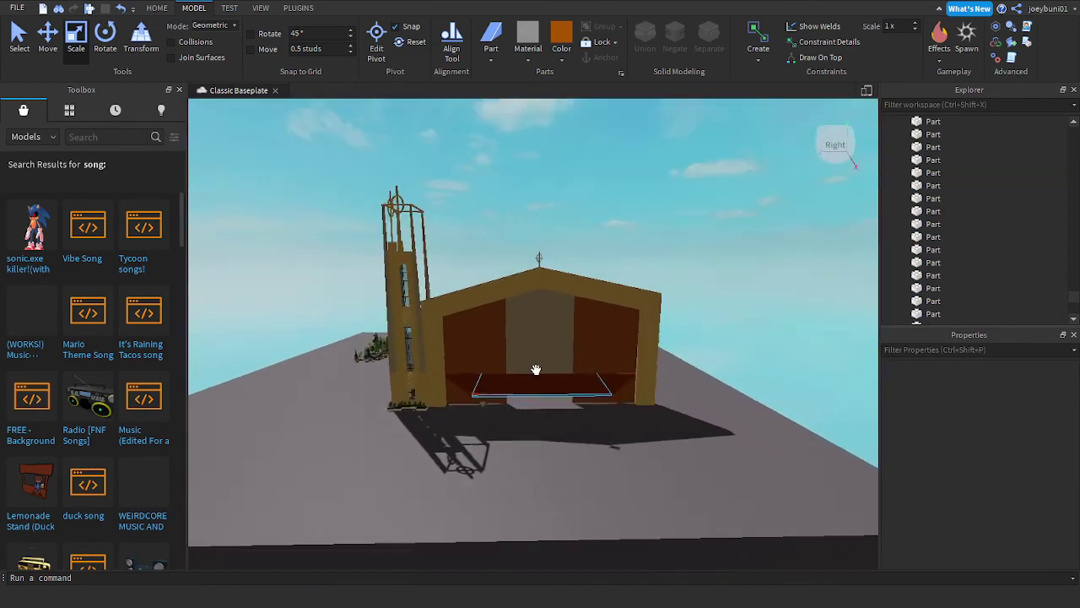
key("w")
right_click_drag(655, 464, 688, 472)
key("w")
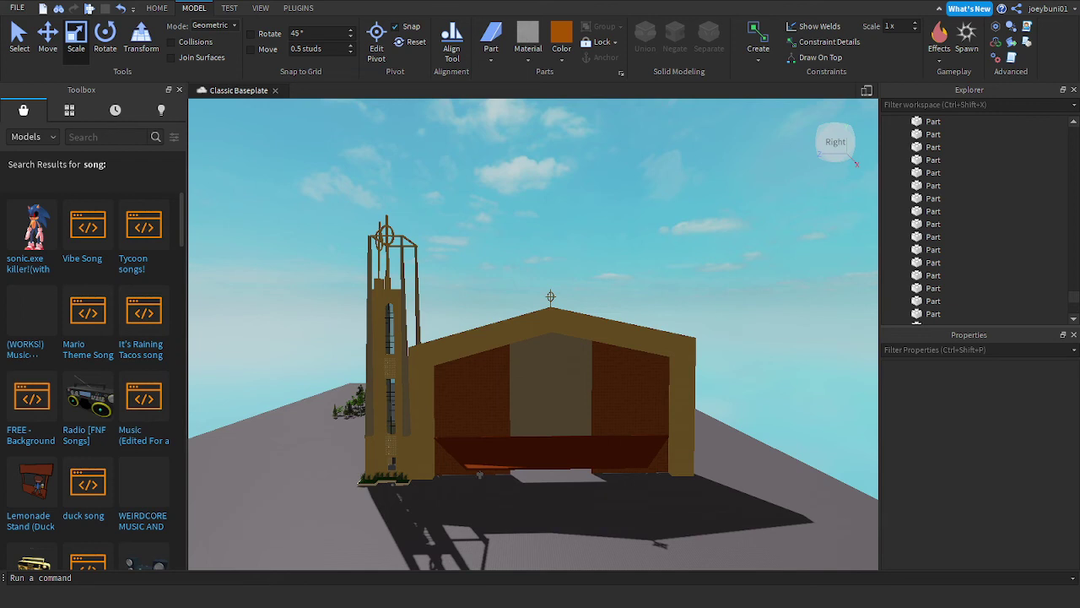
right_click_drag(629, 377, 630, 378)
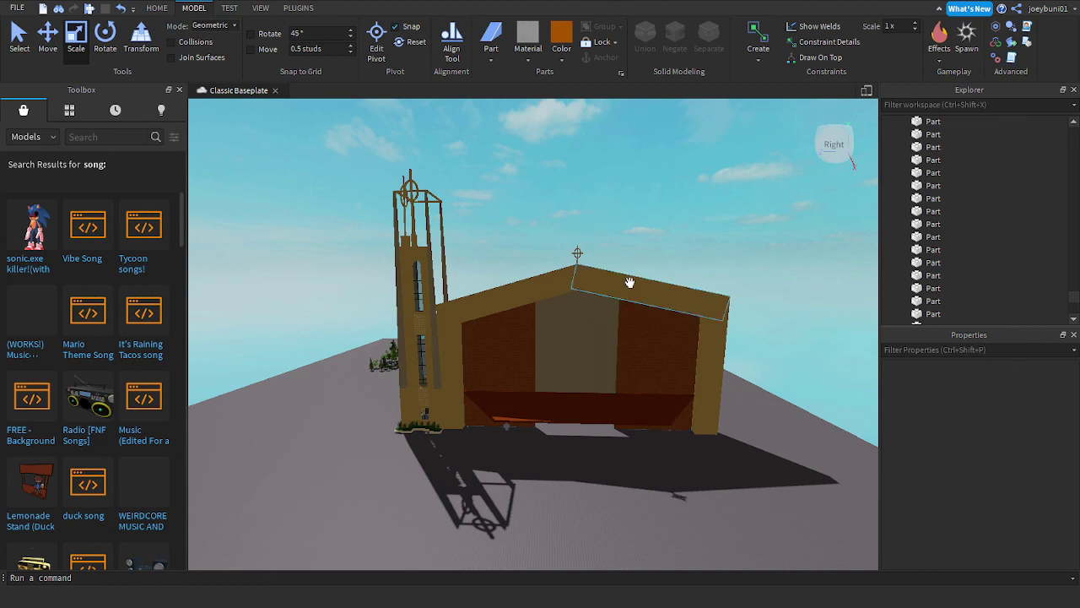
key("w")
right_click_drag(600, 222, 611, 226)
key("a")
key("d")
key("s")
key("s")
key("a")
right_click_drag(740, 262, 741, 262)
key("d")
scroll(741, 266, "down", 2)
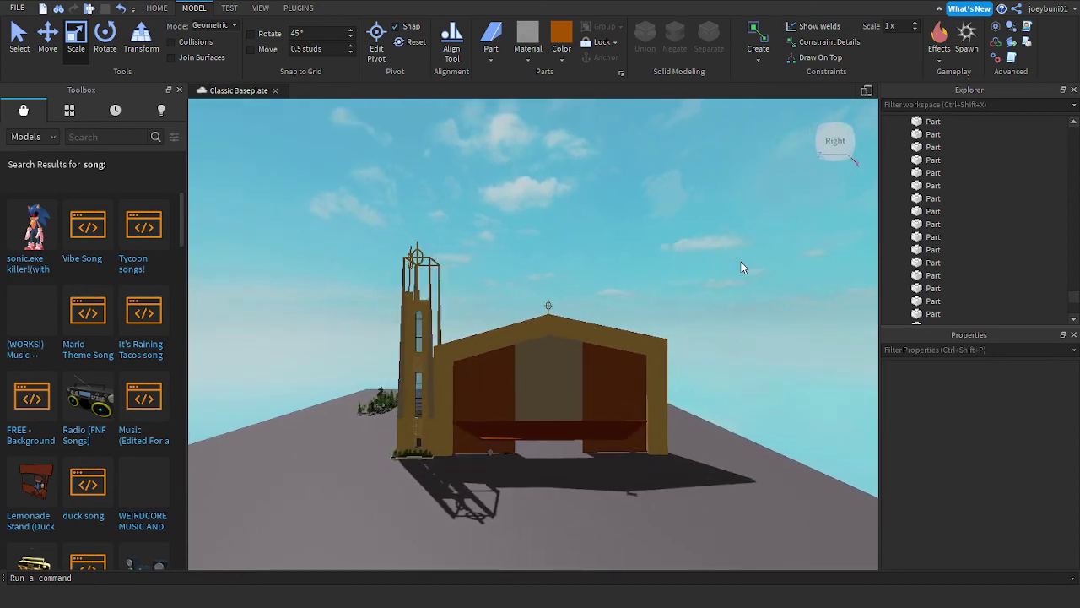
scroll(741, 266, "up", 2)
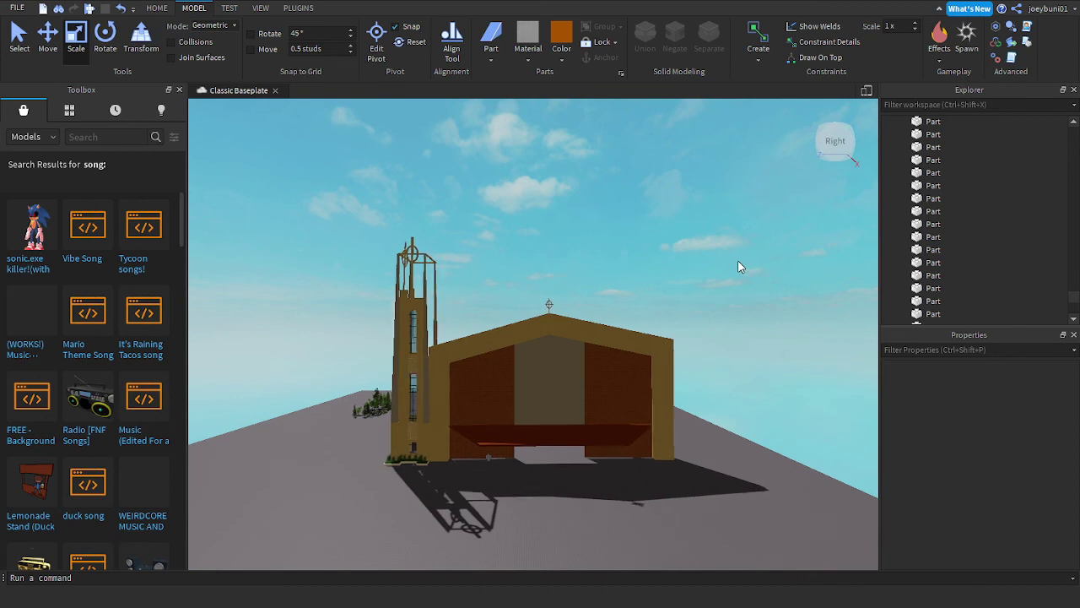
right_click_drag(740, 266, 738, 261)
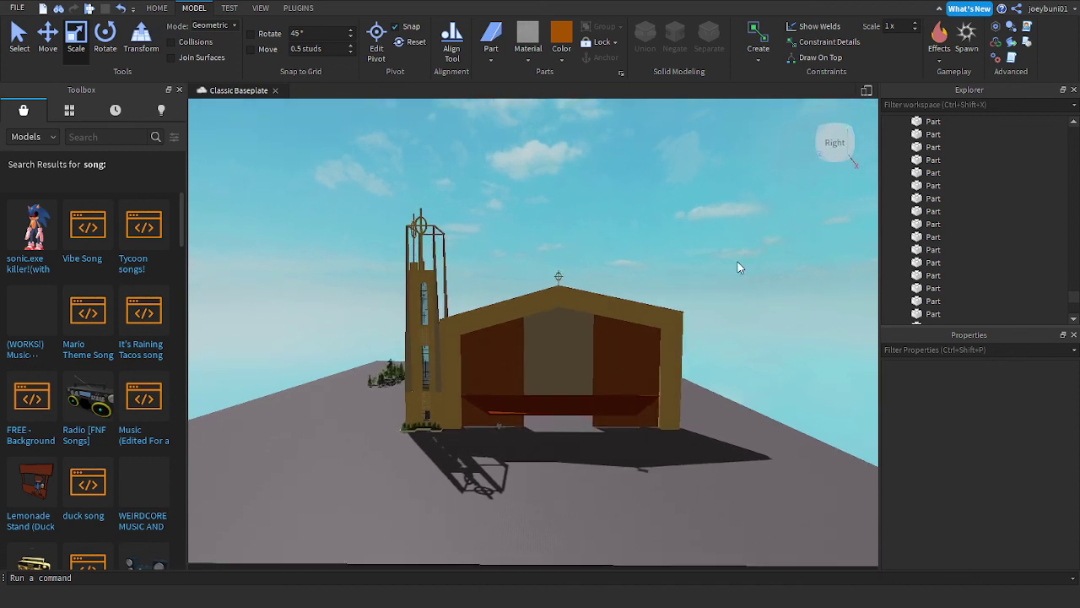